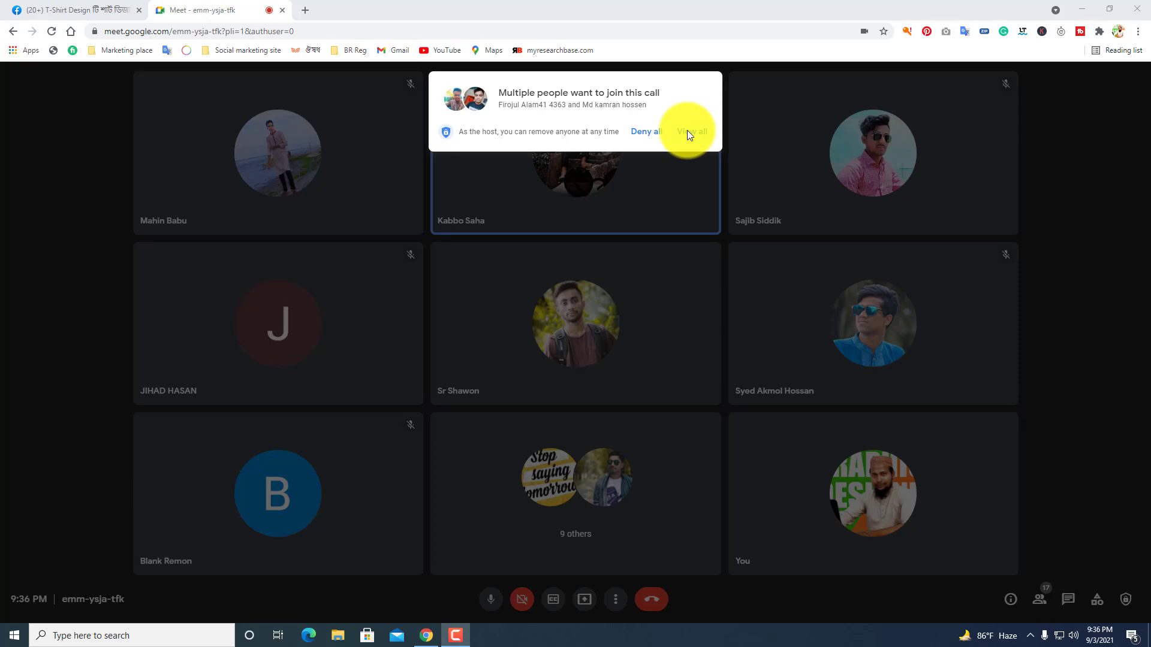
# Admit the first waiting students, using Admit all for the pair and Admit for single requests.
pyautogui.click(688, 132)
pyautogui.click(689, 210)
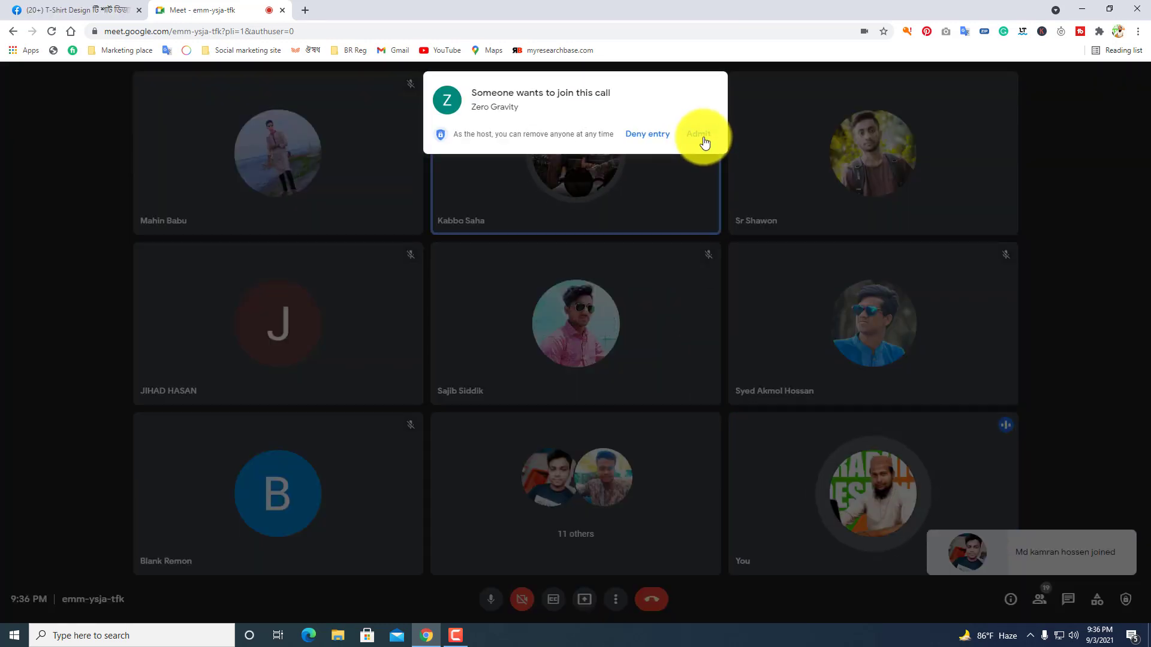
pyautogui.click(699, 138)
pyautogui.click(697, 136)
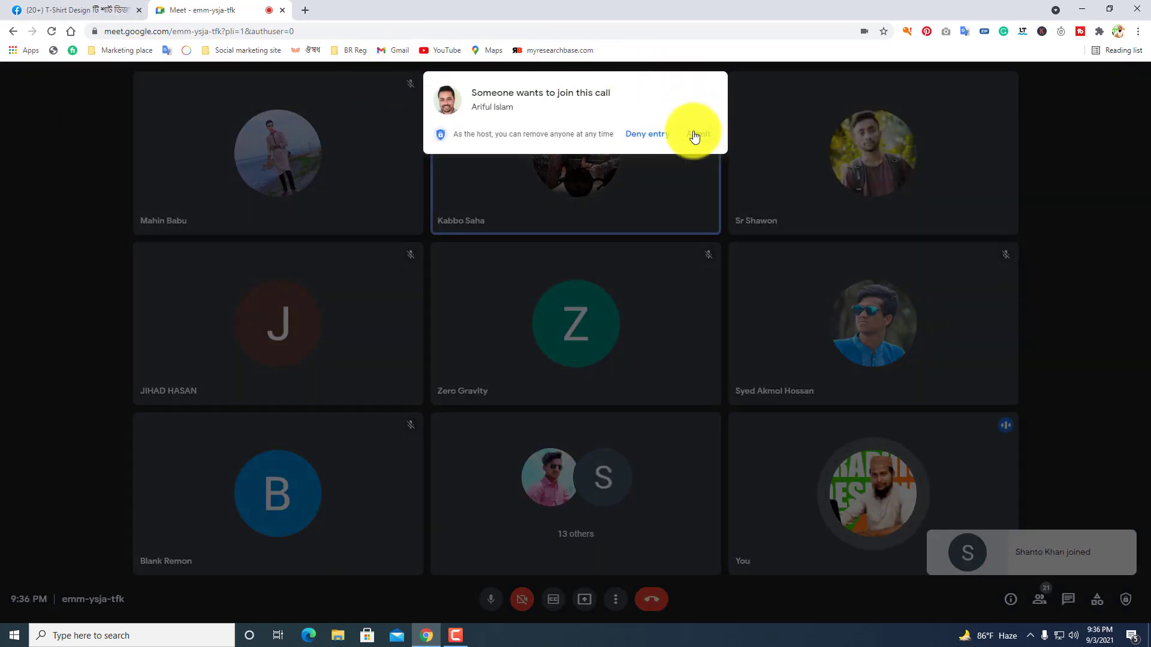
pyautogui.click(696, 134)
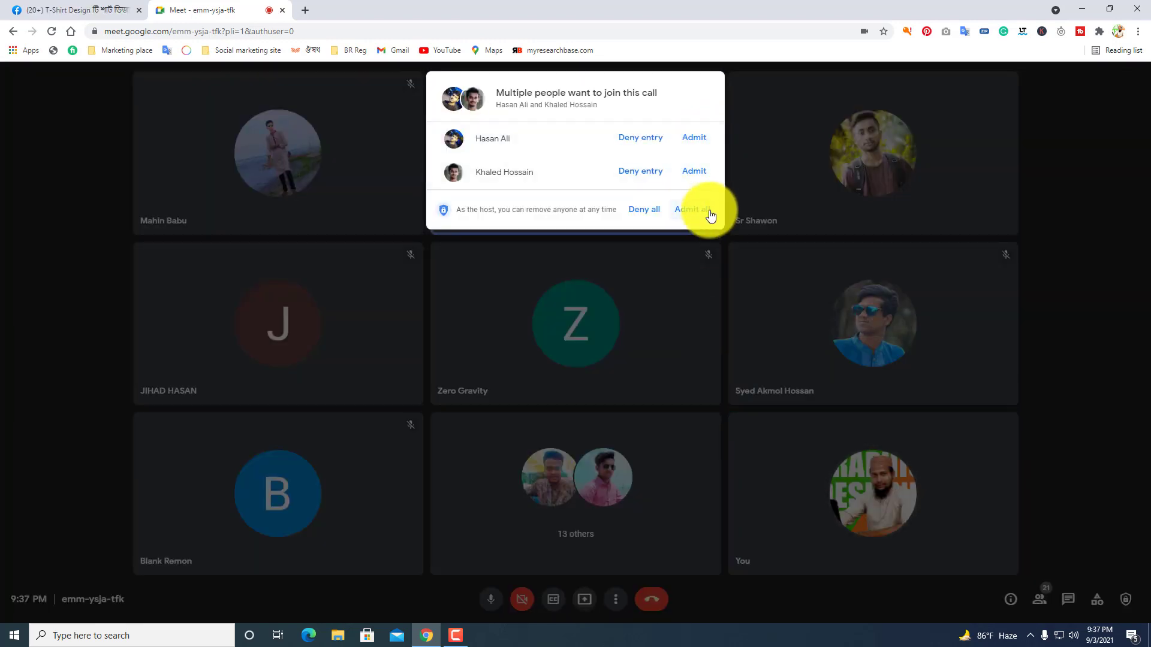
# Admit the remaining join requests, then mute your own microphone.
pyautogui.click(692, 210)
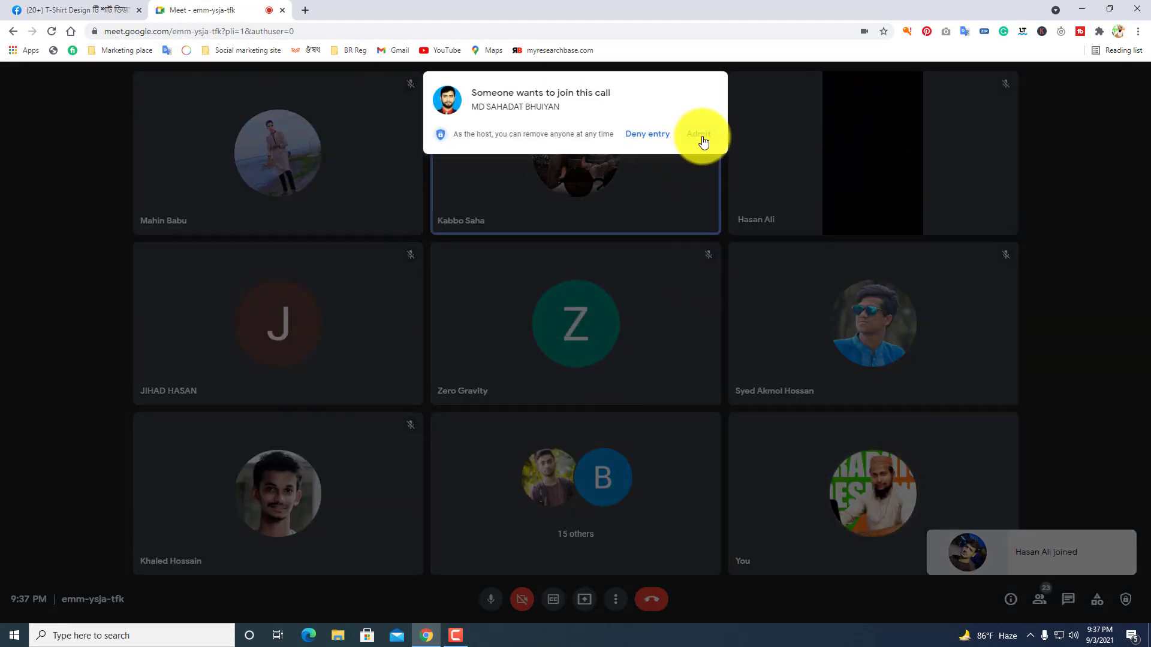
pyautogui.click(699, 136)
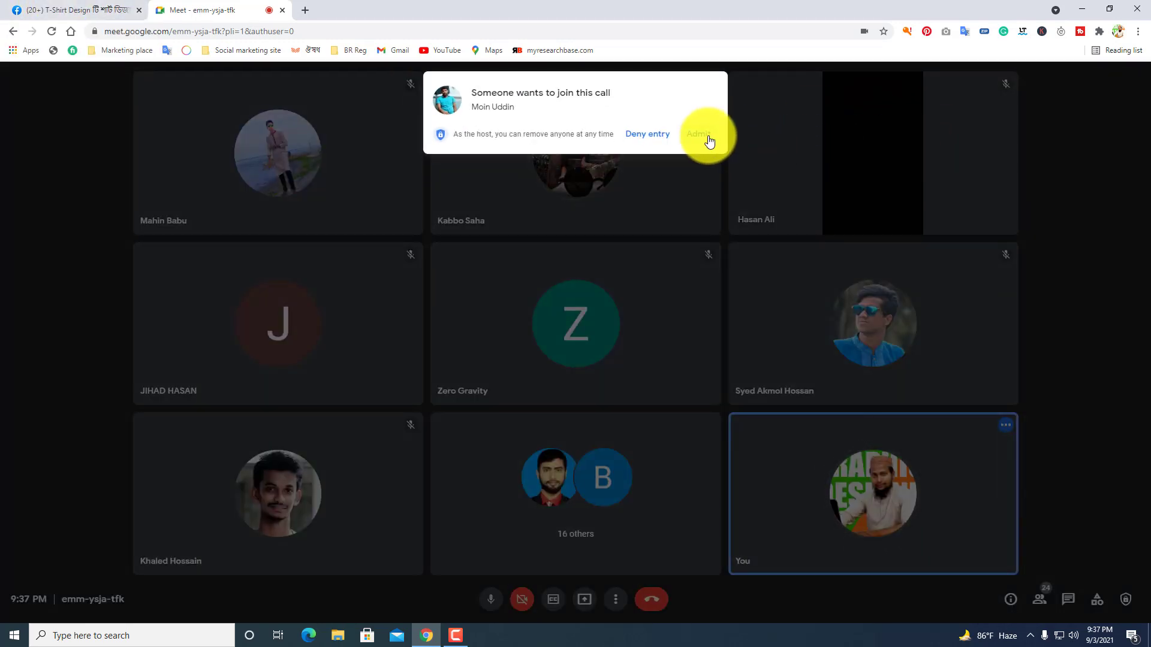
pyautogui.click(707, 137)
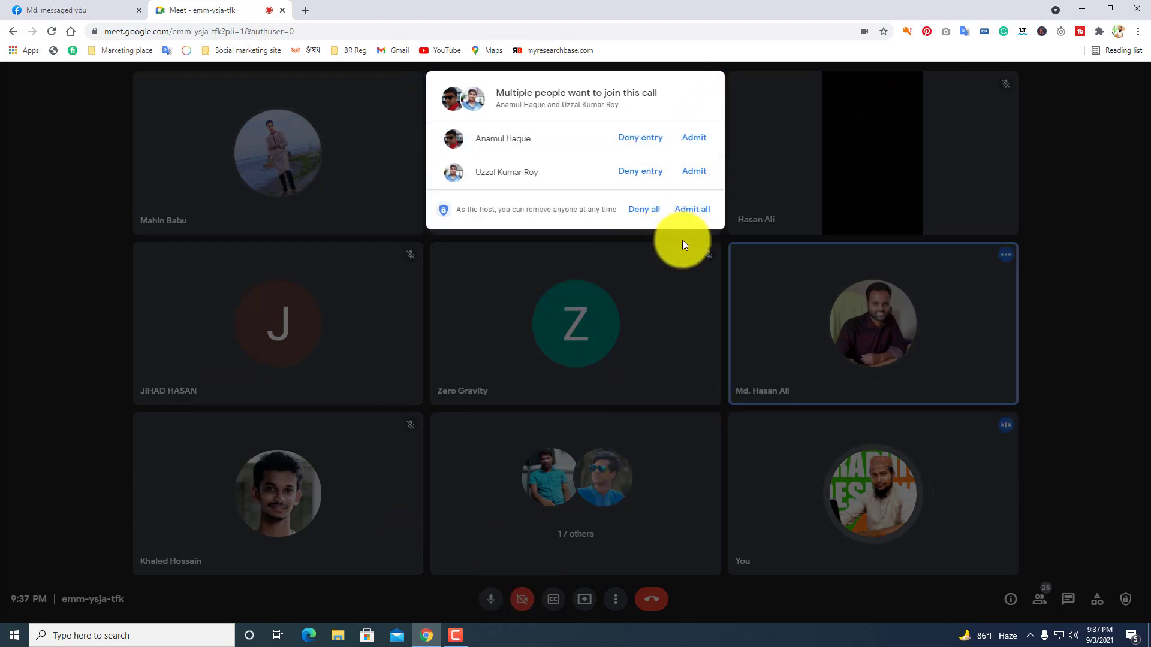
pyautogui.click(692, 209)
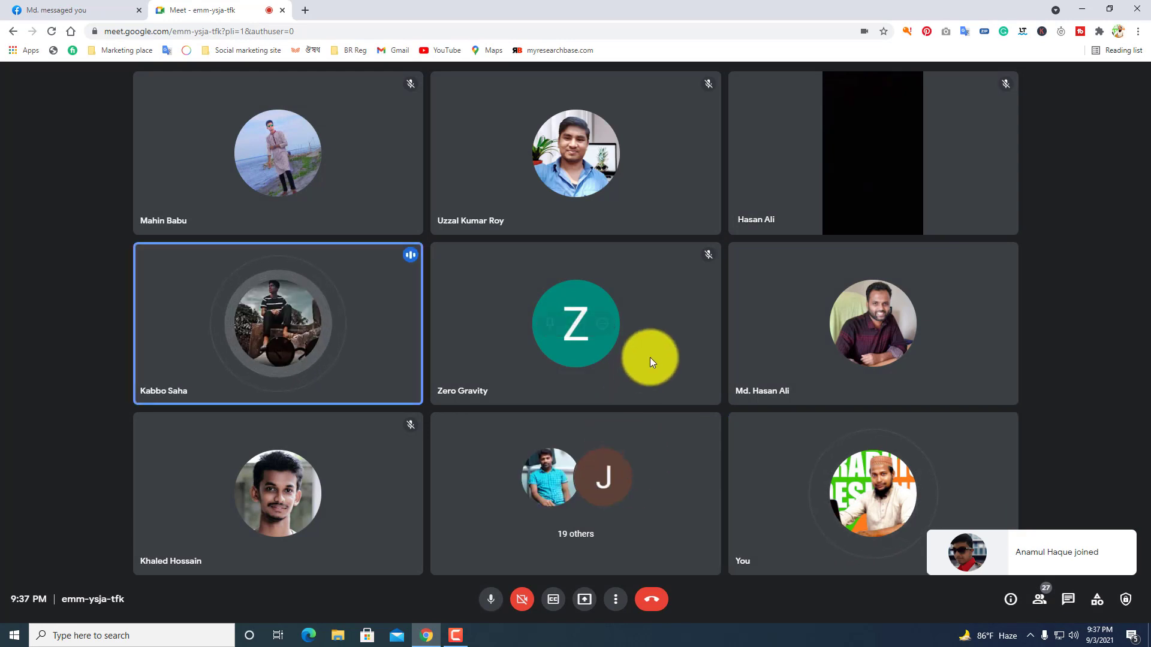
pyautogui.click(491, 607)
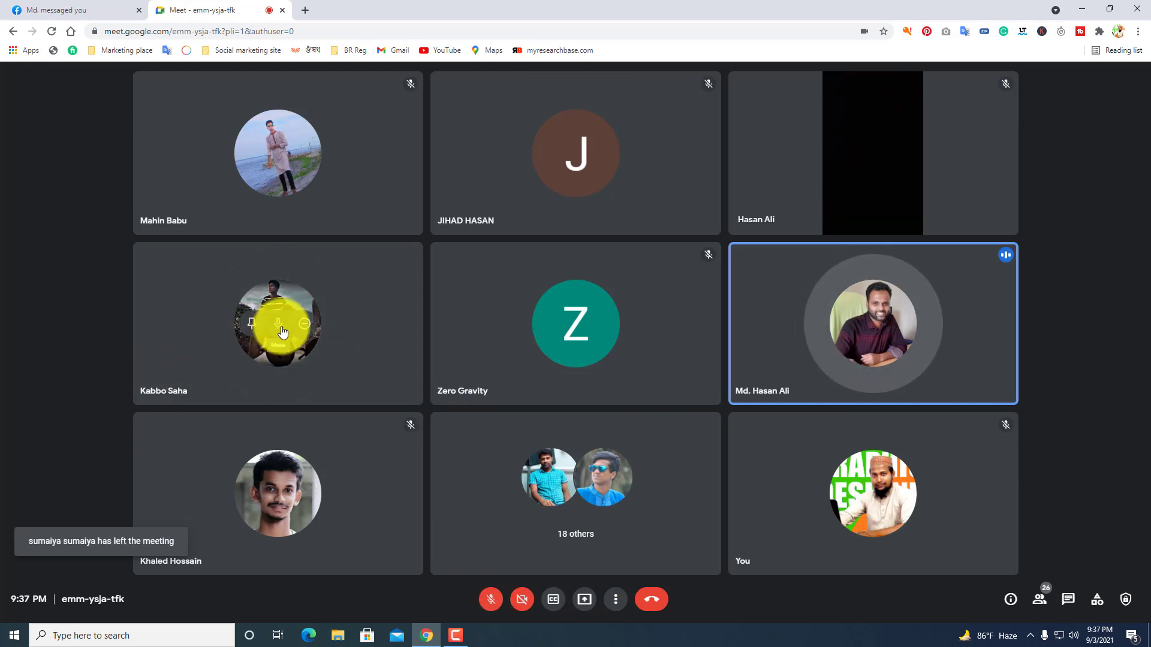
# Mute the middle-left participant's tile for everyone and confirm with Mute.
pyautogui.click(282, 331)
pyautogui.click(656, 368)
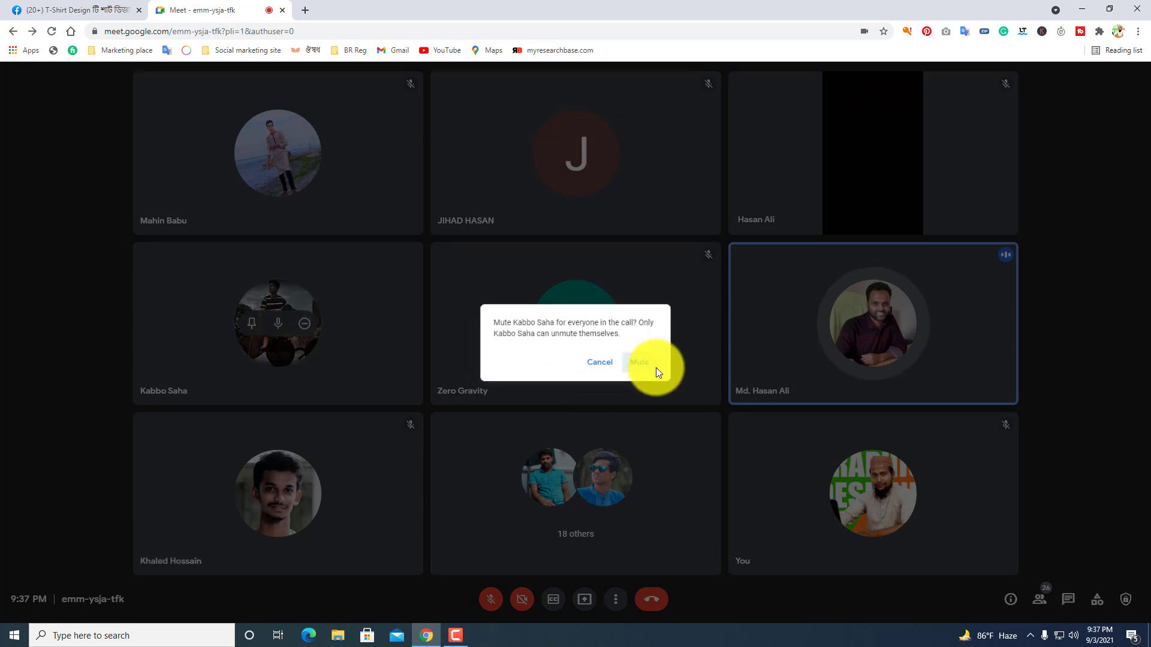
pyautogui.click(282, 328)
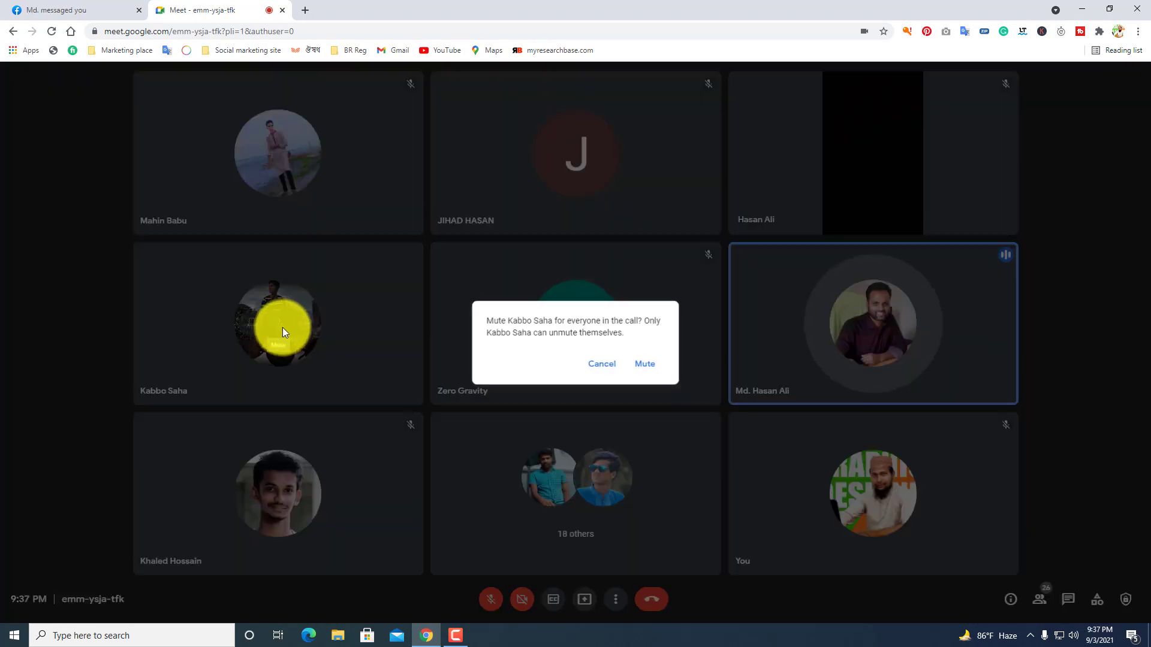
pyautogui.click(637, 365)
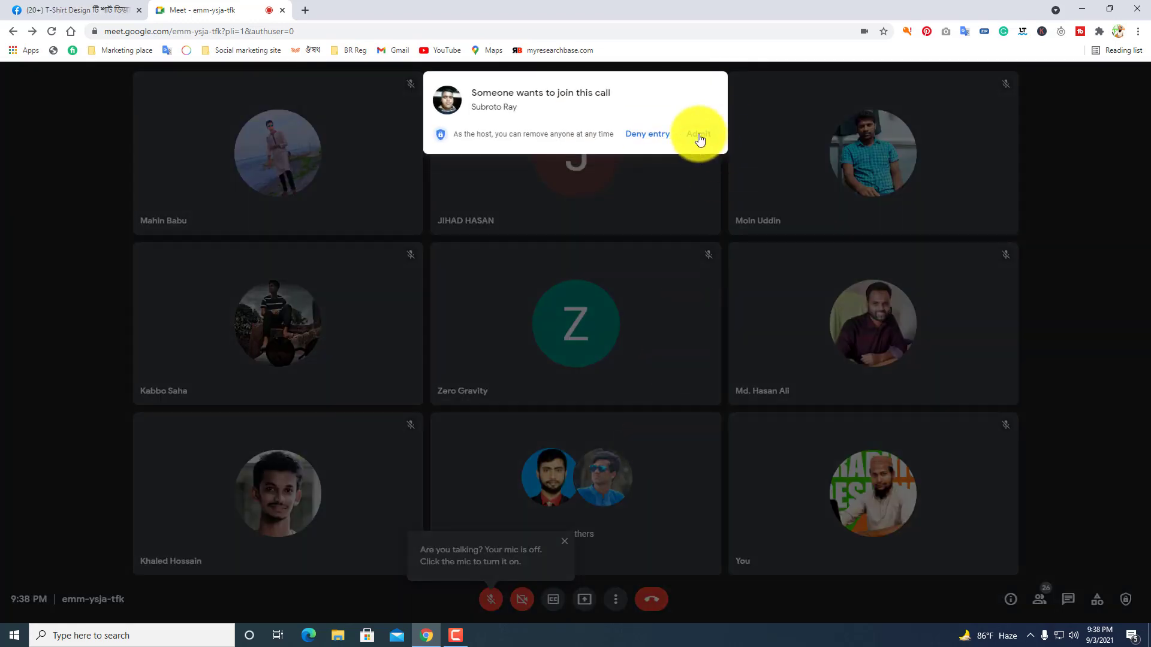
# Admit the newly waiting students, including a group of three via Admit all, and unmute your microphone.
pyautogui.click(699, 137)
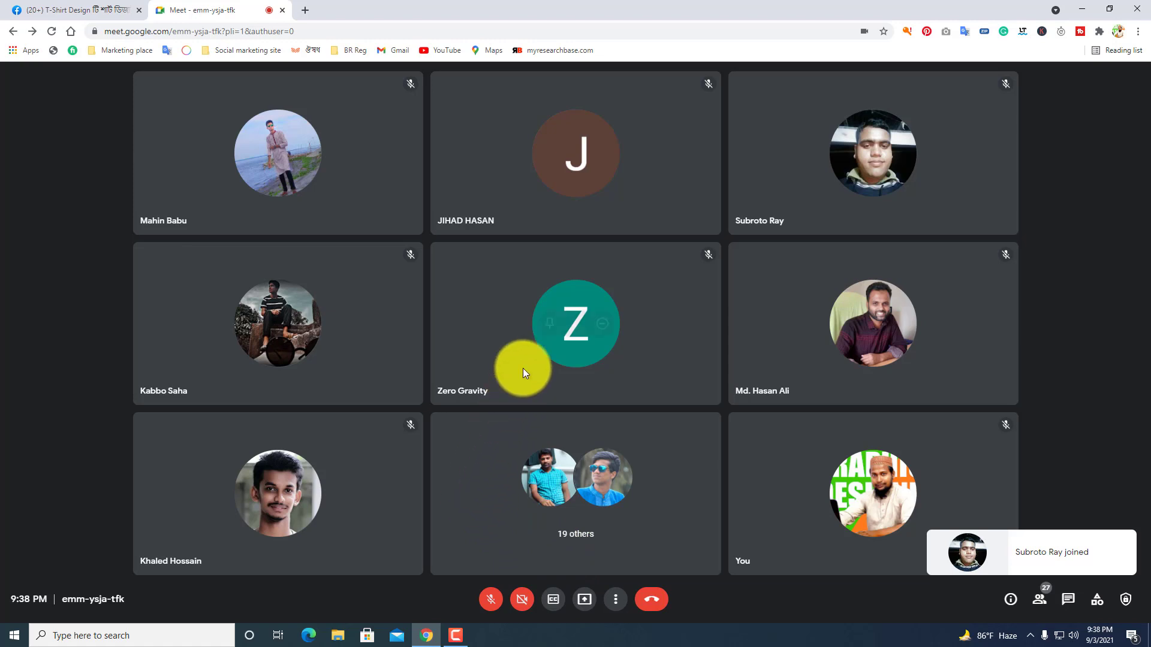
pyautogui.moveTo(544, 331)
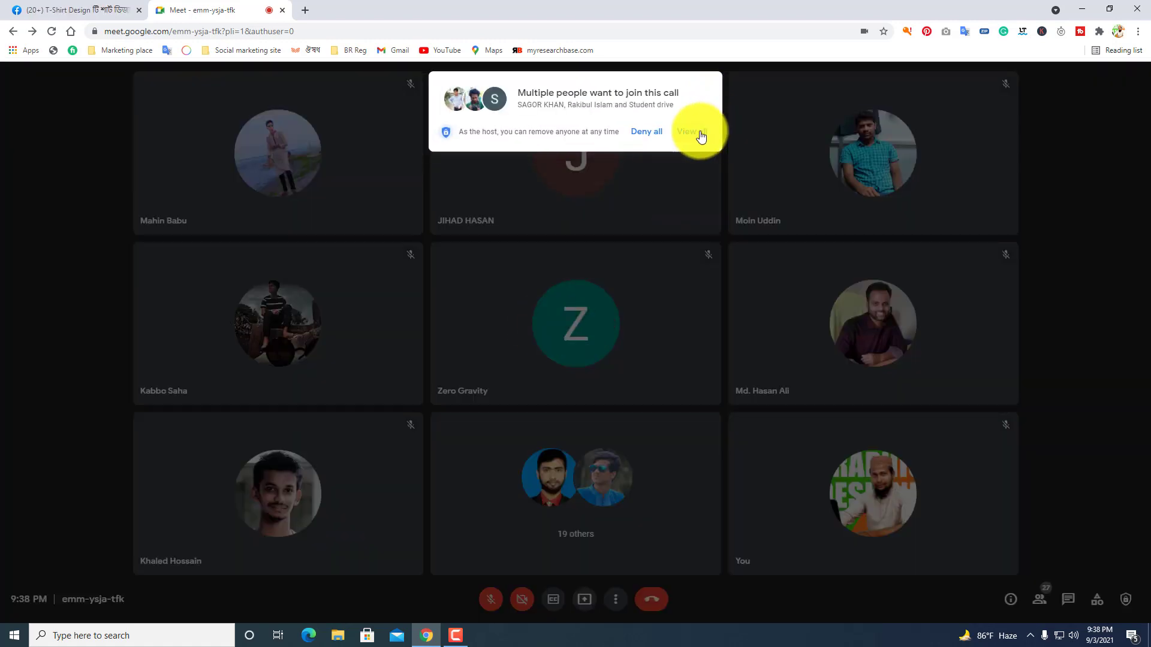
pyautogui.click(695, 132)
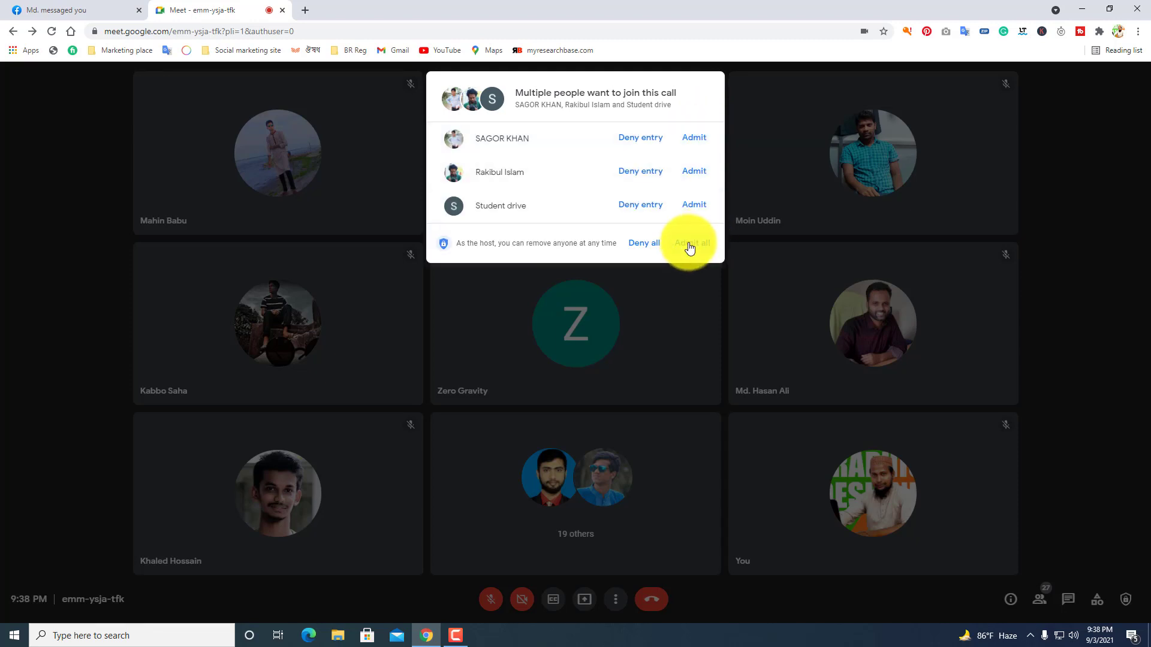
pyautogui.click(690, 246)
pyautogui.click(697, 136)
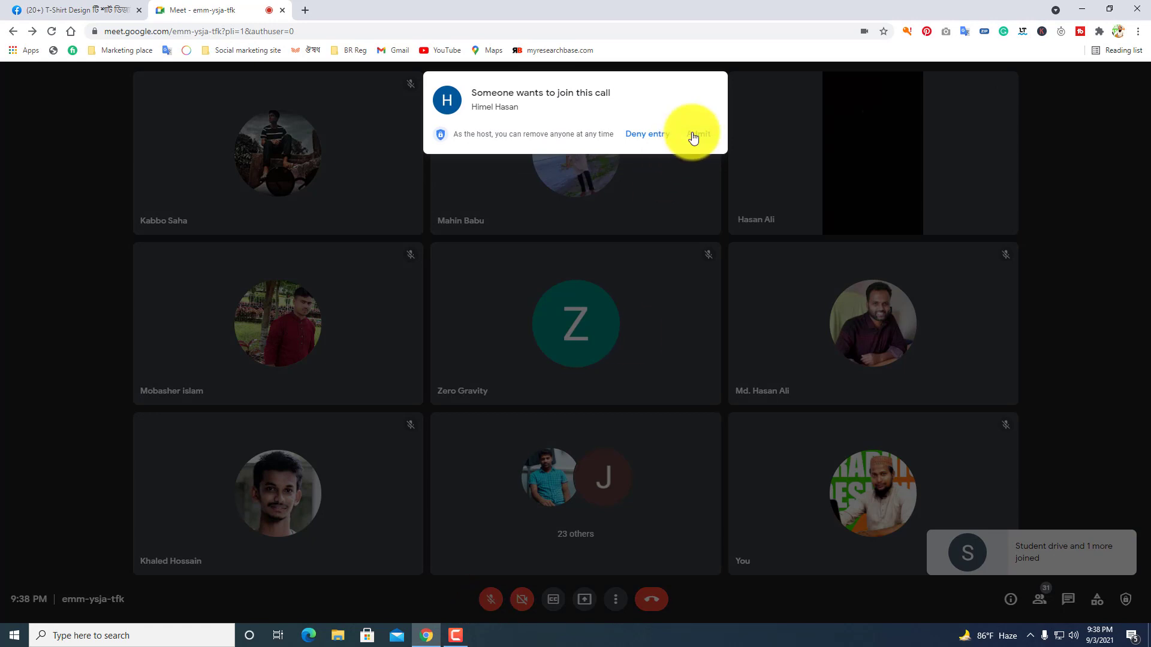
pyautogui.click(693, 135)
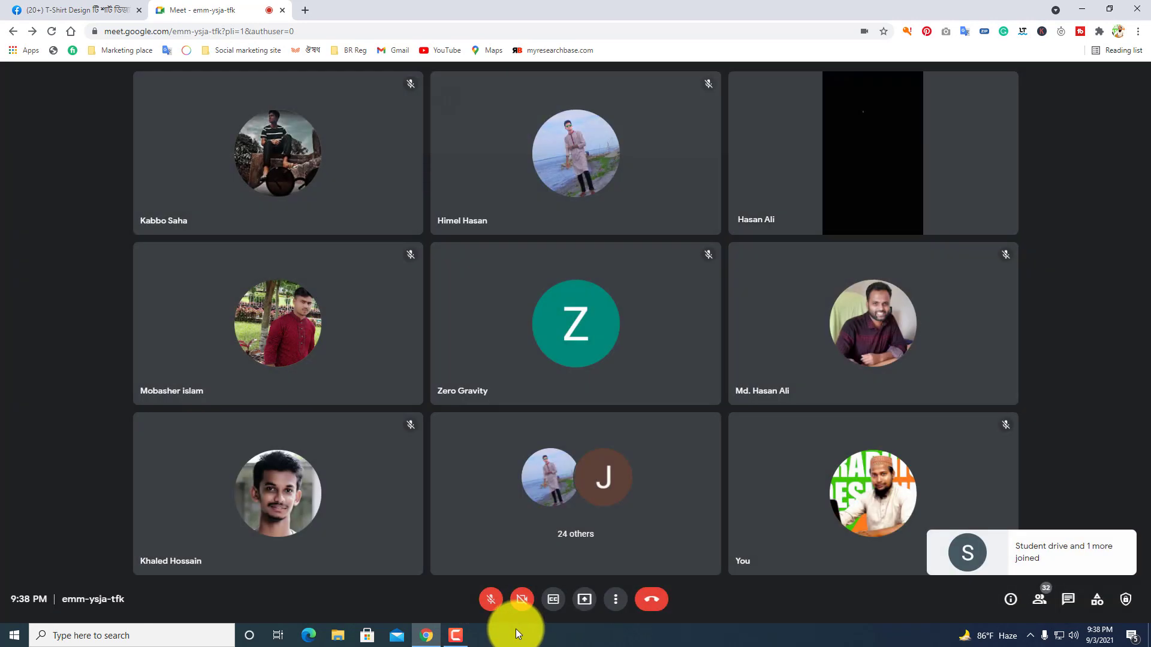
pyautogui.click(490, 600)
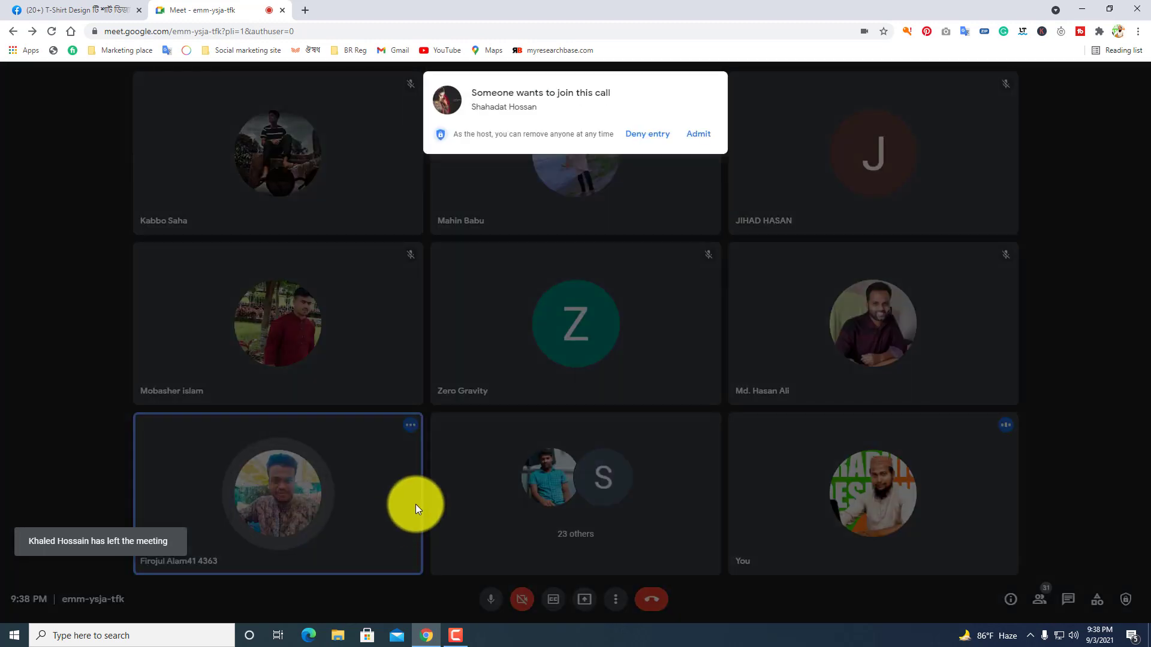
pyautogui.click(695, 139)
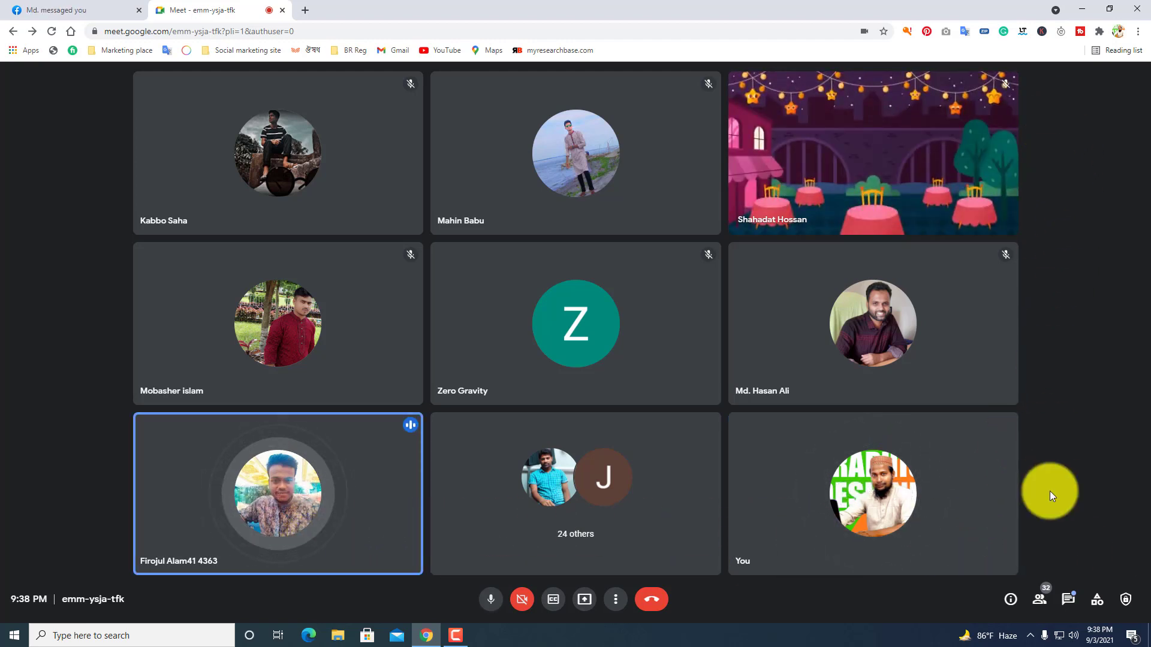
# Open the In-call messages chat panel and admit two more waiting students.
pyautogui.click(1067, 598)
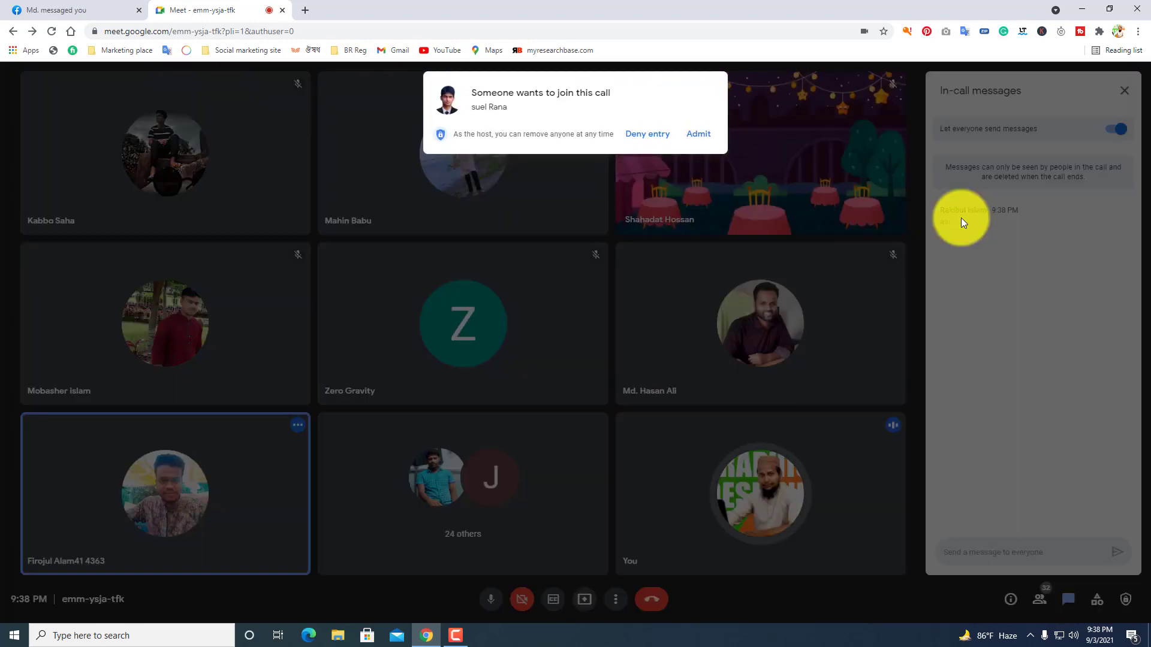
pyautogui.click(695, 139)
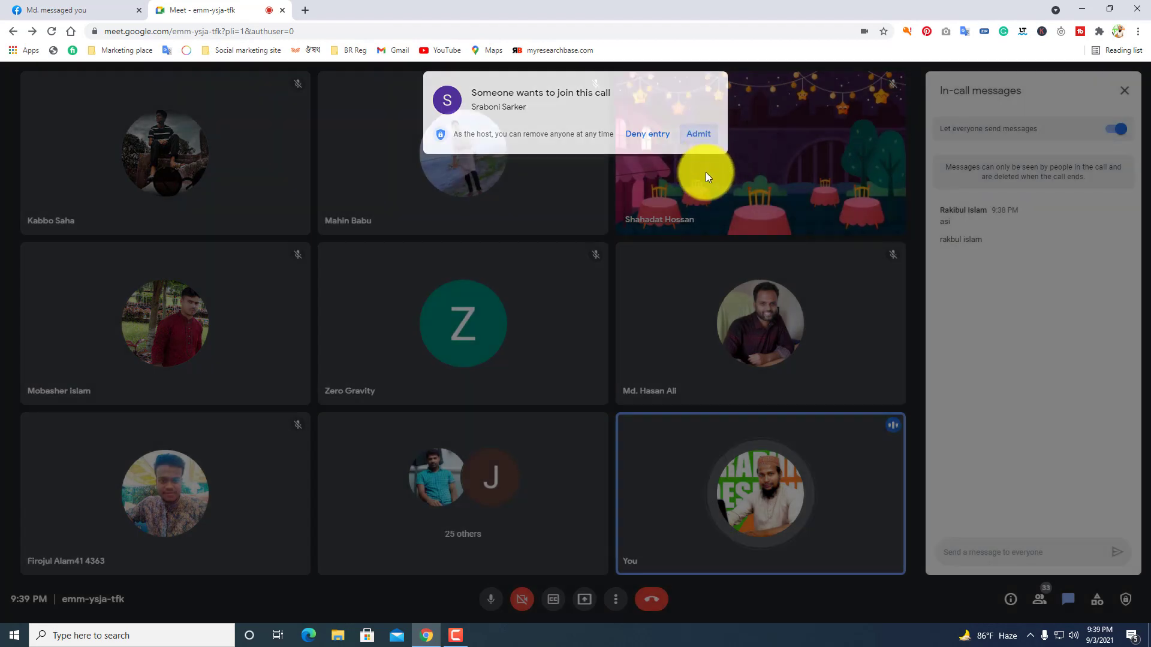
pyautogui.click(699, 134)
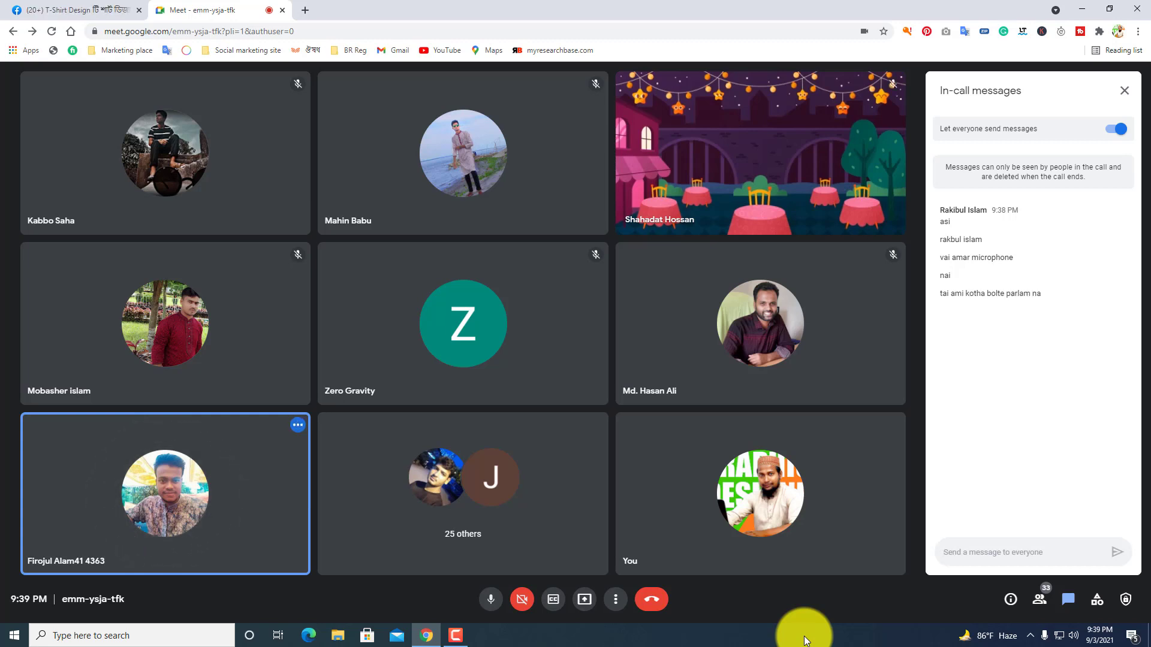
pyautogui.click(1077, 629)
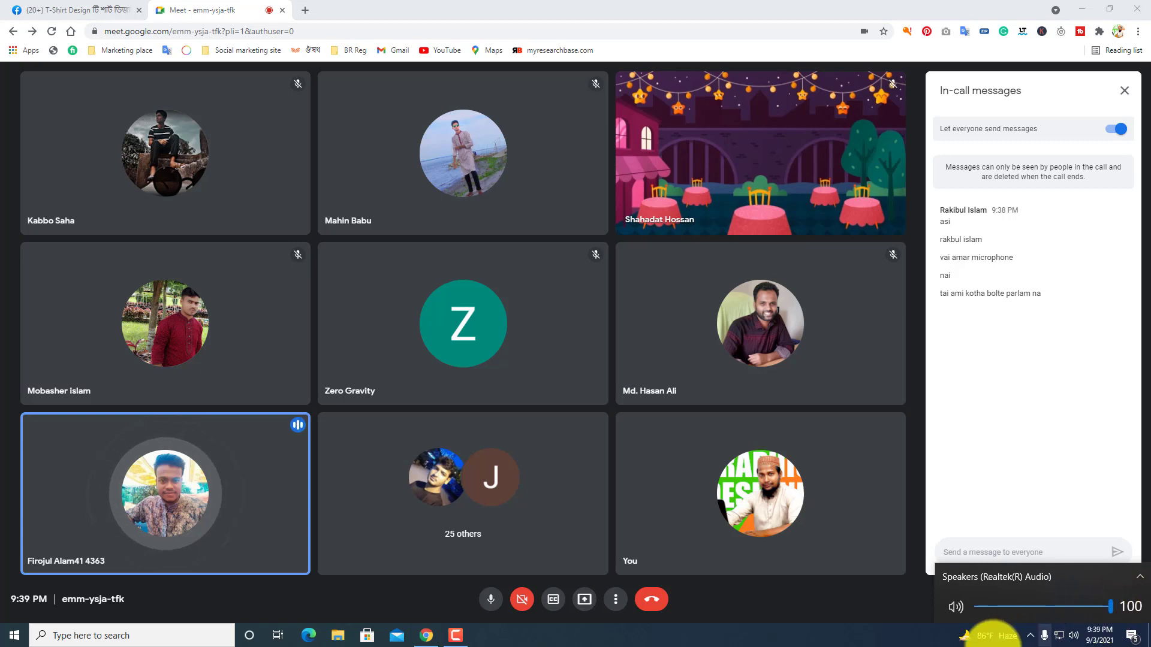
pyautogui.click(886, 645)
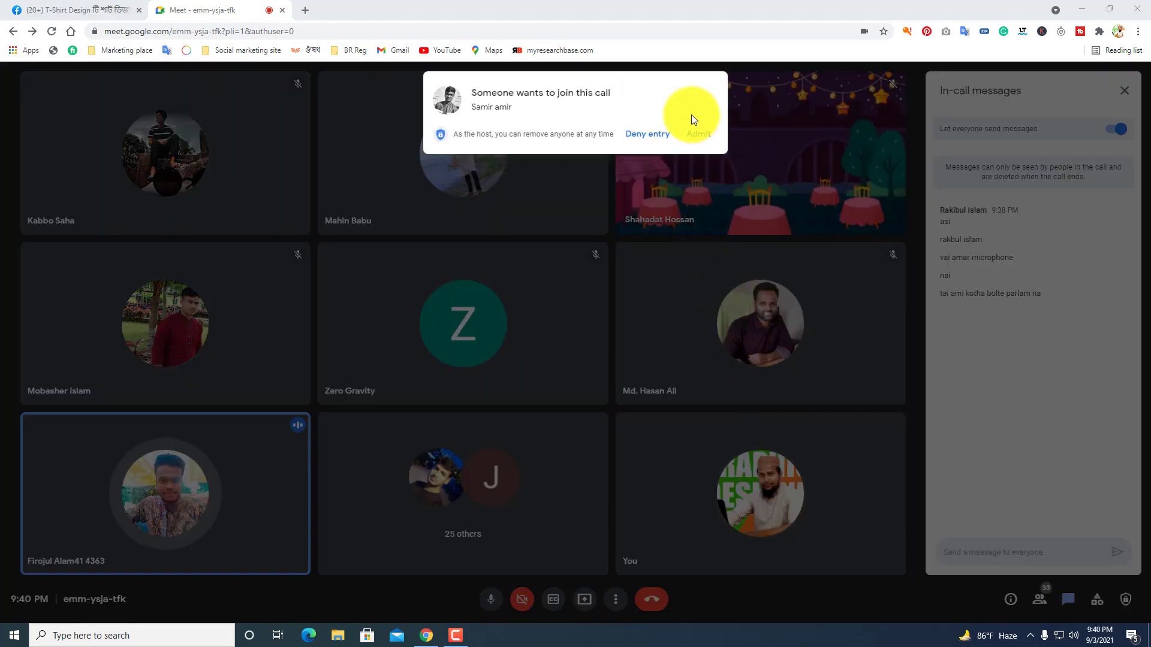
# Admit seven waiting students one by one from their join prompts.
pyautogui.click(699, 135)
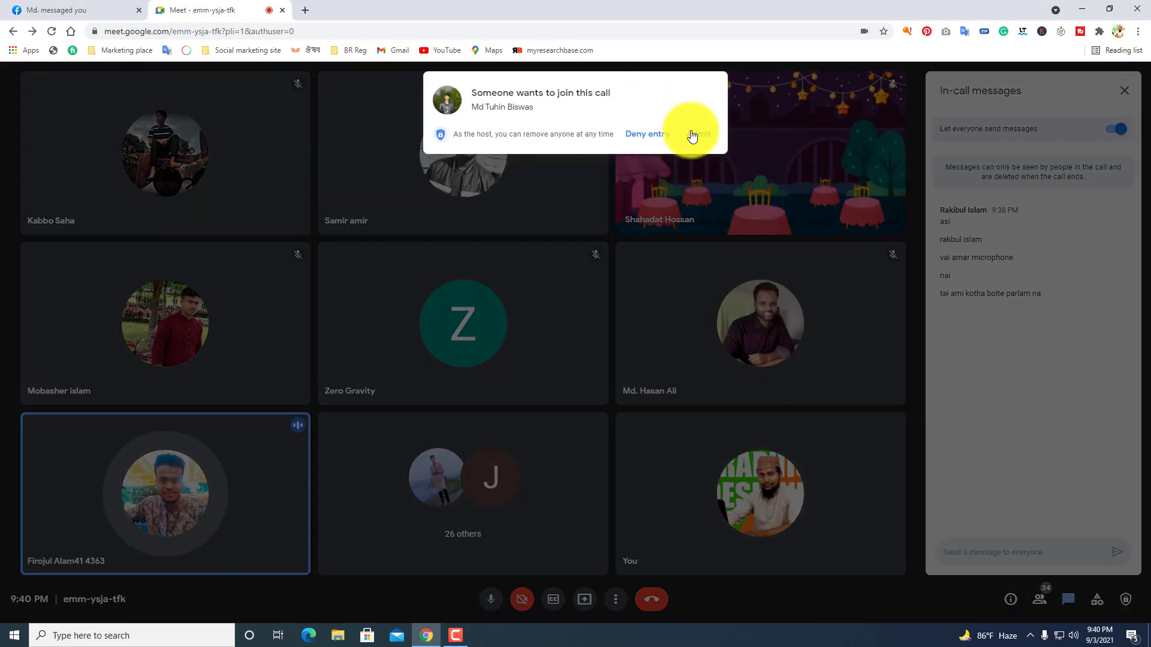
pyautogui.click(698, 134)
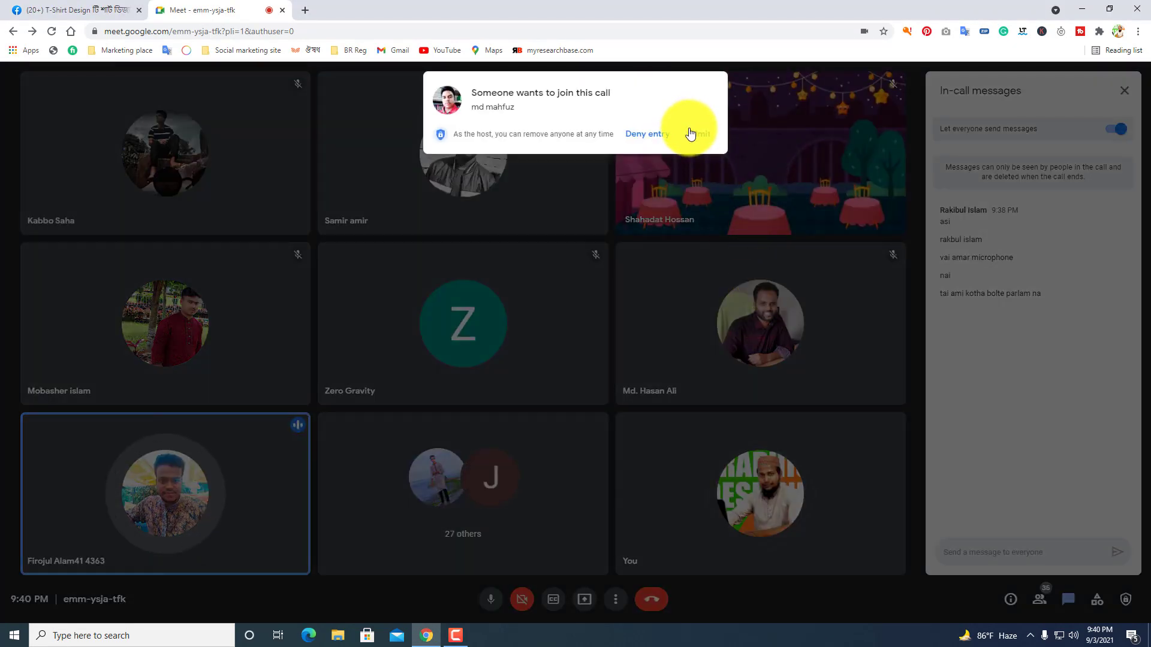
pyautogui.click(693, 136)
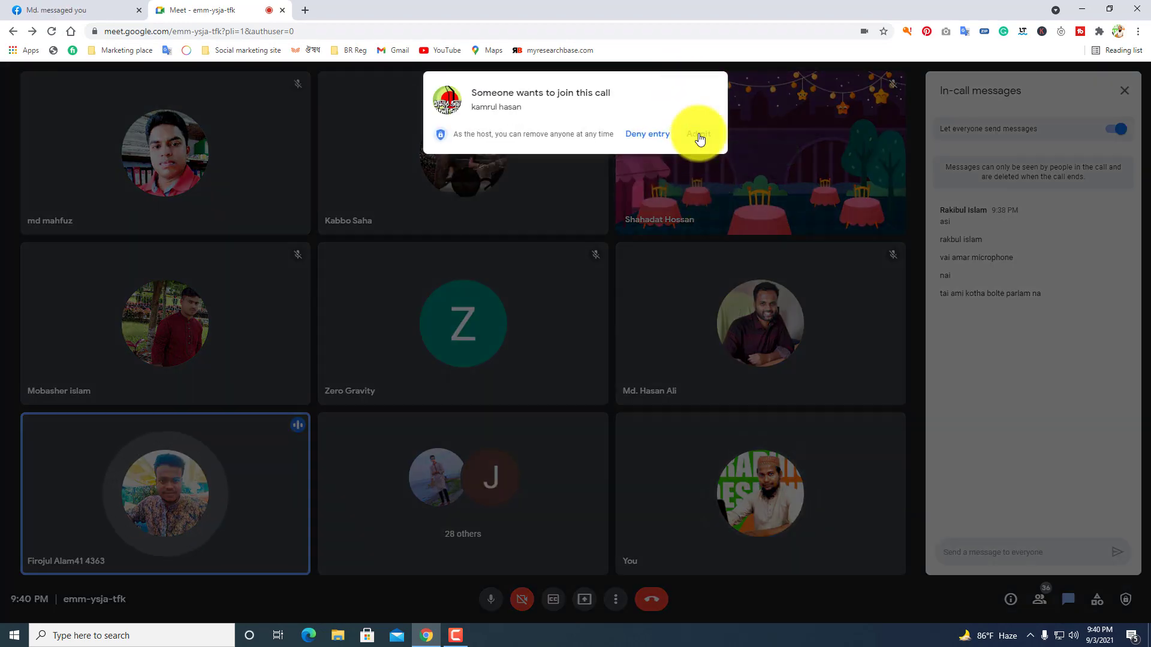
pyautogui.click(699, 137)
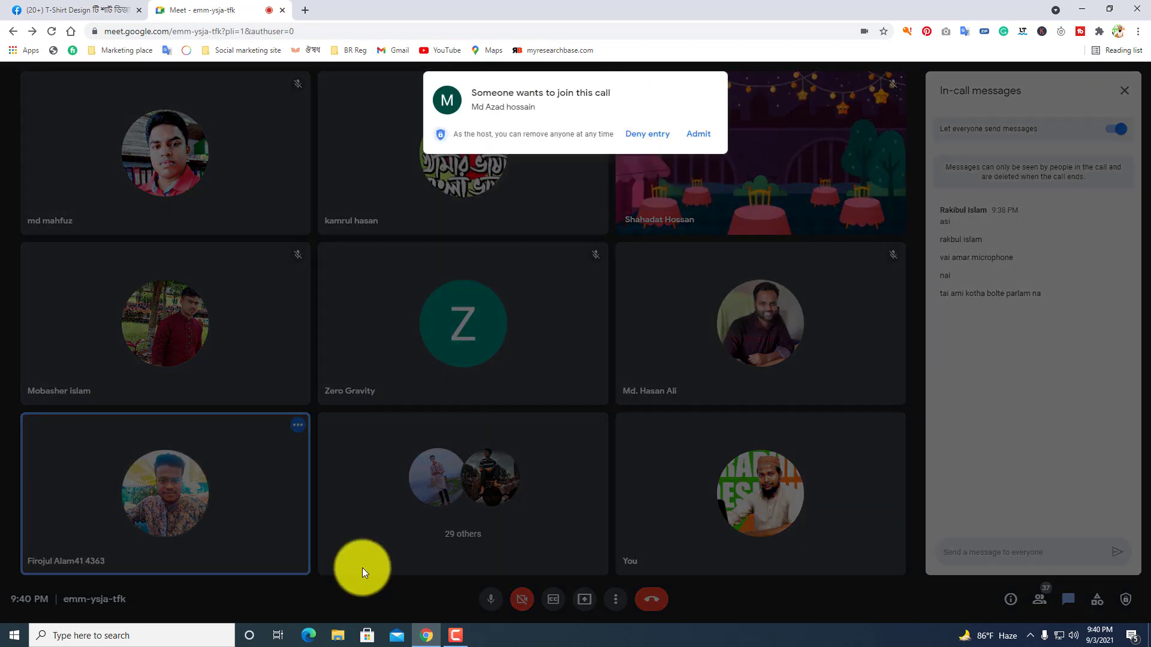
pyautogui.click(699, 136)
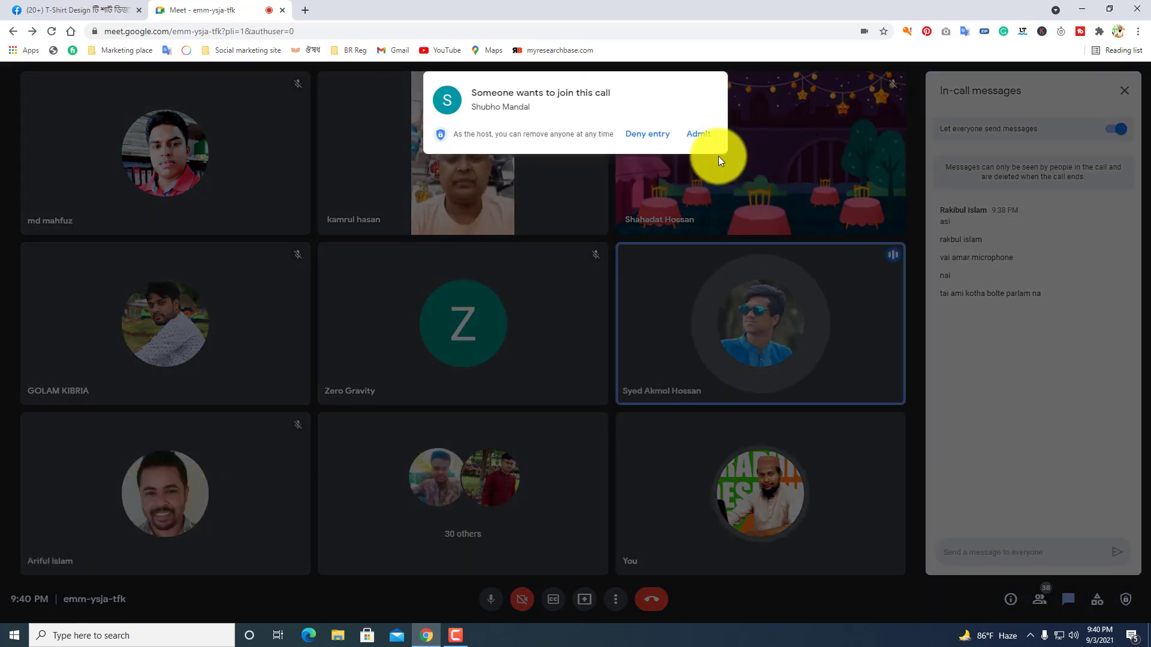
pyautogui.click(695, 135)
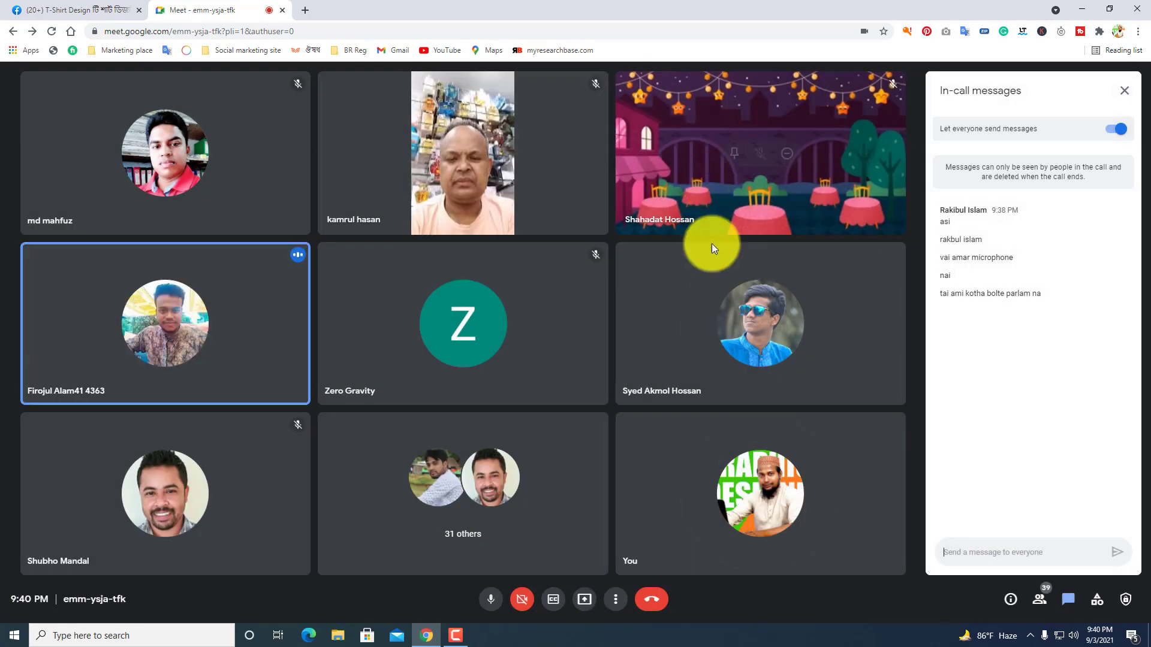
pyautogui.click(699, 137)
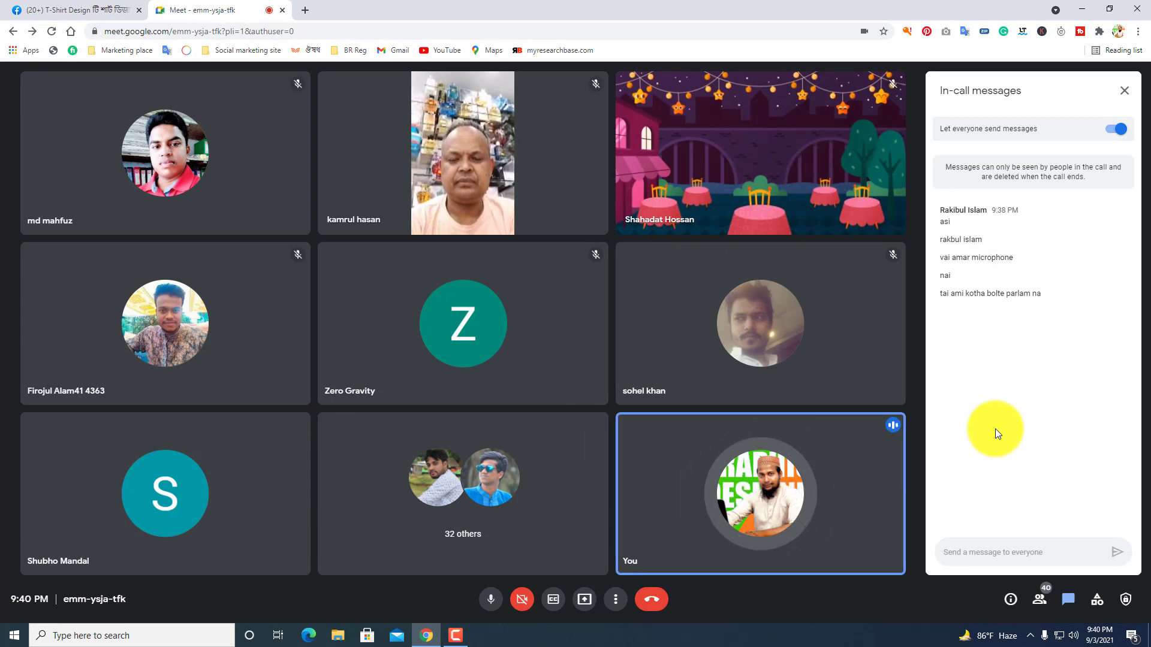
# Place the cursor in the chat box, then admit the waiting pair together and one more student.
pyautogui.click(981, 554)
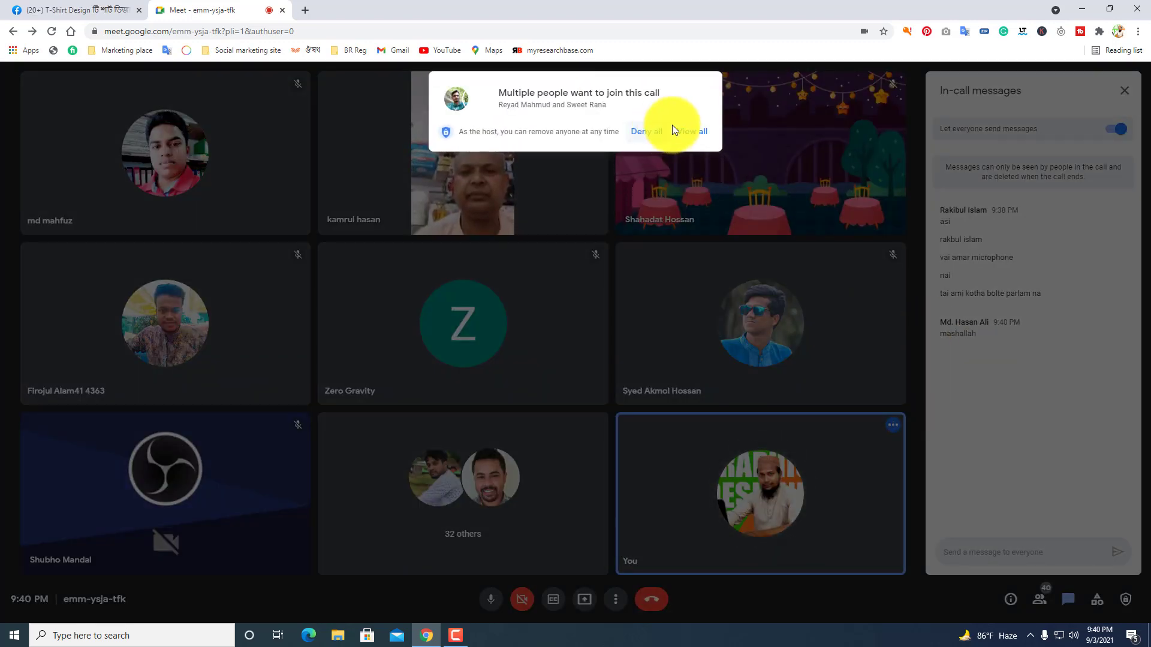
pyautogui.click(694, 137)
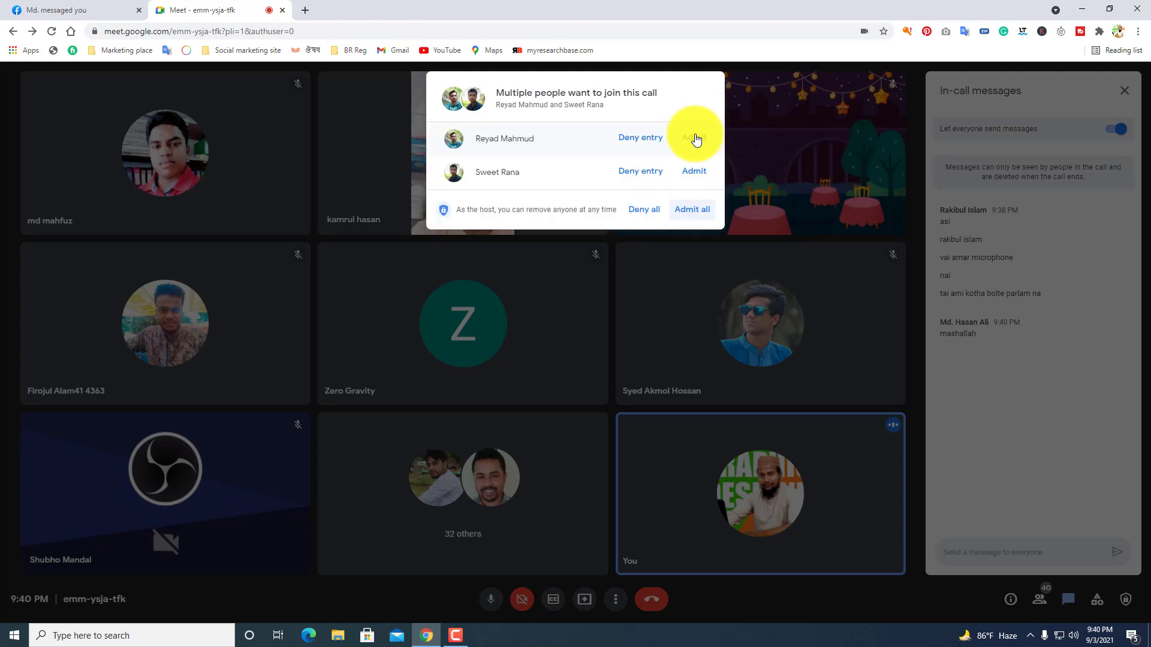
pyautogui.click(700, 211)
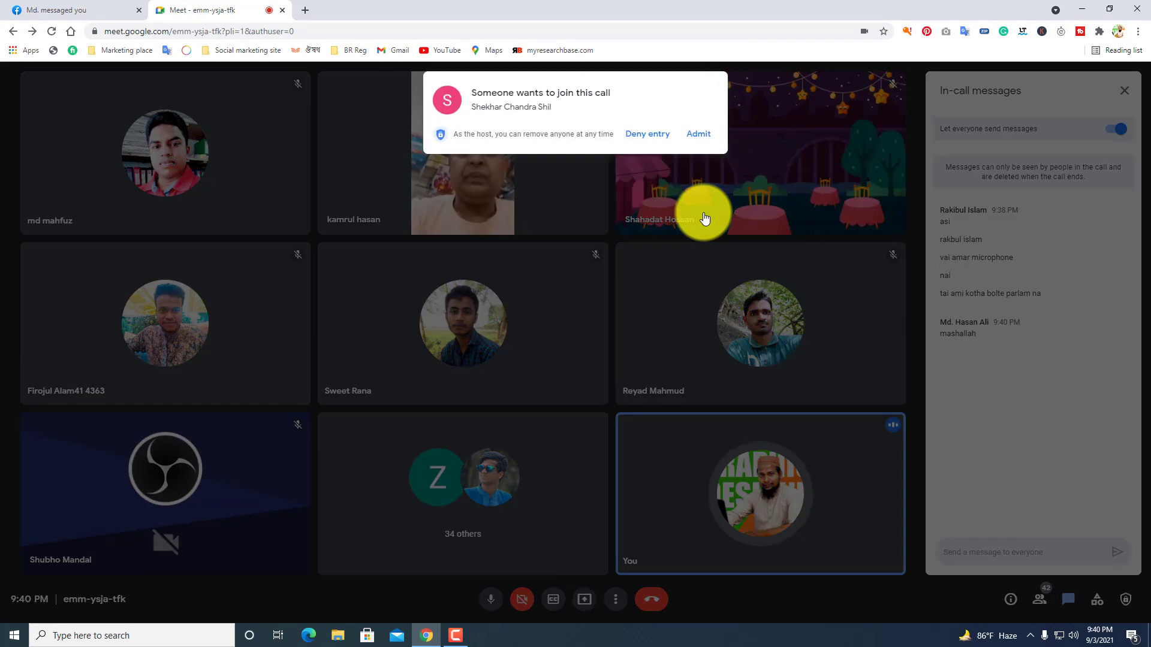
pyautogui.click(699, 134)
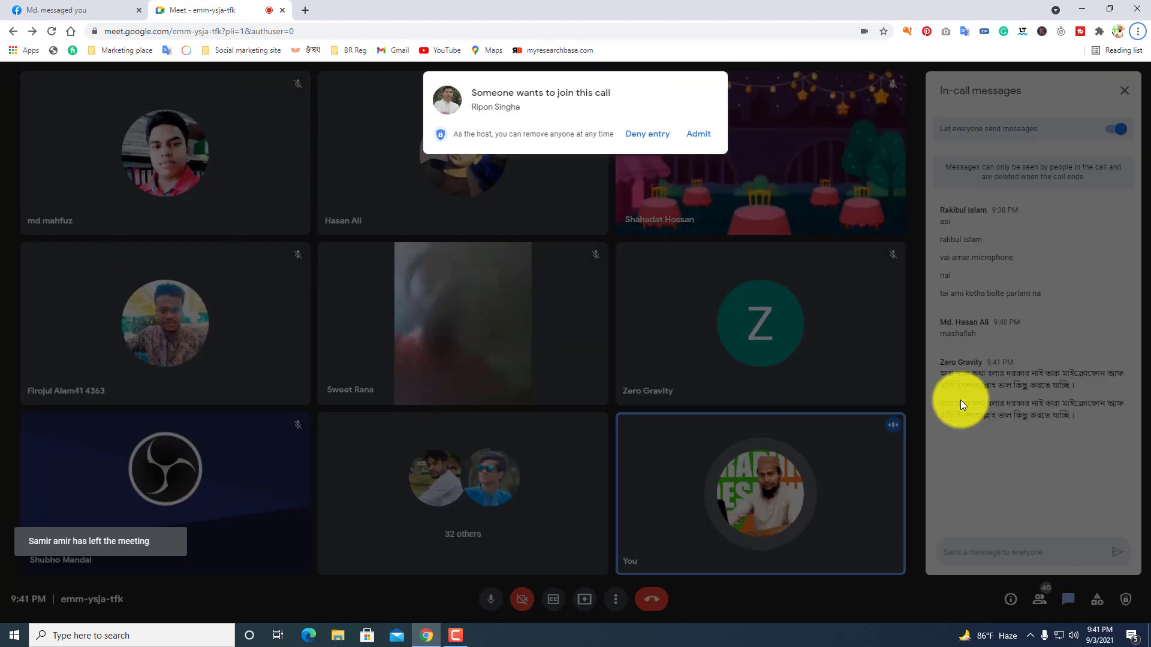
# Admit four more arriving students, bringing the call to 44 participants.
pyautogui.click(688, 135)
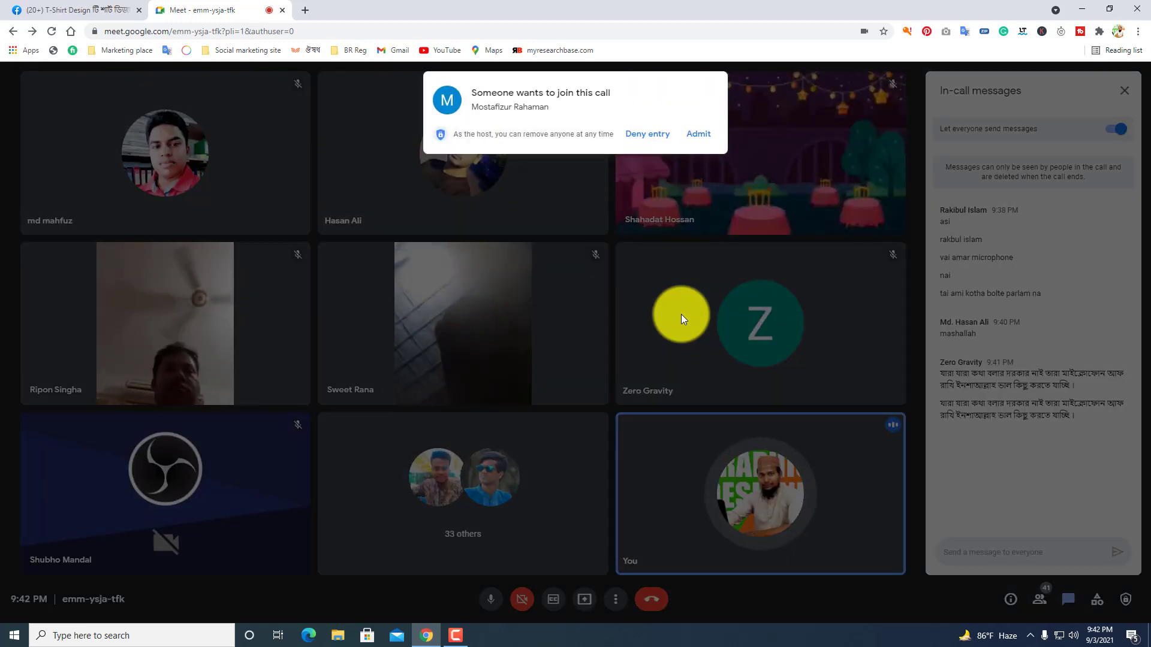
pyautogui.click(695, 135)
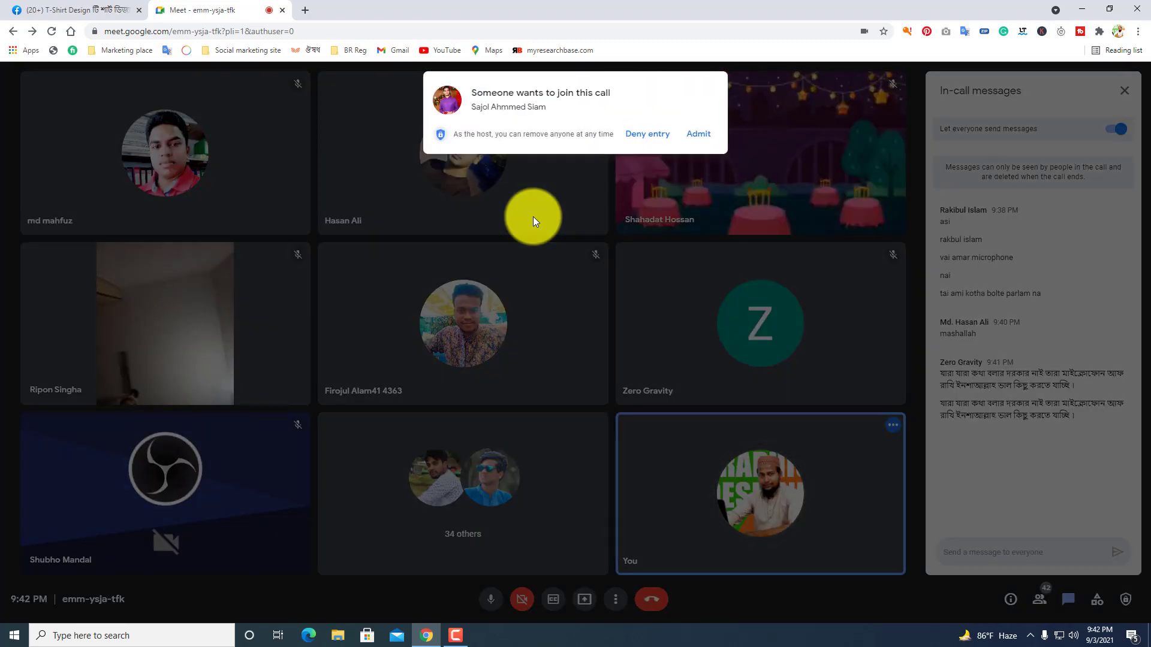
pyautogui.click(700, 134)
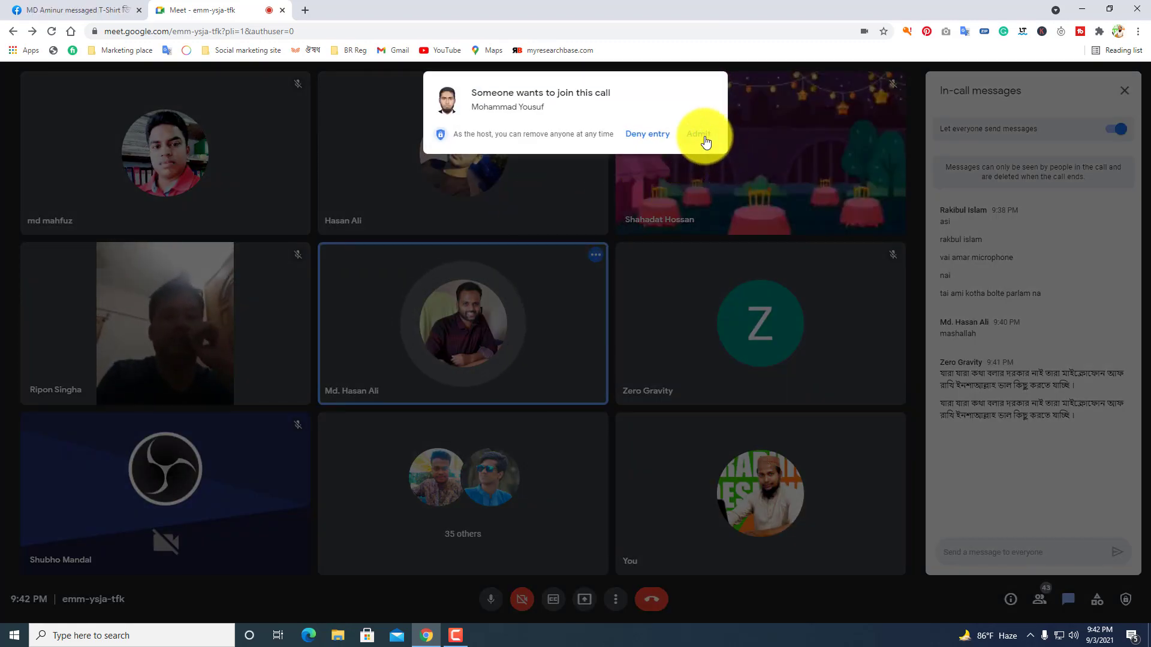
pyautogui.click(698, 135)
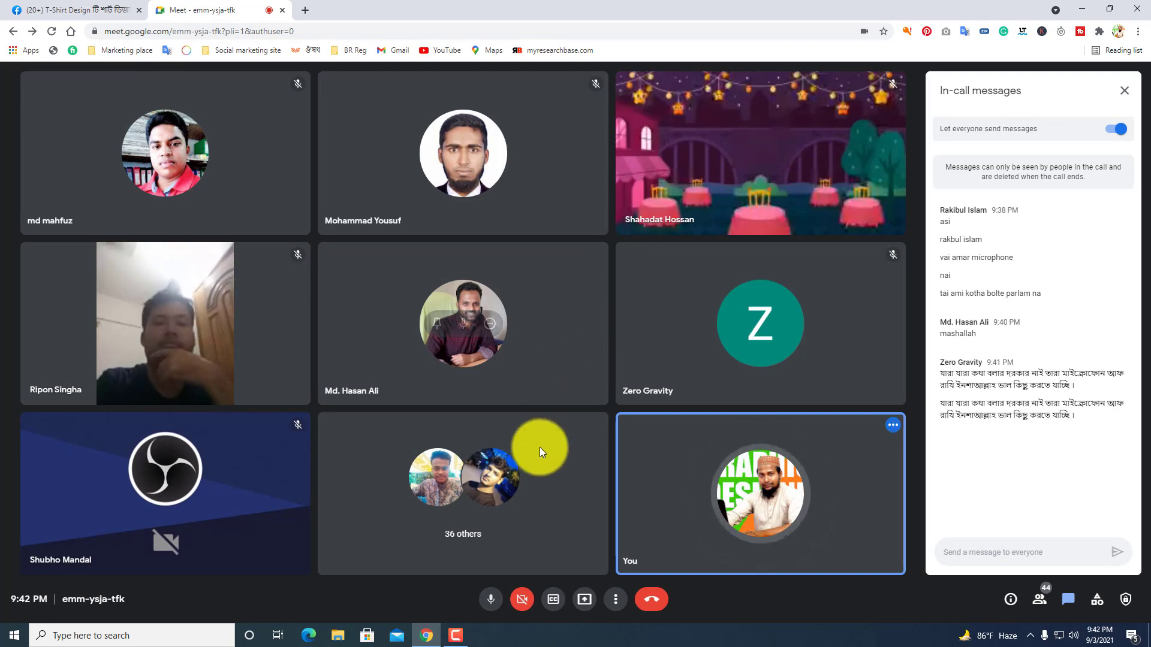
# Open a new blank Chrome tab beside the Meet call.
pyautogui.moveTo(565, 386)
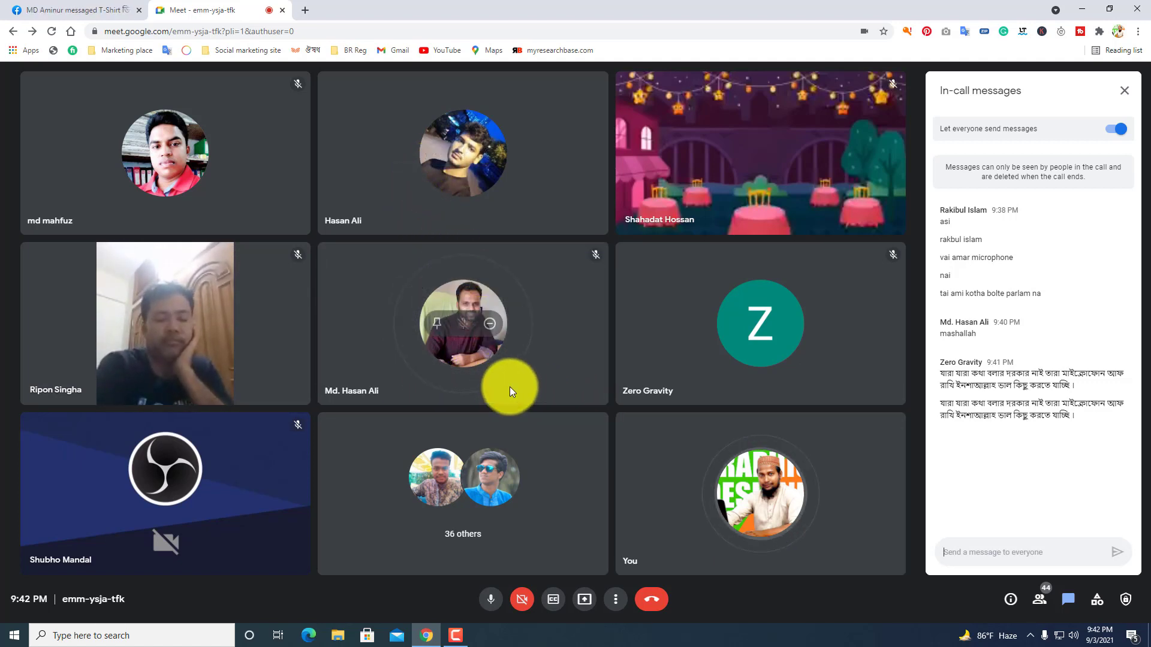
pyautogui.moveTo(489, 358)
pyautogui.moveTo(390, 193)
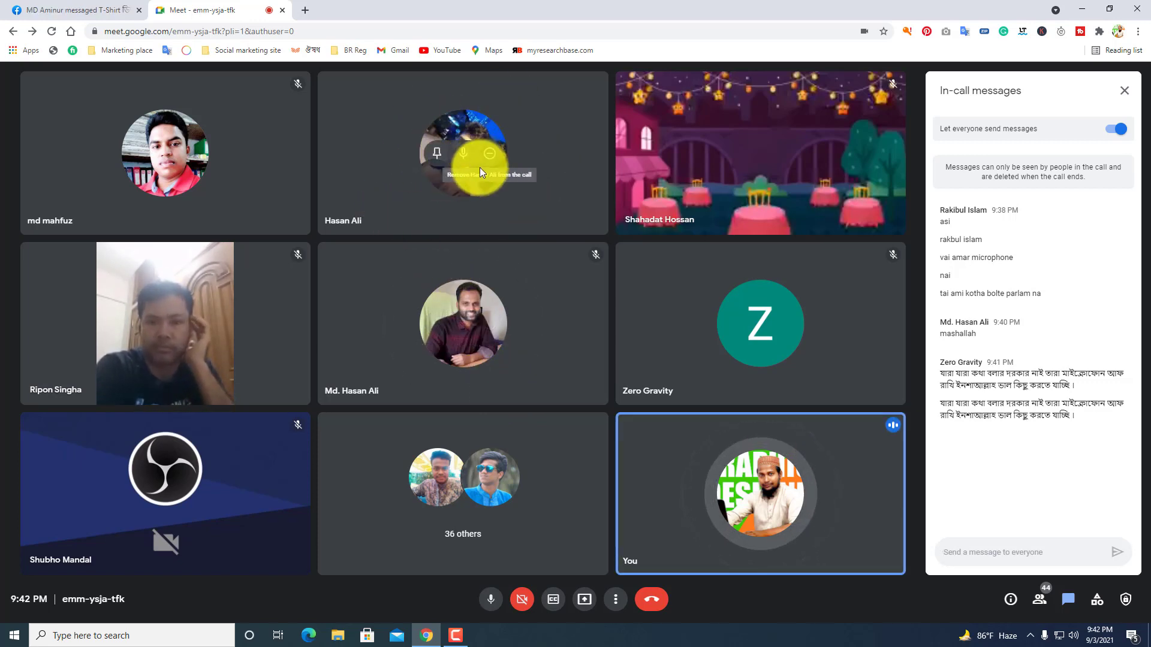
pyautogui.moveTo(437, 364)
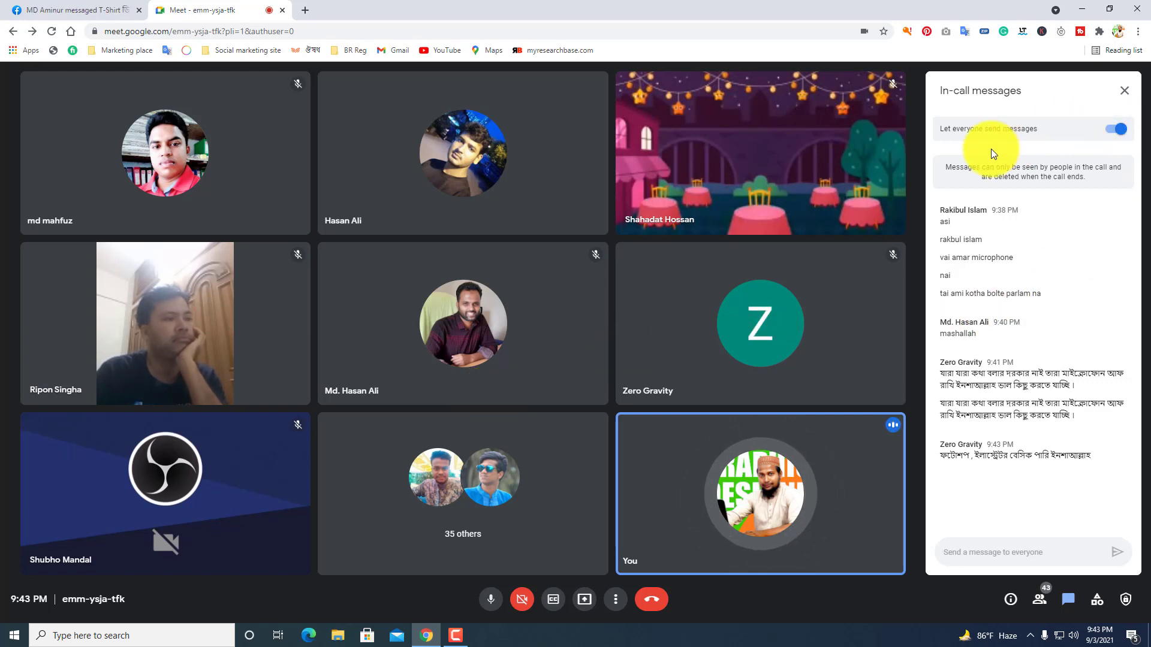
pyautogui.click(308, 8)
# Go to YouTube, open your own channel's Playlists tab and advance the carousel twice.
pyautogui.click(442, 53)
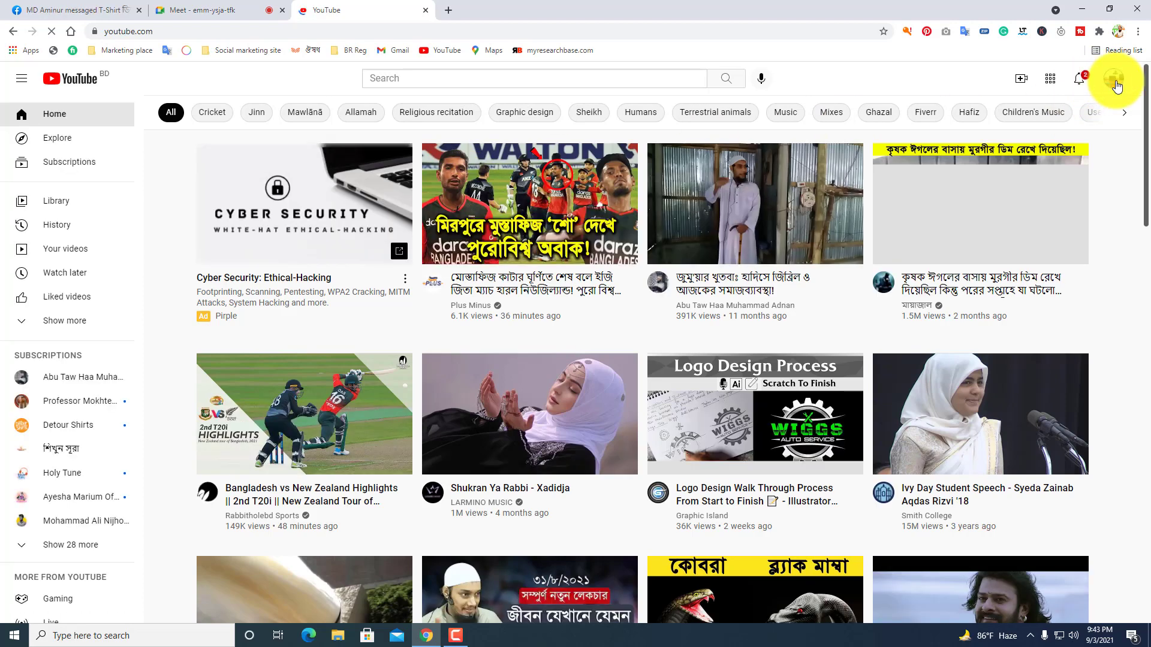
pyautogui.click(1110, 78)
pyautogui.click(1032, 159)
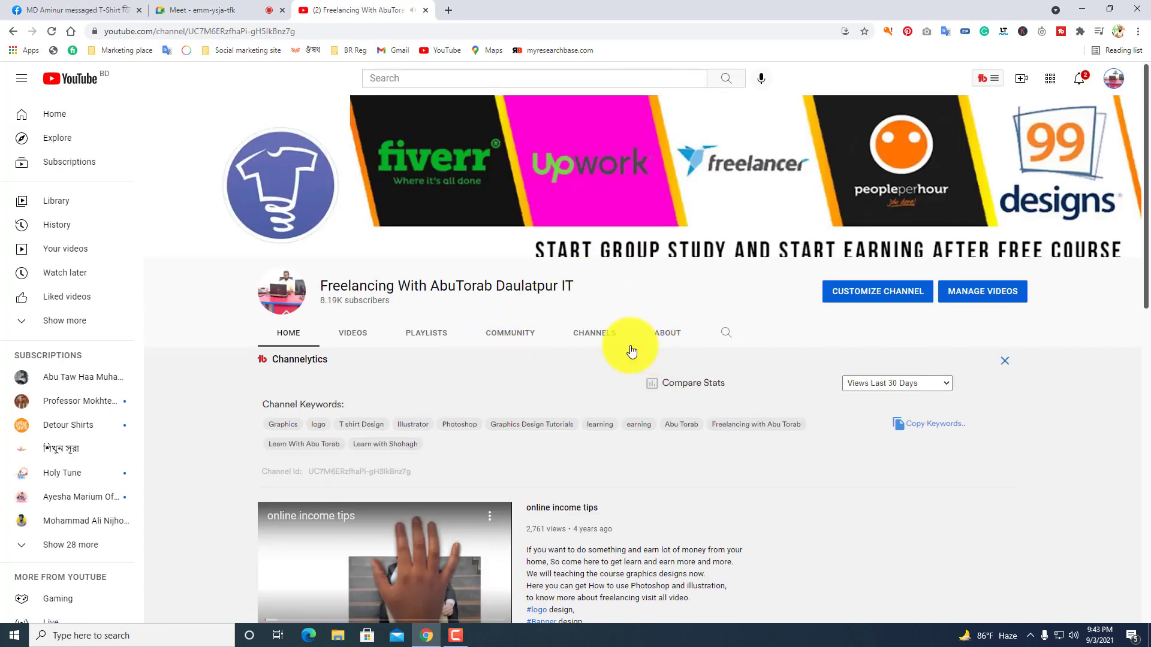
pyautogui.click(432, 338)
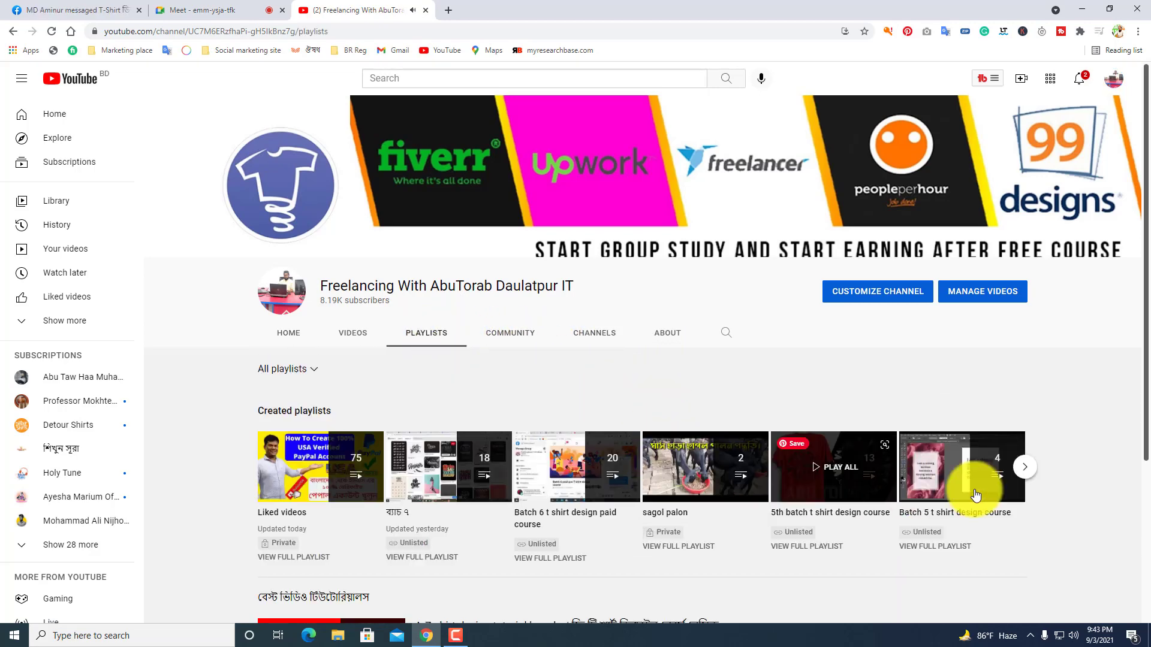
pyautogui.click(1025, 467)
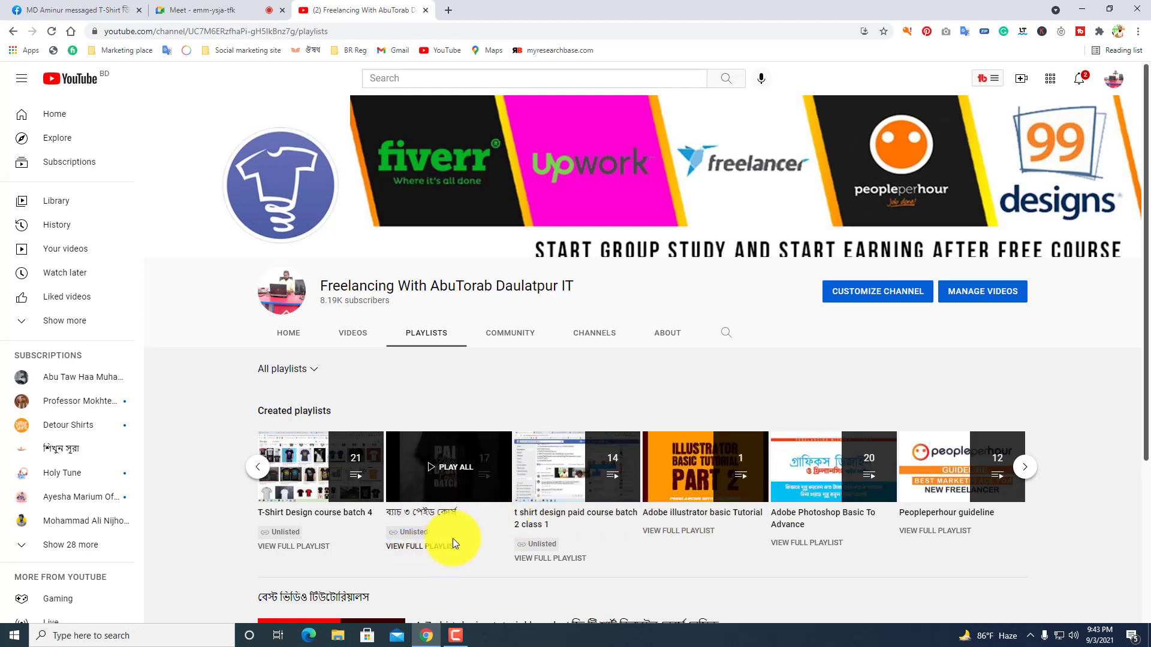
pyautogui.click(1029, 470)
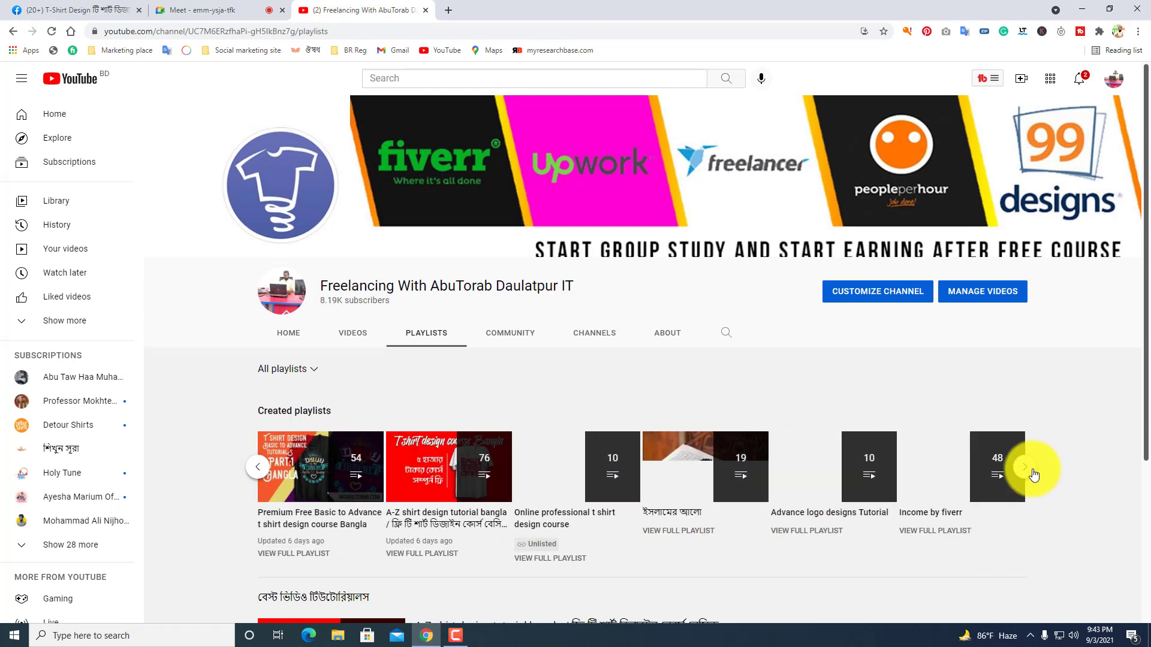
# Copy the Premium Free Basic to Advance t shirt design course playlist link and return to Meet.
pyautogui.rightClick(317, 479)
pyautogui.click(368, 567)
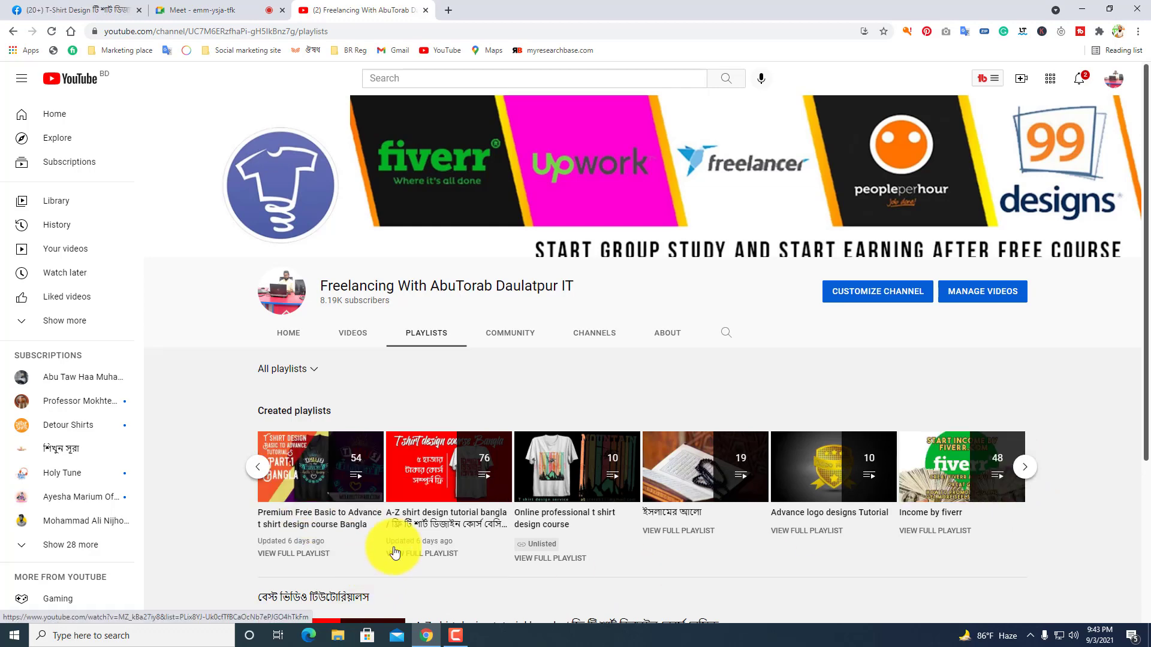
pyautogui.click(202, 15)
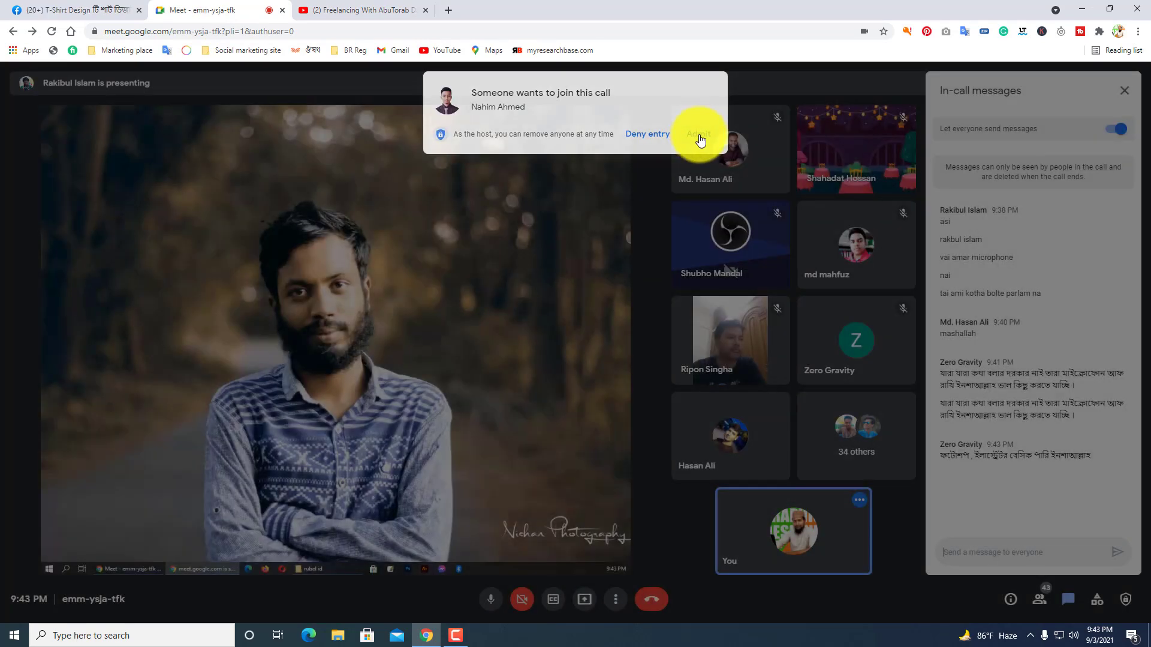
# Let the waiting student into the class call from the join prompt.
pyautogui.click(698, 134)
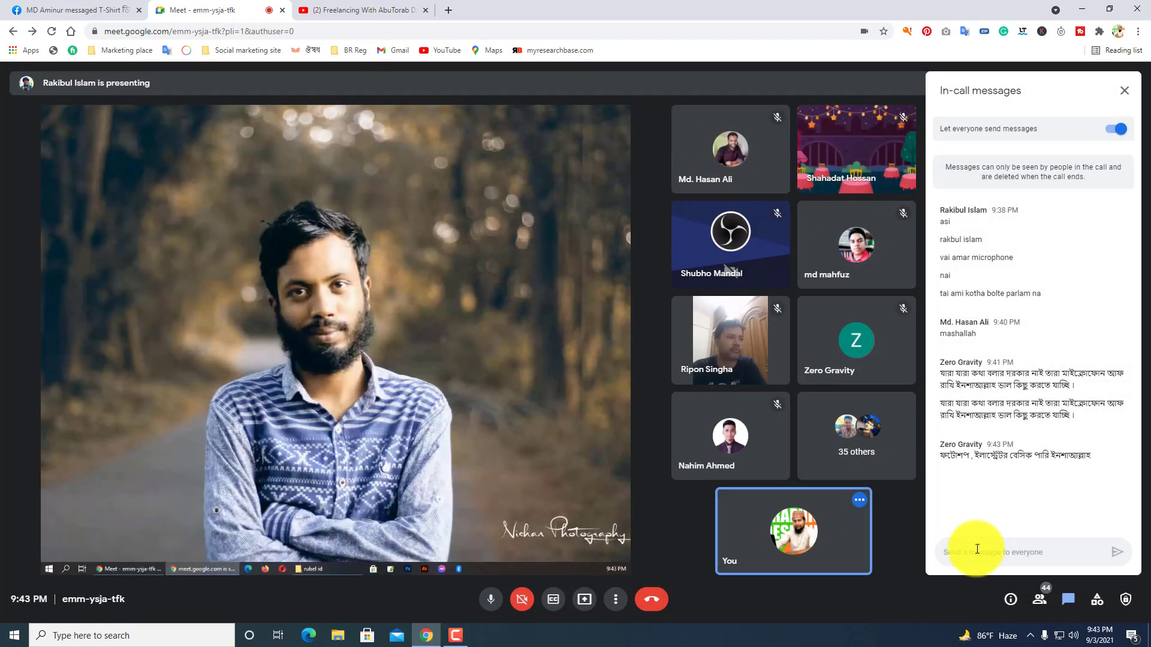
pyautogui.moveTo(795, 525)
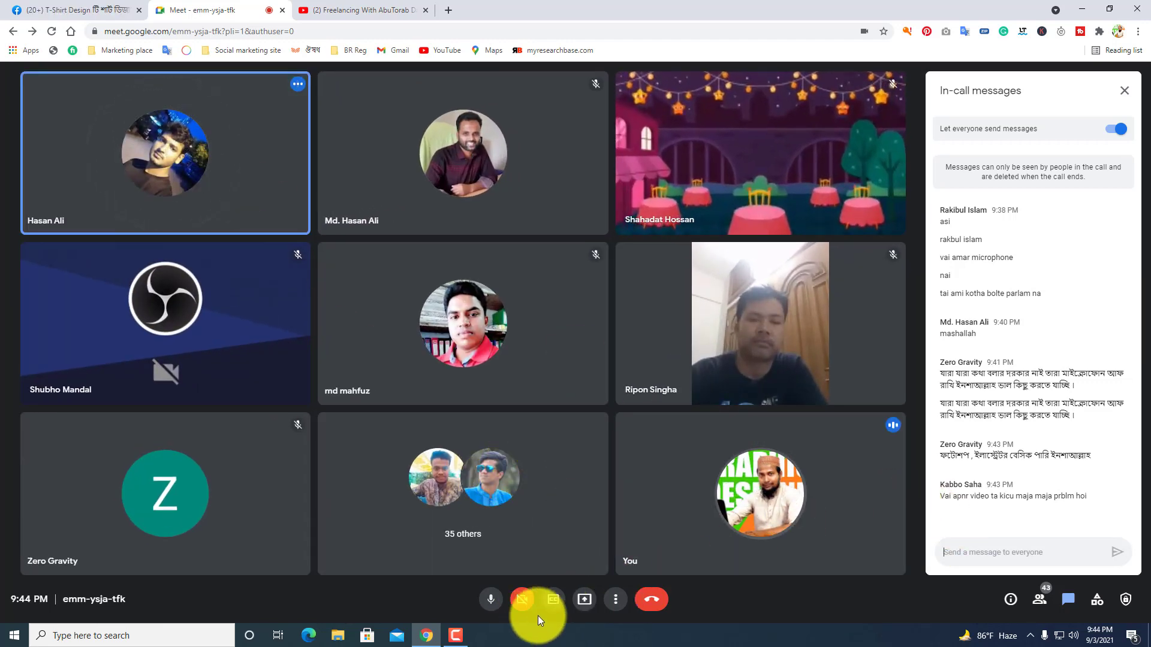
# Present your entire screen to everyone, then admit the next student, reaching 46 participants.
pyautogui.click(585, 600)
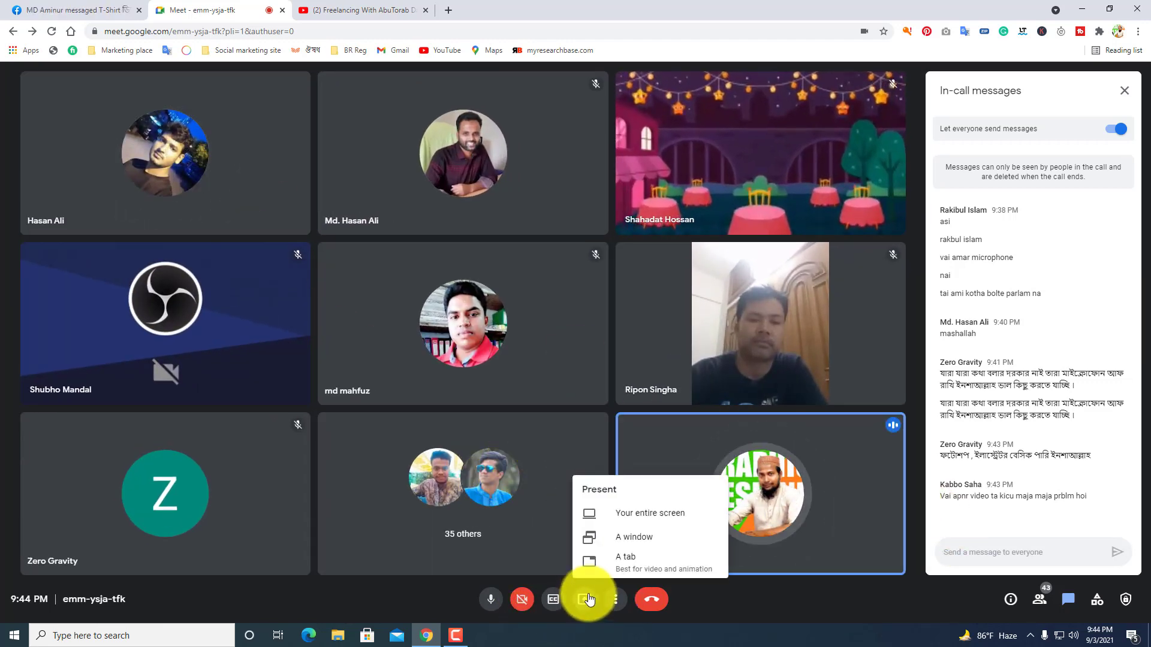
pyautogui.click(649, 523)
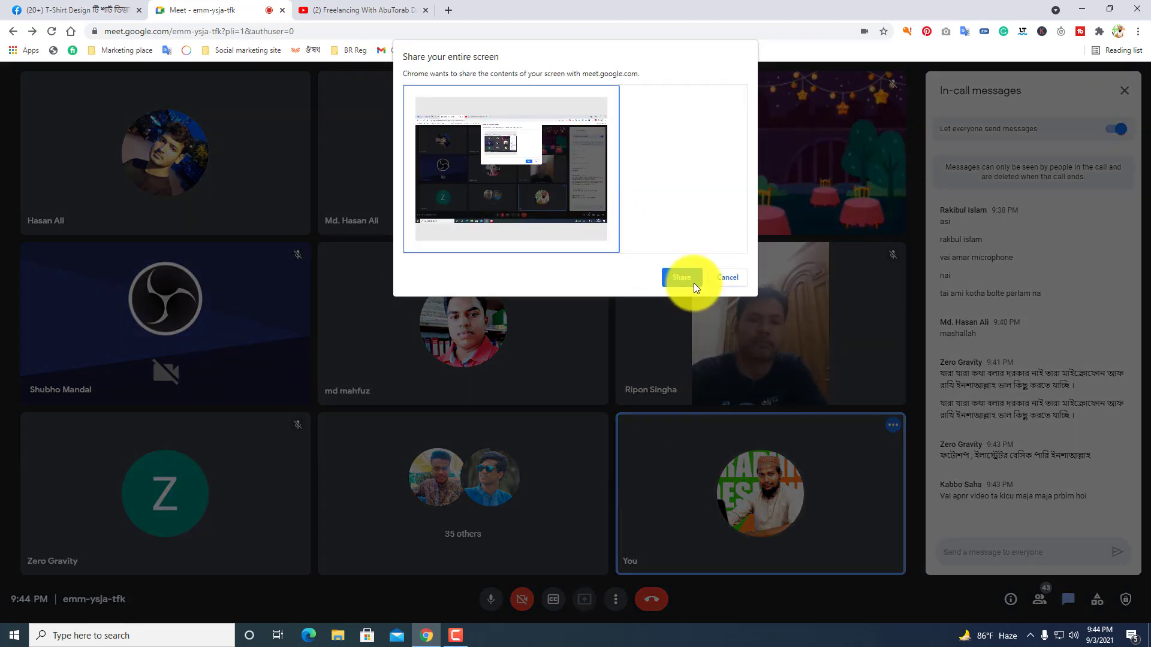
pyautogui.click(685, 278)
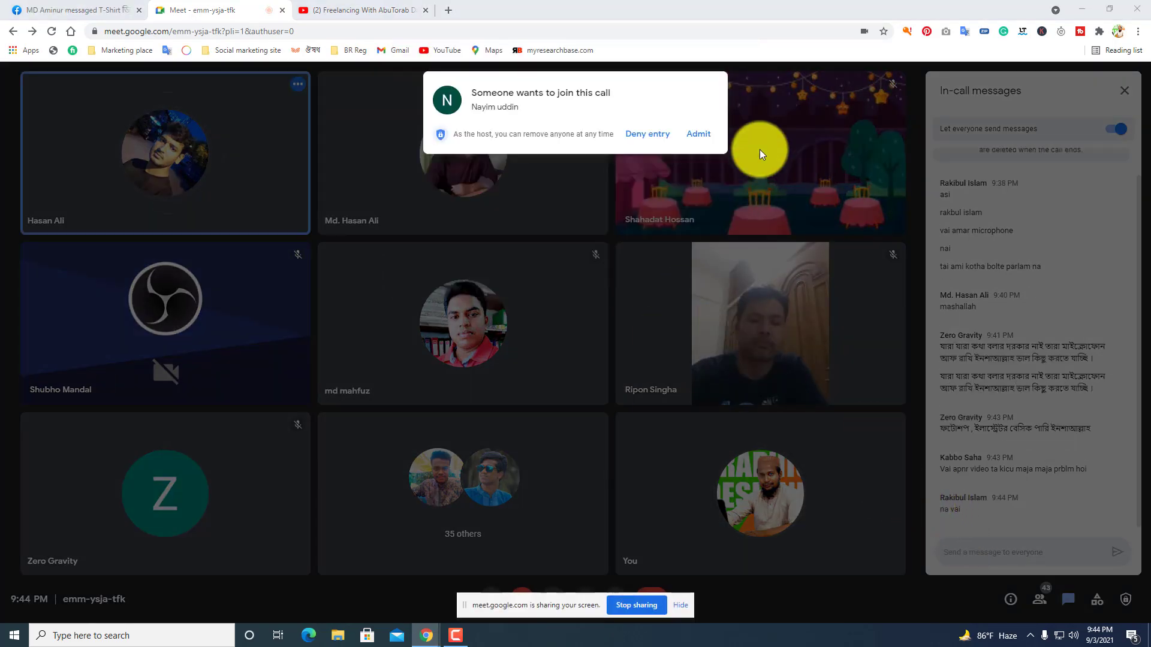
pyautogui.click(697, 134)
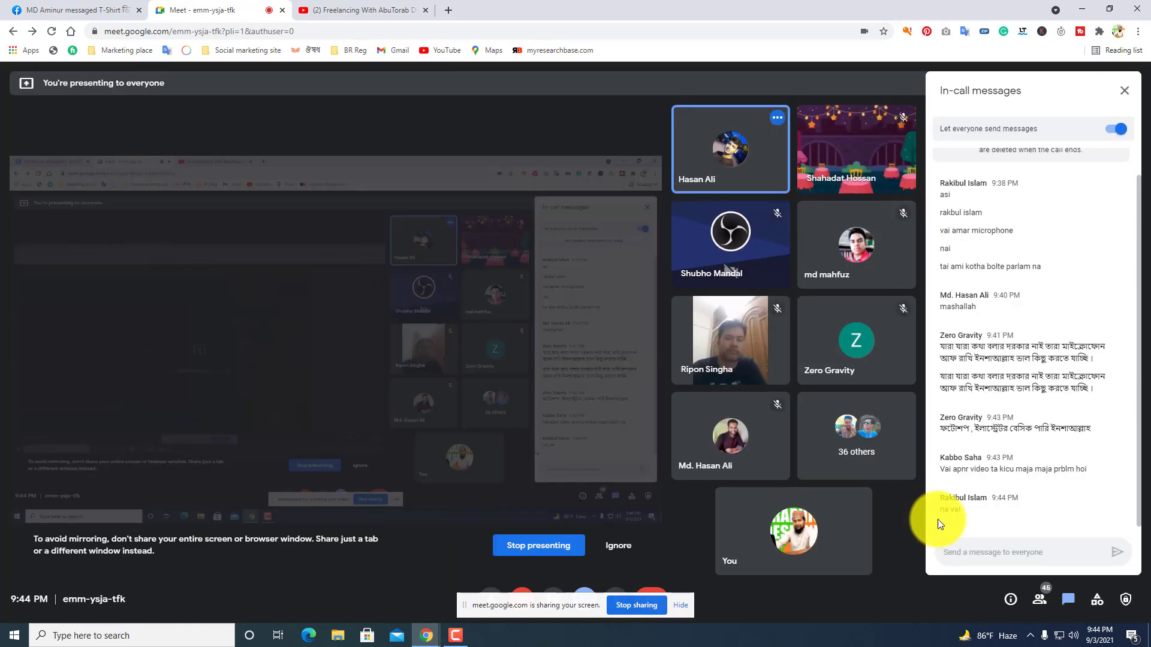
# Paste the copied YouTube playlist link into the Meet chat and send it.
pyautogui.rightClick(1002, 549)
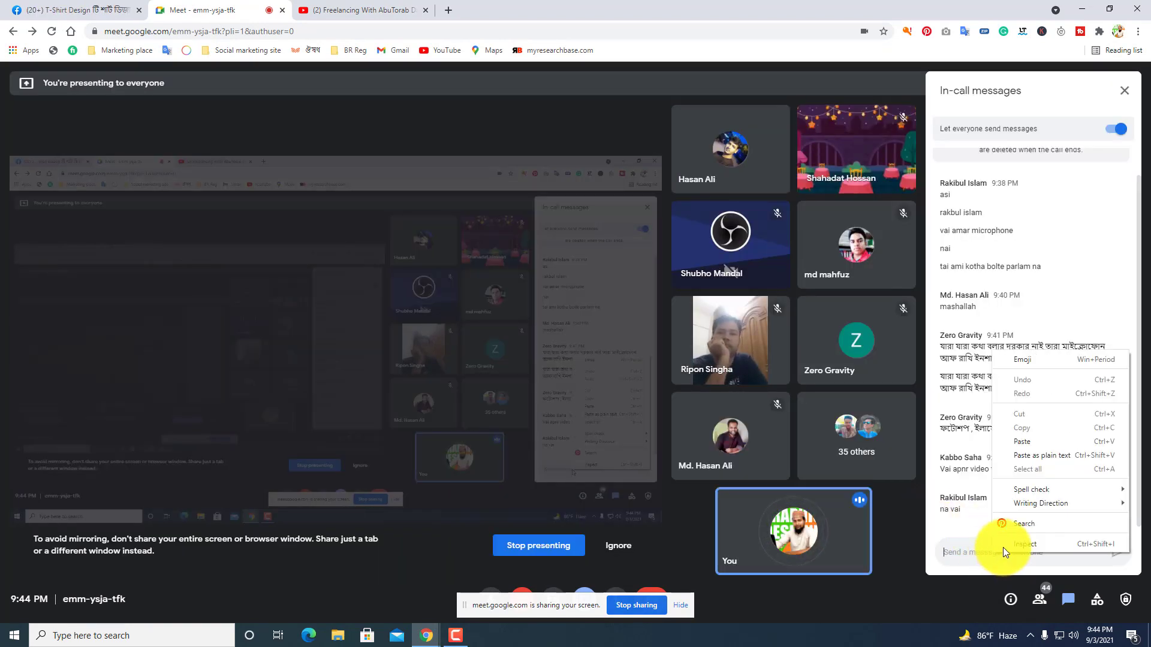
pyautogui.click(1029, 441)
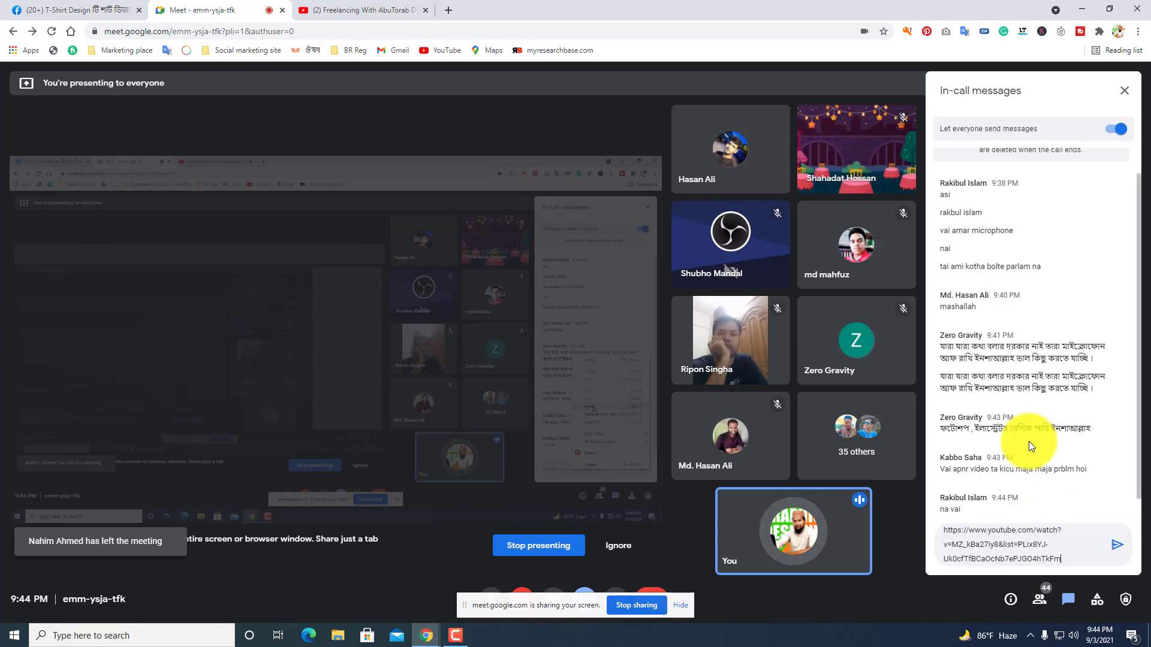
pyautogui.click(1117, 545)
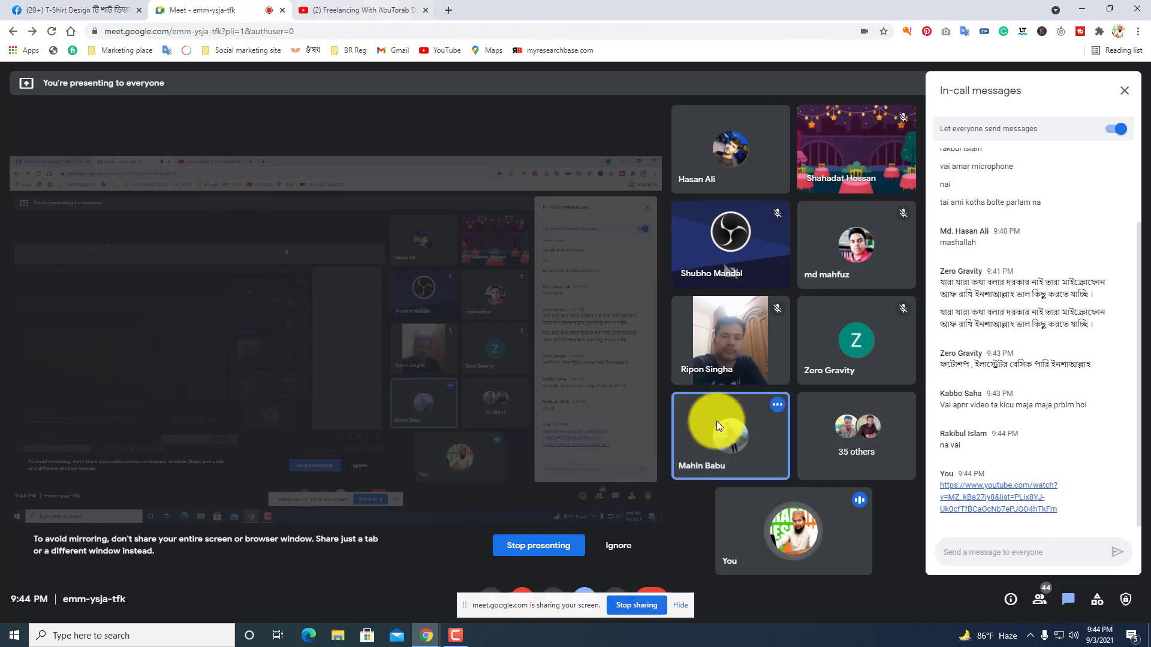
# Bring the YouTube channel's playlists page back on screen and scroll down it.
pyautogui.click(457, 636)
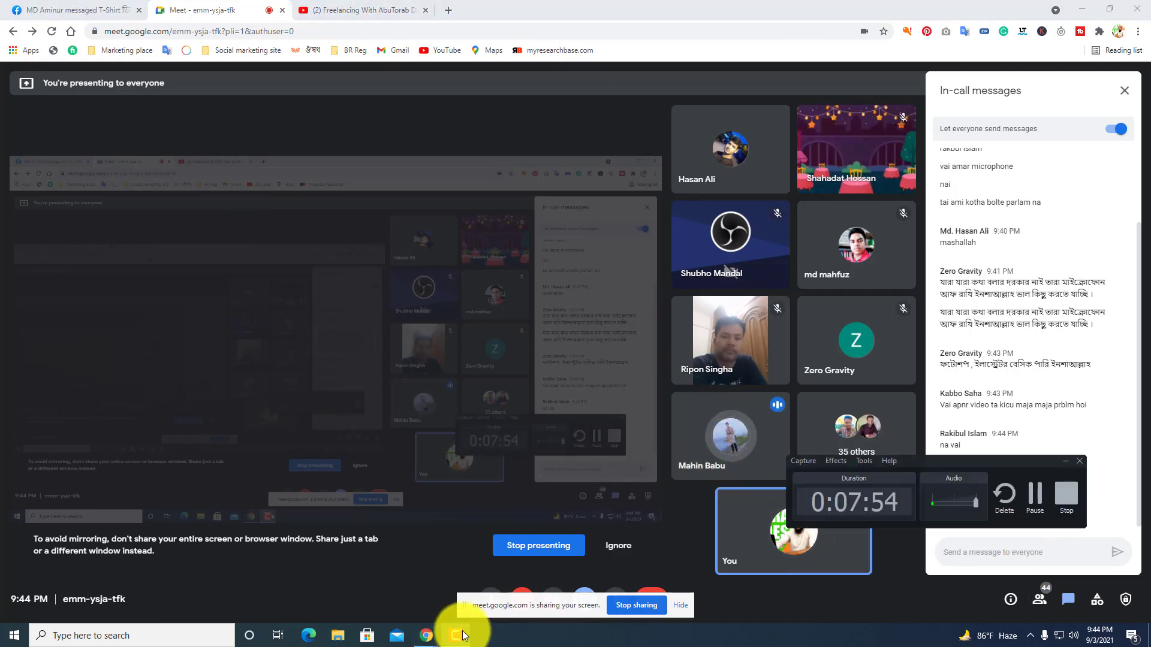
pyautogui.click(396, 10)
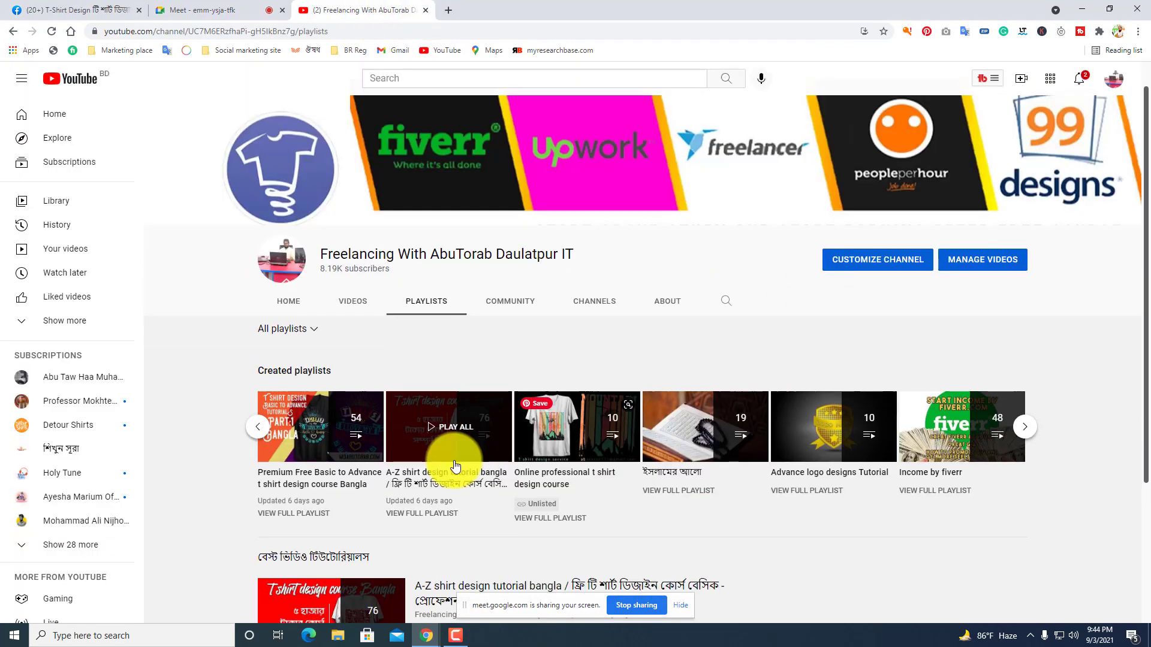
pyautogui.scroll(-1, 455, 465)
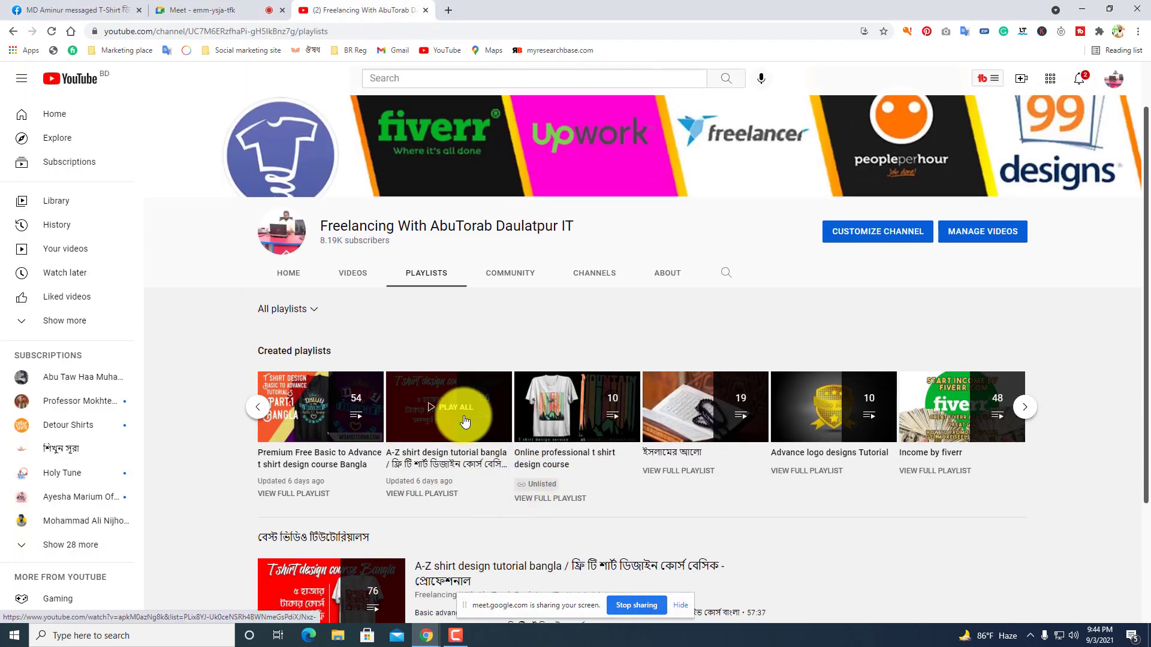
# Copy the A-Z shirt design playlist link, send it in the Meet chat, and return to YouTube.
pyautogui.rightClick(465, 422)
pyautogui.click(499, 506)
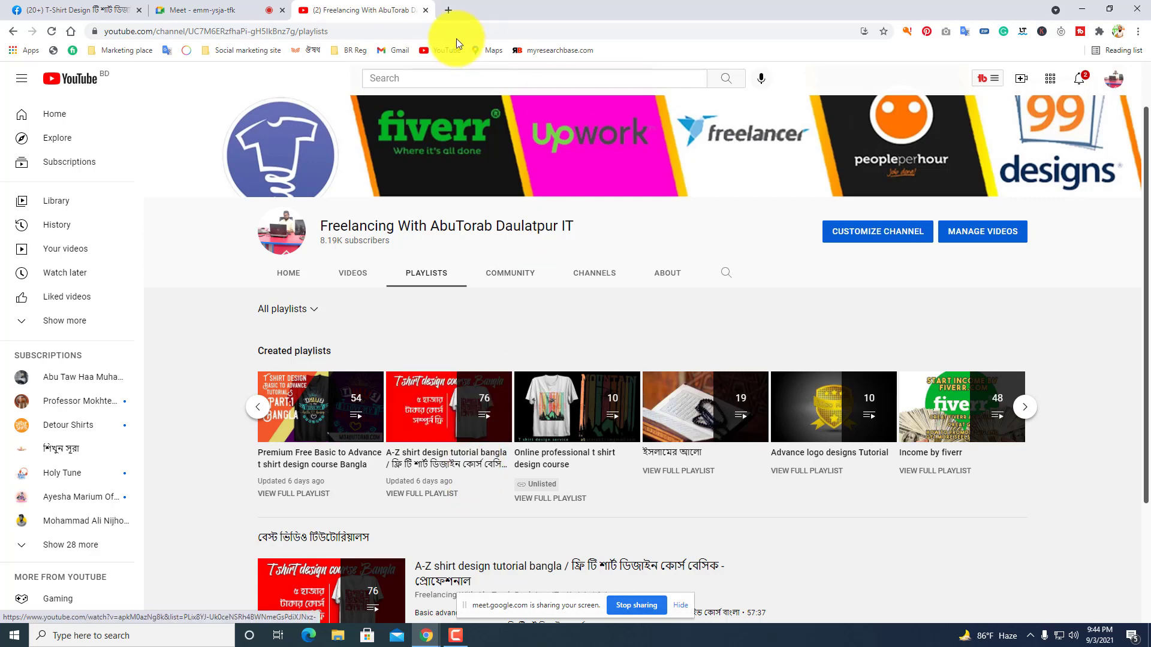
pyautogui.click(214, 8)
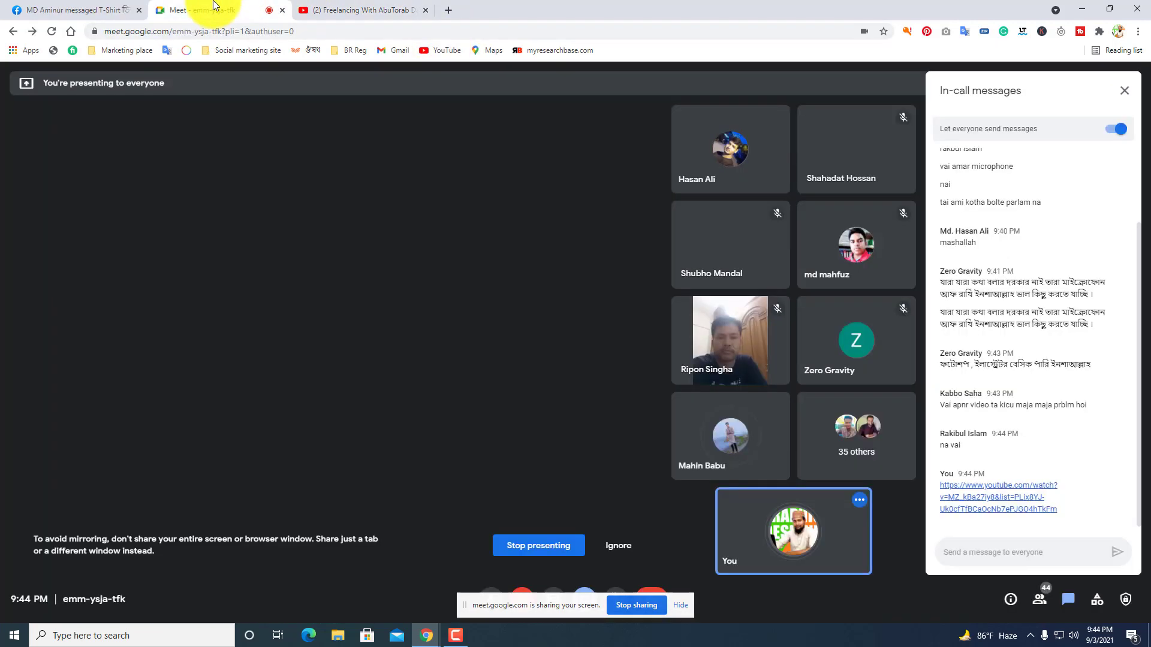
pyautogui.rightClick(997, 546)
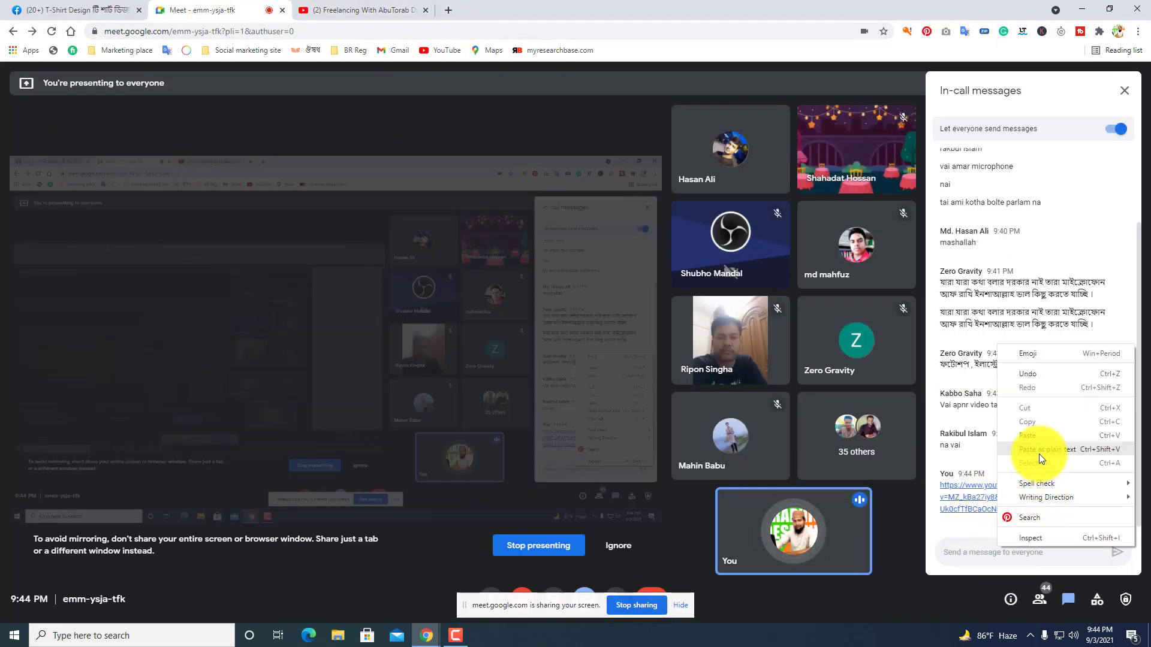
pyautogui.click(1028, 435)
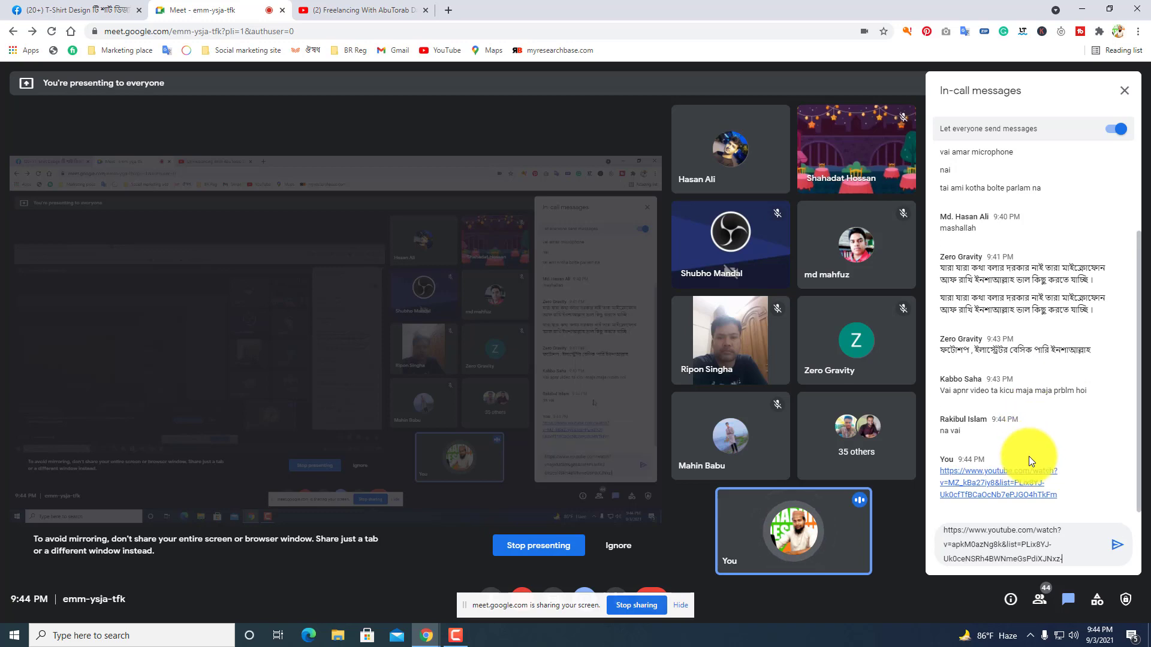
pyautogui.click(1115, 556)
pyautogui.click(359, 10)
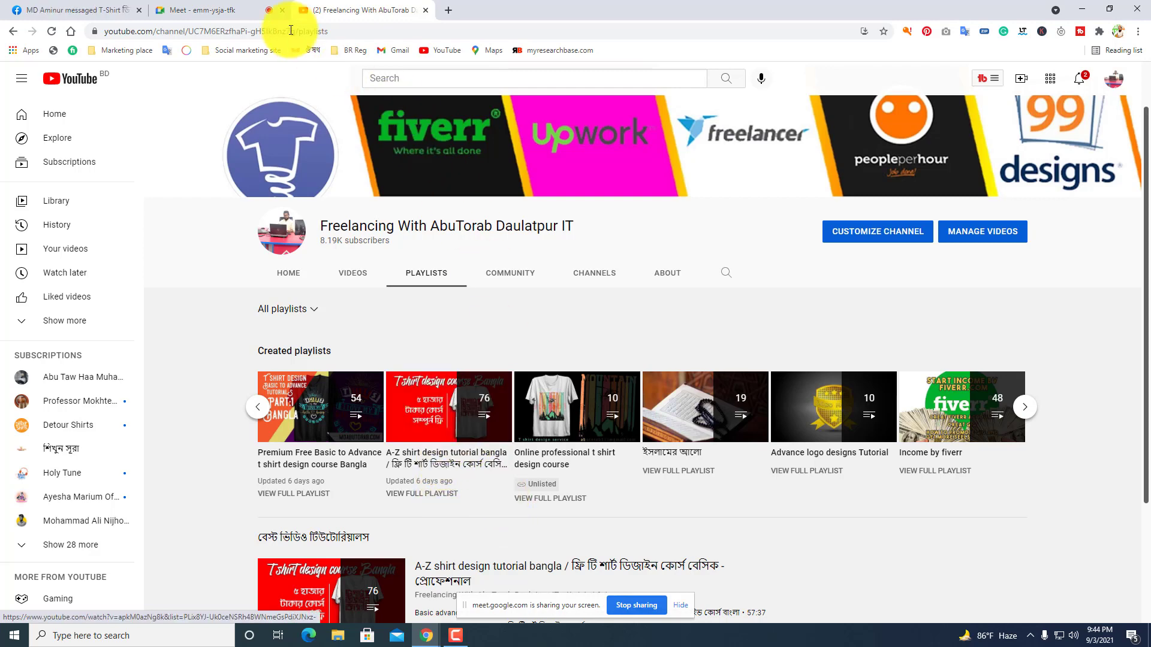
# Cycle through the Meet, YouTube and Facebook tabs, ending on the Meet call with two people waiting.
pyautogui.click(237, 11)
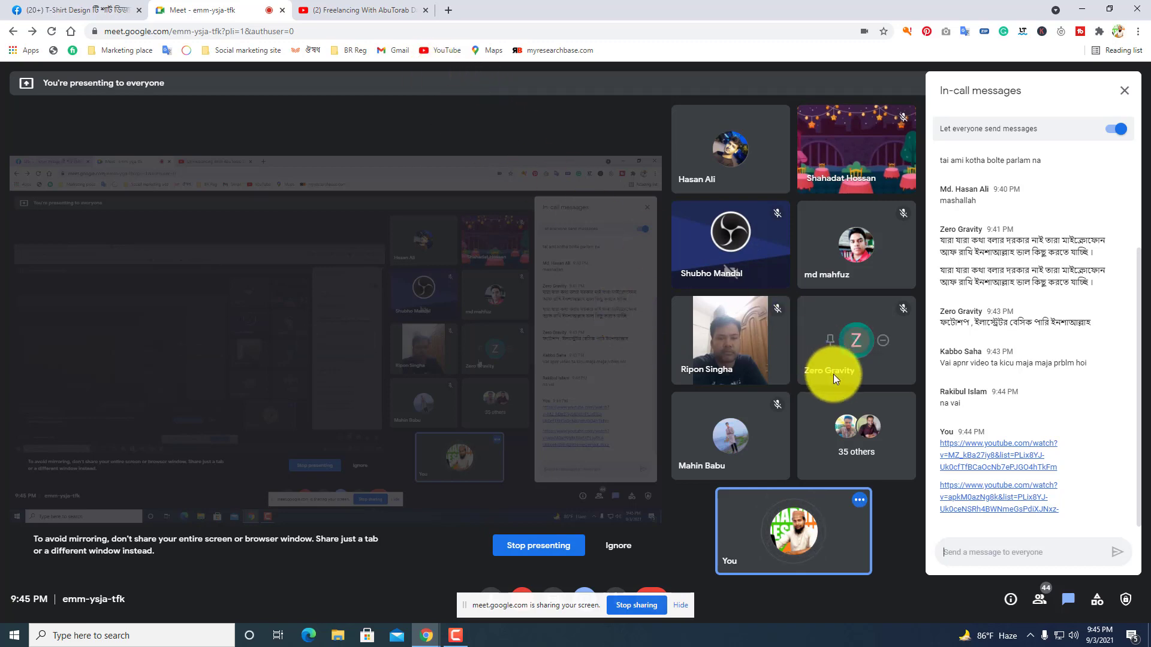
pyautogui.click(336, 16)
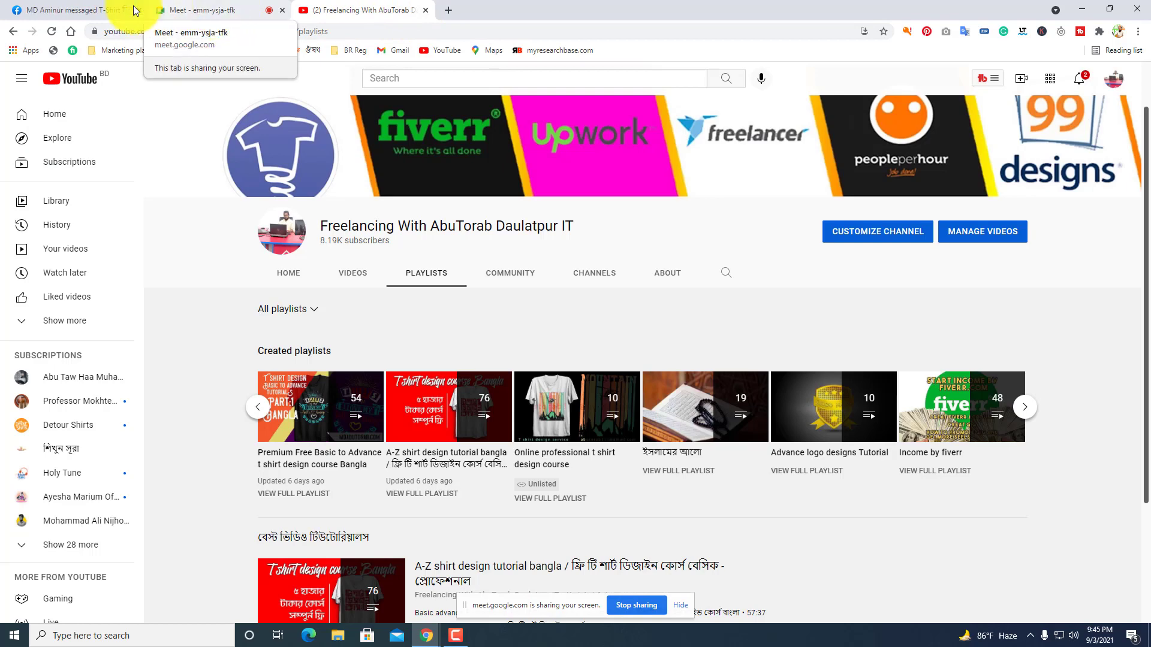
pyautogui.click(86, 8)
pyautogui.click(243, 11)
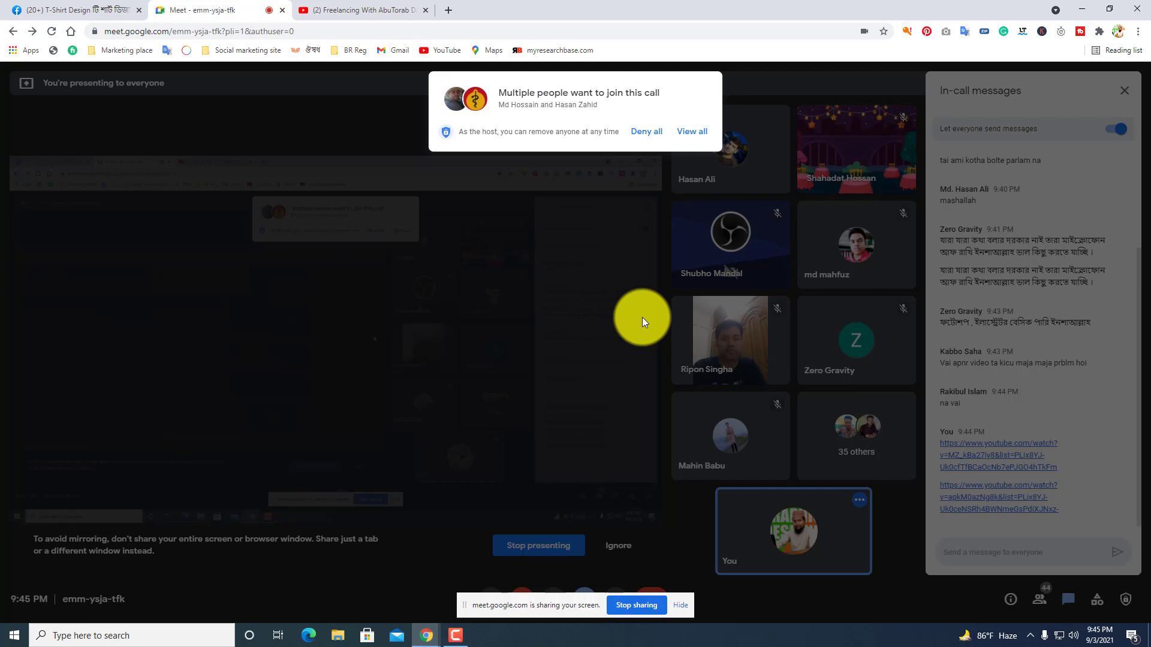
# Admit all waiting people, then two later join requests, bringing the call to 48 participants.
pyautogui.click(692, 132)
pyautogui.click(690, 210)
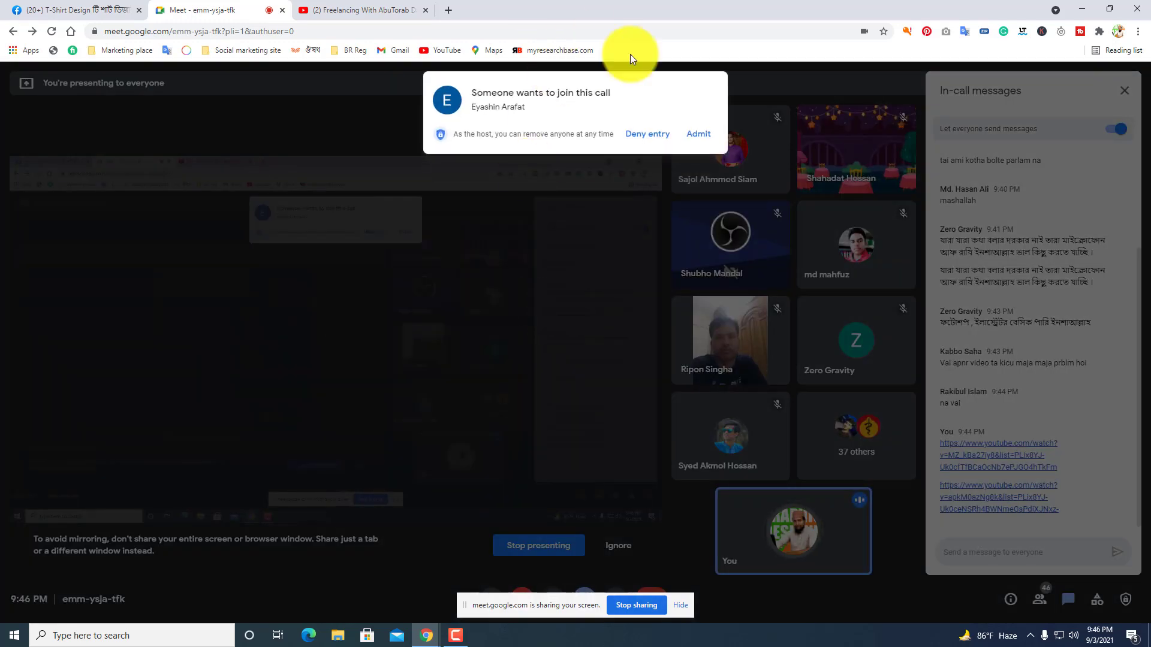
pyautogui.click(697, 135)
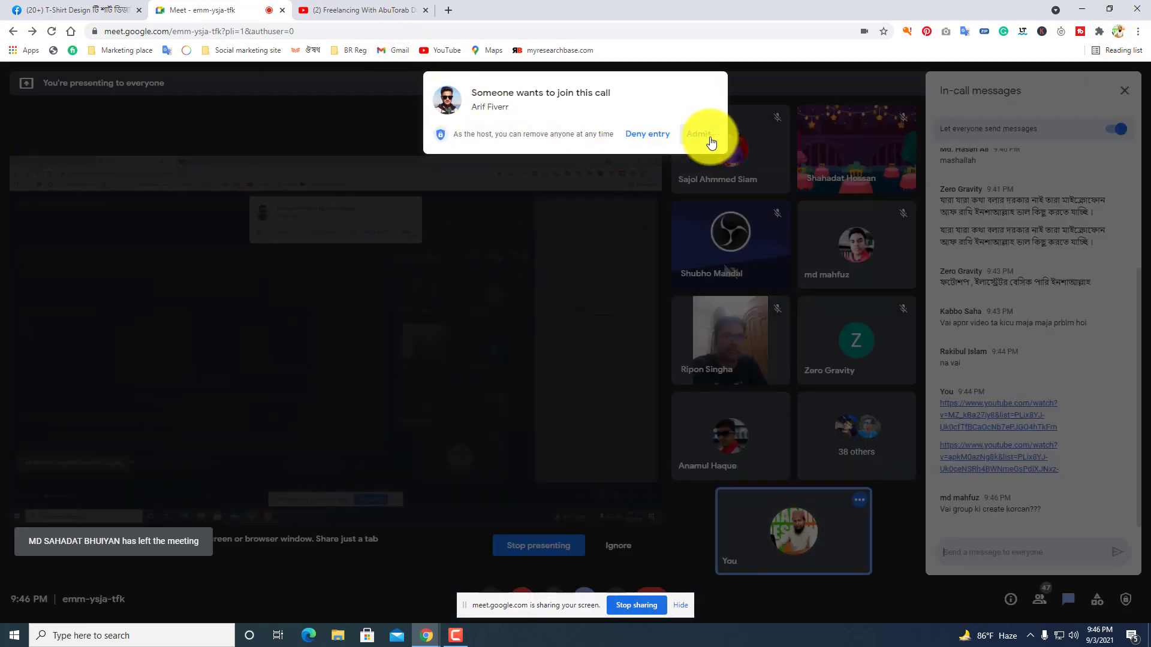
pyautogui.click(711, 142)
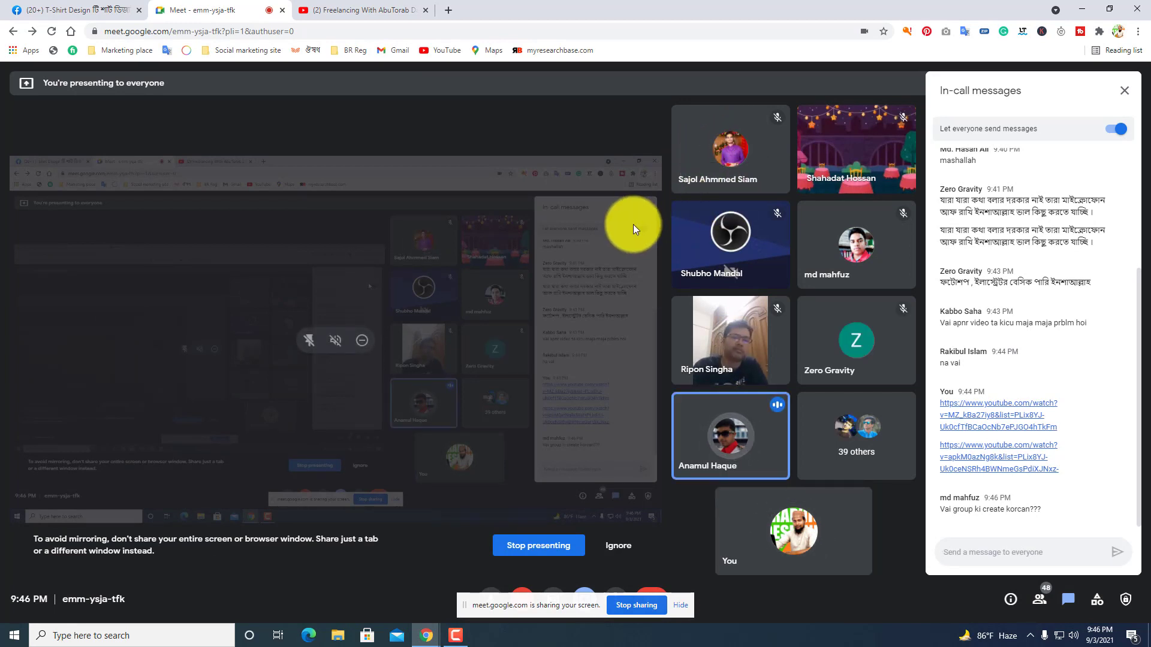
# Show the YouTube channel's uploaded videos, with a quick check of the Meet call.
pyautogui.click(364, 3)
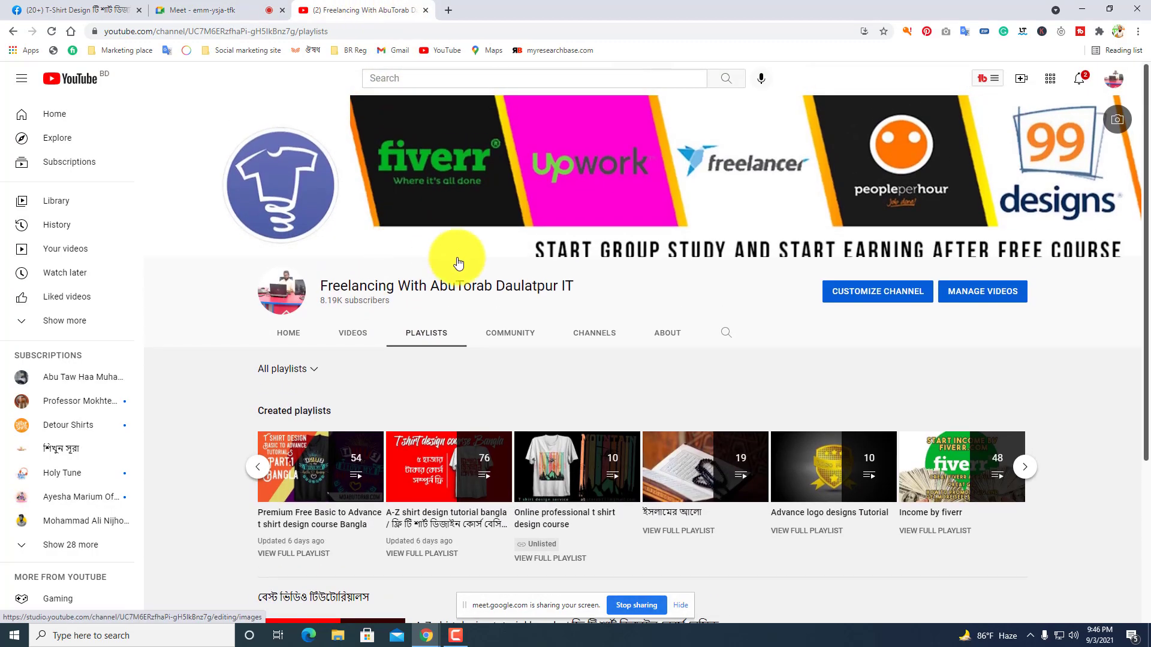
pyautogui.scroll(-1, 367, 413)
pyautogui.scroll(-2, 367, 413)
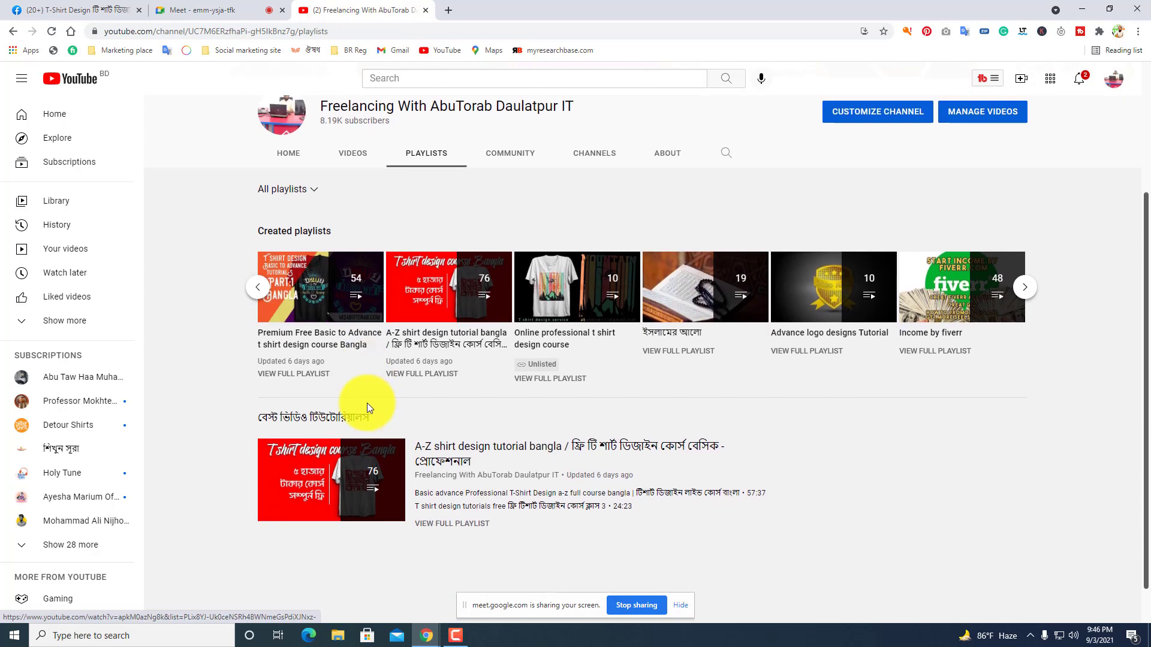
pyautogui.scroll(3, 347, 360)
pyautogui.click(353, 230)
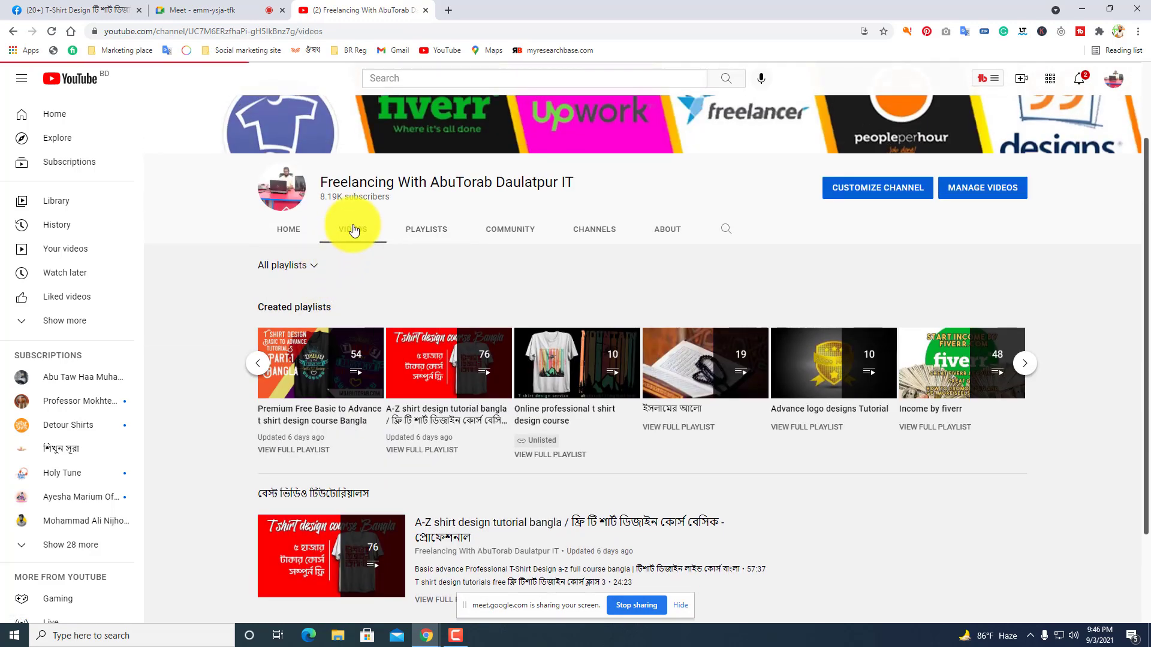
pyautogui.scroll(-1, 437, 413)
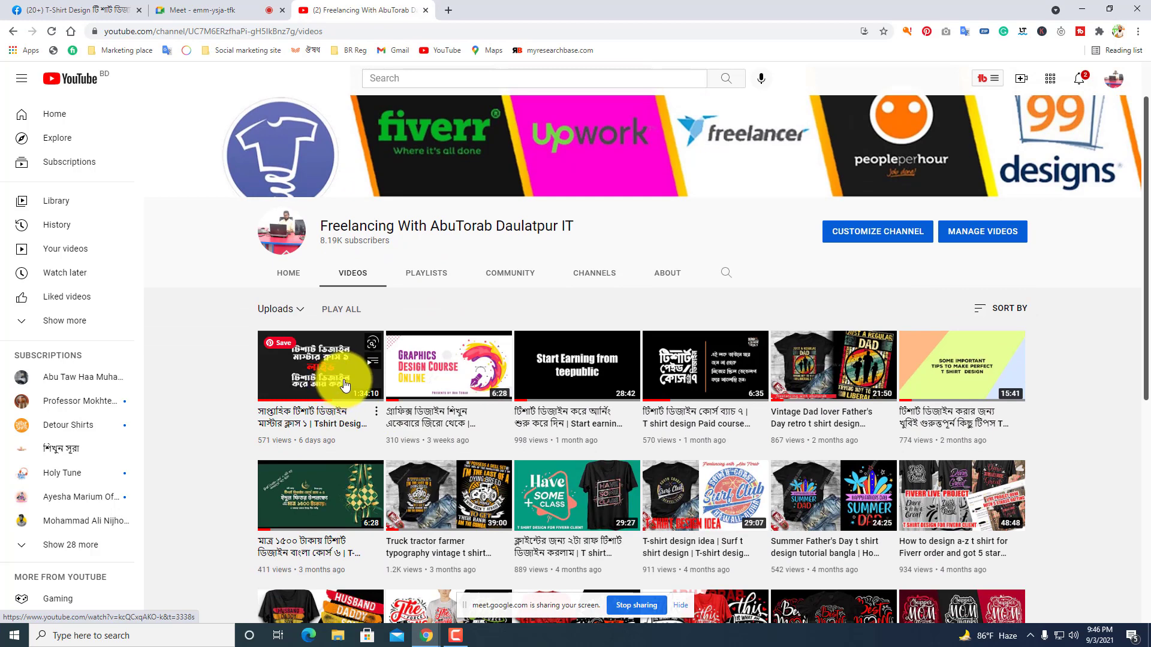
pyautogui.click(203, 10)
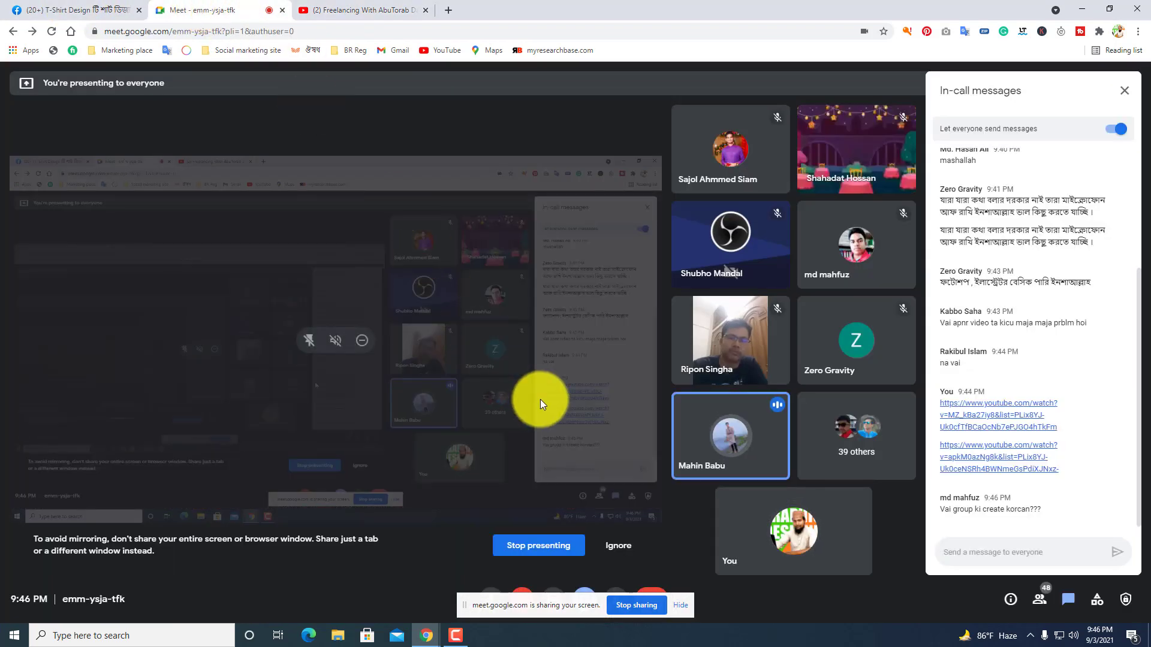
pyautogui.click(380, 11)
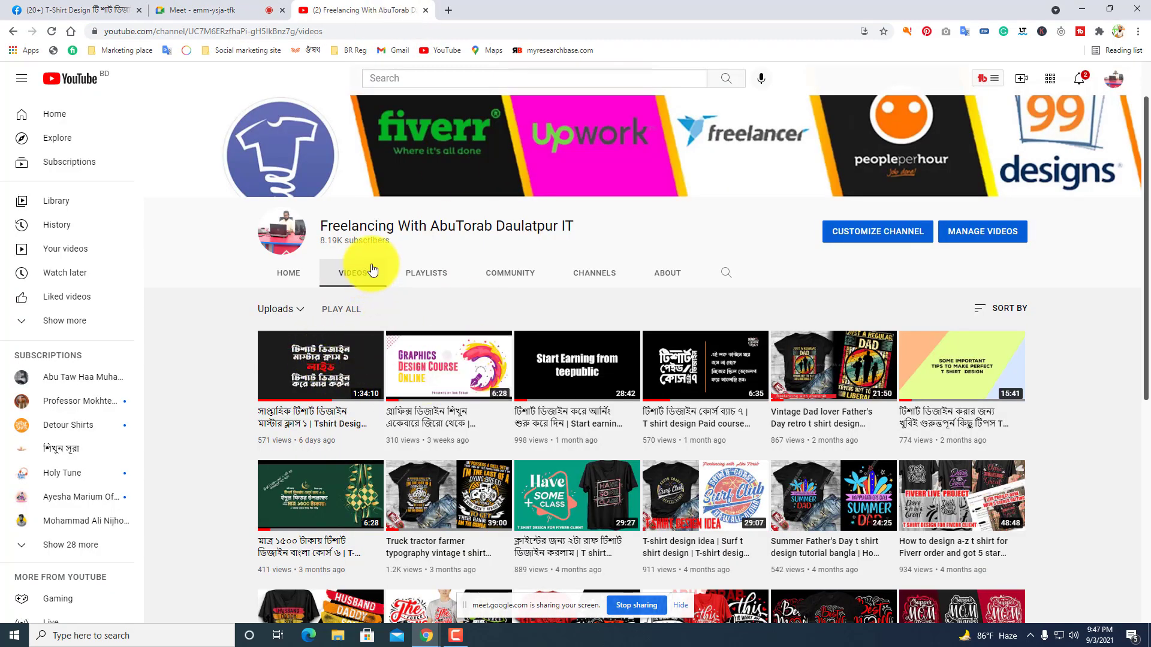
# Open the channel's playlists and scroll through them for the class.
pyautogui.click(431, 274)
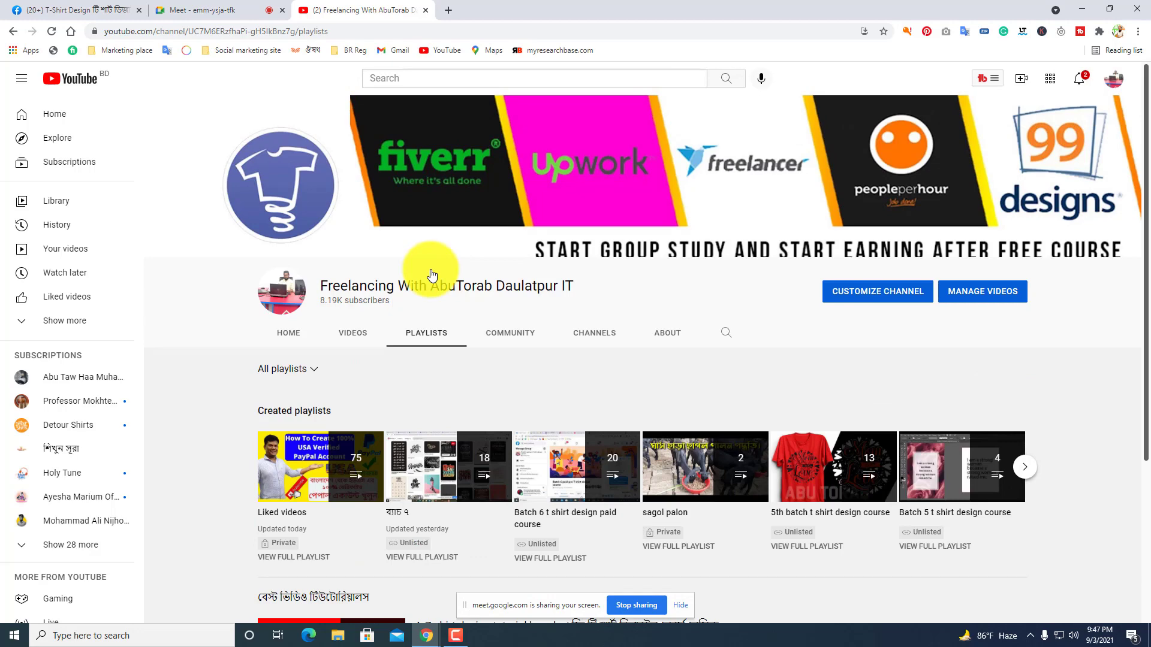
pyautogui.scroll(-3, 442, 308)
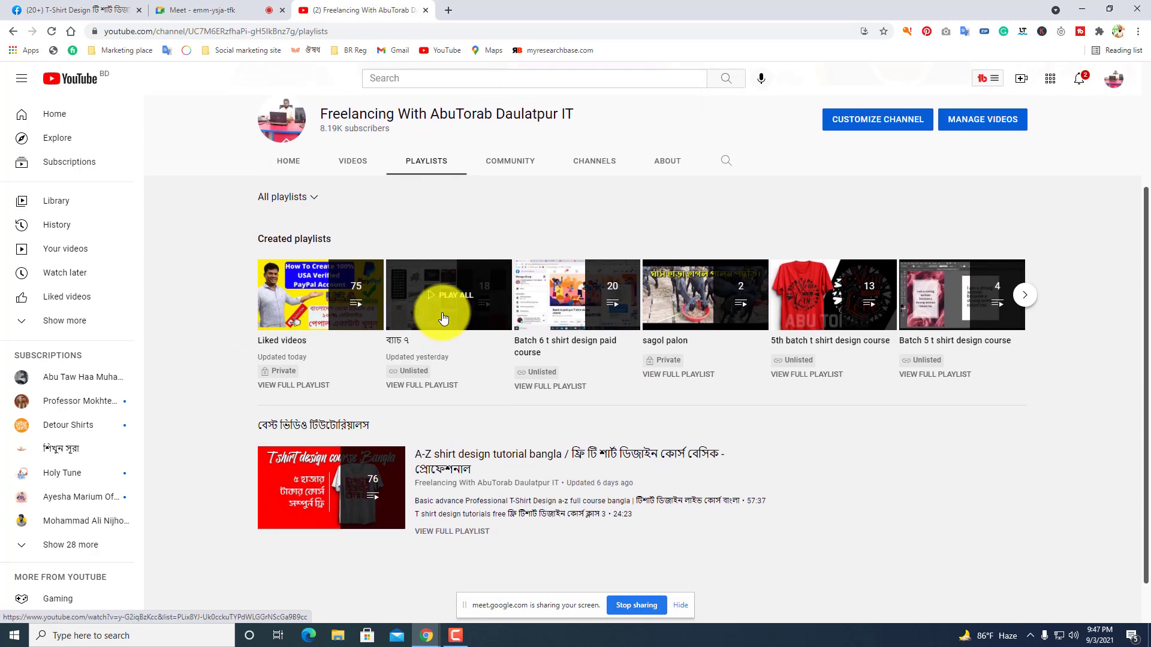
pyautogui.scroll(2, 443, 318)
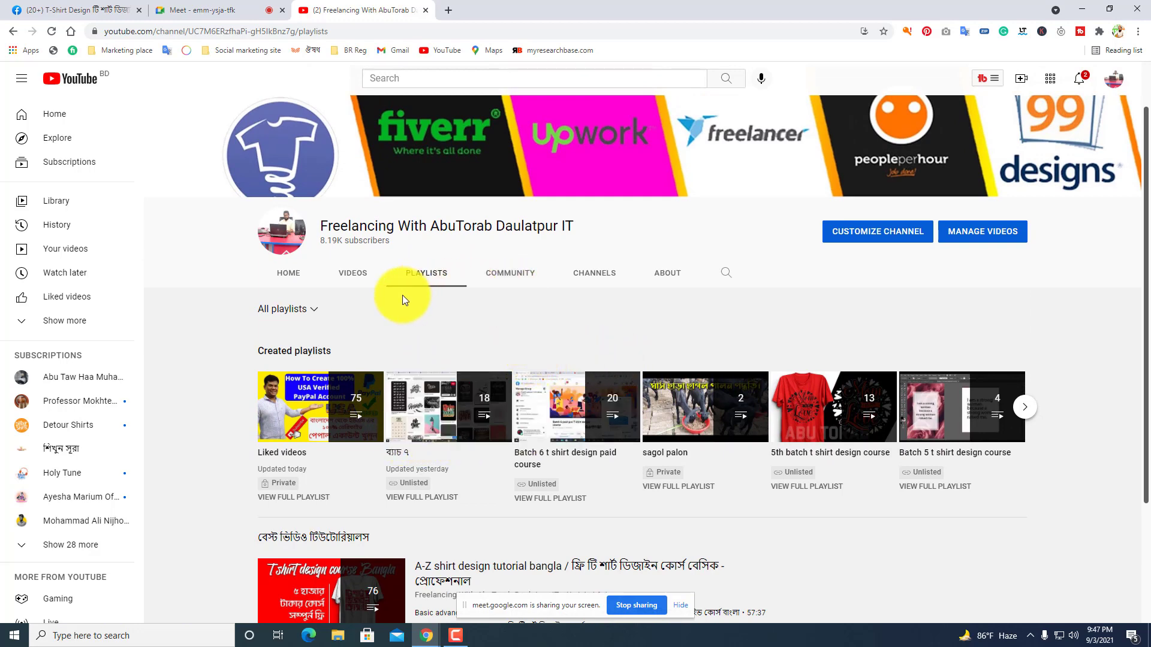
pyautogui.scroll(-3, 434, 360)
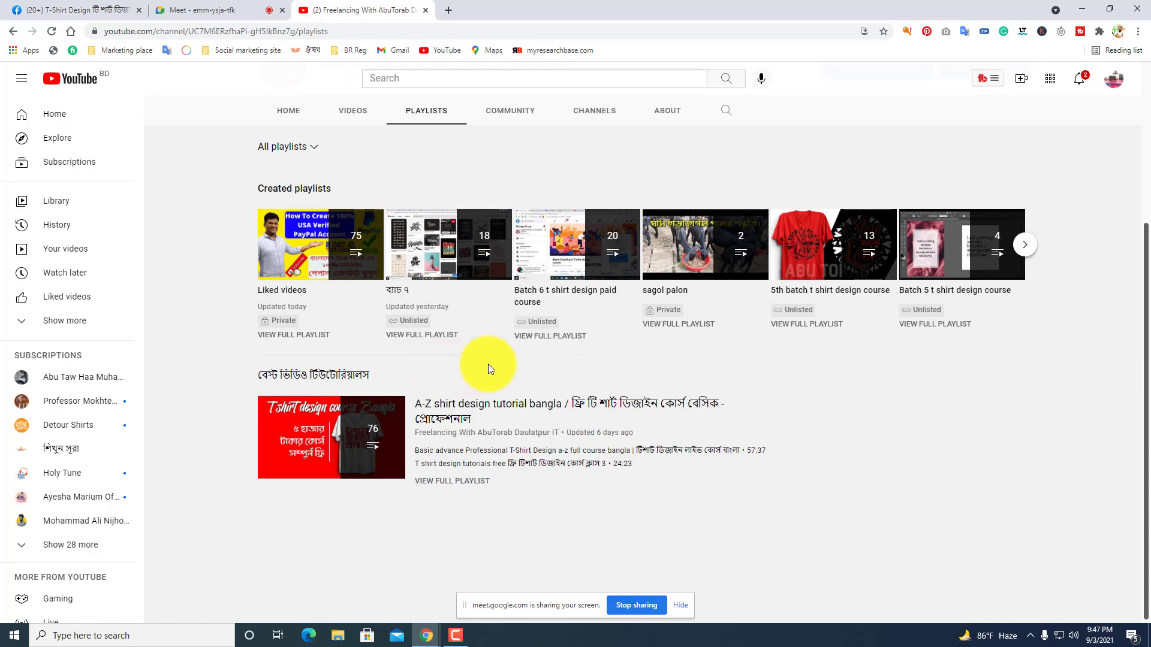
pyautogui.scroll(2, 488, 365)
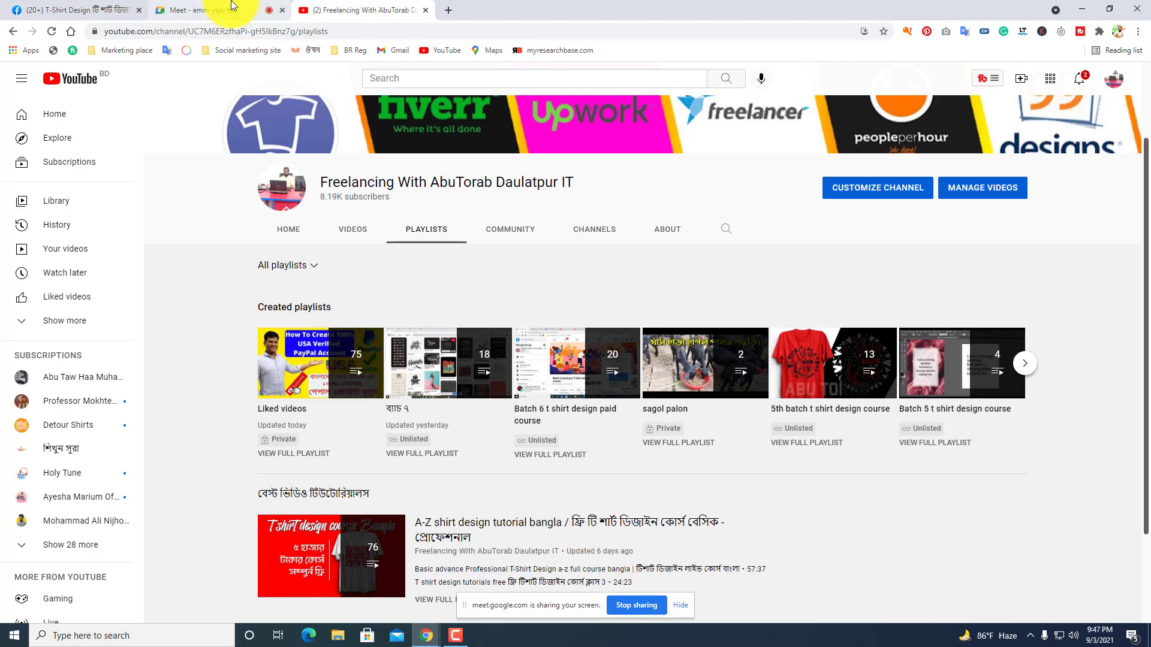
# Admit a waiting joiner in Meet, then advance the playlist carousel to later playlists.
pyautogui.click(264, 10)
pyautogui.click(709, 142)
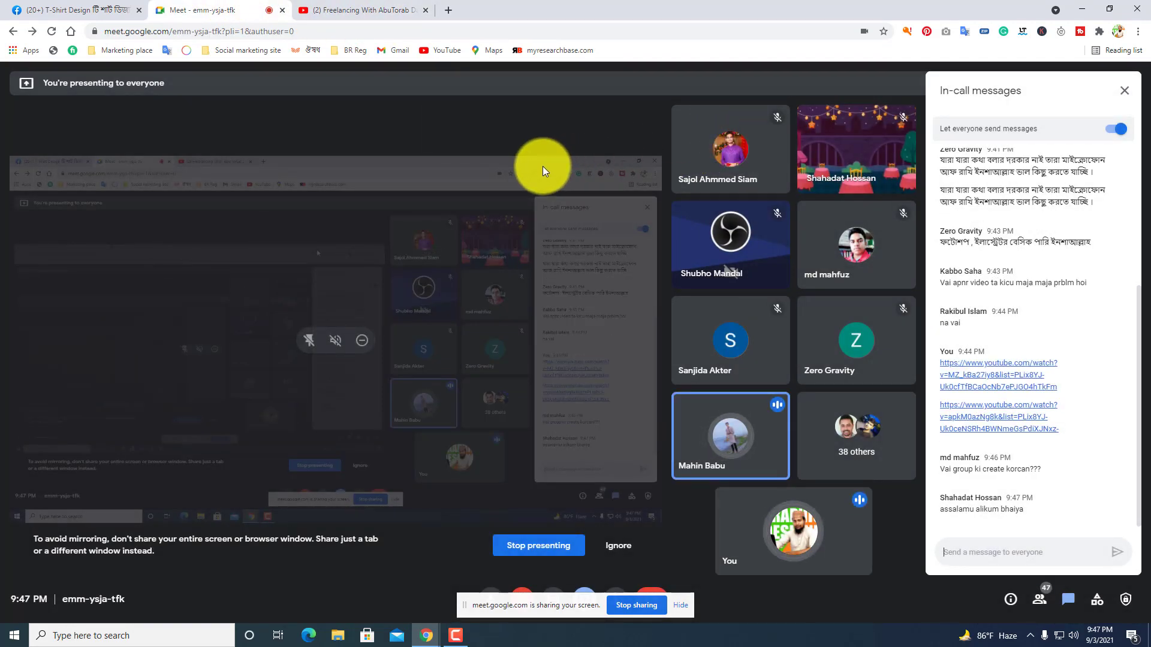
pyautogui.click(363, 10)
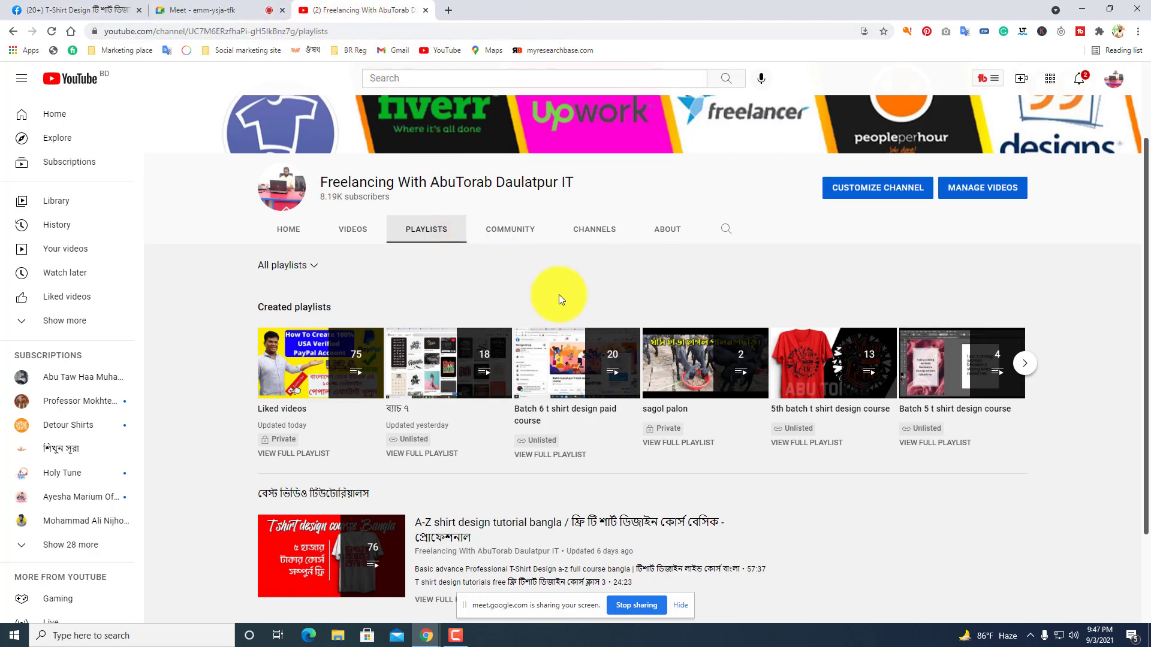
pyautogui.click(1031, 366)
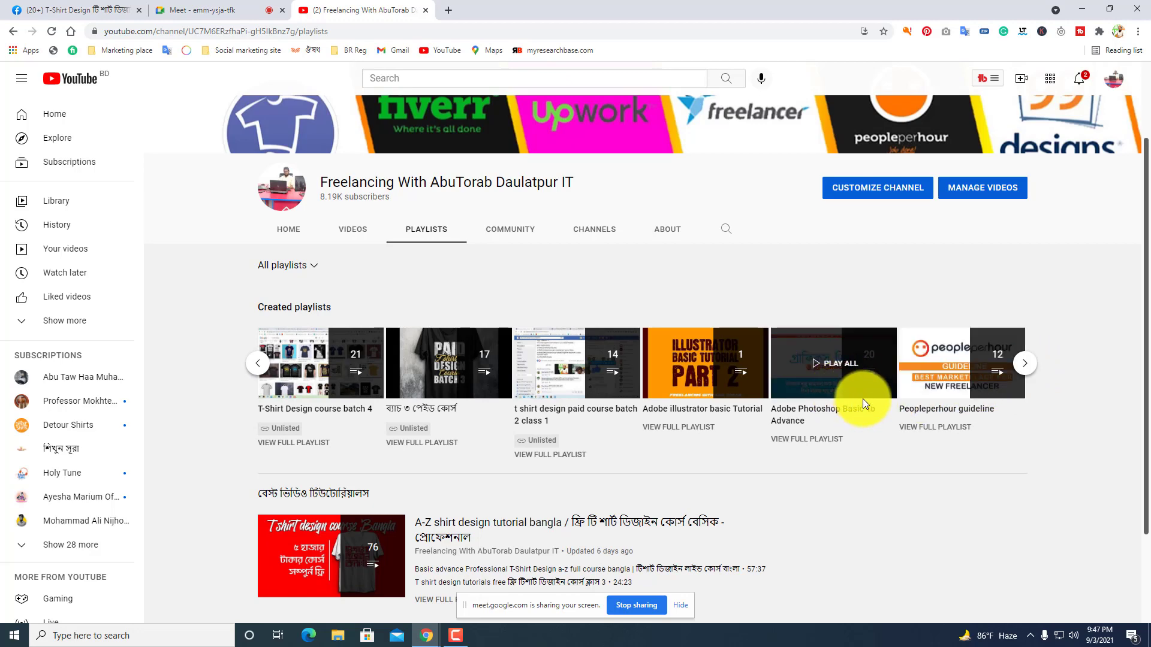
pyautogui.click(229, 5)
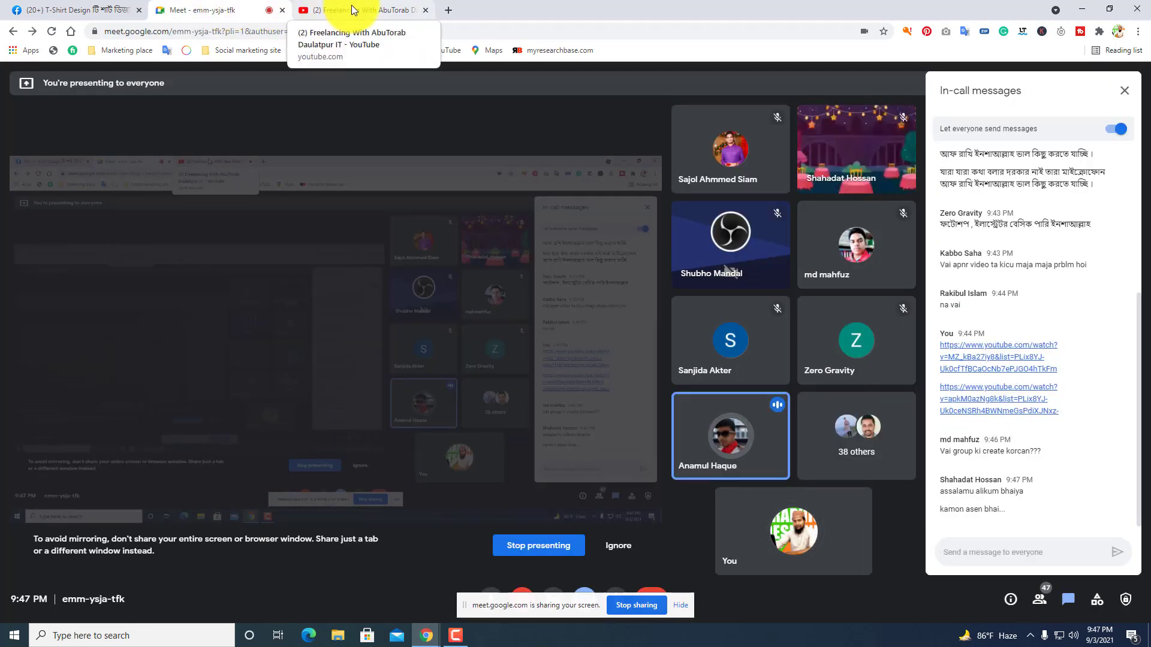
pyautogui.click(352, 5)
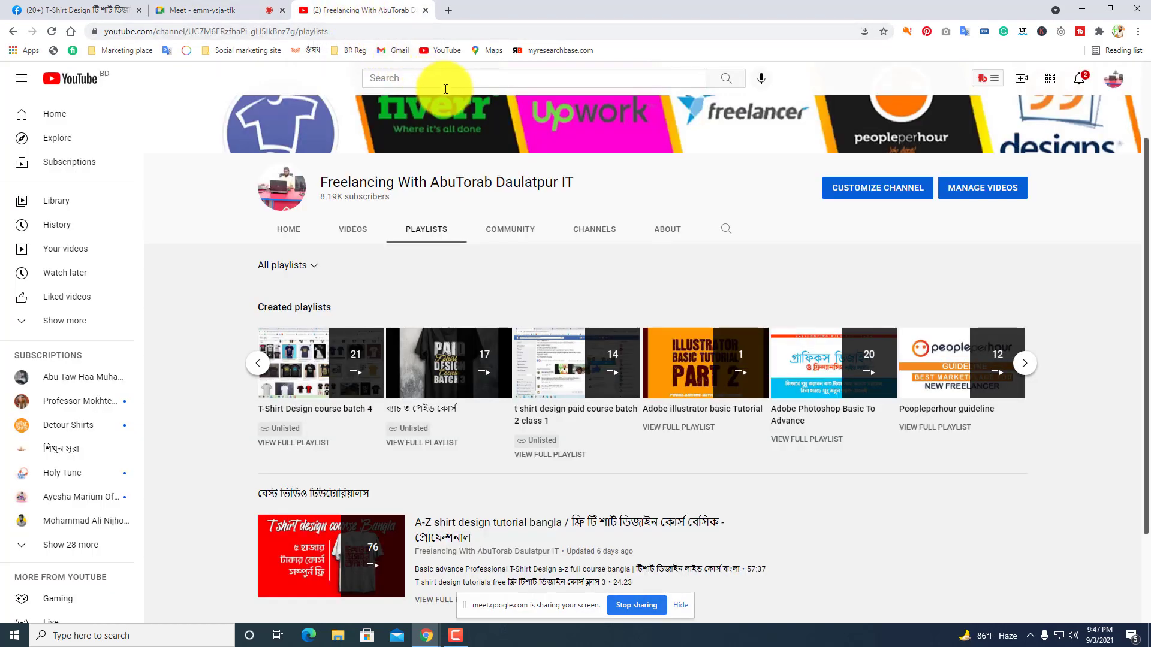
# Close the one-to-one and group chat windows on Facebook, then switch to the YouTube playlists.
pyautogui.click(90, 10)
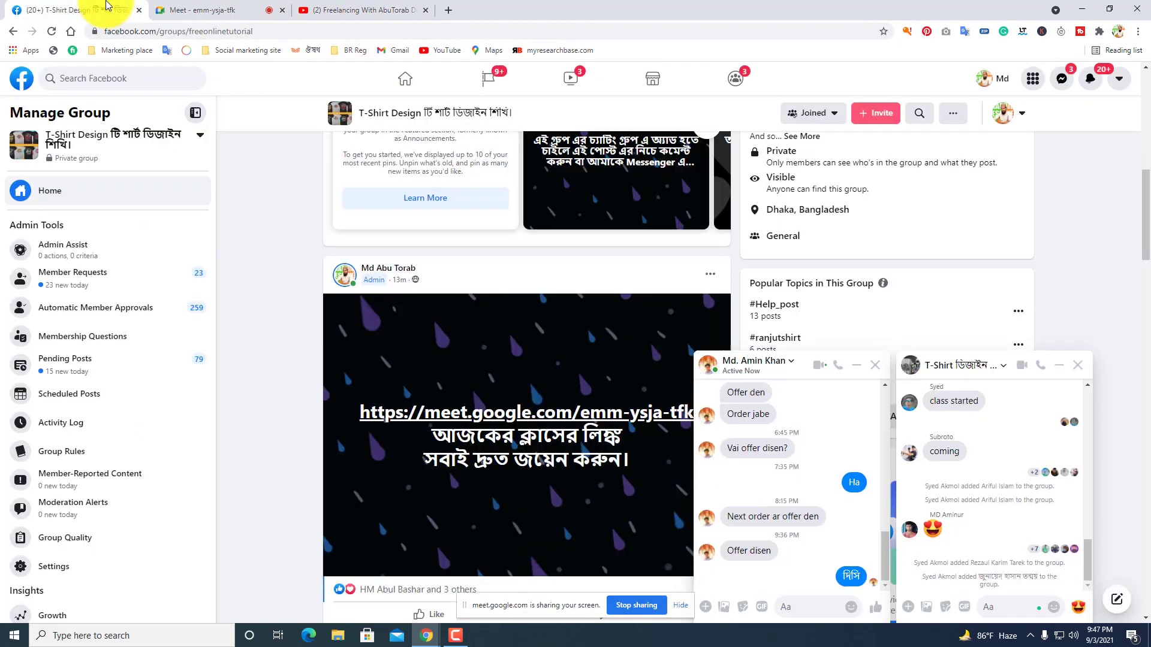
pyautogui.click(877, 367)
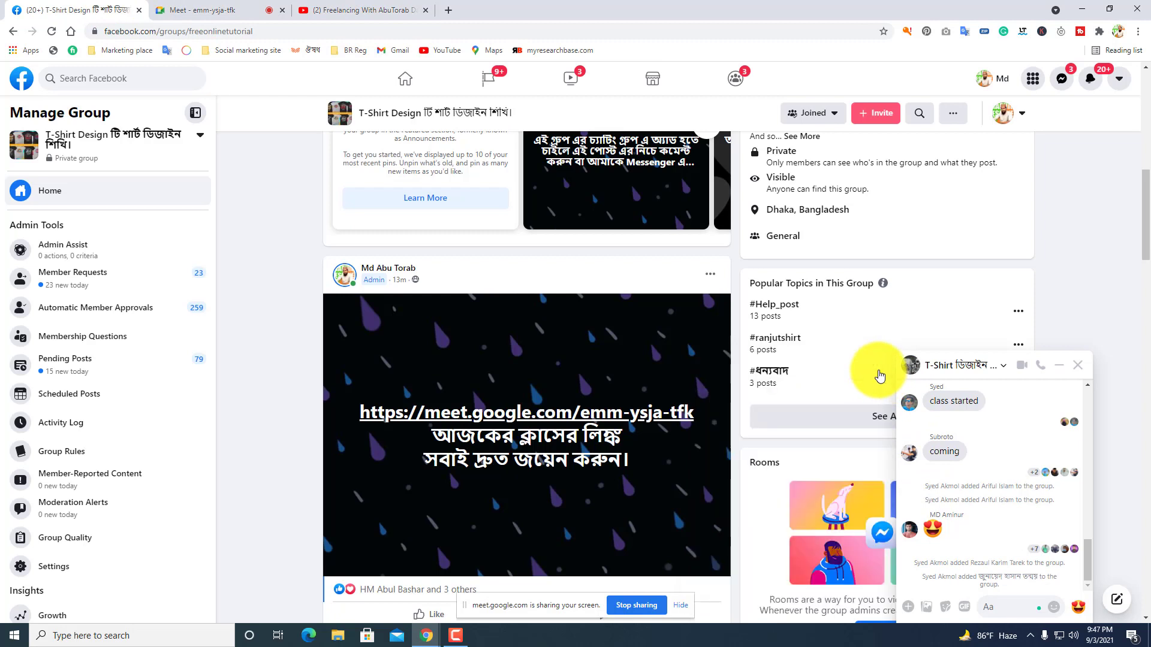
pyautogui.click(1076, 364)
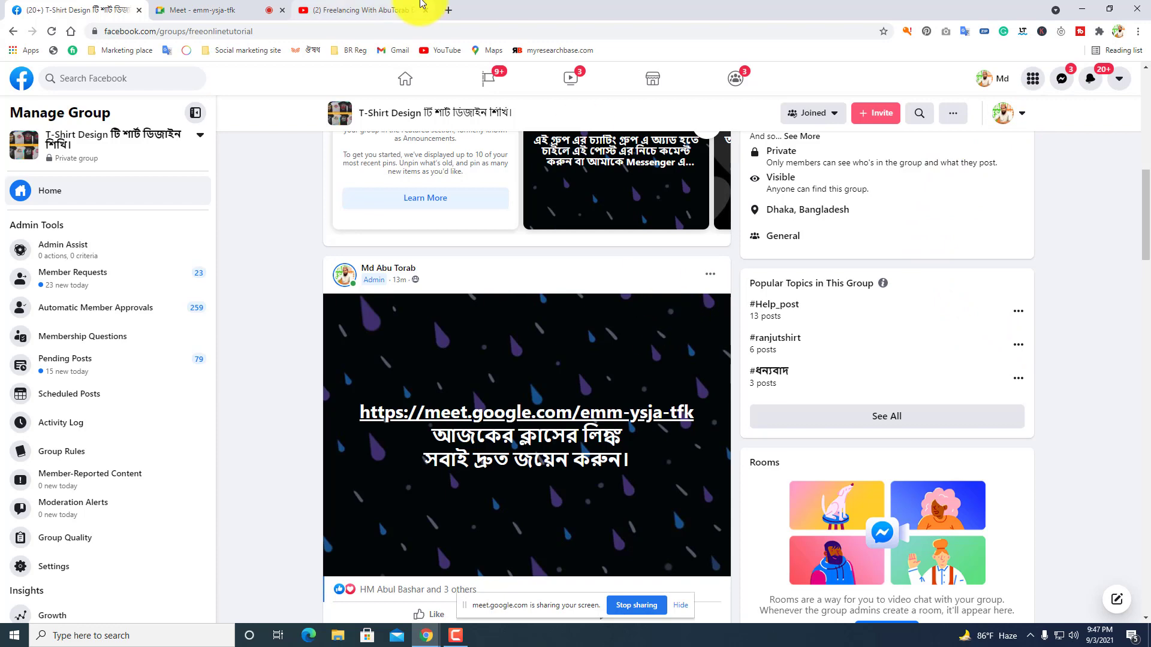
pyautogui.click(395, 9)
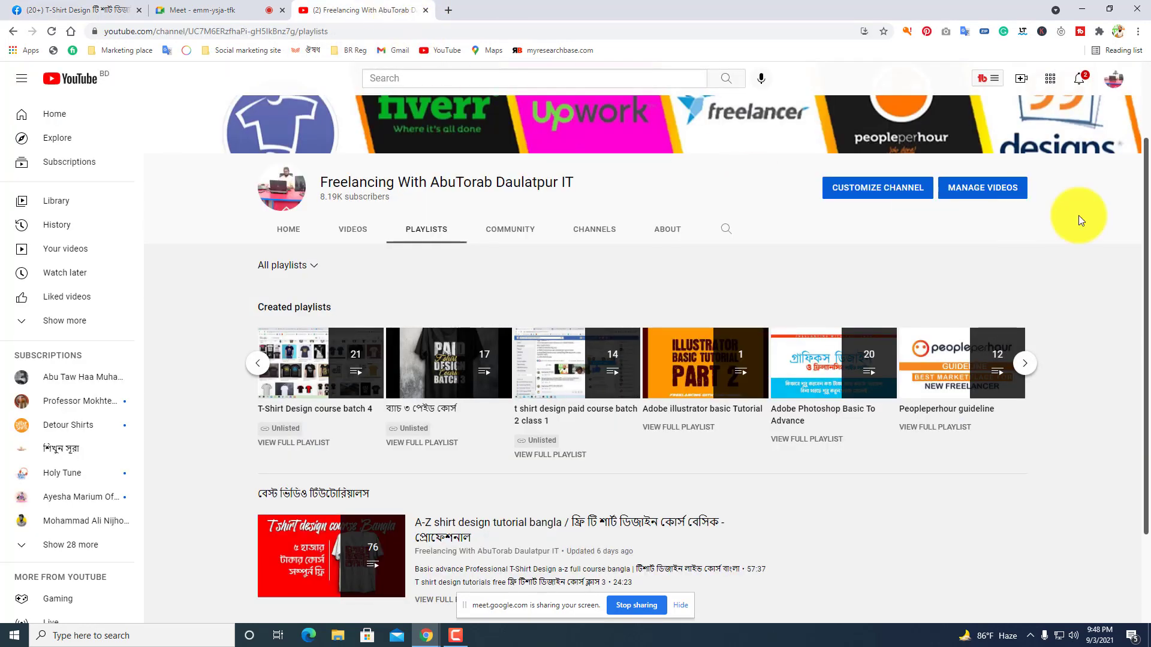
# Show the YouTube channel banner and playlists, then switch to the Facebook group page.
pyautogui.scroll(1, 994, 300)
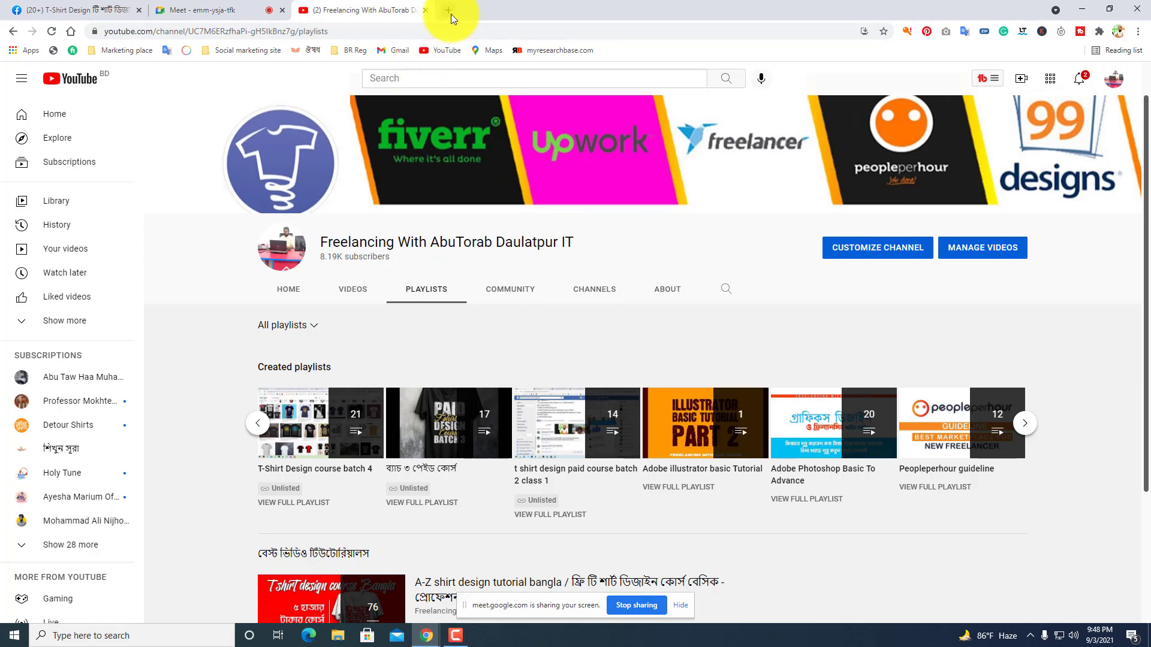
pyautogui.click(95, 4)
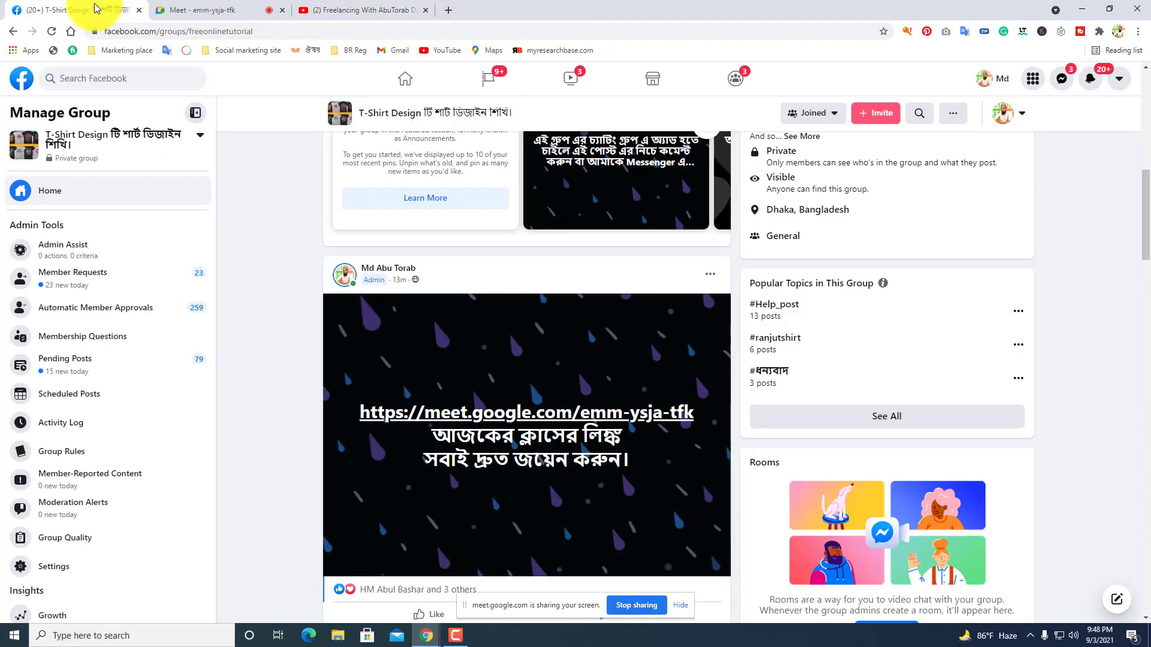
# Scroll through the Messenger conversation list, then switch back to the YouTube playlists.
pyautogui.click(1061, 78)
pyautogui.scroll(-3, 1067, 240)
pyautogui.scroll(3, 1067, 249)
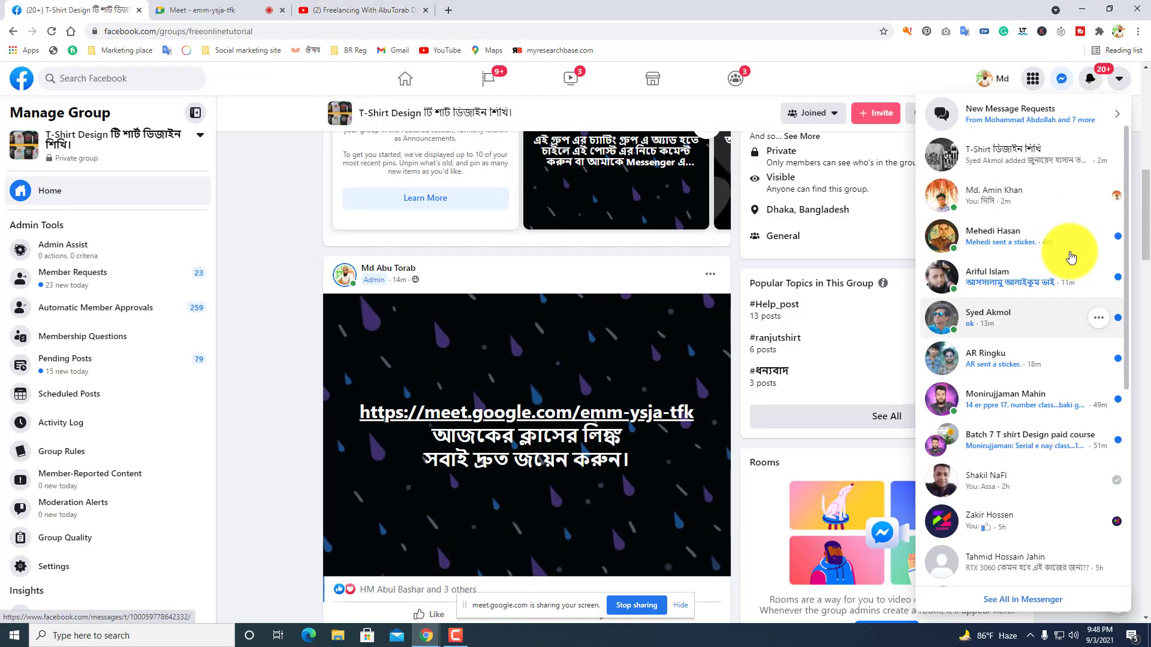
pyautogui.scroll(-1, 1023, 275)
pyautogui.scroll(-2, 1016, 258)
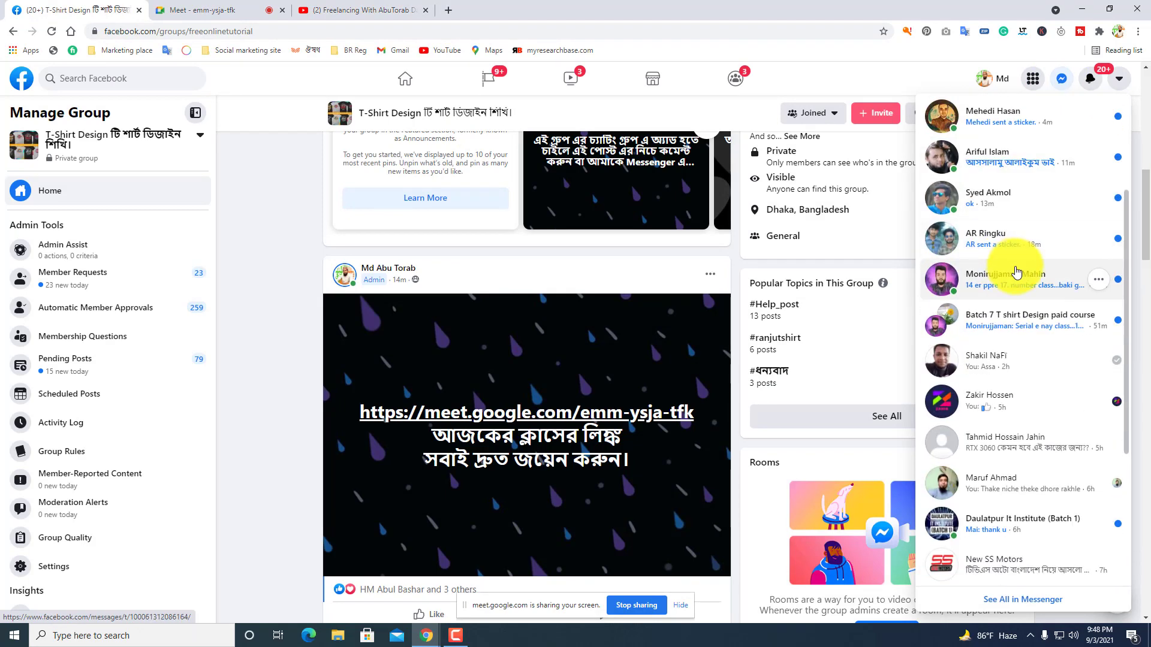
pyautogui.scroll(3, 1017, 290)
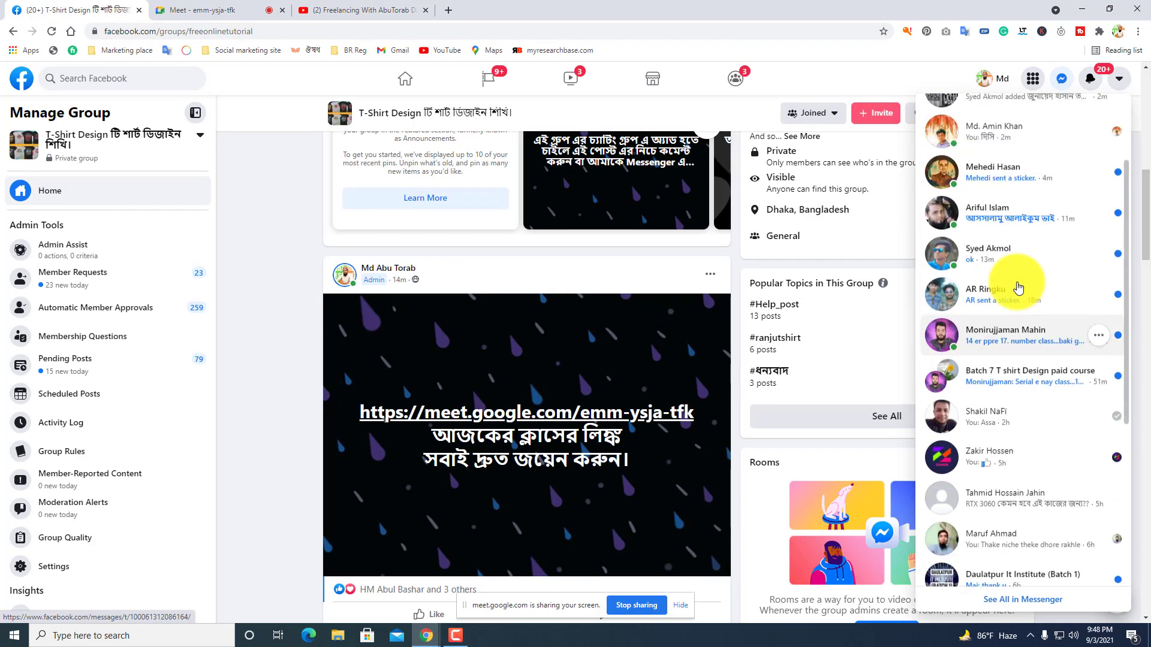
pyautogui.scroll(-7, 1018, 287)
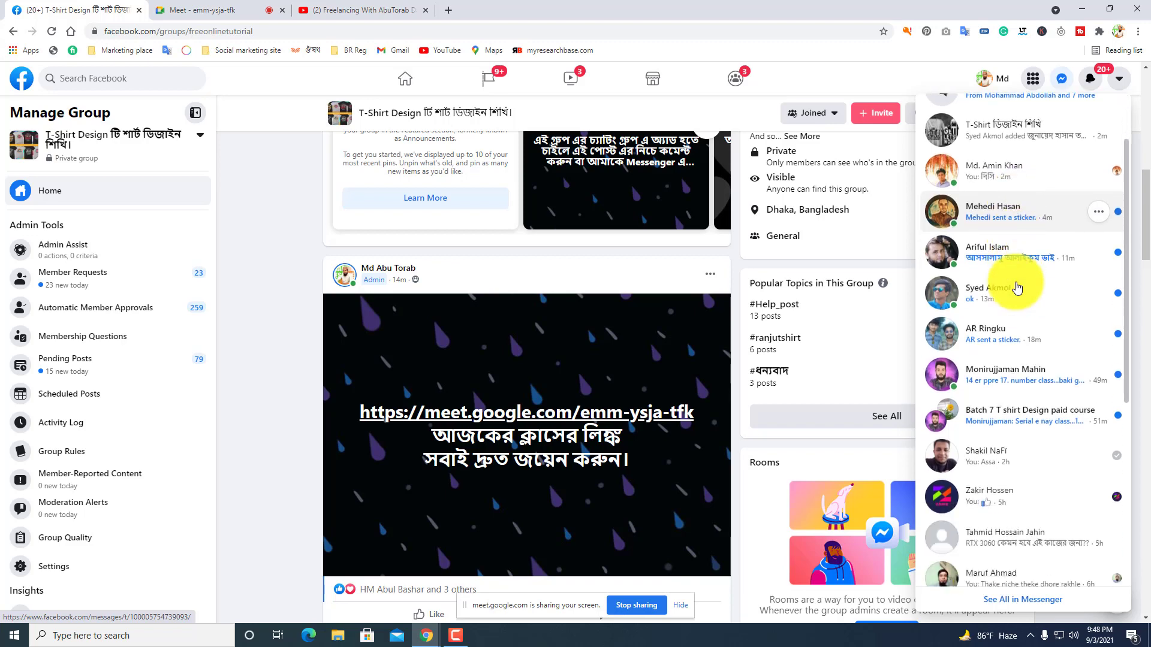
pyautogui.click(348, 10)
# Show the channel's uploaded videos on YouTube.
pyautogui.scroll(-2, 419, 413)
pyautogui.scroll(-1, 403, 445)
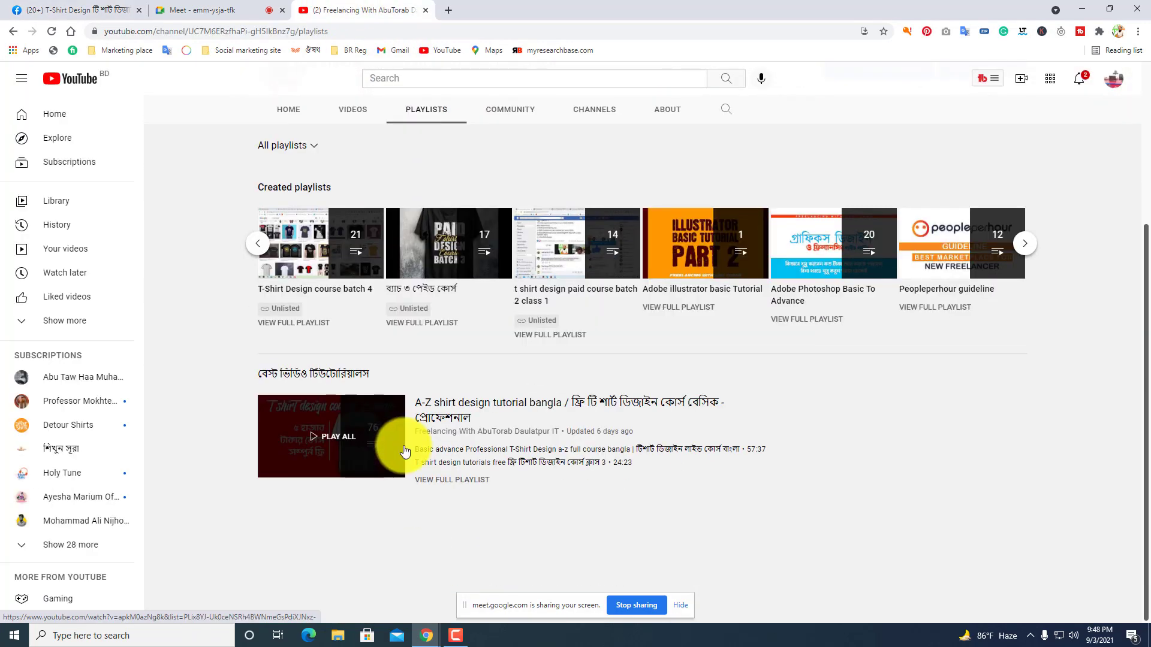
pyautogui.scroll(3, 434, 366)
pyautogui.click(355, 292)
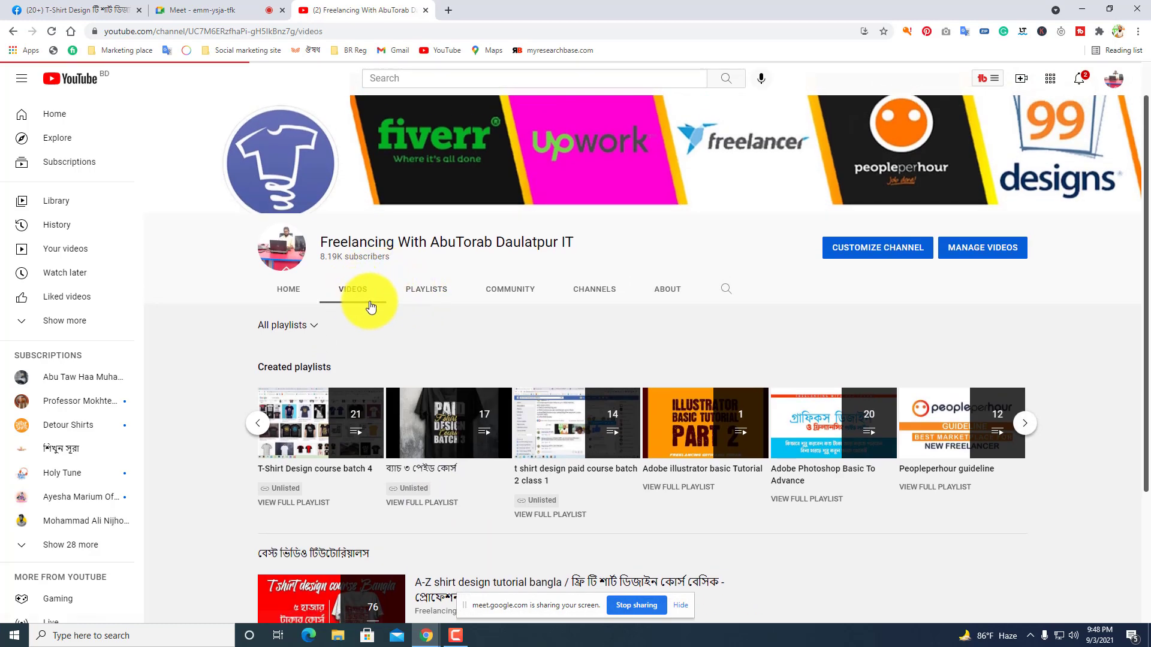
pyautogui.scroll(-2, 375, 307)
pyautogui.scroll(2, 414, 358)
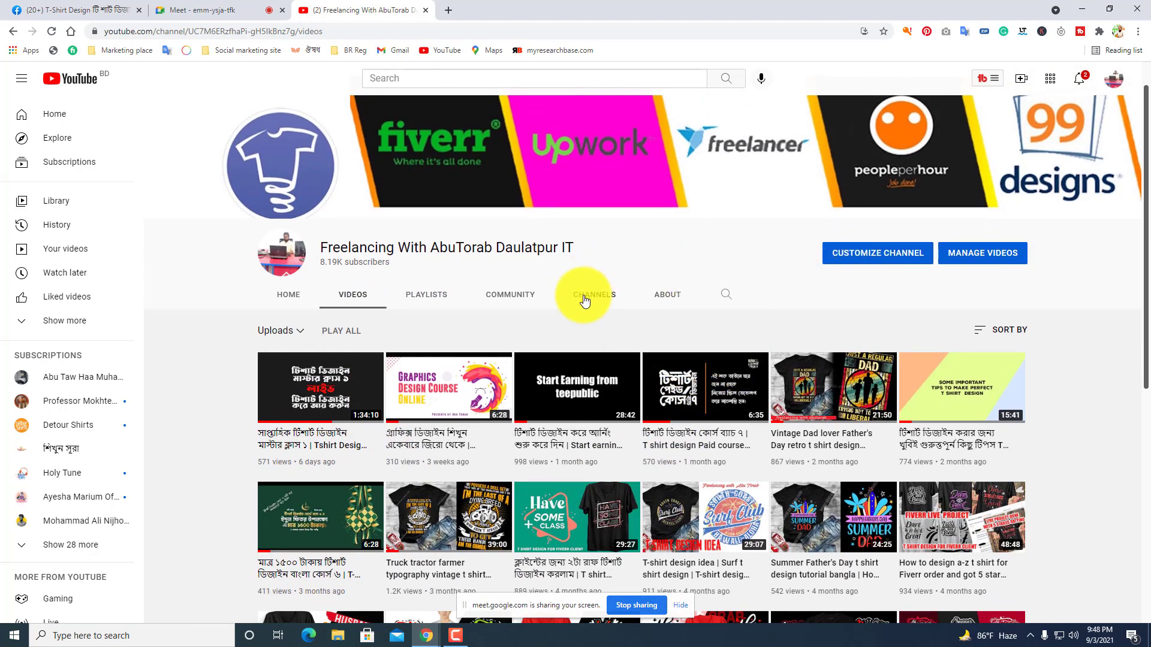
# Reopen the playlists, reveal the next set with the carousel arrow, and return to Meet.
pyautogui.click(424, 296)
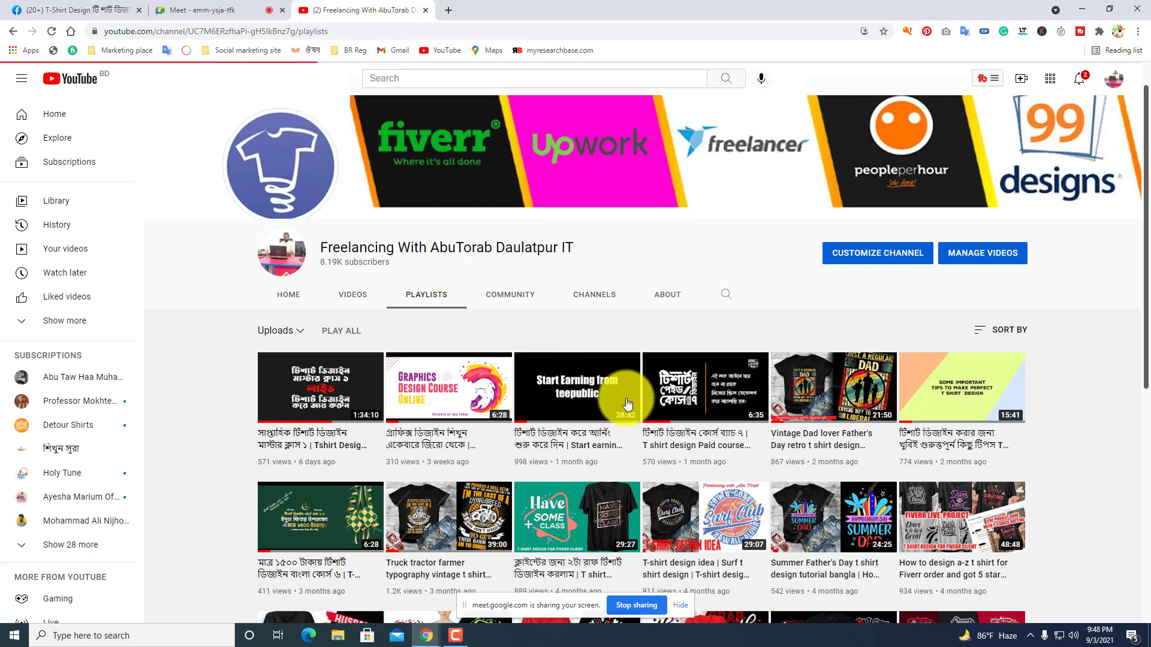
pyautogui.scroll(-2, 645, 407)
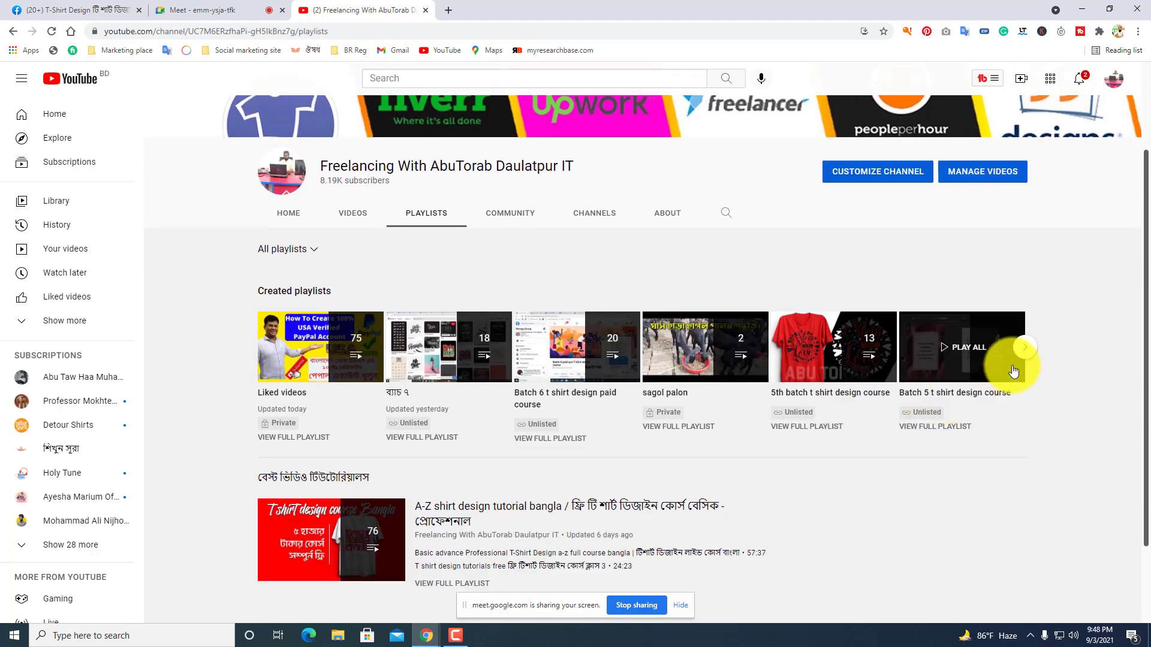
pyautogui.click(1025, 347)
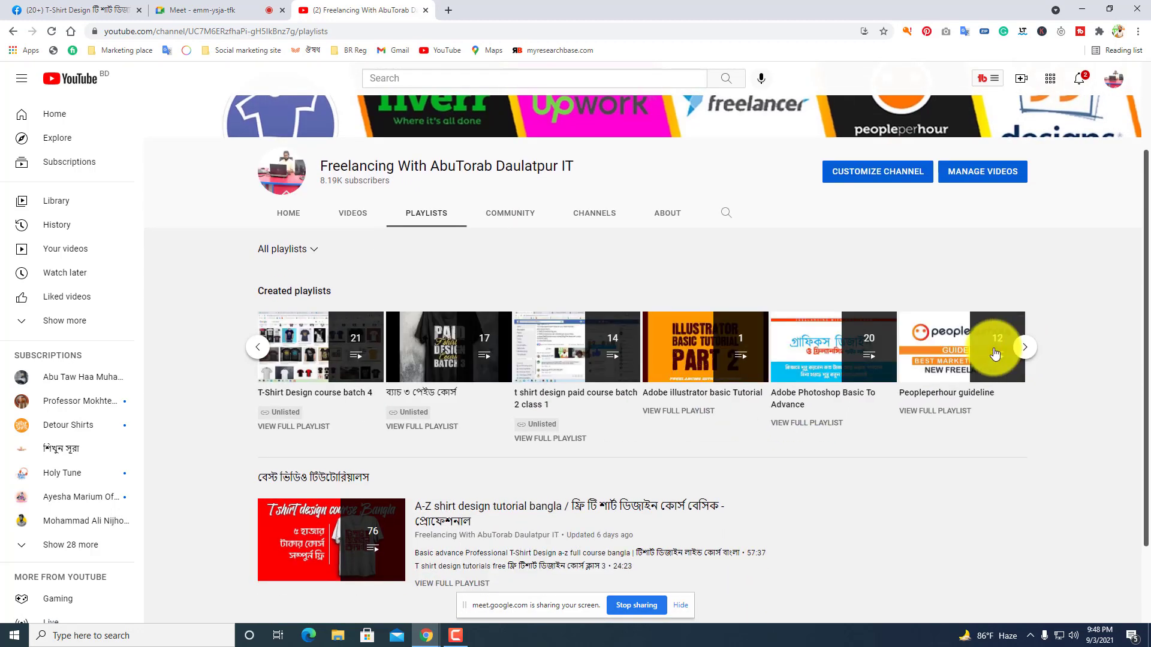
pyautogui.click(185, 11)
# Admit three waiting students into the call as their join requests appear.
pyautogui.click(698, 134)
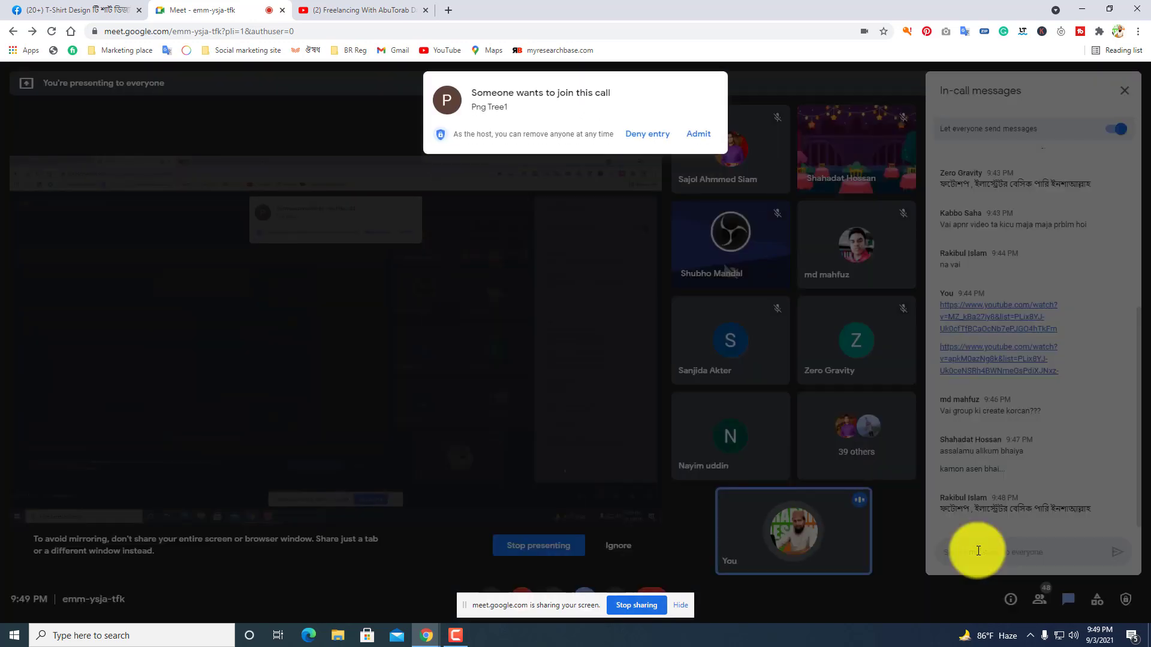
pyautogui.click(700, 137)
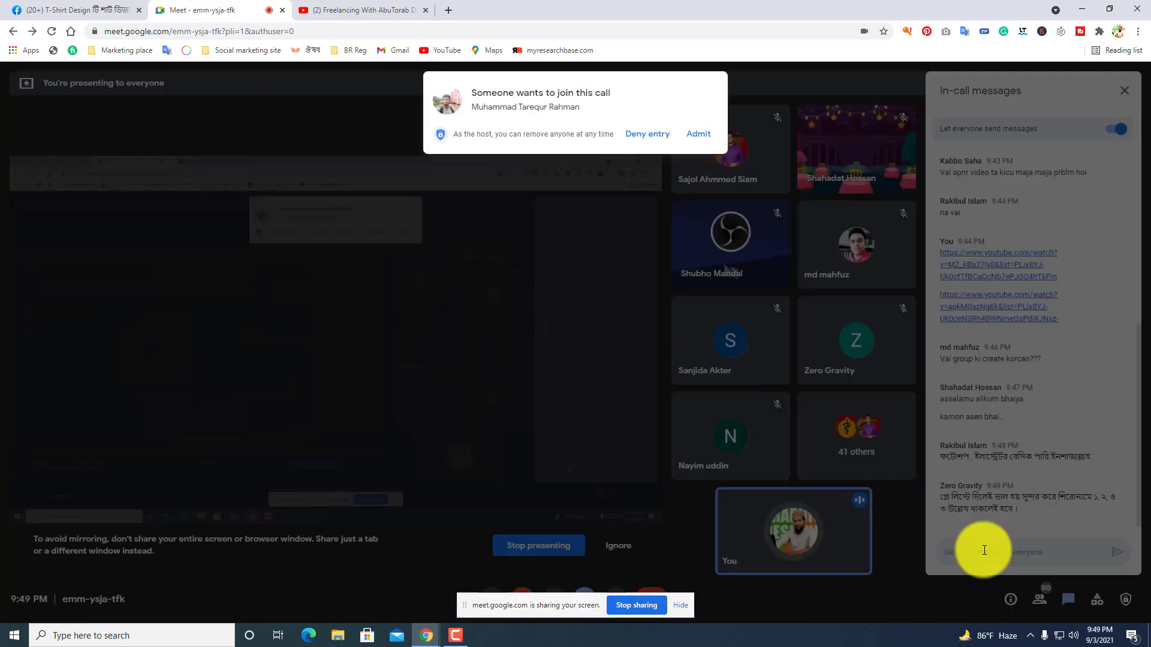
pyautogui.click(704, 145)
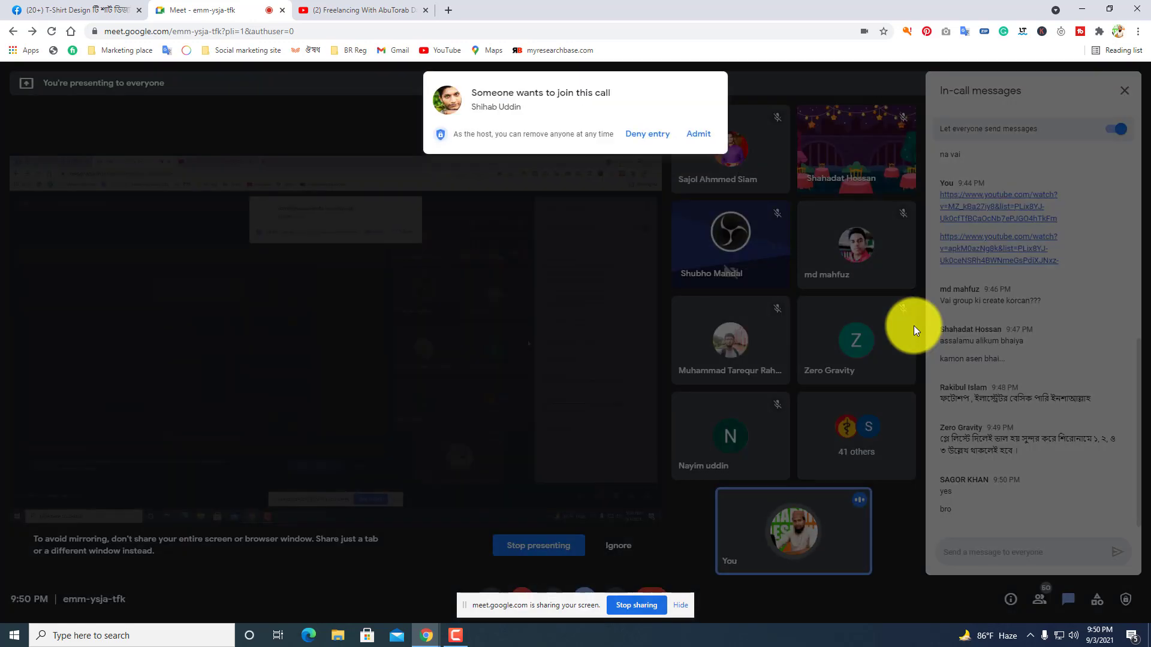
# Admit the three students waiting to join the class call, one after another.
pyautogui.click(700, 141)
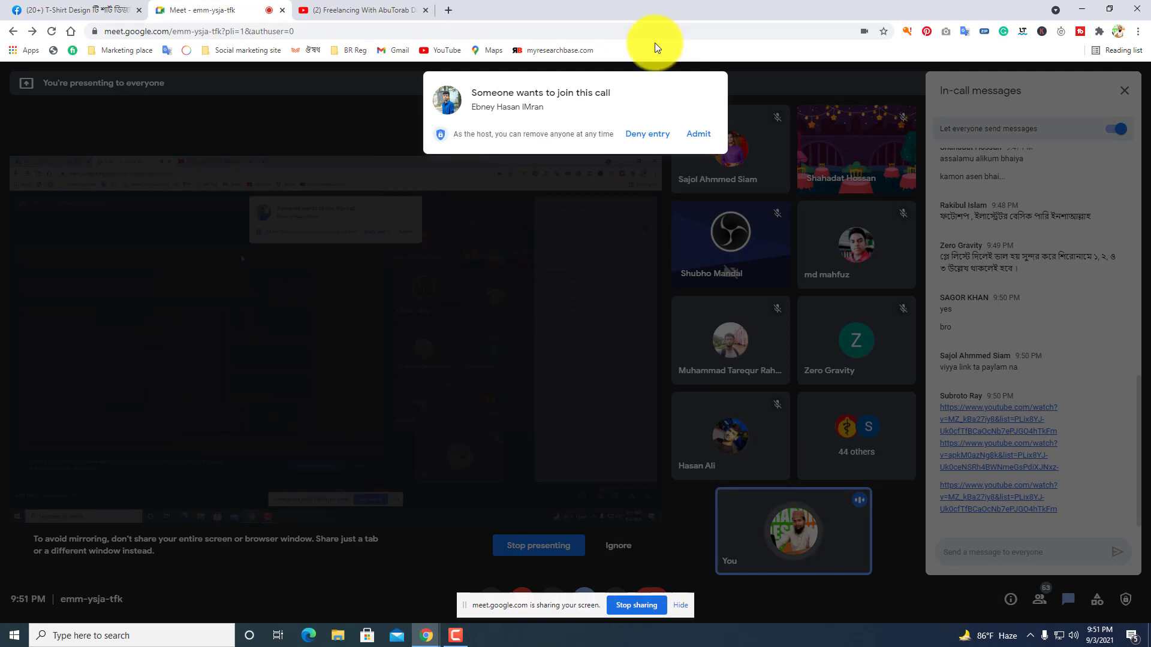
pyautogui.click(699, 133)
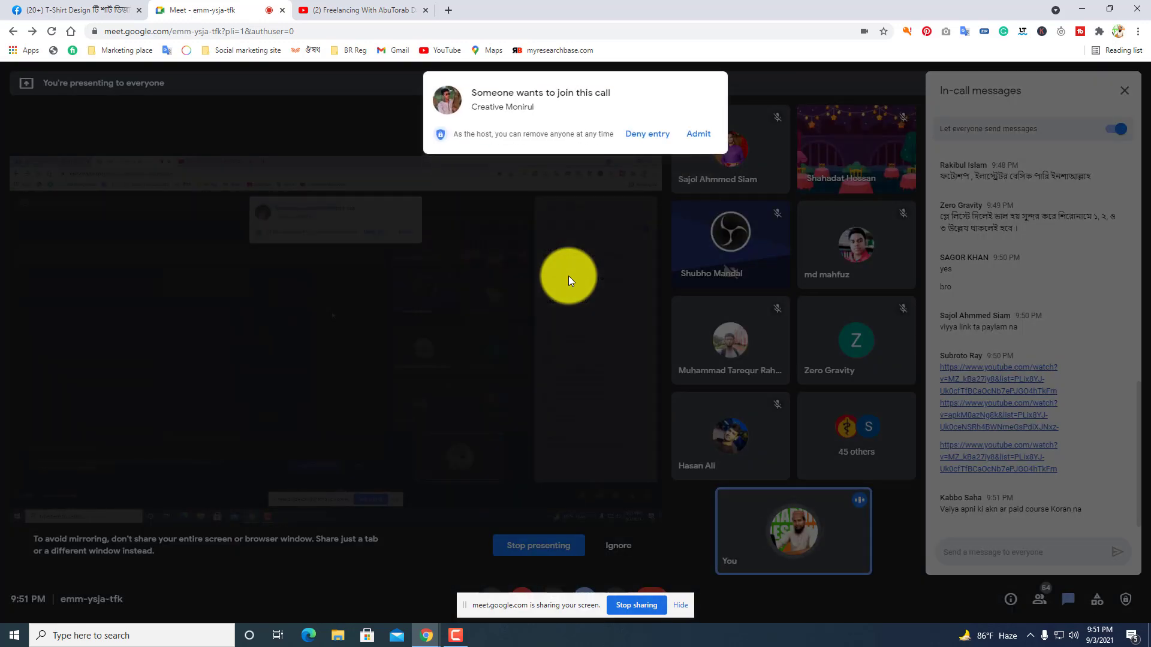
pyautogui.click(699, 132)
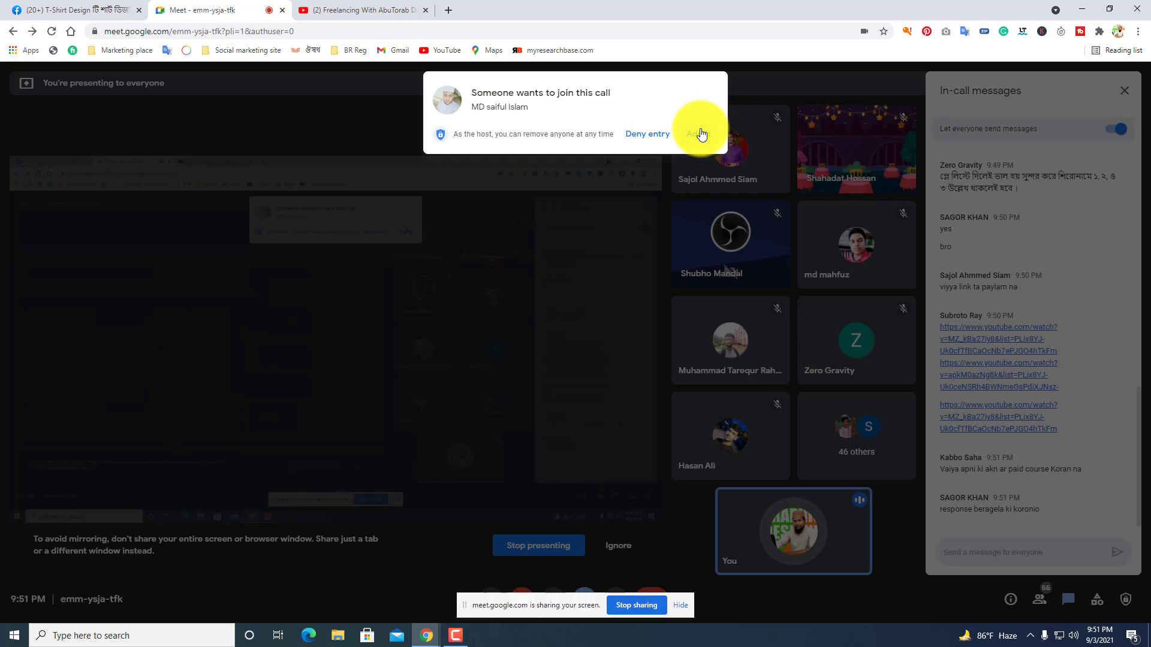
# Admit another waiting student and delete the stray 'ল' character from the chat box.
pyautogui.click(697, 133)
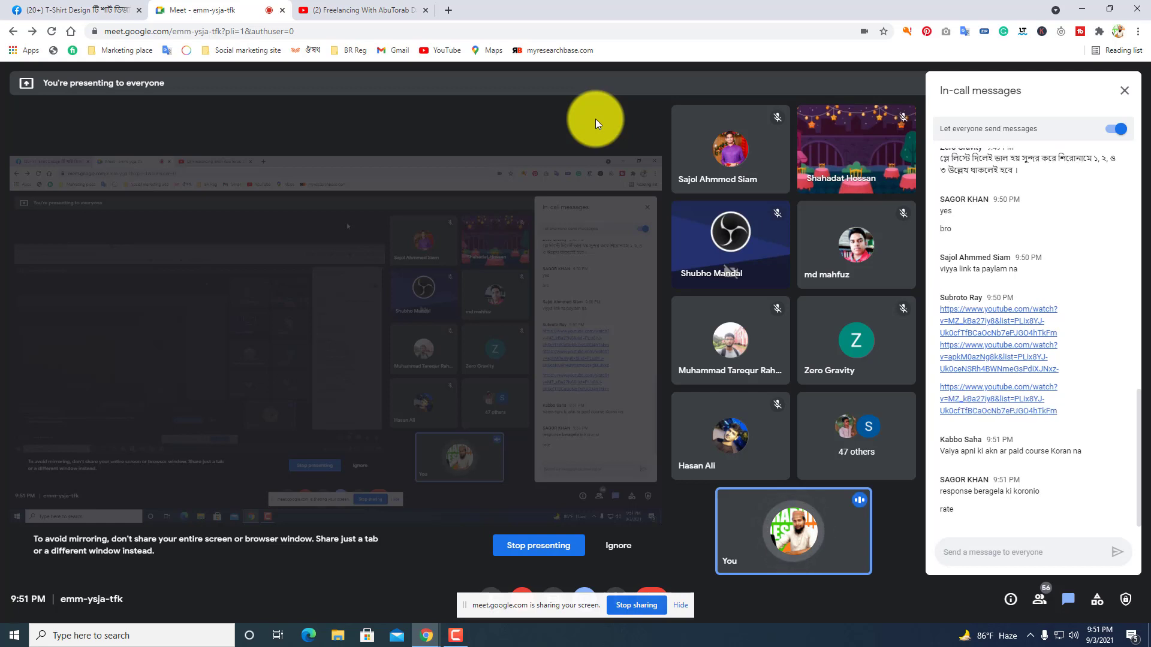
pyautogui.write('ল')
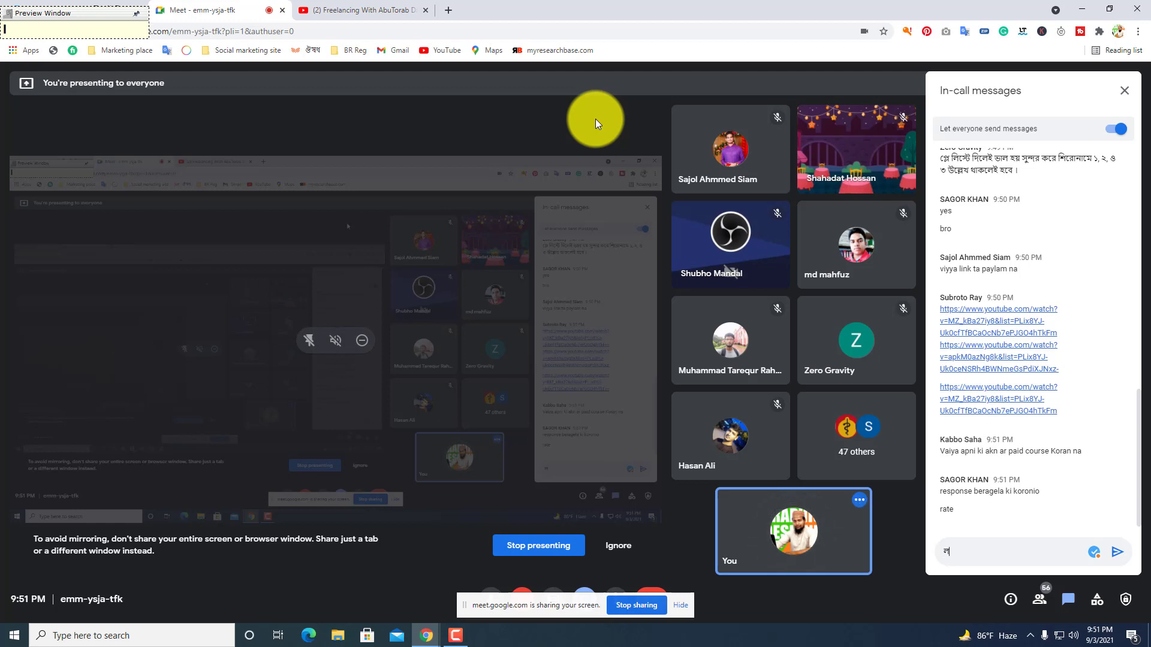
pyautogui.press('BackSpace')
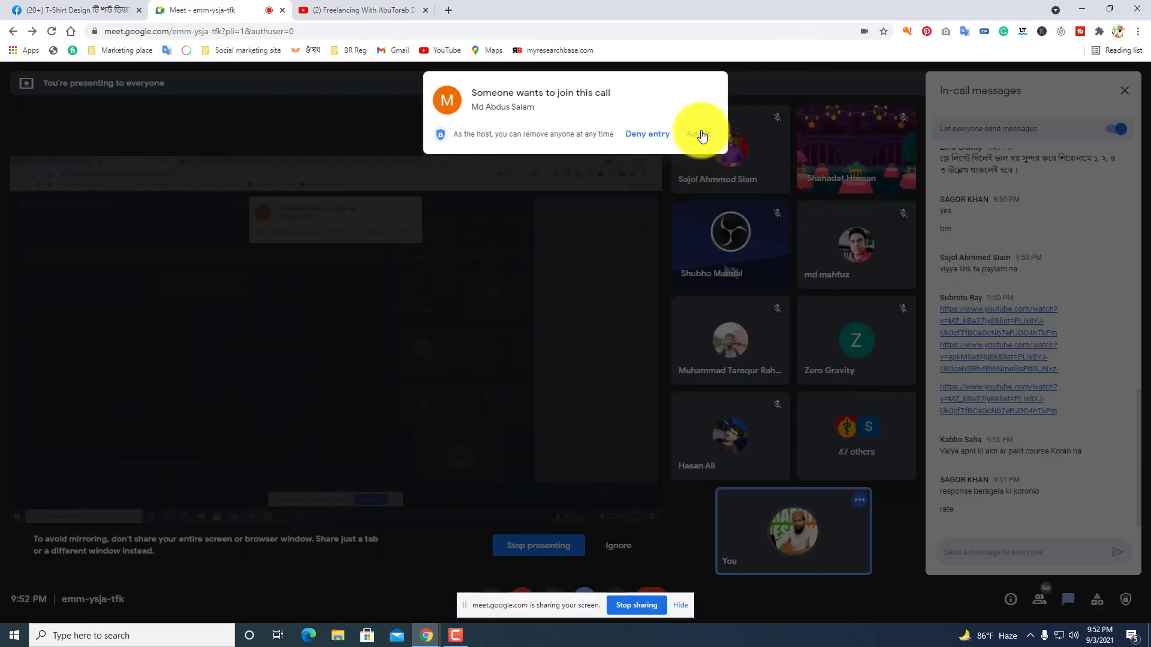
# Admit two join requests, reviewing earlier in-call messages in between.
pyautogui.click(699, 134)
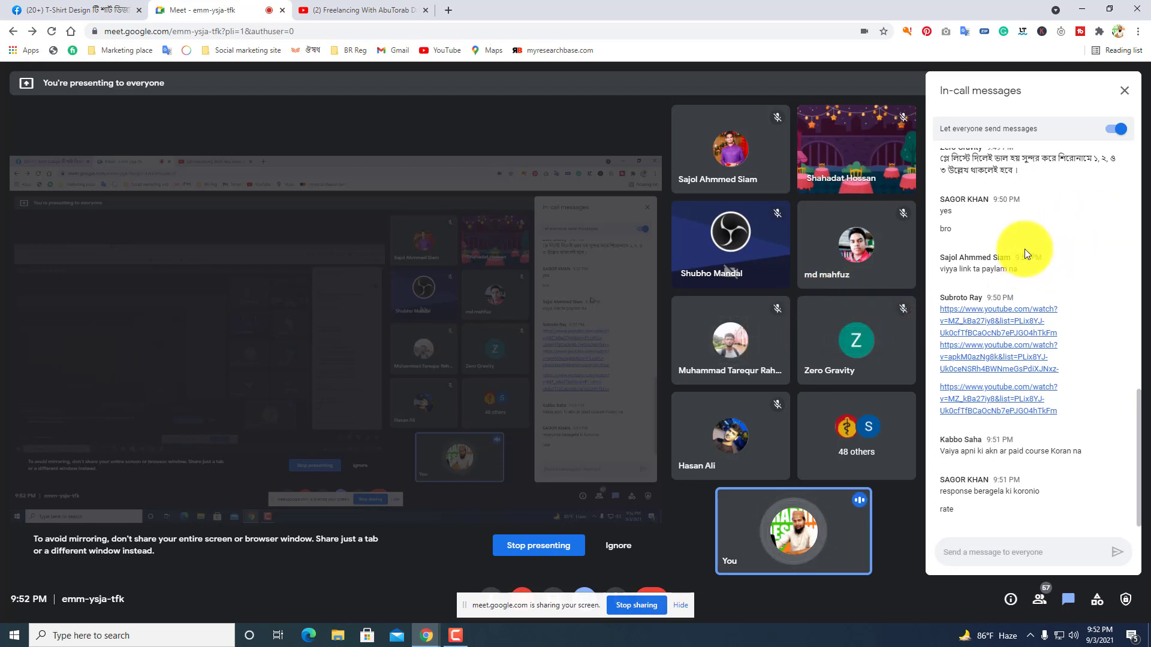
pyautogui.scroll(5, 957, 237)
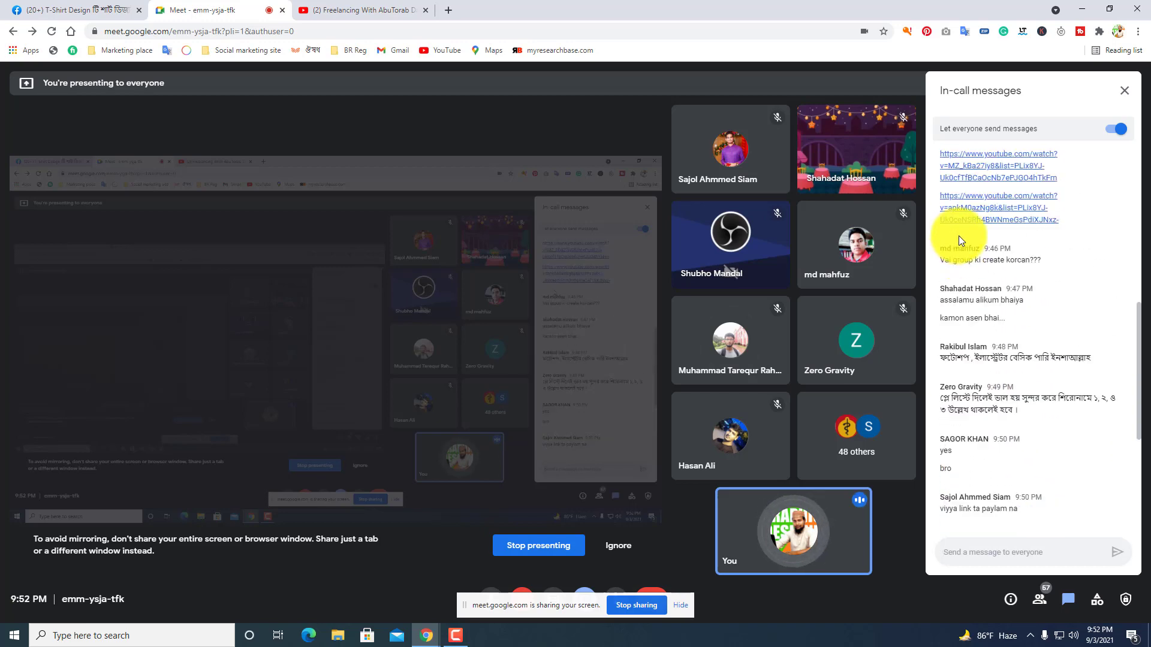
pyautogui.scroll(-5, 960, 239)
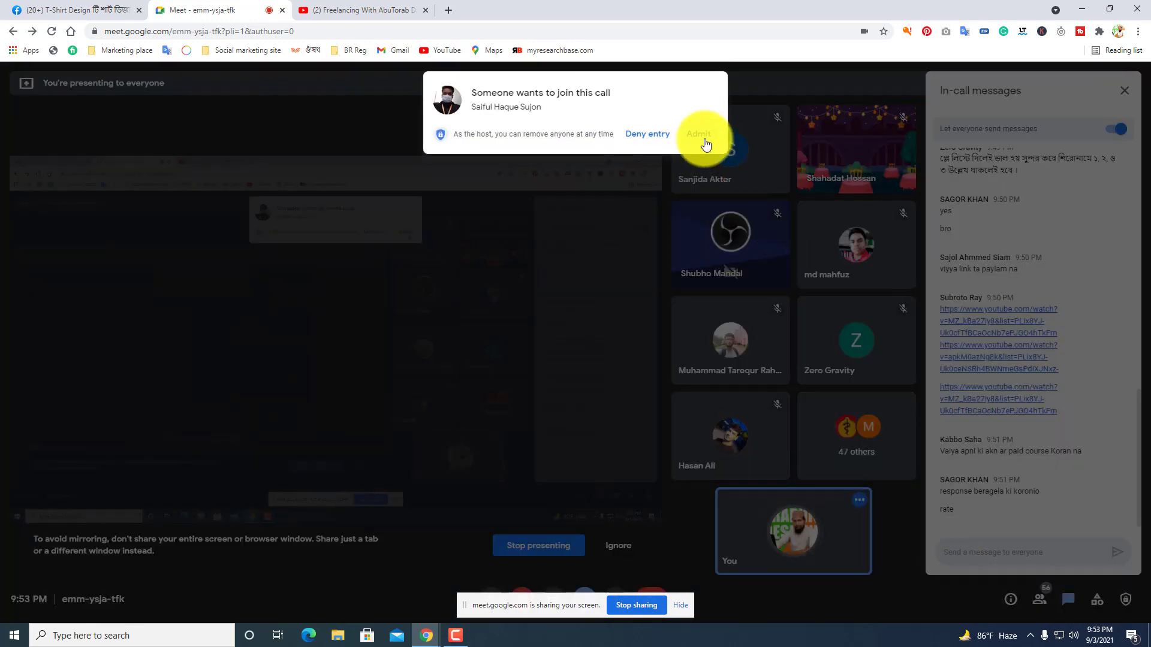
pyautogui.click(699, 141)
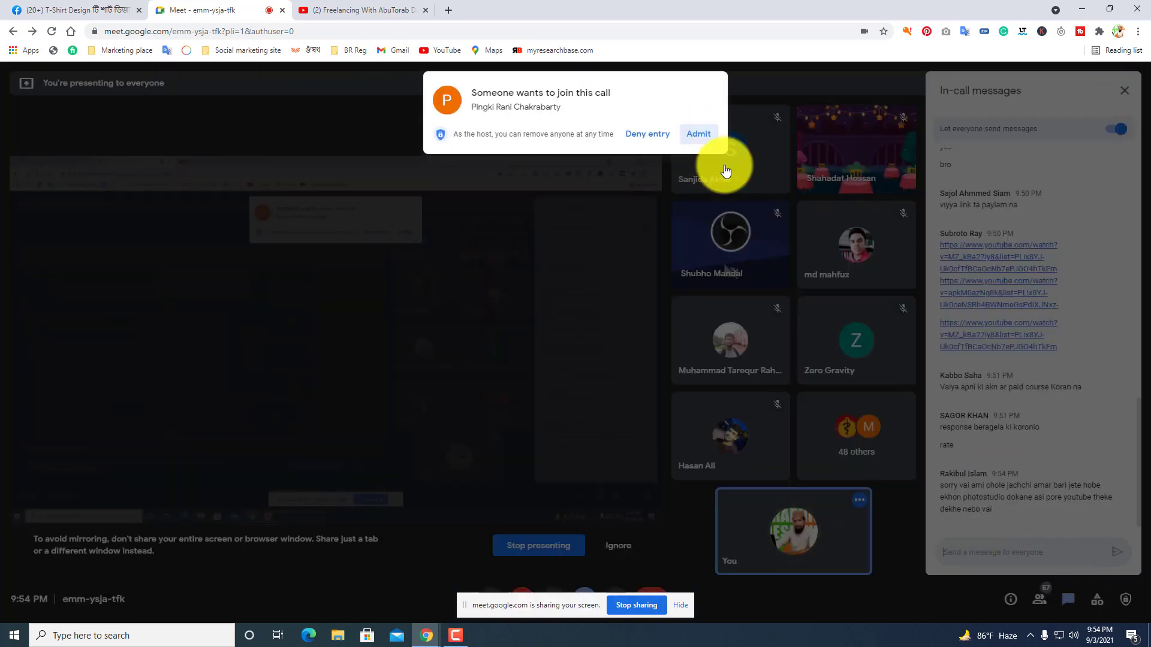
# Admit both people asking to join the class call.
pyautogui.click(703, 140)
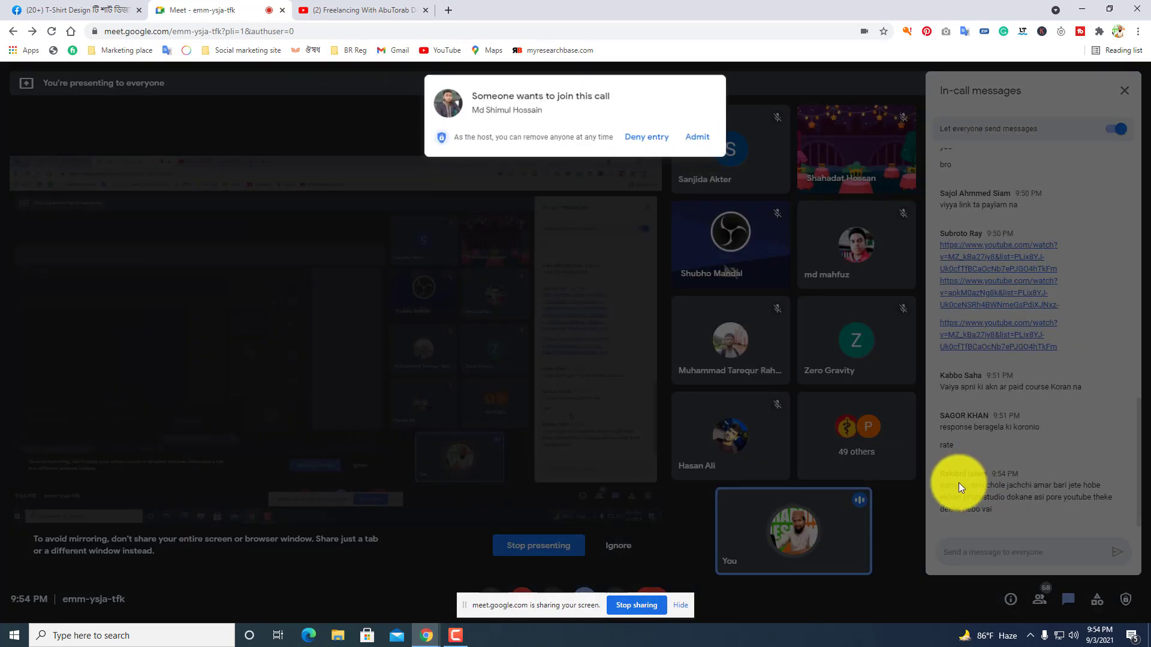
pyautogui.click(695, 138)
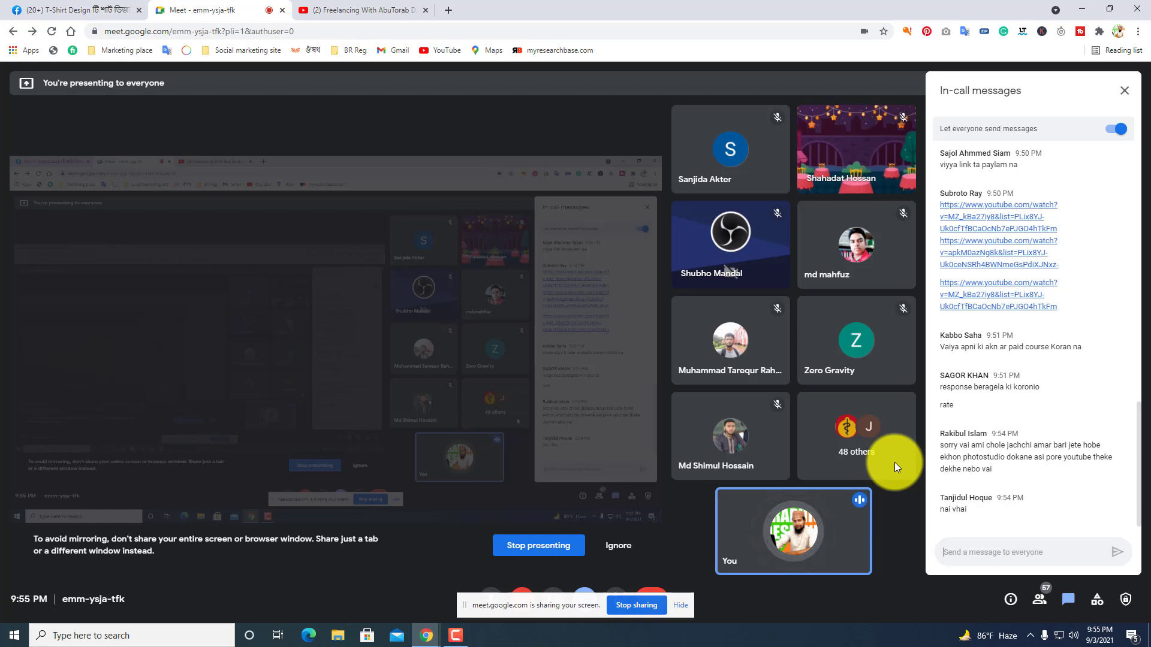
# Open the channel's uploaded videos and play the latest Tshirt Design masterclass recording.
pyautogui.click(343, 17)
pyautogui.scroll(-2, 369, 479)
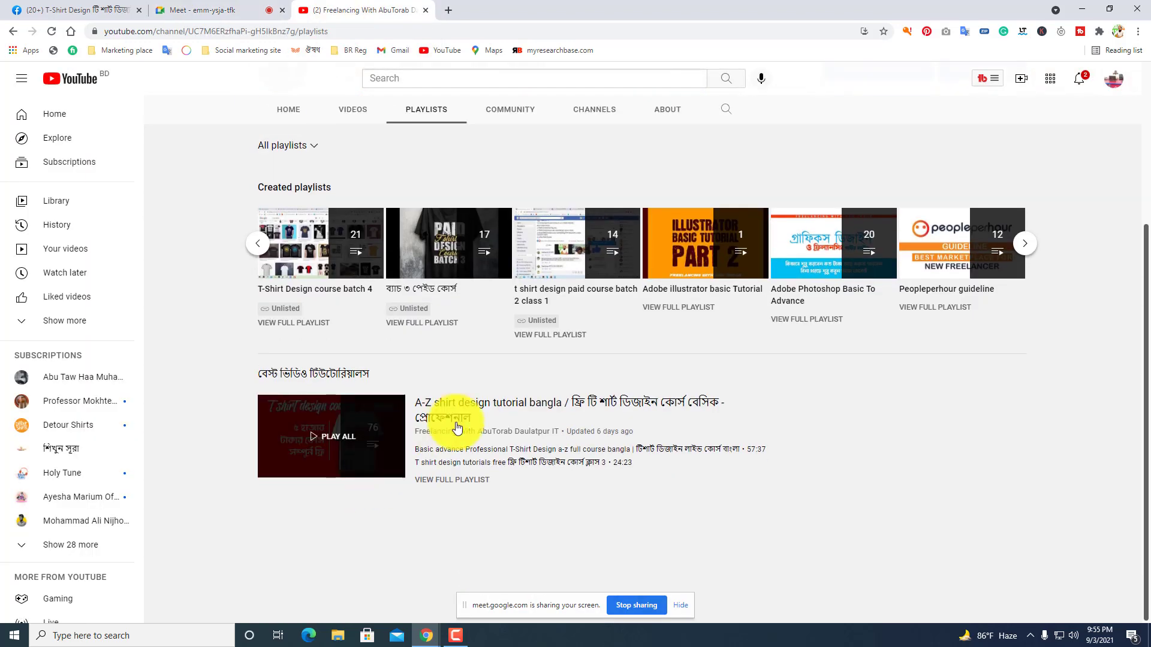
pyautogui.scroll(3, 457, 426)
pyautogui.click(332, 333)
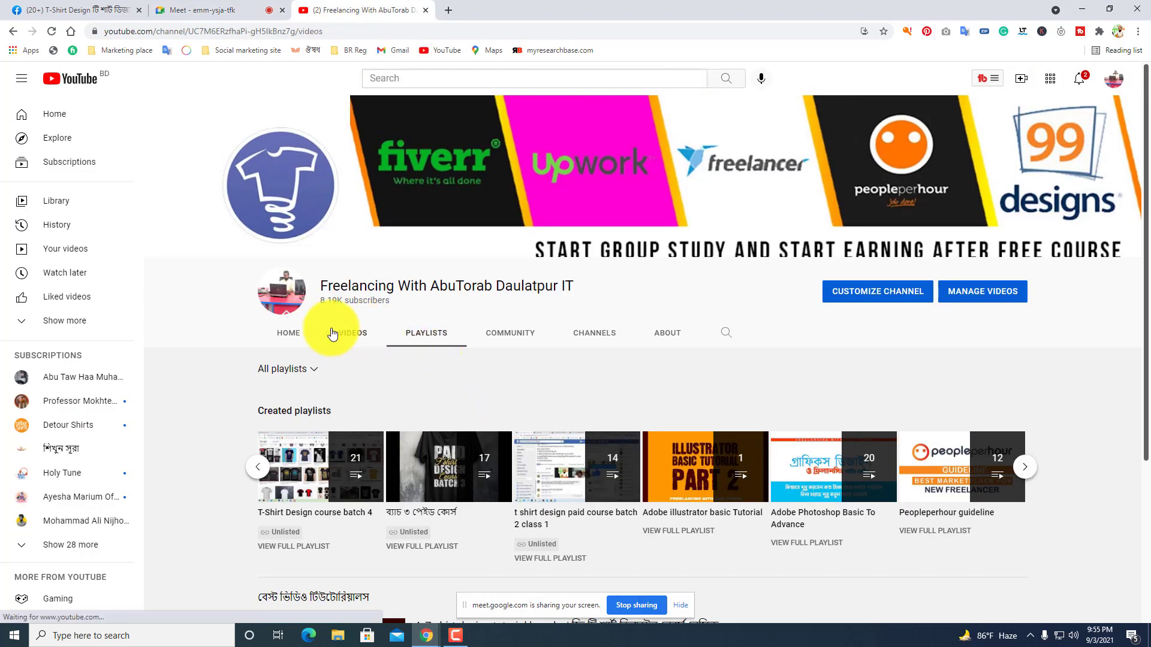
pyautogui.scroll(-3, 347, 410)
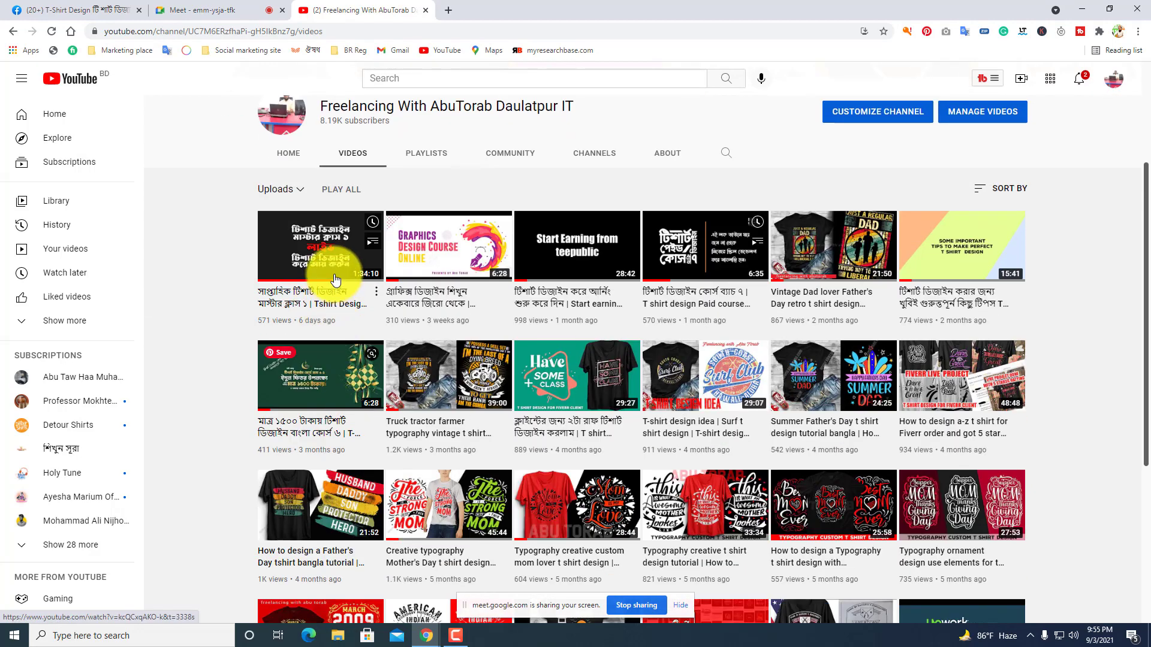
pyautogui.click(334, 280)
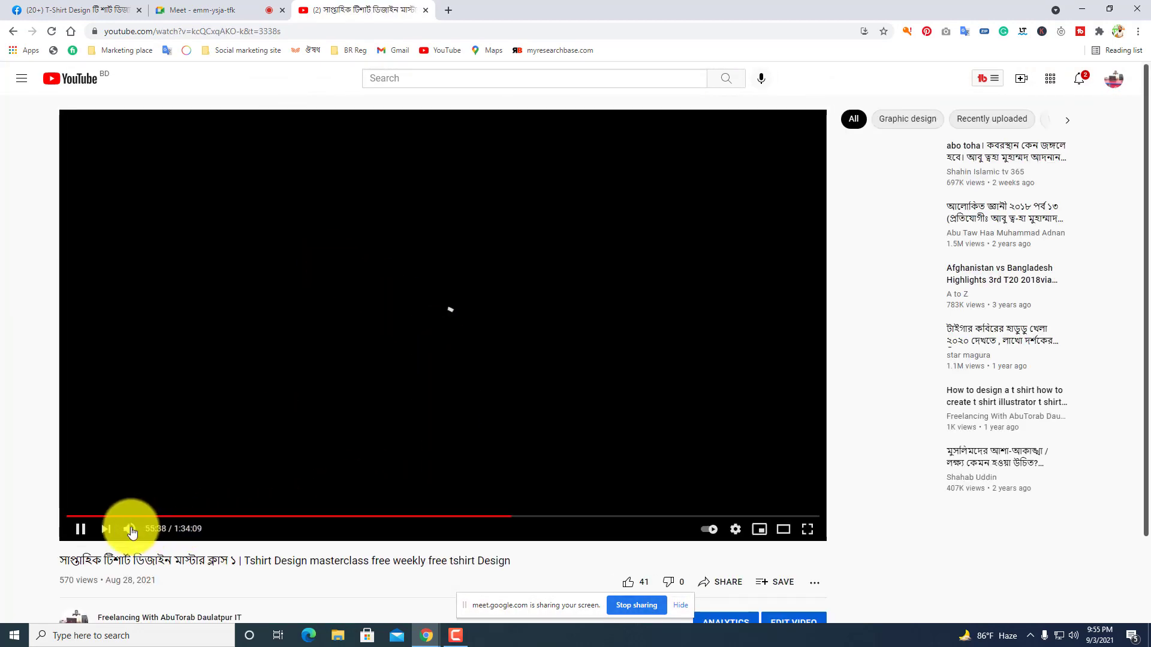
# Skim the recording via 31:15, 16:07, 8:22 and 4:11, then pause it at 23:47.
pyautogui.click(80, 529)
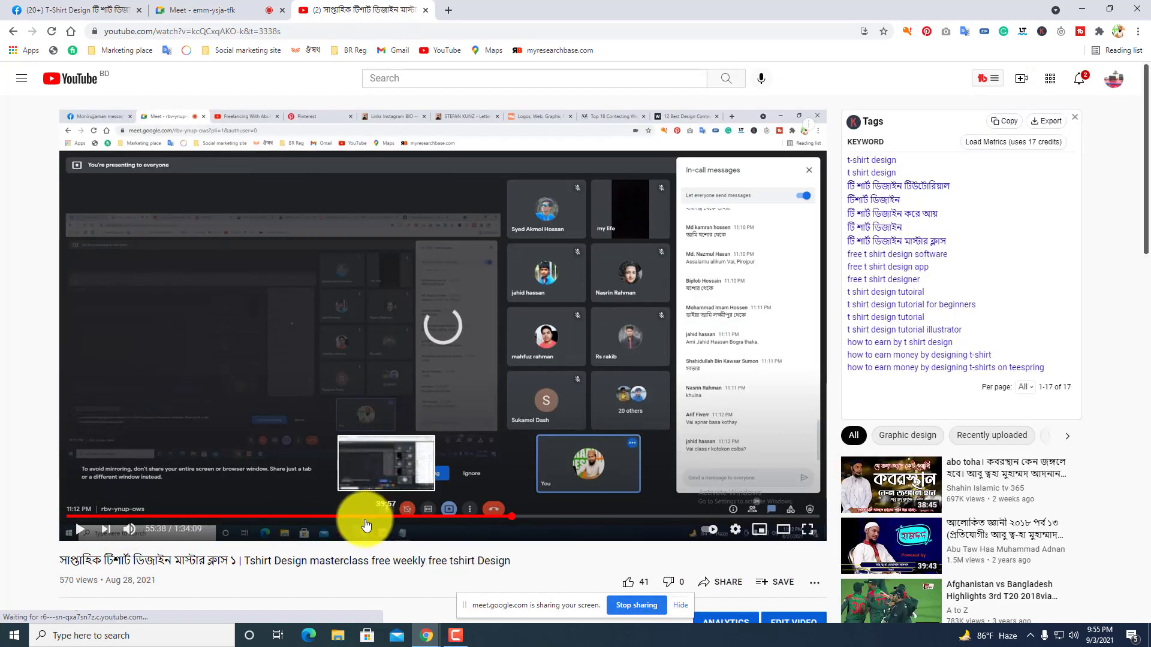
pyautogui.click(317, 517)
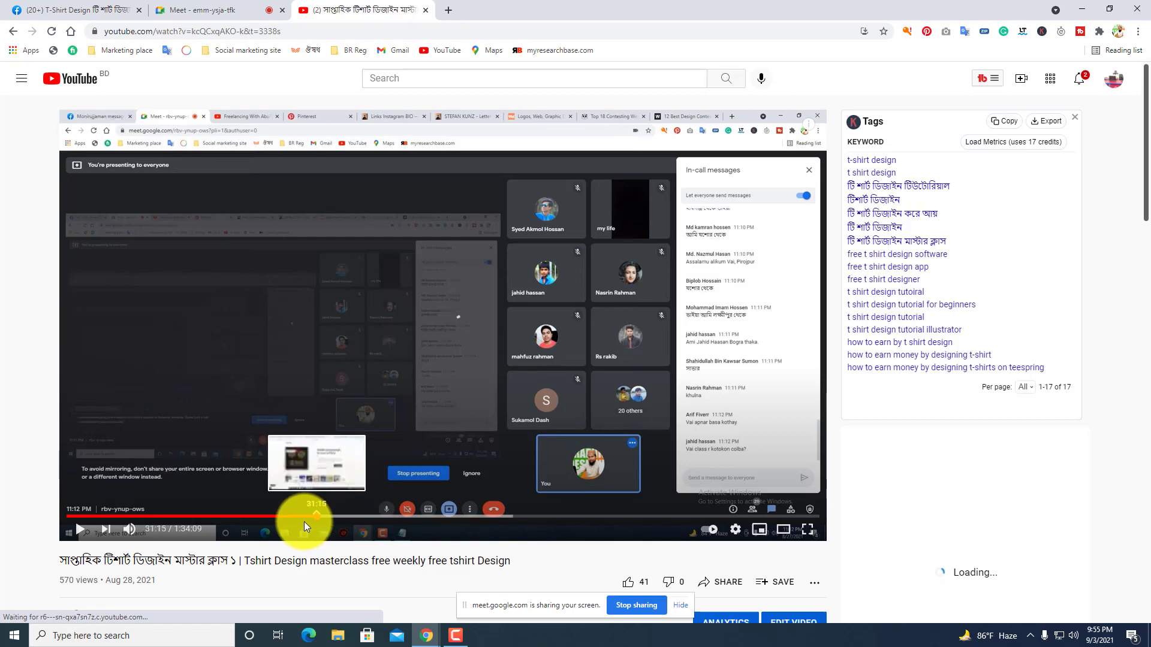
pyautogui.click(193, 517)
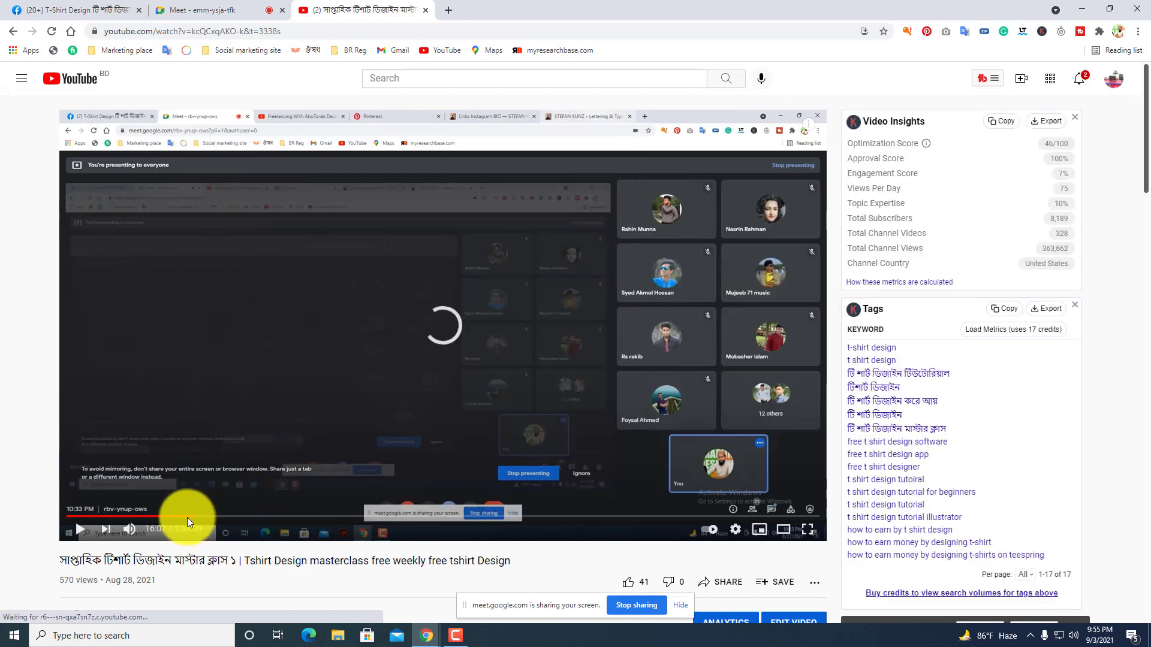
pyautogui.click(134, 517)
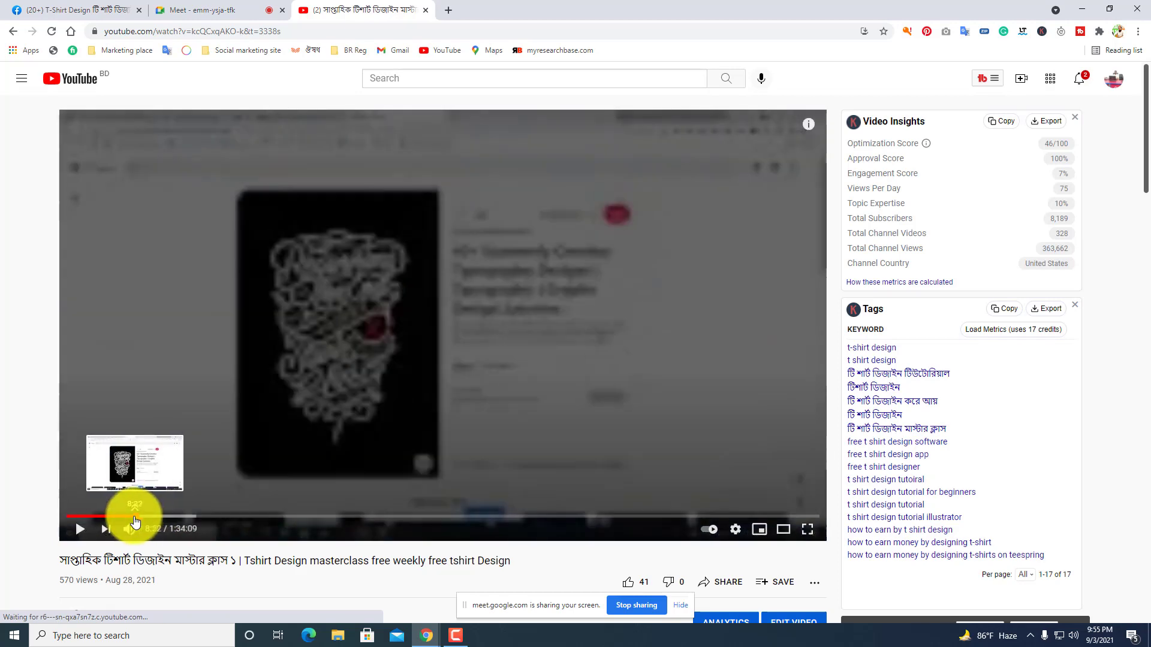
pyautogui.click(99, 517)
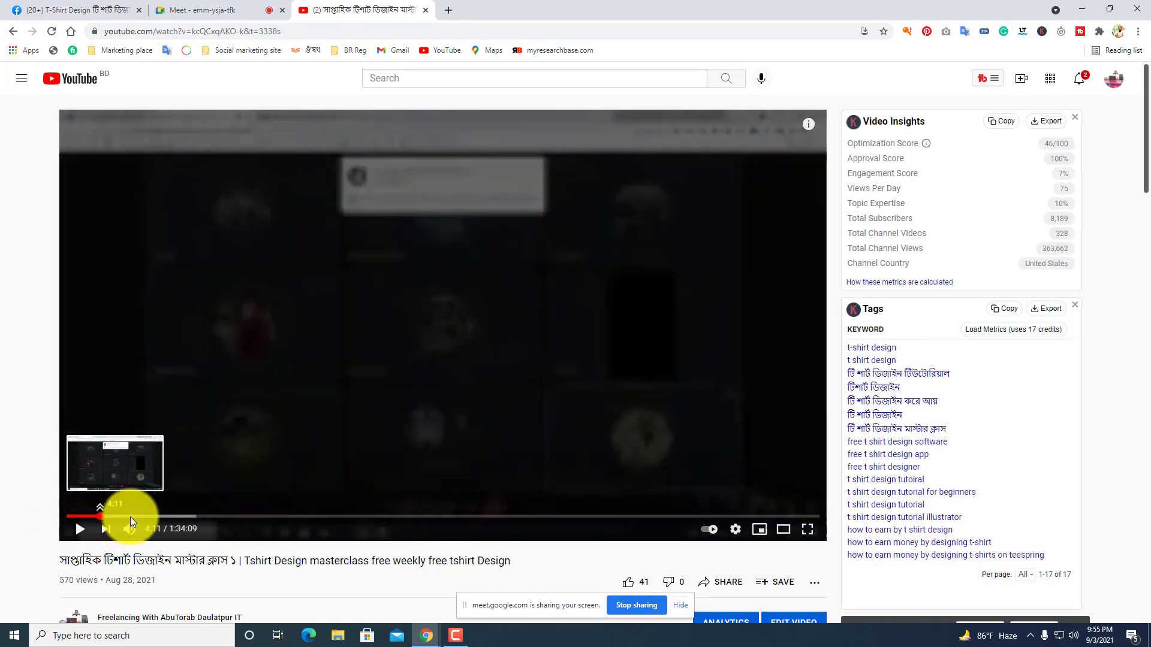
pyautogui.moveTo(130, 517); pyautogui.dragTo(245, 508)
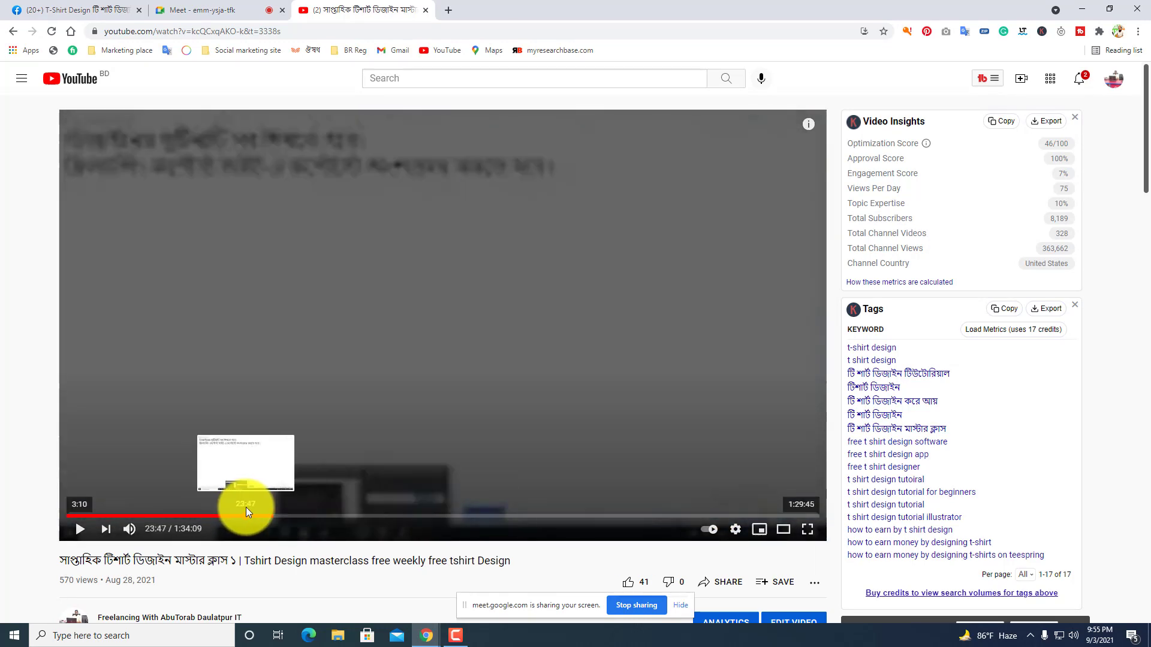
pyautogui.click(79, 530)
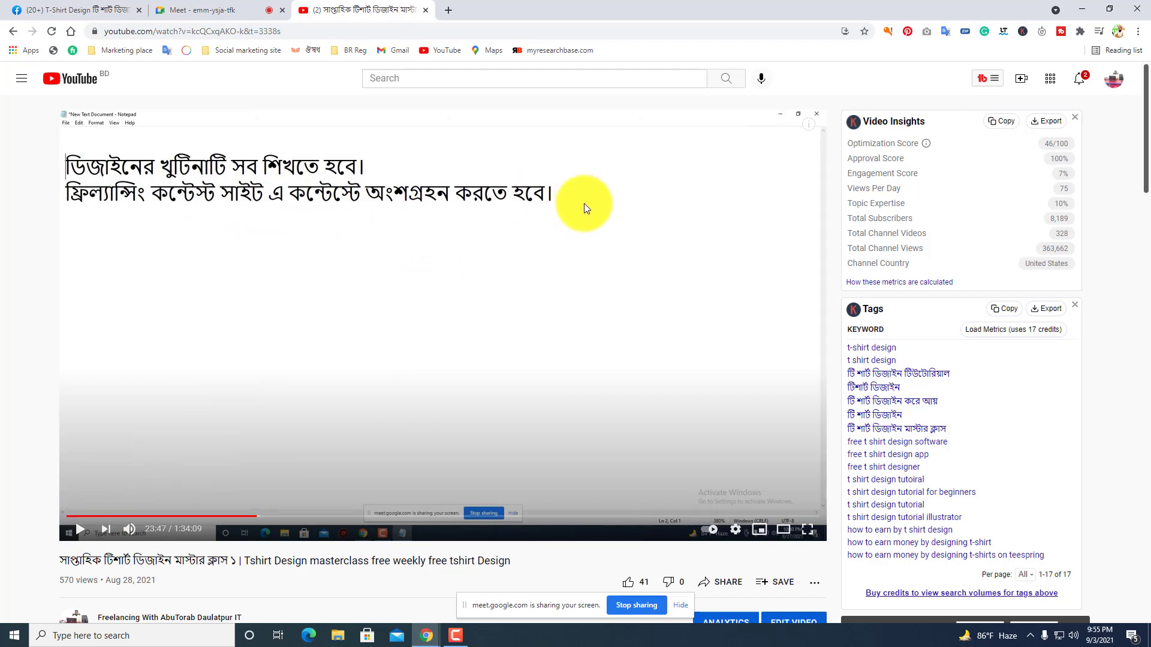
pyautogui.click(219, 8)
# Admit four successive join requests, growing the call to 49 others.
pyautogui.click(700, 134)
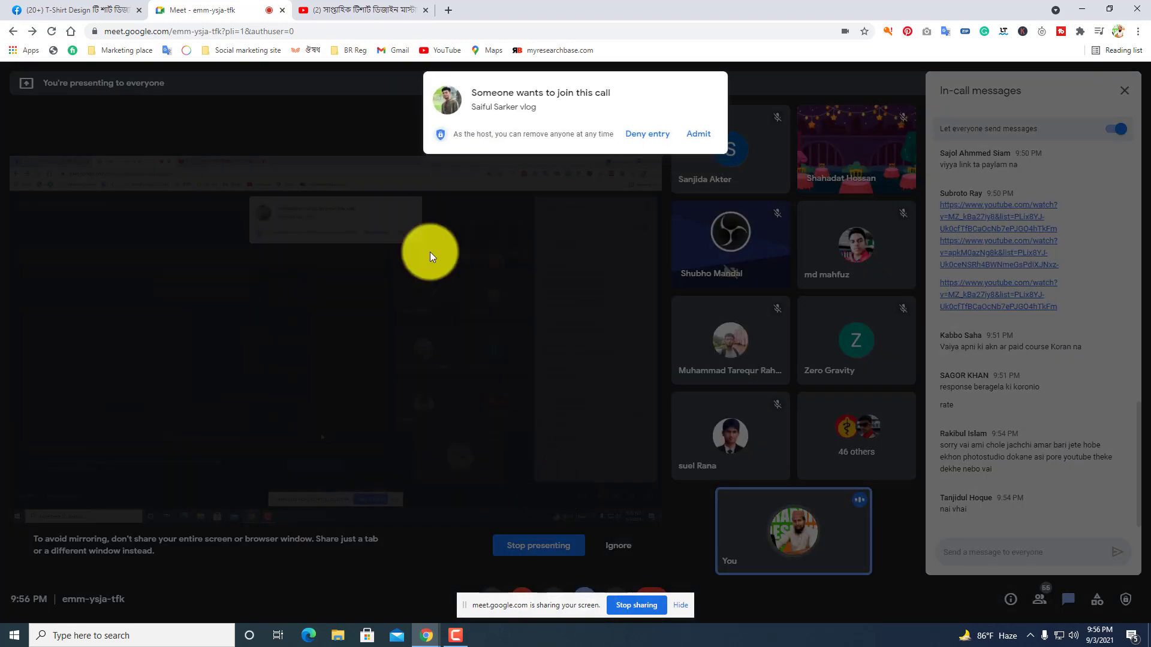
pyautogui.click(695, 135)
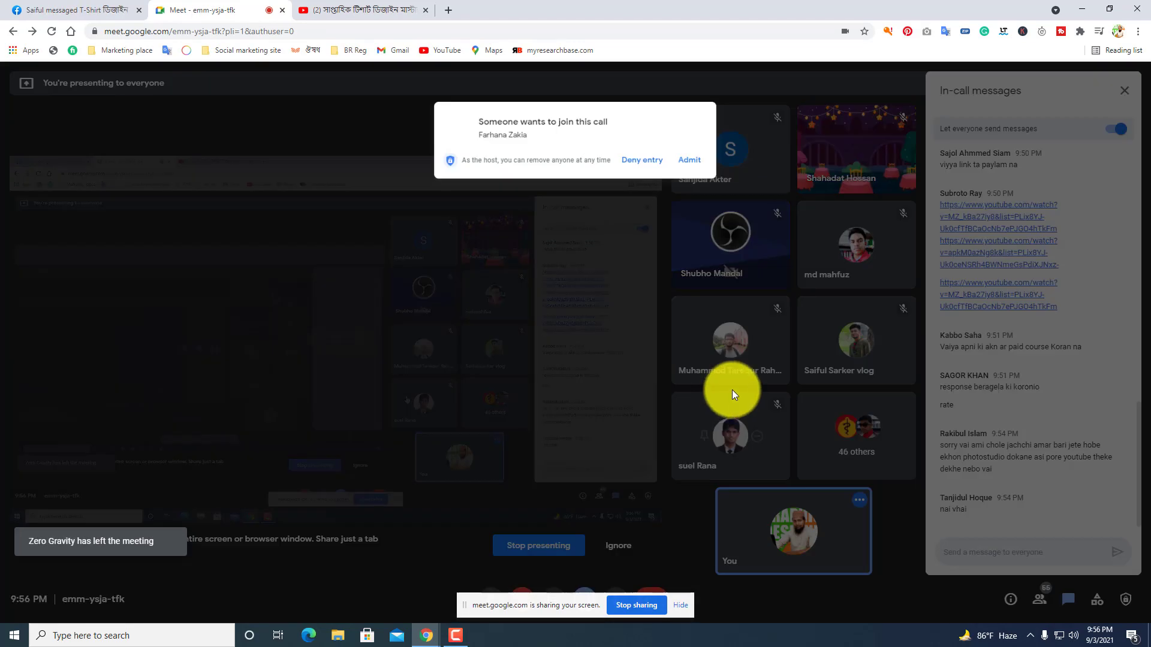
pyautogui.click(702, 138)
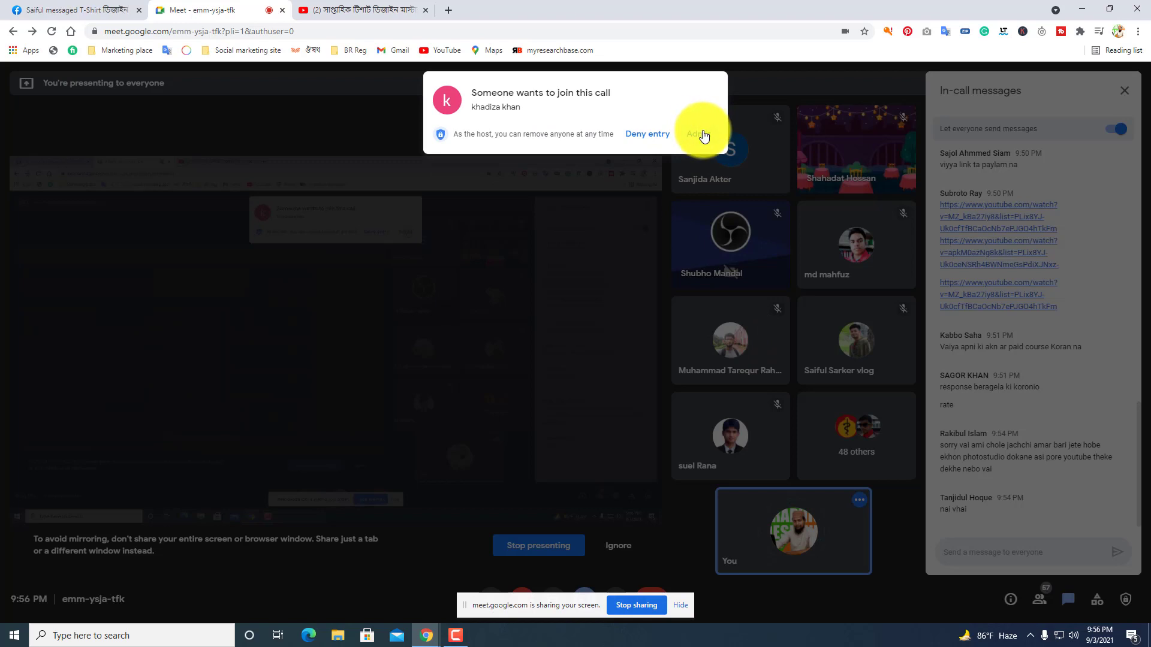
pyautogui.click(701, 136)
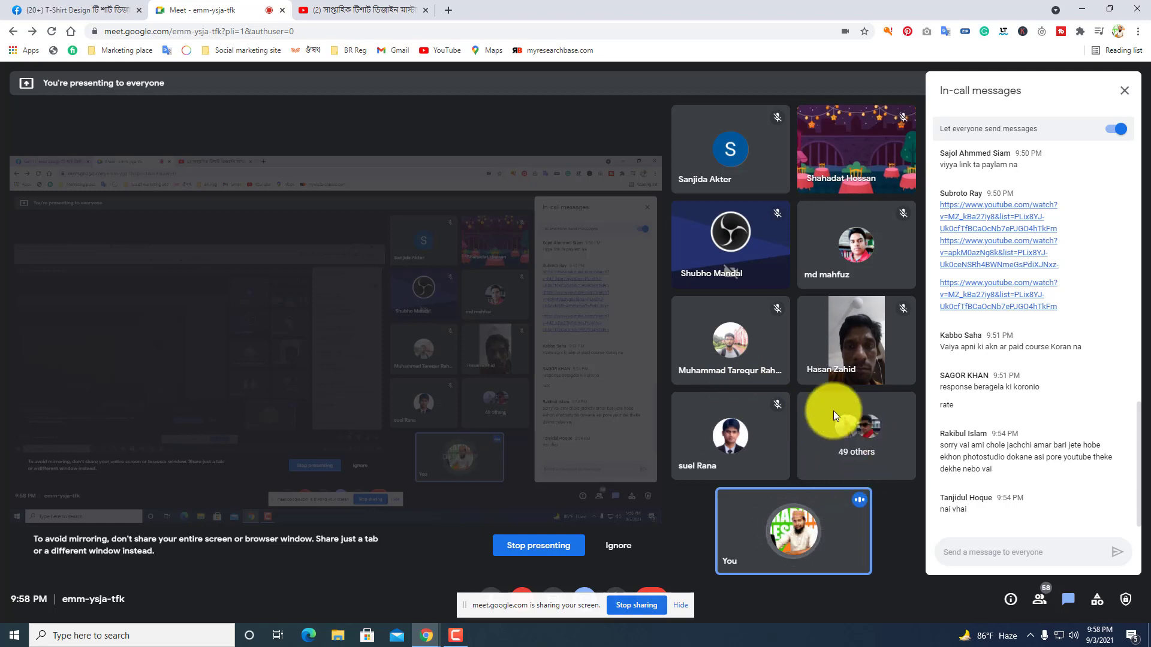
pyautogui.click(994, 542)
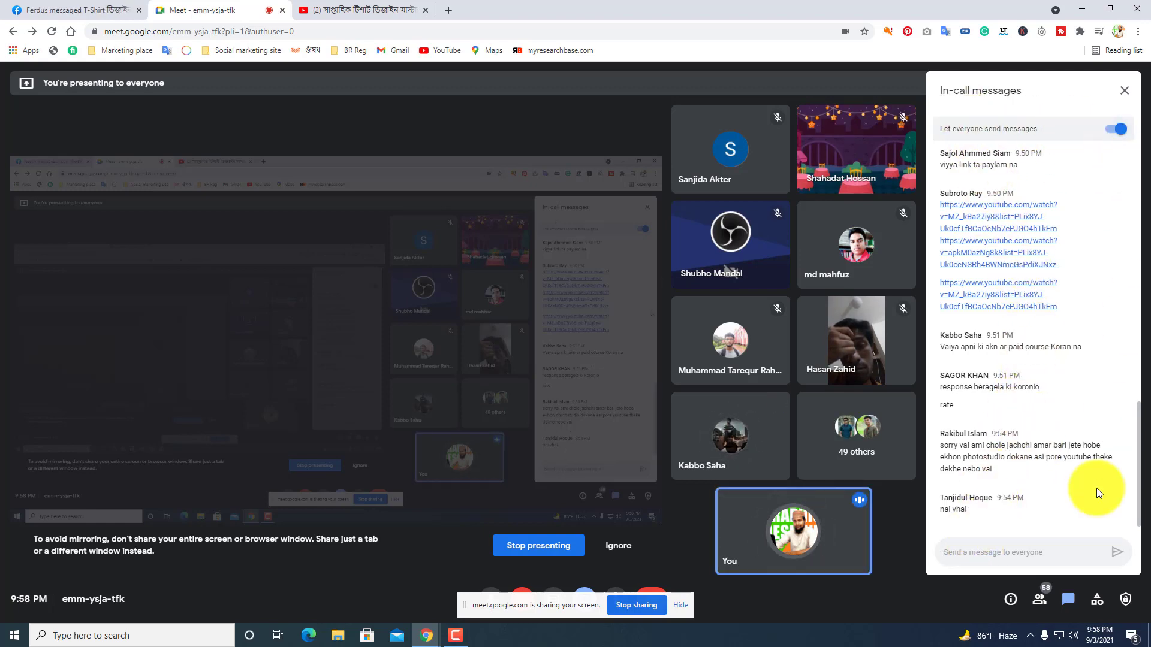
pyautogui.click(982, 551)
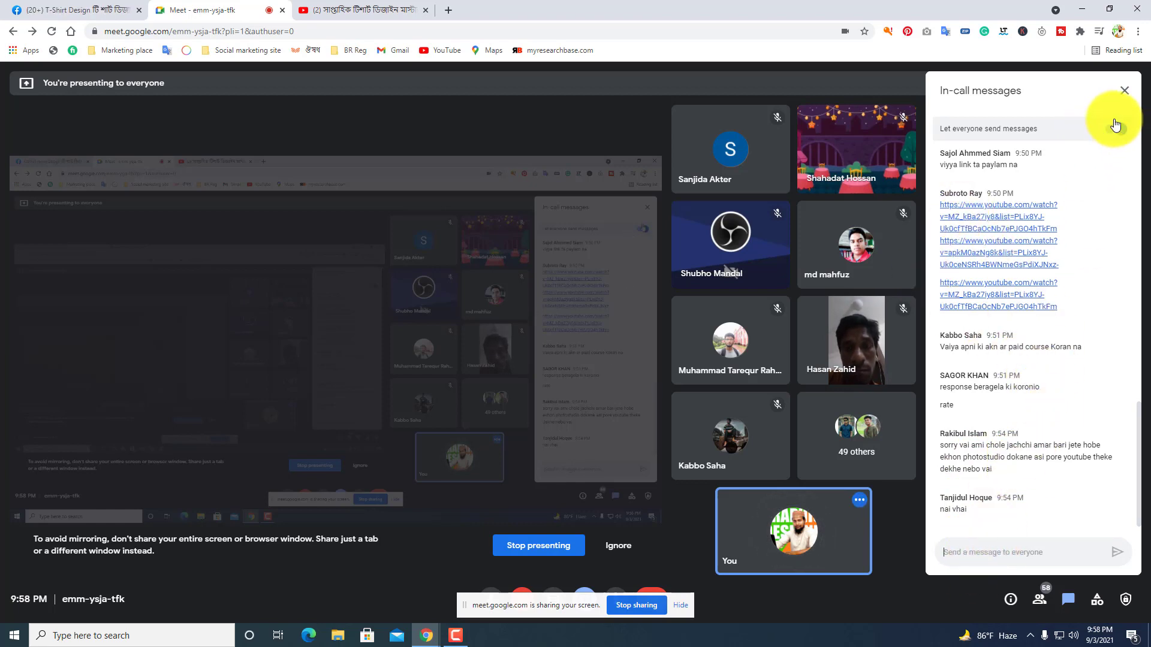
pyautogui.scroll(12, 1084, 509)
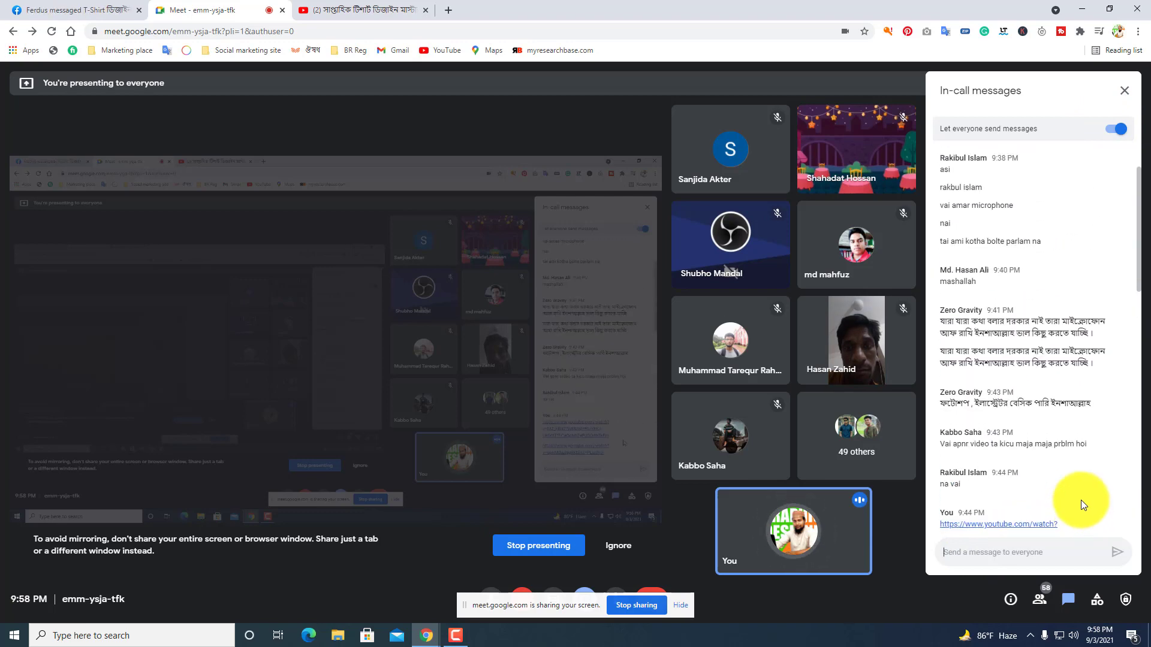
pyautogui.scroll(-12, 1080, 500)
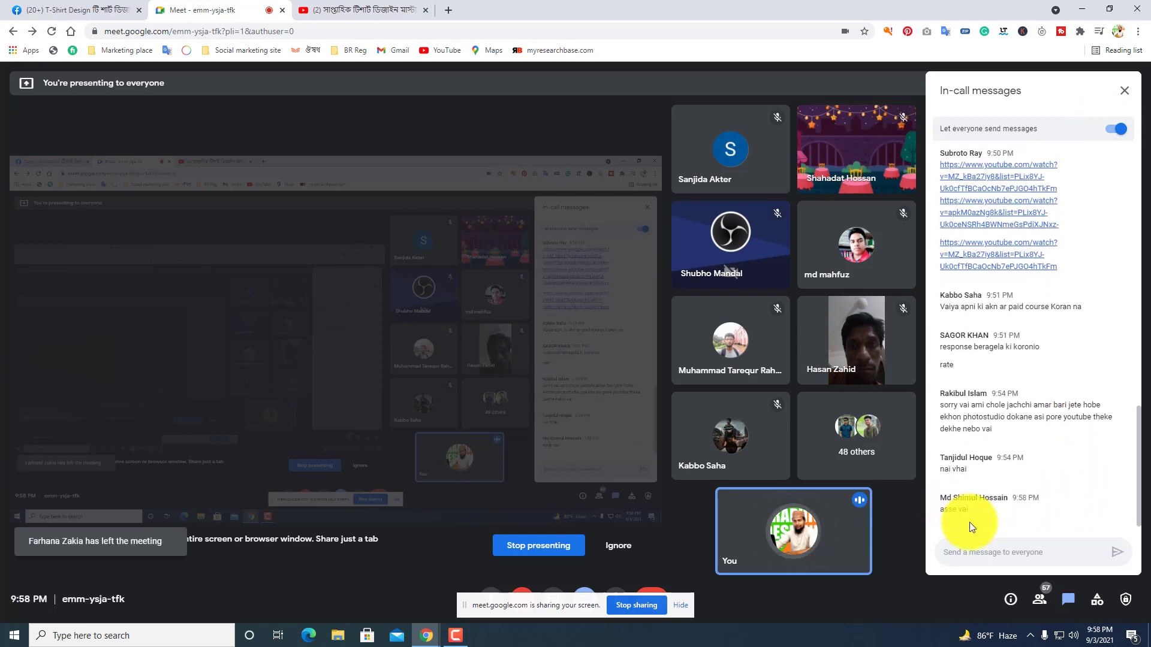
pyautogui.click(975, 546)
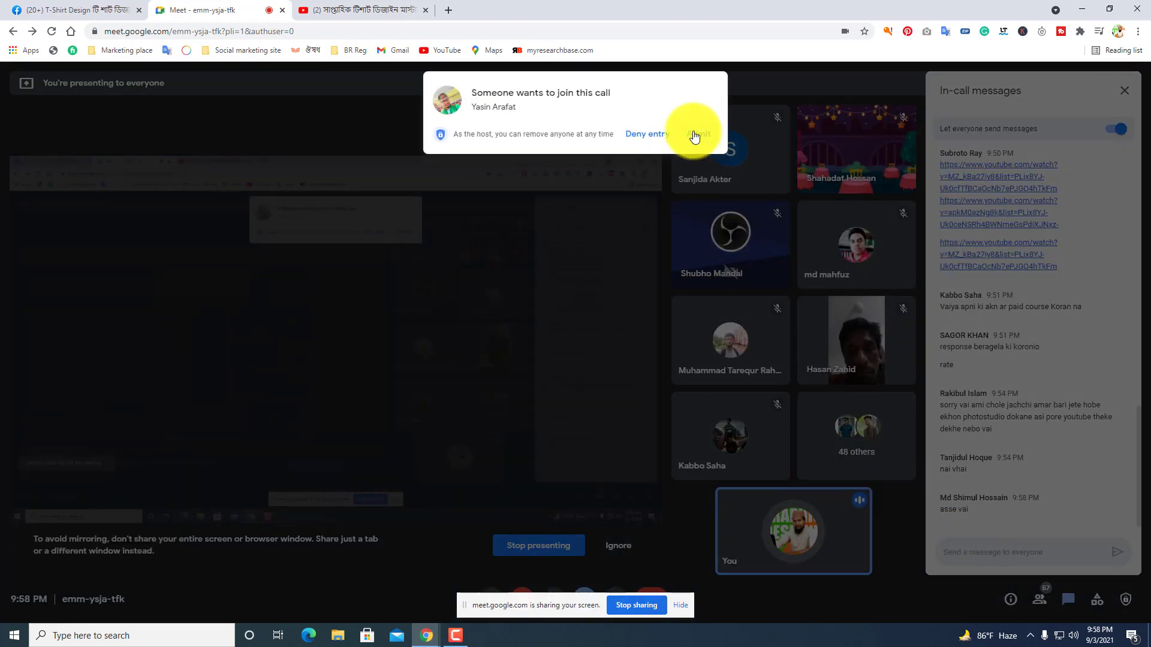
# Admit three more waiting people, bringing the call to 51 others.
pyautogui.click(698, 134)
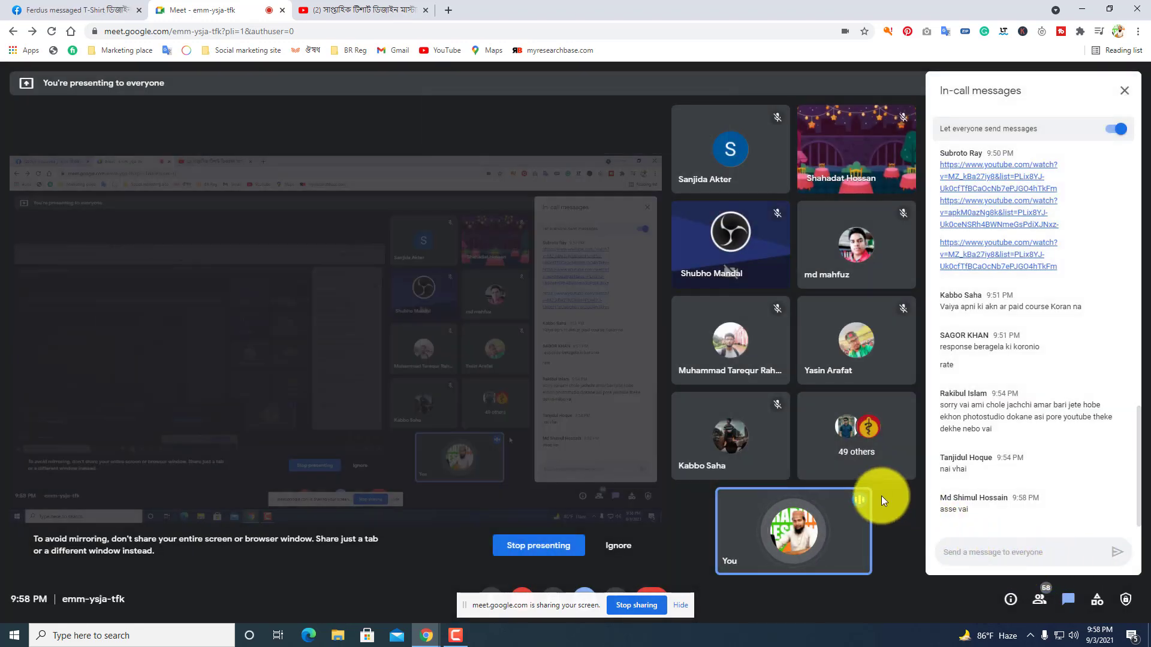
pyautogui.moveTo(785, 452)
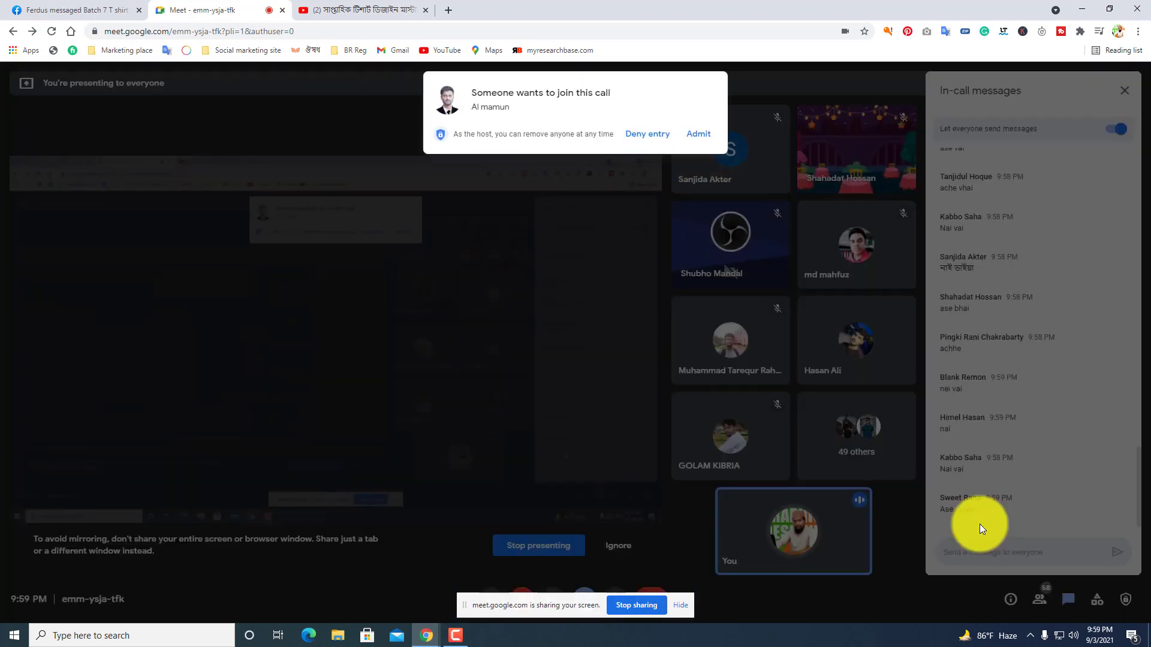
pyautogui.click(701, 133)
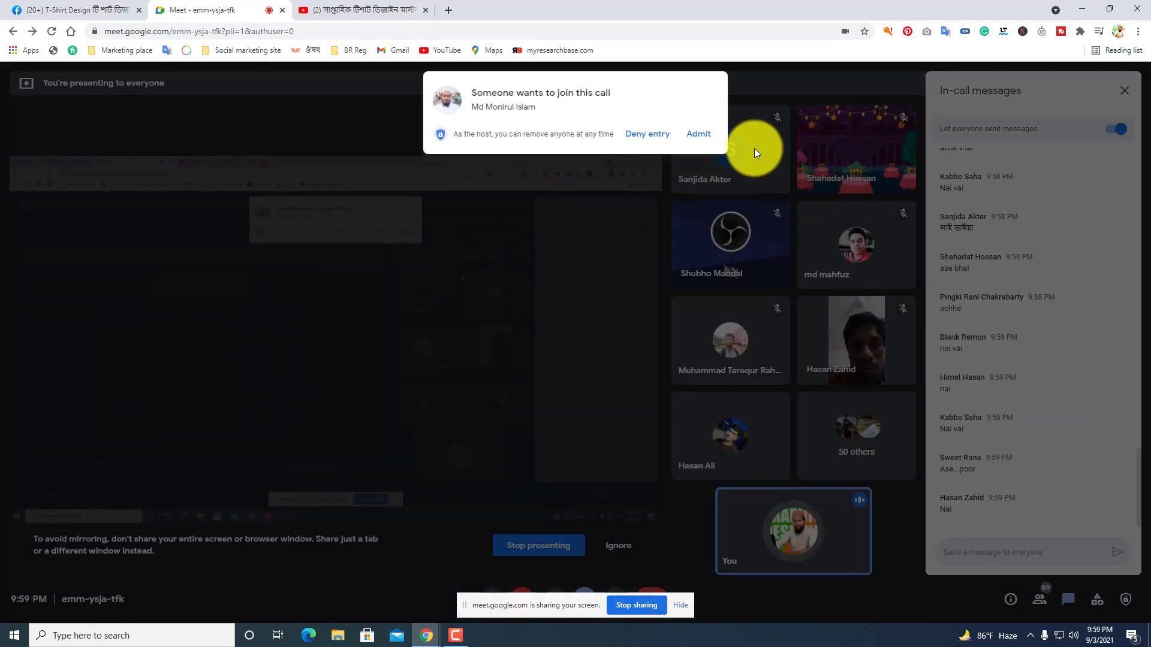
pyautogui.click(700, 134)
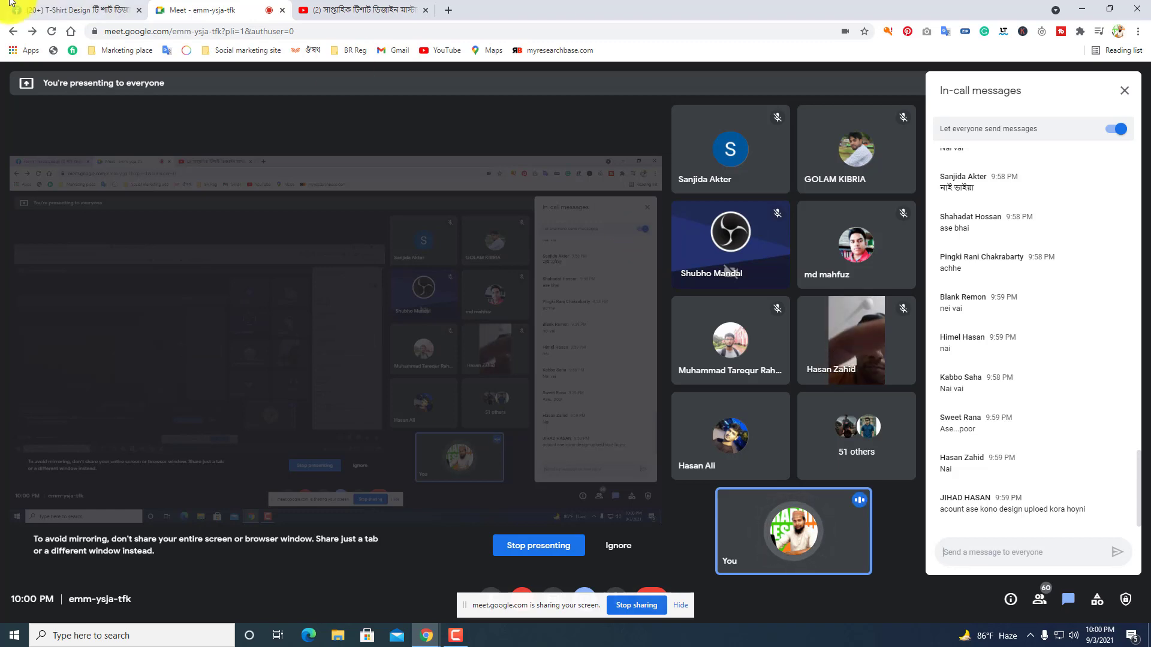
# Show the Facebook T-Shirt Design group page, then bring back the YouTube recording paused at 23:47.
pyautogui.click(39, 7)
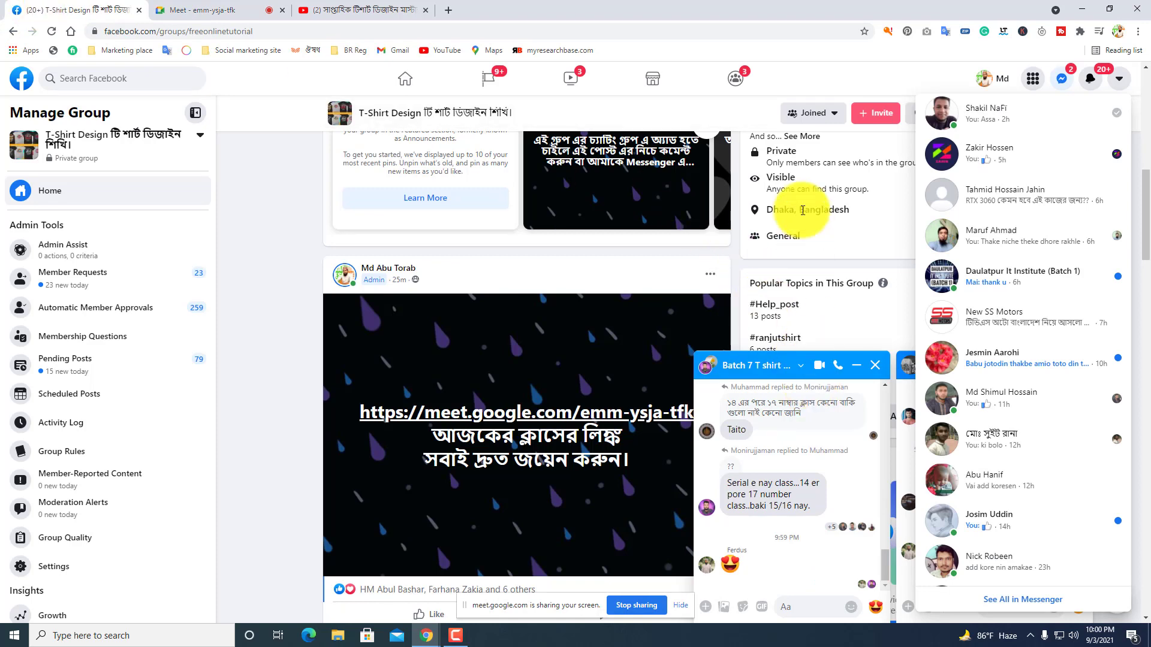
pyautogui.click(336, 8)
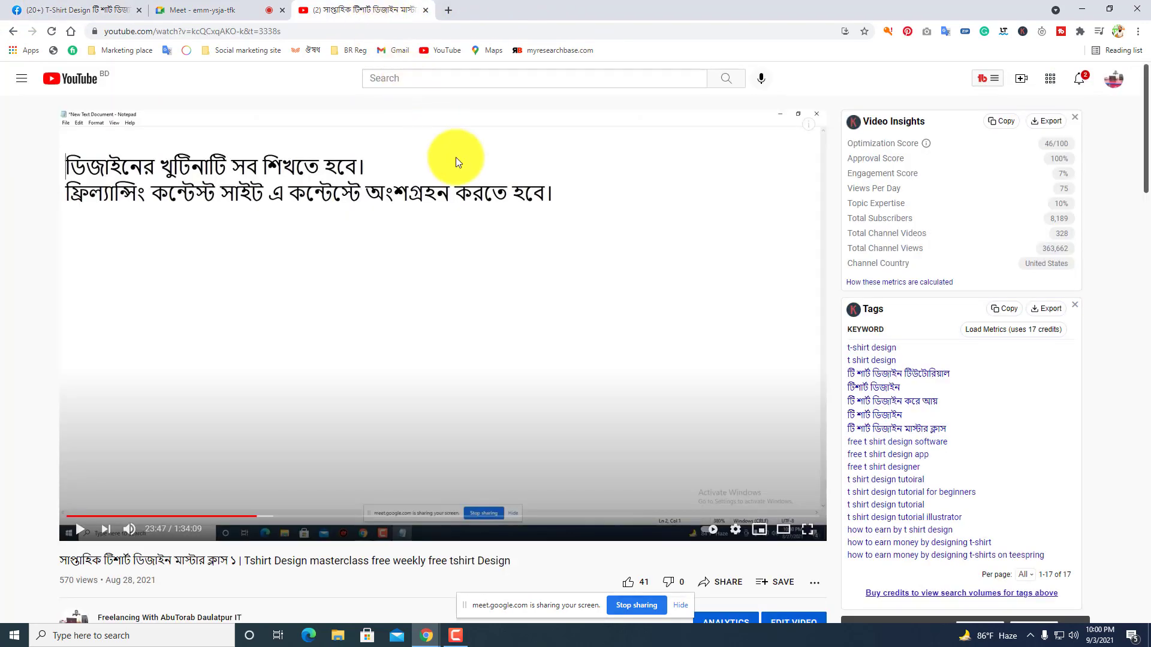
# Back in the Meet call, focus the chat box and admit the newest waiting student.
pyautogui.click(216, 10)
pyautogui.click(990, 552)
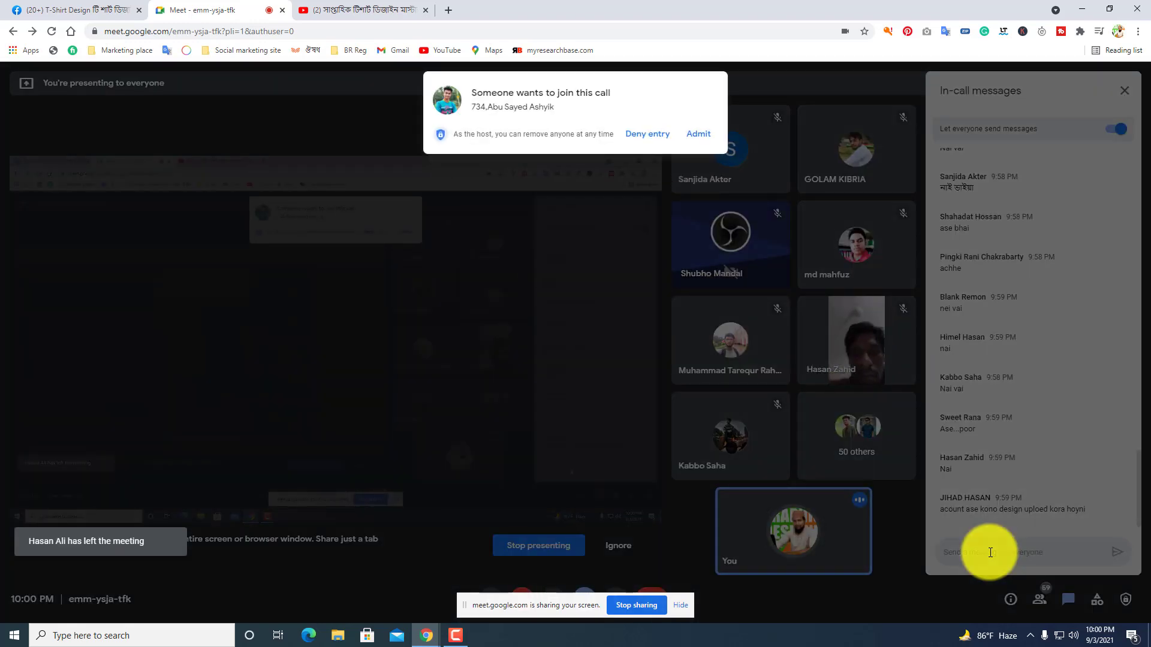
pyautogui.click(709, 139)
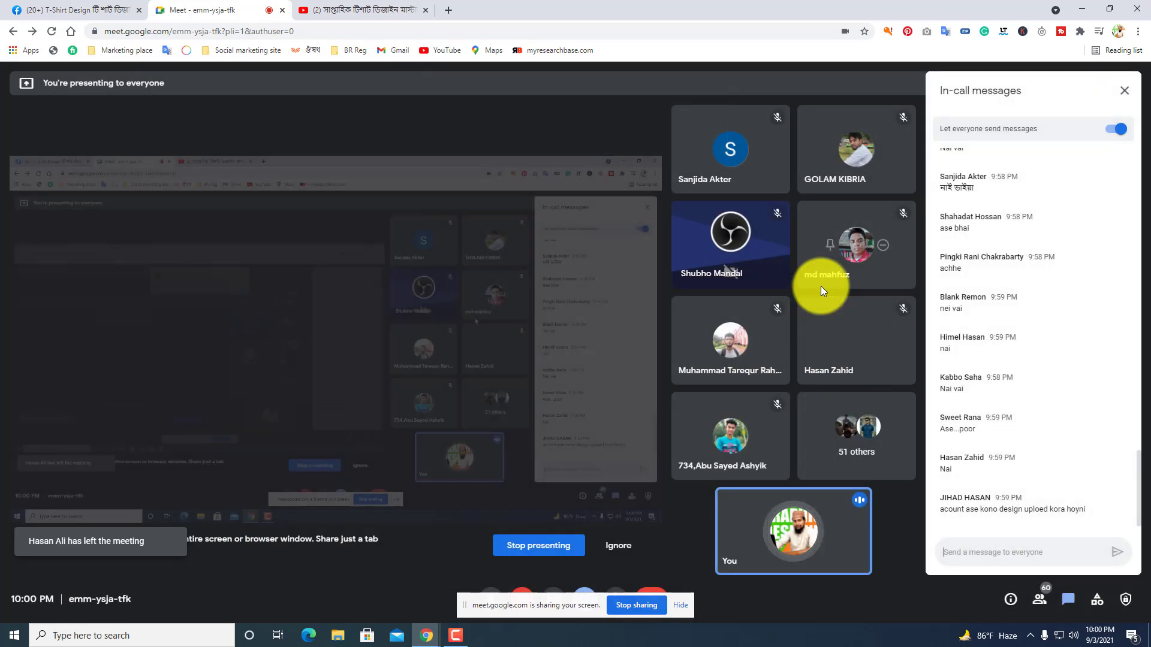
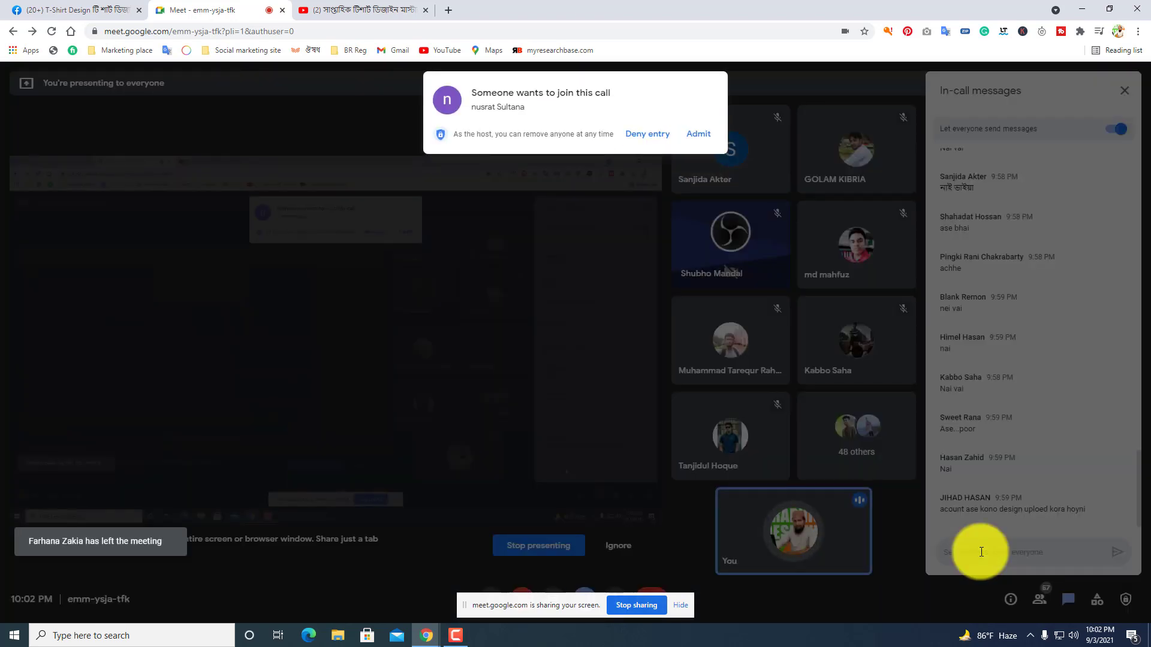
# Admit four waiting people into the class call one after another.
pyautogui.click(697, 134)
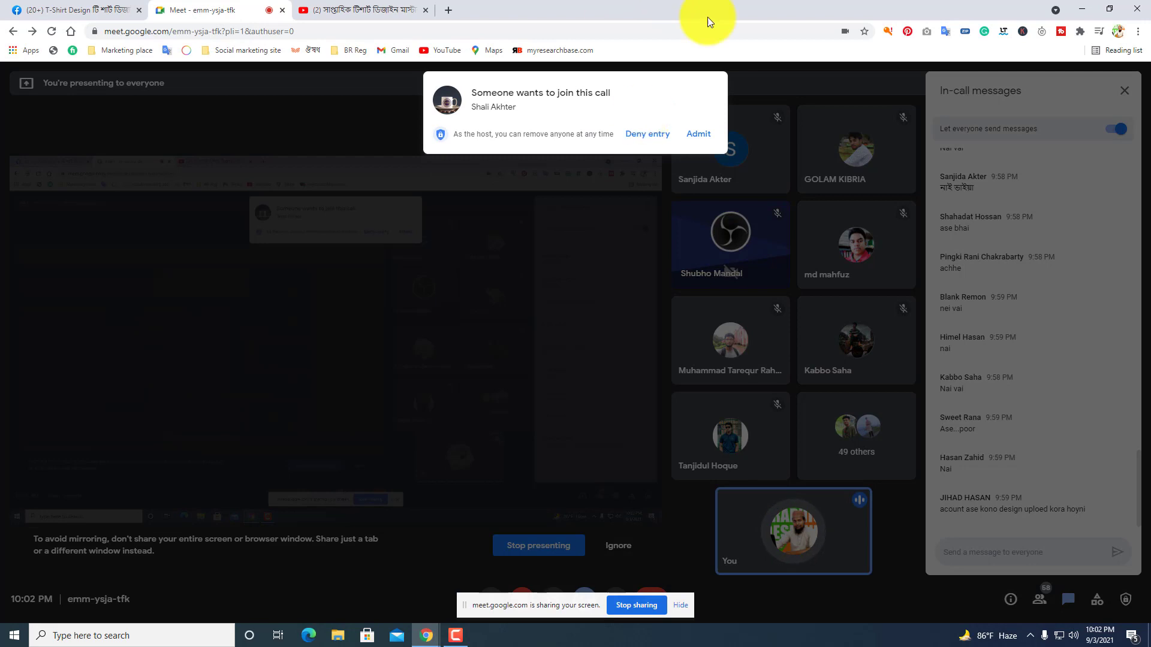
pyautogui.click(699, 134)
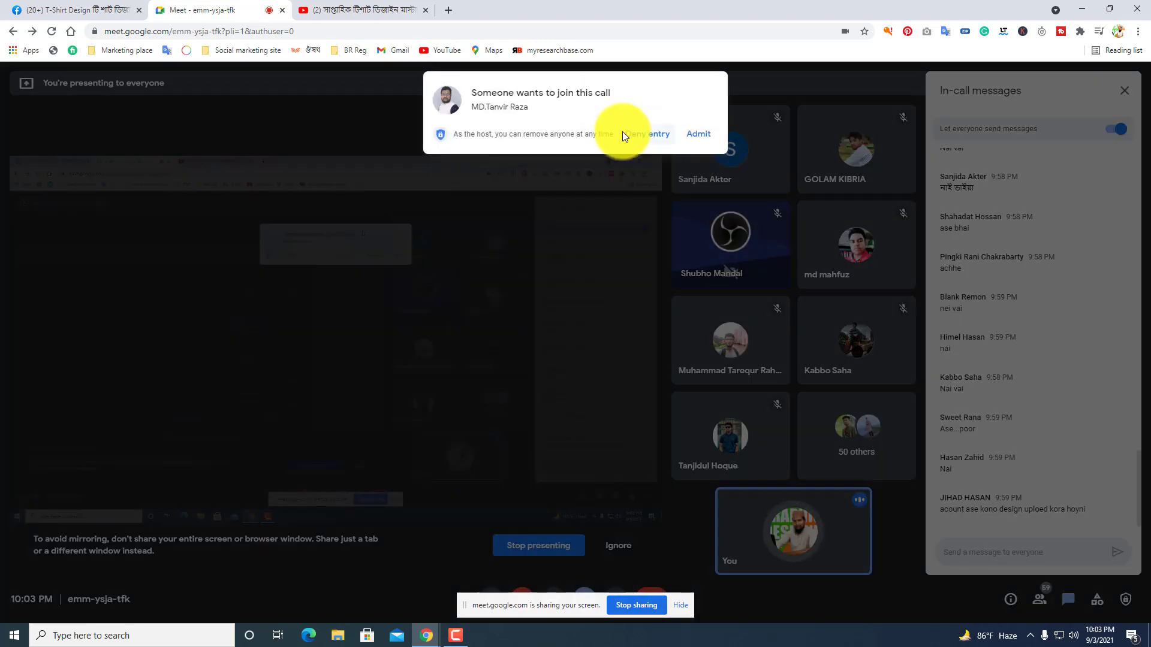
pyautogui.click(693, 135)
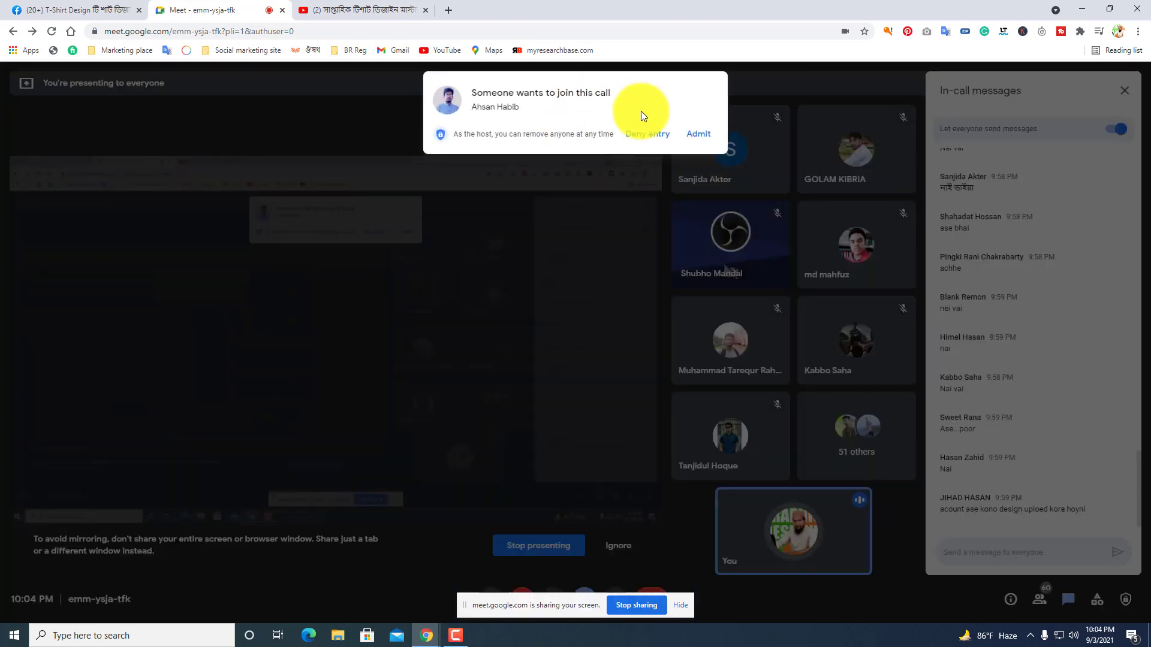
pyautogui.click(698, 134)
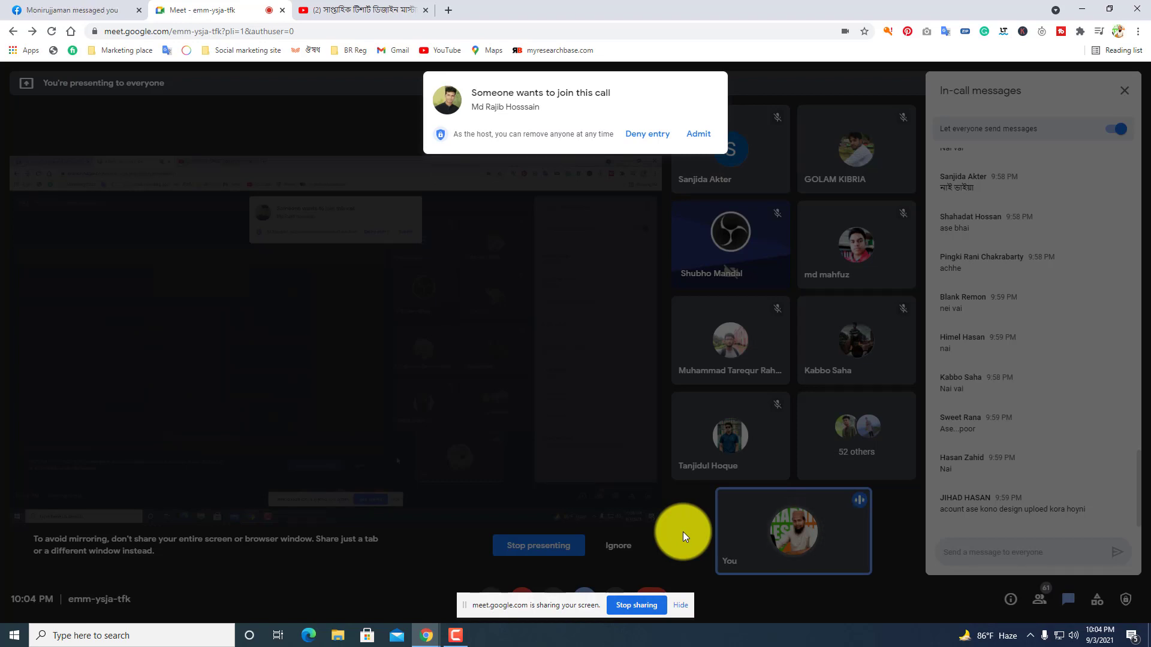
# Admit two more waiting attendees, returning to the chat message box after each.
pyautogui.click(699, 139)
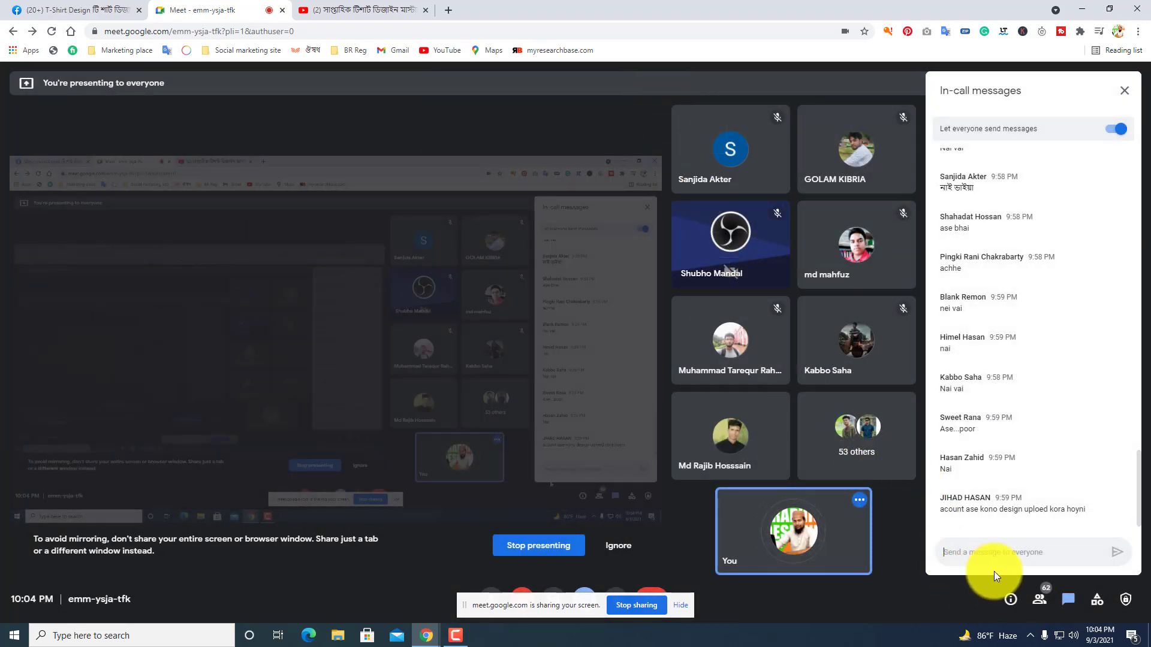
pyautogui.click(984, 552)
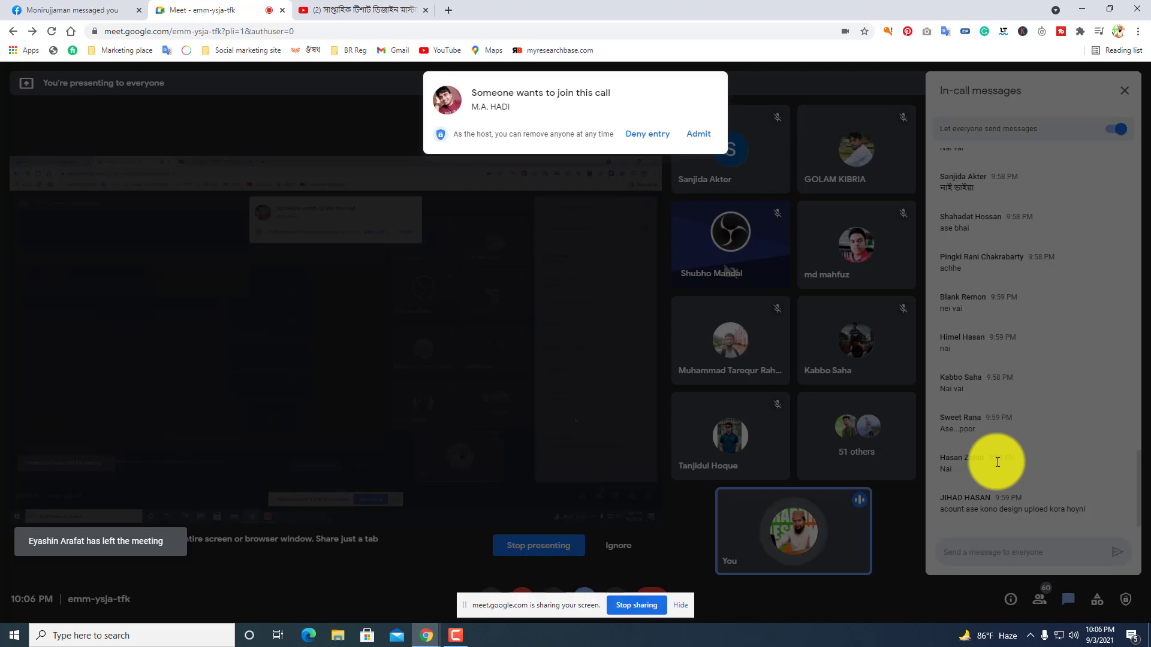
pyautogui.click(698, 133)
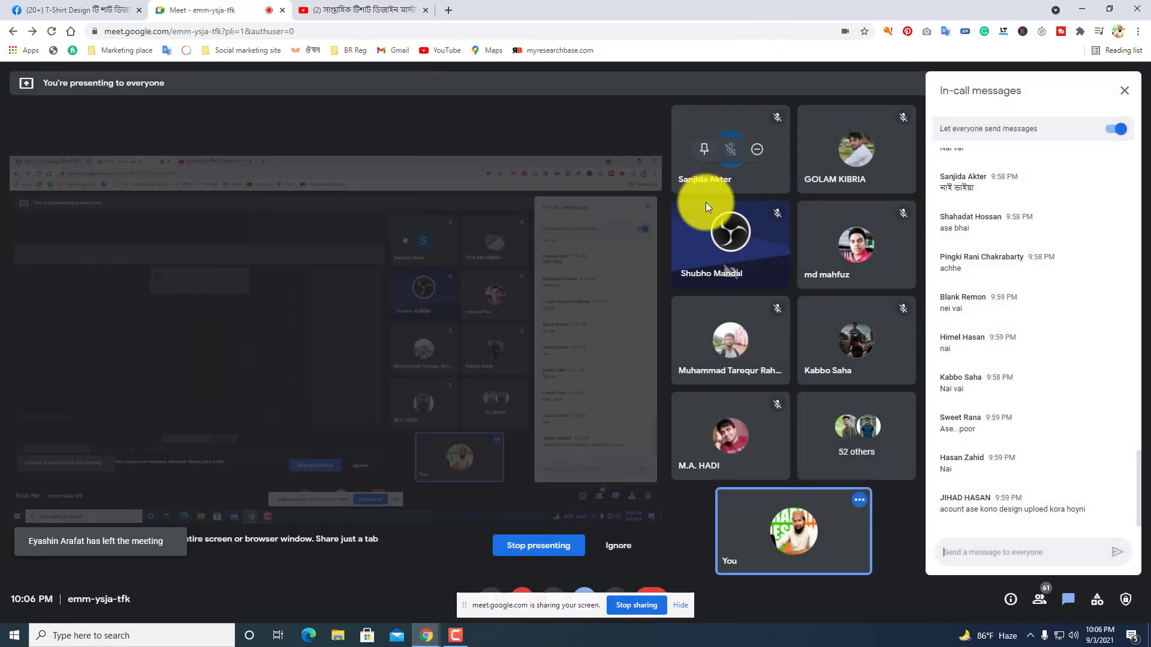
pyautogui.click(987, 549)
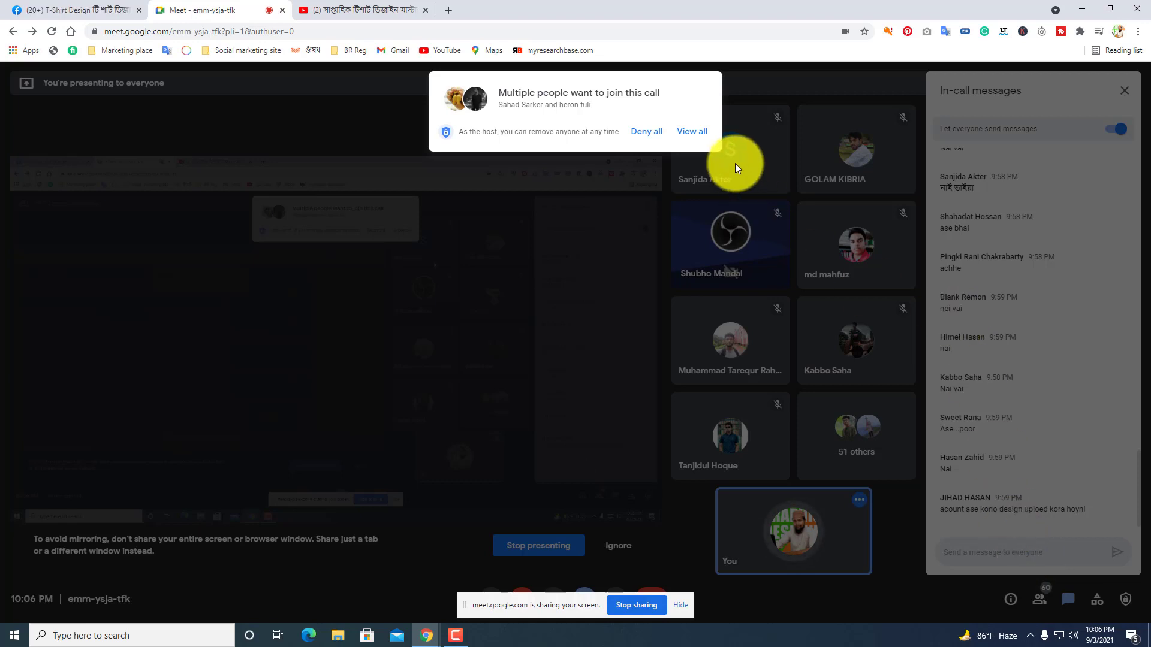
# Admit both simultaneous requesters via View all, admit one more, and return to chat.
pyautogui.click(692, 132)
pyautogui.click(702, 220)
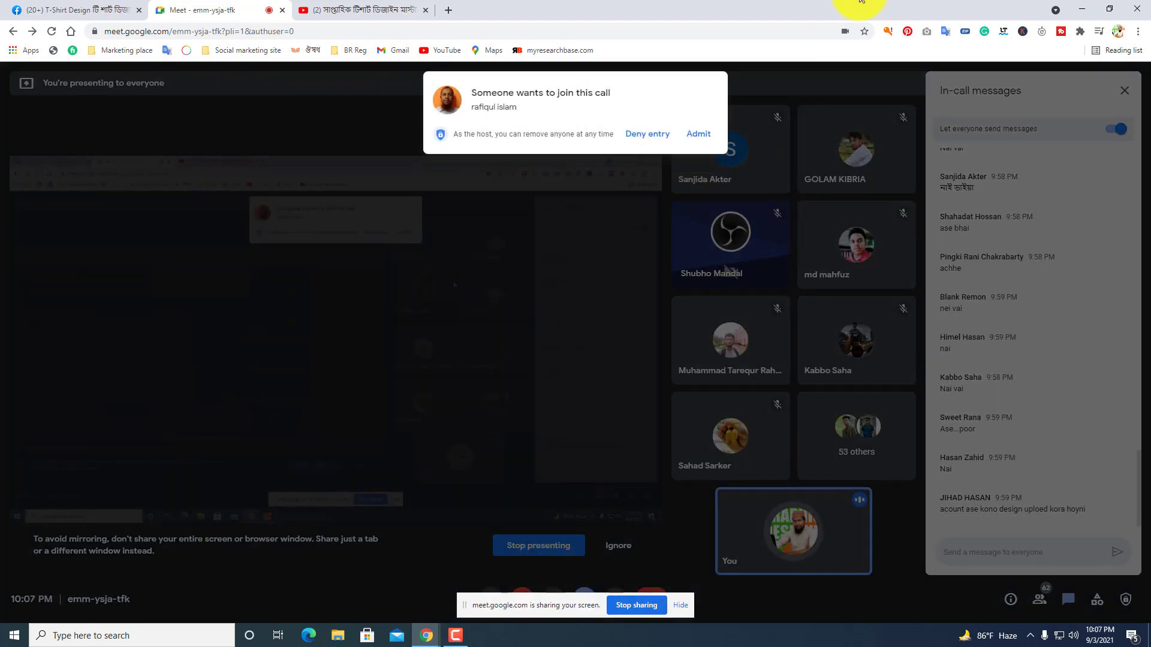
pyautogui.click(699, 134)
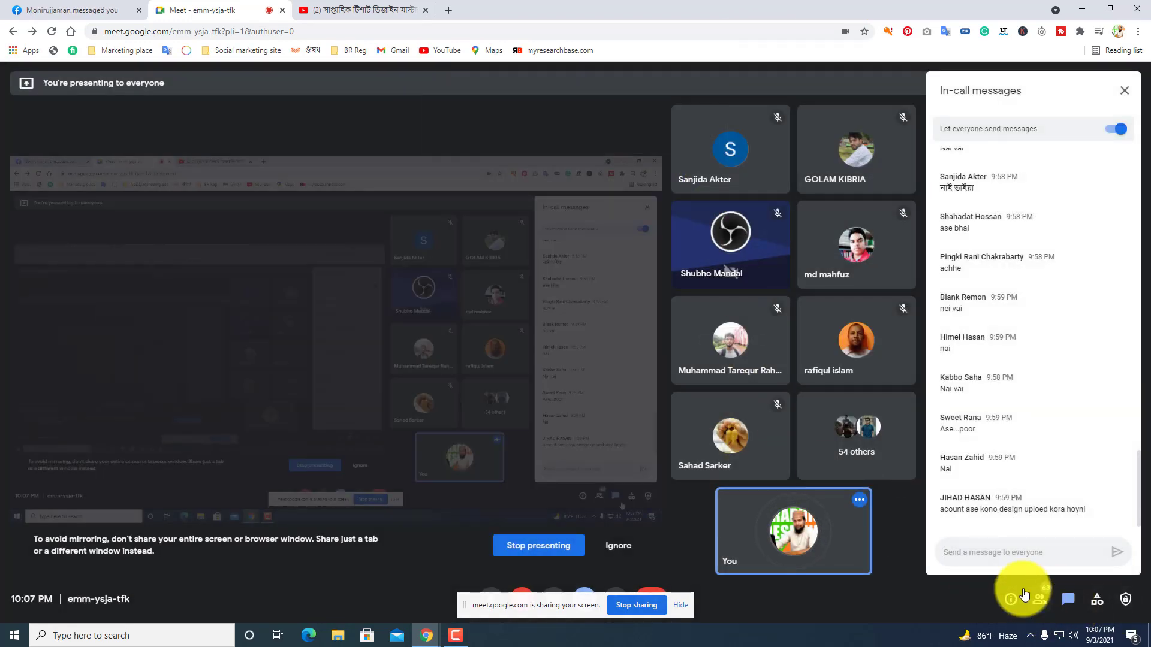
pyautogui.click(961, 550)
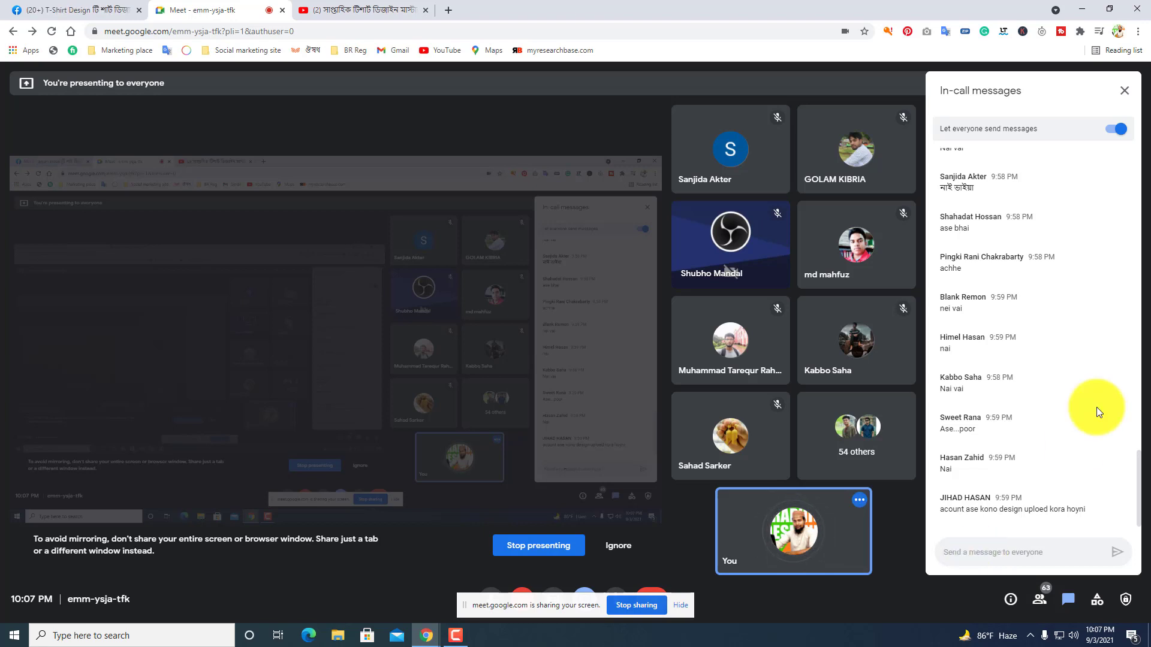
pyautogui.click(981, 553)
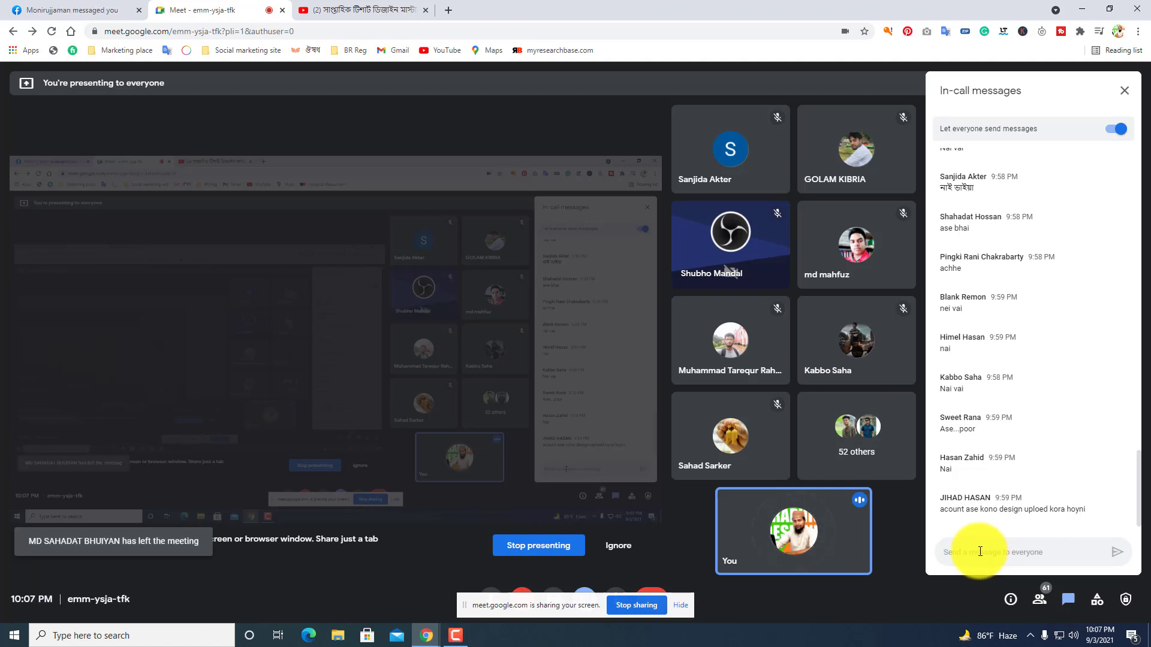
# Open the designer's Behance portfolio page in a new browser tab.
pyautogui.click(383, 8)
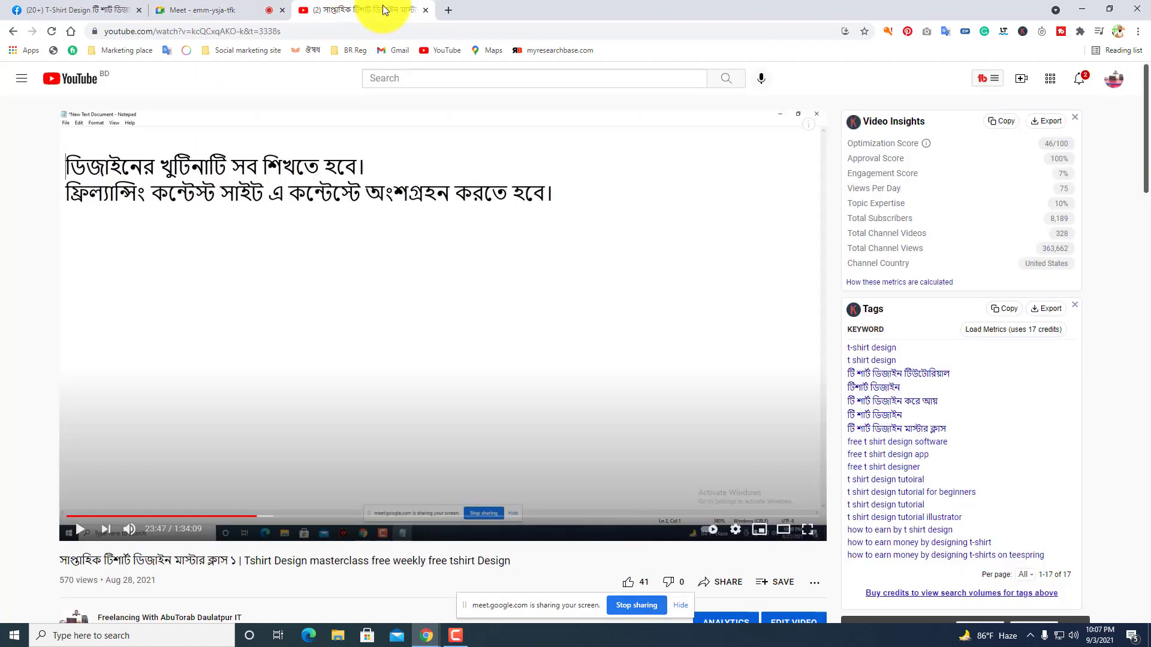
pyautogui.click(449, 11)
pyautogui.click(427, 33)
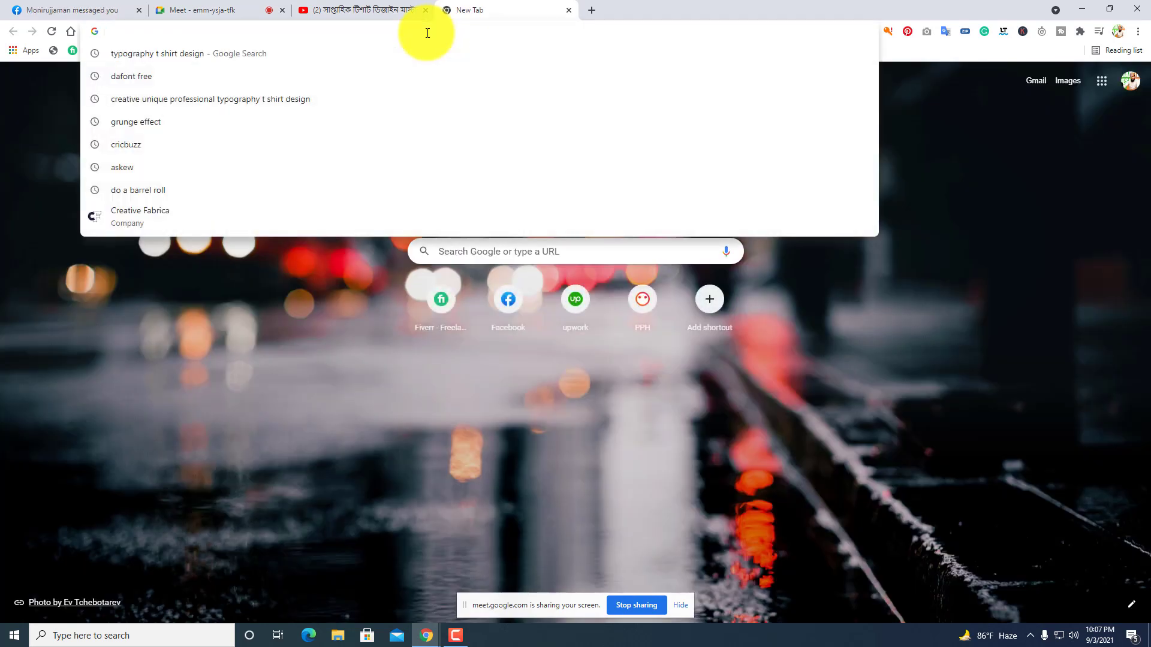
pyautogui.write('a')
pyautogui.press('BackSpace')
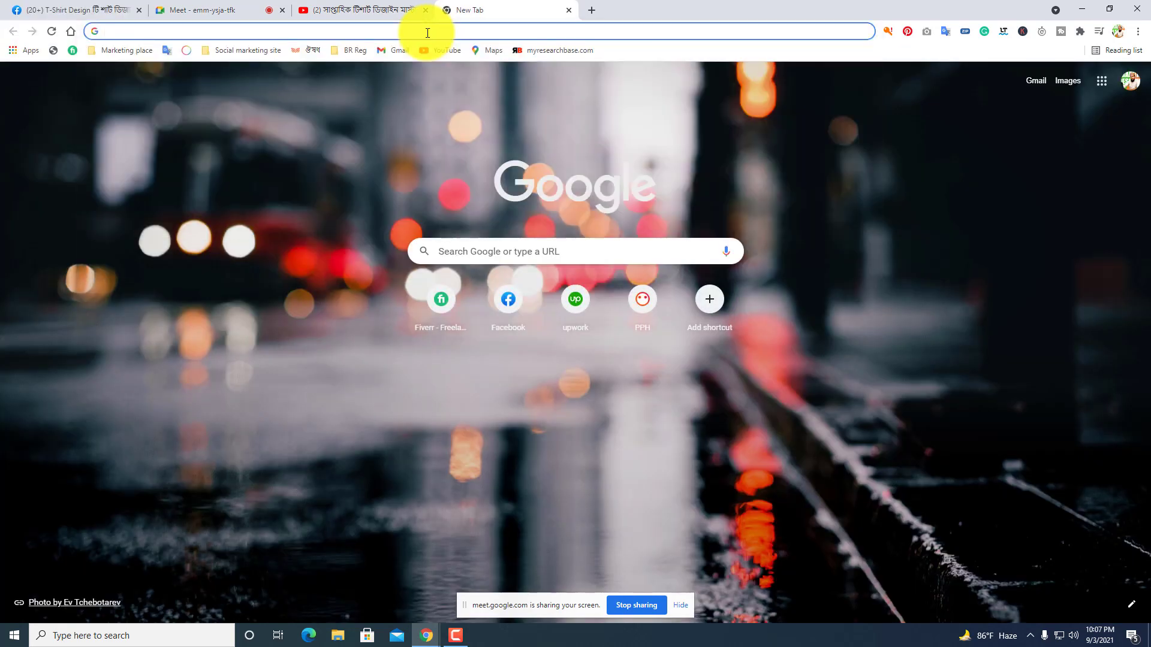
pyautogui.write('abutorab')
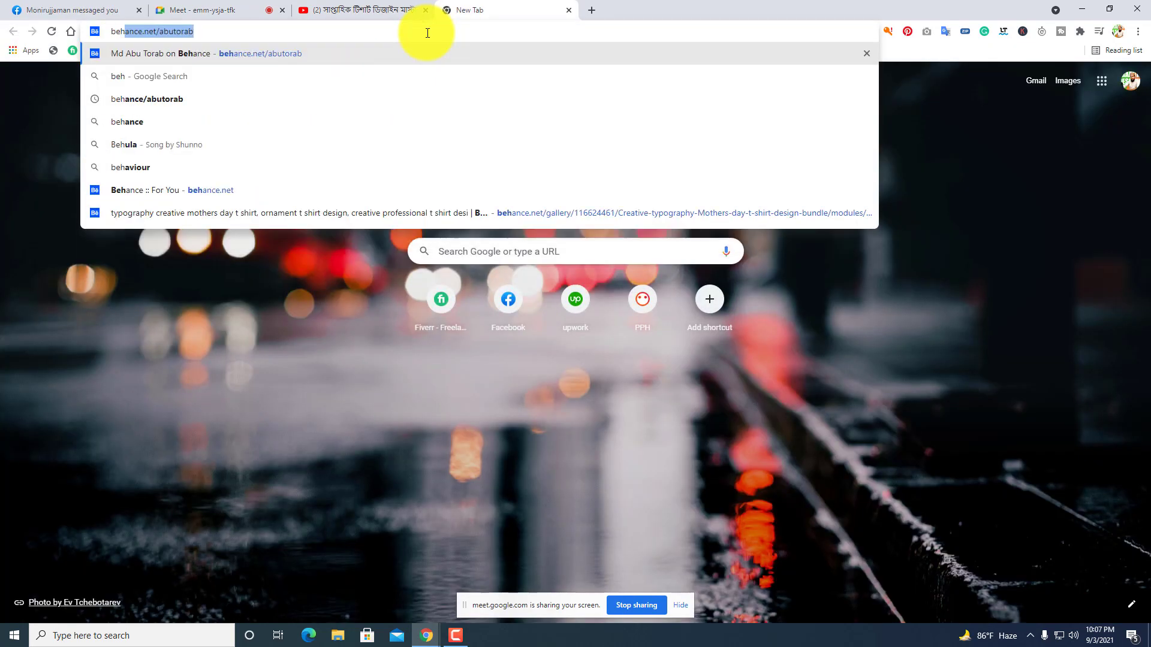
pyautogui.press('Return')
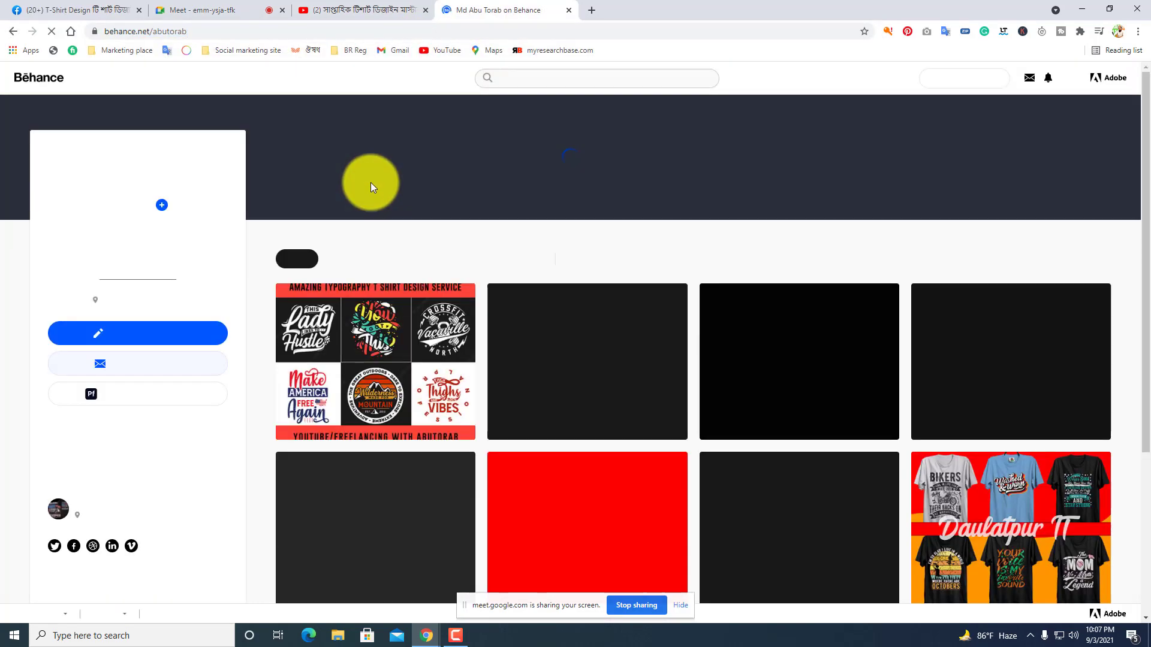
# Copy the first project's link address and return to the Meet call.
pyautogui.rightClick(391, 349)
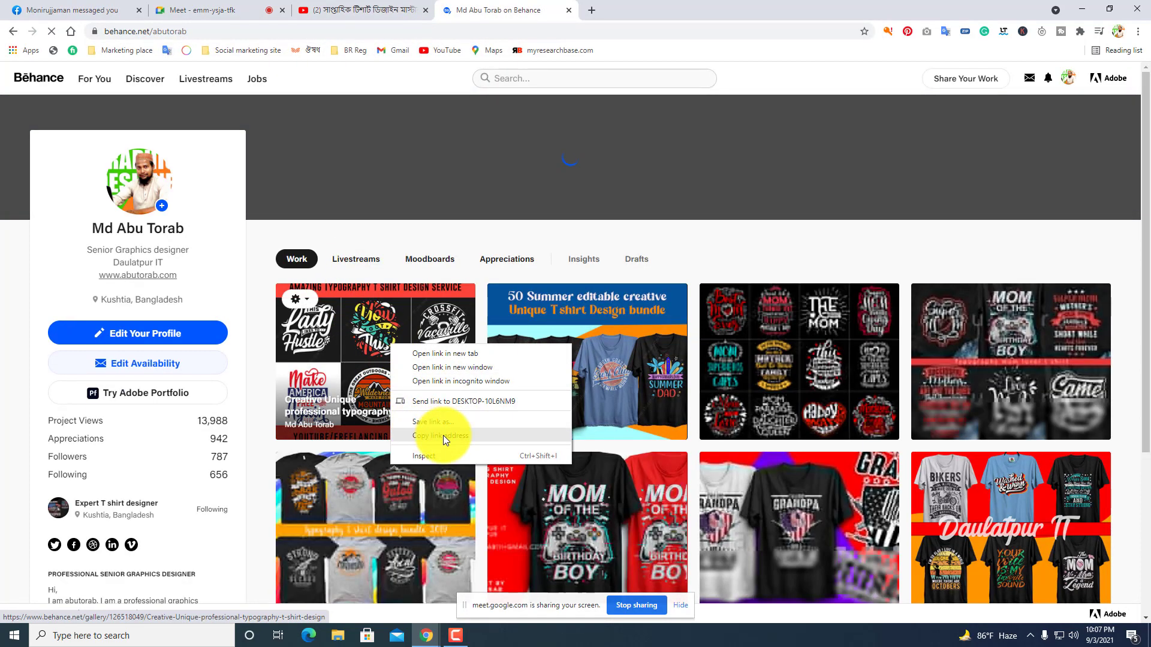
pyautogui.click(444, 435)
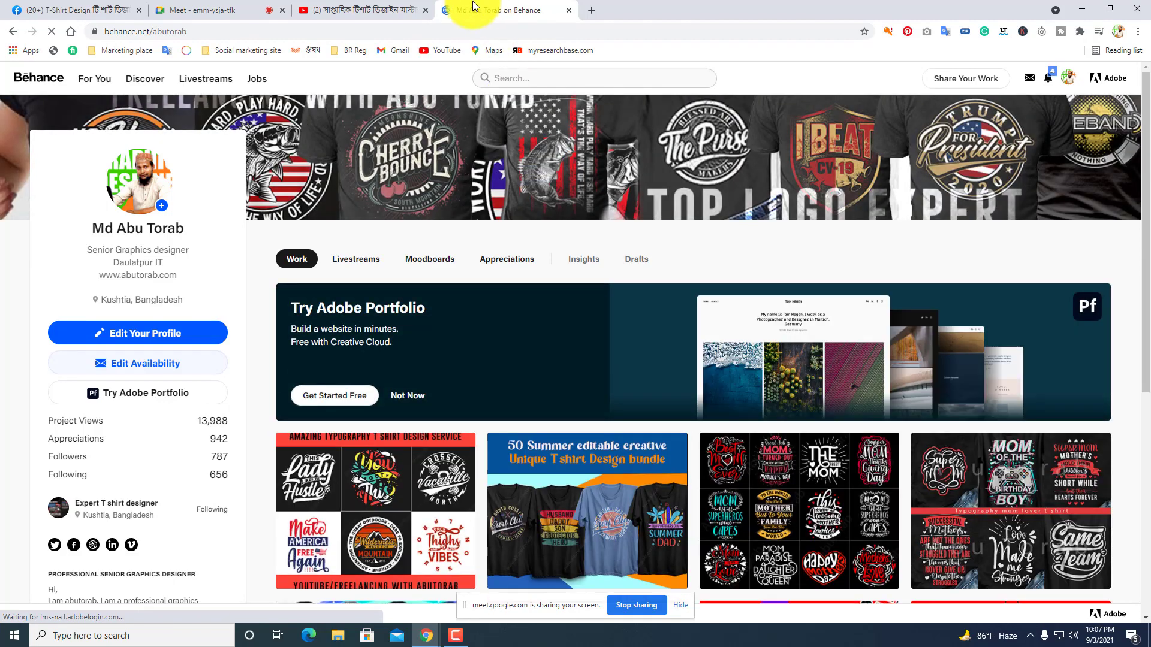
pyautogui.click(396, 9)
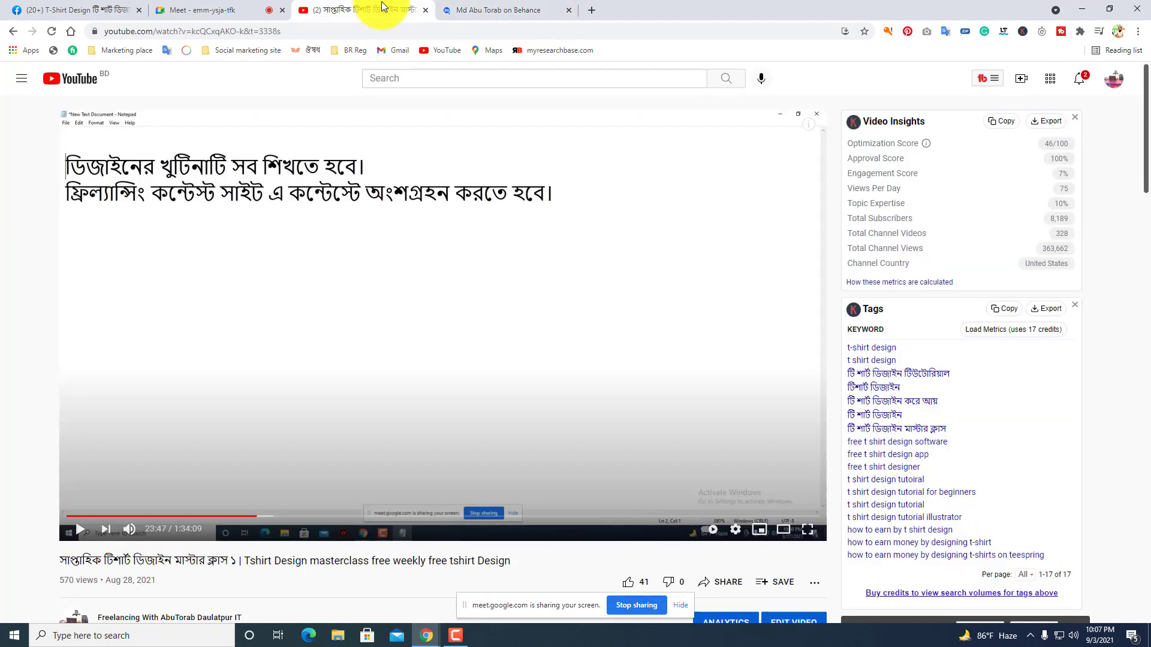
pyautogui.click(193, 10)
# Admit the waiting attendee, post the copied Behance project link in chat, and open it.
pyautogui.click(699, 139)
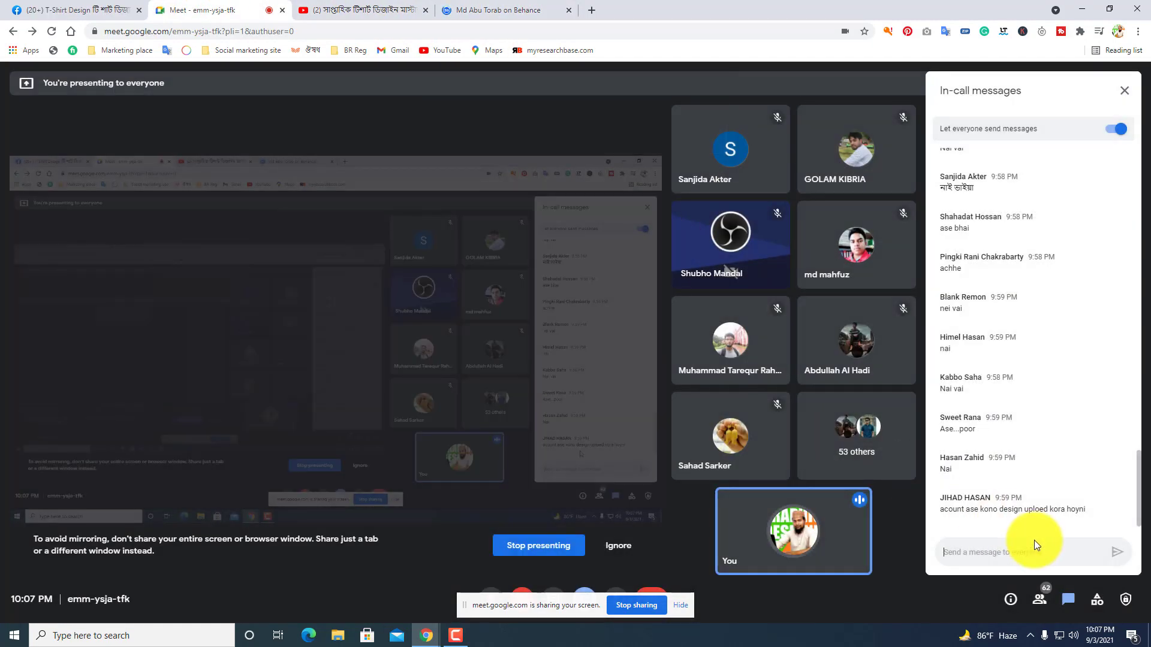
pyautogui.rightClick(1006, 549)
pyautogui.click(1034, 437)
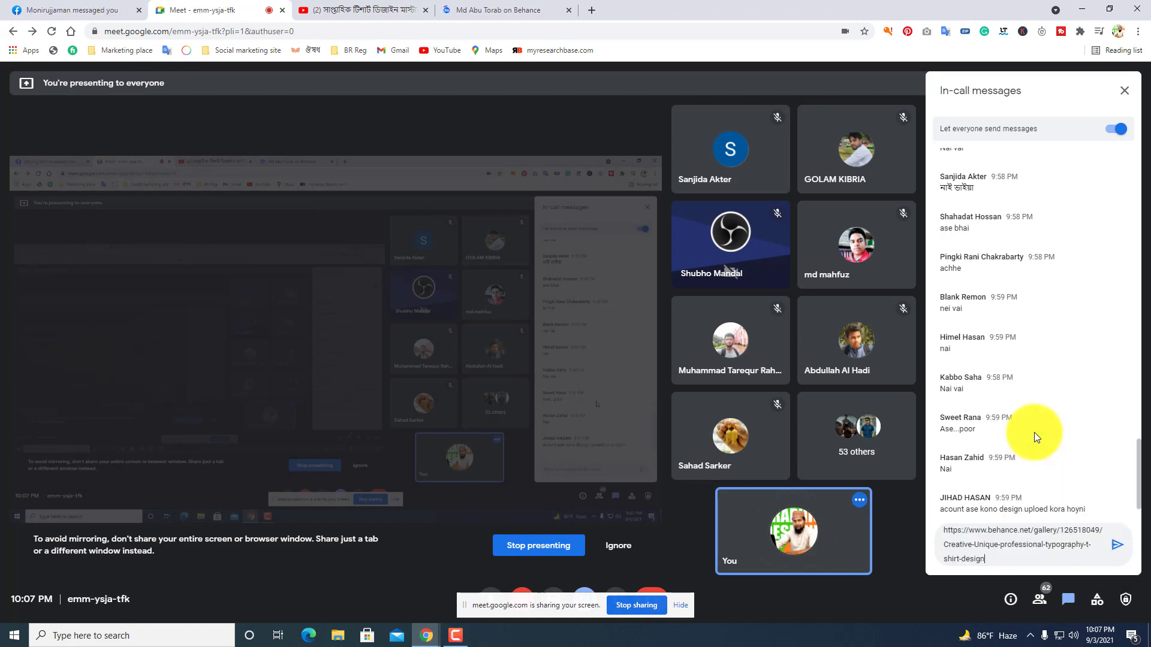
pyautogui.click(1119, 550)
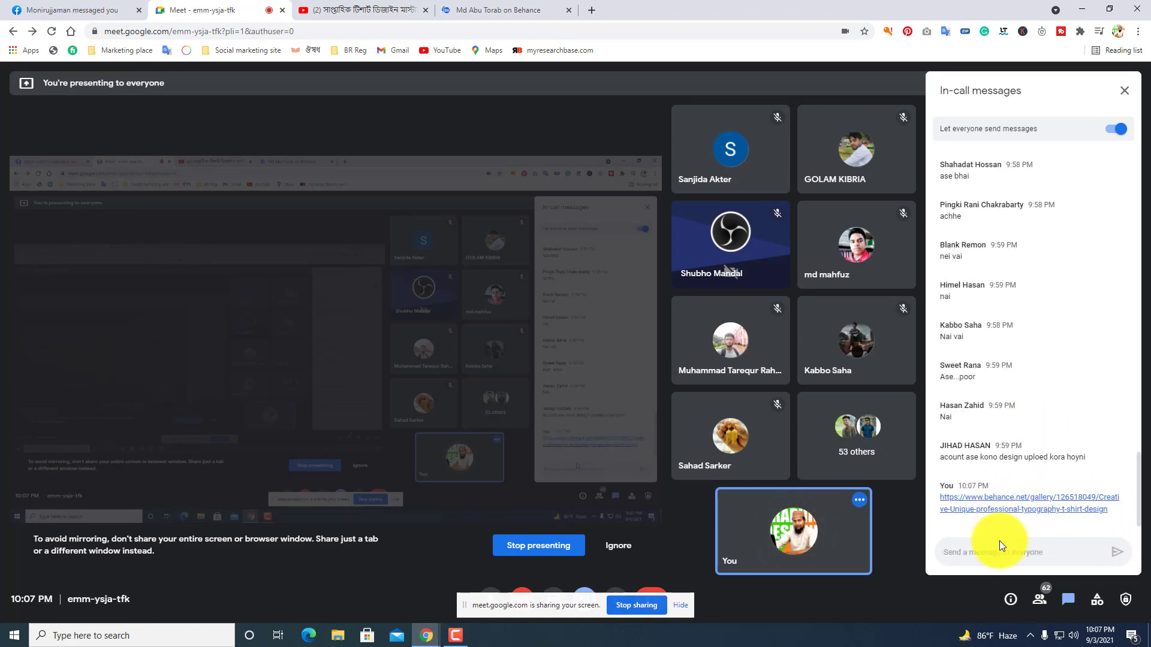
pyautogui.click(1017, 504)
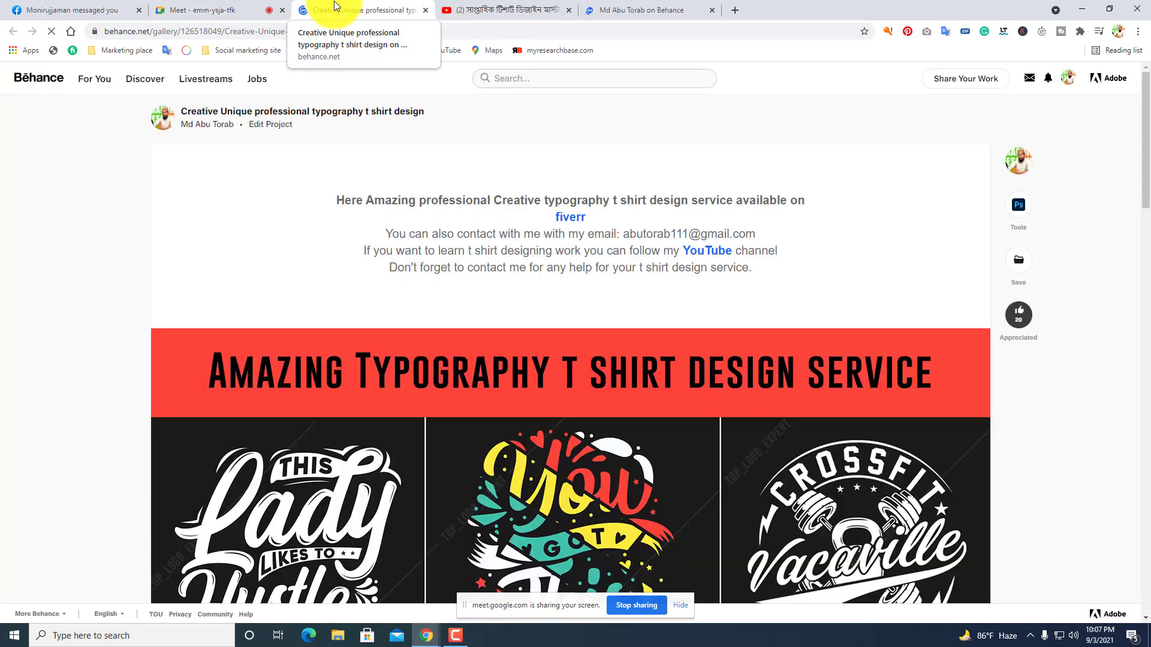
# Load more comments on the typography T-shirt project and scroll through them.
pyautogui.moveTo(1145, 120); pyautogui.dragTo(1148, 451)
pyautogui.scroll(-3, 591, 465)
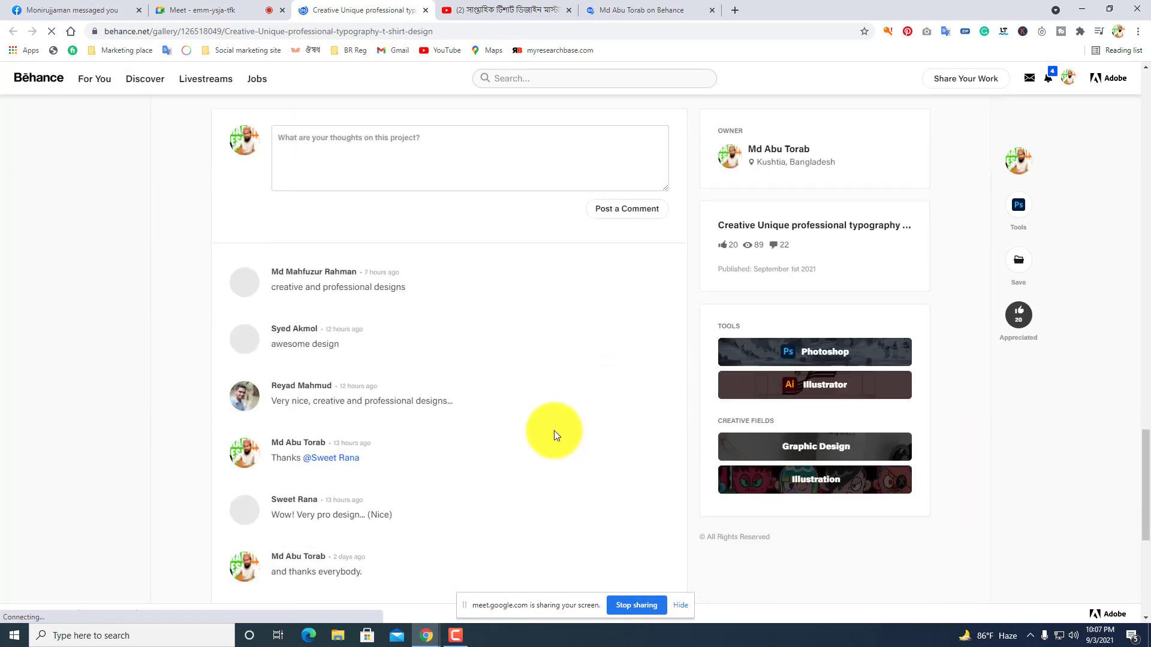
pyautogui.scroll(-3, 554, 431)
pyautogui.scroll(2, 436, 397)
pyautogui.scroll(-5, 341, 318)
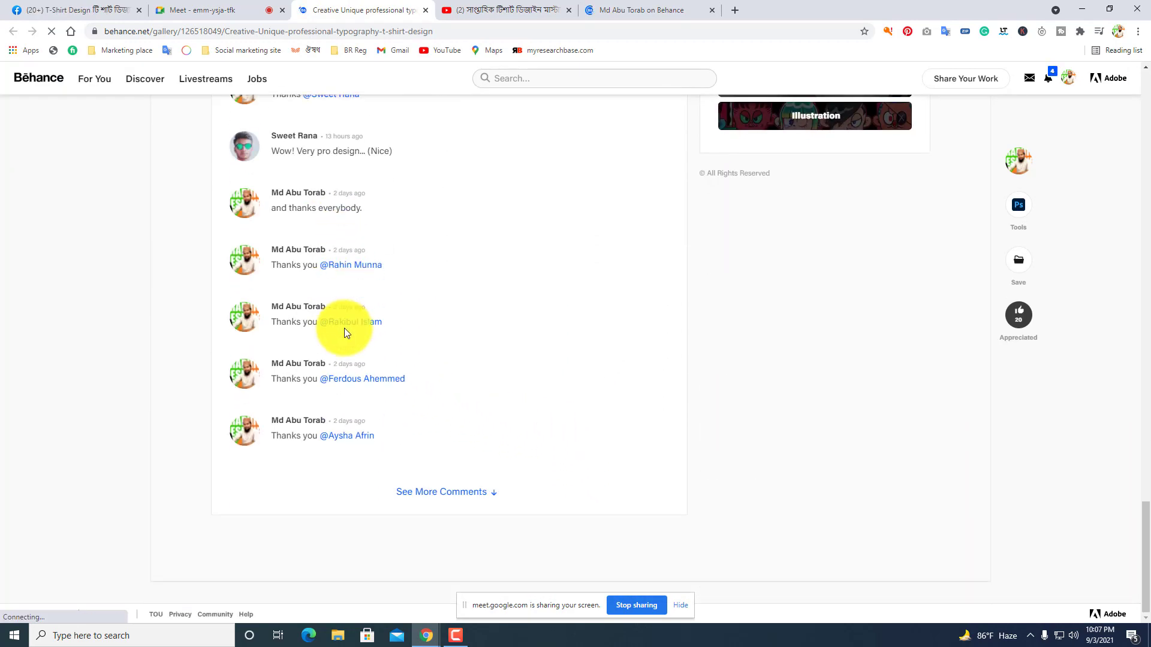
pyautogui.click(432, 493)
pyautogui.scroll(-5, 409, 413)
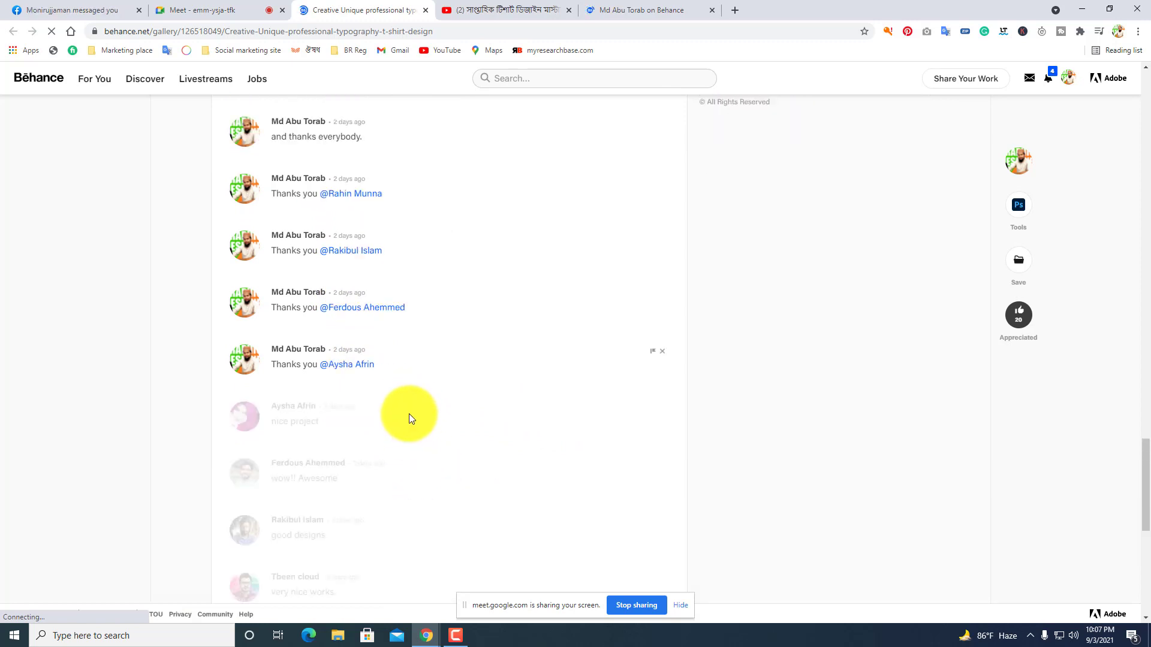
pyautogui.scroll(-4, 409, 414)
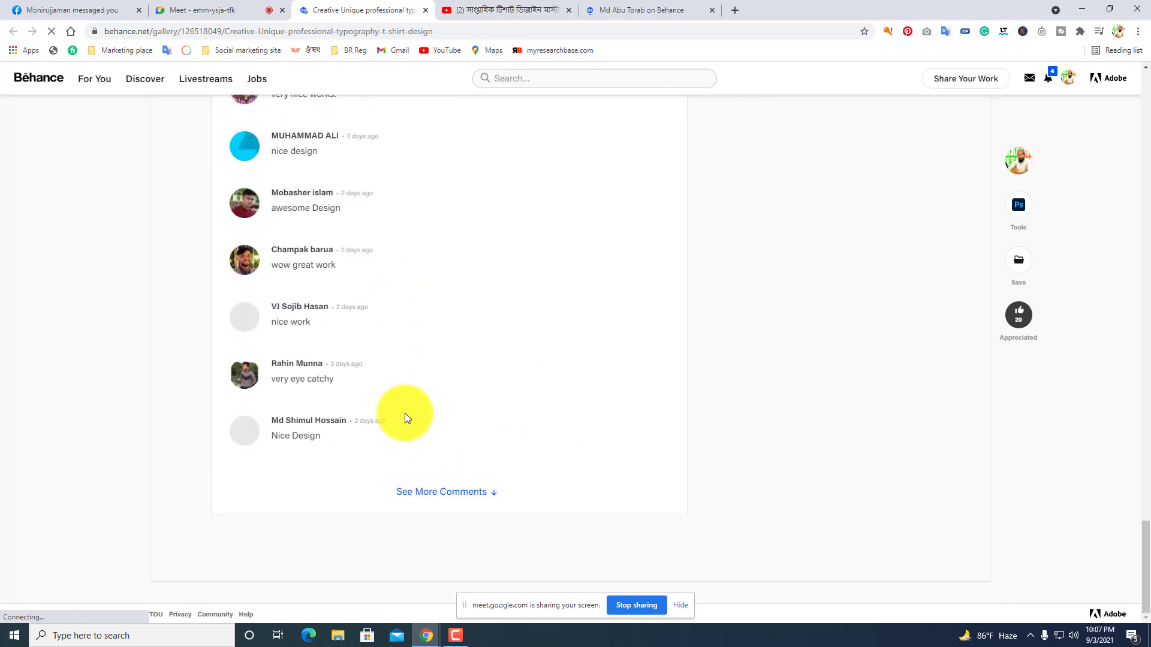
pyautogui.click(458, 496)
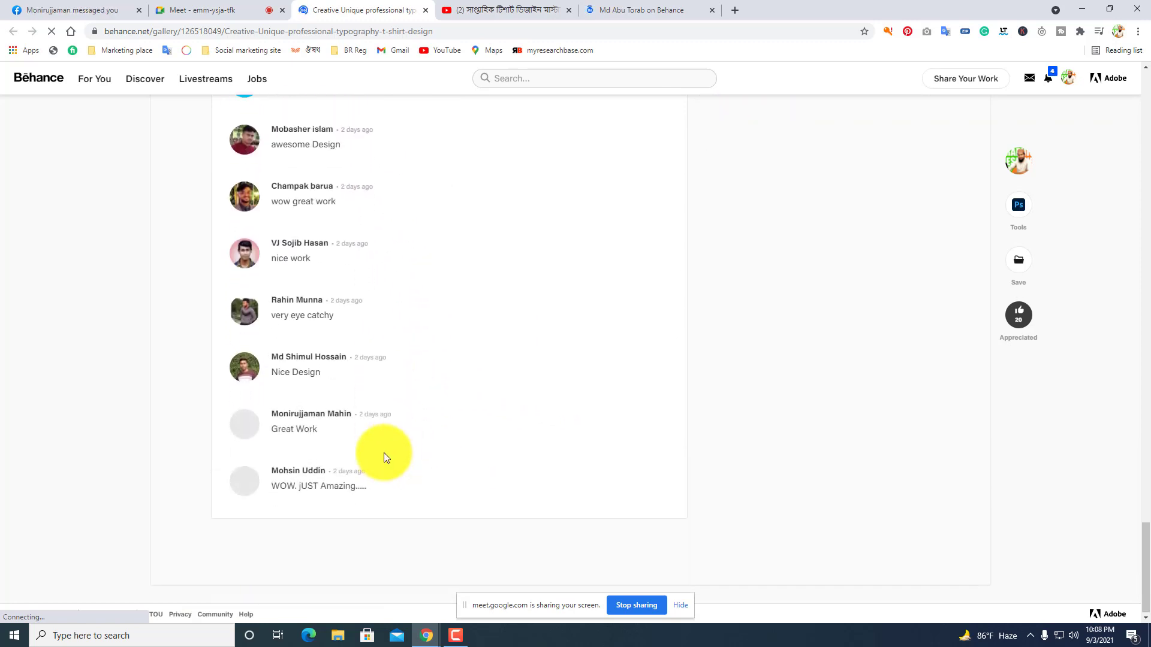
pyautogui.scroll(7, 385, 453)
pyautogui.scroll(10, 386, 451)
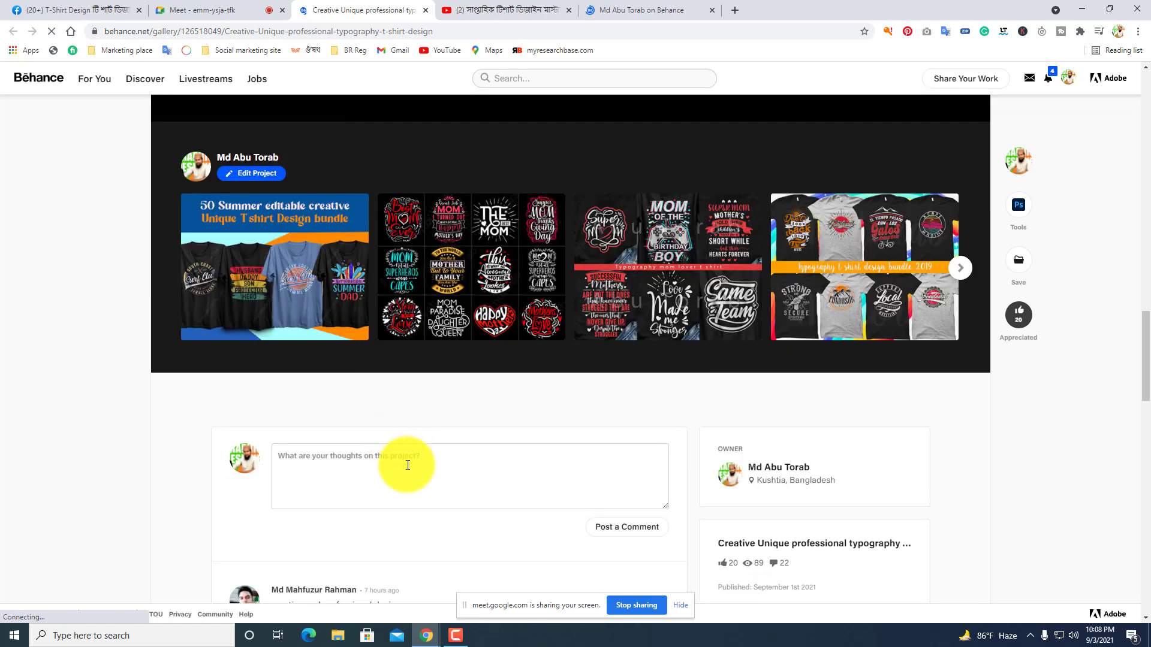
pyautogui.click(406, 485)
pyautogui.scroll(-7, 440, 435)
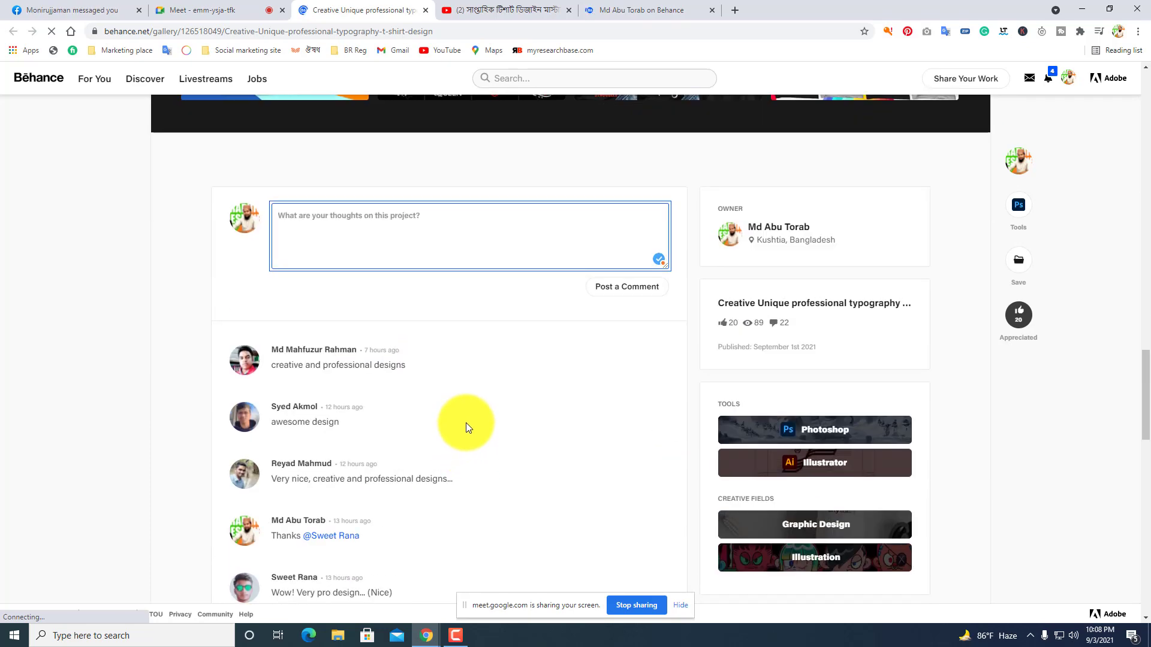
pyautogui.scroll(3, 322, 304)
pyautogui.scroll(3, 327, 501)
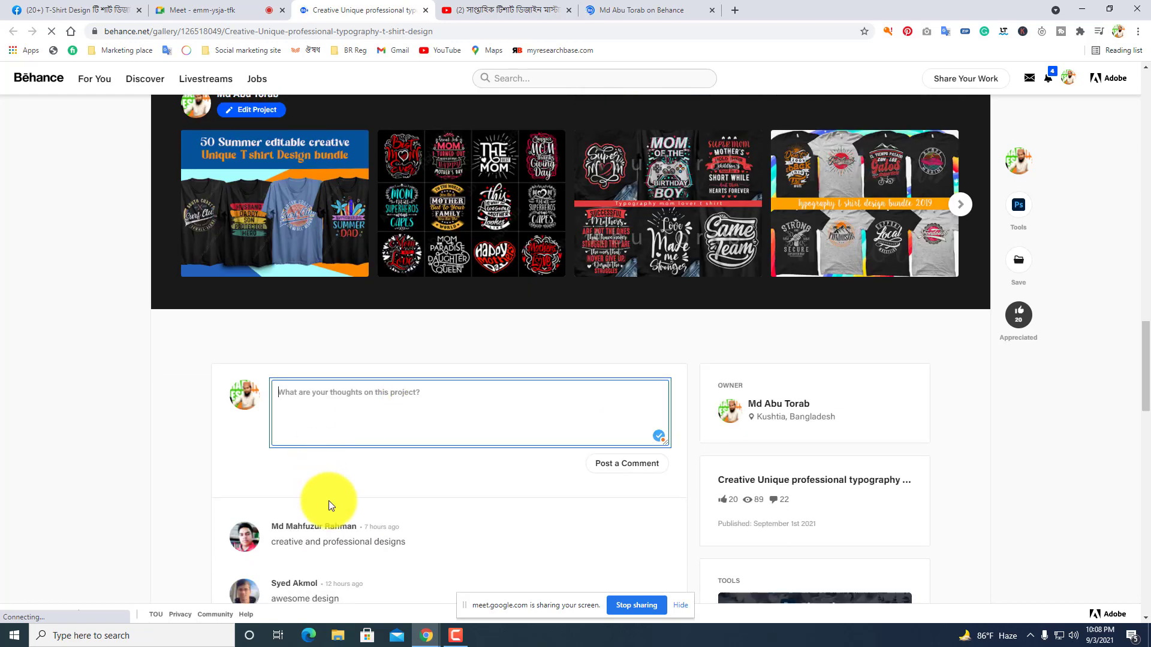
pyautogui.scroll(-2, 286, 475)
pyautogui.scroll(-14, 286, 475)
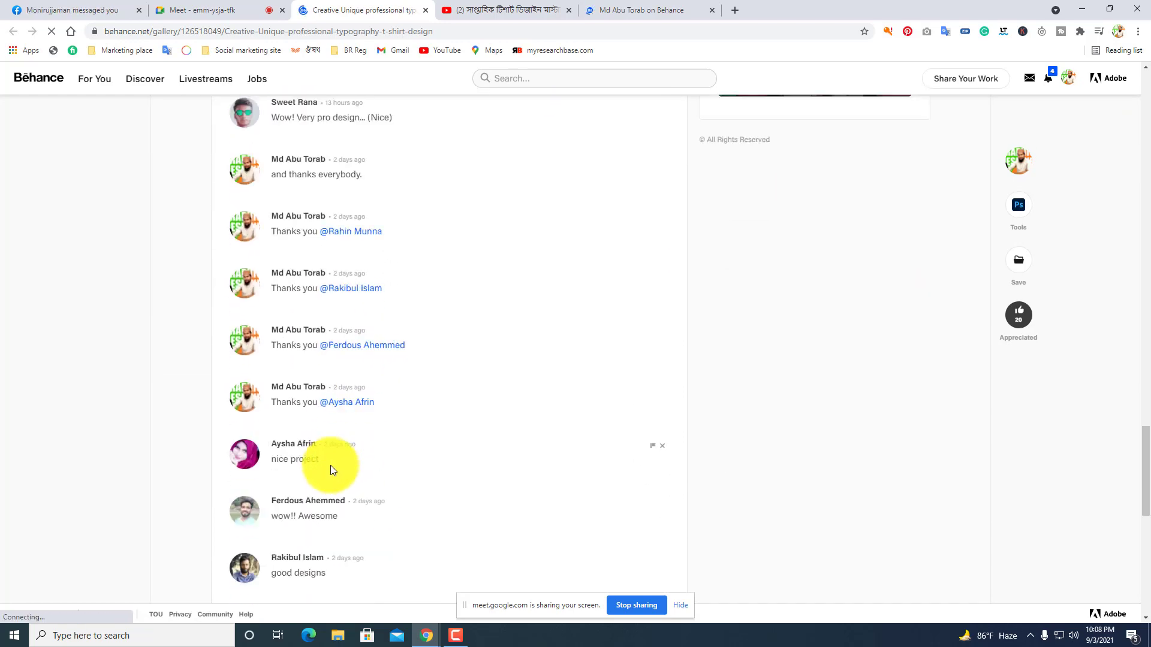
pyautogui.scroll(-1, 330, 465)
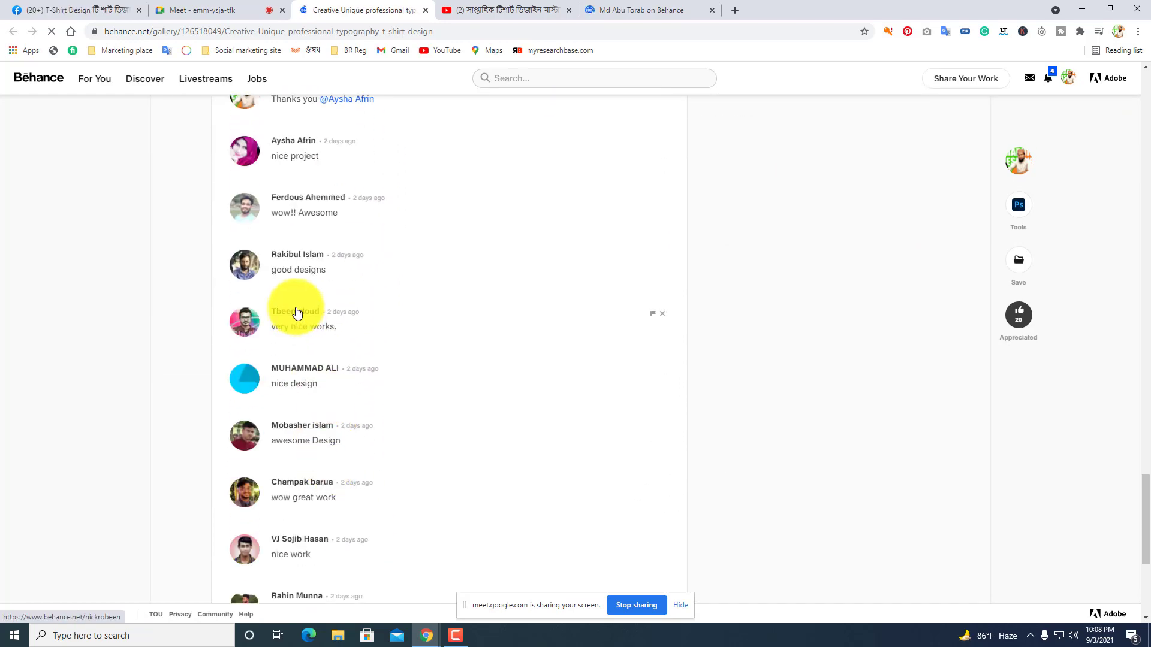
# Follow two commenters from their profile hover cards.
pyautogui.moveTo(296, 313)
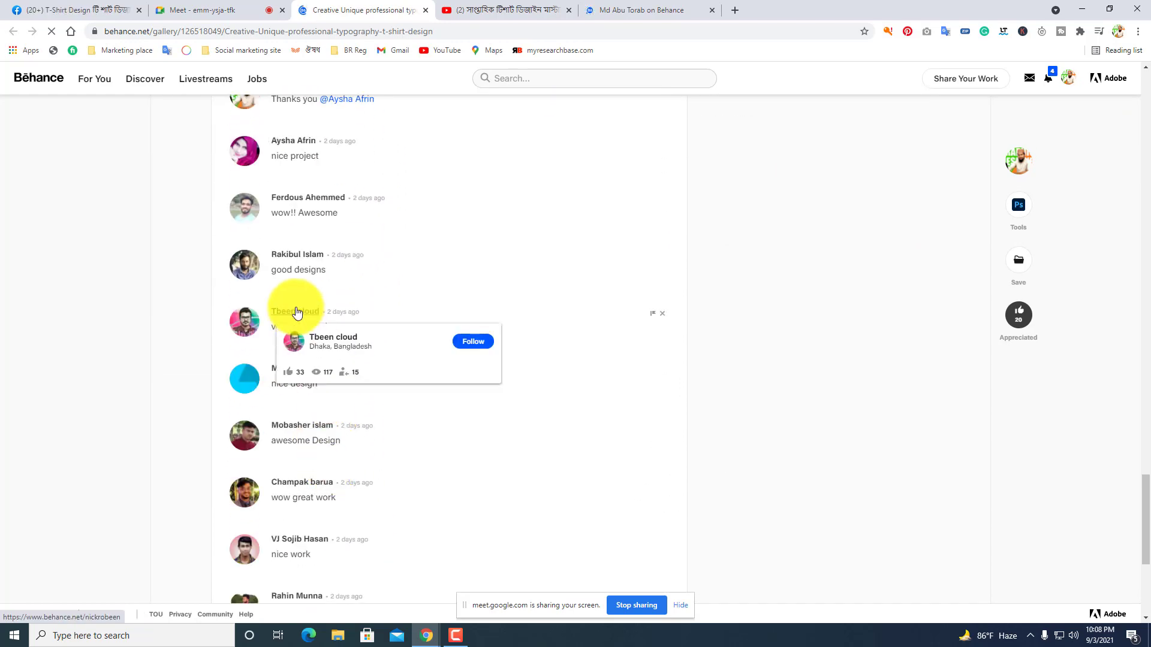
pyautogui.click(471, 340)
pyautogui.moveTo(295, 258)
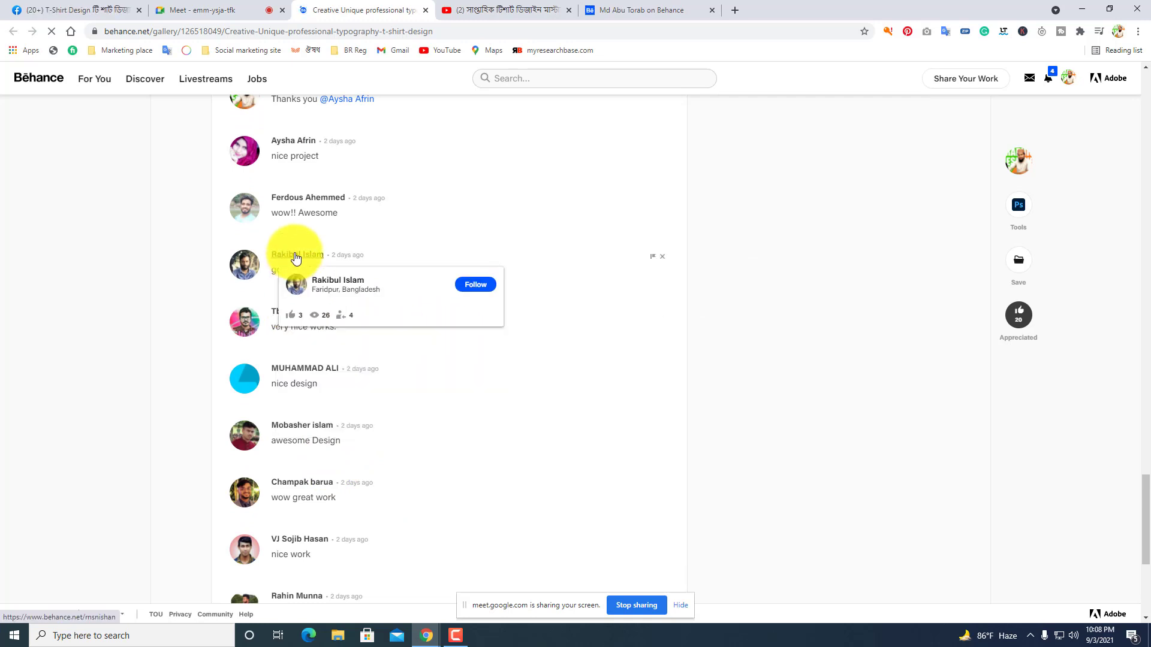
pyautogui.click(477, 285)
pyautogui.scroll(-3, 444, 383)
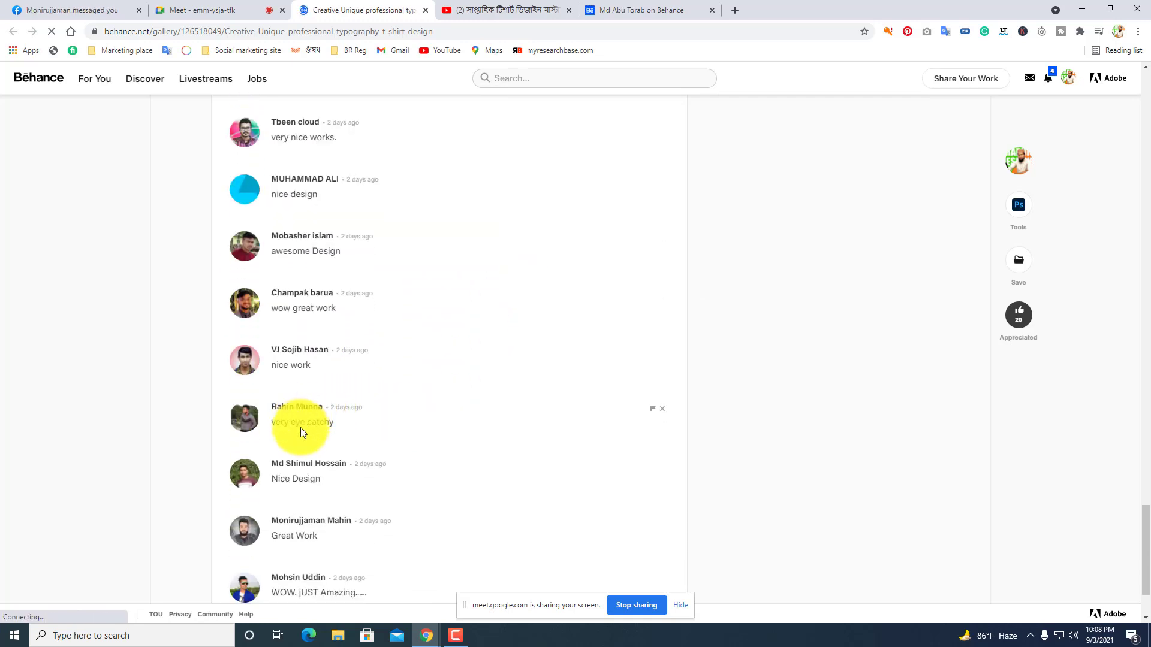
pyautogui.scroll(-2, 301, 432)
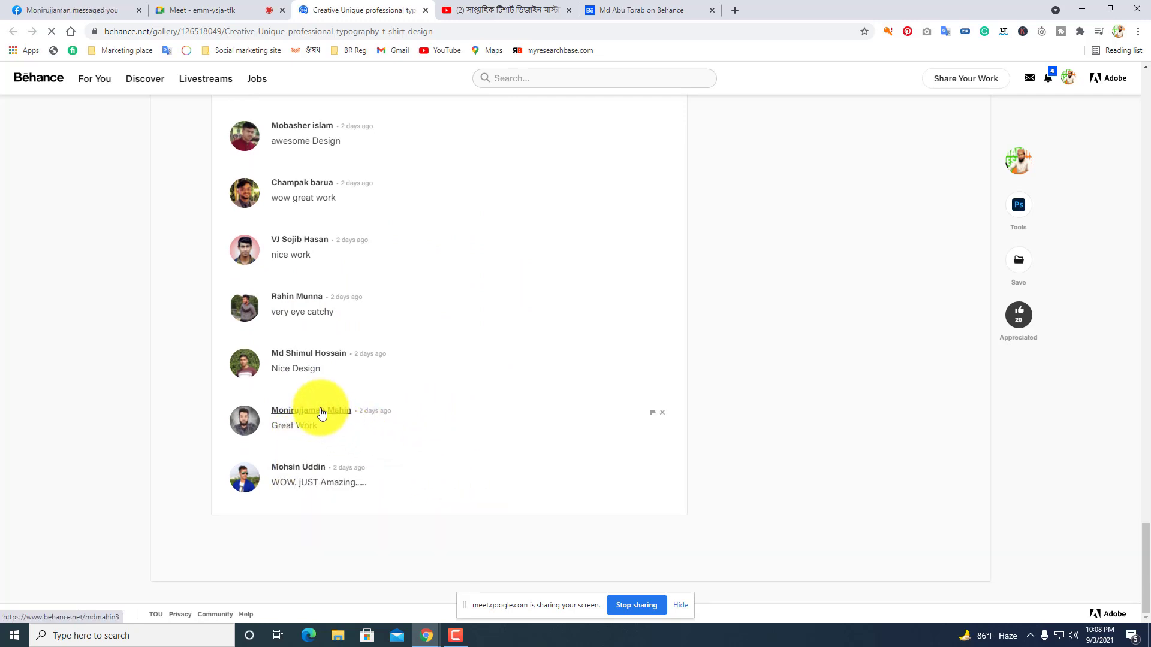
pyautogui.scroll(5, 411, 381)
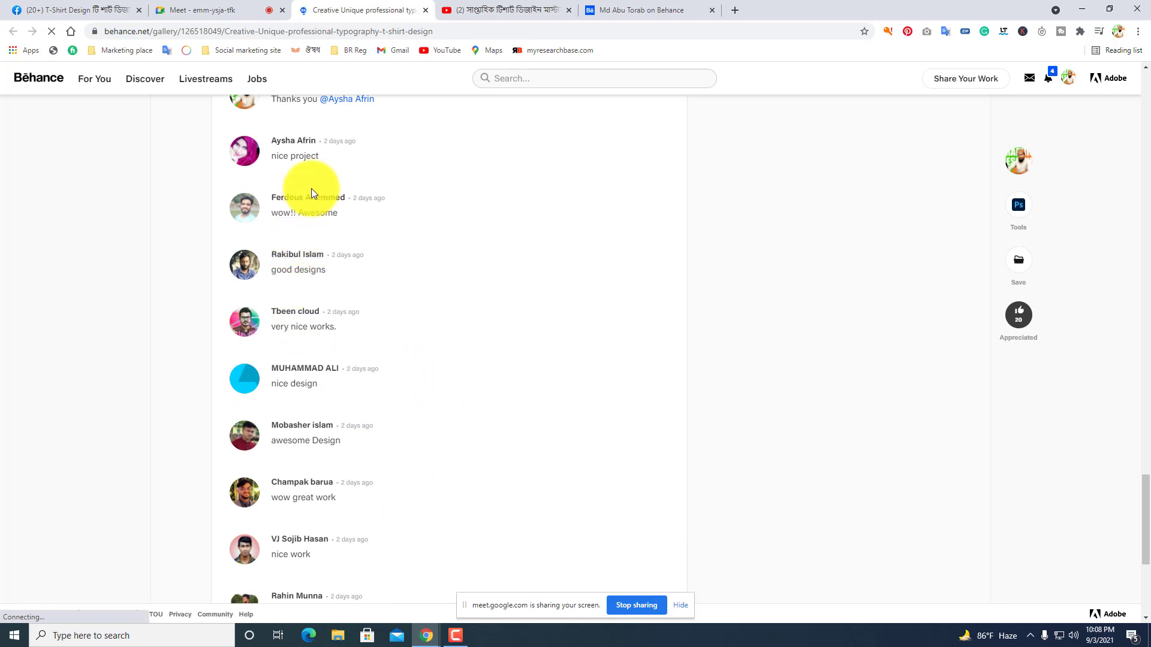
pyautogui.scroll(4, 354, 324)
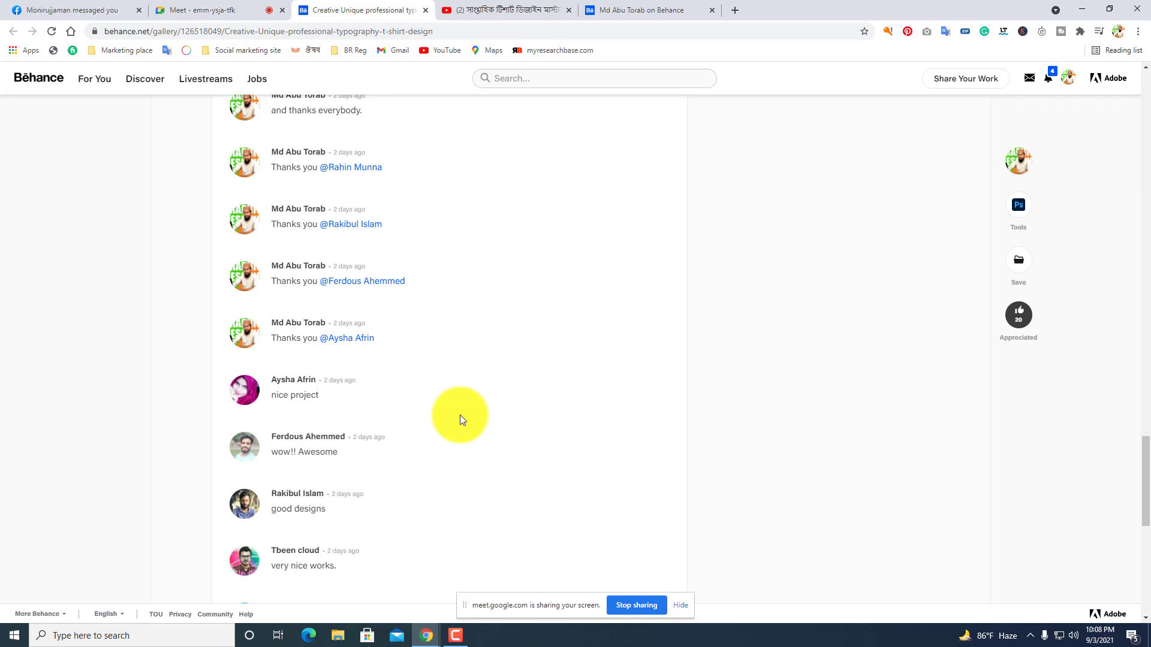
# Check the recent Behance notifications and close the list.
pyautogui.click(1048, 78)
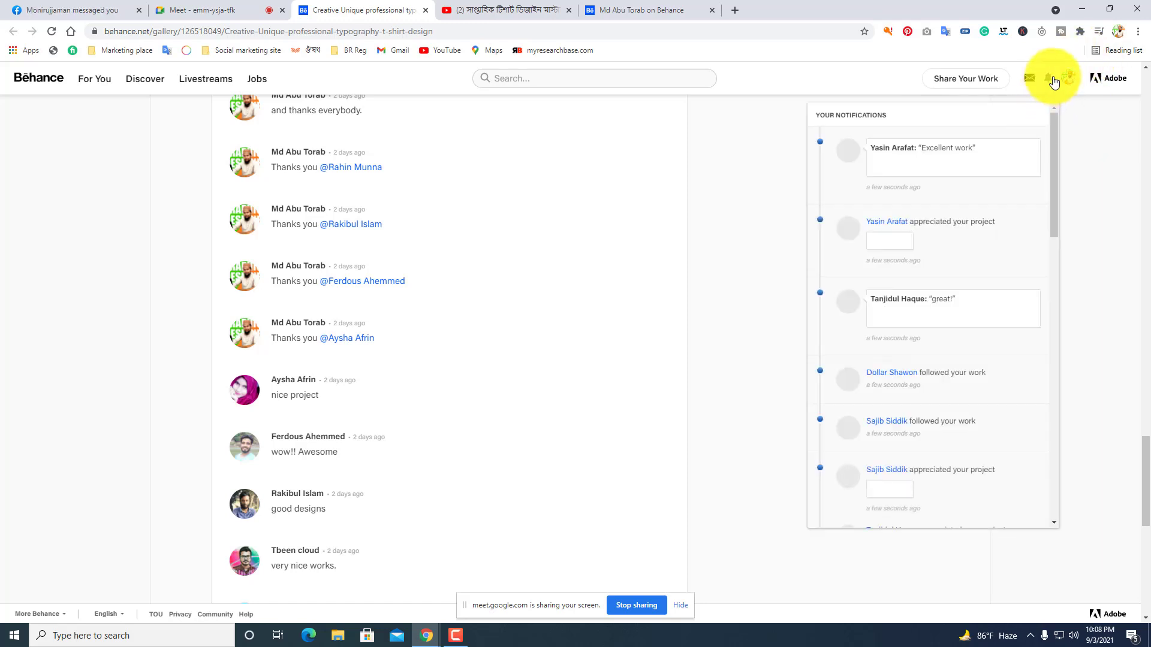
pyautogui.click(1050, 78)
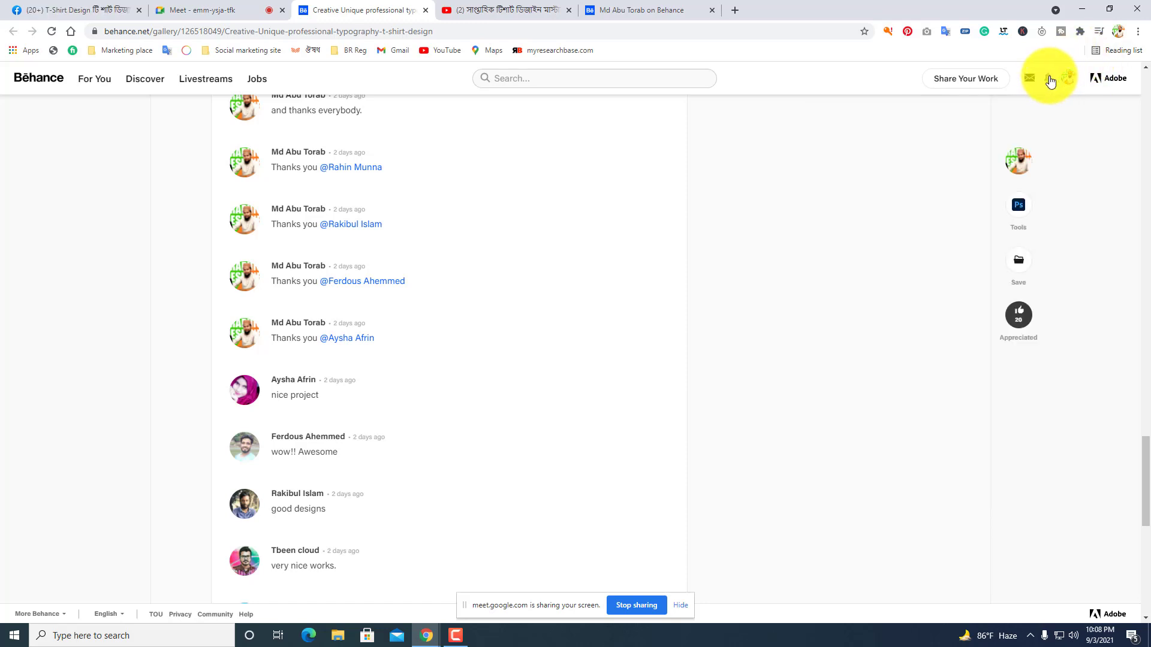
pyautogui.scroll(8, 634, 288)
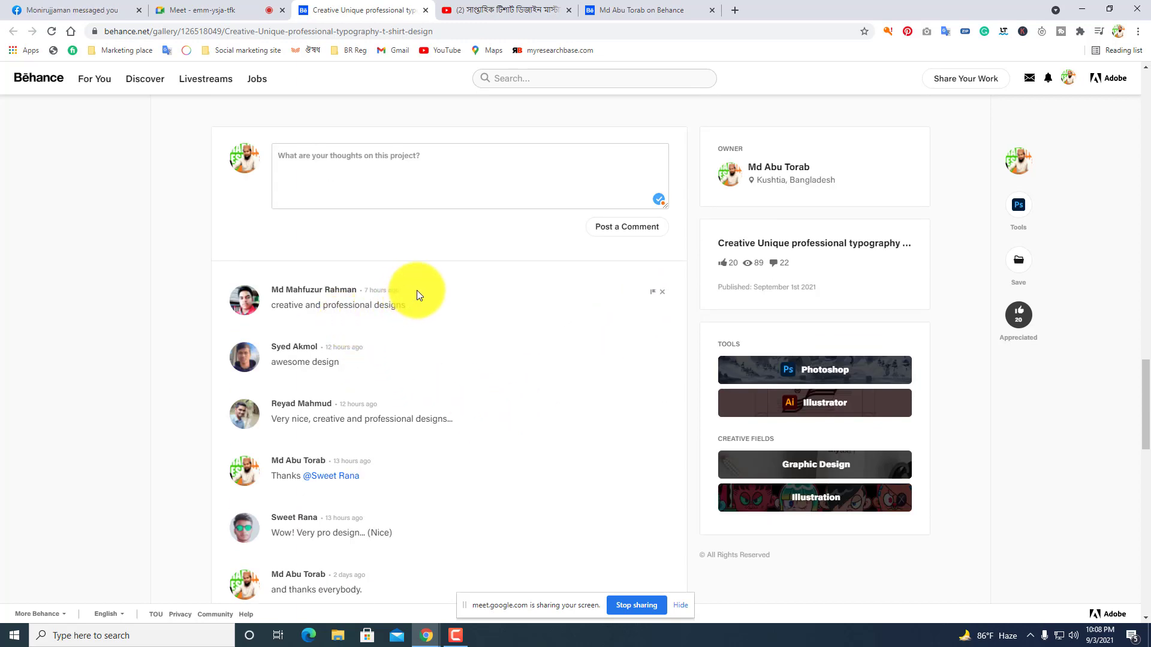
# Follow two more commenters from their hover cards, then switch to the designer's profile.
pyautogui.moveTo(312, 287)
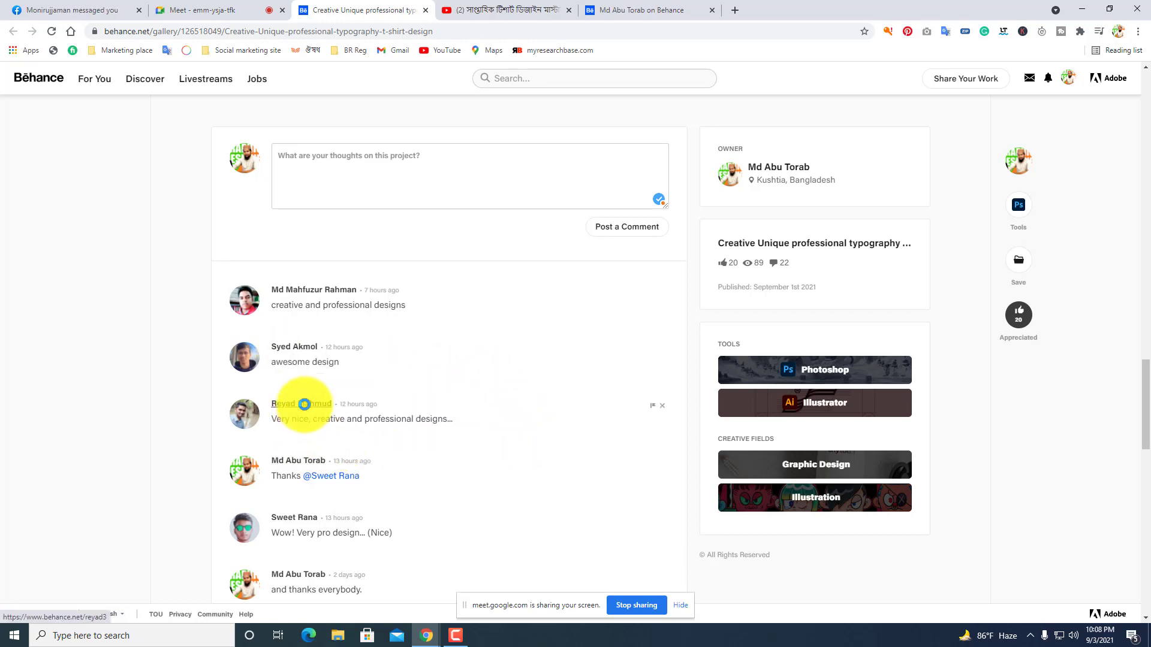
pyautogui.moveTo(302, 403)
pyautogui.click(483, 436)
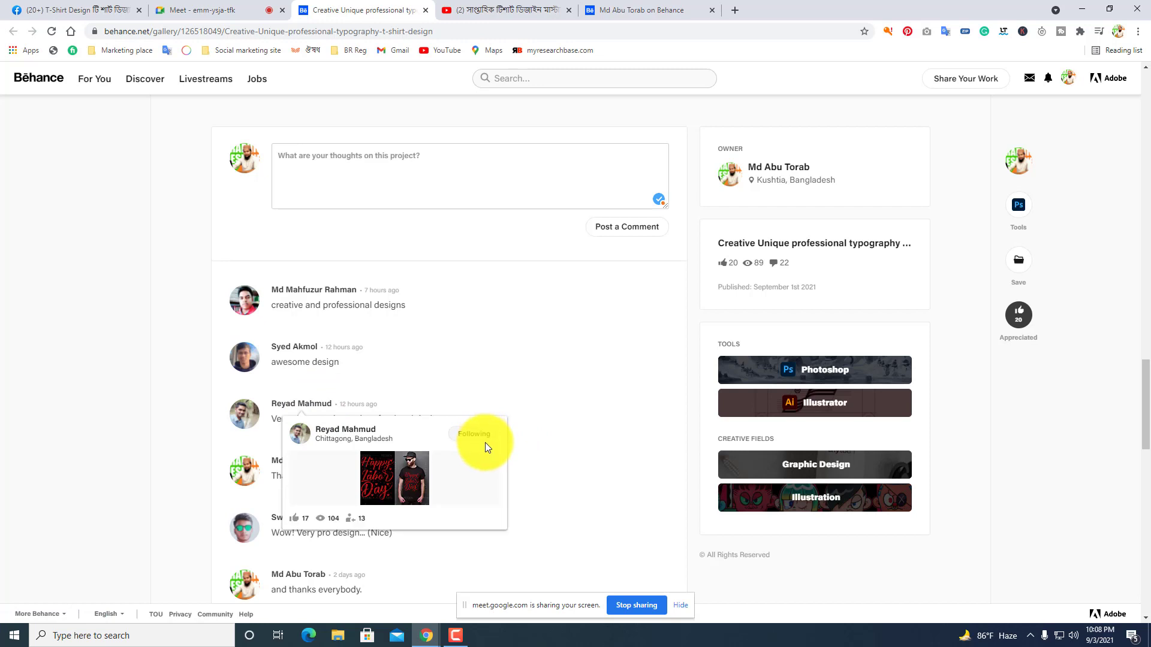
pyautogui.scroll(-4, 483, 446)
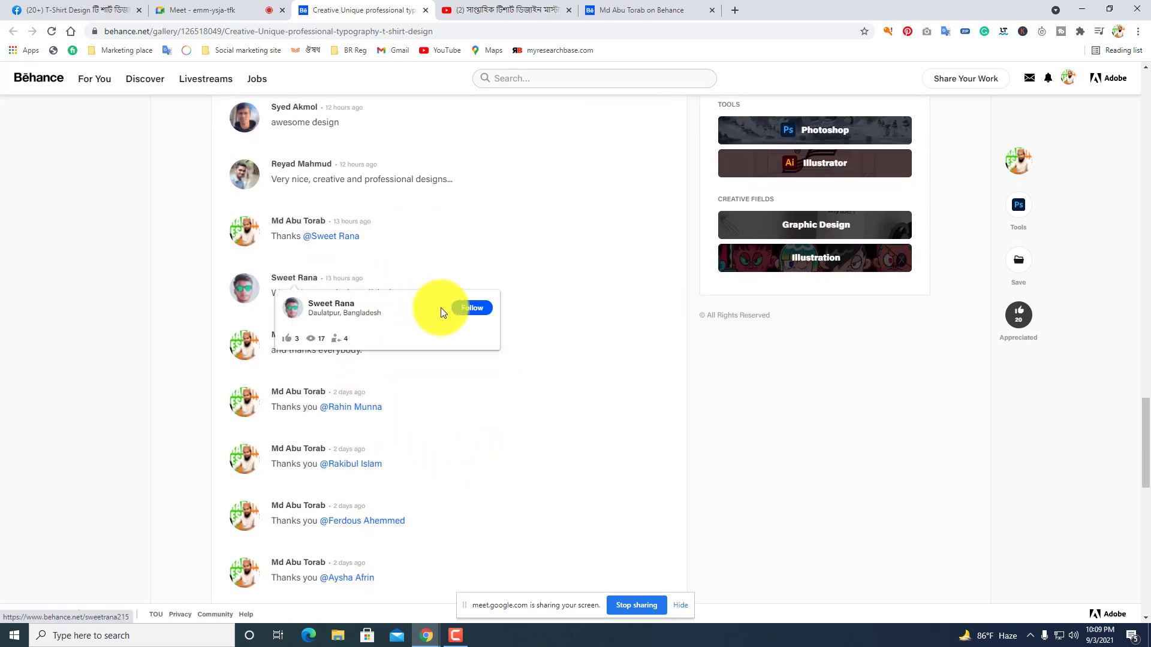
pyautogui.click(470, 308)
pyautogui.scroll(10, 672, 432)
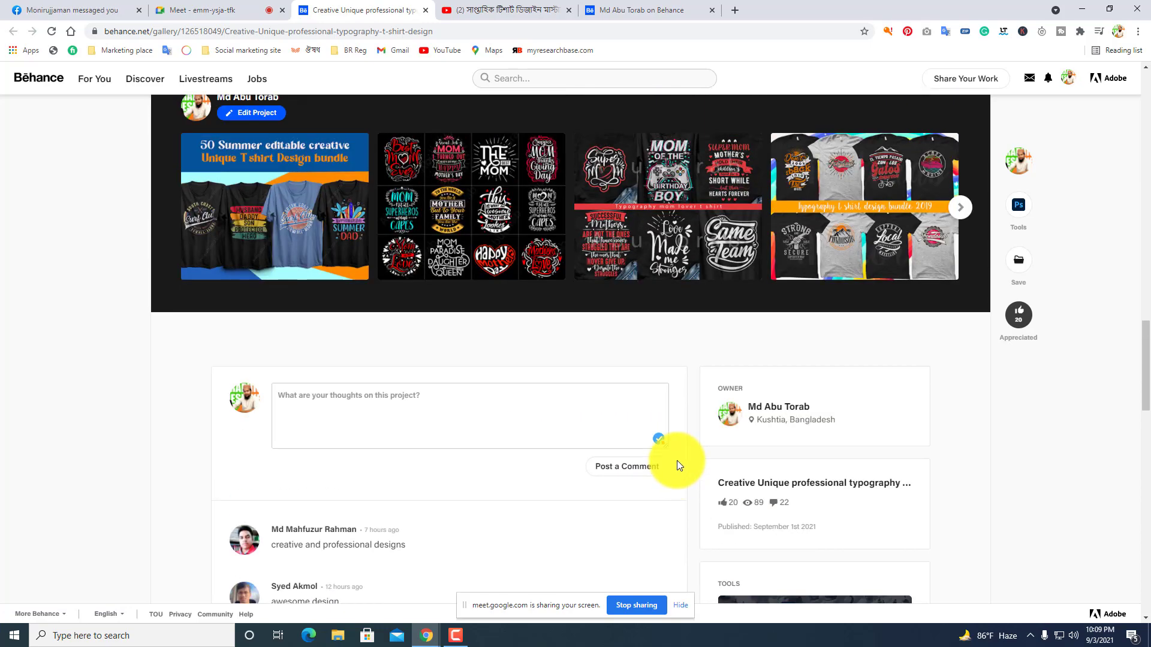
pyautogui.click(659, 10)
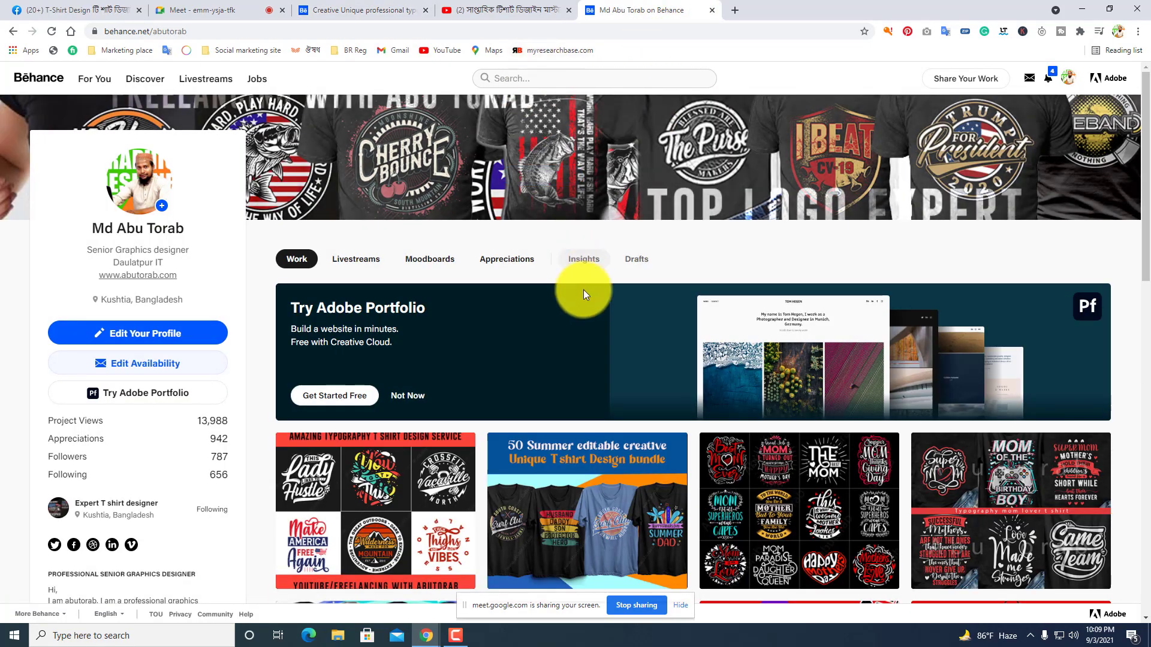
pyautogui.click(365, 9)
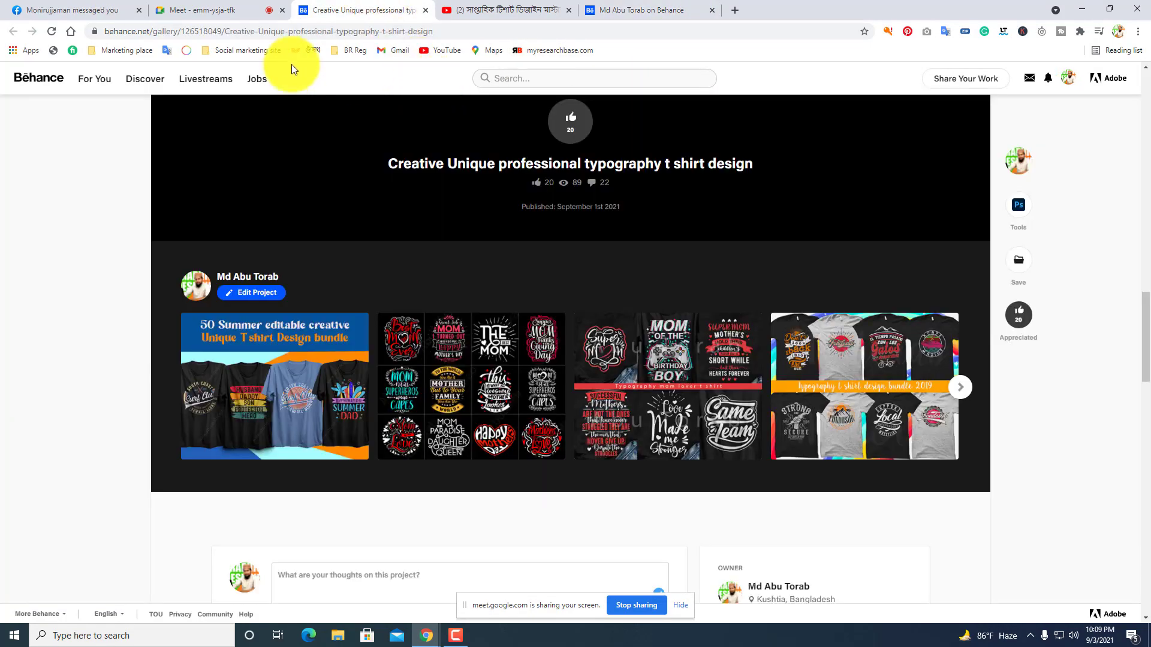
pyautogui.click(600, 10)
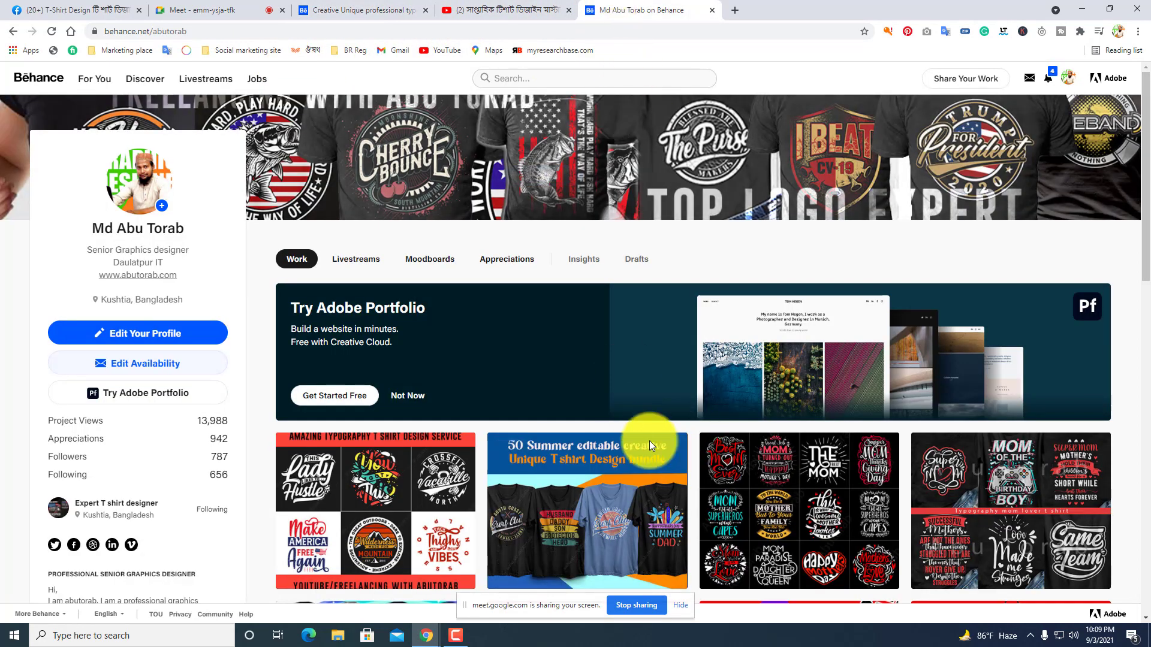
pyautogui.scroll(-1, 567, 438)
pyautogui.scroll(1, 528, 450)
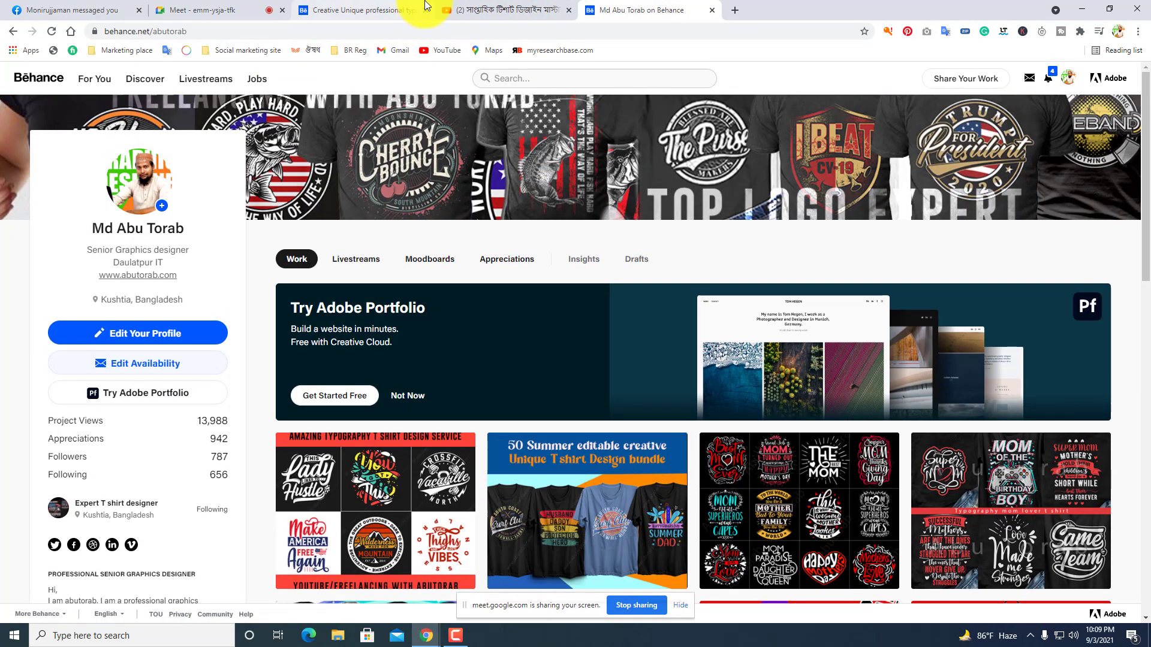
pyautogui.click(211, 10)
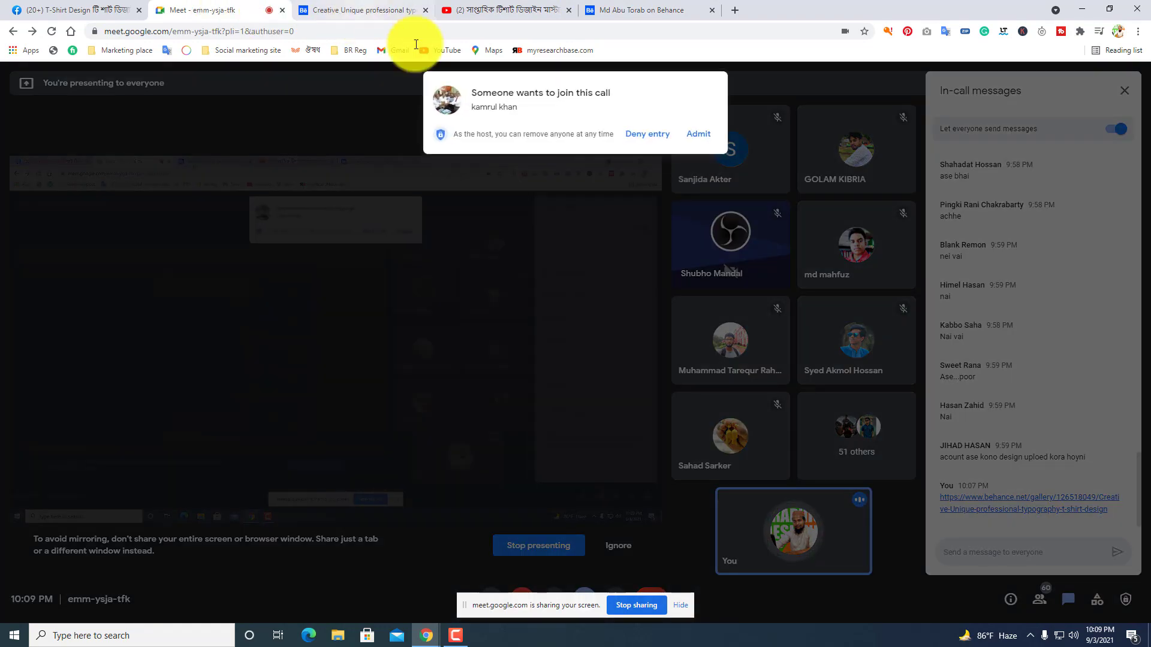
pyautogui.click(700, 133)
pyautogui.click(390, 8)
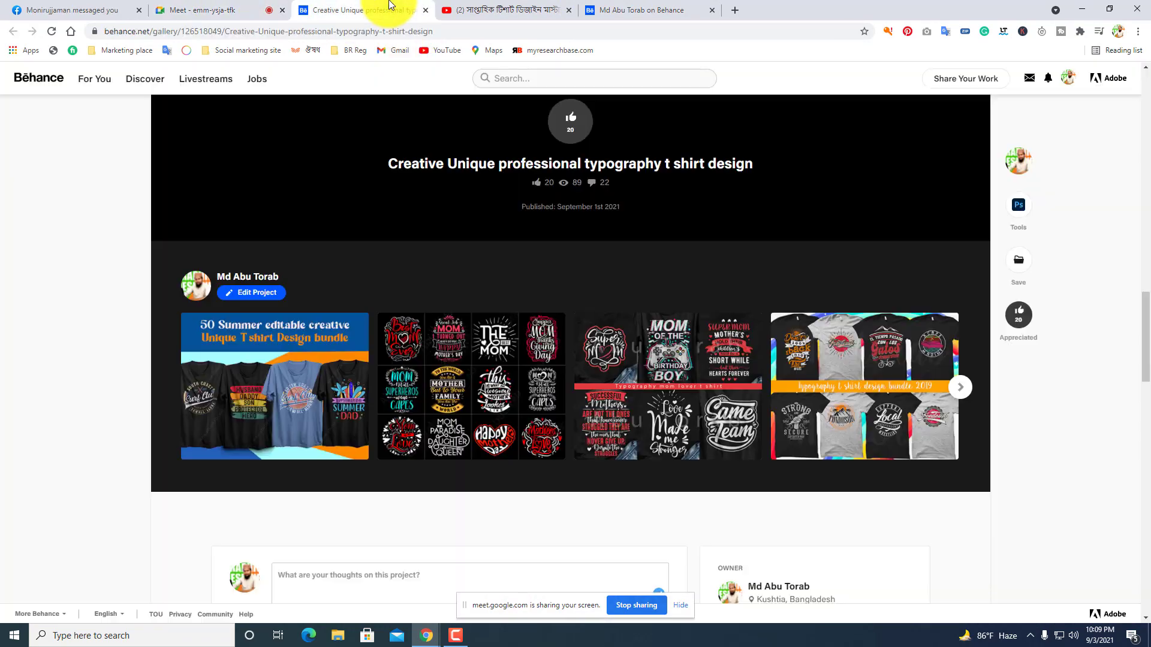
pyautogui.scroll(15, 575, 387)
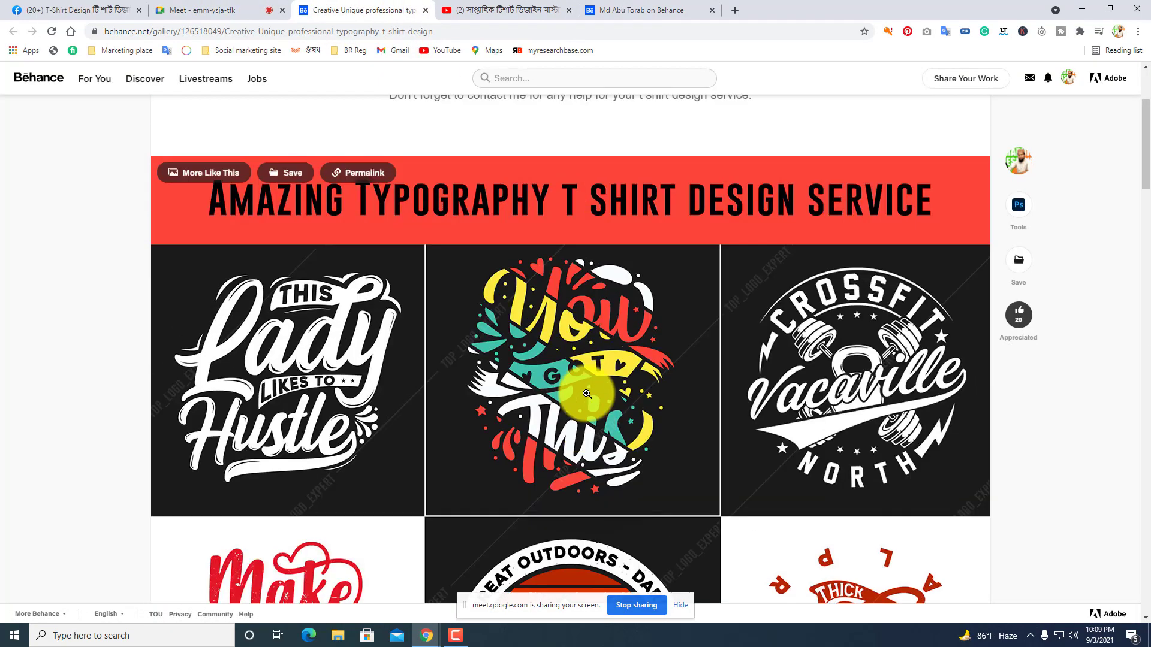
pyautogui.scroll(3, 587, 394)
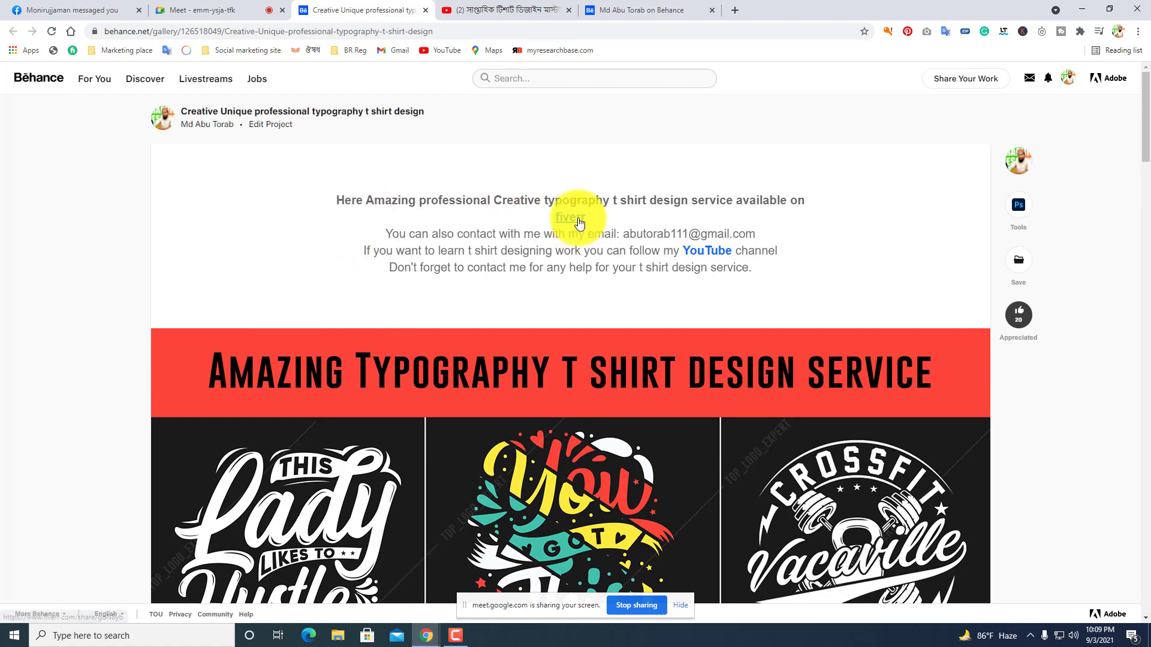
pyautogui.scroll(-1, 589, 335)
pyautogui.scroll(-7, 640, 393)
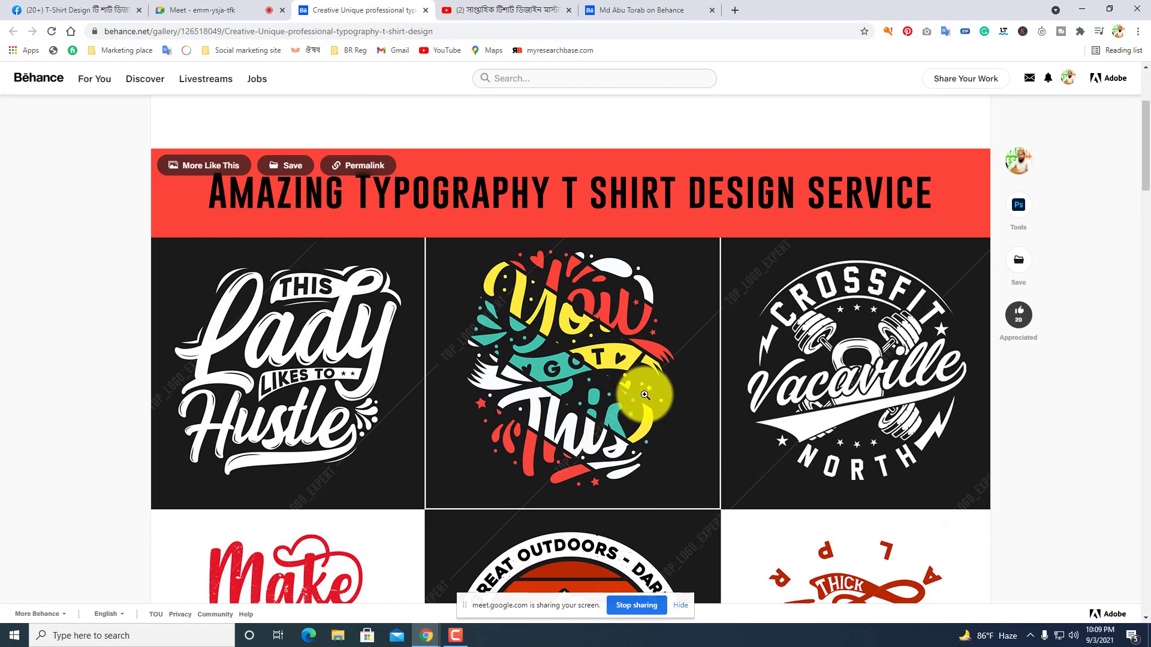
pyautogui.scroll(6, 575, 378)
pyautogui.scroll(2, 587, 381)
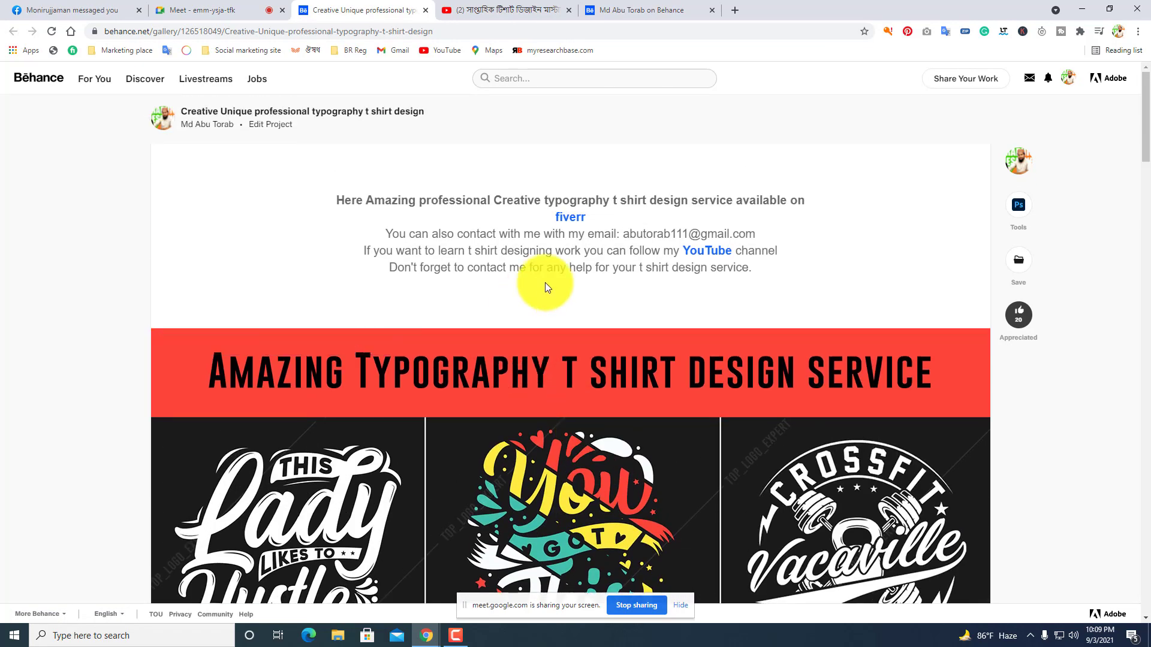
pyautogui.scroll(-2, 578, 419)
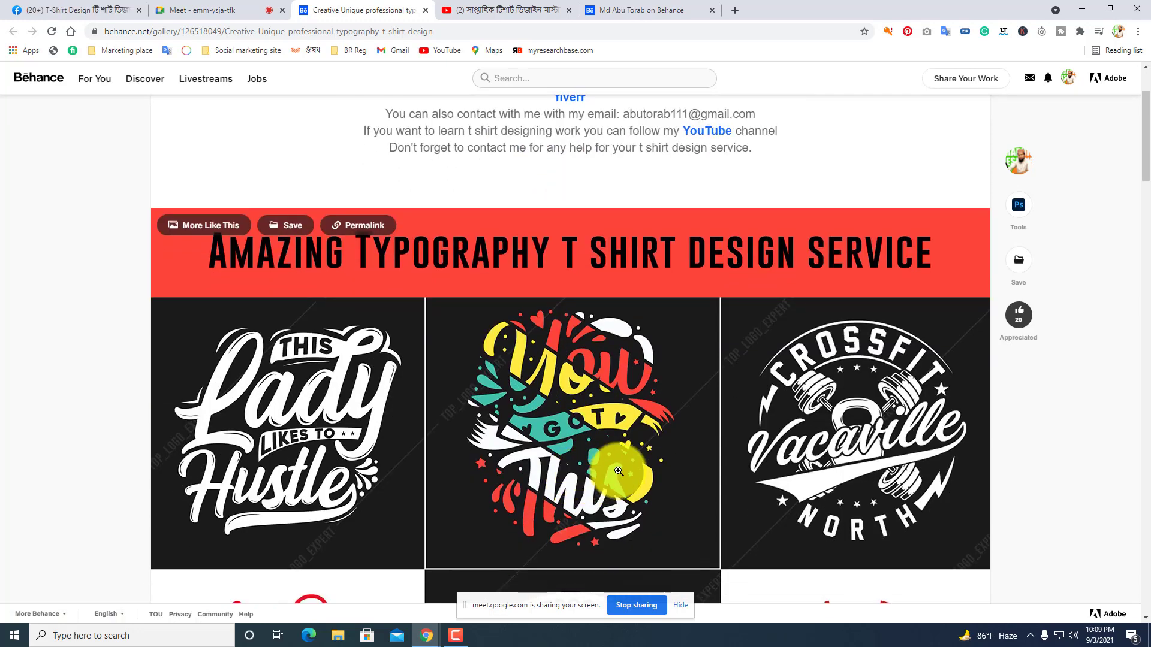
pyautogui.scroll(-1, 609, 470)
pyautogui.scroll(-3, 584, 434)
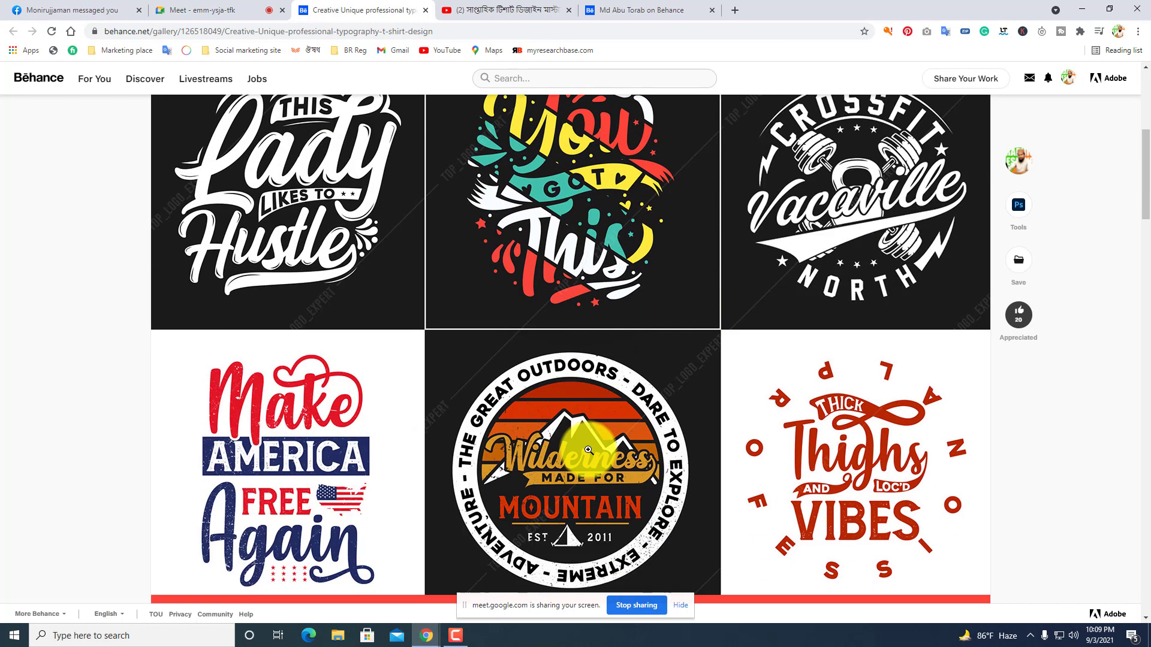
pyautogui.scroll(5, 596, 431)
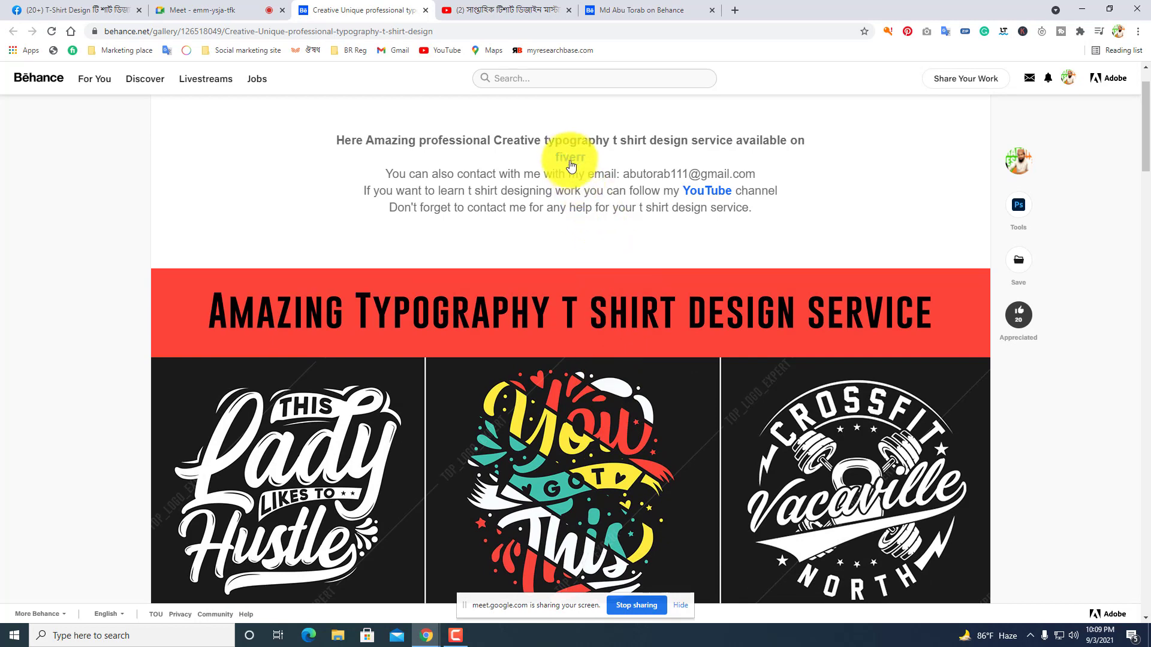
pyautogui.click(569, 159)
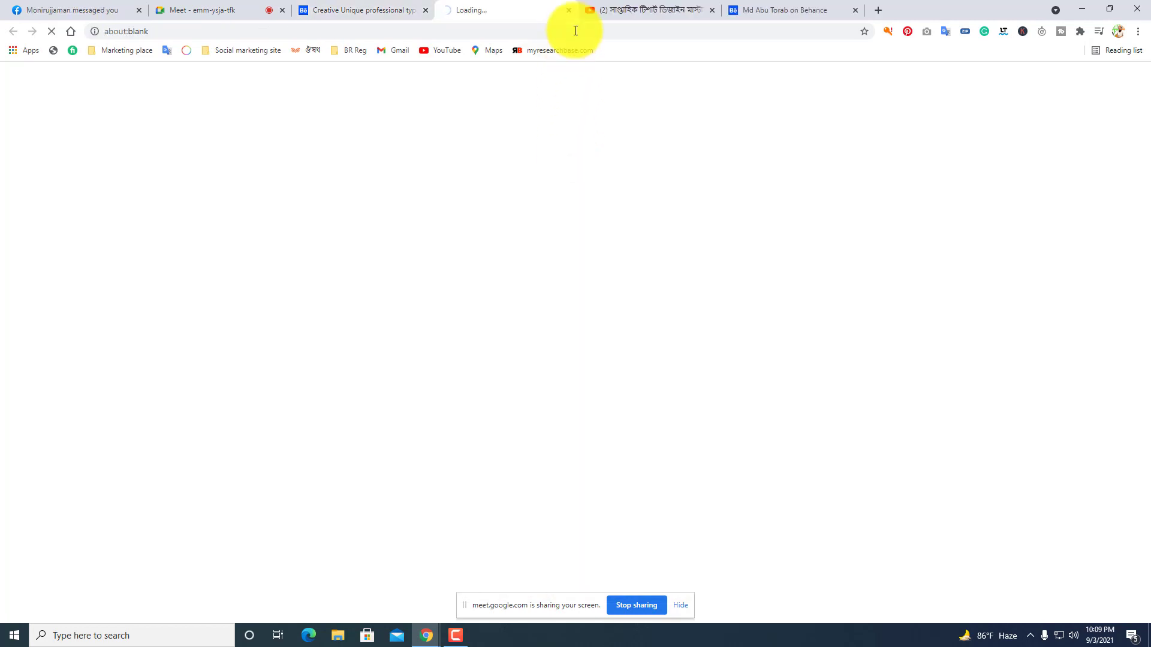
pyautogui.click(569, 10)
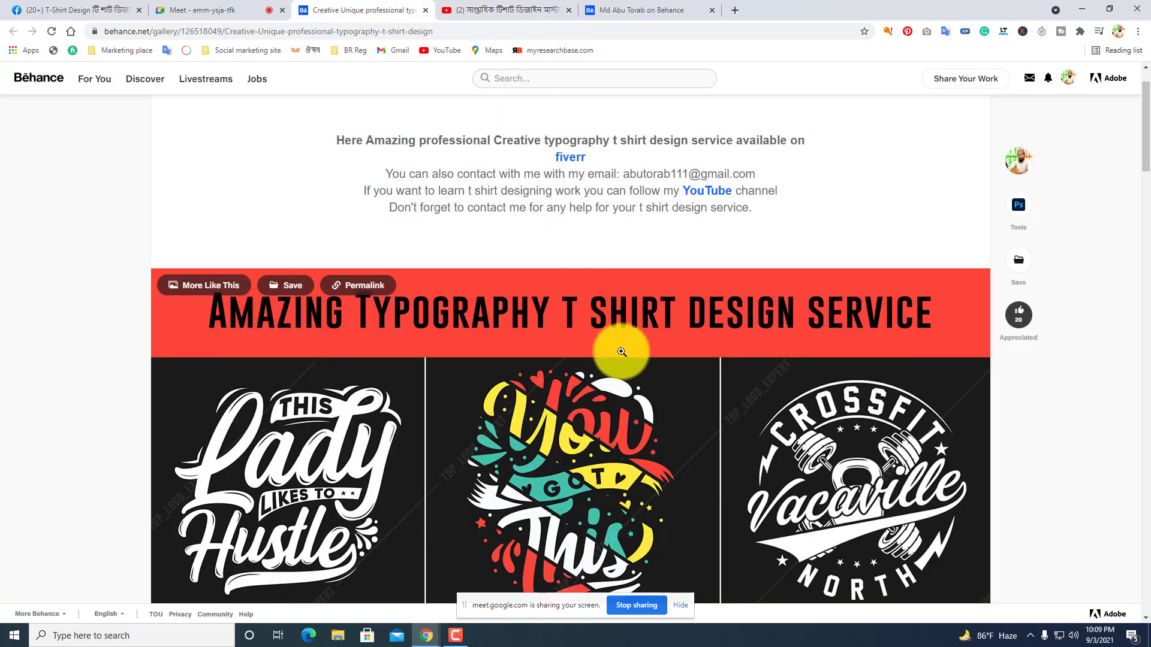
pyautogui.scroll(-5, 665, 204)
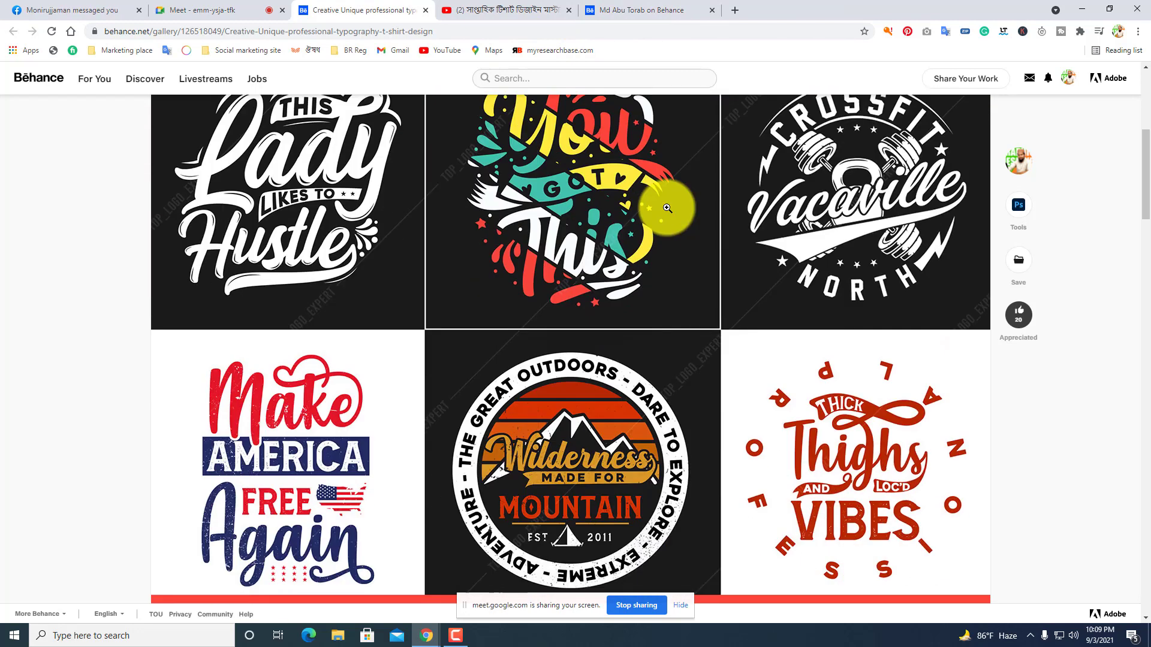
pyautogui.scroll(5, 455, 384)
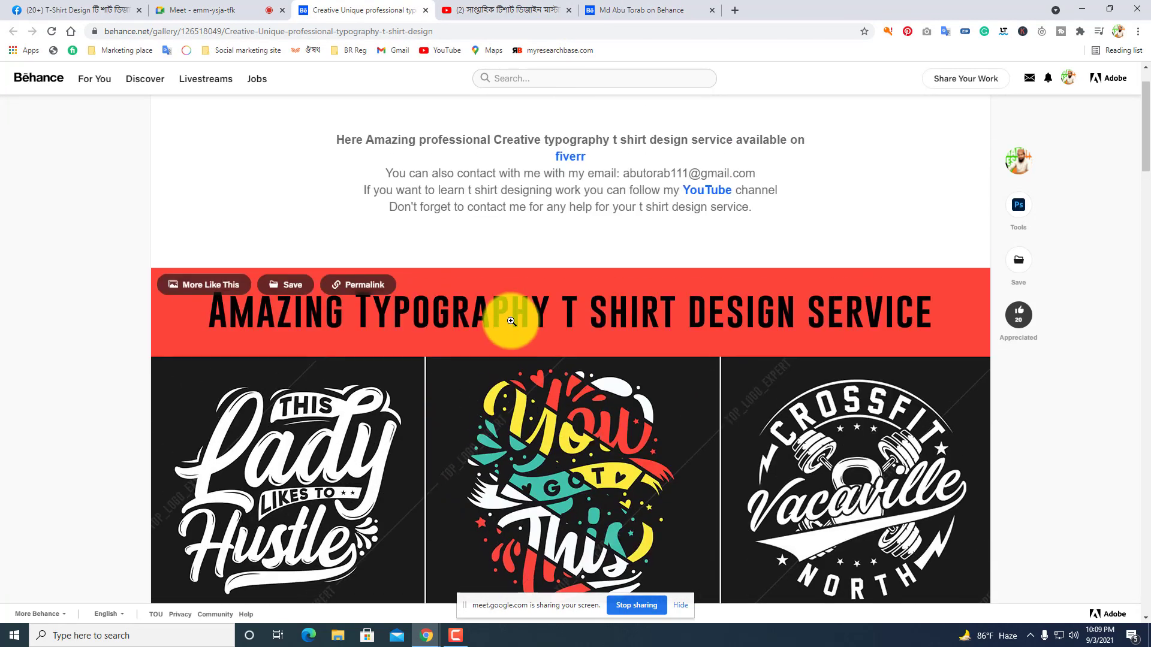
pyautogui.scroll(-1, 573, 319)
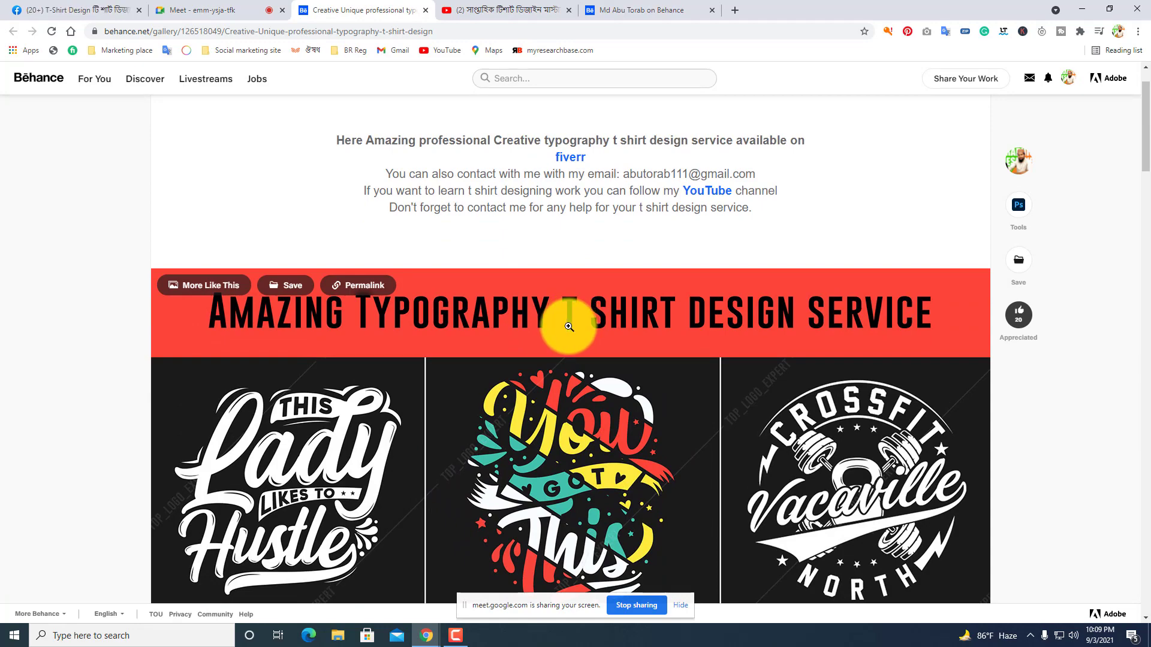
pyautogui.scroll(1, 569, 324)
pyautogui.scroll(-6, 569, 327)
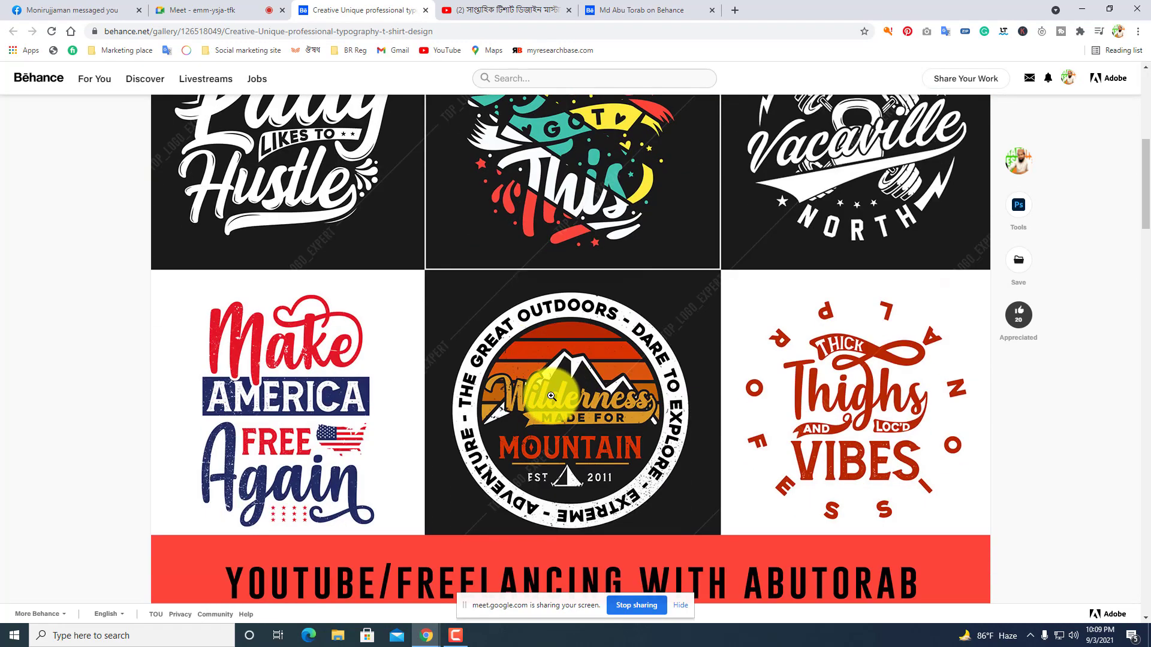
pyautogui.scroll(2, 545, 416)
pyautogui.scroll(-15, 545, 416)
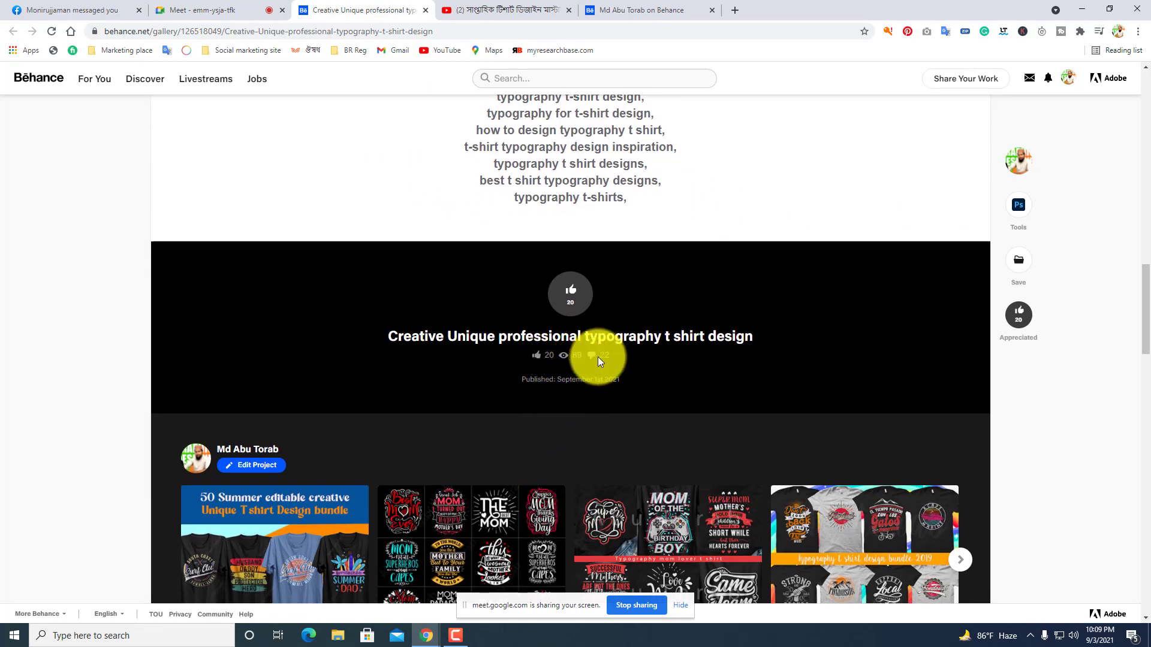
pyautogui.scroll(15, 557, 378)
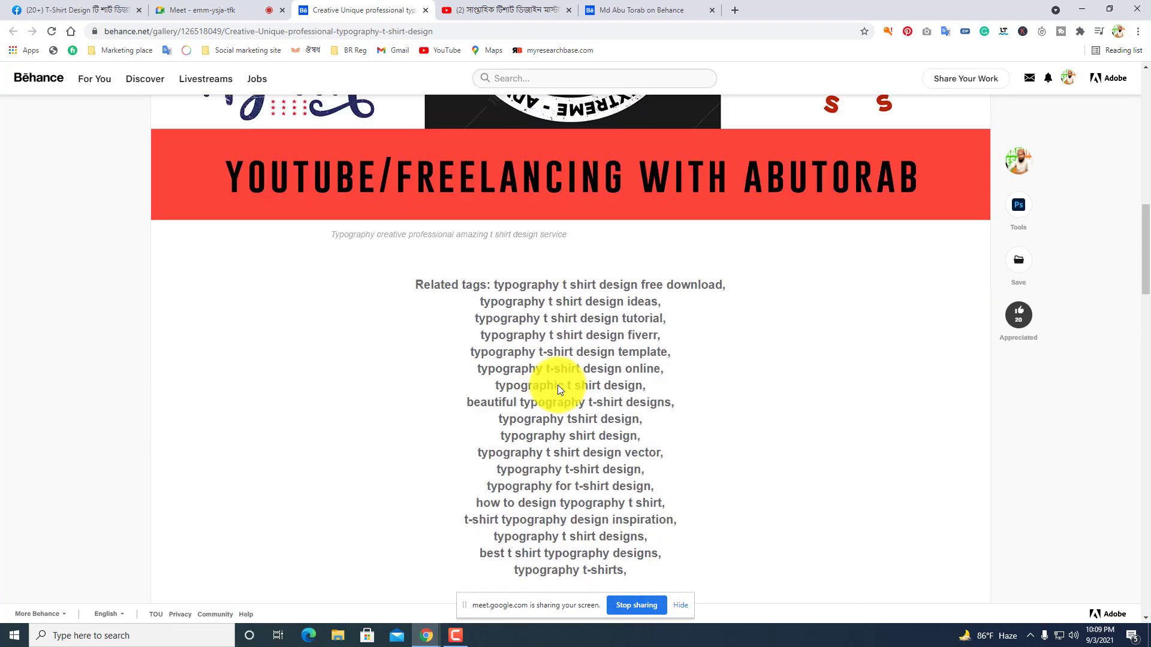
pyautogui.scroll(3, 557, 386)
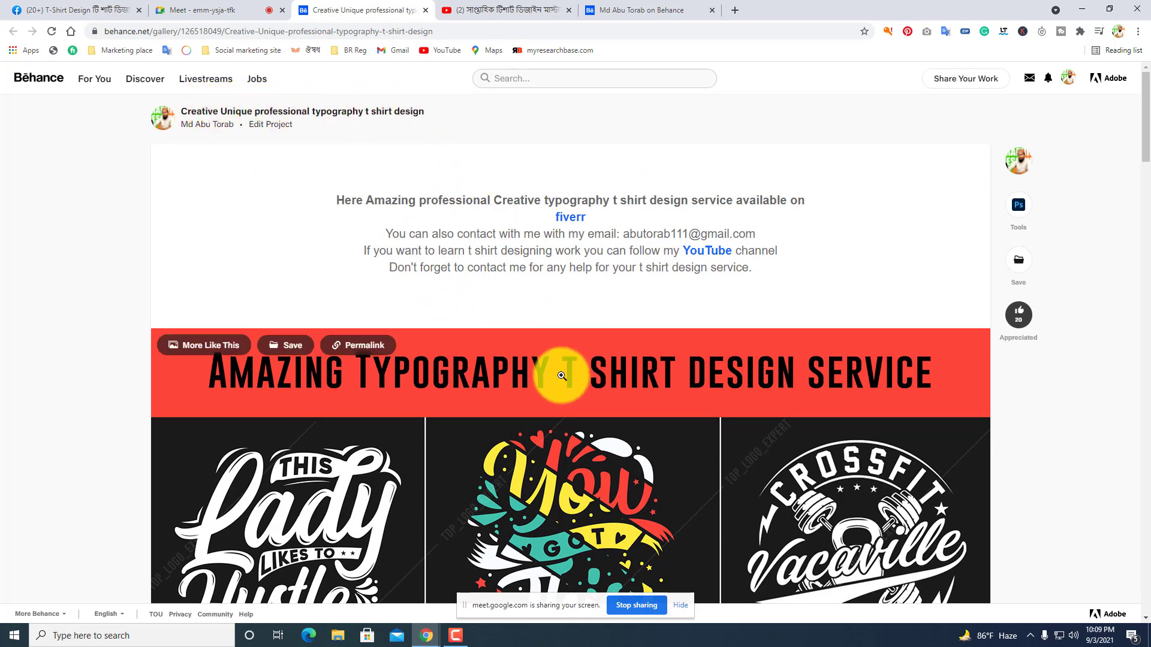
pyautogui.scroll(-3, 559, 367)
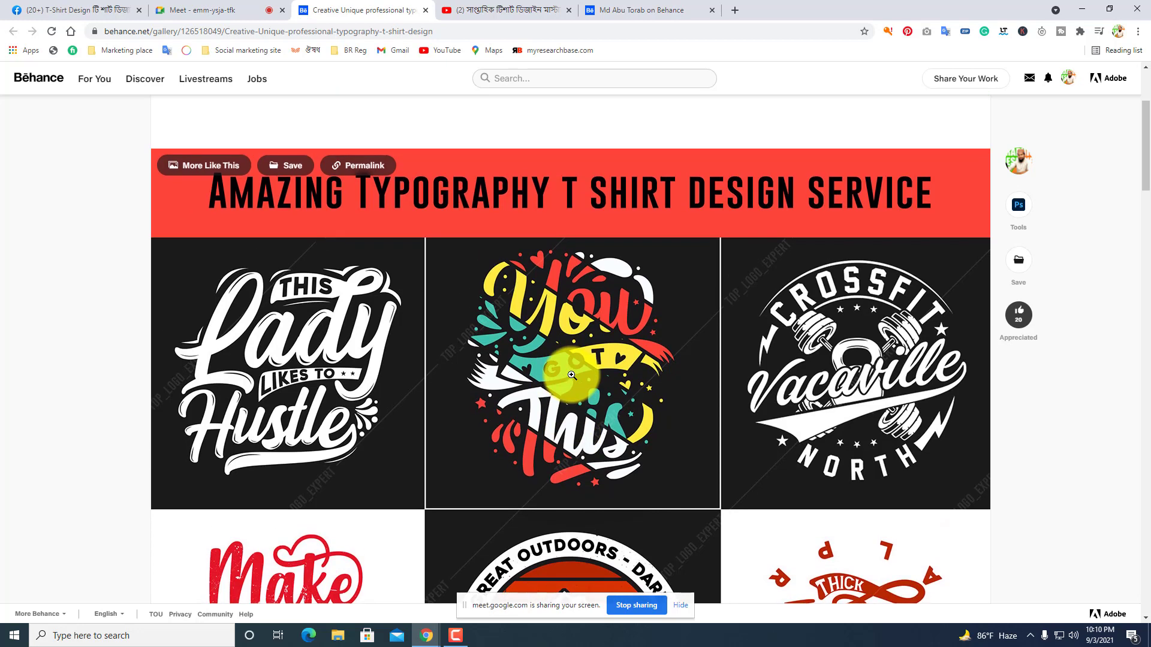
pyautogui.scroll(1, 571, 375)
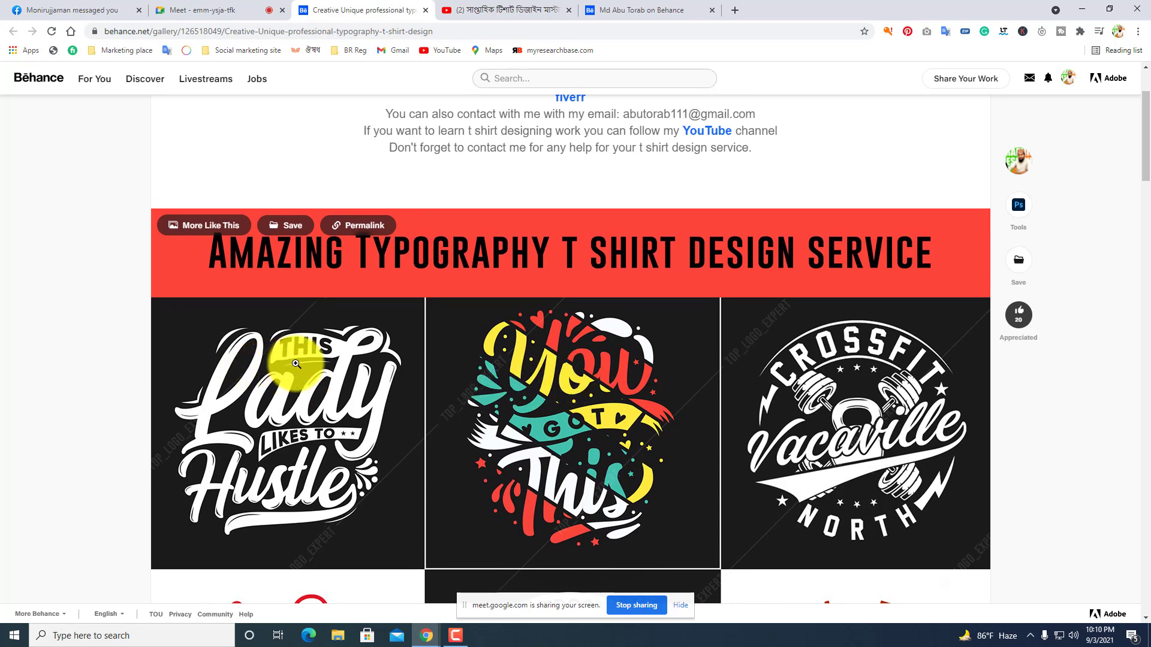
pyautogui.scroll(2, 389, 391)
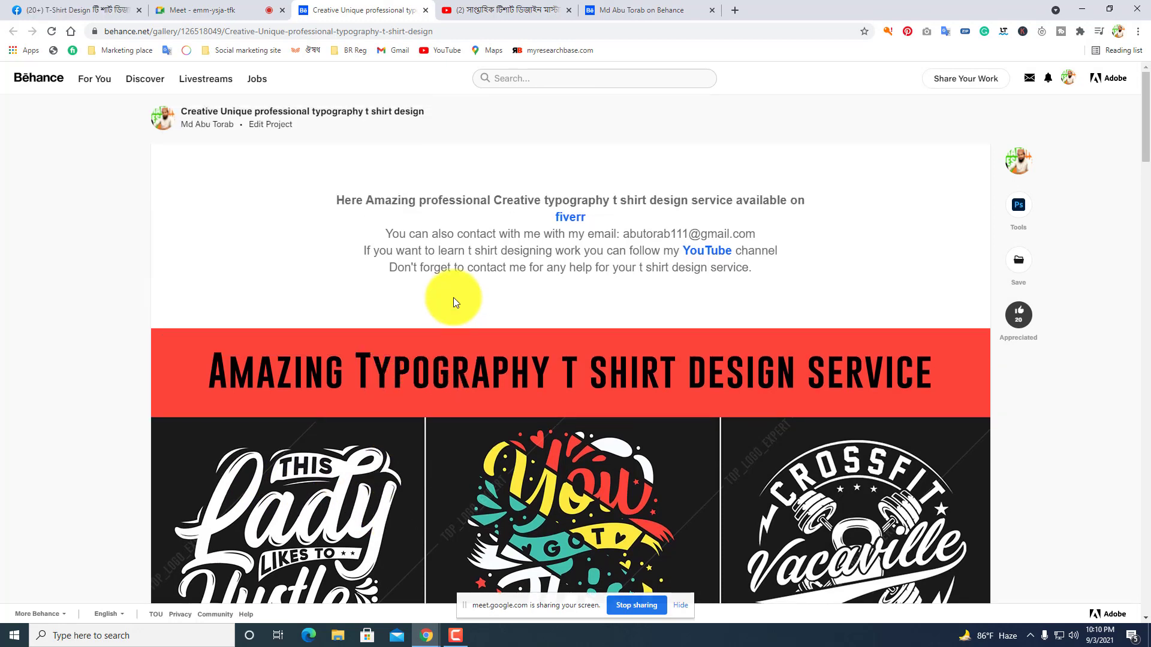
pyautogui.scroll(-2, 451, 323)
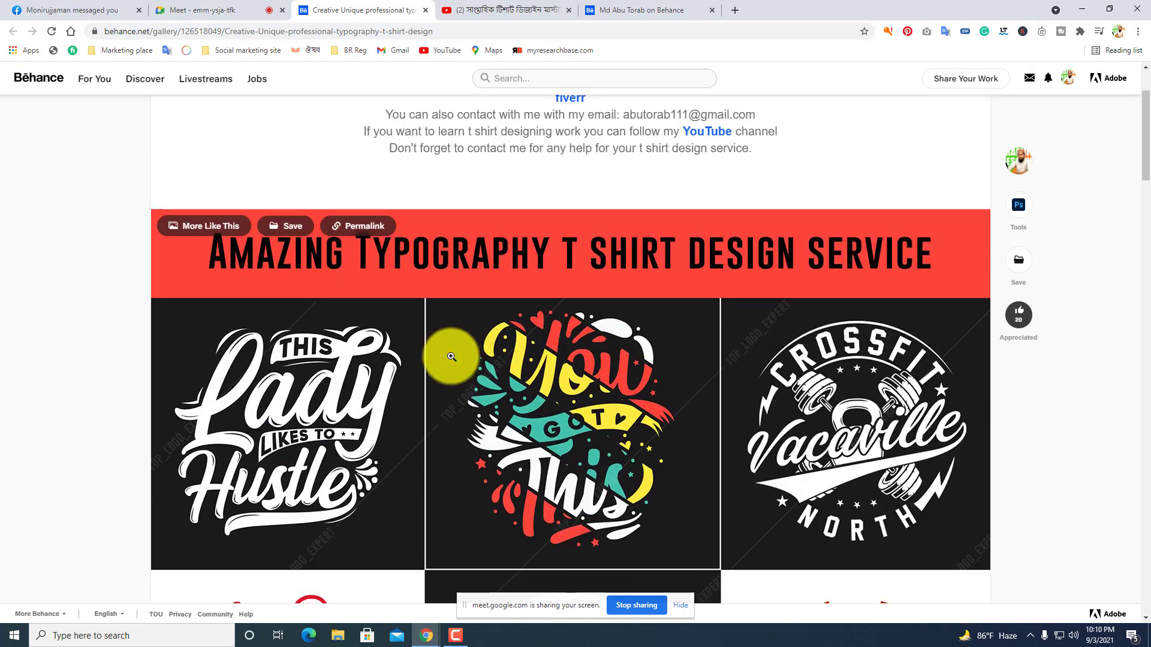
pyautogui.scroll(2, 441, 352)
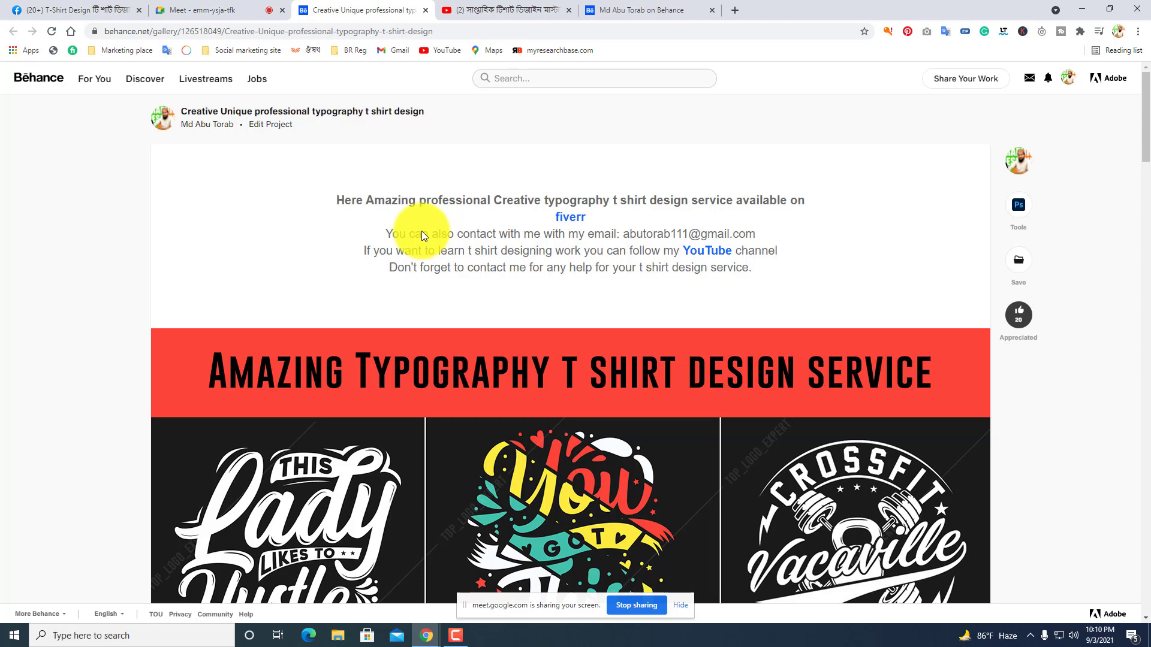
# Search Google Images for 'typography t shirt design' and open the first result in a new tab.
pyautogui.click(588, 9)
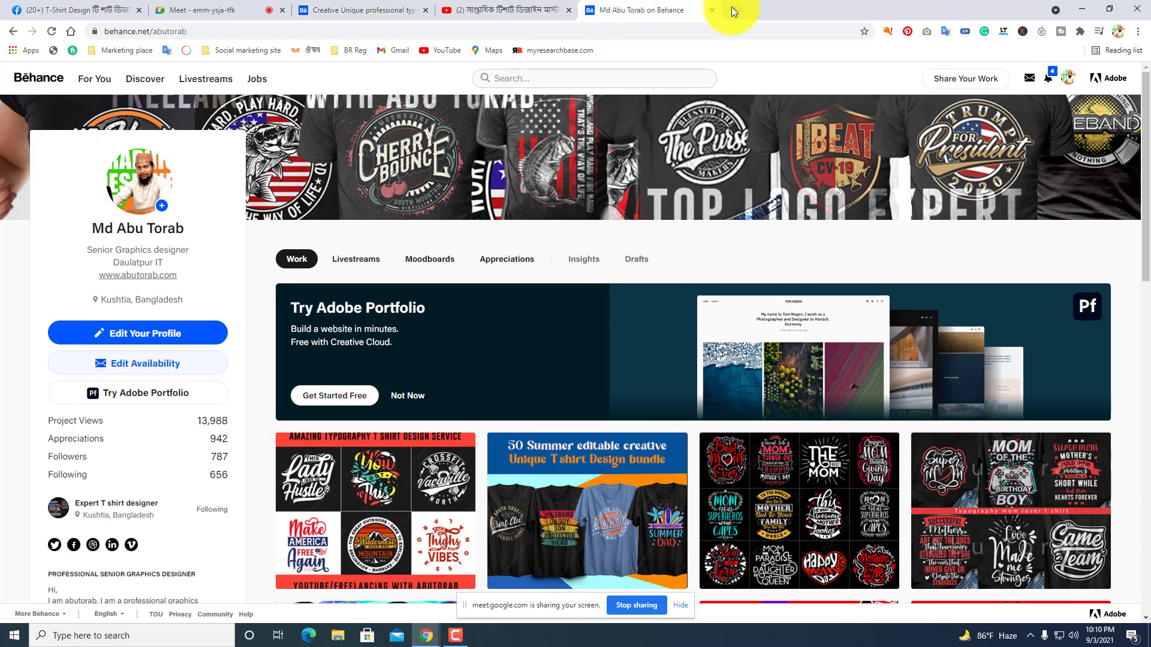
pyautogui.click(734, 12)
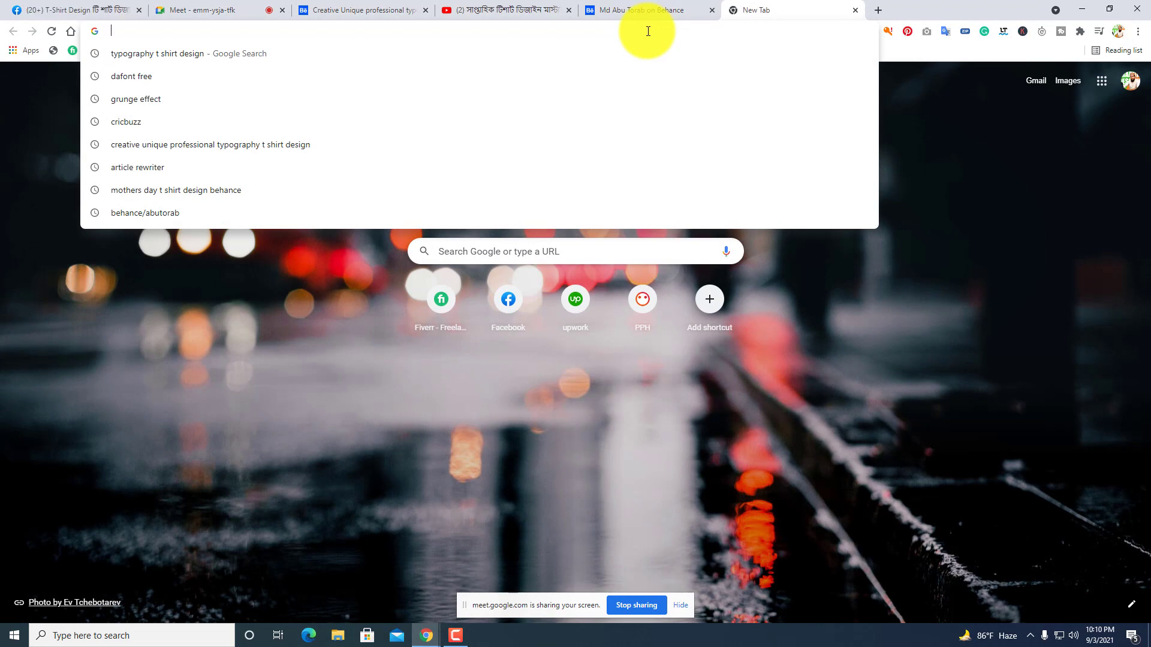
pyautogui.click(155, 53)
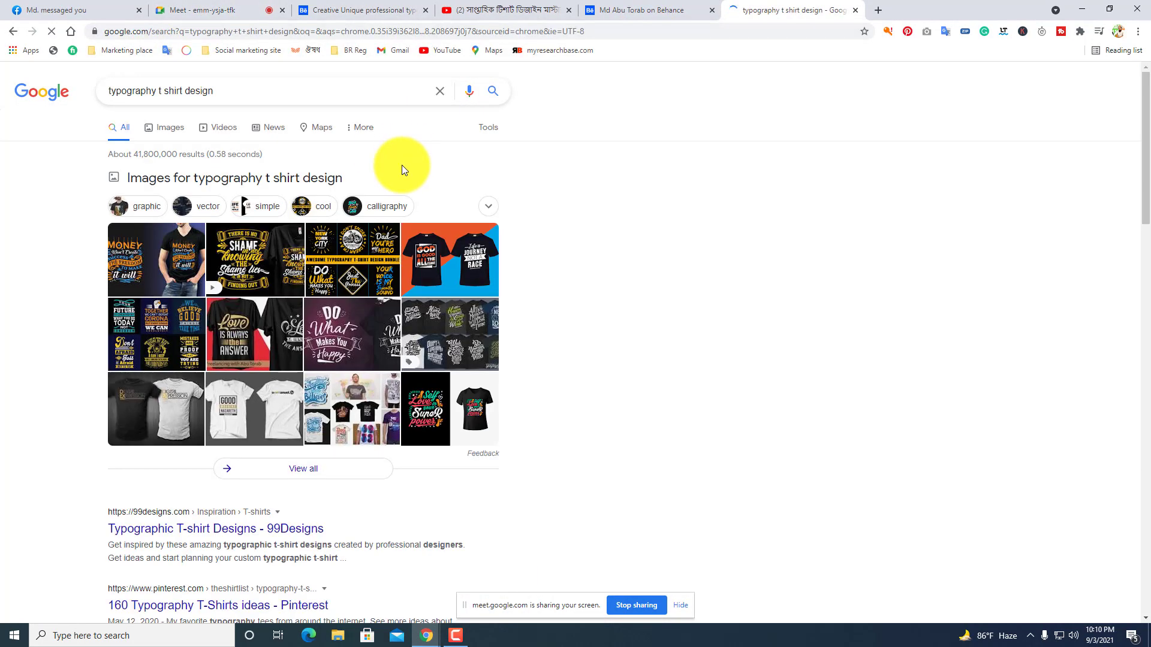
pyautogui.click(172, 128)
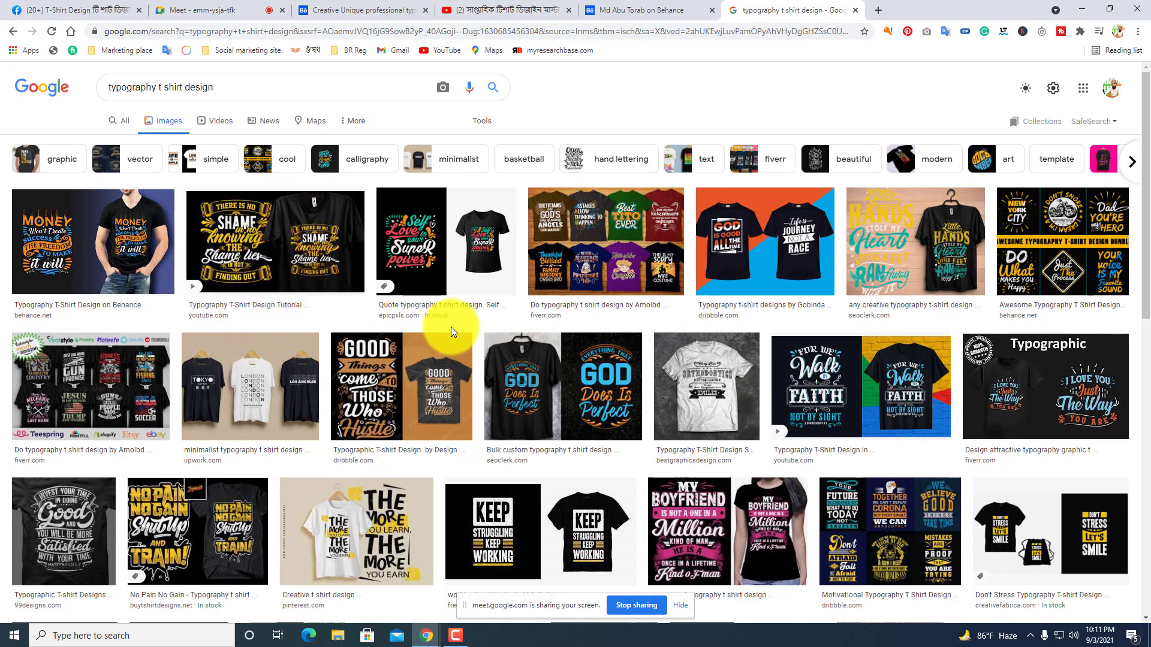
pyautogui.rightClick(102, 257)
pyautogui.click(120, 260)
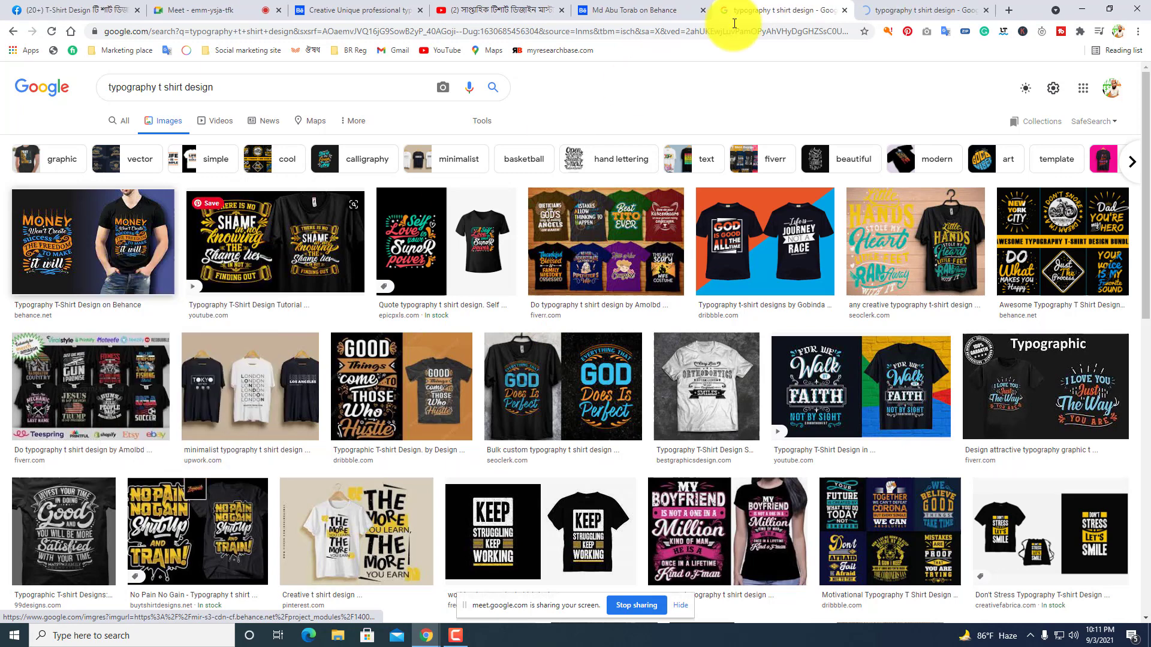
pyautogui.click(899, 7)
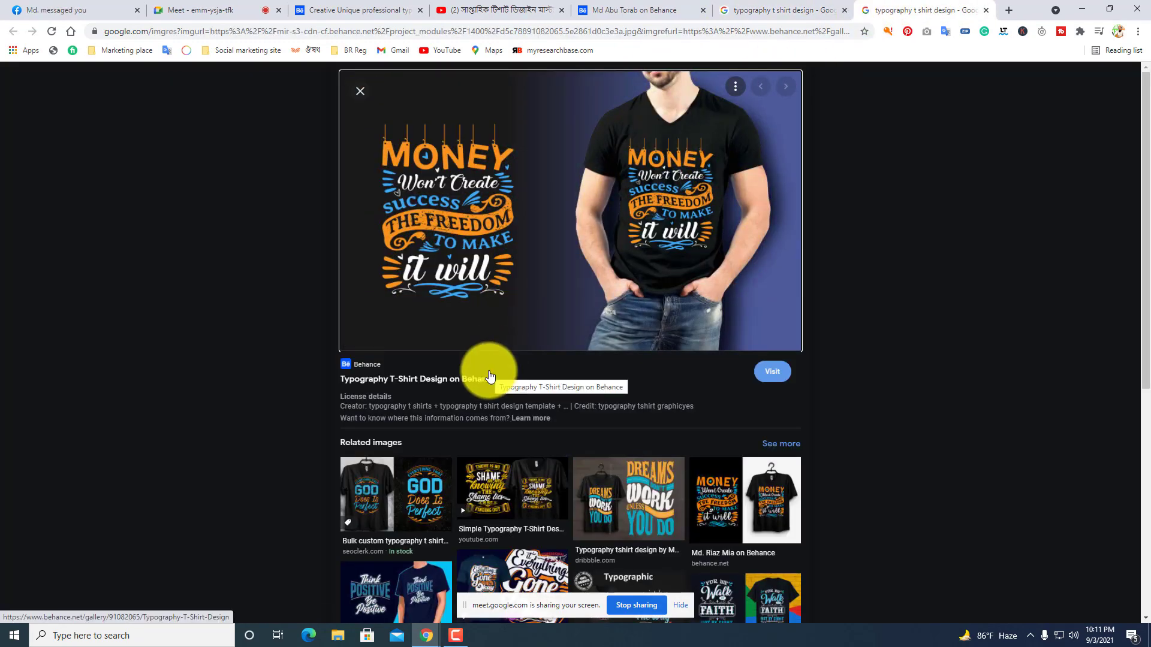
# Open the image's Behance source project and scroll through it.
pyautogui.click(529, 225)
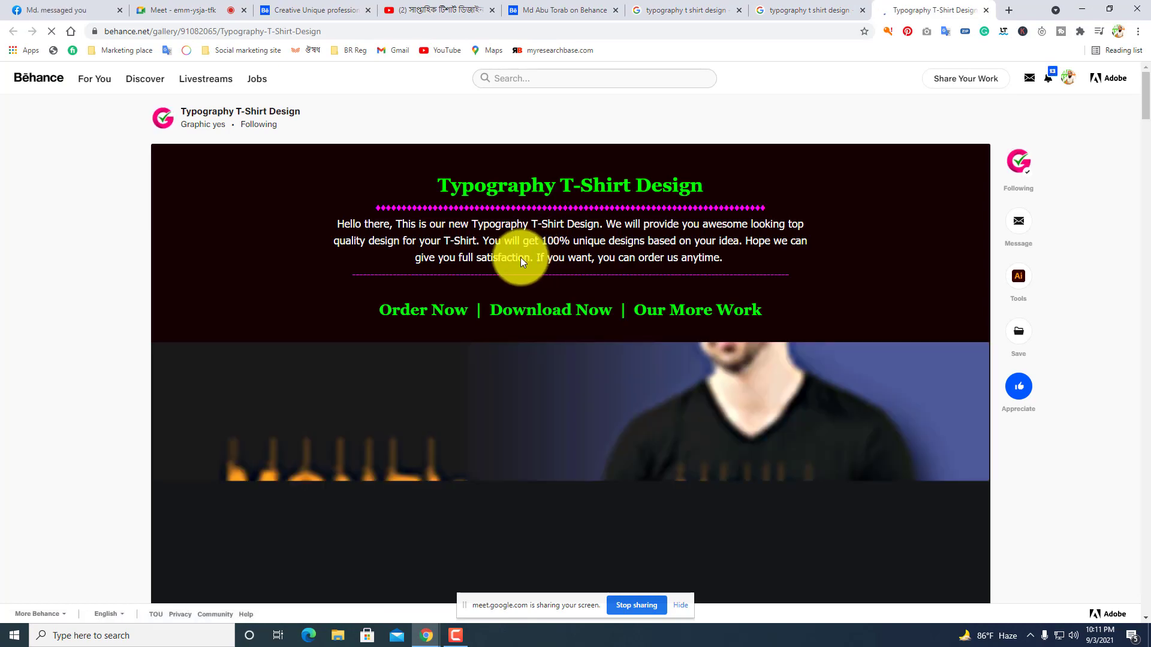
pyautogui.scroll(-3, 408, 255)
pyautogui.scroll(-15, 407, 254)
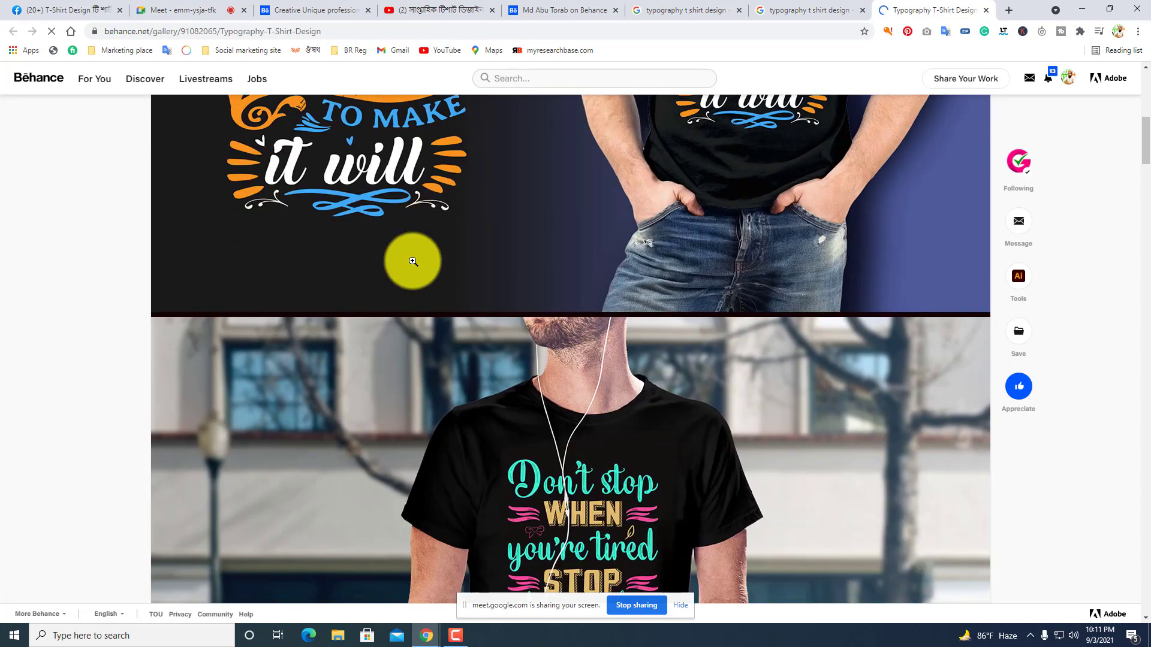
pyautogui.scroll(18, 480, 270)
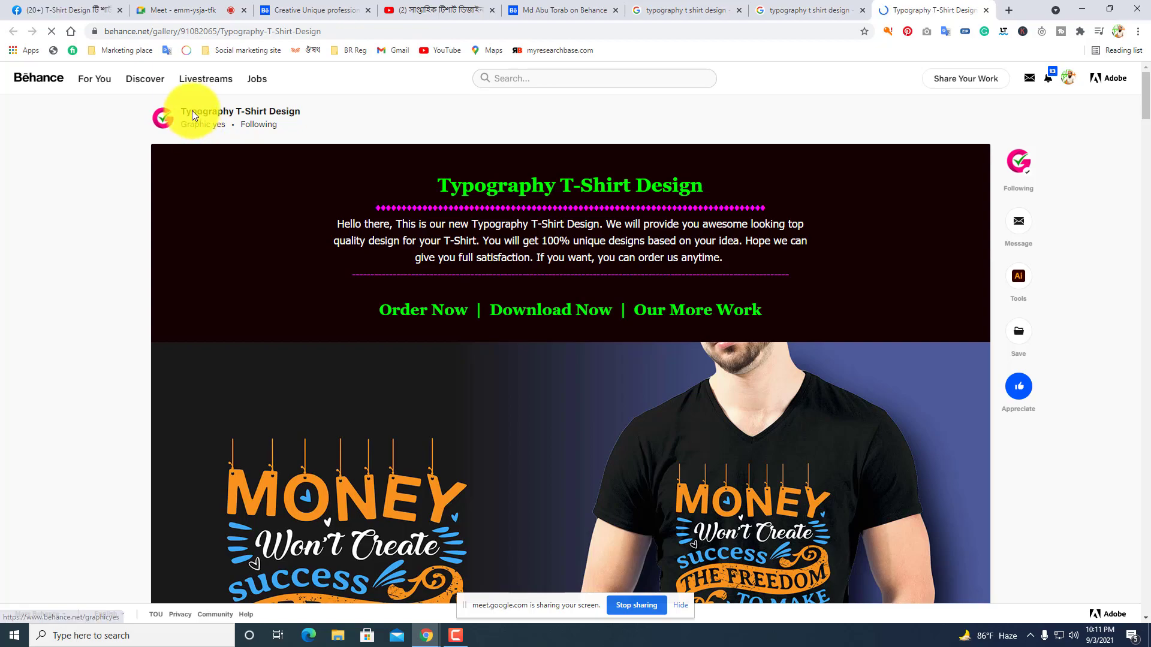
pyautogui.scroll(-20, 617, 347)
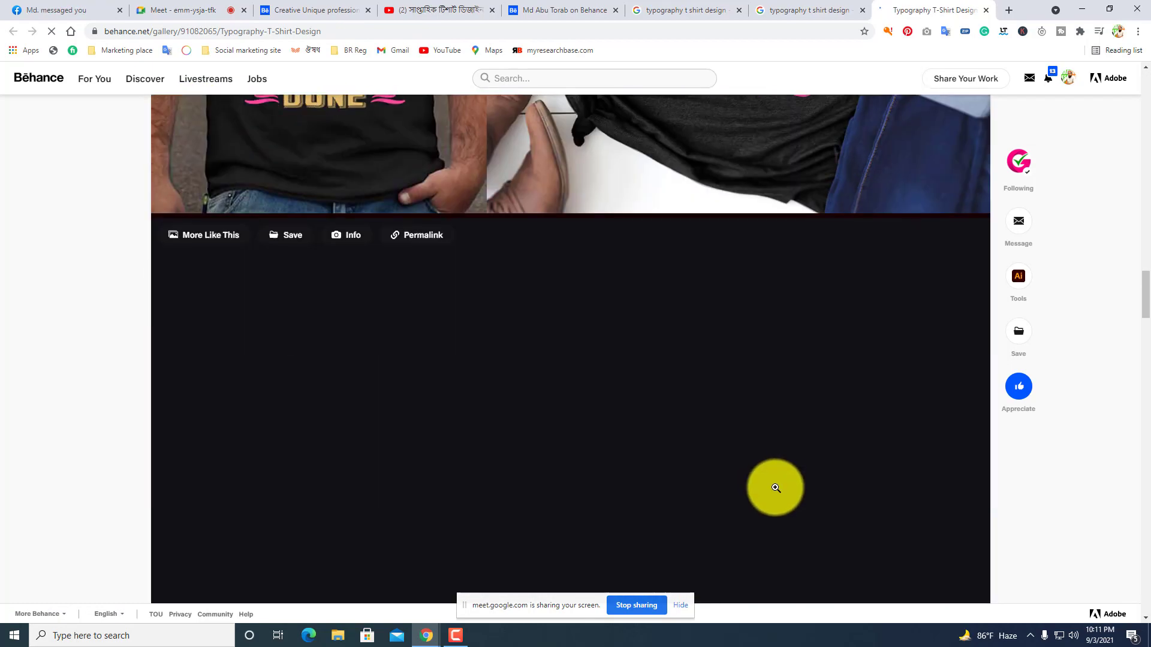
pyautogui.moveTo(1141, 321); pyautogui.dragTo(1141, 66)
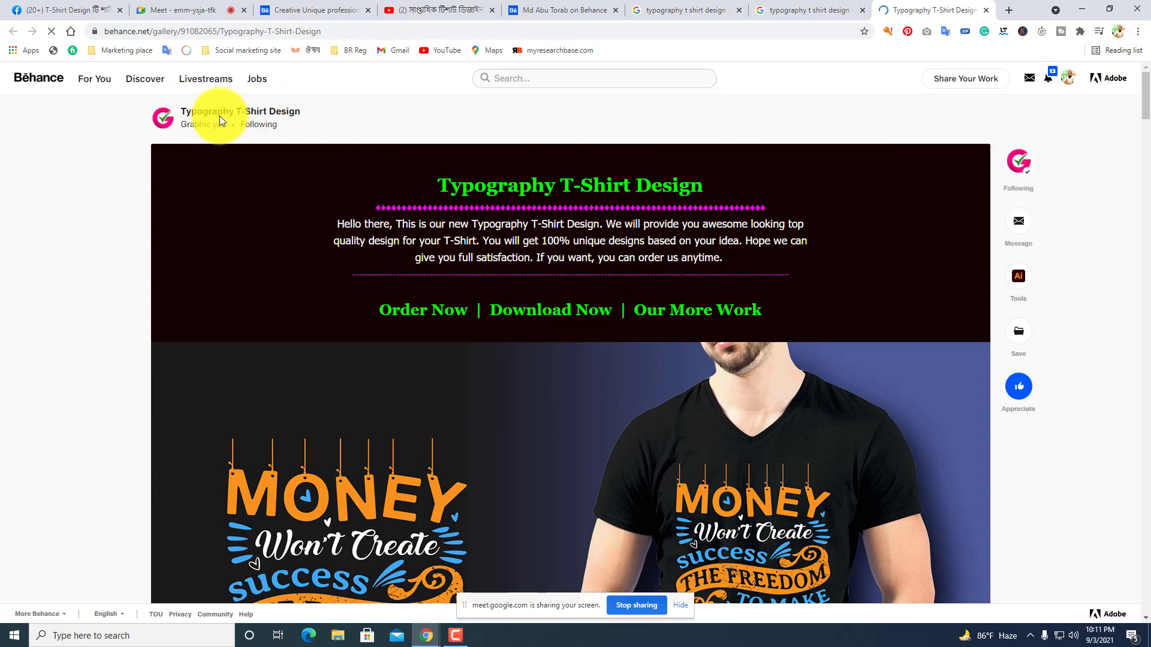
# Open the Graphic yes designer profile, browse its T-shirt portfolio, and close it.
pyautogui.click(178, 120)
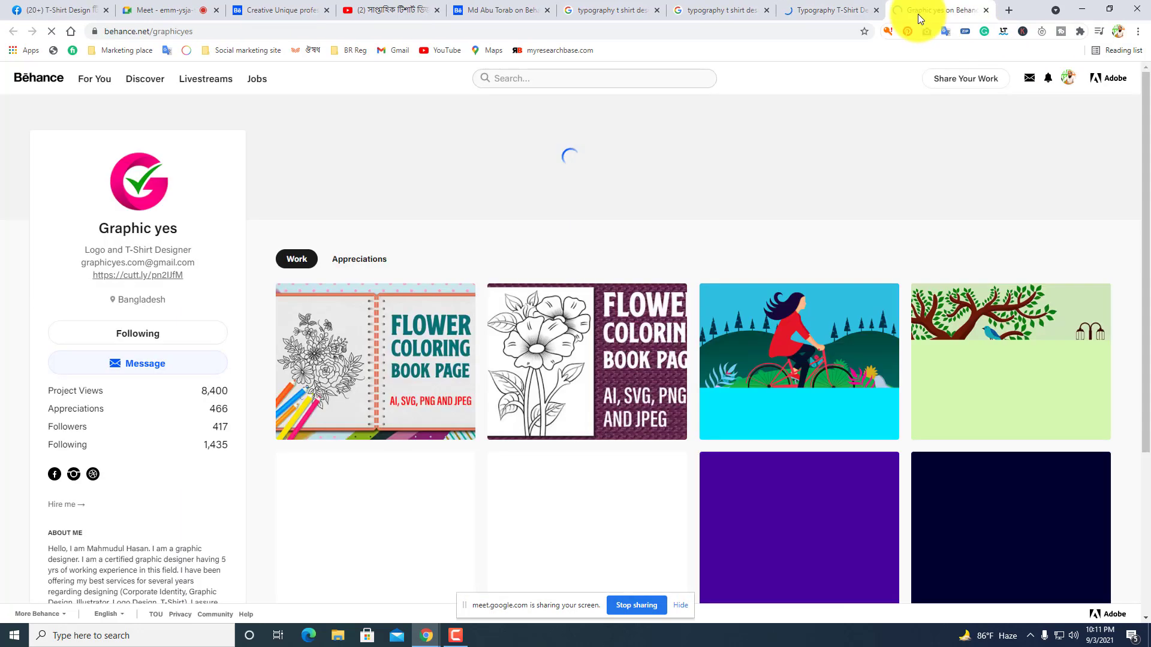
pyautogui.click(865, 7)
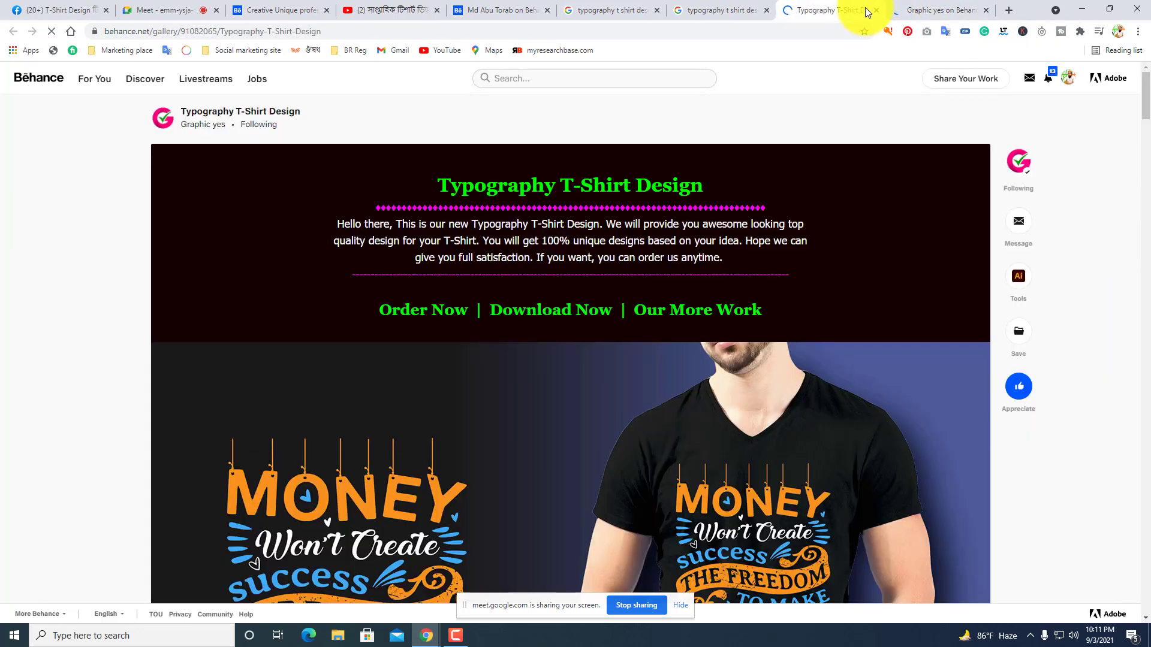
pyautogui.click(875, 11)
pyautogui.scroll(-3, 1120, 322)
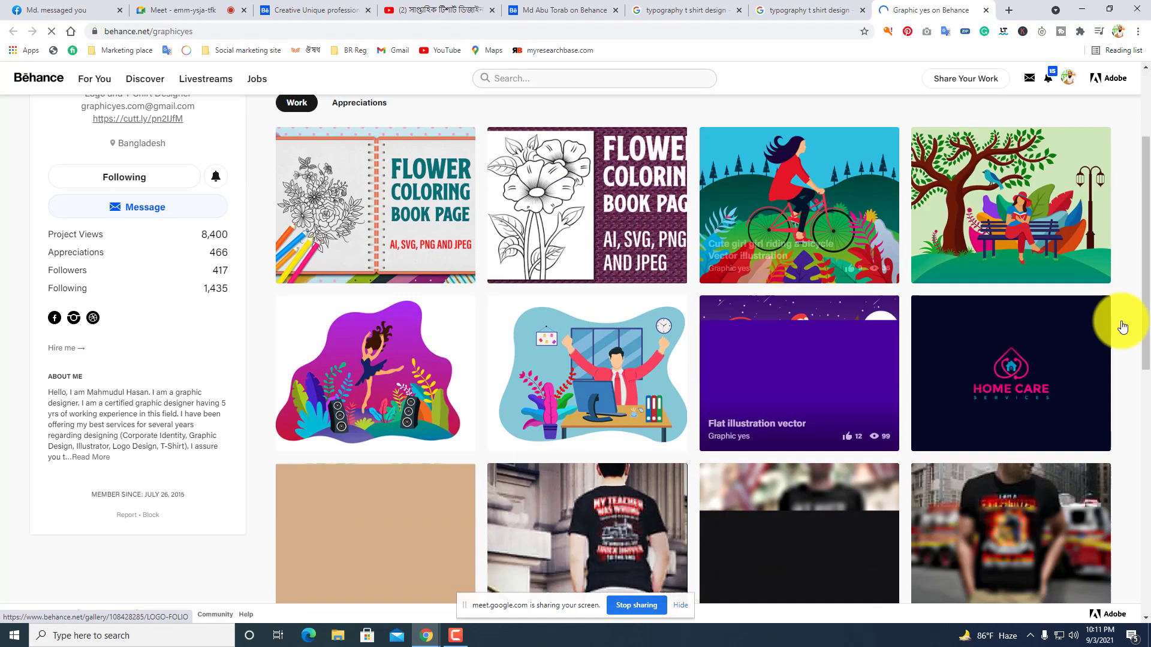
pyautogui.moveTo(1144, 157); pyautogui.dragTo(1126, 359)
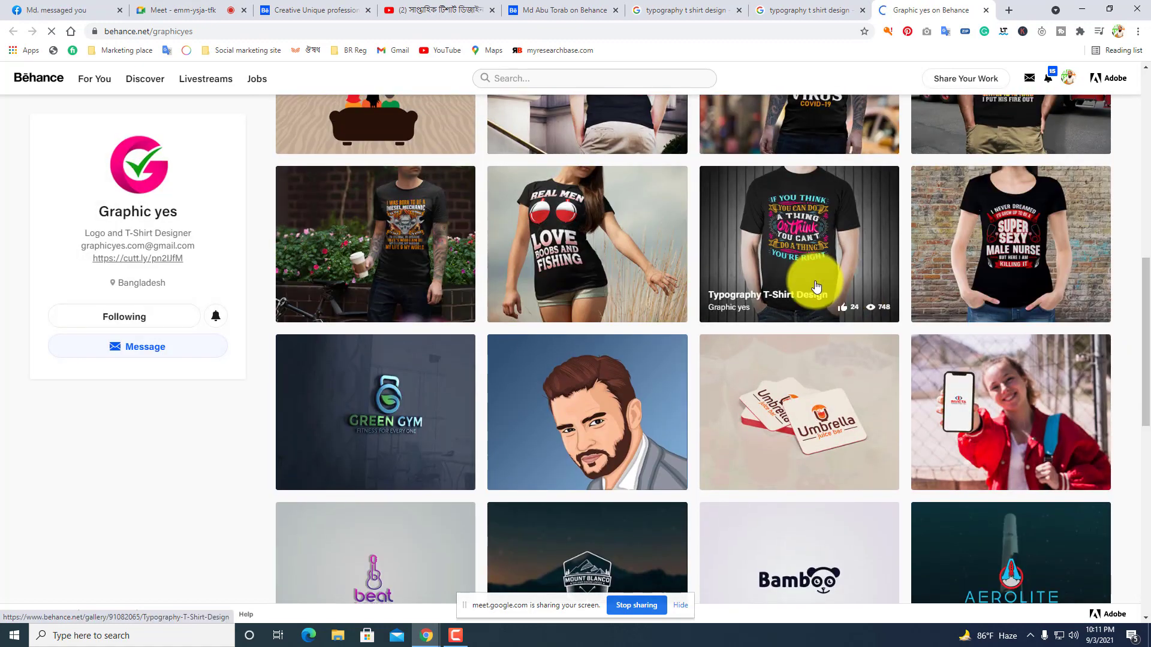
pyautogui.moveTo(1142, 303); pyautogui.dragTo(1138, 219)
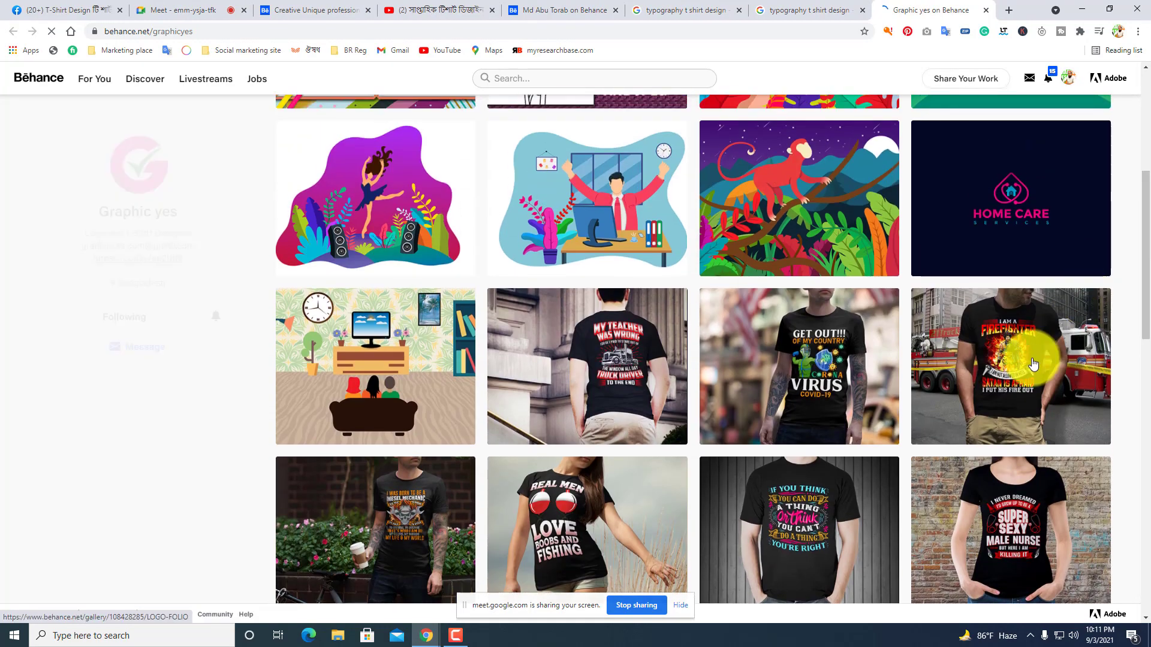
pyautogui.scroll(-2, 1055, 419)
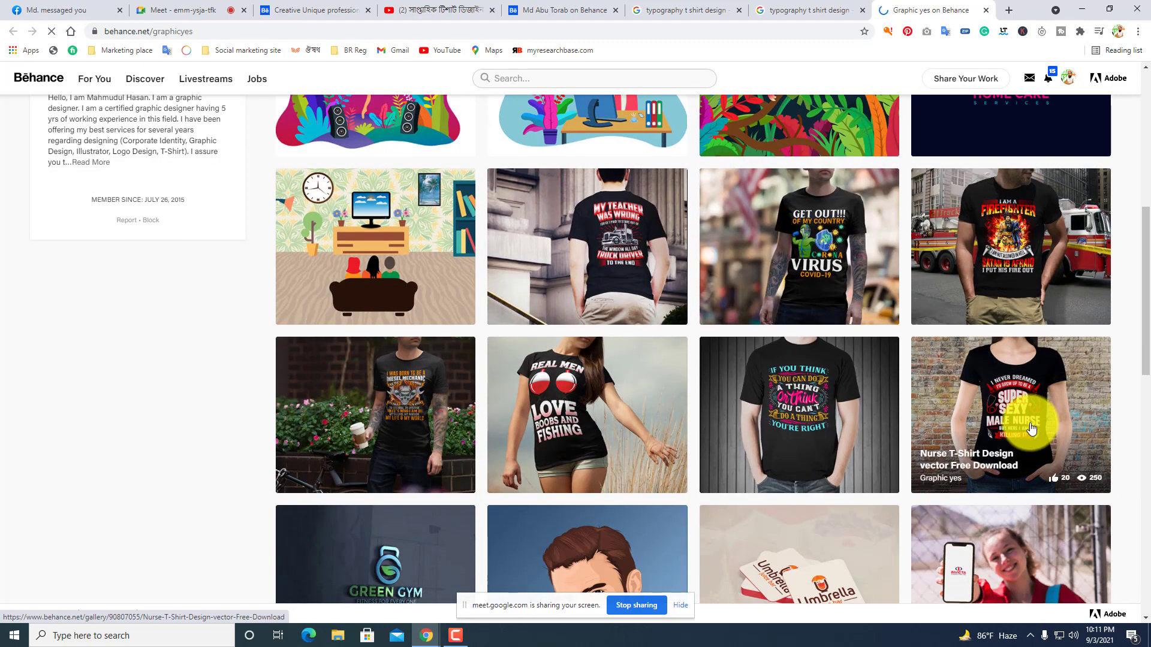
pyautogui.scroll(-2, 1024, 329)
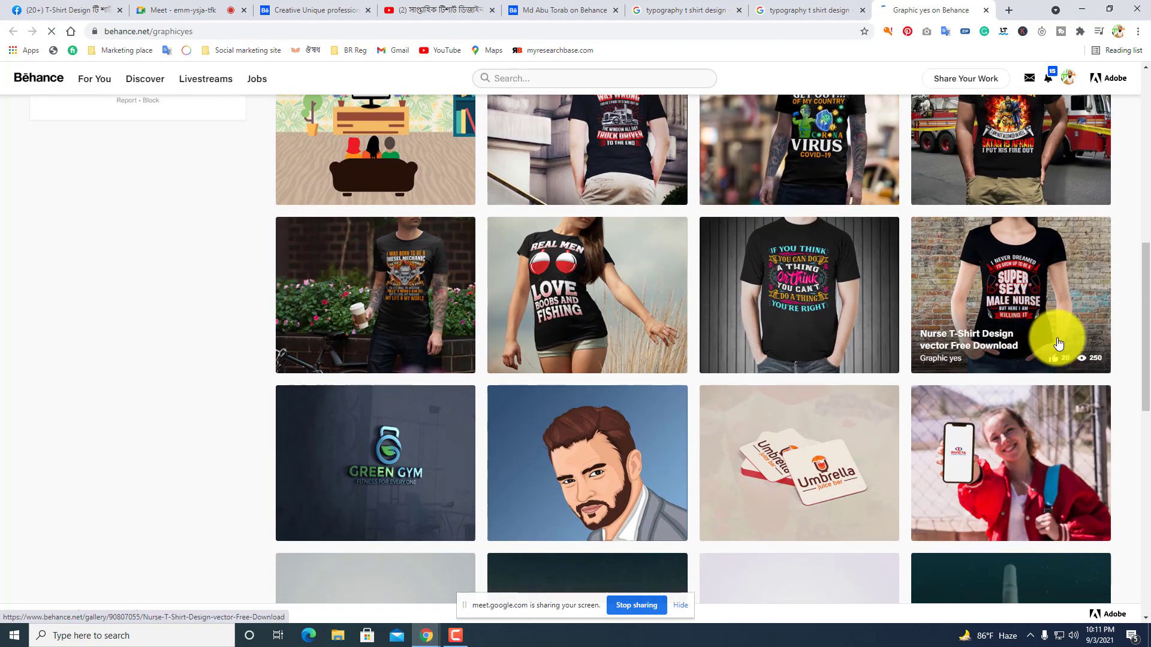
pyautogui.moveTo(1139, 308); pyautogui.dragTo(1138, 90)
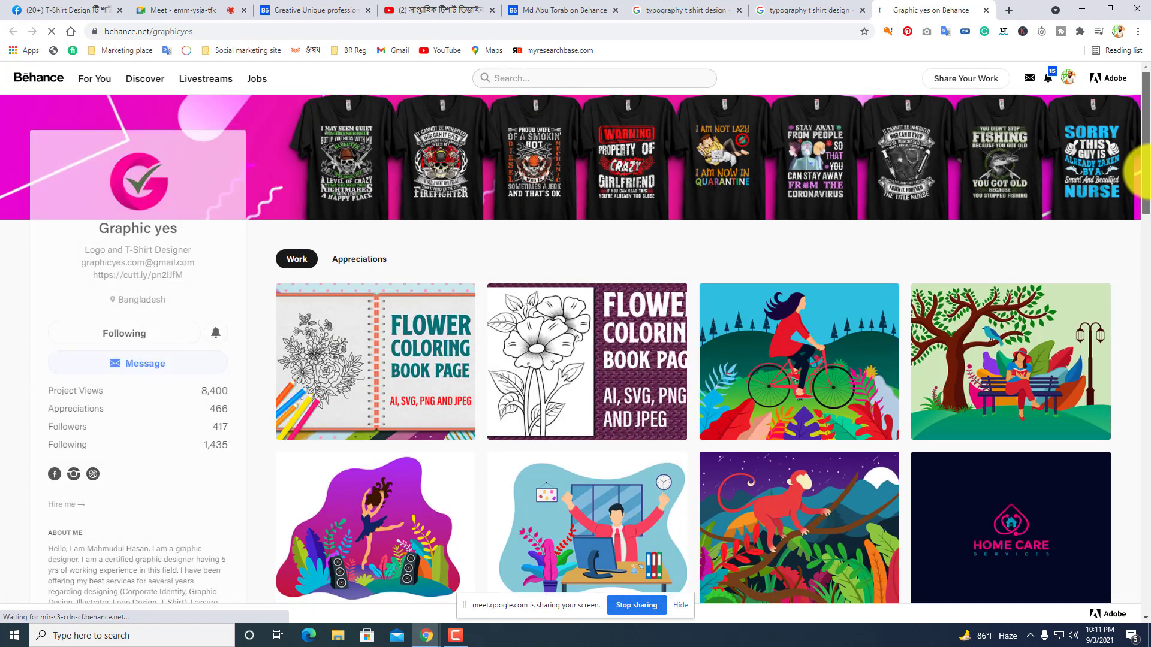
pyautogui.click(986, 9)
# Close the image preview and admit the waiting participant to the Meet call.
pyautogui.click(973, 9)
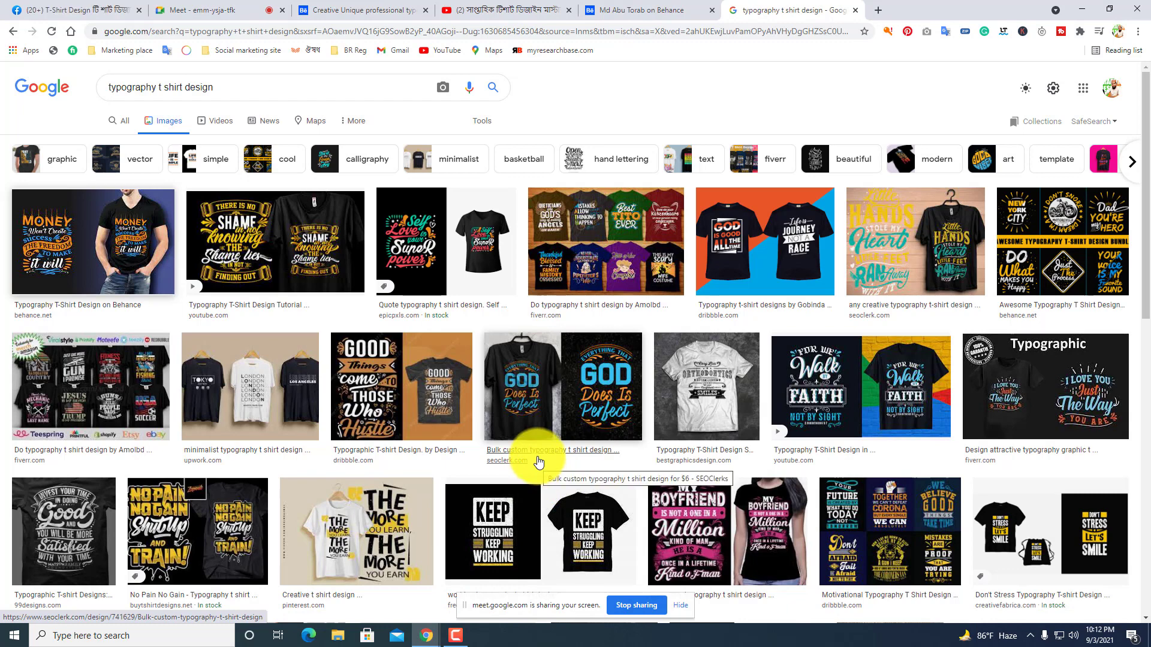
pyautogui.click(252, 10)
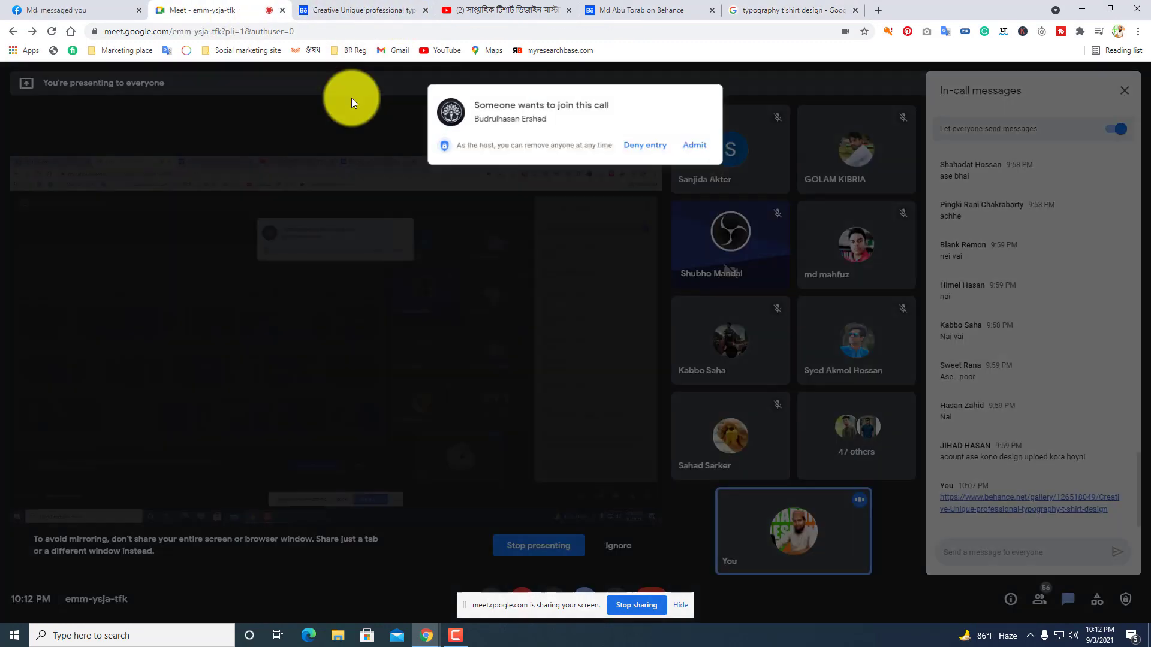
pyautogui.click(694, 145)
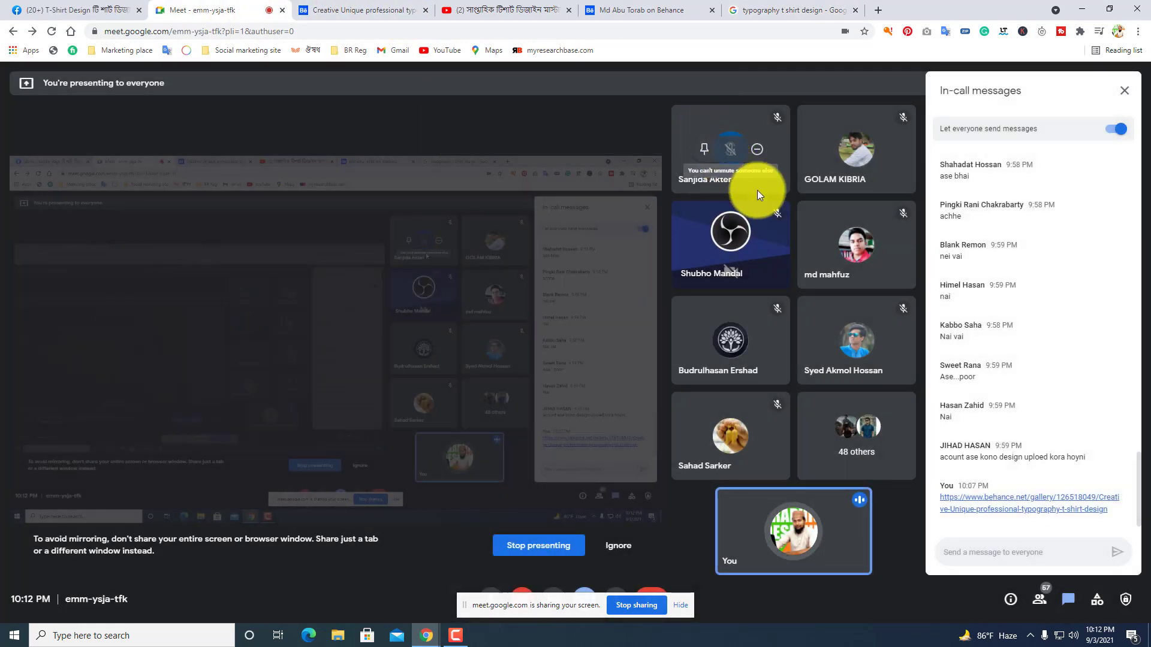
pyautogui.click(764, 10)
# Scroll through the 'typography t shirt design' image results.
pyautogui.scroll(-1, 84, 390)
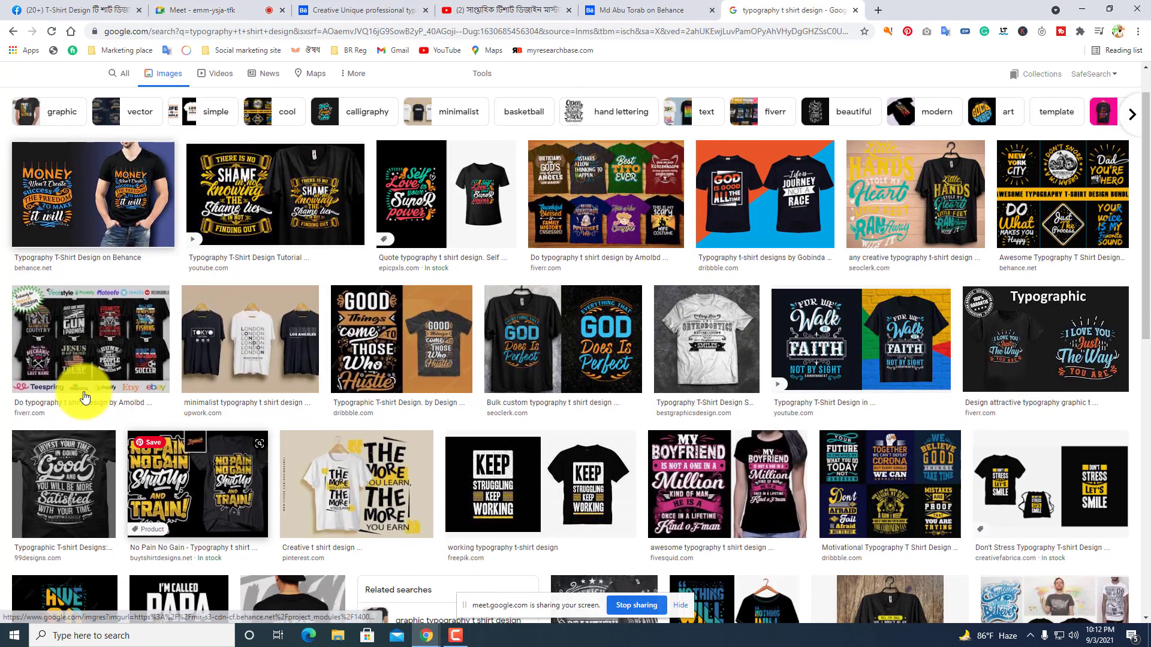
pyautogui.scroll(-7, 597, 380)
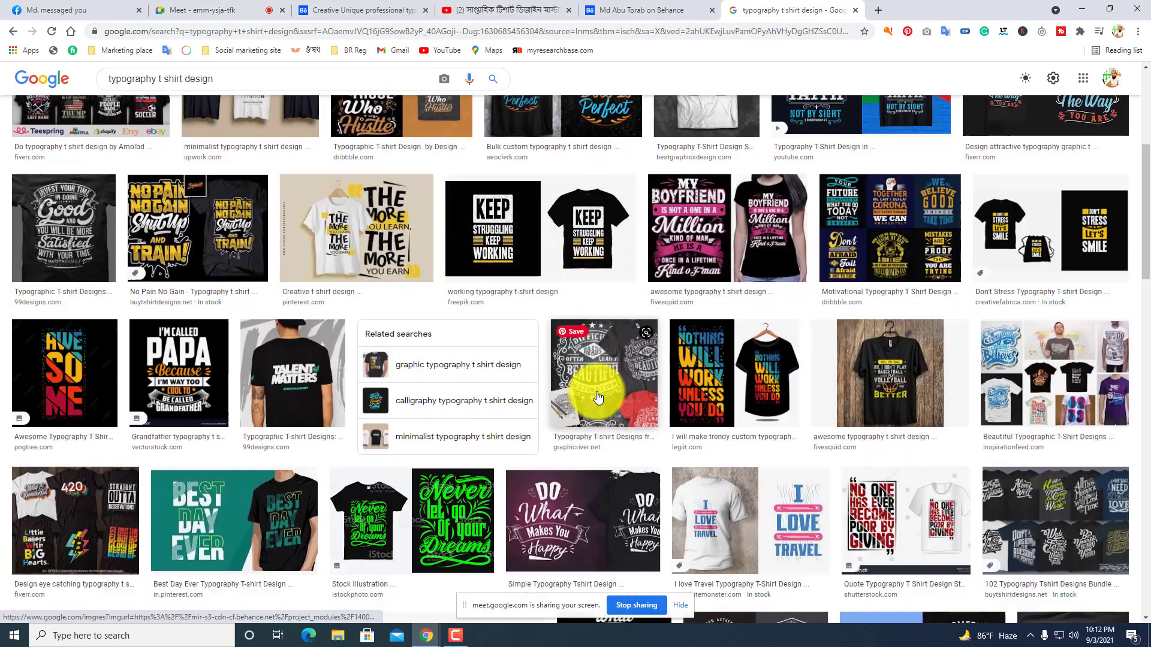
pyautogui.scroll(-8, 601, 404)
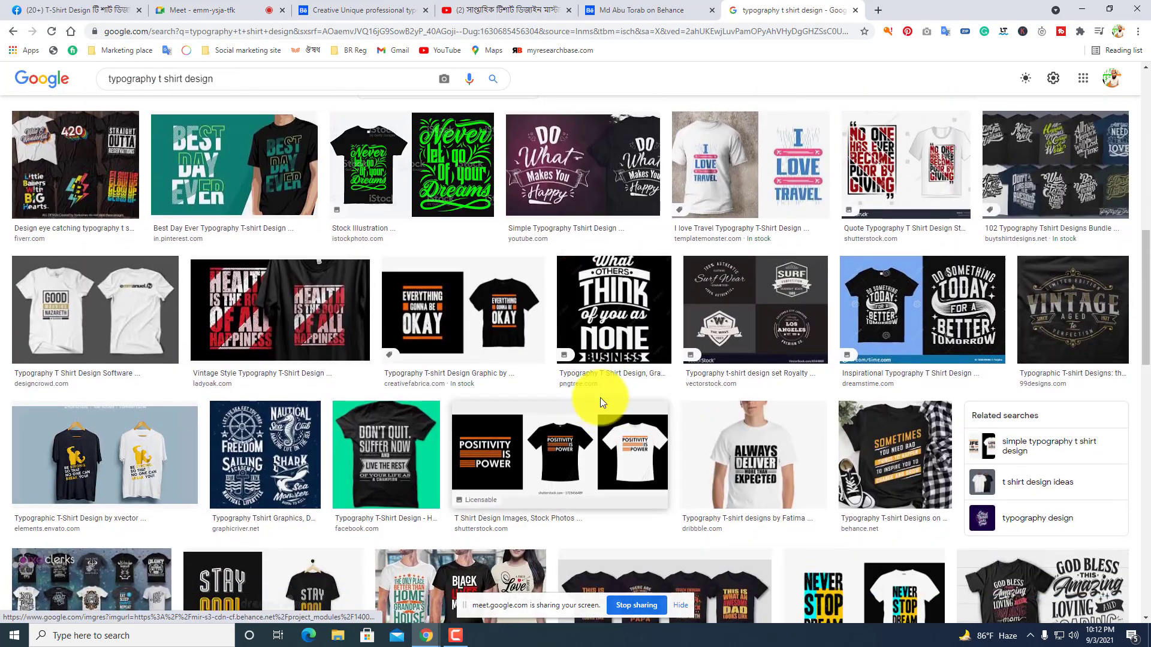
pyautogui.scroll(-1, 597, 387)
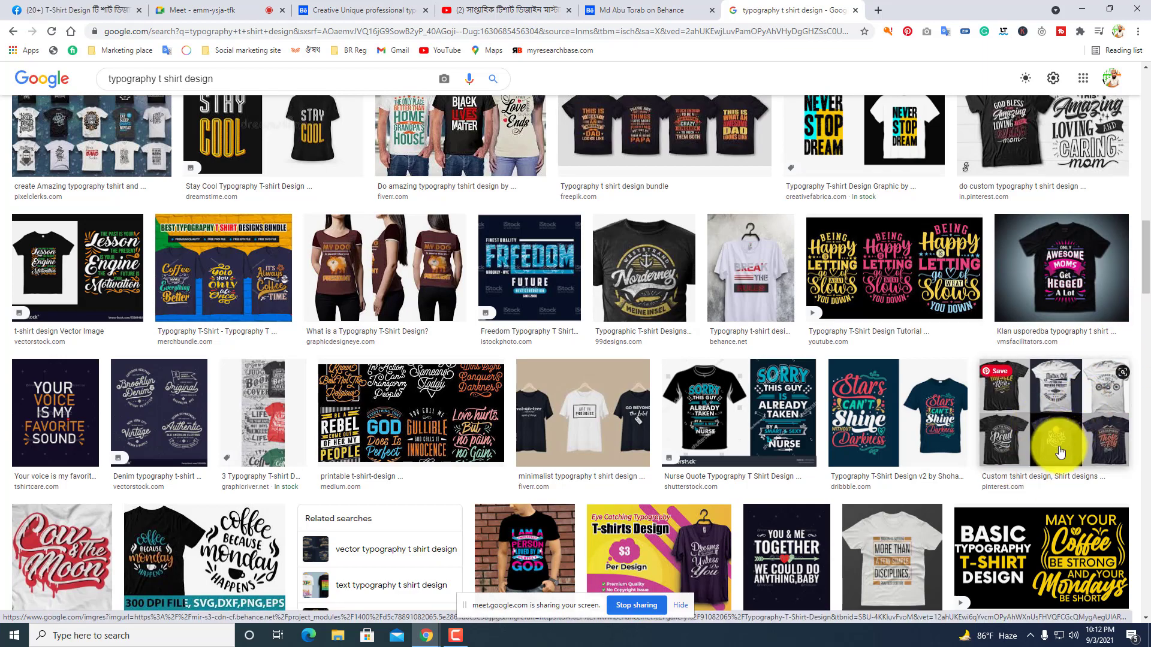
pyautogui.scroll(-10, 1038, 495)
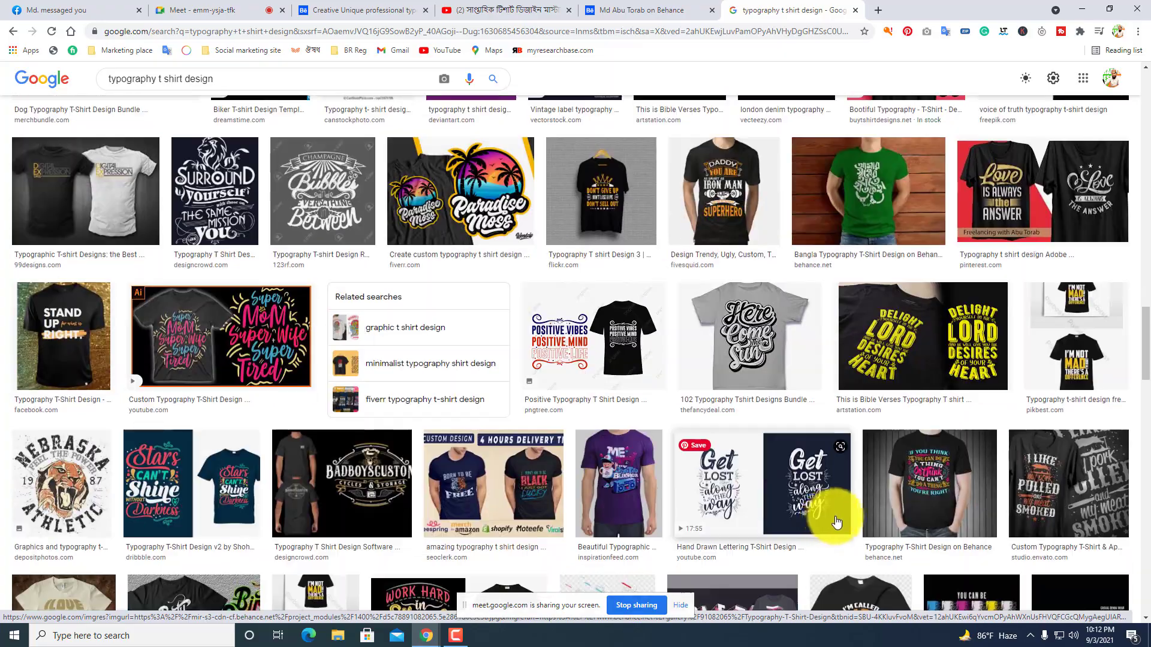
pyautogui.scroll(-5, 1121, 336)
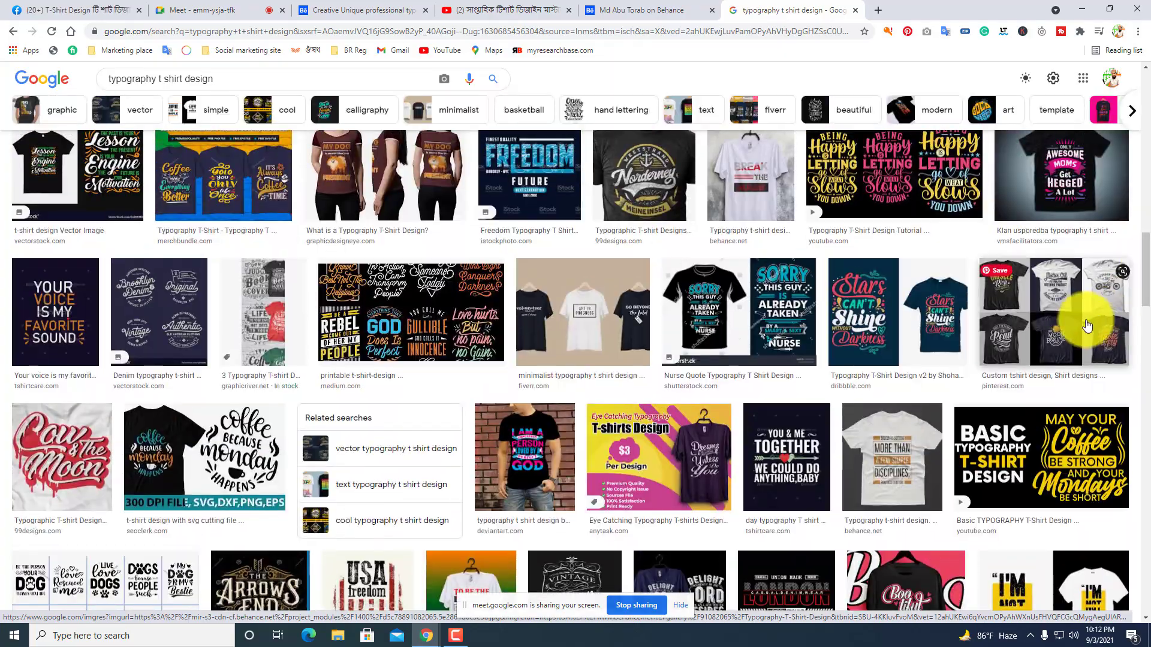
pyautogui.moveTo(1141, 291)
pyautogui.mouseDown()
pyautogui.moveTo(1145, 453)
pyautogui.moveTo(1145, 269)
pyautogui.moveTo(1145, 294)
pyautogui.mouseUp()
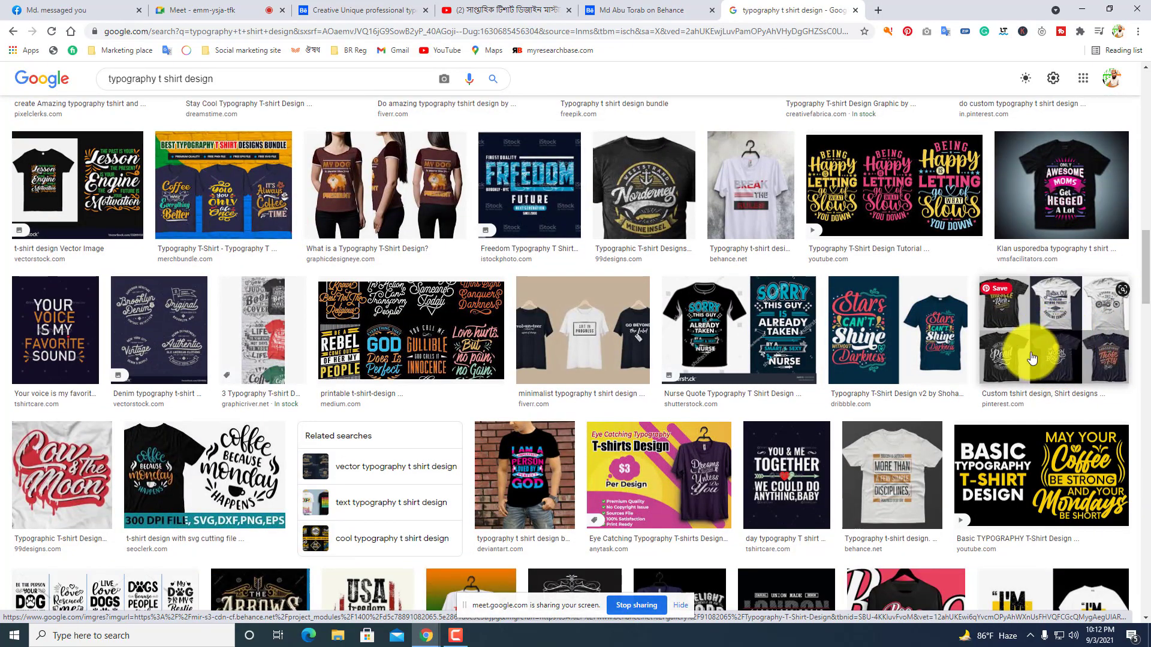
pyautogui.moveTo(1144, 286); pyautogui.dragTo(1143, 108)
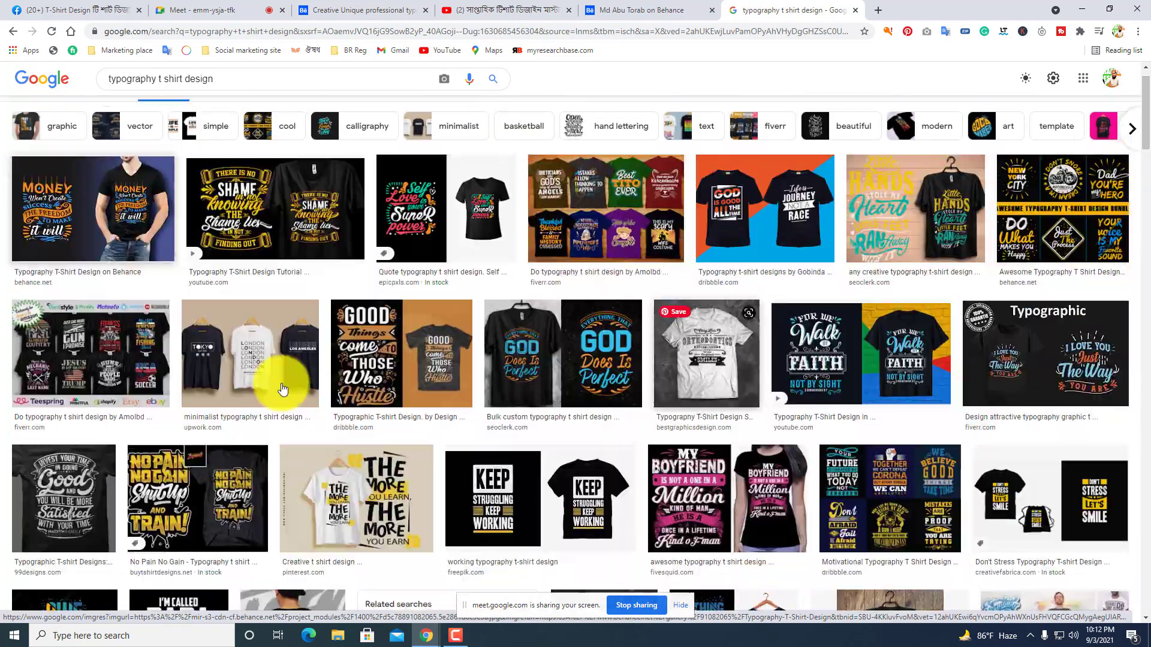
pyautogui.scroll(1, 218, 252)
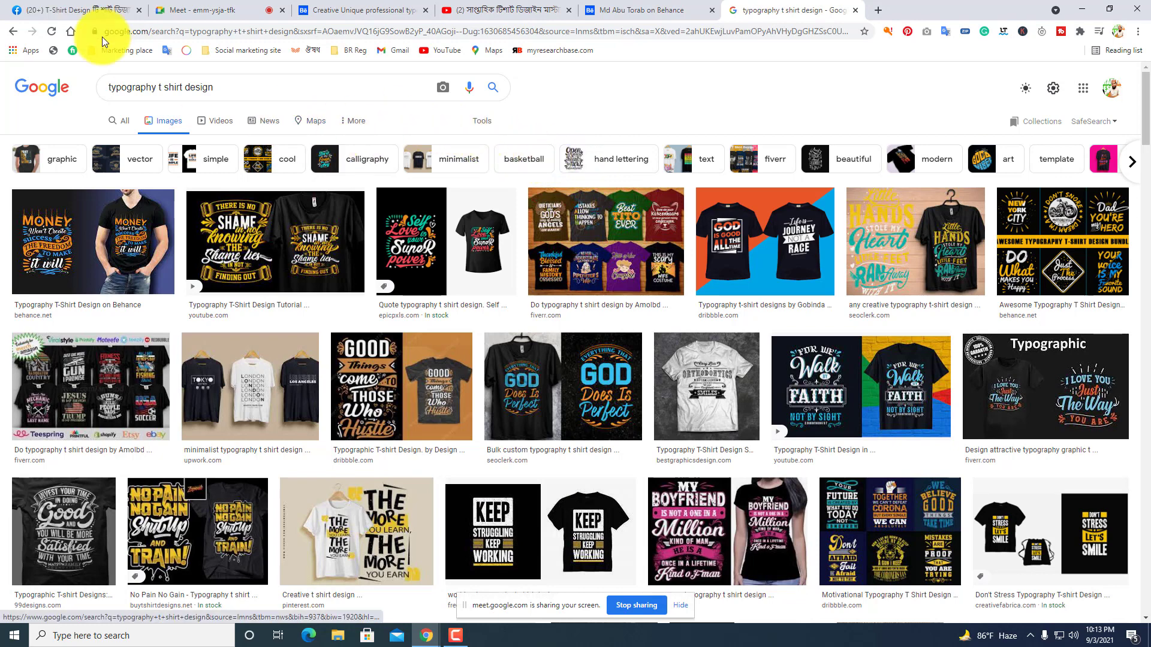
# Check the Meet call, then bring up the designer's Behance portfolio tab.
pyautogui.click(264, 12)
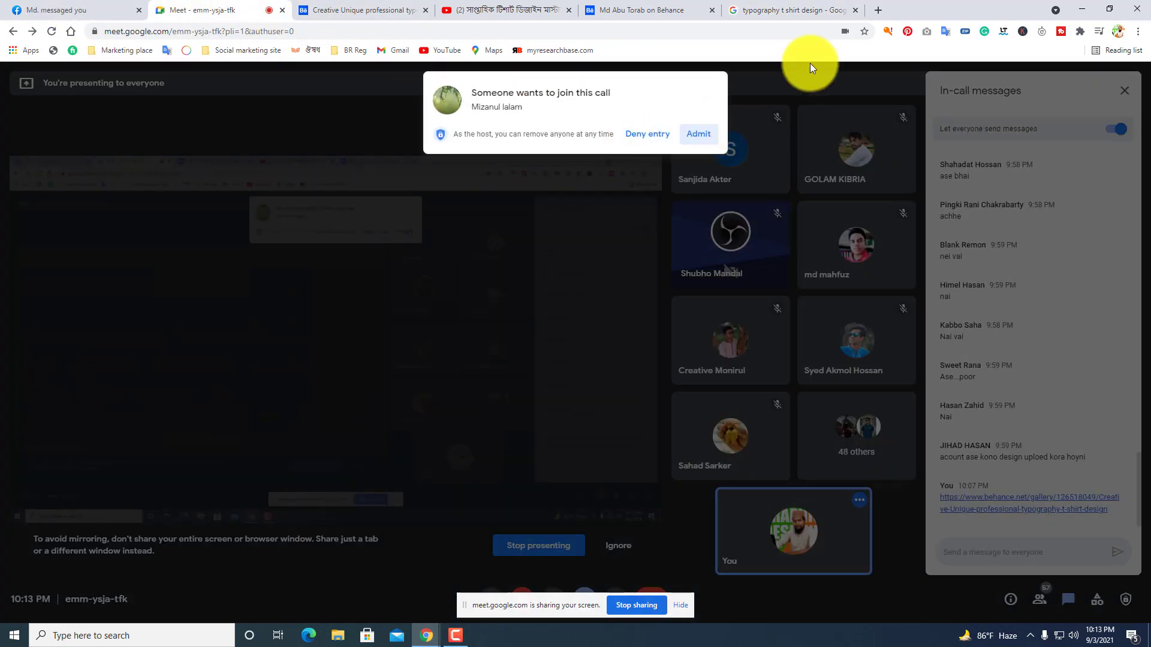
pyautogui.click(802, 12)
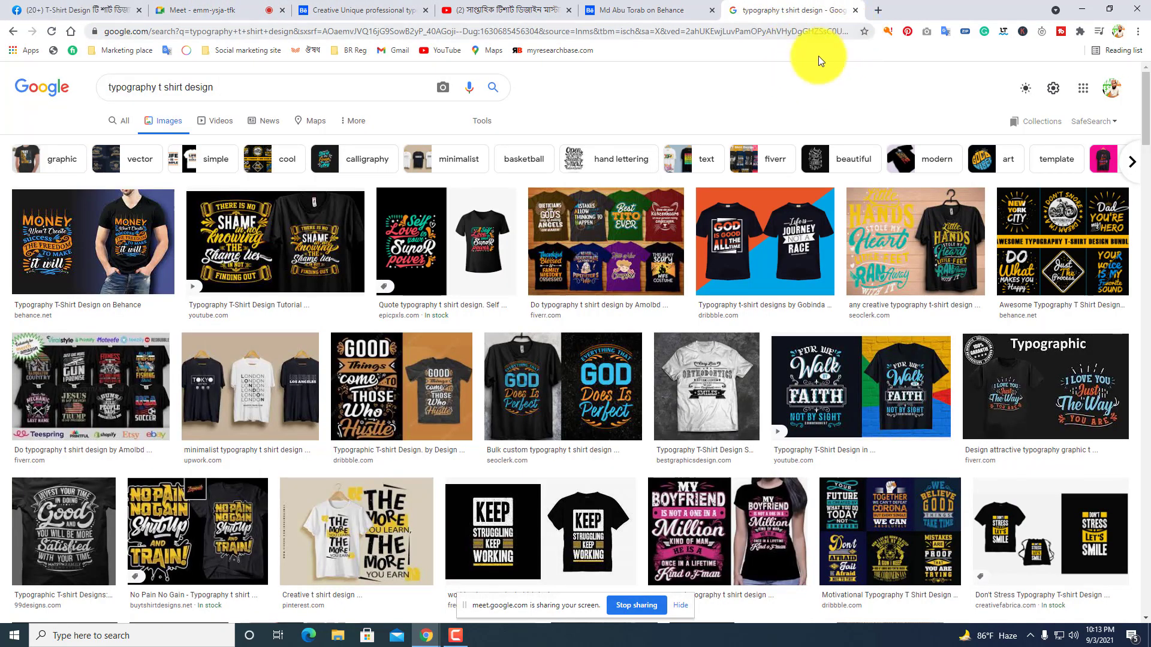
pyautogui.click(673, 10)
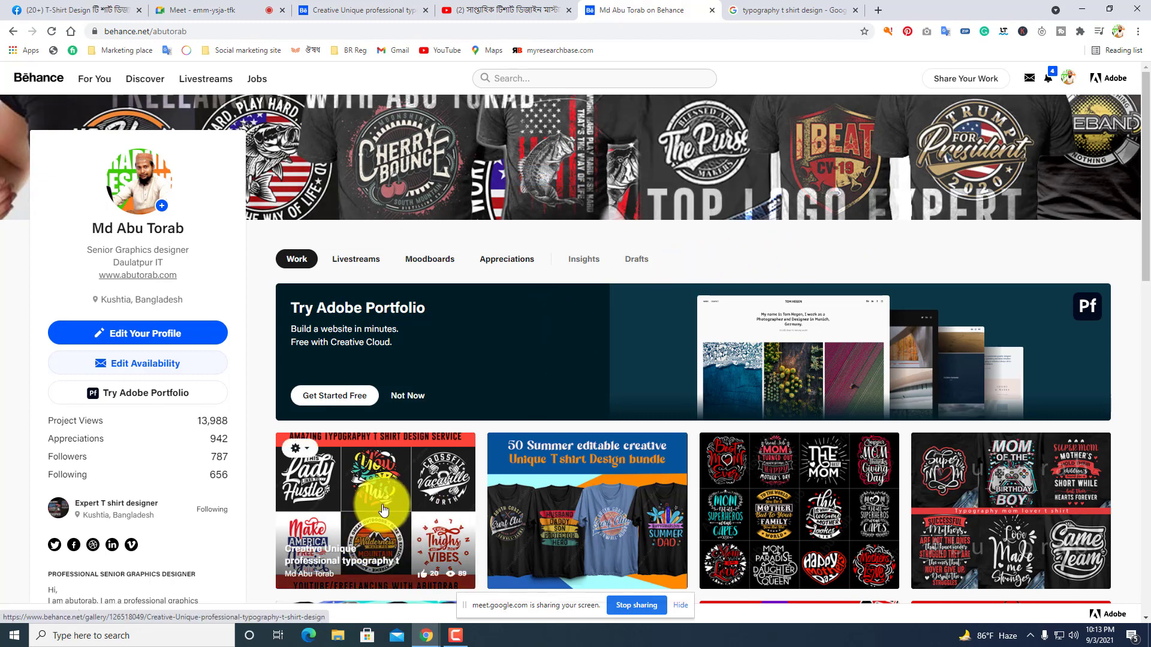
# Preview the Creative Unique typography t shirt design project and close it.
pyautogui.click(370, 489)
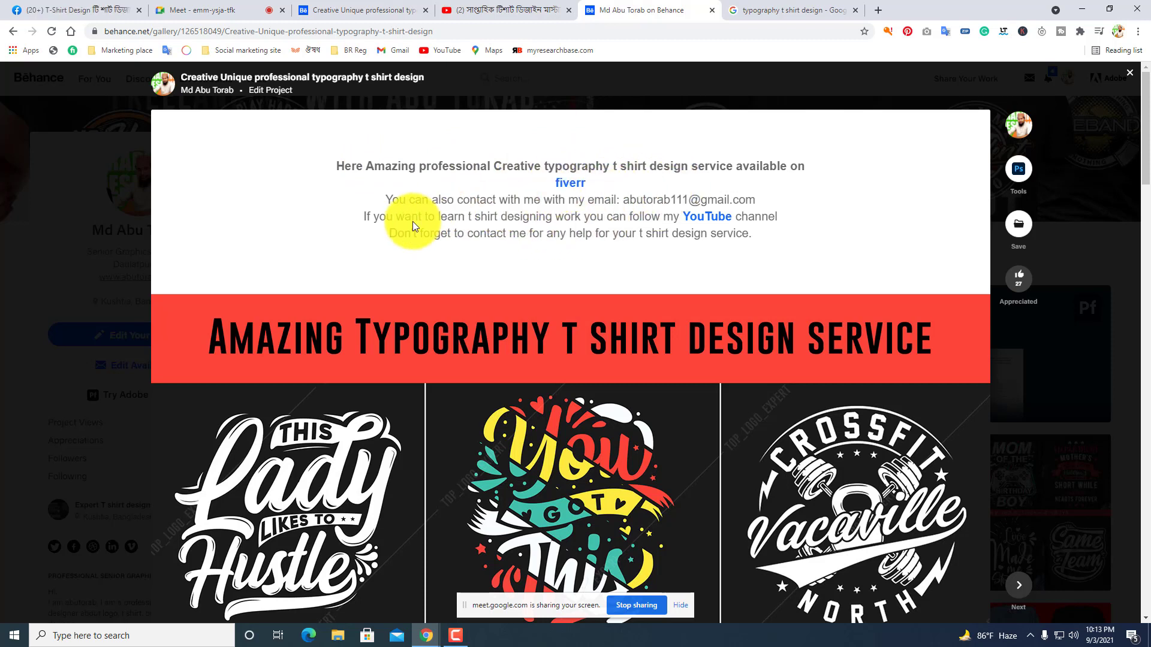
pyautogui.scroll(-2, 752, 316)
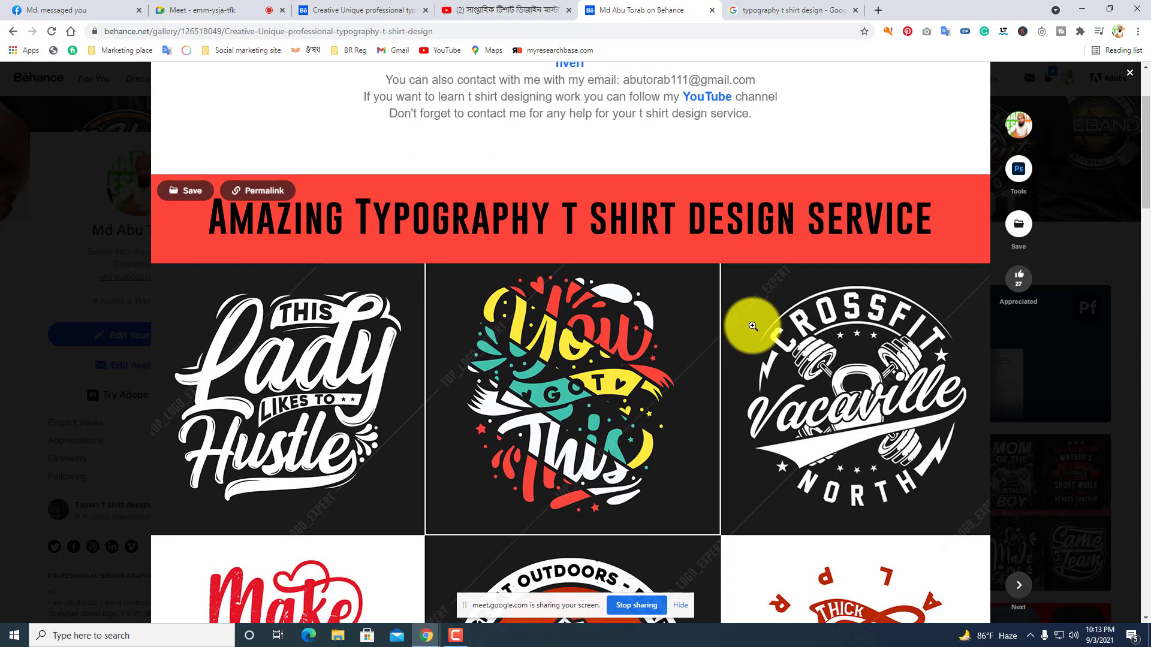
pyautogui.scroll(1, 875, 333)
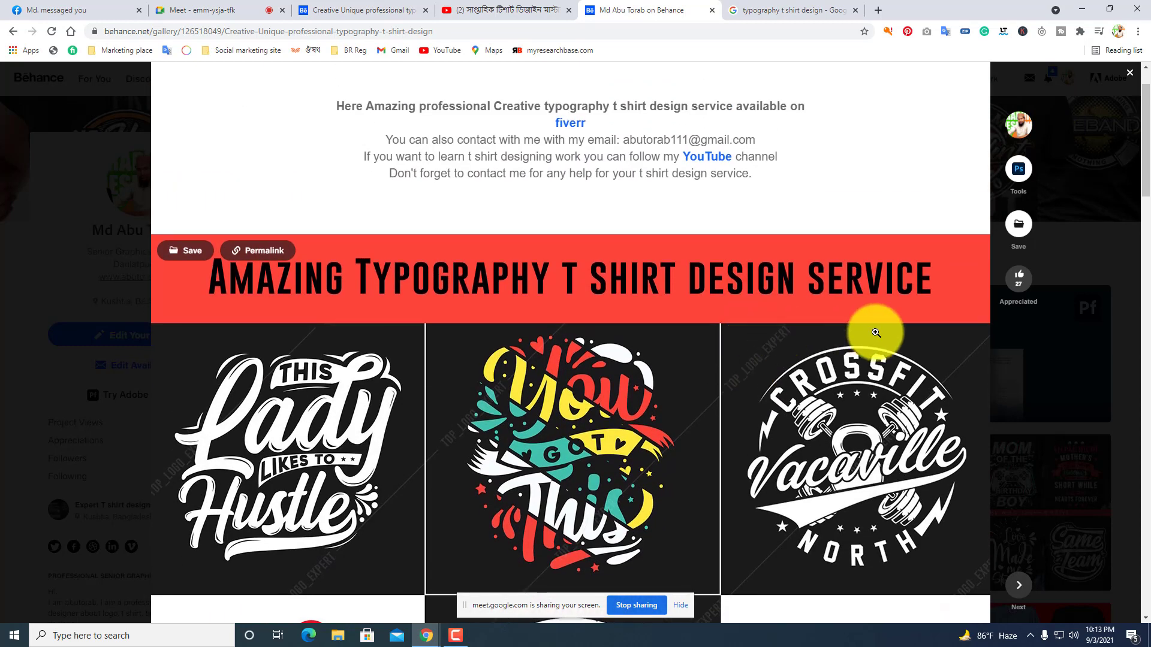
pyautogui.click(1133, 76)
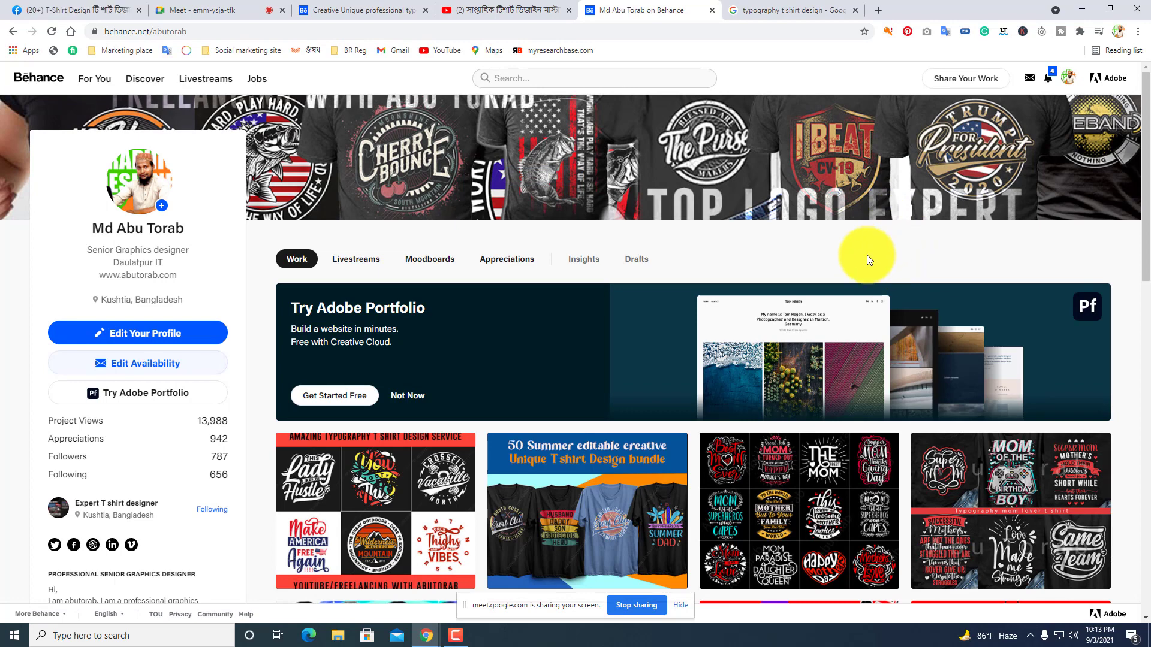
# Browse the portfolio, including the summer bundle project, then return to the Meet call.
pyautogui.scroll(-2, 775, 356)
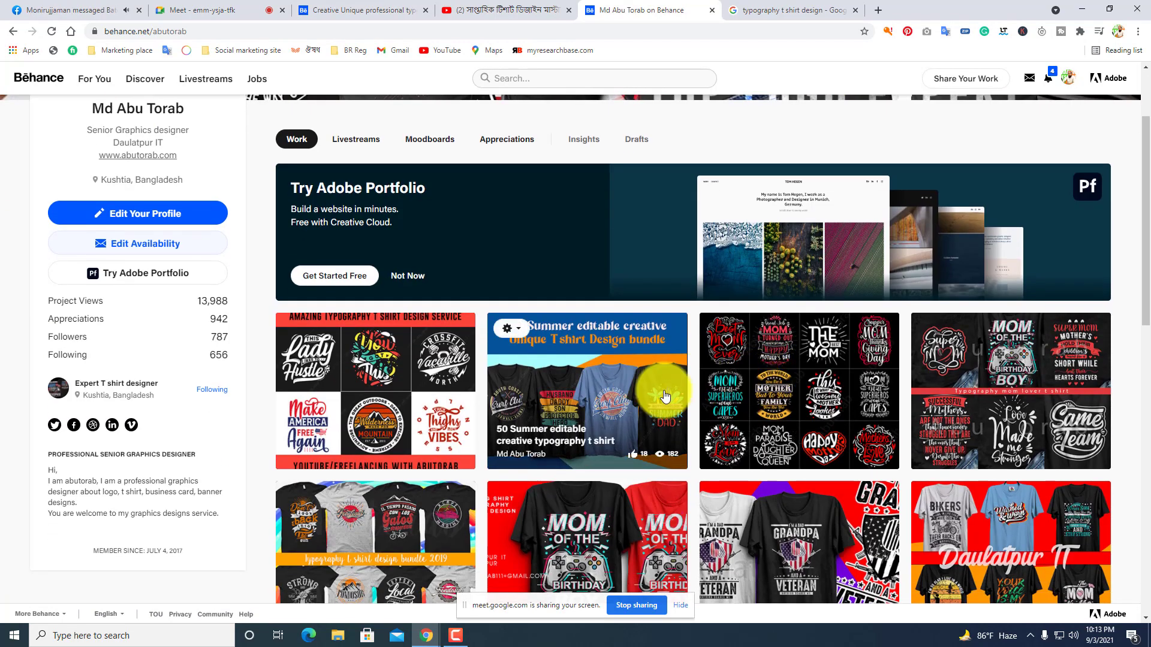
pyautogui.scroll(2, 652, 408)
pyautogui.click(504, 451)
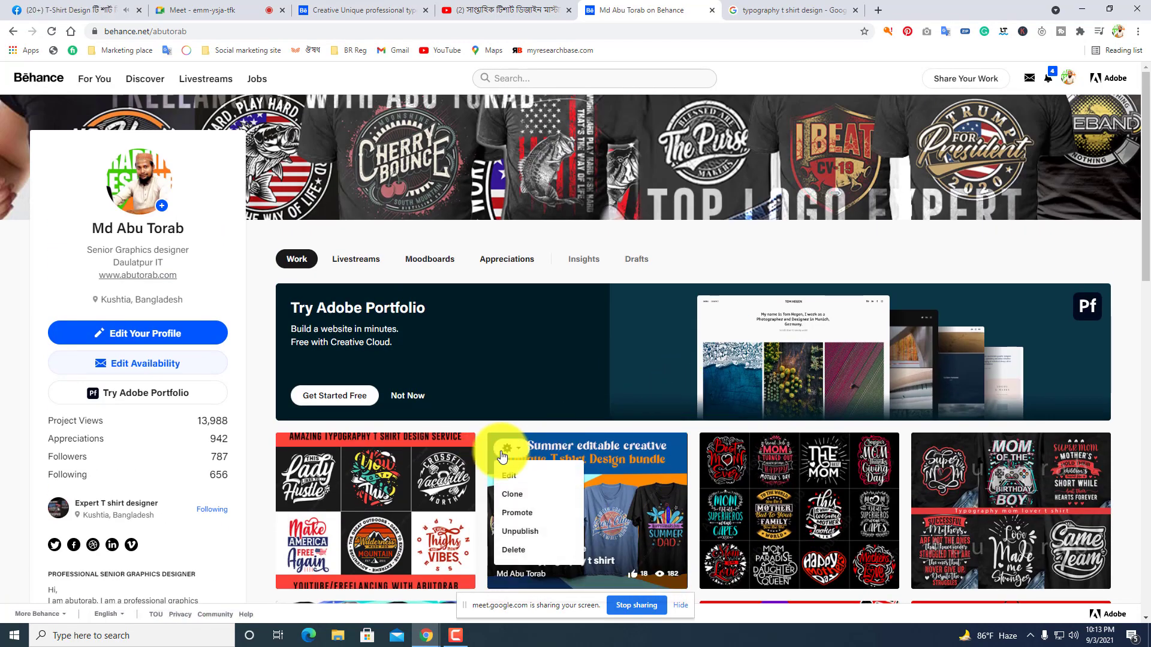
pyautogui.scroll(-1, 418, 563)
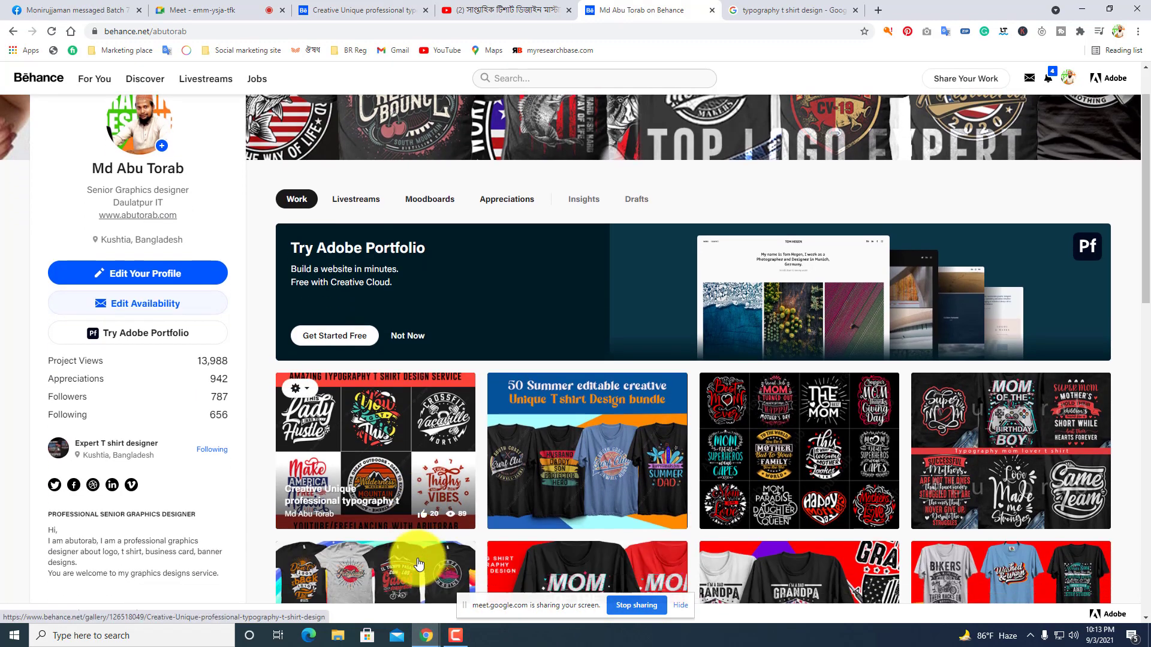
pyautogui.scroll(-4, 419, 558)
pyautogui.scroll(2, 414, 555)
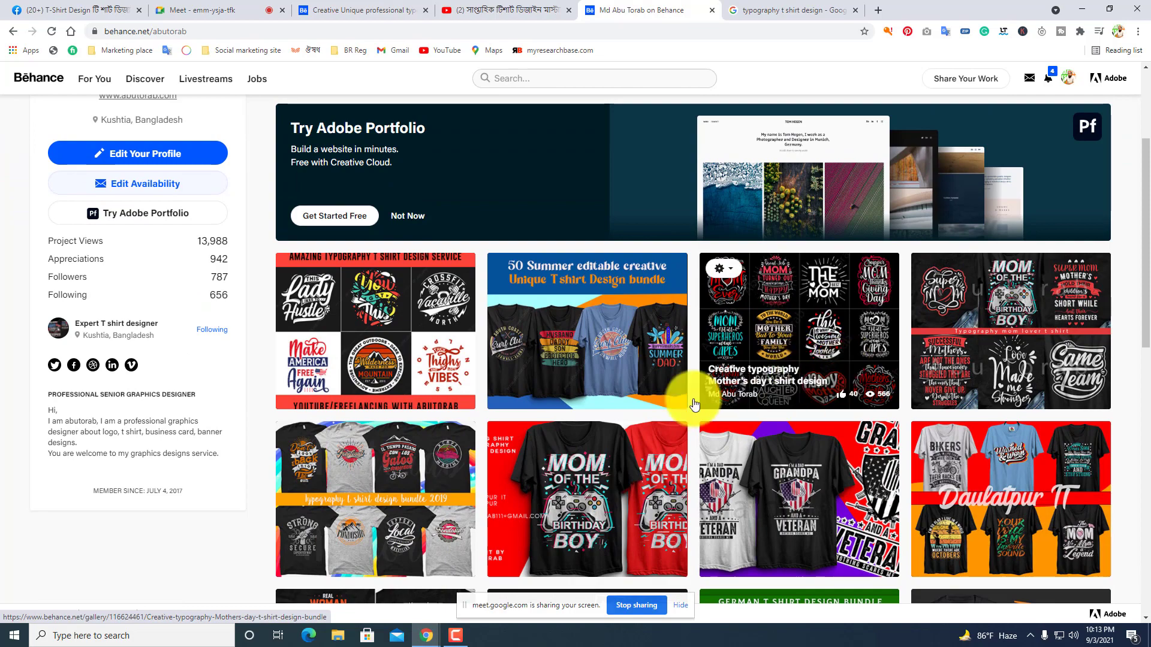
pyautogui.scroll(-2, 695, 456)
pyautogui.scroll(4, 693, 471)
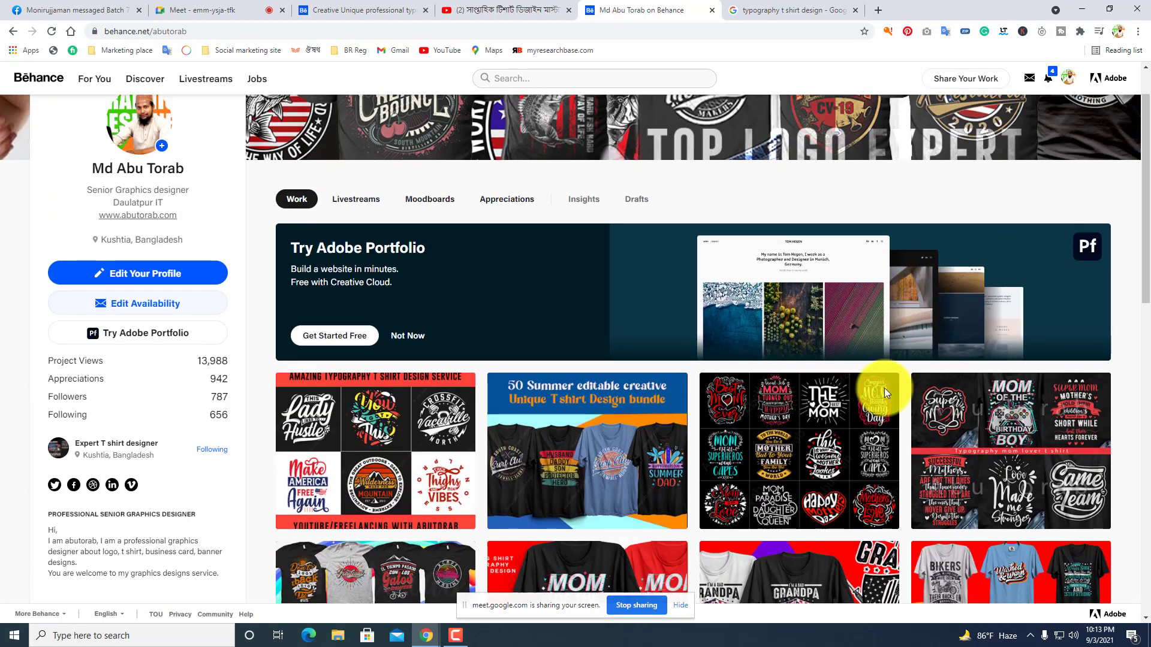
pyautogui.scroll(-2, 779, 440)
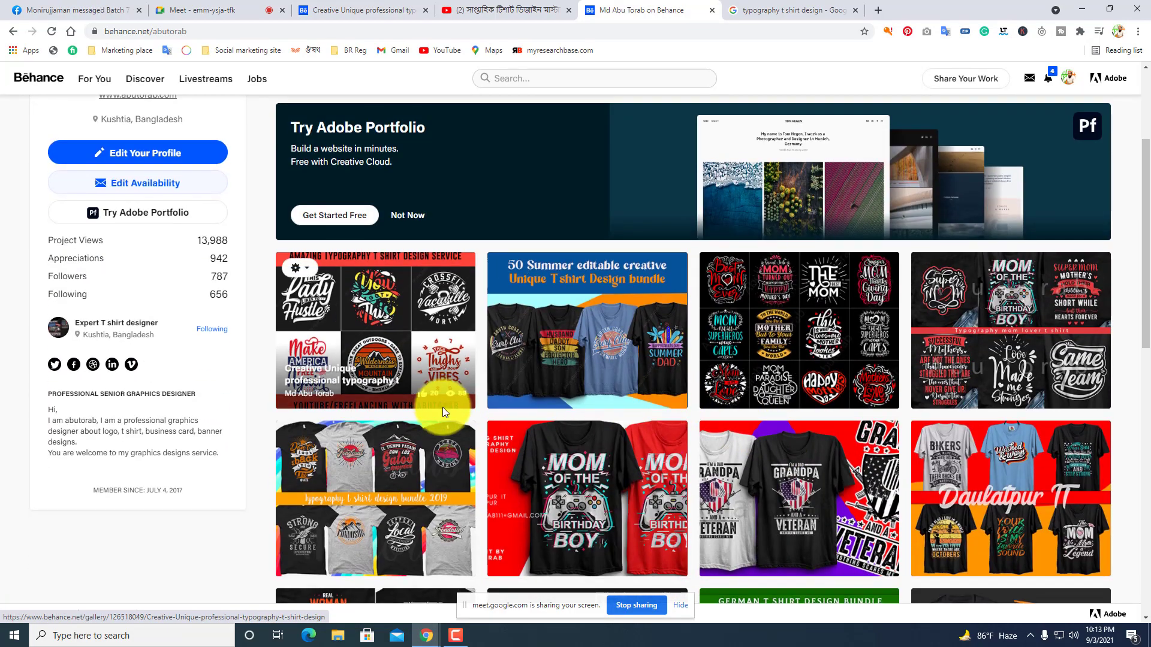
pyautogui.scroll(-4, 455, 423)
pyautogui.scroll(1, 473, 437)
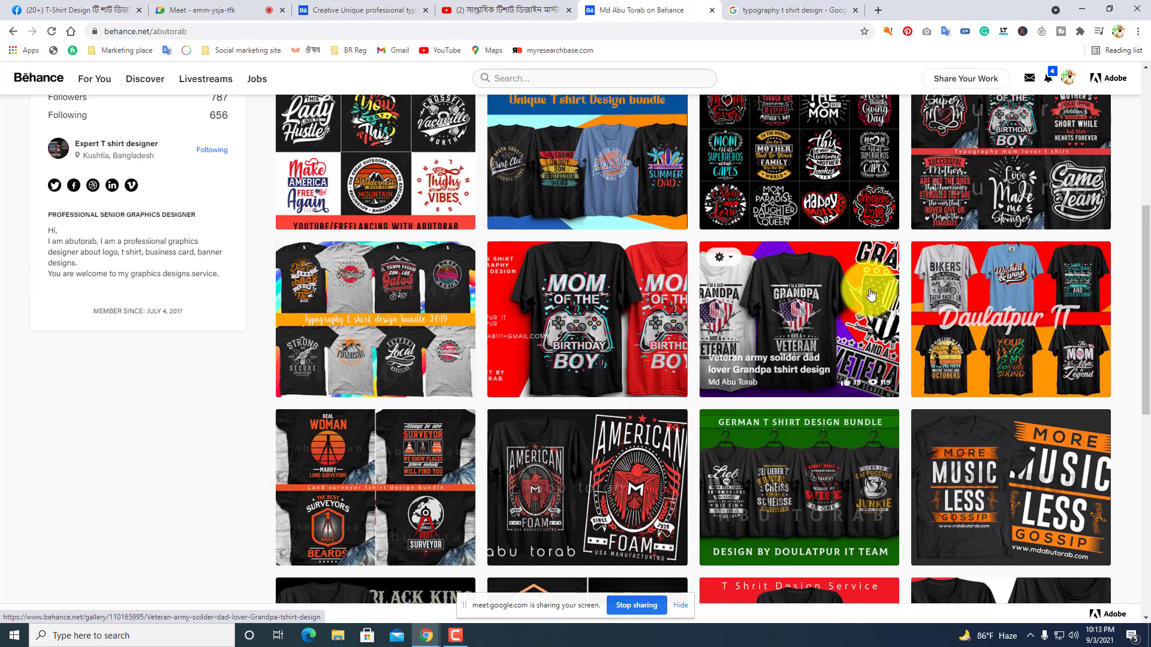
pyautogui.scroll(2, 881, 348)
pyautogui.scroll(-1, 1029, 398)
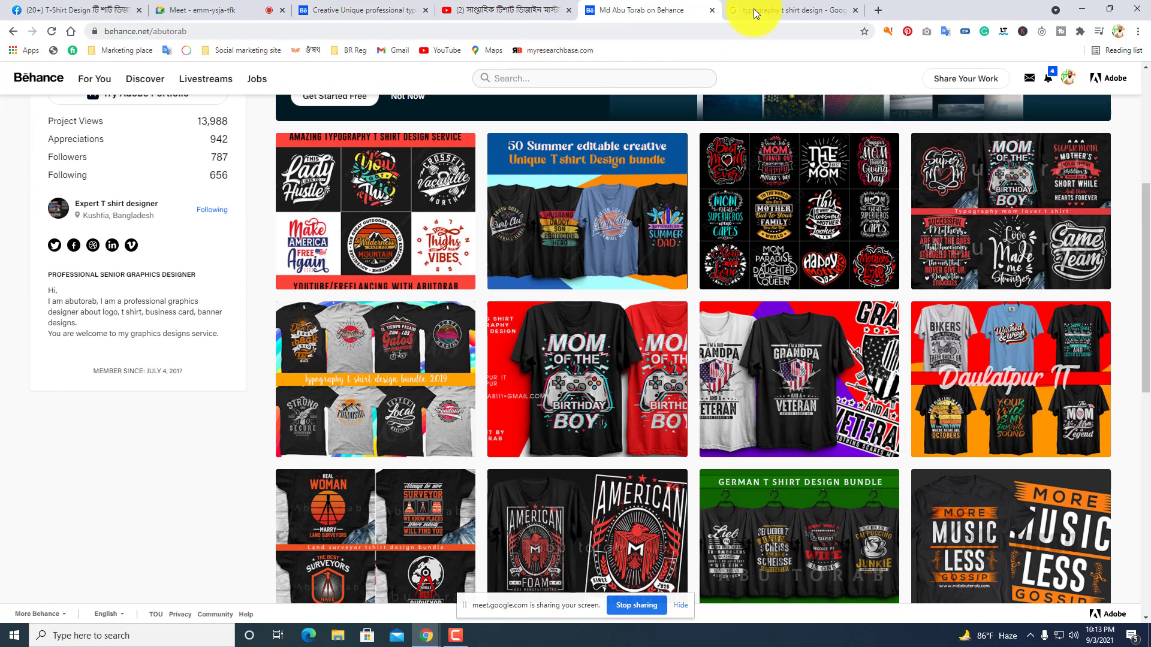
pyautogui.click(218, 11)
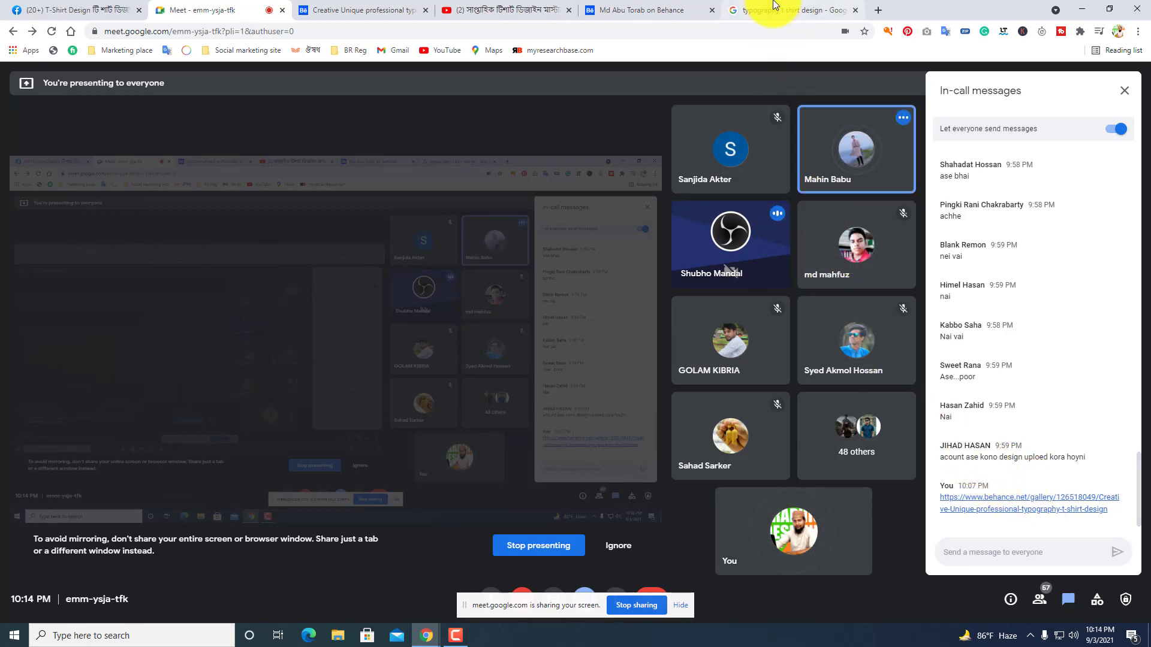
# Admit the waiting person into the Meet call, then return to the Creative Unique typography project page.
pyautogui.click(756, 14)
pyautogui.click(679, 5)
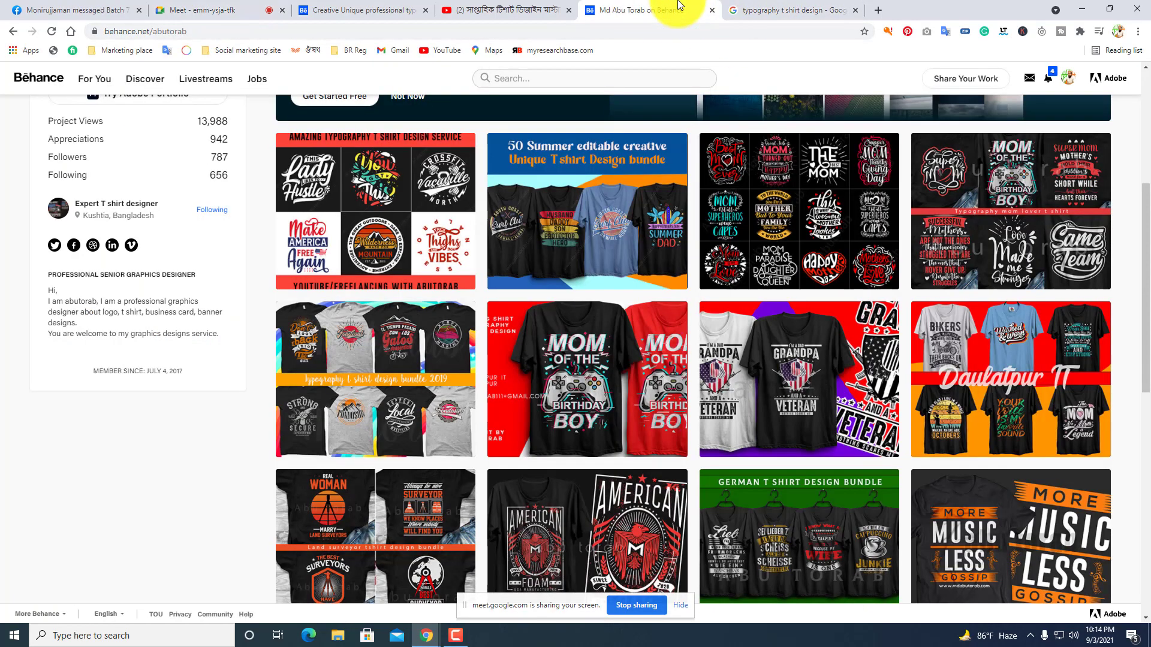
pyautogui.scroll(5, 778, 192)
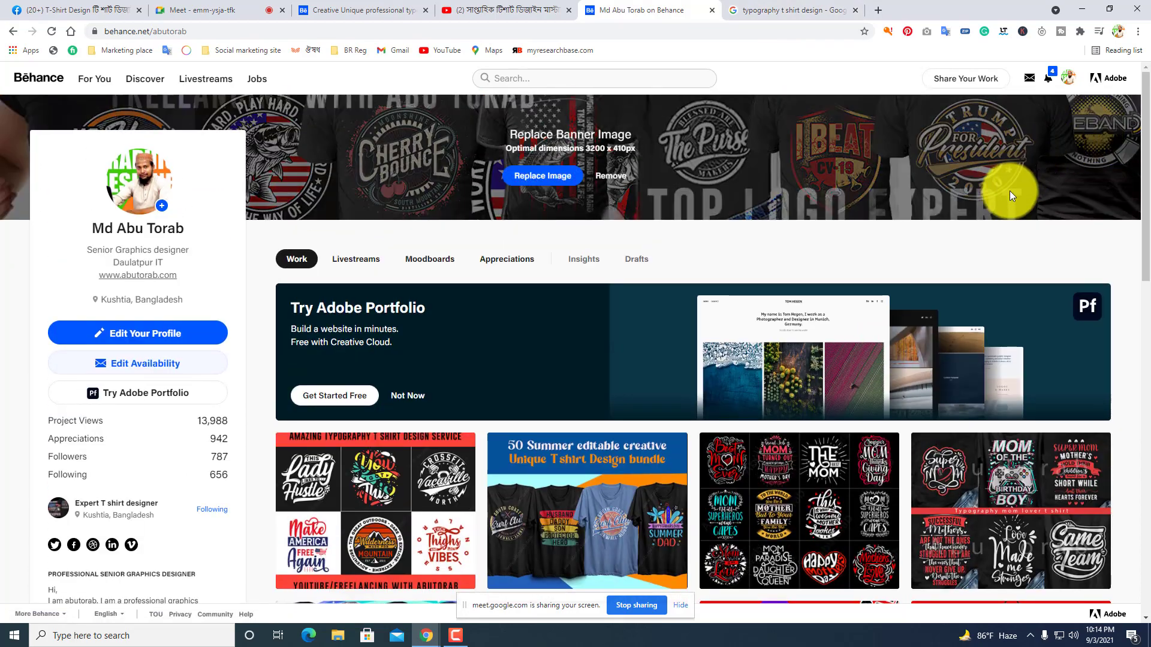
pyautogui.click(224, 12)
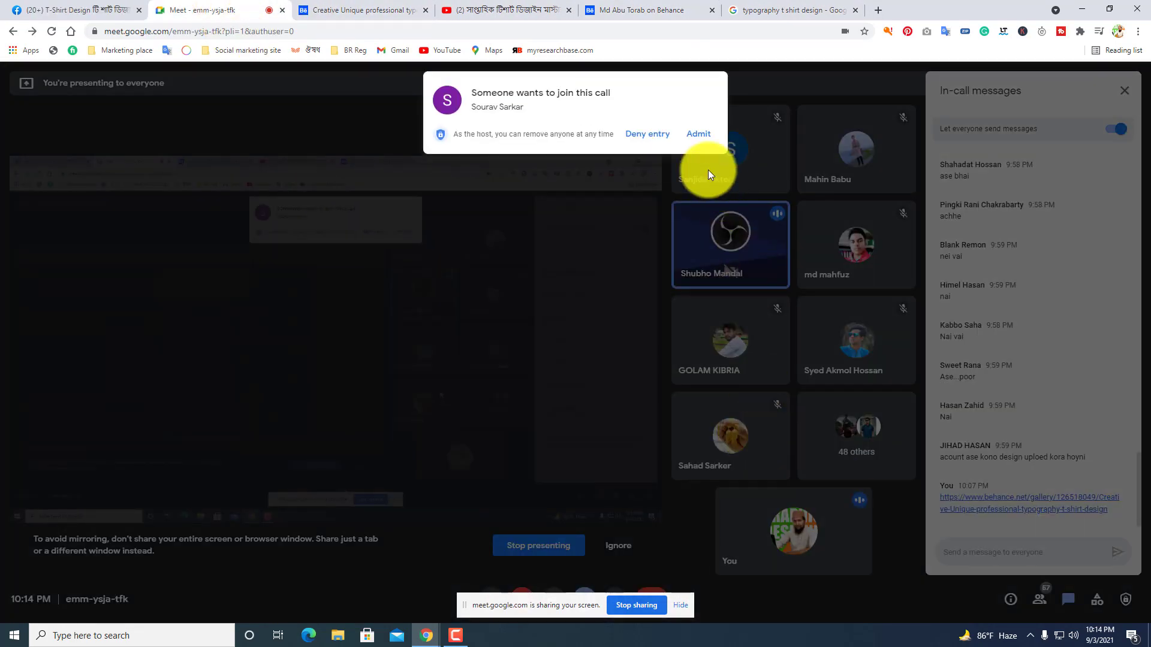
pyautogui.click(699, 135)
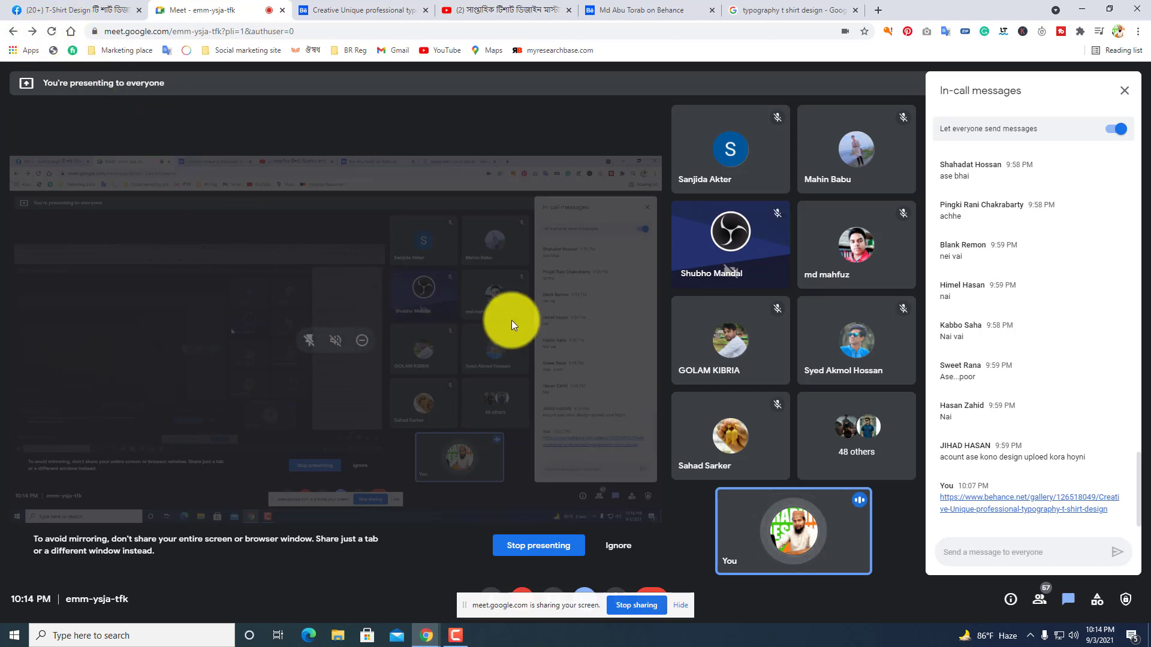
pyautogui.moveTo(754, 376)
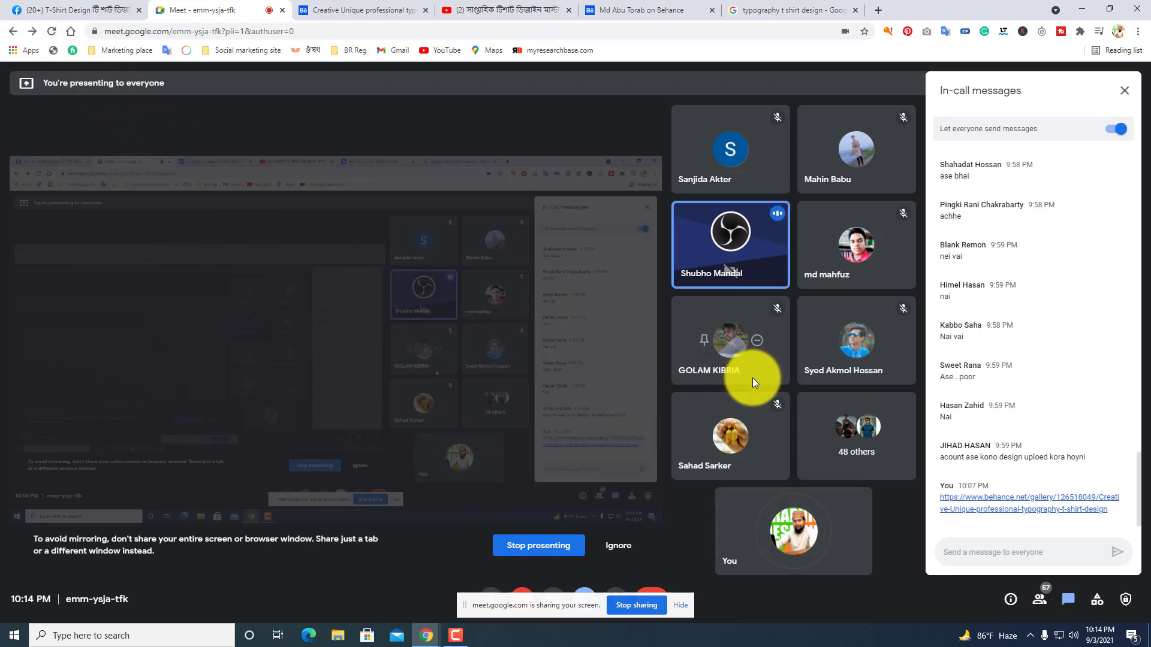
pyautogui.click(329, 10)
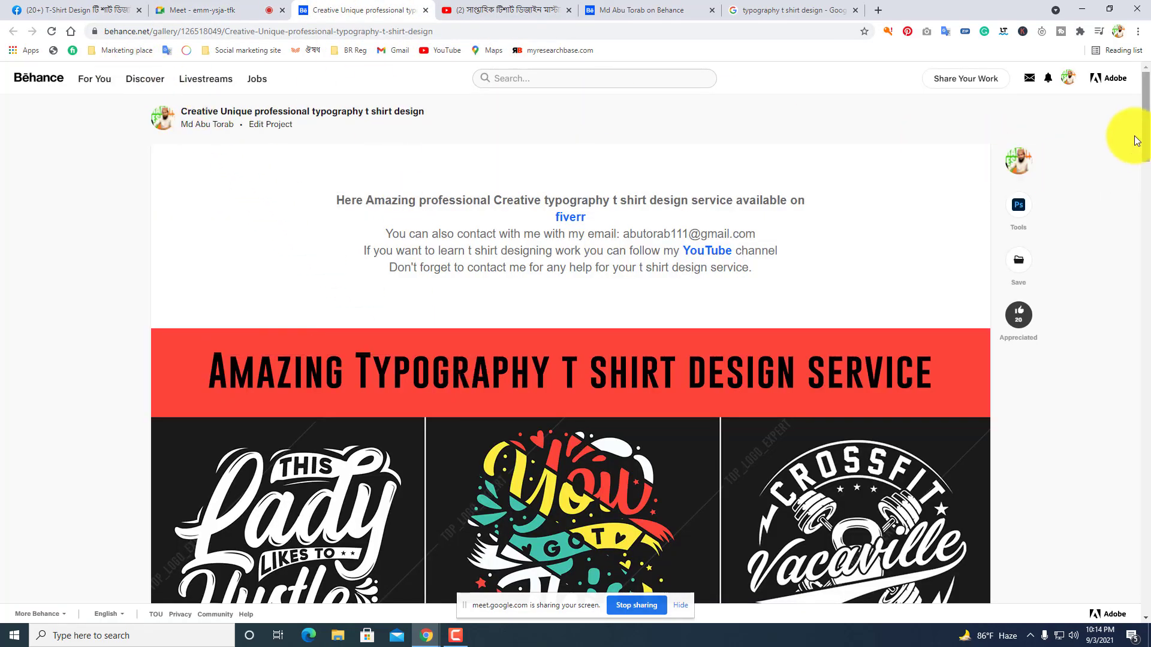
# Go to the designer's own Behance profile and browse up and down its T-shirt project grid.
pyautogui.click(1066, 78)
pyautogui.click(1067, 80)
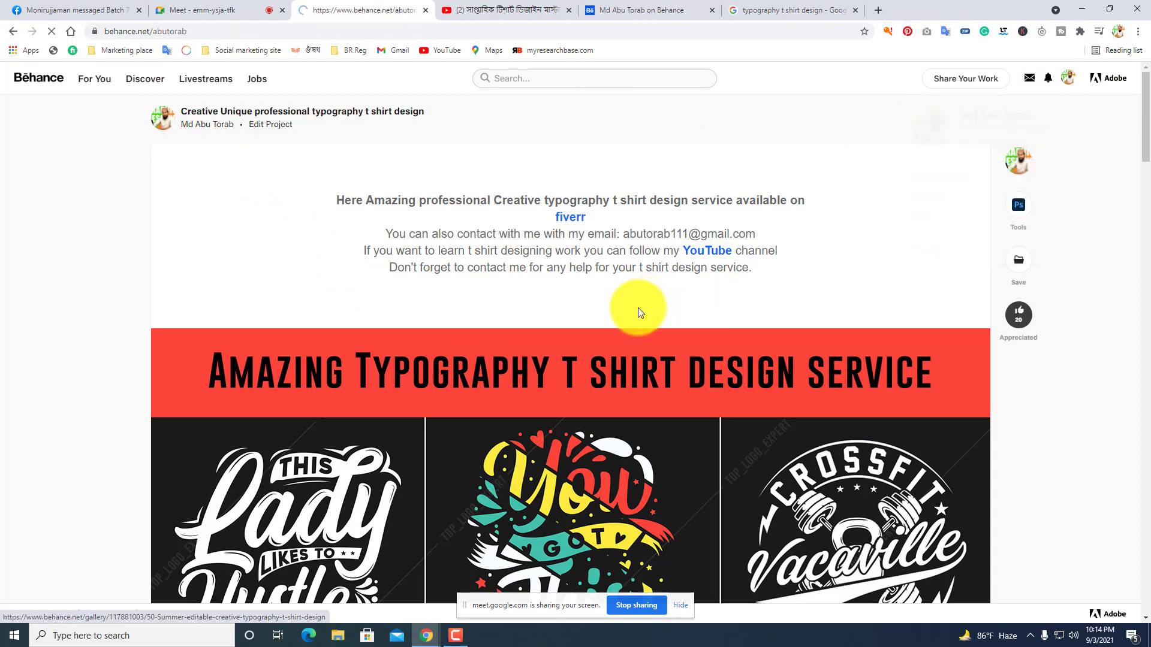
pyautogui.scroll(-1, 719, 300)
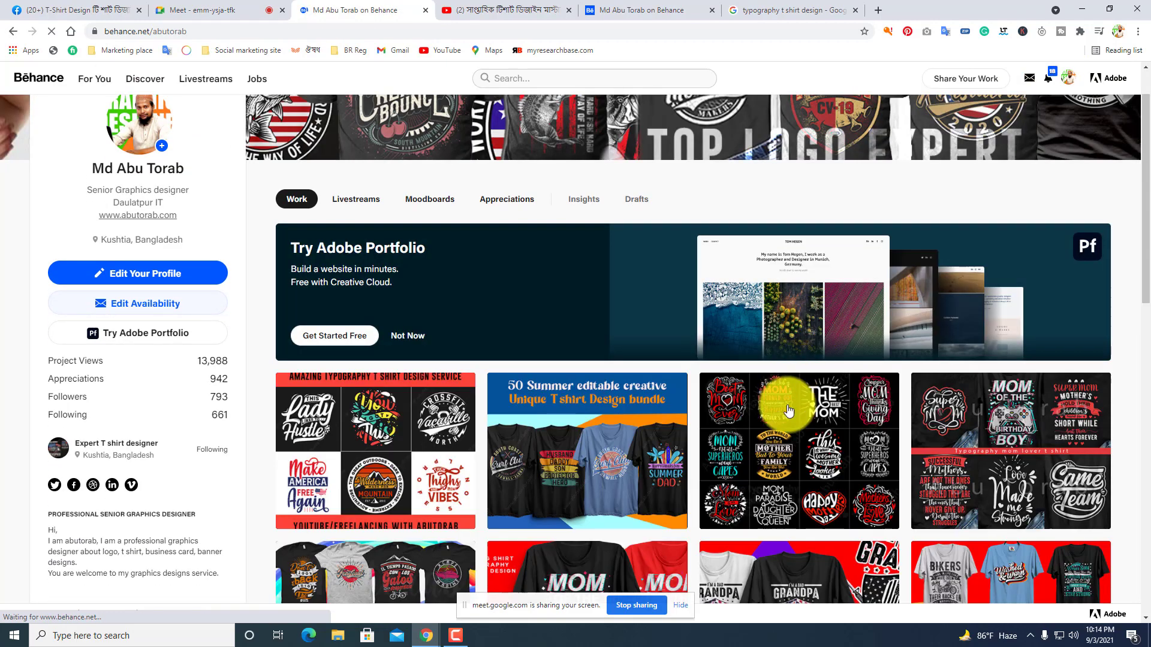
pyautogui.scroll(-2, 782, 403)
pyautogui.scroll(-2, 475, 380)
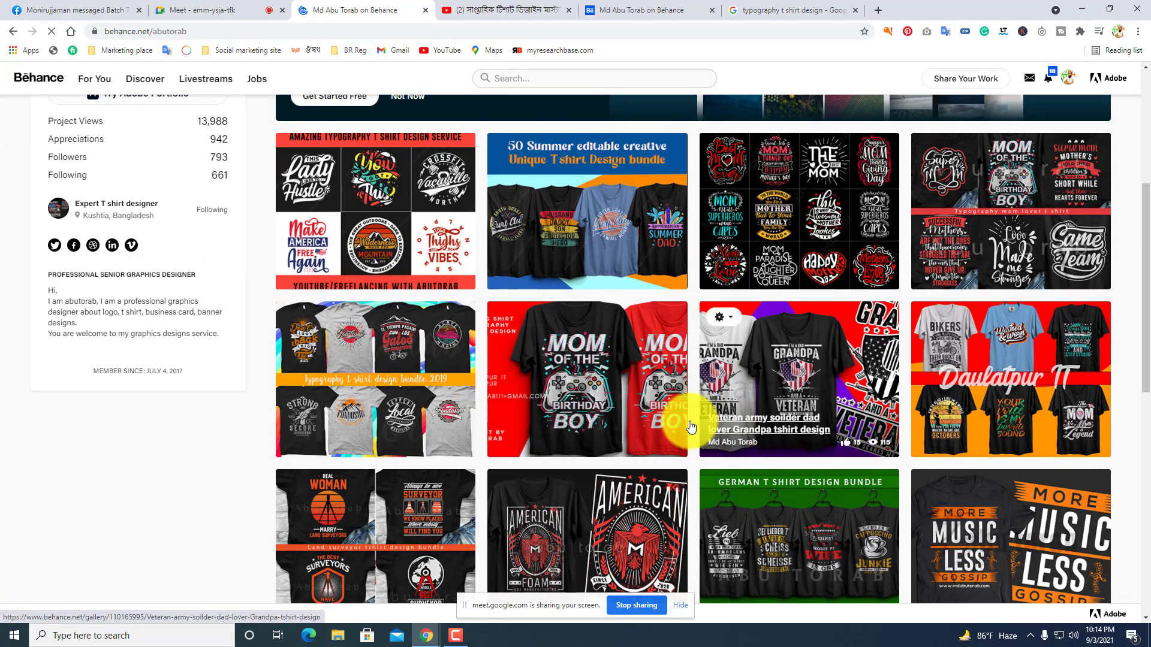
pyautogui.scroll(2, 445, 404)
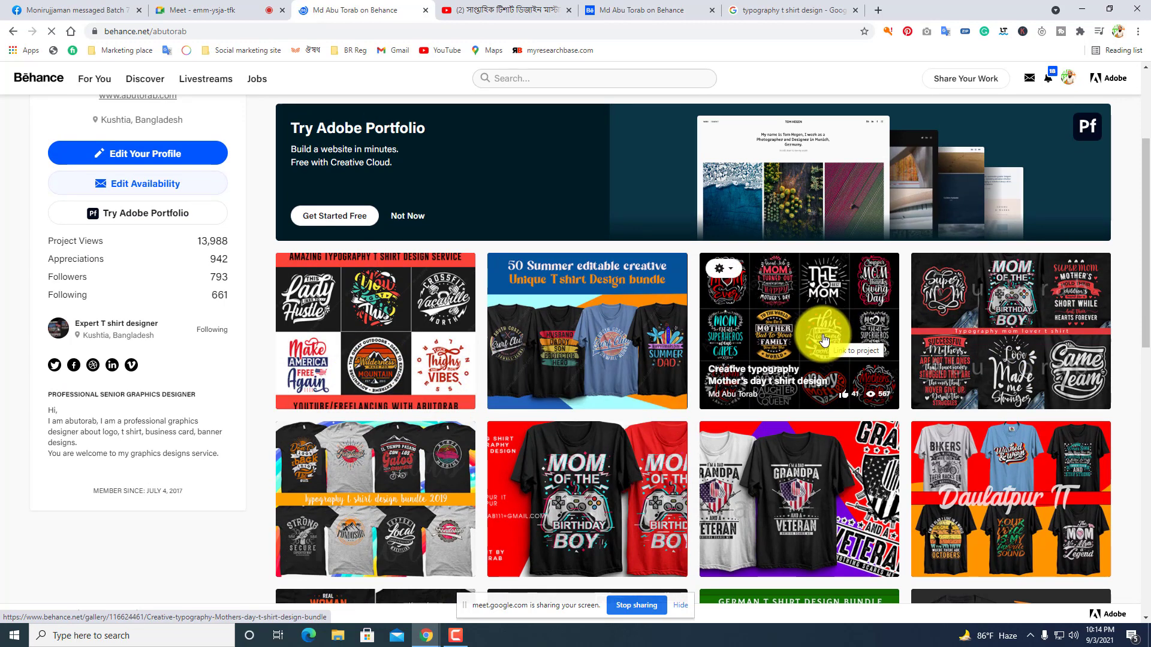
pyautogui.scroll(-2, 506, 372)
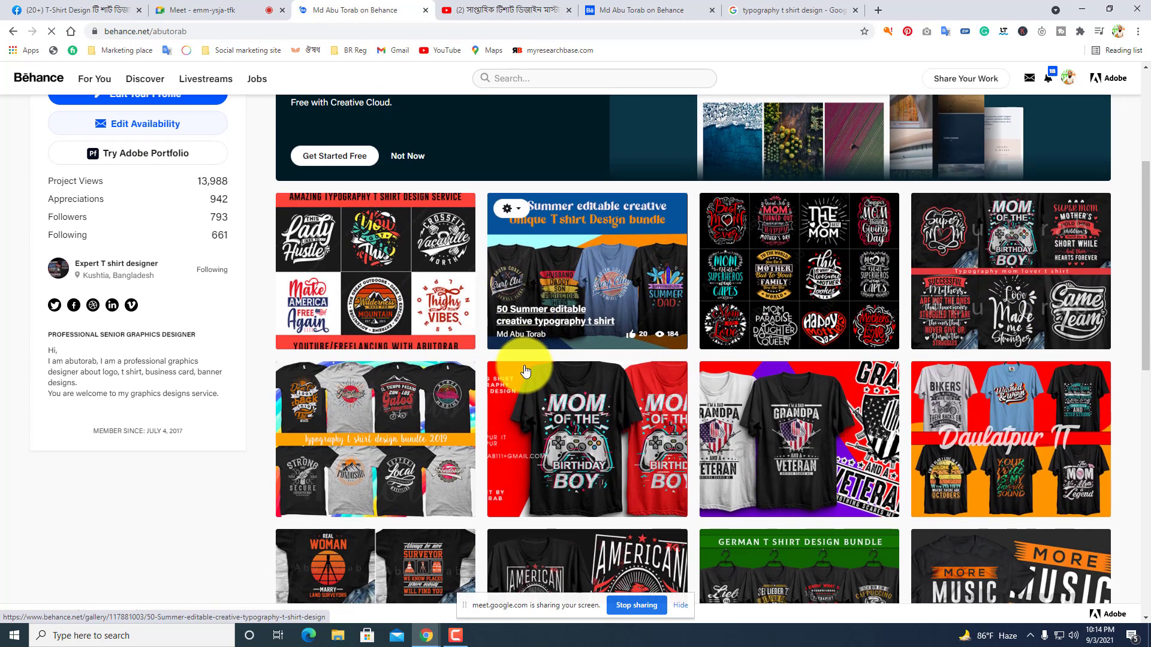
pyautogui.scroll(1, 719, 414)
pyautogui.scroll(-6, 722, 413)
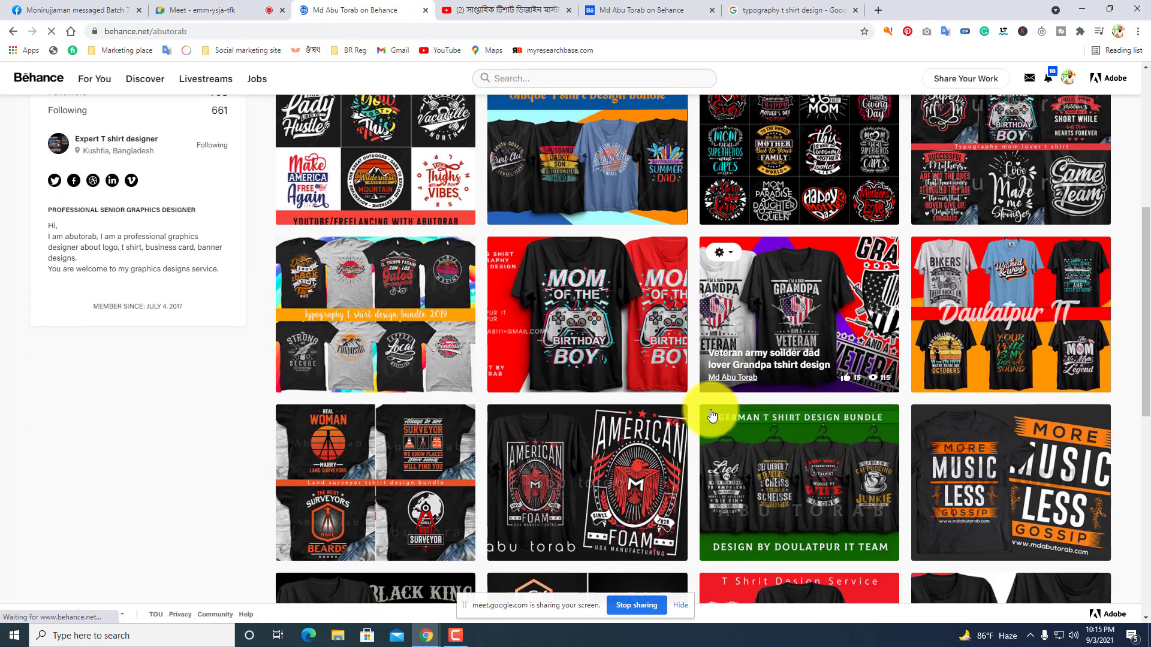
pyautogui.scroll(6, 851, 389)
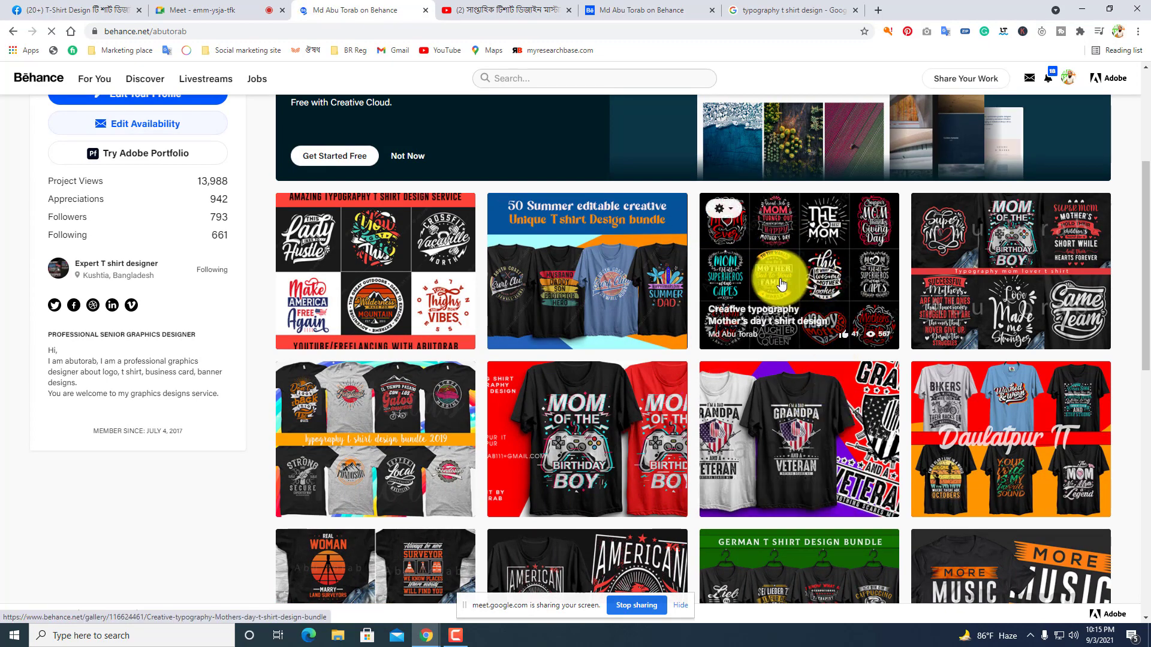
pyautogui.scroll(-2, 542, 324)
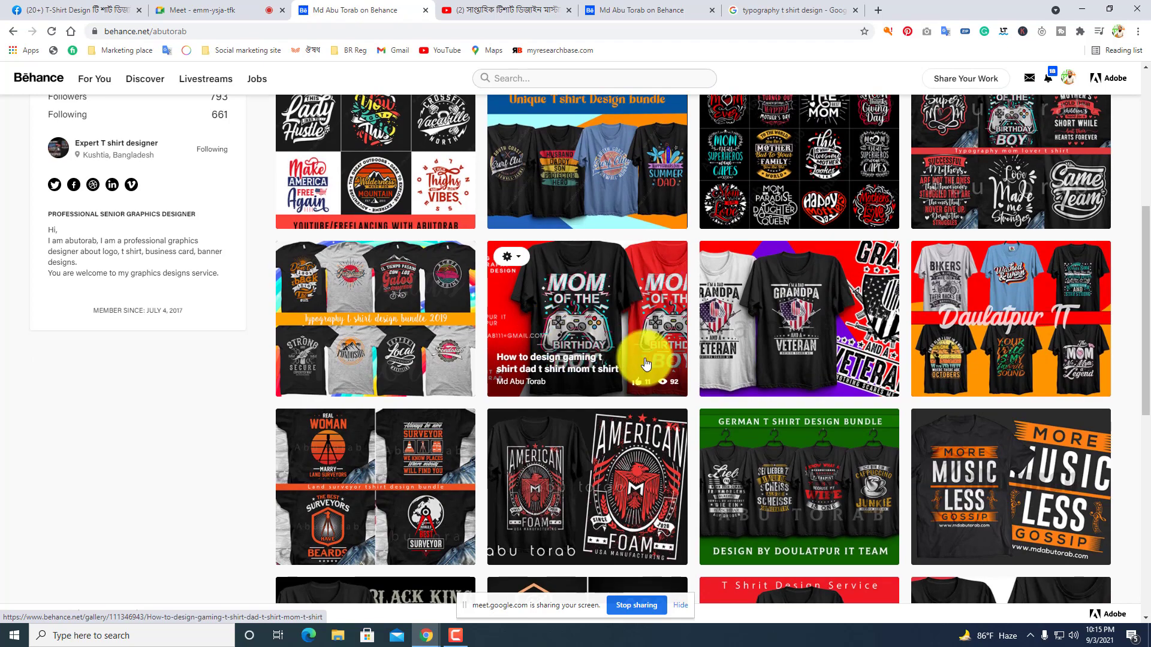
pyautogui.scroll(-5, 651, 362)
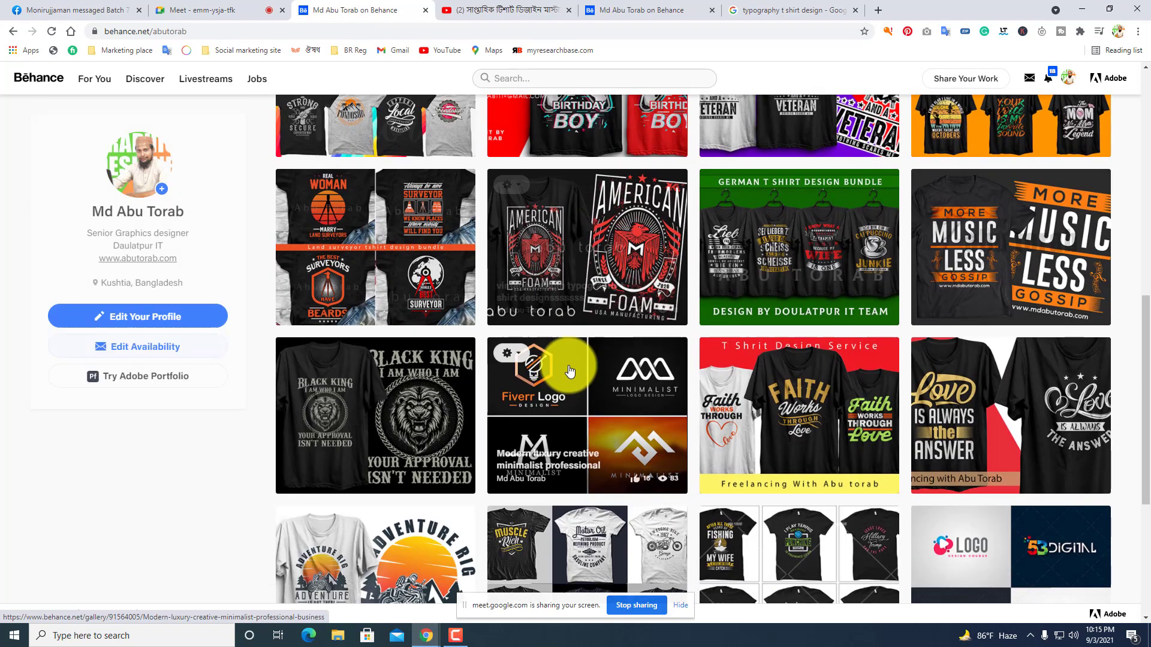
pyautogui.scroll(-2, 693, 393)
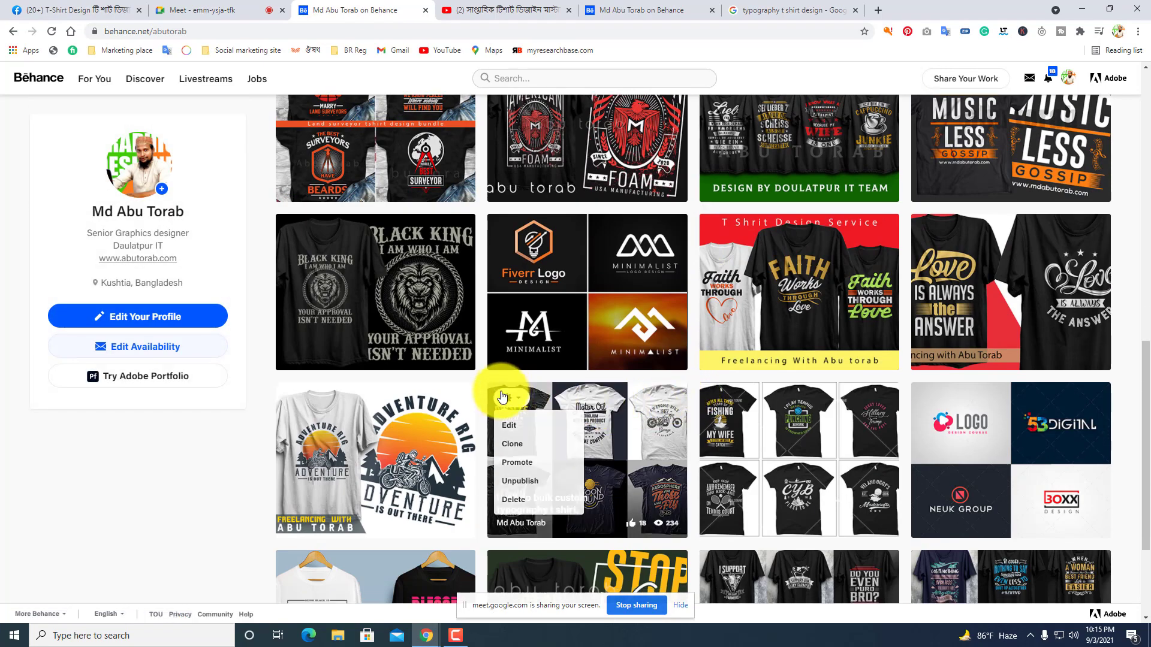
pyautogui.scroll(-2, 379, 347)
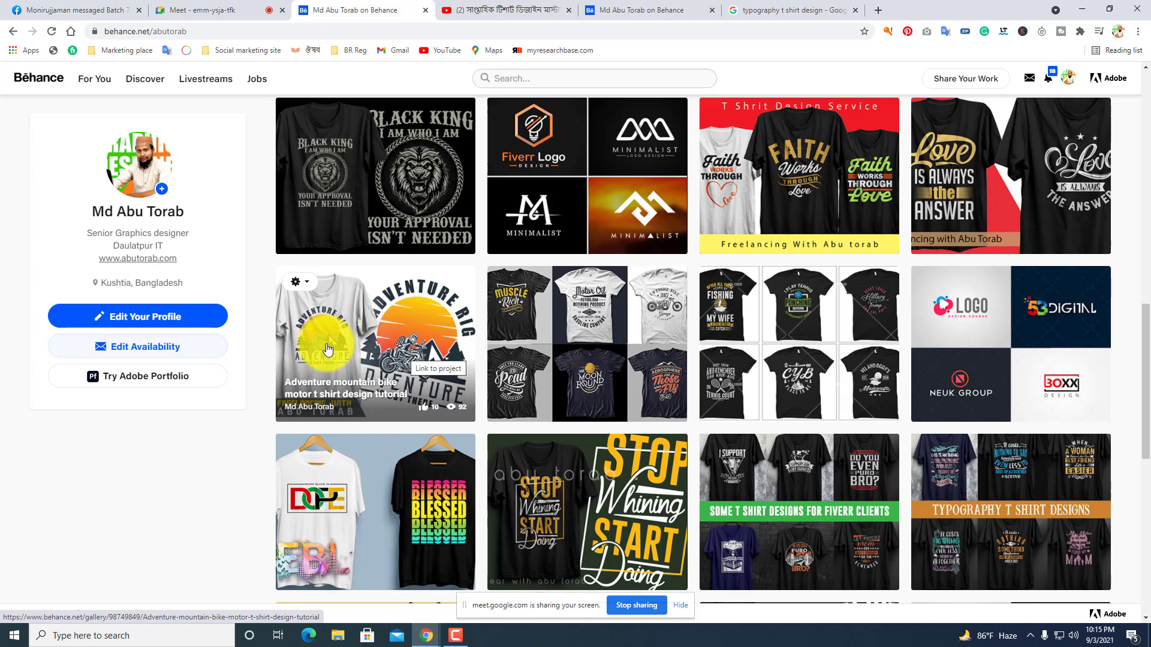
pyautogui.scroll(4, 327, 349)
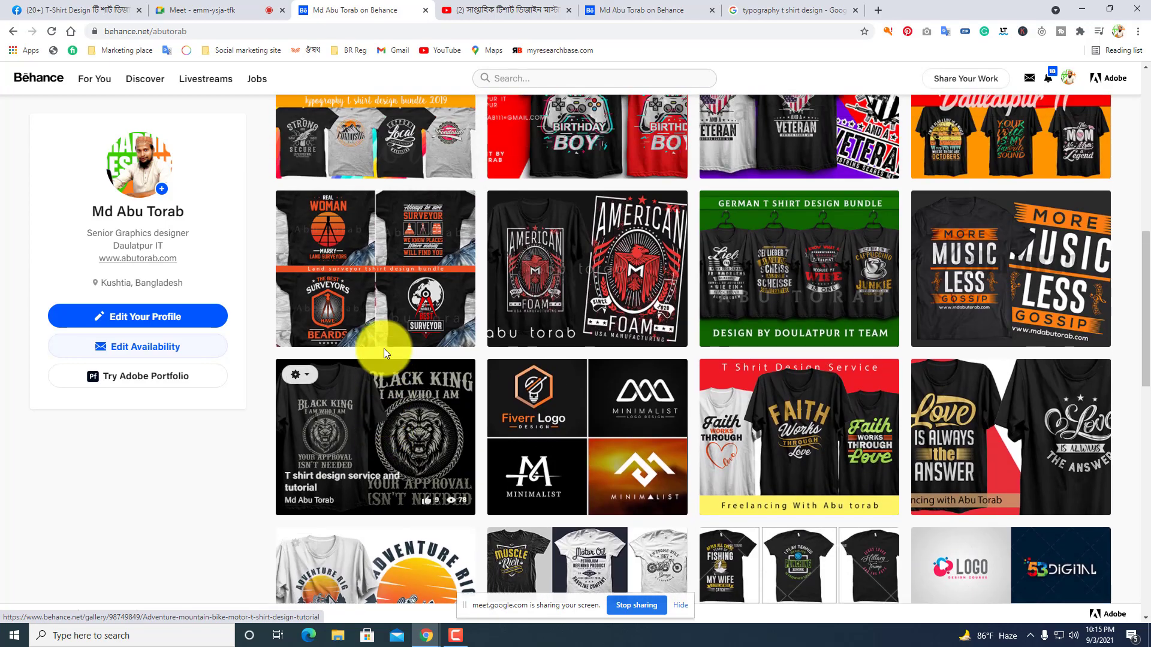
pyautogui.scroll(6, 384, 348)
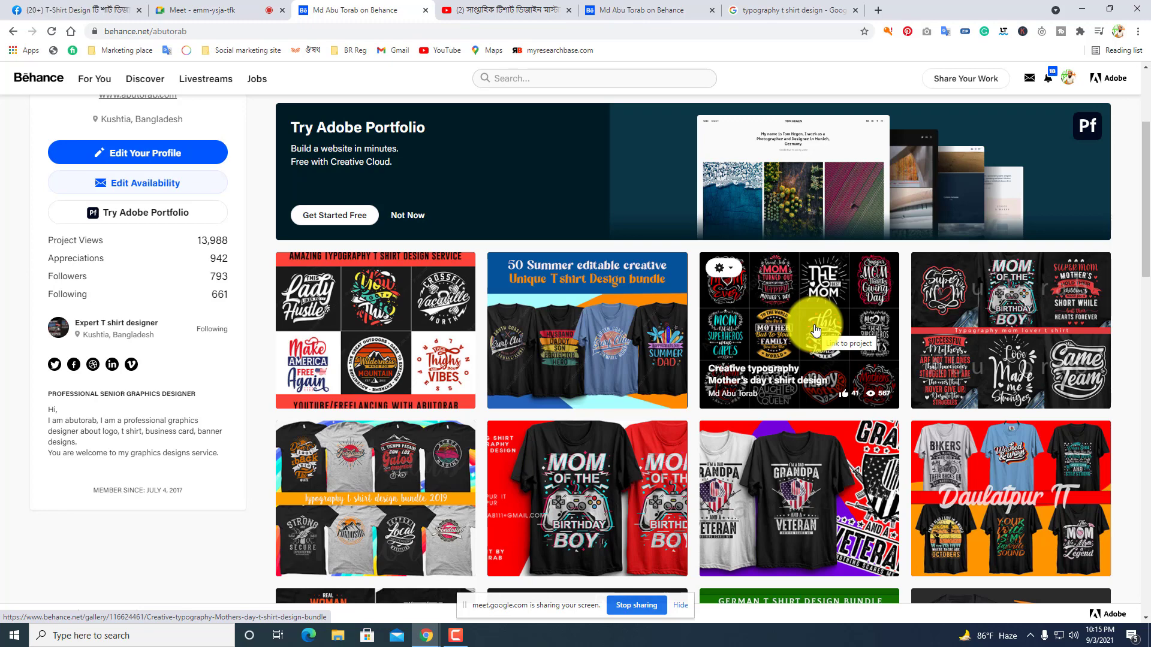
# Preview the Creative typography Mother's day T-shirt designs, then close the project back to the grid.
pyautogui.click(779, 294)
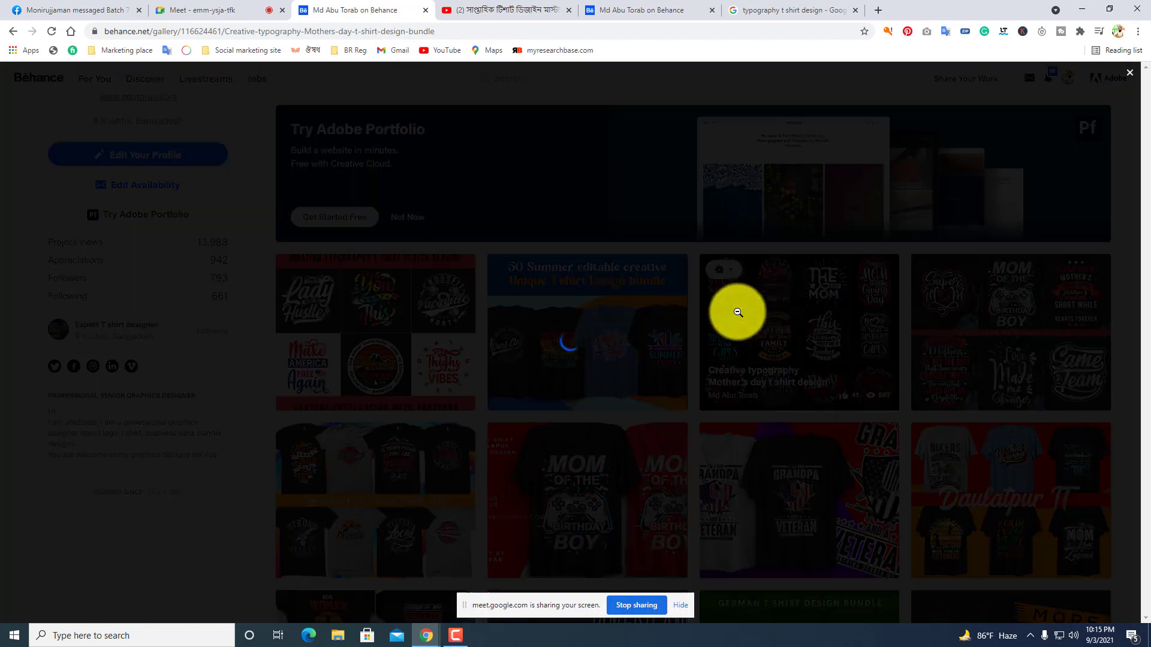
pyautogui.scroll(-7, 713, 338)
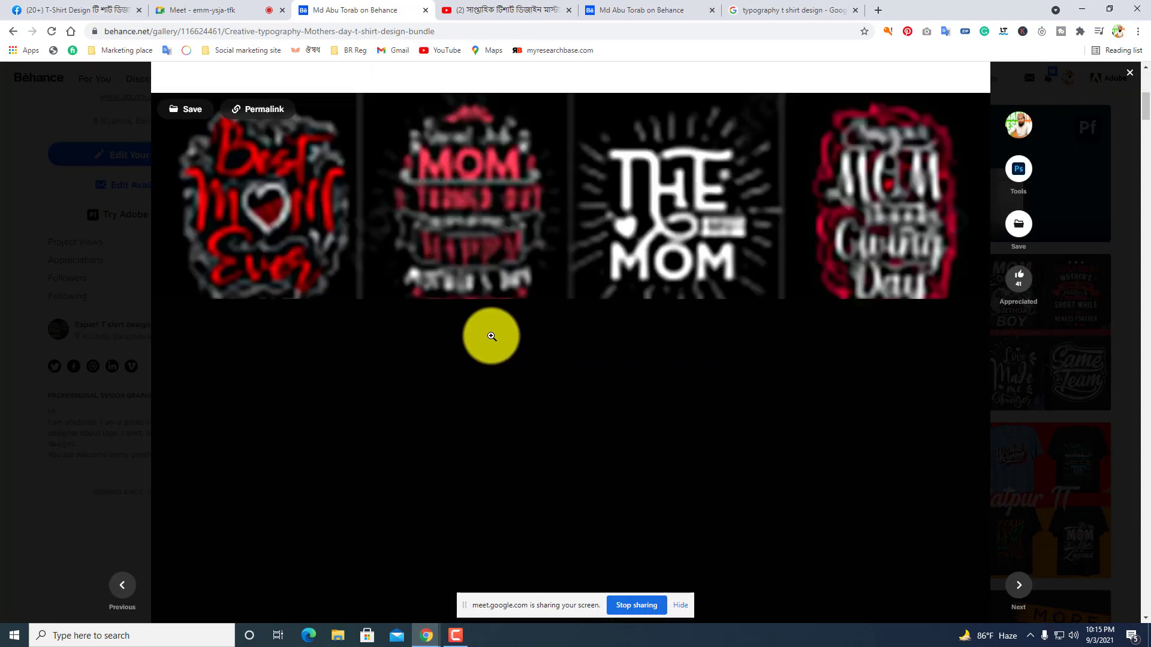
pyautogui.scroll(-15, 618, 308)
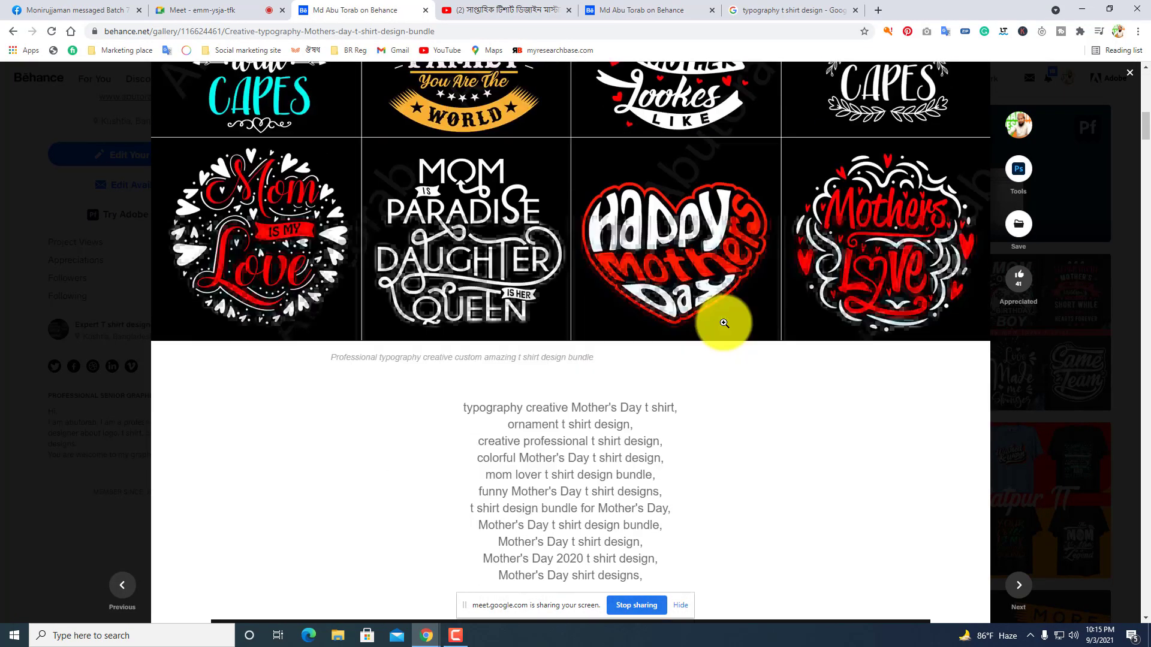
pyautogui.scroll(-1, 609, 318)
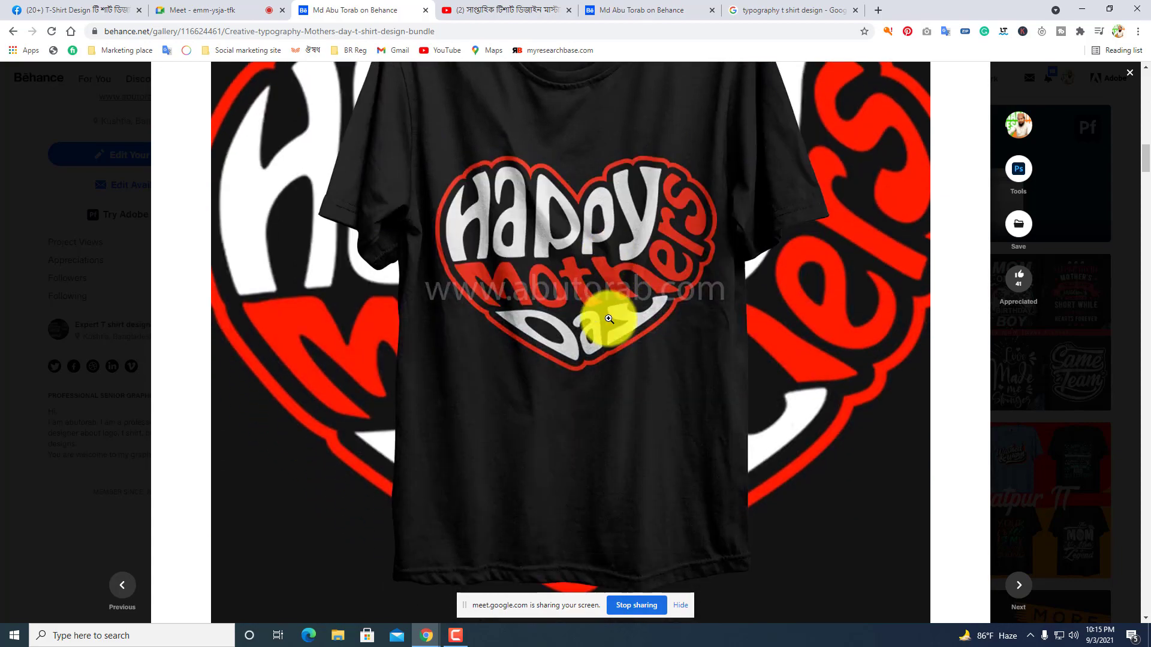
pyautogui.scroll(-16, 609, 319)
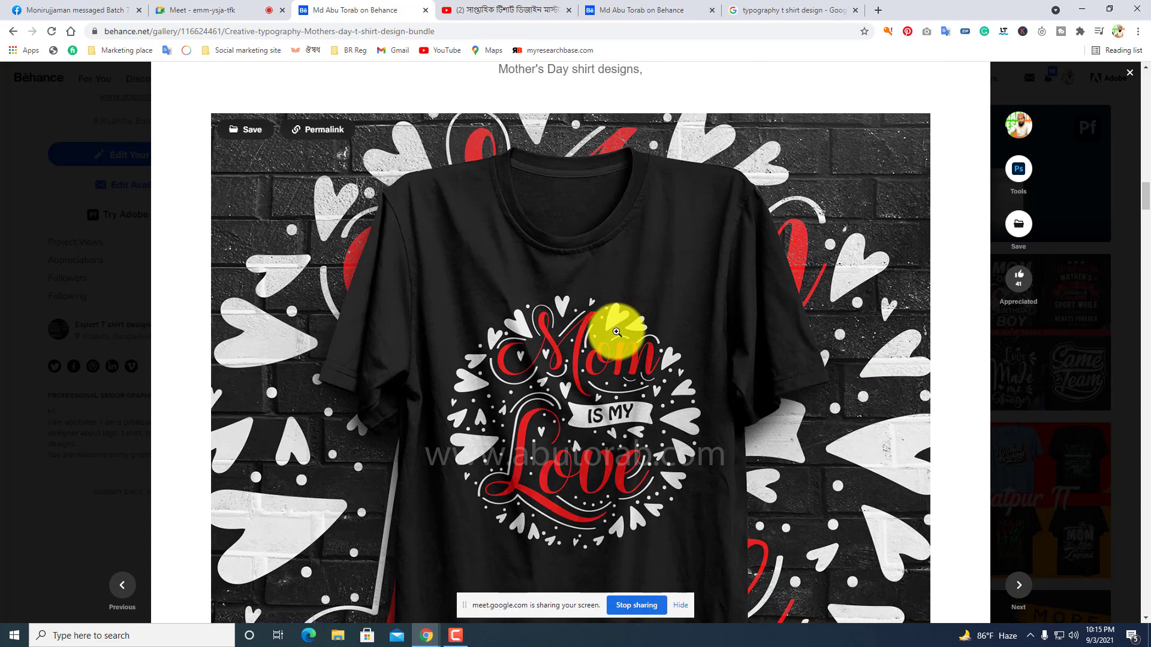
pyautogui.scroll(-1, 616, 331)
pyautogui.scroll(-15, 617, 332)
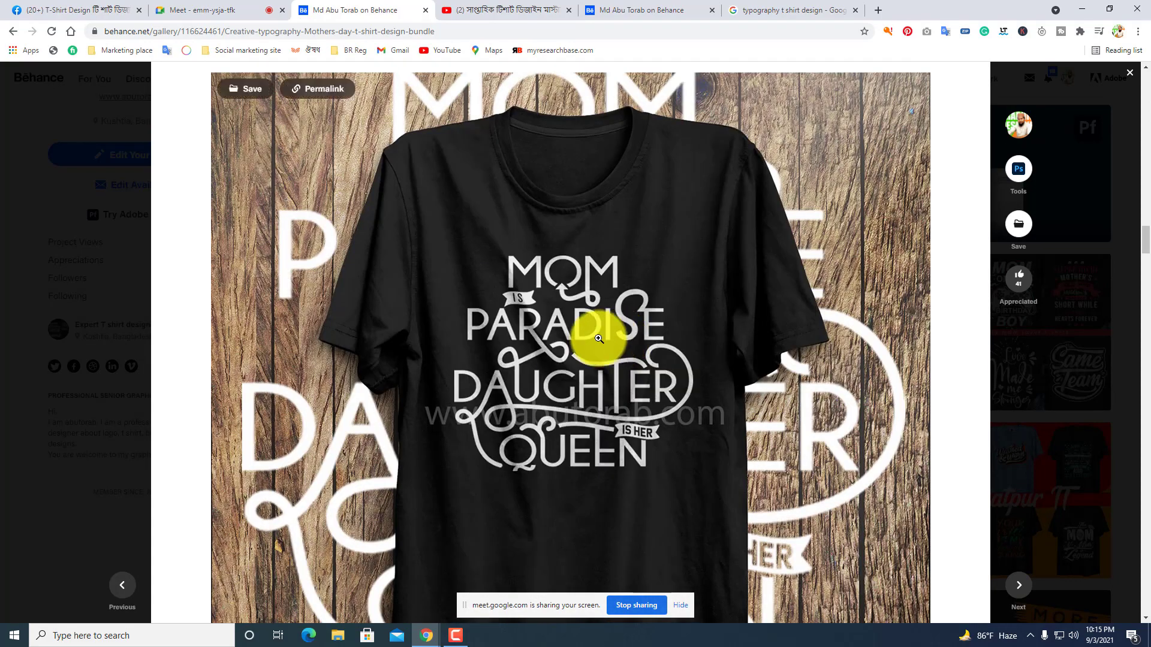
pyautogui.moveTo(1149, 245); pyautogui.dragTo(1110, 400)
pyautogui.scroll(-3, 809, 383)
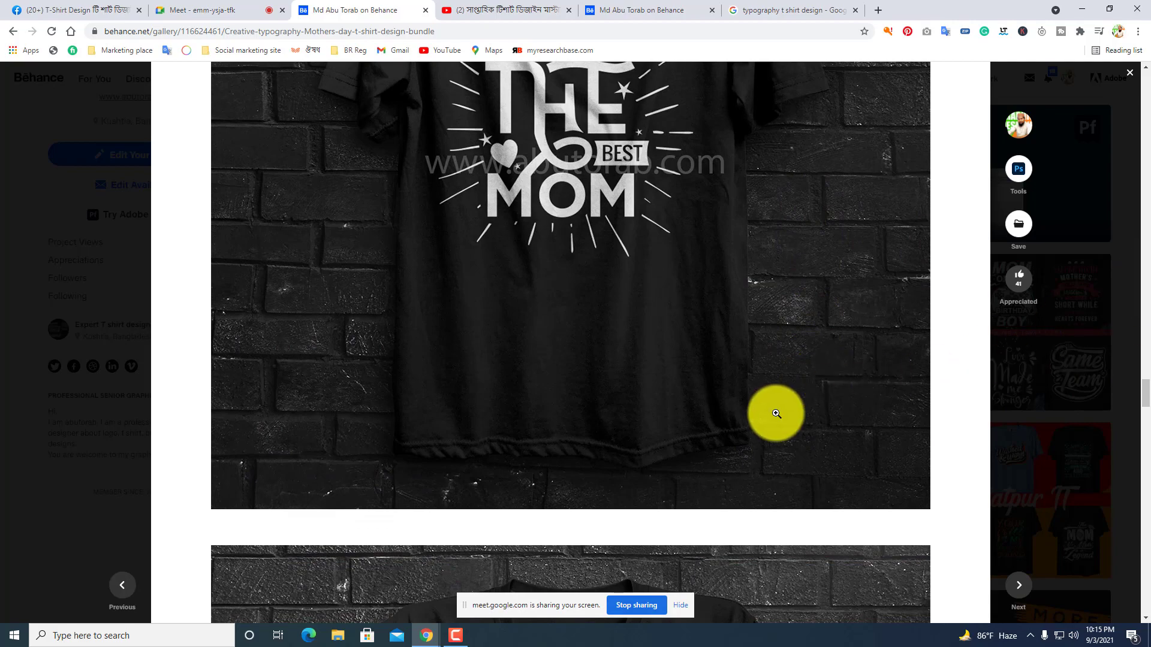
pyautogui.moveTo(1133, 389); pyautogui.dragTo(1148, 111)
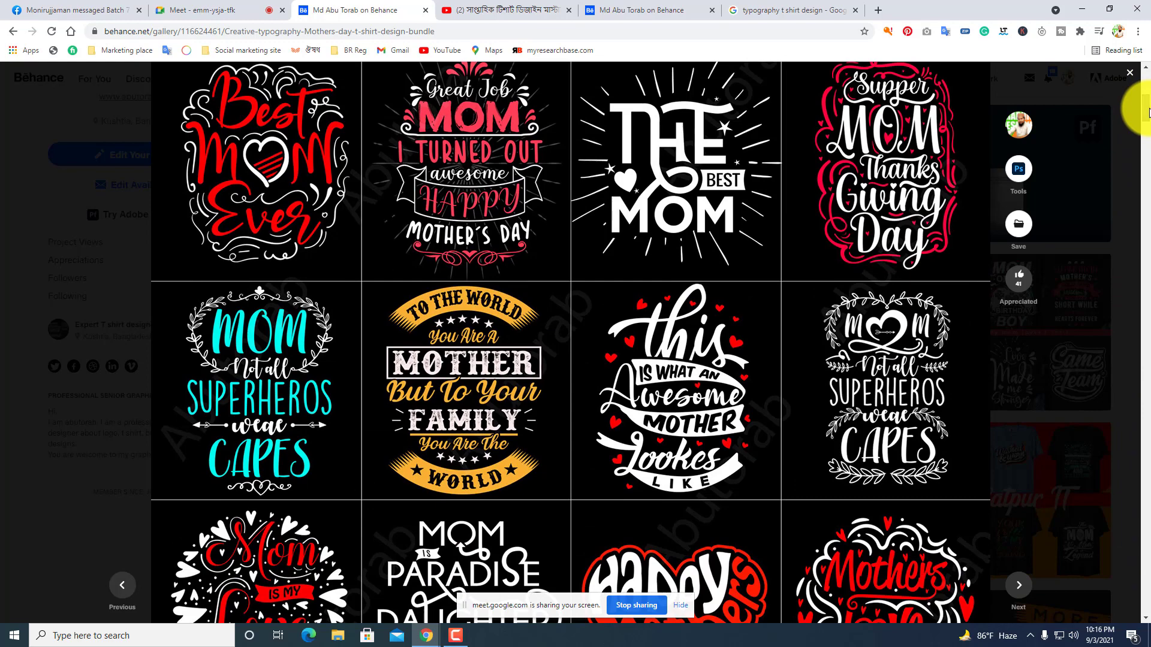
pyautogui.click(1129, 80)
# Scroll through the profile's T-shirt projects, including the 50 Summer bundle, then back up to Work.
pyautogui.scroll(-2, 720, 382)
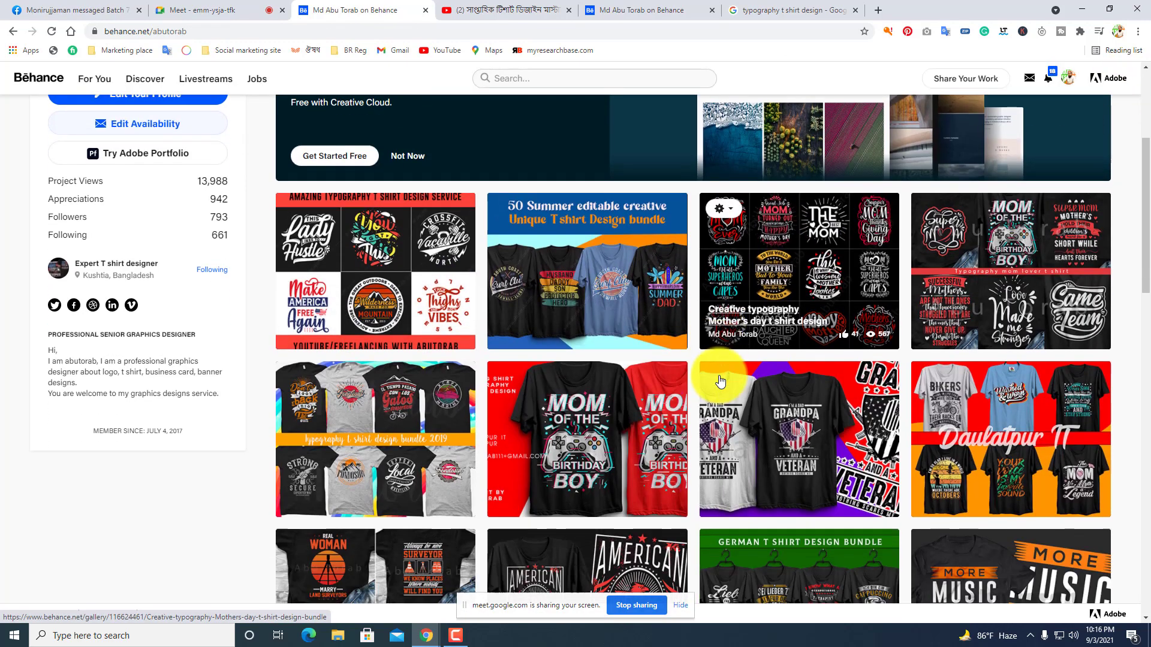
pyautogui.scroll(-2, 720, 382)
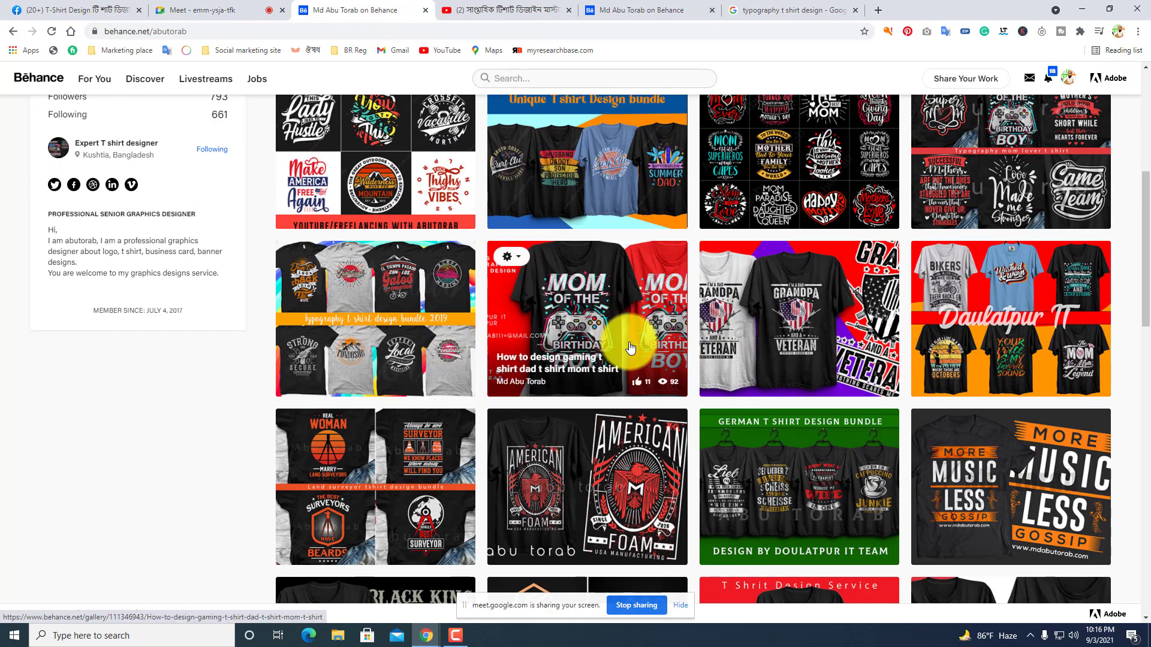
pyautogui.scroll(-4, 629, 351)
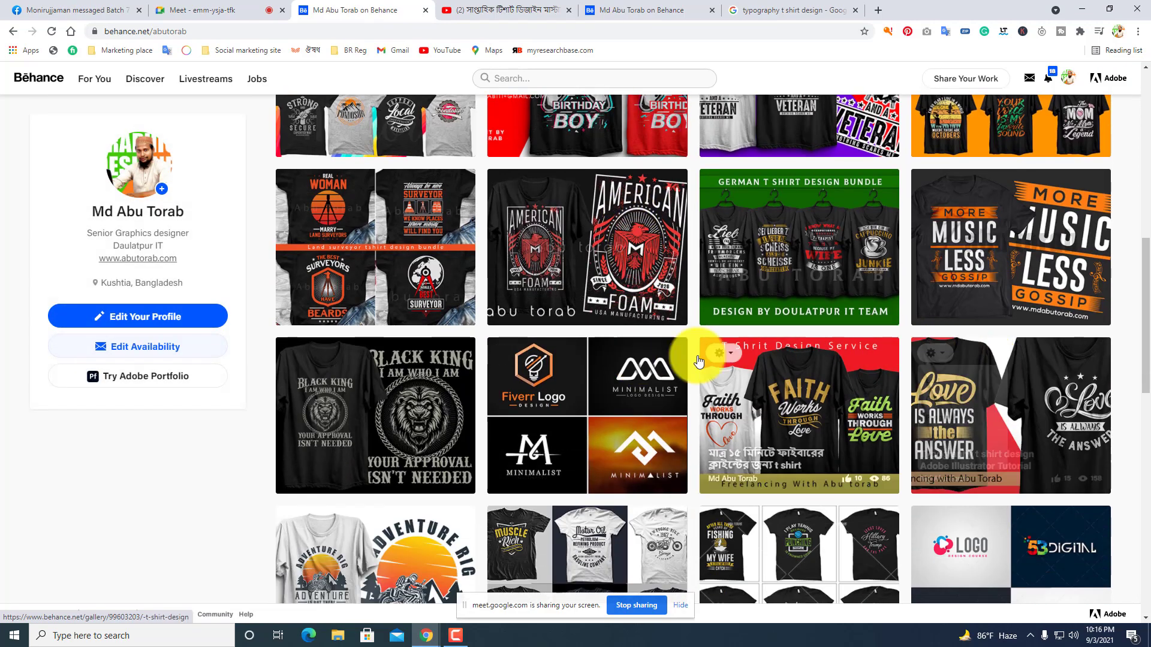
pyautogui.scroll(-3, 699, 361)
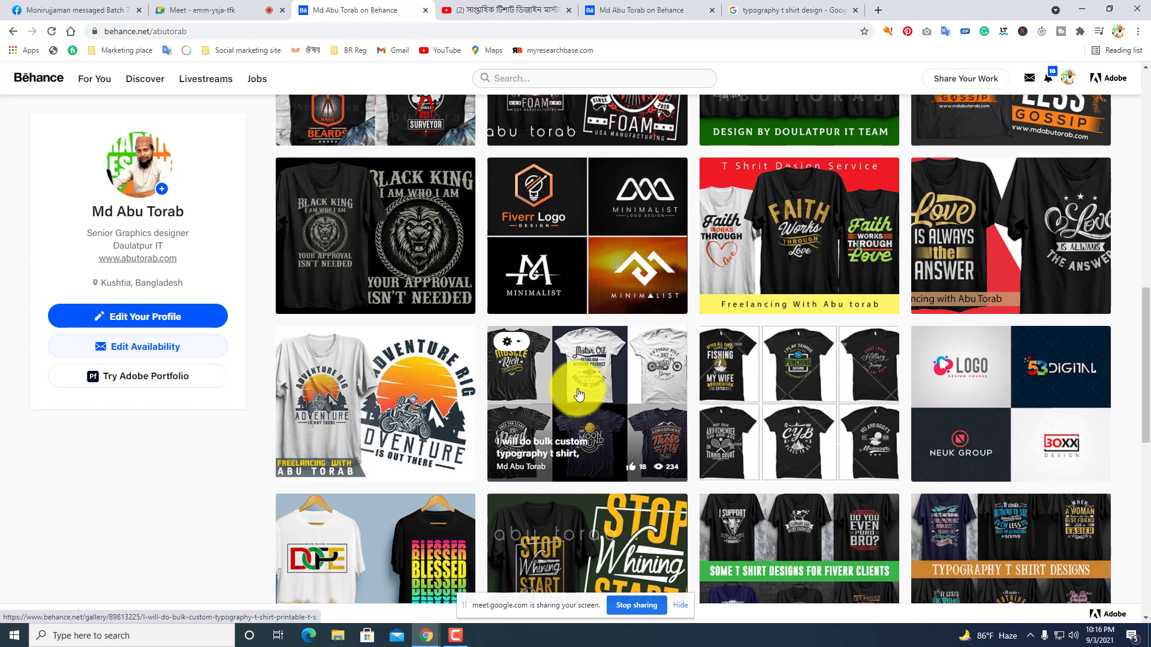
pyautogui.scroll(10, 579, 393)
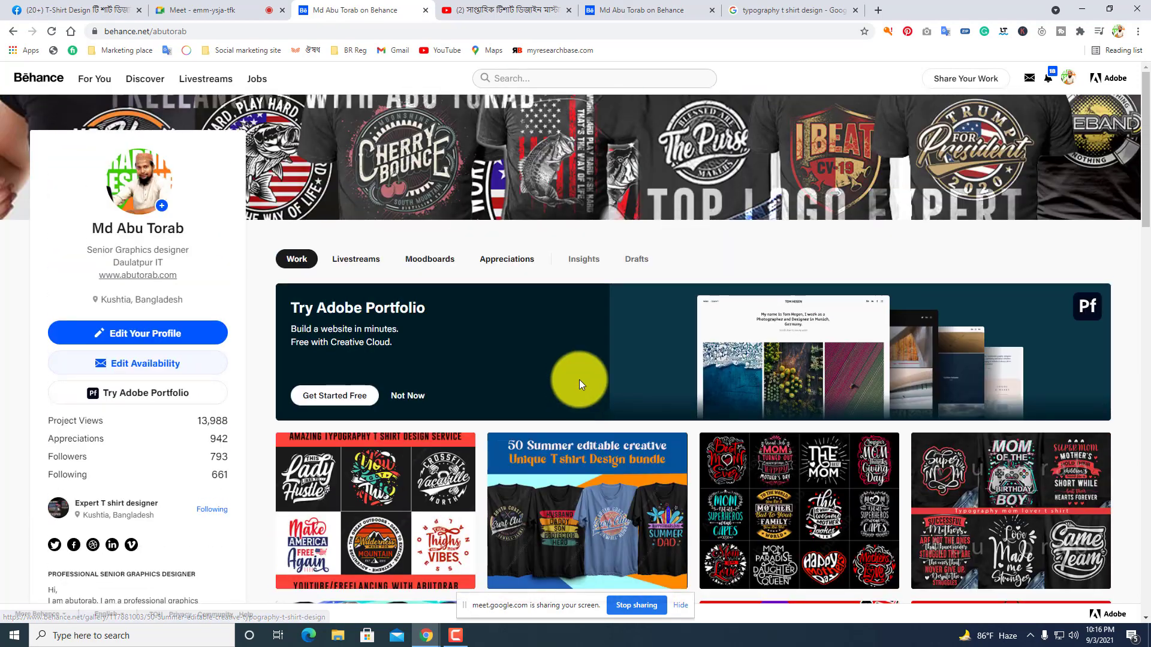
pyautogui.scroll(-3, 579, 384)
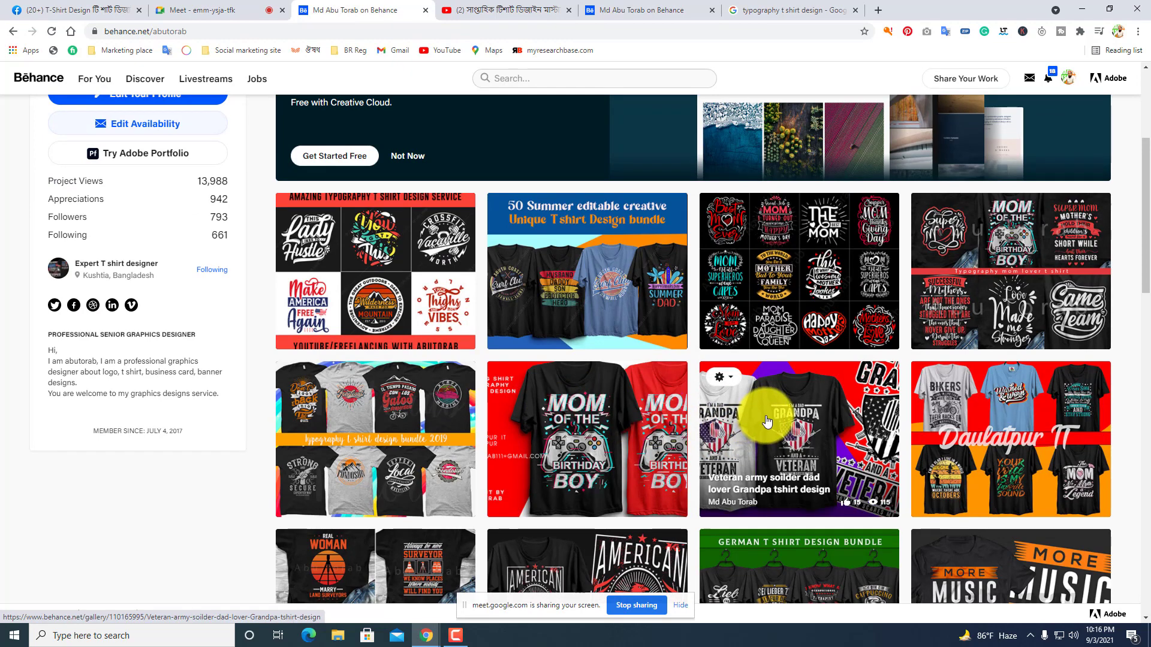
pyautogui.scroll(3, 755, 424)
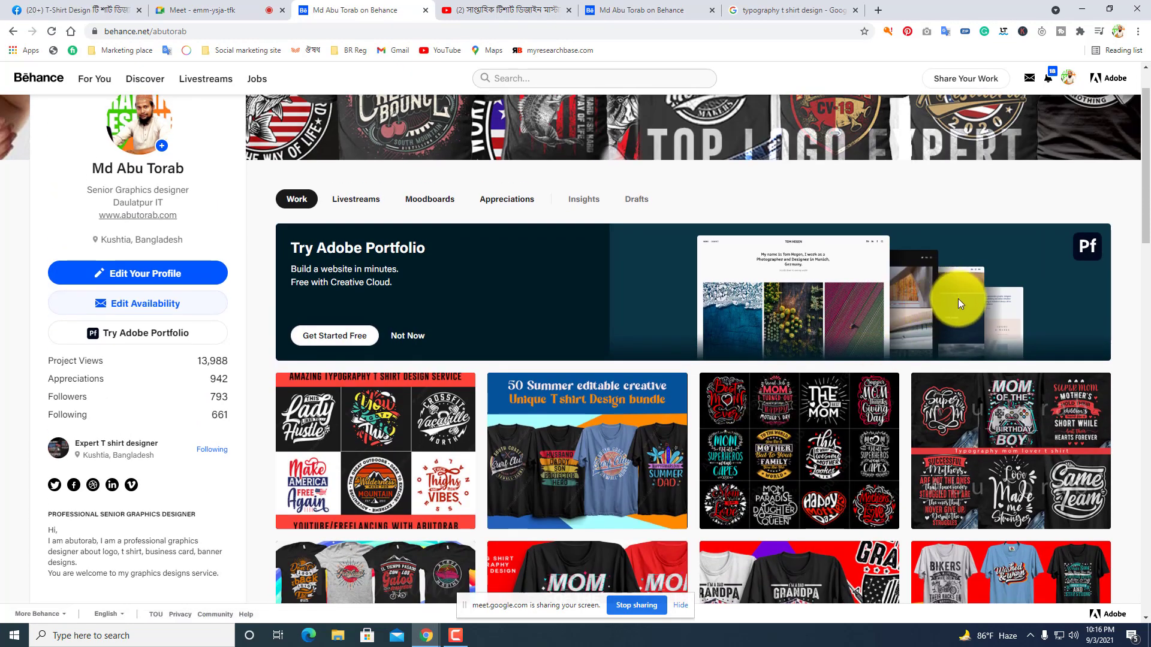
# Return to the Meet call to view the 64 participants and the chat with the Behance link.
pyautogui.click(231, 10)
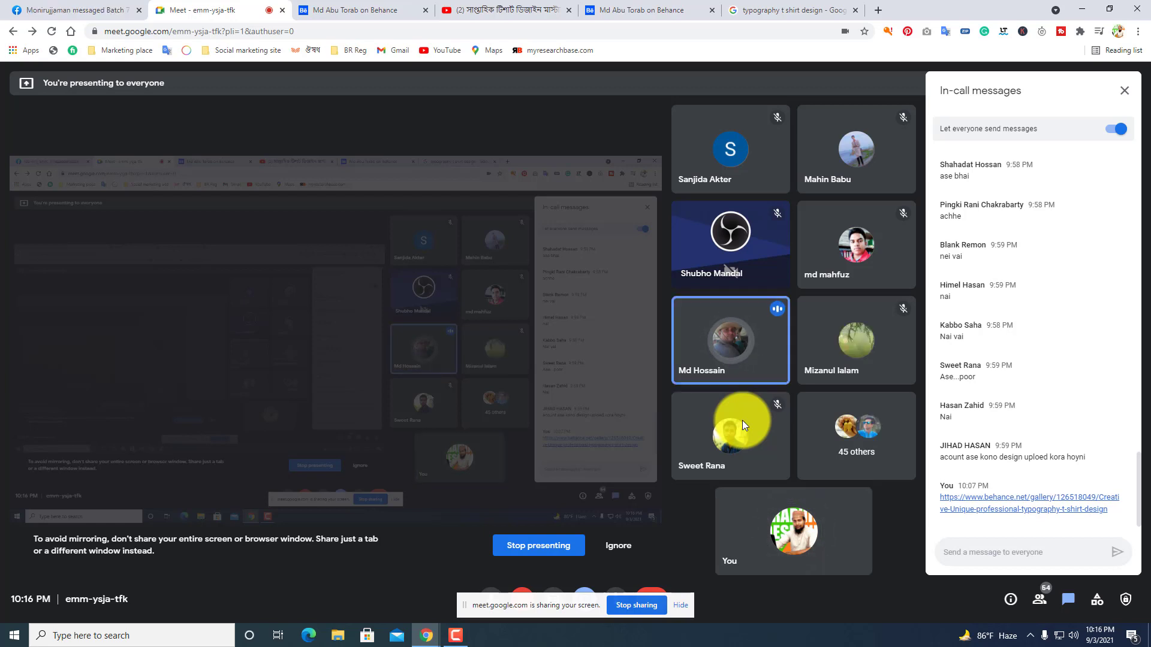
pyautogui.moveTo(739, 444)
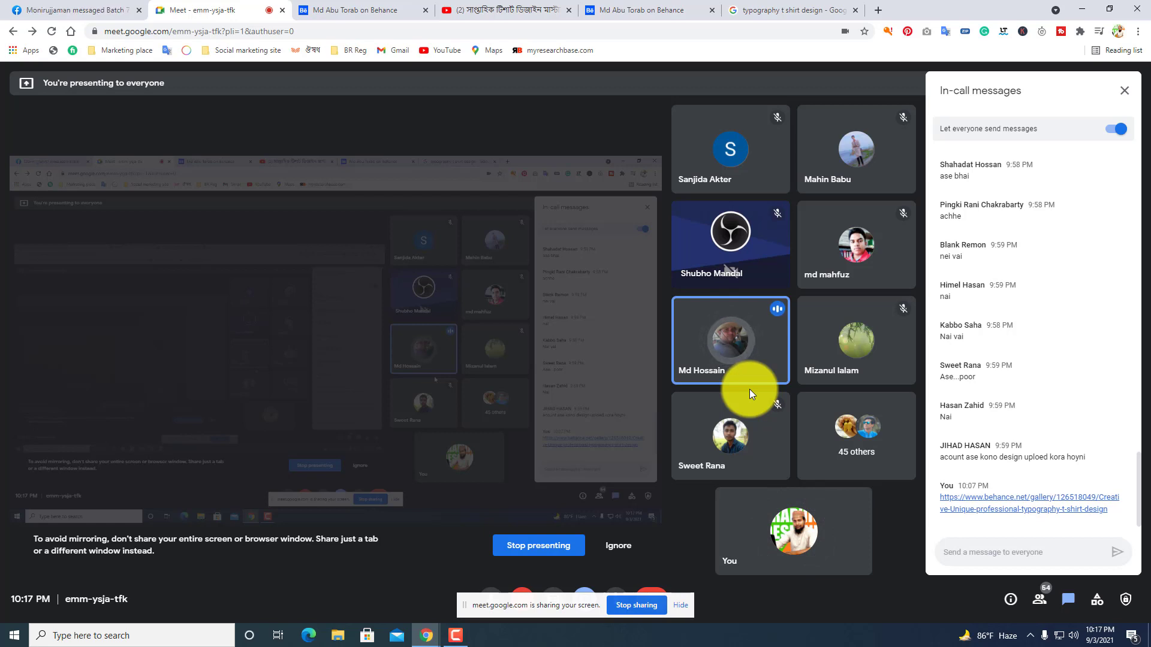
pyautogui.rightClick(346, 133)
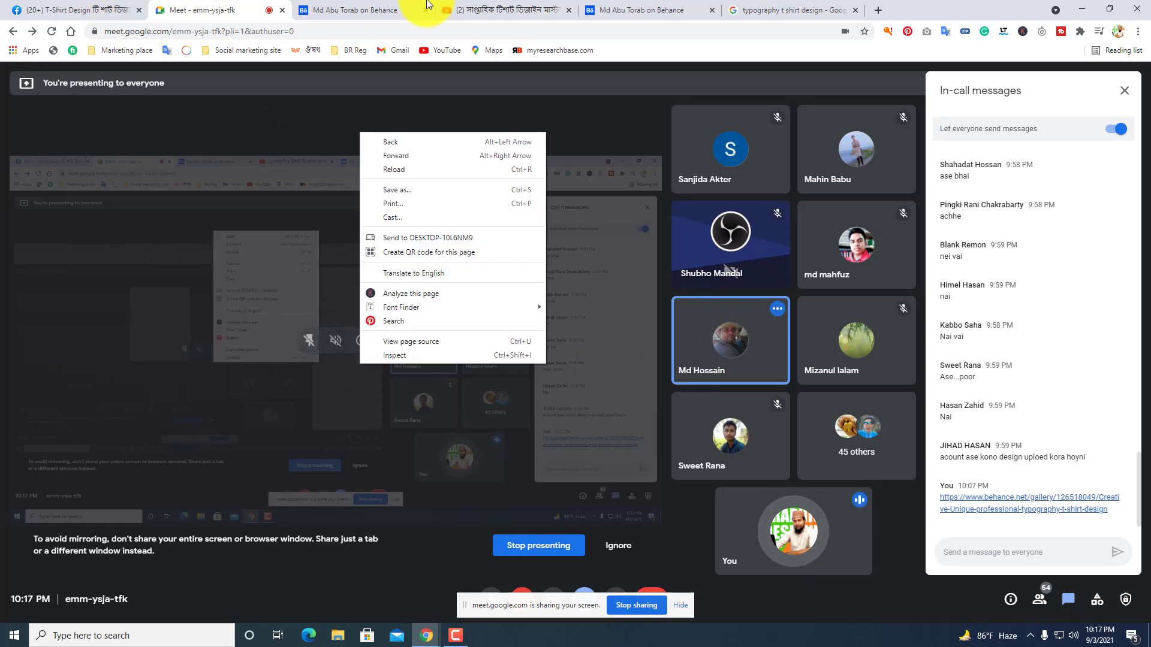
# Drag the German T-shirt Design Bundle card to row 2, column 2 of the profile grid.
pyautogui.click(363, 10)
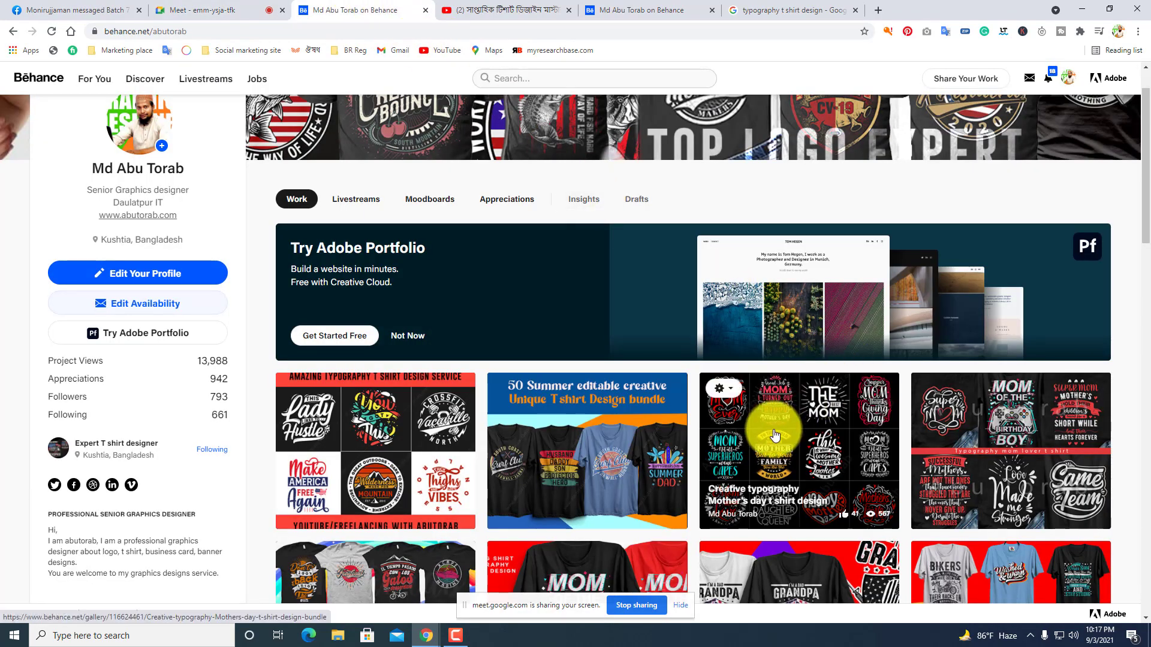
pyautogui.scroll(-4, 760, 360)
pyautogui.scroll(2, 738, 440)
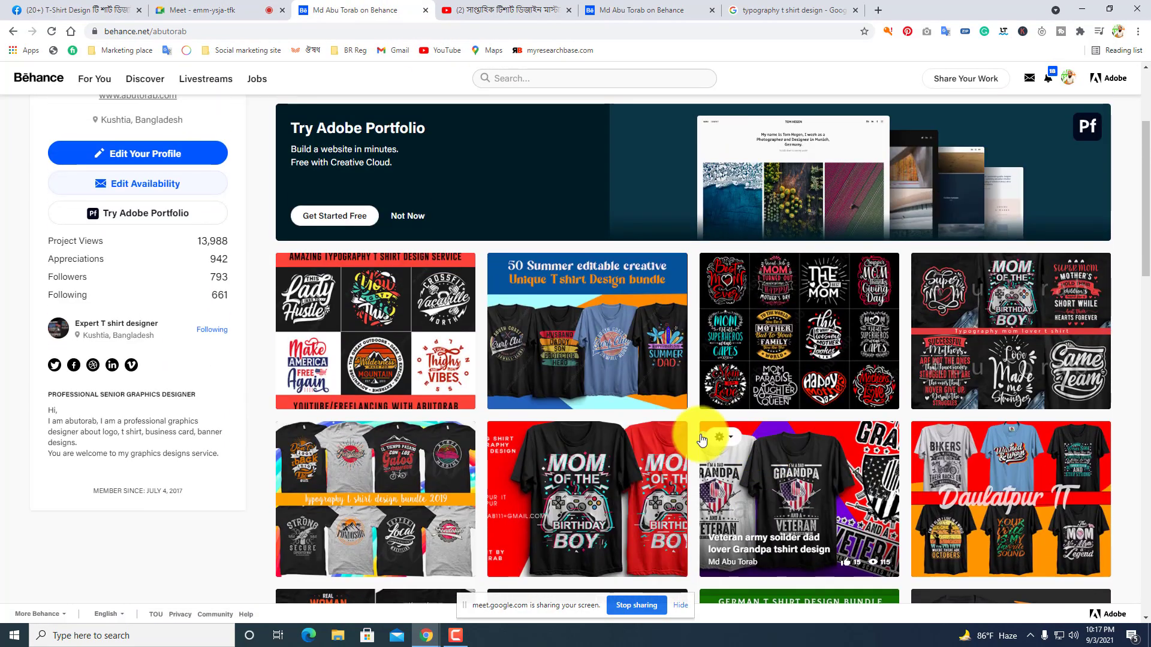
pyautogui.scroll(-2, 851, 317)
pyautogui.scroll(-2, 849, 389)
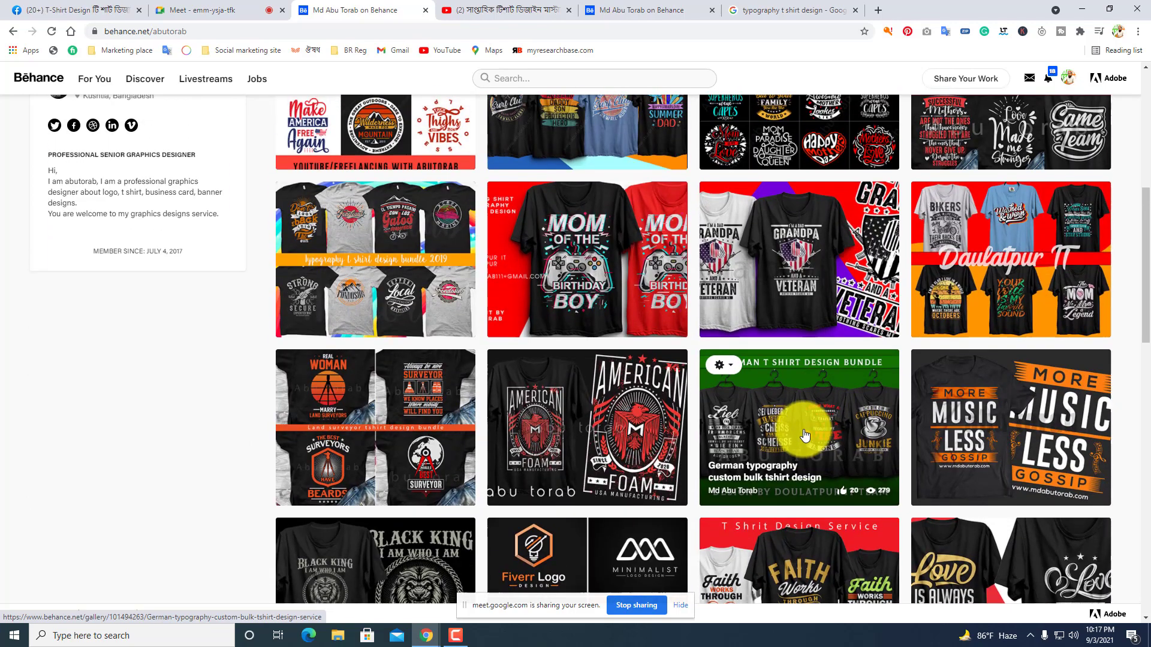
pyautogui.moveTo(805, 435); pyautogui.dragTo(560, 265)
# Scroll the rearranged grid to check the new order, then return to the Meet call.
pyautogui.scroll(2, 727, 443)
pyautogui.scroll(-3, 983, 466)
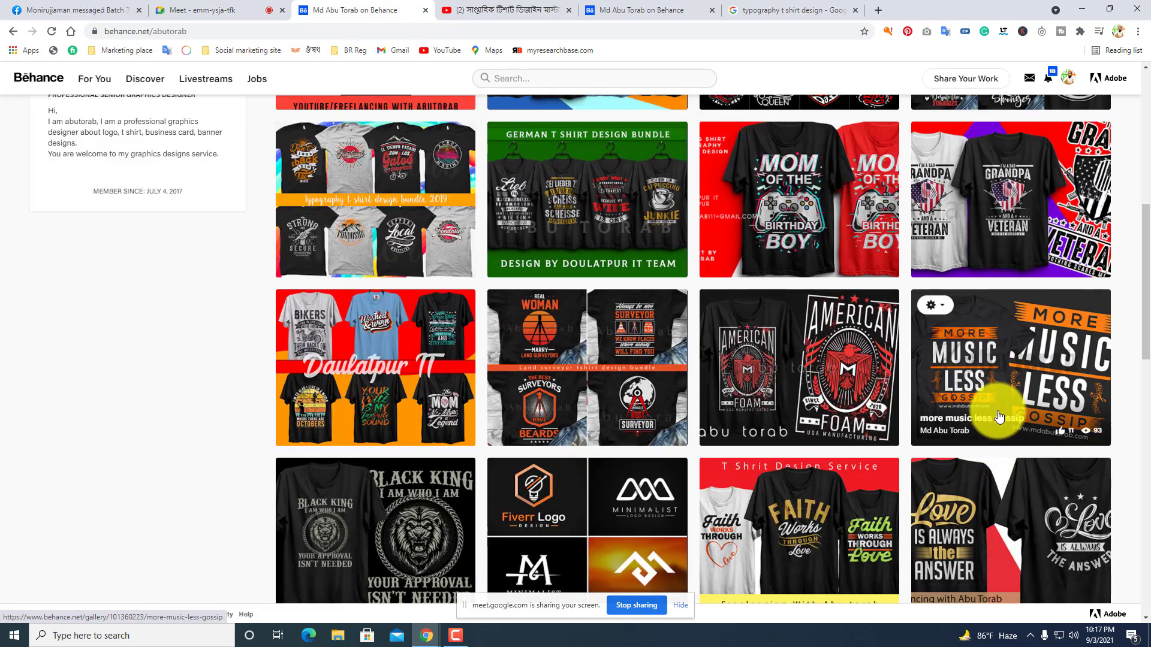
pyautogui.scroll(-3, 659, 483)
pyautogui.click(507, 474)
pyautogui.scroll(-3, 594, 468)
pyautogui.scroll(5, 727, 368)
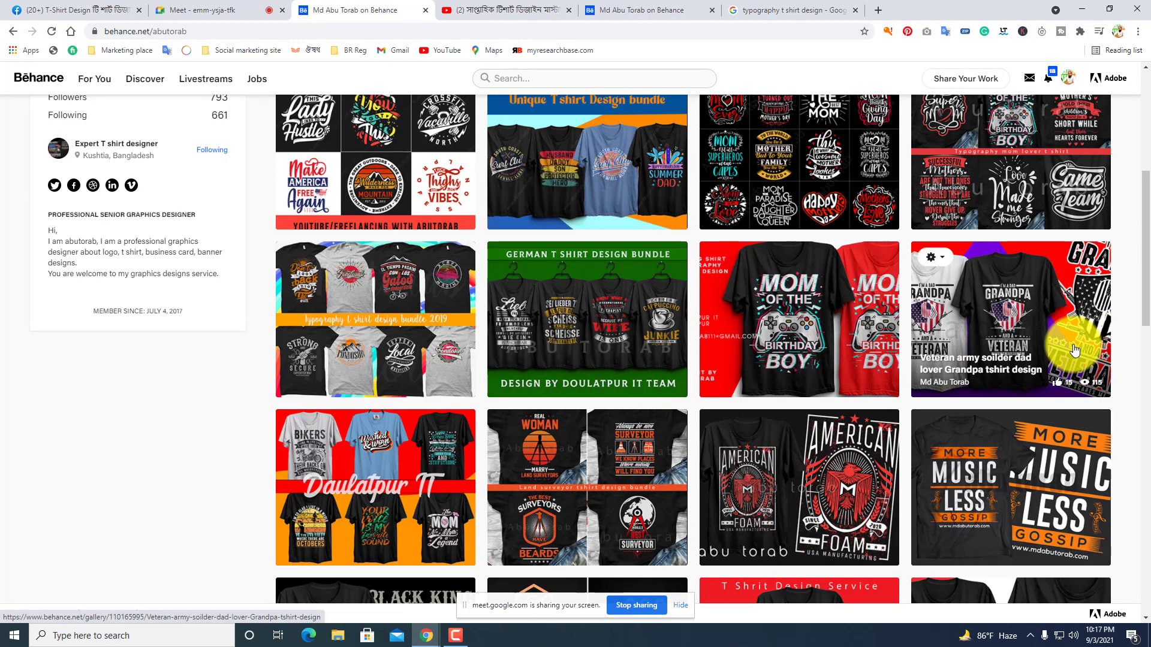
pyautogui.scroll(-6, 983, 468)
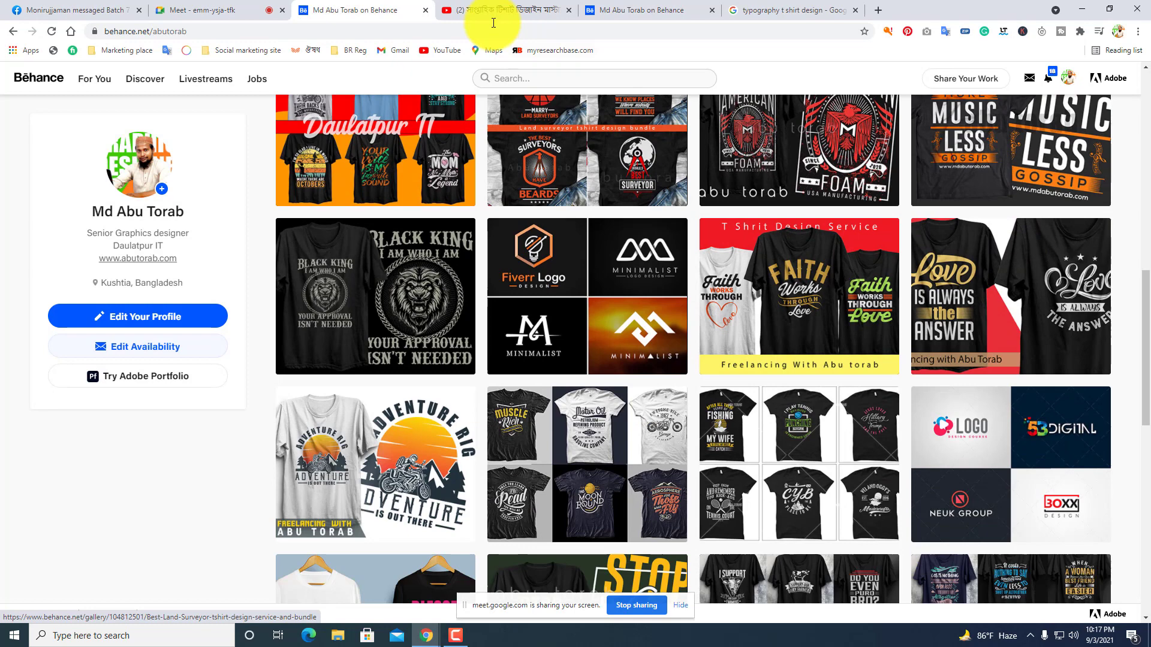
pyautogui.click(218, 9)
# Admit the person requesting to join, then return to the Behance profile showing 787 followers.
pyautogui.click(688, 135)
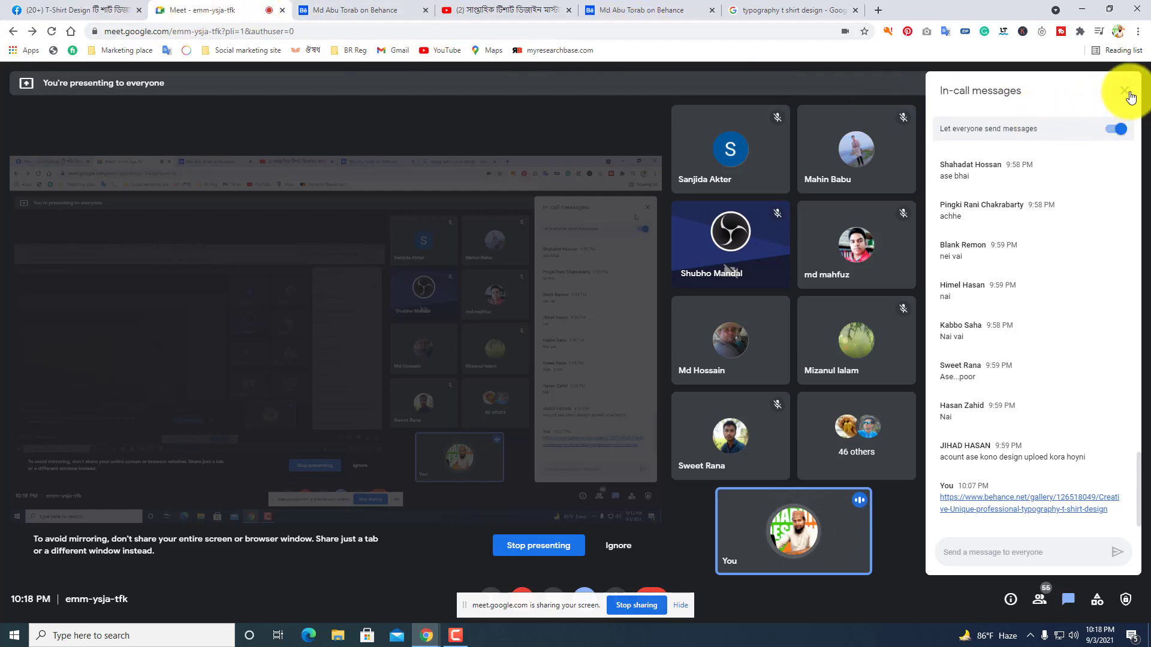
pyautogui.click(641, 10)
pyautogui.scroll(-2, 204, 412)
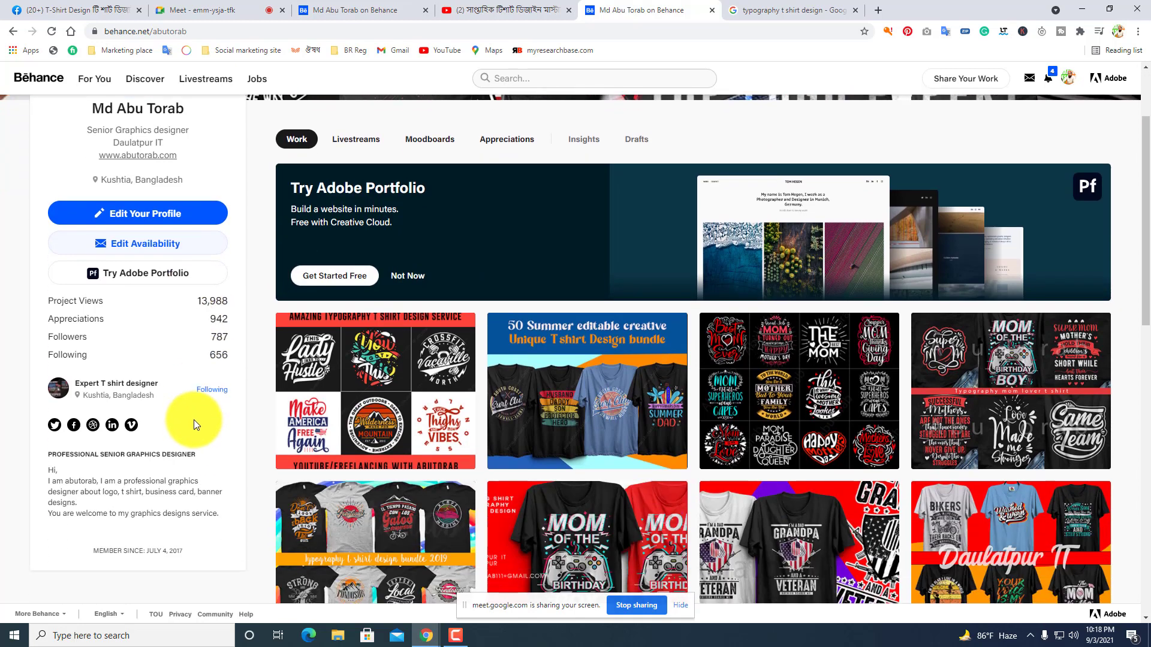
# Open the Expert T shirt designer team page and scroll through its overview.
pyautogui.click(149, 388)
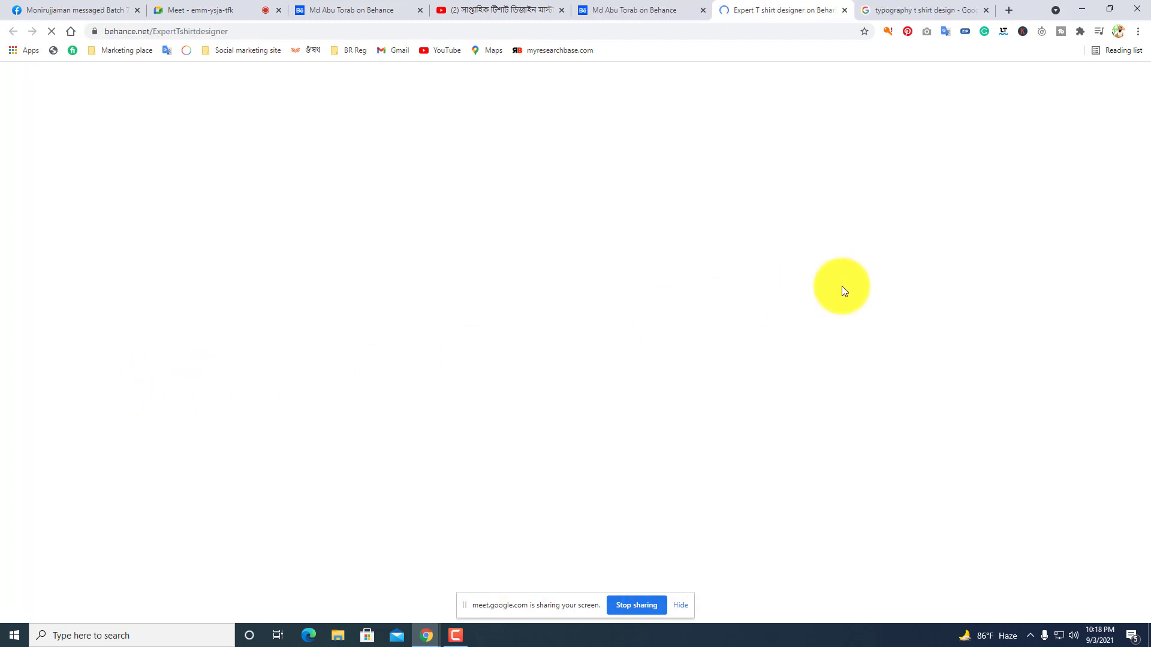
pyautogui.scroll(-12, 654, 366)
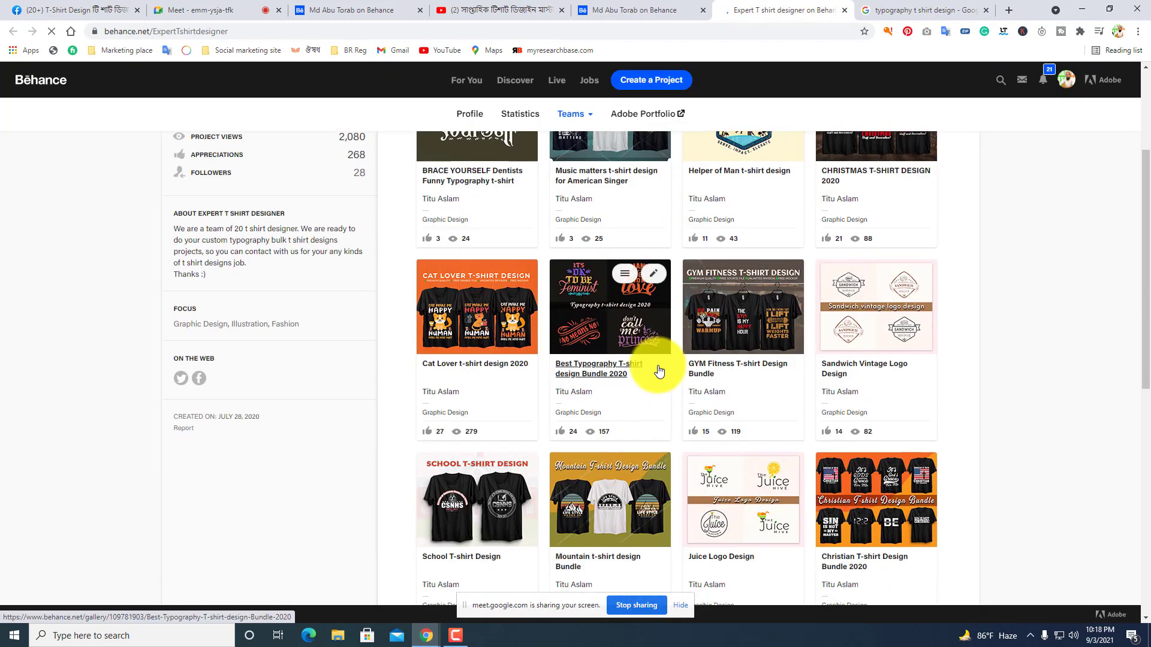
pyautogui.scroll(15, 661, 375)
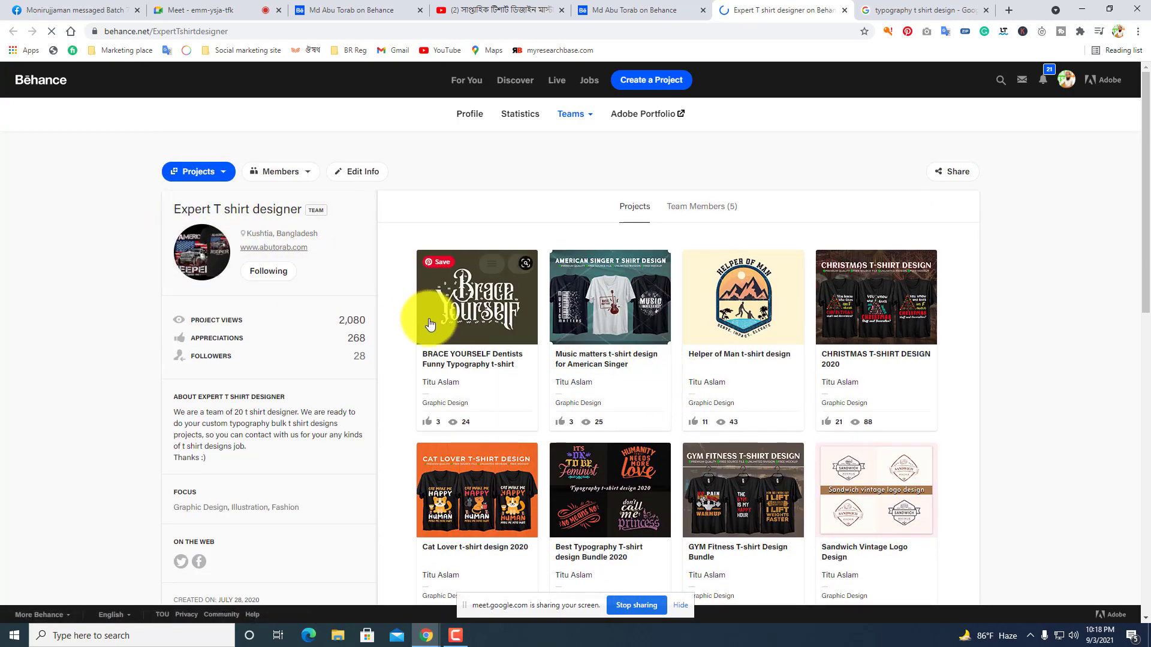
pyautogui.scroll(-2, 470, 366)
pyautogui.scroll(2, 479, 360)
pyautogui.scroll(-3, 480, 359)
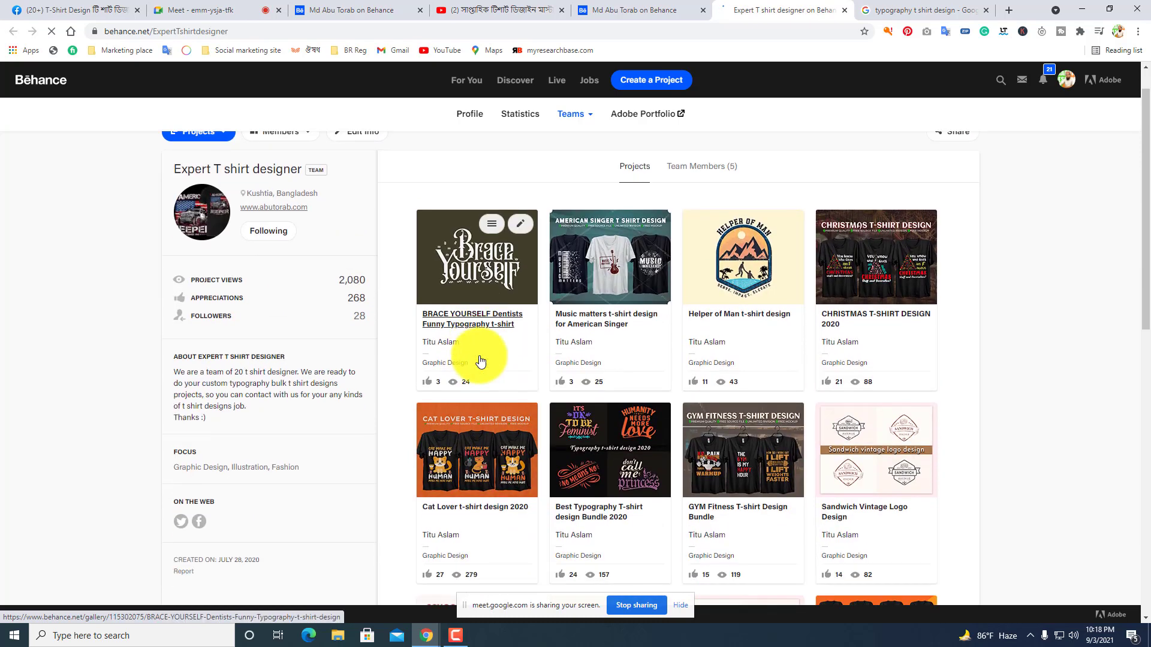
pyautogui.scroll(2, 679, 391)
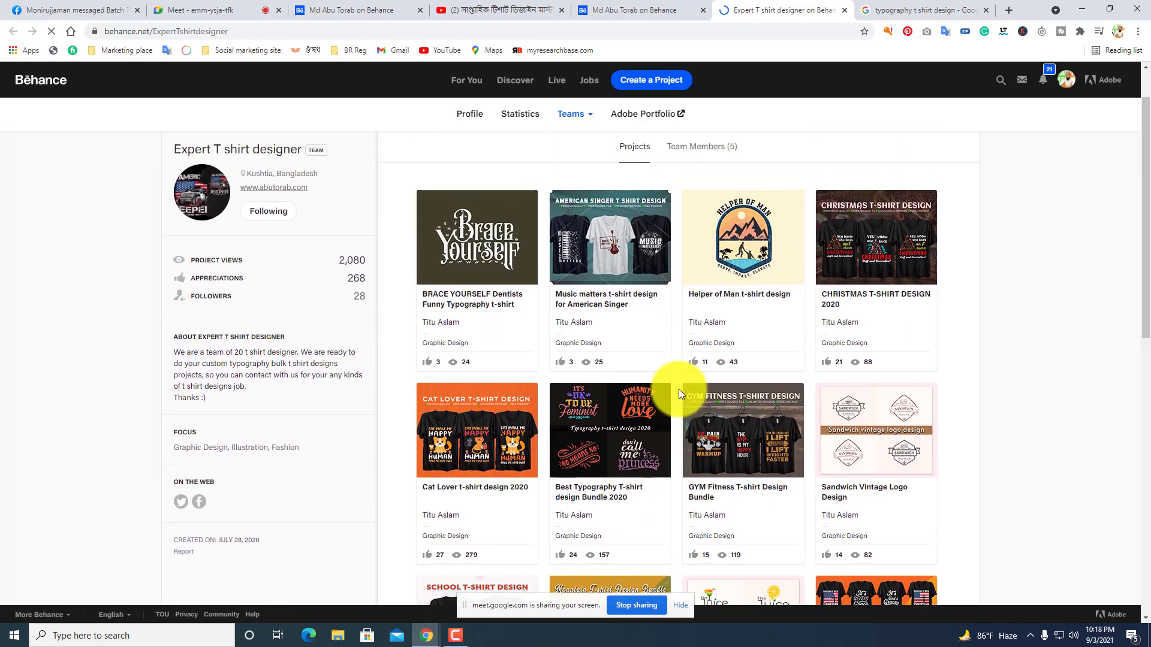
pyautogui.scroll(1, 679, 390)
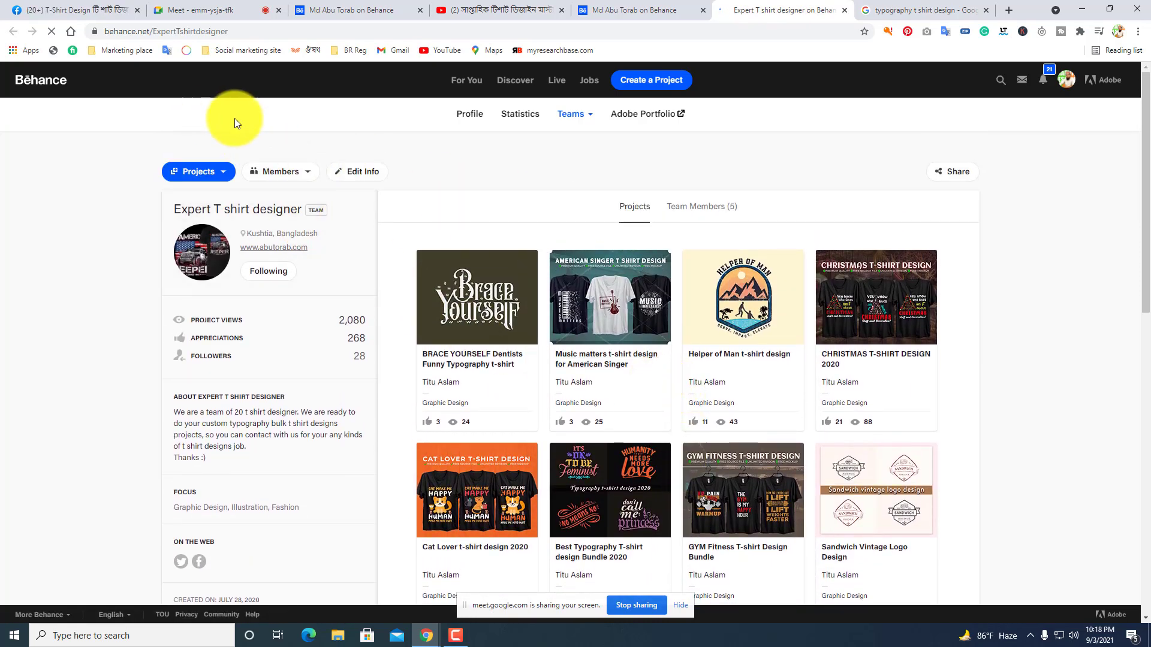
# View the team's 5 members, then go back to its Projects tab.
pyautogui.click(689, 207)
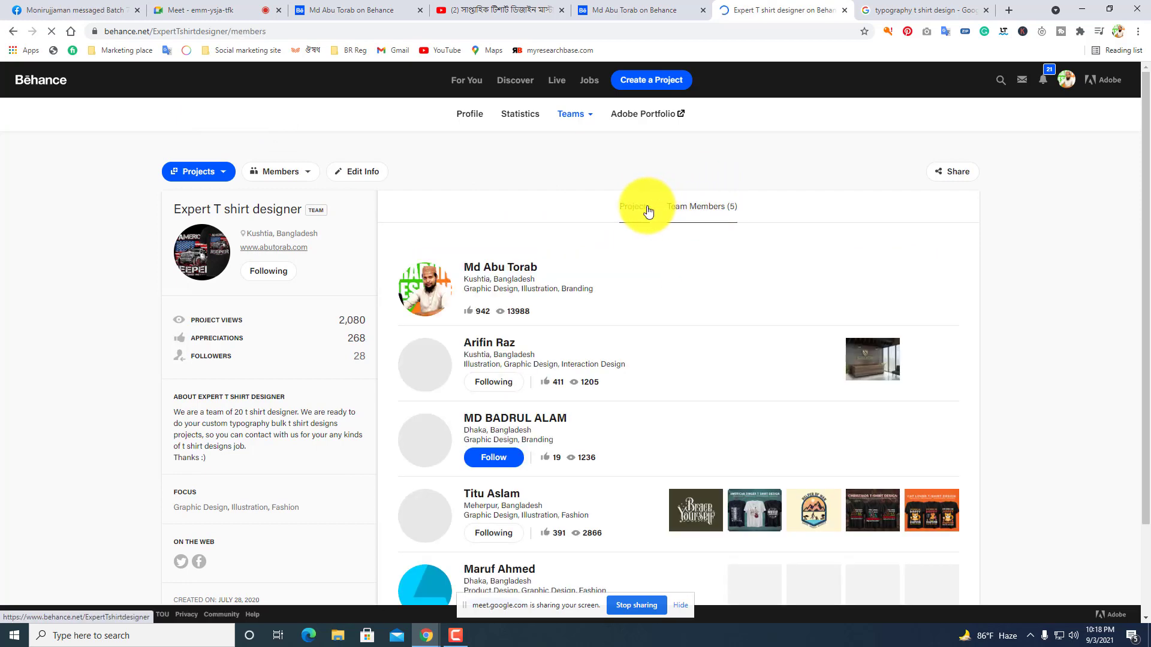
pyautogui.scroll(-2, 656, 275)
pyautogui.scroll(2, 653, 277)
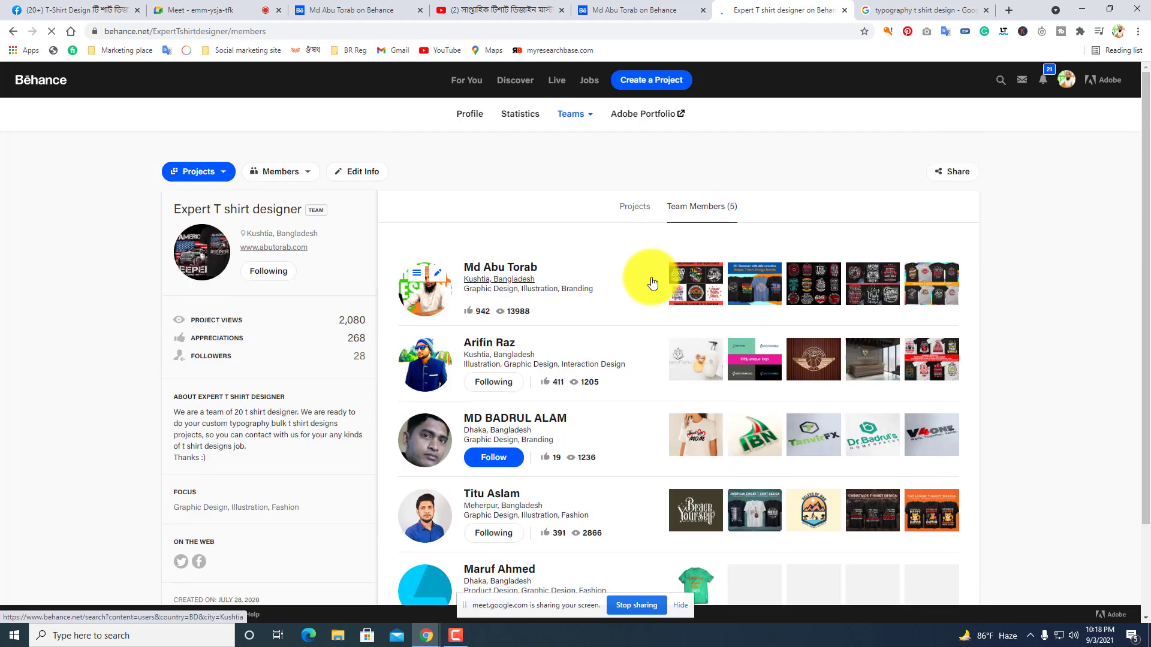
pyautogui.click(635, 208)
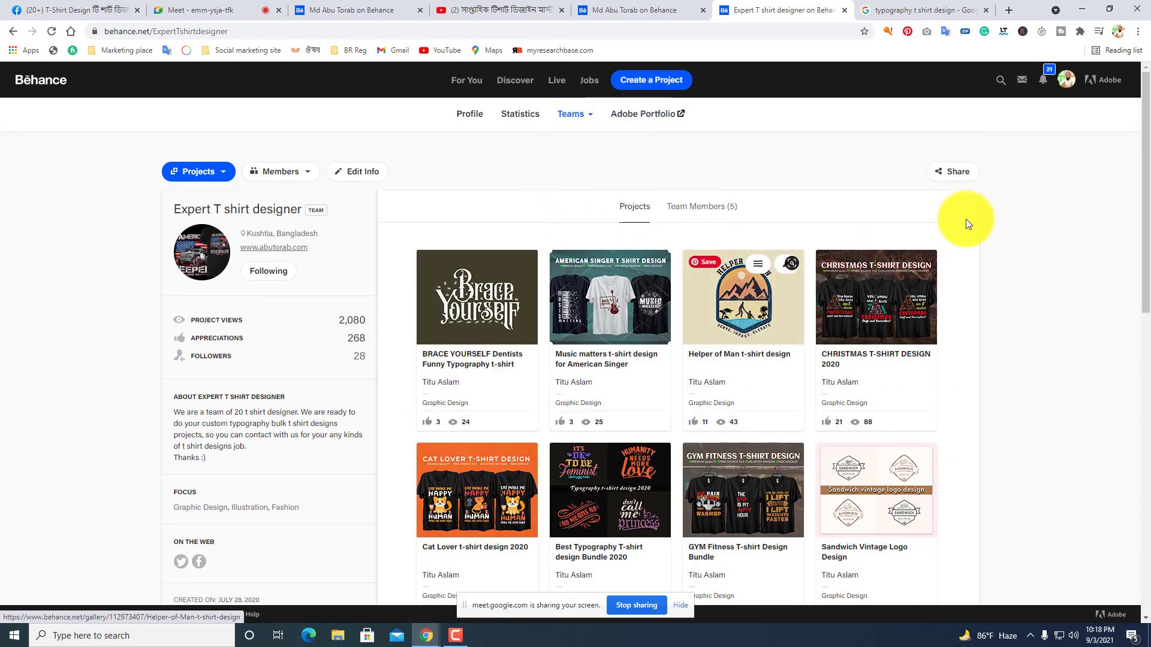
pyautogui.click(1043, 81)
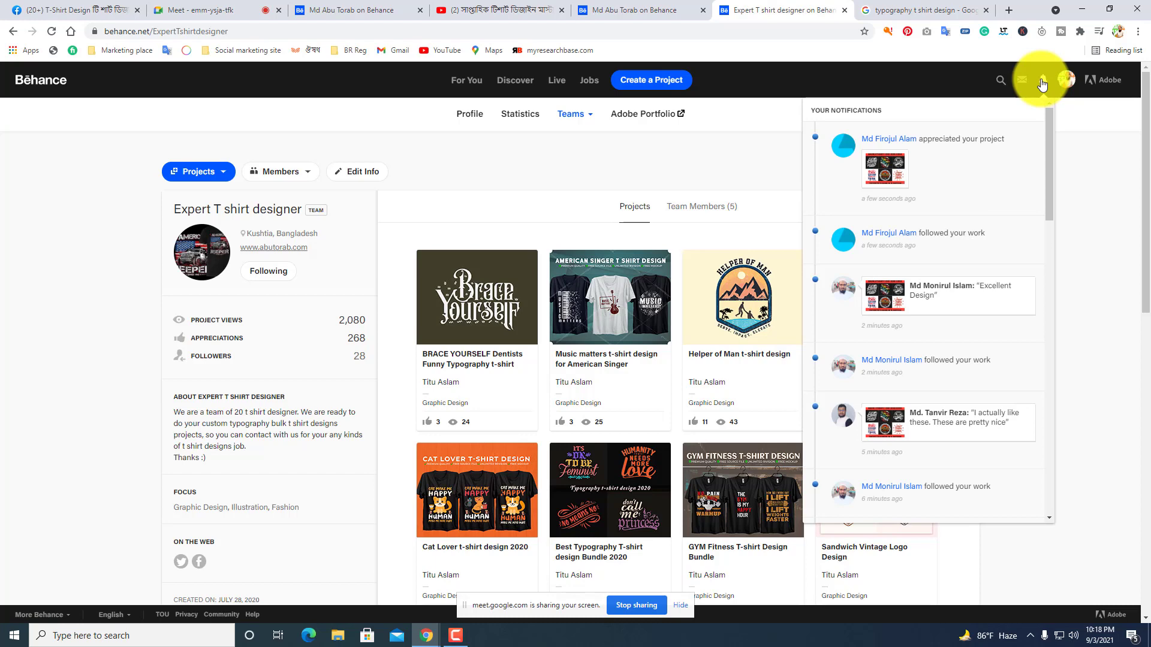
# Scroll through the Behance notifications, then return to the 'typography t shirt design' image results.
pyautogui.scroll(-9, 971, 411)
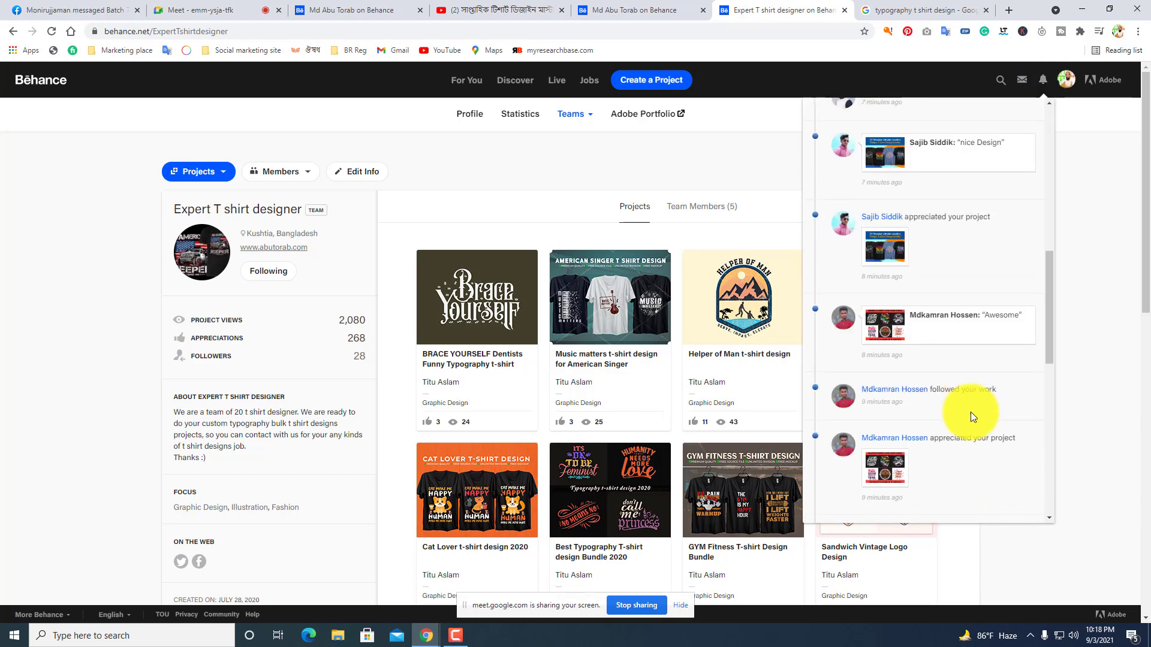
pyautogui.scroll(-5, 970, 412)
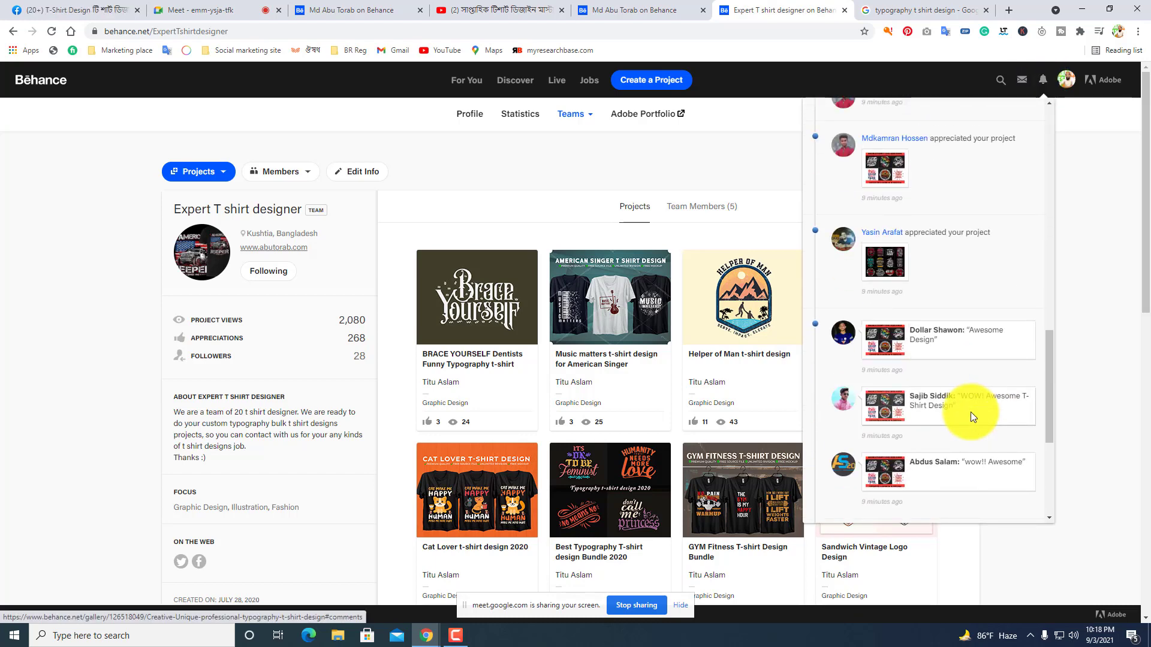
pyautogui.scroll(-2, 969, 412)
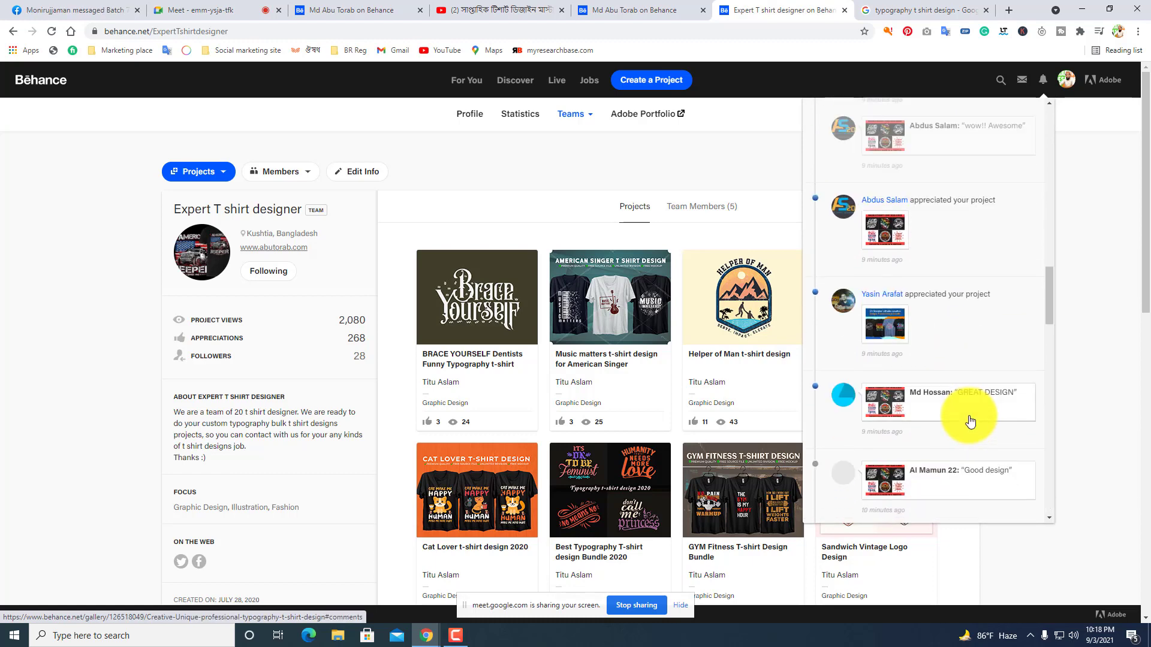
pyautogui.scroll(15, 966, 412)
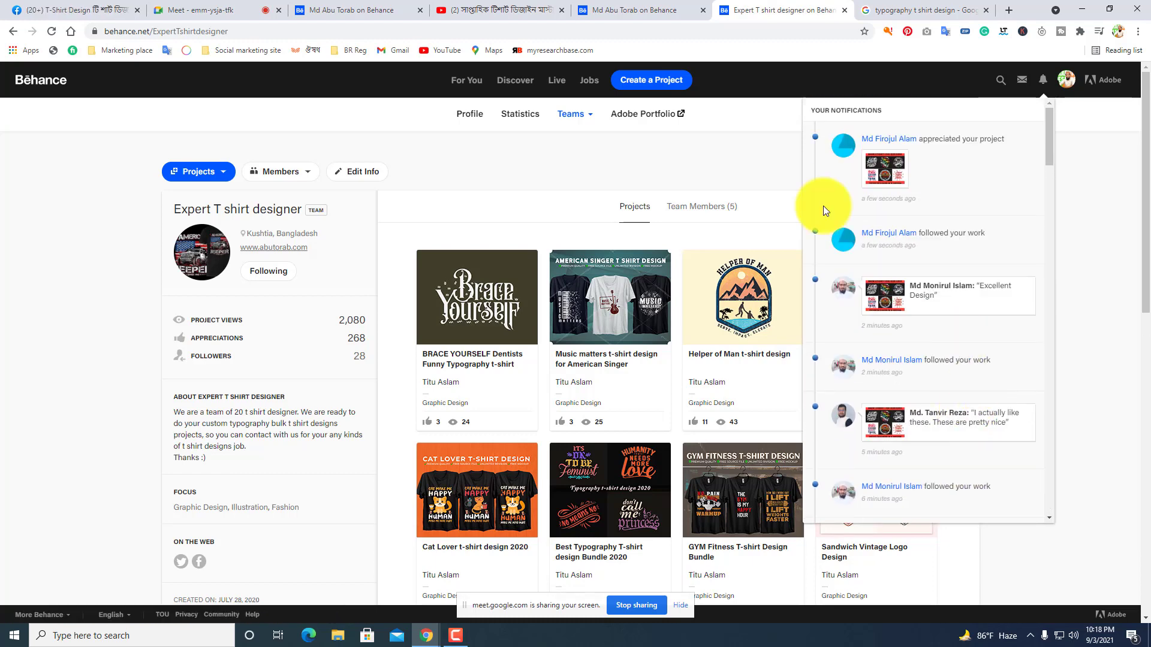
pyautogui.click(947, 11)
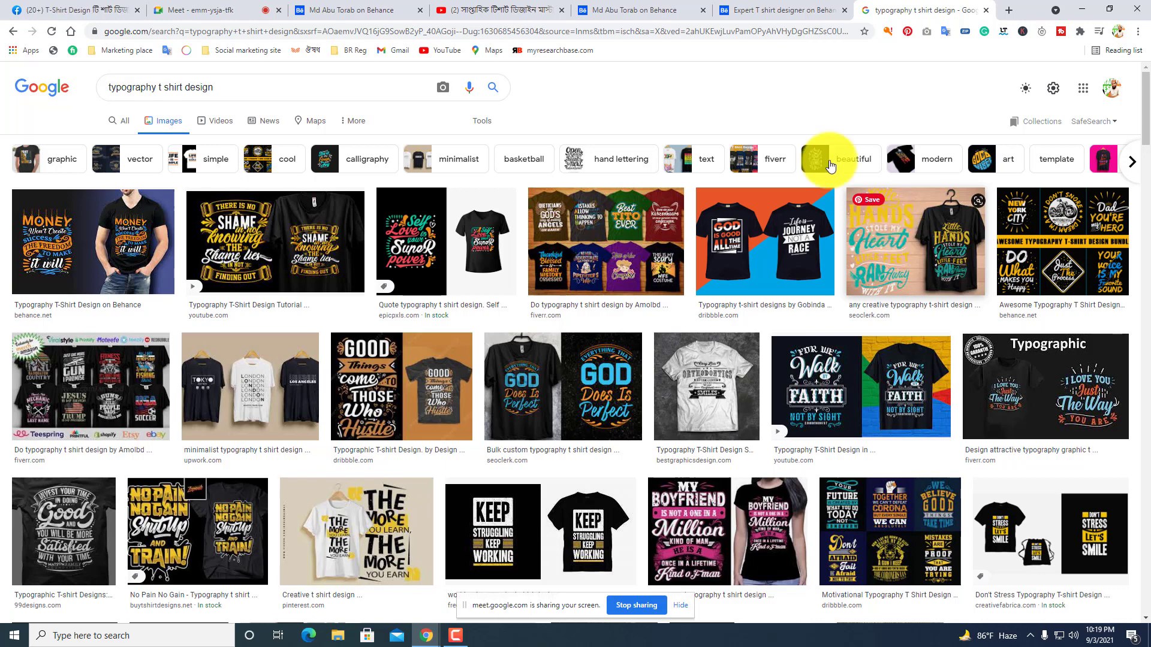
# Admit both waiting people, close the in-call messages panel, and return to the typography image results.
pyautogui.click(231, 8)
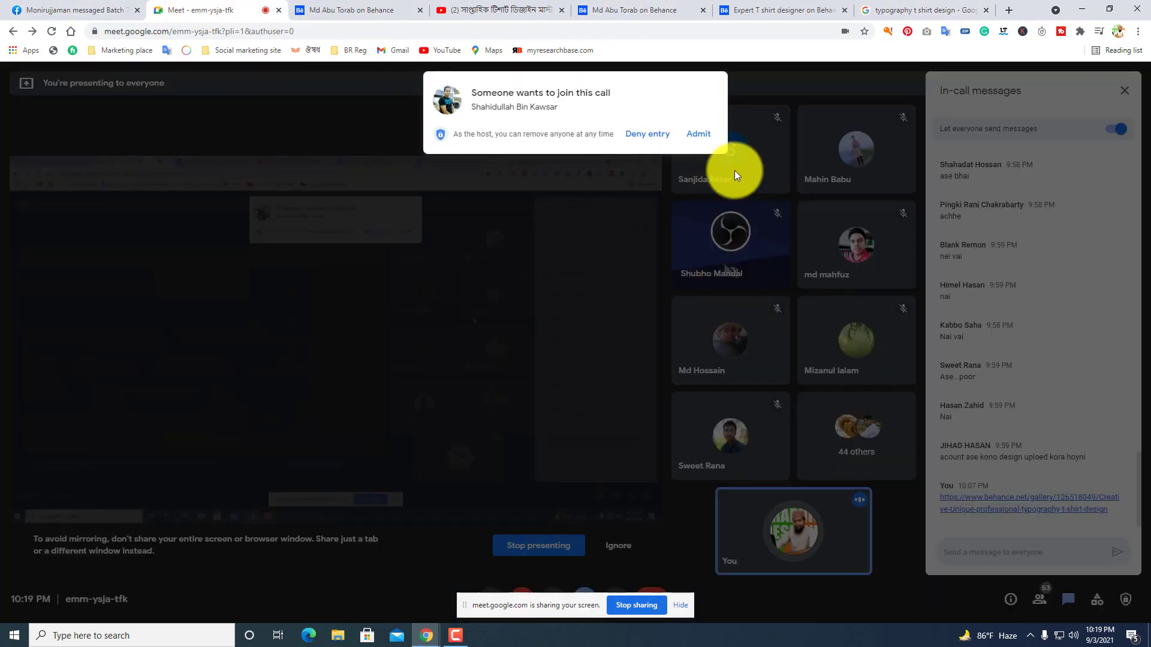
pyautogui.click(695, 139)
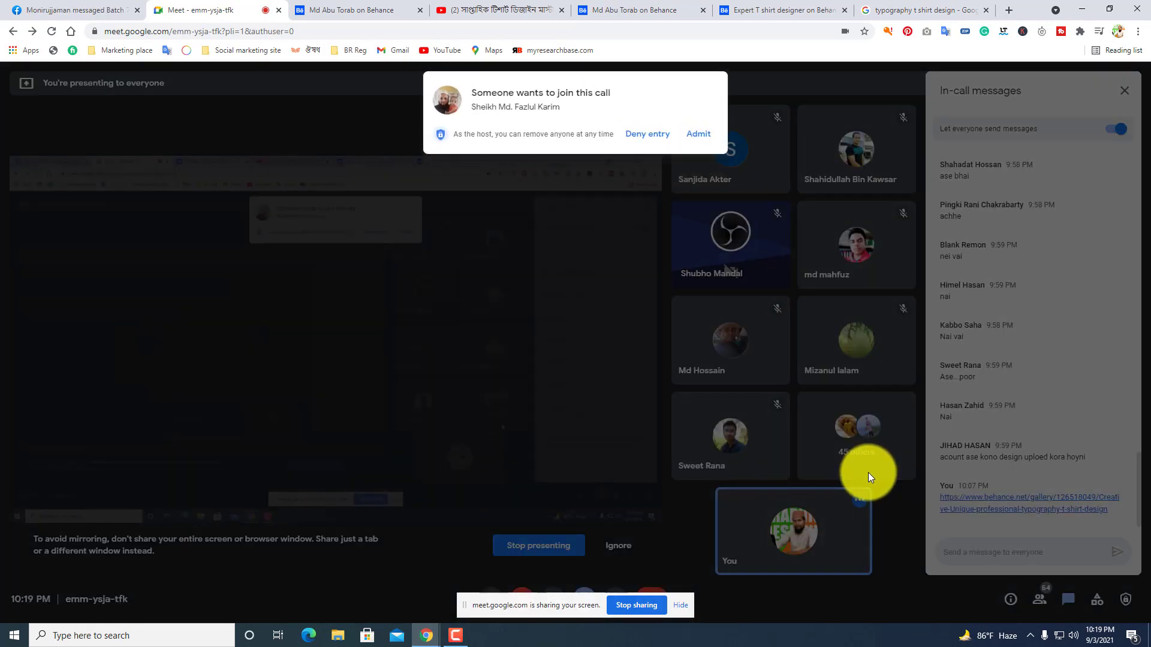
pyautogui.click(697, 139)
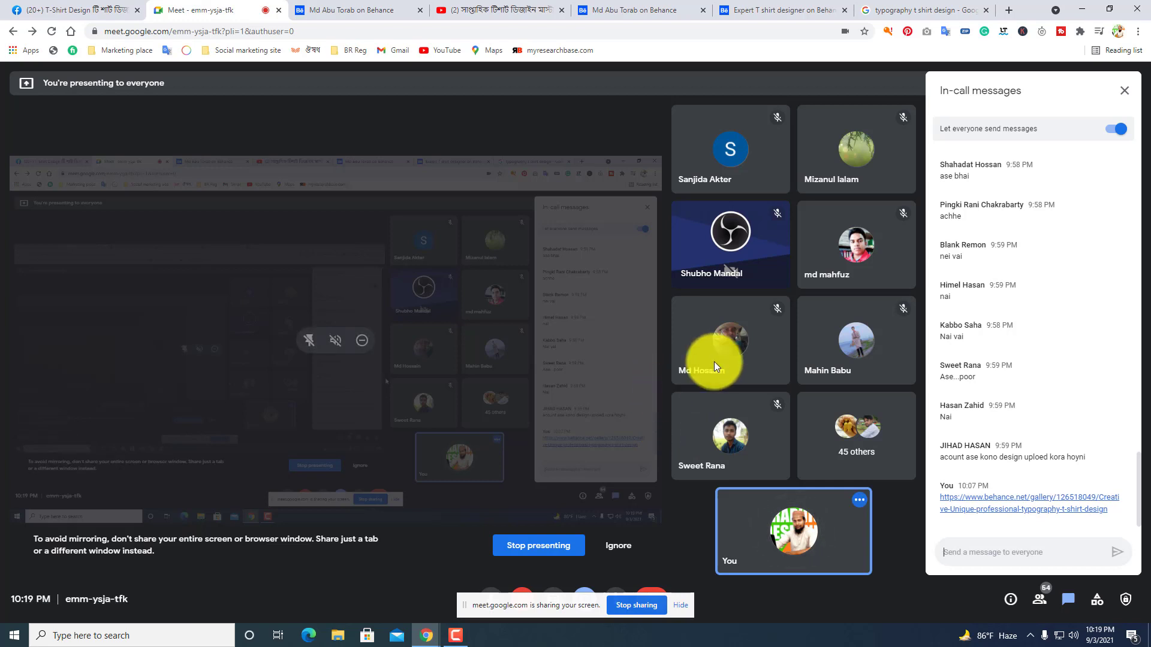
pyautogui.click(1131, 97)
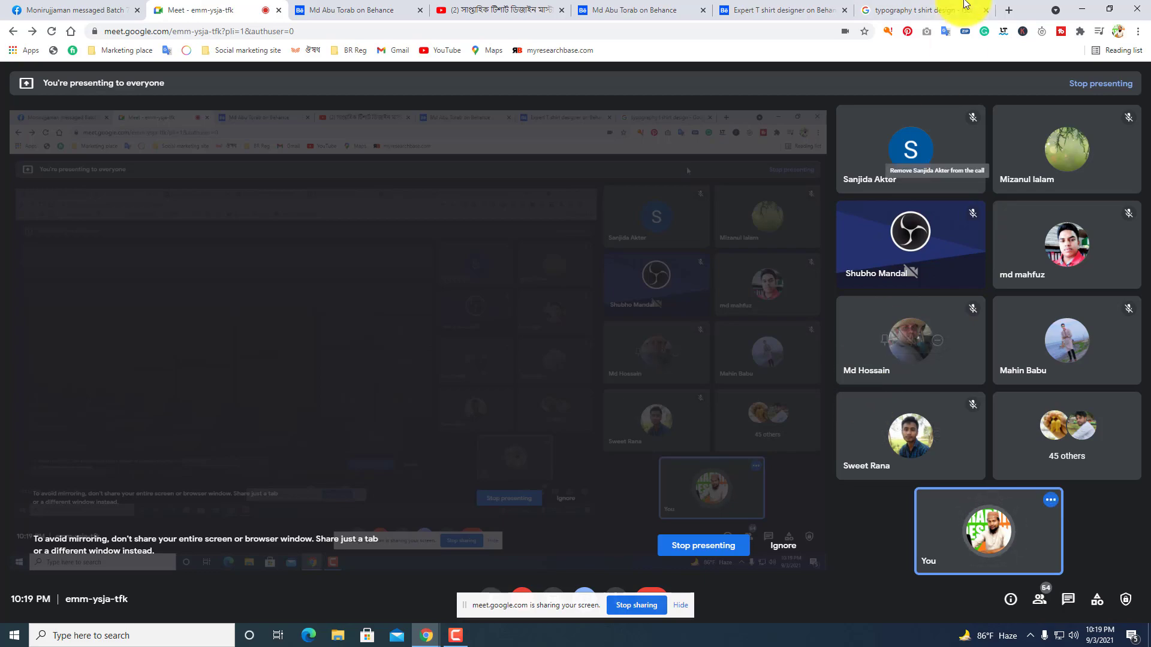
pyautogui.click(934, 6)
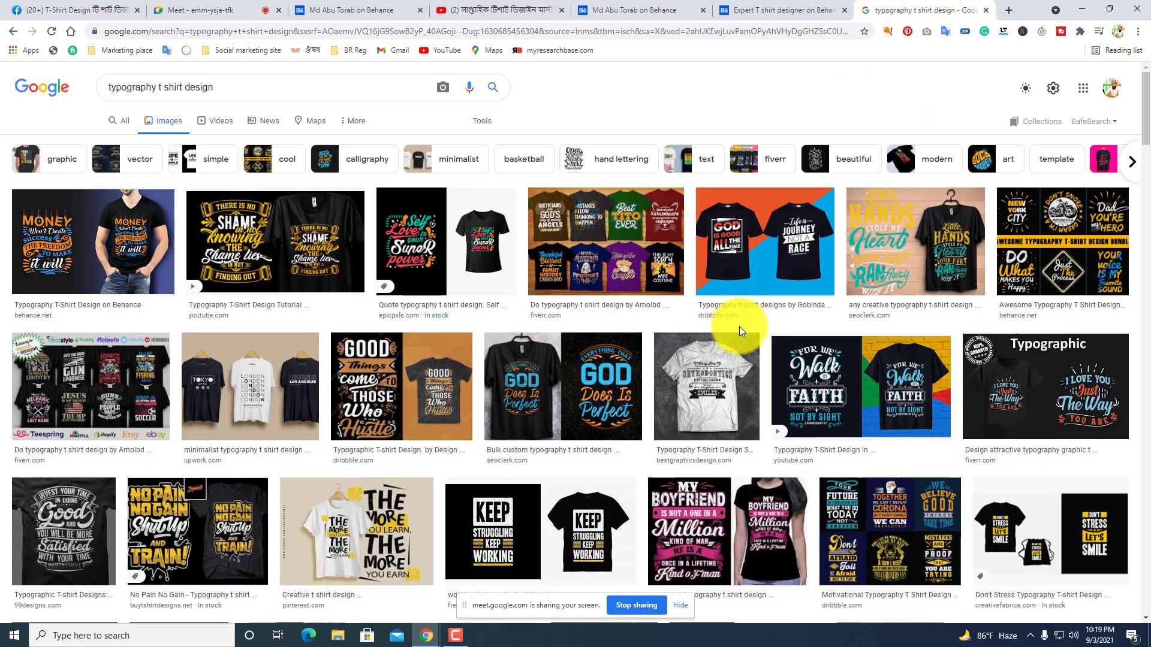
# Check the Meet call and Behance page, then return to the typography results and open Windows search.
pyautogui.scroll(-2, 665, 338)
pyautogui.scroll(2, 674, 342)
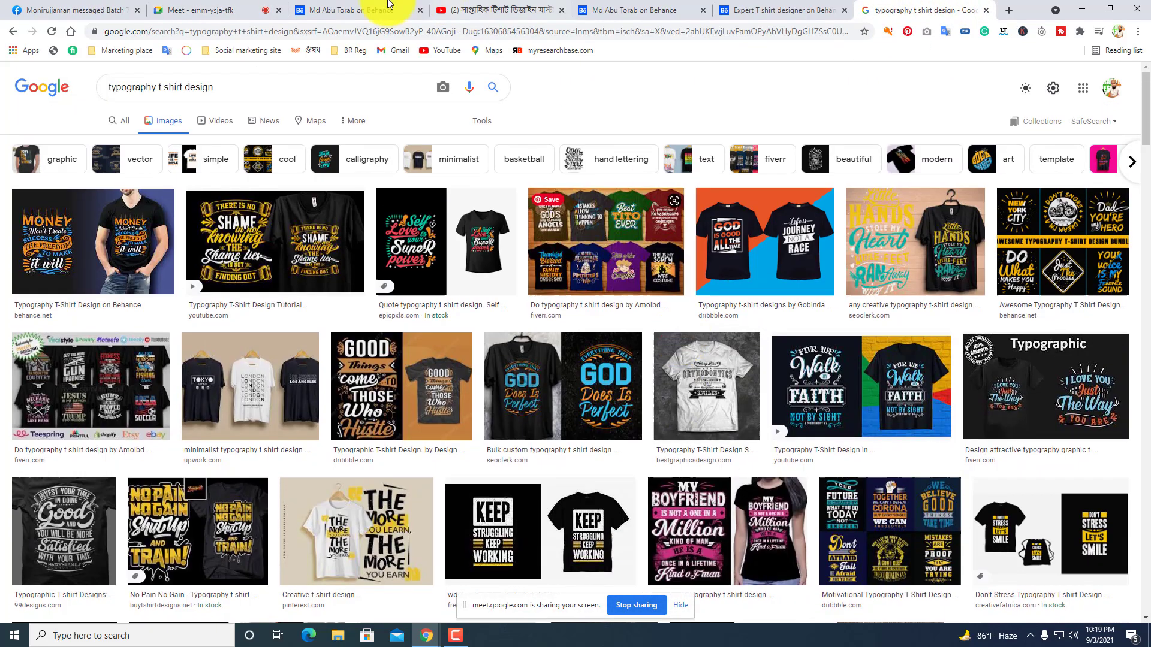
pyautogui.click(226, 9)
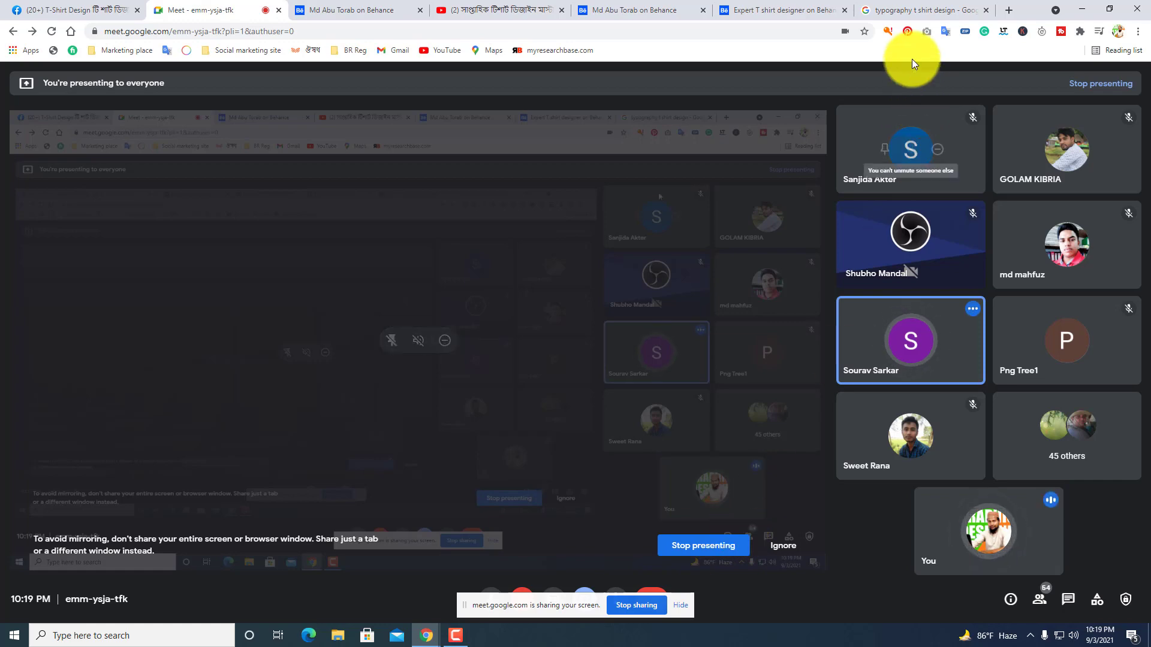
pyautogui.click(887, 18)
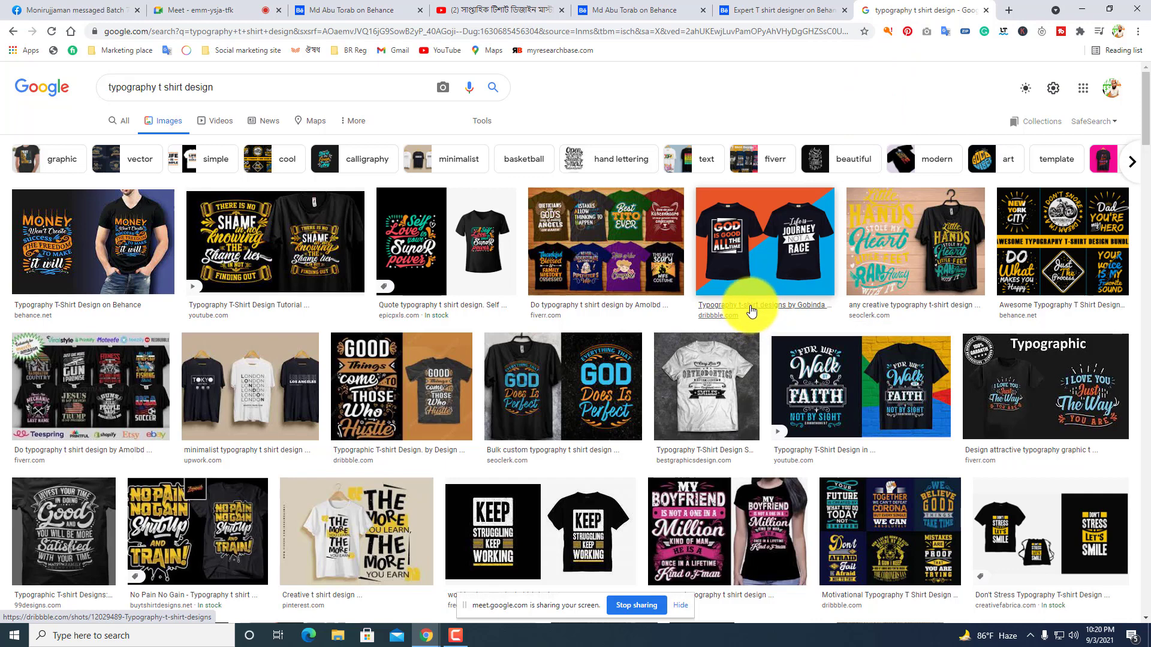
pyautogui.click(373, 8)
pyautogui.click(228, 9)
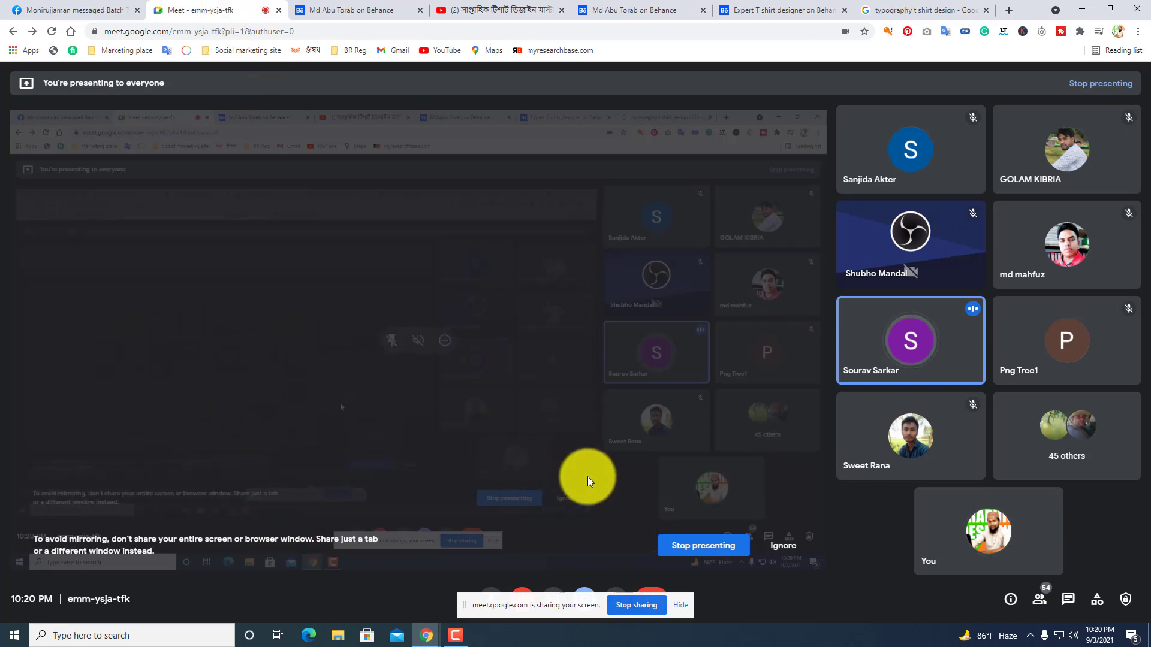
pyautogui.moveTo(862, 379)
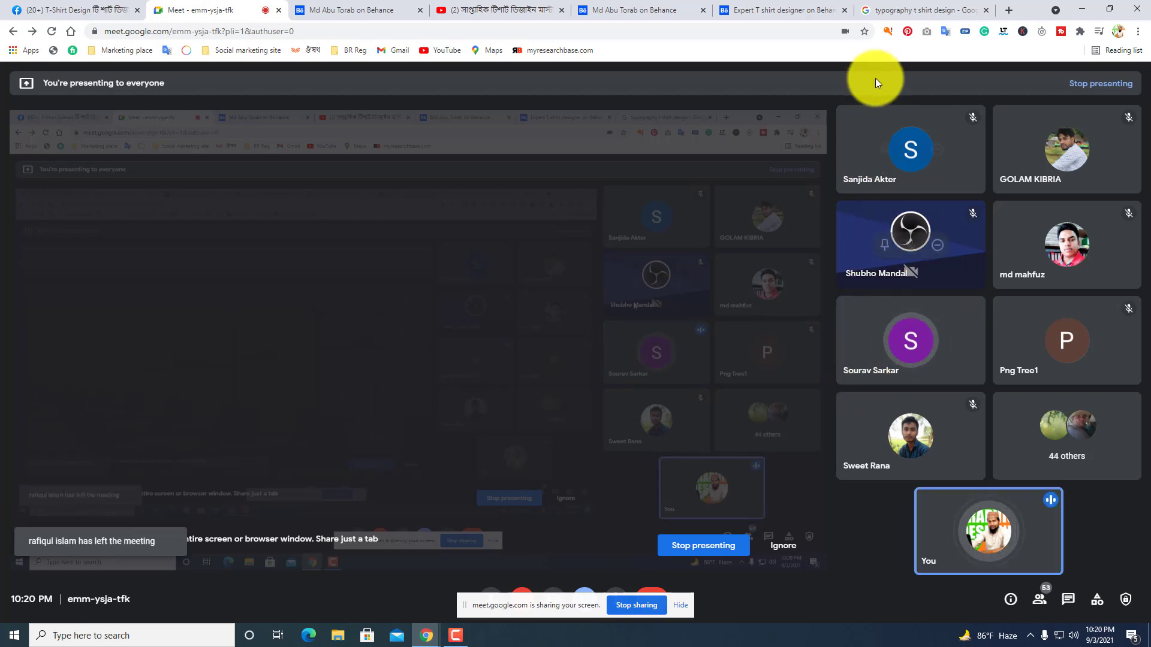
pyautogui.click(890, 10)
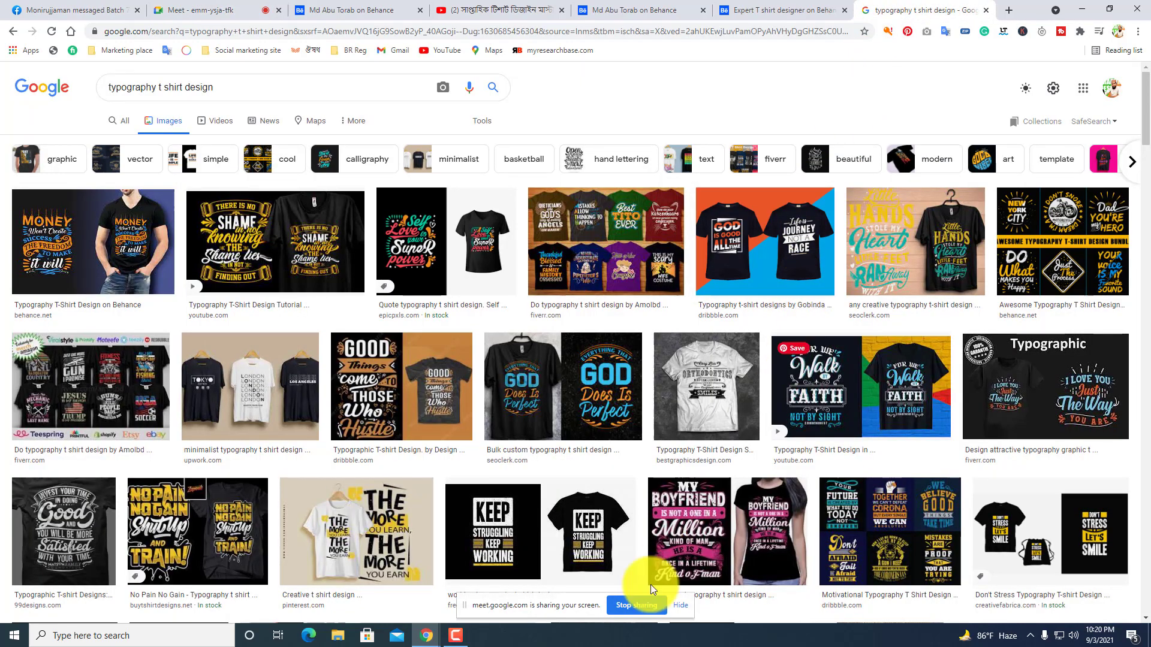
pyautogui.click(137, 634)
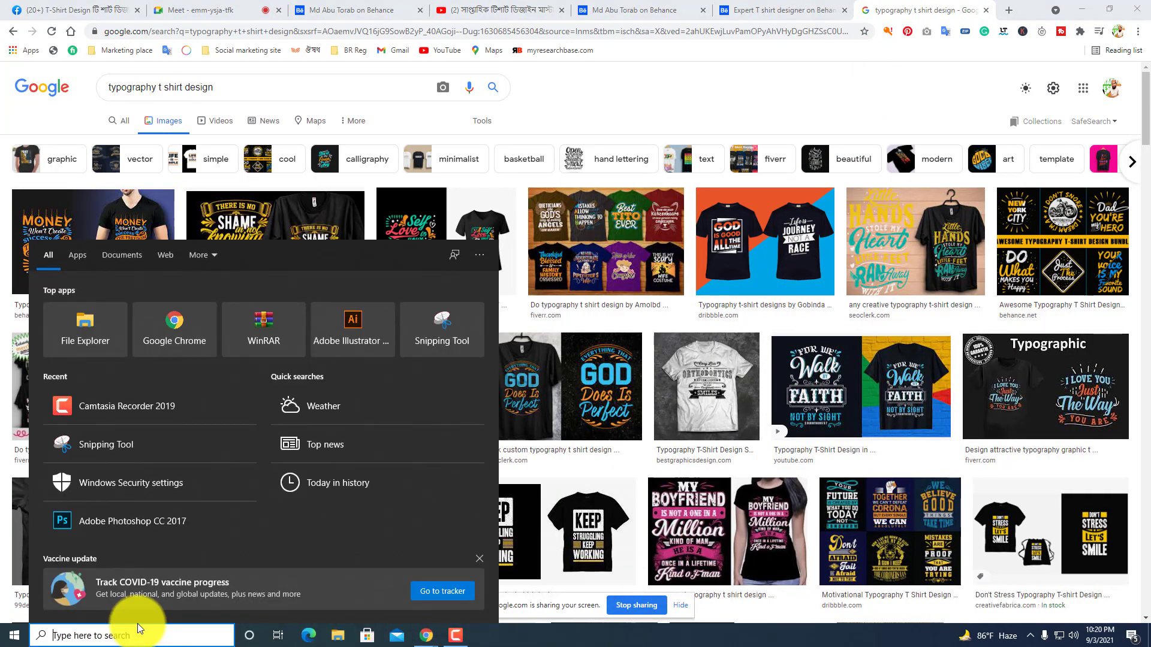
# Launch Adobe Illustrator from Windows search and dismiss the unexpected-quit warning.
pyautogui.click(354, 324)
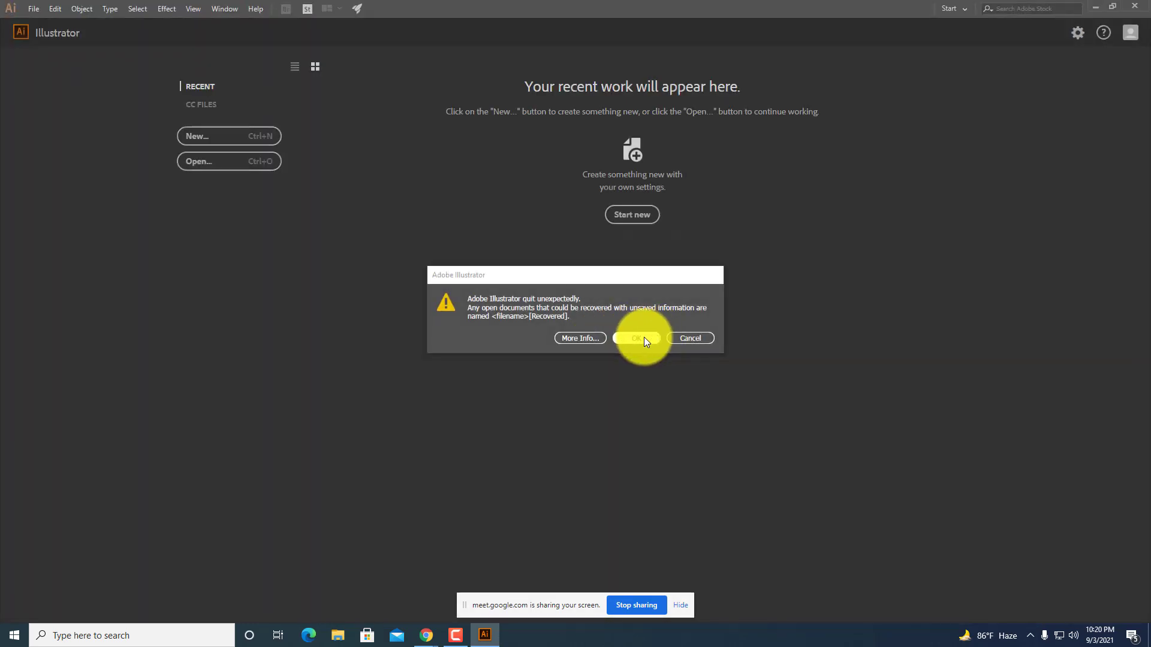
pyautogui.click(644, 336)
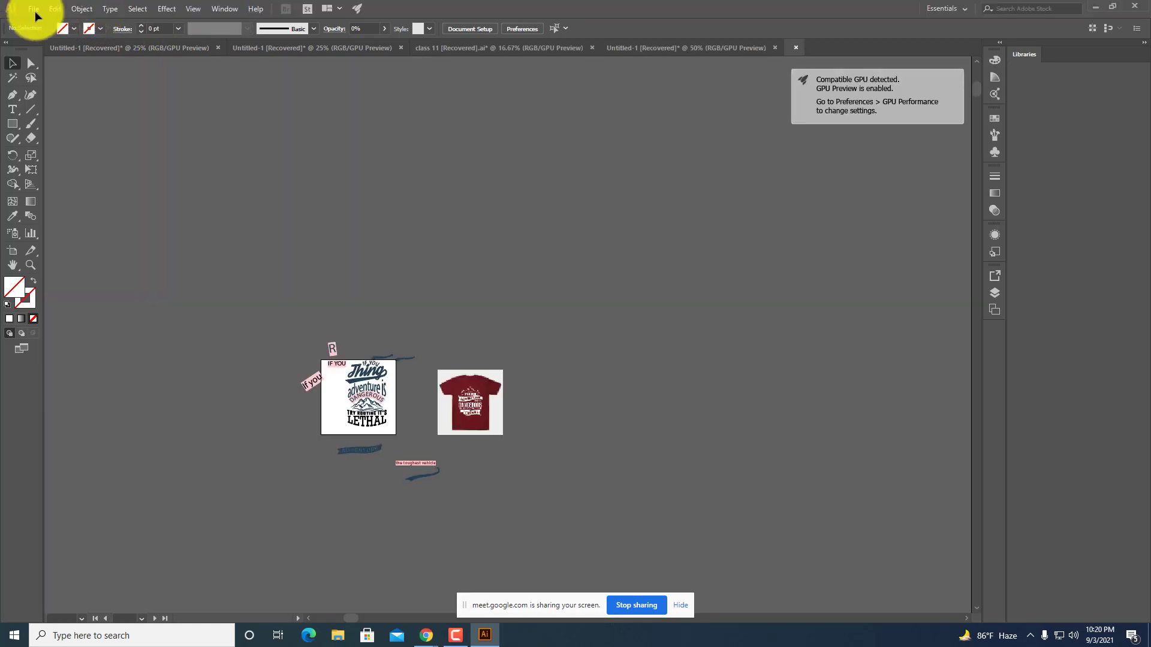
# Dismiss Missing Fonts and start a new document with the Art & Illustration presets shown.
pyautogui.click(466, 382)
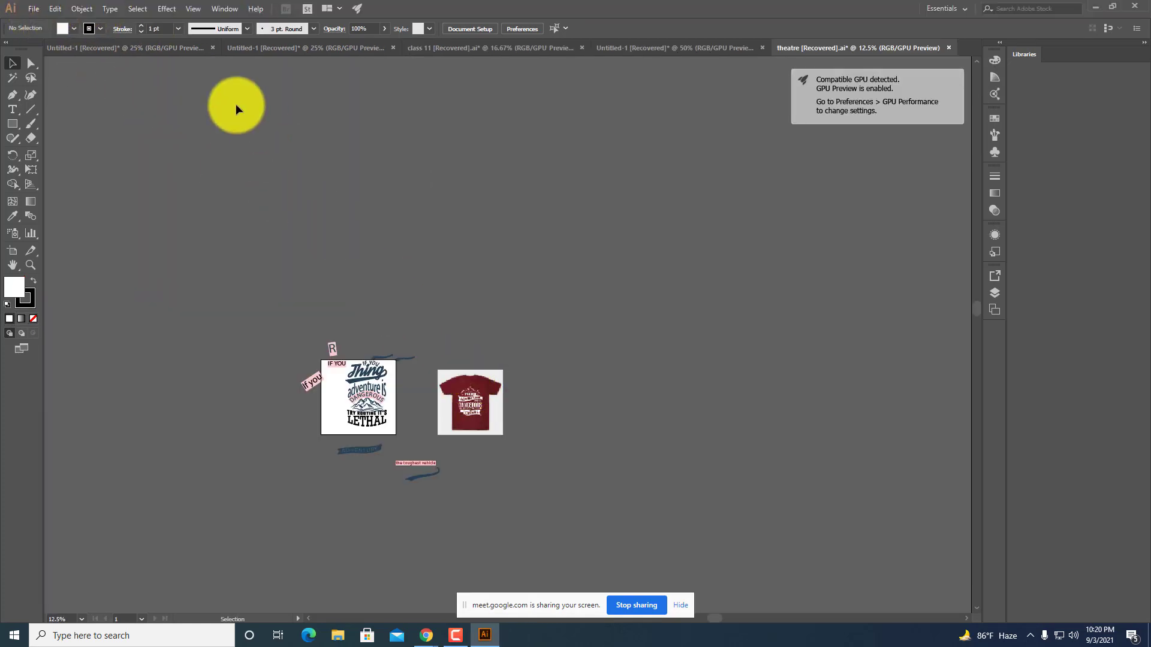
pyautogui.click(36, 8)
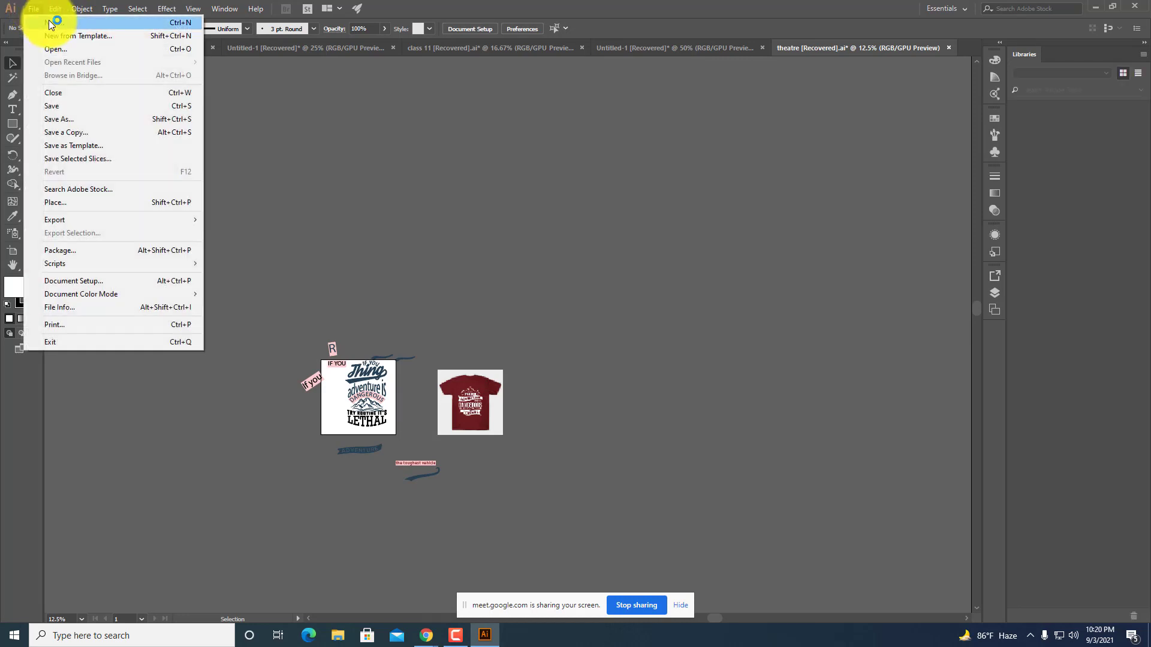
pyautogui.click(50, 20)
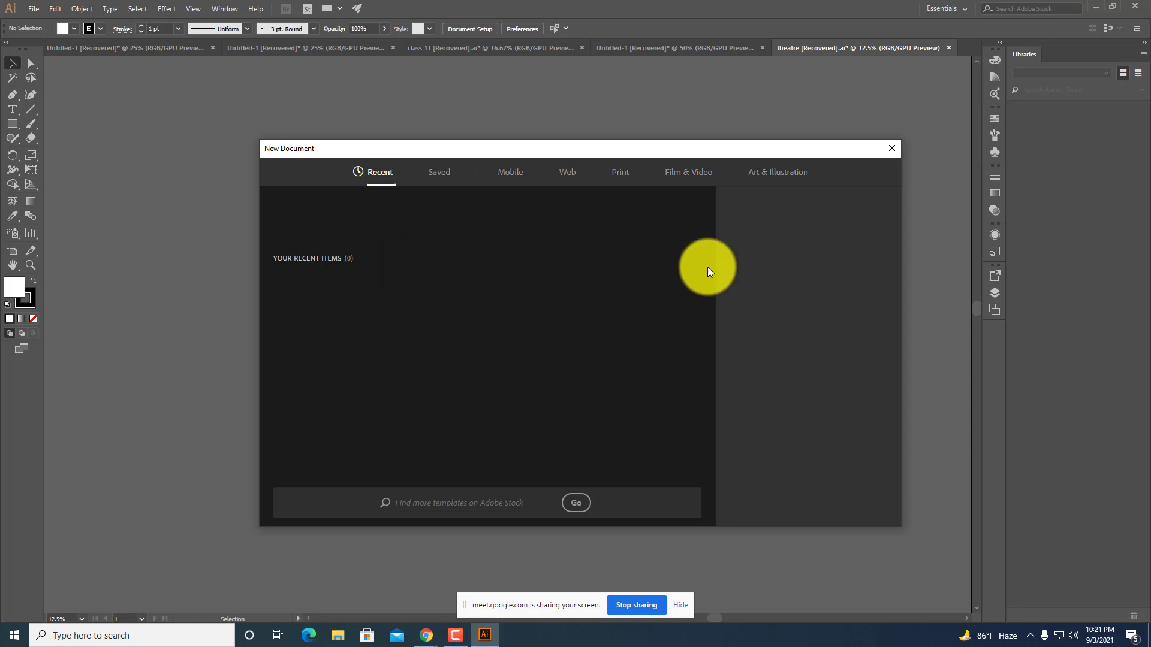
pyautogui.click(777, 175)
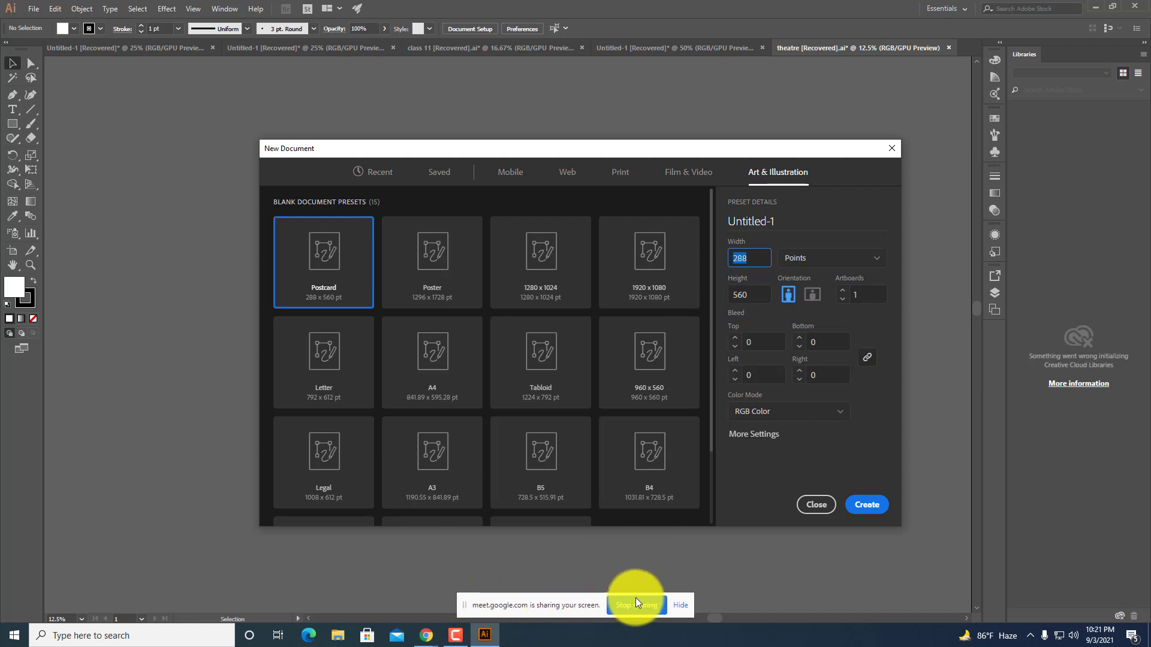
# Hide the screen-sharing bar and bring Chrome's typography t-shirt image results forward.
pyautogui.click(680, 607)
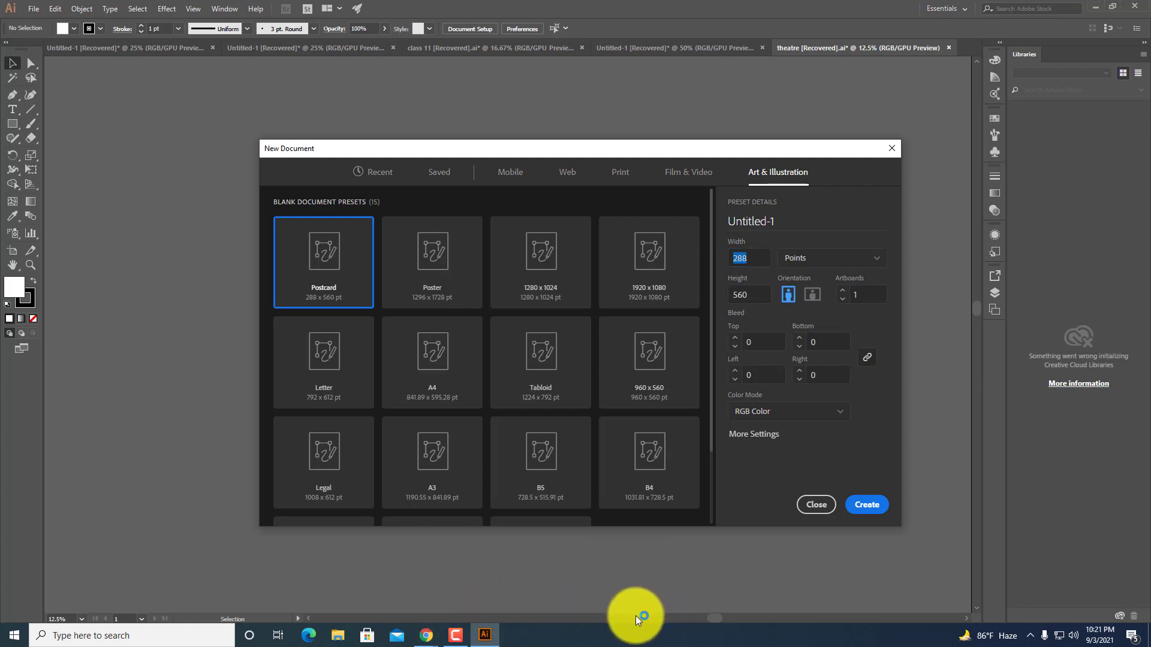
pyautogui.click(429, 638)
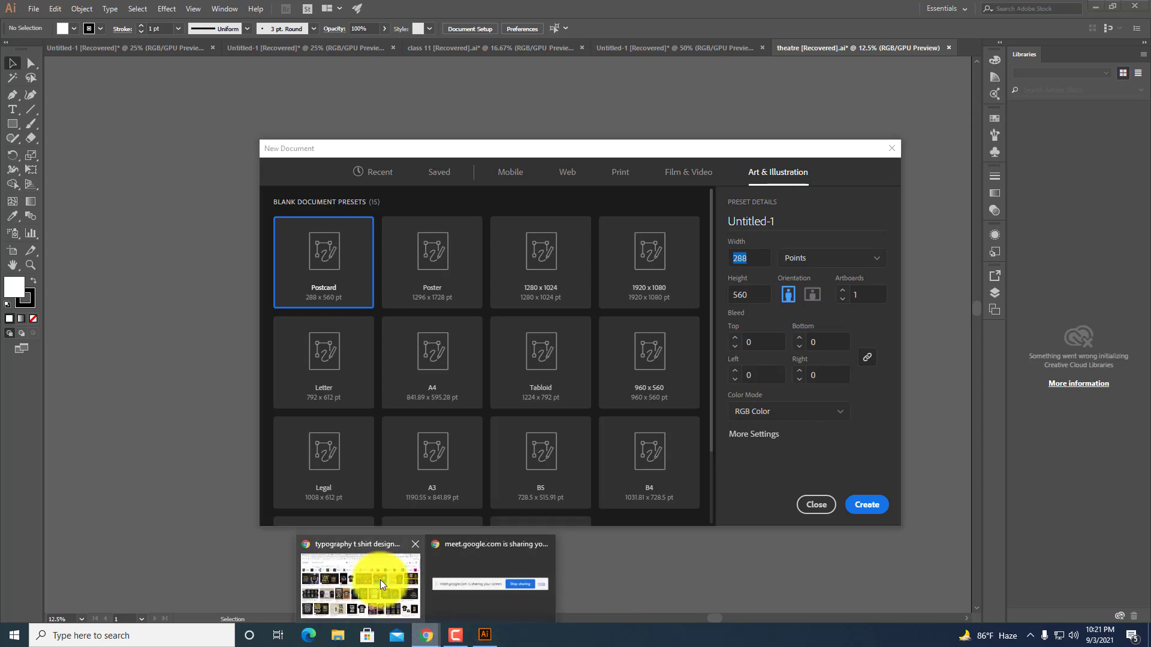
pyautogui.click(380, 578)
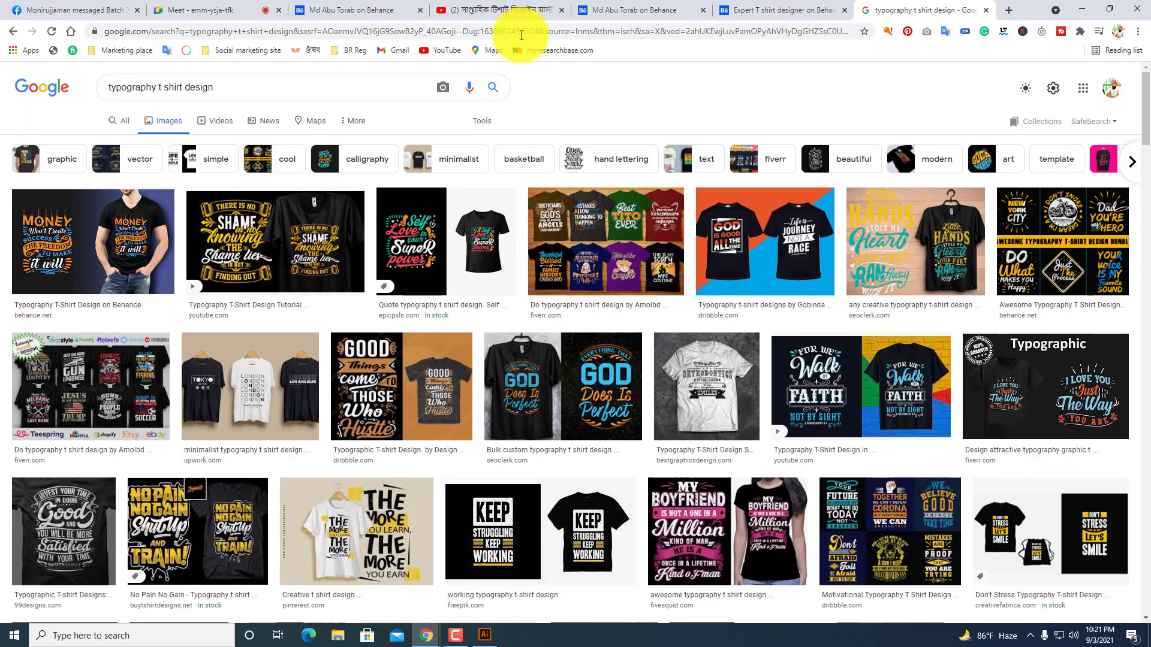
# On Behance, open the Mother's Day typography t-shirt project and browse its designs.
pyautogui.click(360, 11)
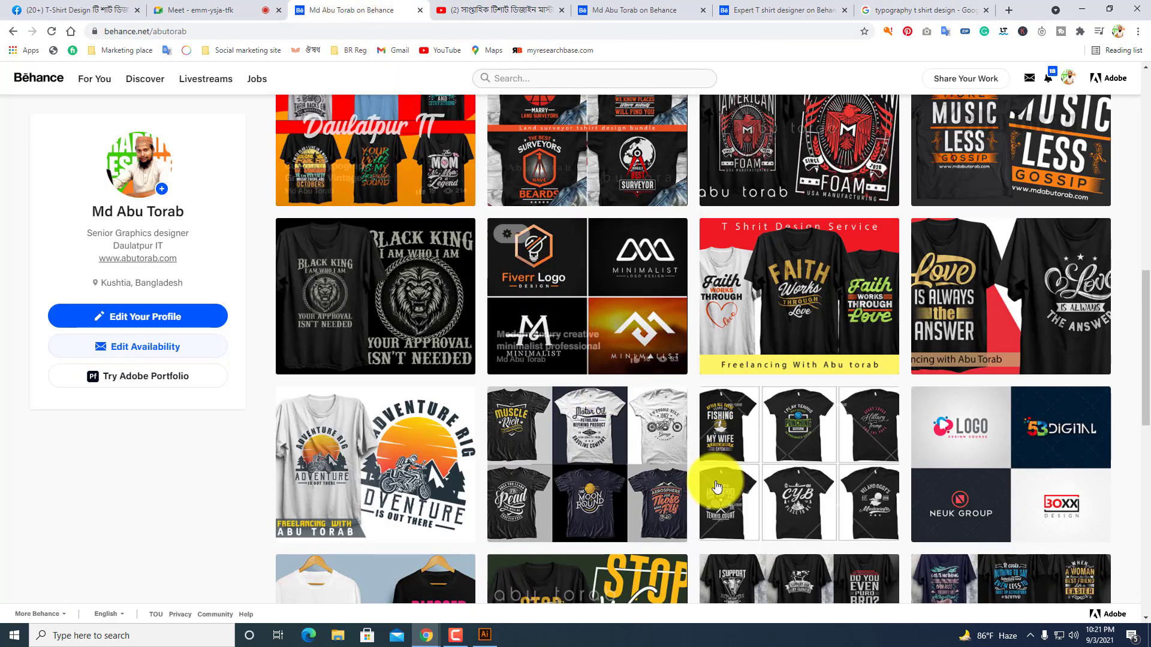
pyautogui.scroll(10, 874, 380)
pyautogui.scroll(-3, 871, 412)
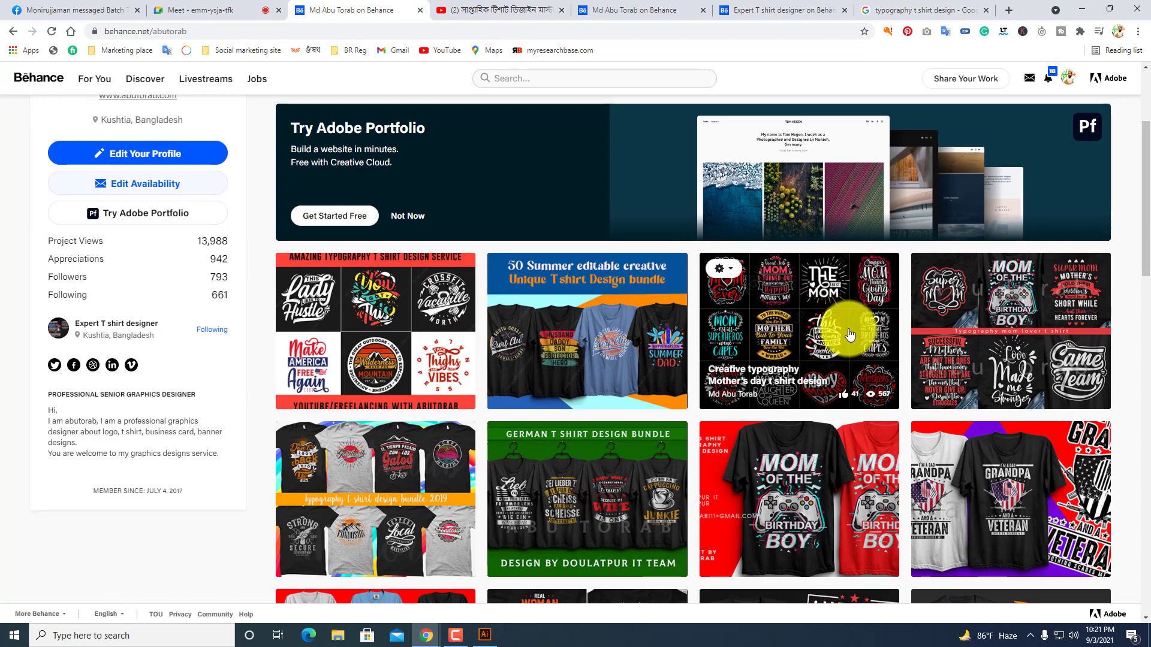
pyautogui.scroll(-1, 842, 306)
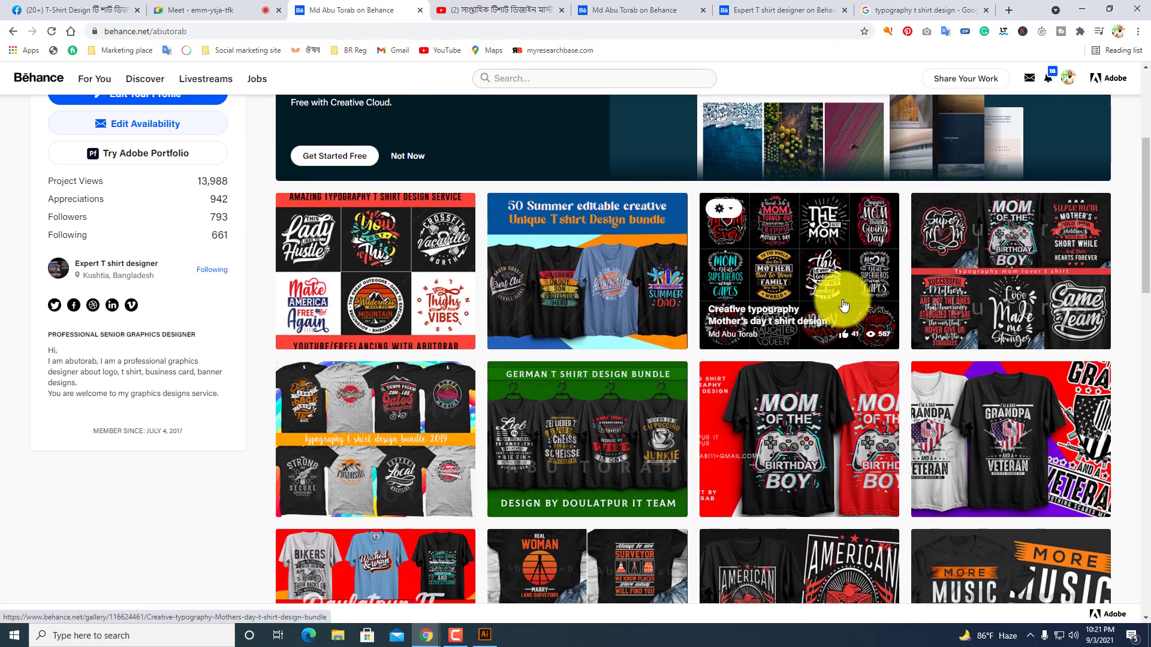
pyautogui.click(821, 273)
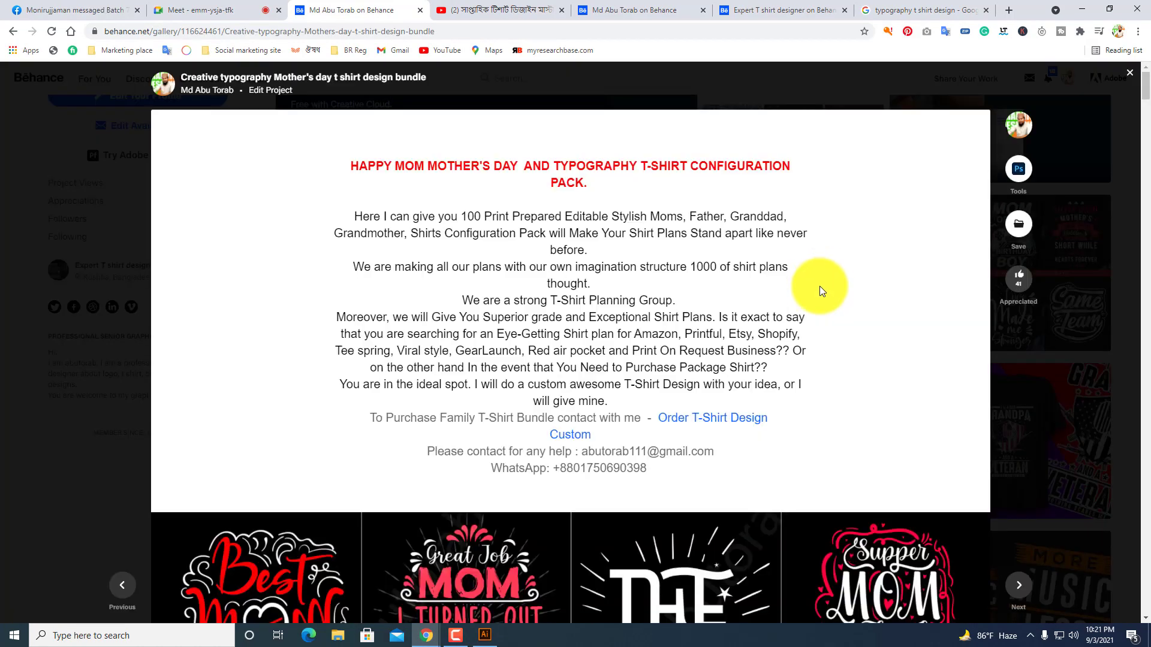
pyautogui.scroll(-10, 832, 395)
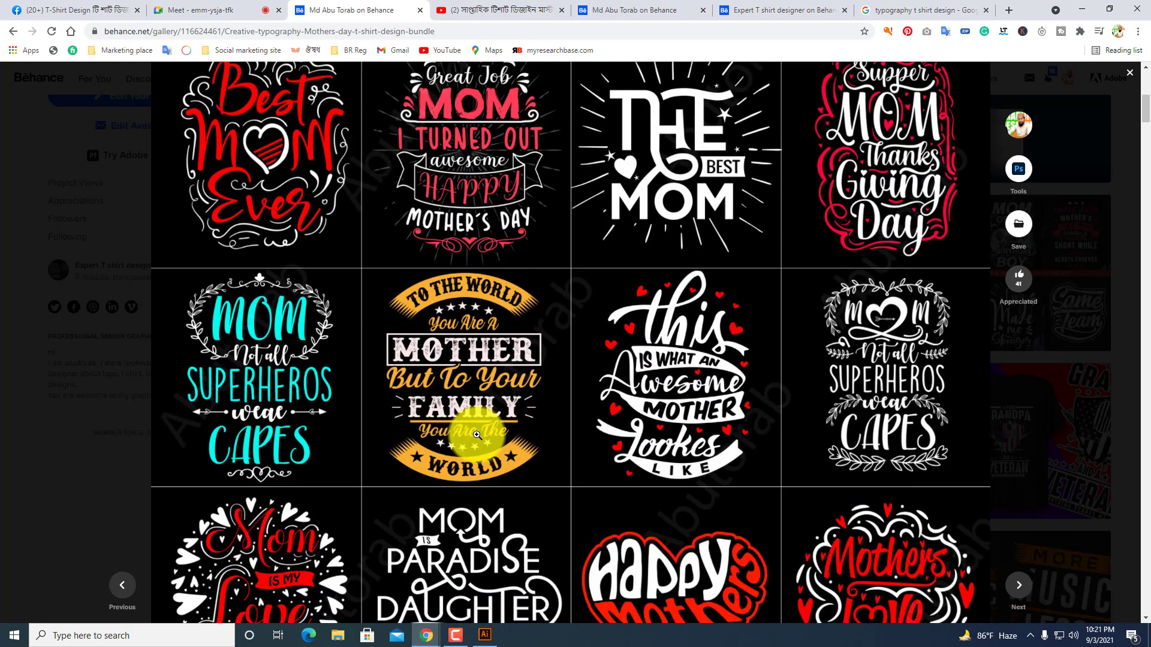
pyautogui.scroll(-1, 510, 441)
pyautogui.scroll(2, 659, 348)
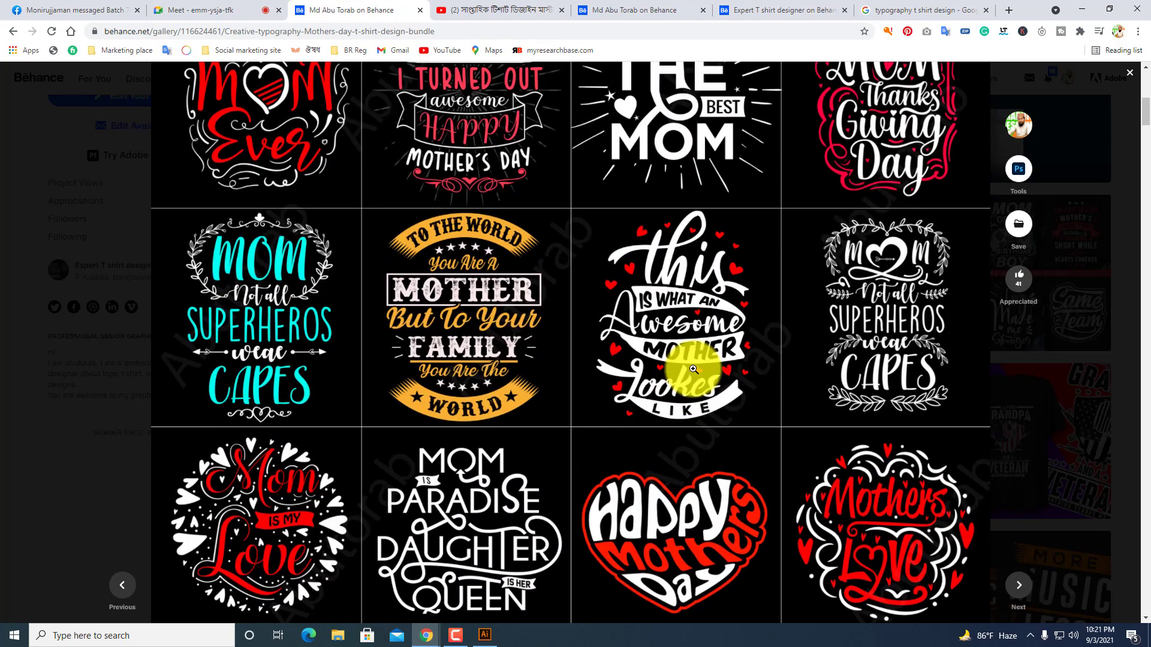
pyautogui.scroll(-2, 629, 488)
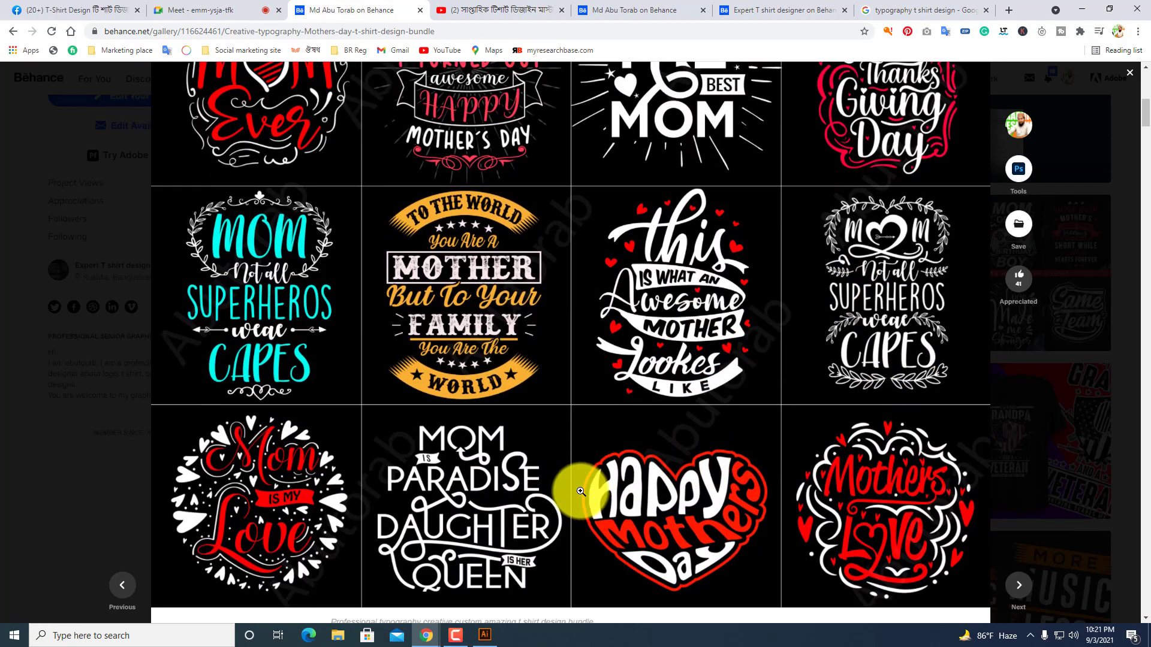
pyautogui.scroll(6, 581, 492)
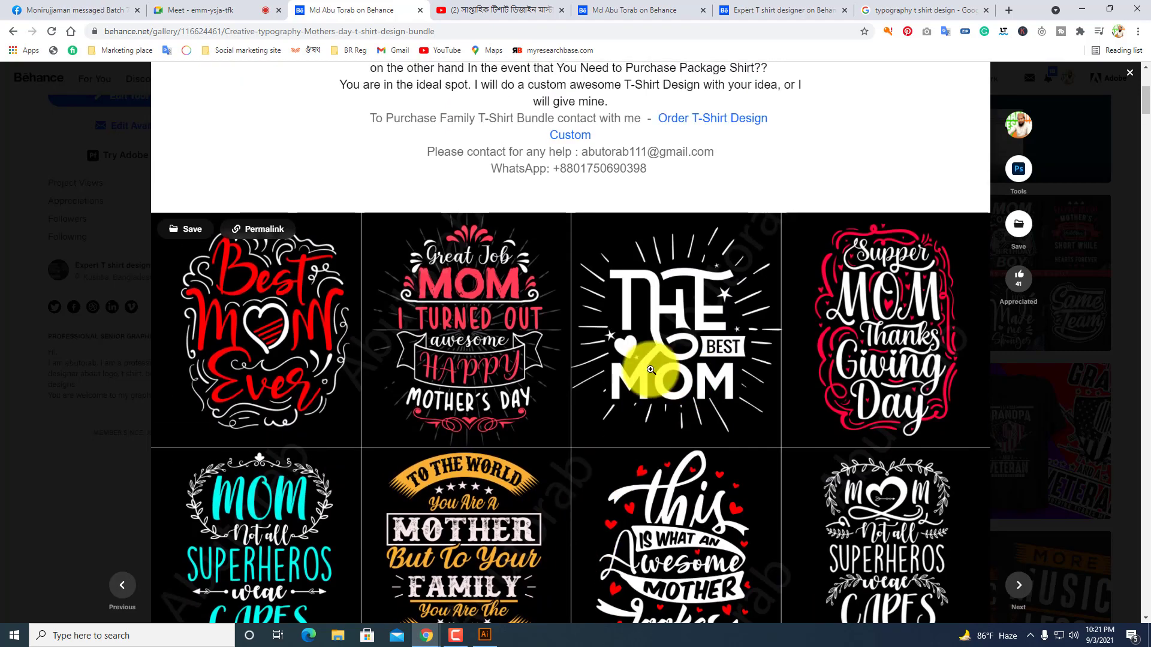
# Enlarge the Supper Mom design, view the next image, then close the viewer and scroll the project.
pyautogui.click(908, 298)
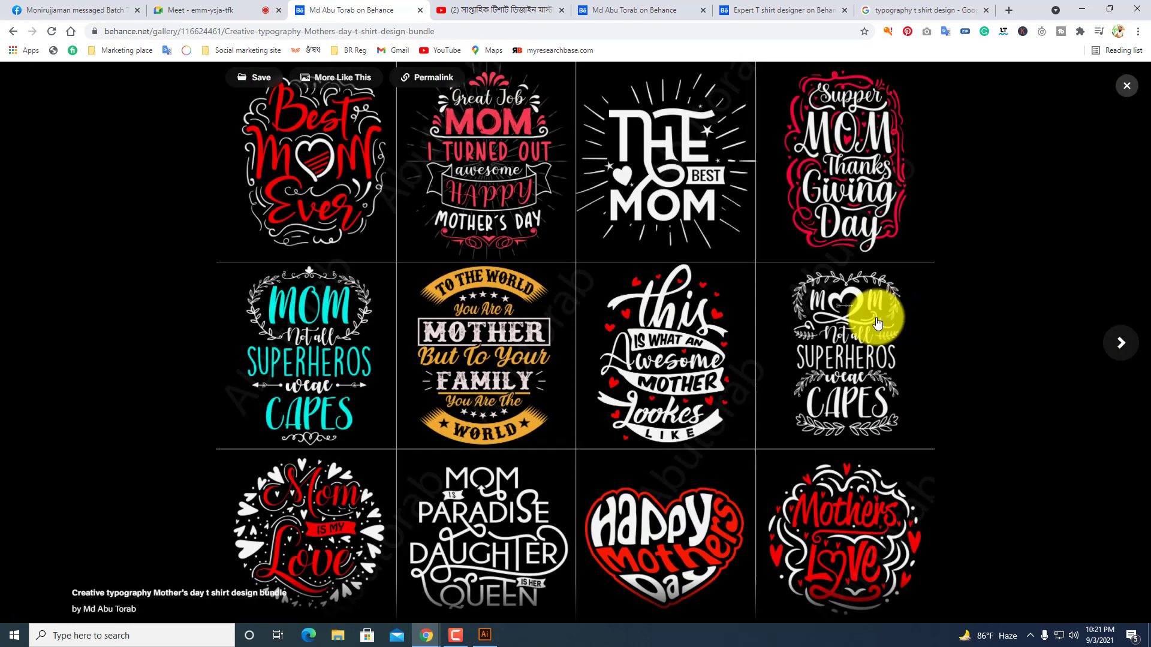
pyautogui.click(857, 202)
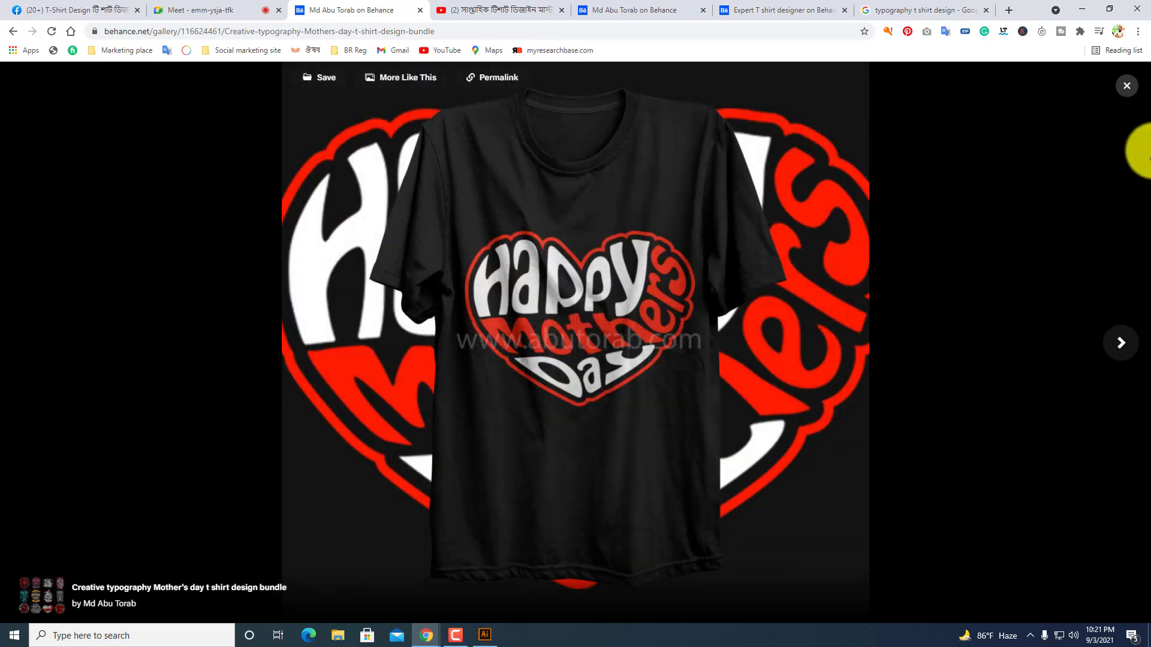
pyautogui.click(1128, 87)
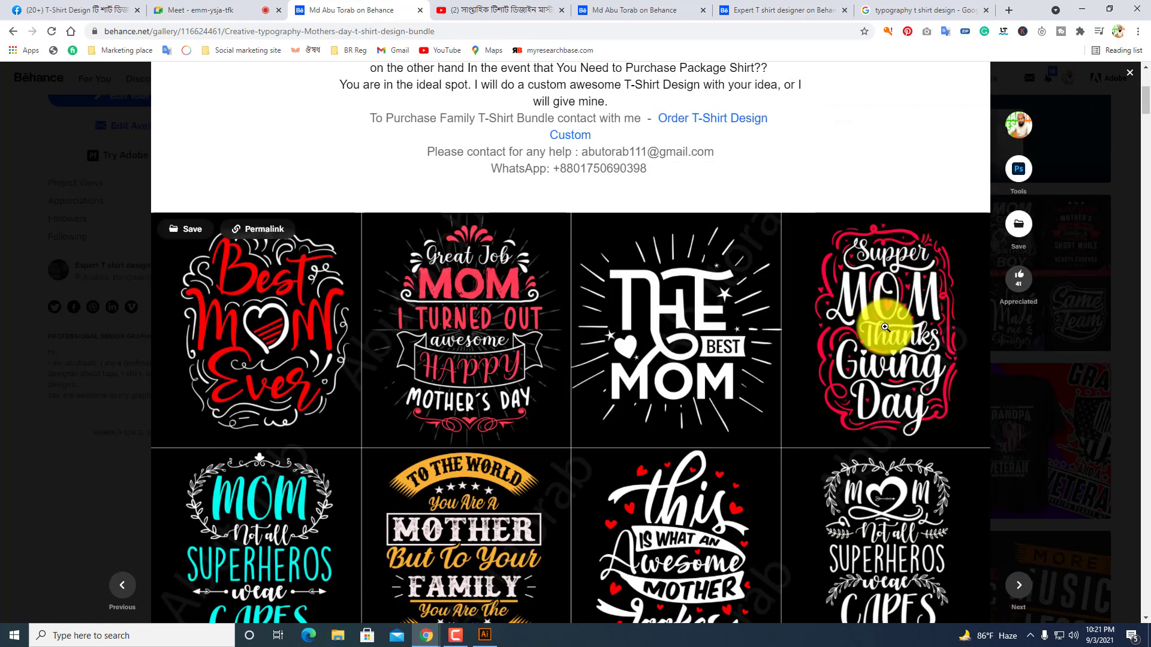
pyautogui.scroll(-8, 411, 459)
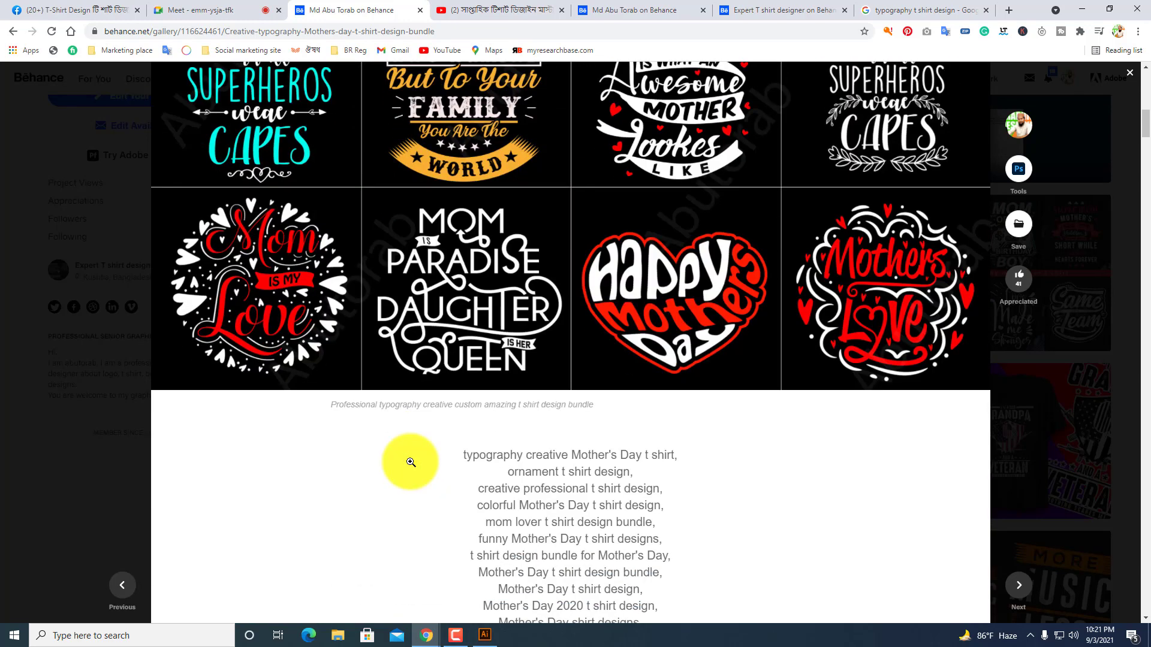
pyautogui.scroll(-9, 410, 462)
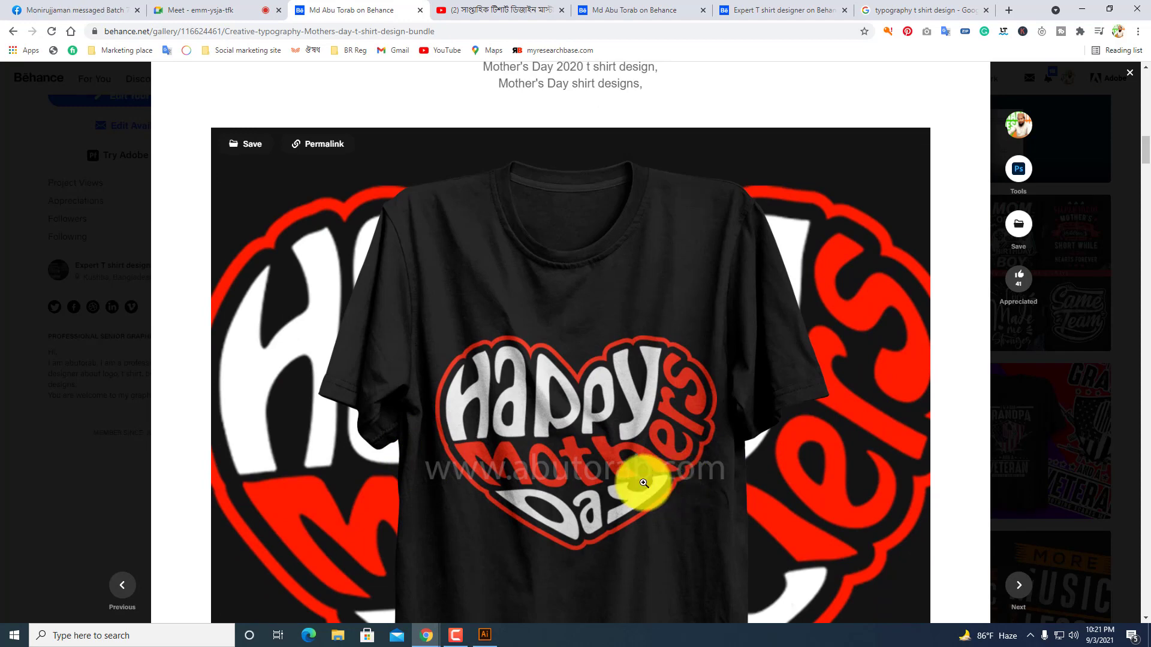
pyautogui.scroll(4, 624, 464)
pyautogui.scroll(10, 624, 470)
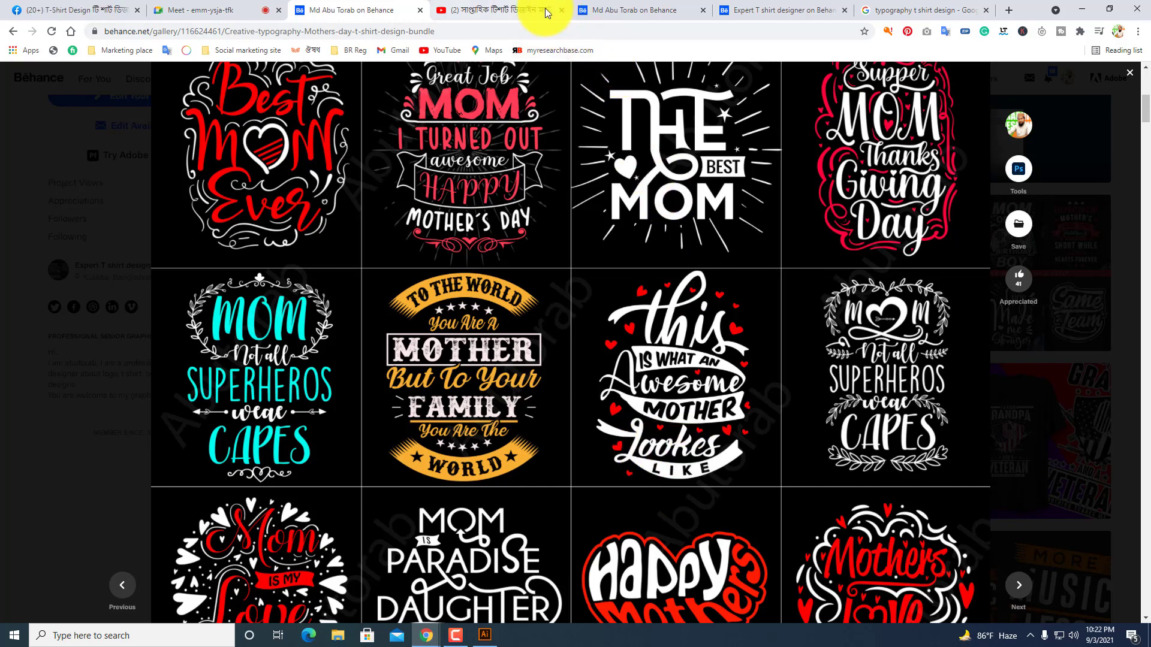
# Admit the waiting participant in Meet, open the chat, then return to the typography image results.
pyautogui.click(217, 8)
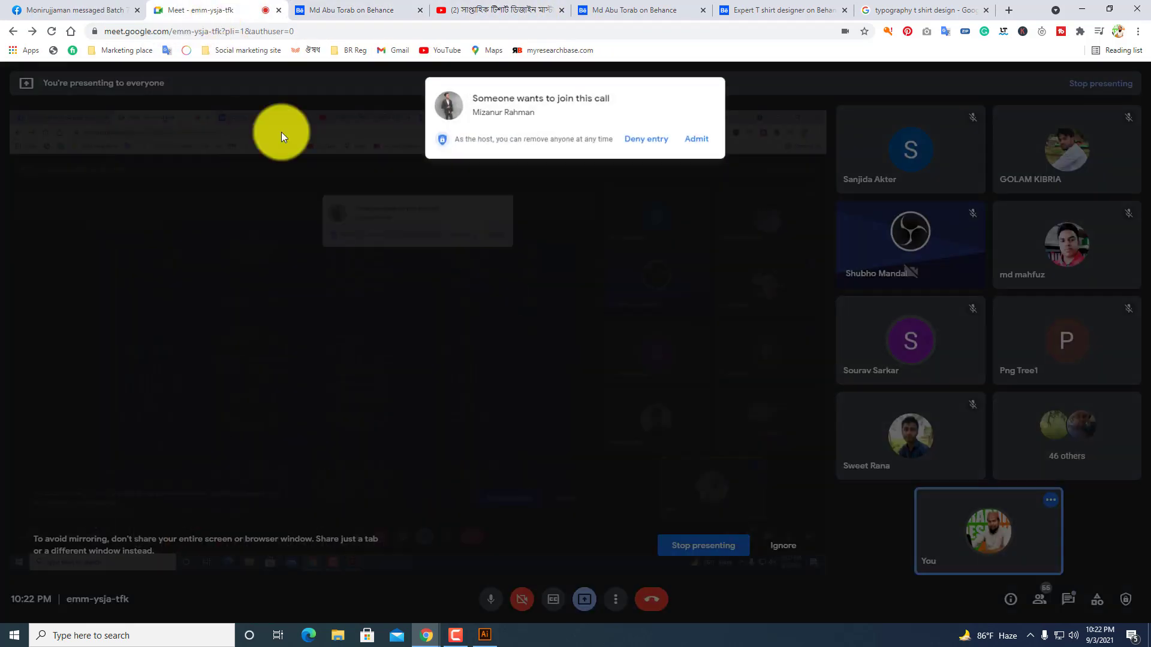
pyautogui.click(695, 138)
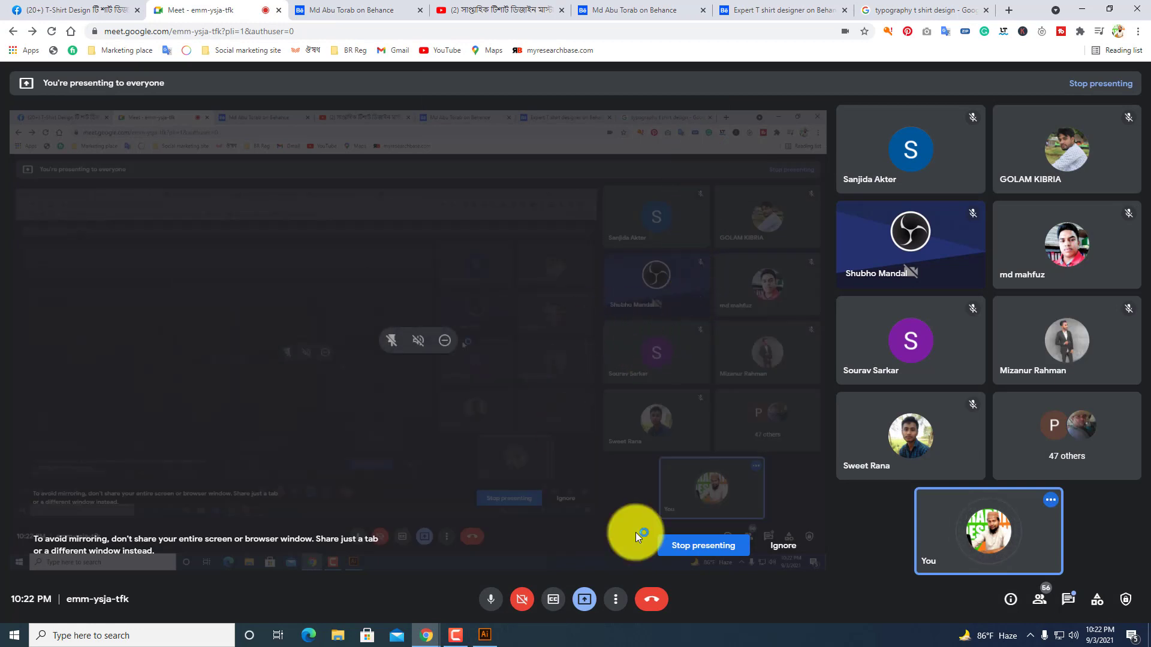
pyautogui.click(1071, 606)
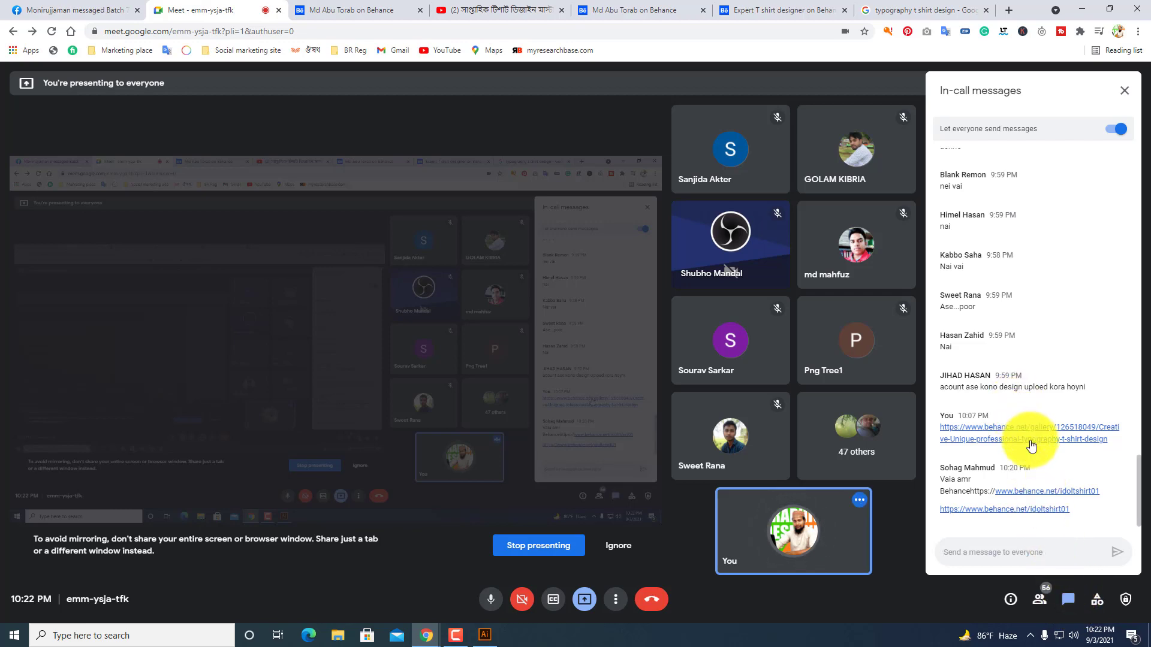
pyautogui.click(789, 11)
pyautogui.click(951, 9)
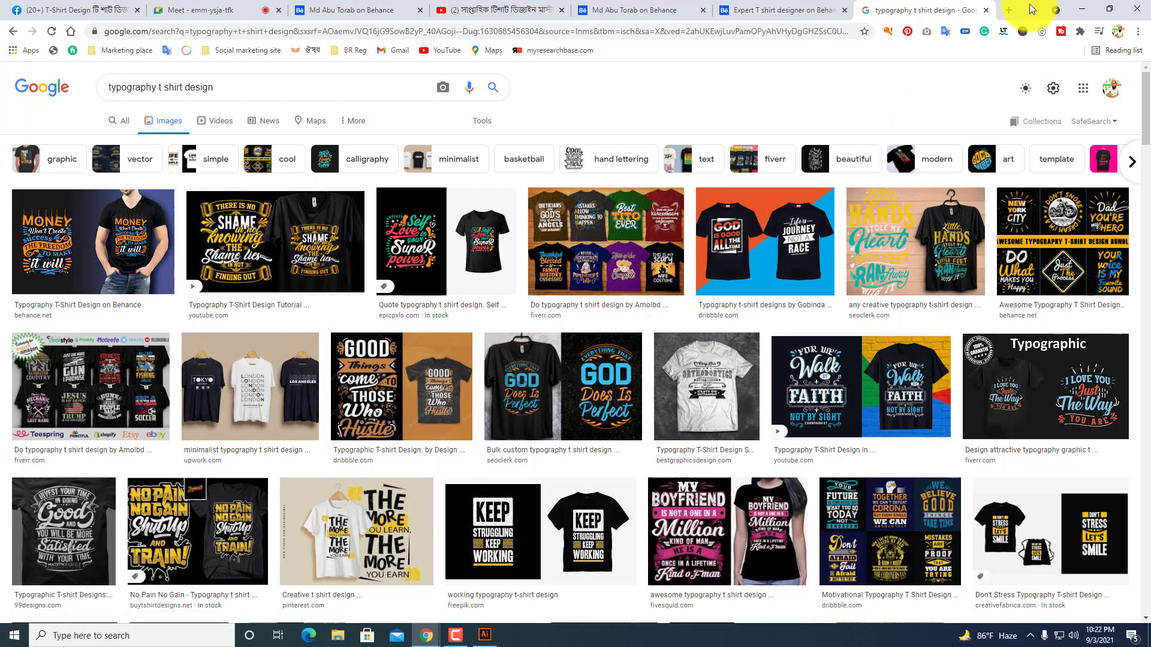
# Open Pinterest in a new tab via 'pi', then select Illustrator's New Document width value.
pyautogui.click(1010, 11)
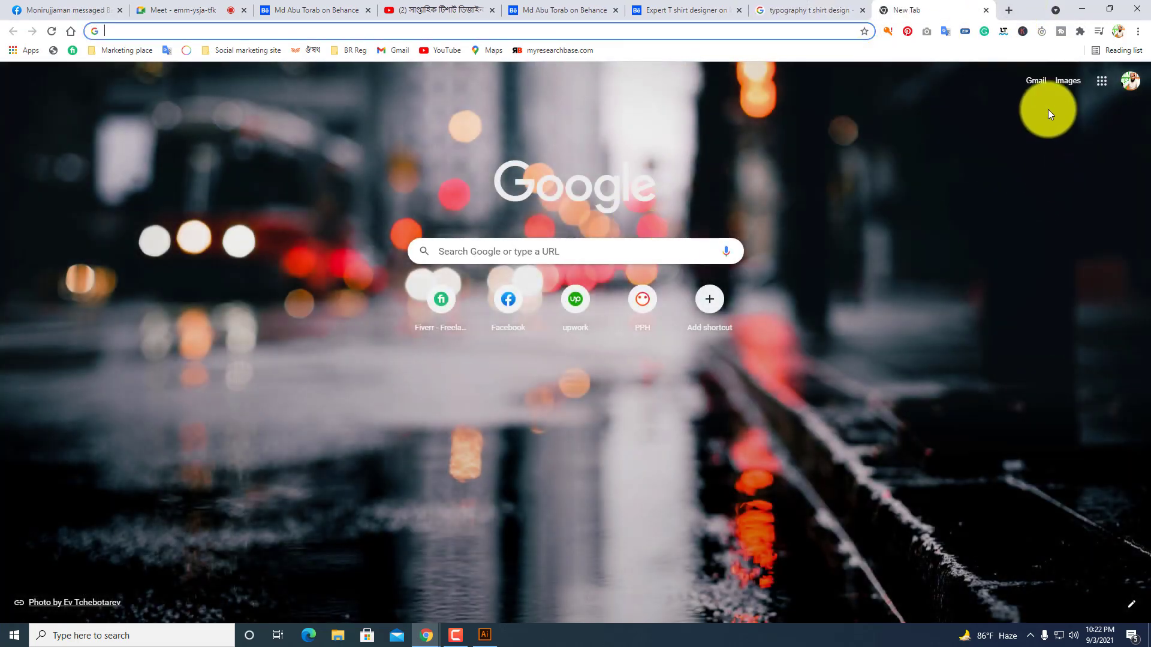
pyautogui.click(630, 32)
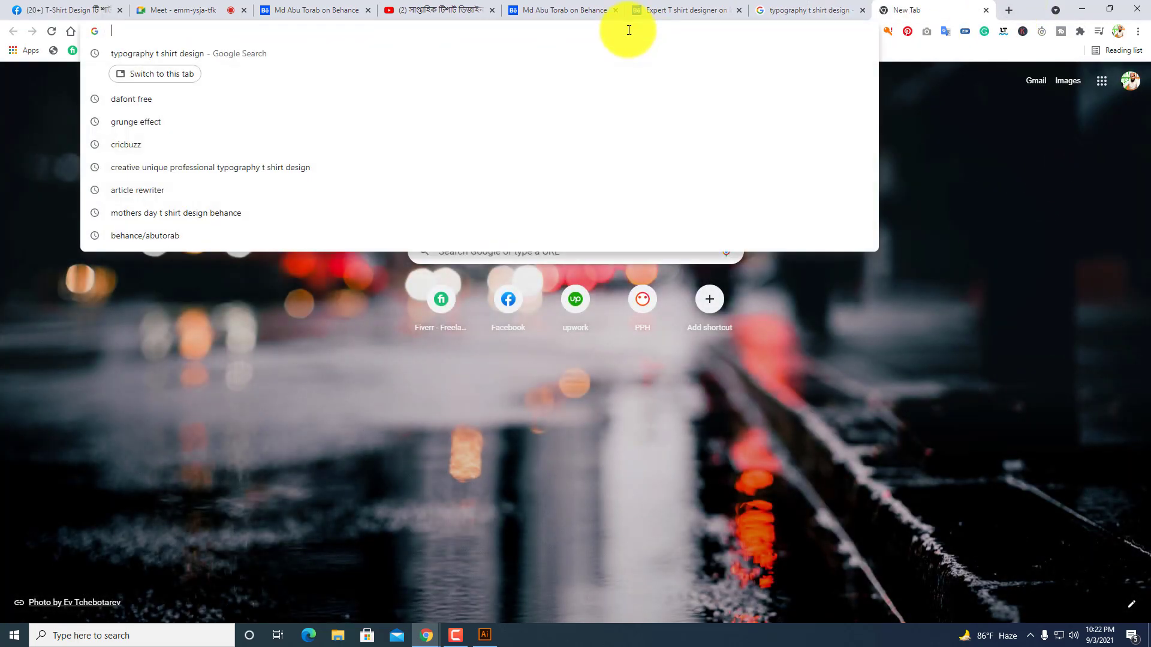
pyautogui.write('pi')
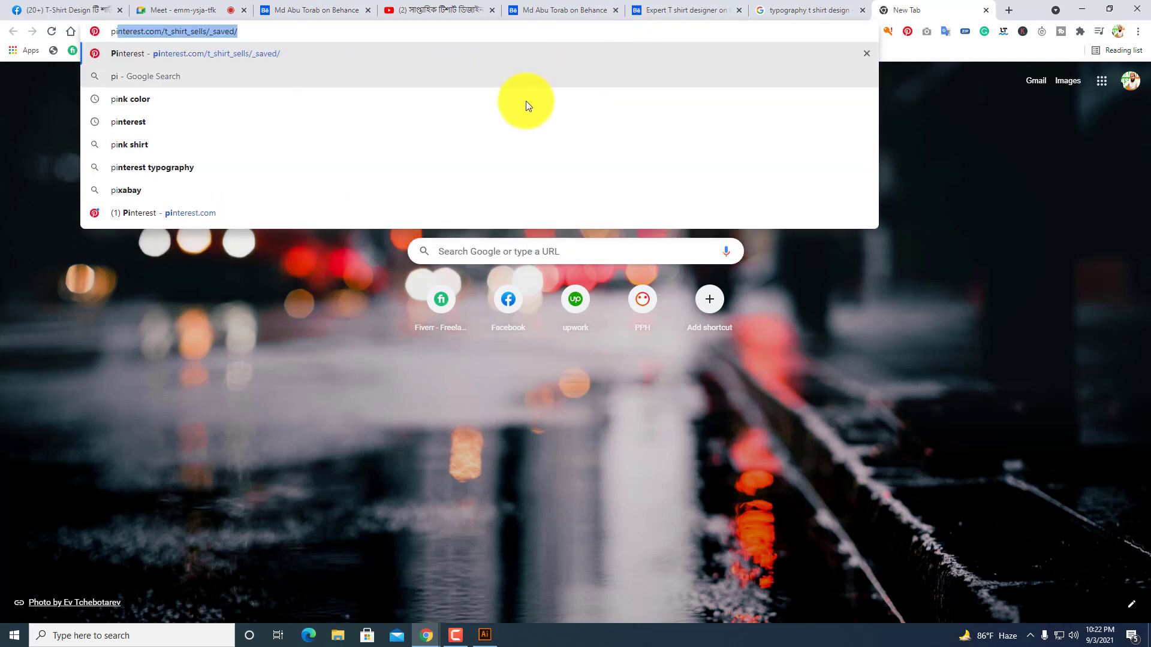
pyautogui.click(221, 214)
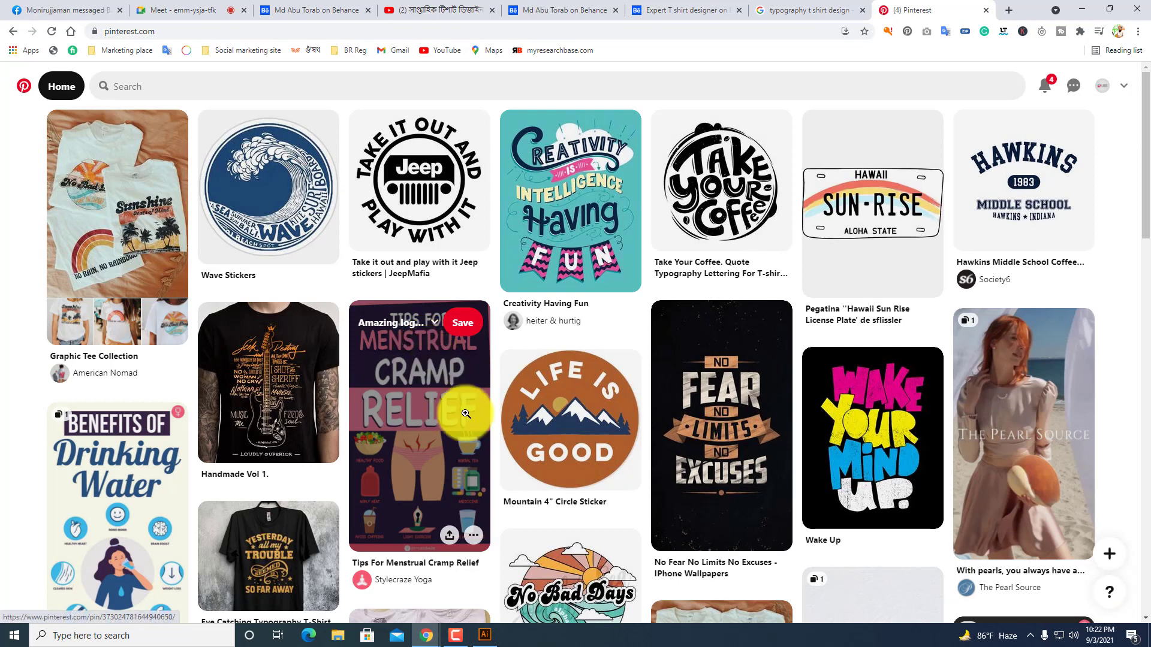
pyautogui.click(495, 635)
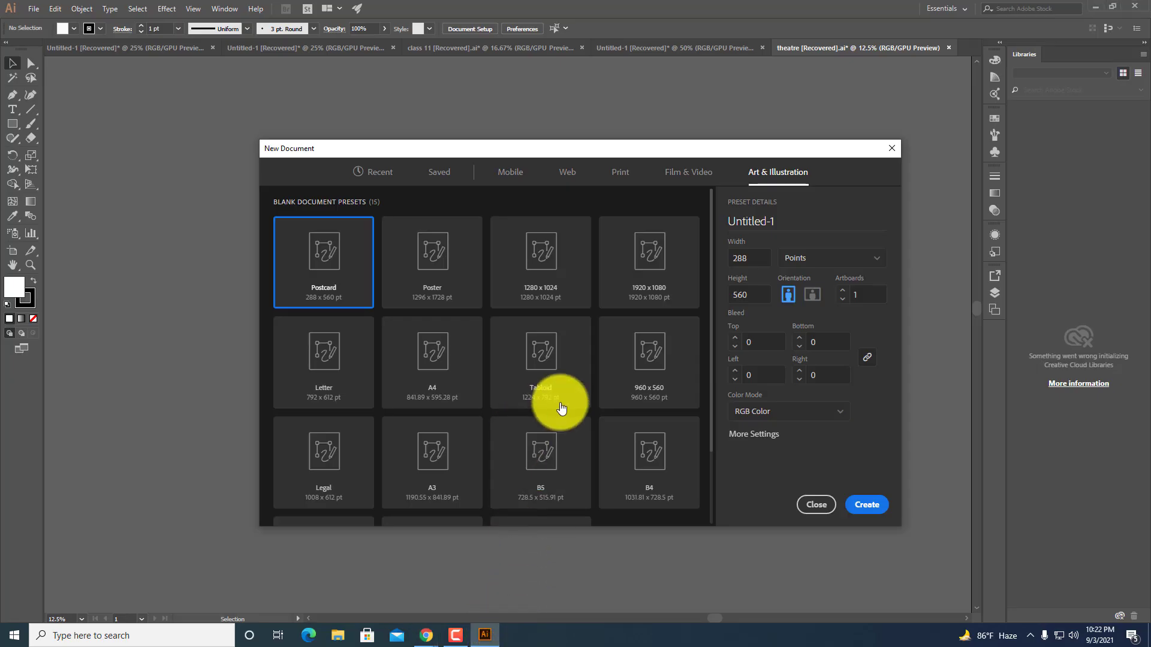
pyautogui.doubleClick(743, 256)
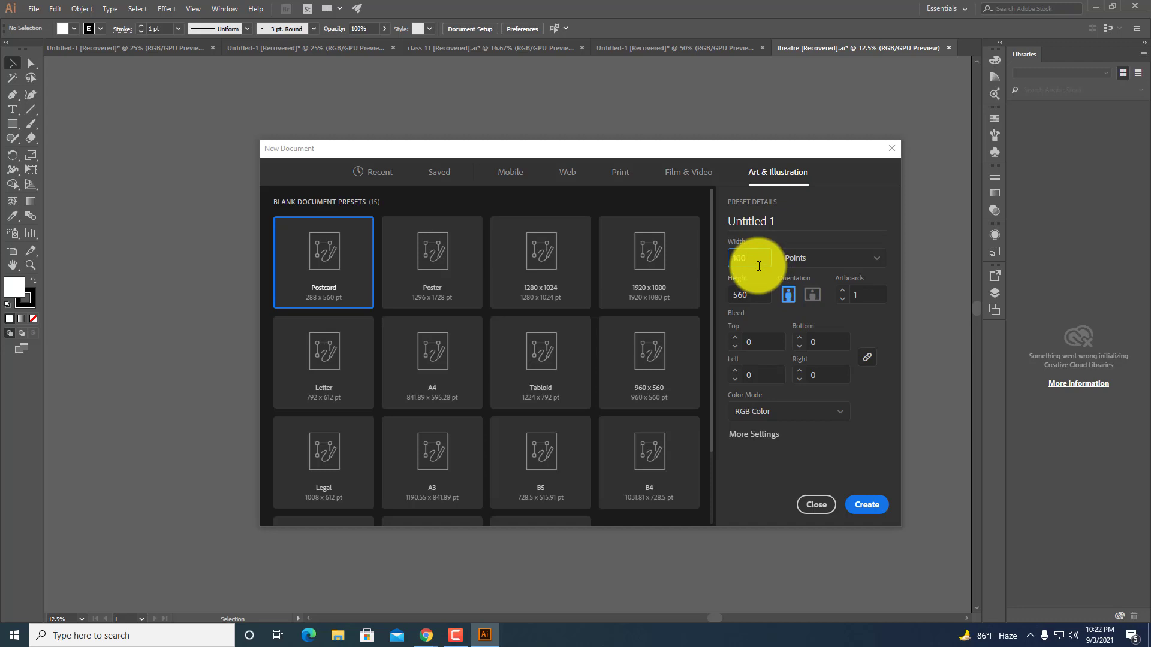
# Set the document Width and Height to 1000 pt and create Untitled-1.
pyautogui.click(757, 295)
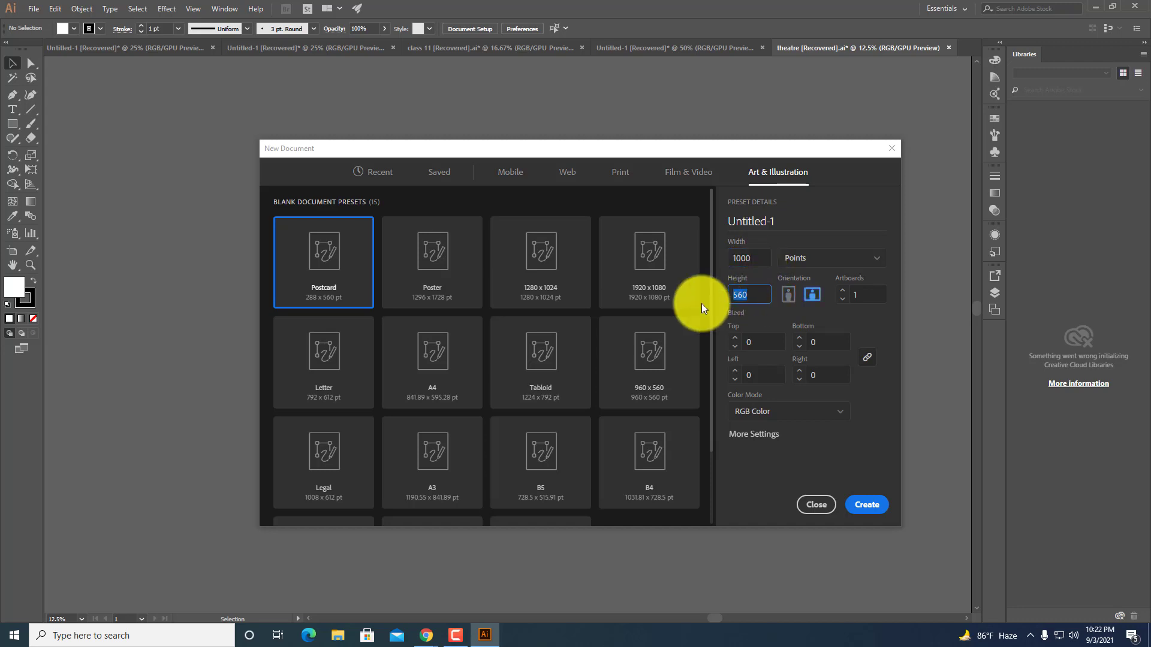
pyautogui.write('1000')
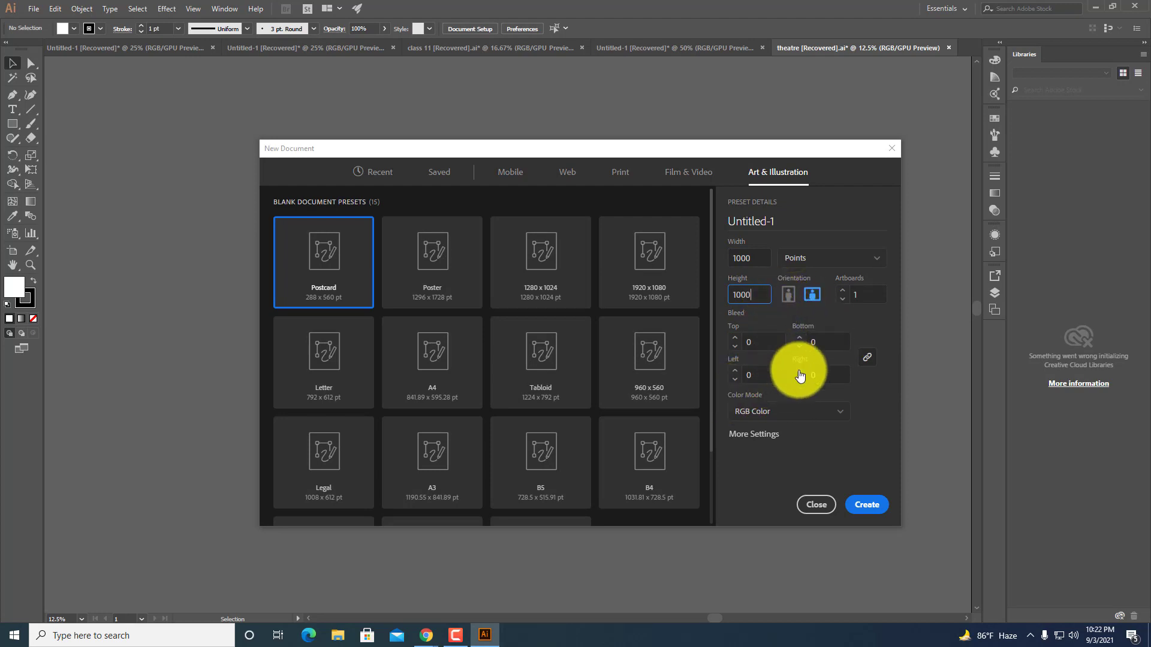
pyautogui.click(869, 520)
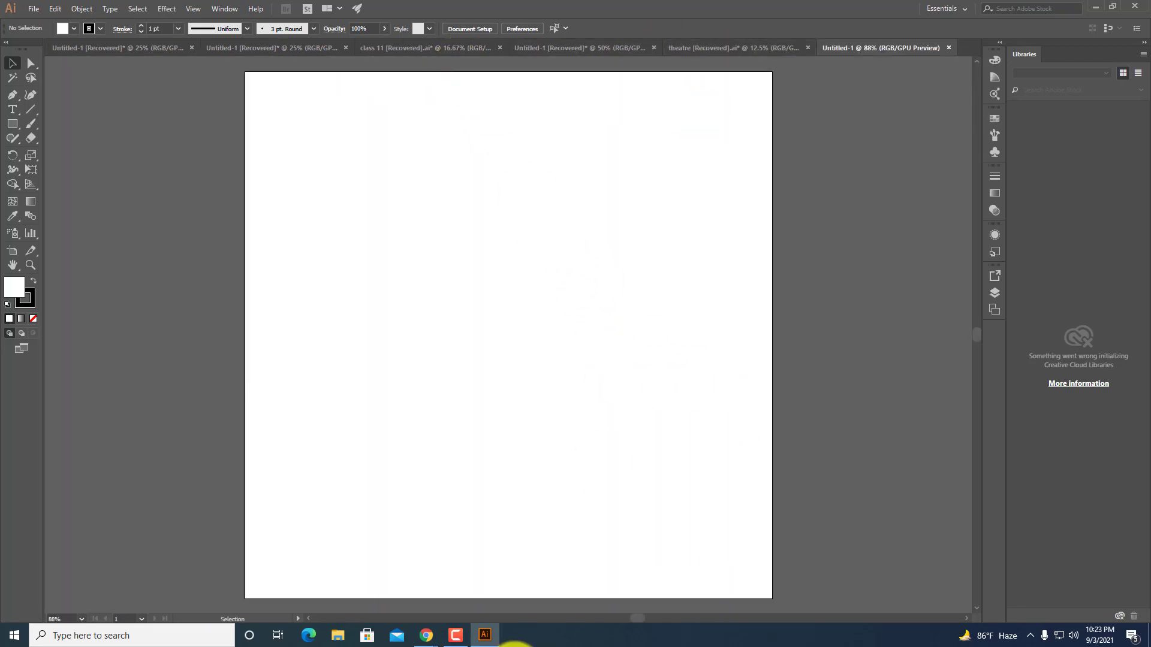
# Switch to the Meet call in Chrome and admit the newly waiting participant.
pyautogui.moveTo(427, 630)
pyautogui.click(371, 581)
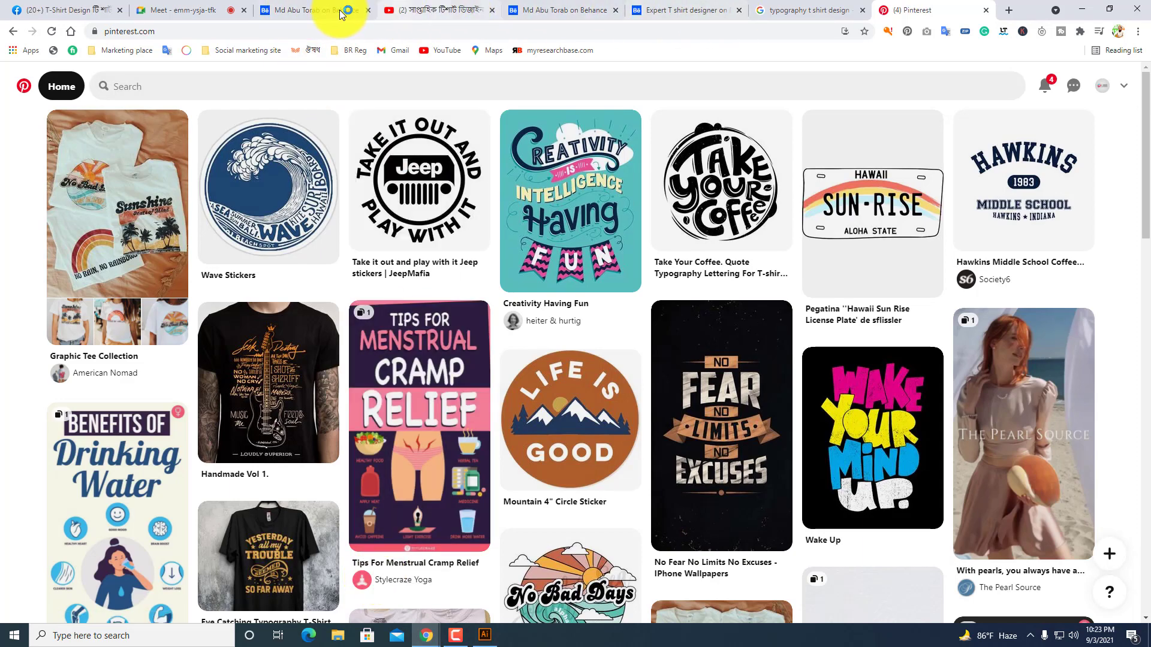
pyautogui.click(170, 10)
pyautogui.click(701, 142)
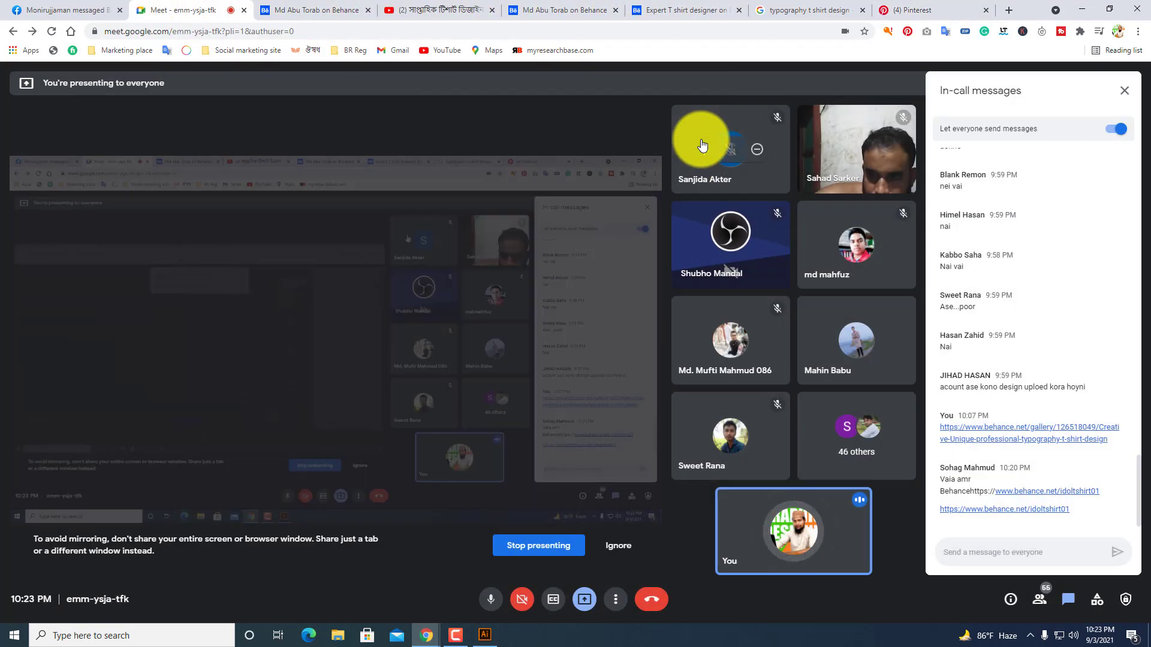
# Glance at the blank Illustrator artboard, then bring the Meet call back up.
pyautogui.click(493, 641)
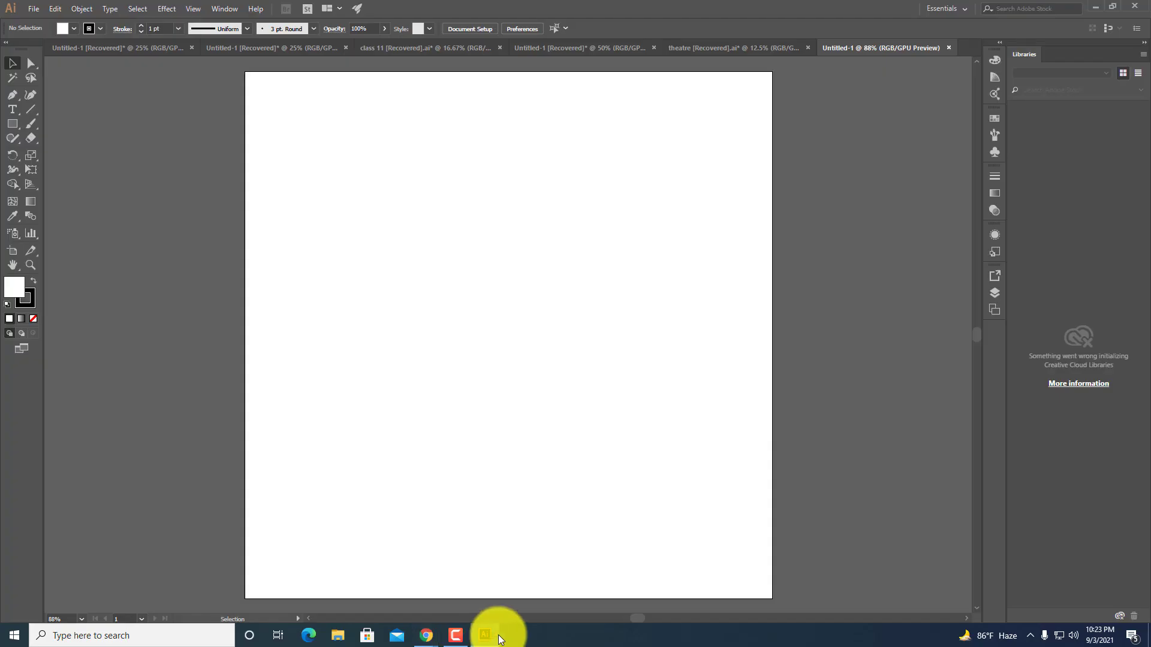
pyautogui.scroll(-4, 451, 277)
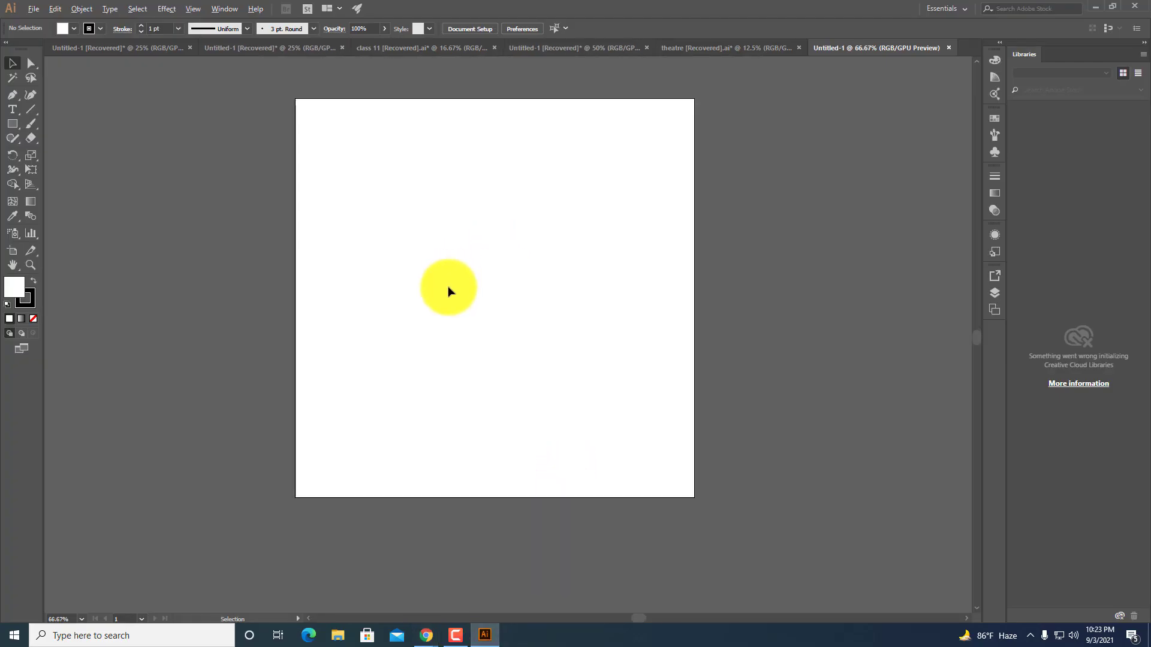
pyautogui.scroll(3, 502, 367)
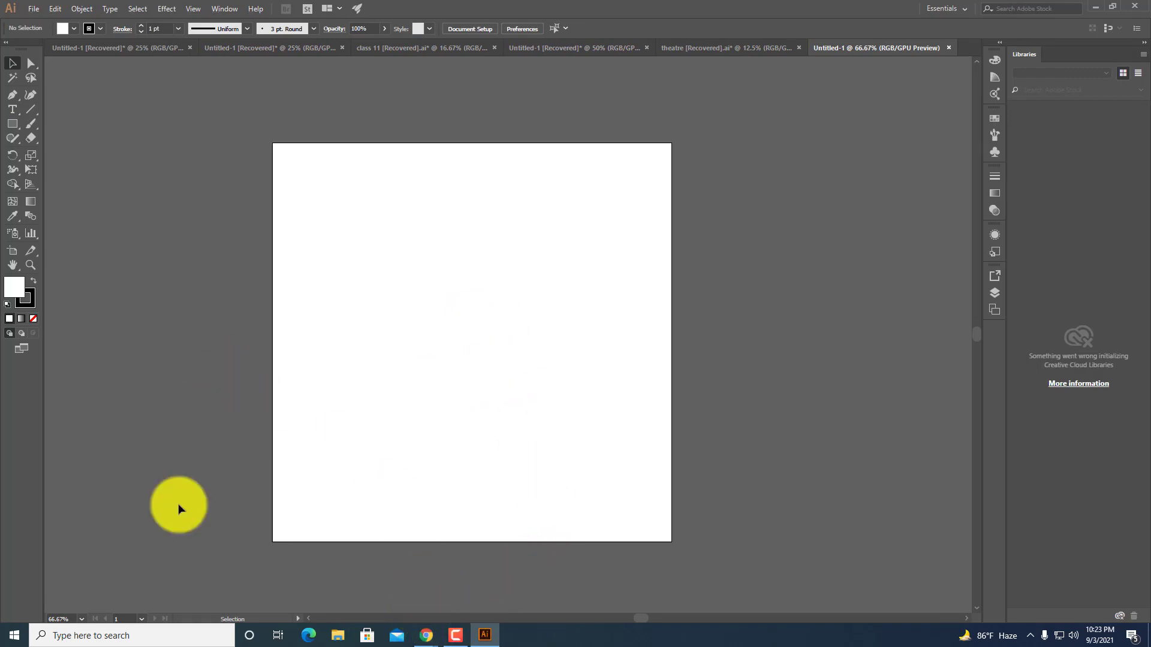
pyautogui.moveTo(420, 627)
pyautogui.click(386, 594)
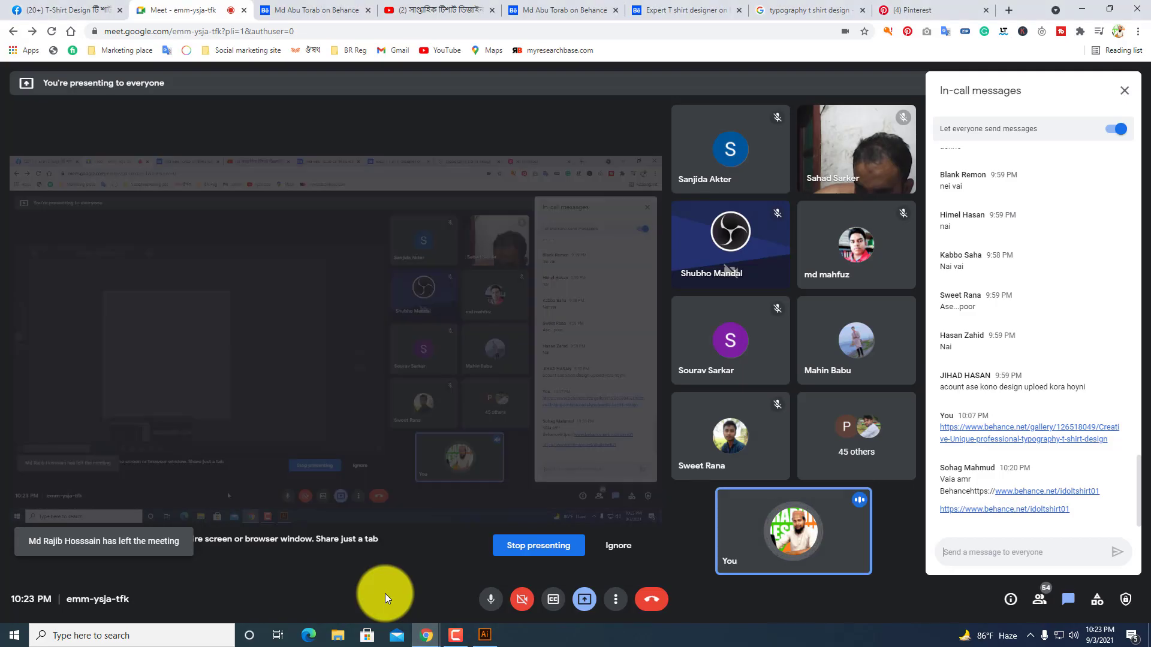
# Switch to the Pinterest tab and scroll through the typography and t-shirt design pins.
pyautogui.click(920, 9)
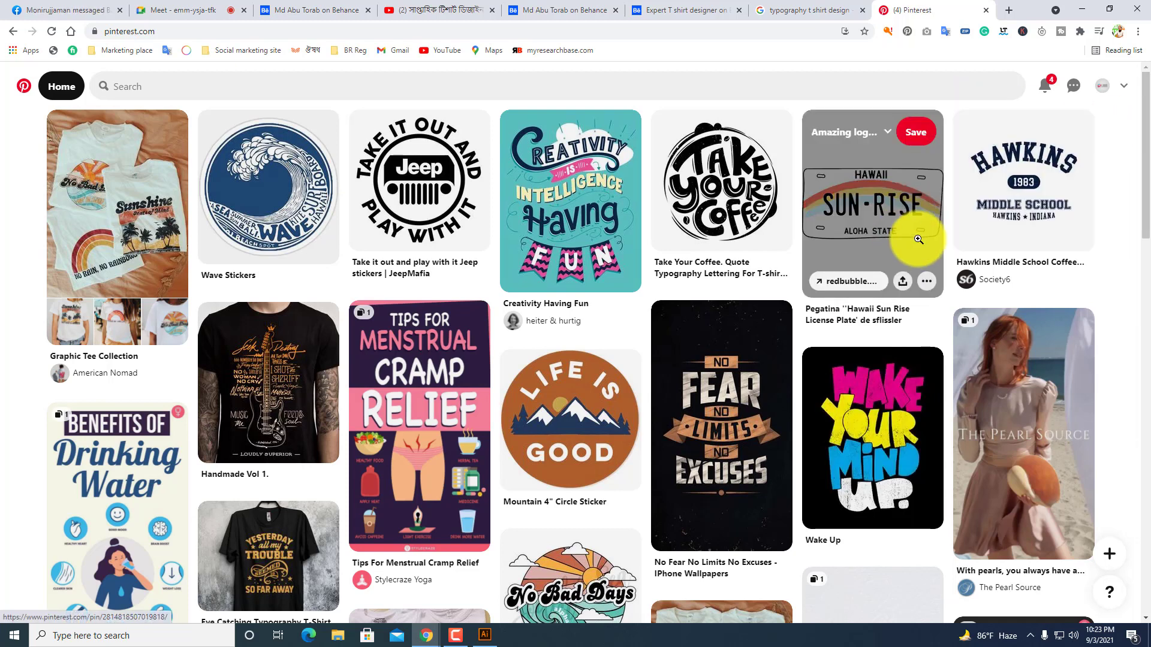
pyautogui.scroll(-4, 724, 383)
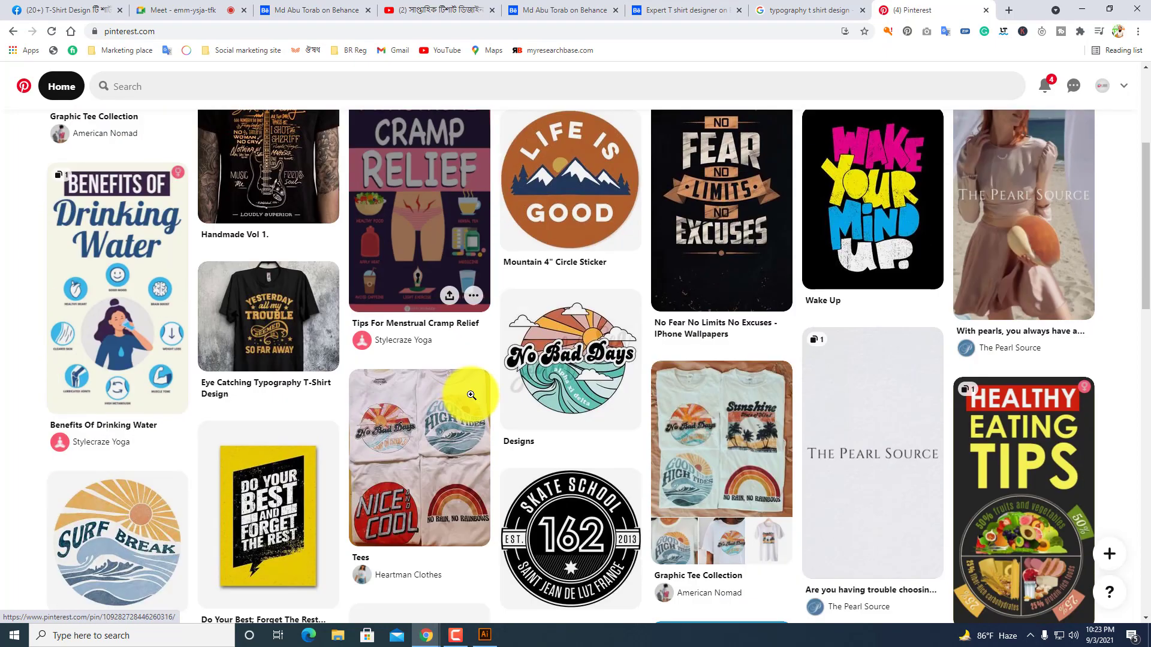
pyautogui.scroll(-2, 493, 394)
pyautogui.scroll(5, 615, 366)
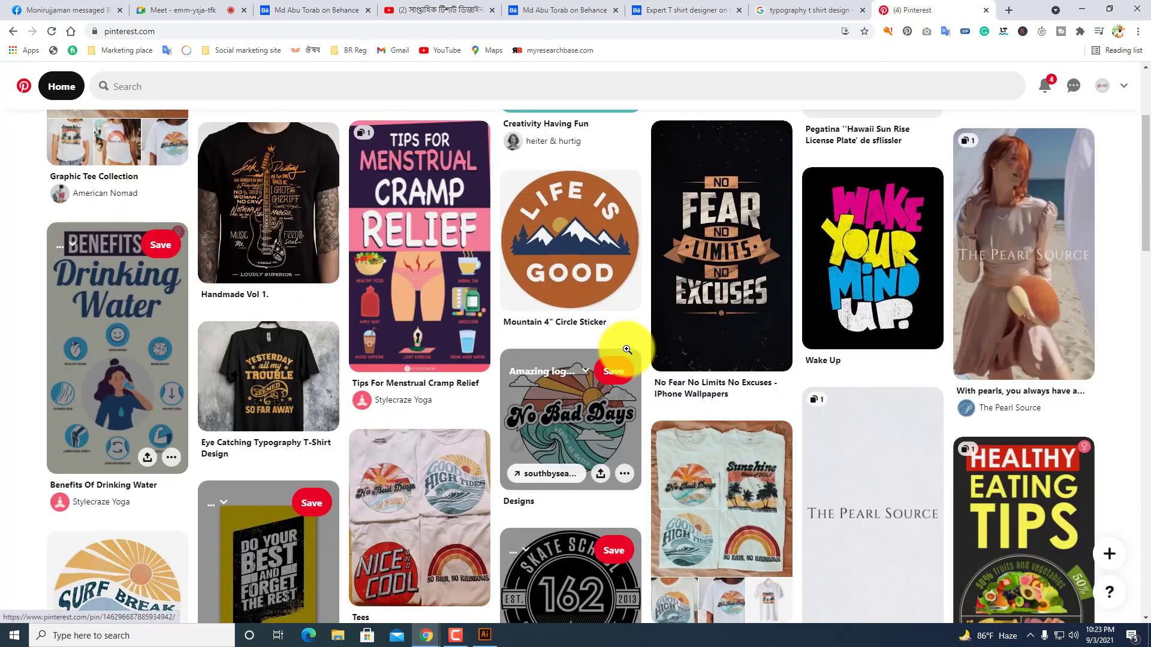
pyautogui.scroll(2, 505, 323)
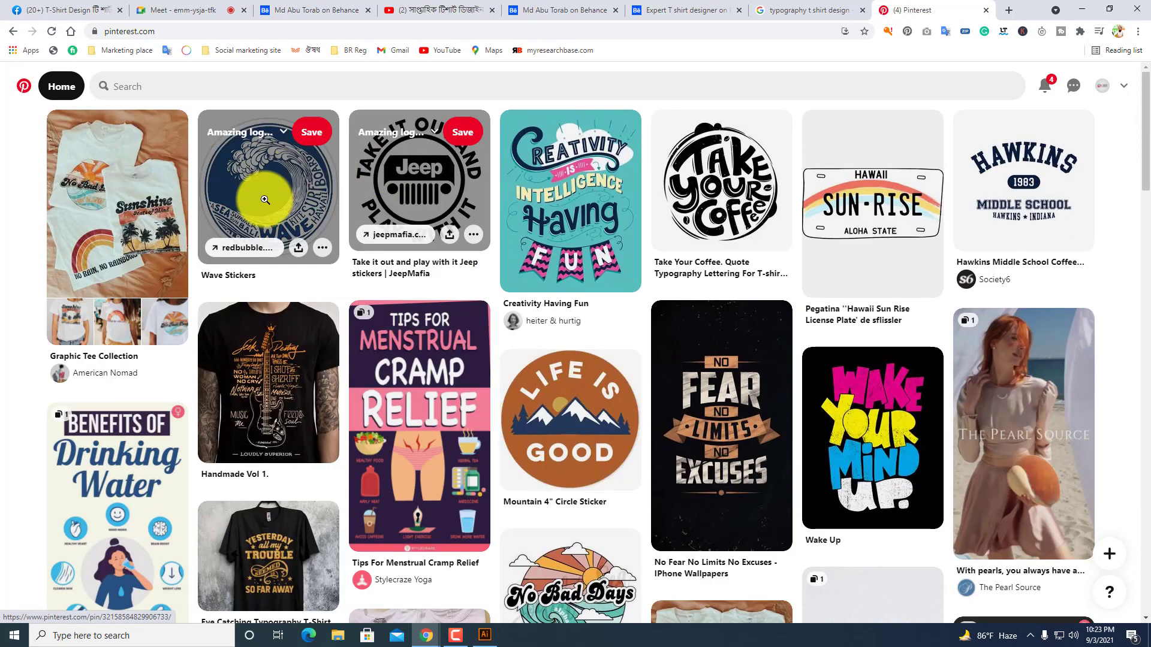
# Search Pinterest for 'summer t shirt design'.
pyautogui.click(272, 88)
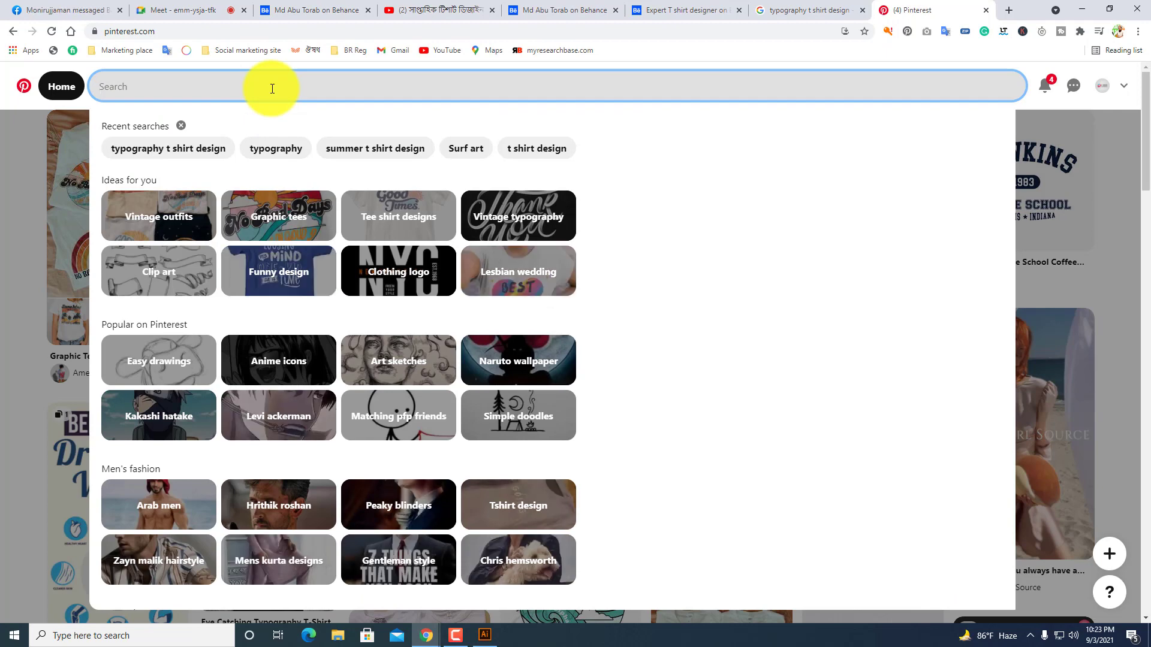
pyautogui.write('summer t')
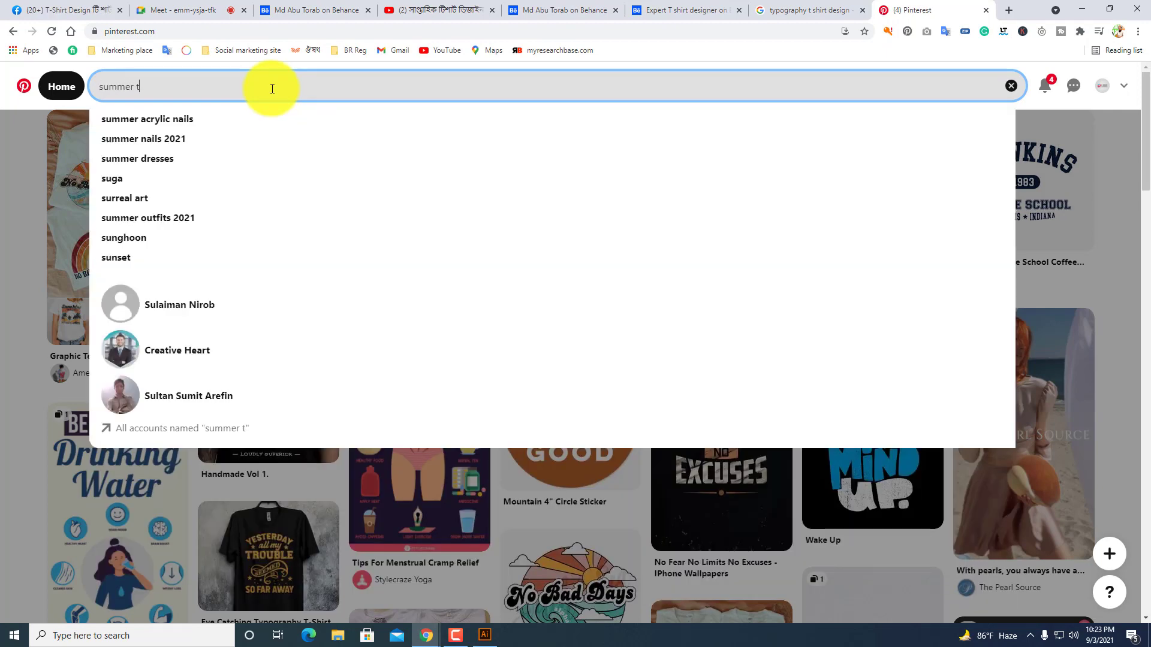
pyautogui.write(' shirt design')
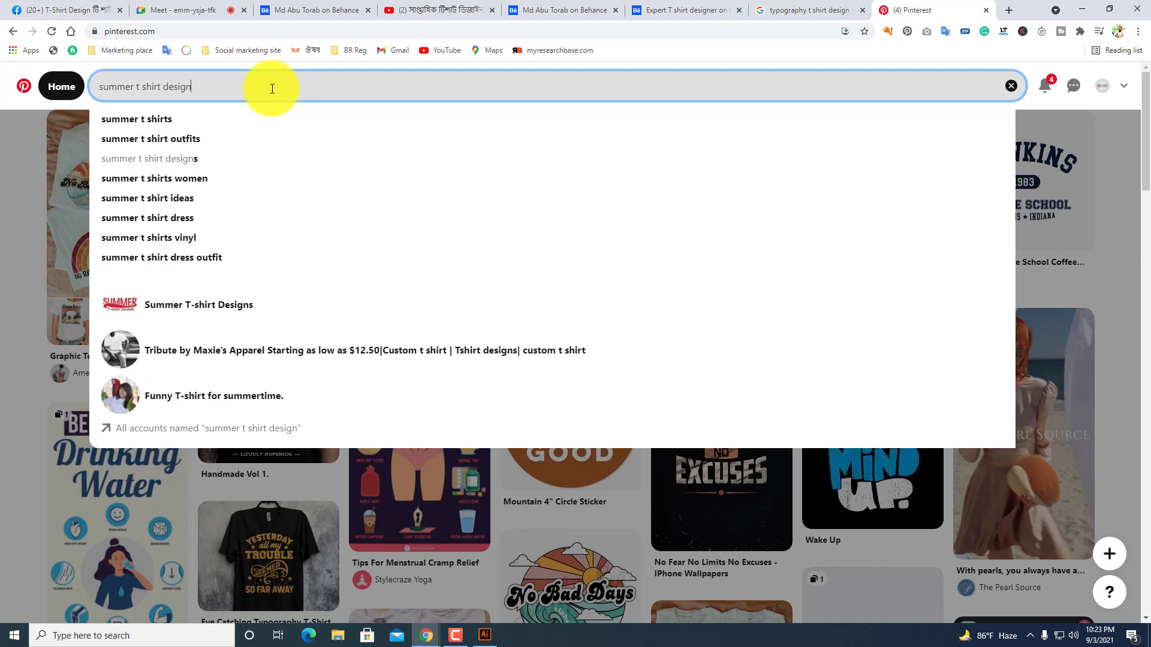
pyautogui.press('Return')
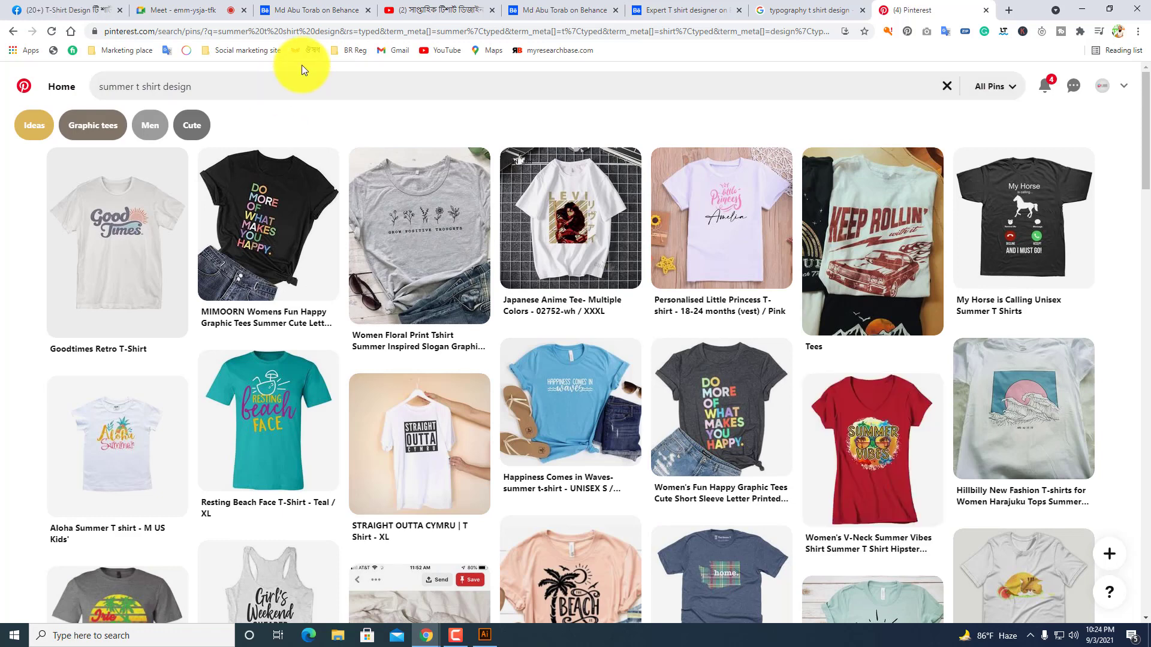
# Open the Goodtimes Retro T-Shirt pin and then the Go Wild pin, and return to the summer t-shirt results.
pyautogui.scroll(-3, 311, 75)
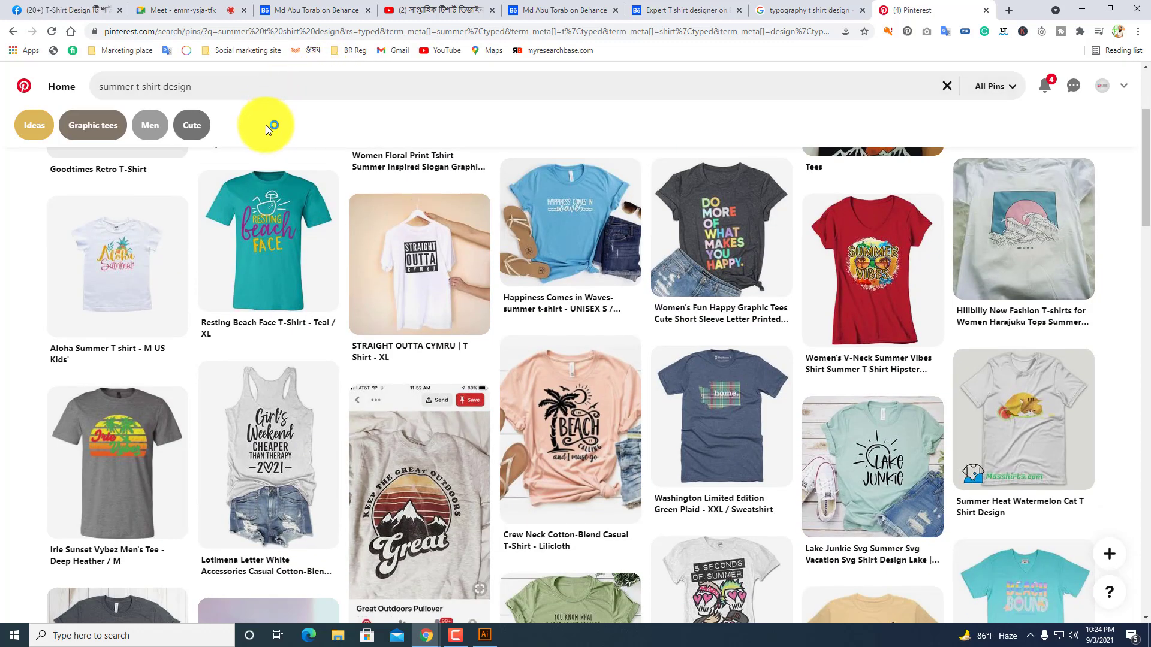
pyautogui.scroll(3, 265, 125)
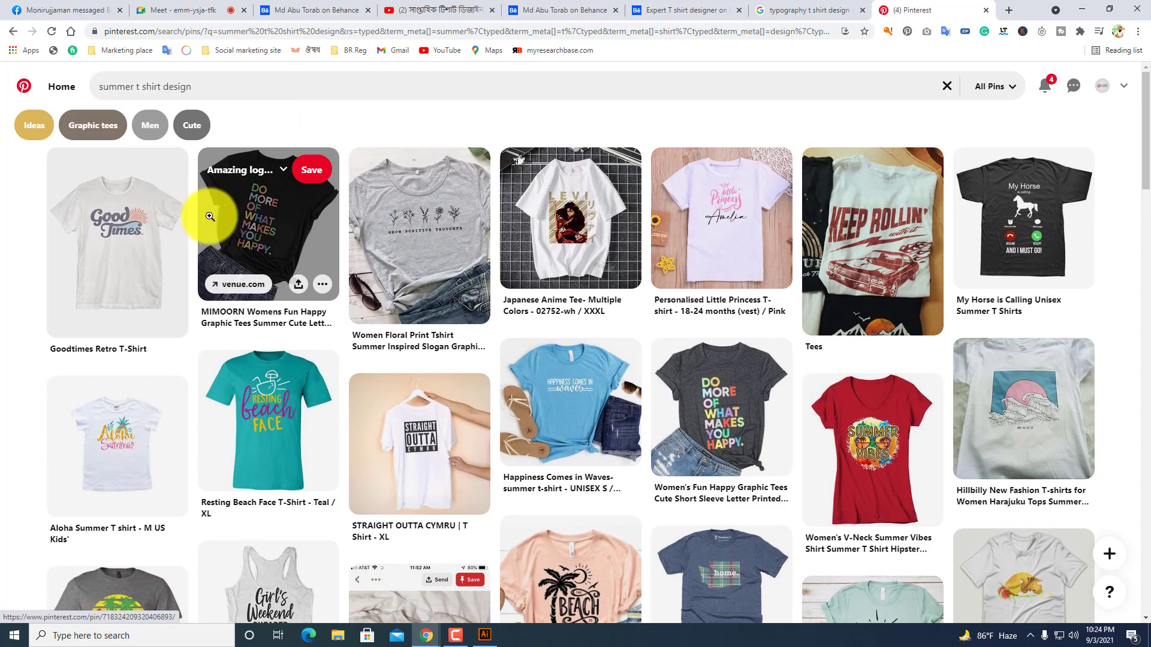
pyautogui.click(111, 220)
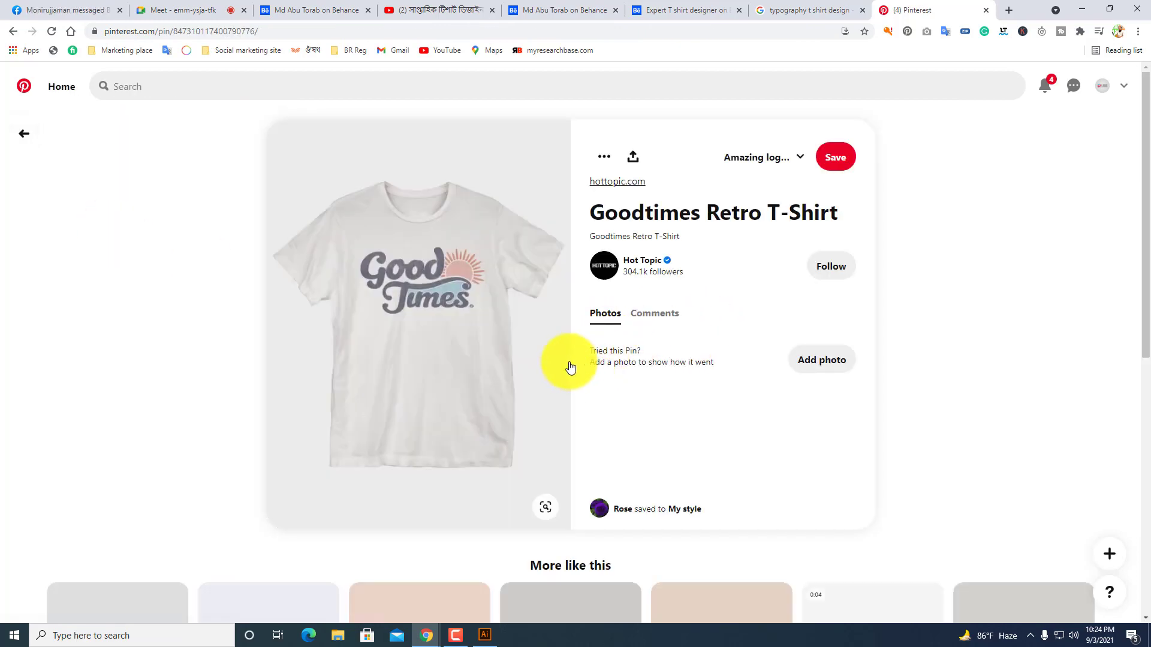
pyautogui.scroll(-10, 513, 341)
pyautogui.scroll(2, 333, 419)
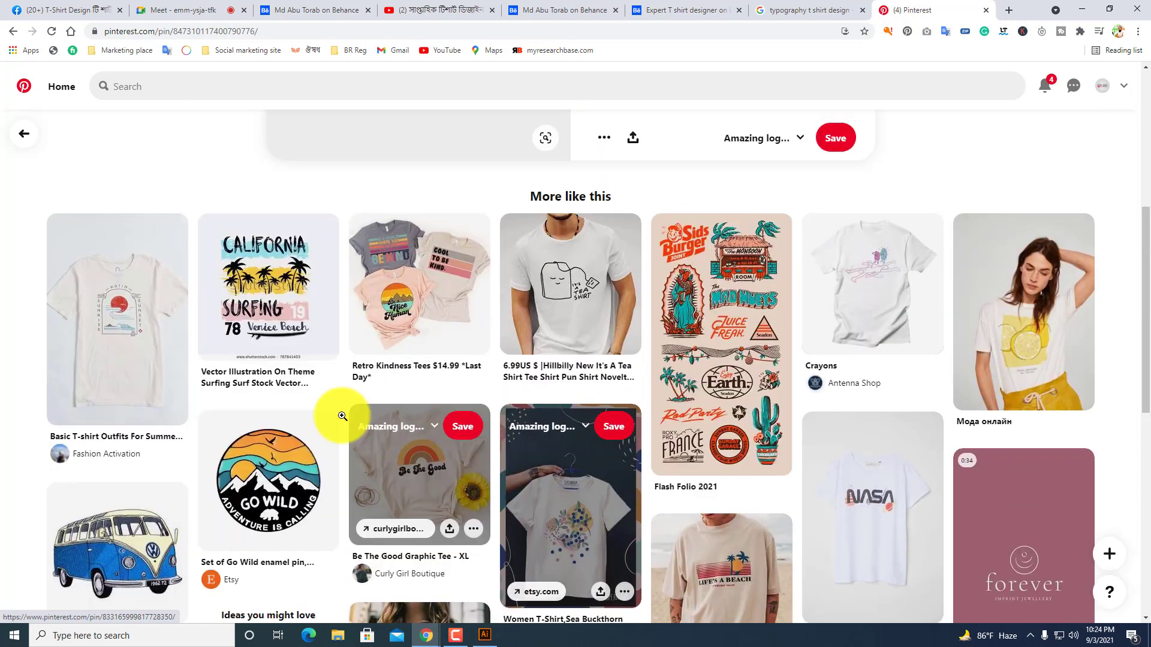
pyautogui.click(257, 438)
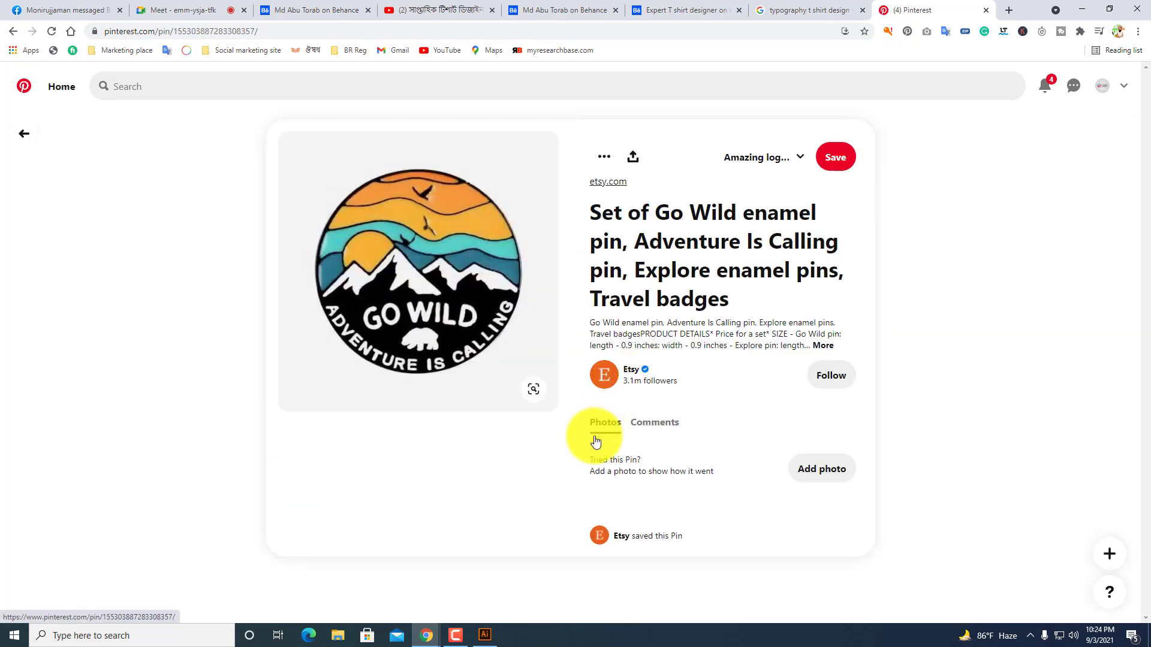
pyautogui.click(25, 134)
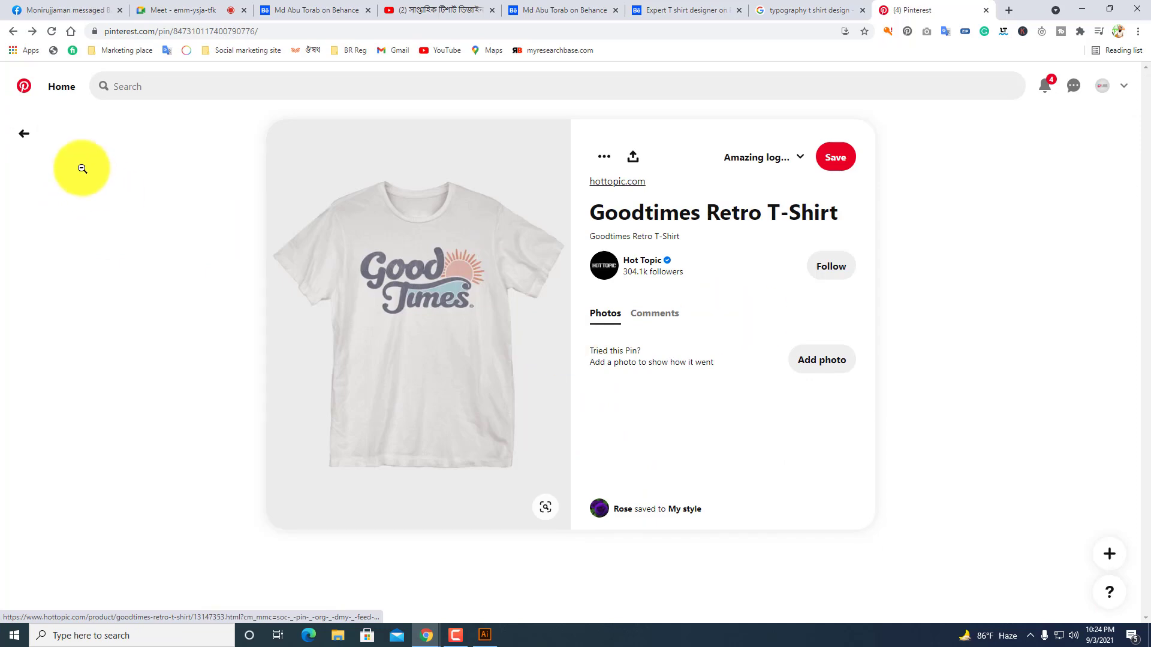
pyautogui.click(24, 134)
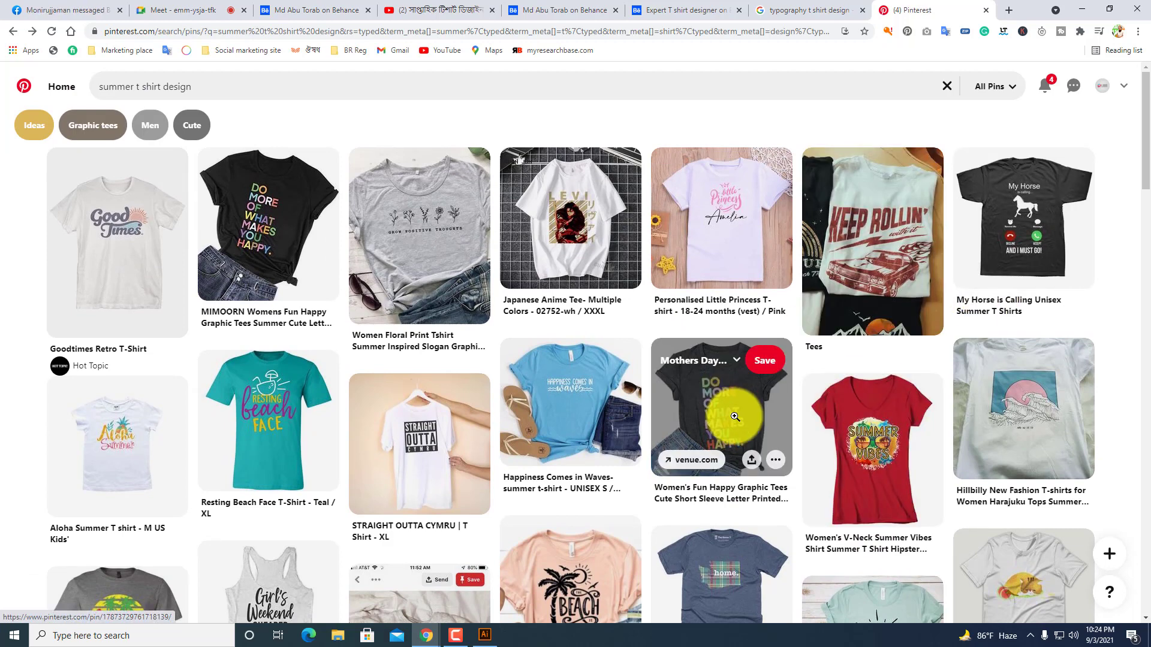
# Open the Hawaii Beach and Hawaii Sunset Beach pins, return from the Hawaiian surfboard pin, and switch to Facebook.
pyautogui.scroll(-4, 295, 421)
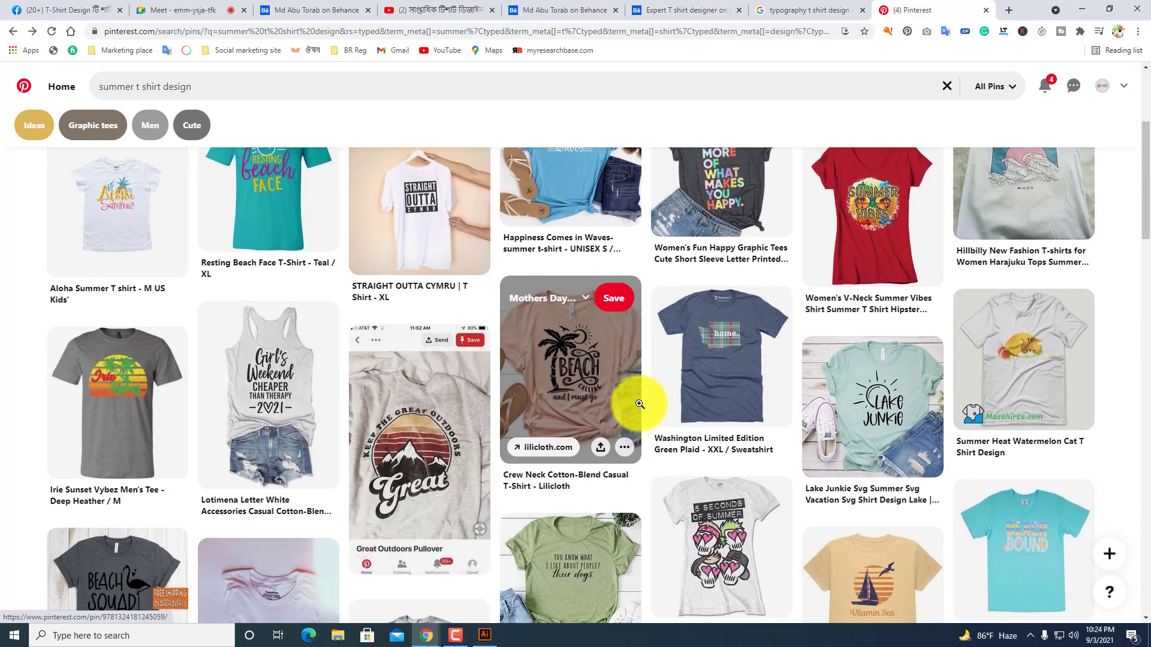
pyautogui.scroll(-4, 639, 405)
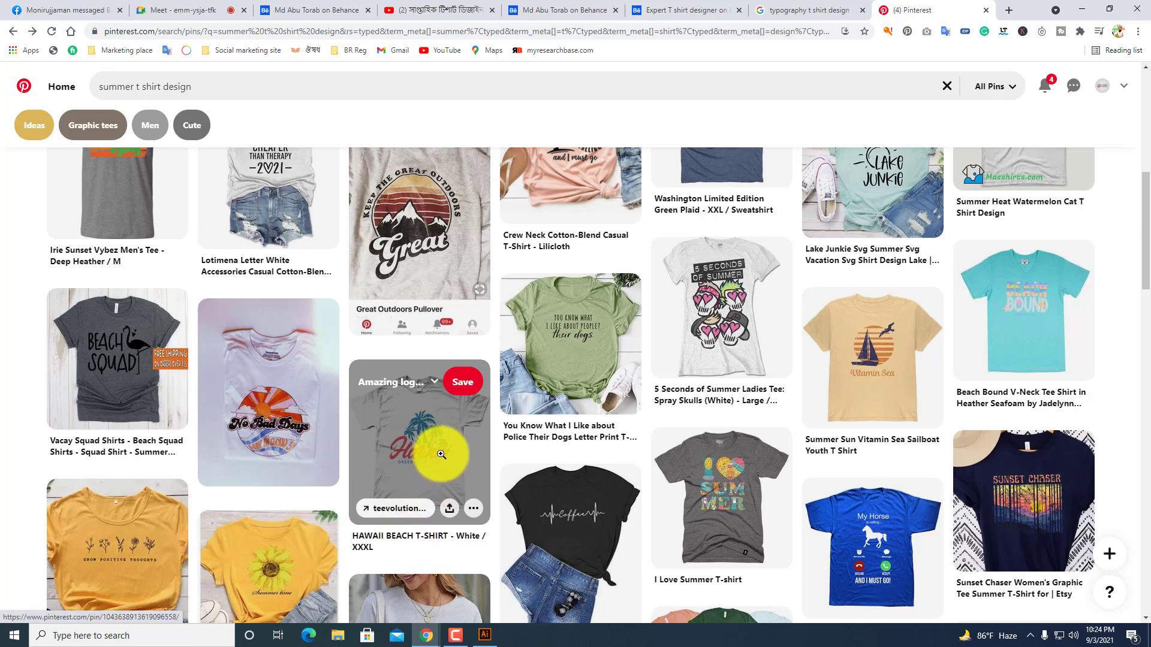
pyautogui.click(410, 444)
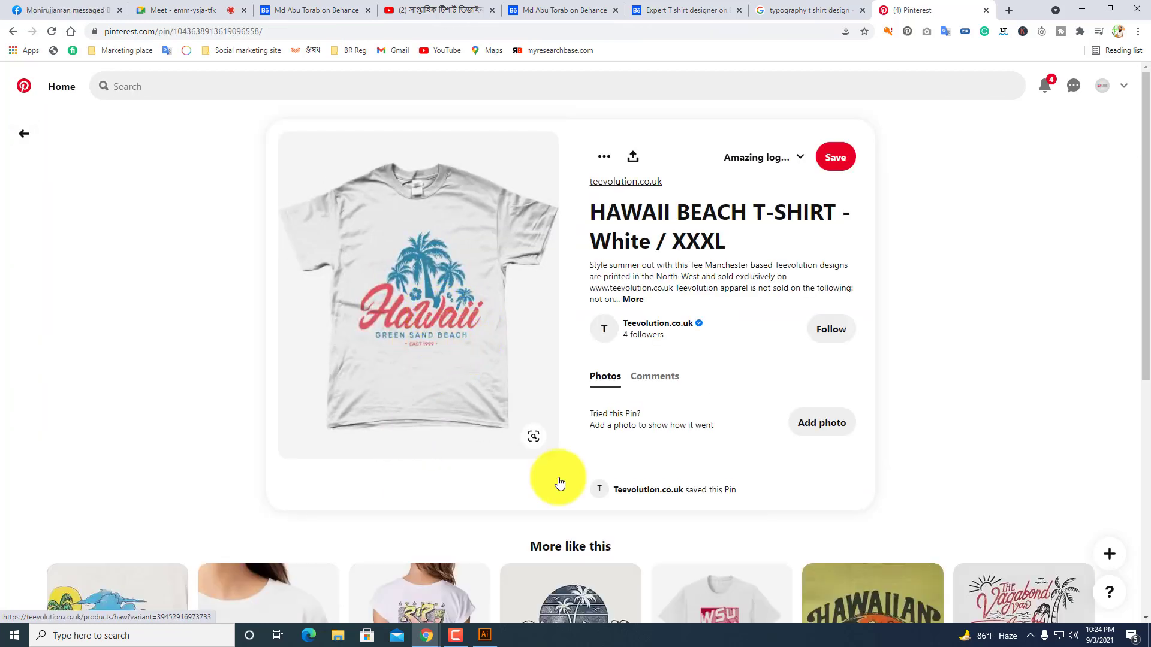
pyautogui.scroll(-4, 552, 480)
pyautogui.click(585, 393)
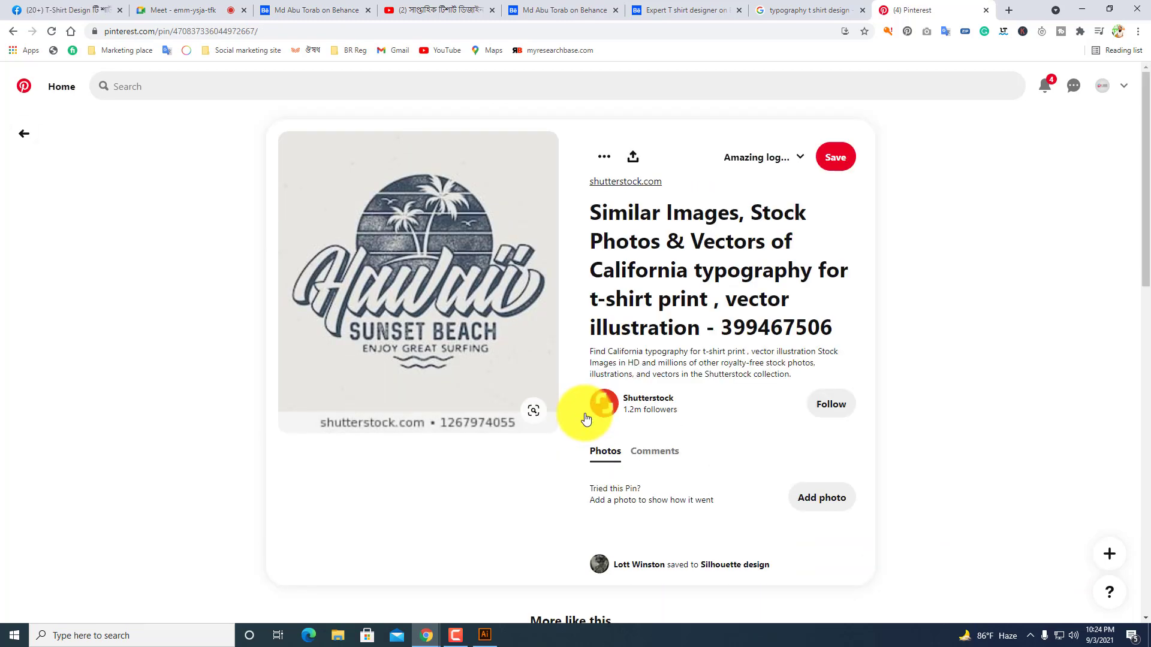
pyautogui.scroll(-6, 599, 407)
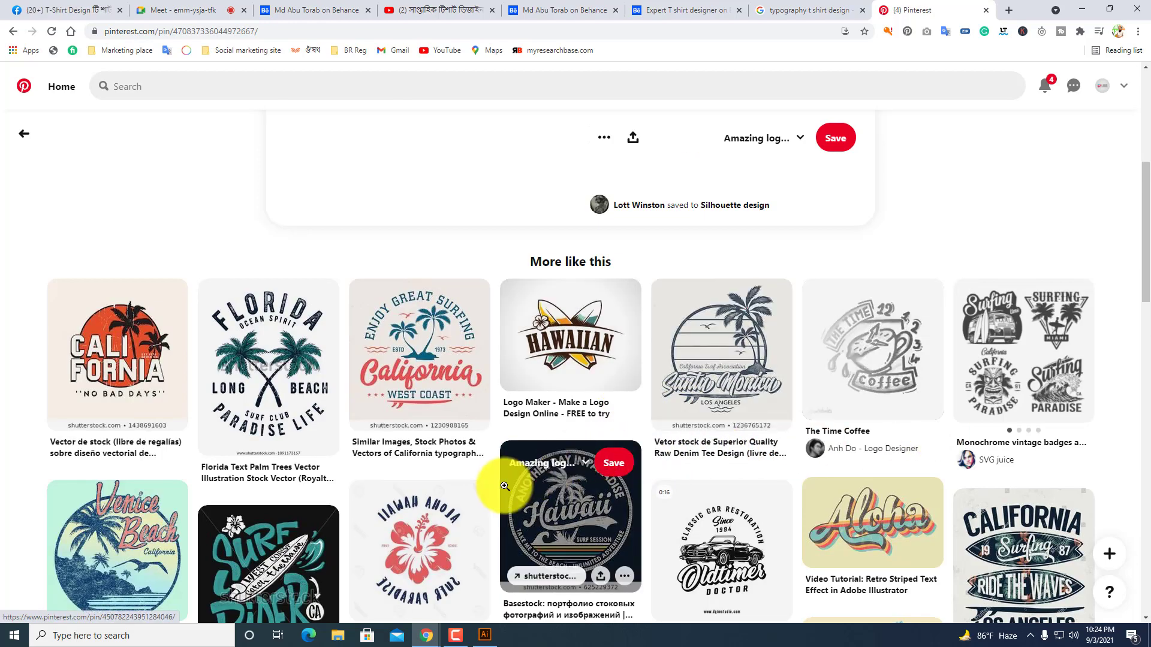
pyautogui.click(600, 350)
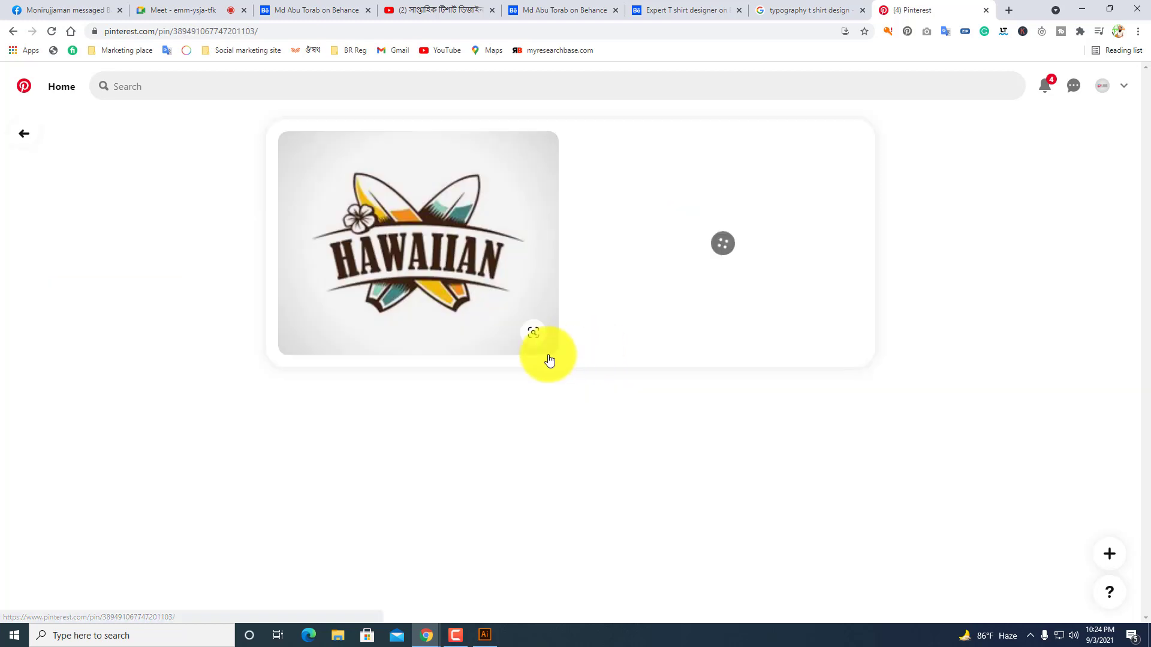
pyautogui.click(27, 134)
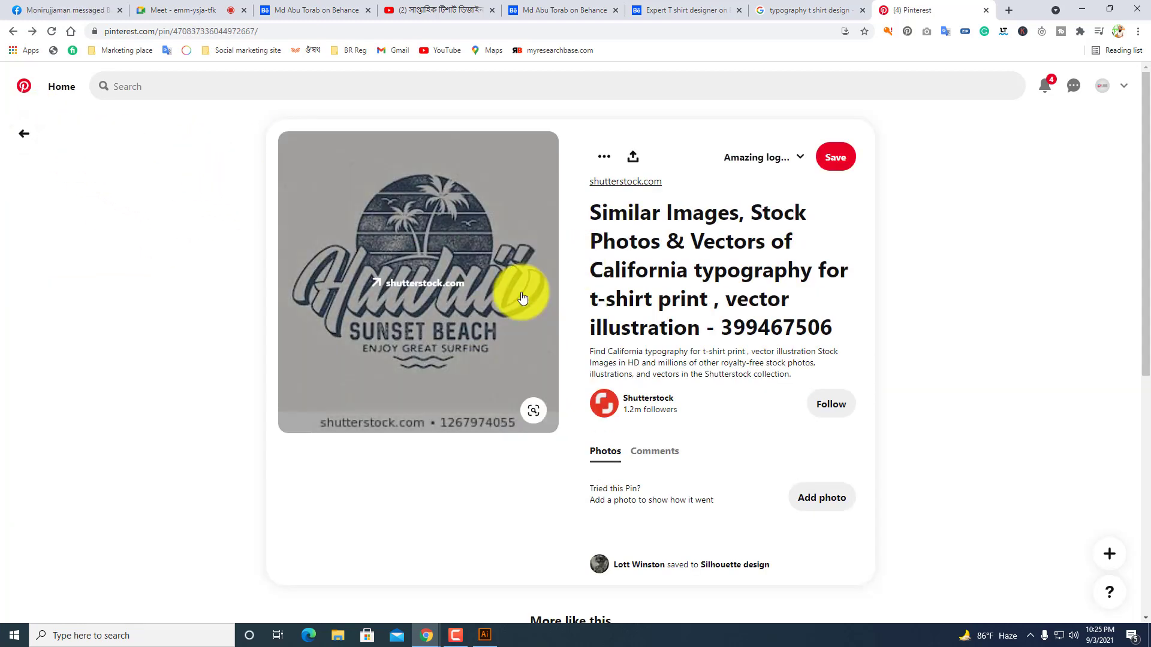
pyautogui.click(73, 9)
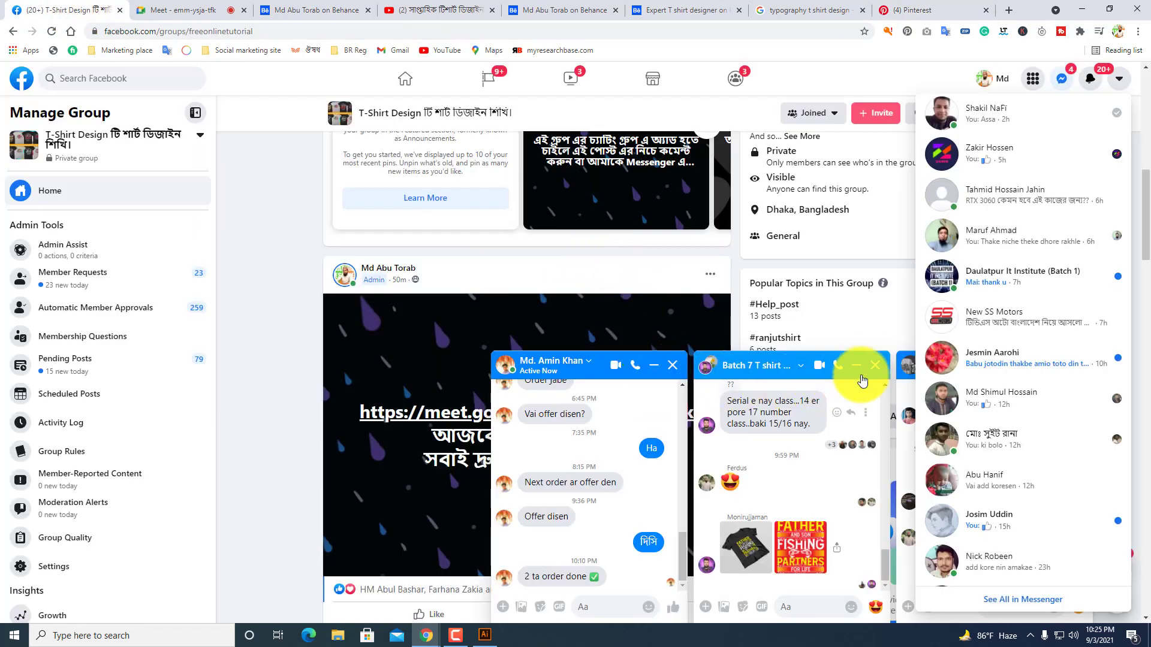
# Close both Messenger chat windows on the Facebook group page and go back to Pinterest.
pyautogui.click(872, 367)
pyautogui.click(1082, 368)
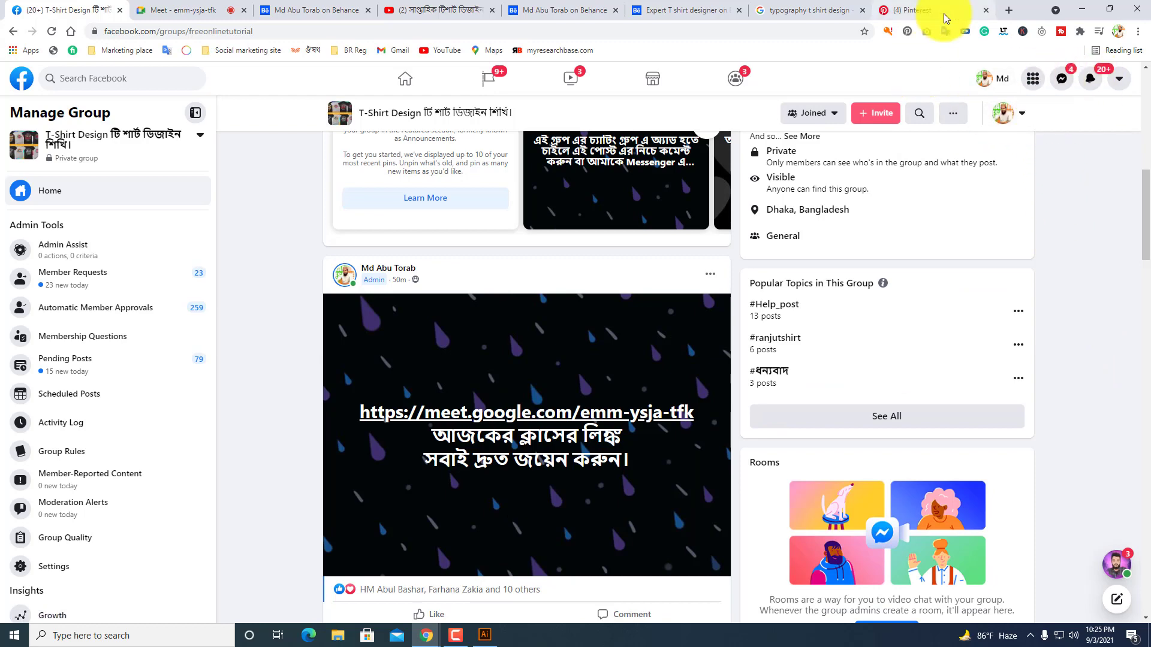
pyautogui.click(907, 10)
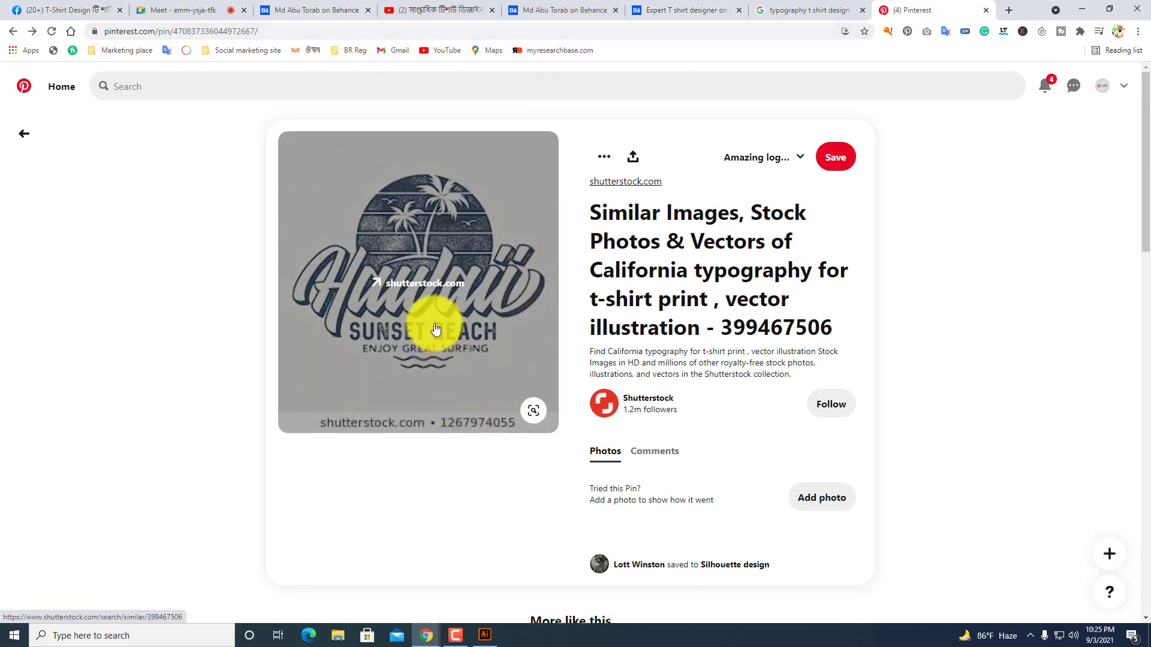
# Browse 'More like this' below the Hawaii Sunset Beach pin and open the Aloha Retro Striped Text Effect pin.
pyautogui.scroll(-1, 544, 525)
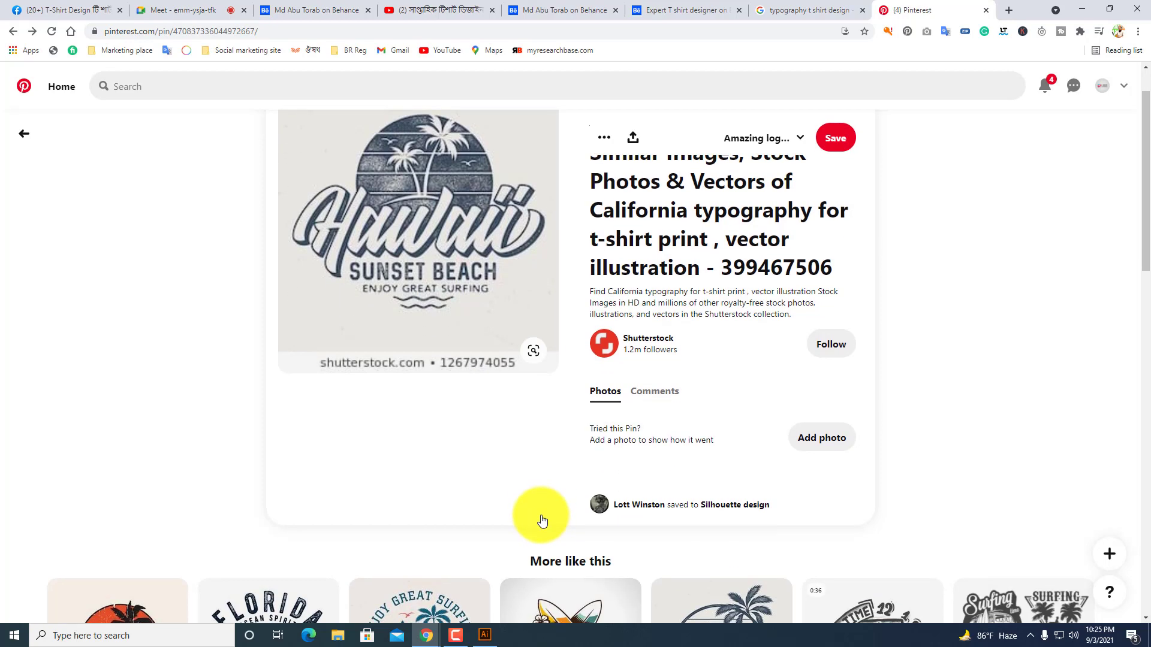
pyautogui.scroll(1, 543, 525)
pyautogui.scroll(-4, 543, 525)
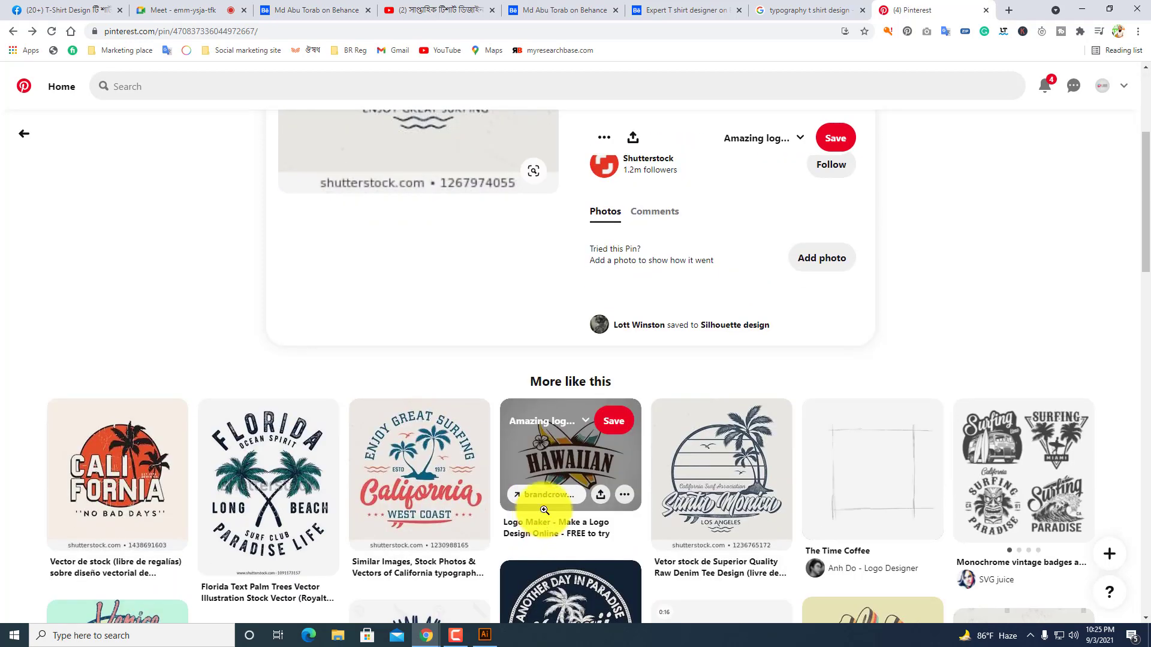
pyautogui.scroll(-3, 542, 520)
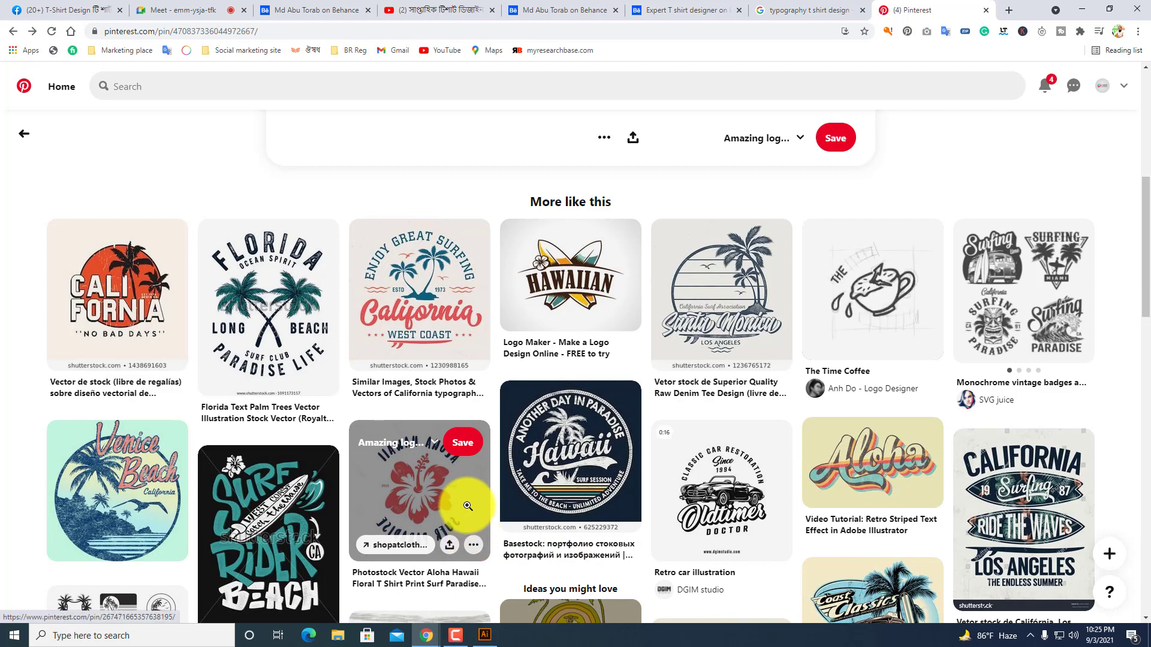
pyautogui.scroll(-1, 443, 528)
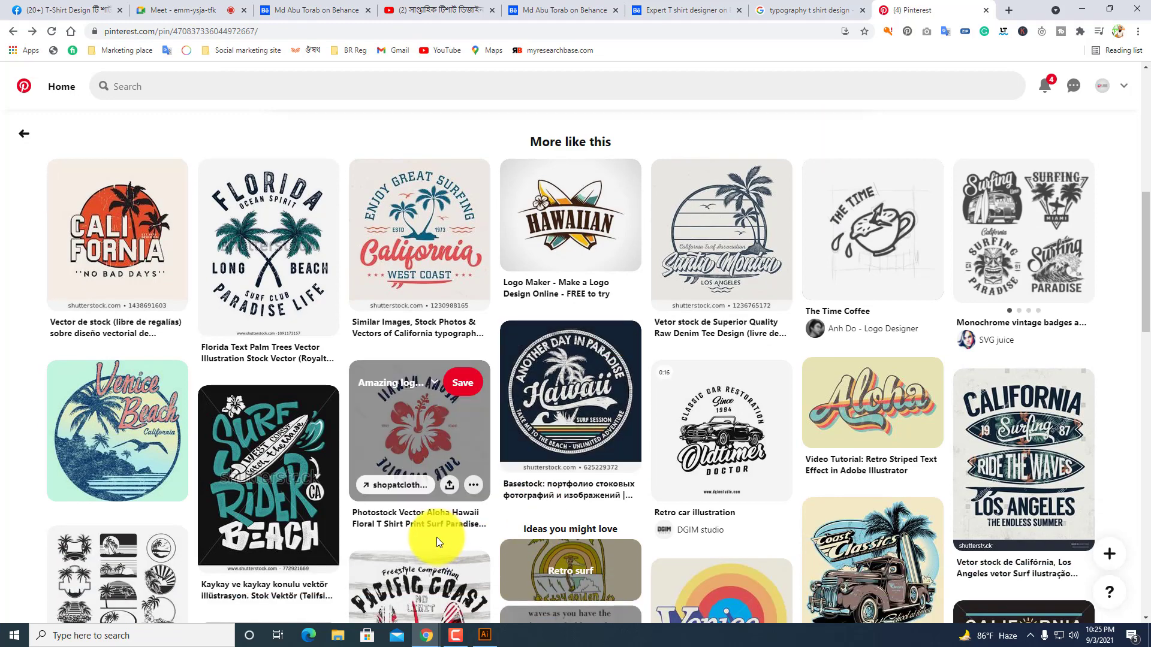
pyautogui.scroll(-2, 392, 459)
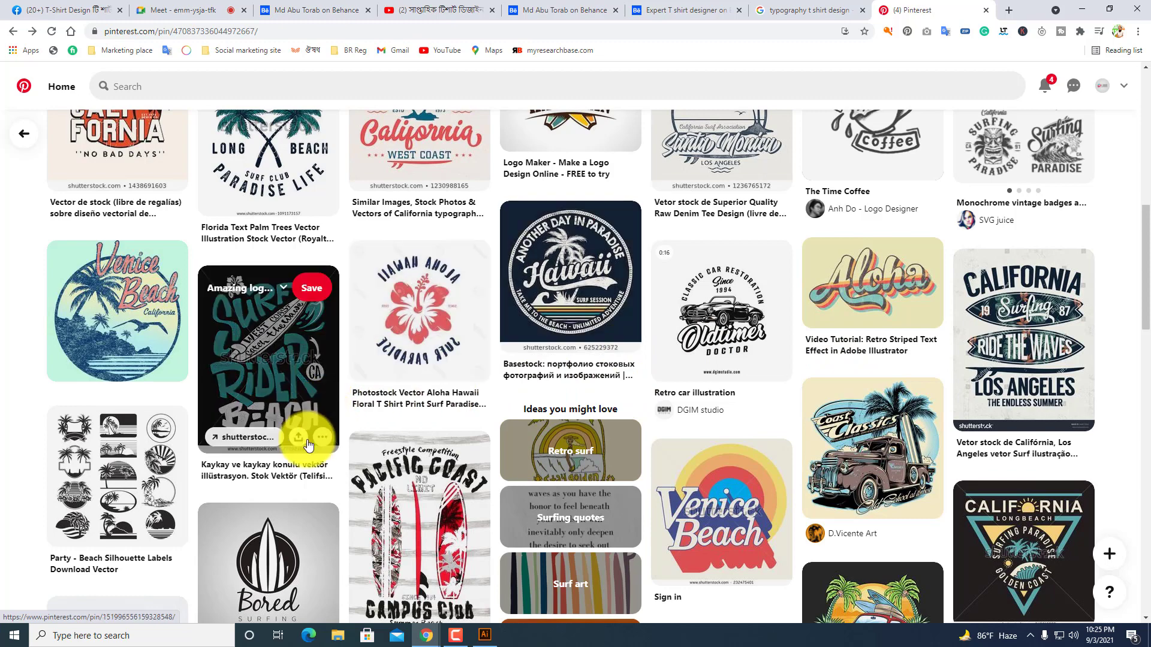
pyautogui.scroll(3, 348, 467)
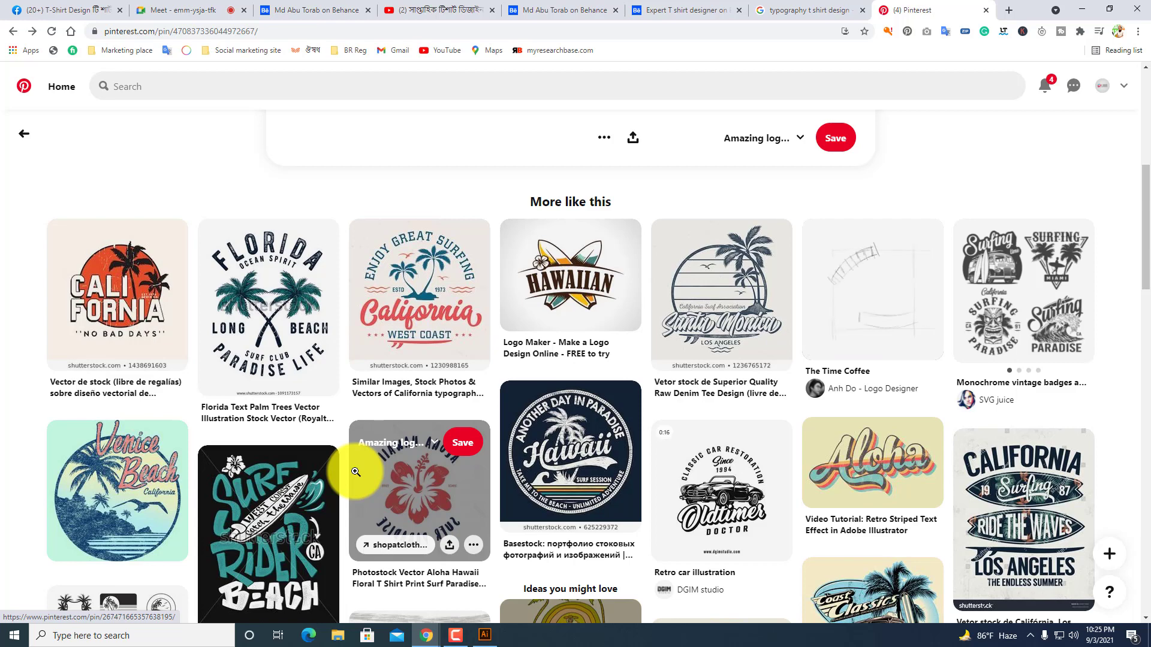
pyautogui.scroll(-1, 355, 472)
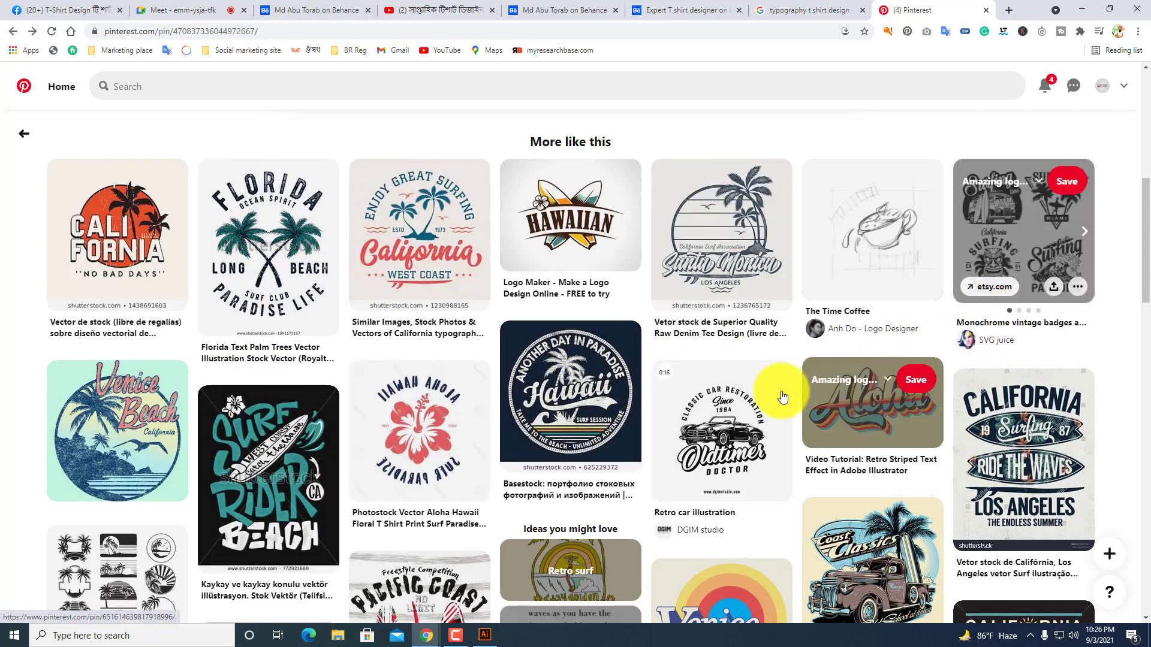
pyautogui.scroll(-3, 398, 491)
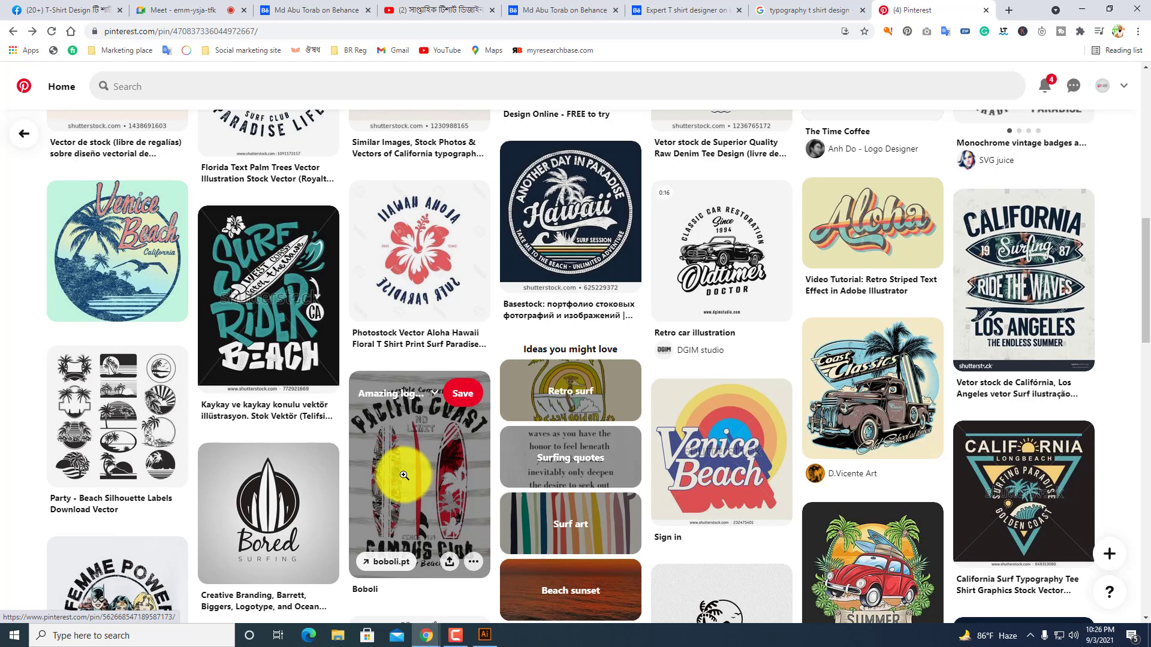
pyautogui.click(842, 258)
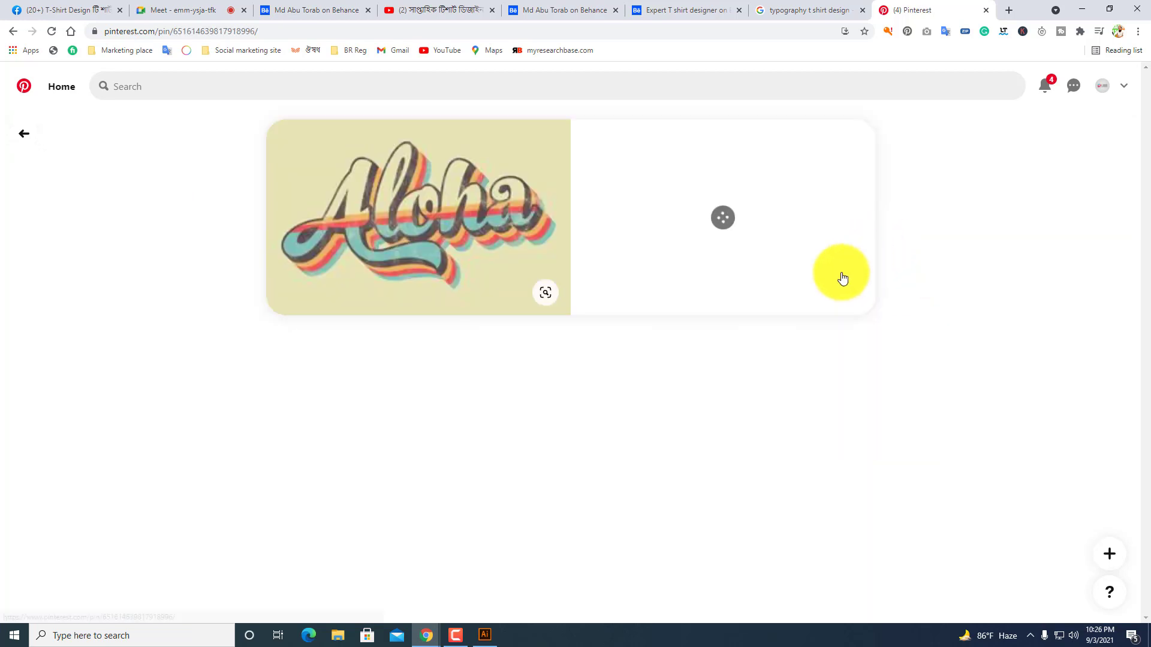
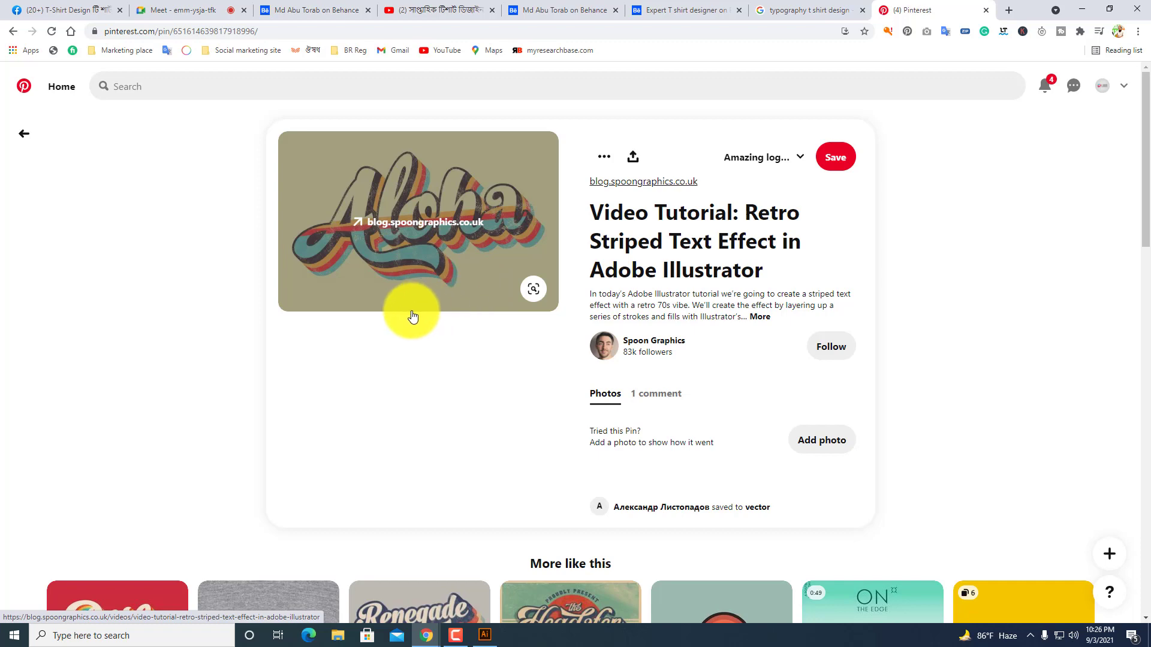
# Open the 'How To Create a Retro 70s Style Striped Logo Type Effect' pin from More like this.
pyautogui.scroll(-2, 406, 316)
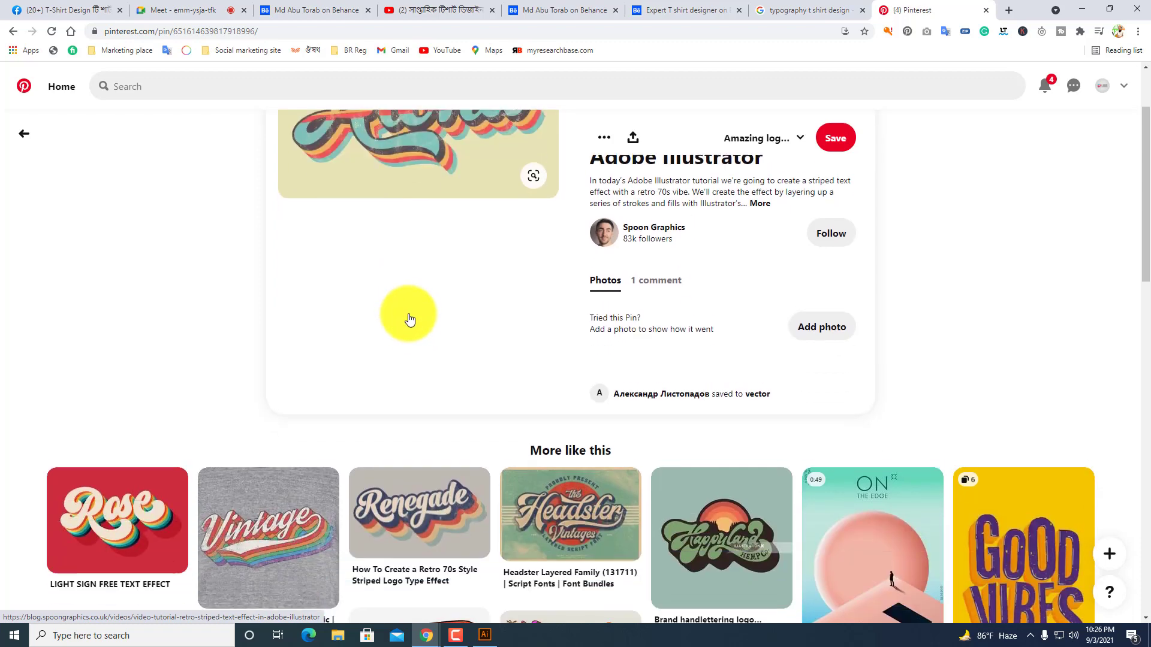
pyautogui.scroll(-2, 408, 335)
pyautogui.click(411, 385)
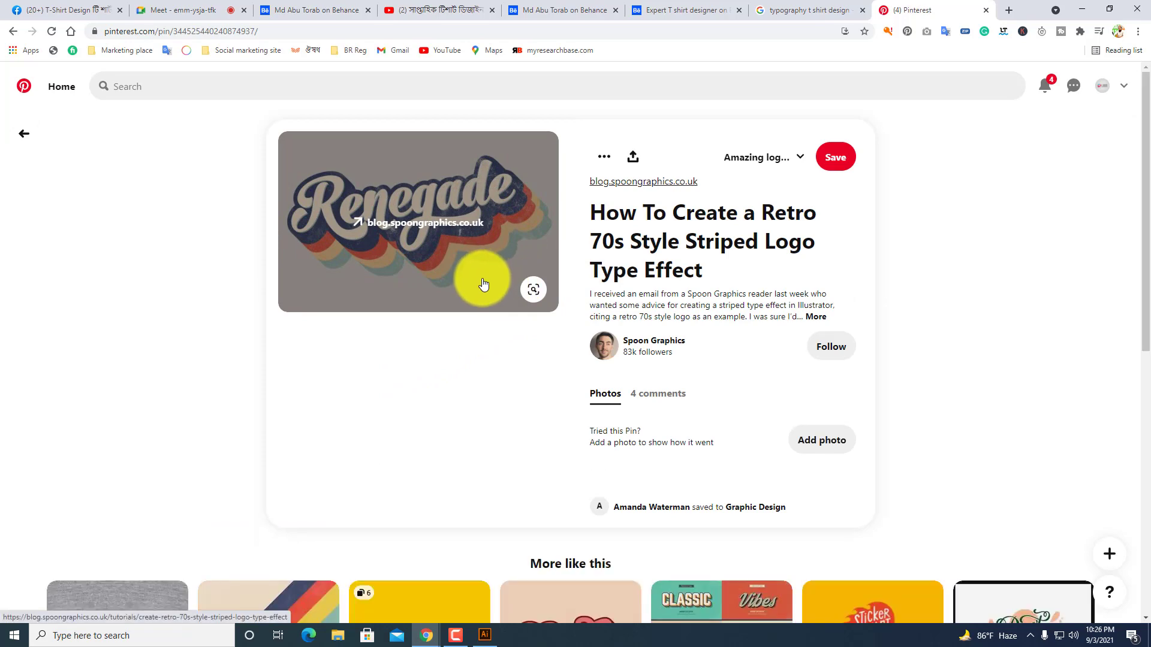
pyautogui.scroll(-2, 495, 361)
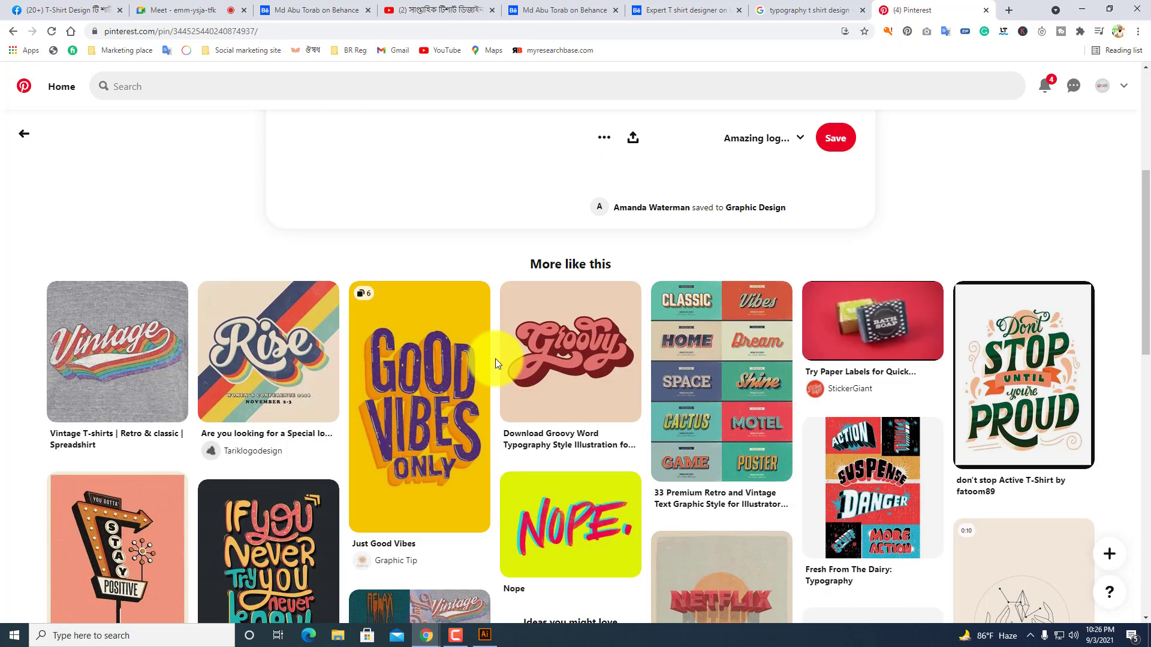
pyautogui.moveTo(483, 355)
pyautogui.scroll(-2, 483, 355)
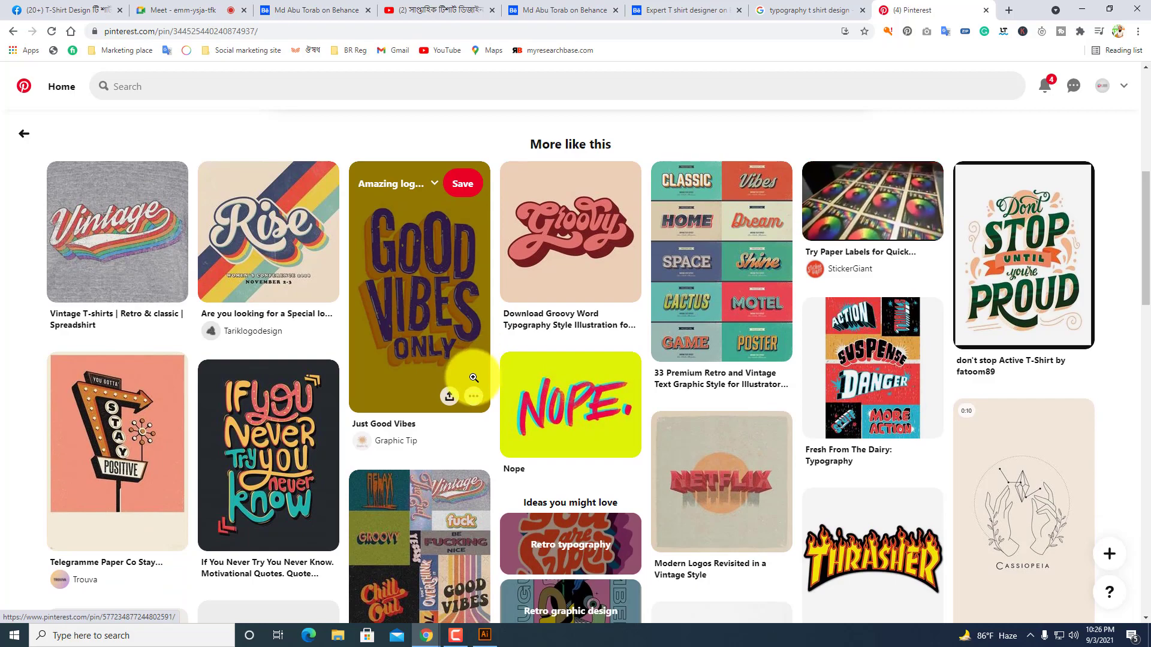
pyautogui.scroll(-3, 473, 377)
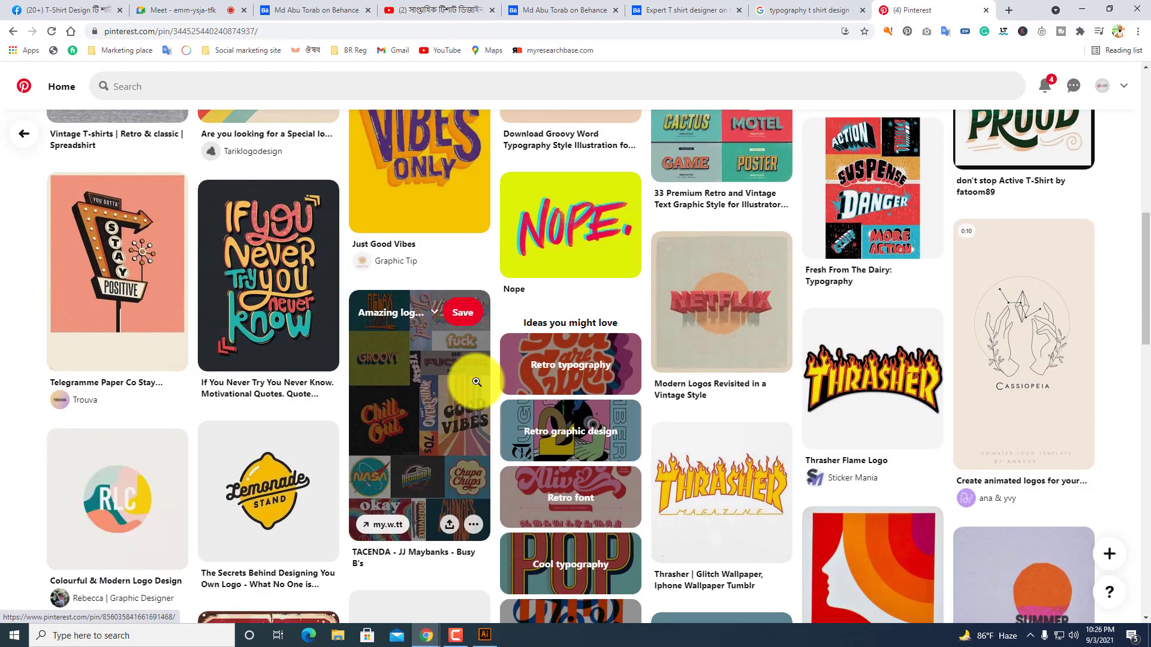
pyautogui.scroll(5, 477, 379)
pyautogui.scroll(2, 479, 377)
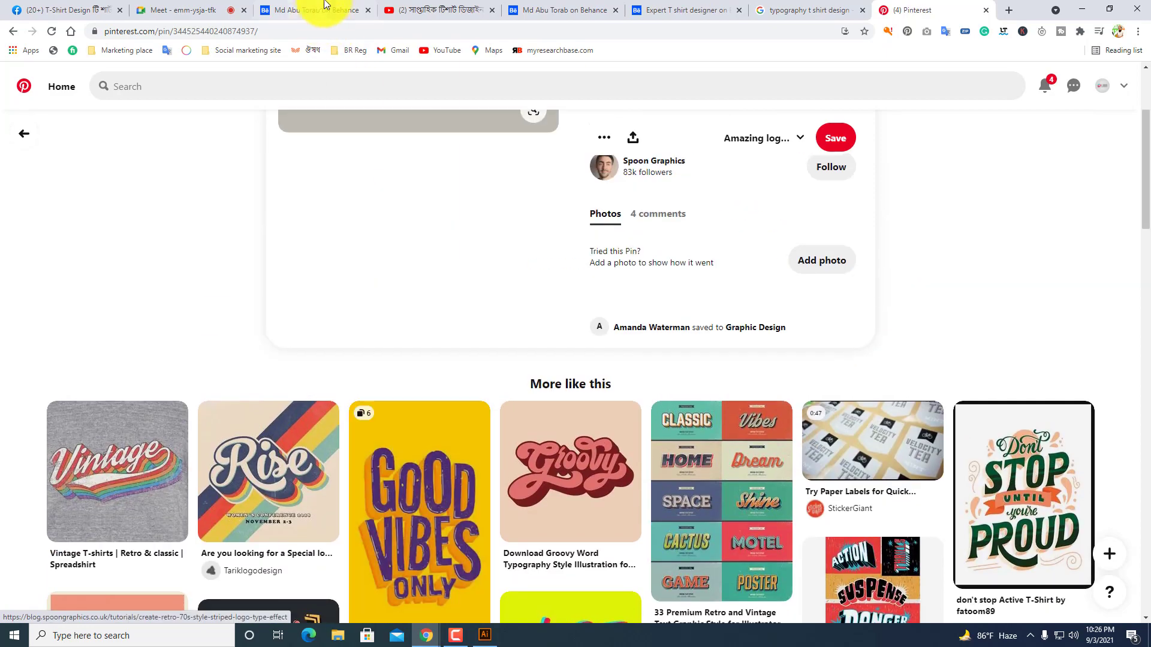
# Close the Mother's Day t-shirt bundle project on the designer's Behance profile.
pyautogui.click(328, 9)
pyautogui.scroll(5, 580, 306)
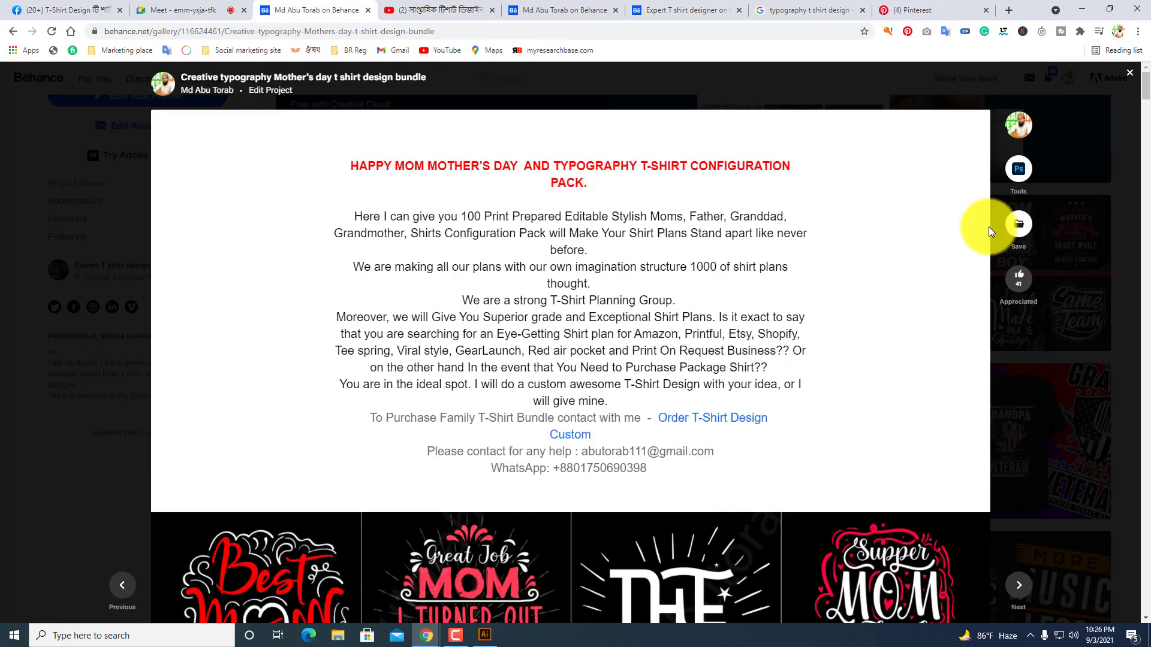
pyautogui.click(1129, 74)
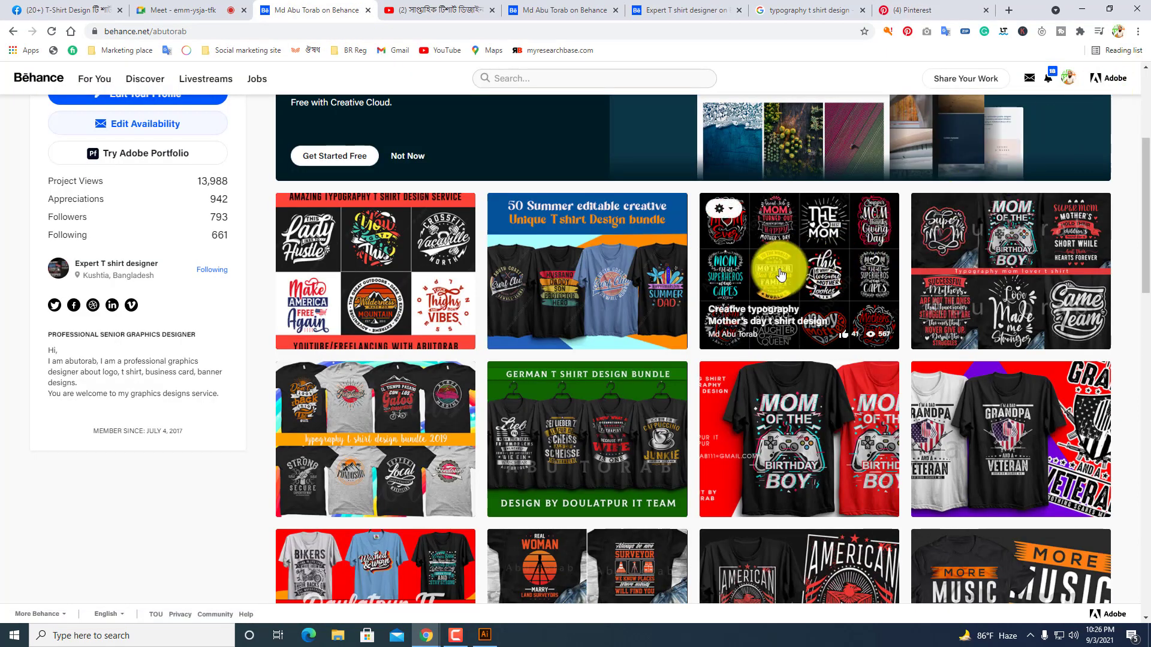
pyautogui.scroll(4, 674, 281)
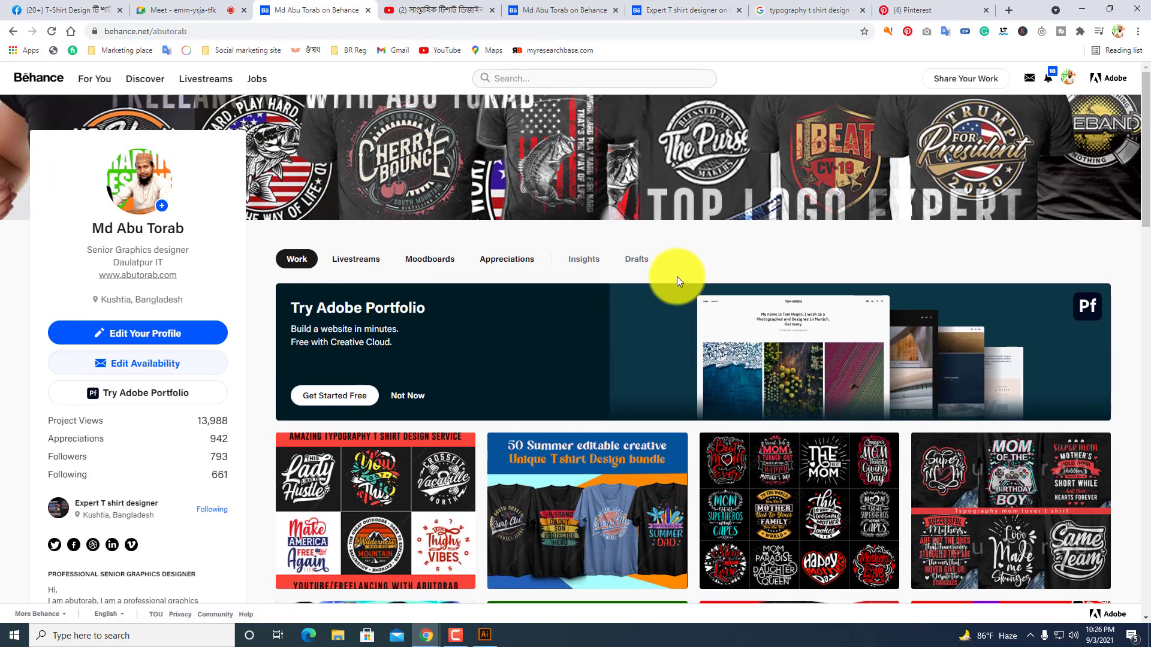
pyautogui.scroll(-4, 677, 277)
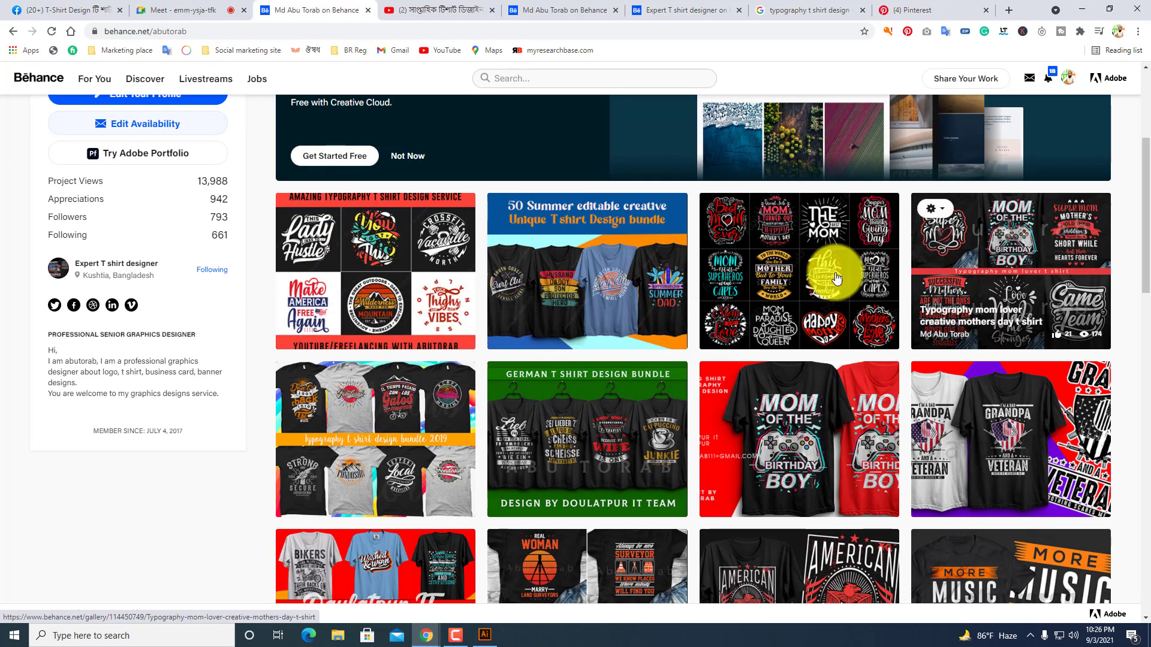
pyautogui.scroll(-2, 528, 318)
pyautogui.scroll(3, 591, 363)
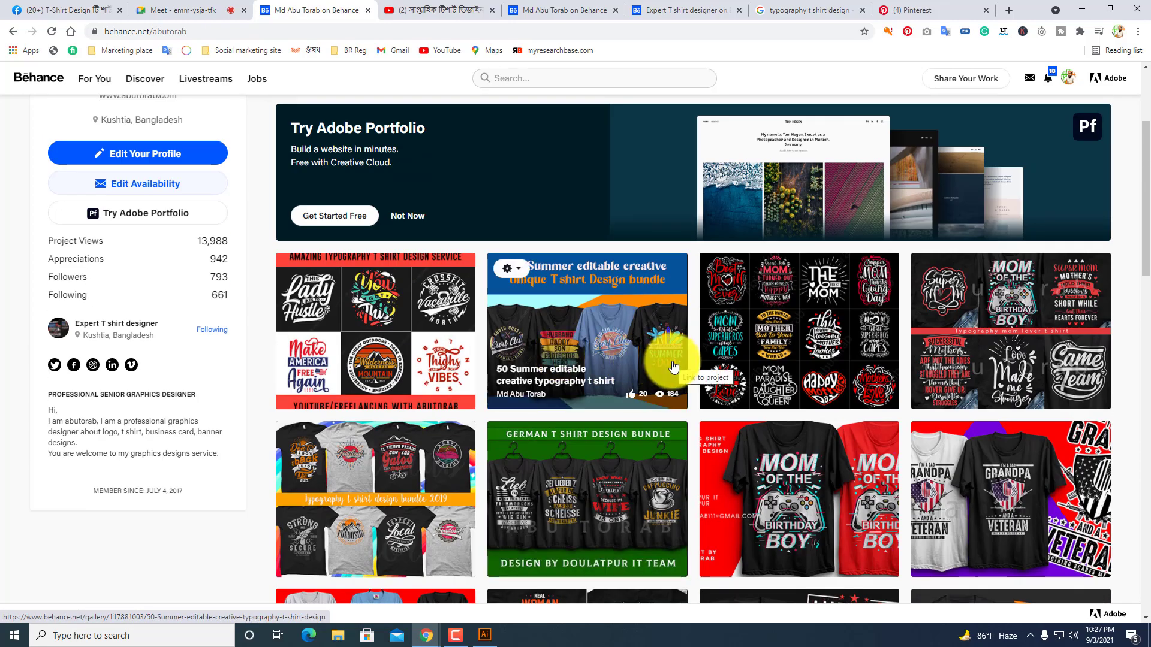
pyautogui.scroll(-1, 674, 367)
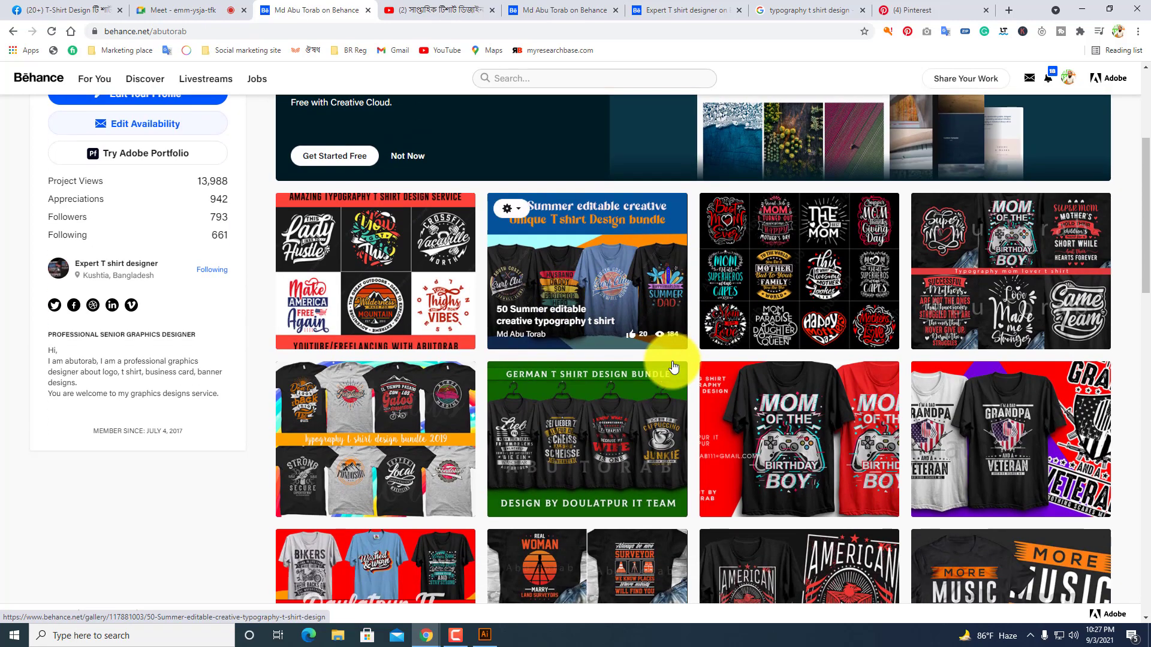
# Glance at the Expert T shirt designer team page, then browse the profile's project grid.
pyautogui.click(655, 7)
pyautogui.click(574, 7)
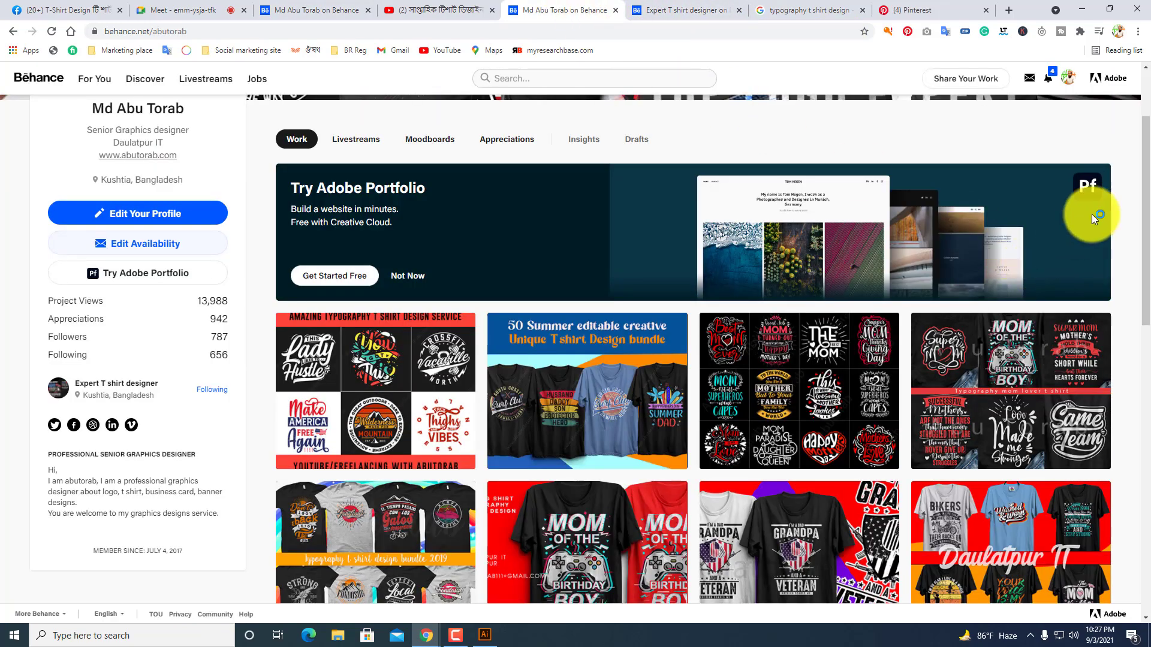
pyautogui.scroll(-5, 1088, 257)
pyautogui.scroll(-13, 1060, 347)
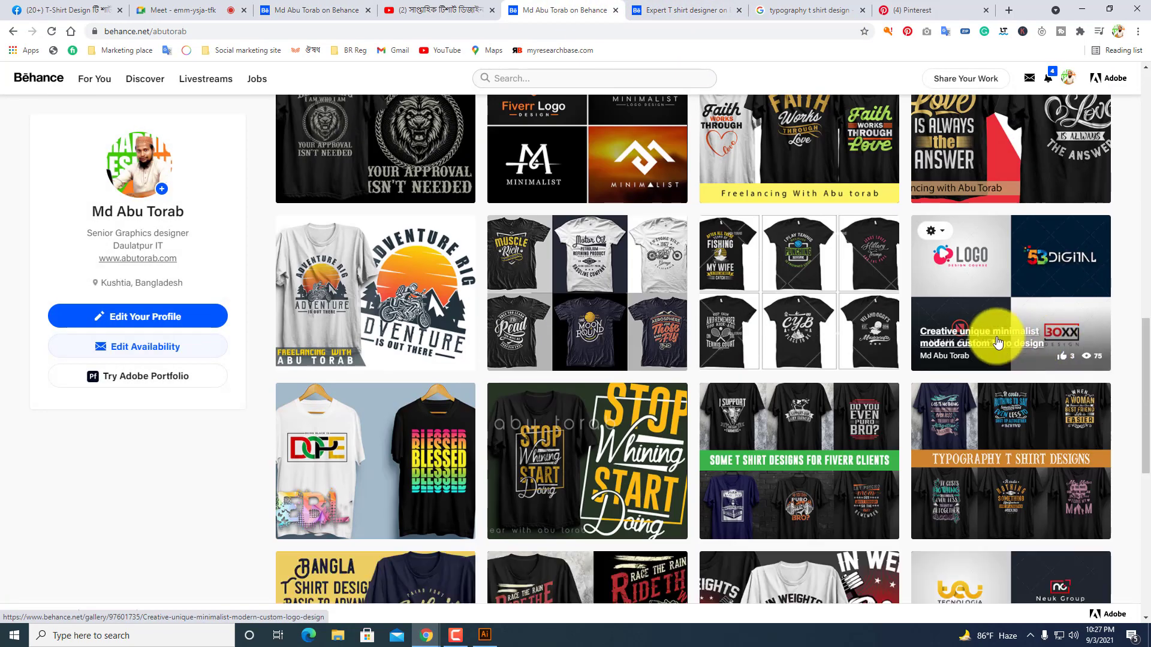
pyautogui.scroll(-9, 845, 333)
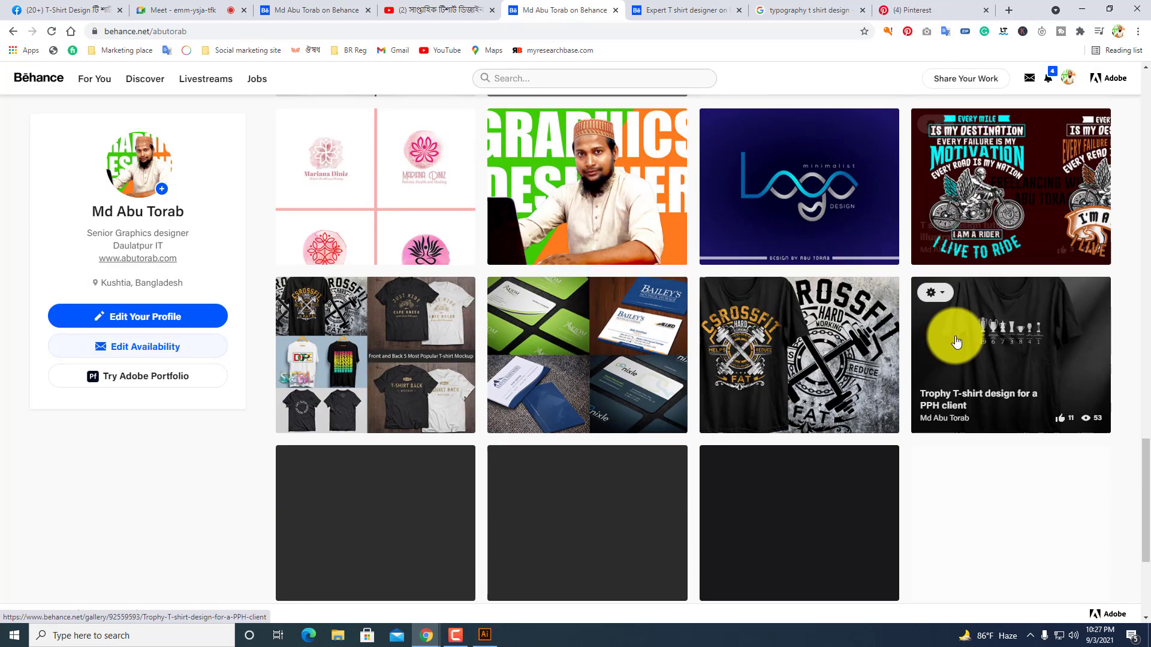
pyautogui.scroll(-7, 935, 334)
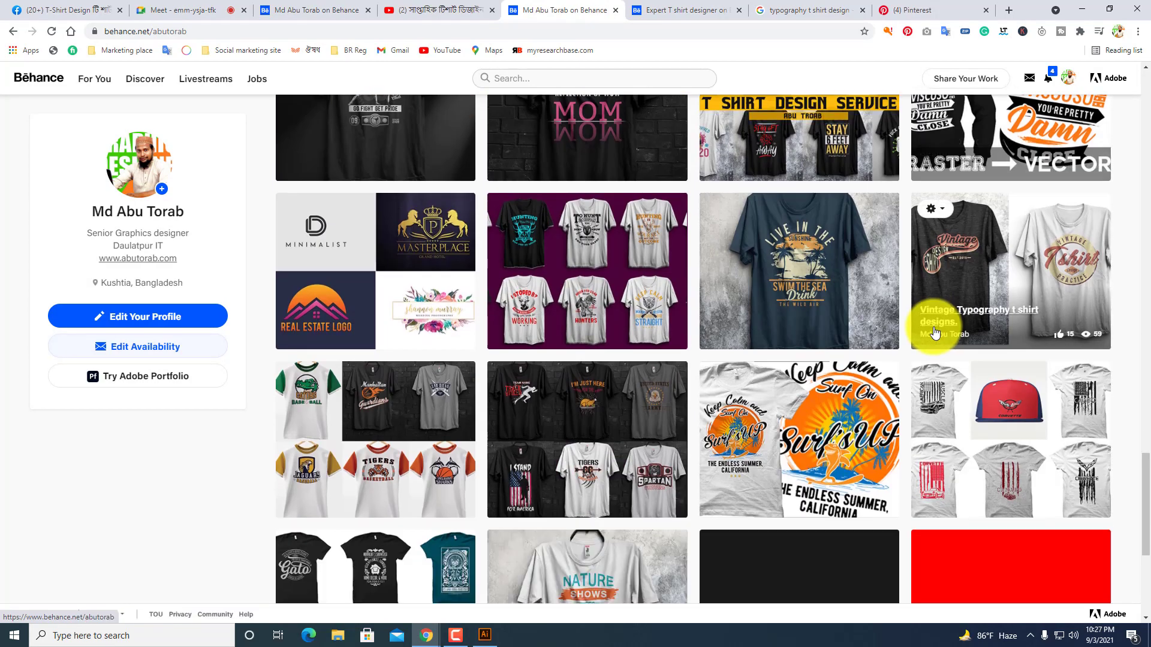
pyautogui.scroll(-3, 931, 352)
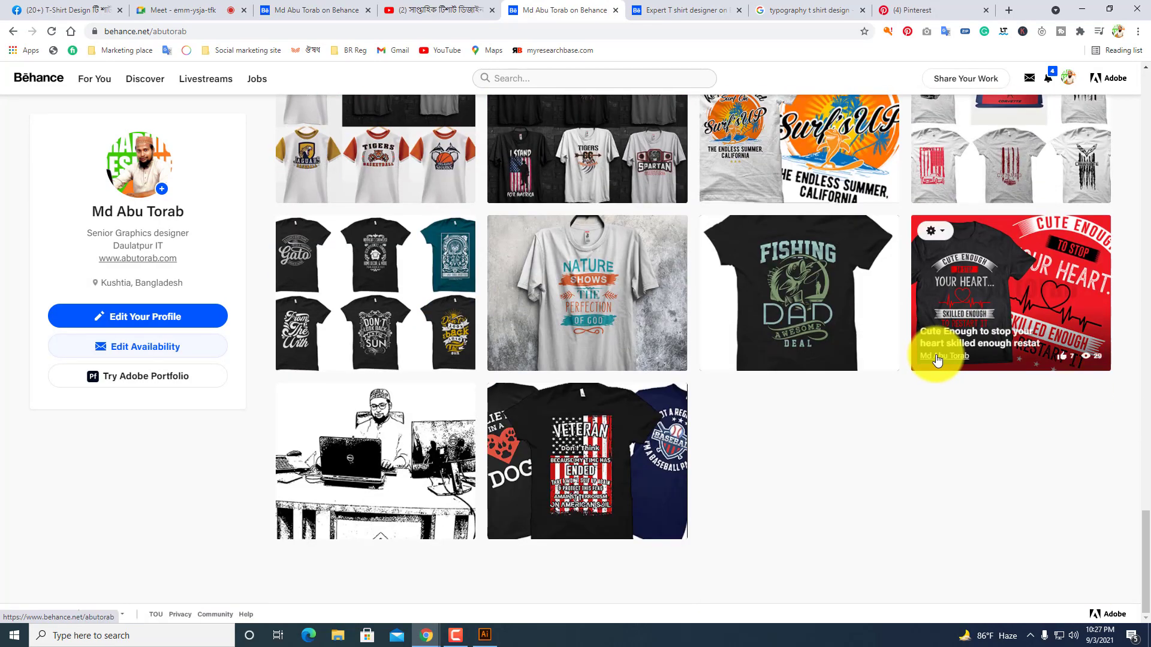
pyautogui.scroll(12, 952, 334)
pyautogui.scroll(11, 951, 341)
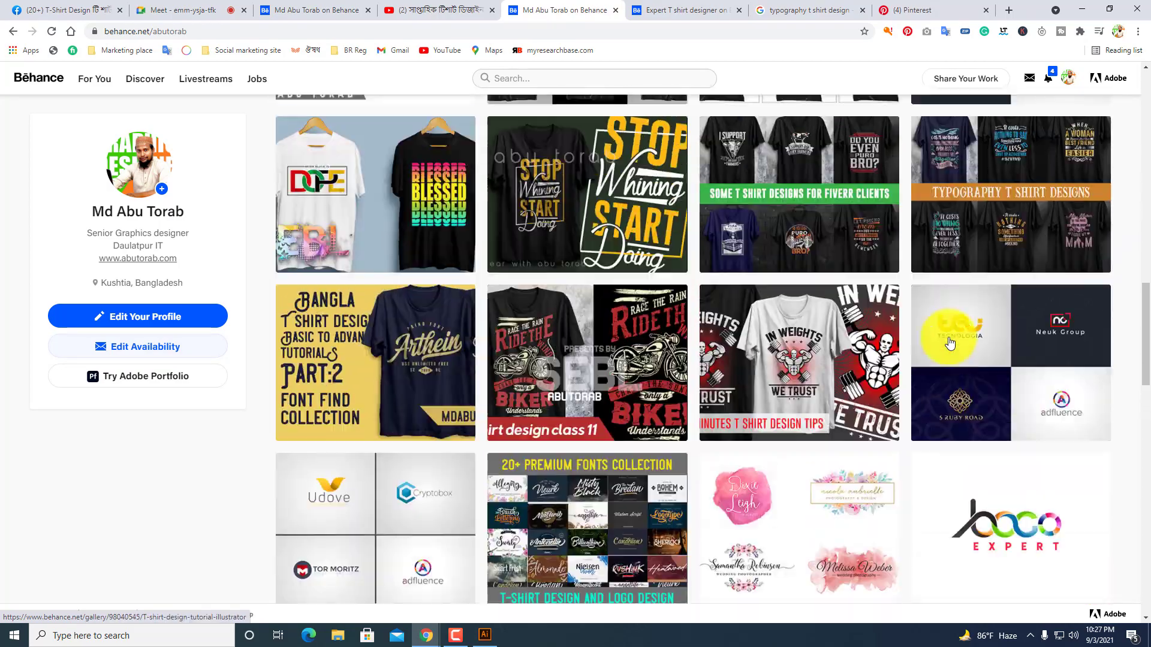
pyautogui.scroll(3, 839, 372)
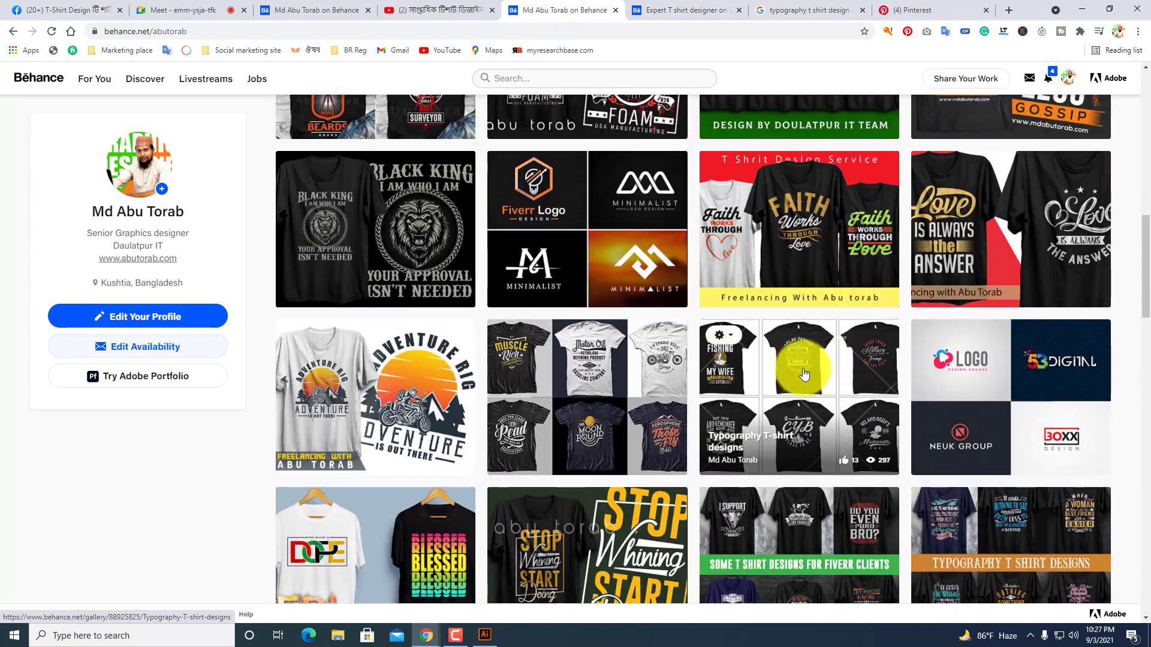
pyautogui.scroll(-2, 797, 384)
pyautogui.scroll(4, 796, 381)
pyautogui.scroll(7, 796, 376)
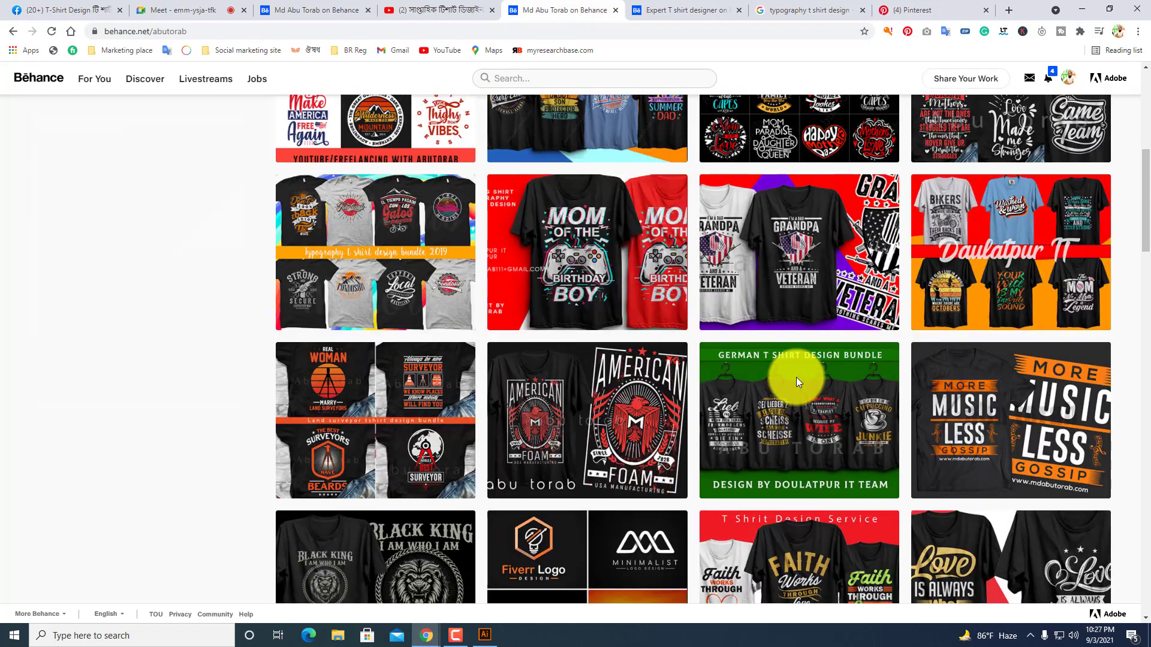
pyautogui.scroll(2, 796, 368)
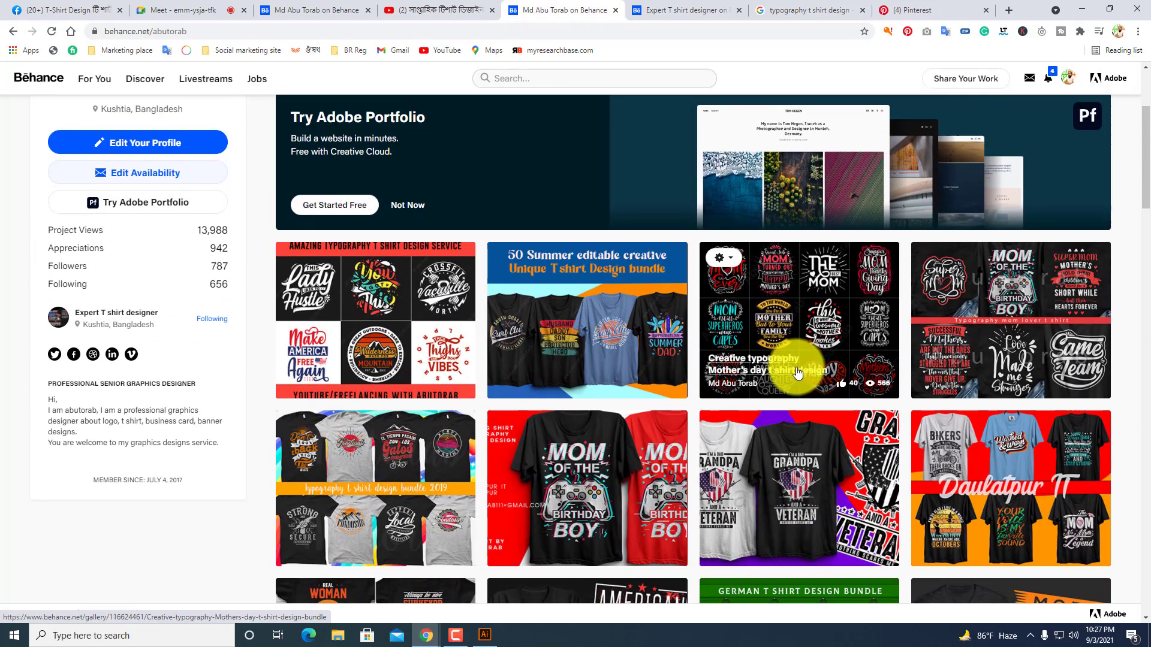
pyautogui.scroll(-5, 790, 377)
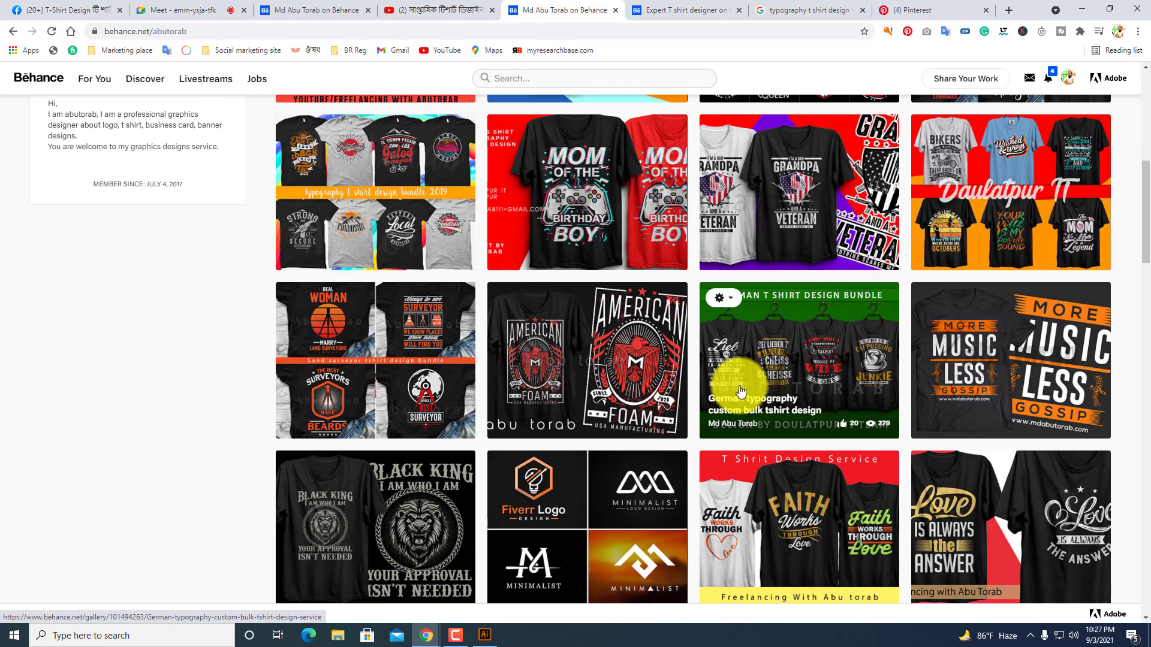
pyautogui.scroll(-5, 720, 391)
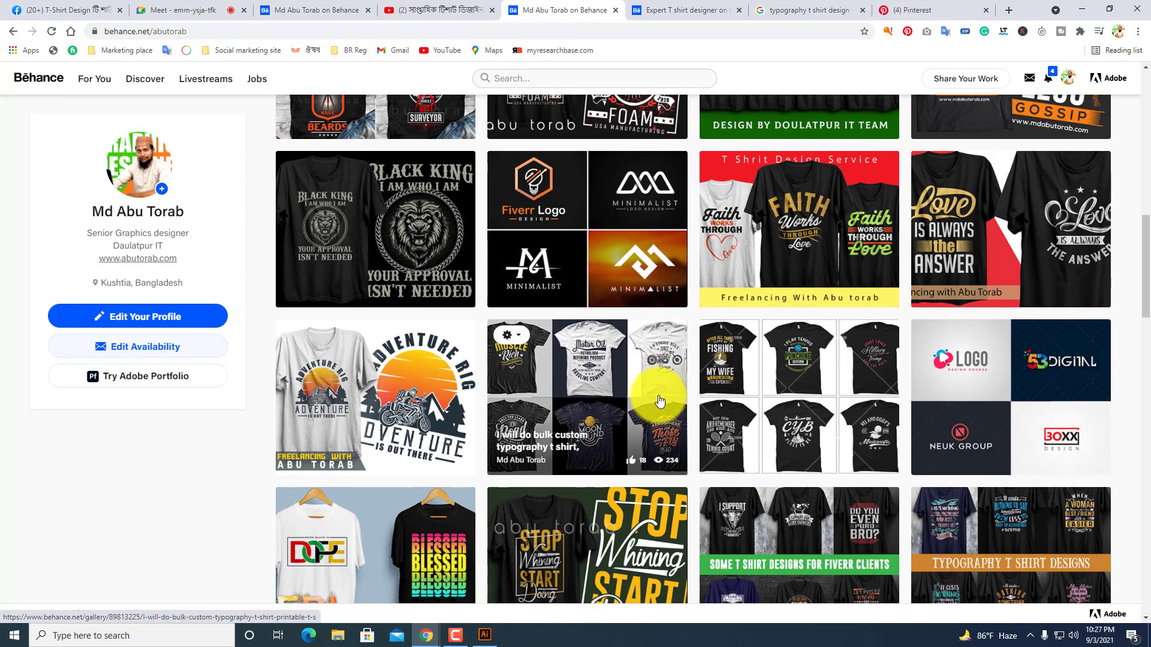
pyautogui.scroll(-1, 659, 401)
pyautogui.scroll(-1, 875, 461)
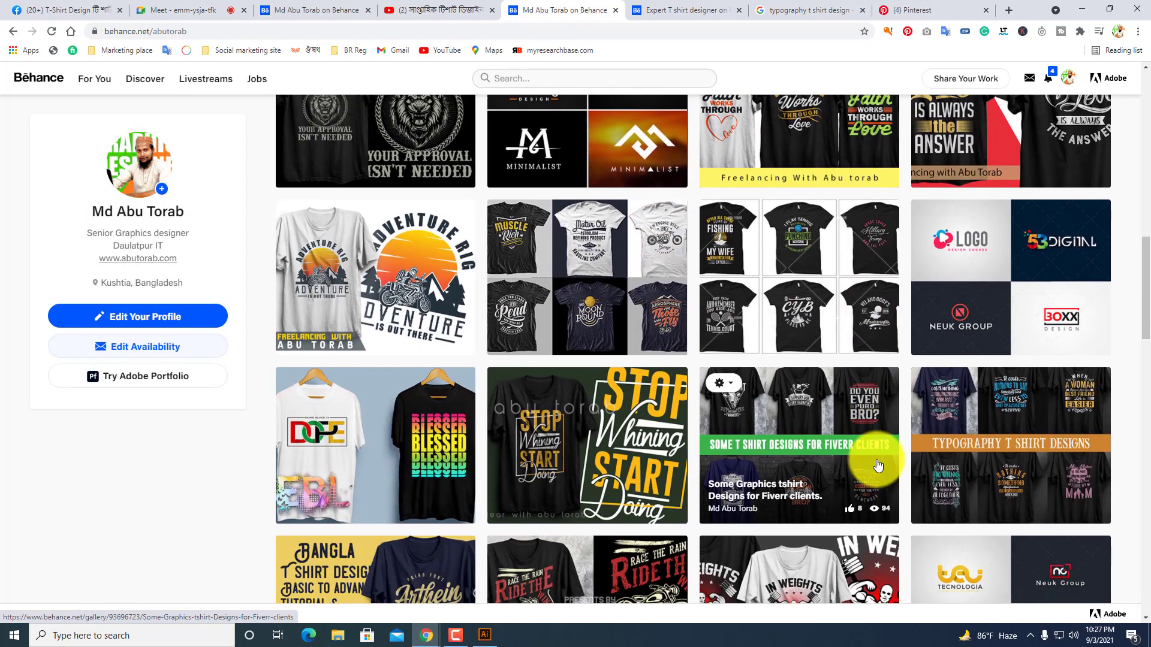
pyautogui.scroll(-3, 877, 465)
pyautogui.scroll(-3, 842, 497)
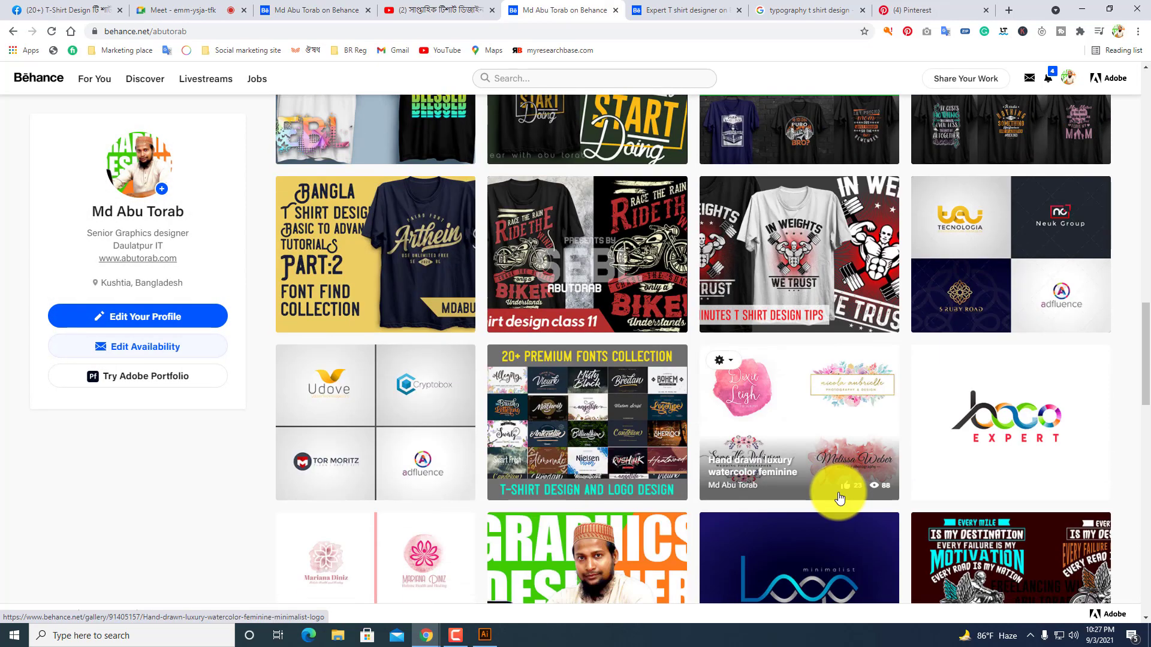
pyautogui.scroll(-6, 837, 488)
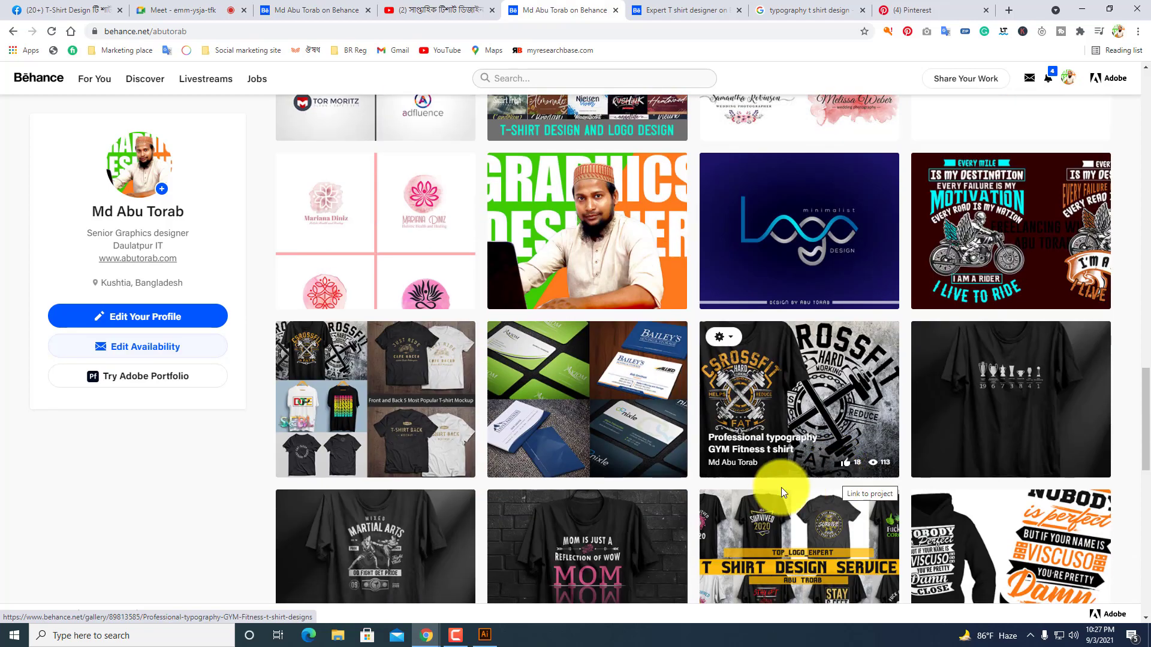
# Open the 'Most popular 5 t shirt mockup editable psd files free' project and scroll to its Drive link.
pyautogui.click(413, 434)
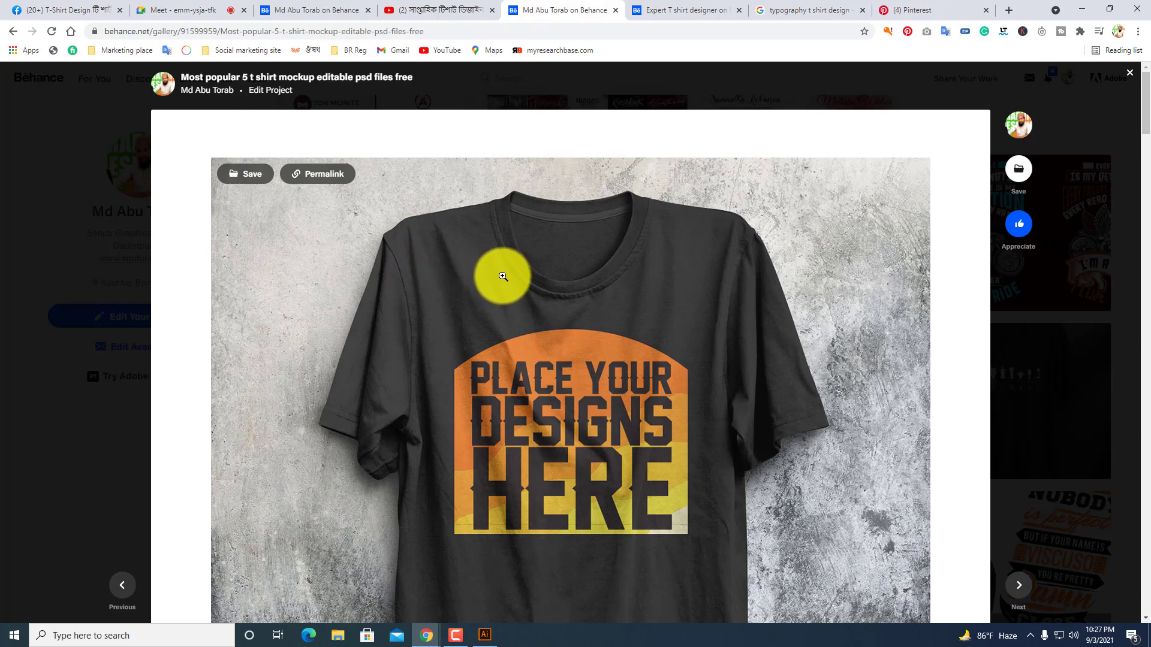
pyautogui.scroll(-4, 532, 323)
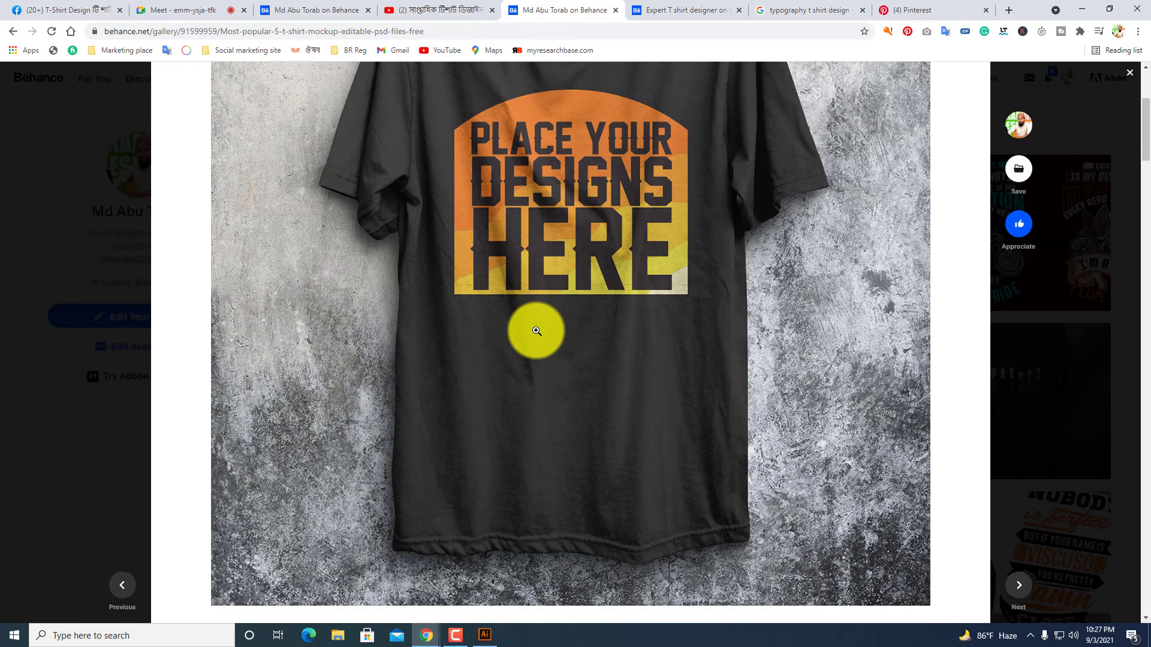
pyautogui.scroll(4, 532, 328)
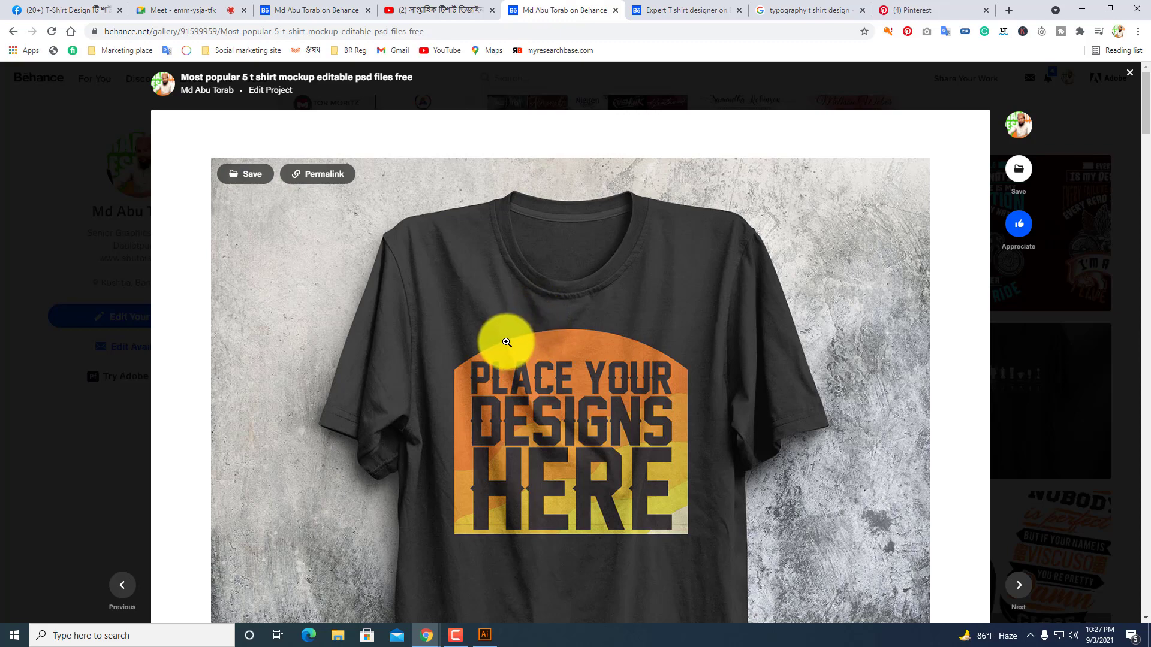
pyautogui.scroll(-10, 509, 360)
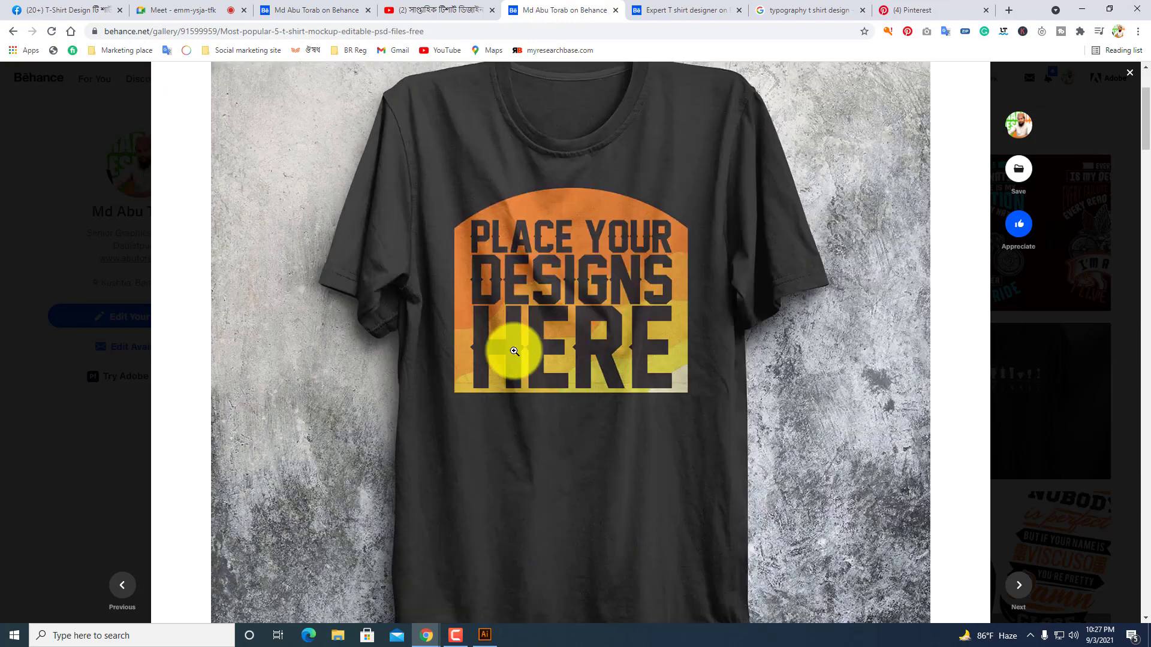
pyautogui.scroll(-11, 529, 347)
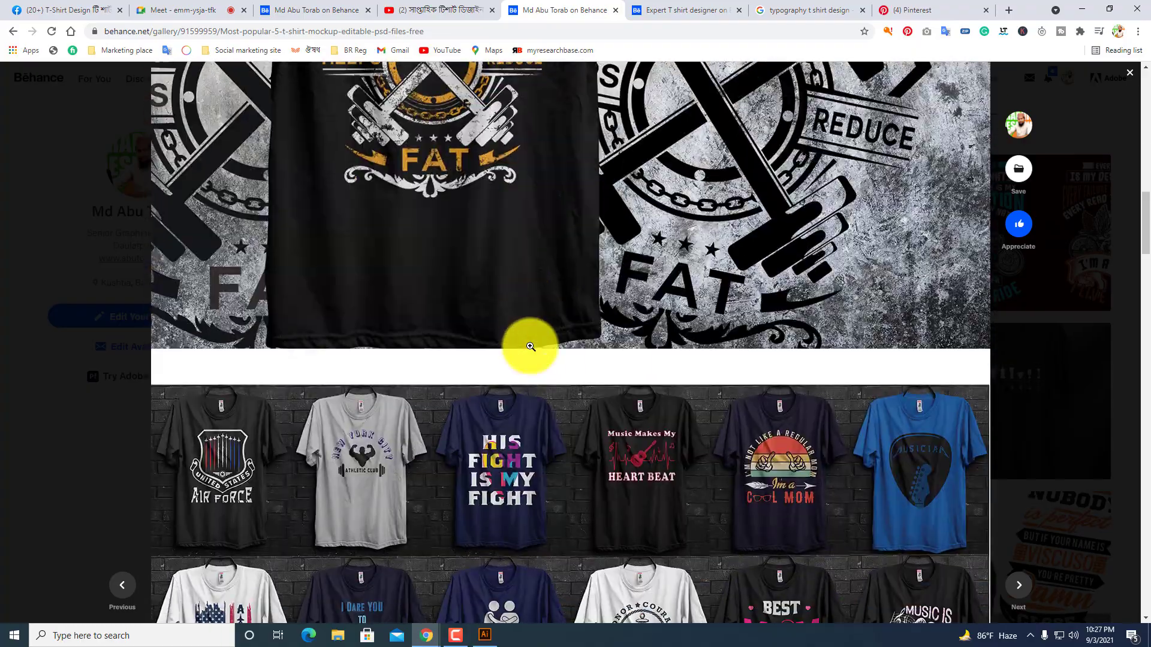
pyautogui.scroll(5, 527, 347)
pyautogui.scroll(16, 527, 348)
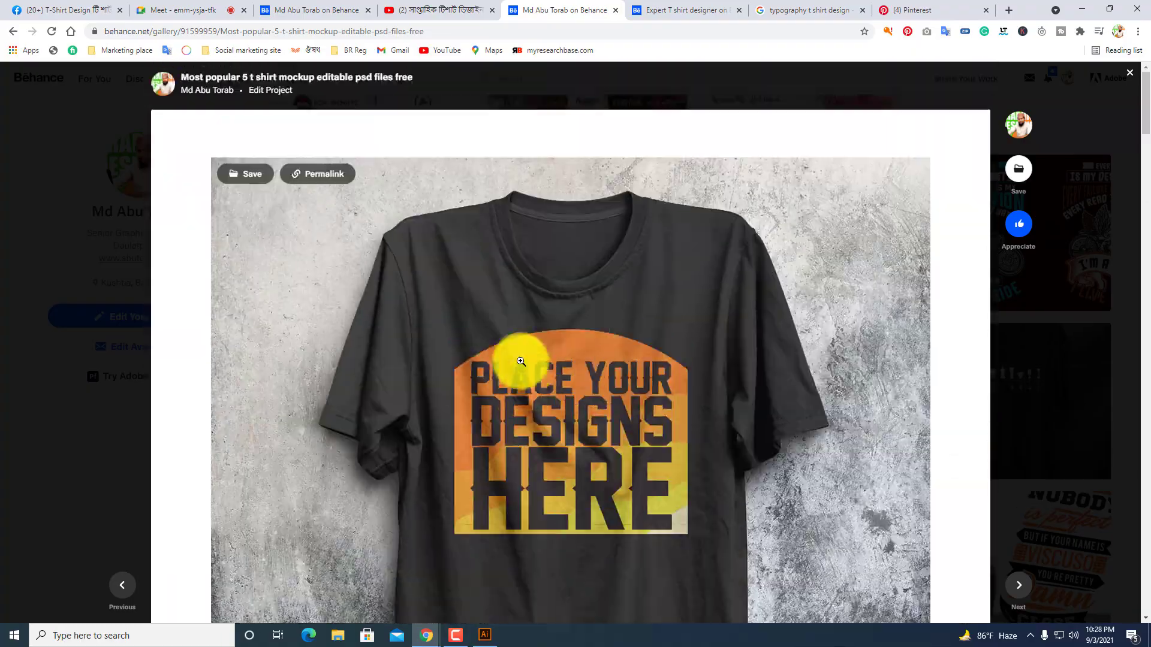
pyautogui.scroll(-9, 325, 286)
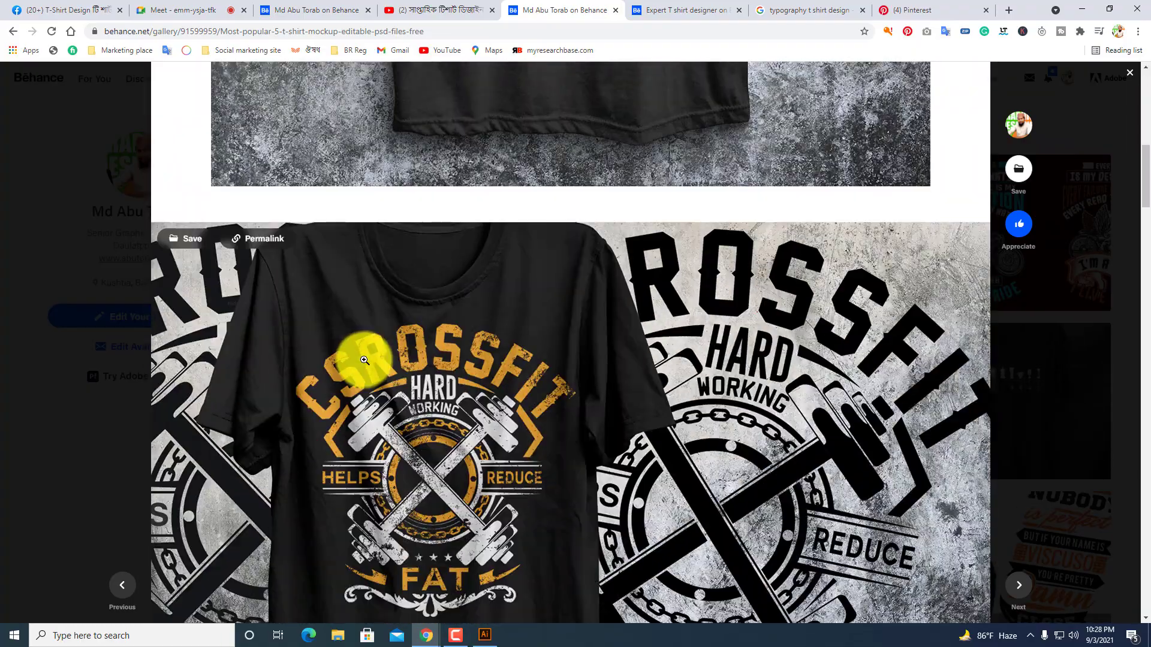
pyautogui.scroll(10, 366, 360)
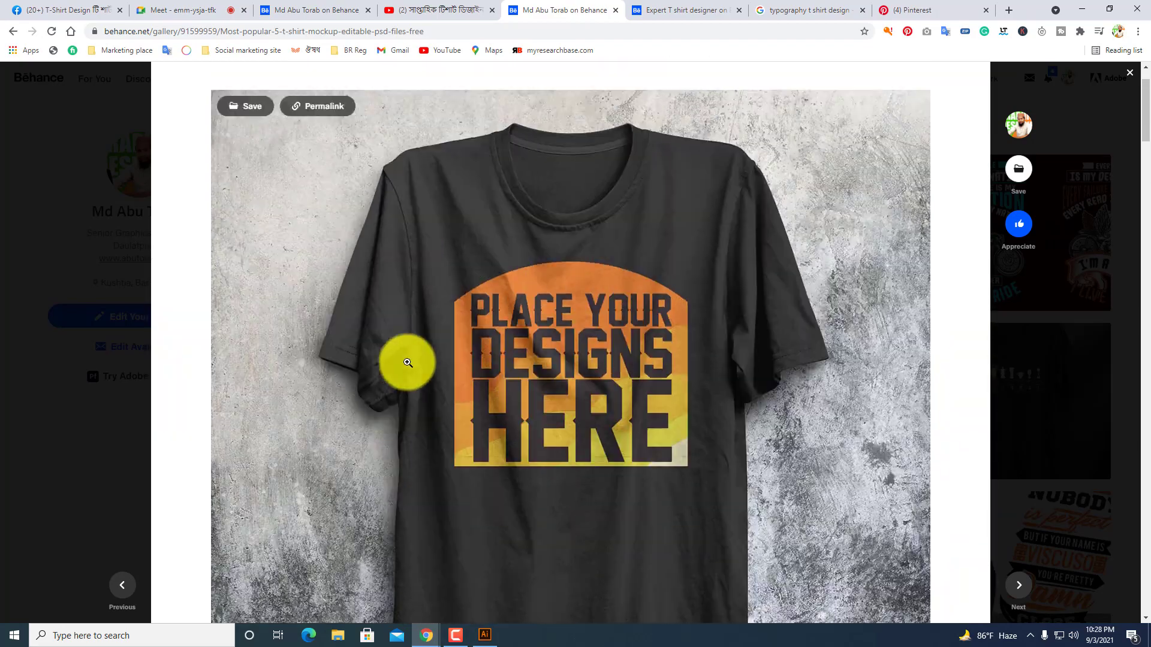
pyautogui.scroll(-20, 392, 356)
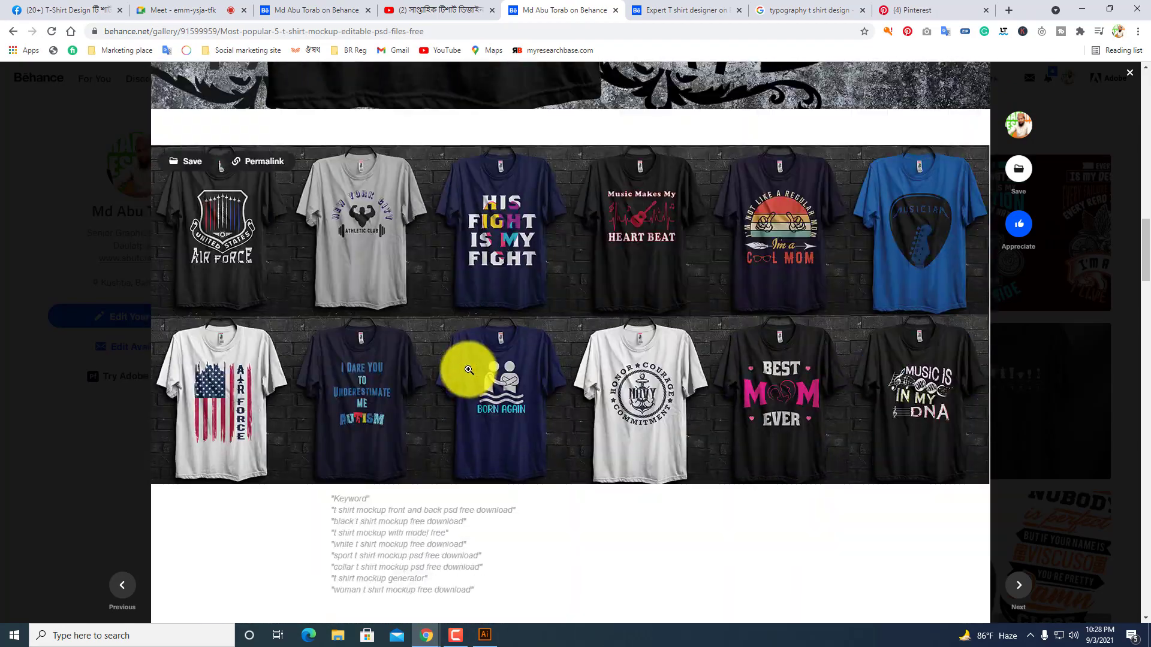
pyautogui.scroll(-1, 490, 383)
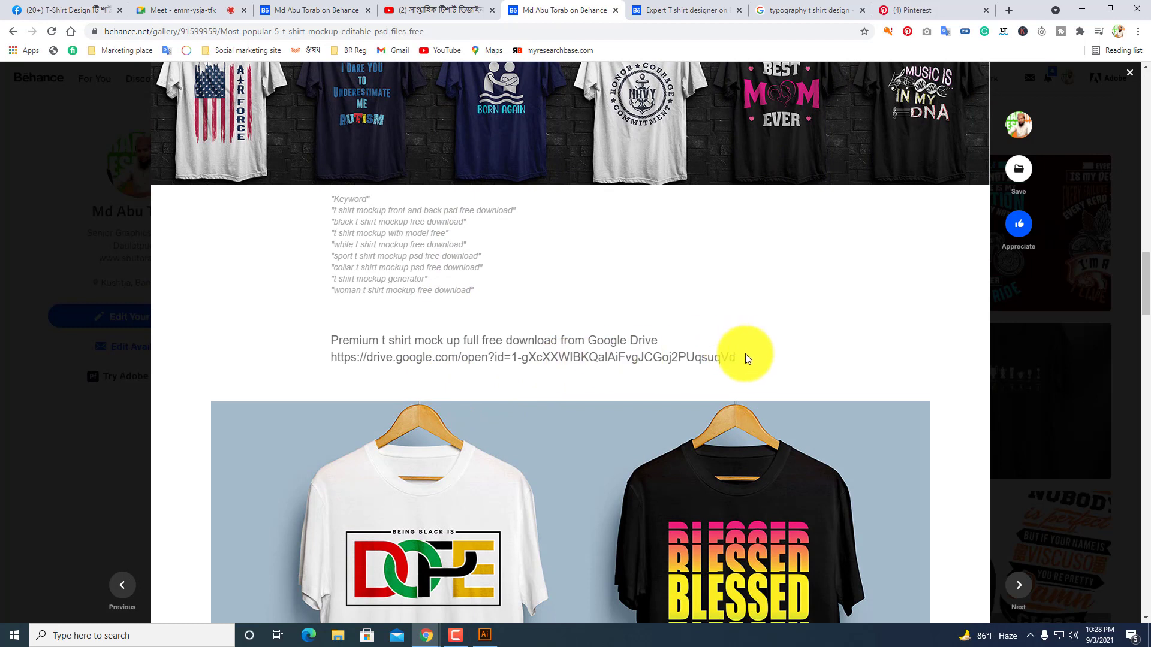
# Open the mockup's Google Drive link in a new tab, then return to the Behance project.
pyautogui.moveTo(358, 363); pyautogui.dragTo(329, 361)
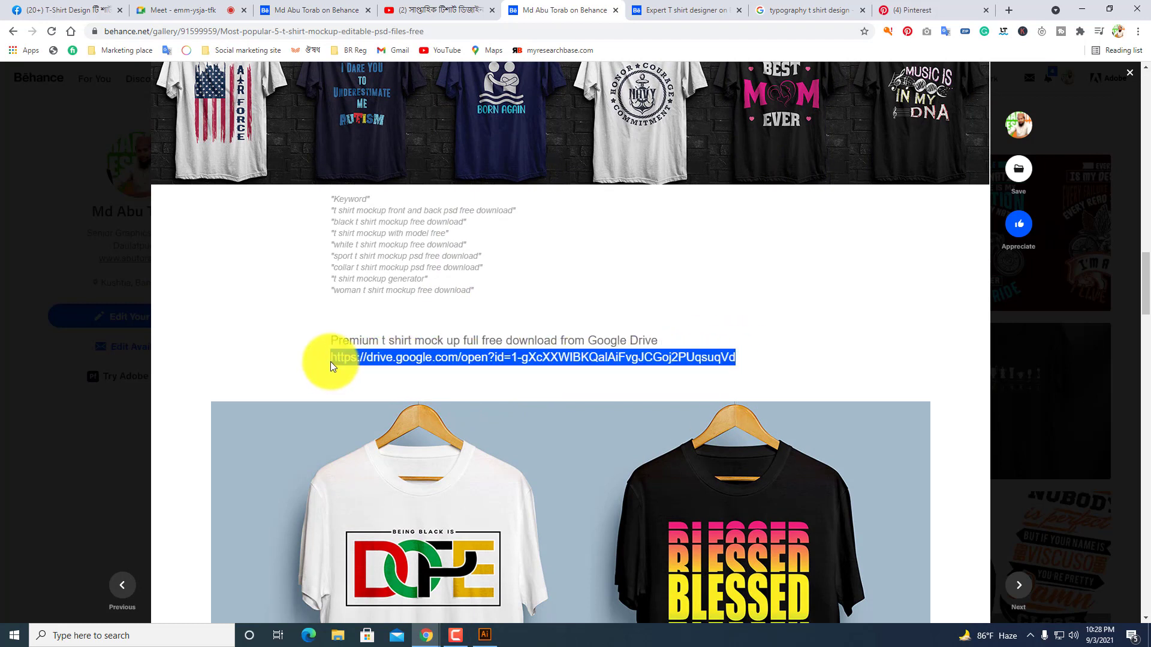
pyautogui.rightClick(350, 358)
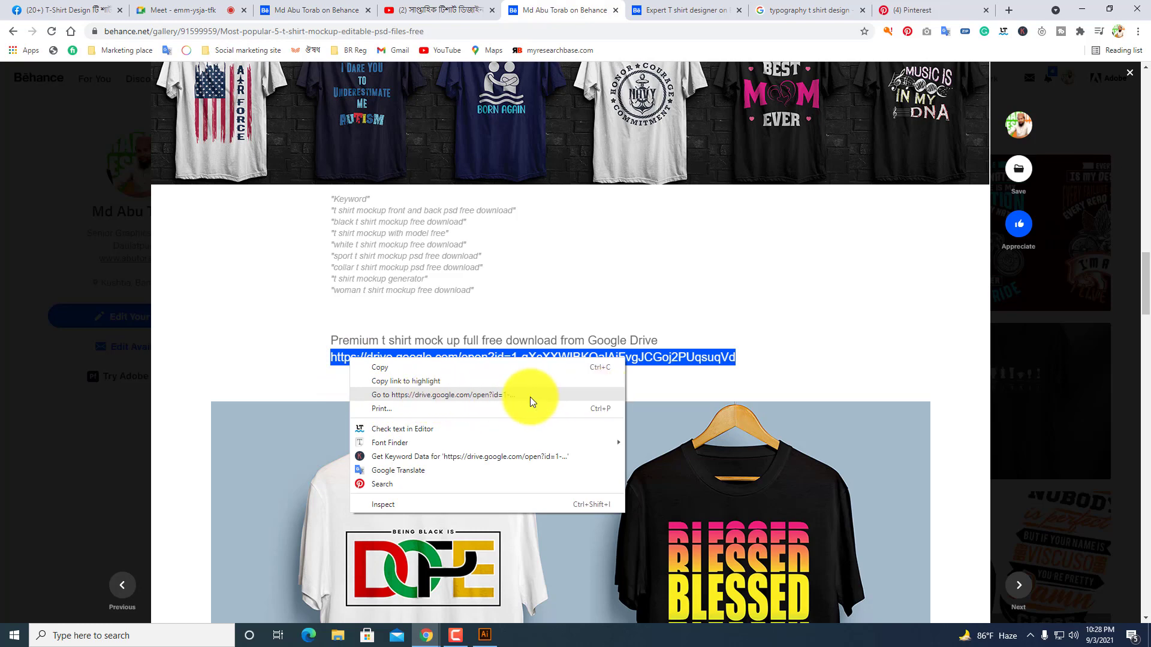
pyautogui.click(576, 395)
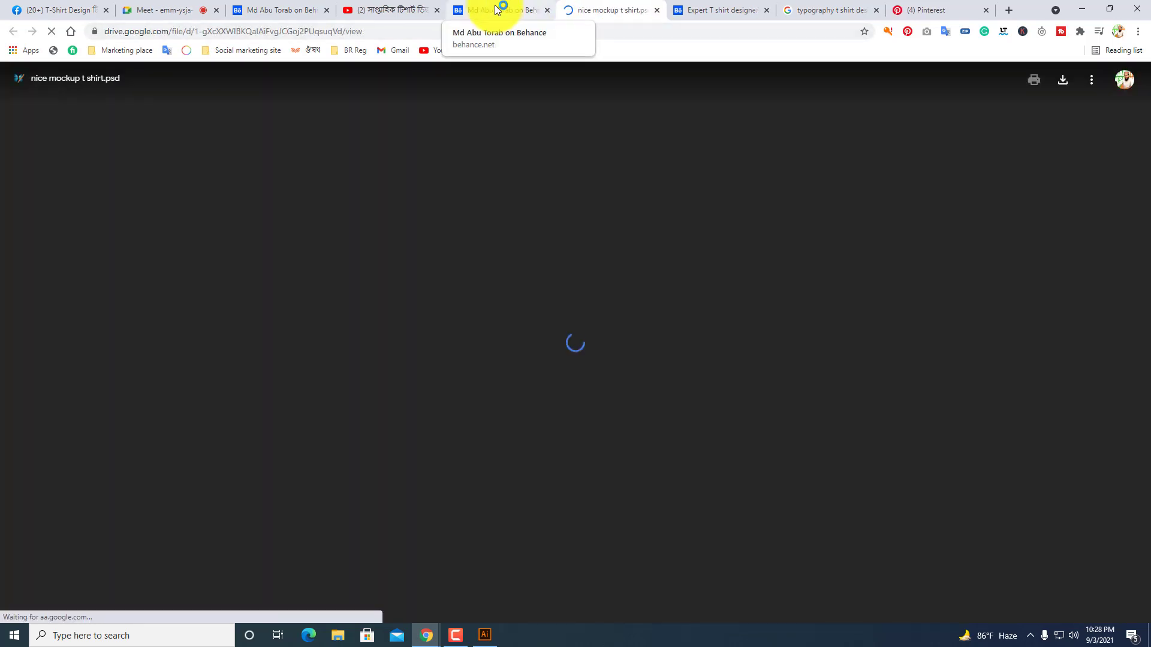
pyautogui.click(461, 7)
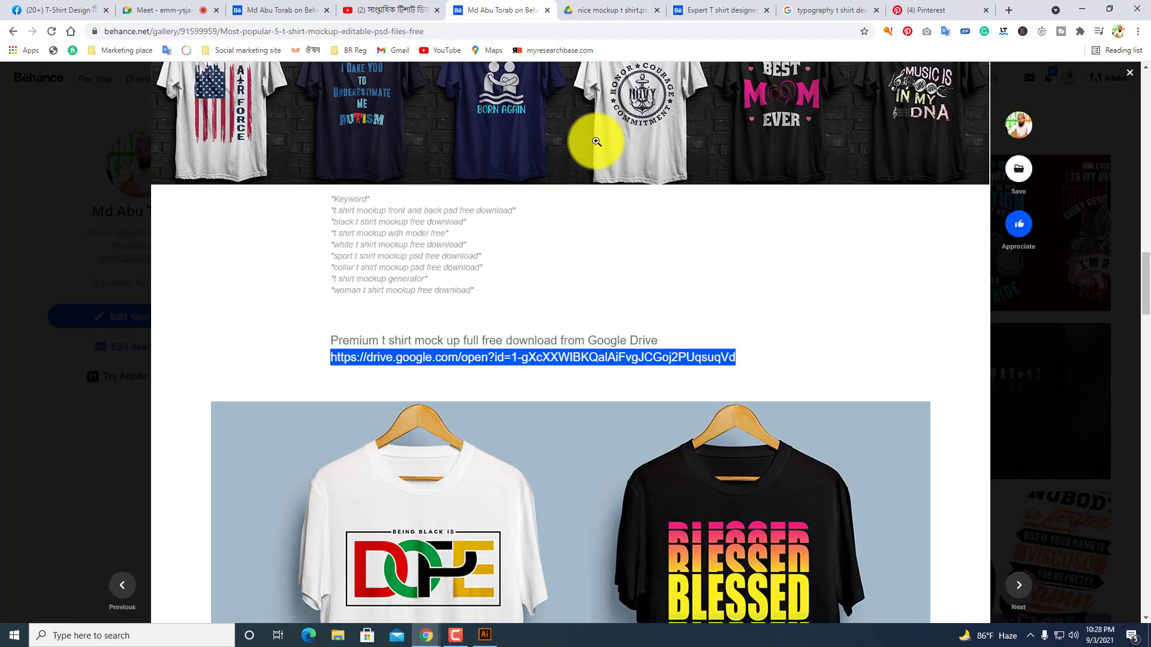
pyautogui.scroll(20, 512, 442)
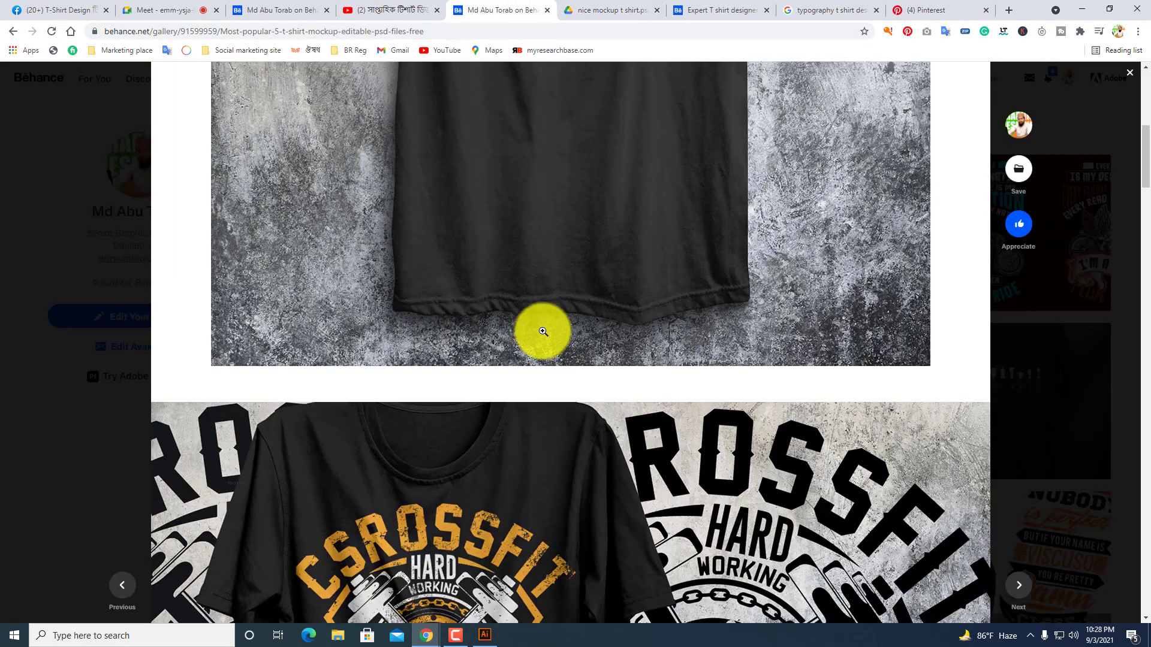
pyautogui.scroll(4, 507, 407)
pyautogui.scroll(-20, 519, 390)
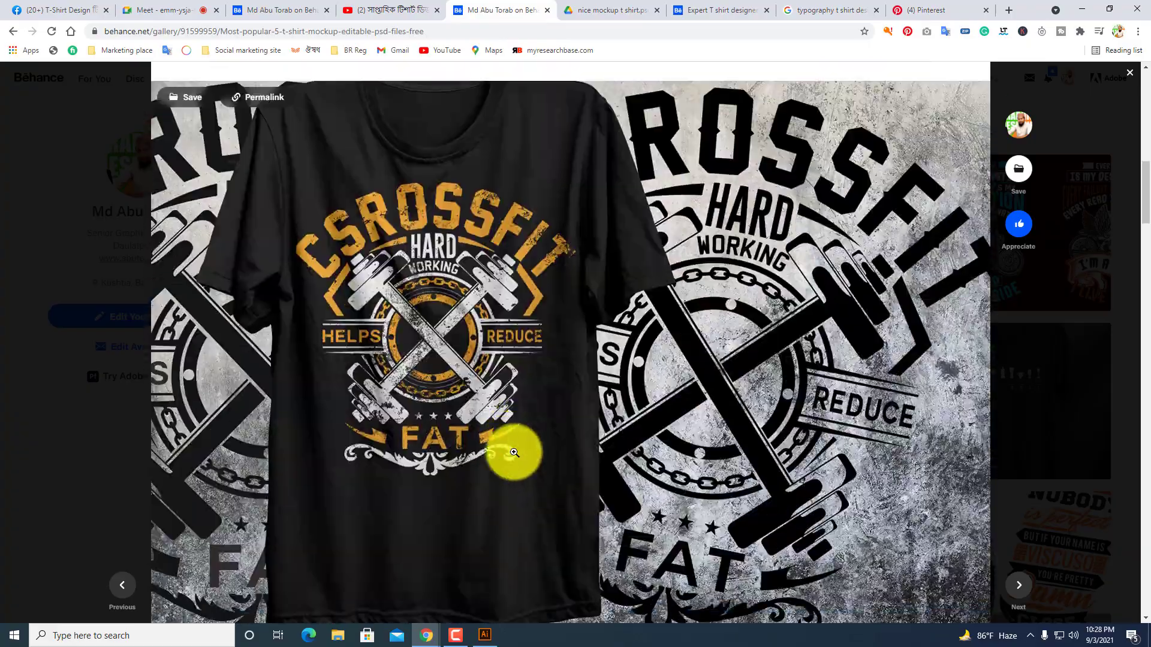
pyautogui.scroll(-3, 505, 438)
pyautogui.scroll(15, 497, 425)
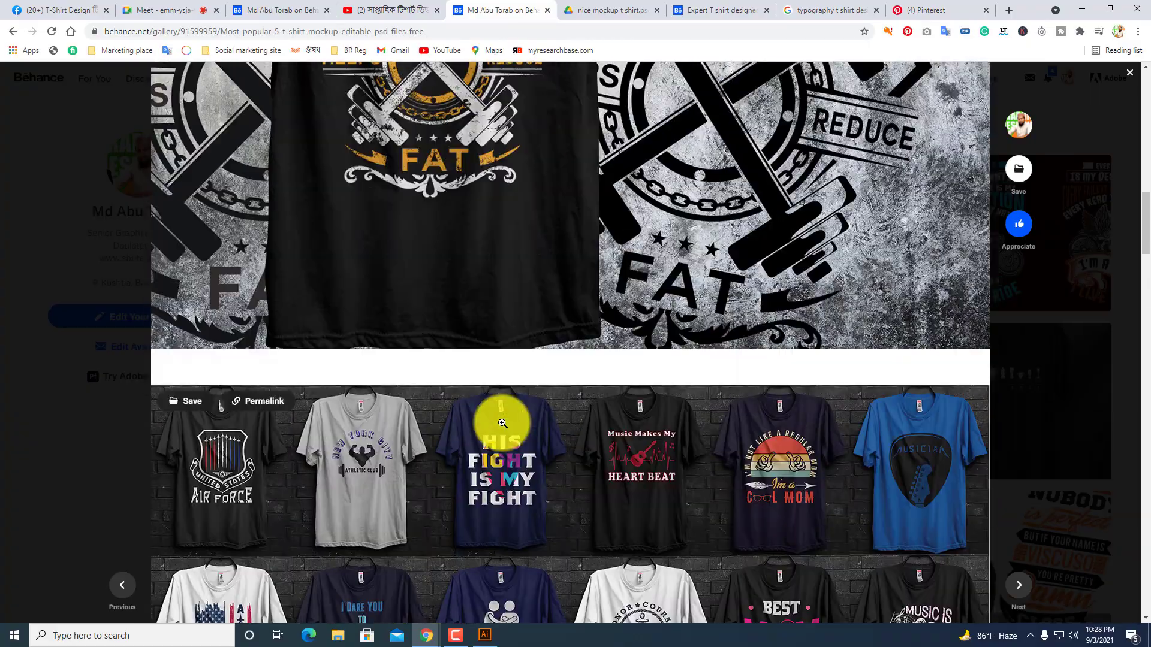
pyautogui.scroll(3, 758, 380)
pyautogui.scroll(-5, 316, 457)
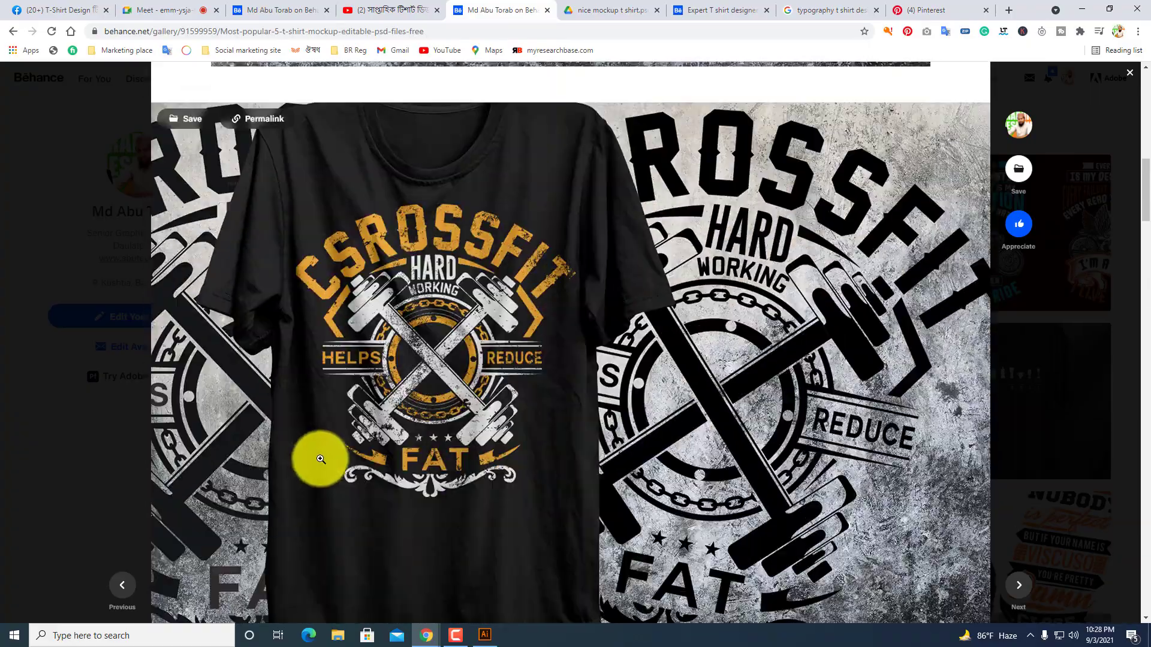
pyautogui.scroll(-4, 331, 457)
pyautogui.scroll(2, 342, 457)
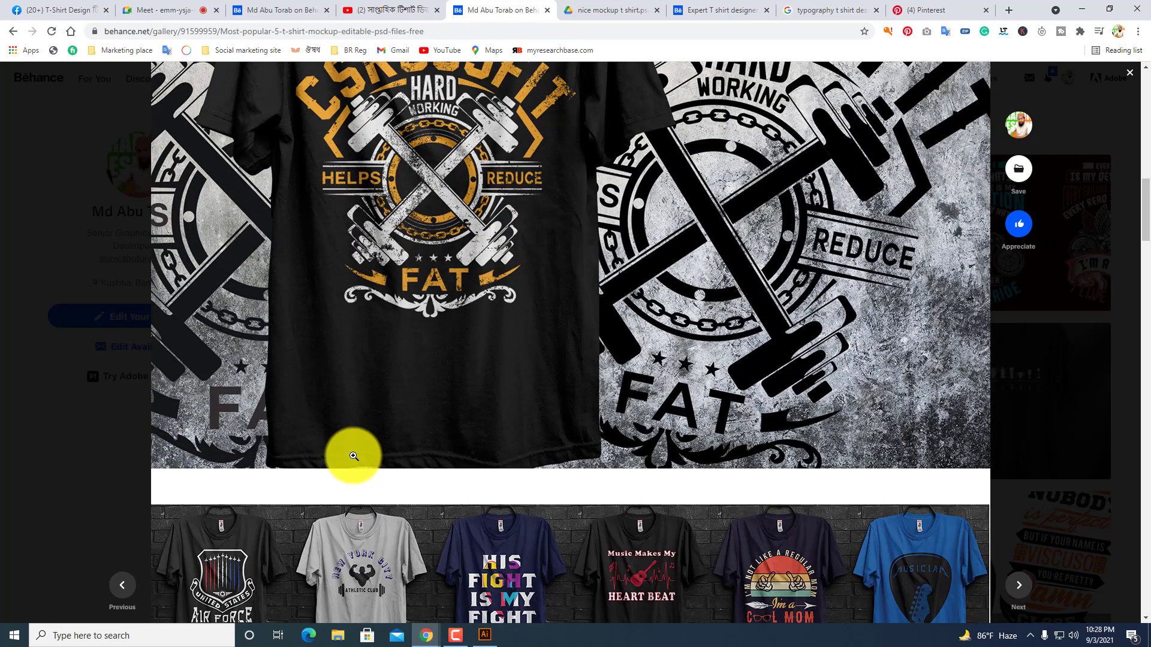
pyautogui.click(620, 12)
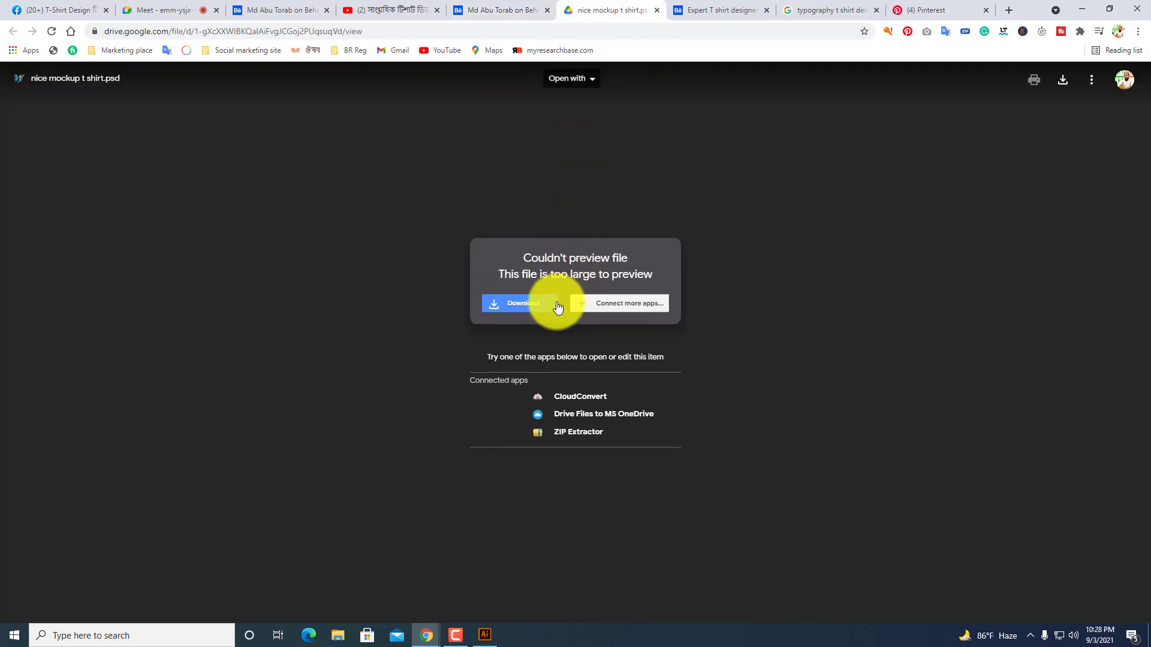
pyautogui.click(506, 11)
pyautogui.scroll(8, 598, 367)
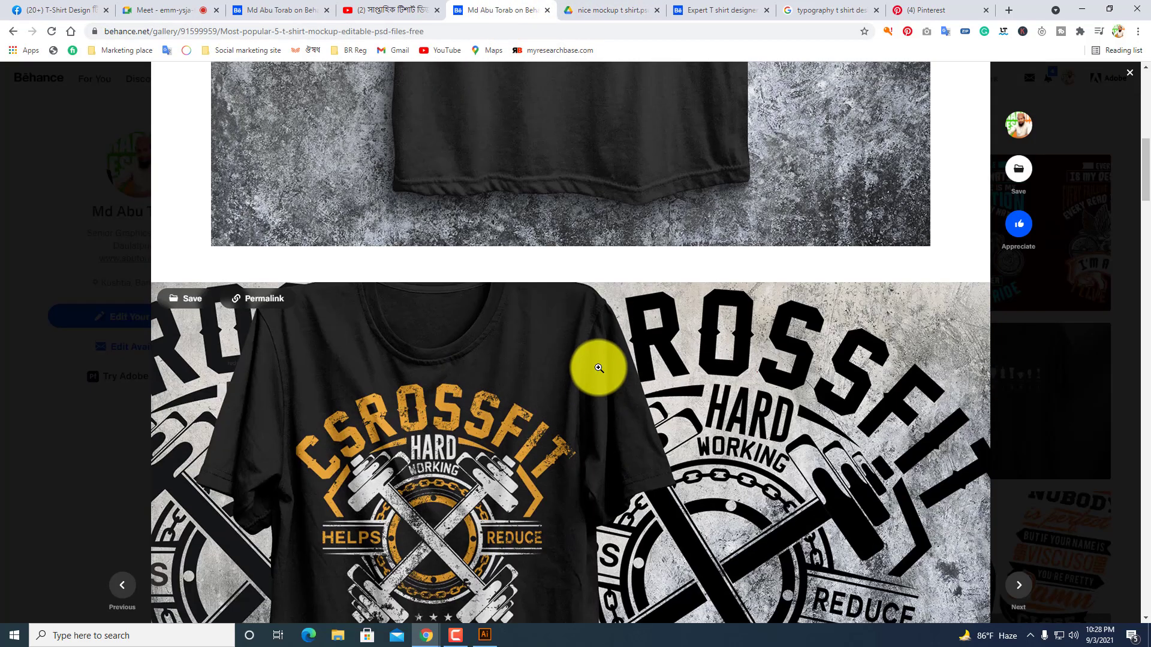
pyautogui.scroll(5, 588, 360)
pyautogui.scroll(-20, 598, 369)
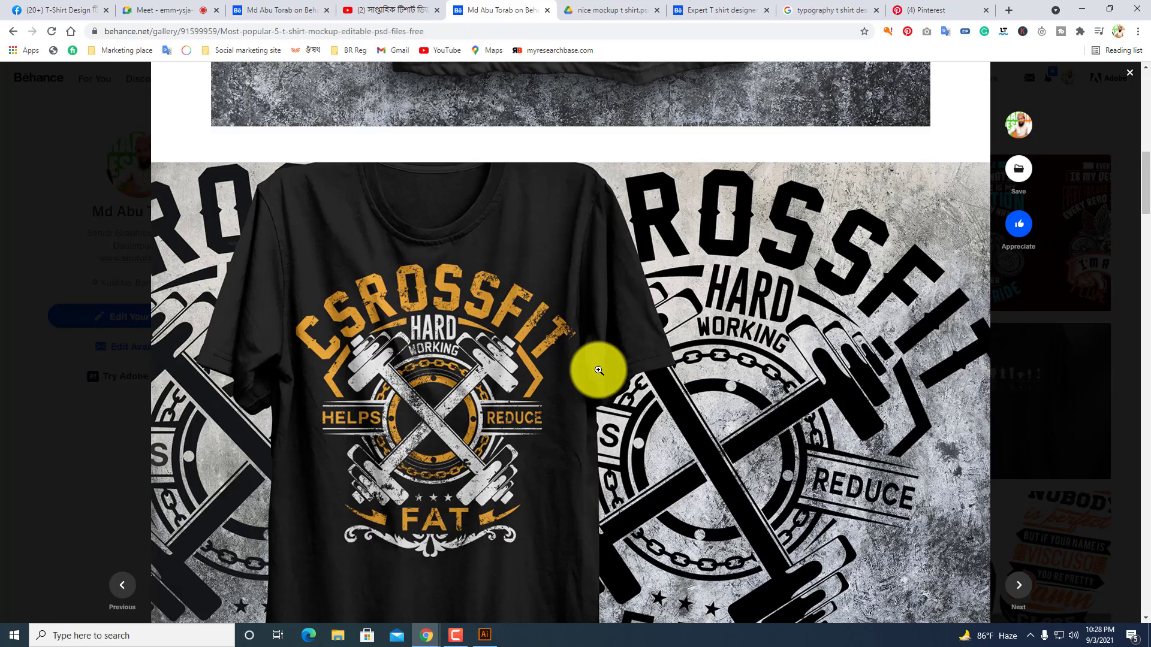
pyautogui.scroll(-4, 598, 370)
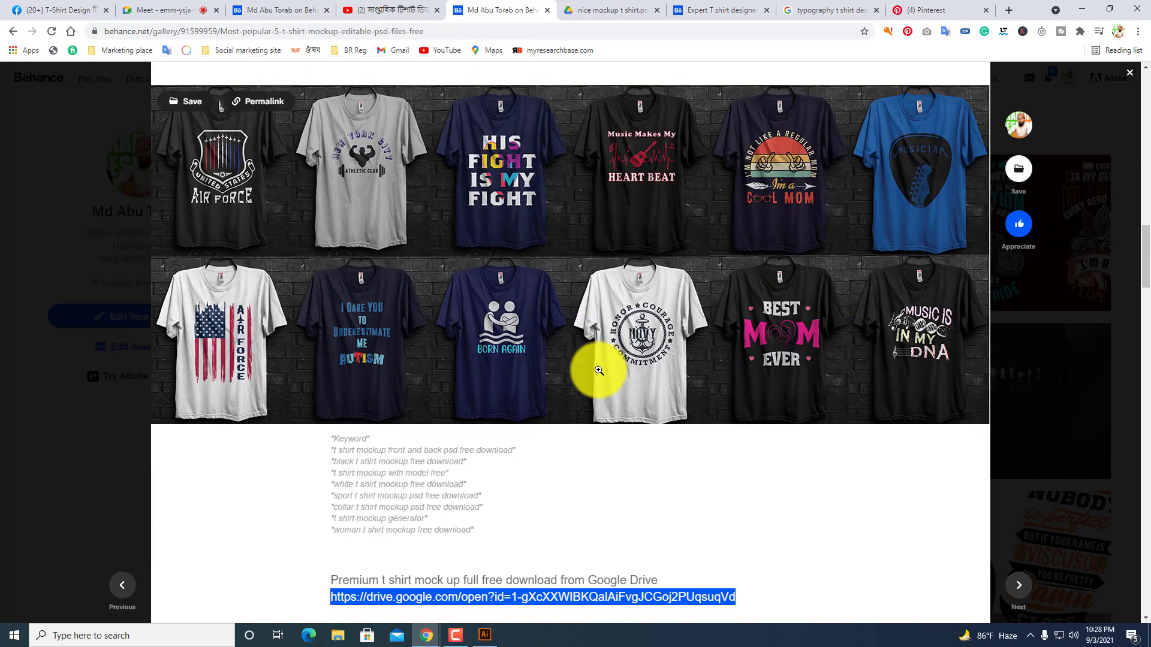
pyautogui.click(620, 4)
pyautogui.click(712, 4)
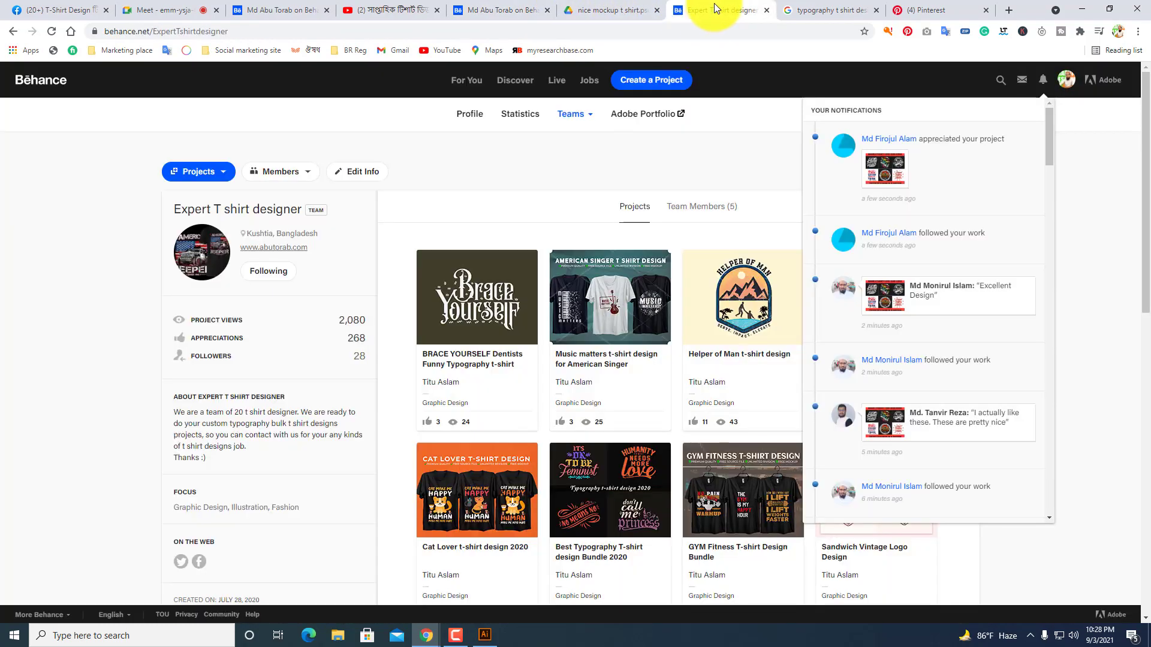
pyautogui.click(498, 7)
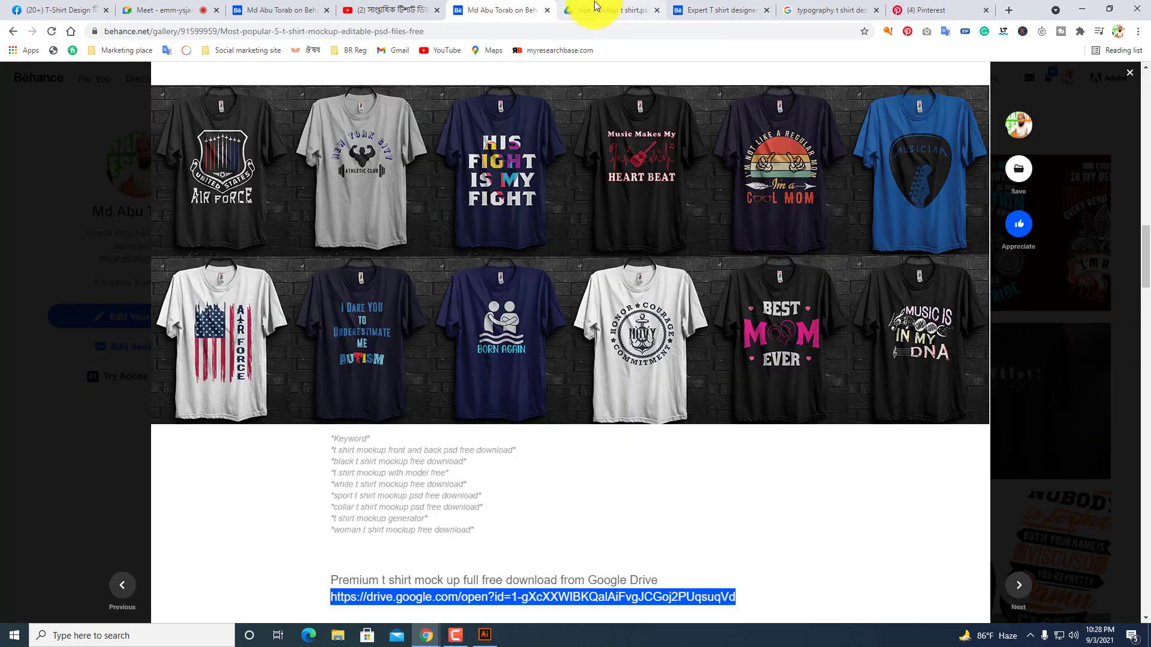
pyautogui.click(594, 7)
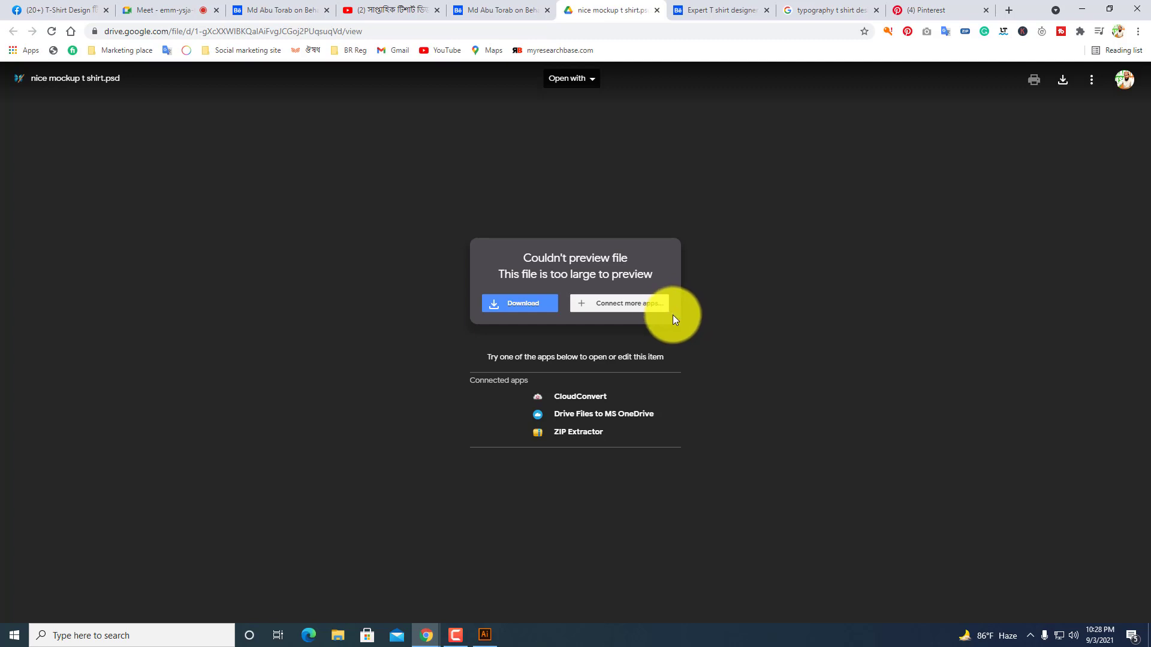
pyautogui.click(518, 6)
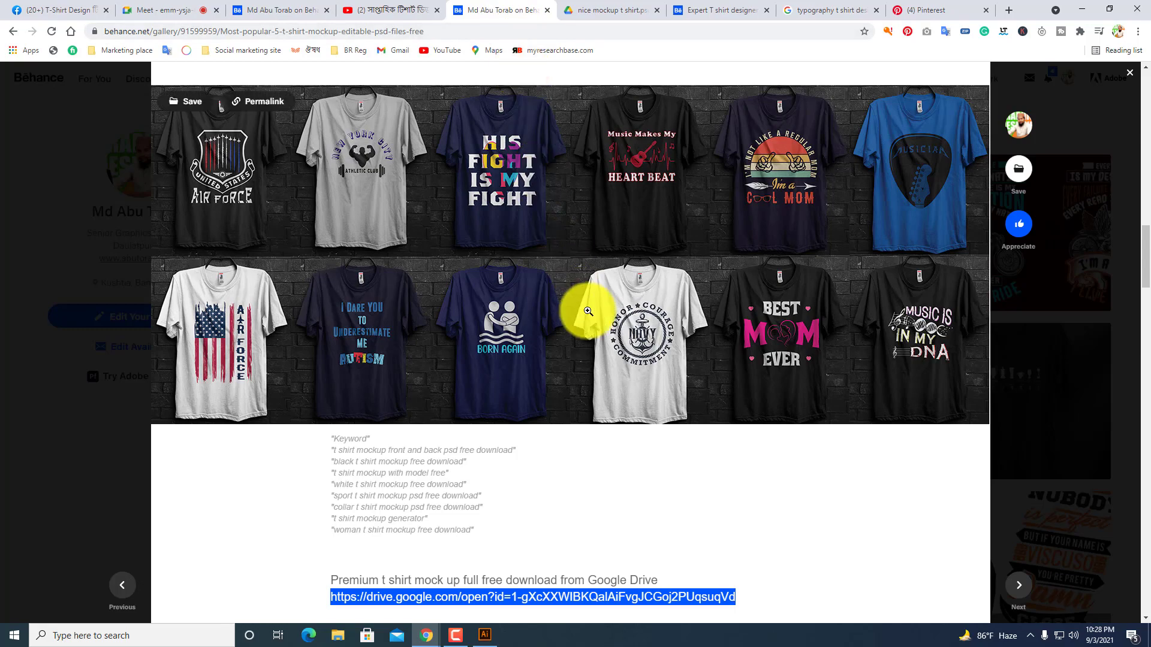
pyautogui.scroll(15, 602, 317)
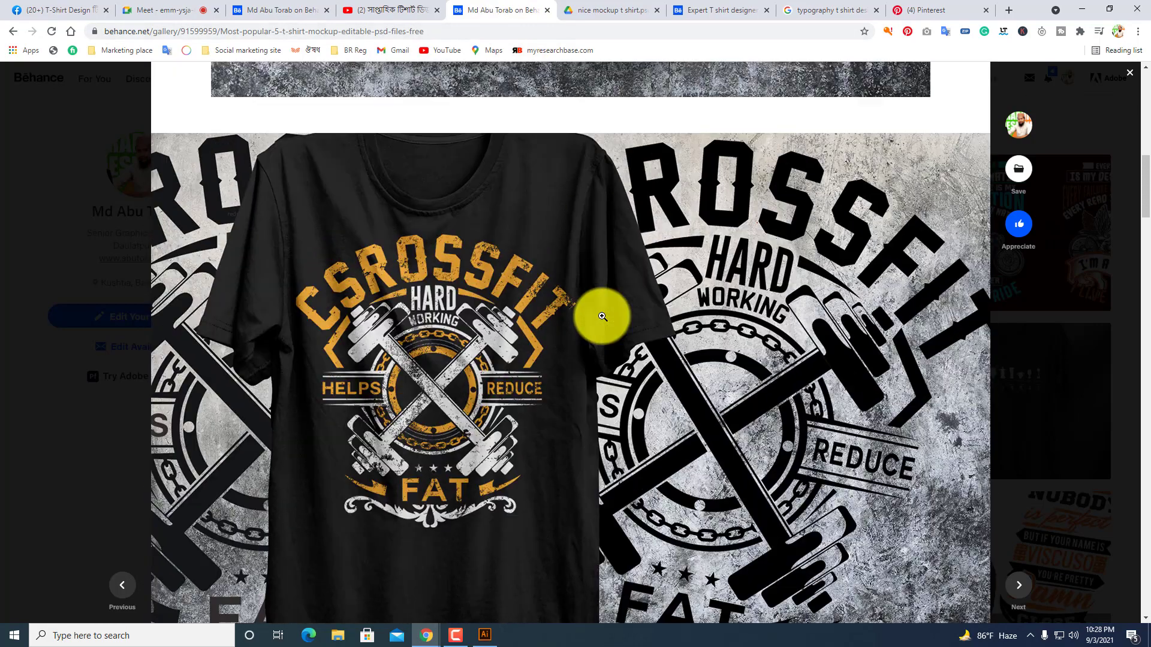
pyautogui.scroll(5, 603, 316)
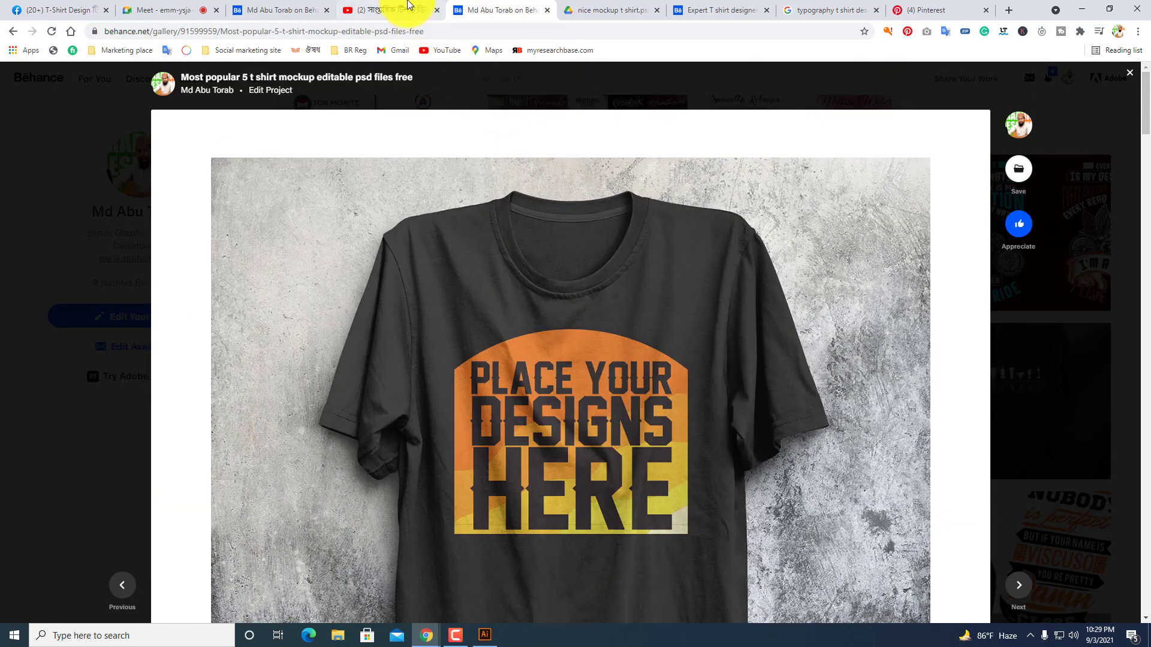
# Close the Behance mockup project to return to the profile gallery.
pyautogui.click(442, 6)
pyautogui.click(497, 7)
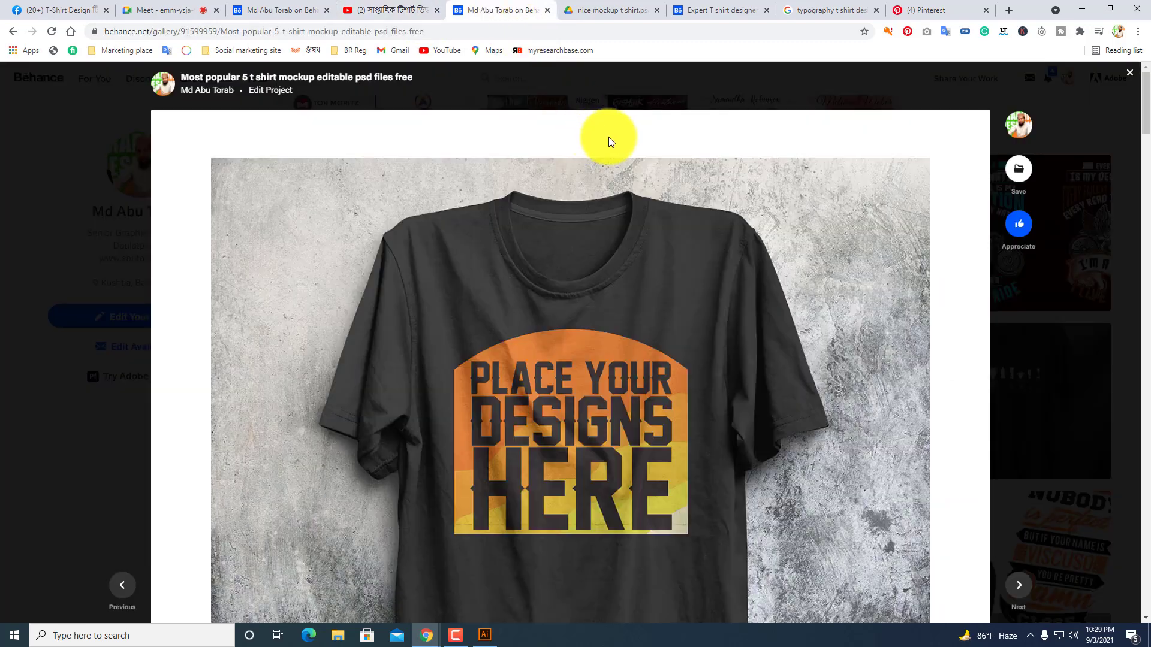
pyautogui.click(1128, 74)
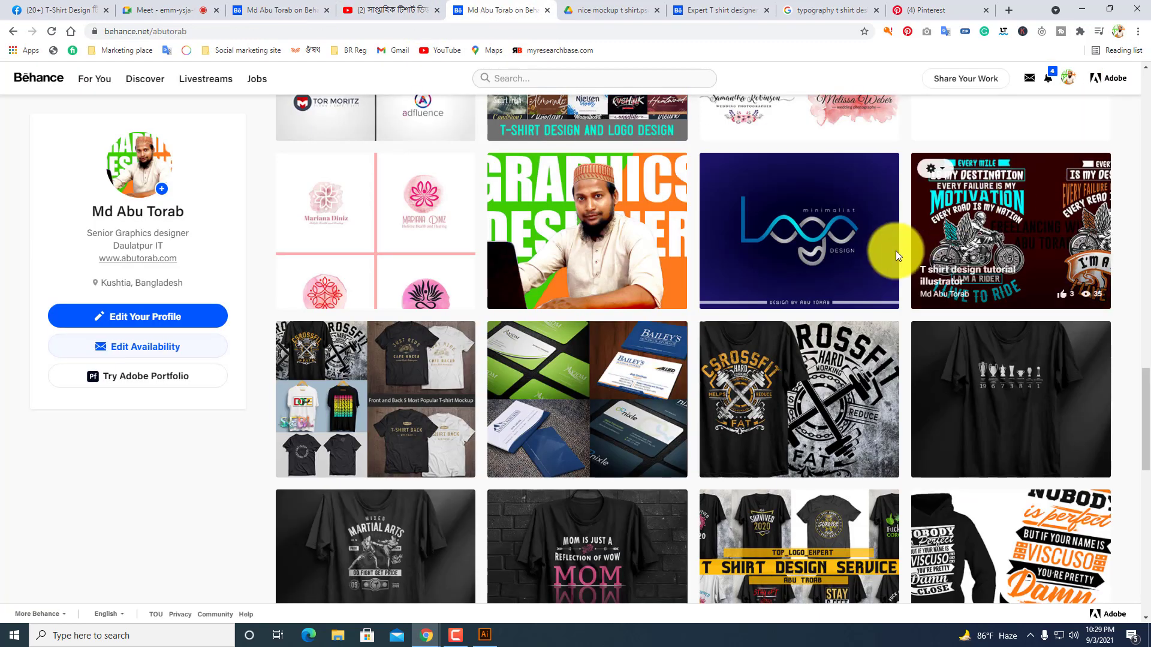
# Reopen the free T-shirt mockup project and select its page address for copying.
pyautogui.click(346, 419)
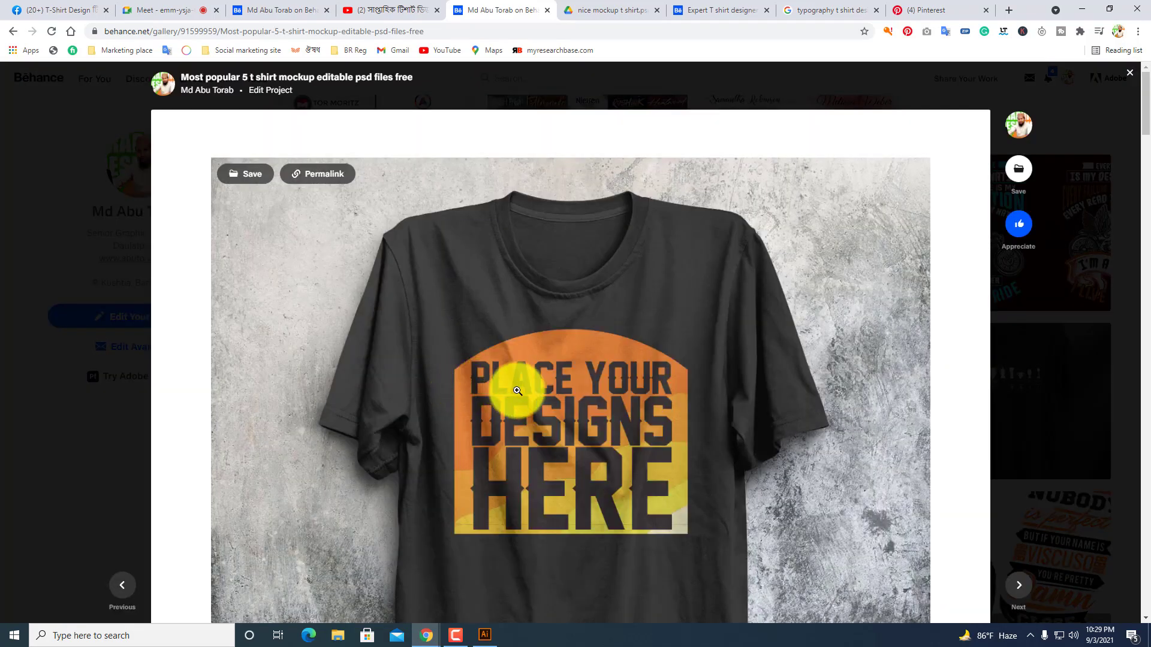
pyautogui.scroll(-20, 526, 419)
pyautogui.scroll(-5, 527, 419)
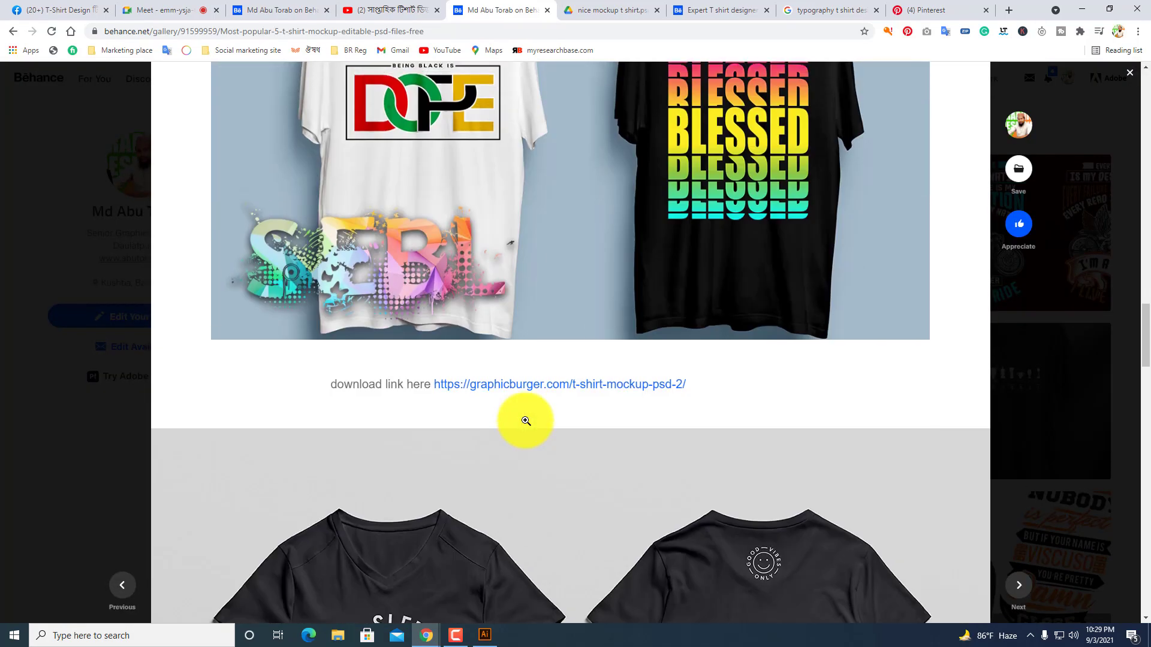
pyautogui.scroll(3, 521, 418)
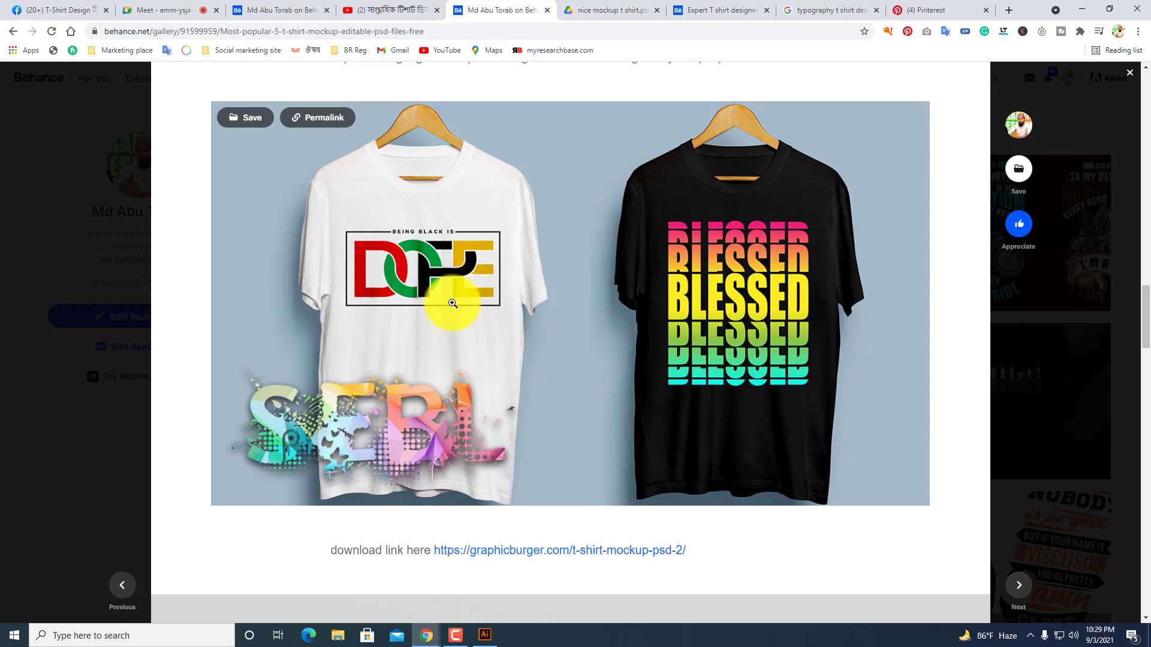
pyautogui.scroll(-2, 480, 314)
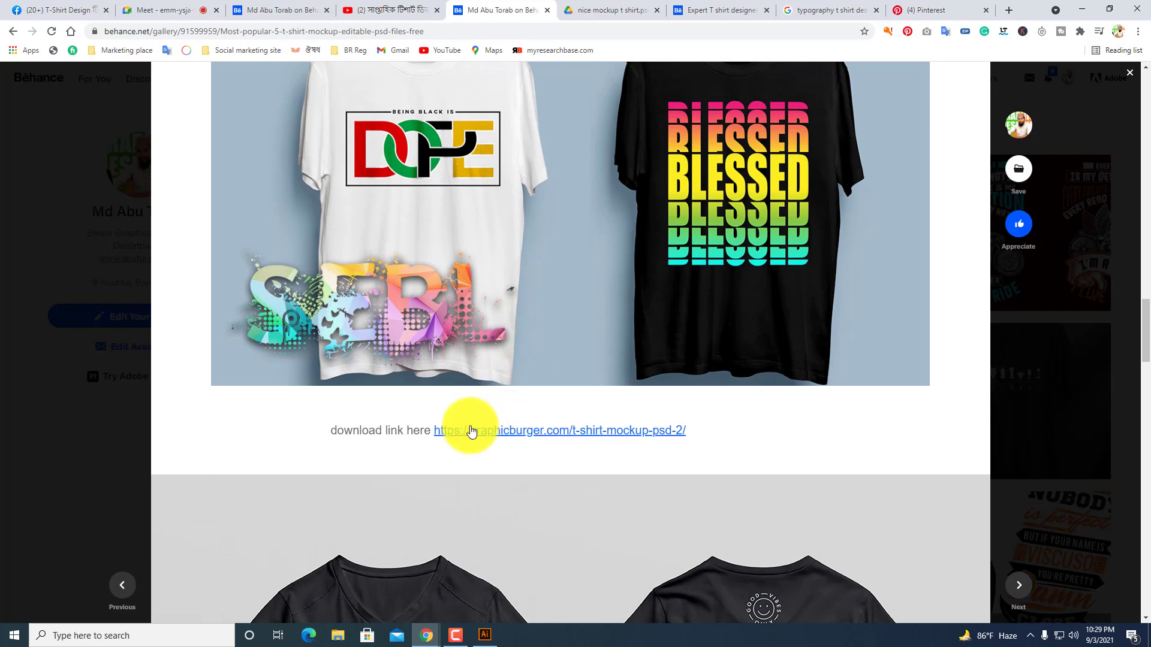
pyautogui.scroll(6, 549, 408)
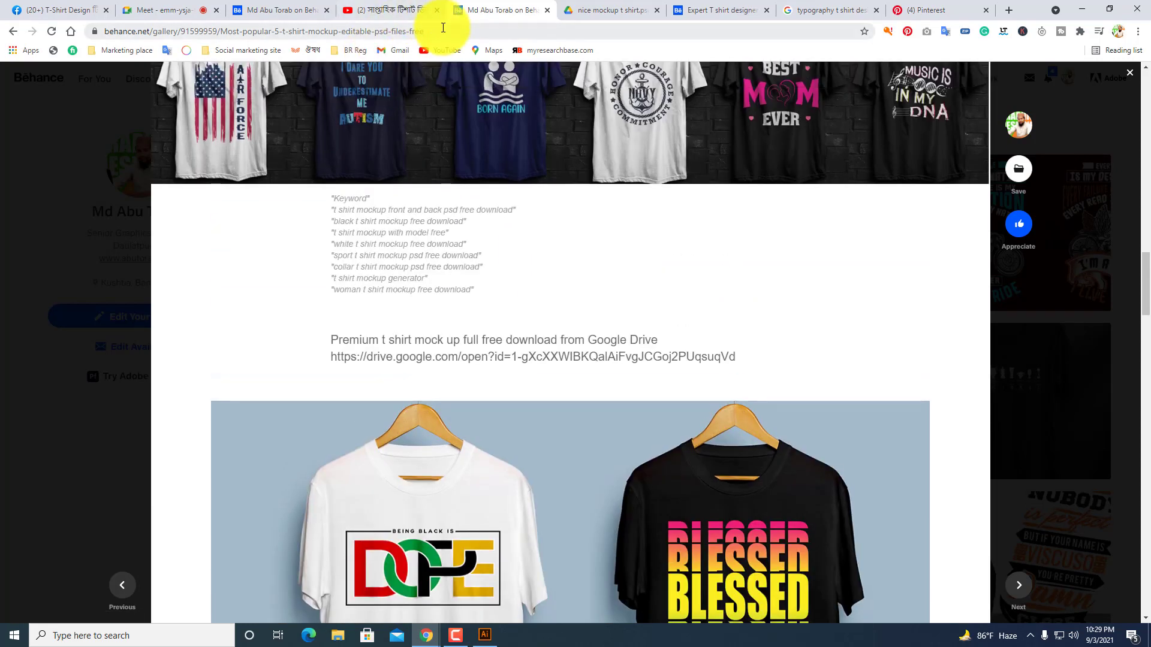
pyautogui.click(443, 27)
pyautogui.rightClick(443, 28)
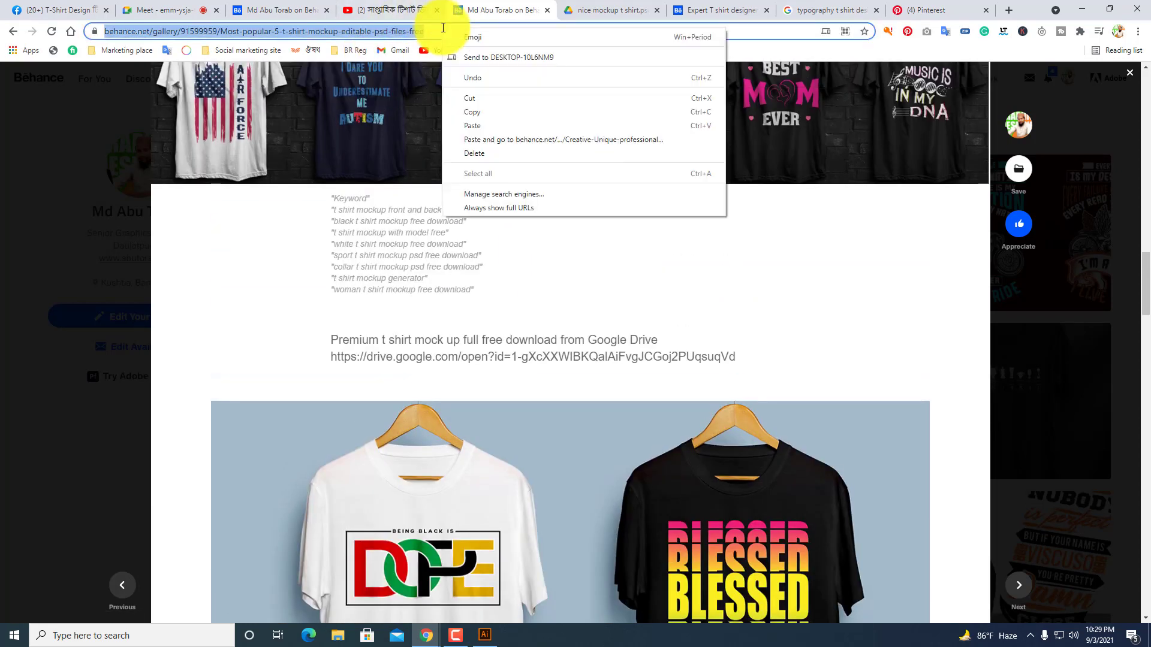
# Copy the project address and look through the designer, Pinterest, image search and Drive tabs.
pyautogui.click(484, 110)
pyautogui.click(715, 6)
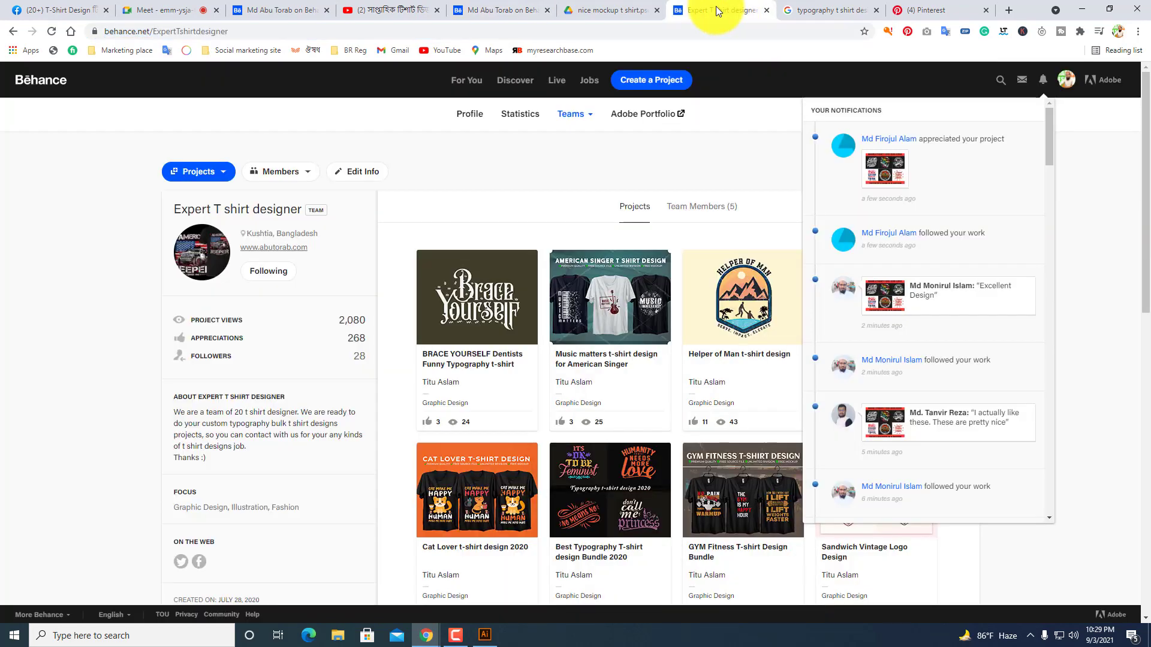
pyautogui.click(923, 6)
pyautogui.click(823, 8)
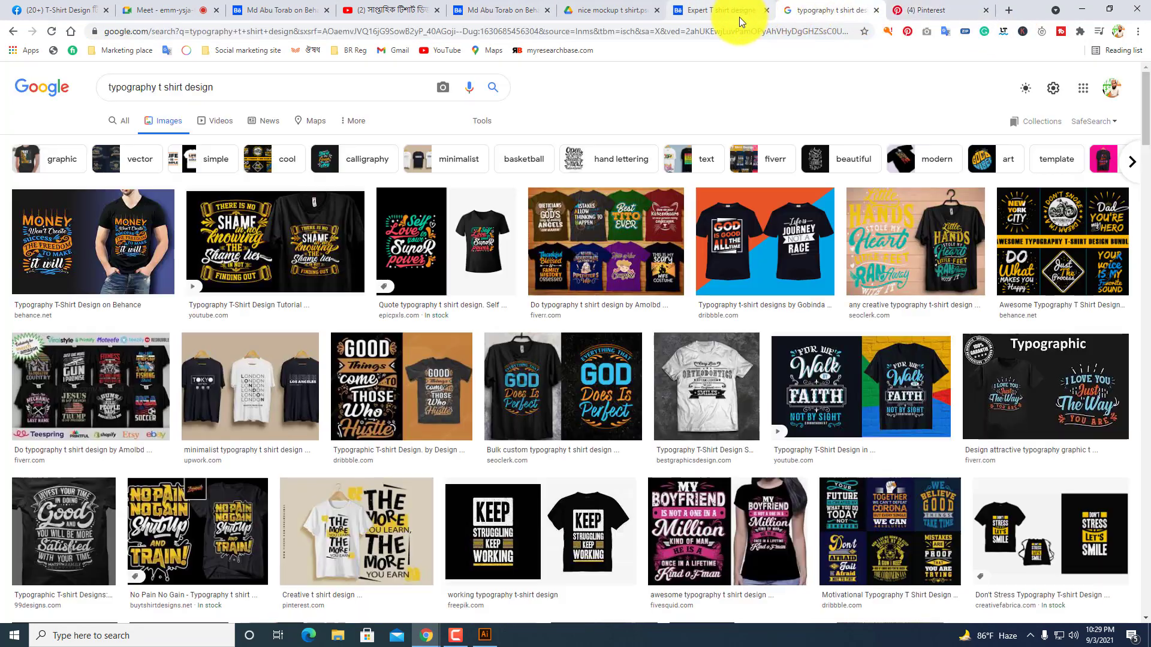
pyautogui.click(722, 11)
pyautogui.click(626, 11)
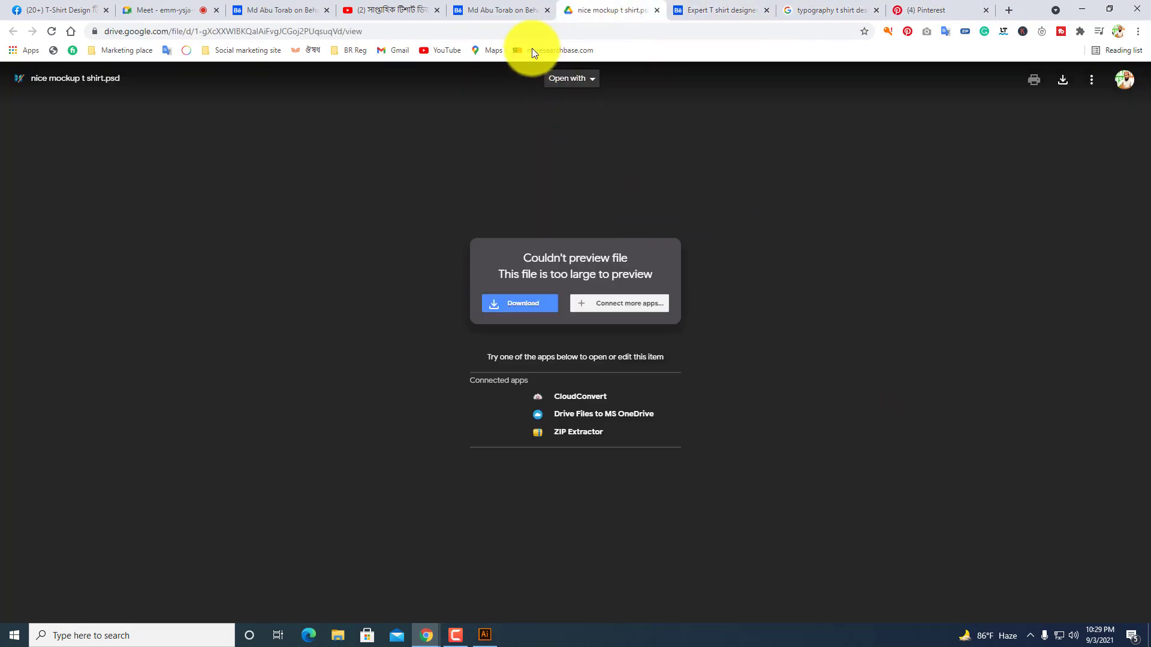
pyautogui.click(503, 10)
# Check the YouTube, Behance and Facebook tabs, then go back to the Google Meet call.
pyautogui.click(394, 12)
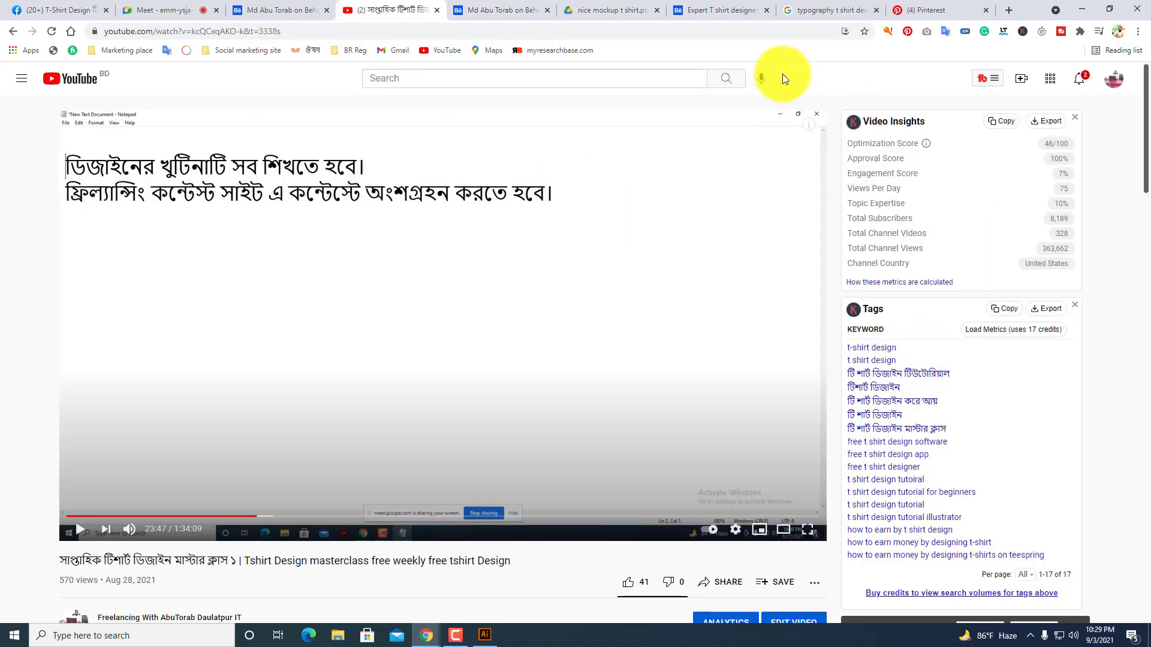
pyautogui.click(279, 9)
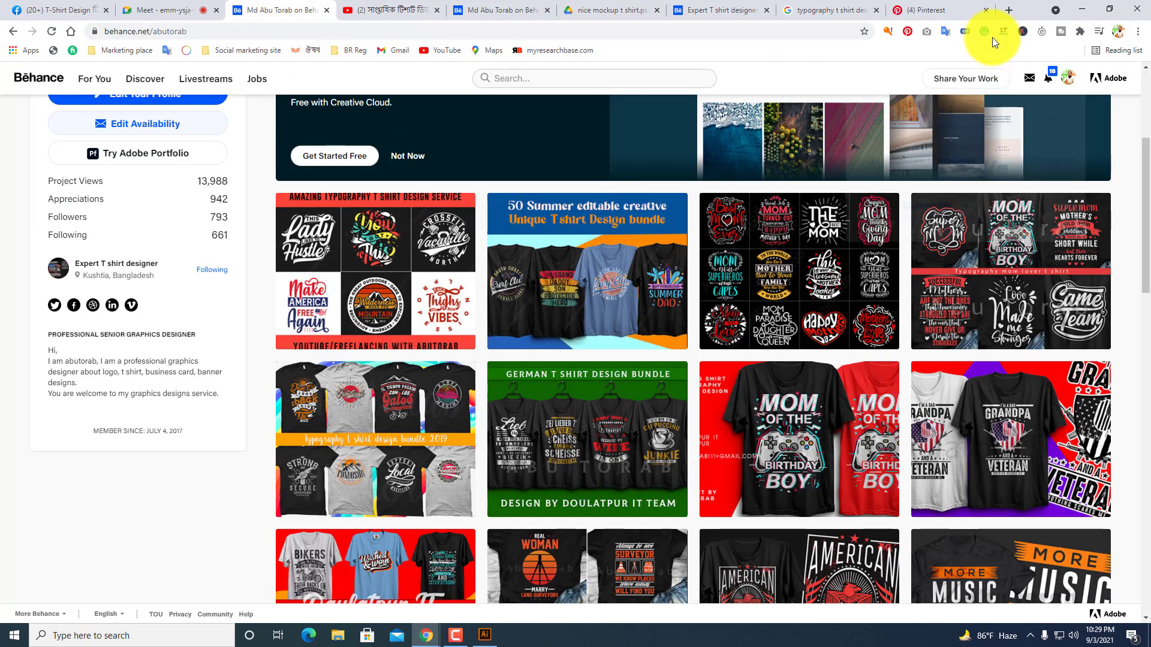
pyautogui.click(65, 10)
pyautogui.click(1066, 84)
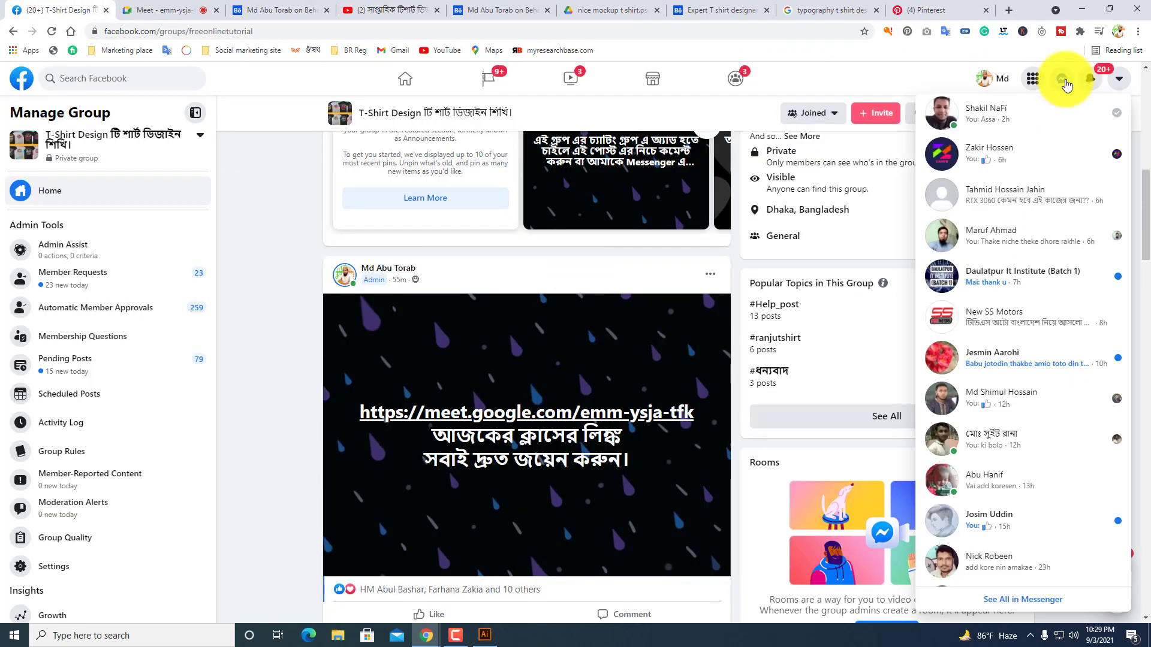
pyautogui.scroll(-5, 1066, 323)
pyautogui.scroll(-1, 1066, 339)
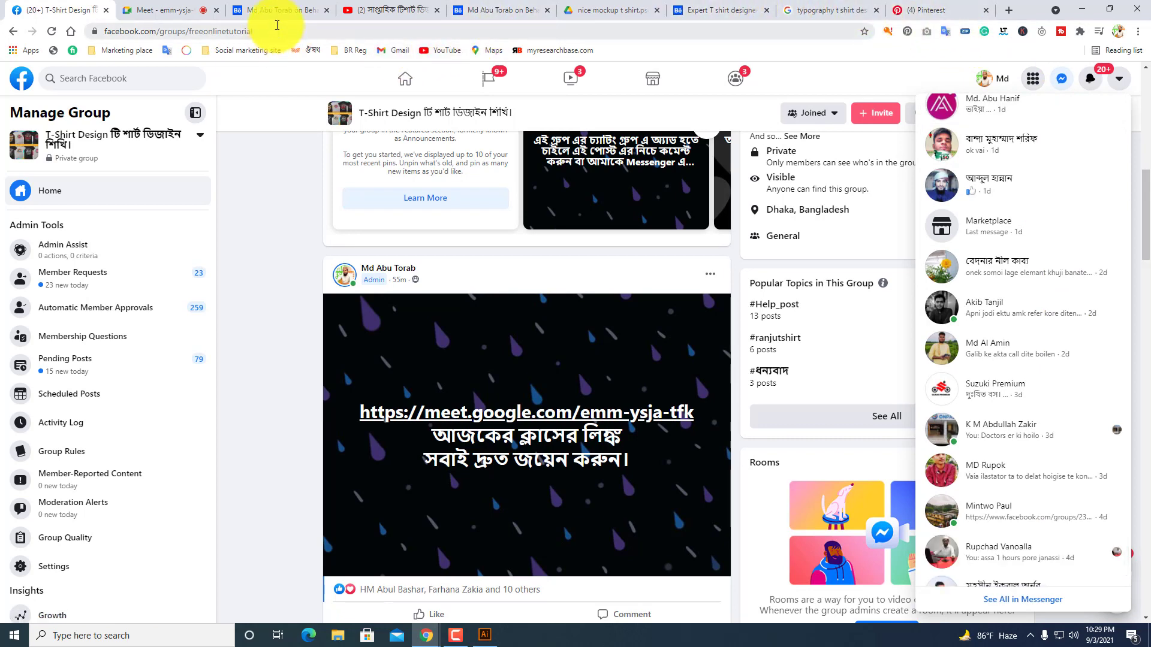
pyautogui.click(162, 10)
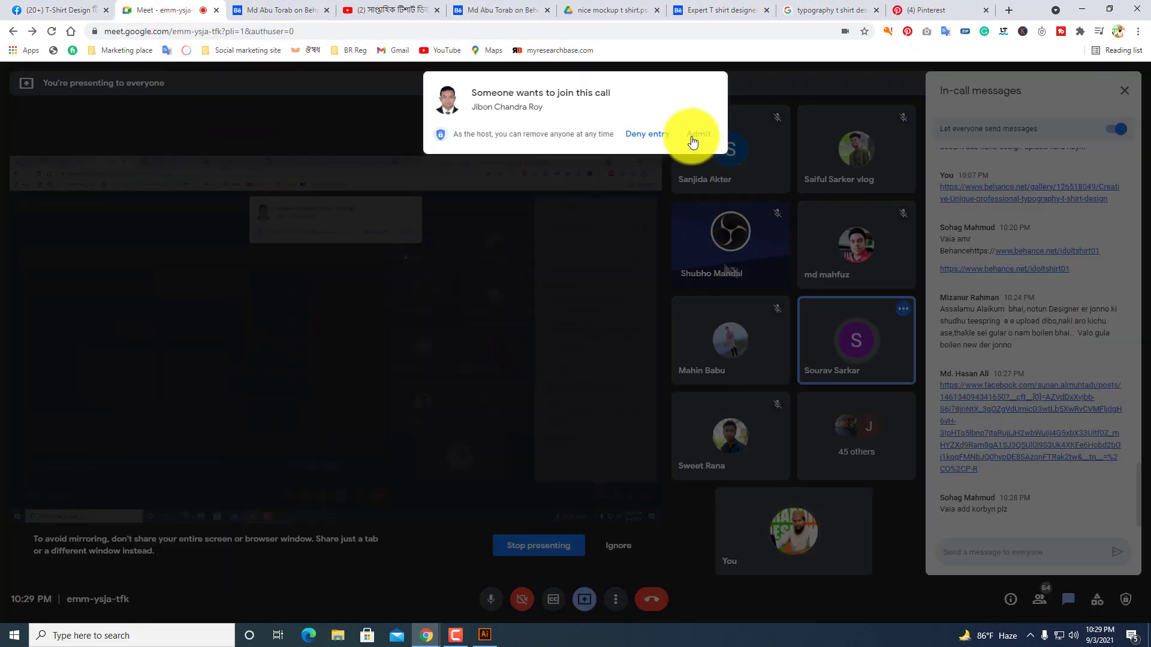
# Admit the waiting participant and post the copied Behance project link in the Meet chat.
pyautogui.click(693, 141)
pyautogui.rightClick(1000, 553)
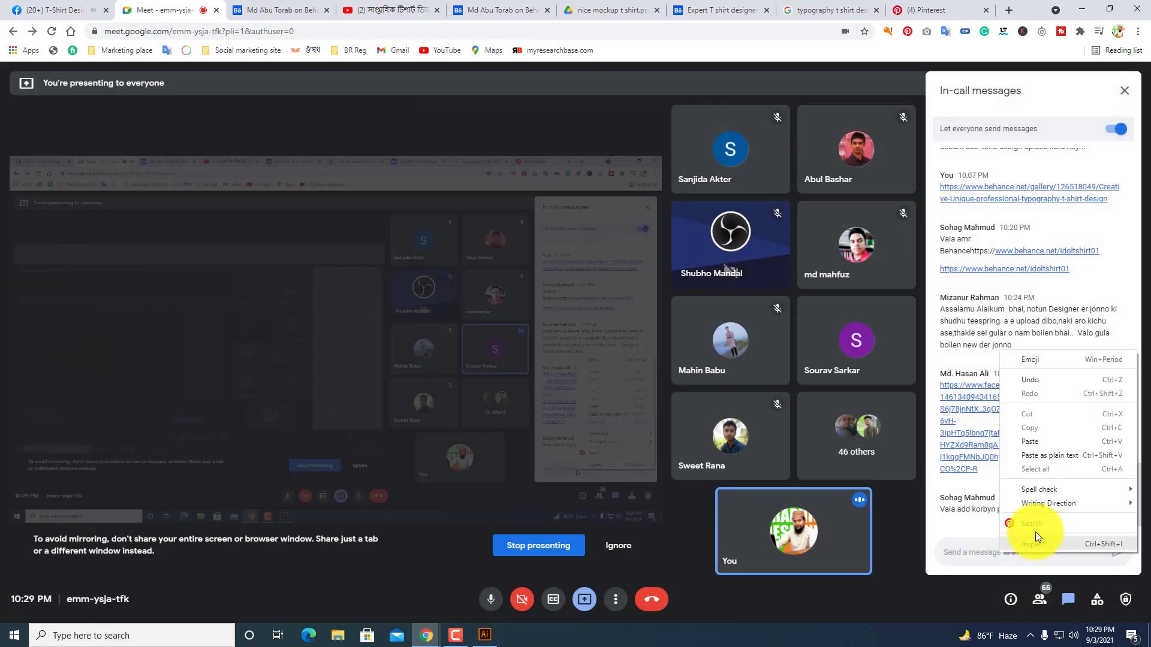
pyautogui.click(1032, 444)
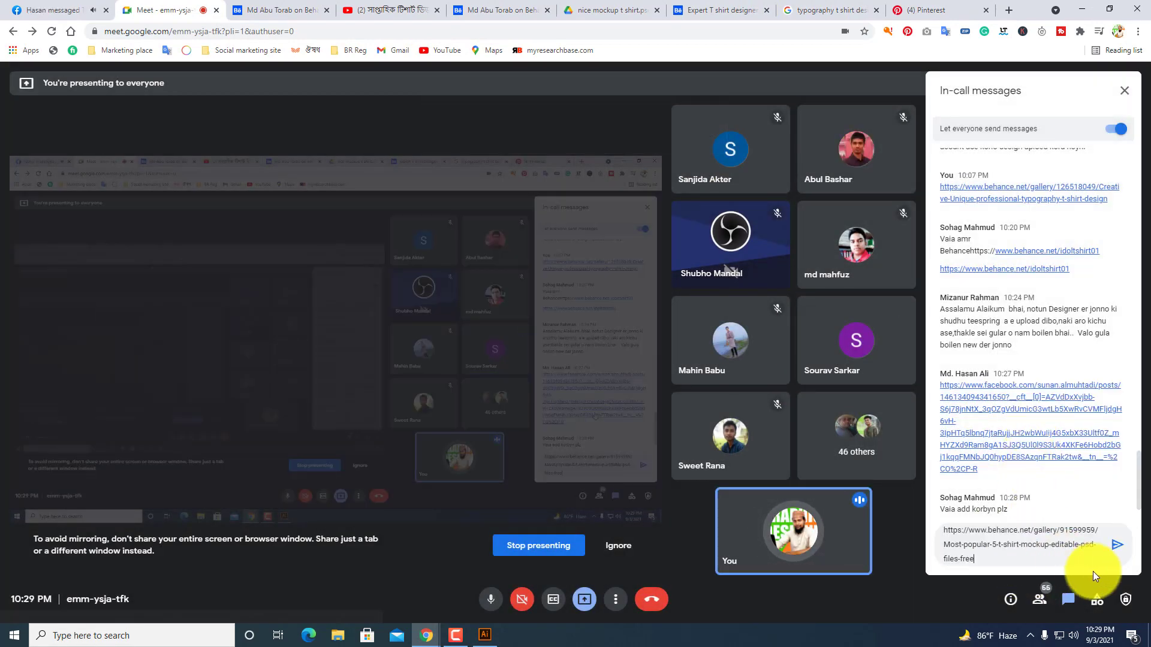
pyautogui.click(1117, 553)
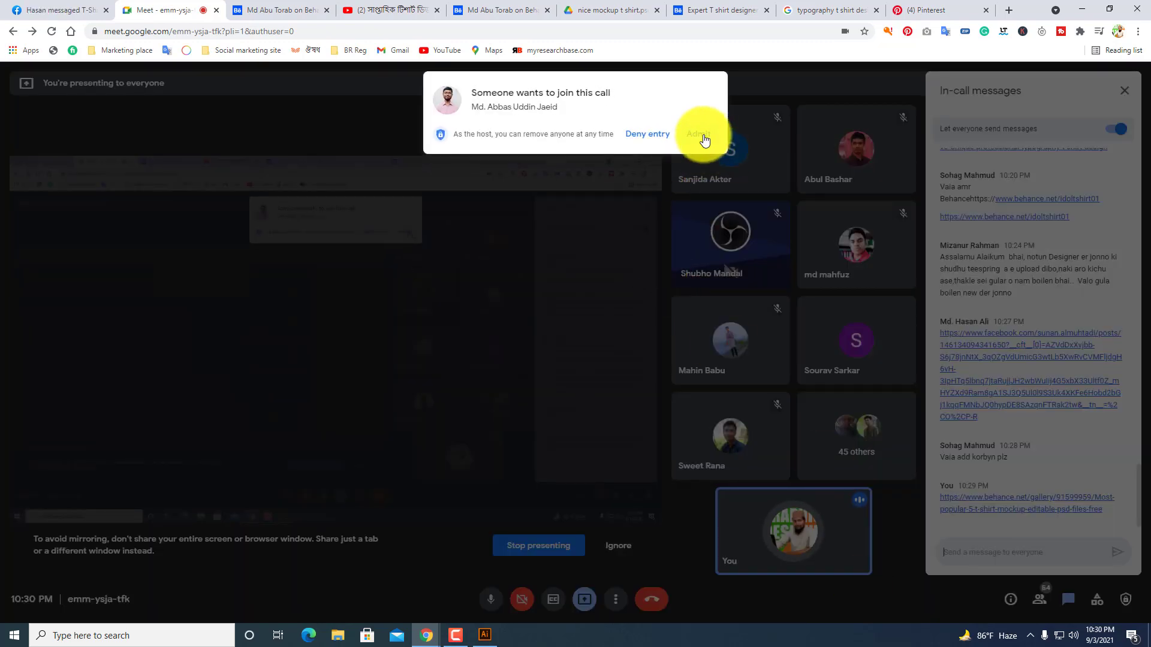
# Admit four more people requesting to join, then open a new browser tab.
pyautogui.click(702, 137)
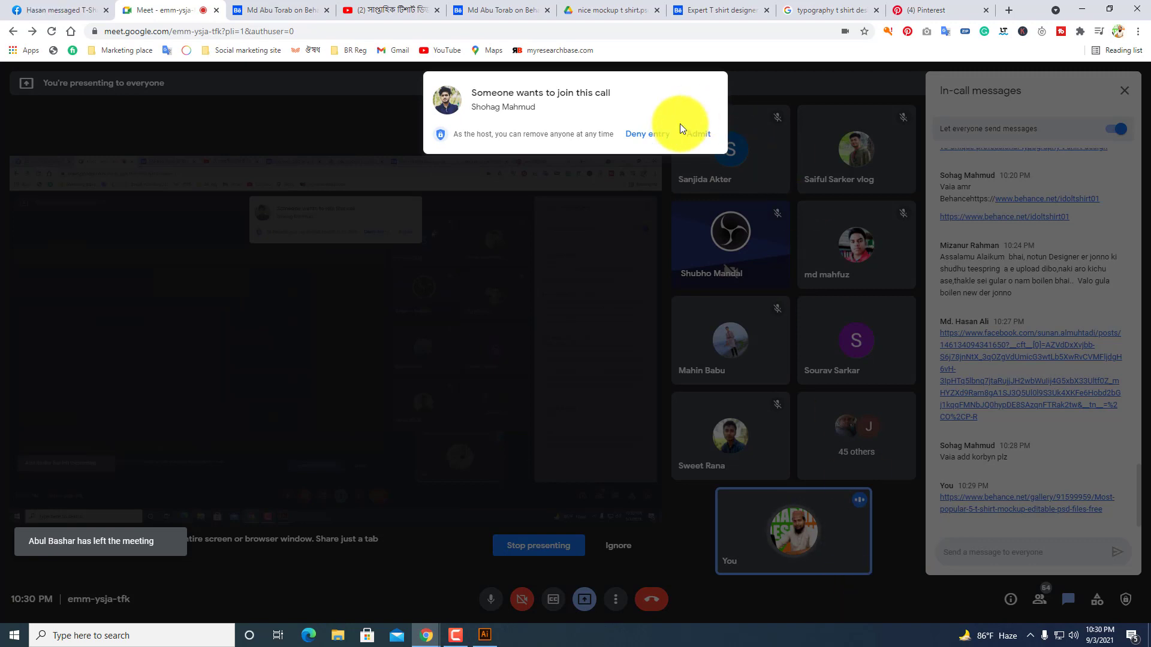
pyautogui.click(695, 134)
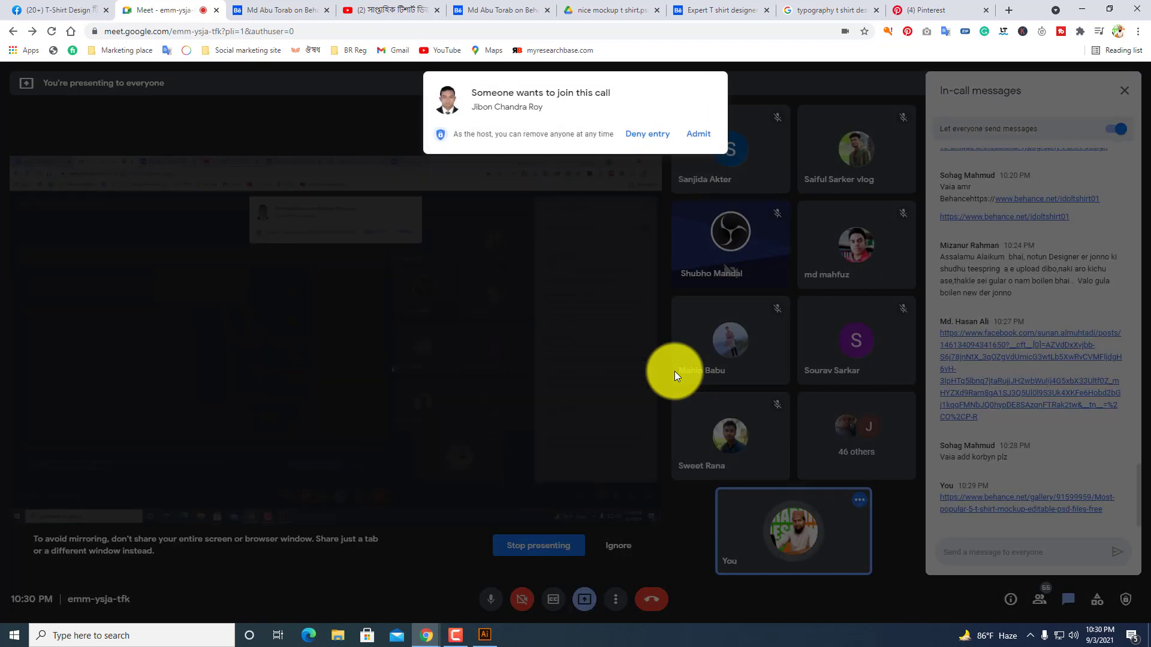
pyautogui.click(701, 134)
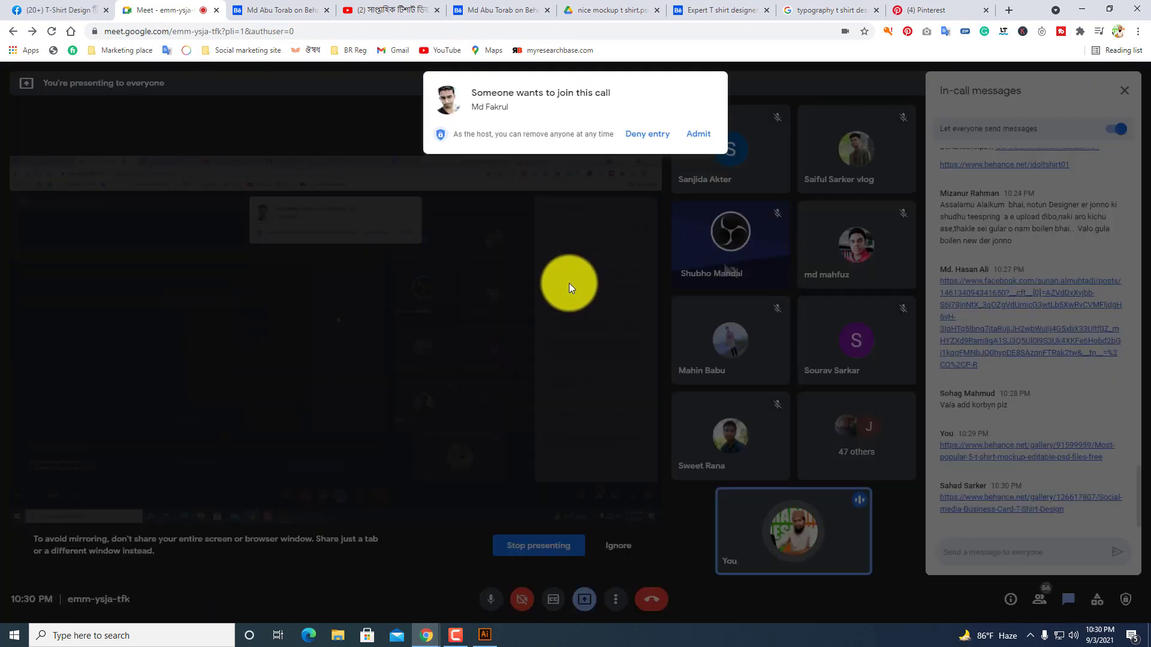
pyautogui.click(695, 134)
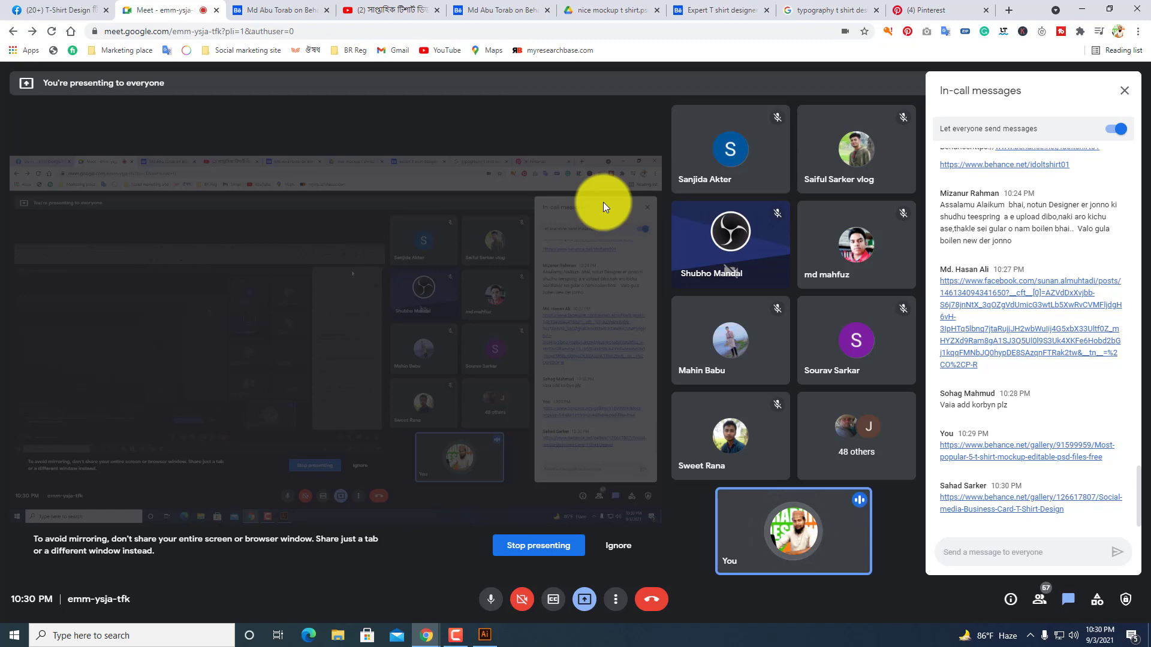
pyautogui.click(929, 10)
pyautogui.click(1007, 11)
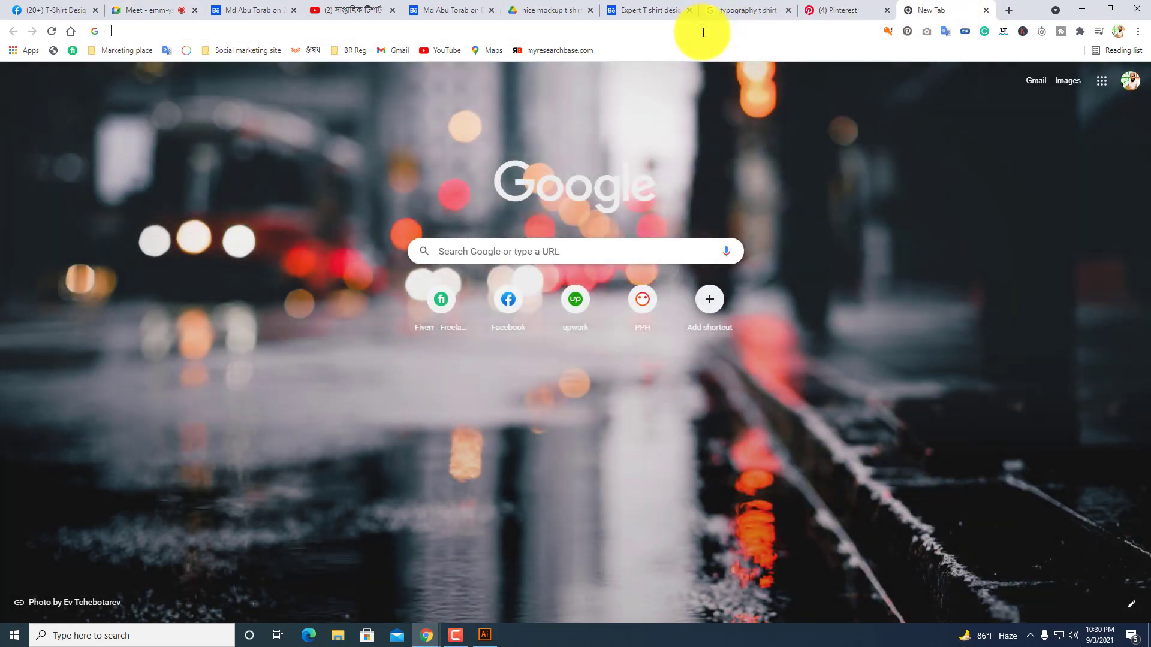
# Go to myresearchbase.com and choose the US (.COM) marketplace.
pyautogui.click(704, 32)
pyautogui.write('m')
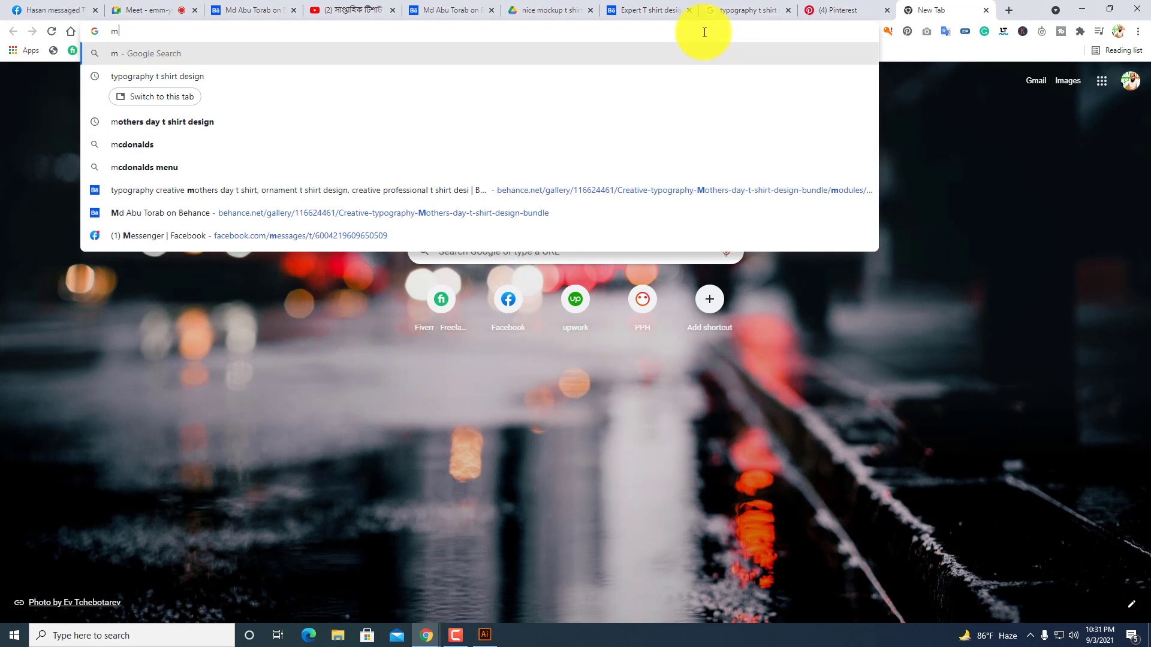
pyautogui.write('yre')
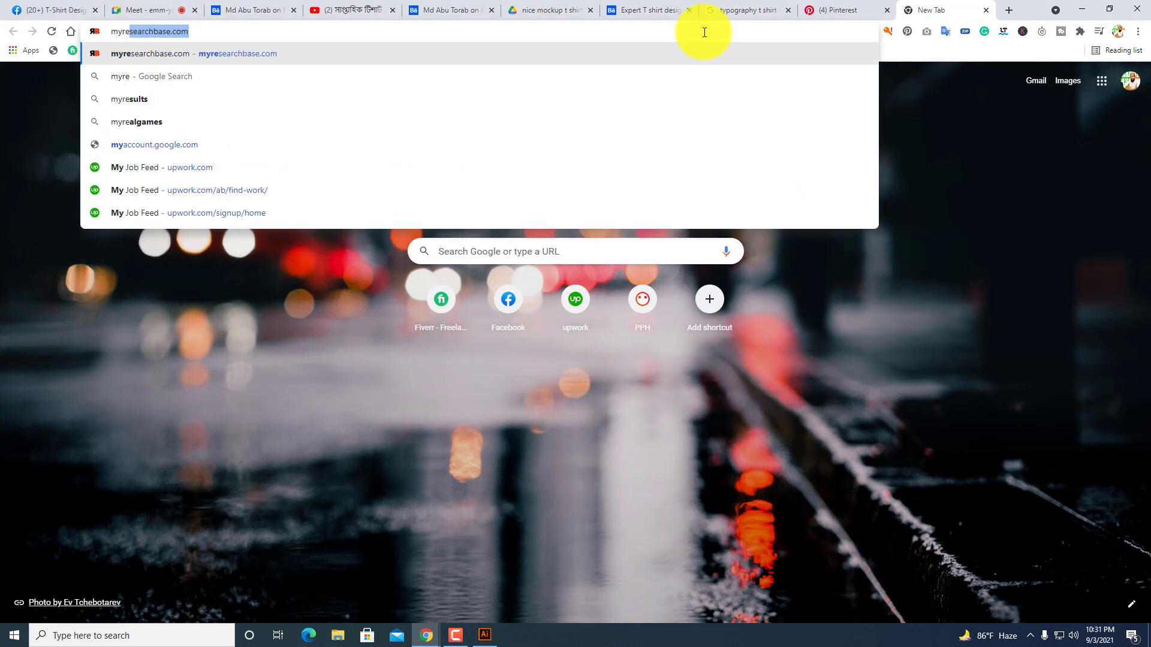
pyautogui.press('Return')
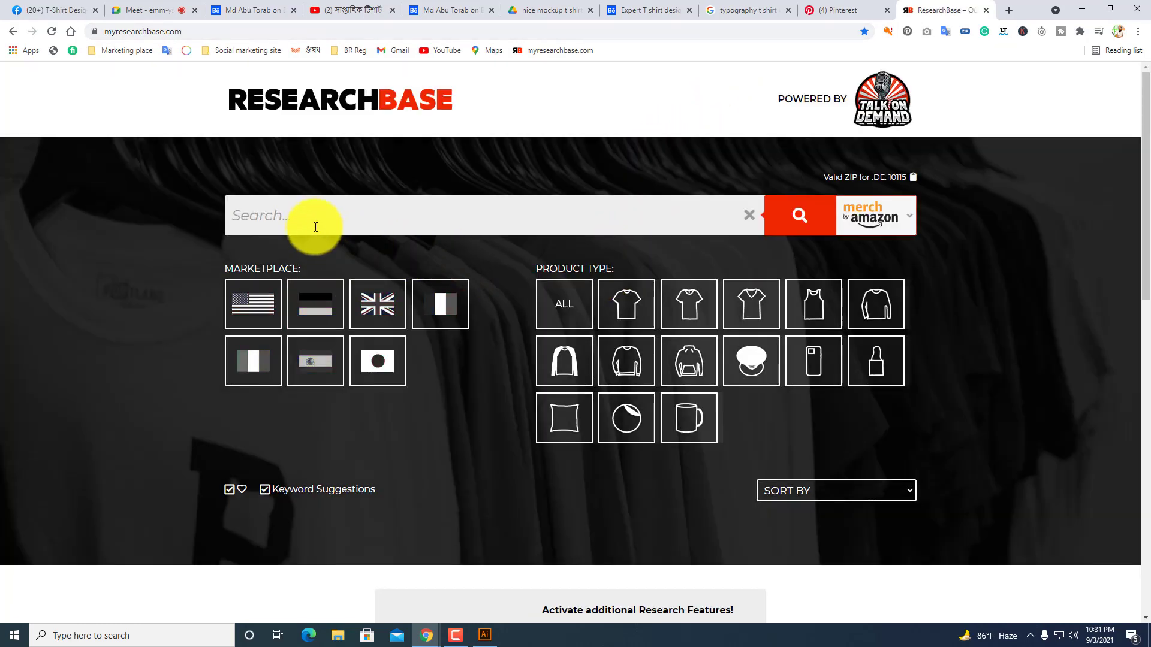
pyautogui.click(254, 310)
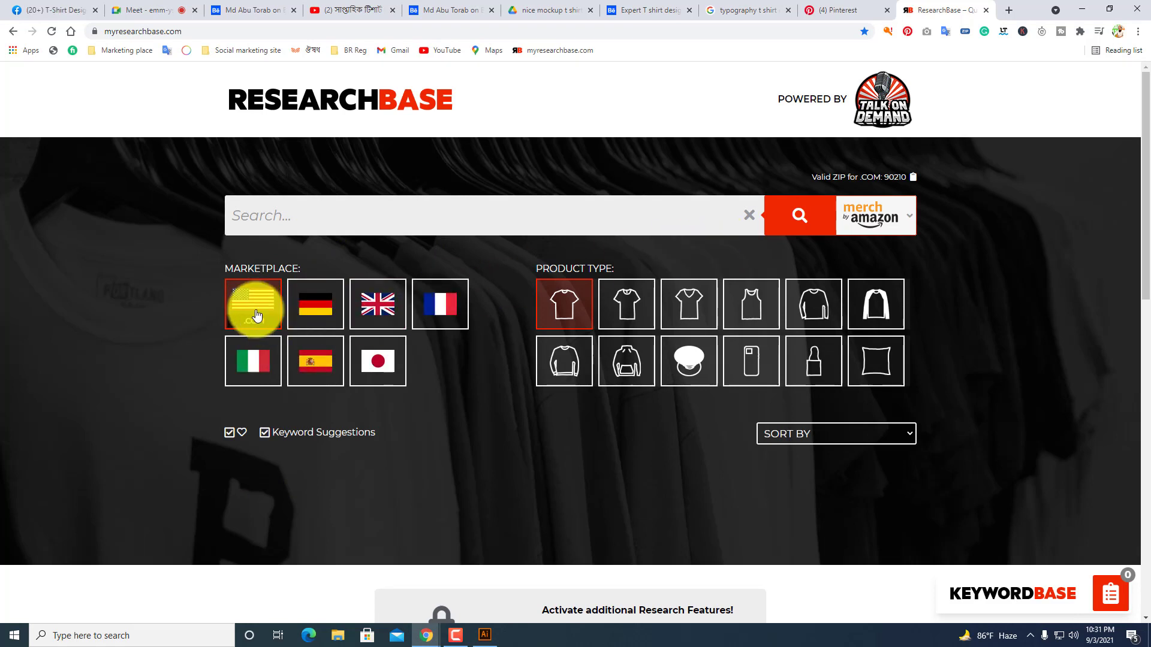
# Open the Amazon Novelty & More merch results and scroll to the end of page one.
pyautogui.click(792, 230)
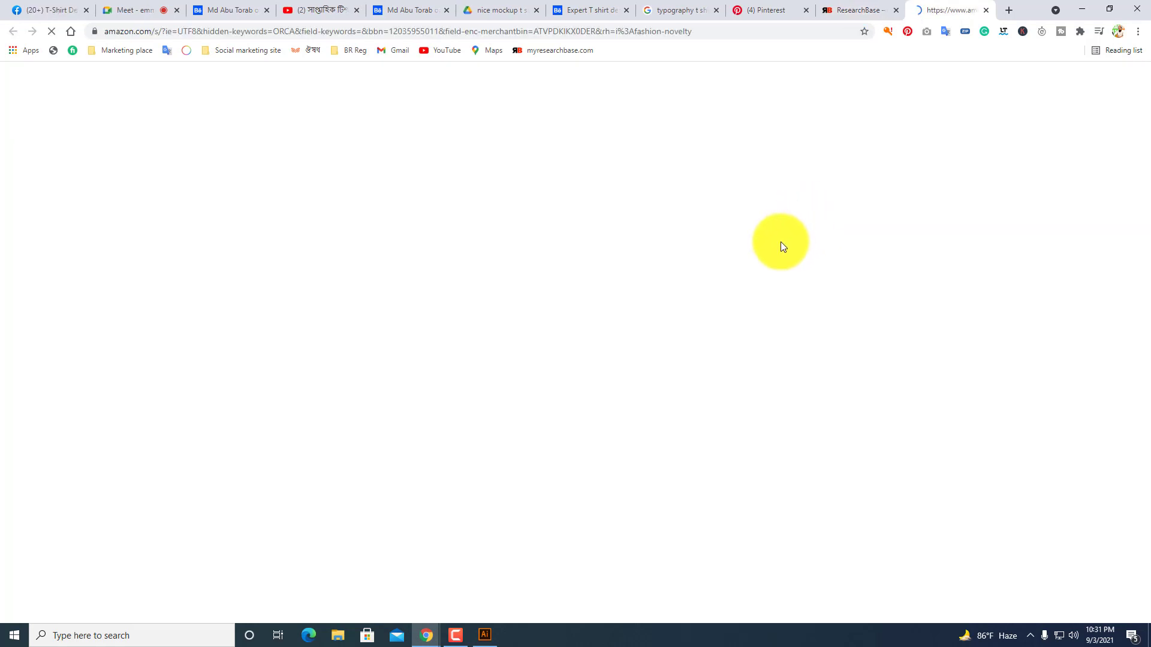
pyautogui.scroll(-6, 523, 324)
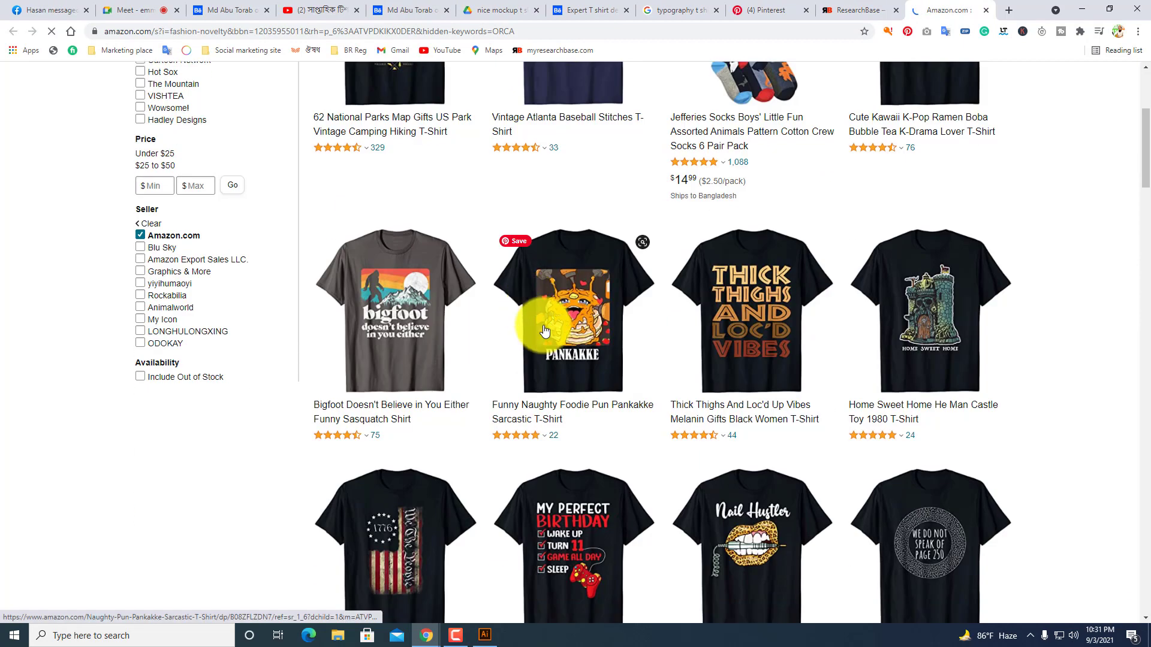
pyautogui.scroll(6, 764, 311)
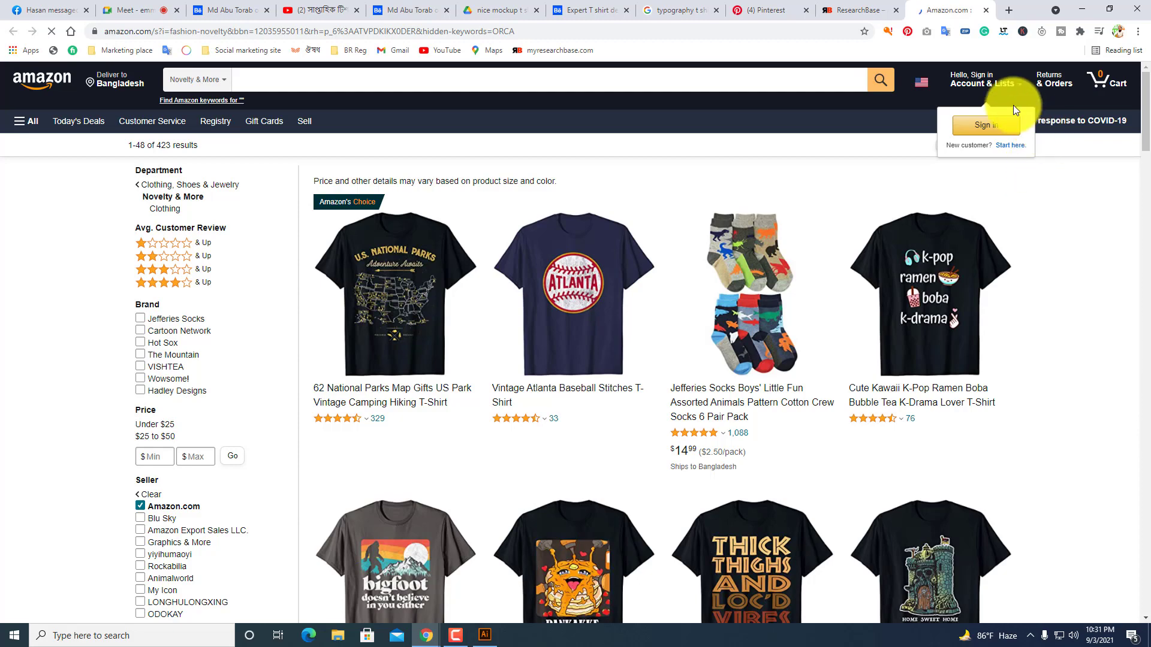
pyautogui.scroll(-5, 1132, 249)
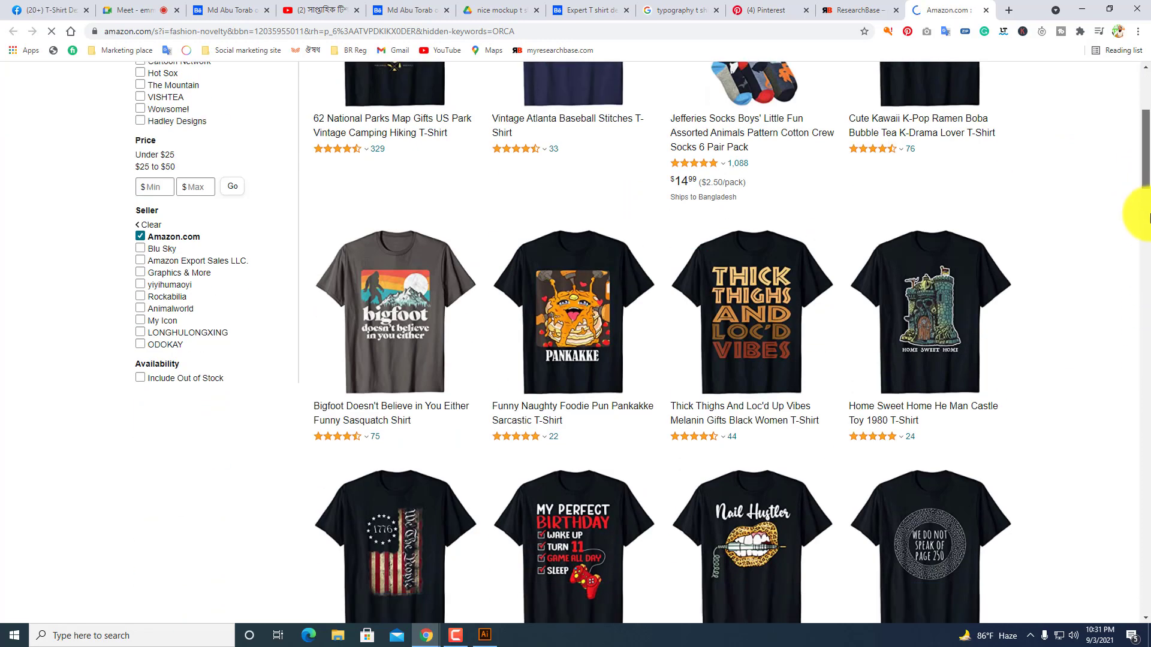
pyautogui.scroll(-18, 1146, 214)
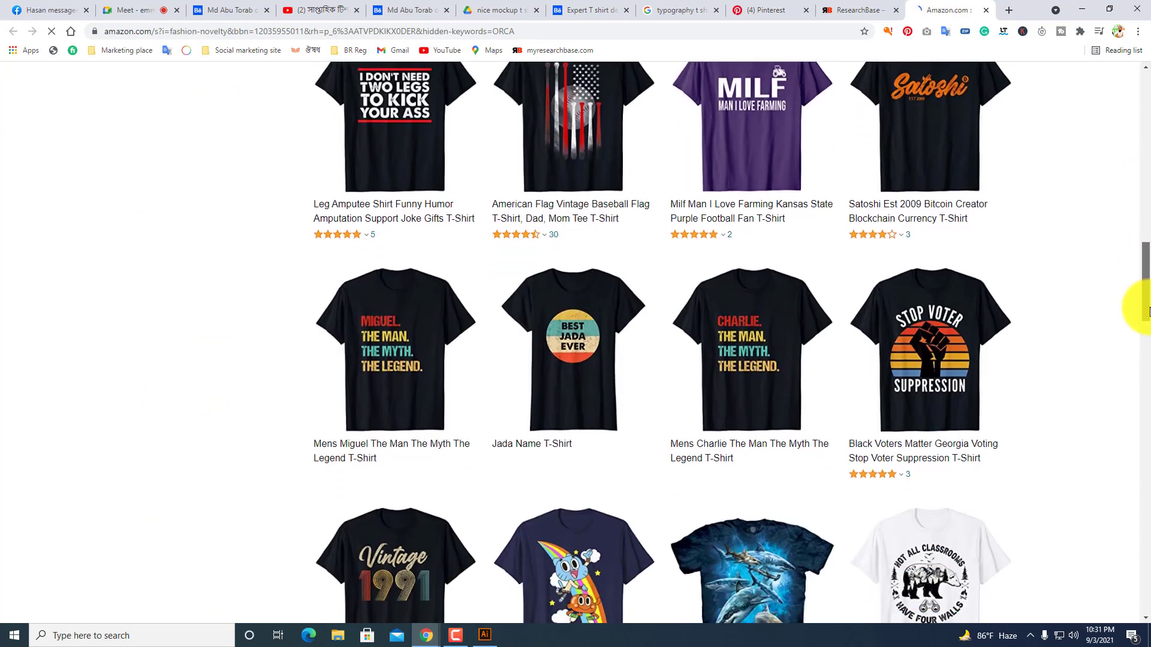
pyautogui.scroll(-12, 1148, 312)
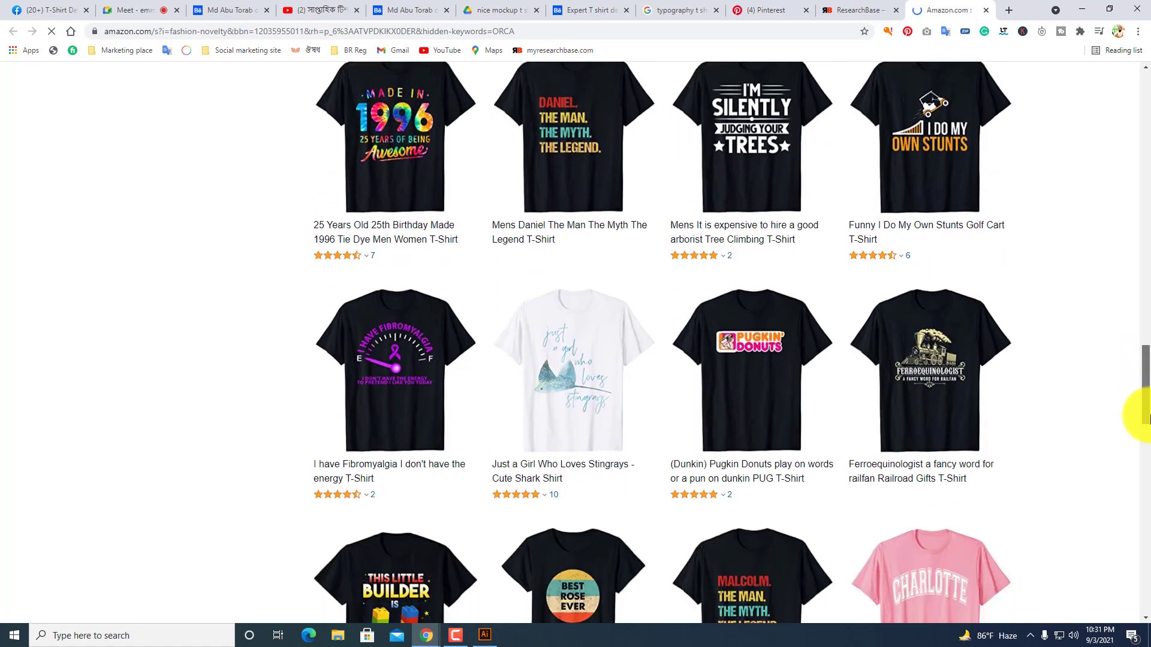
pyautogui.scroll(-6, 1148, 418)
pyautogui.scroll(3, 1148, 437)
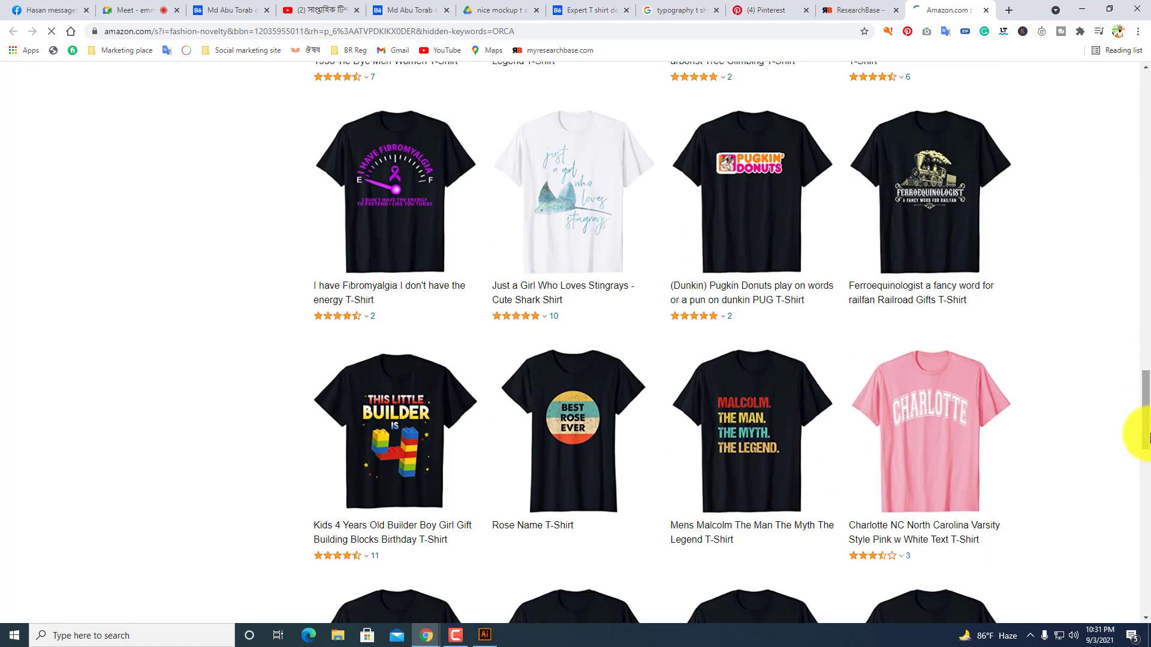
pyautogui.scroll(-6, 501, 314)
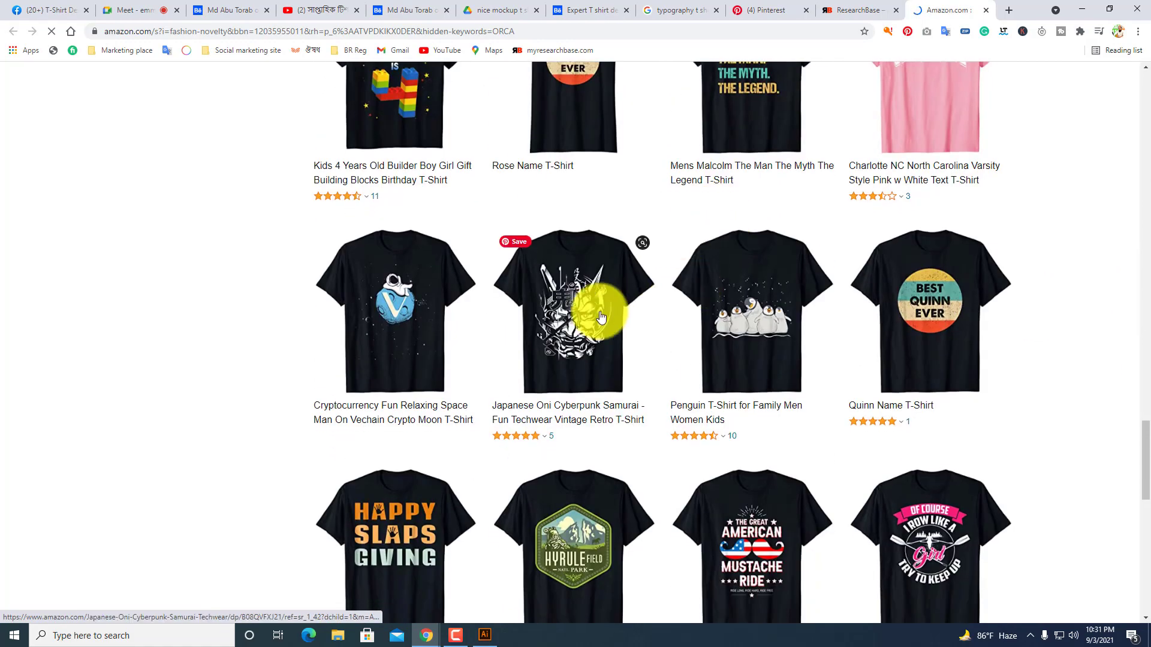
pyautogui.scroll(-3, 601, 316)
pyautogui.scroll(1, 478, 359)
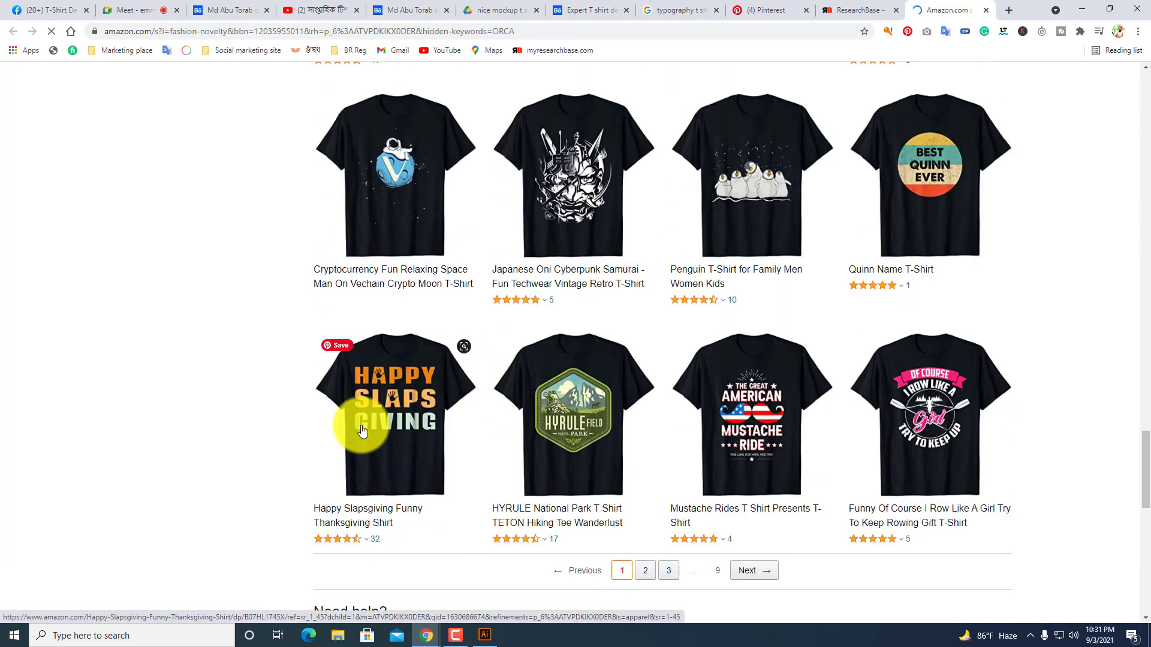
pyautogui.scroll(-1, 401, 427)
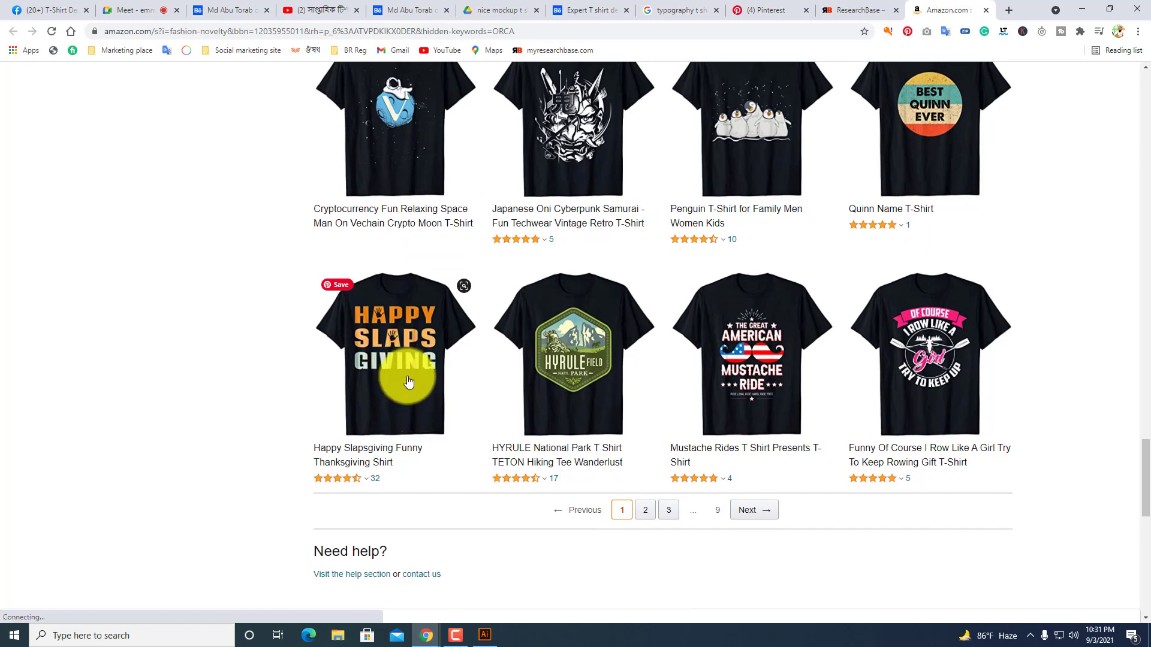
pyautogui.scroll(-2, 427, 408)
# Check the Mustache shirt's rating breakdown and return to the top of the results.
pyautogui.click(683, 361)
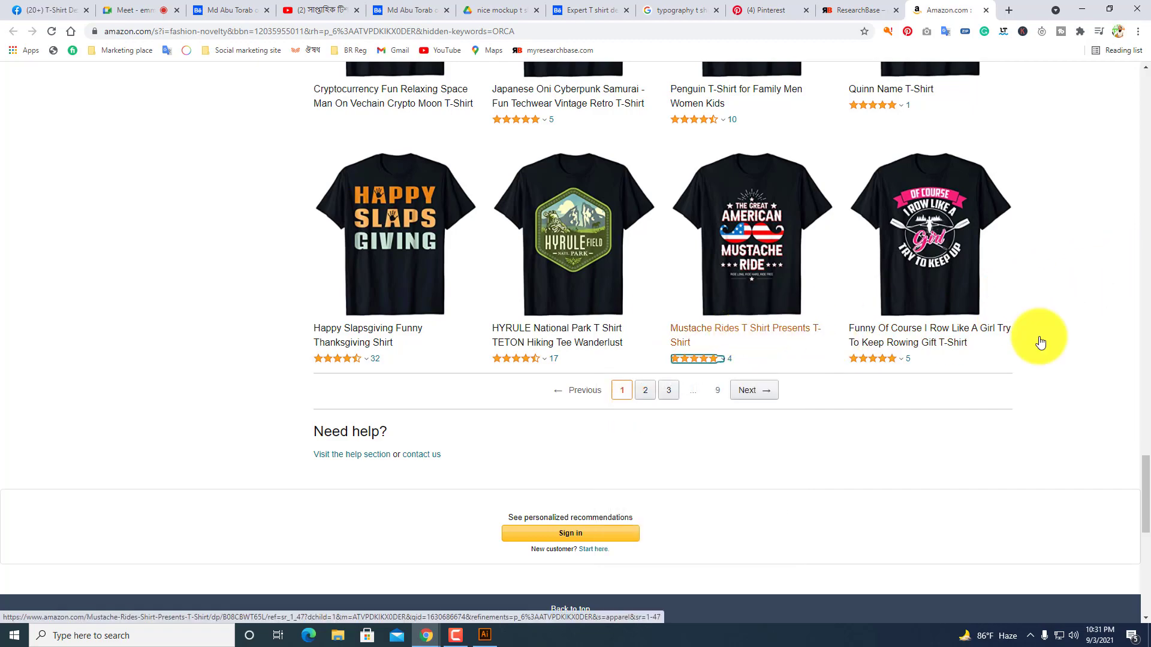
pyautogui.scroll(-1, 1148, 527)
pyautogui.moveTo(1148, 526); pyautogui.dragTo(1141, 120)
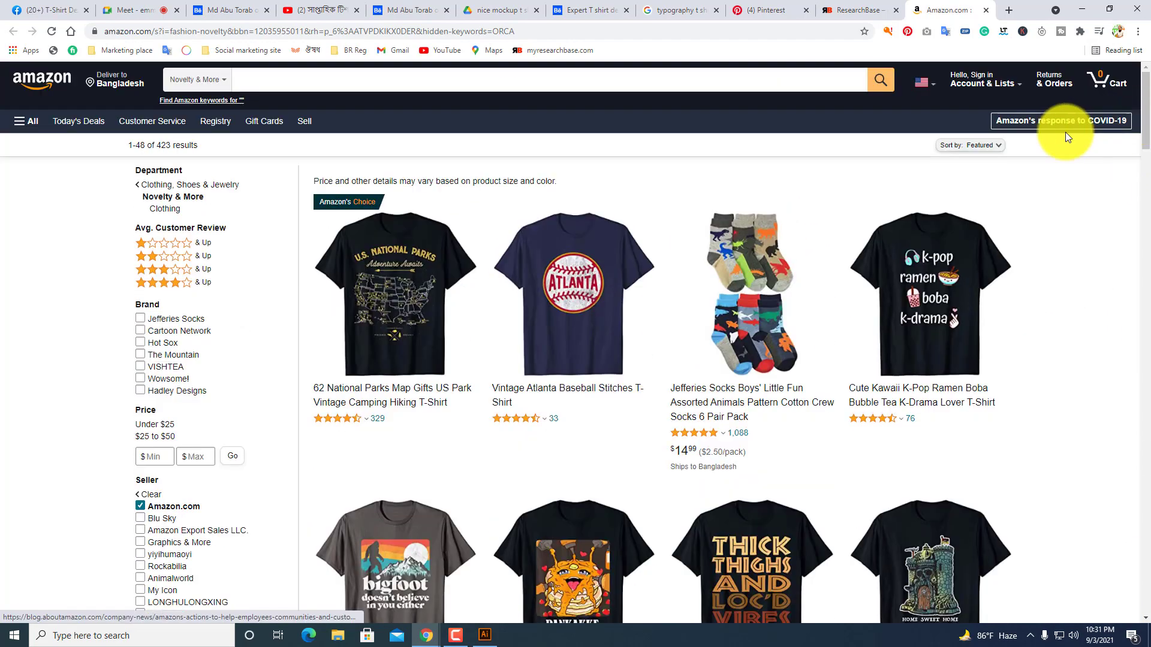
# Sort the Novelty & More T-shirt results by Newest Arrivals and browse the re-sorted list.
pyautogui.click(972, 146)
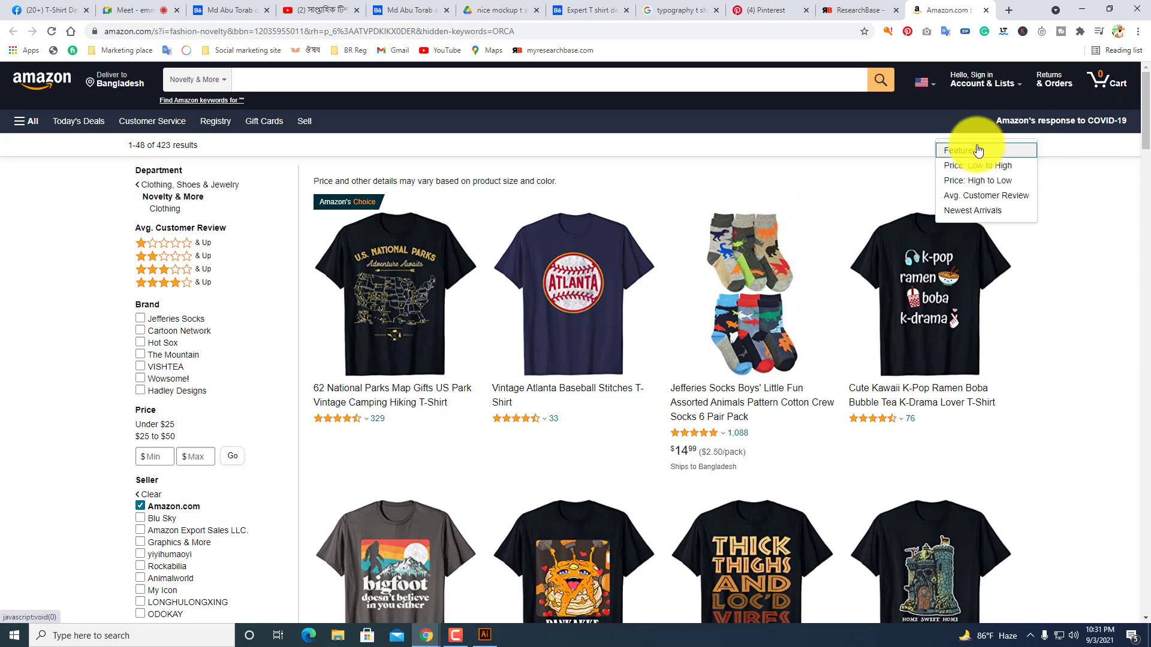
pyautogui.click(973, 210)
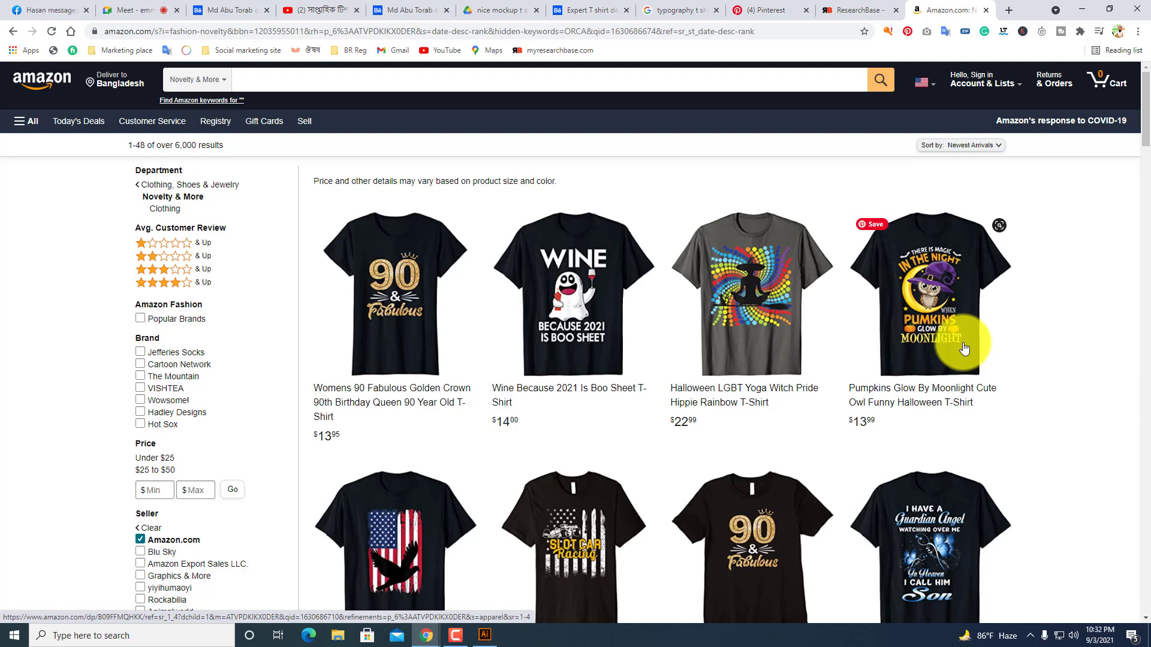
pyautogui.scroll(-7, 881, 348)
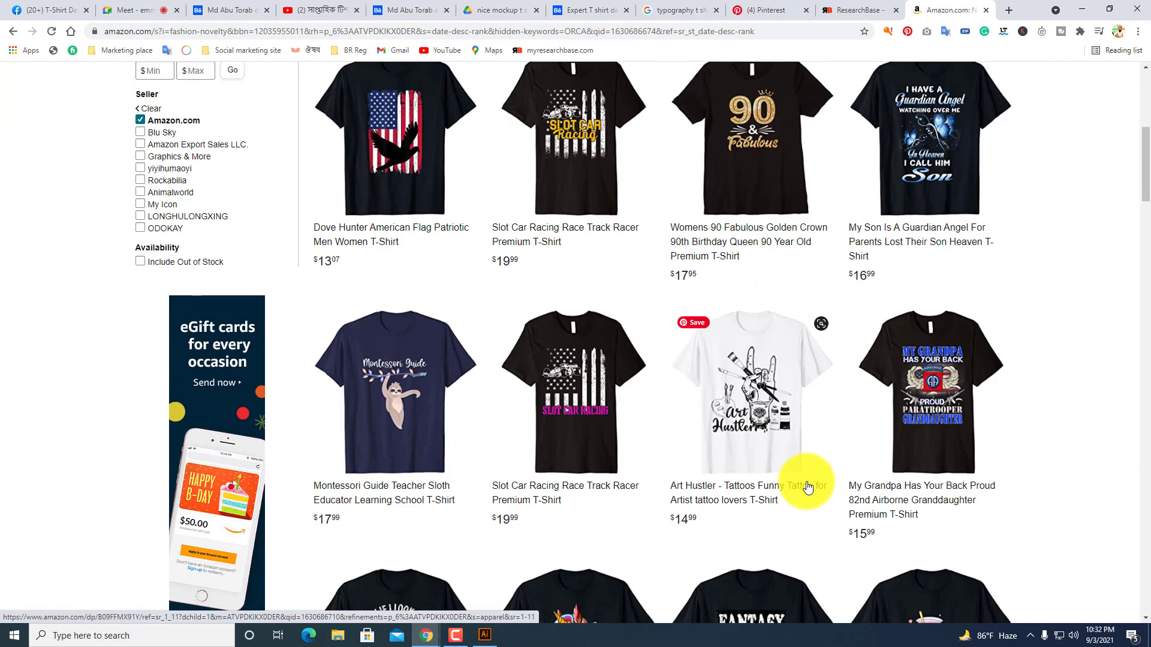
pyautogui.scroll(-9, 752, 475)
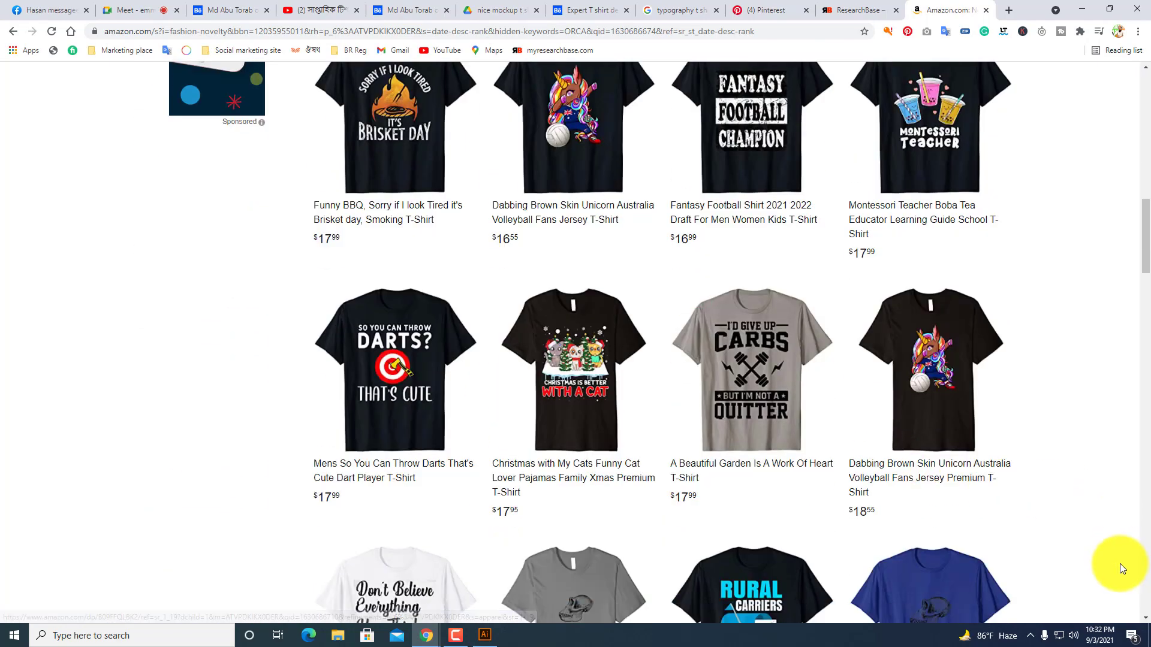
pyautogui.moveTo(1145, 244); pyautogui.dragTo(1136, 72)
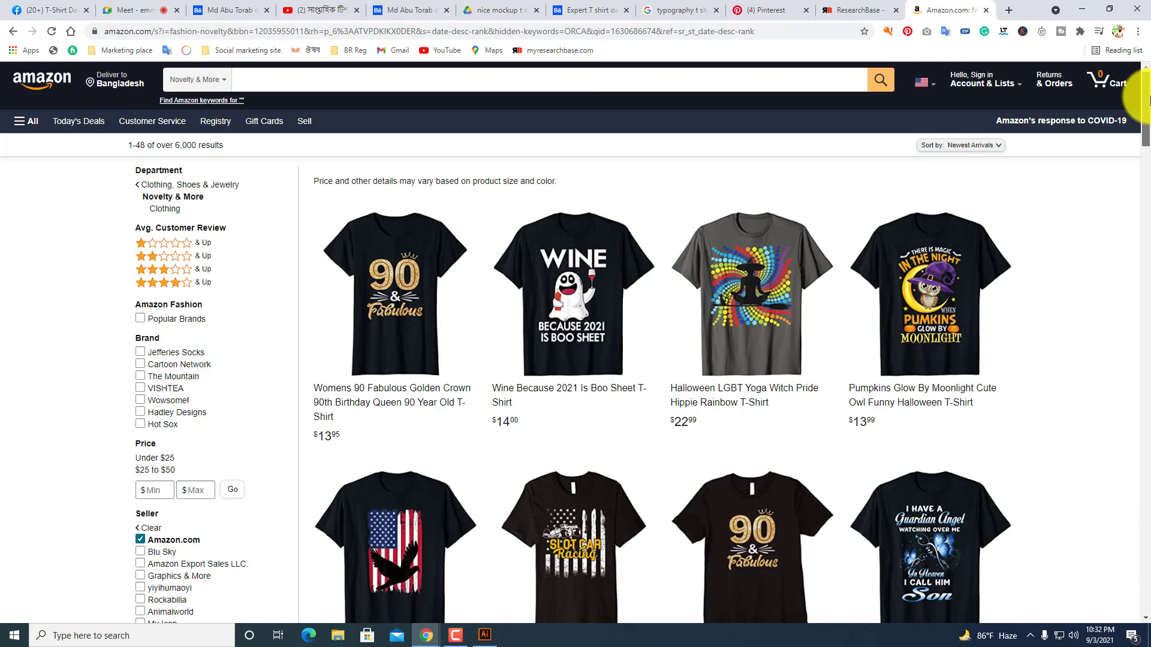
pyautogui.click(977, 148)
pyautogui.click(612, 155)
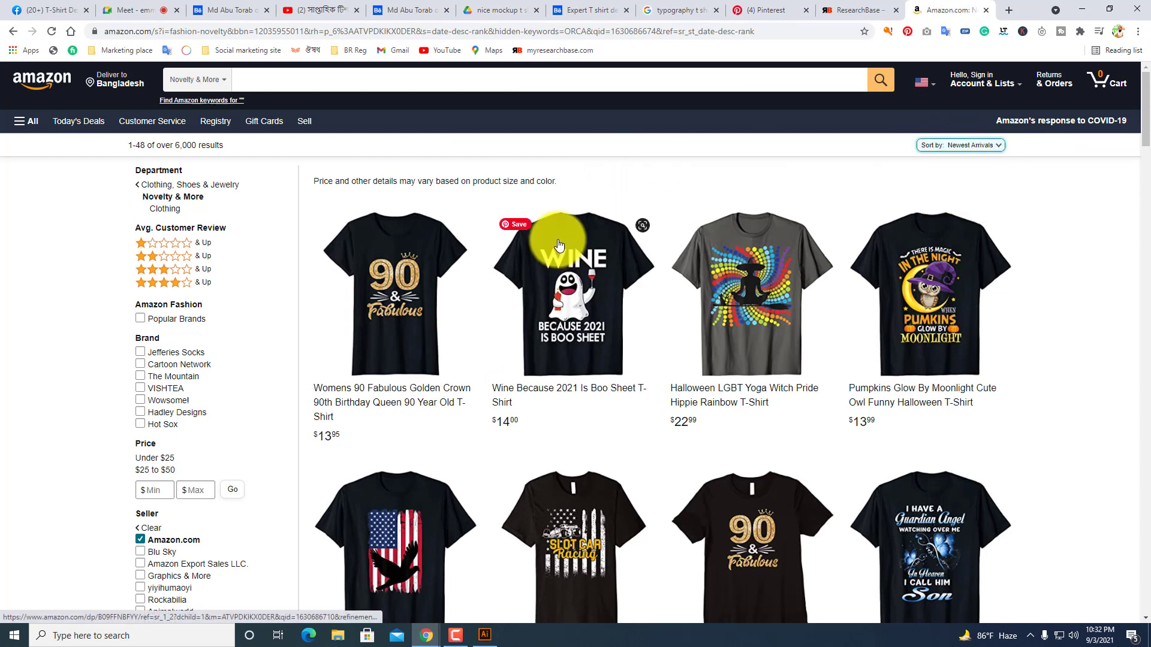
pyautogui.click(281, 180)
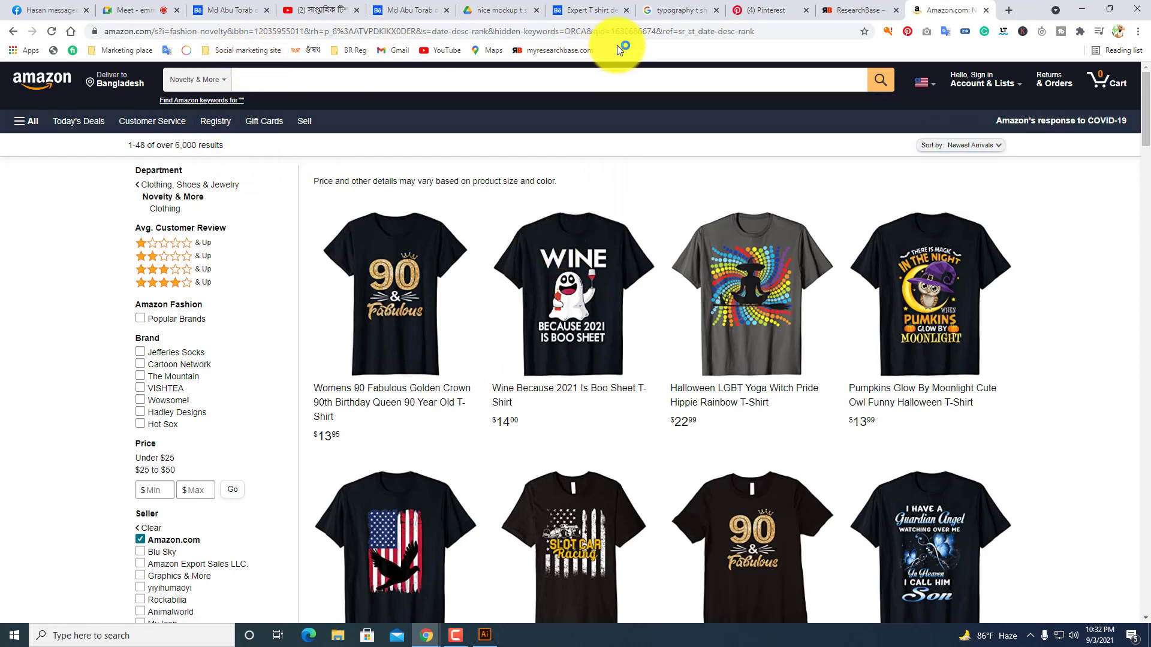
# Copy the myresearchbase.com web address from the ResearchBase tab's address bar.
pyautogui.click(835, 12)
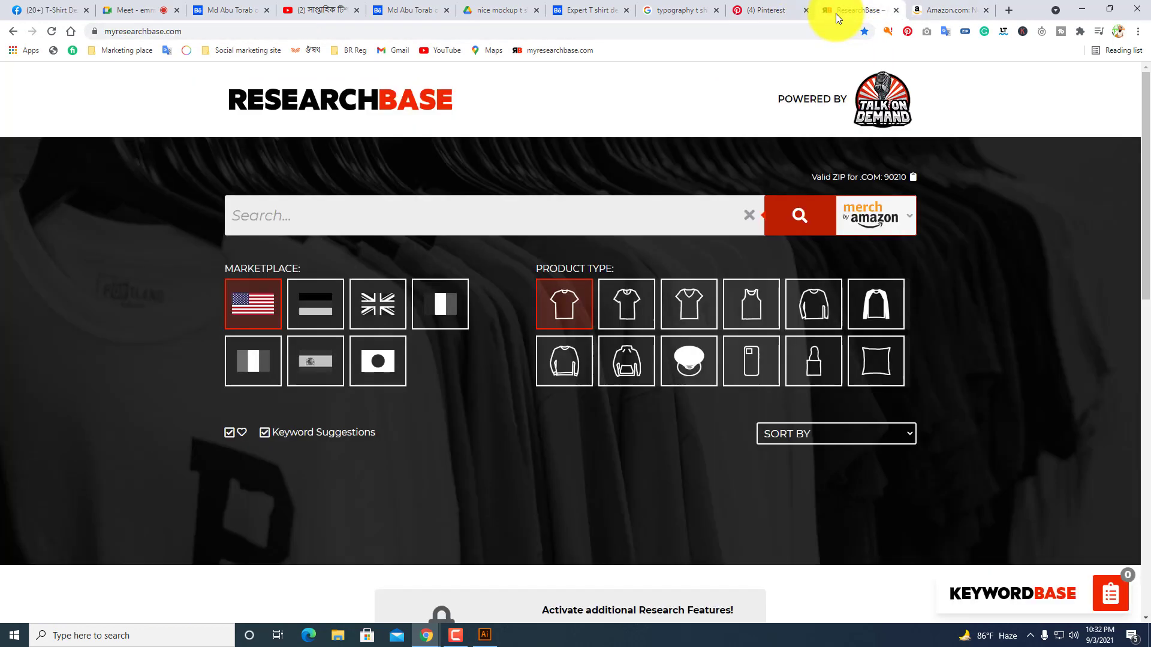
pyautogui.click(340, 31)
pyautogui.rightClick(340, 31)
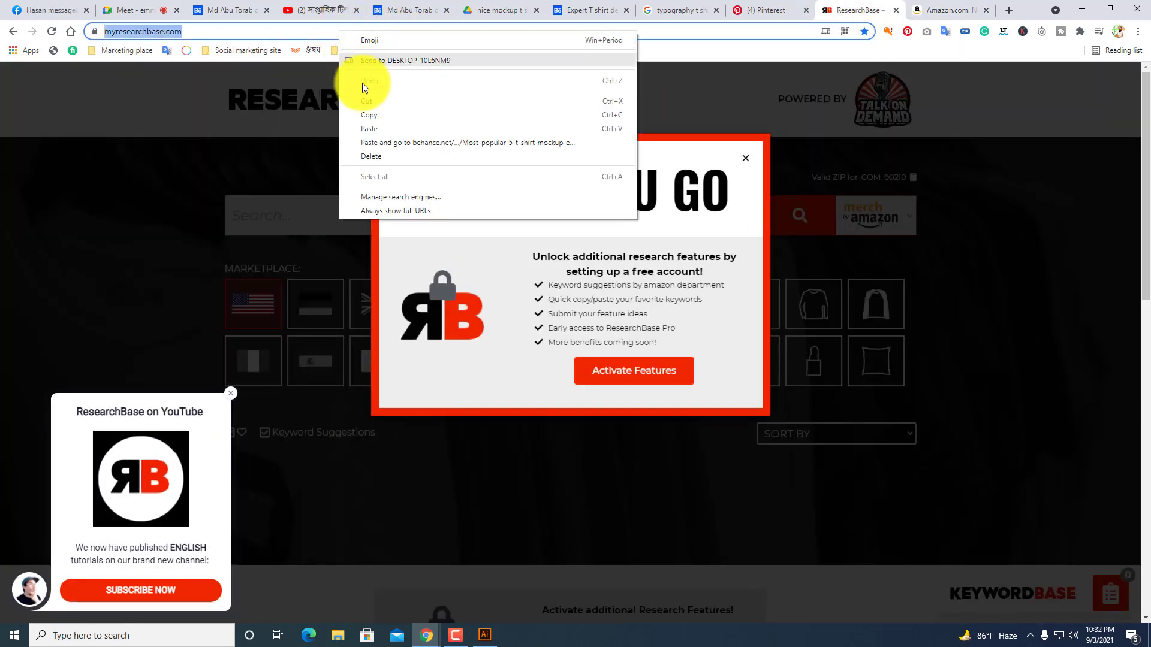
pyautogui.click(364, 113)
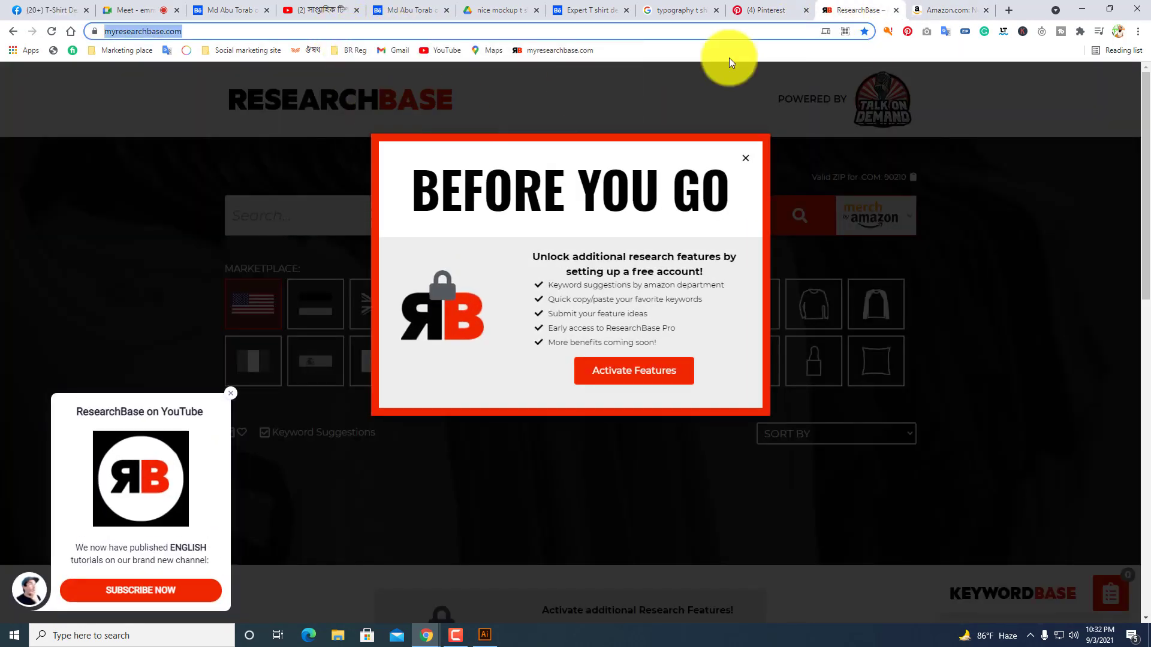
# Paste and send the ResearchBase link in the Meet chat, then admit the waiting participant.
pyautogui.click(773, 12)
pyautogui.click(915, 11)
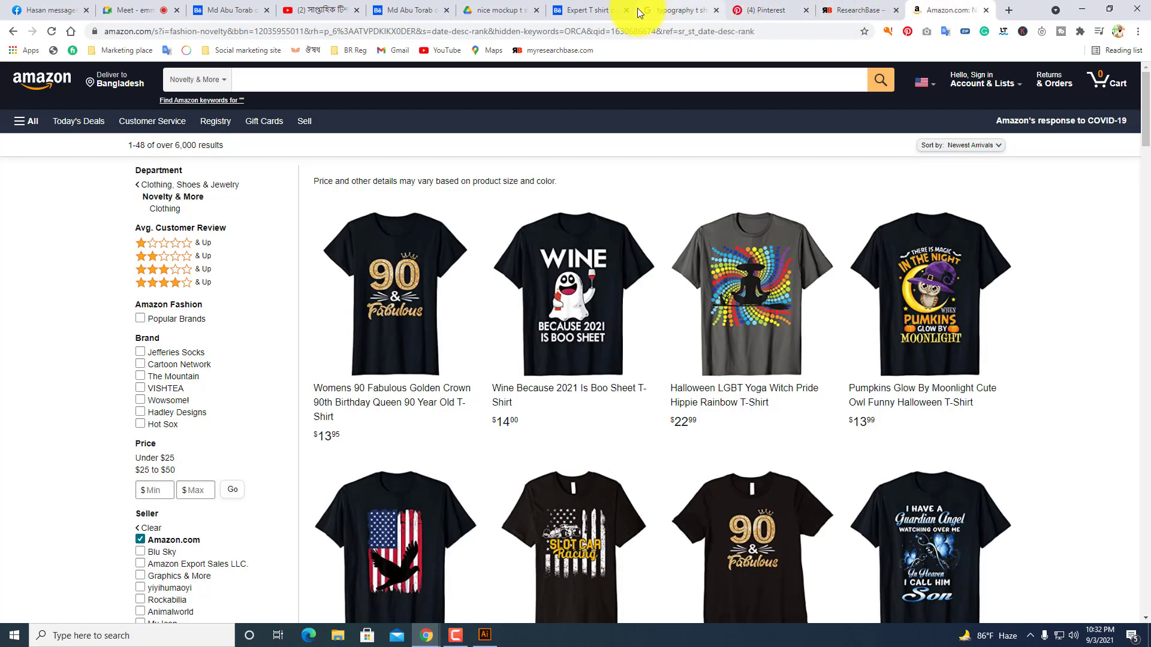
pyautogui.click(660, 13)
pyautogui.click(590, 6)
pyautogui.click(390, 13)
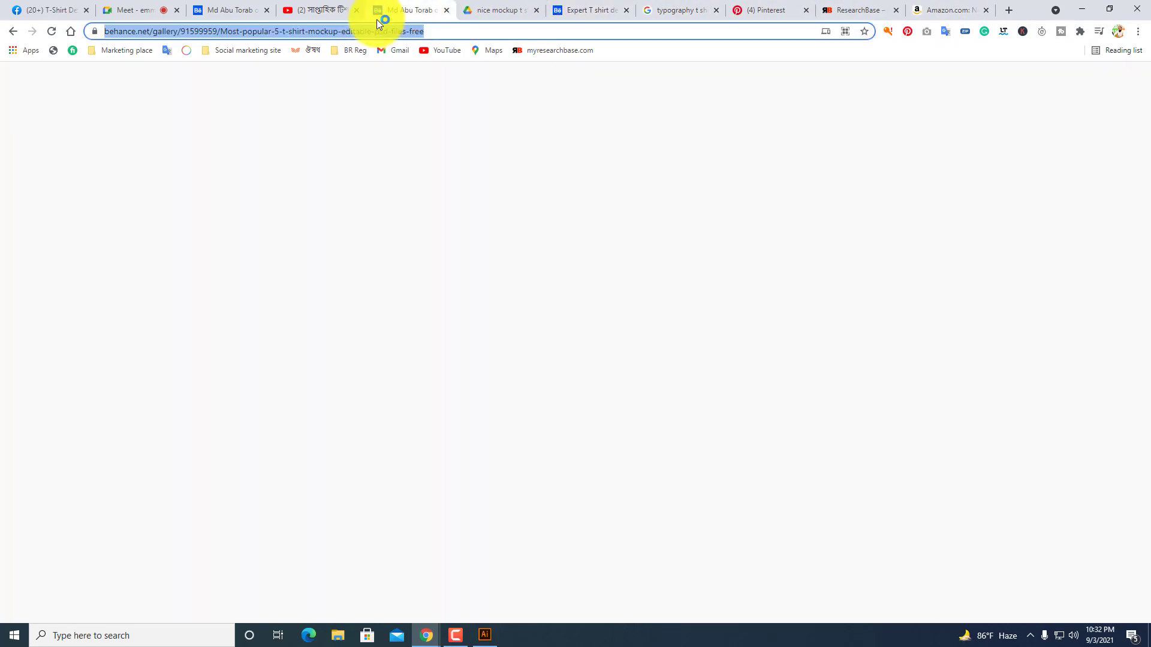
pyautogui.click(150, 11)
pyautogui.rightClick(998, 552)
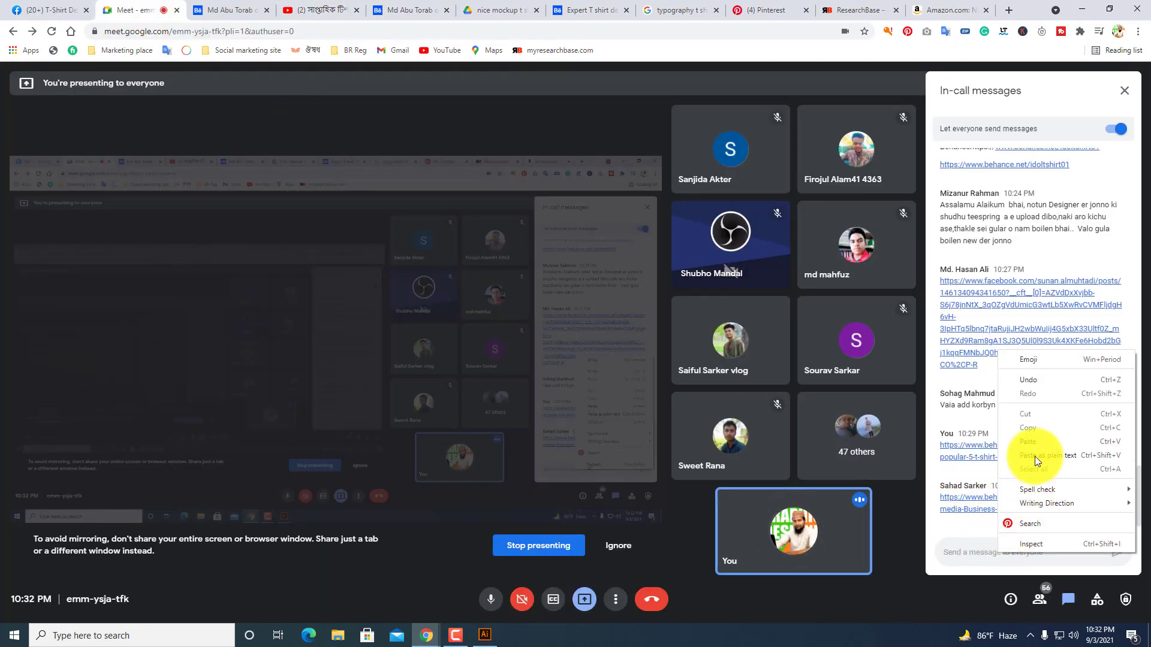
pyautogui.click(1034, 447)
pyautogui.click(1127, 552)
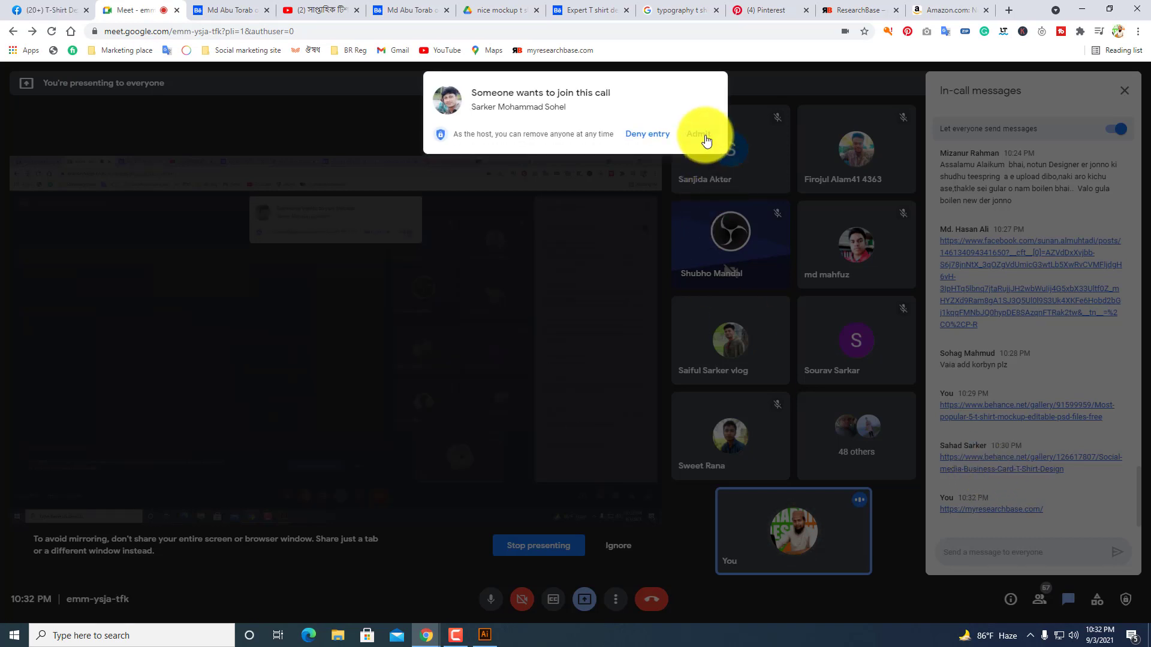
pyautogui.click(704, 138)
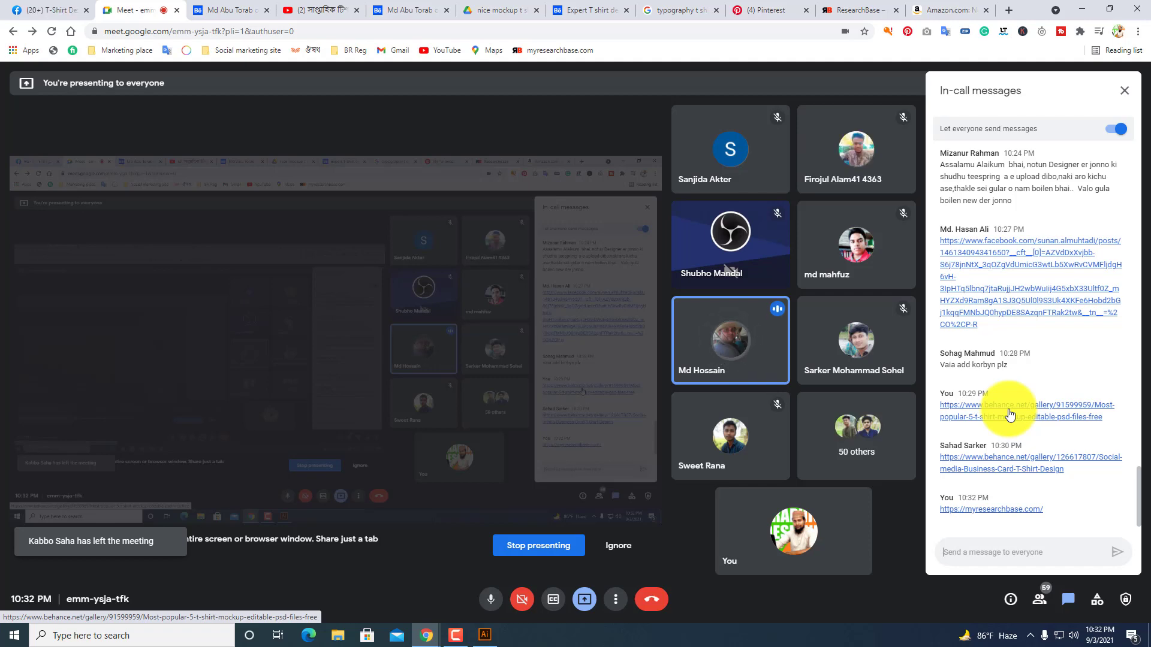
# Copy the Google Drive download link from the Behance free T-shirt mockup gallery.
pyautogui.click(401, 10)
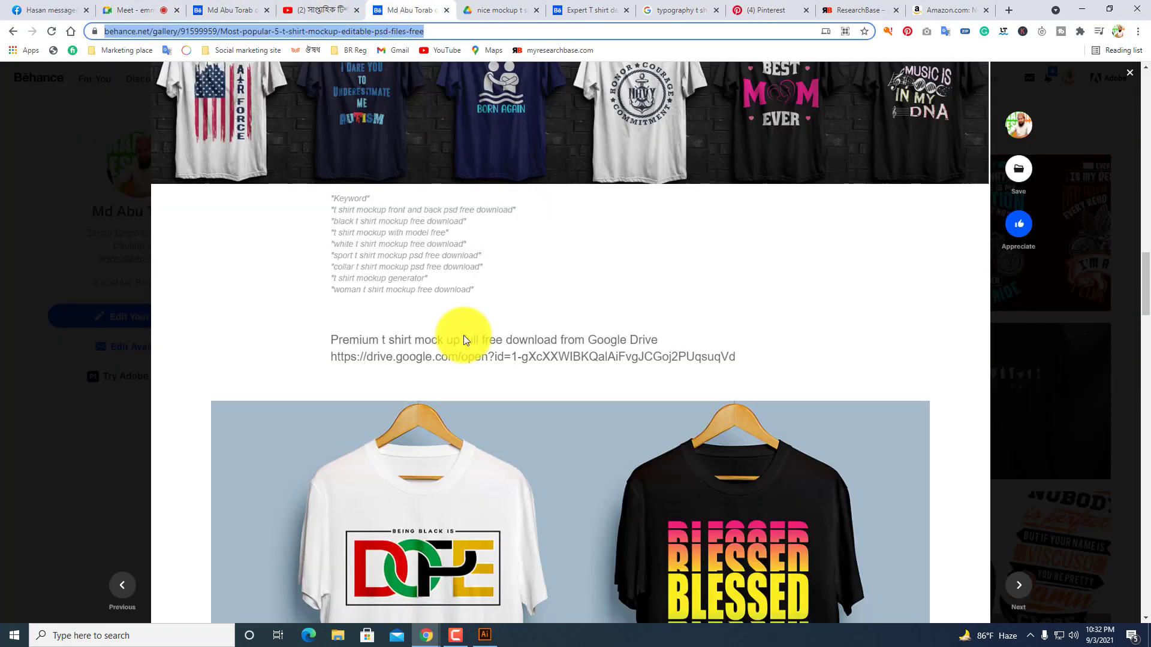
pyautogui.scroll(15, 429, 398)
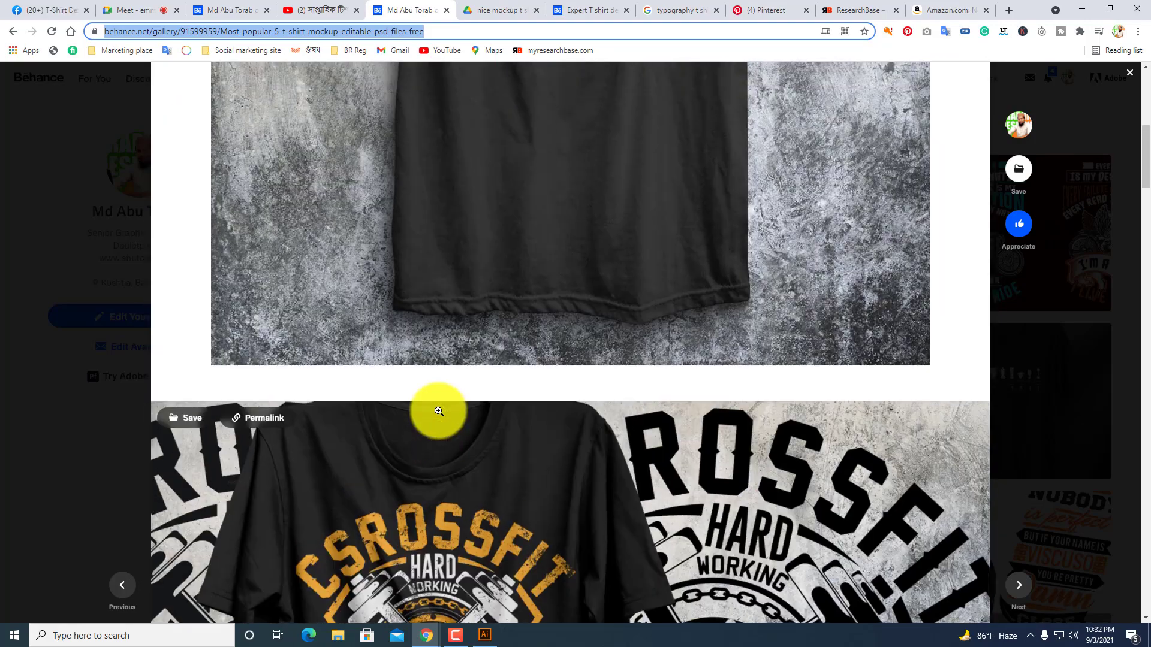
pyautogui.scroll(-8, 440, 411)
pyautogui.scroll(-7, 439, 412)
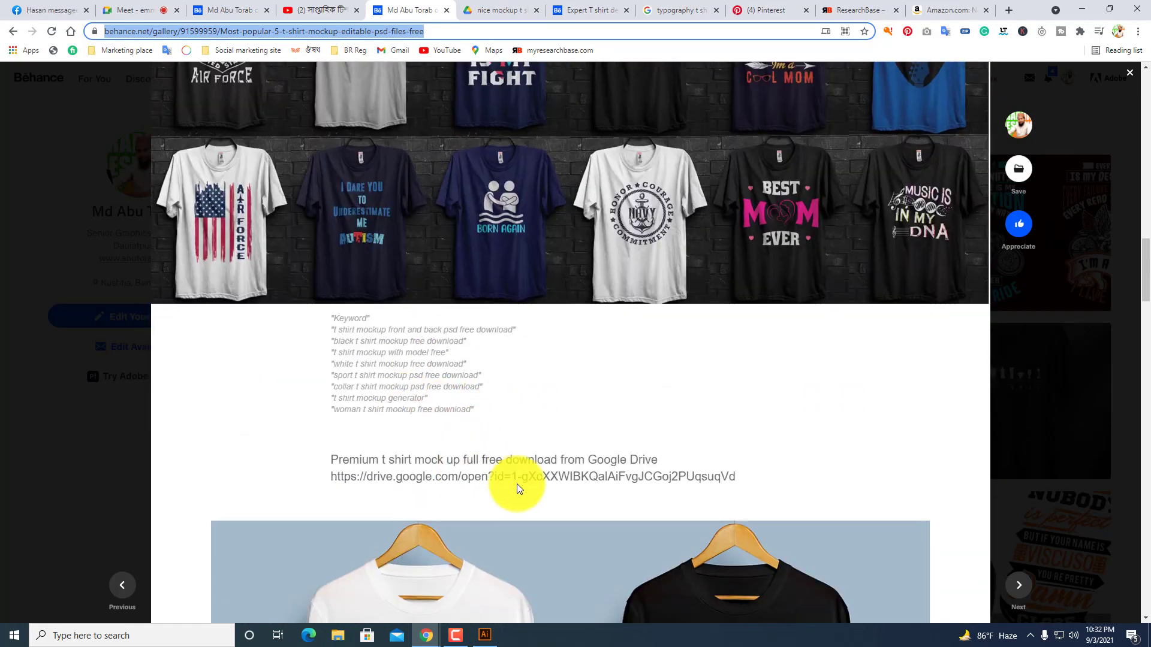
pyautogui.moveTo(747, 476); pyautogui.dragTo(599, 477)
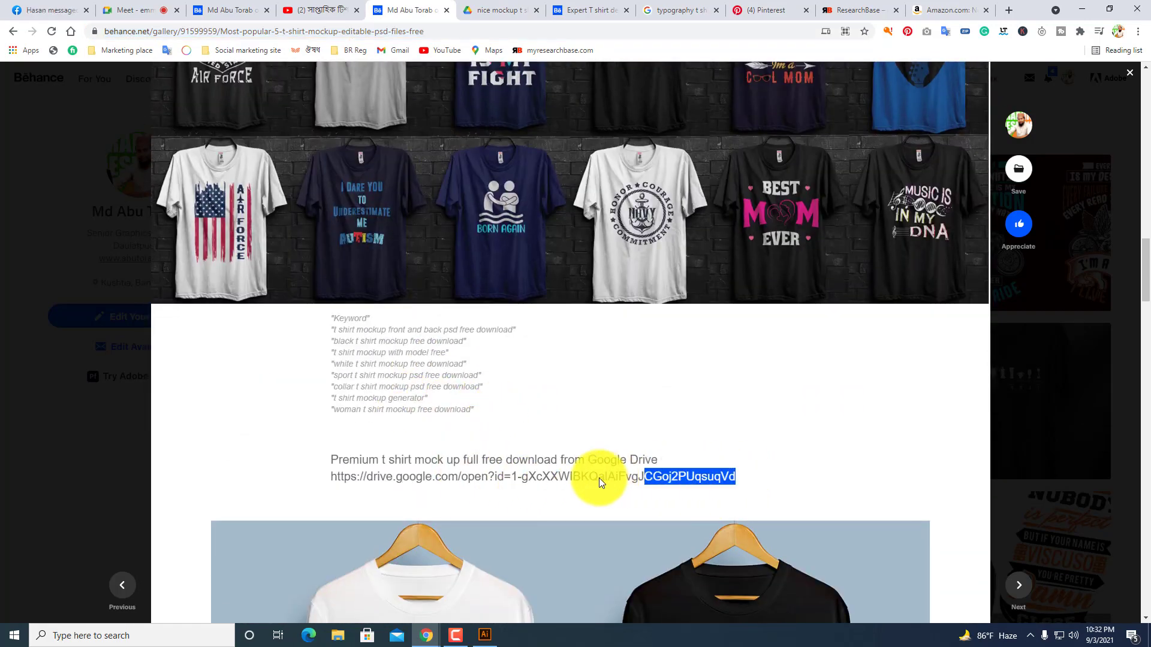
pyautogui.rightClick(340, 477)
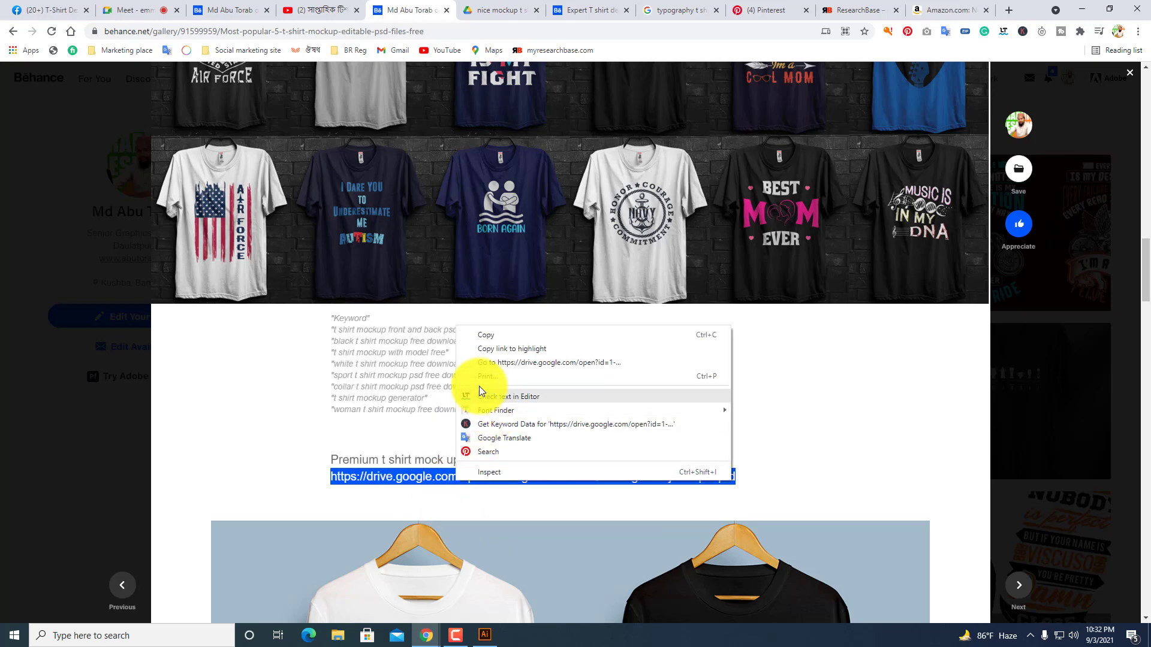
pyautogui.click(495, 331)
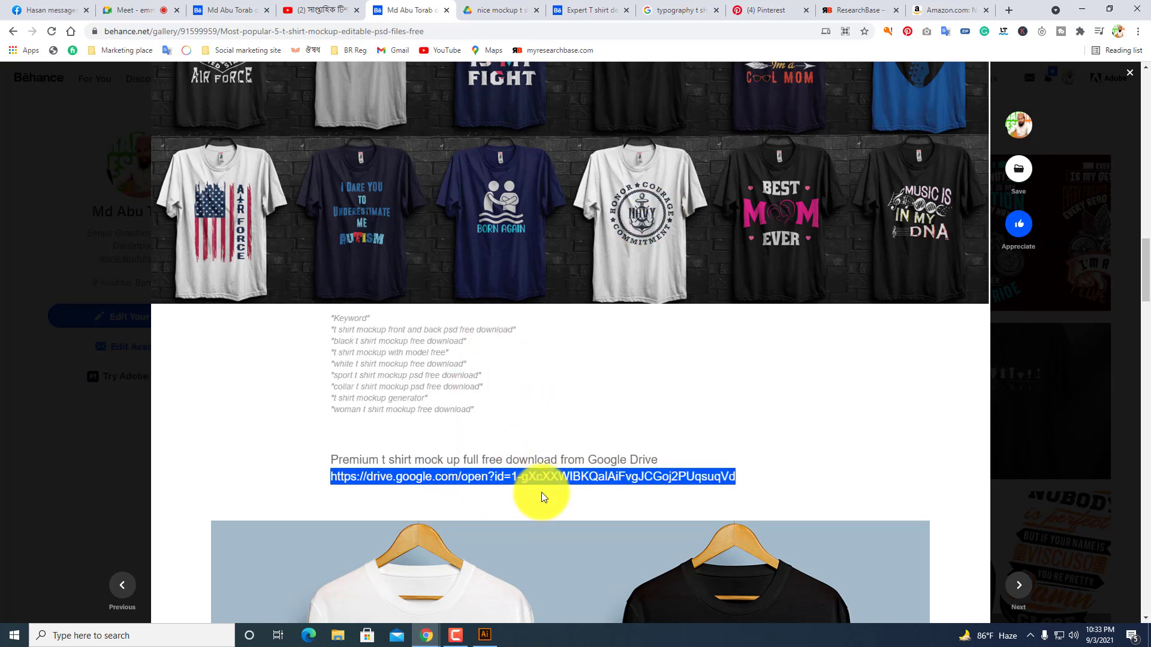
# Check the graphicburger T-shirt mockup download page, then browse the Behance gallery again.
pyautogui.scroll(-10, 539, 491)
pyautogui.scroll(-4, 532, 476)
pyautogui.scroll(3, 522, 450)
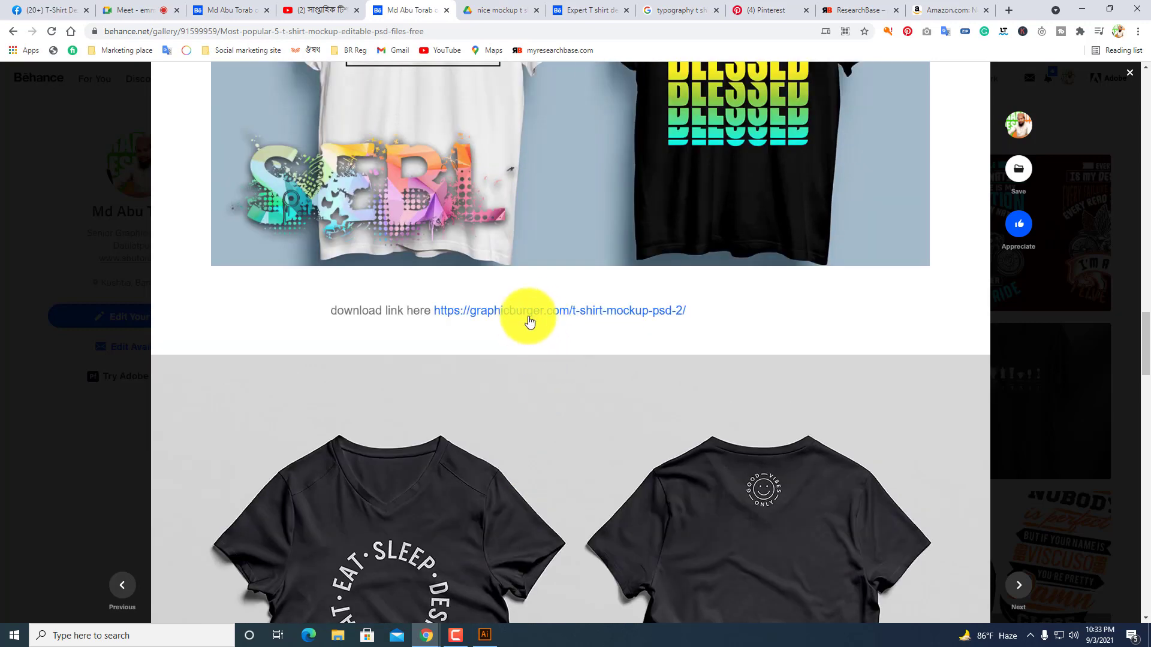
pyautogui.click(538, 312)
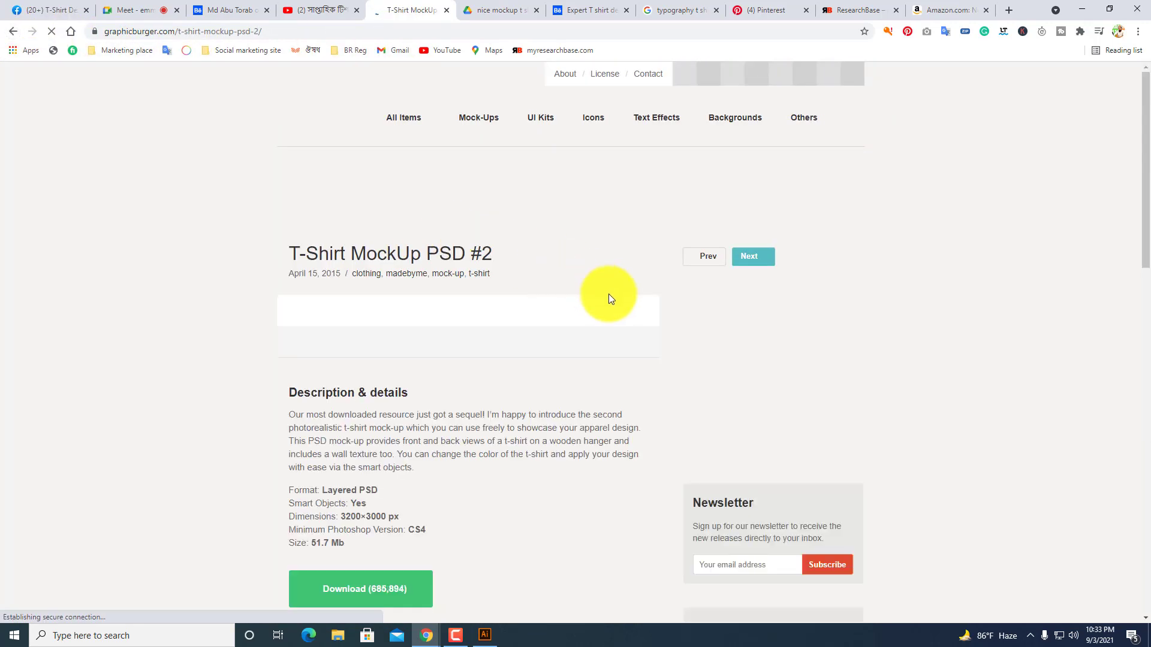
pyautogui.hotkey('alt', 'Left')
pyautogui.scroll(-10, 532, 422)
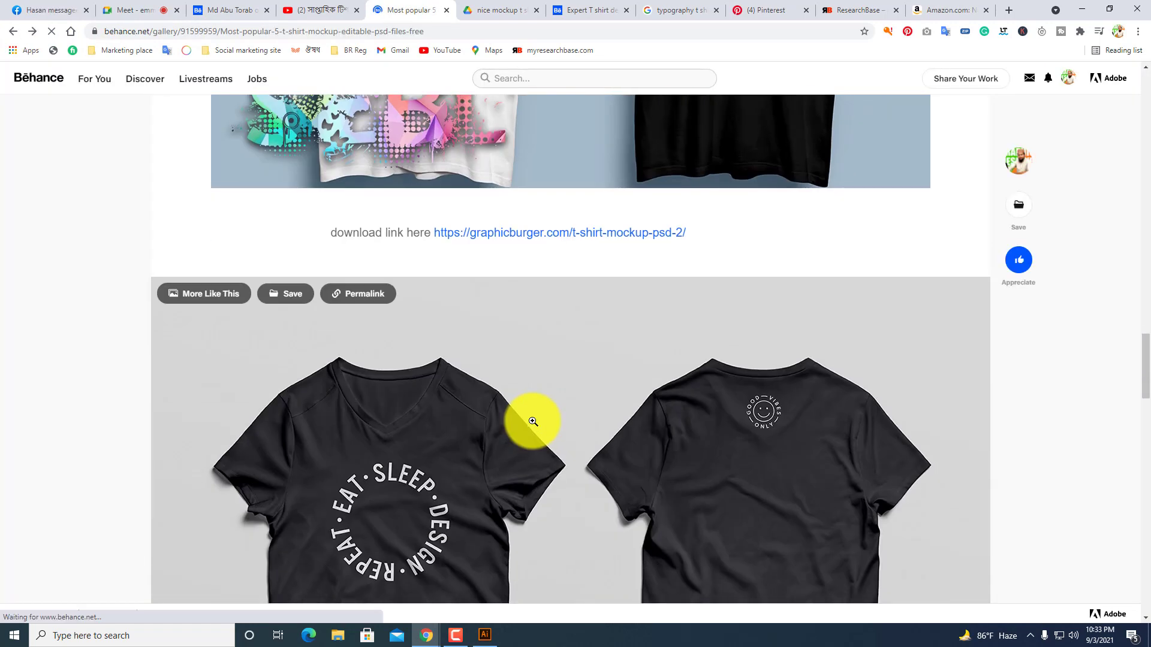
pyautogui.scroll(-1, 532, 426)
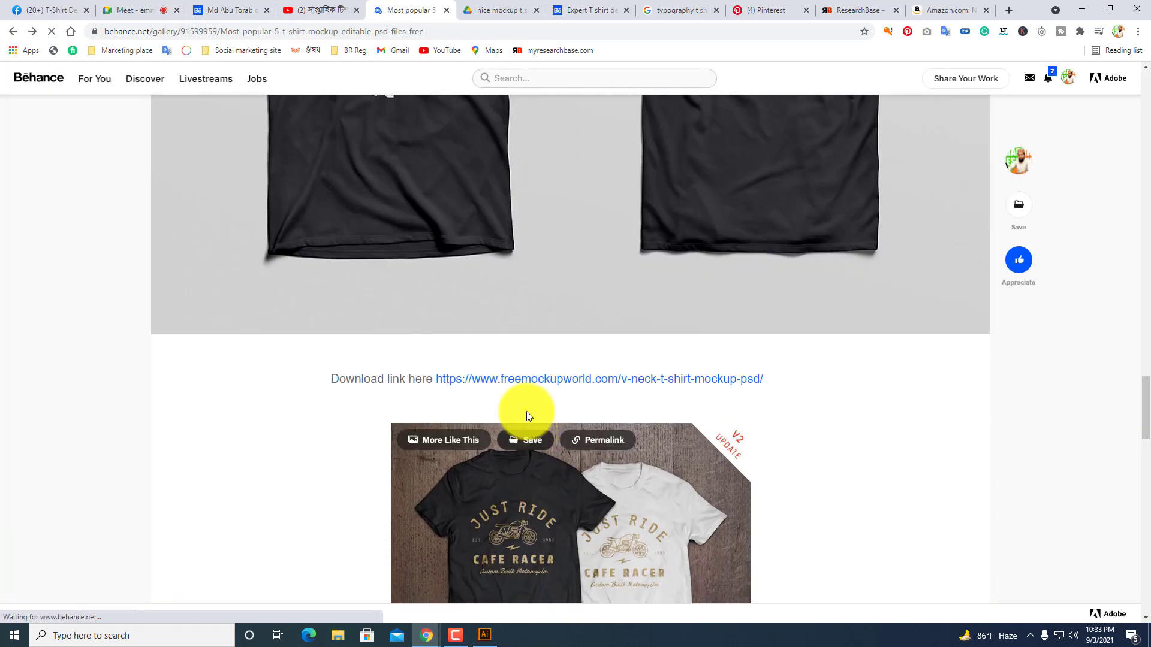
pyautogui.scroll(-12, 577, 384)
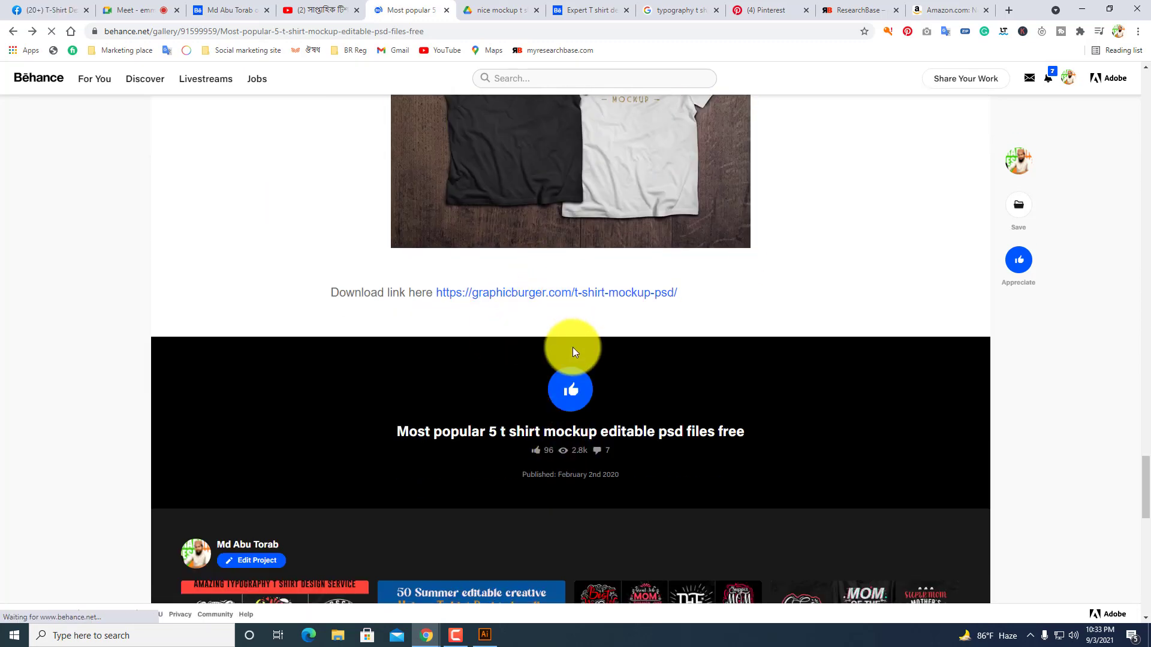
pyautogui.scroll(4, 594, 402)
pyautogui.scroll(3, 598, 405)
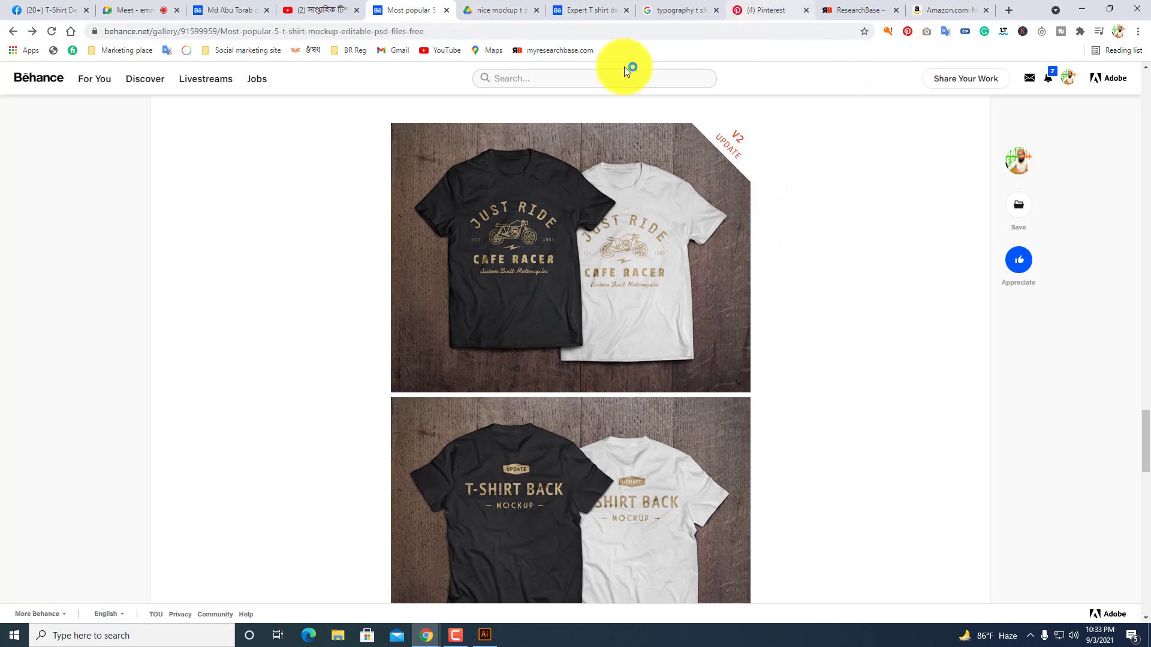
# Admit the two participants asking to join the Google Meet call.
pyautogui.click(133, 10)
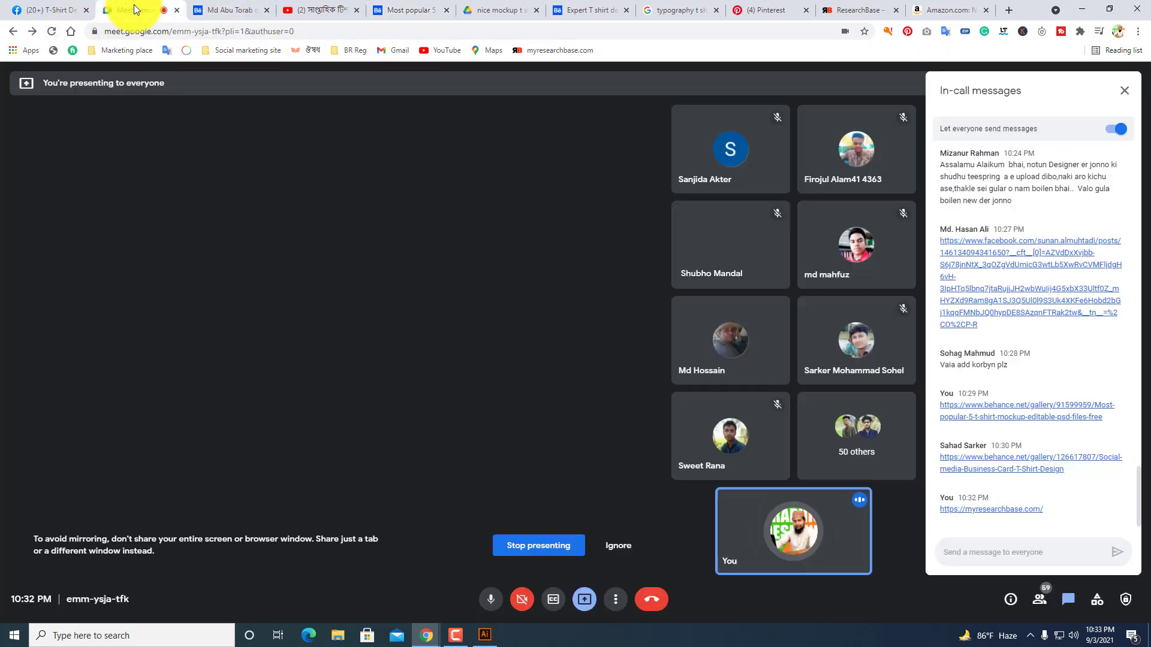
pyautogui.click(695, 134)
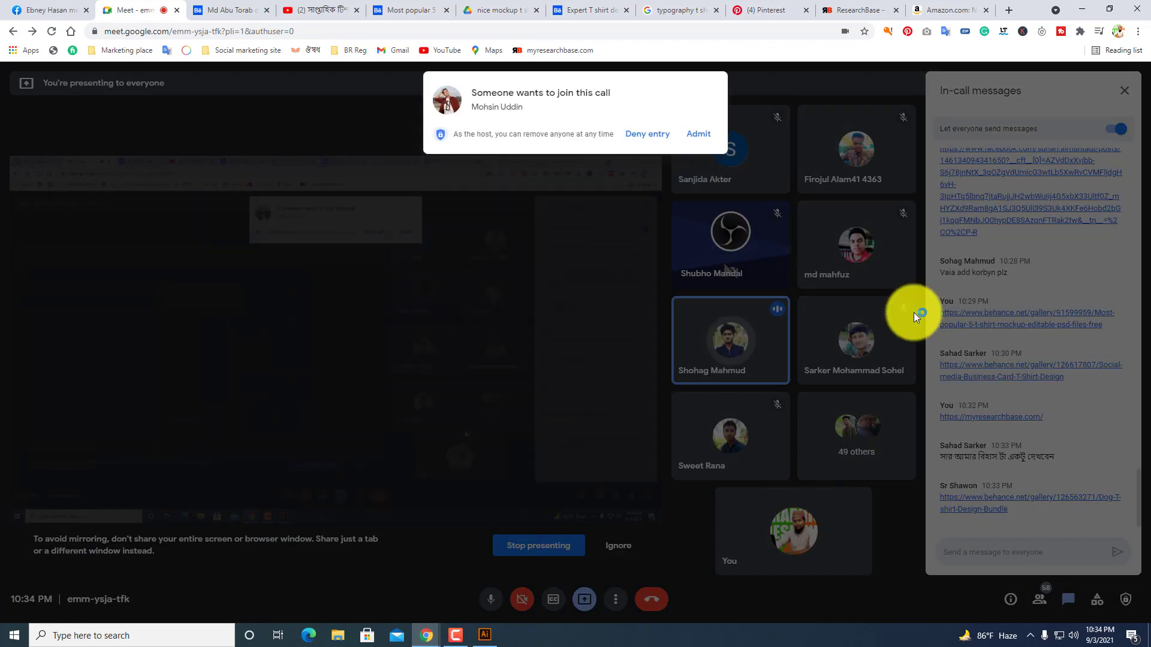
pyautogui.click(695, 134)
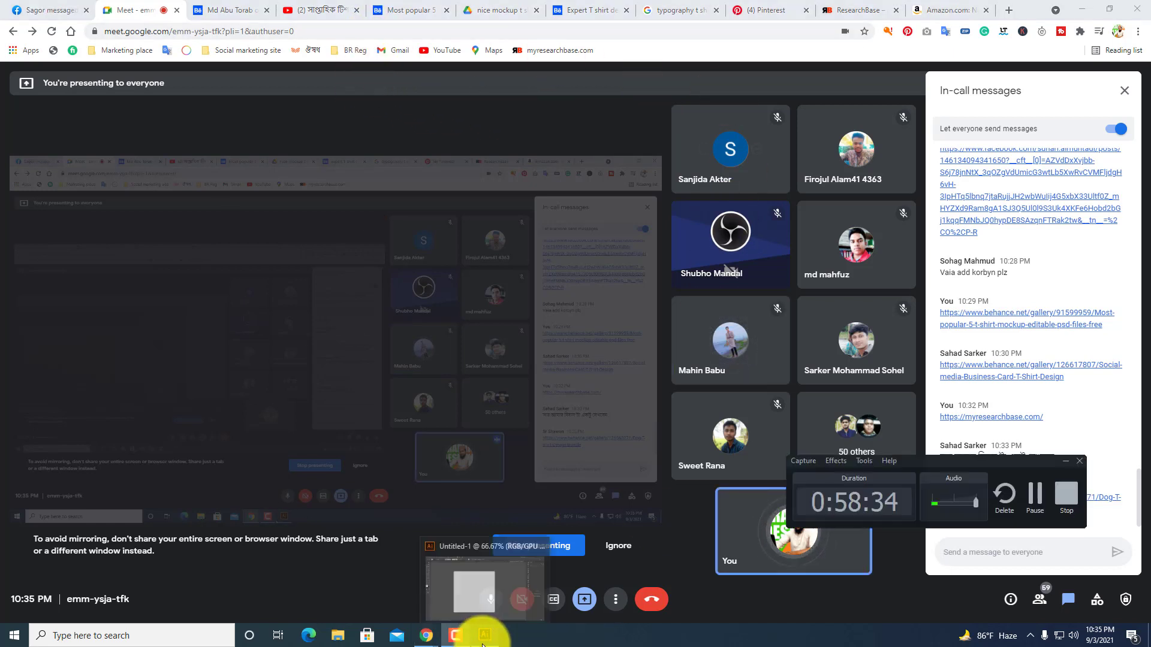
# Bring Illustrator up from the taskbar and hide it again to return to Meet.
pyautogui.click(484, 637)
pyautogui.click(485, 638)
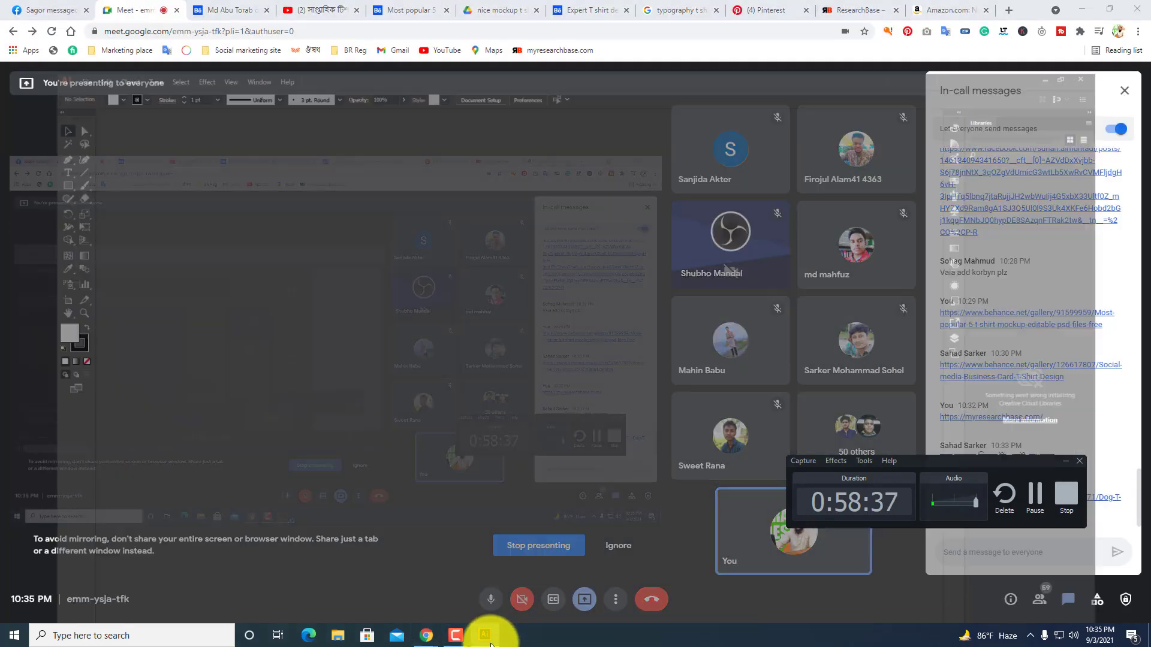
pyautogui.click(491, 645)
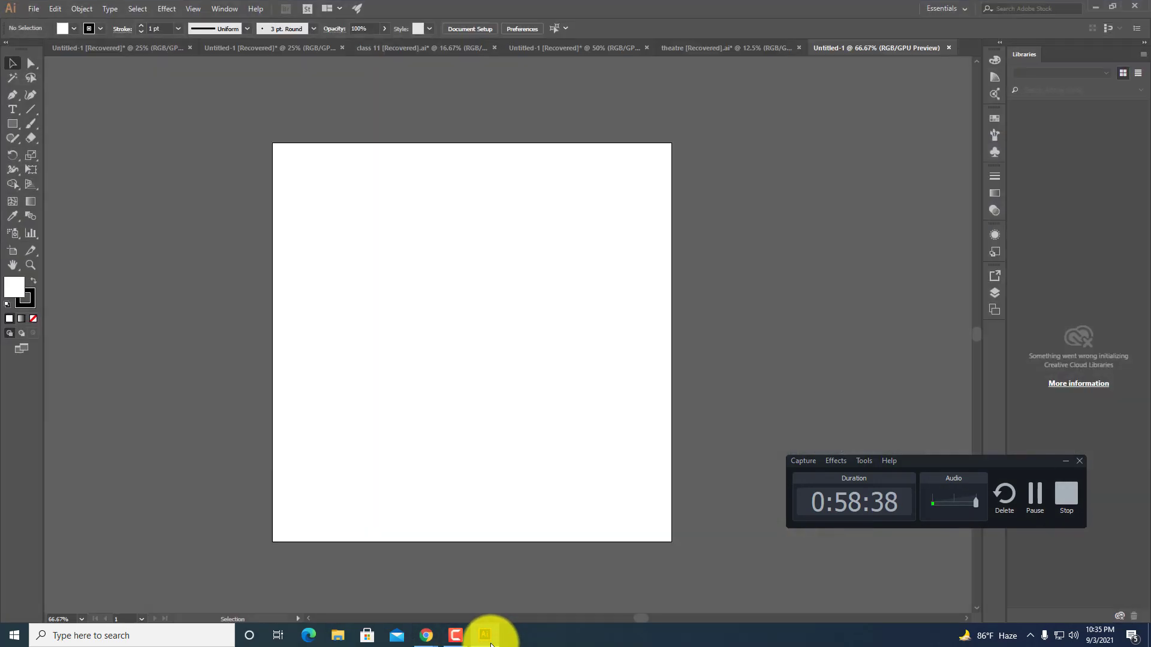
pyautogui.click(491, 644)
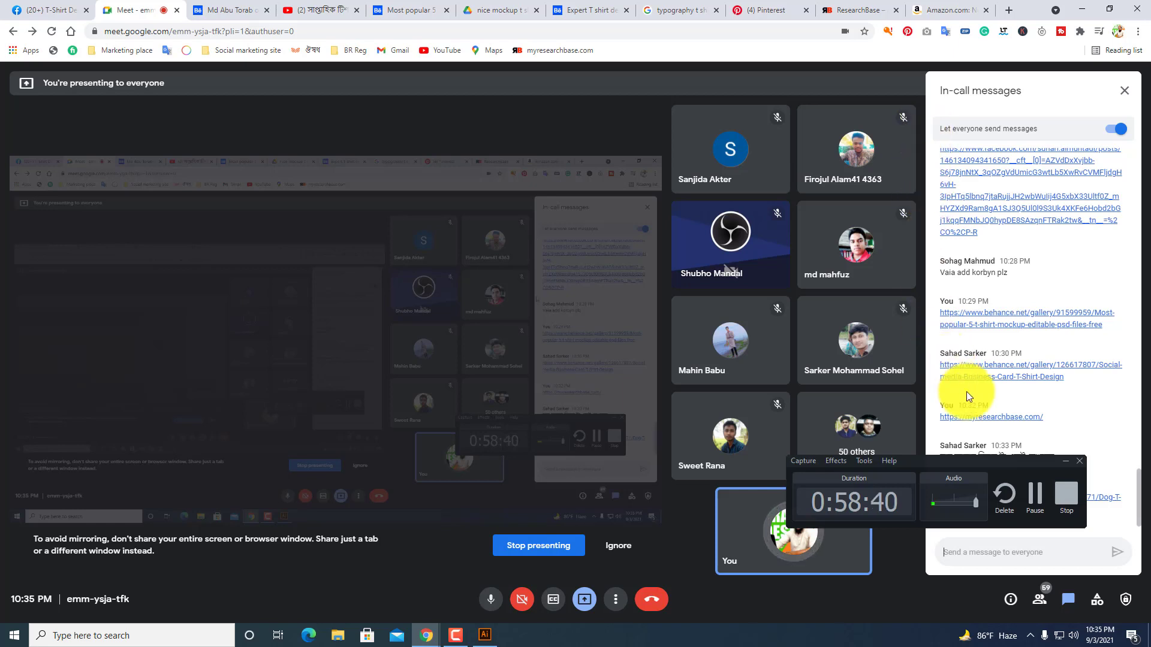
pyautogui.click(1066, 459)
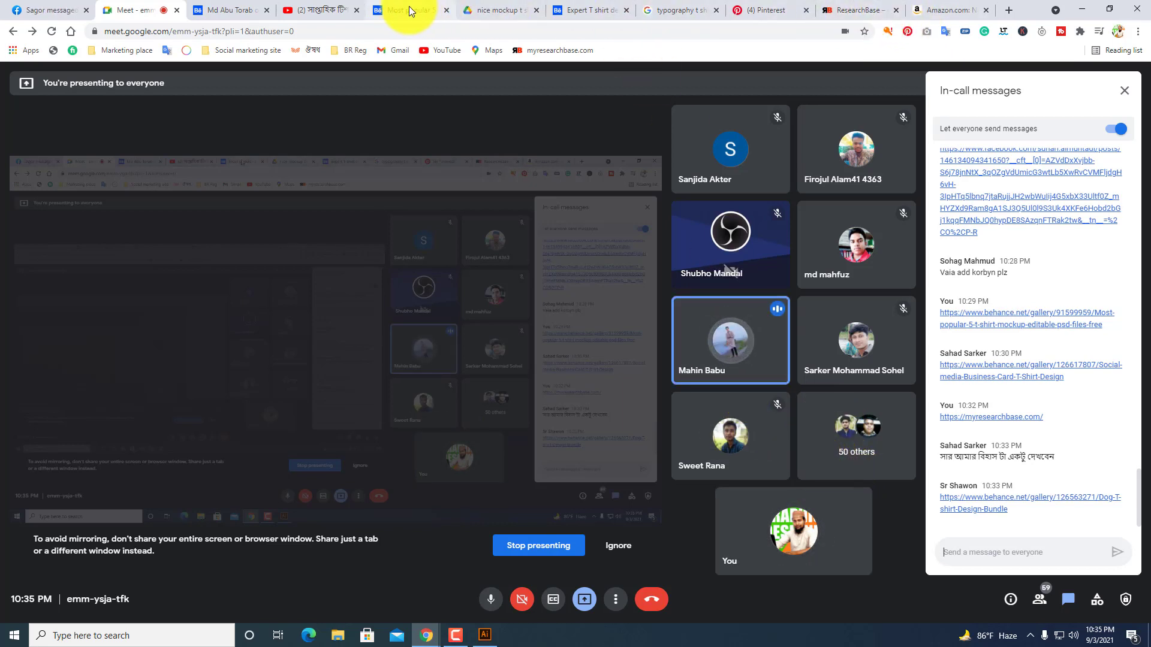
# Open the Creative typography Mother's Day T-shirt bundle on Behance and scroll to its Mom designs.
pyautogui.click(251, 10)
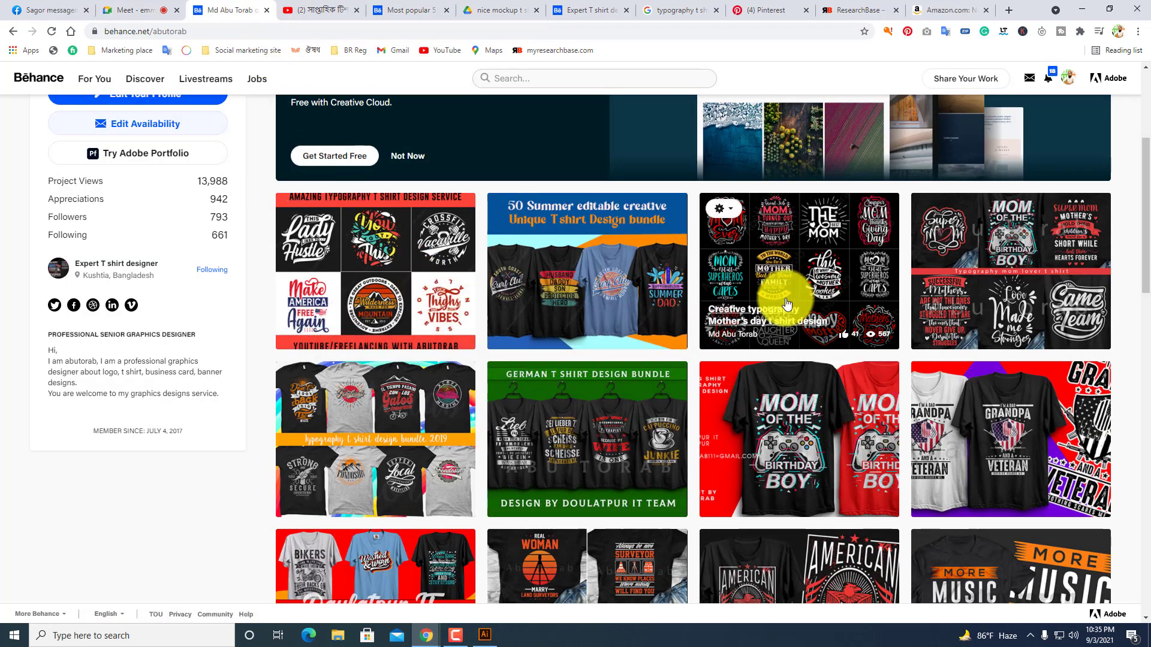
pyautogui.click(805, 274)
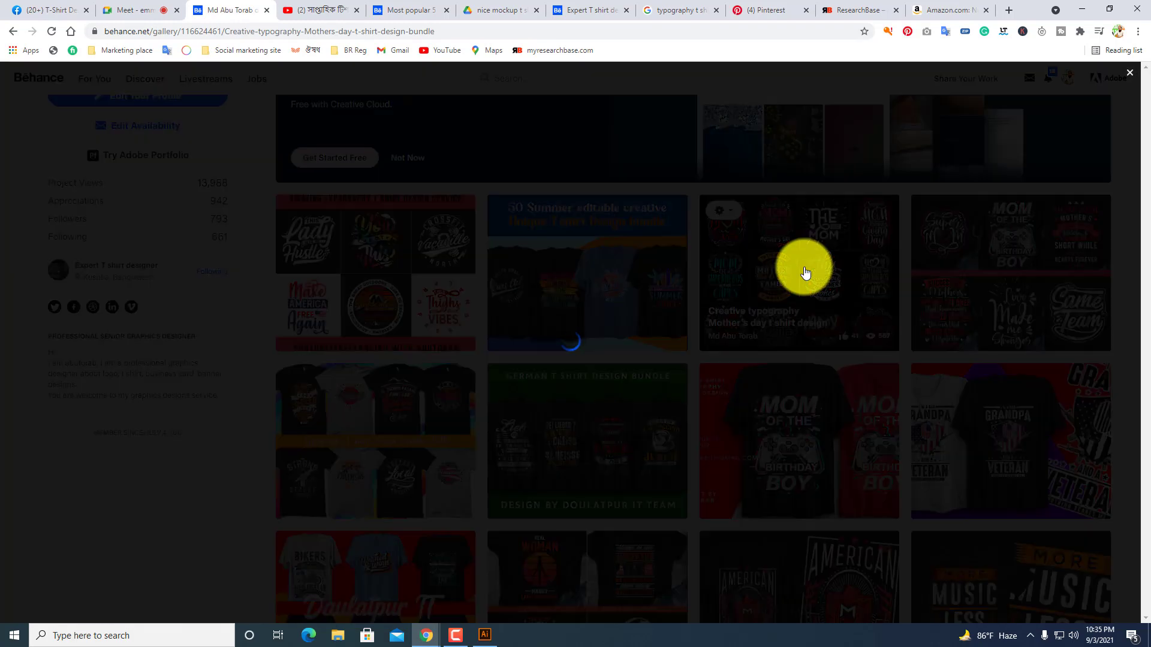
pyautogui.scroll(-6, 721, 337)
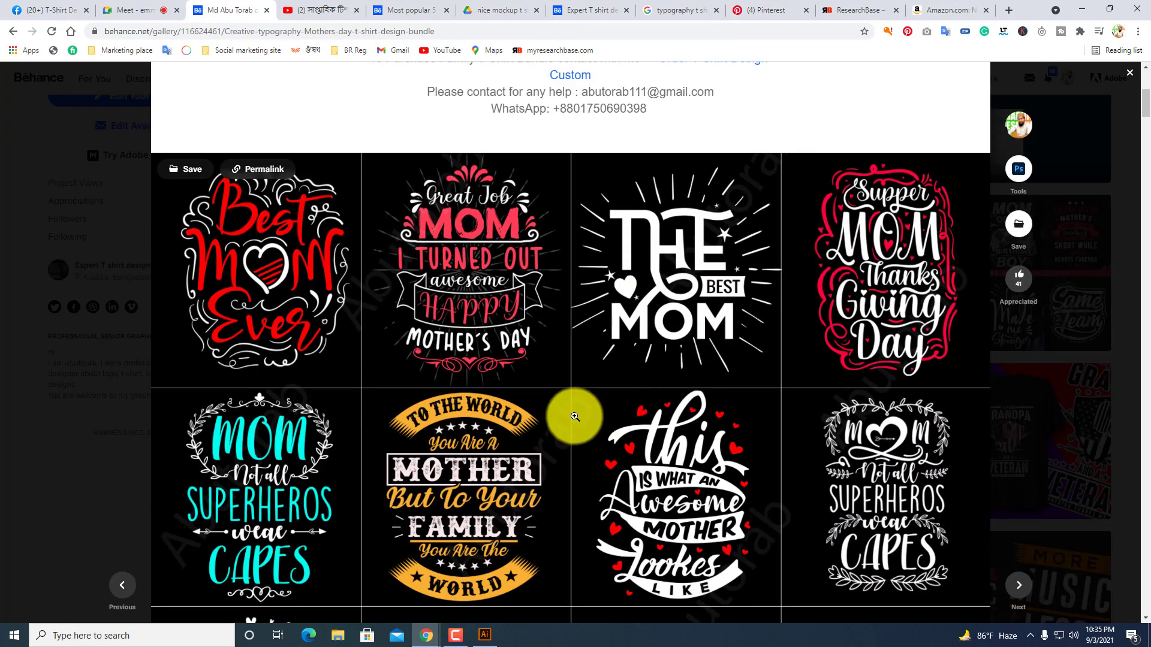
pyautogui.scroll(-12, 567, 417)
pyautogui.scroll(7, 564, 420)
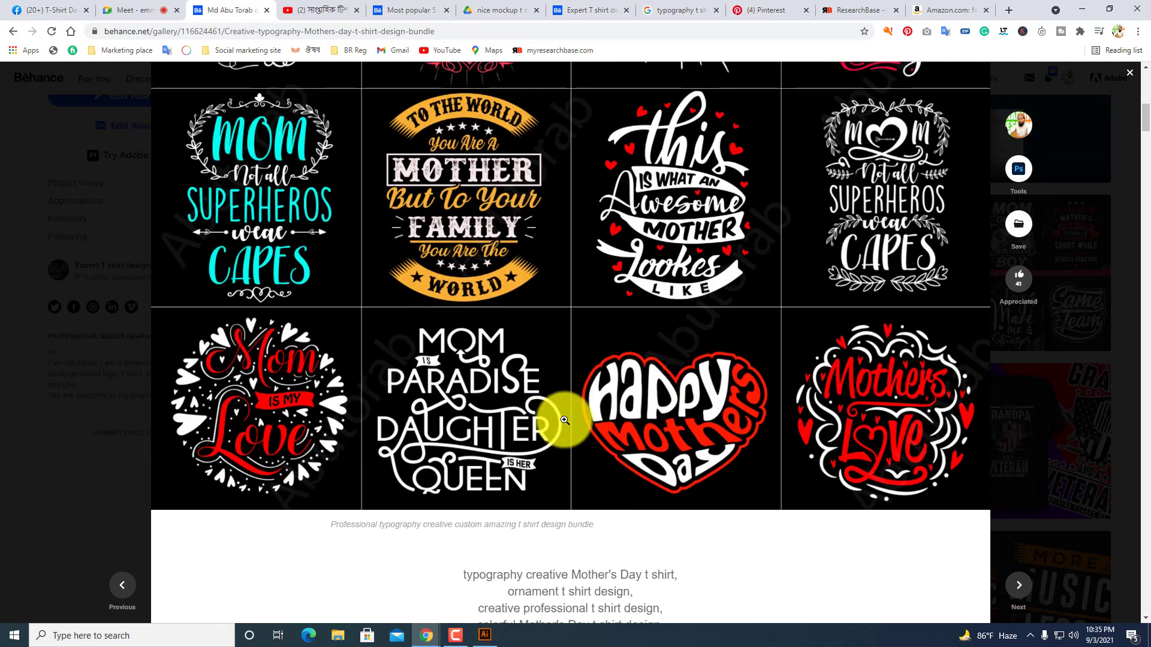
pyautogui.scroll(1, 565, 421)
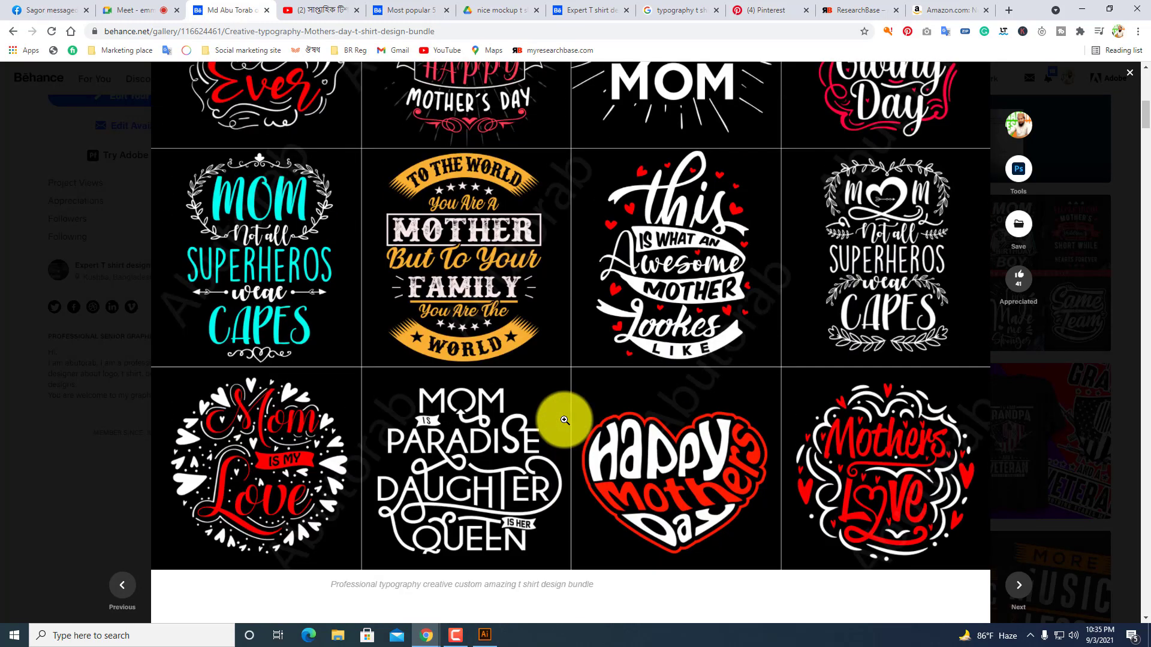
pyautogui.scroll(3, 408, 442)
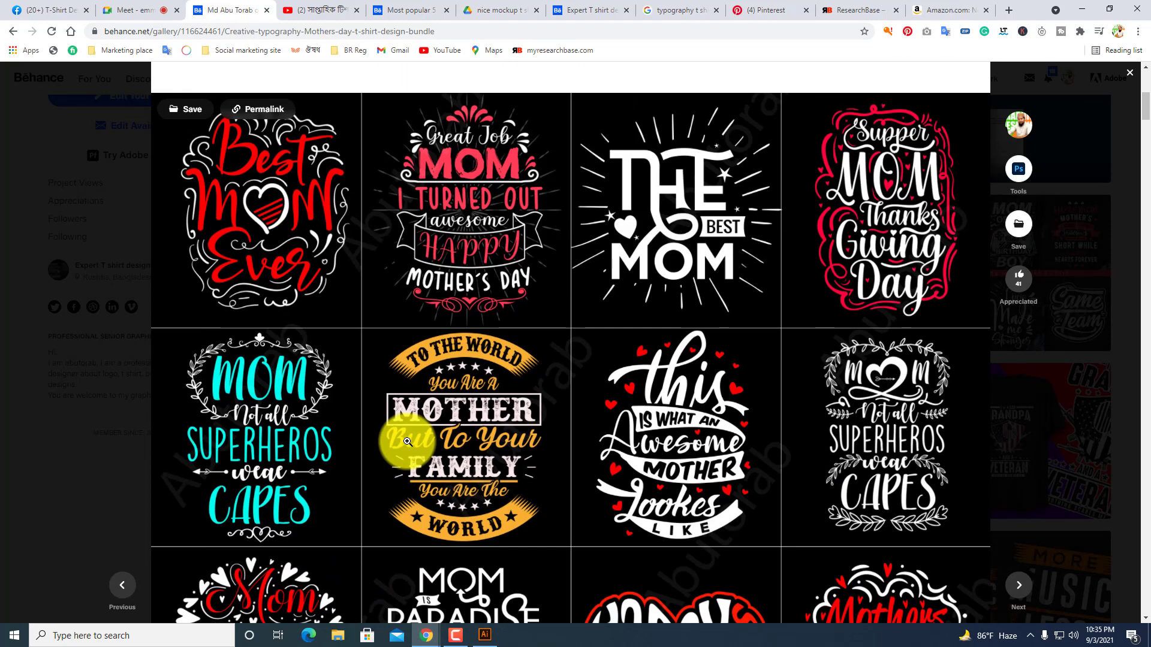
pyautogui.scroll(-4, 410, 445)
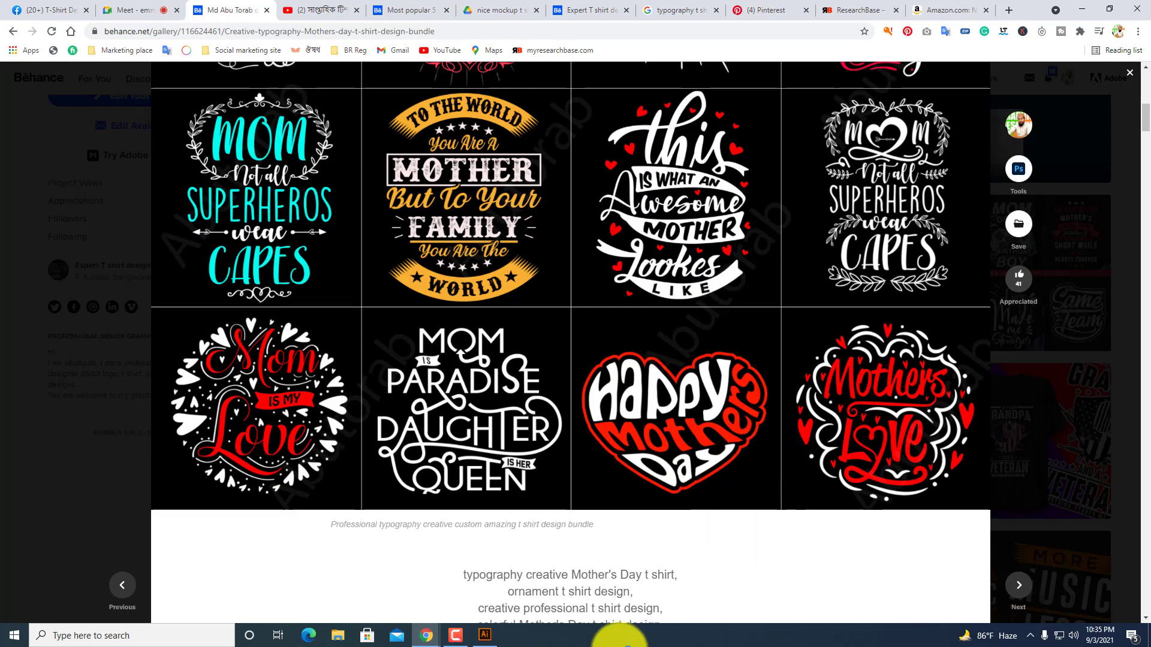
# Type a 'Happy Mothers Day' headline in Illustrator and enlarge it.
pyautogui.click(485, 635)
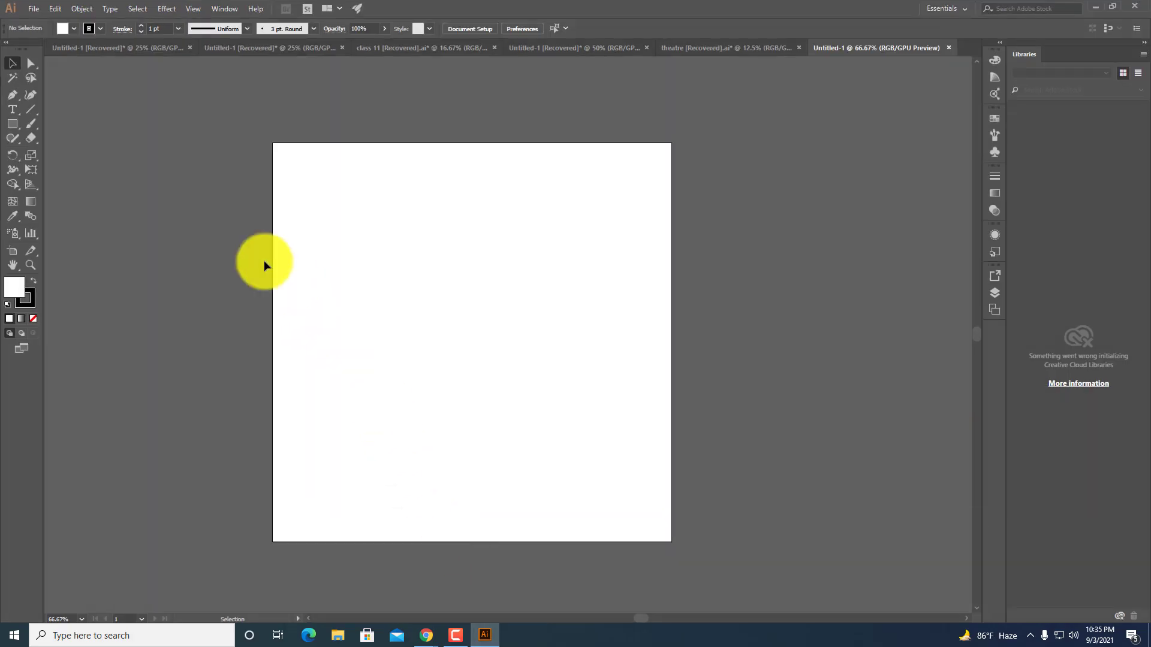
pyautogui.click(12, 109)
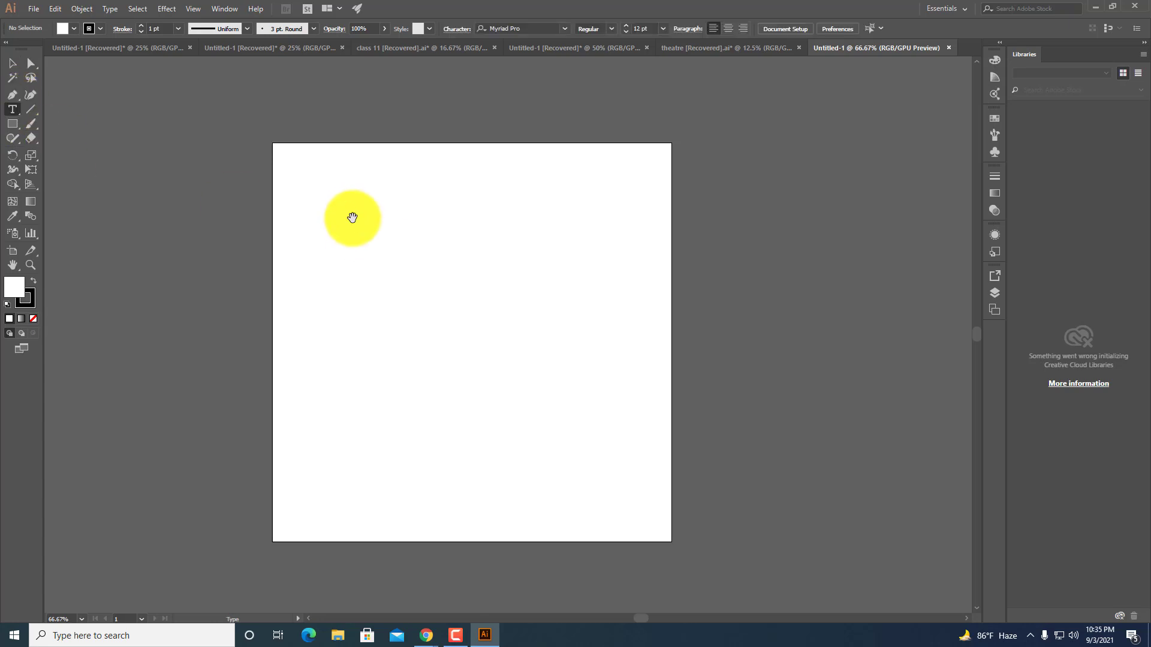
pyautogui.moveTo(352, 218); pyautogui.dragTo(405, 491)
pyautogui.moveTo(414, 396); pyautogui.dragTo(300, 103)
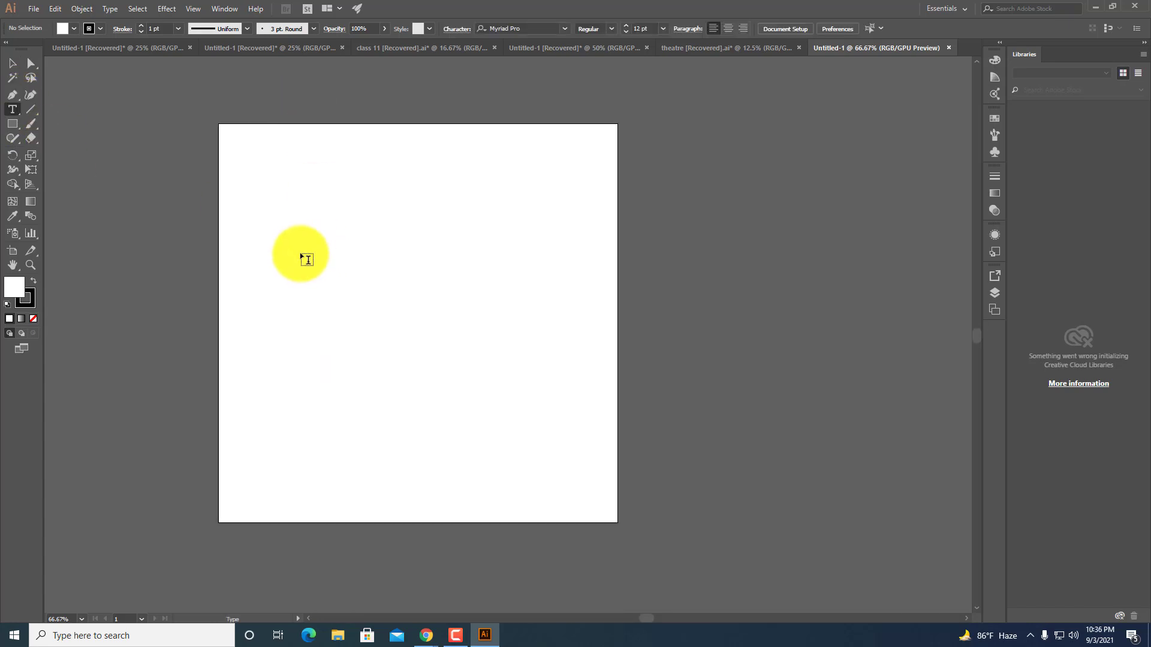
pyautogui.click(302, 256)
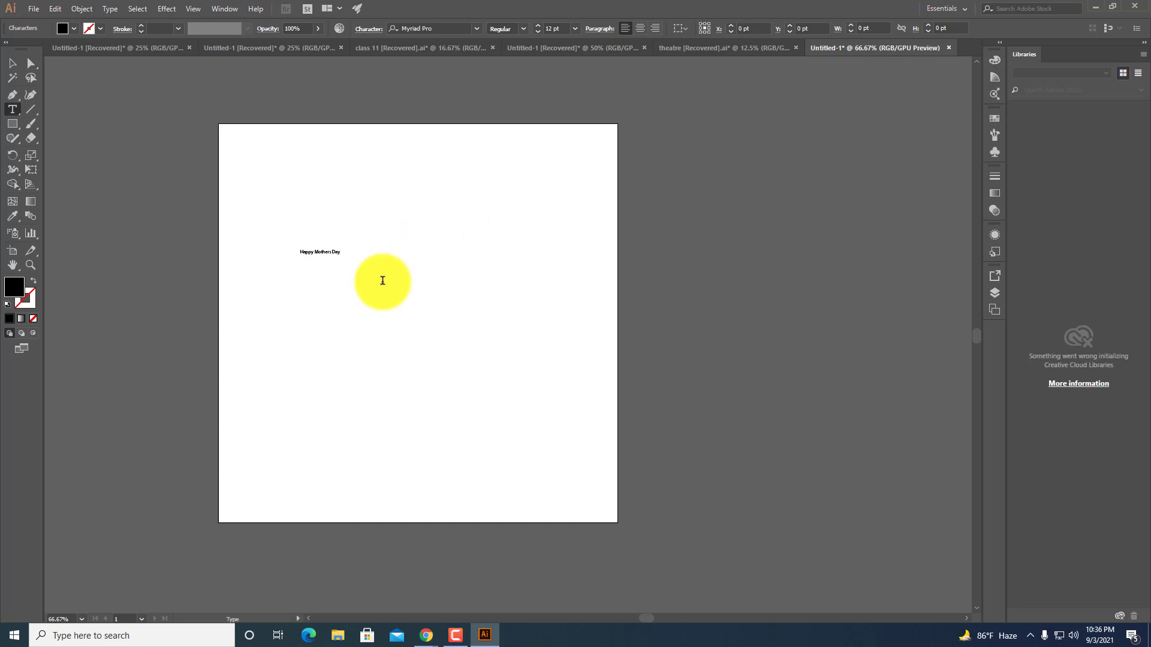
pyautogui.moveTo(342, 257); pyautogui.dragTo(569, 369)
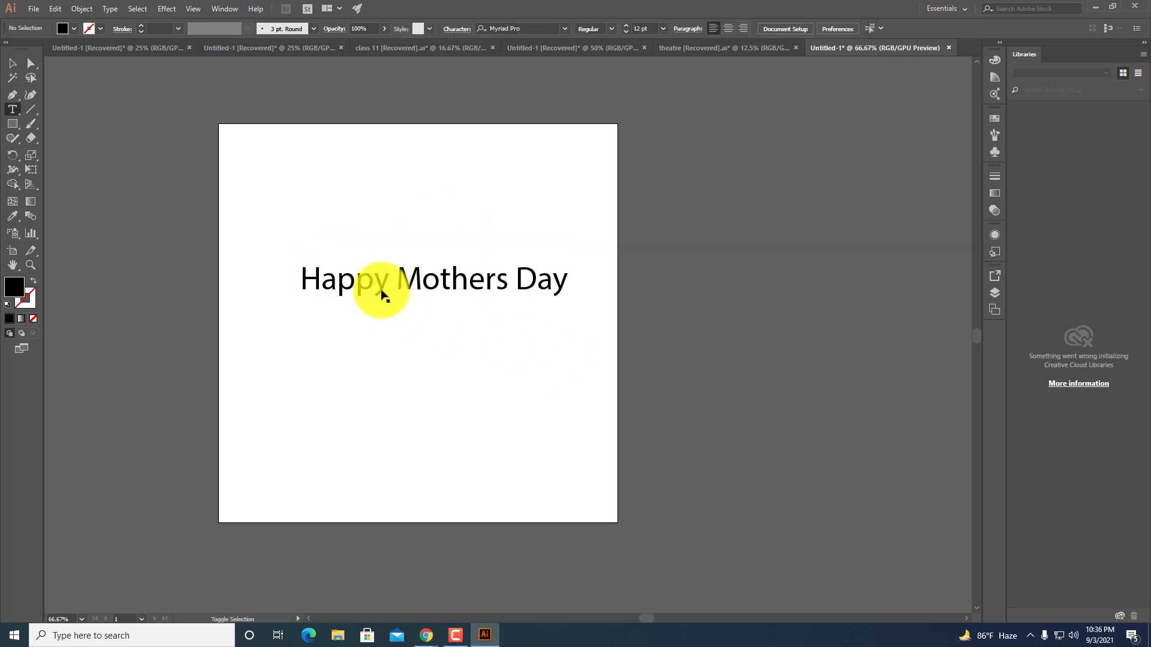
# Copy Happy, Mothers and Day out as separate text objects stacked on three lines.
pyautogui.moveTo(391, 274); pyautogui.dragTo(298, 309)
pyautogui.hotkey('ctrl', 'c')
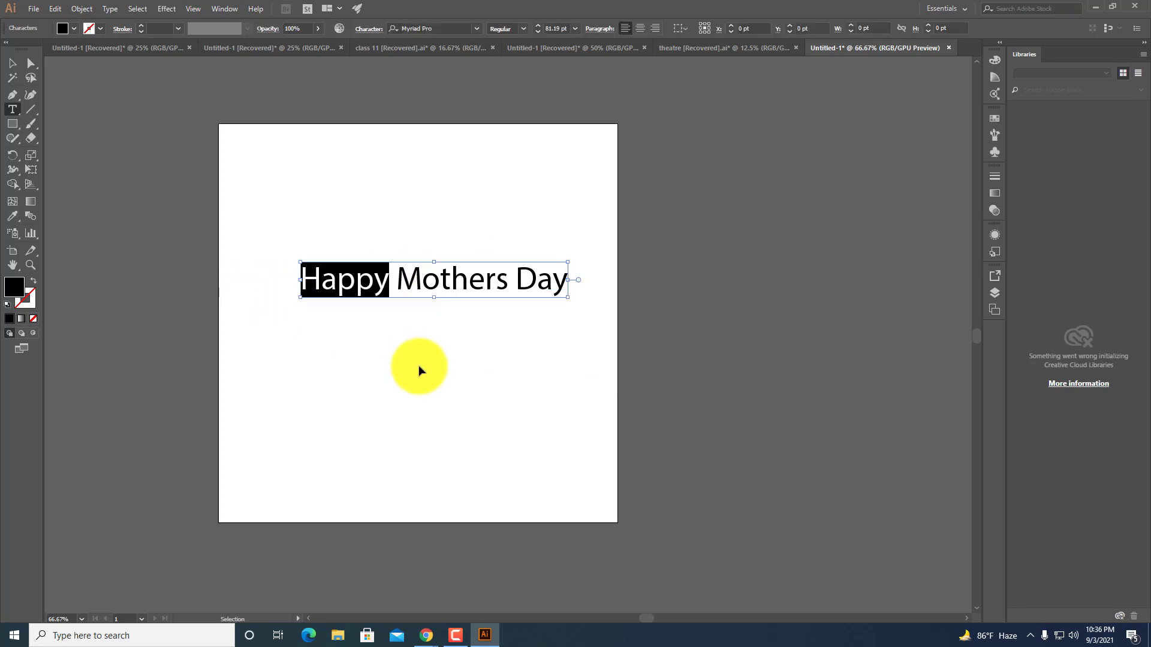
pyautogui.press('Escape')
pyautogui.hotkey('ctrl', 'v')
pyautogui.moveTo(475, 334); pyautogui.dragTo(352, 410)
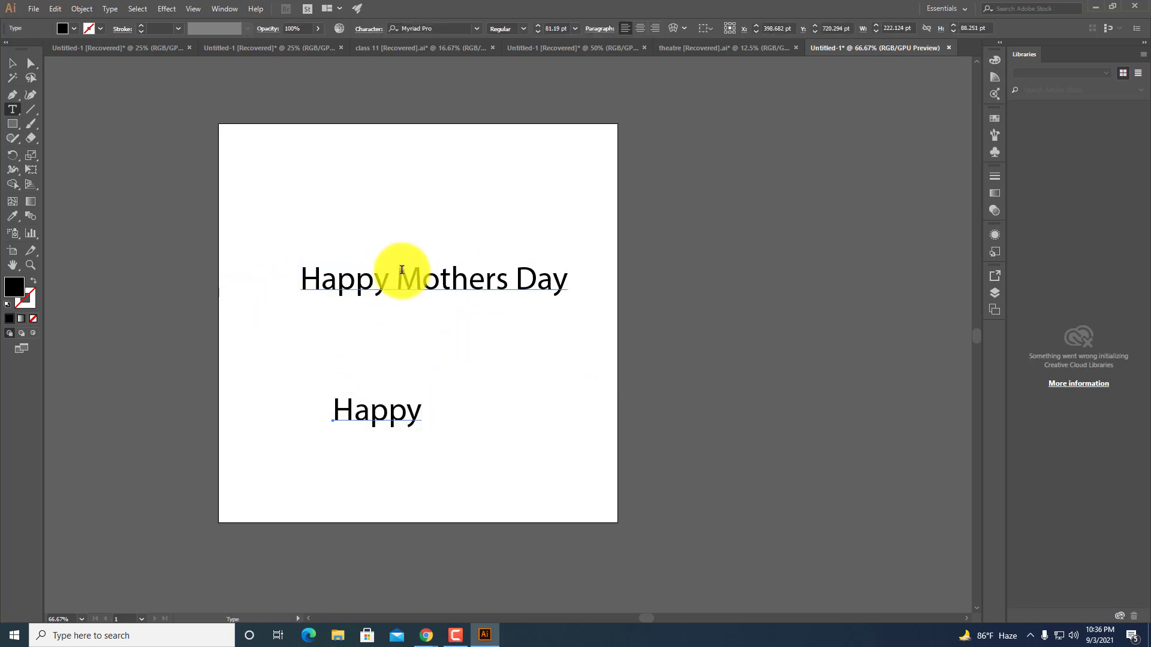
pyautogui.moveTo(403, 277); pyautogui.dragTo(507, 277)
pyautogui.hotkey('ctrl', 'c')
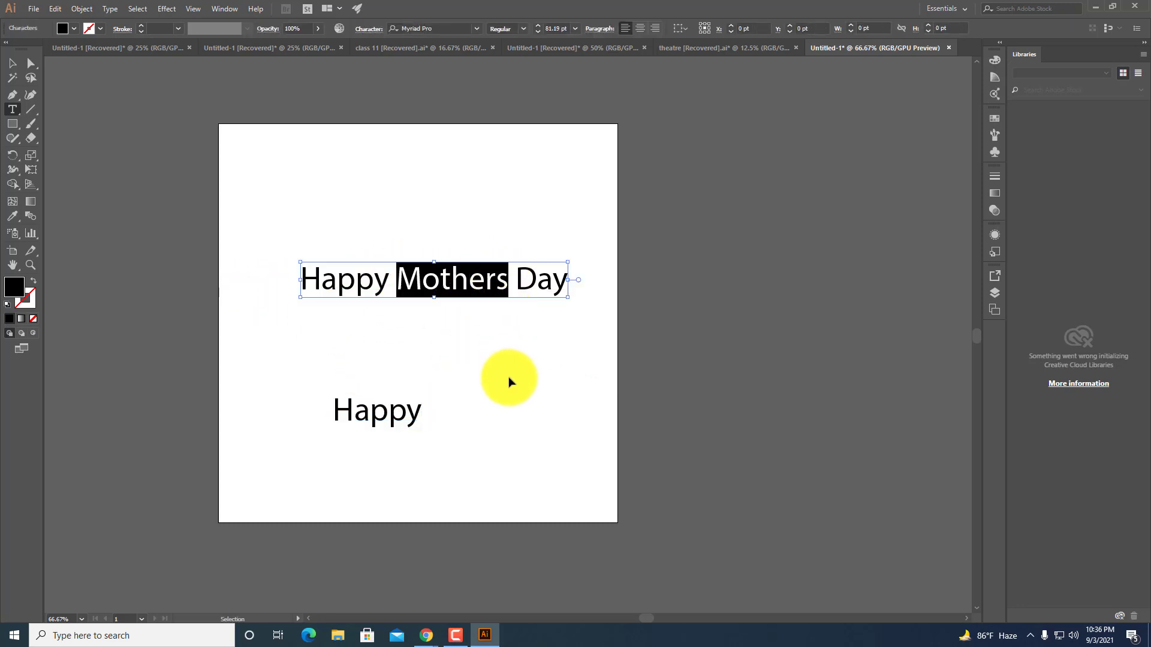
pyautogui.press('Escape')
pyautogui.hotkey('ctrl', 'v')
pyautogui.moveTo(498, 327); pyautogui.dragTo(382, 447)
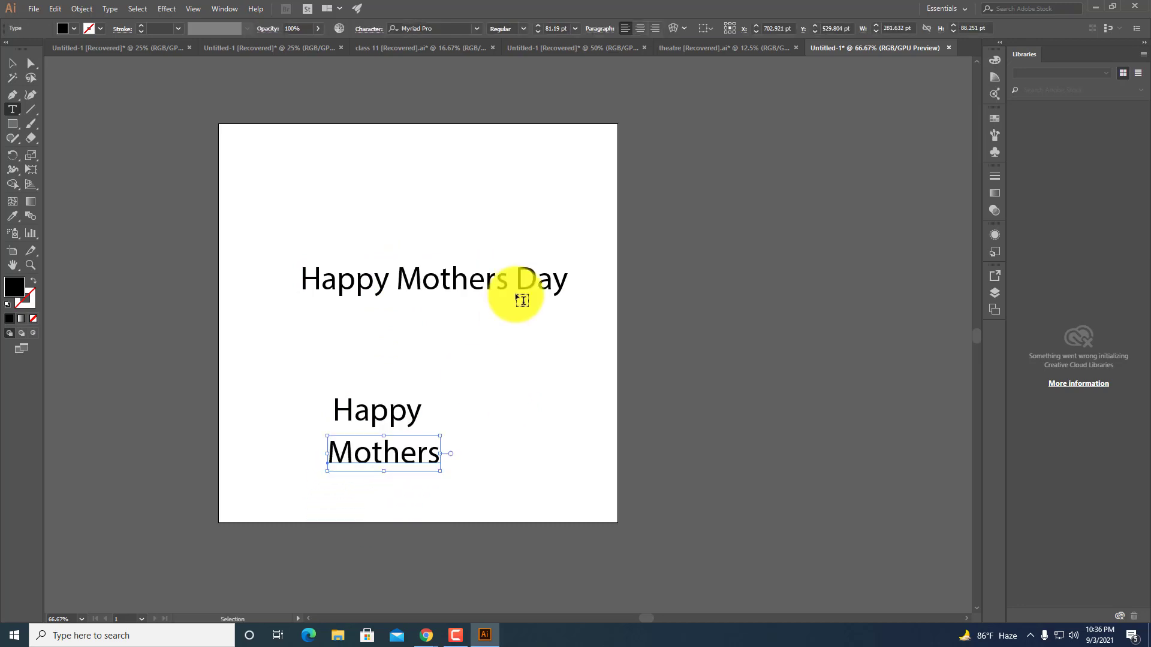
pyautogui.moveTo(515, 280); pyautogui.dragTo(606, 273)
pyautogui.hotkey('ctrl', 'c')
pyautogui.press('Escape')
pyautogui.hotkey('ctrl', 'v')
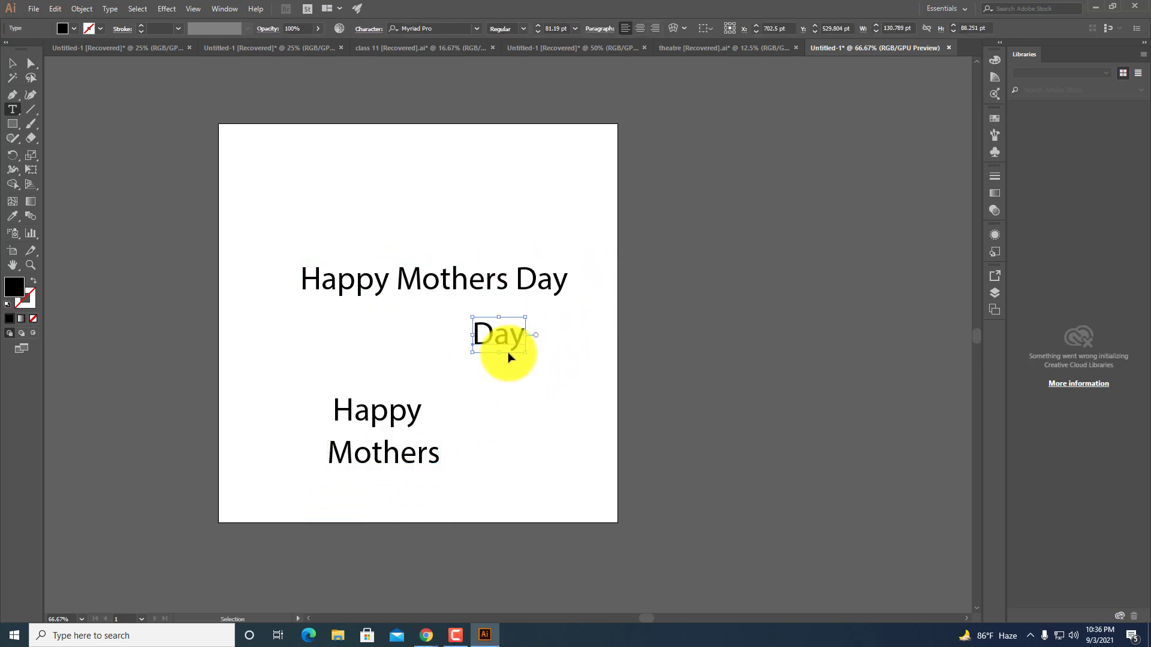
pyautogui.moveTo(507, 351); pyautogui.dragTo(394, 483)
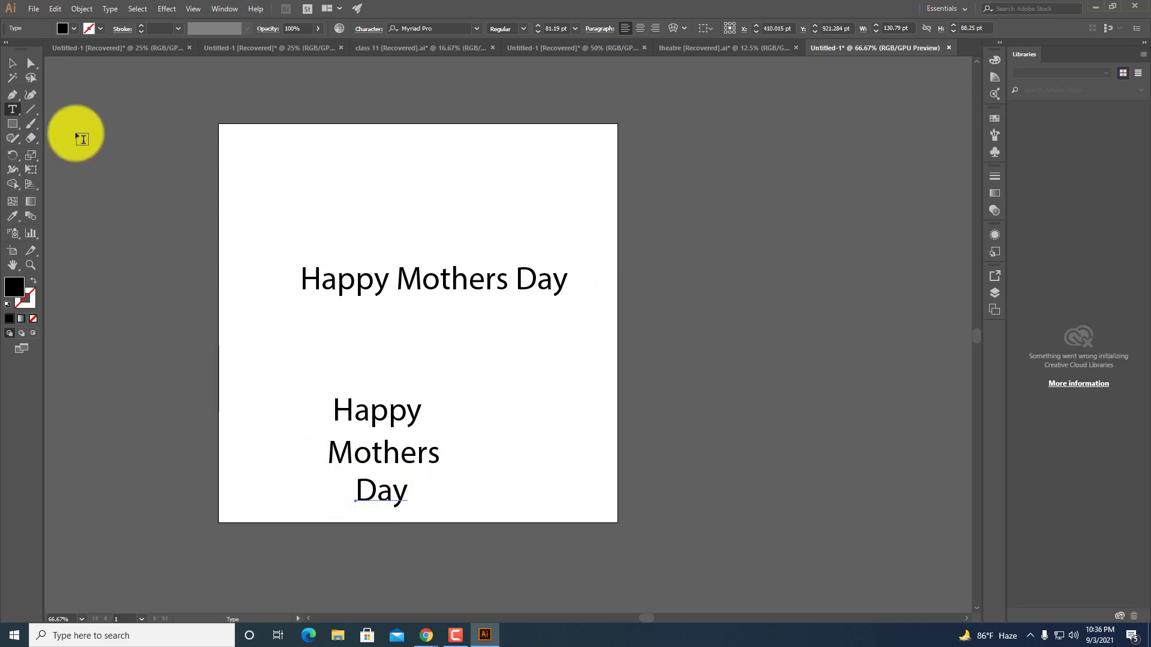
# Move the stacked Happy / Mothers / Day words off the artboard to the right.
pyautogui.click(12, 63)
pyautogui.scroll(-3, 483, 313)
pyautogui.moveTo(290, 282); pyautogui.dragTo(404, 396)
pyautogui.moveTo(437, 349); pyautogui.dragTo(735, 184)
pyautogui.moveTo(620, 262); pyautogui.dragTo(432, 362)
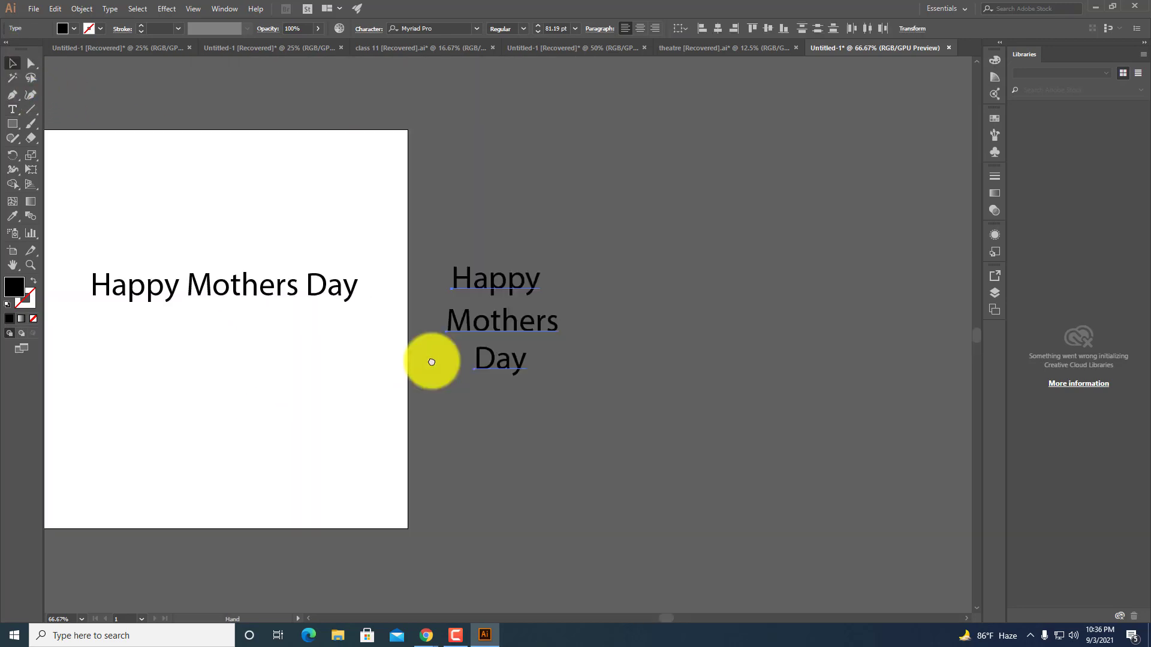
pyautogui.click(589, 360)
# Centre Day under Mothers, then select the Happy and Day lines together.
pyautogui.click(513, 336)
pyautogui.moveTo(508, 374); pyautogui.dragTo(491, 370)
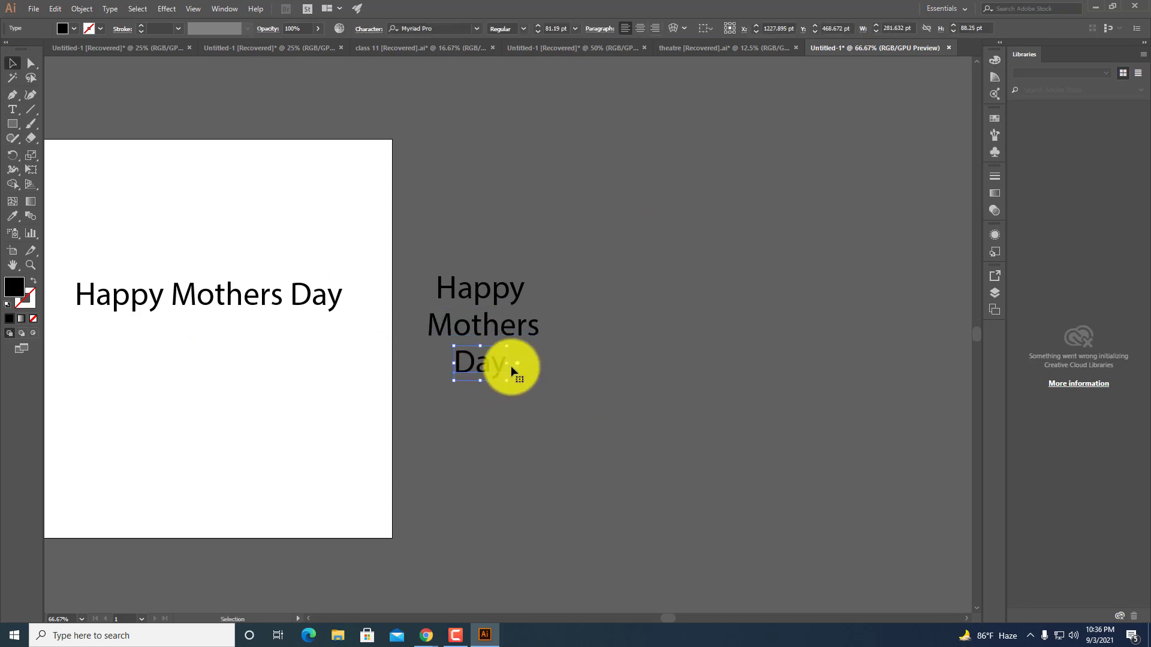
pyautogui.click(496, 300)
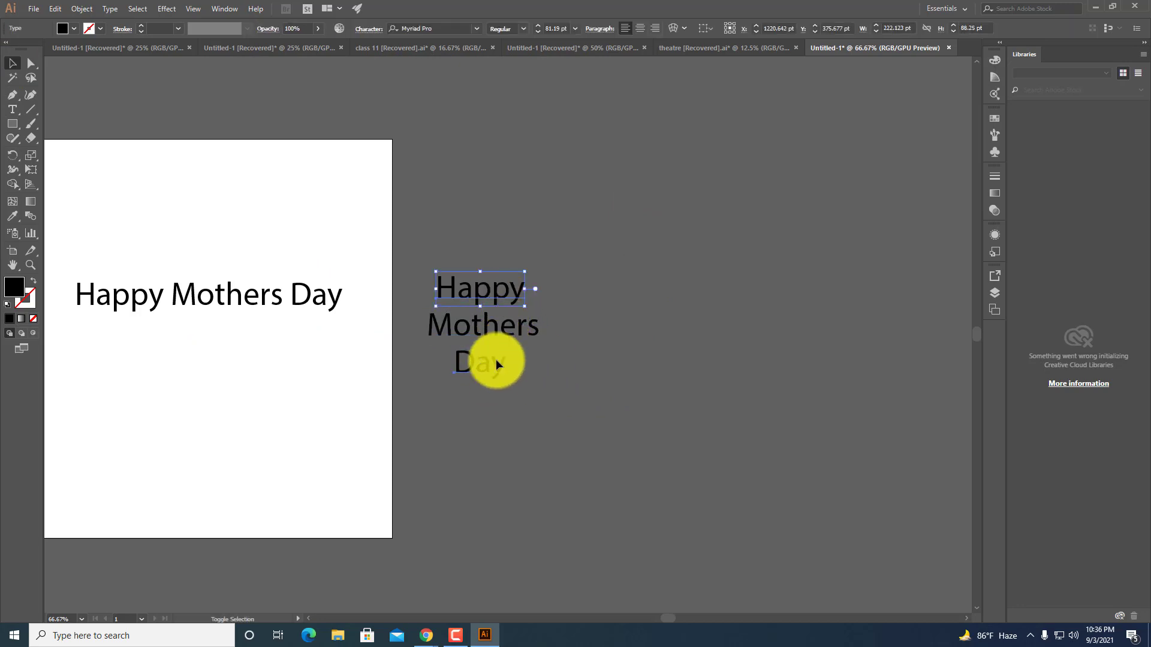
pyautogui.keyDown('shift'); pyautogui.click(496, 362); pyautogui.keyUp('shift')
# Set HAPPY and DAY in the AmnestiaDistressed font after trying Abasalom Demo.
pyautogui.hotkey('ctrl', 't')
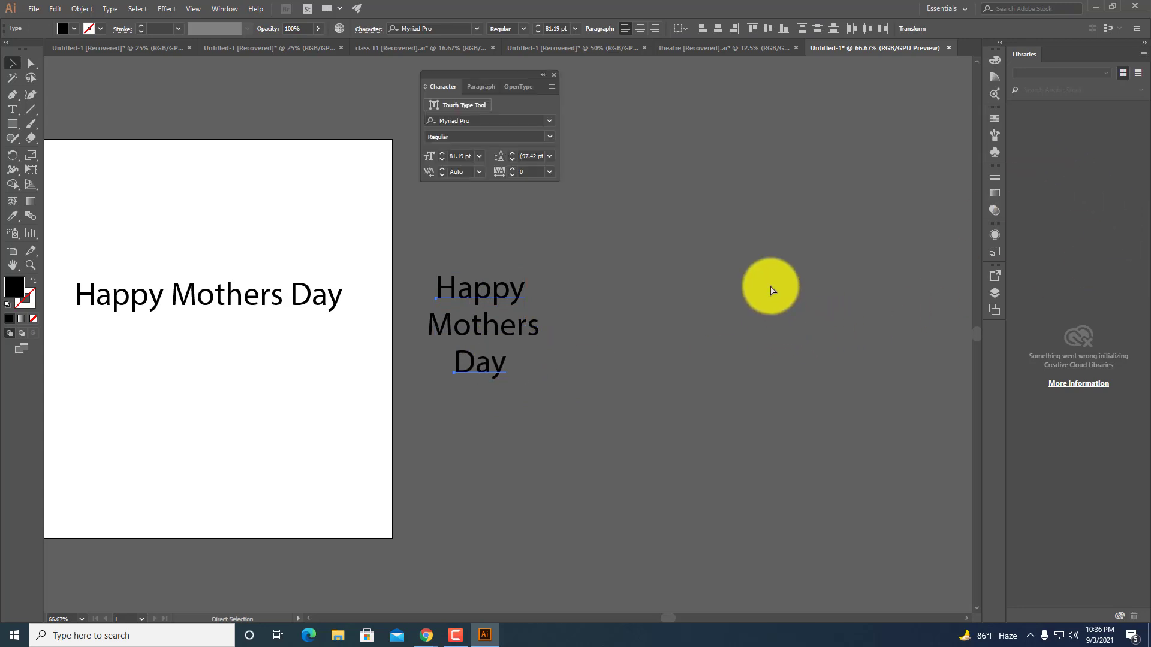
pyautogui.click(551, 122)
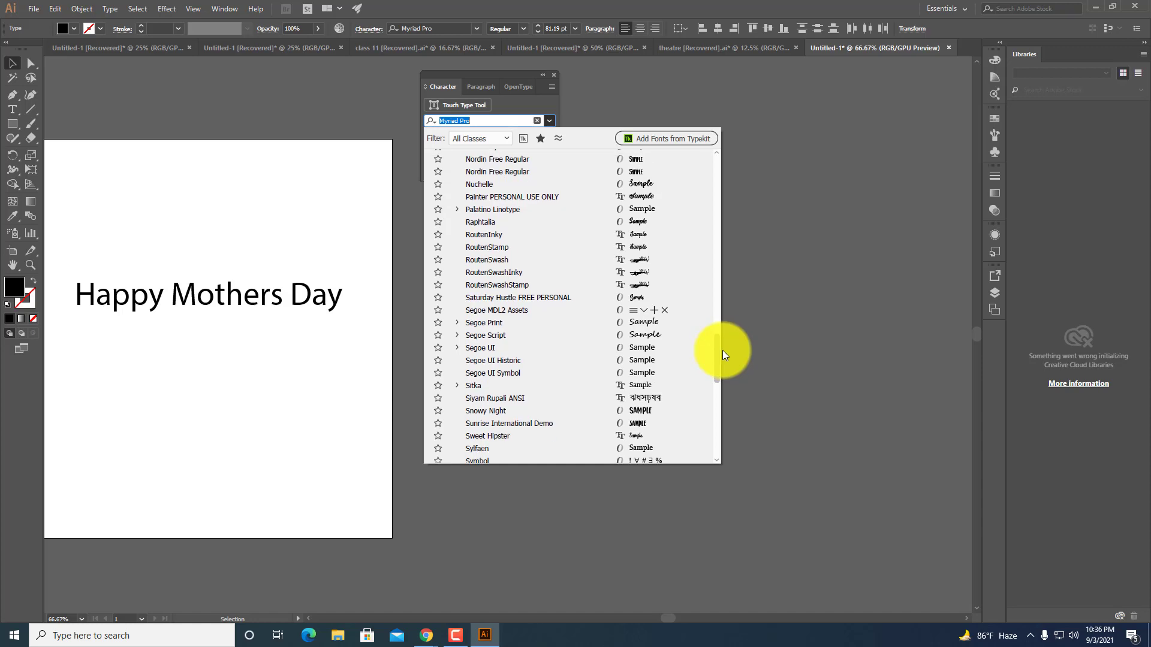
pyautogui.moveTo(721, 350); pyautogui.dragTo(743, 139)
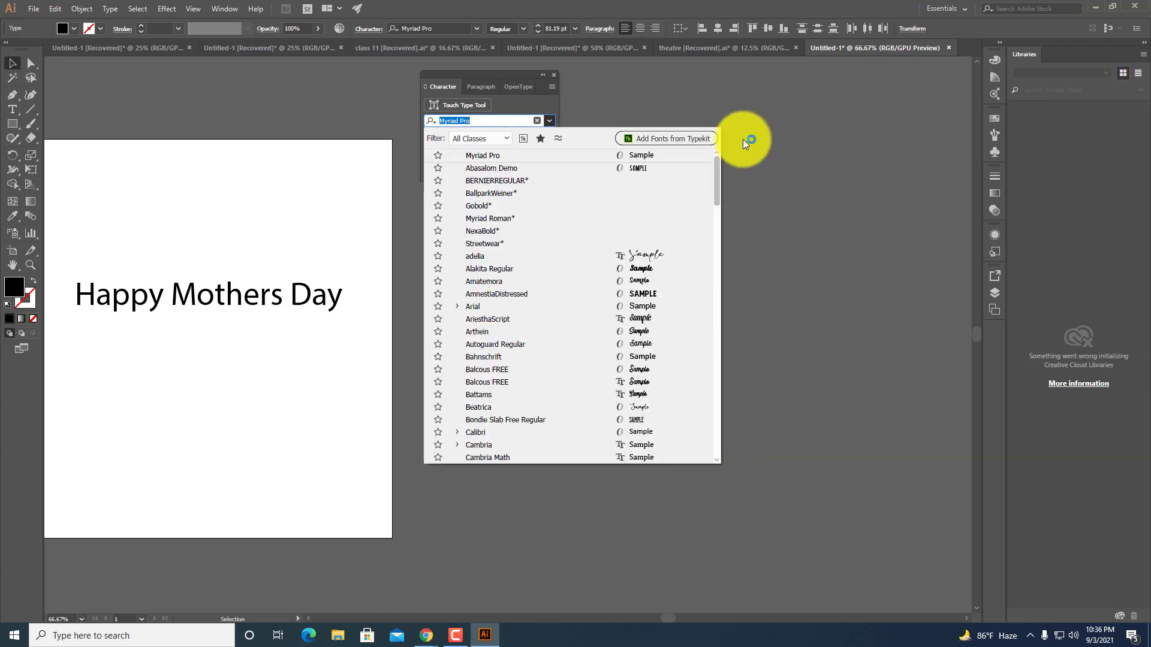
pyautogui.click(652, 175)
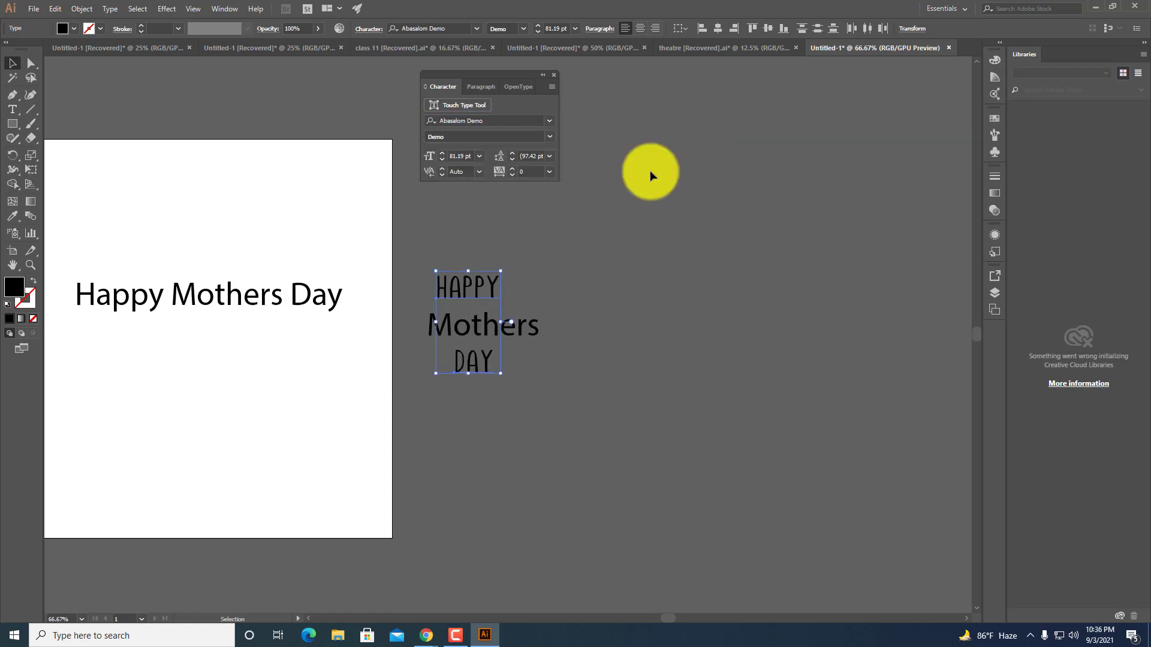
pyautogui.click(549, 120)
pyautogui.click(647, 303)
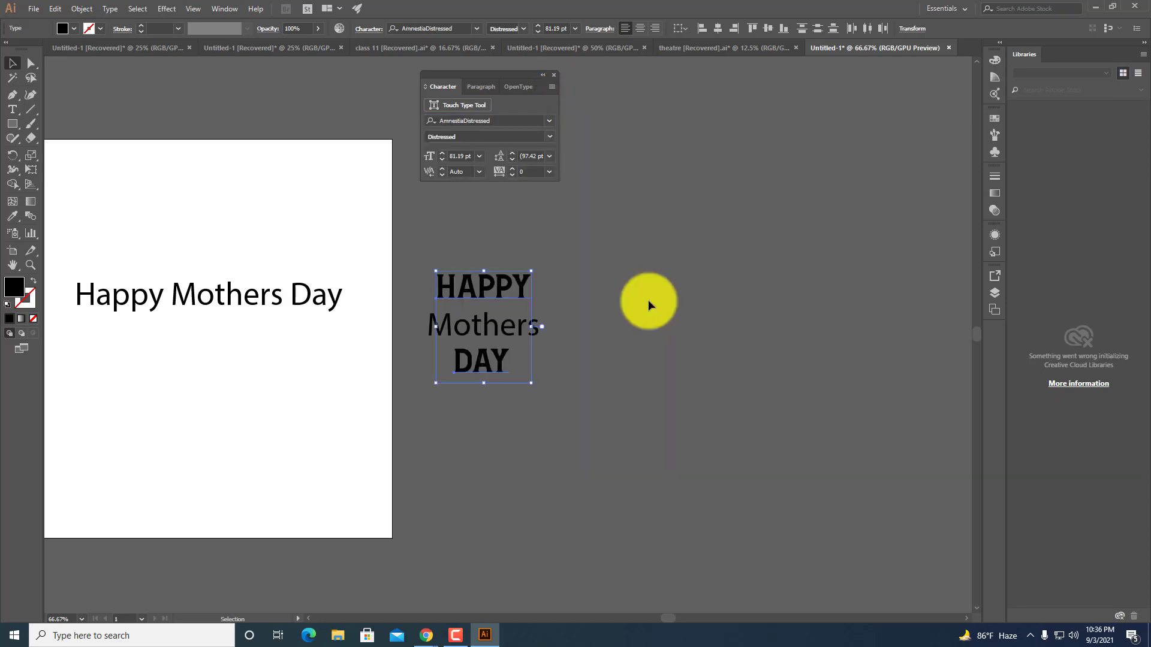
# Lower HAPPY slightly and set Mothers in the Metalia script font.
pyautogui.hotkey('ctrl', '=')
pyautogui.hotkey('ctrl', '=')
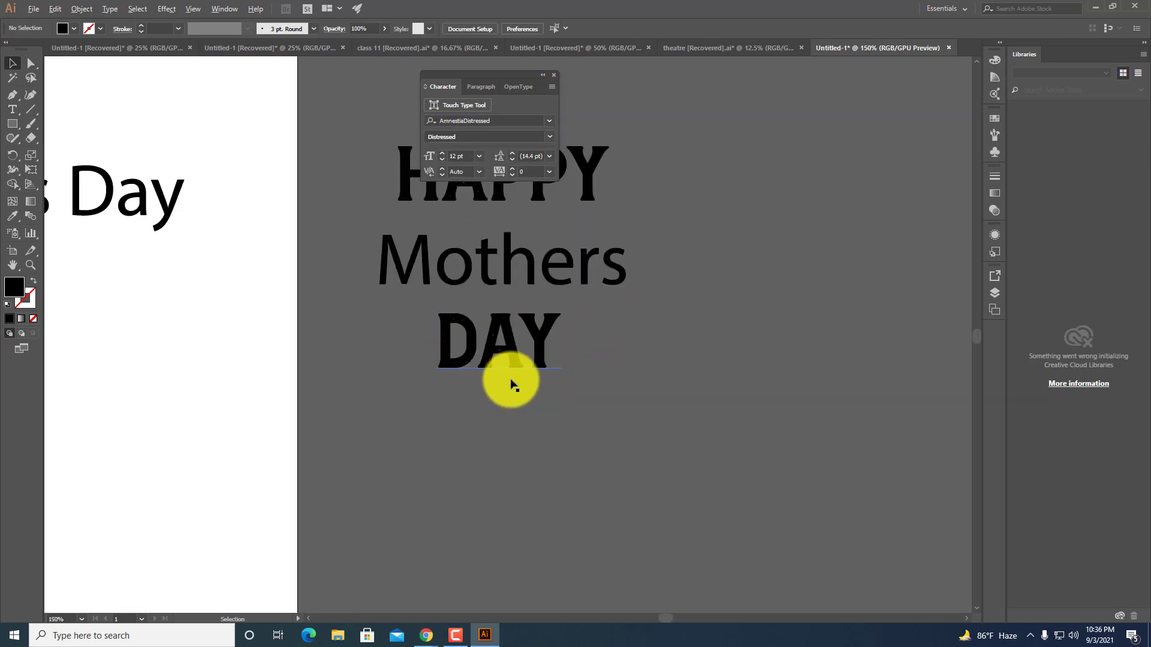
pyautogui.click(517, 354)
pyautogui.scroll(2, 586, 347)
pyautogui.moveTo(534, 308); pyautogui.dragTo(534, 320)
pyautogui.click(531, 394)
pyautogui.click(550, 121)
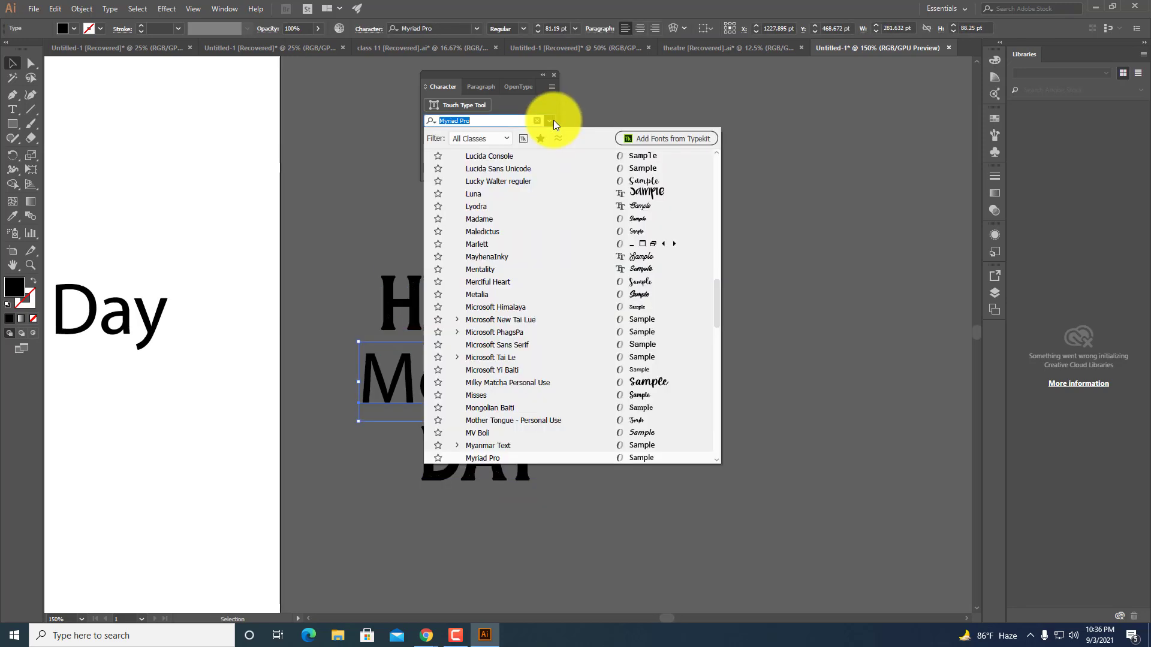
pyautogui.click(646, 296)
# Edit the Mothers text and select its final s.
pyautogui.click(625, 397)
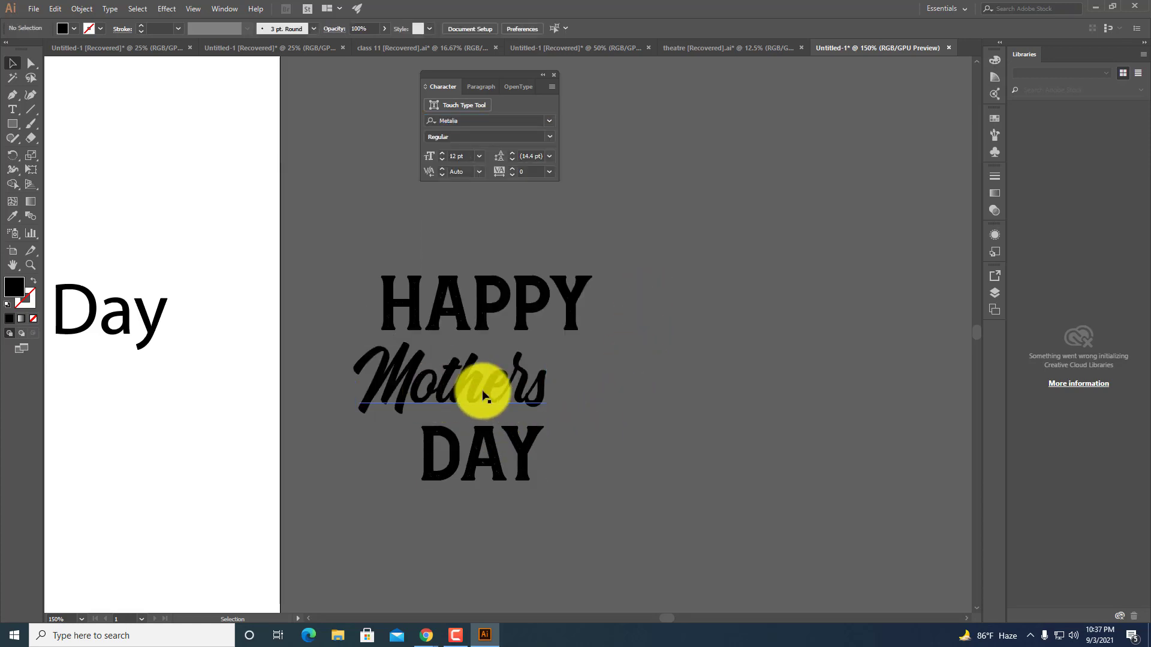
pyautogui.click(484, 396)
pyautogui.doubleClick(562, 390)
pyautogui.moveTo(562, 390); pyautogui.dragTo(532, 393)
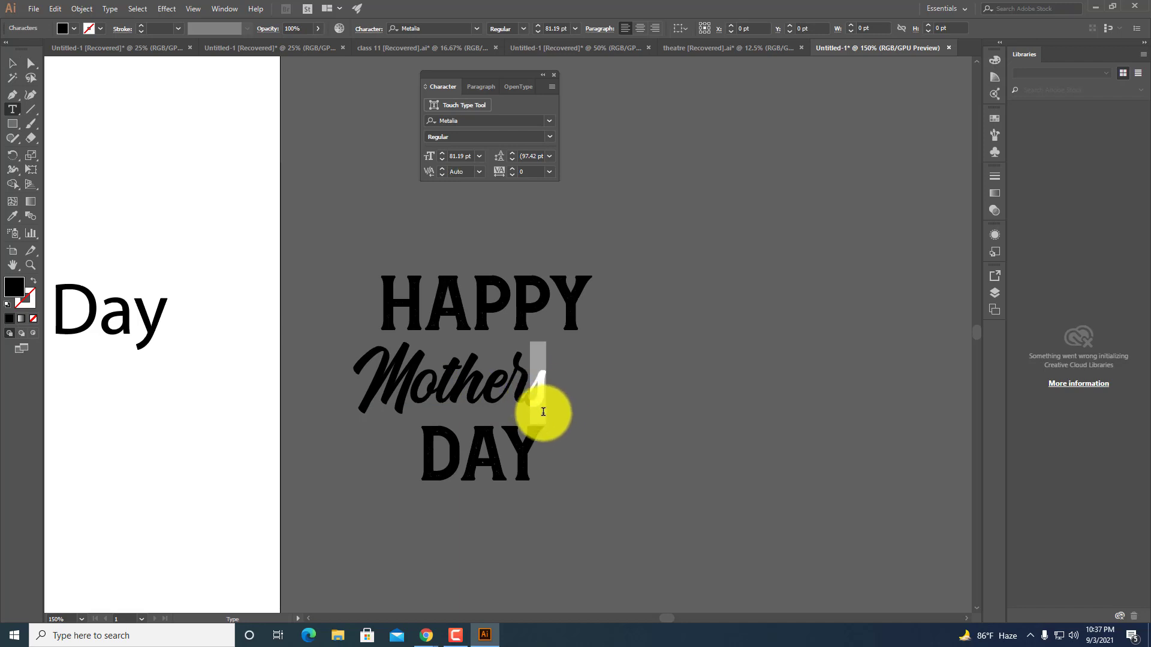
# Enlarge Mothers and DAY and shrink HAPPY, placing it just above Mothers.
pyautogui.click(12, 63)
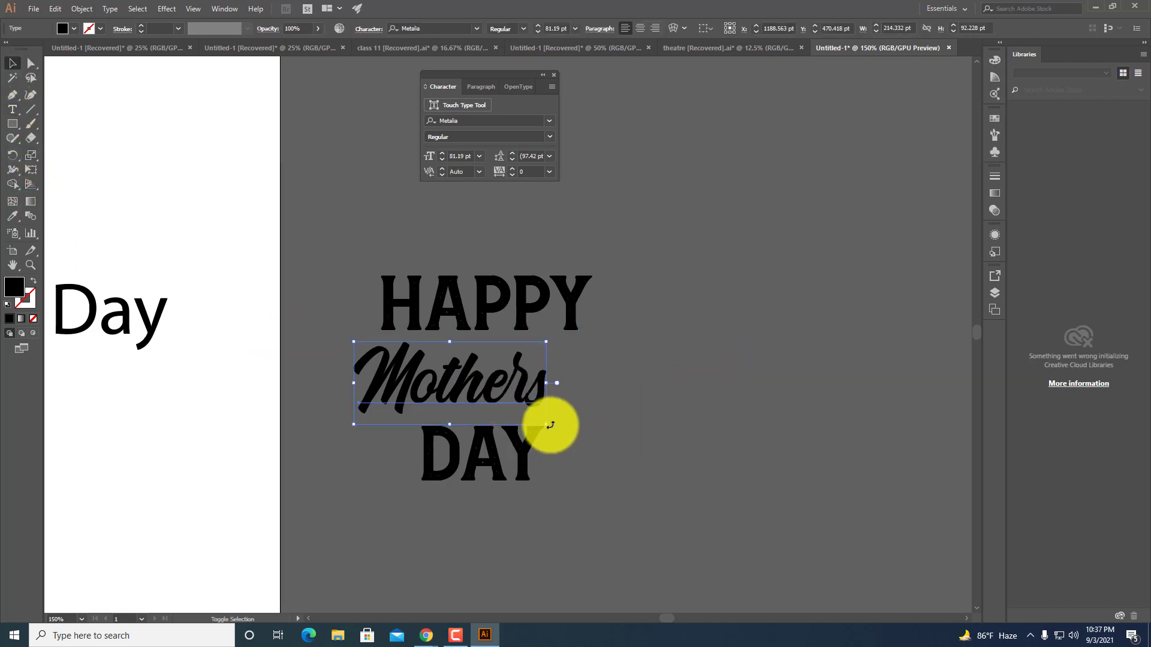
pyautogui.moveTo(550, 425); pyautogui.dragTo(611, 451)
pyautogui.moveTo(502, 477); pyautogui.dragTo(580, 531)
pyautogui.moveTo(520, 312); pyautogui.dragTo(593, 334)
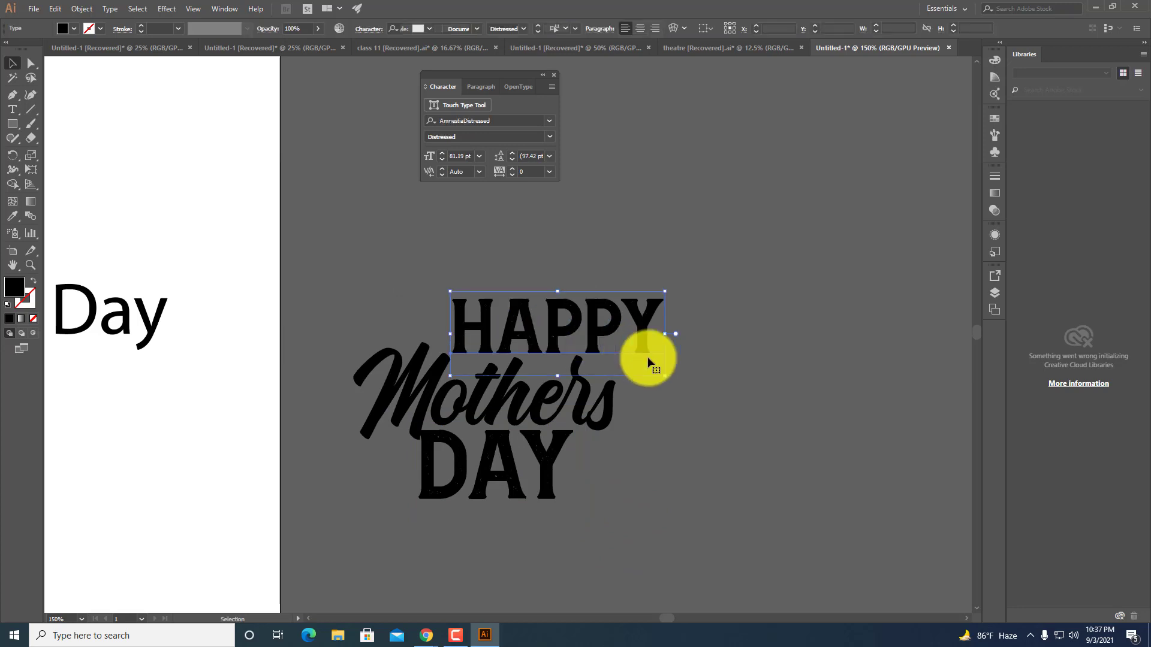
pyautogui.moveTo(666, 379); pyautogui.dragTo(520, 361)
pyautogui.click(631, 346)
# Nudge DAY right and down so it tucks closer under Mothers.
pyautogui.scroll(1, 636, 415)
pyautogui.scroll(-2, 617, 378)
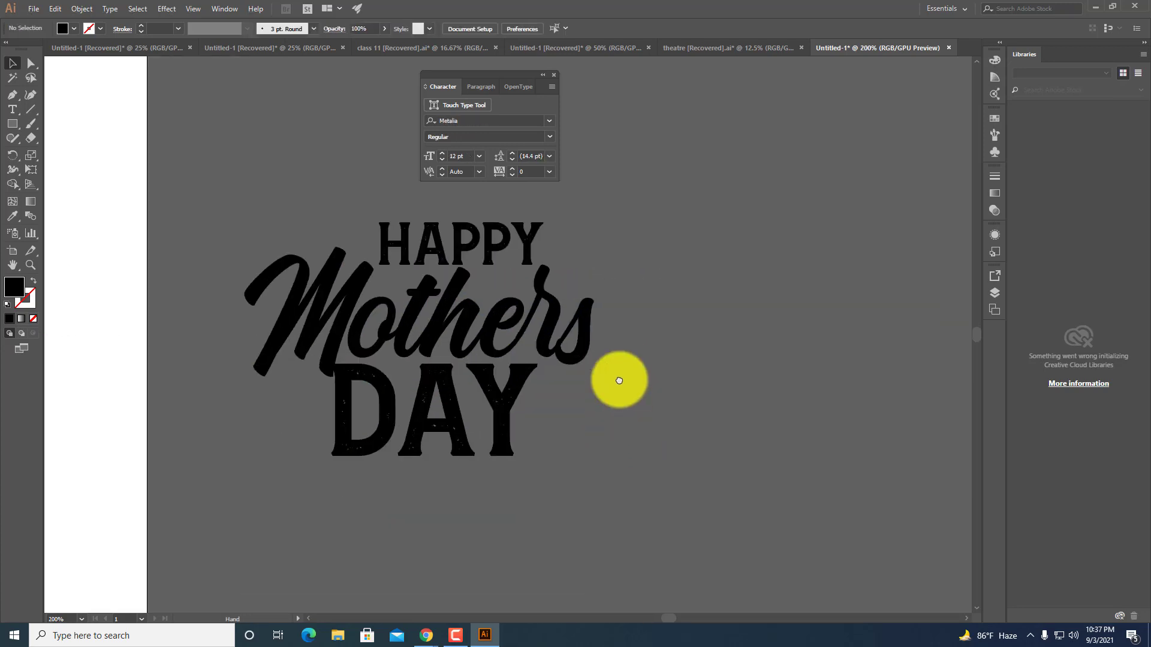
pyautogui.moveTo(440, 412); pyautogui.dragTo(453, 410)
pyautogui.click(559, 396)
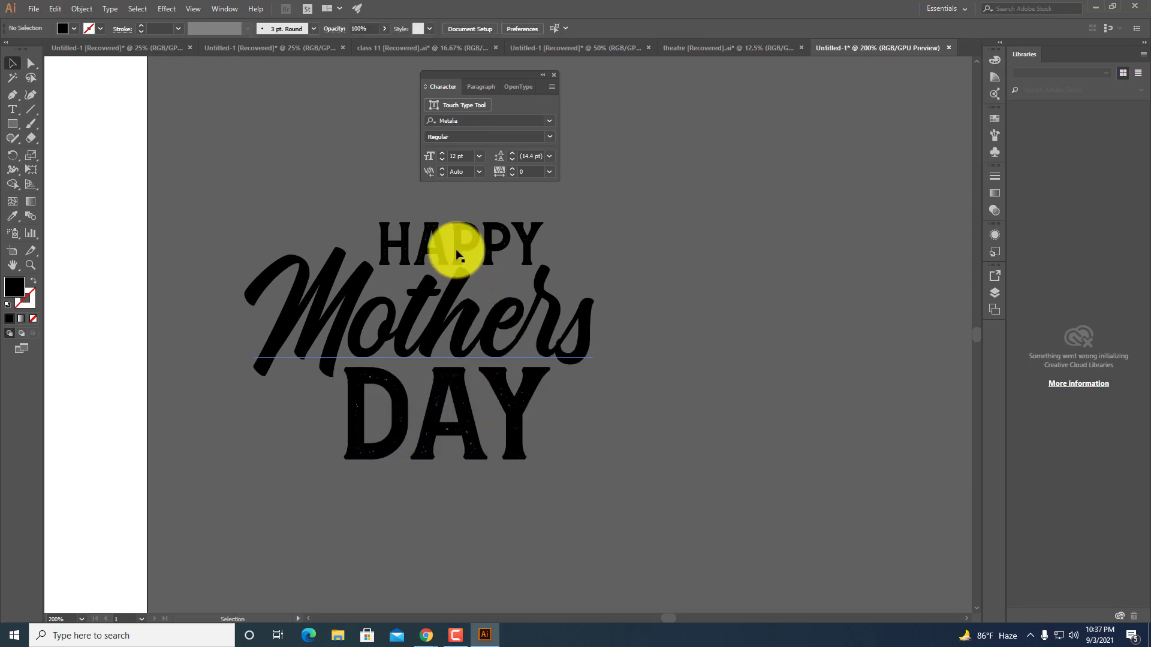
pyautogui.moveTo(450, 236); pyautogui.dragTo(449, 236)
pyautogui.click(657, 385)
pyautogui.scroll(-1, 635, 390)
pyautogui.hscroll(1, 635, 390)
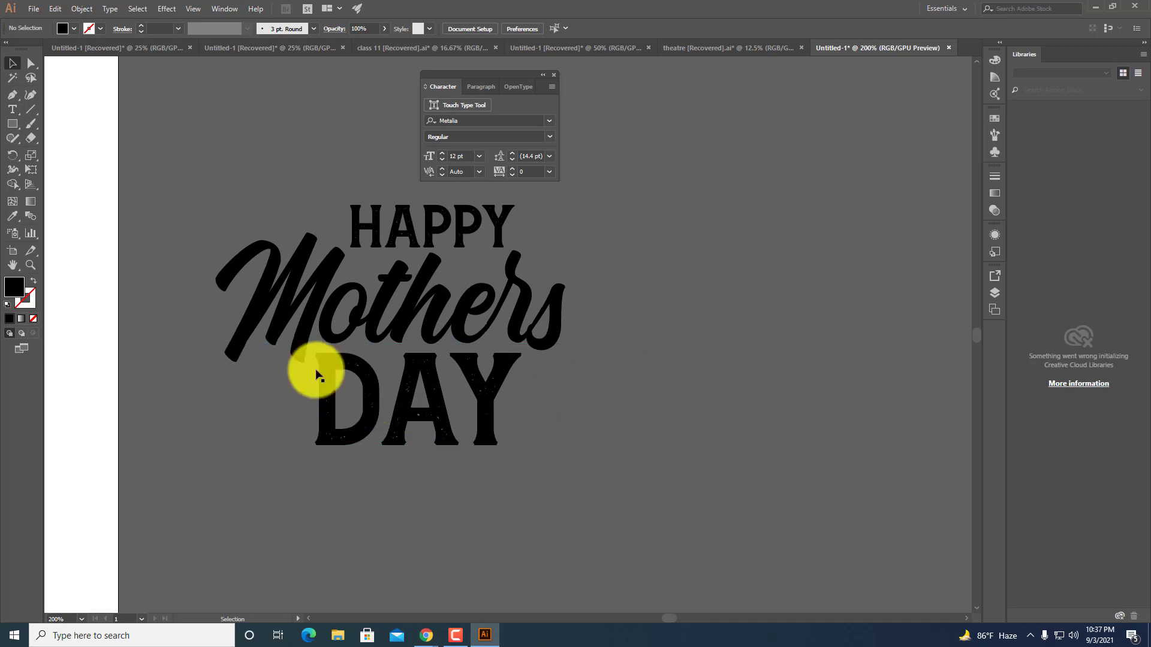
pyautogui.scroll(-1, 458, 303)
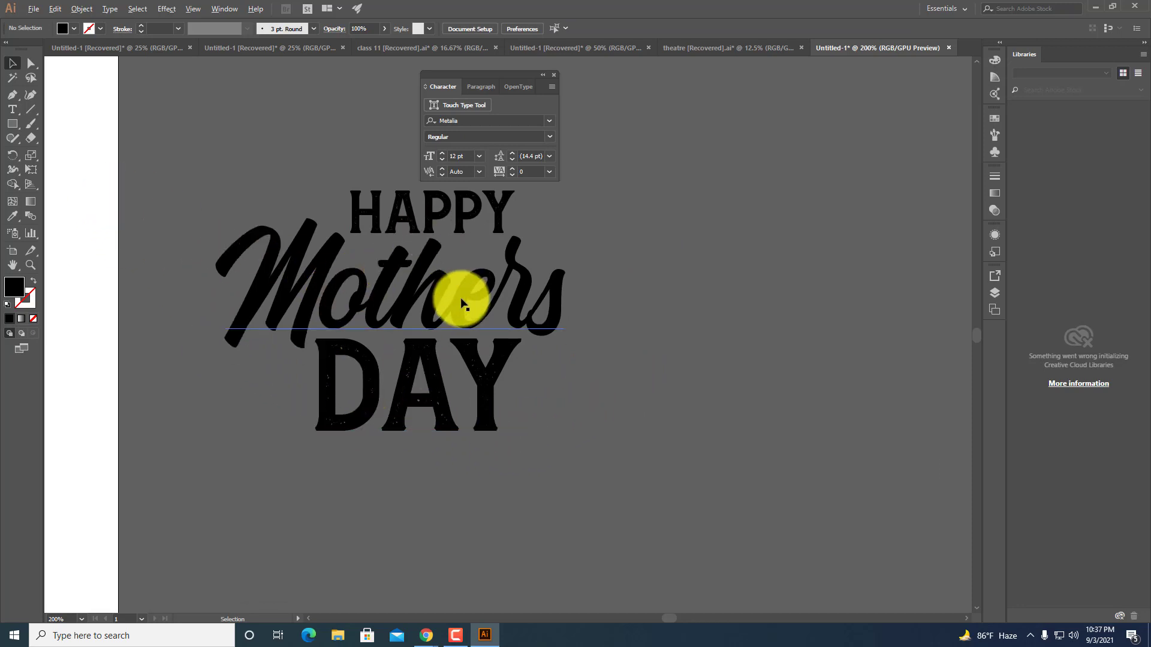
pyautogui.scroll(-1, 457, 303)
# Duplicate the lockup to the right and convert the original to outlines.
pyautogui.keyDown('alt'); pyautogui.moveTo(487, 279); pyautogui.dragTo(857, 280); pyautogui.keyUp('alt')
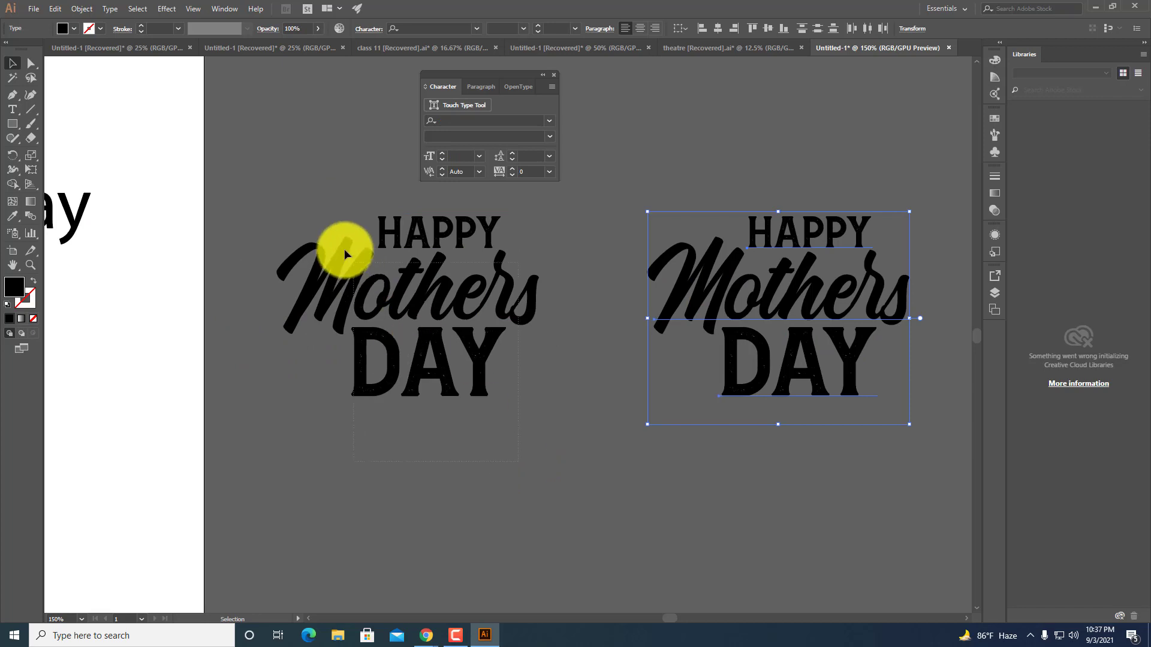
pyautogui.click(411, 244)
pyautogui.rightClick(418, 245)
pyautogui.click(447, 326)
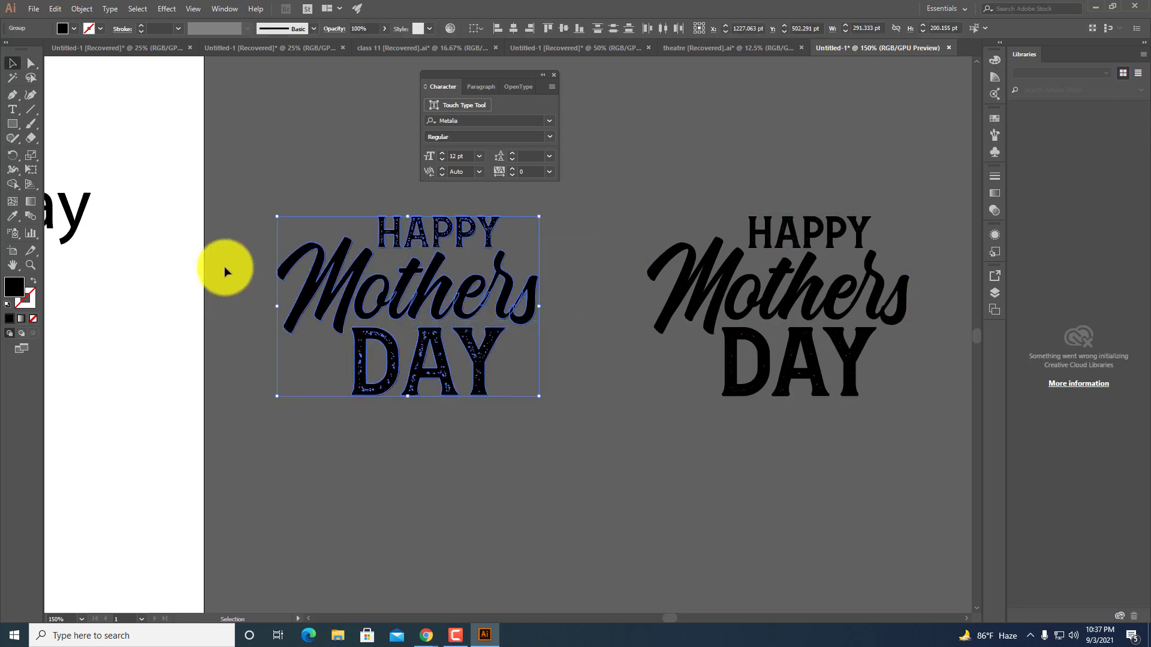
pyautogui.click(31, 64)
pyautogui.scroll(2, 349, 311)
# Drag the M's bottom anchor to extend its lead-in stroke below DAY.
pyautogui.click(329, 360)
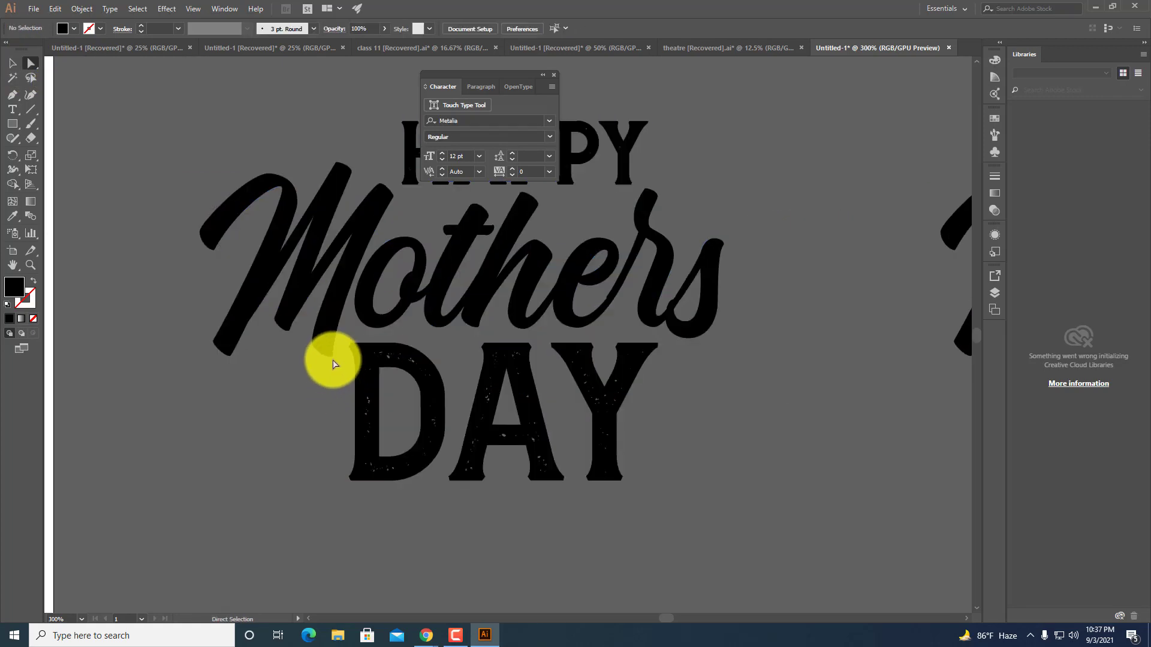
pyautogui.click(315, 354)
pyautogui.moveTo(301, 433); pyautogui.dragTo(279, 442)
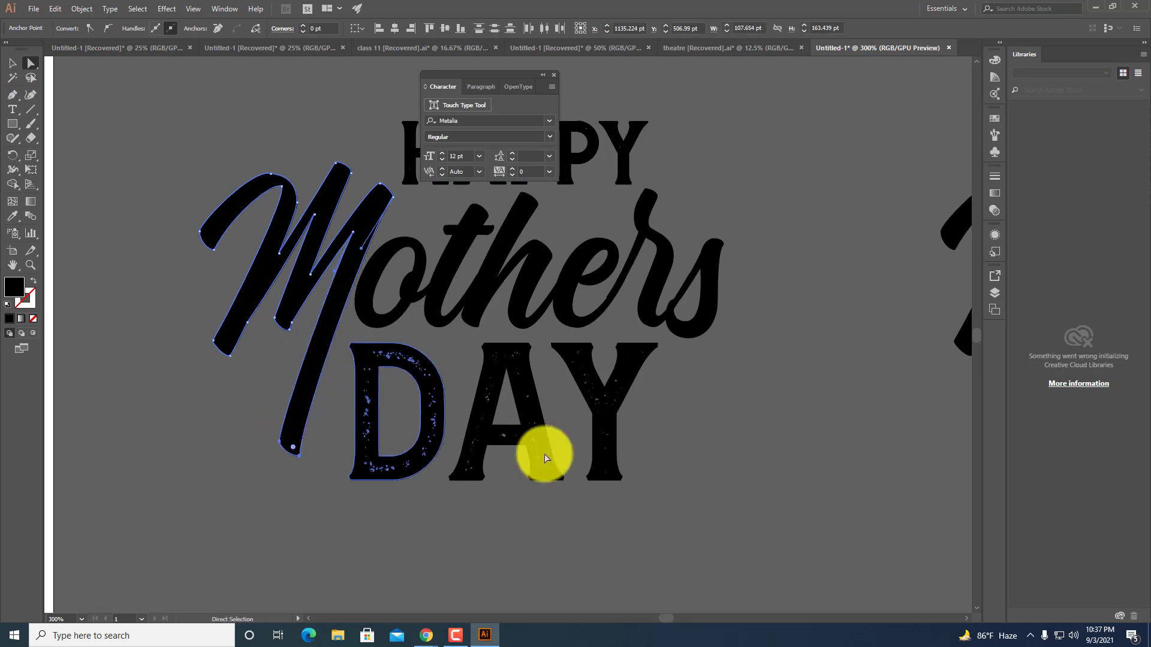
pyautogui.click(683, 432)
pyautogui.scroll(2, 647, 506)
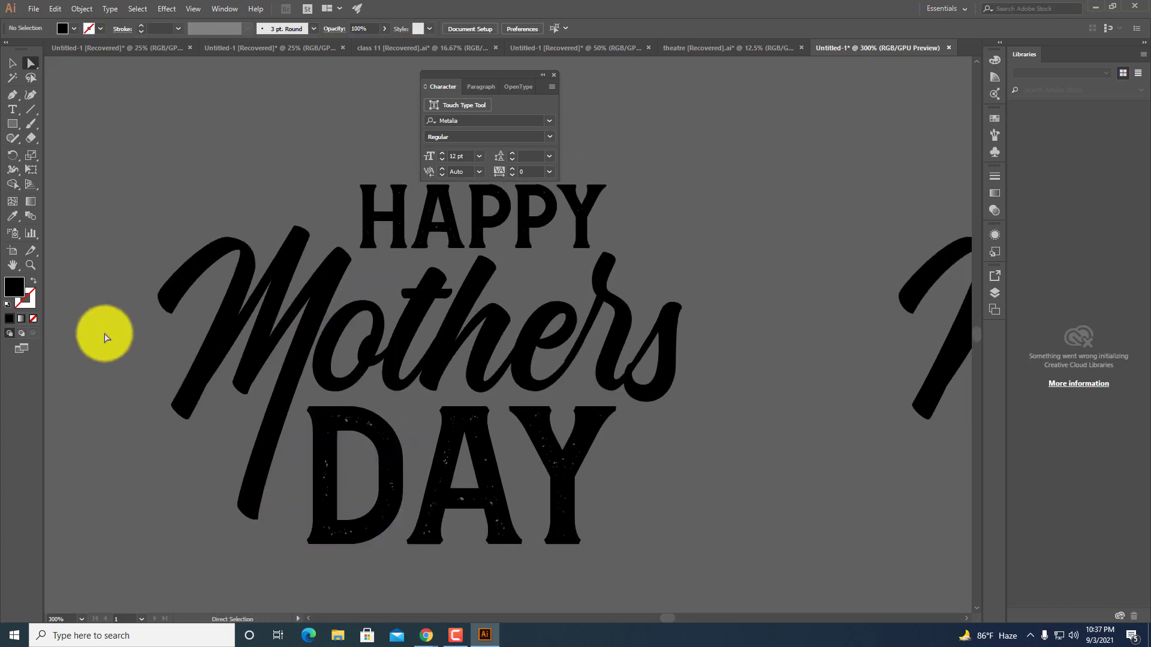
# Draw a closed curved swoosh tail hanging from the final s of Mothers with the Pen tool.
pyautogui.click(13, 96)
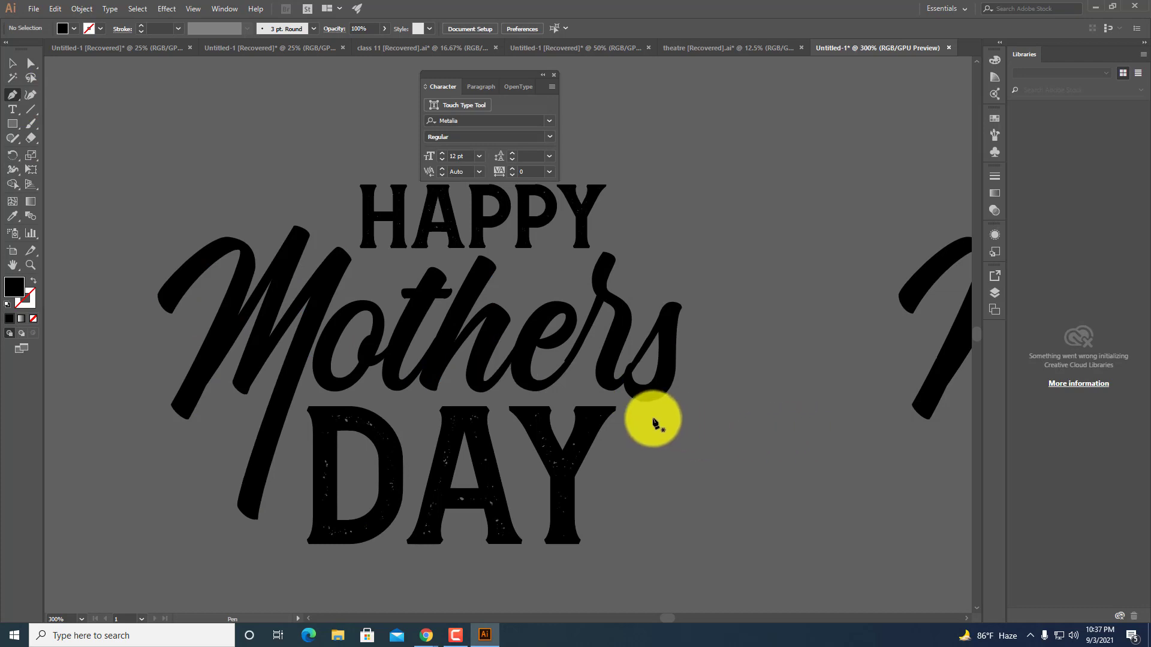
pyautogui.click(639, 400)
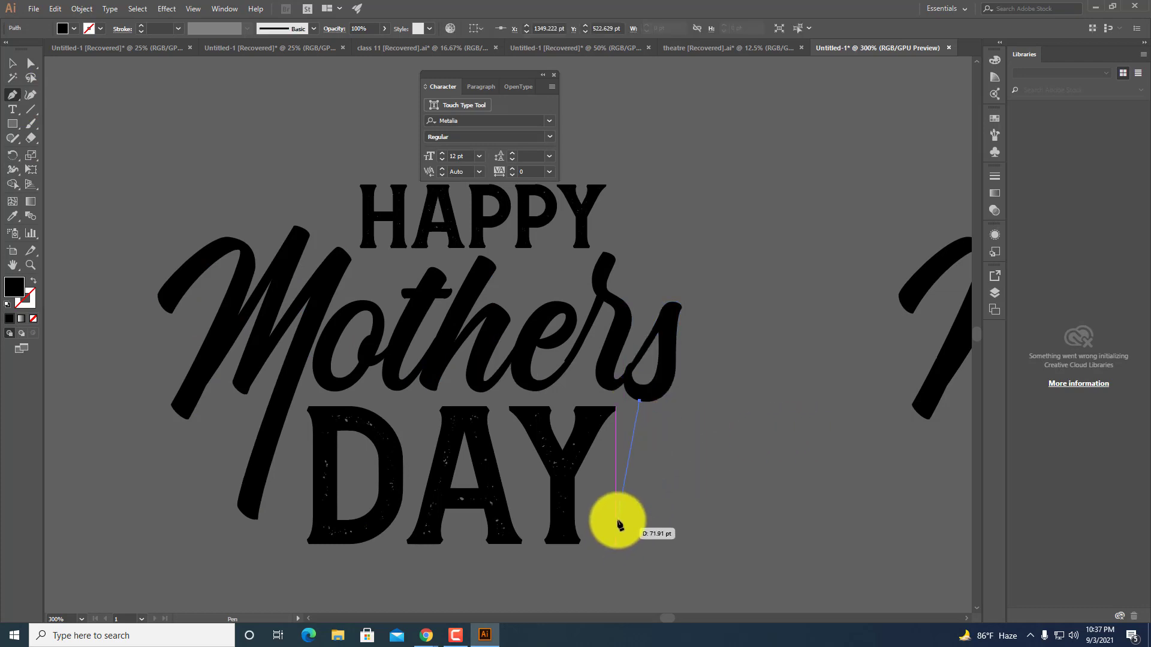
pyautogui.moveTo(620, 484); pyautogui.dragTo(706, 515)
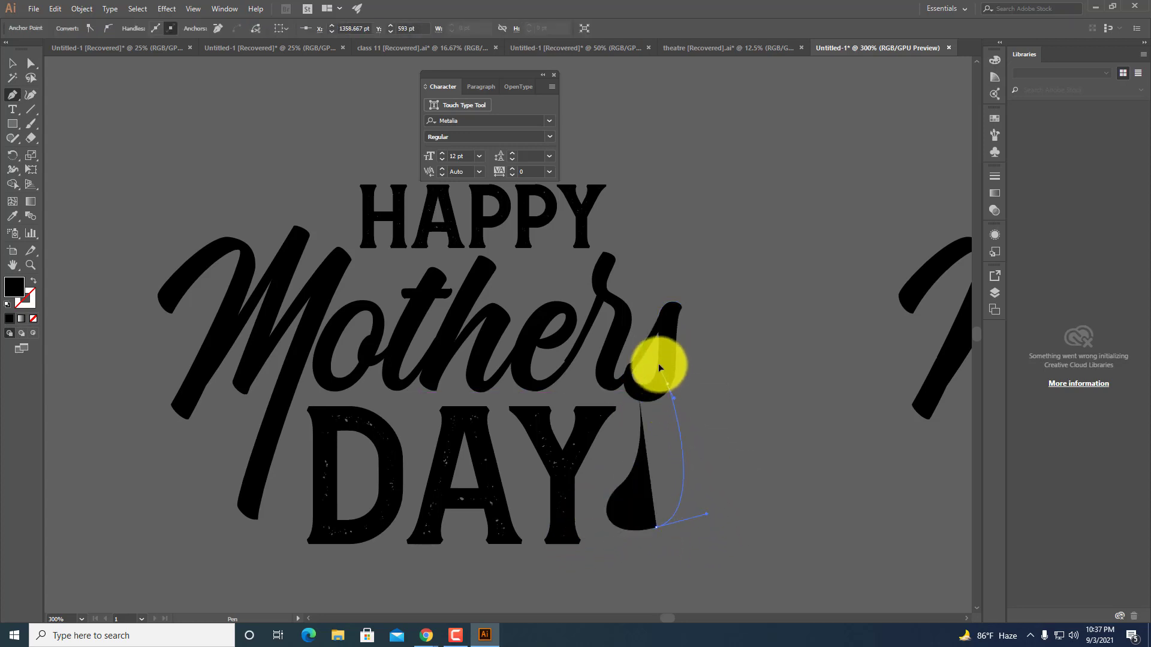
pyautogui.moveTo(656, 362); pyautogui.dragTo(639, 405)
pyautogui.keyDown('ctrl'); pyautogui.click(791, 483); pyautogui.keyUp('ctrl')
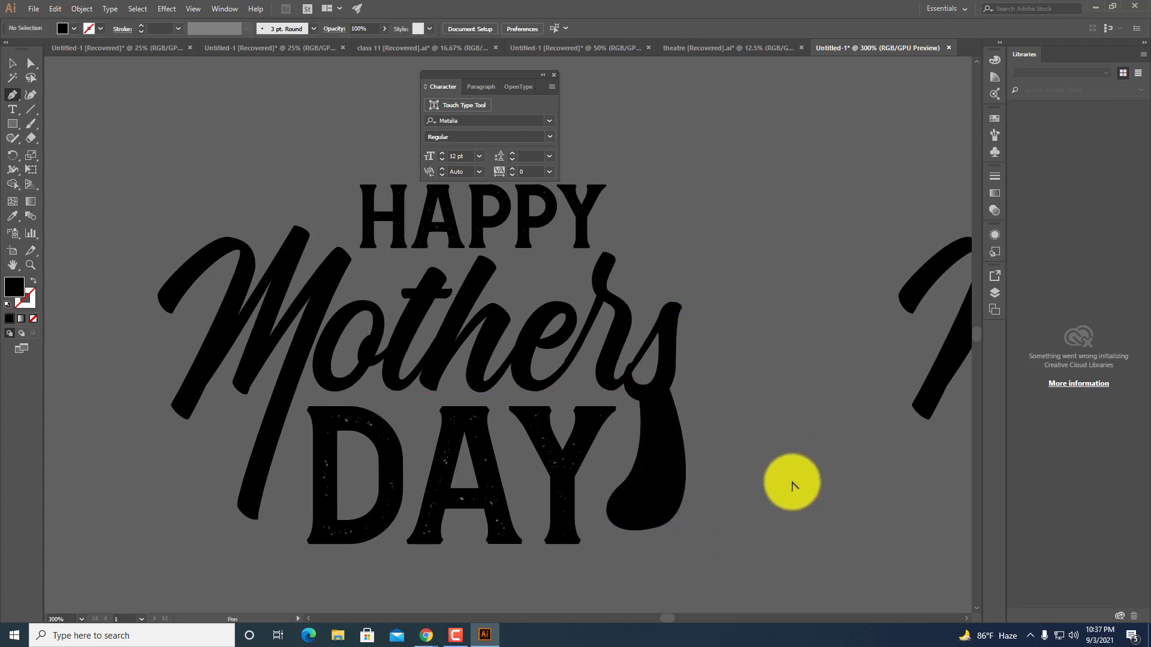
pyautogui.scroll(-3, 792, 510)
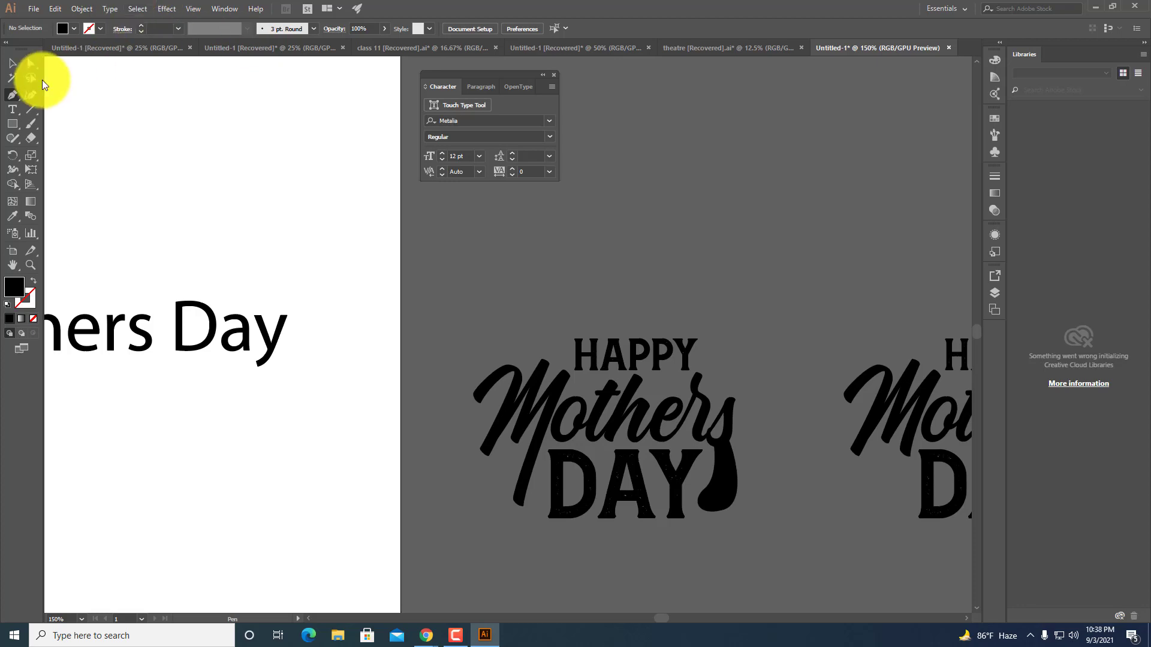
# Draw a closed black half-heart teardrop shape with the Pen tool.
pyautogui.click(12, 63)
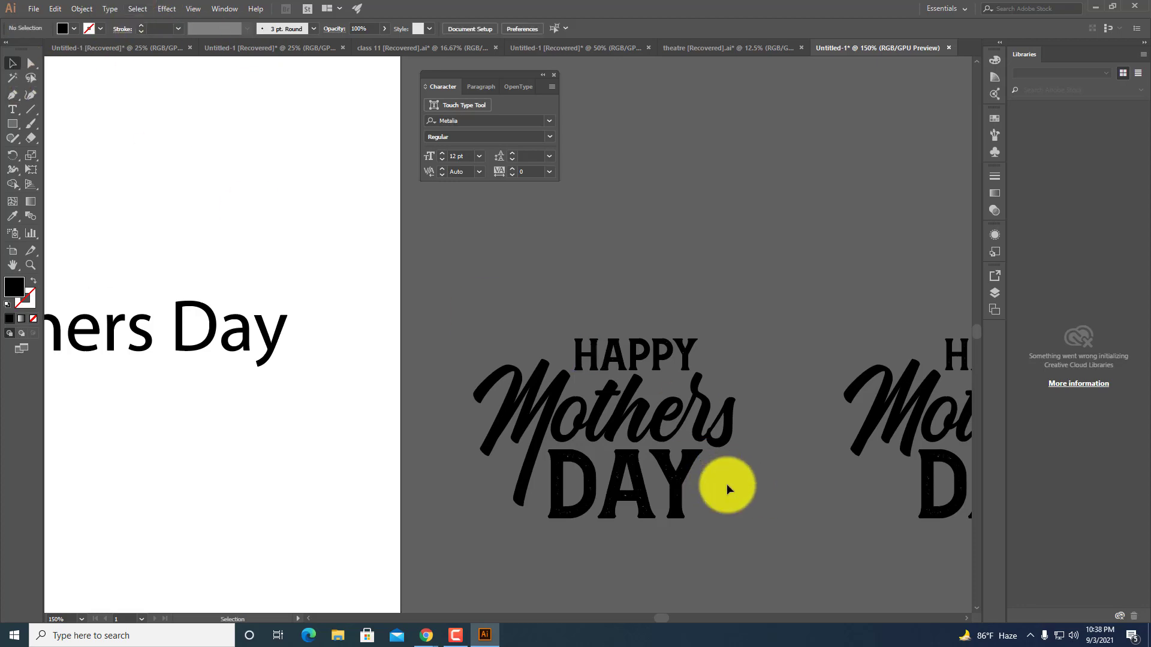
pyautogui.moveTo(709, 424); pyautogui.dragTo(502, 497)
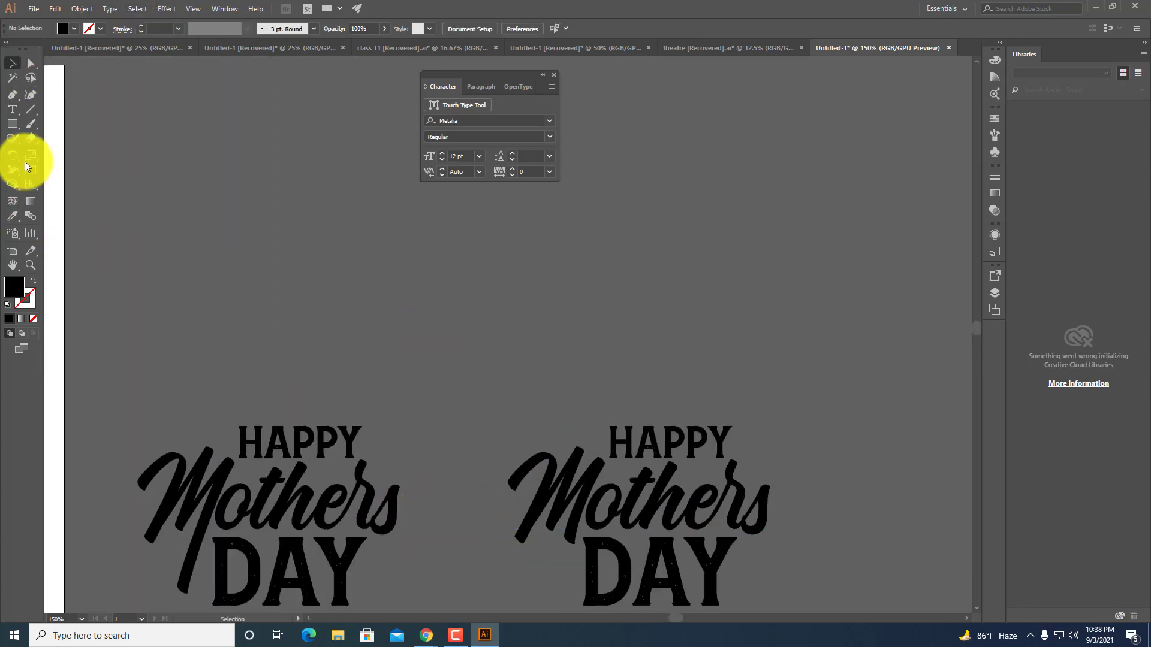
pyautogui.scroll(-2, 355, 370)
pyautogui.click(12, 95)
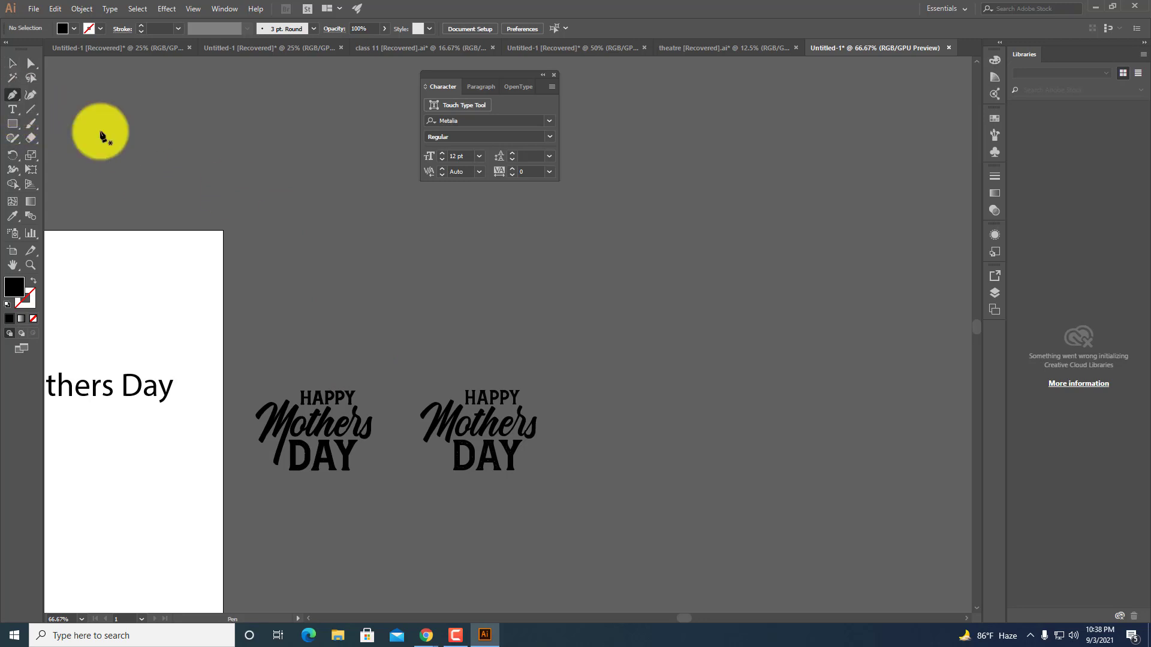
pyautogui.scroll(2, 532, 409)
pyautogui.hscroll(2, 532, 408)
pyautogui.click(485, 371)
pyautogui.moveTo(578, 318); pyautogui.dragTo(661, 347)
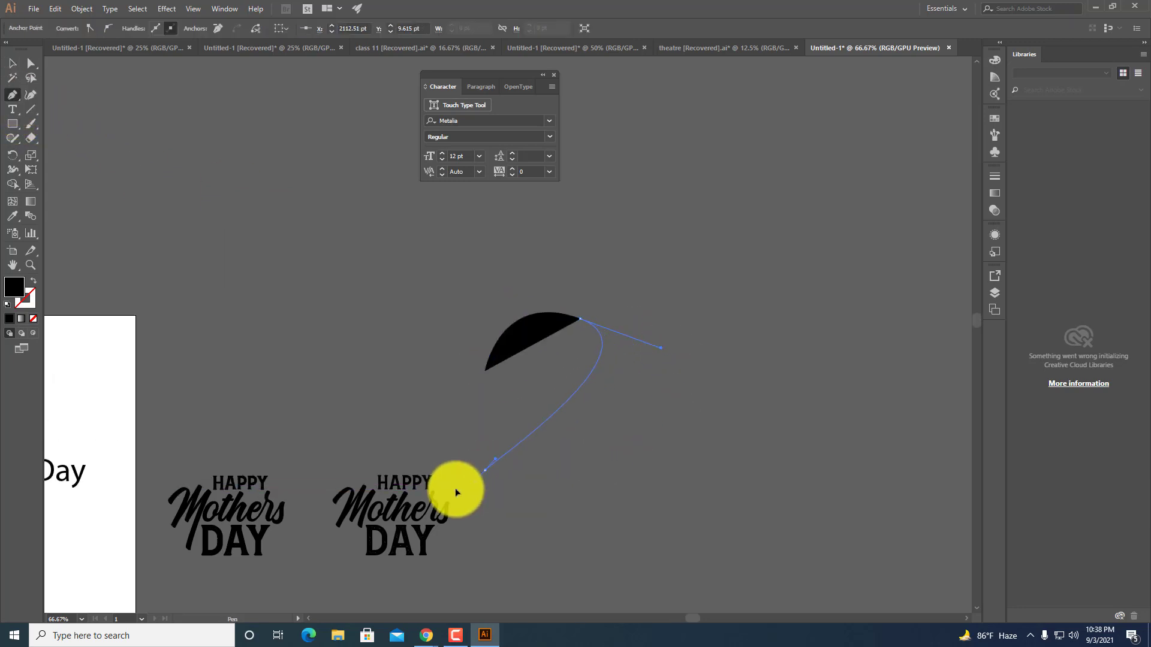
pyautogui.hotkey('ctrl', 'z')
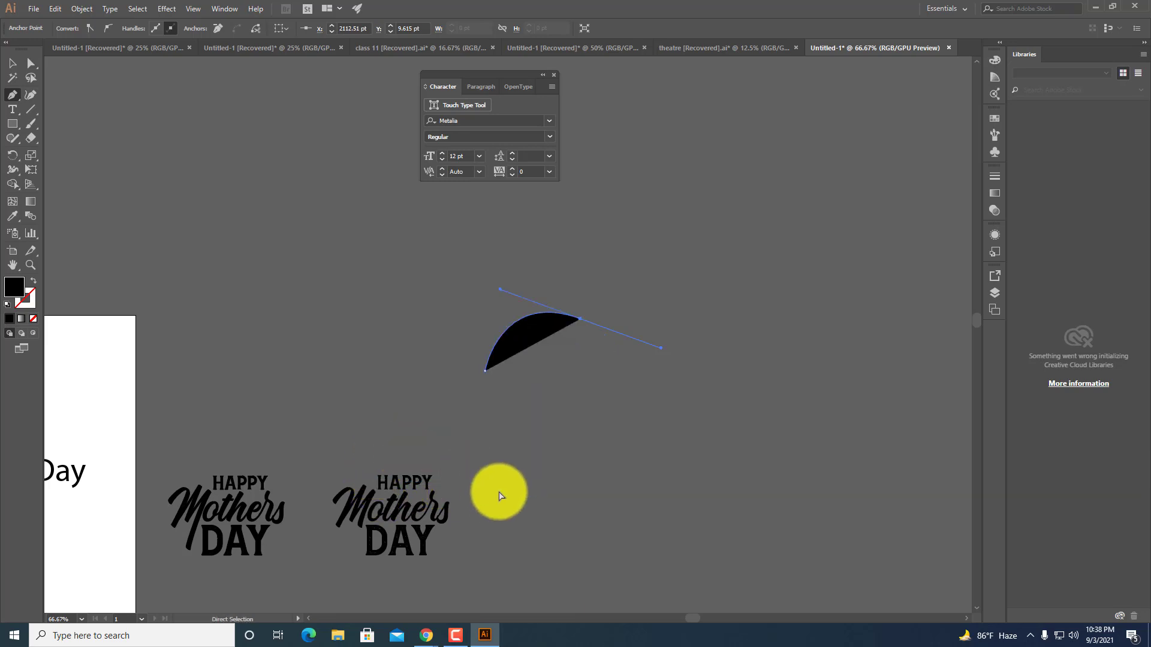
pyautogui.click(485, 532)
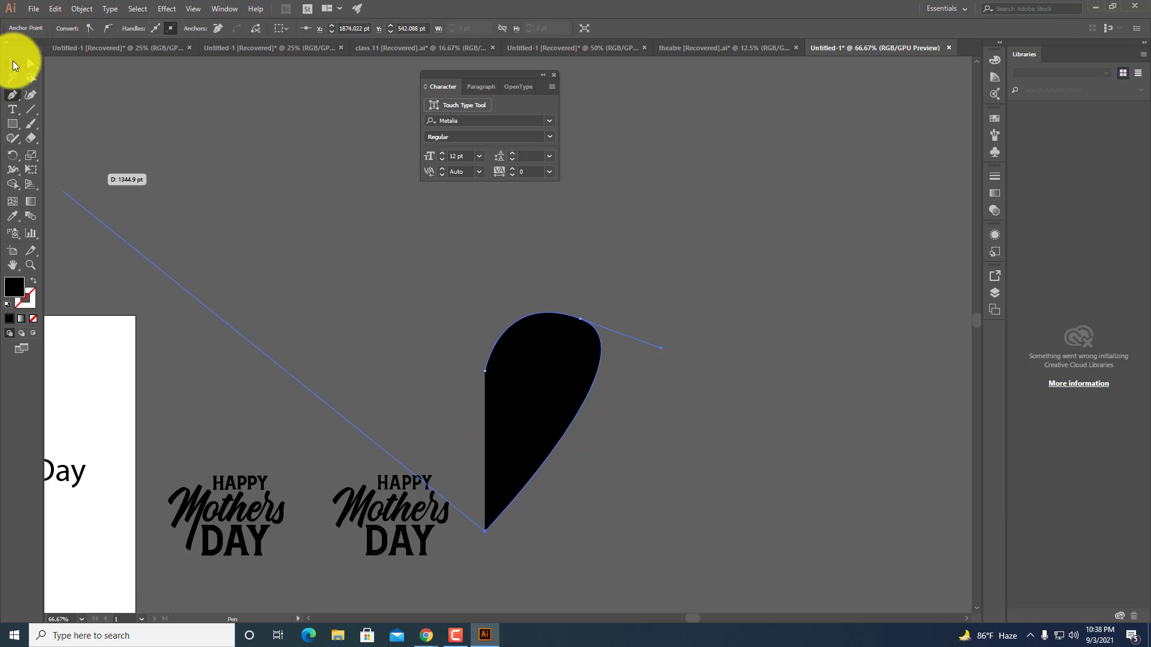
# Move the teardrop shape to the right and centre it in view.
pyautogui.click(15, 64)
pyautogui.moveTo(519, 367); pyautogui.dragTo(728, 360)
pyautogui.moveTo(581, 330); pyautogui.dragTo(452, 375)
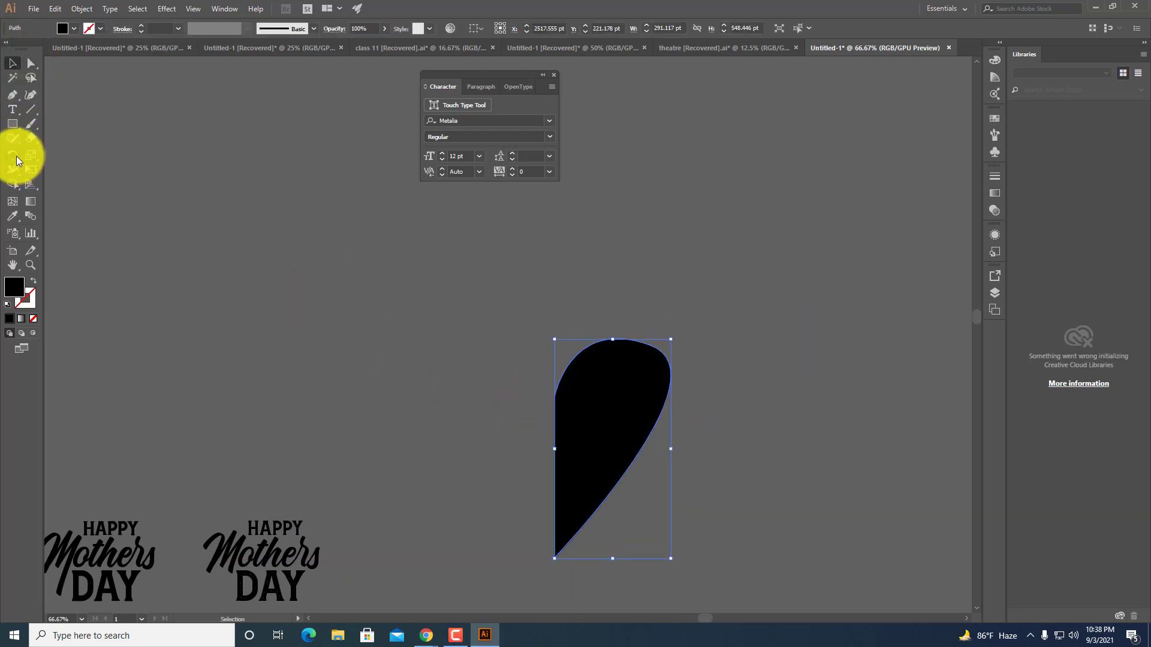
# Smooth the teardrop's curved right edge with the Smooth tool.
pyautogui.moveTo(16, 135); pyautogui.dragTo(52, 163)
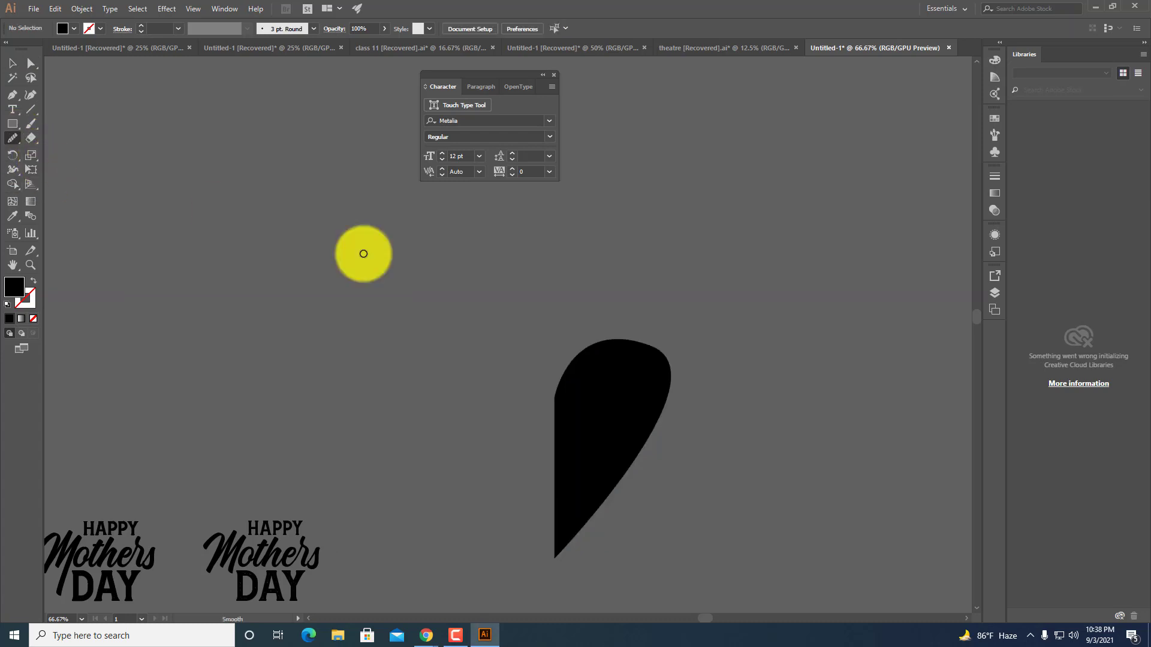
pyautogui.click(777, 505)
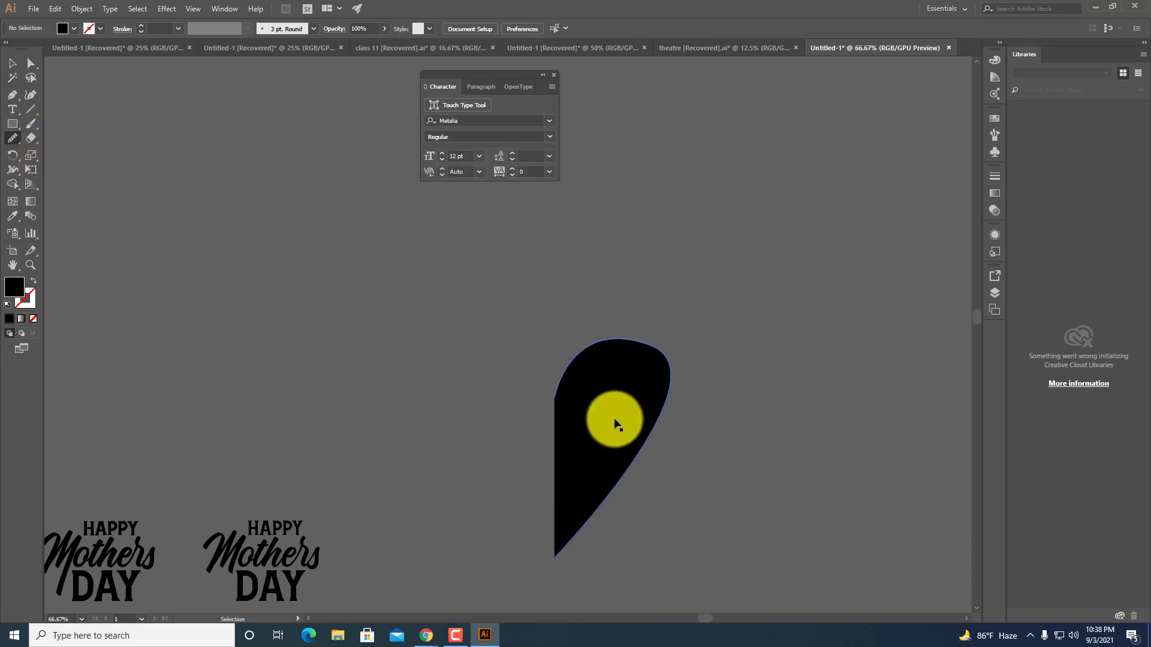
pyautogui.click(665, 372)
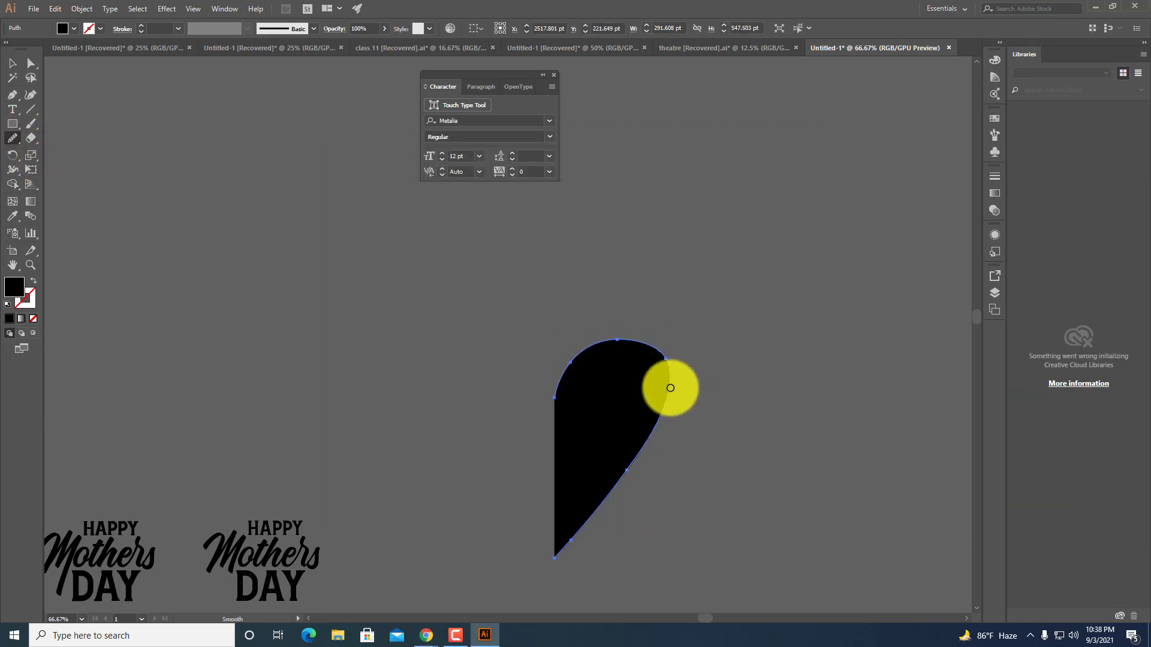
pyautogui.moveTo(670, 388)
pyautogui.mouseDown()
pyautogui.moveTo(674, 377)
pyautogui.moveTo(635, 460)
pyautogui.moveTo(619, 336)
pyautogui.moveTo(678, 380)
pyautogui.moveTo(632, 461)
pyautogui.mouseUp()
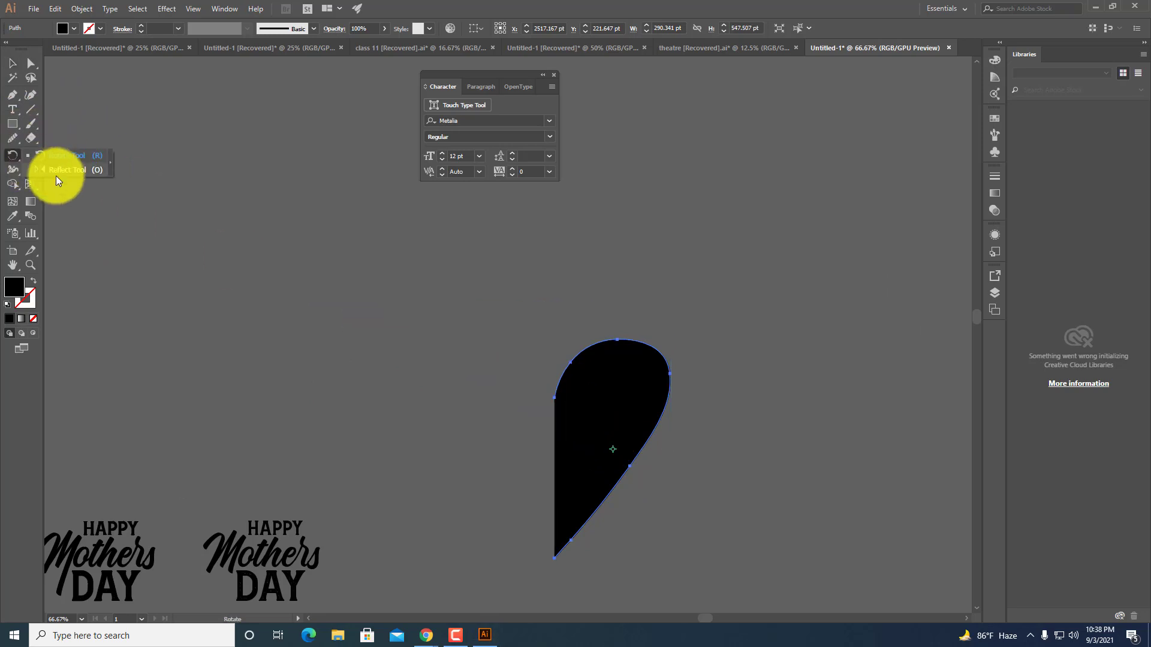
# Reflect a vertical copy of the half-heart across its straight-edge anchor, then select both halves.
pyautogui.click(59, 170)
pyautogui.keyDown('alt'); pyautogui.scroll(1, 511, 437); pyautogui.keyUp('alt')
pyautogui.scroll(1, 570, 372)
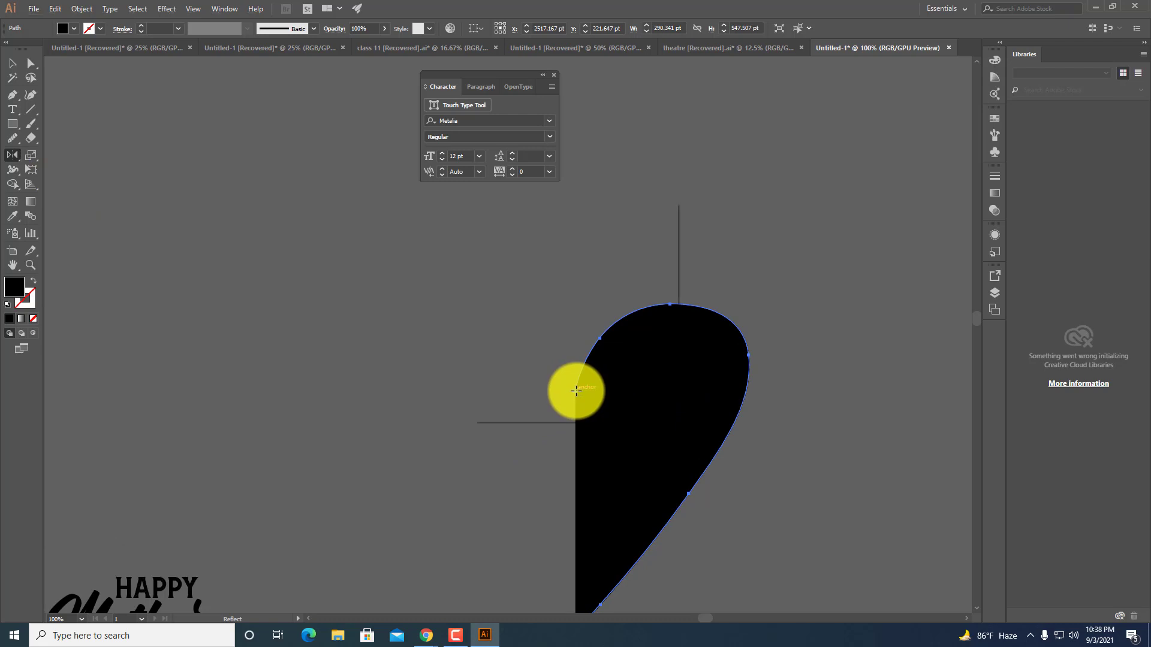
pyautogui.keyDown('alt'); pyautogui.click(576, 391); pyautogui.keyUp('alt')
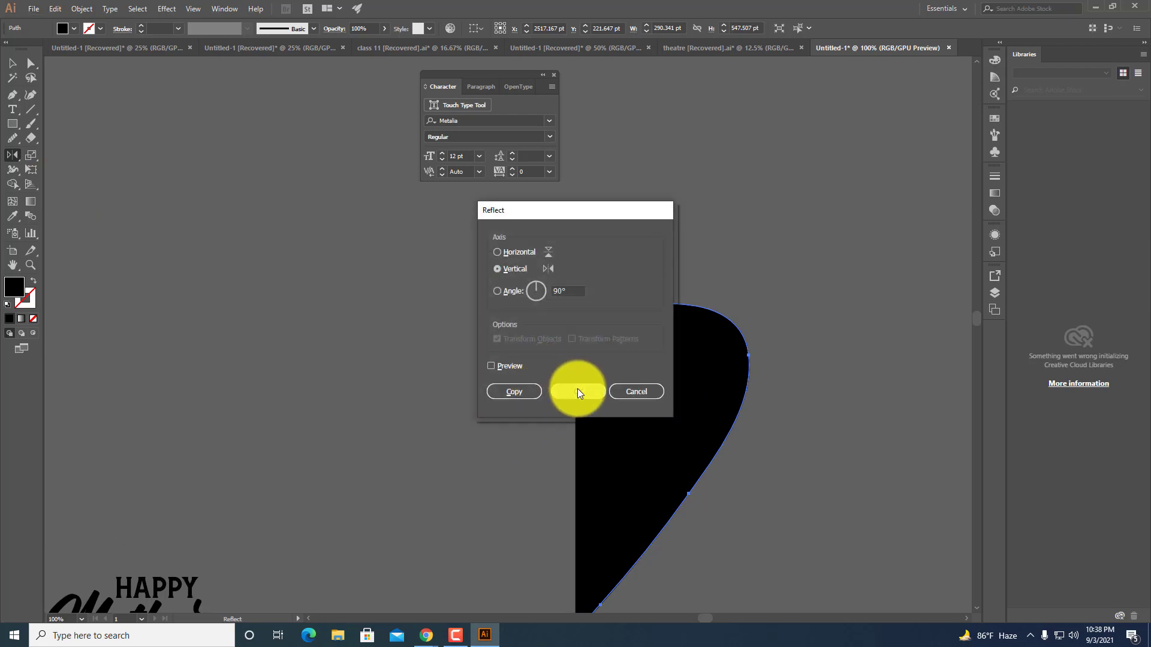
pyautogui.click(514, 391)
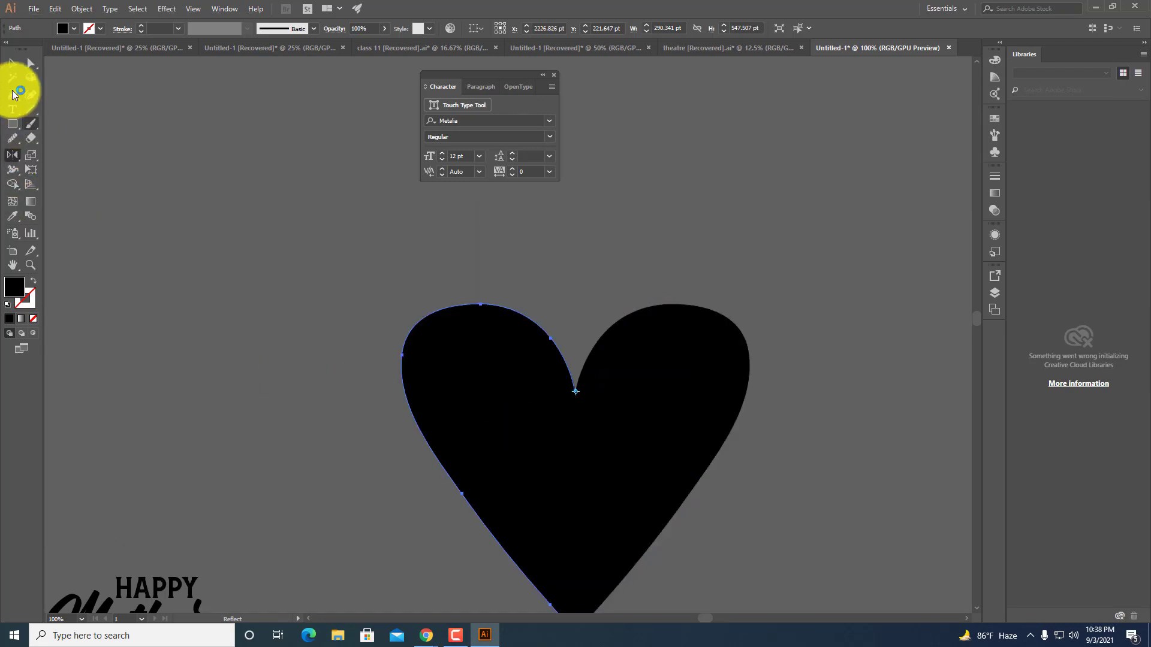
pyautogui.click(15, 71)
pyautogui.click(784, 457)
pyautogui.hotkey('ctrl', '-')
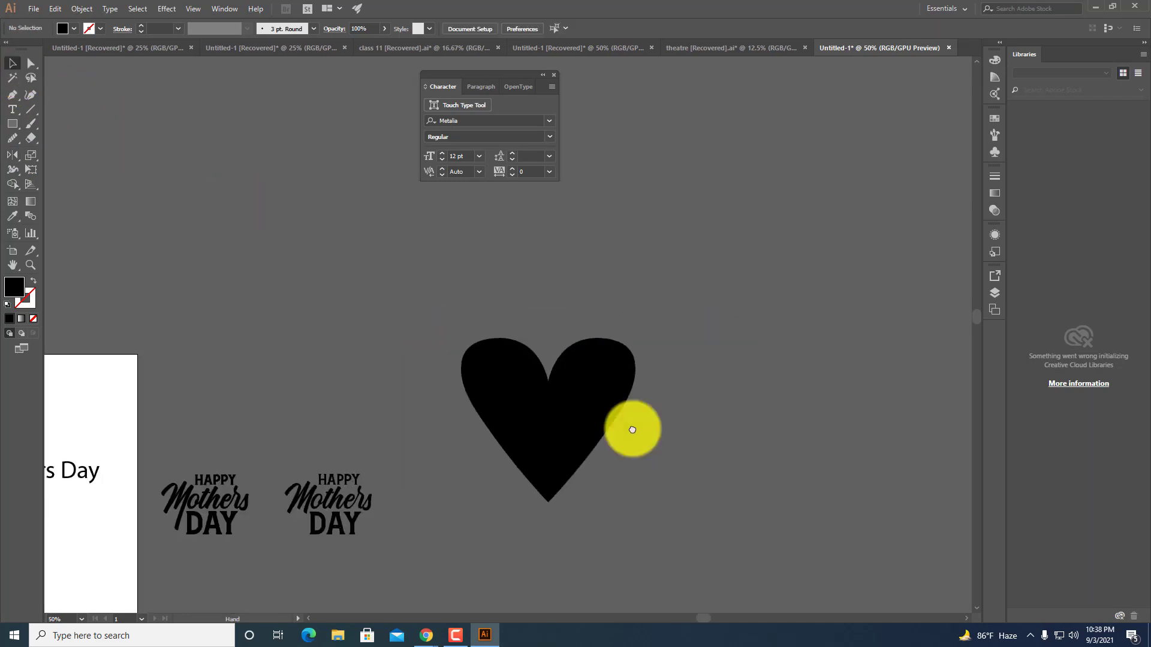
pyautogui.hotkey('ctrl', 'a')
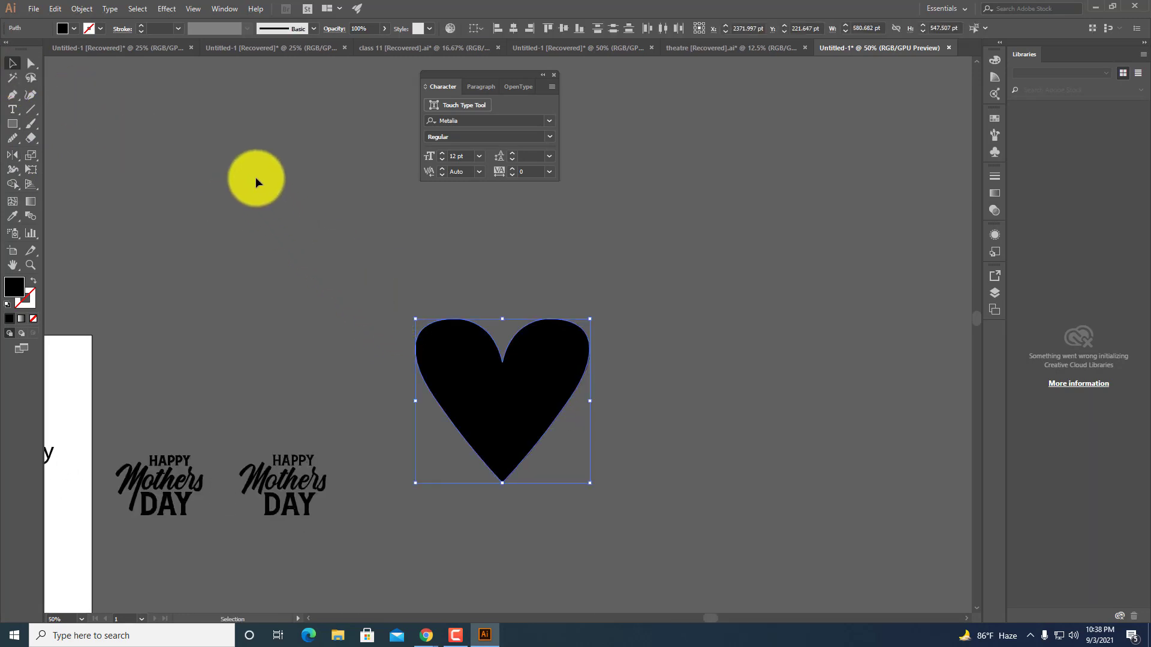
# Group the two heart halves and make them an 8 pt black outline with no fill.
pyautogui.rightClick(541, 404)
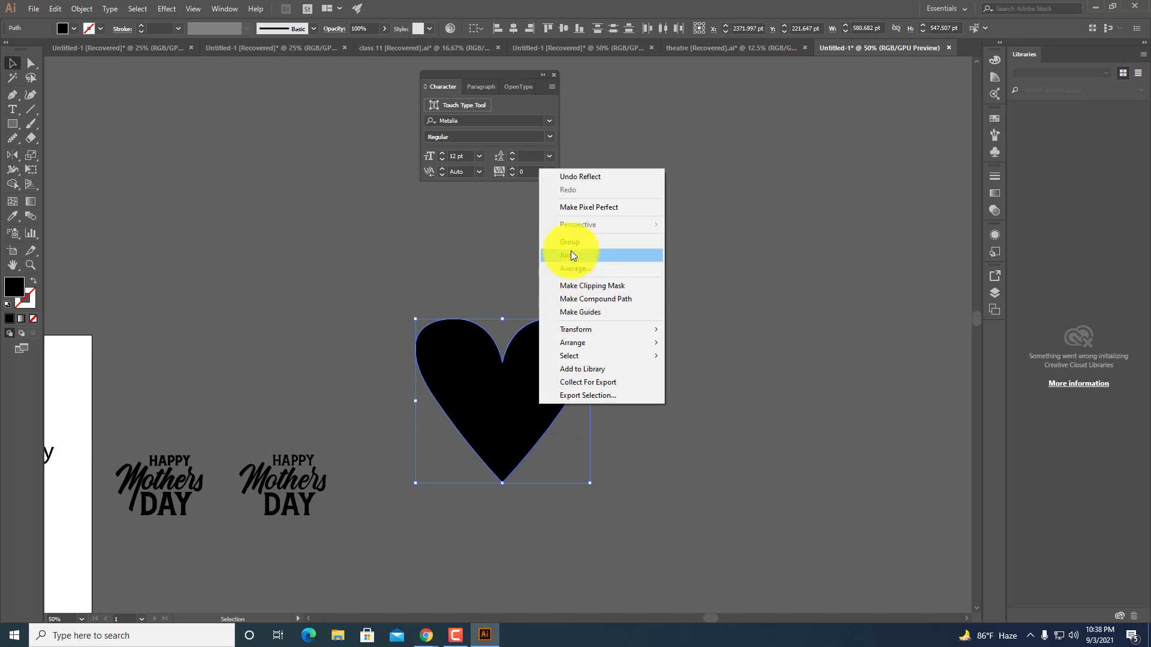
pyautogui.click(570, 242)
pyautogui.click(33, 281)
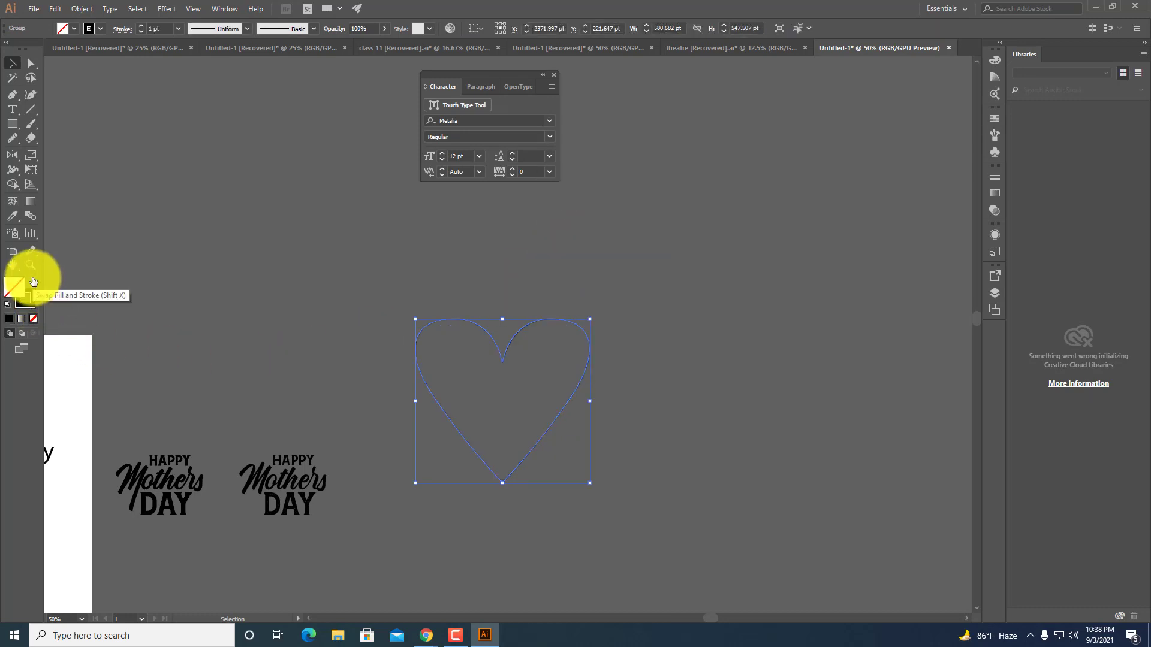
pyautogui.click(140, 25)
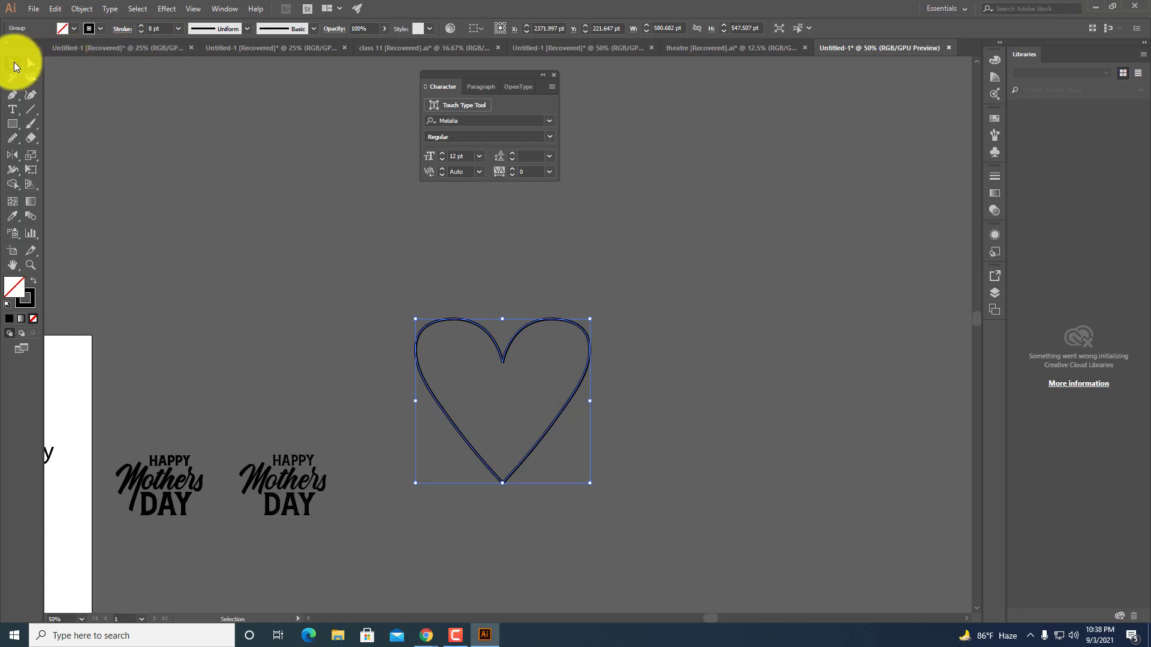
# Check the heart outline's notch, then lock the heart with Object > Lock > Selection.
pyautogui.click(534, 378)
pyautogui.scroll(2, 551, 375)
pyautogui.scroll(2, 488, 366)
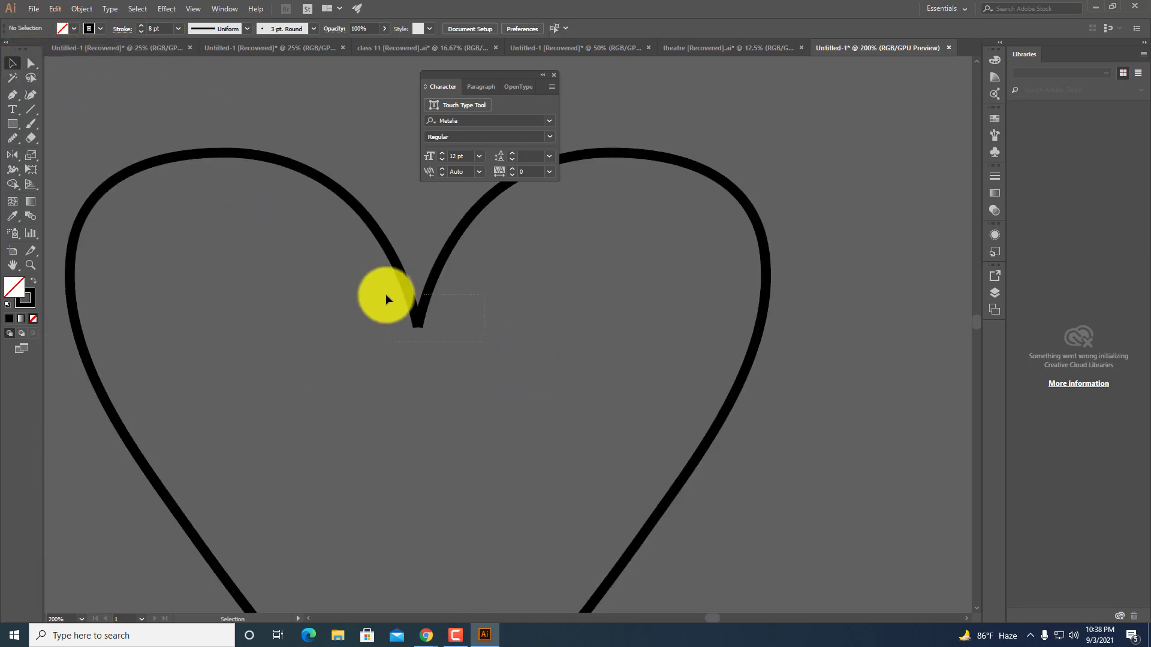
pyautogui.click(413, 318)
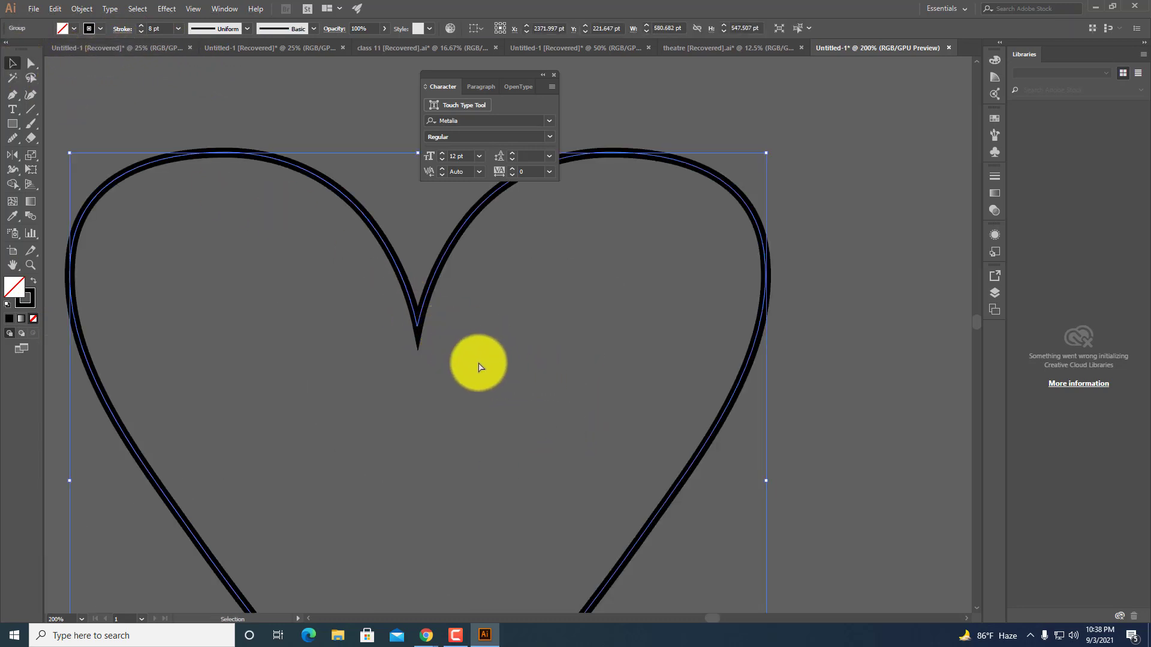
pyautogui.click(480, 383)
pyautogui.scroll(-4, 480, 396)
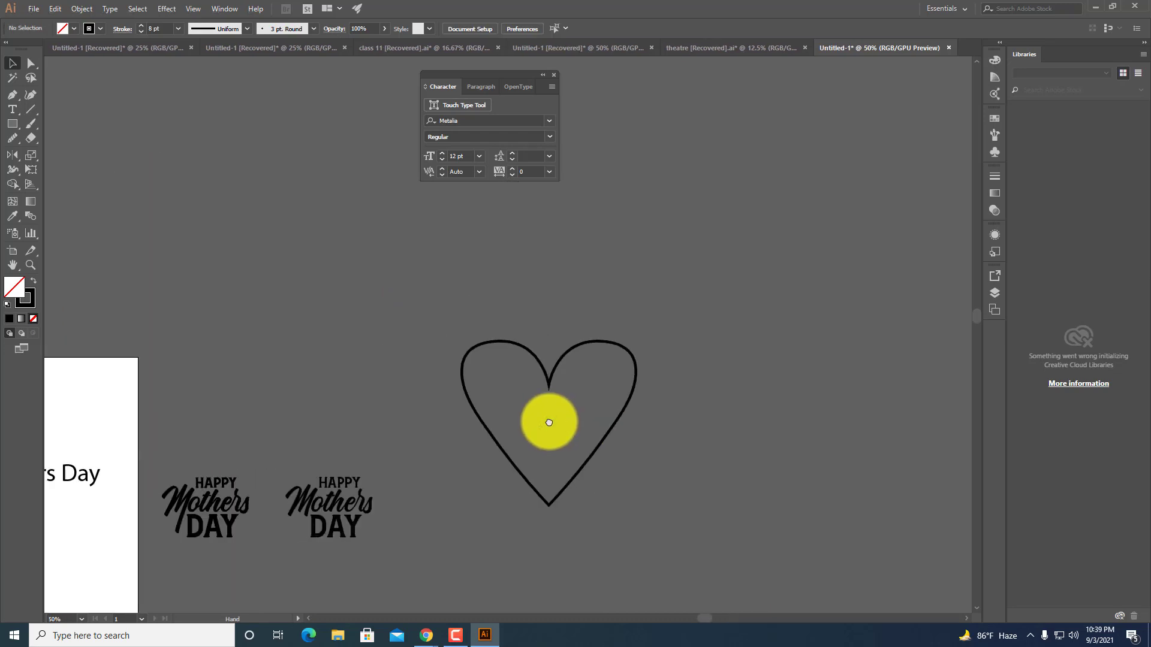
pyautogui.click(559, 360)
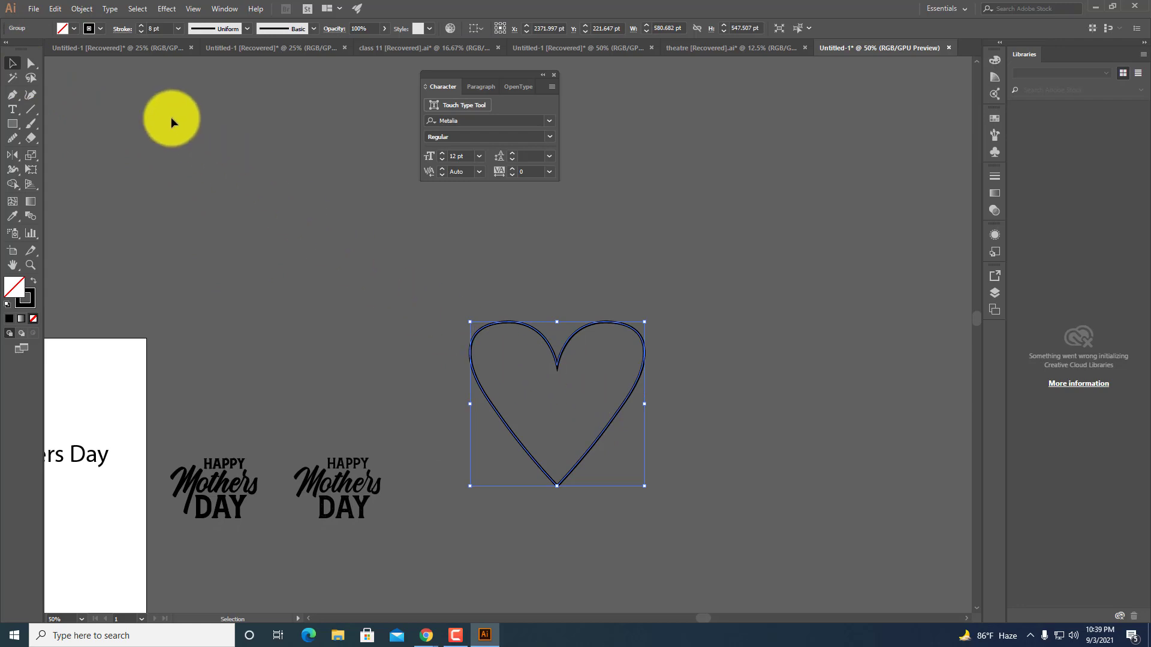
pyautogui.click(83, 7)
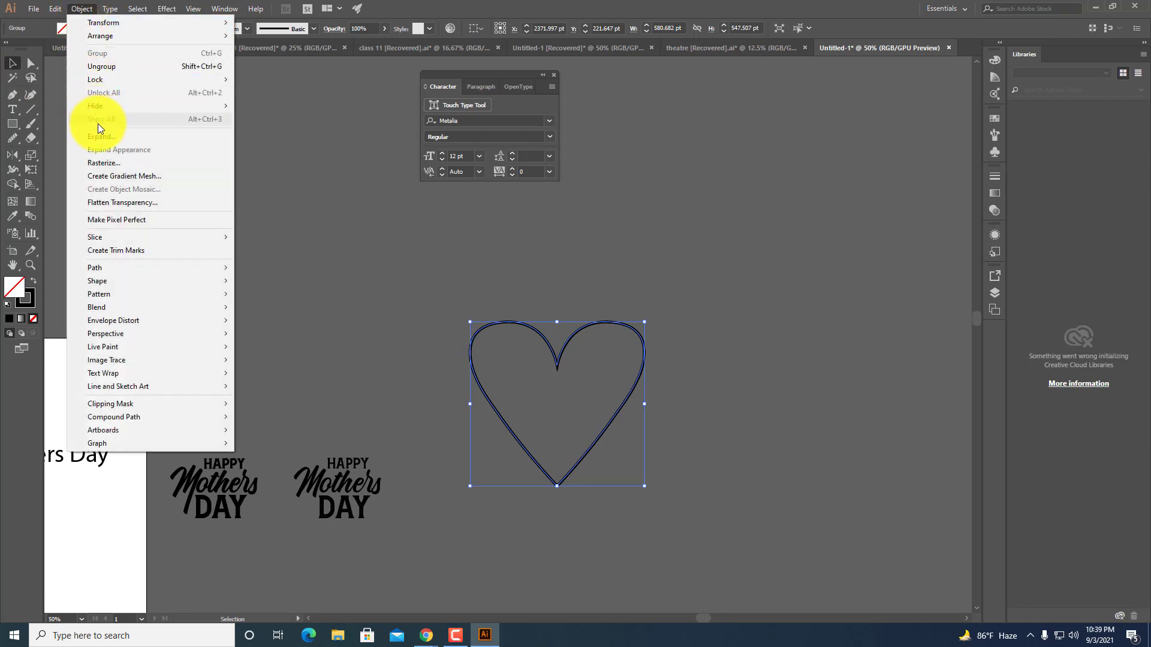
pyautogui.moveTo(100, 80)
pyautogui.click(273, 79)
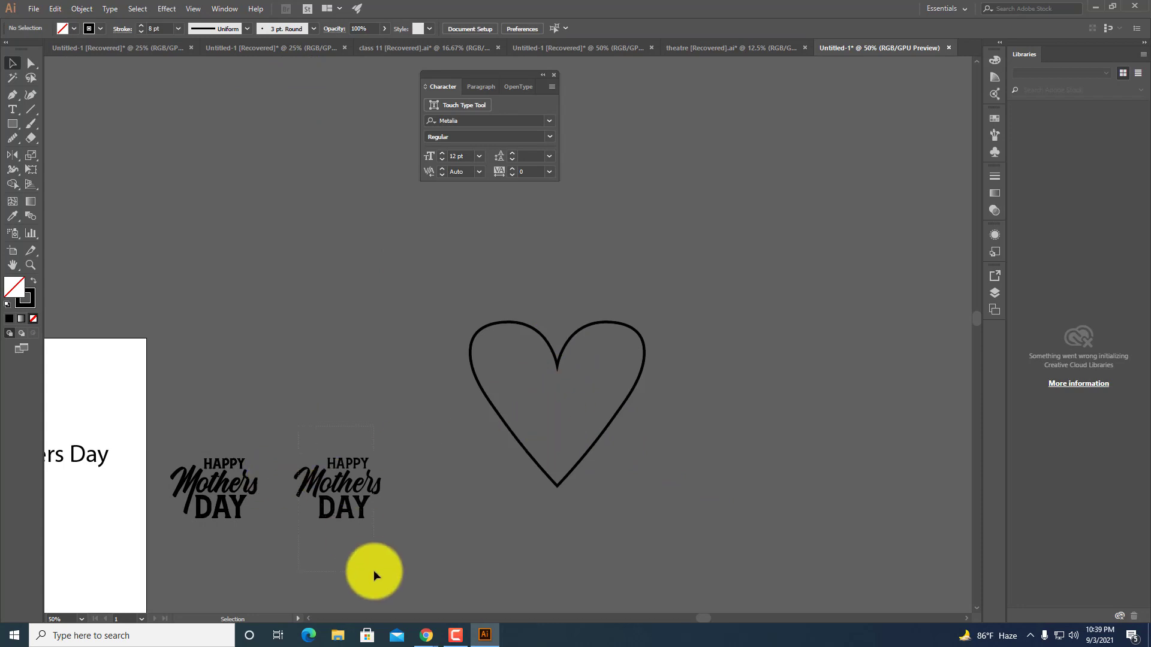
# Move the HAPPY Mothers DAY lettering into the heart and spread the three words apart.
pyautogui.moveTo(347, 480); pyautogui.dragTo(566, 392)
pyautogui.hotkey('ctrl', '=')
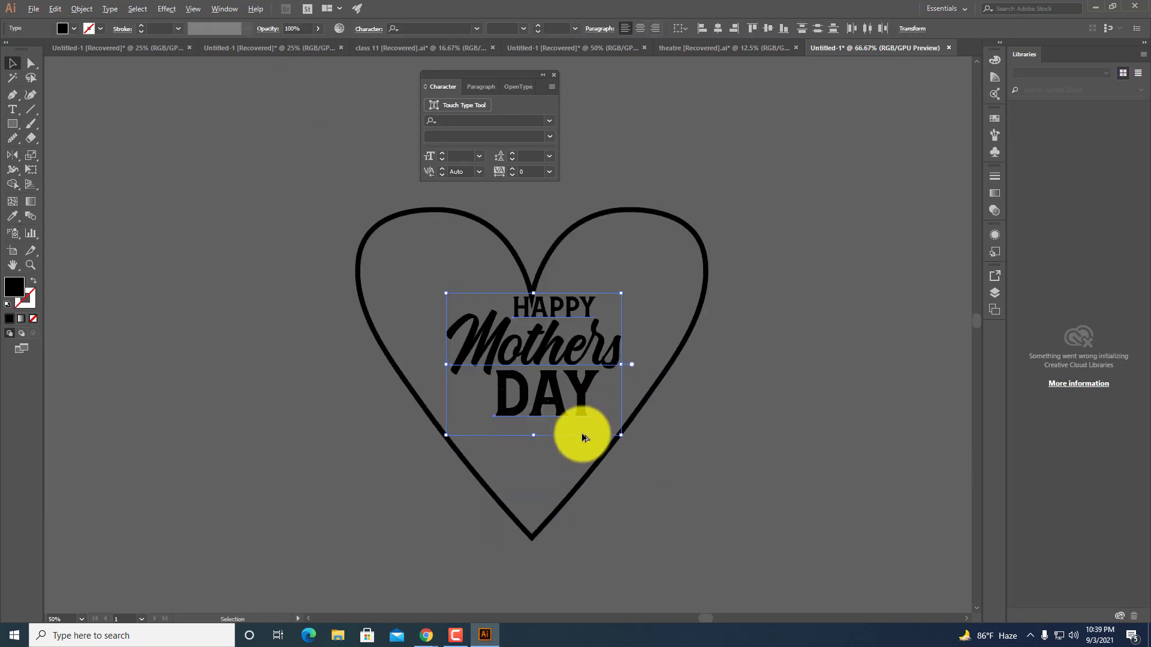
pyautogui.hotkey('ctrl', '=')
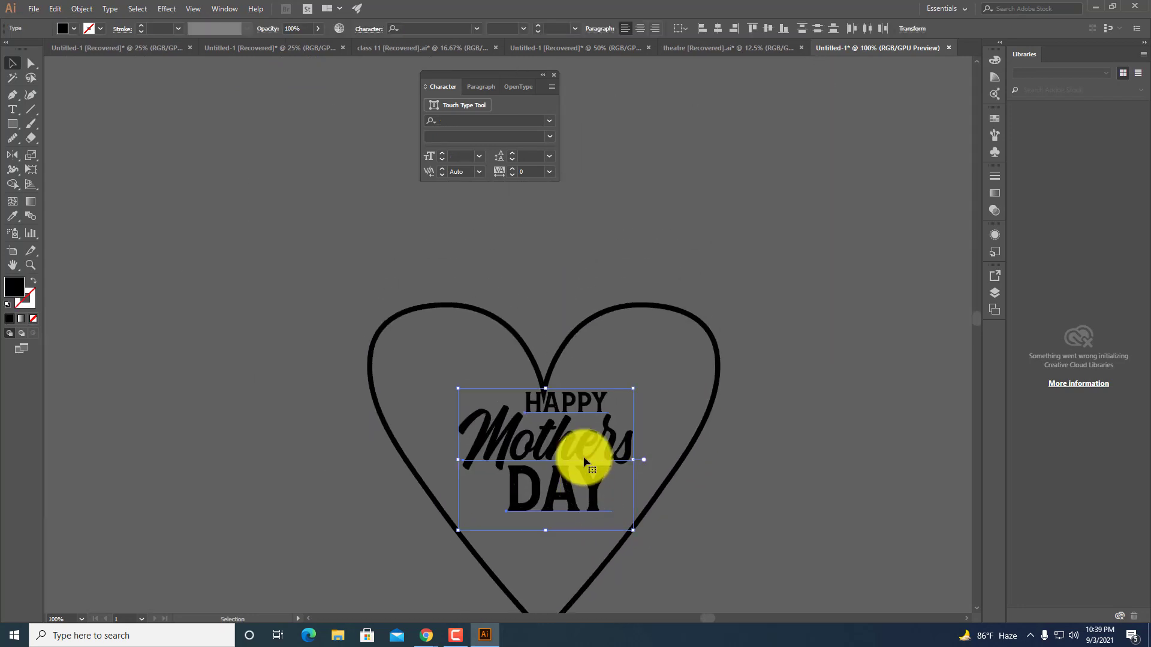
pyautogui.moveTo(584, 461)
pyautogui.mouseDown()
pyautogui.moveTo(596, 476)
pyautogui.moveTo(576, 474)
pyautogui.mouseUp()
pyautogui.click(664, 503)
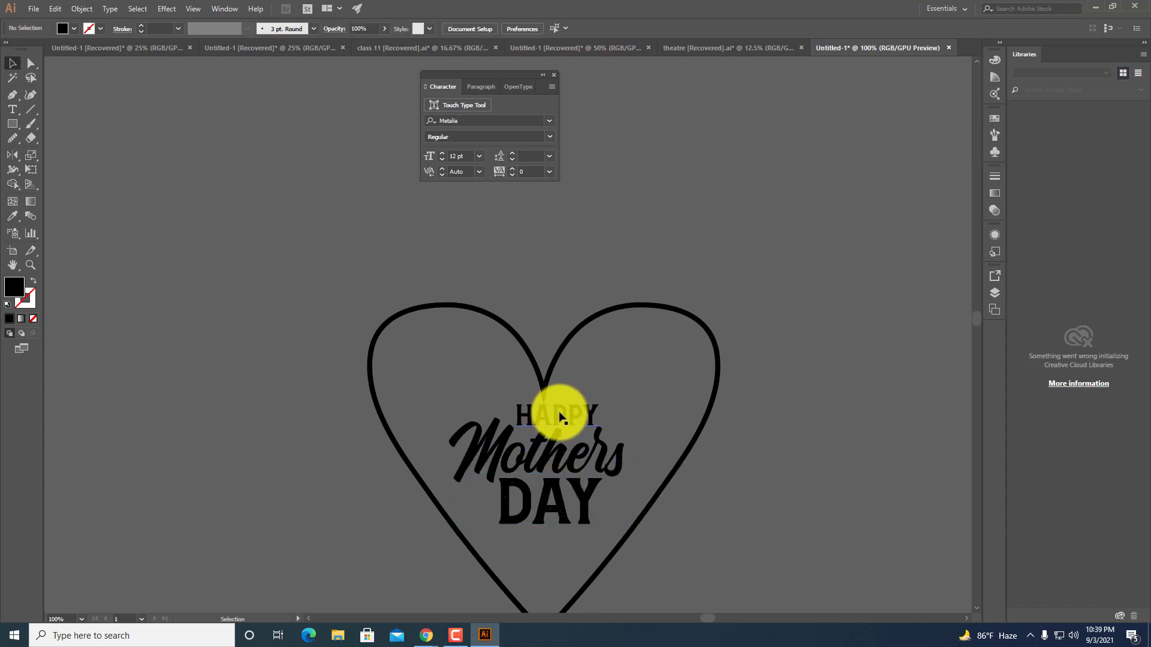
pyautogui.moveTo(560, 417); pyautogui.dragTo(446, 357)
pyautogui.moveTo(559, 455); pyautogui.dragTo(532, 434)
pyautogui.moveTo(559, 517); pyautogui.dragTo(561, 548)
# Scale HAPPY to about 90.51 pt and nudge HAPPY and Mothers into position.
pyautogui.hotkey('ctrl', '+')
pyautogui.click(432, 303)
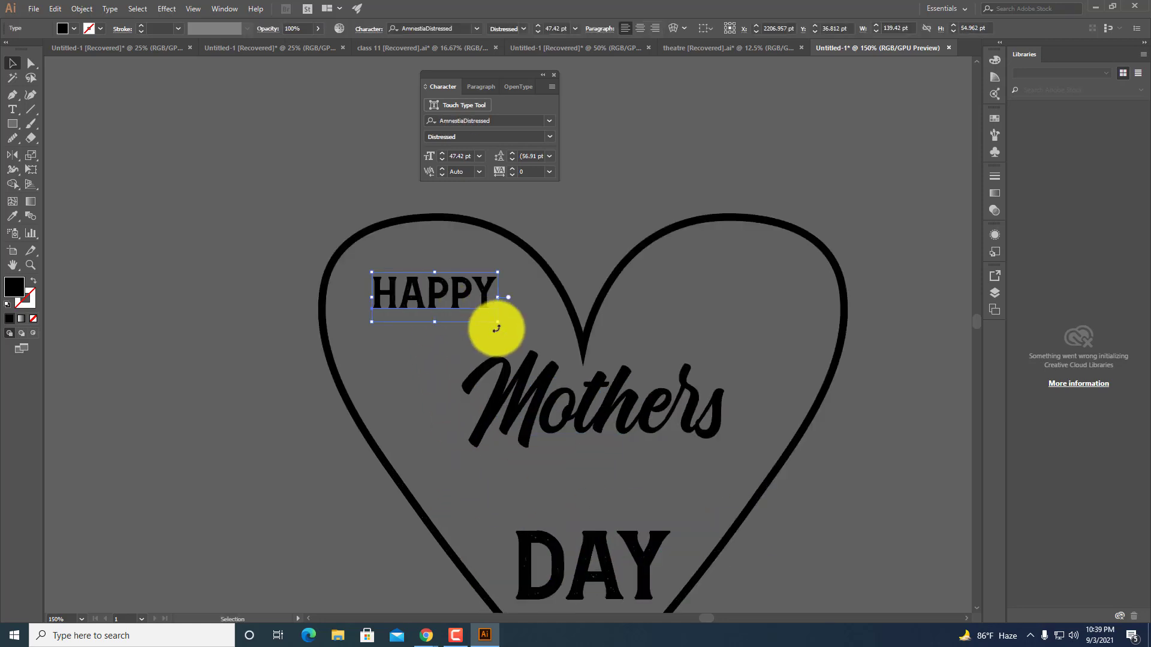
pyautogui.moveTo(504, 329); pyautogui.dragTo(594, 360)
pyautogui.moveTo(473, 317); pyautogui.dragTo(531, 336)
pyautogui.moveTo(651, 385); pyautogui.dragTo(561, 384)
pyautogui.moveTo(532, 295); pyautogui.dragTo(533, 310)
pyautogui.moveTo(619, 396); pyautogui.dragTo(640, 421)
pyautogui.click(869, 466)
pyautogui.scroll(2, 451, 364)
pyautogui.click(450, 364)
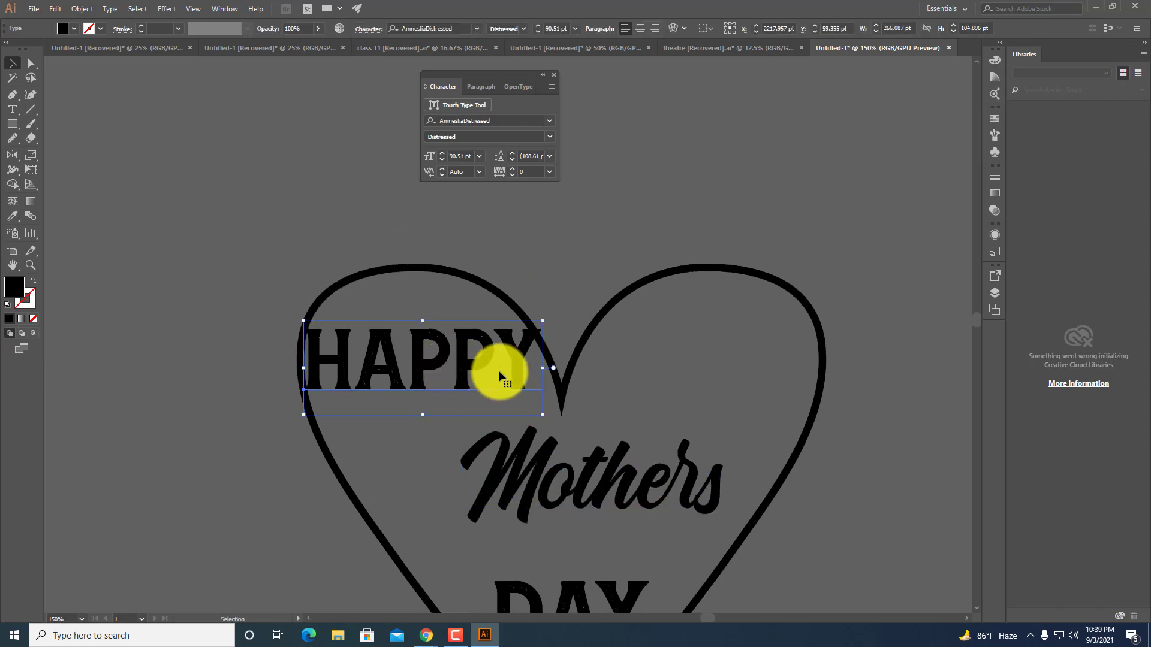
# Apply an Arc warp with 0% bend to HAPPY.
pyautogui.click(673, 25)
pyautogui.moveTo(556, 228); pyautogui.dragTo(802, 181)
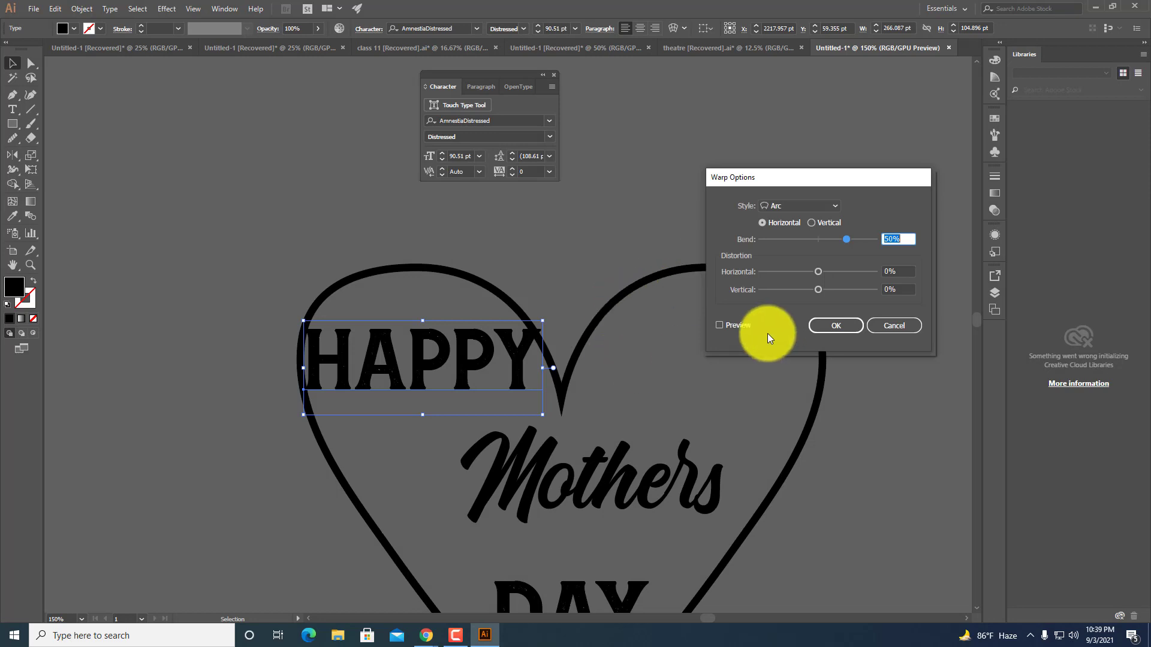
pyautogui.click(721, 324)
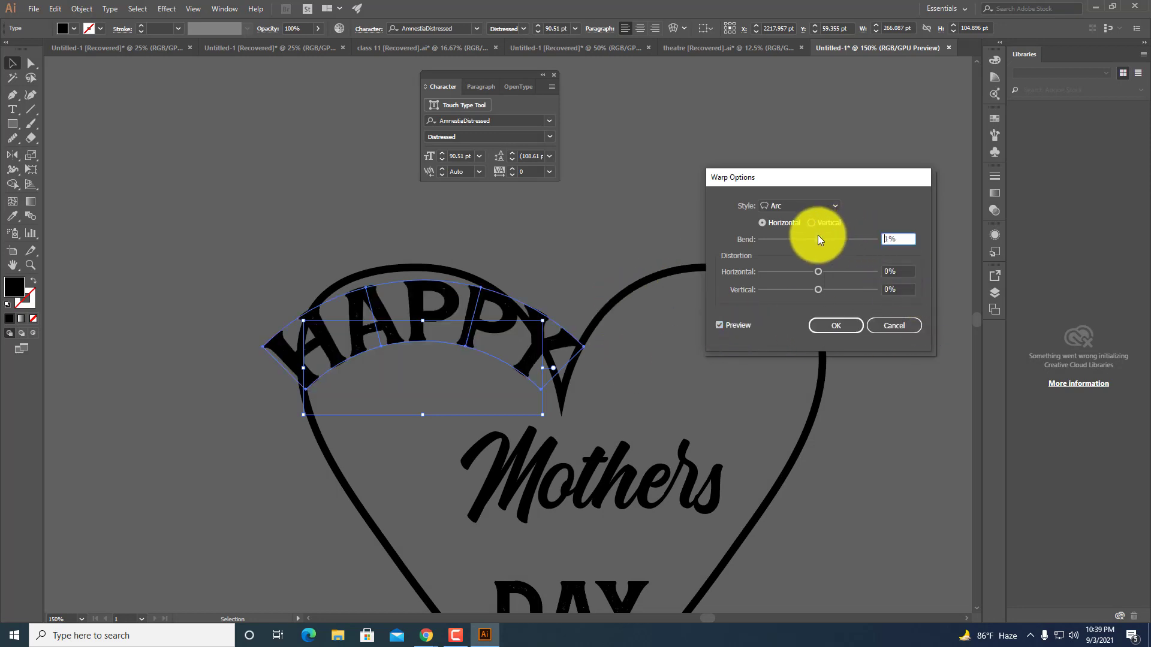
pyautogui.moveTo(820, 240); pyautogui.dragTo(818, 239)
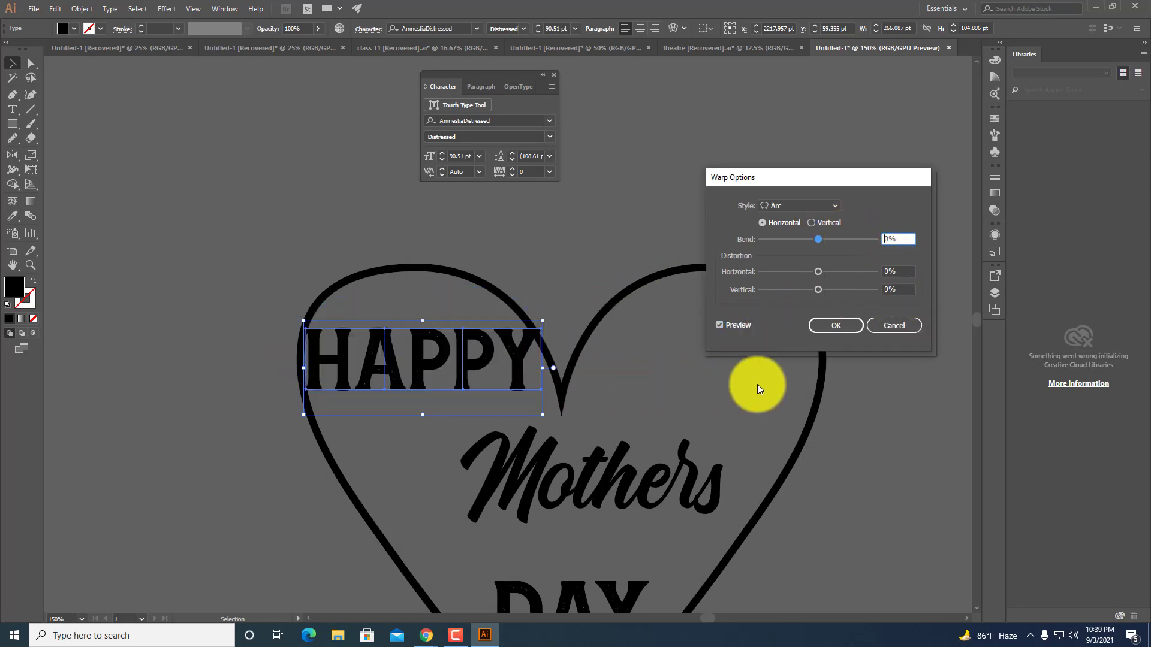
pyautogui.click(847, 325)
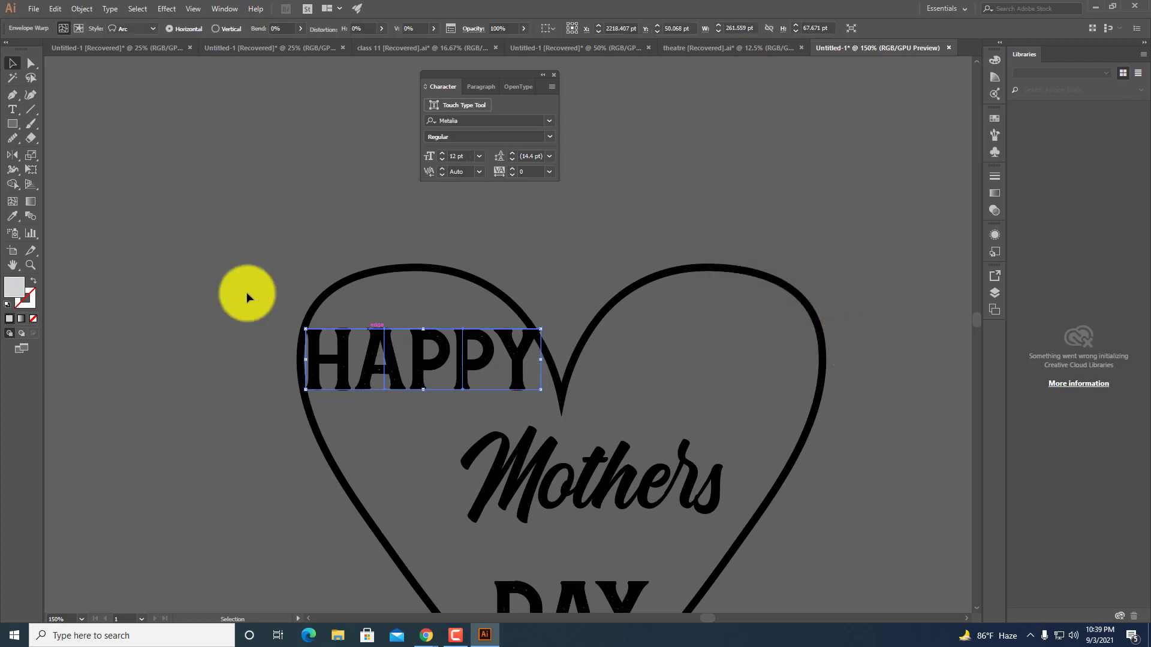
# Release HAPPY's old envelope and make a fresh flat Arc warp.
pyautogui.click(36, 78)
pyautogui.scroll(1, 445, 403)
pyautogui.scroll(3, 445, 403)
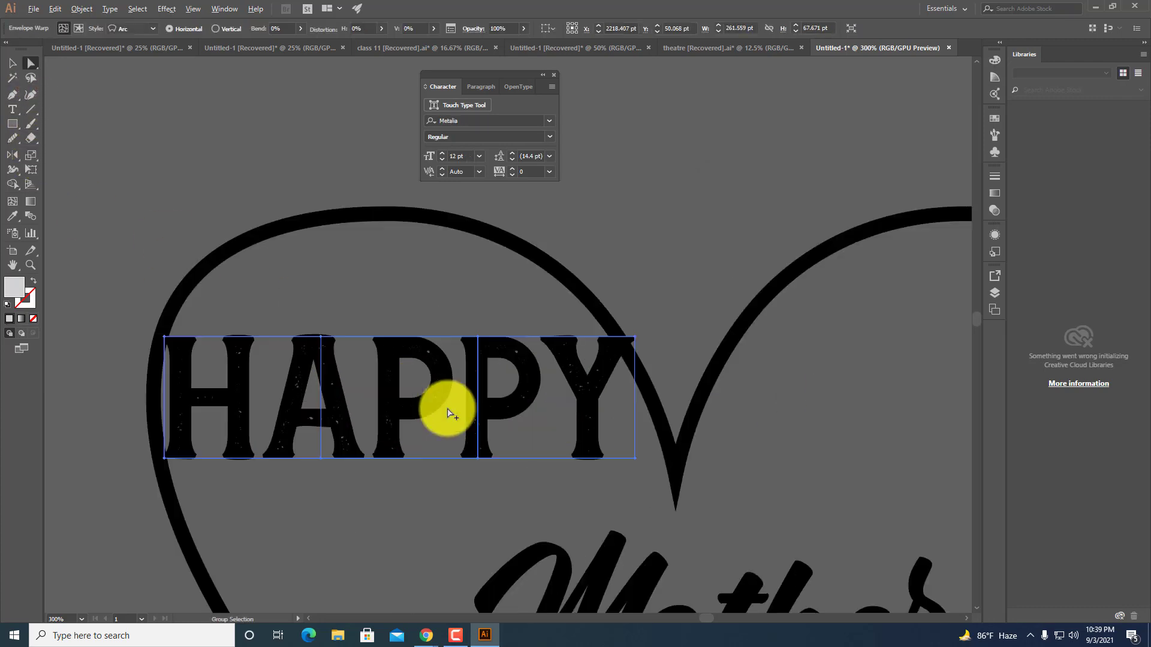
pyautogui.scroll(-4, 448, 418)
pyautogui.scroll(2, 461, 392)
pyautogui.scroll(-2, 464, 393)
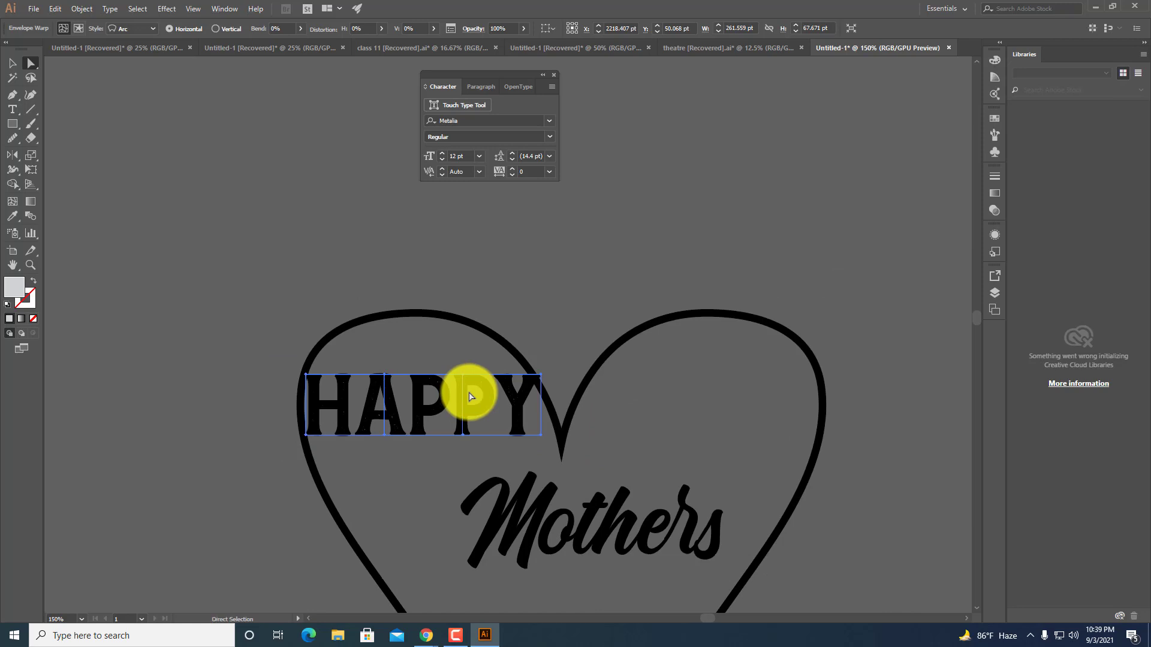
pyautogui.hotkey('ctrl', 'shift', 'v')
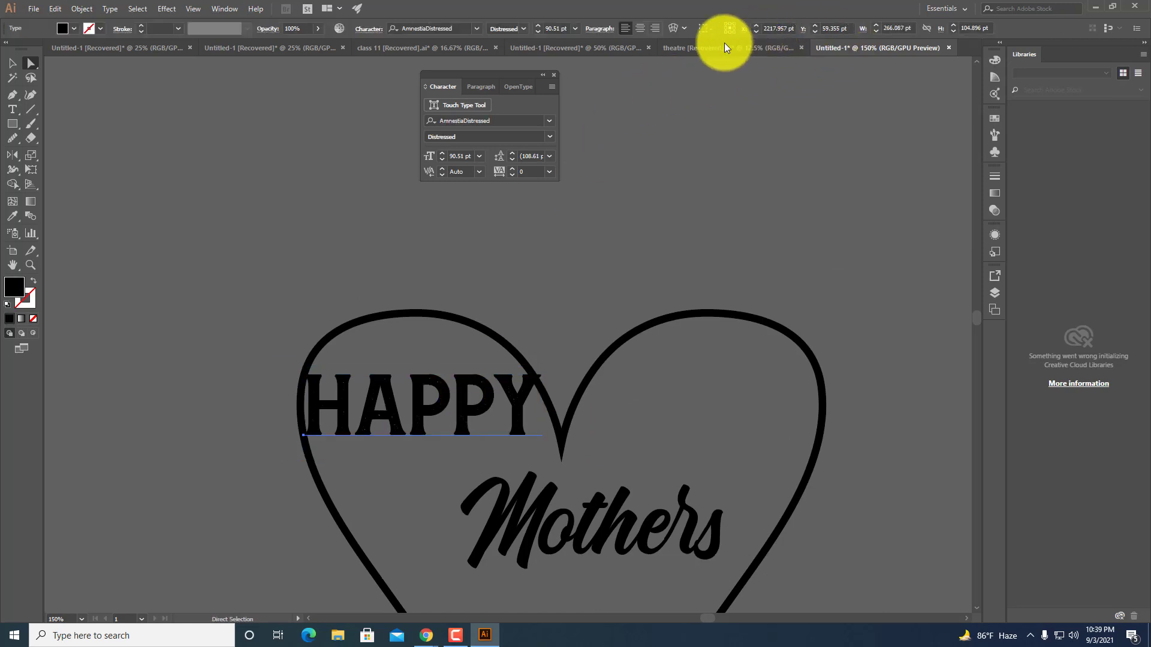
pyautogui.click(674, 28)
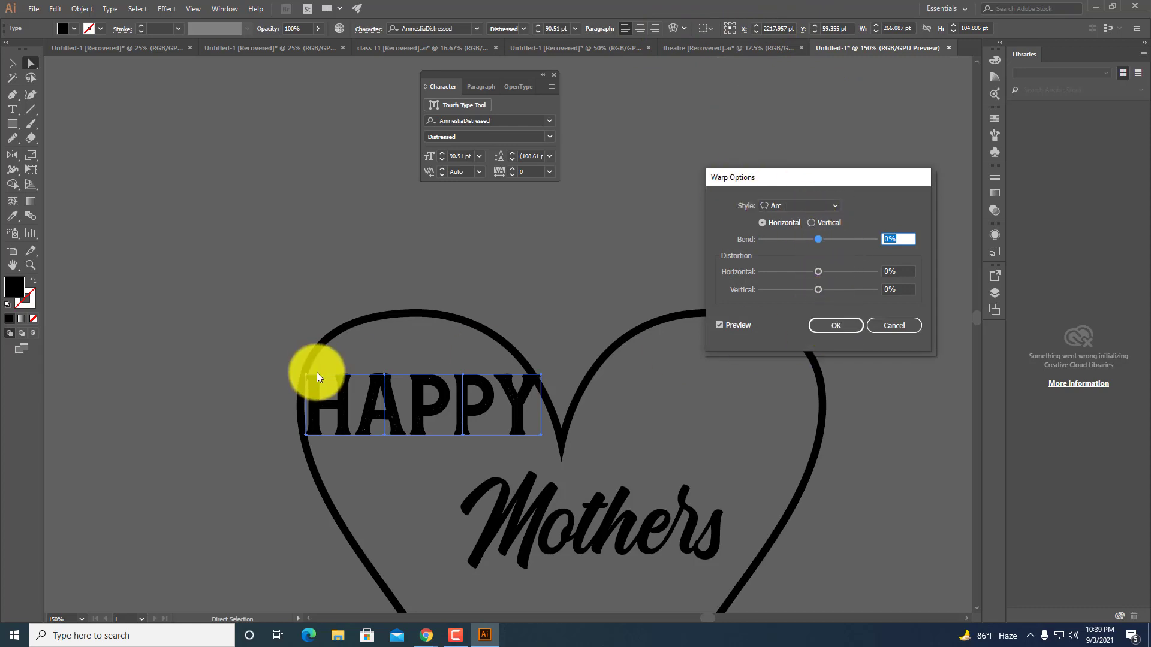
pyautogui.click(835, 323)
# Pull HAPPY's envelope top upward into an arch over the middle and second P.
pyautogui.scroll(2, 420, 419)
pyautogui.moveTo(342, 359); pyautogui.dragTo(340, 263)
pyautogui.moveTo(339, 242); pyautogui.dragTo(341, 243)
pyautogui.moveTo(501, 358); pyautogui.dragTo(496, 295)
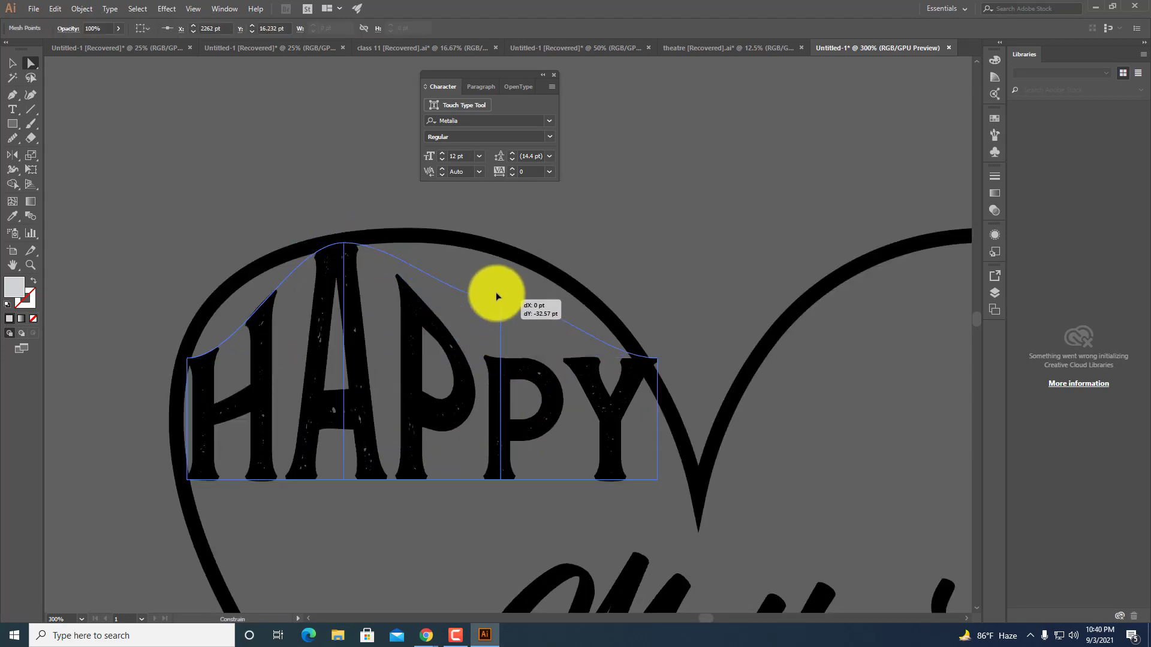
pyautogui.moveTo(495, 255); pyautogui.dragTo(495, 255)
pyautogui.scroll(-3, 624, 457)
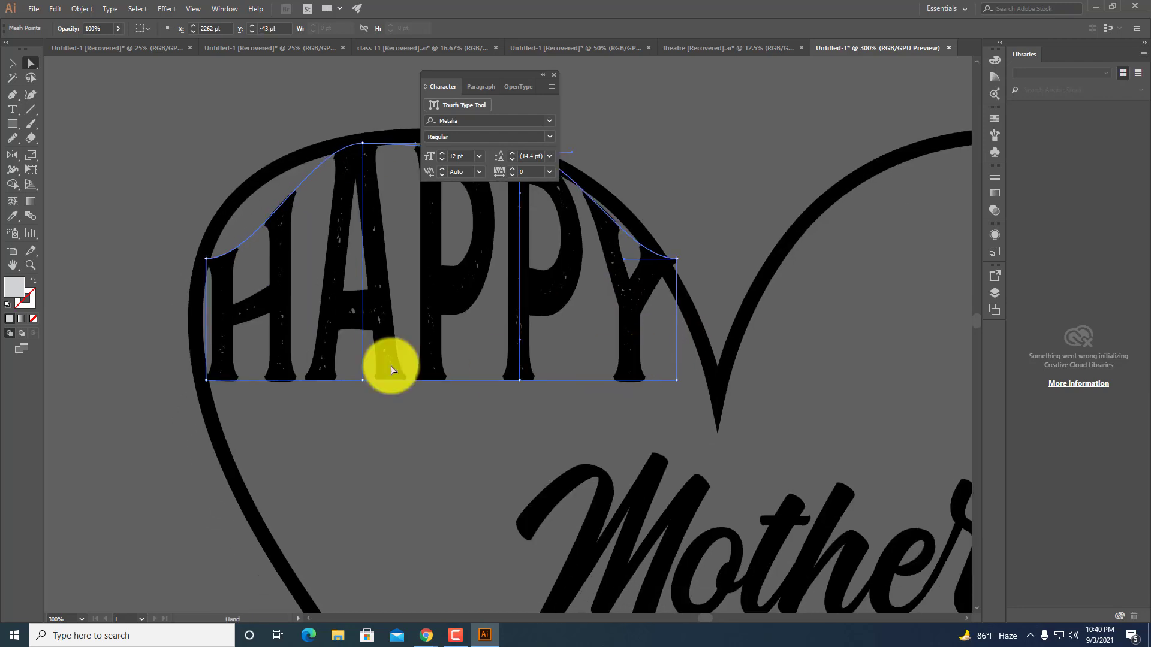
# Curve HAPPY's left envelope edge outward to follow the heart's left lobe.
pyautogui.moveTo(208, 260); pyautogui.dragTo(270, 259)
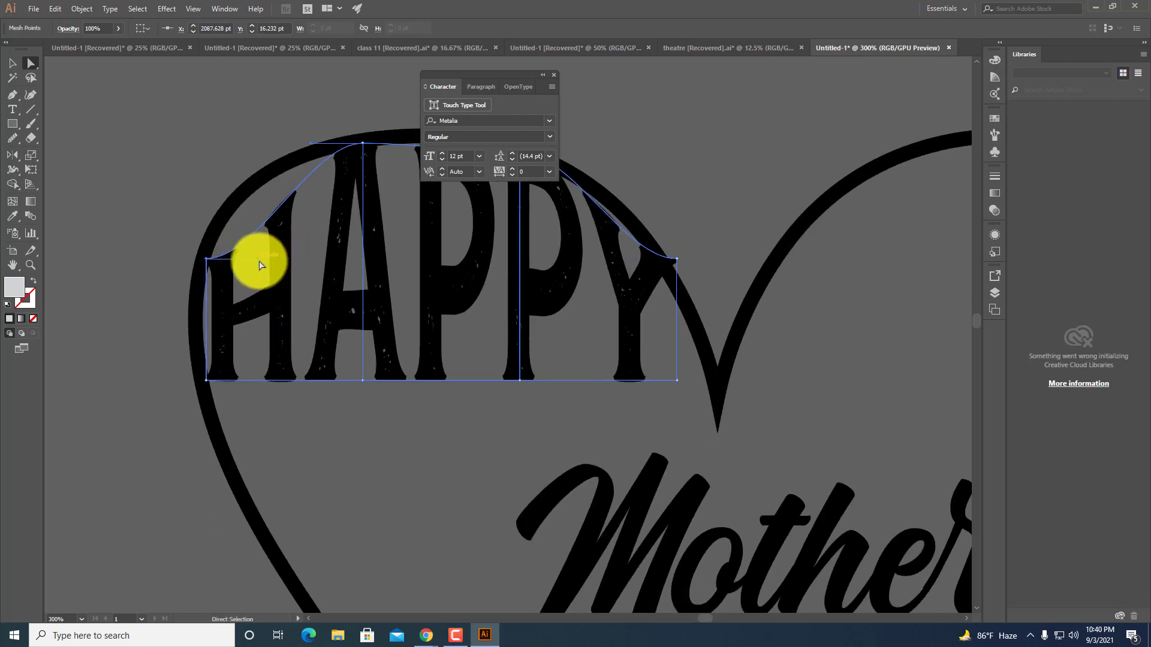
pyautogui.moveTo(229, 200); pyautogui.dragTo(228, 199)
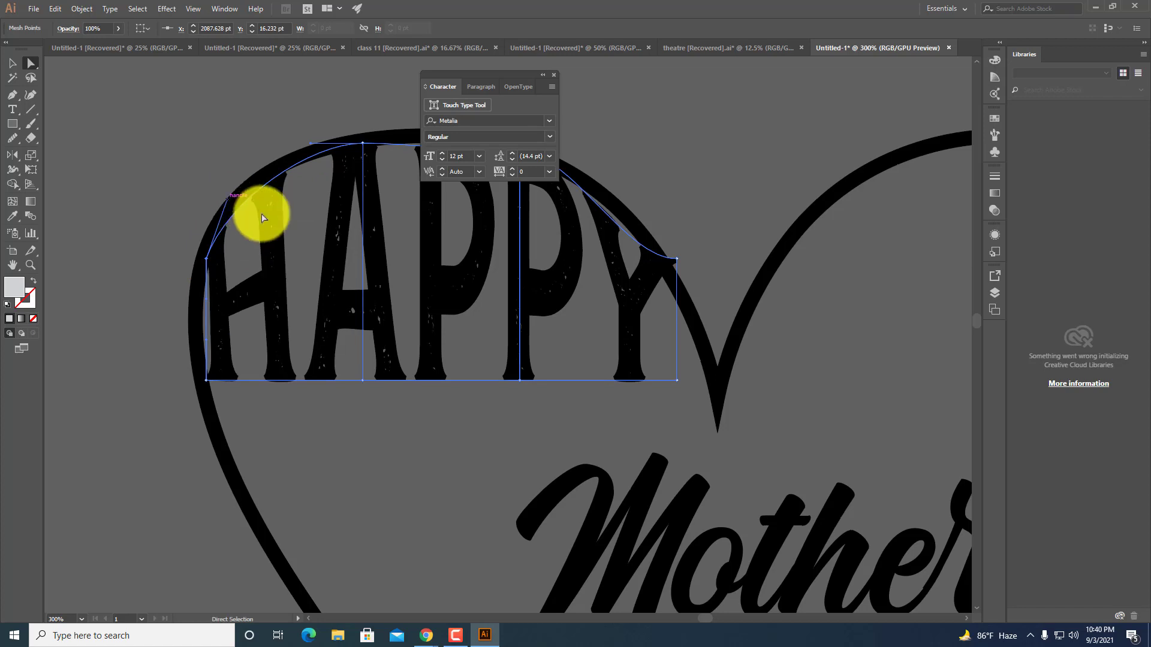
pyautogui.moveTo(269, 366); pyautogui.dragTo(255, 376)
pyautogui.click(193, 392)
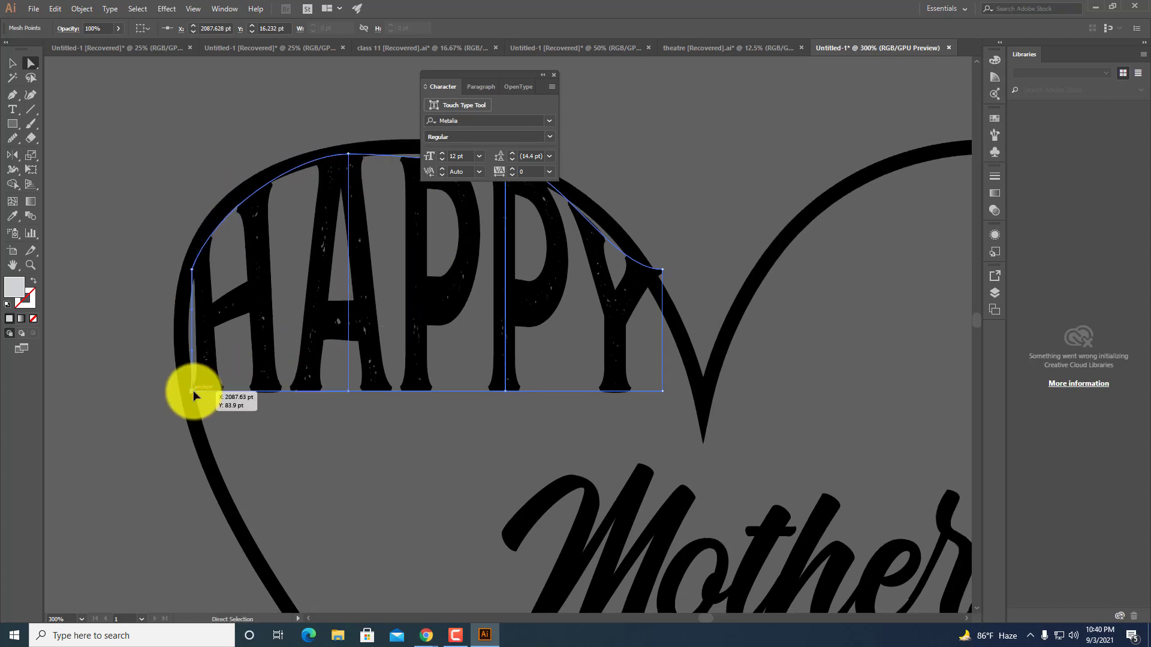
pyautogui.scroll(2, 191, 371)
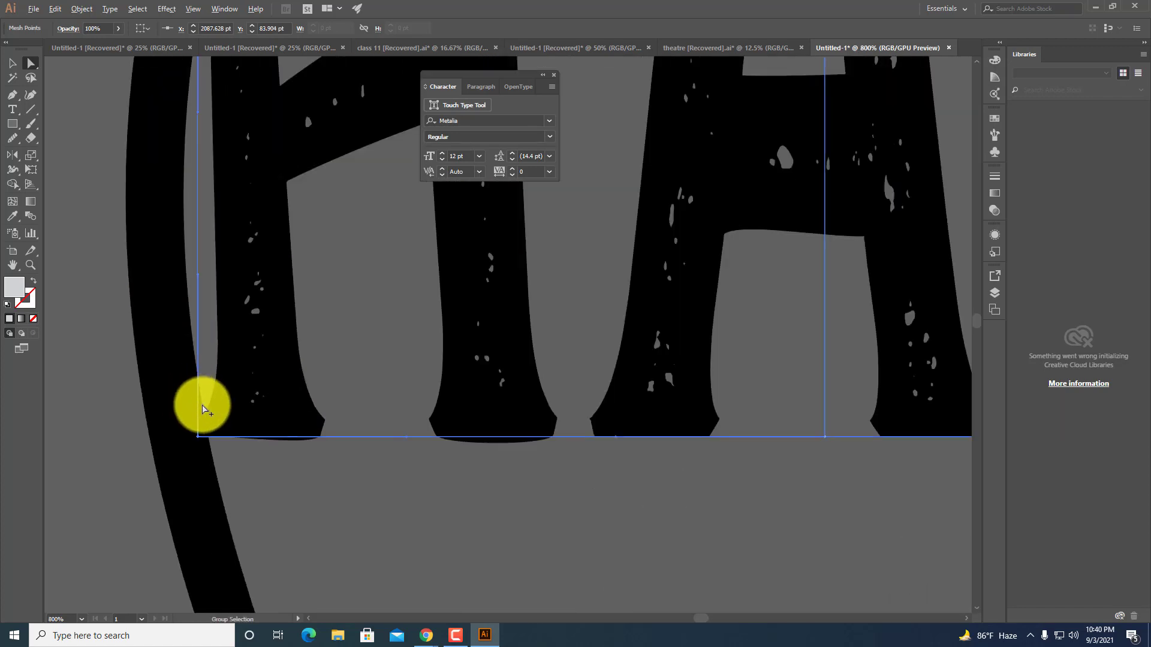
pyautogui.moveTo(193, 154); pyautogui.dragTo(160, 242)
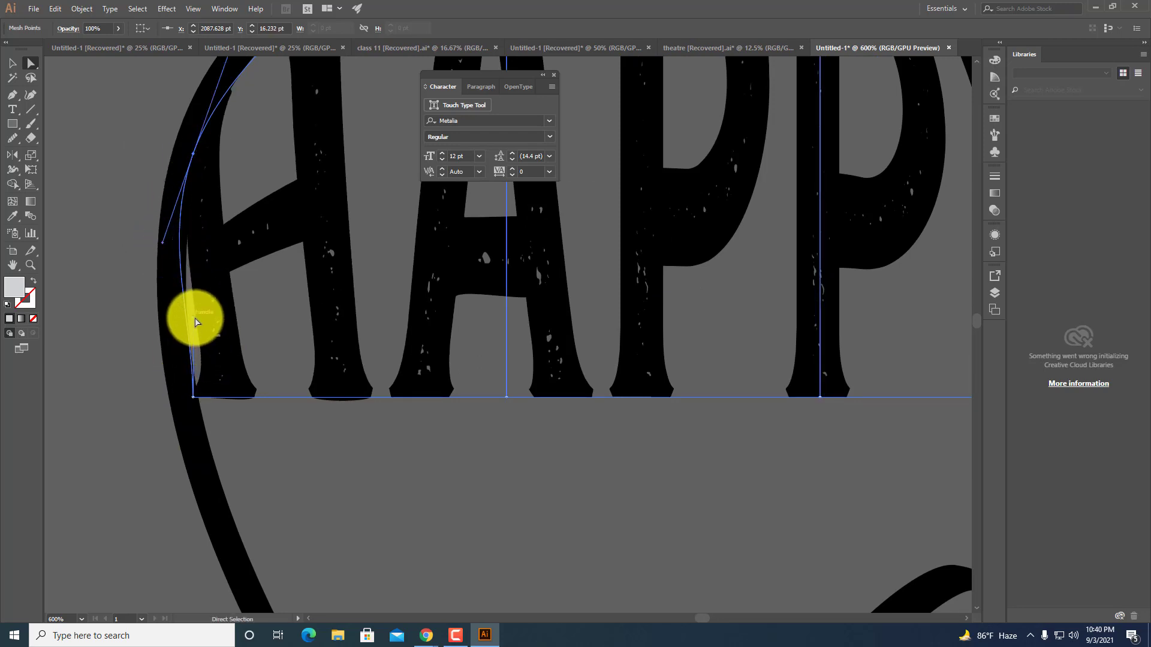
pyautogui.moveTo(194, 323); pyautogui.dragTo(154, 316)
pyautogui.scroll(-4, 313, 471)
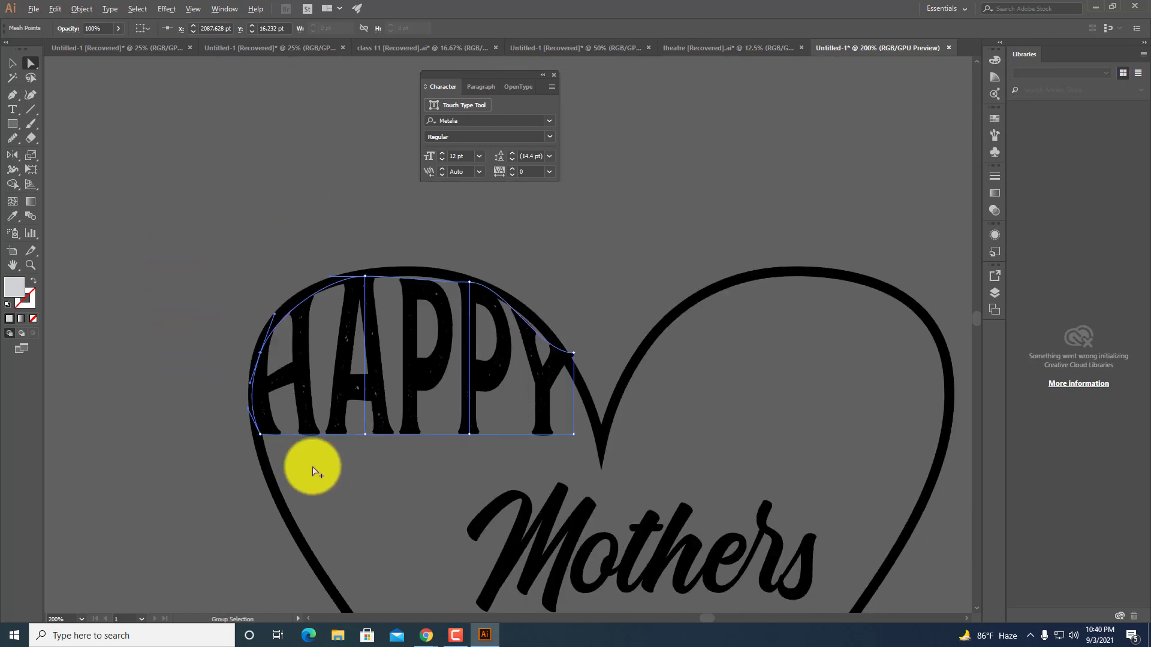
pyautogui.scroll(3, 369, 468)
pyautogui.scroll(-5, 479, 430)
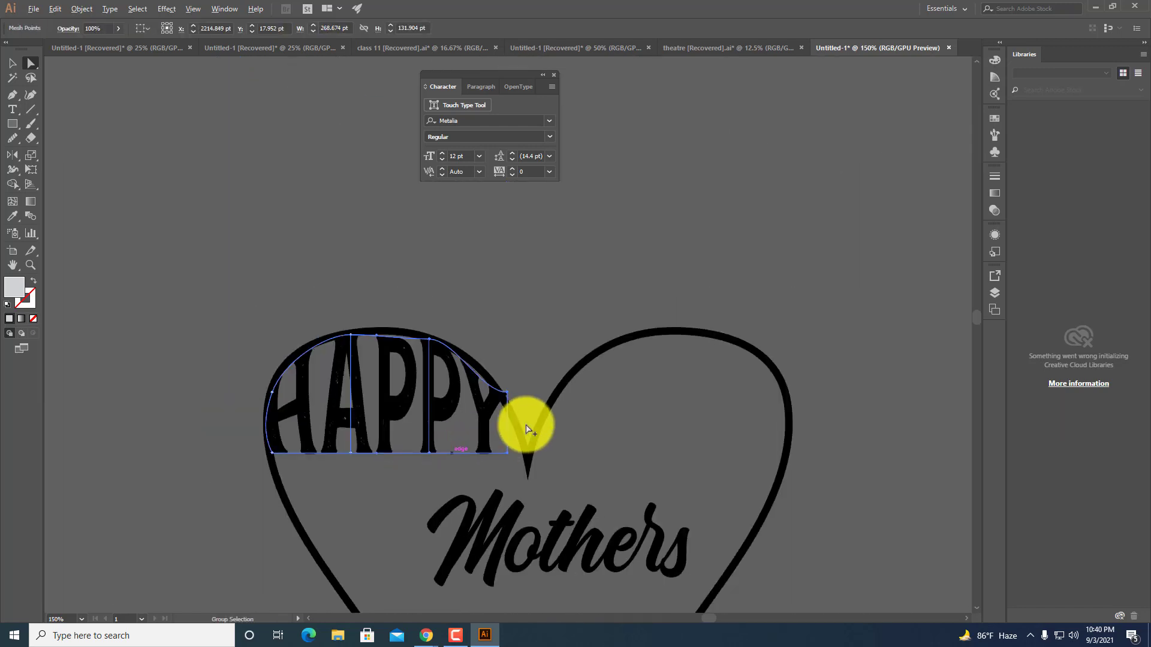
# Lower the envelope's top-right corner so the Y slopes toward the heart's notch.
pyautogui.click(495, 393)
pyautogui.scroll(2, 485, 396)
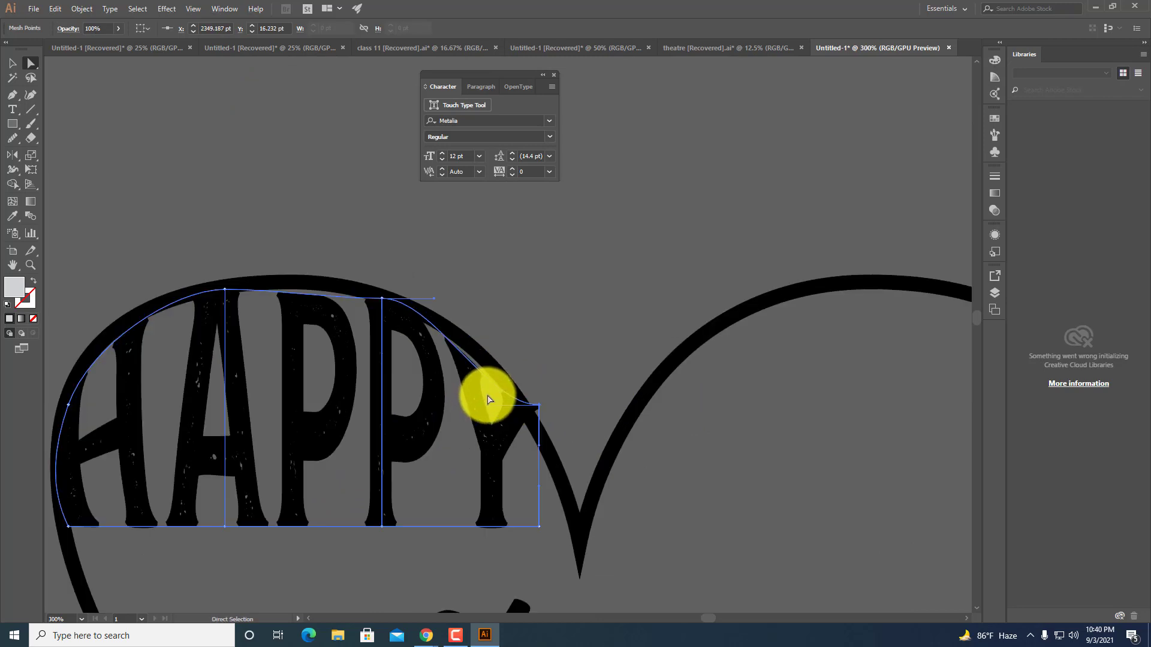
pyautogui.click(591, 385)
pyautogui.scroll(-2, 561, 440)
pyautogui.scroll(2, 548, 426)
pyautogui.moveTo(530, 397); pyautogui.dragTo(534, 431)
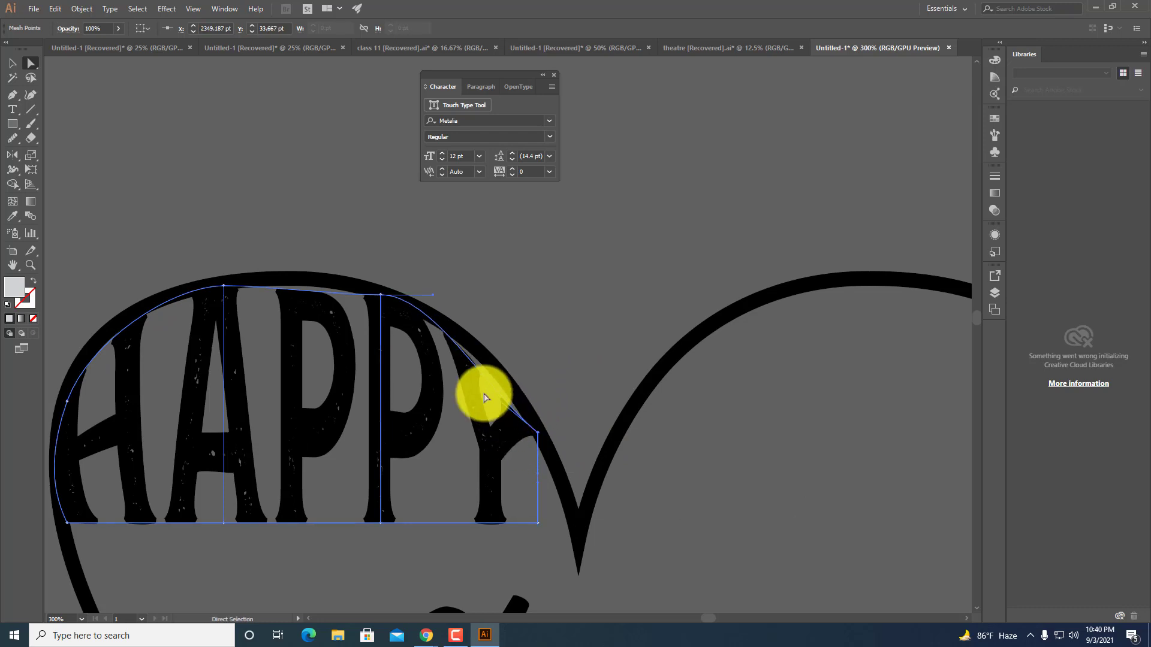
pyautogui.click(554, 380)
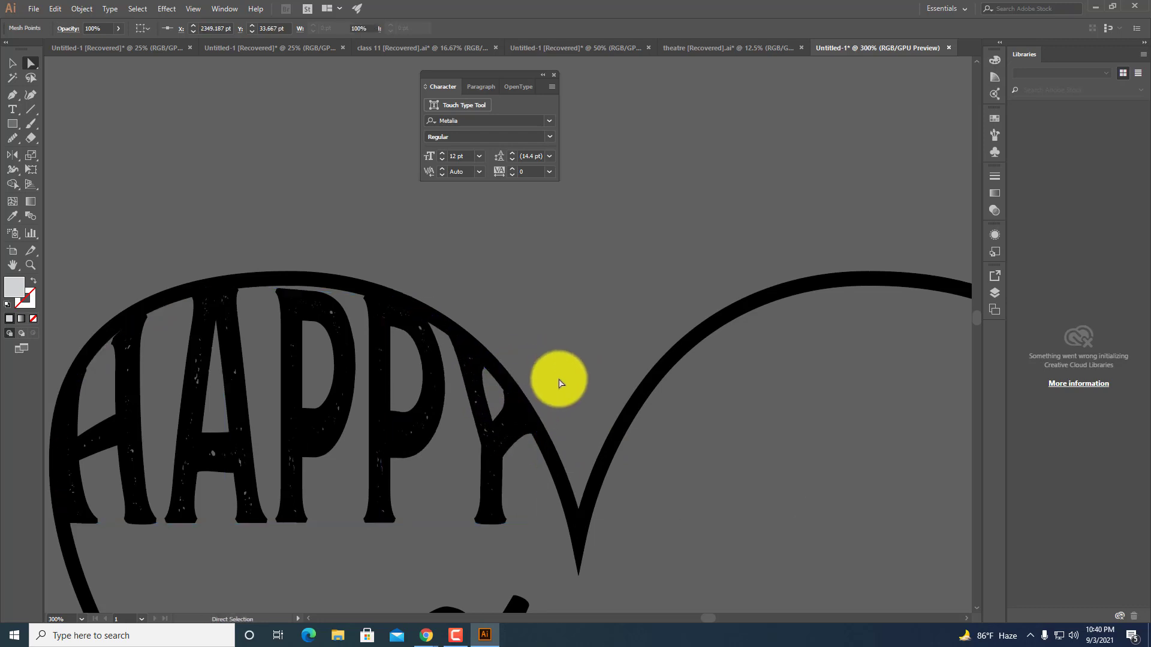
pyautogui.hotkey('ctrl', '1')
pyautogui.moveTo(557, 441); pyautogui.dragTo(519, 421)
pyautogui.click(418, 373)
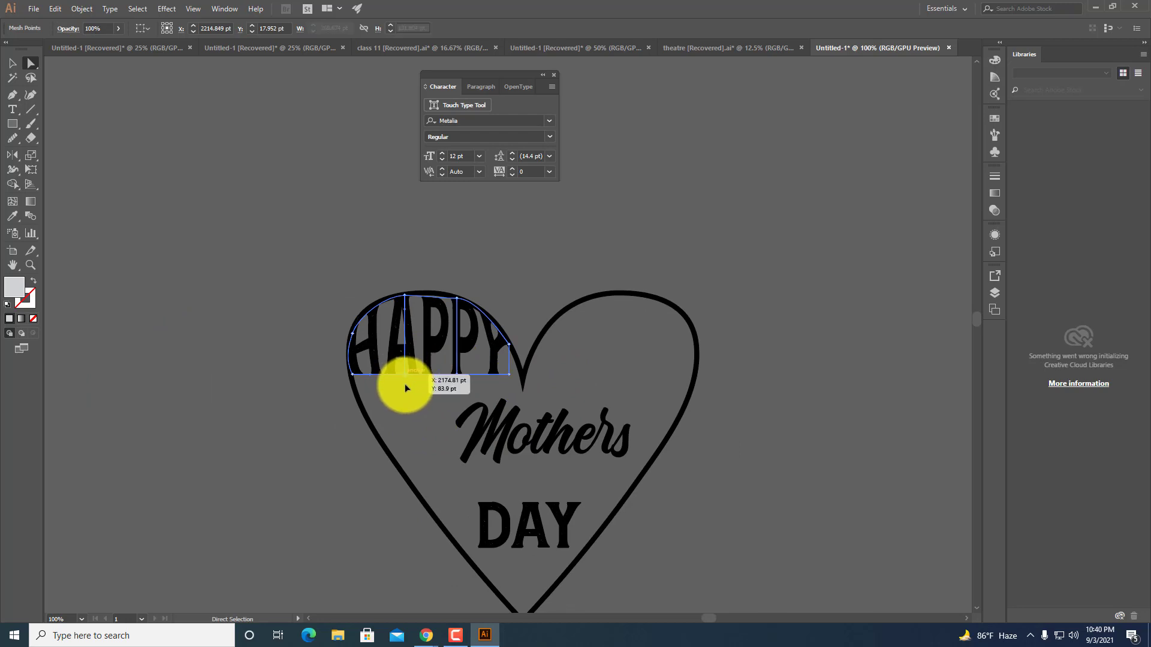
# Pull HAPPY's bottom middle down into a V and shape its lower-left curve.
pyautogui.moveTo(405, 387); pyautogui.dragTo(407, 432)
pyautogui.scroll(2, 378, 423)
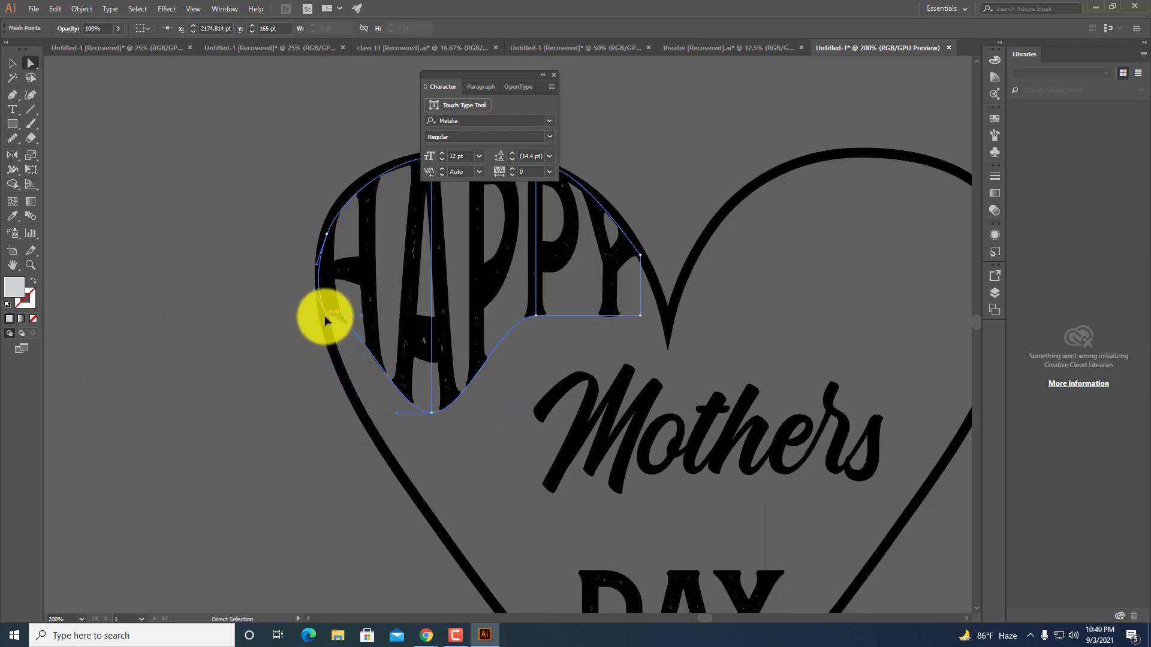
pyautogui.moveTo(325, 316); pyautogui.dragTo(342, 381)
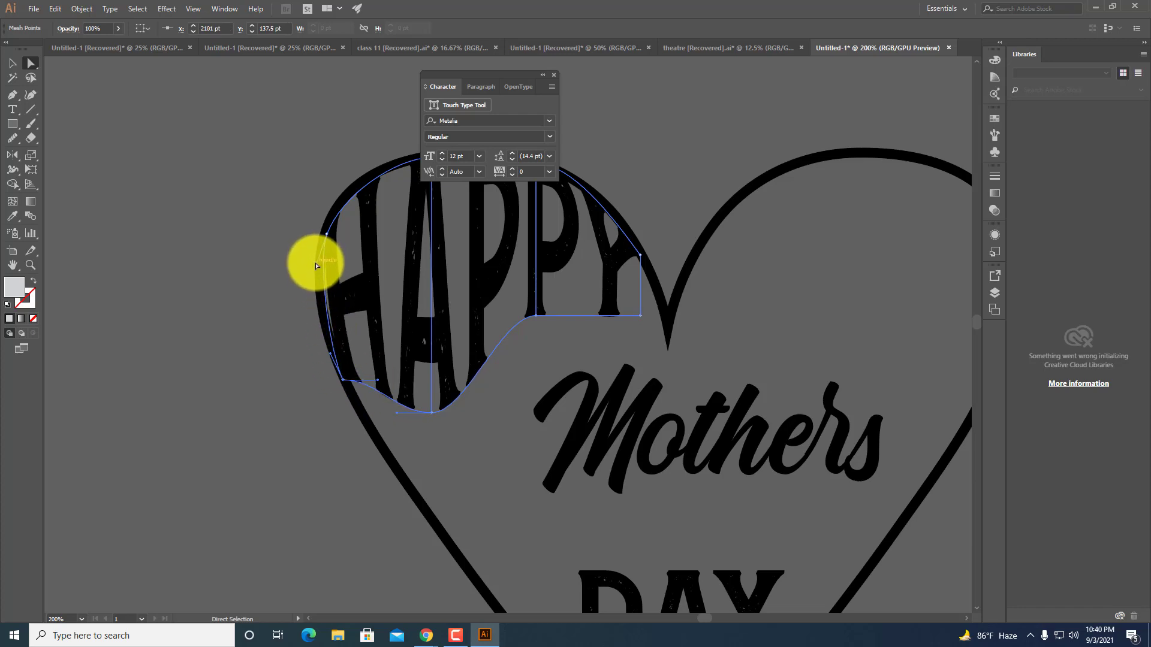
pyautogui.moveTo(316, 265); pyautogui.dragTo(311, 257)
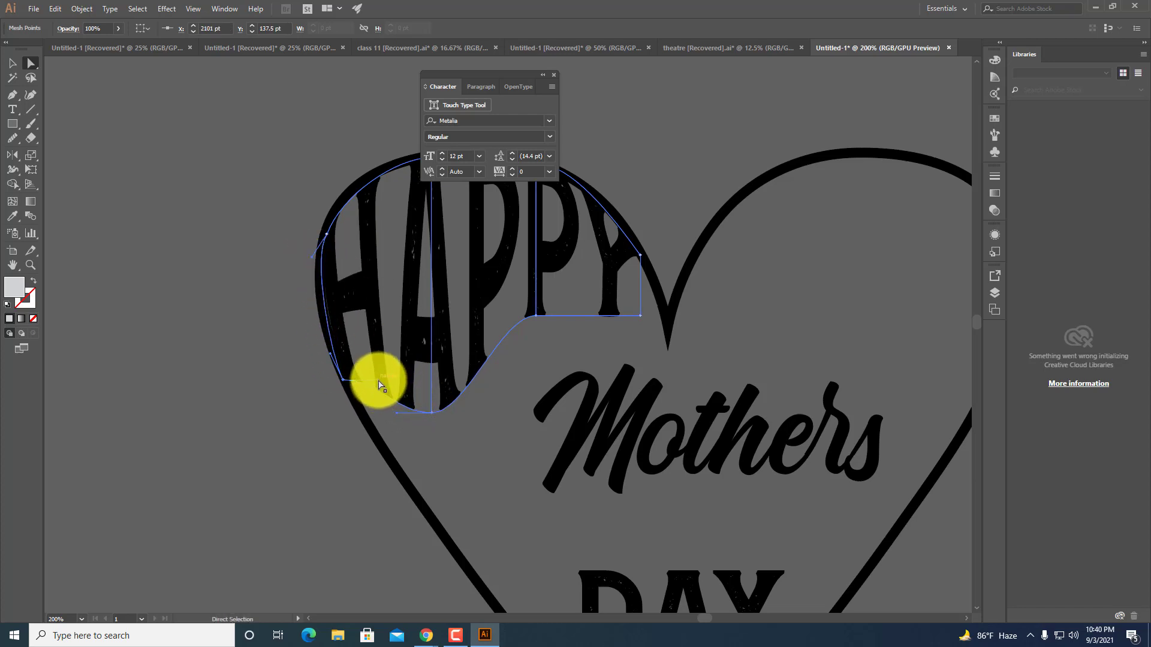
pyautogui.moveTo(378, 384); pyautogui.dragTo(367, 423)
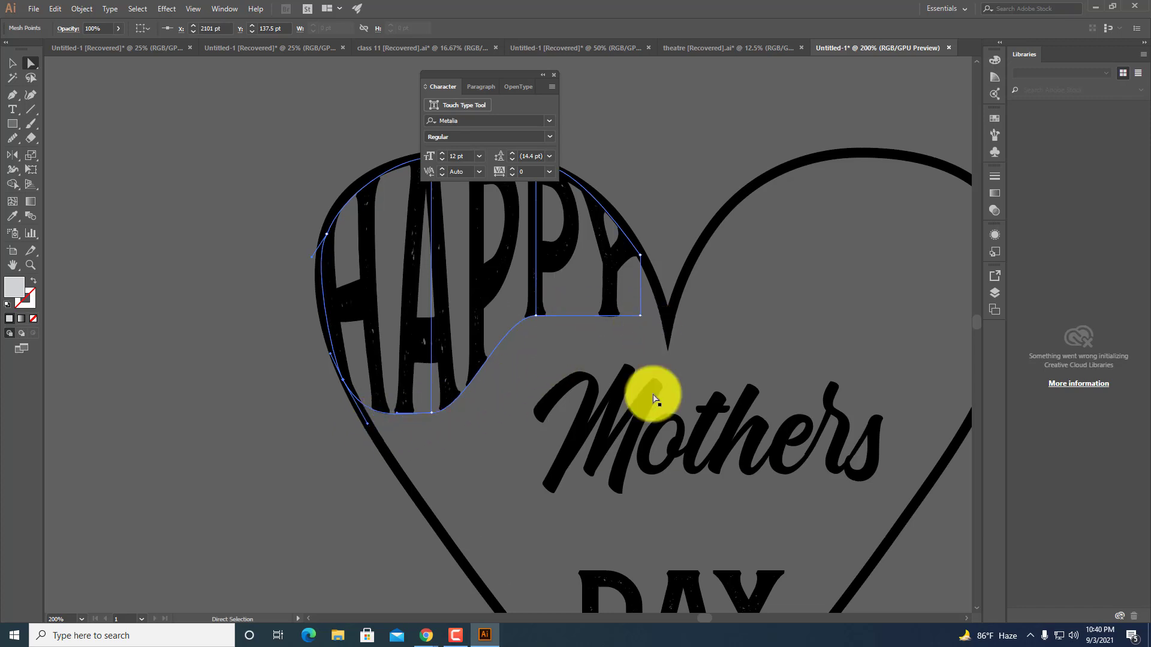
# Move Mothers up into the heart's right lobe.
pyautogui.moveTo(635, 432); pyautogui.dragTo(774, 315)
pyautogui.hscroll(2, 637, 360)
pyautogui.scroll(-1, 637, 359)
# Drag HAPPY's bottom envelope points down so the letters stretch lower around the Y.
pyautogui.click(437, 282)
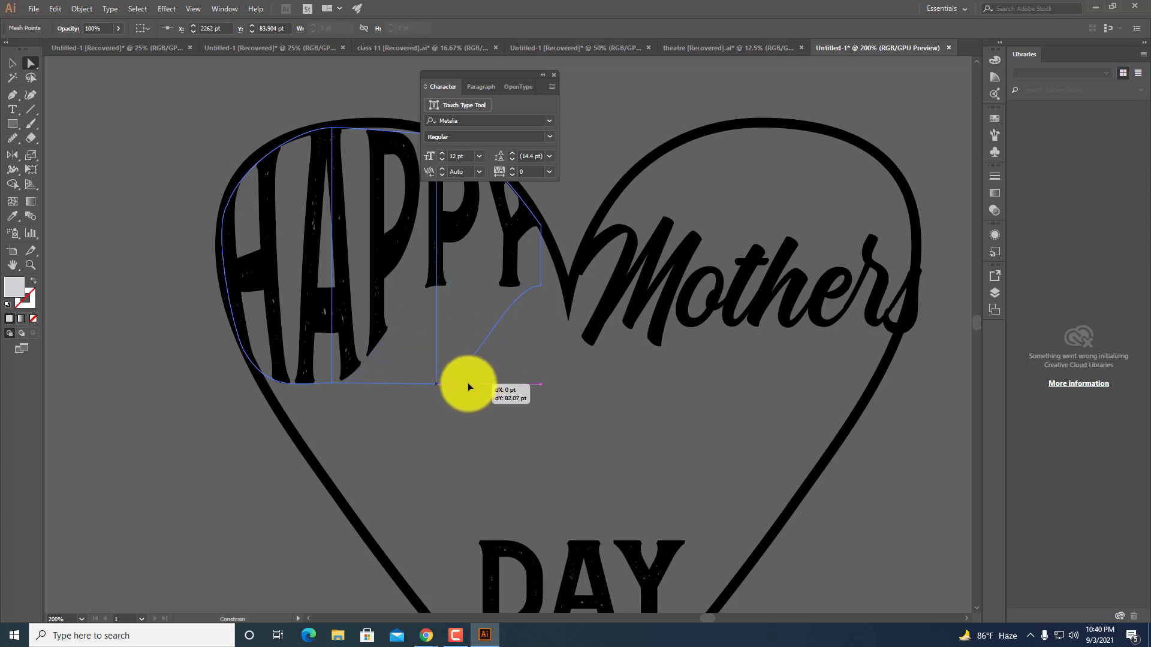
pyautogui.moveTo(469, 387); pyautogui.dragTo(468, 388)
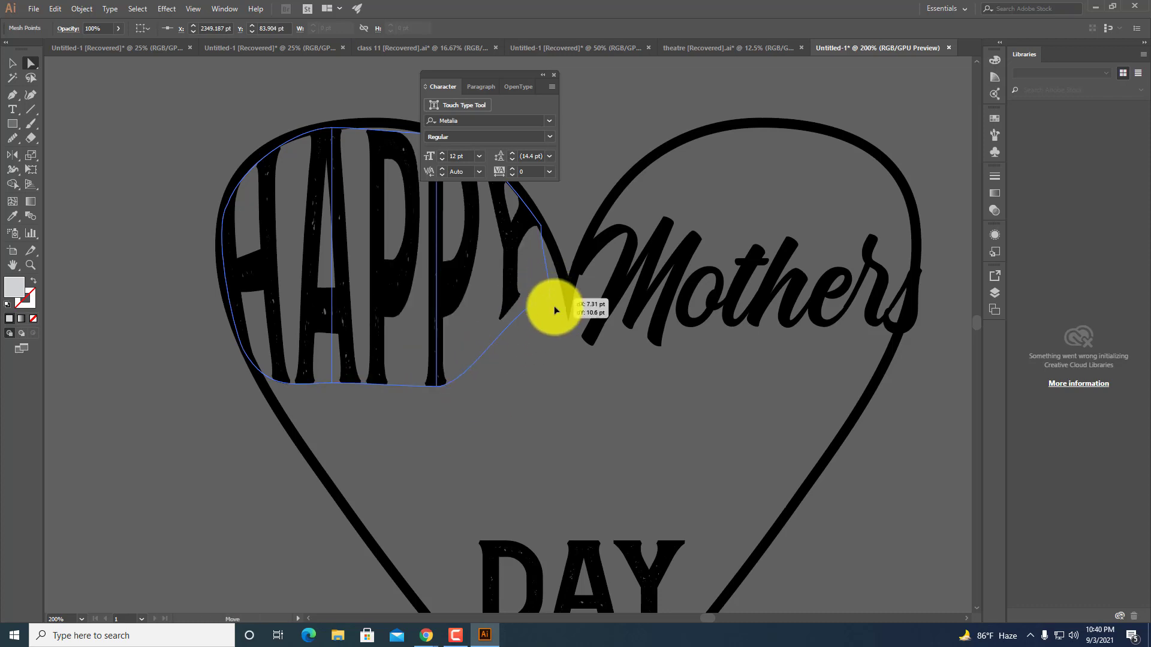
pyautogui.moveTo(567, 327); pyautogui.dragTo(567, 328)
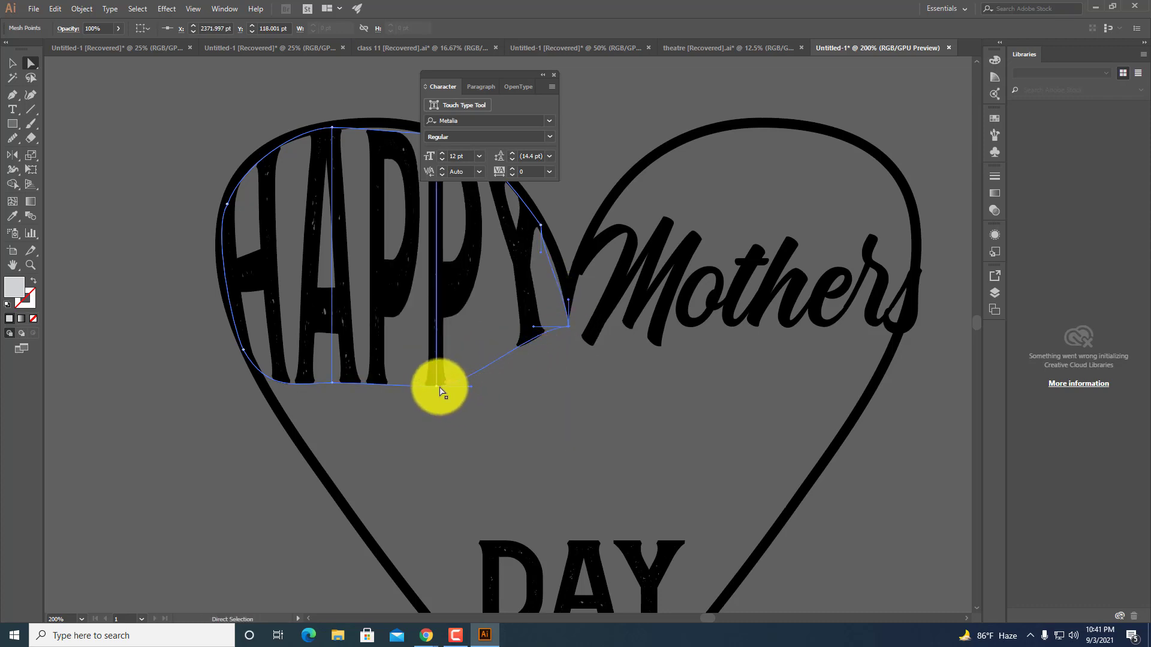
pyautogui.moveTo(443, 411); pyautogui.dragTo(443, 412)
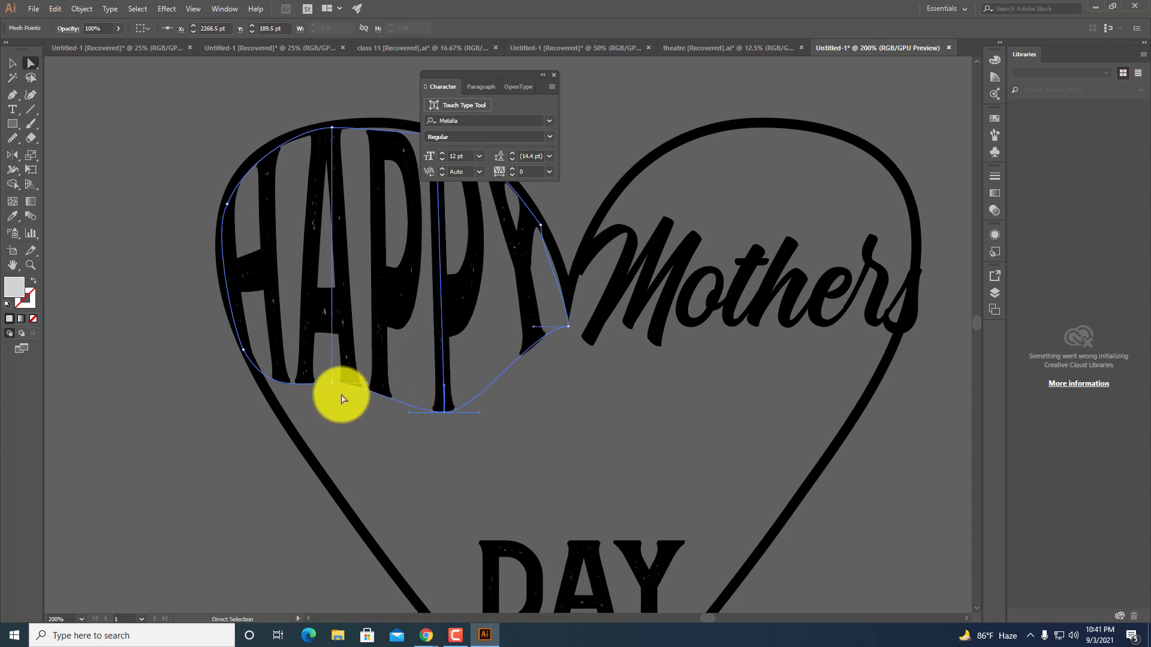
pyautogui.moveTo(334, 429); pyautogui.dragTo(334, 429)
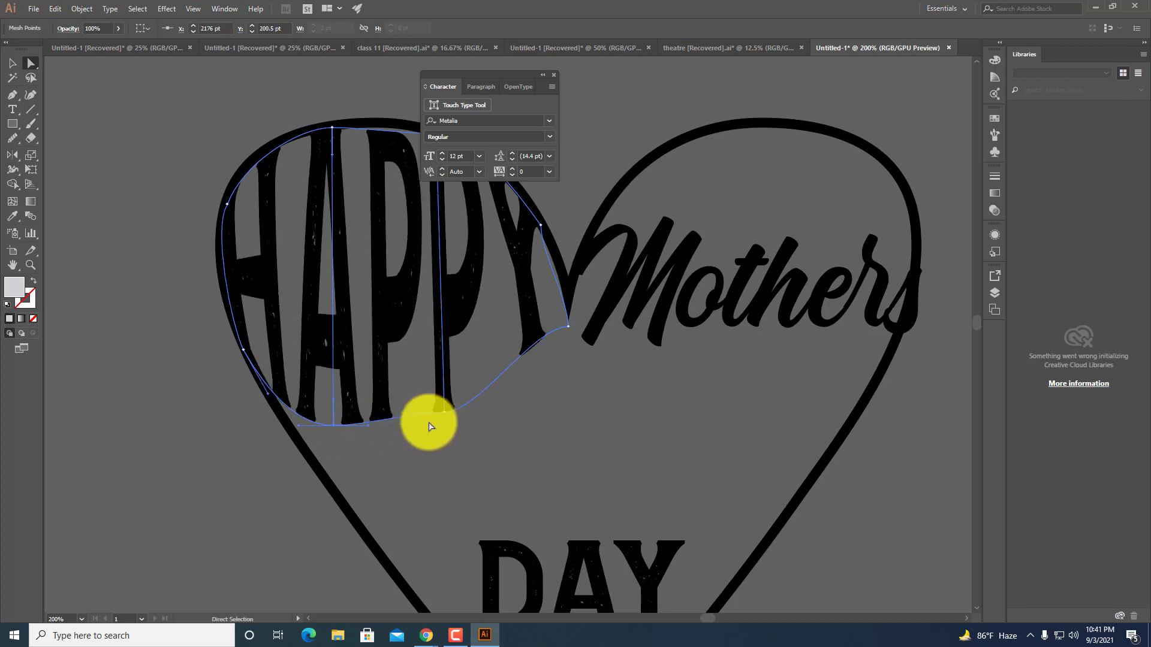
# Pull HAPPY's lower-left corner down to fit the heart's lower-left side.
pyautogui.click(508, 441)
pyautogui.hotkey('ctrl', '1')
pyautogui.scroll(1, 510, 440)
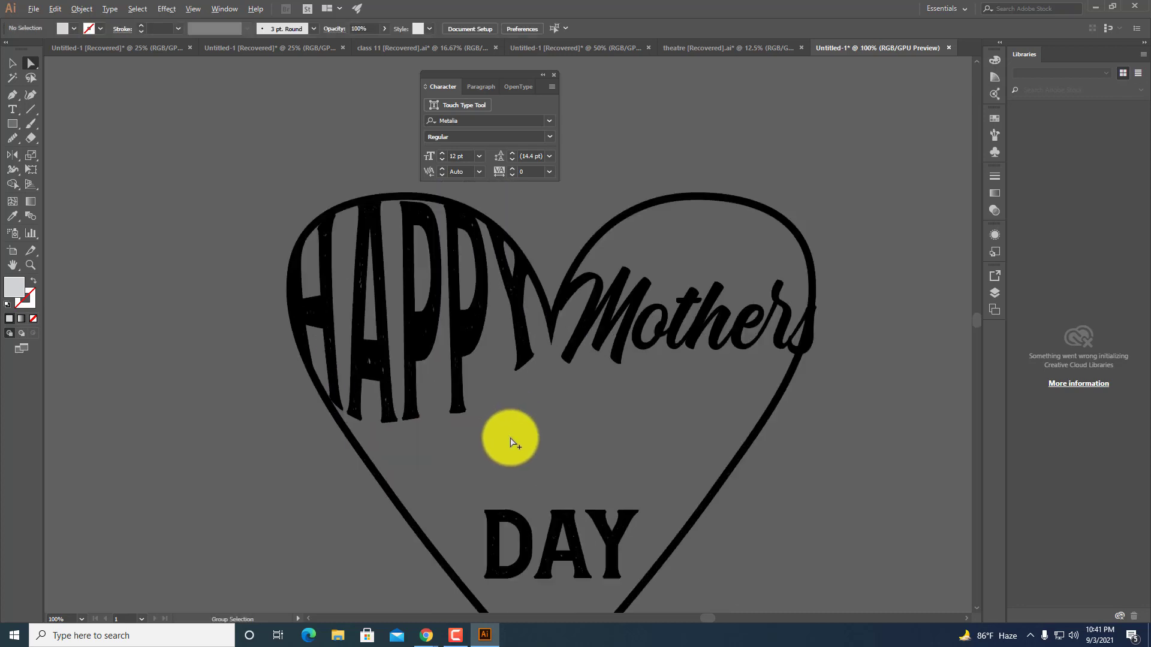
pyautogui.scroll(1, 454, 460)
pyautogui.click(350, 423)
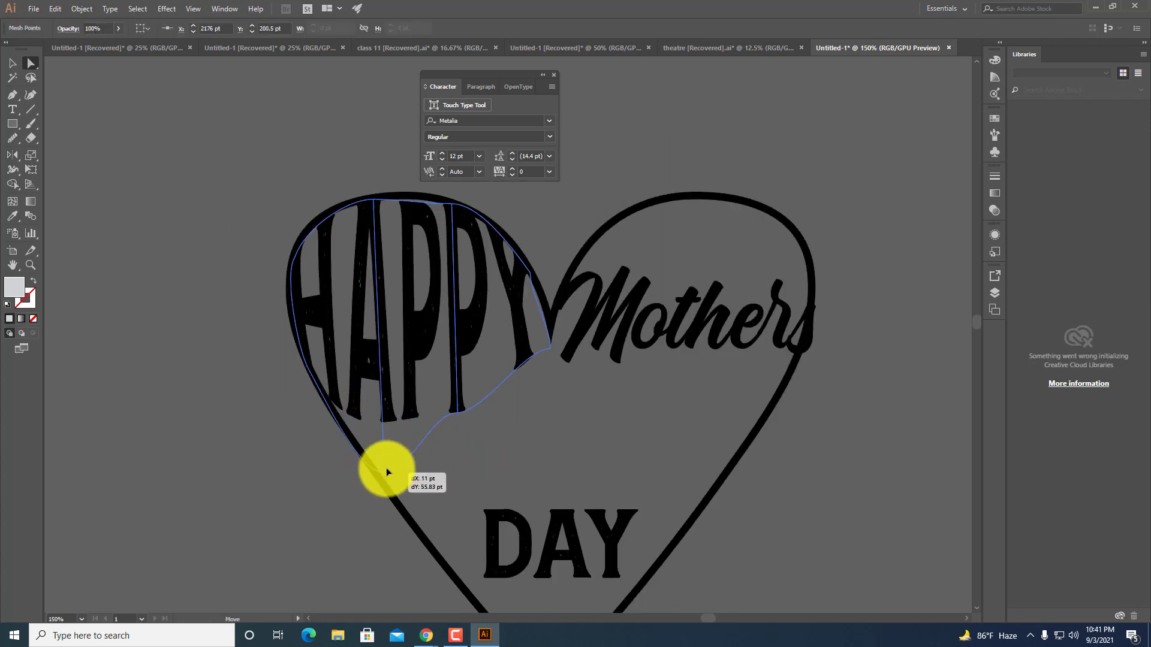
pyautogui.moveTo(386, 471); pyautogui.dragTo(389, 470)
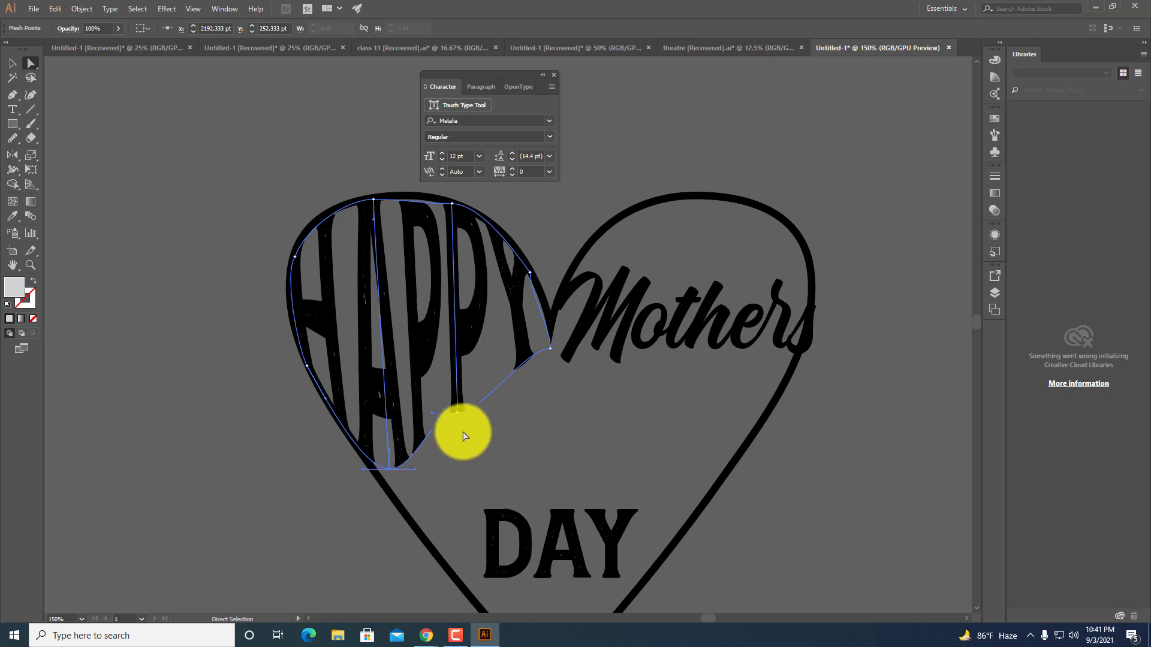
pyautogui.moveTo(463, 444); pyautogui.dragTo(465, 445)
pyautogui.click(532, 416)
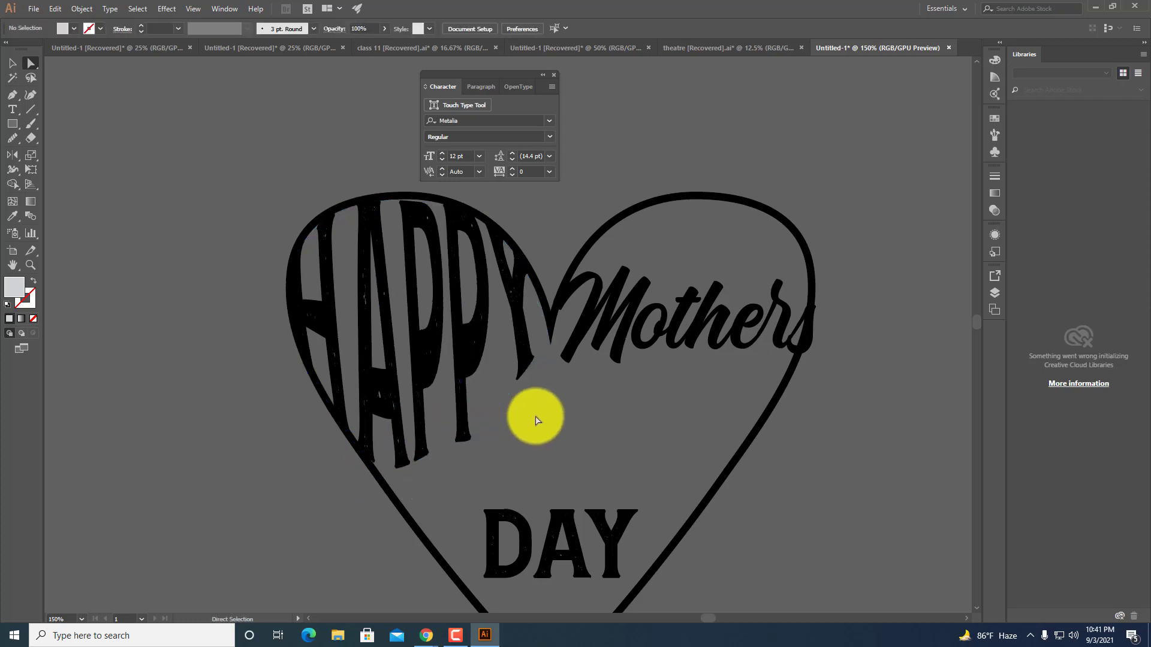
pyautogui.moveTo(586, 372); pyautogui.dragTo(509, 424)
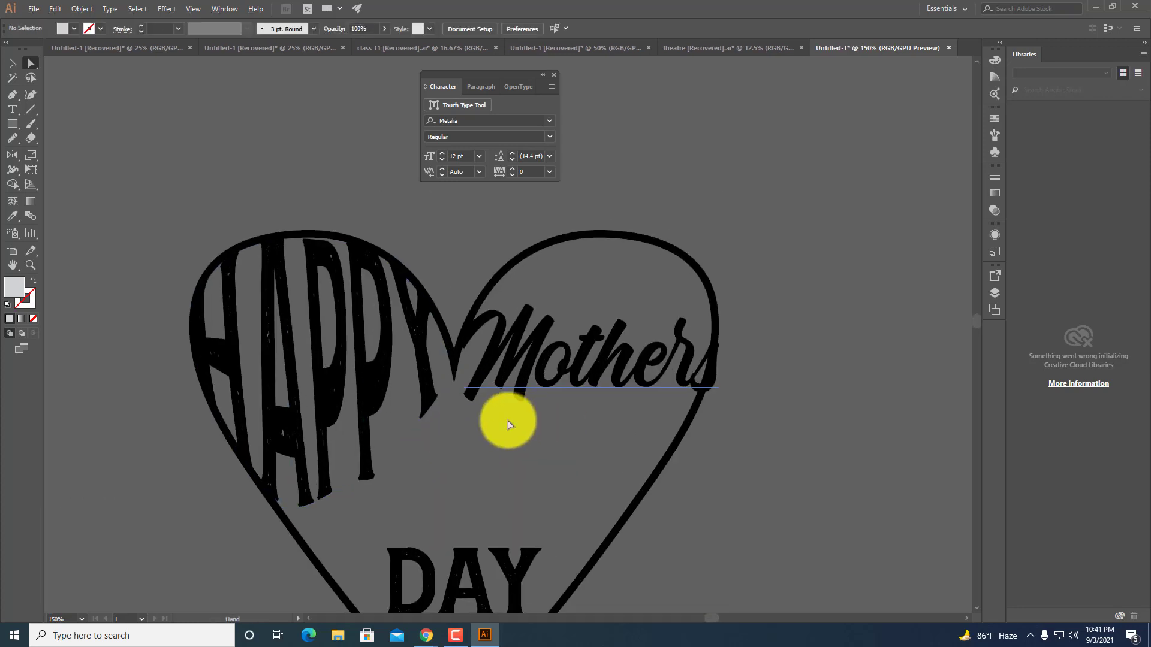
pyautogui.click(14, 66)
pyautogui.moveTo(380, 437); pyautogui.dragTo(249, 219)
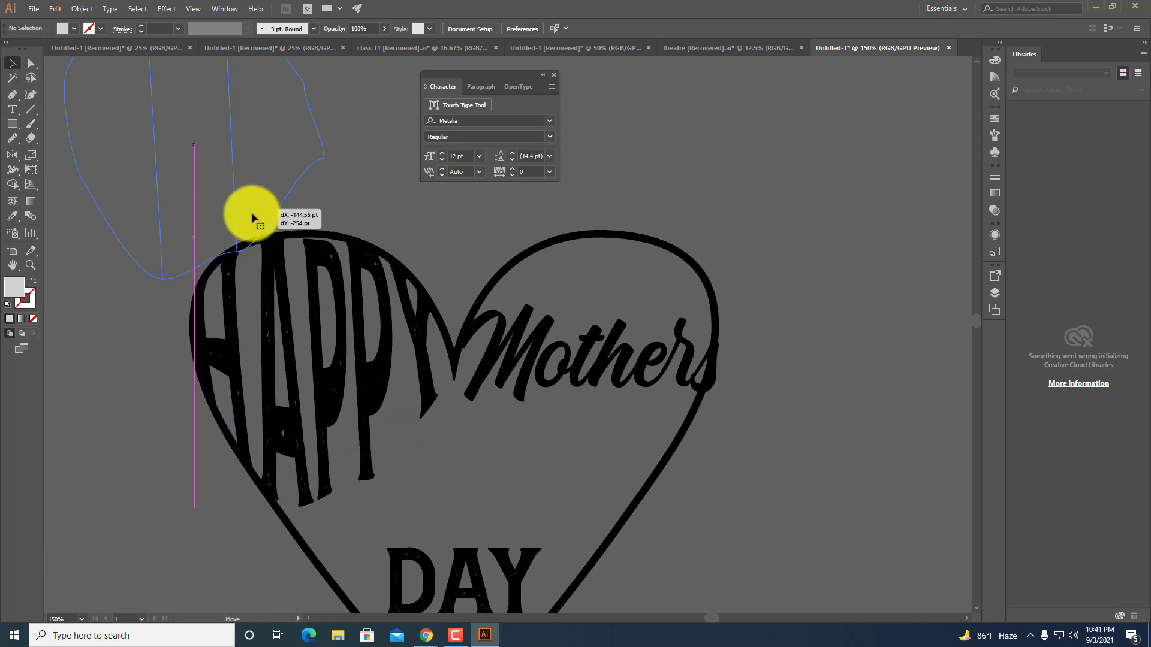
pyautogui.scroll(3, 470, 316)
pyautogui.hscroll(-3, 470, 315)
pyautogui.click(524, 341)
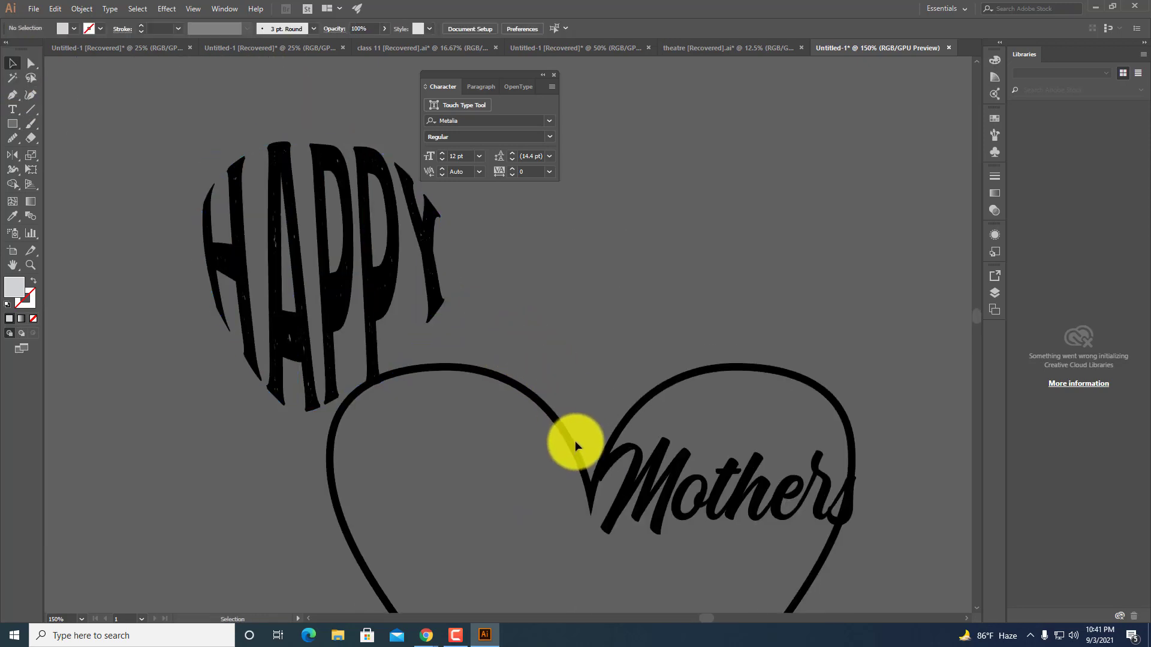
pyautogui.hotkey('ctrl', 'z')
pyautogui.scroll(-3, 411, 367)
pyautogui.hscroll(4, 411, 368)
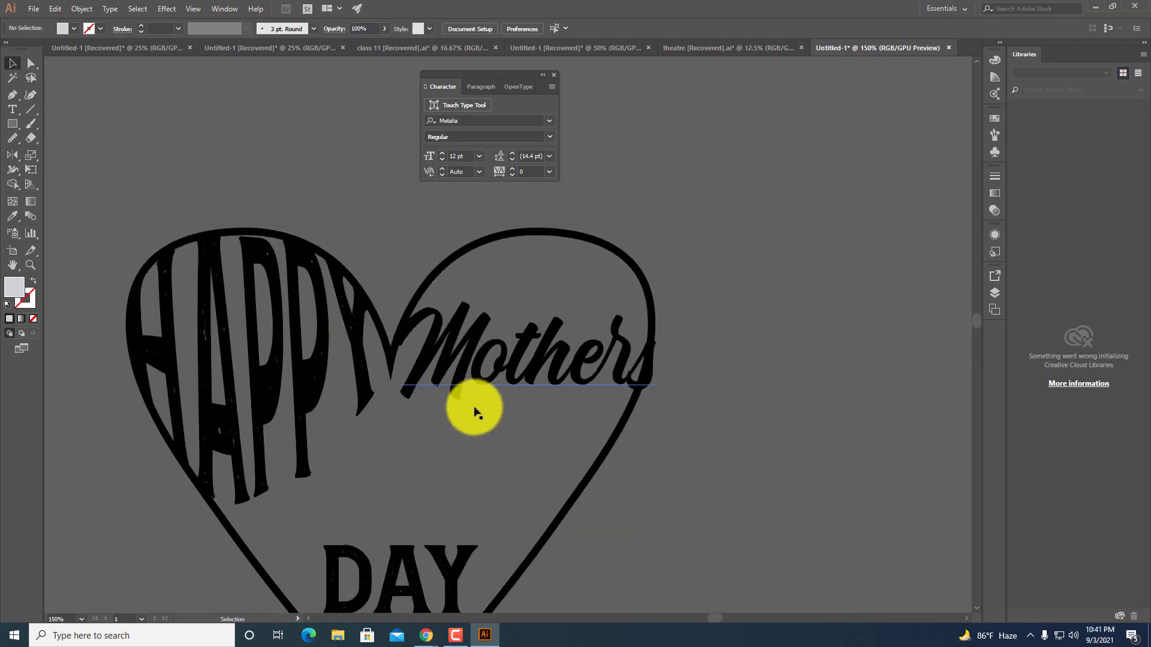
pyautogui.click(536, 347)
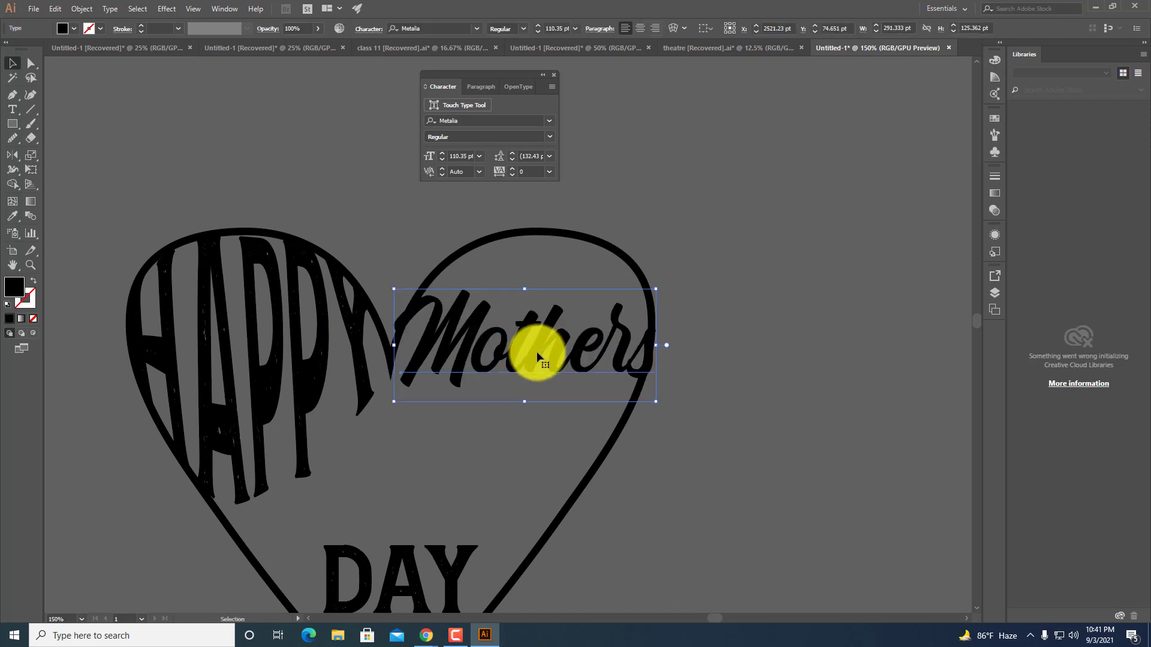
# In Chrome's Facebook tab, view the t-shirt image shared in the group chat.
pyautogui.moveTo(427, 635)
pyautogui.click(375, 591)
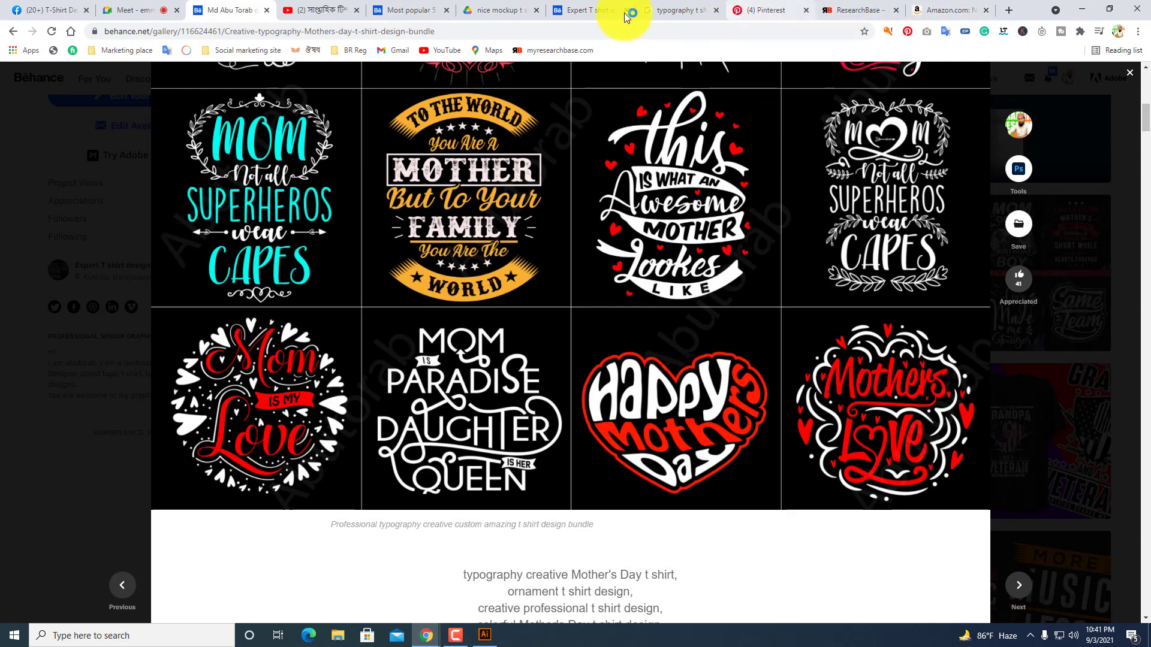
pyautogui.click(51, 10)
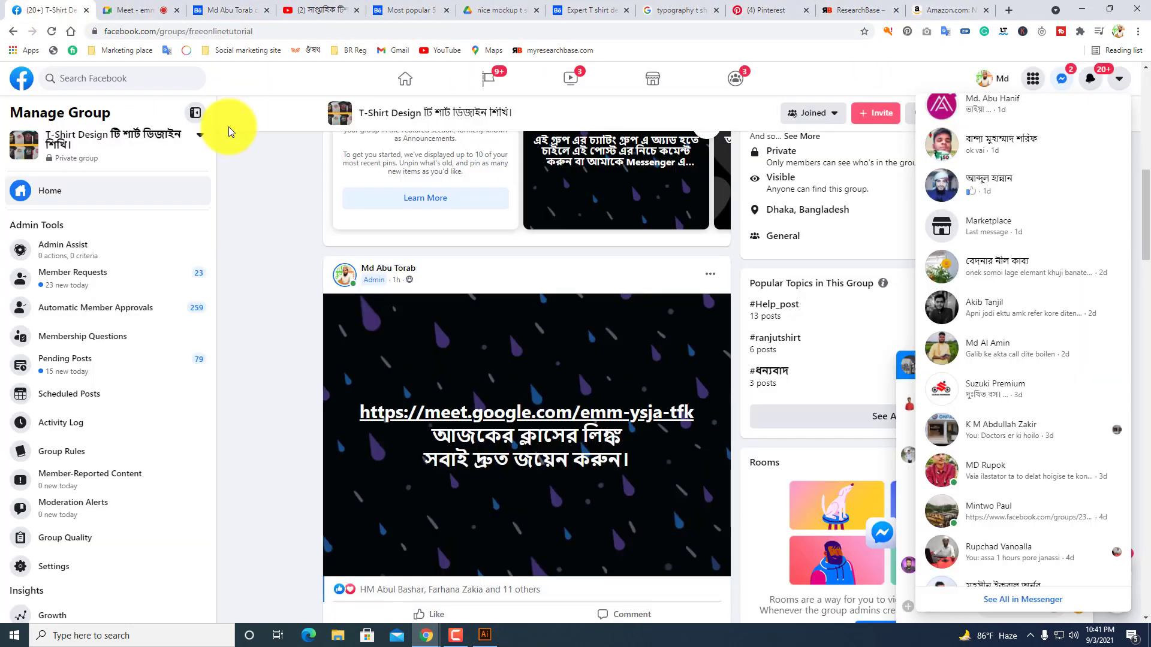
pyautogui.scroll(-1, 1100, 524)
pyautogui.scroll(1, 1019, 504)
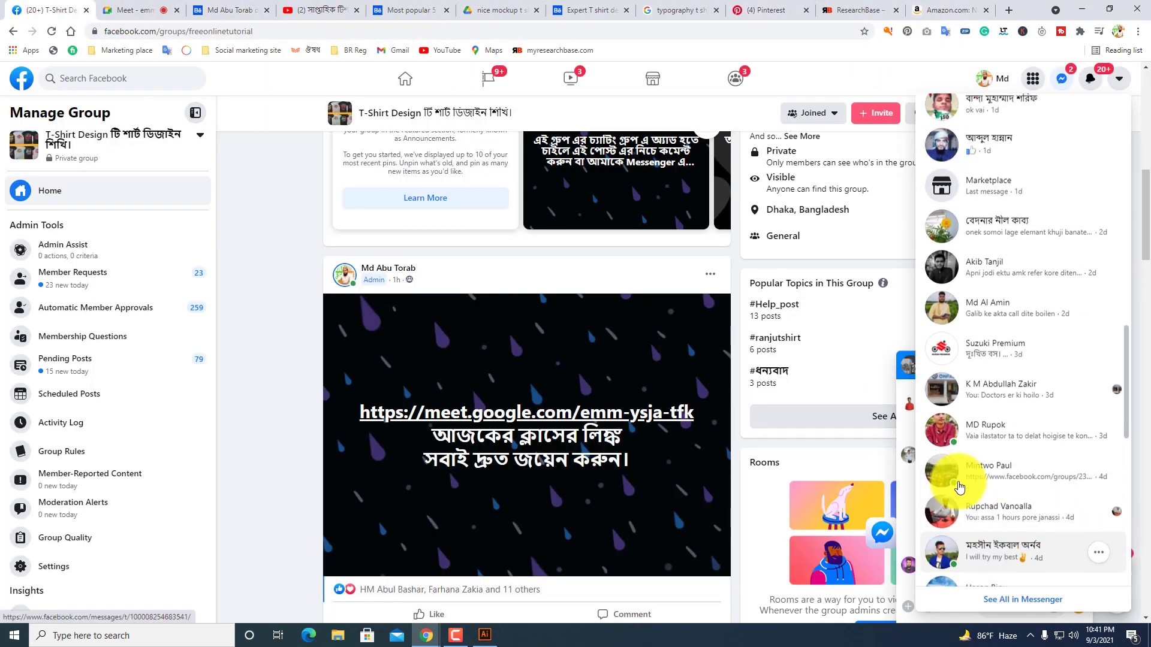
pyautogui.click(901, 383)
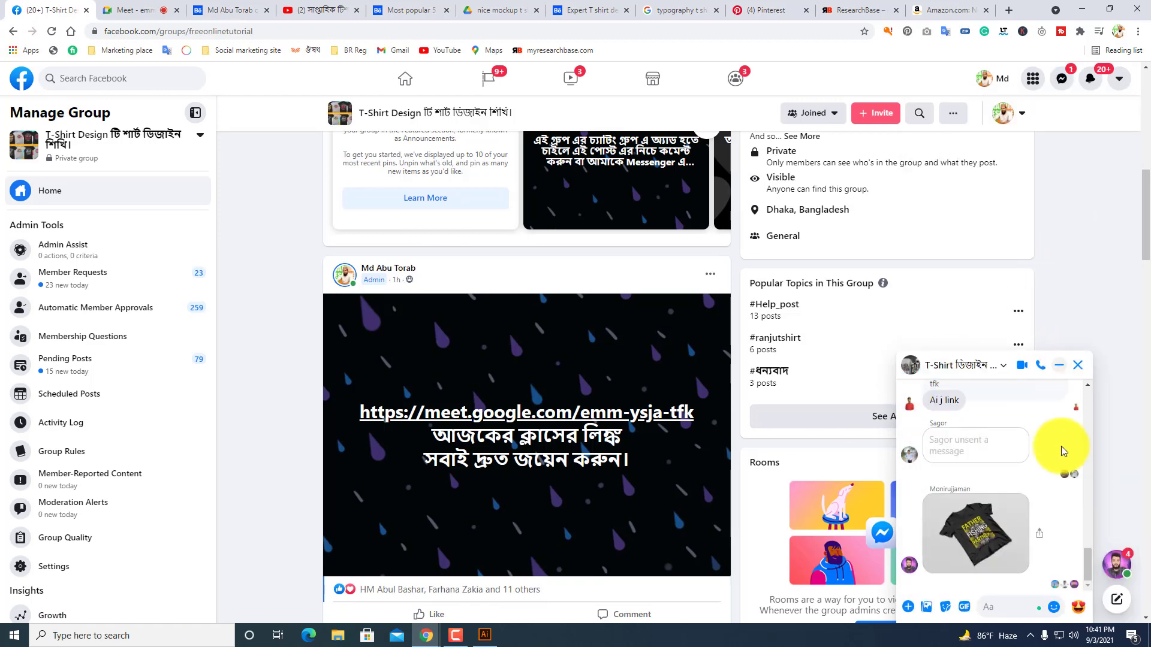
pyautogui.click(987, 546)
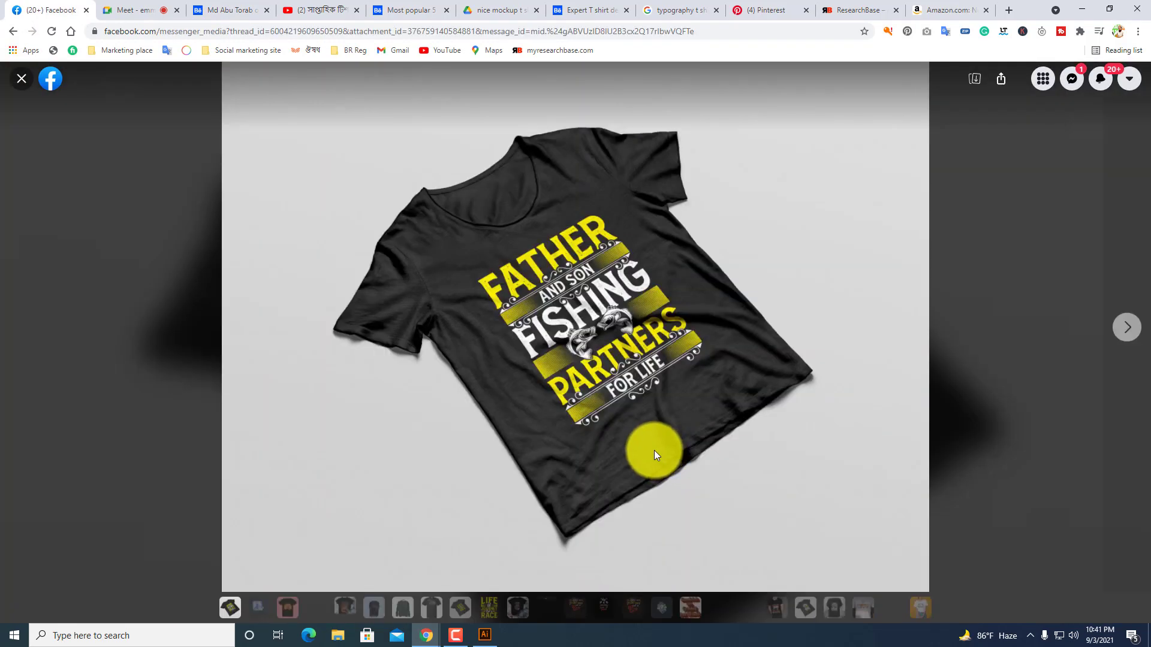
pyautogui.click(19, 83)
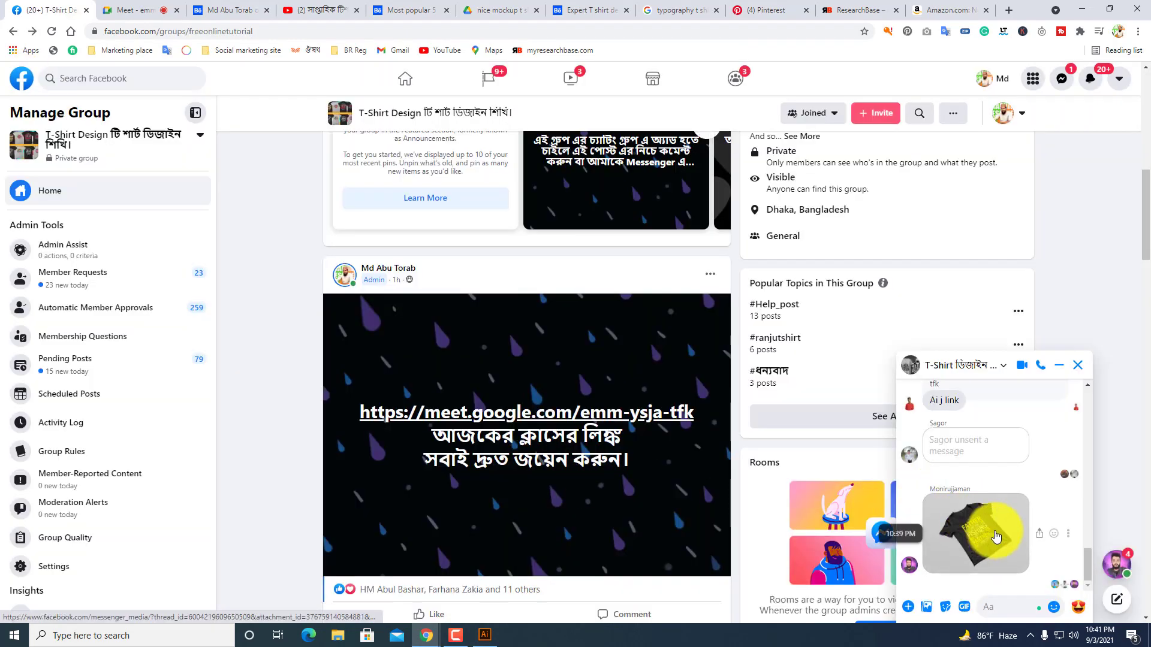
pyautogui.scroll(3, 995, 528)
pyautogui.scroll(-3, 998, 522)
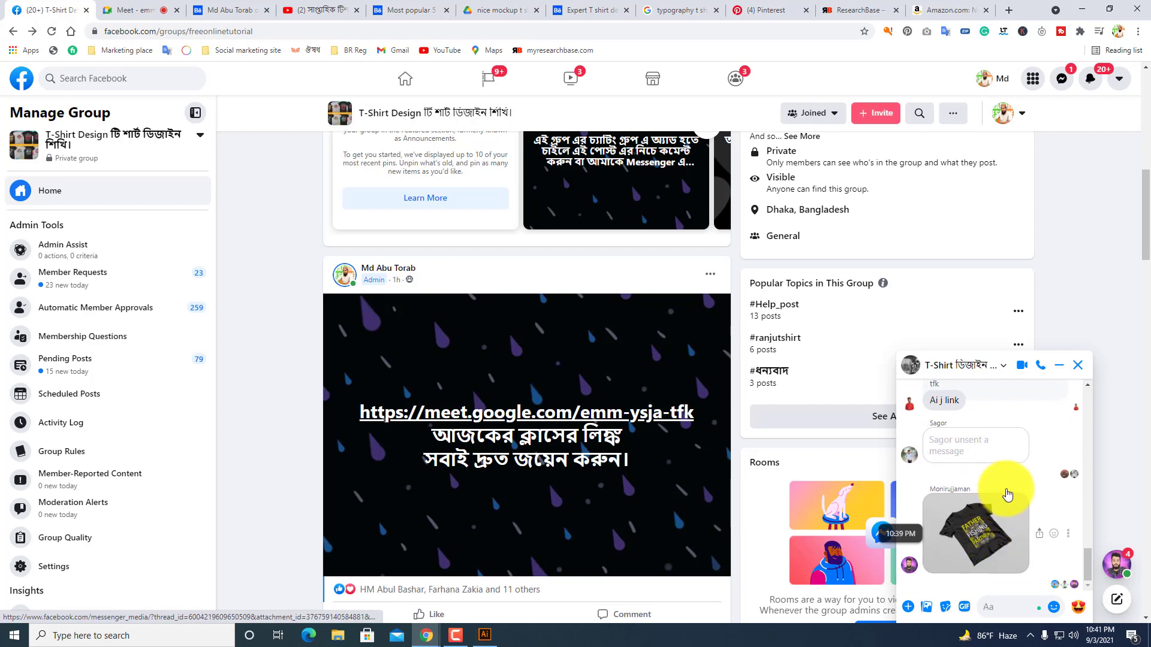
pyautogui.click(1080, 367)
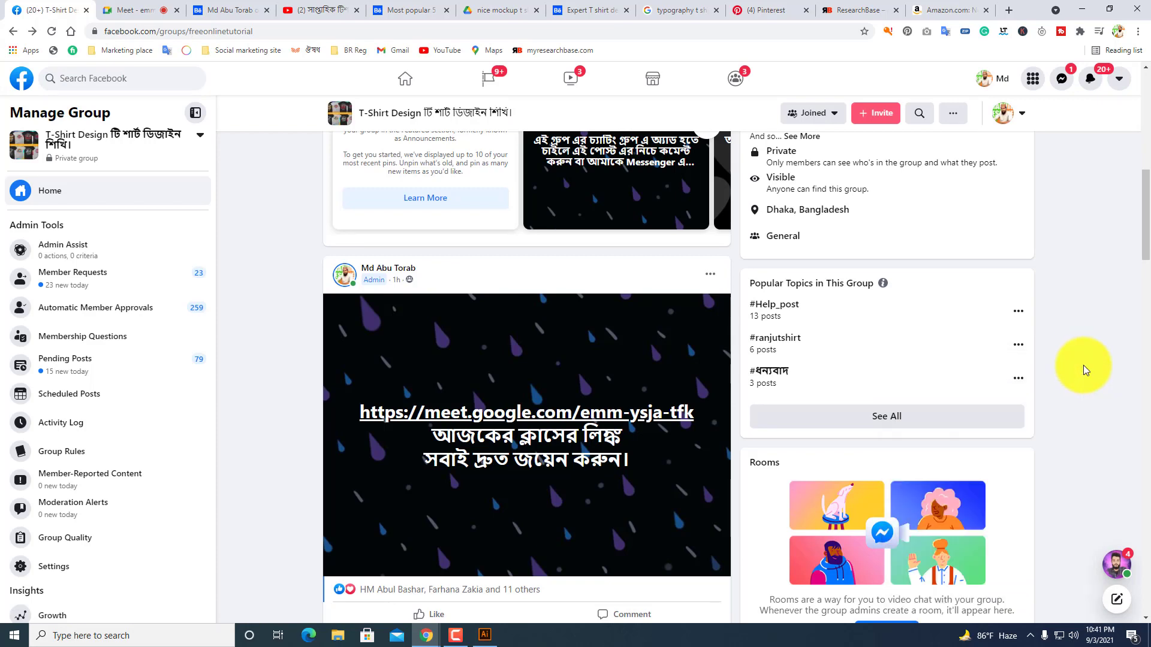
# Open the latest Messenger conversation and browse its Same Team and Super Mom designs.
pyautogui.click(1062, 79)
pyautogui.scroll(-5, 1097, 300)
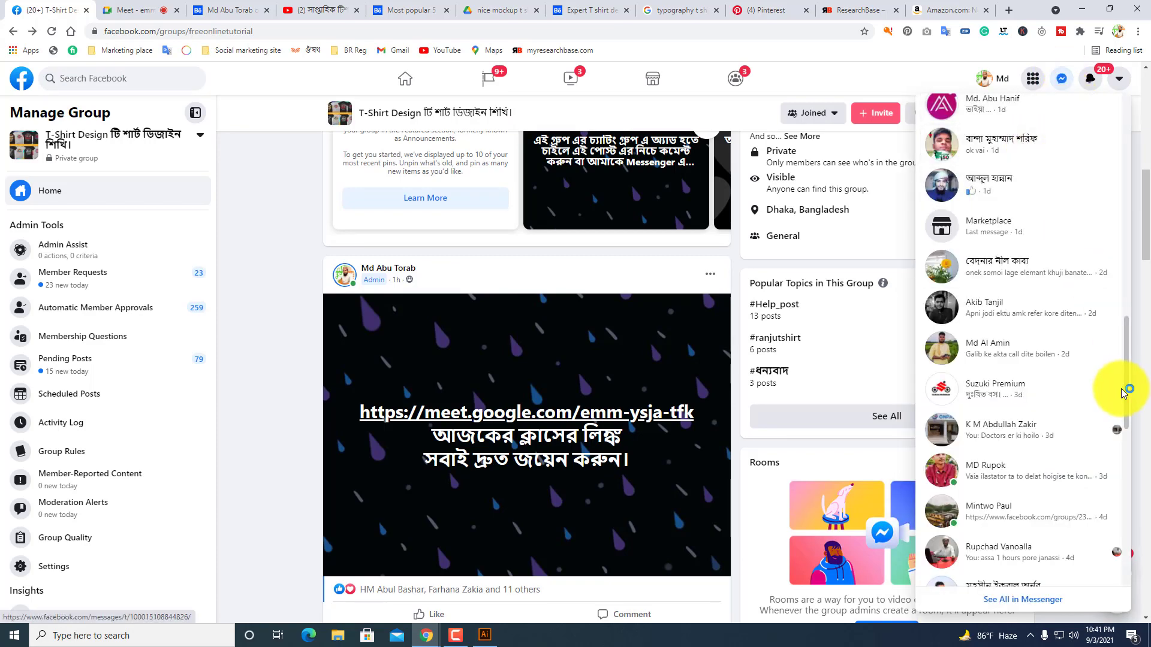
pyautogui.moveTo(1125, 392); pyautogui.dragTo(1127, 128)
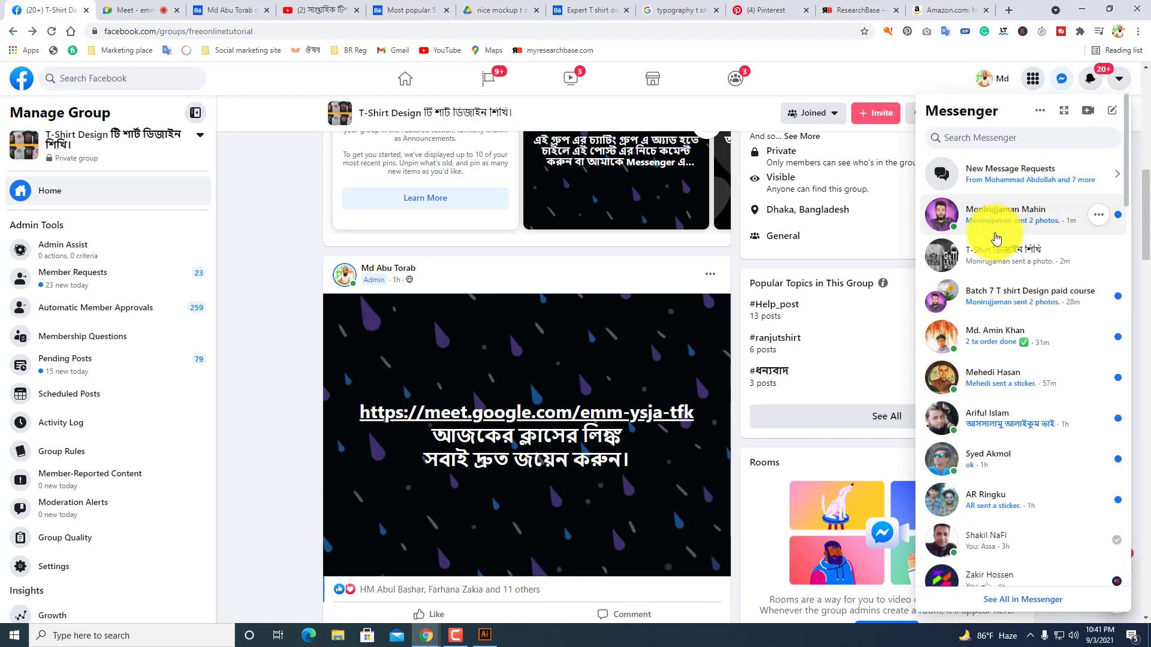
pyautogui.click(991, 213)
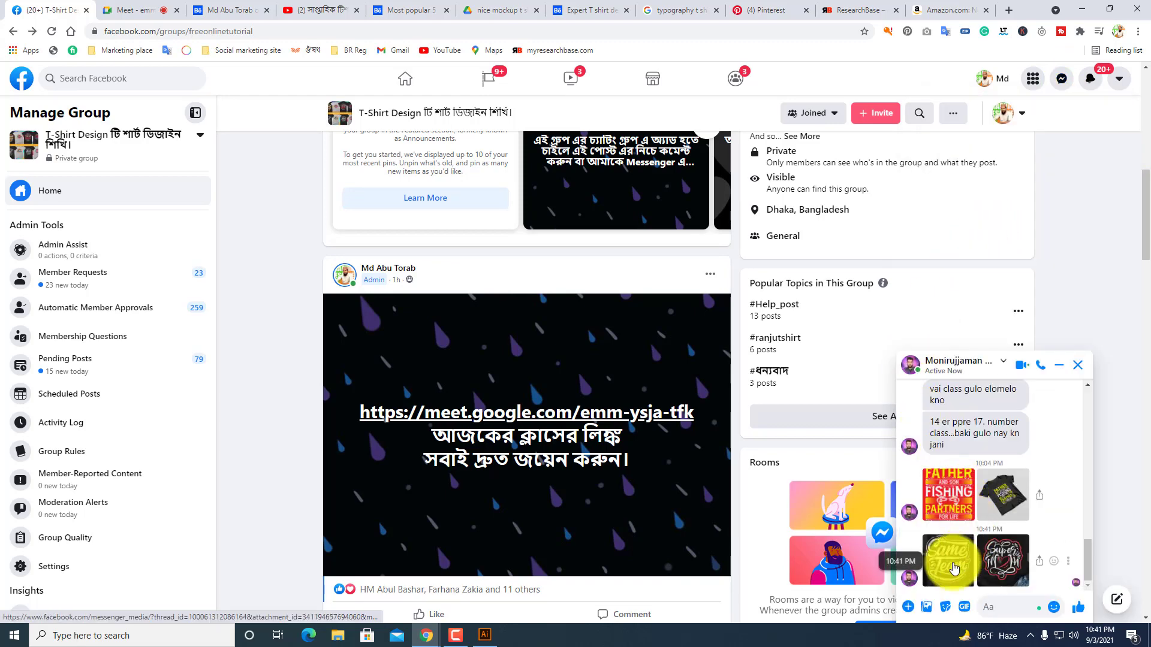
pyautogui.click(953, 568)
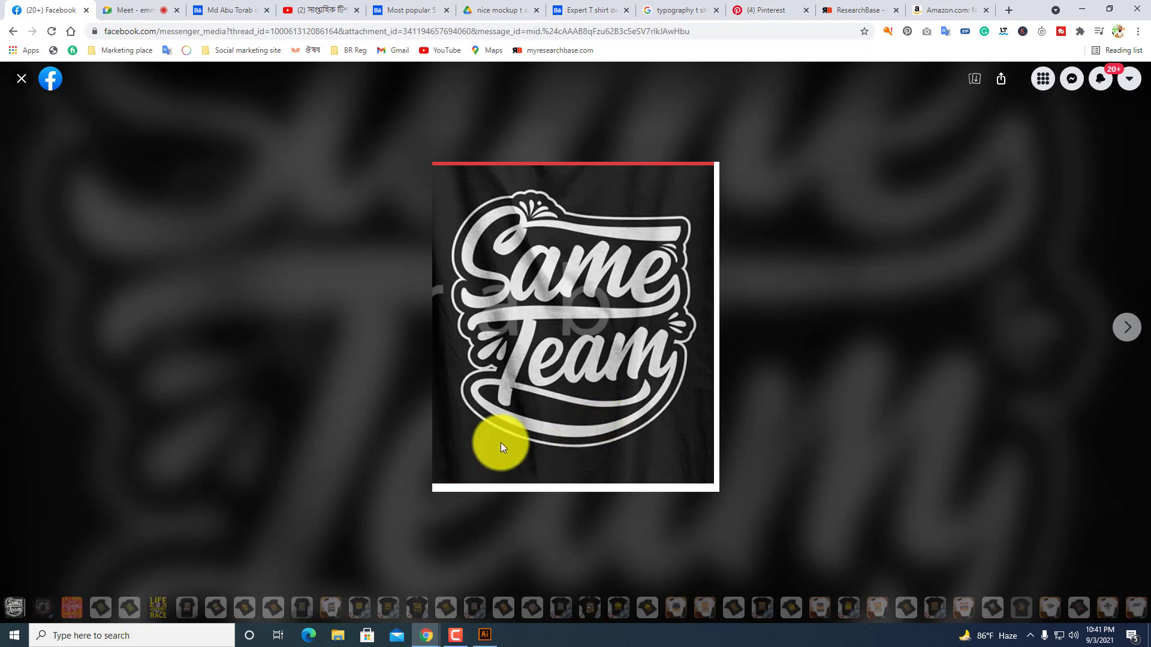
pyautogui.click(40, 611)
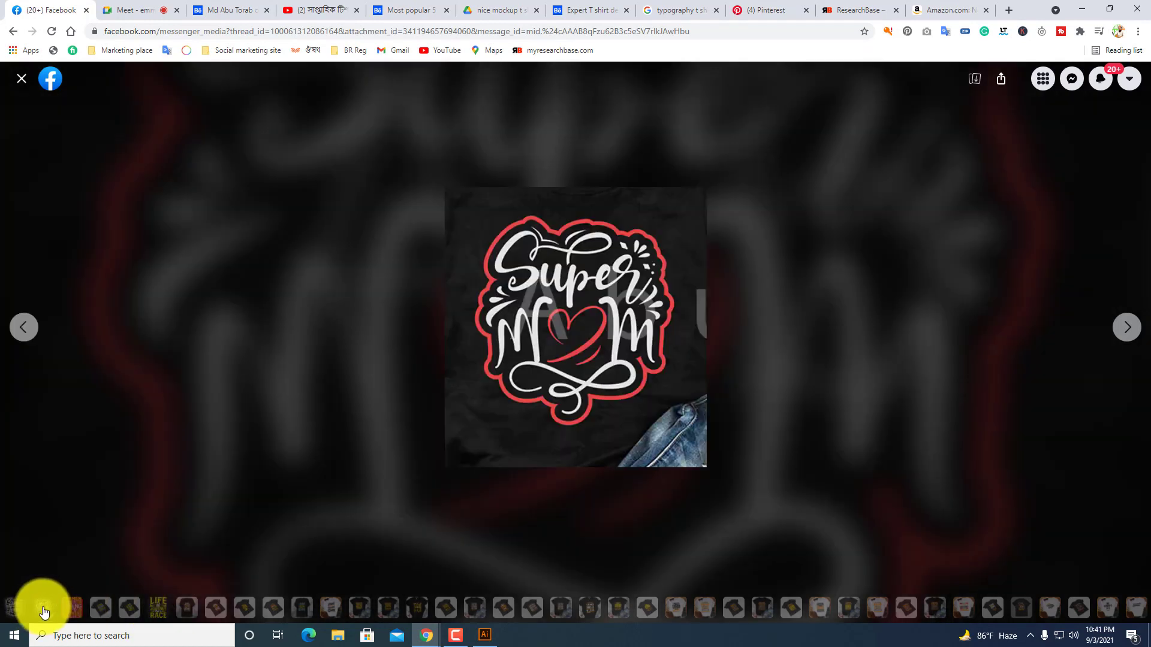
pyautogui.click(30, 83)
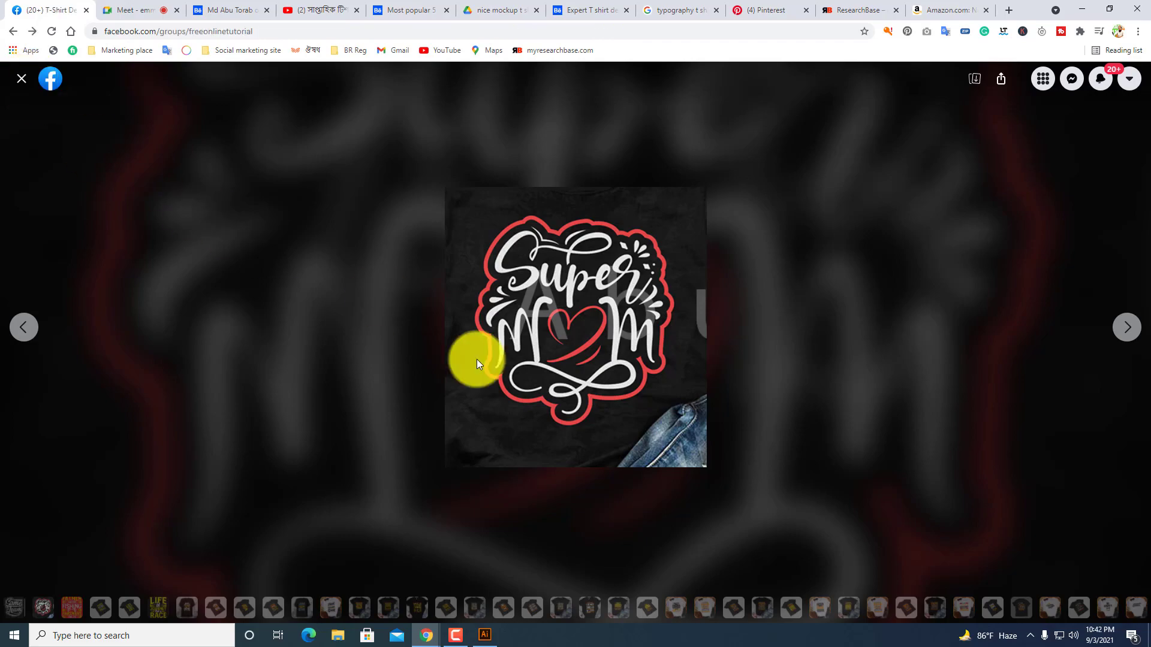
# Zoom out and move the Mothers lettering out of the heart to the right.
pyautogui.click(486, 636)
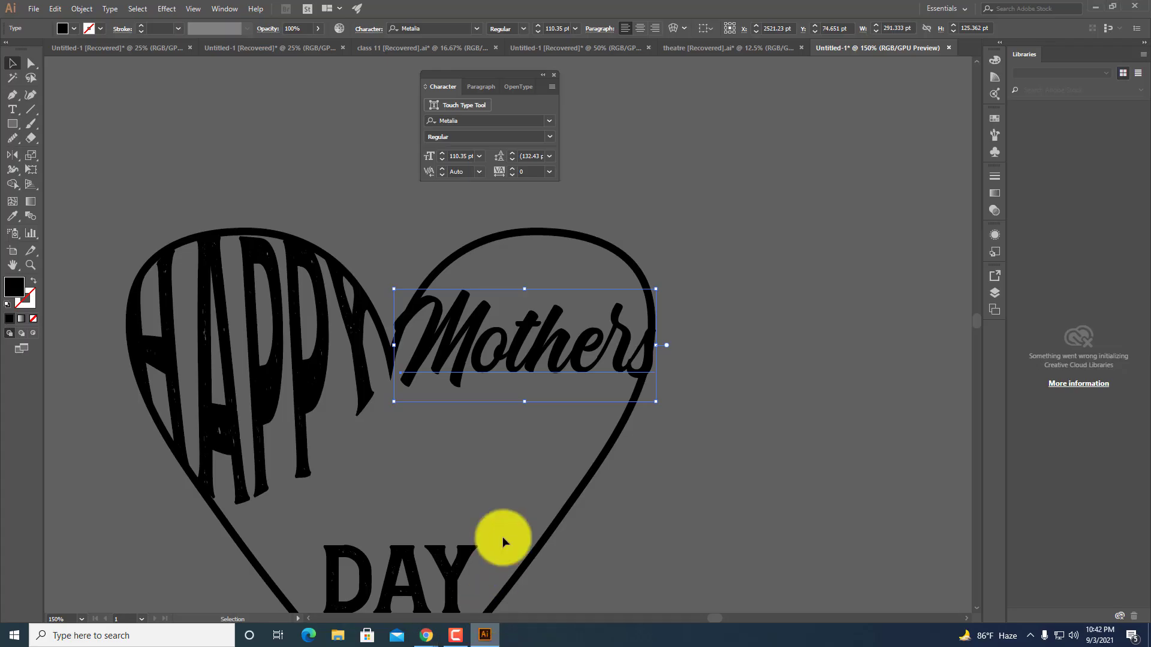
pyautogui.click(480, 441)
pyautogui.hotkey('ctrl', '-')
pyautogui.hotkey('ctrl', '-')
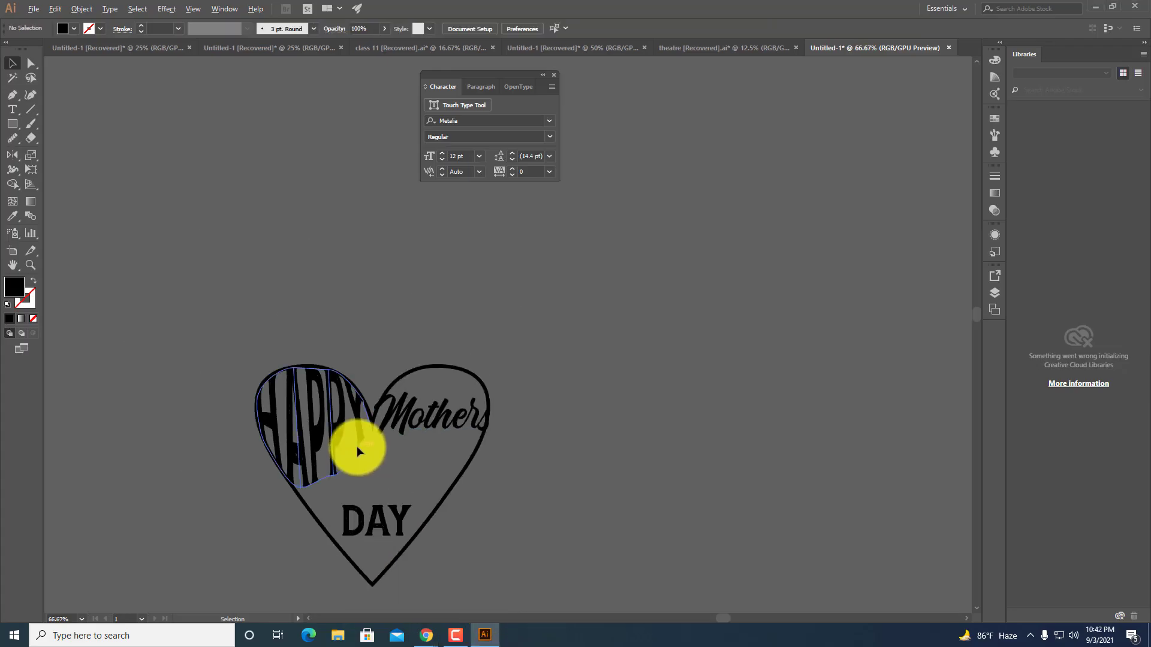
pyautogui.click(431, 404)
pyautogui.moveTo(380, 432)
pyautogui.mouseDown()
pyautogui.moveTo(442, 411)
pyautogui.moveTo(384, 423)
pyautogui.mouseUp()
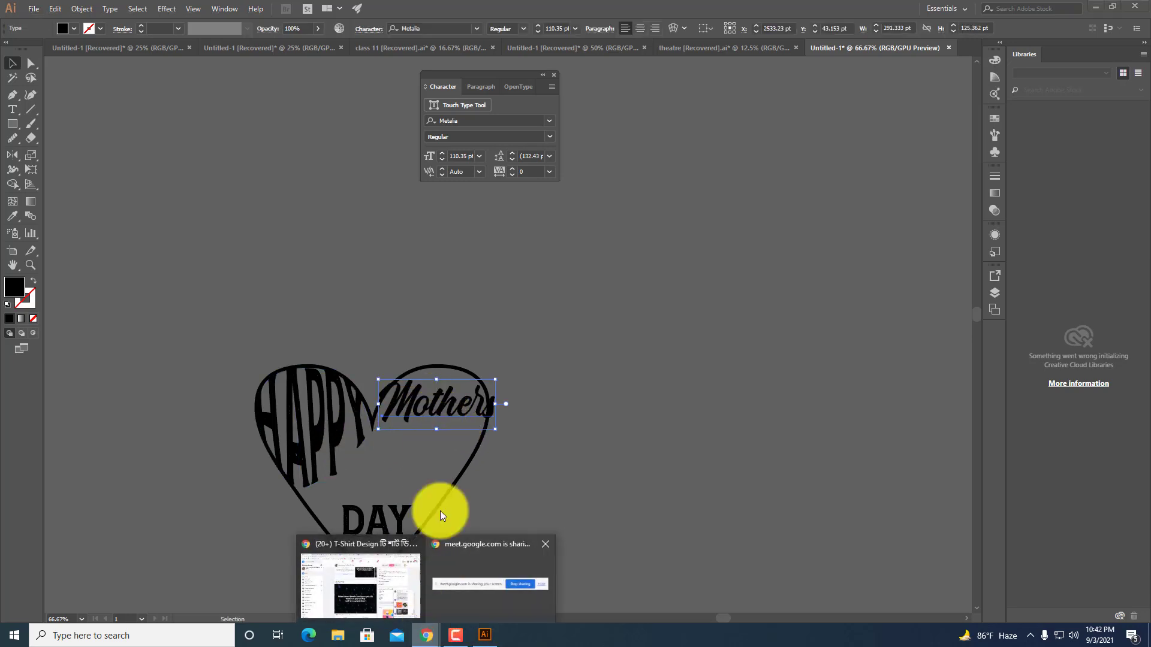
pyautogui.moveTo(462, 390); pyautogui.dragTo(637, 357)
pyautogui.scroll(2, 376, 498)
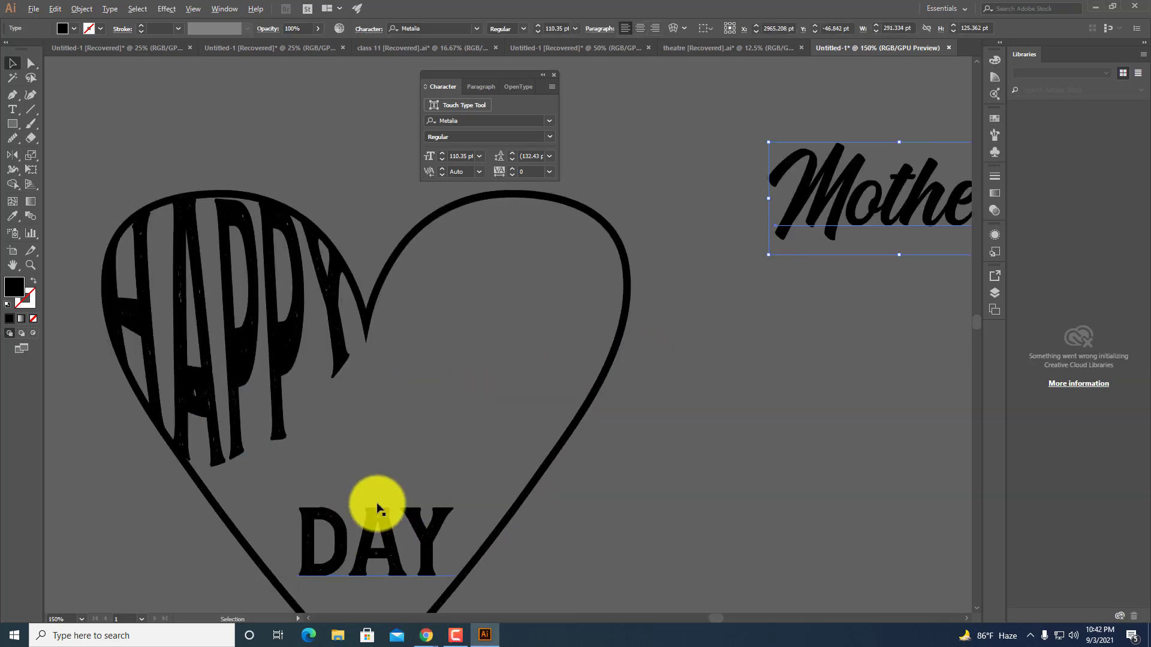
pyautogui.scroll(-2, 289, 430)
# Delete the HAPPY and DAY lettering and place a duplicate Mothers below the original.
pyautogui.click(362, 513)
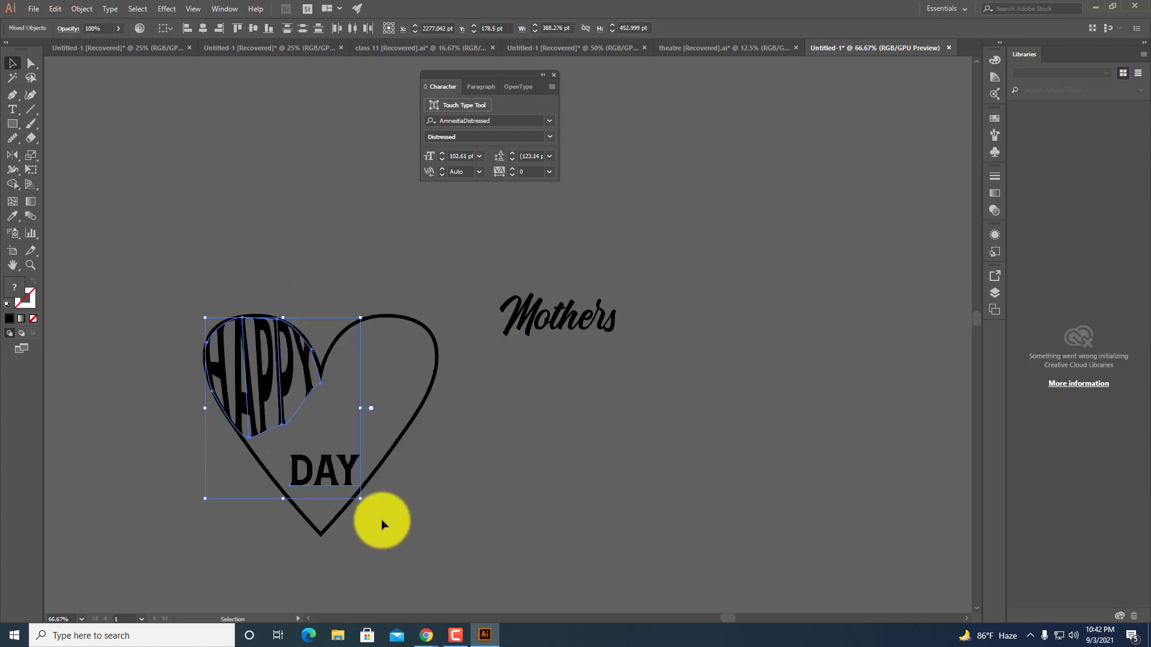
pyautogui.press('Delete')
pyautogui.keyDown('alt'); pyautogui.moveTo(545, 323); pyautogui.dragTo(577, 411); pyautogui.keyUp('alt')
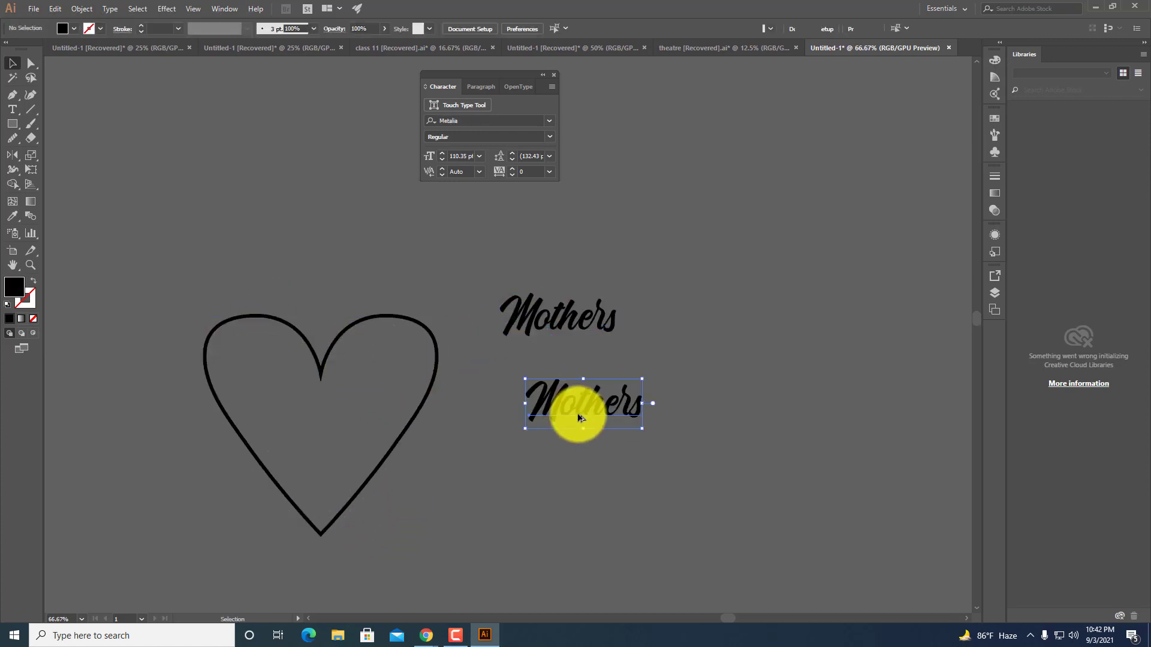
pyautogui.scroll(3, 605, 431)
pyautogui.scroll(-2, 659, 413)
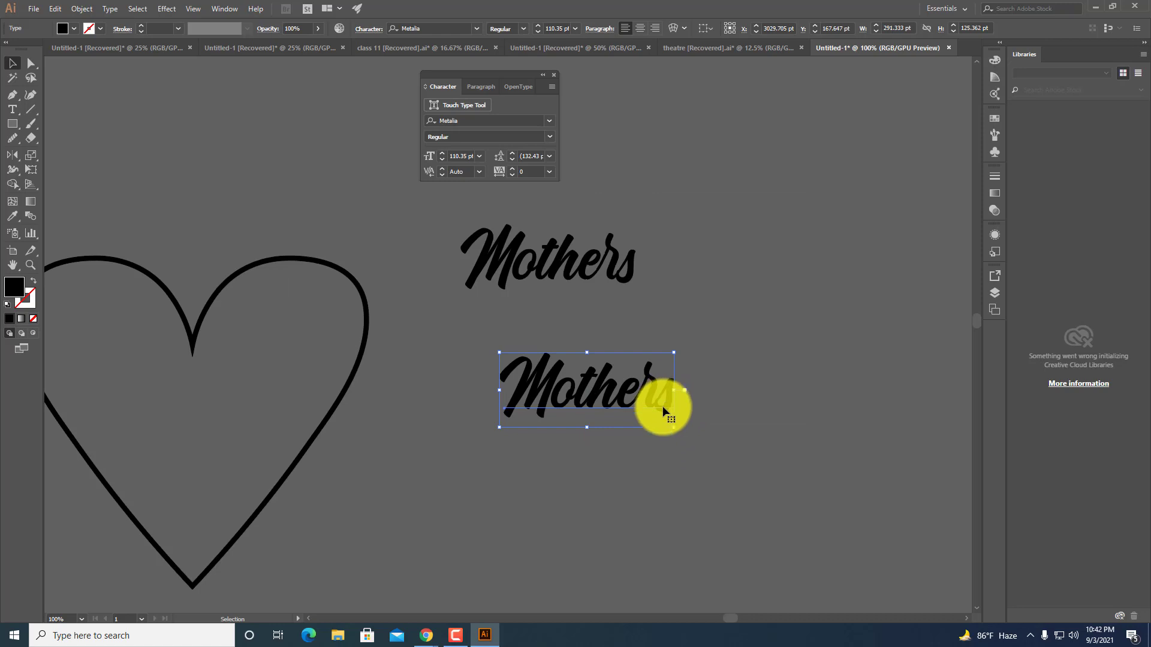
pyautogui.scroll(4, 643, 416)
pyautogui.click(771, 459)
pyautogui.scroll(-2, 719, 420)
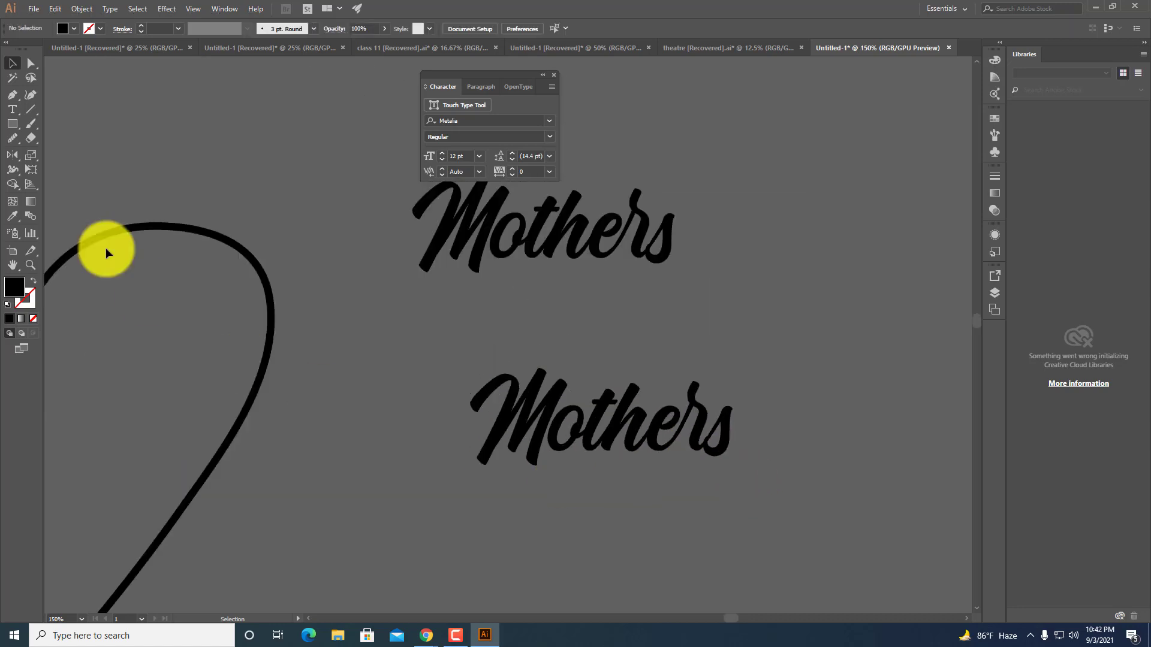
pyautogui.click(10, 95)
pyautogui.scroll(3, 600, 491)
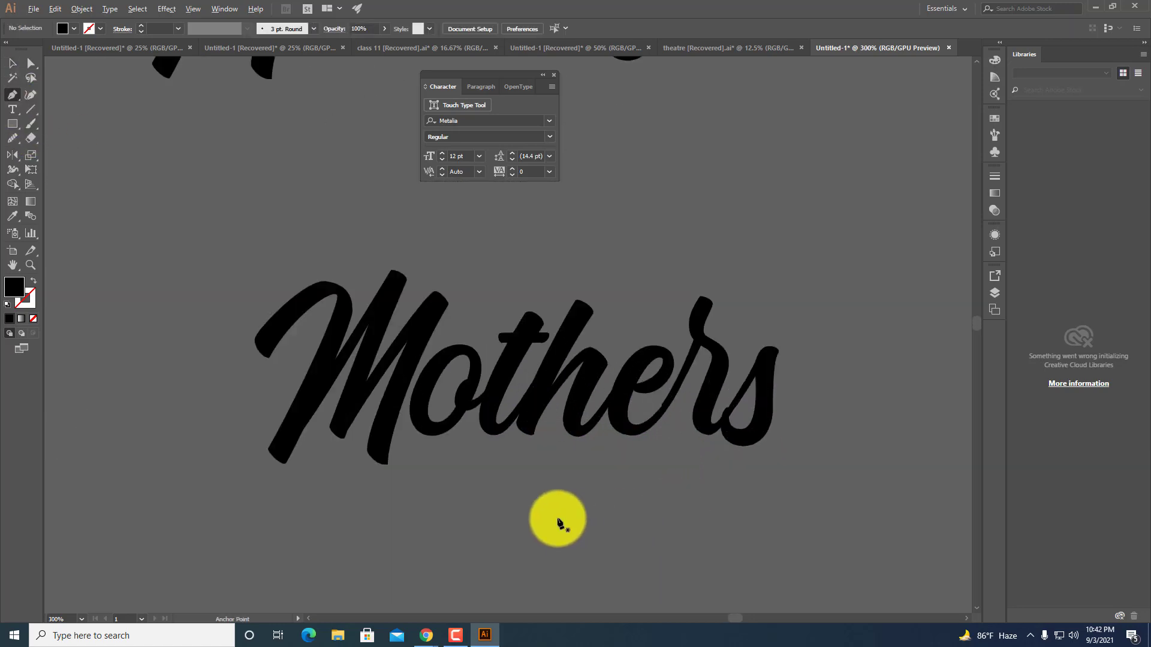
# Draw a closed, curved, tapered swoosh path beneath the lower Mothers with the Pen tool.
pyautogui.click(394, 421)
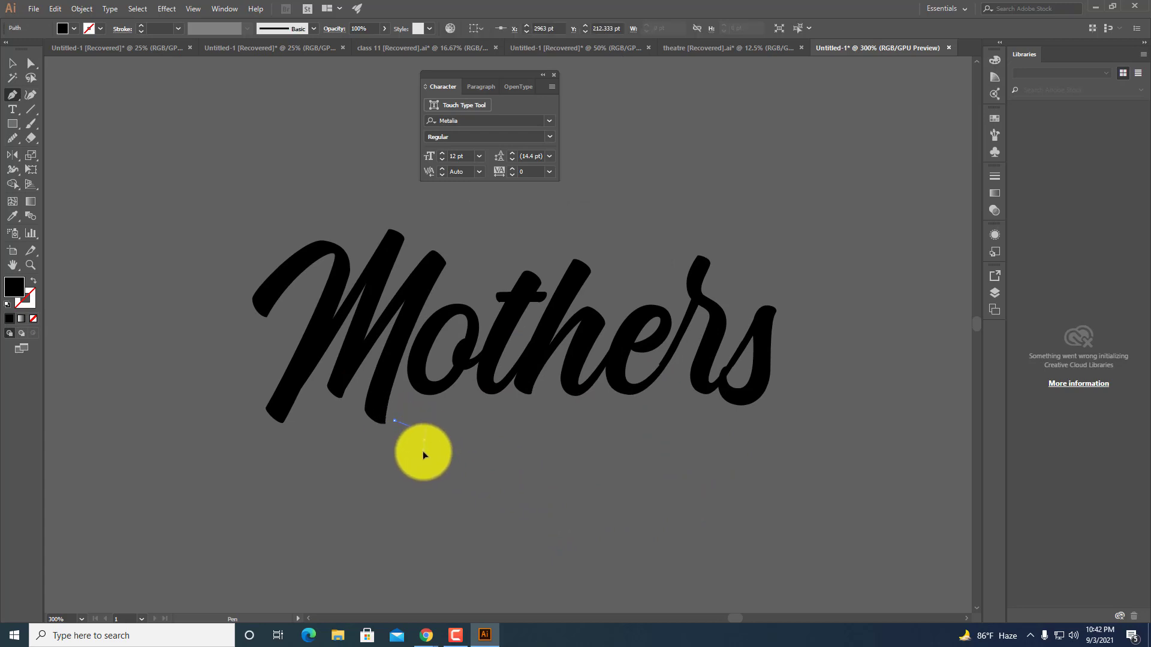
pyautogui.moveTo(429, 442); pyautogui.dragTo(426, 442)
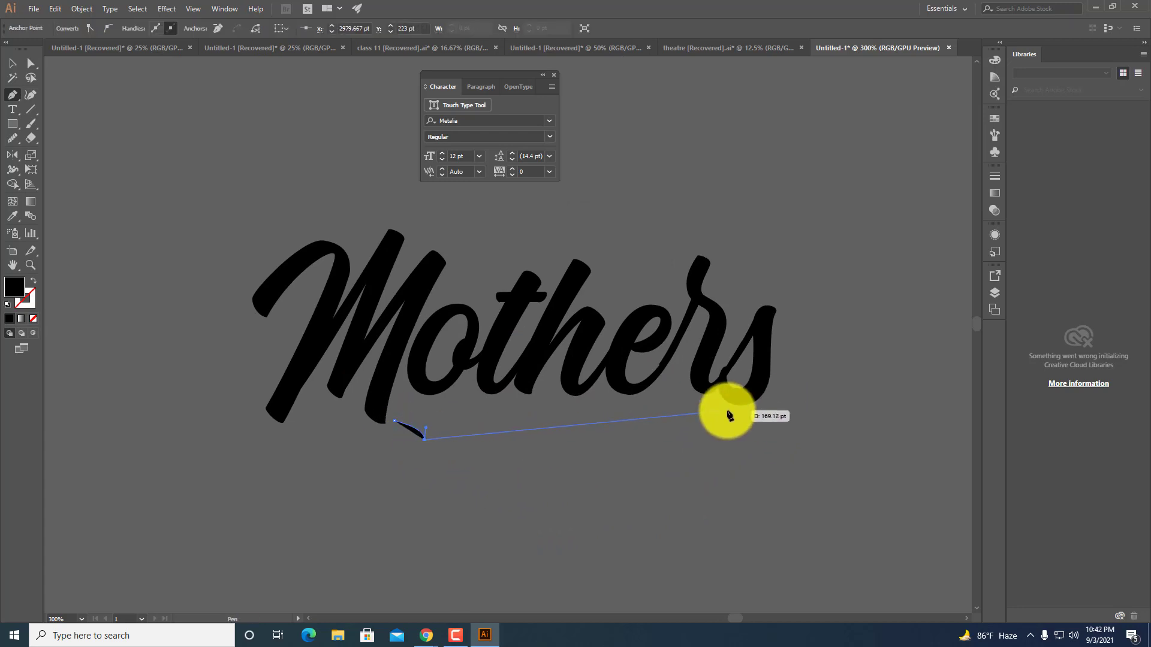
pyautogui.moveTo(751, 415); pyautogui.dragTo(732, 413)
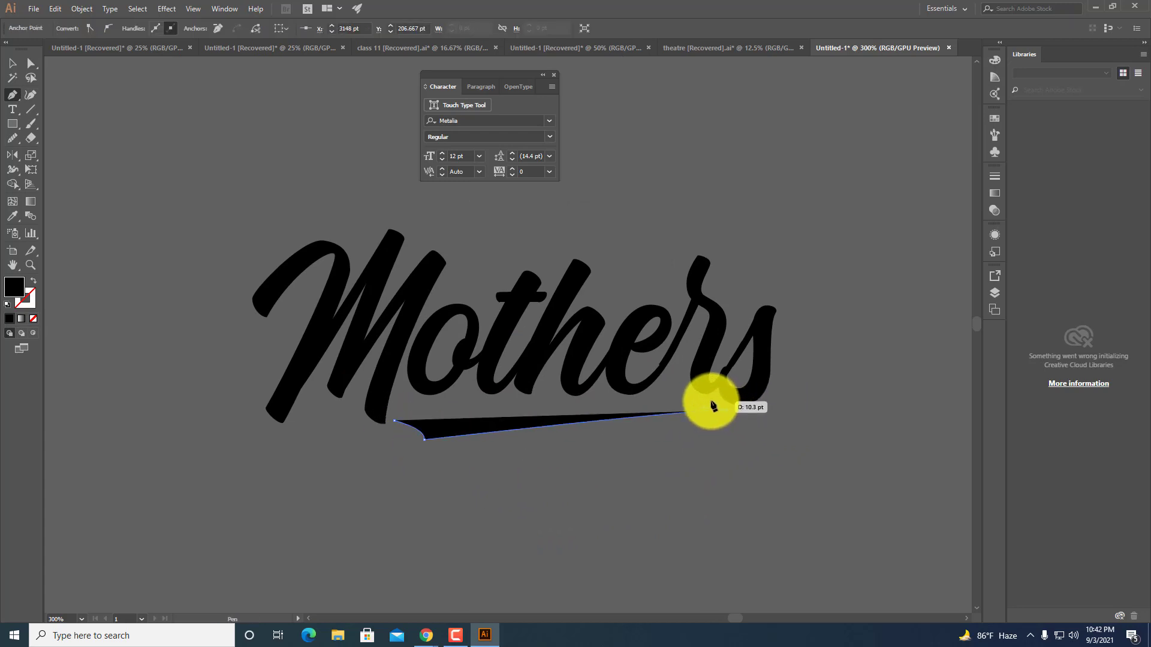
pyautogui.click(711, 402)
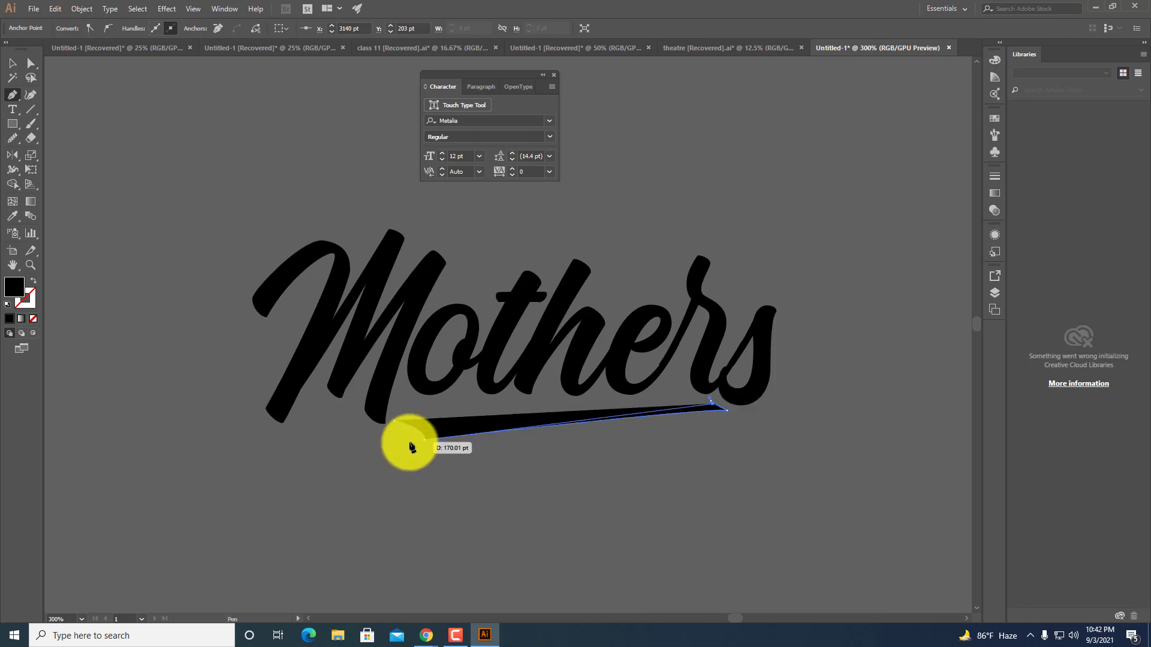
pyautogui.moveTo(384, 426); pyautogui.dragTo(339, 434)
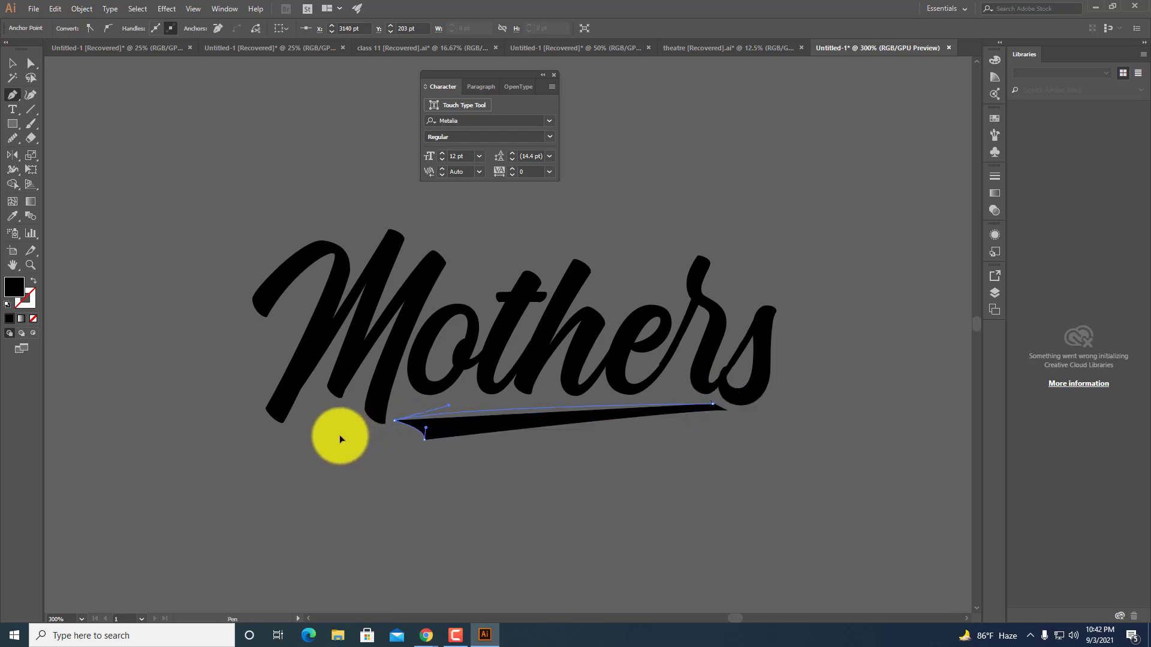
pyautogui.keyDown('ctrl'); pyautogui.click(729, 466); pyautogui.keyUp('ctrl')
pyautogui.scroll(-1, 729, 467)
# Delete the stray anchor at the swoosh's right tip for a clean point.
pyautogui.click(30, 62)
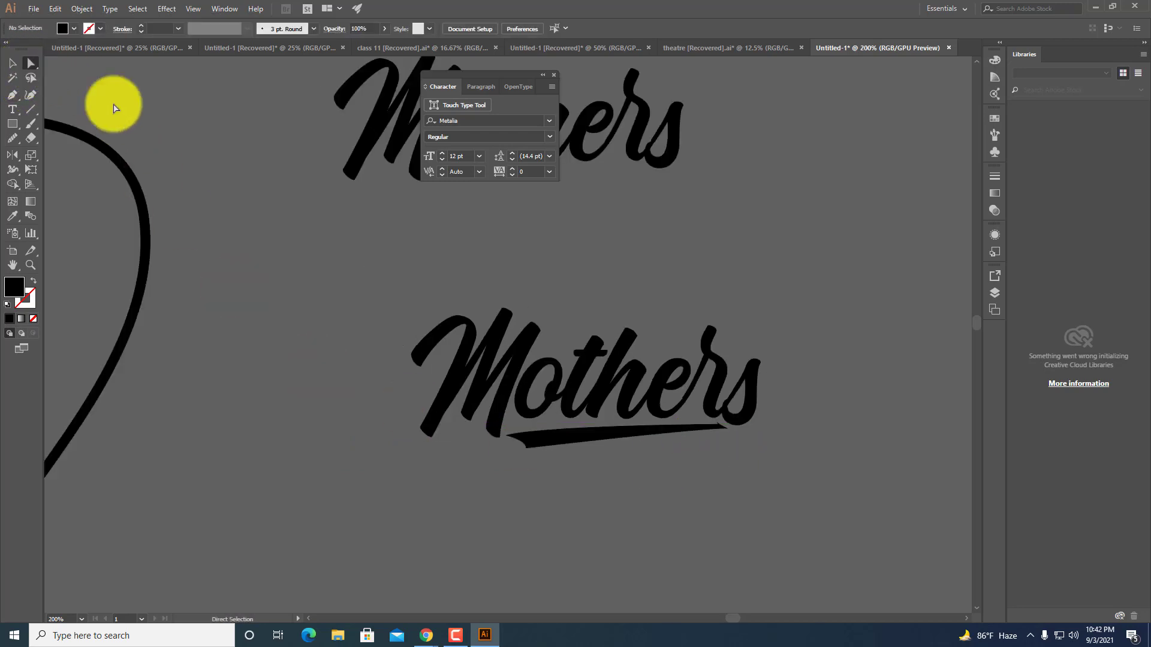
pyautogui.scroll(3, 620, 504)
pyautogui.click(641, 286)
pyautogui.scroll(-2, 516, 503)
pyautogui.scroll(4, 688, 444)
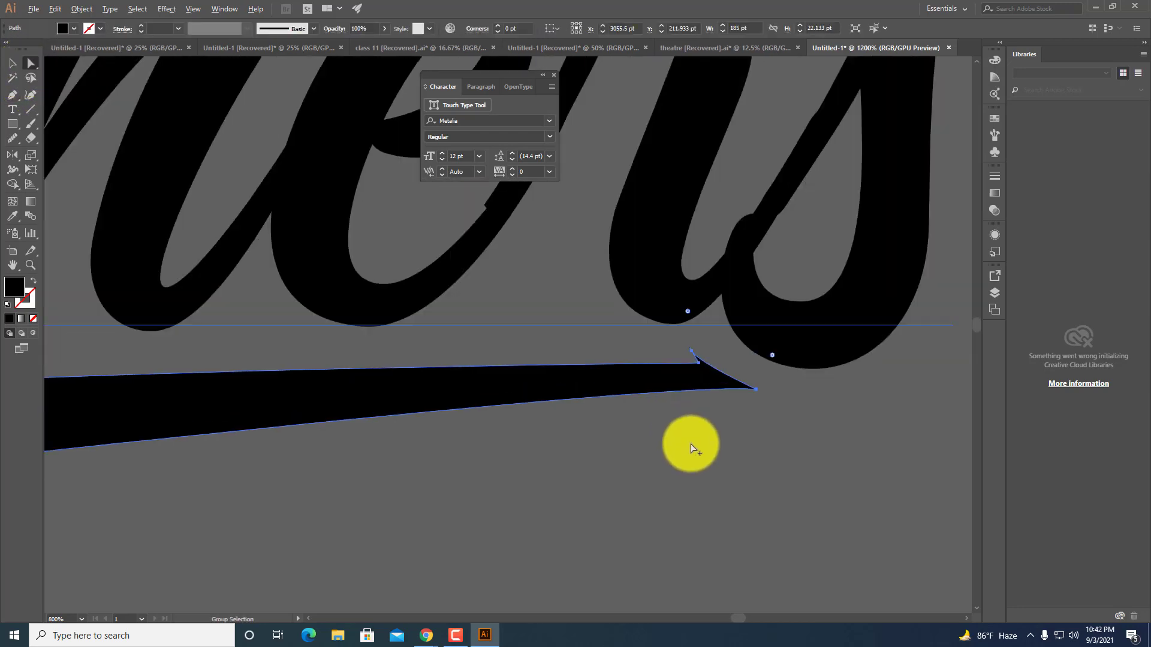
pyautogui.click(12, 95)
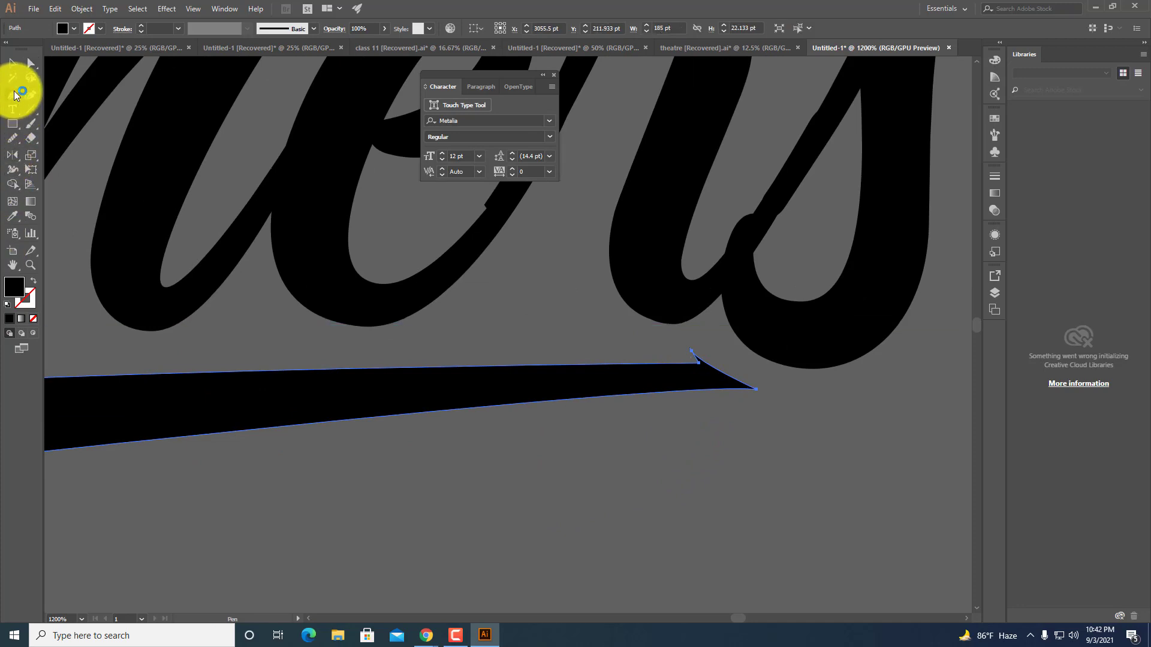
pyautogui.scroll(2, 647, 372)
pyautogui.click(738, 335)
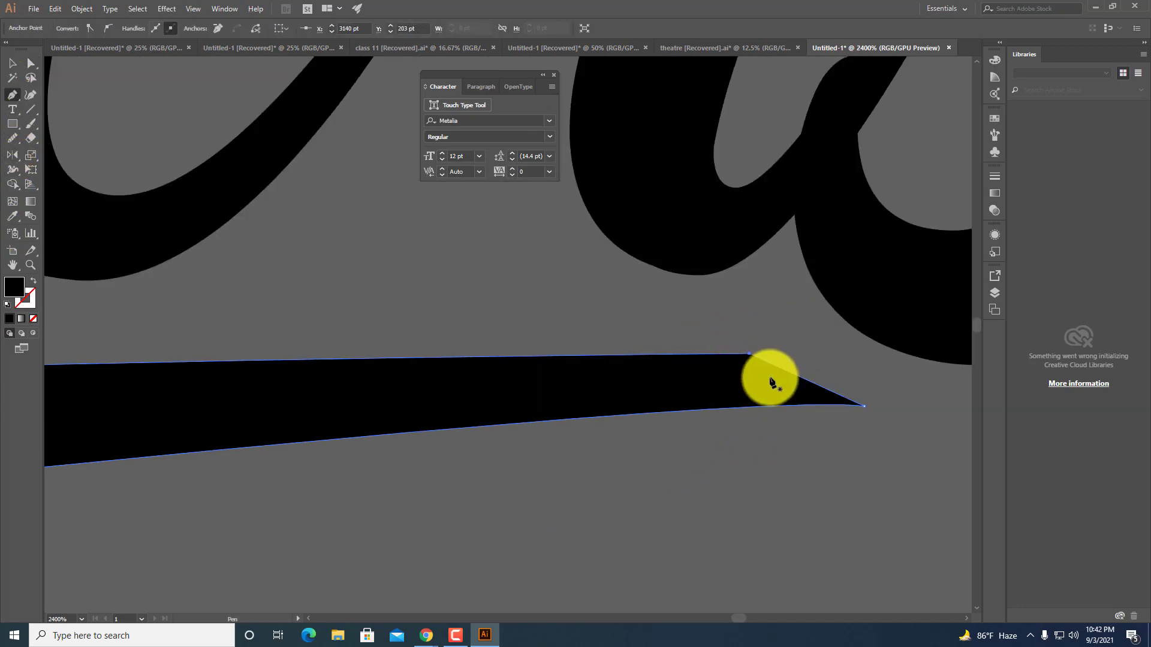
pyautogui.scroll(-5, 770, 377)
# Select the lower Mothers lettering.
pyautogui.click(12, 63)
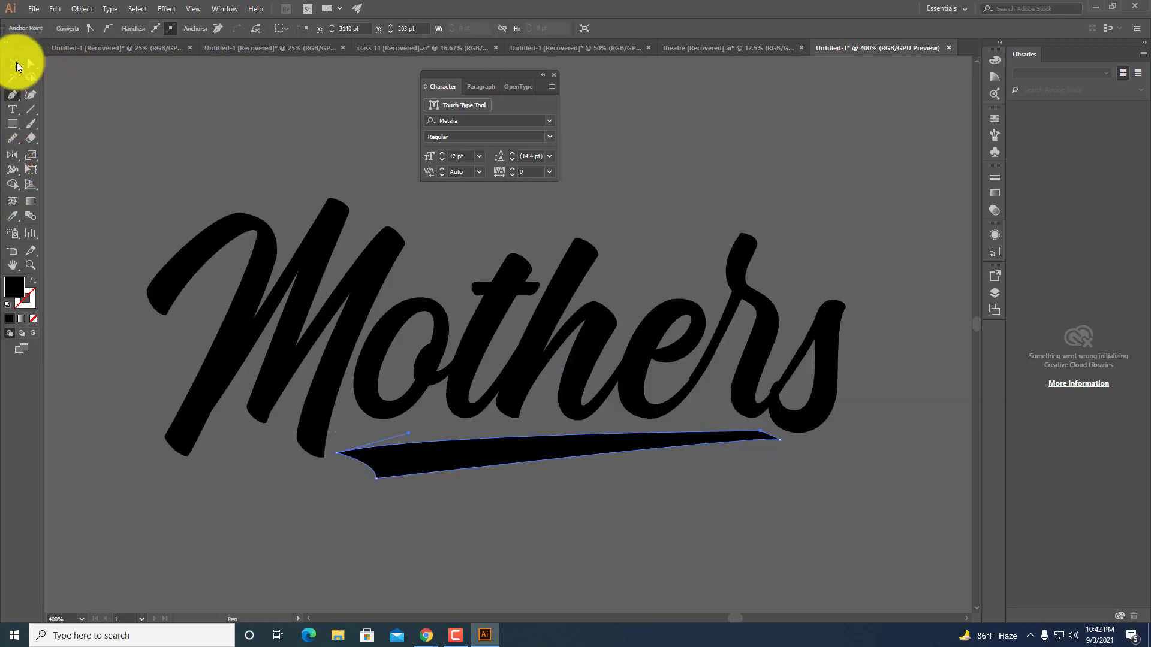
pyautogui.click(553, 432)
pyautogui.click(689, 524)
pyautogui.scroll(-2, 707, 539)
pyautogui.scroll(-1, 667, 544)
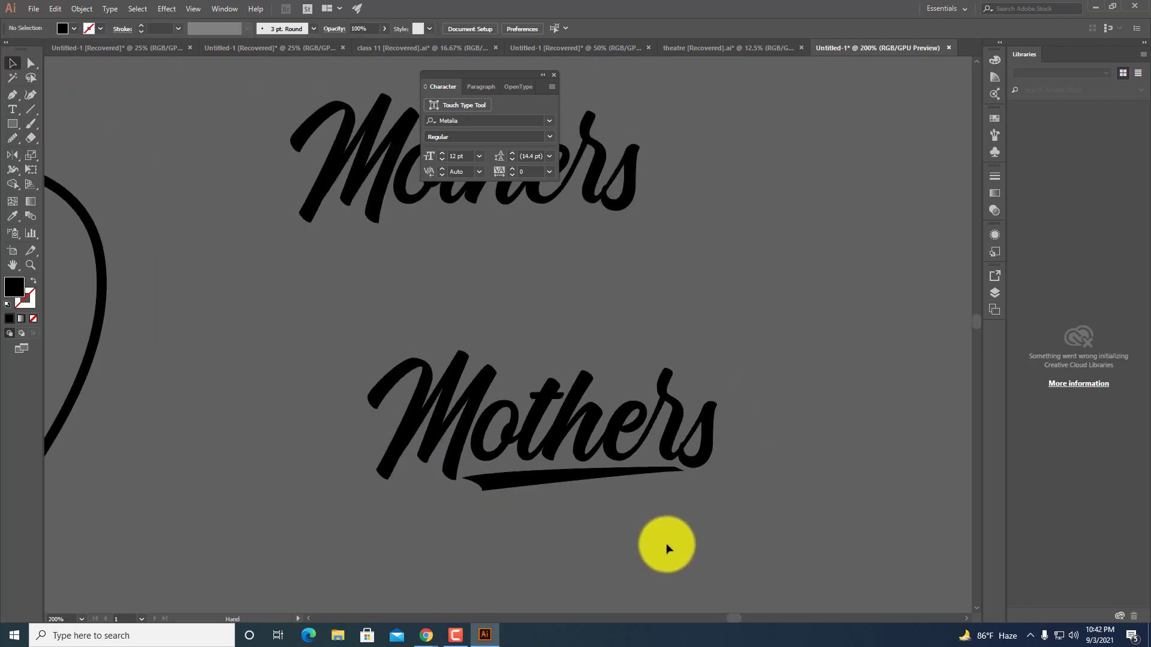
pyautogui.moveTo(669, 544); pyautogui.dragTo(763, 404)
pyautogui.click(763, 403)
# Create outlines from the lower Mothers text and select it together with the swoosh.
pyautogui.rightClick(583, 463)
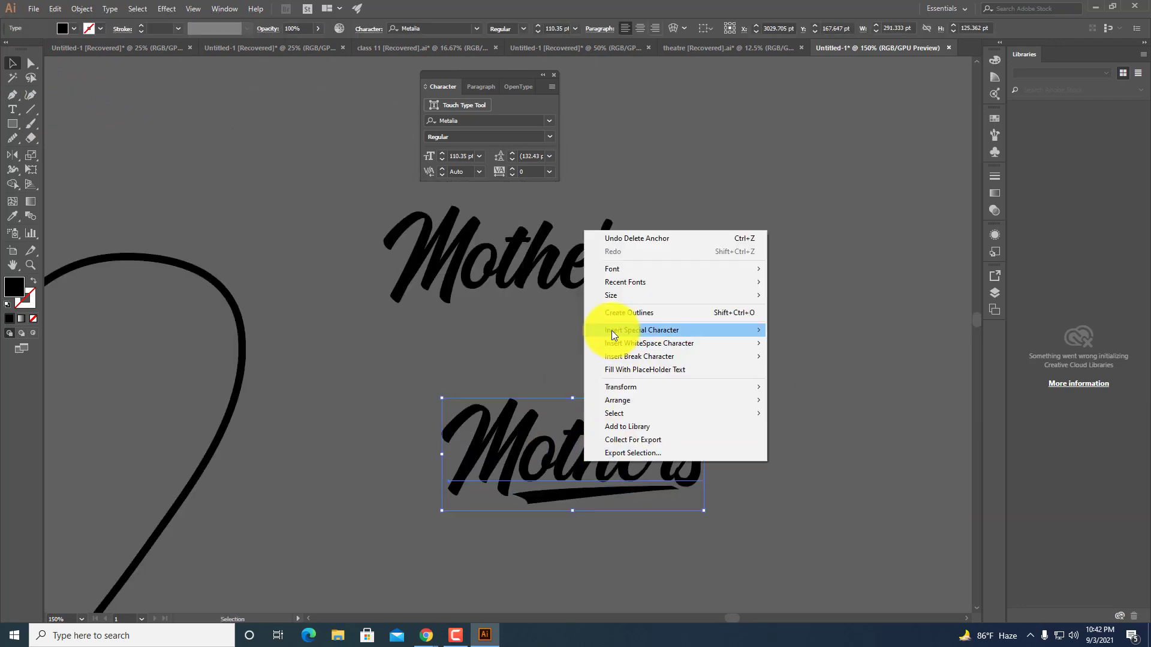
pyautogui.click(612, 329)
pyautogui.press('a')
pyautogui.click(779, 539)
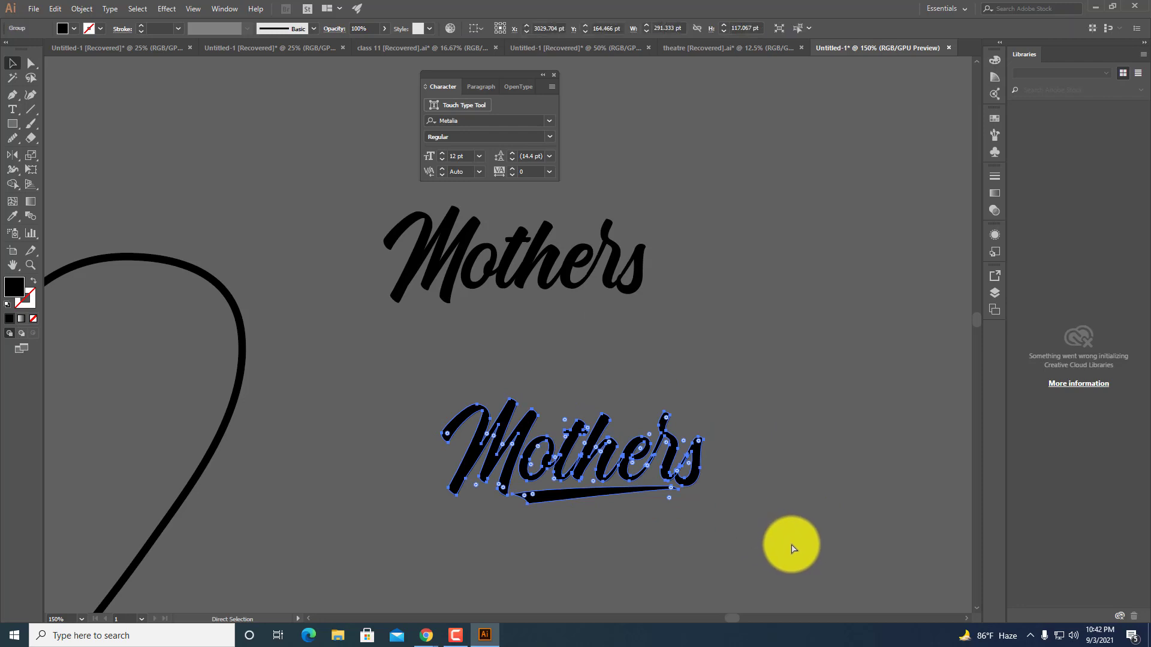
pyautogui.scroll(-2, 642, 488)
pyautogui.hscroll(1, 642, 488)
pyautogui.press('v')
pyautogui.moveTo(586, 469); pyautogui.dragTo(624, 412)
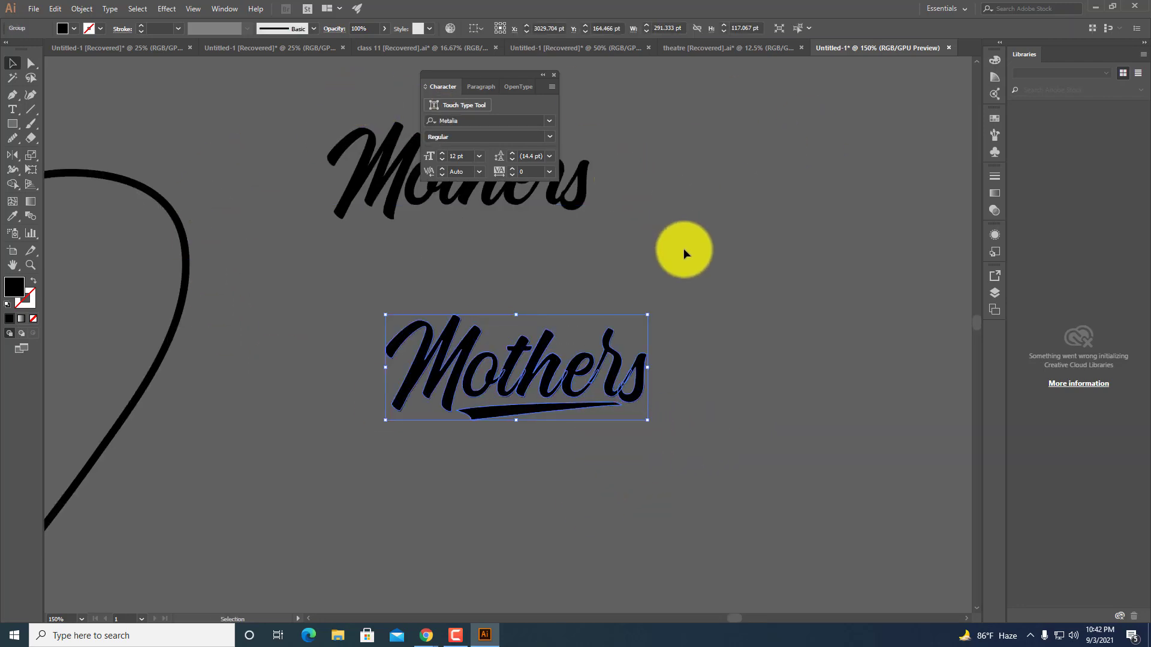
# Show the Pathfinder panel, move it off the artwork, and reselect the Mothers group.
pyautogui.click(225, 9)
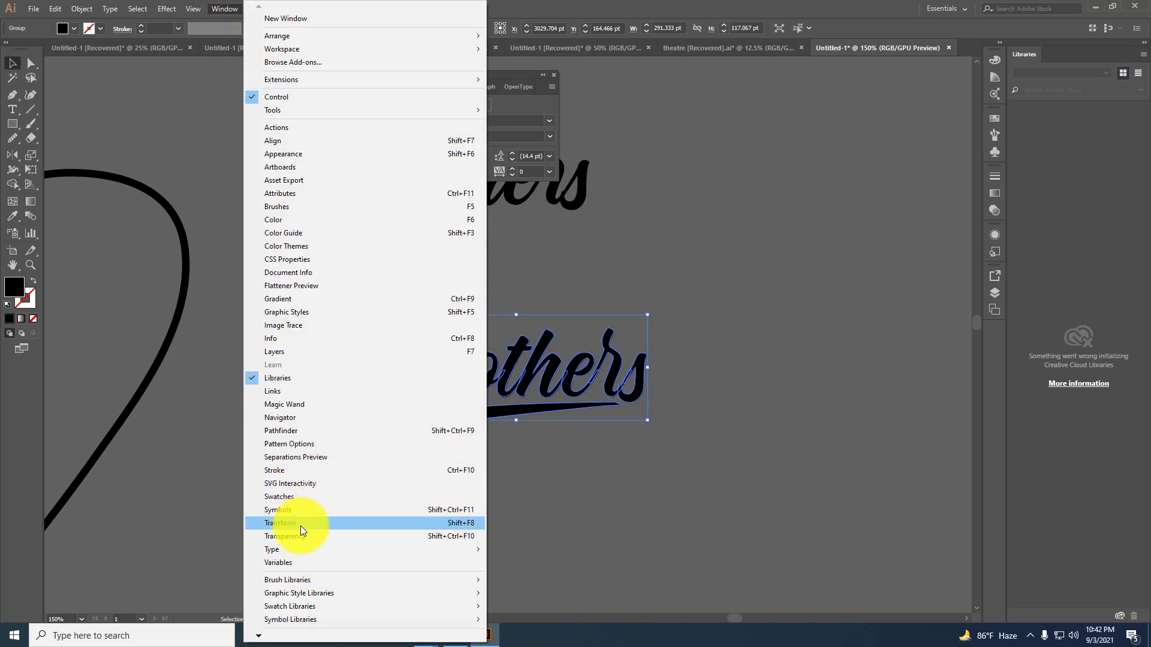
pyautogui.click(293, 429)
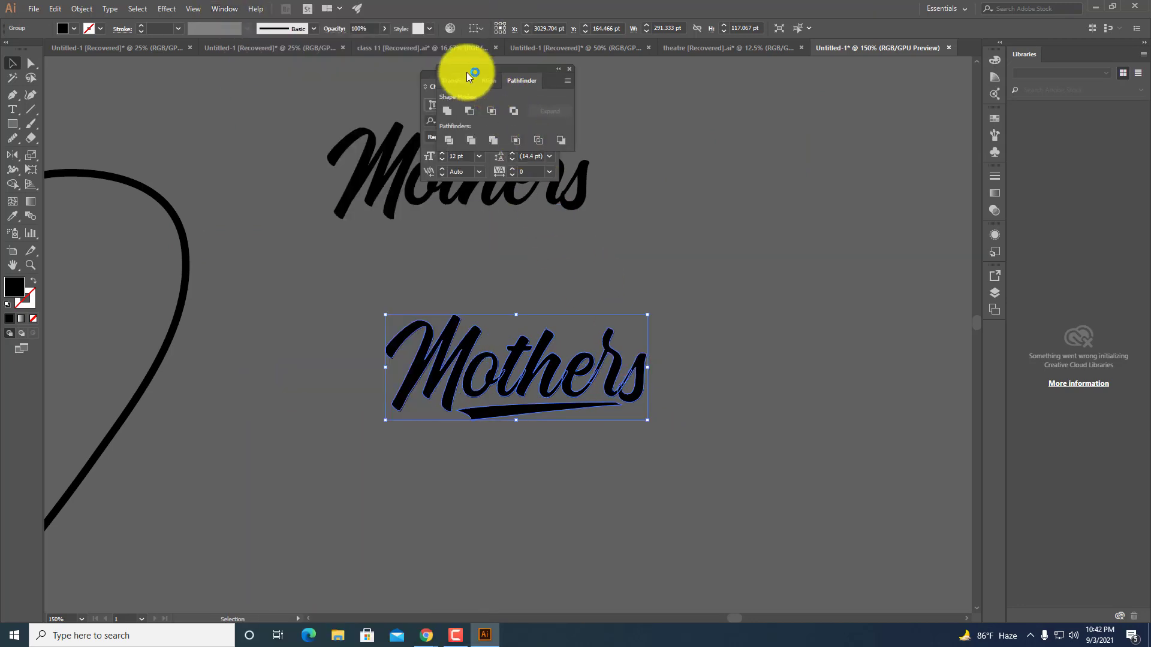
pyautogui.moveTo(467, 72); pyautogui.dragTo(718, 108)
pyautogui.click(587, 426)
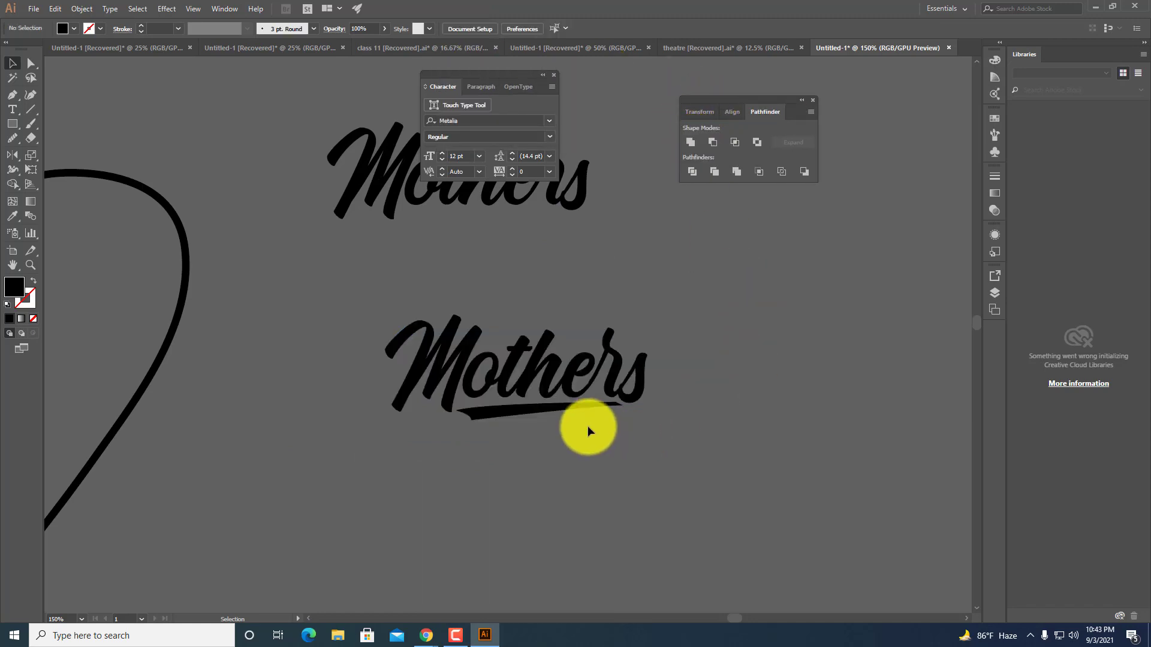
pyautogui.click(509, 412)
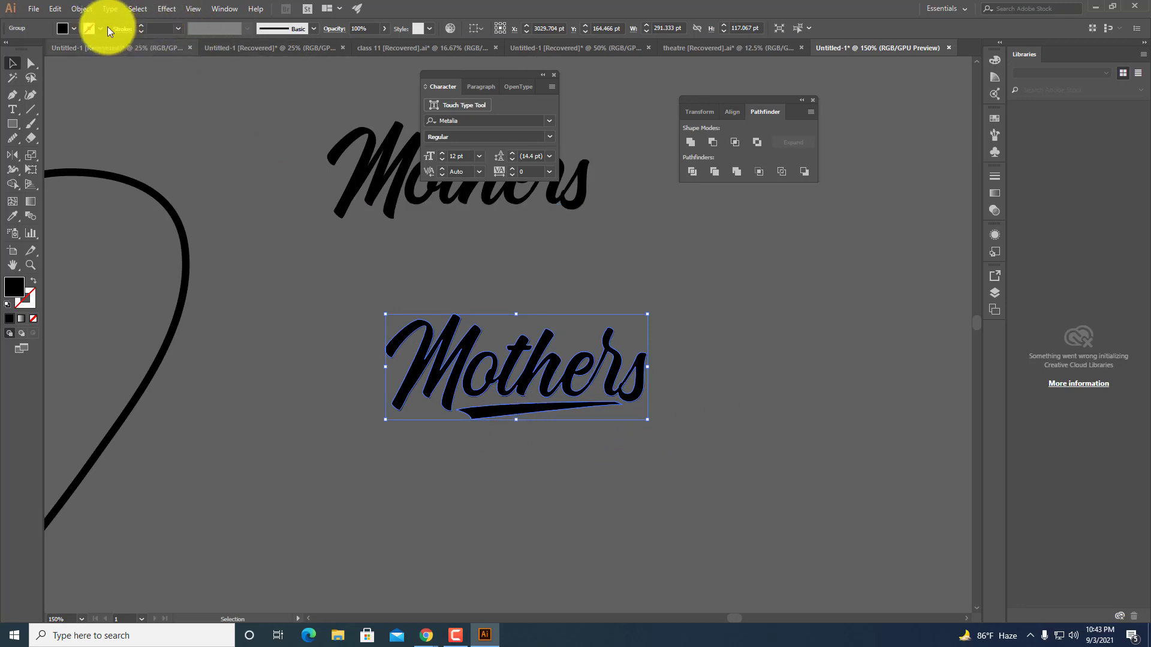
pyautogui.click(84, 9)
pyautogui.moveTo(114, 267)
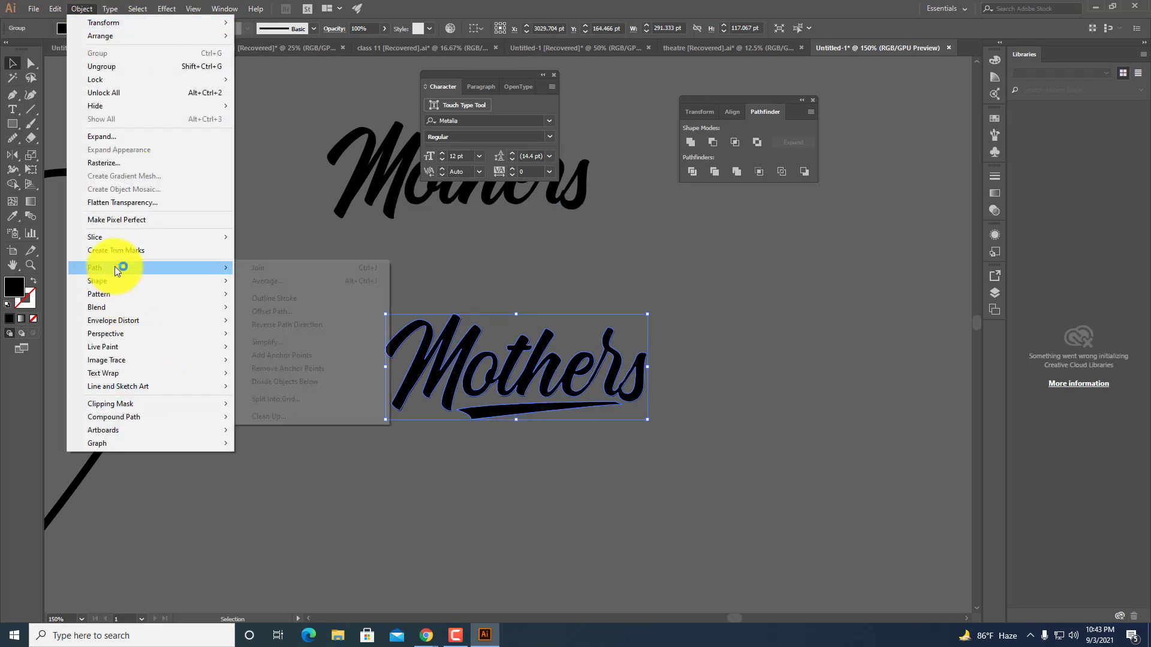
# Apply a 6 pt Offset Path with Round joins around the lettering and swoosh.
pyautogui.click(277, 312)
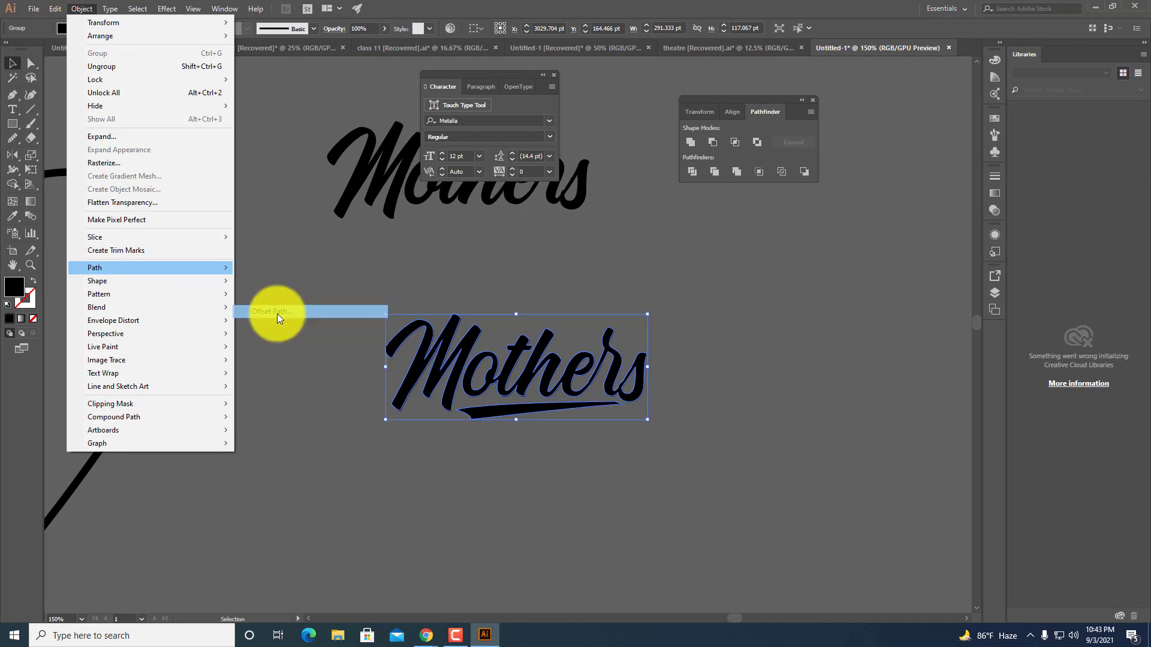
pyautogui.moveTo(520, 254); pyautogui.dragTo(718, 249)
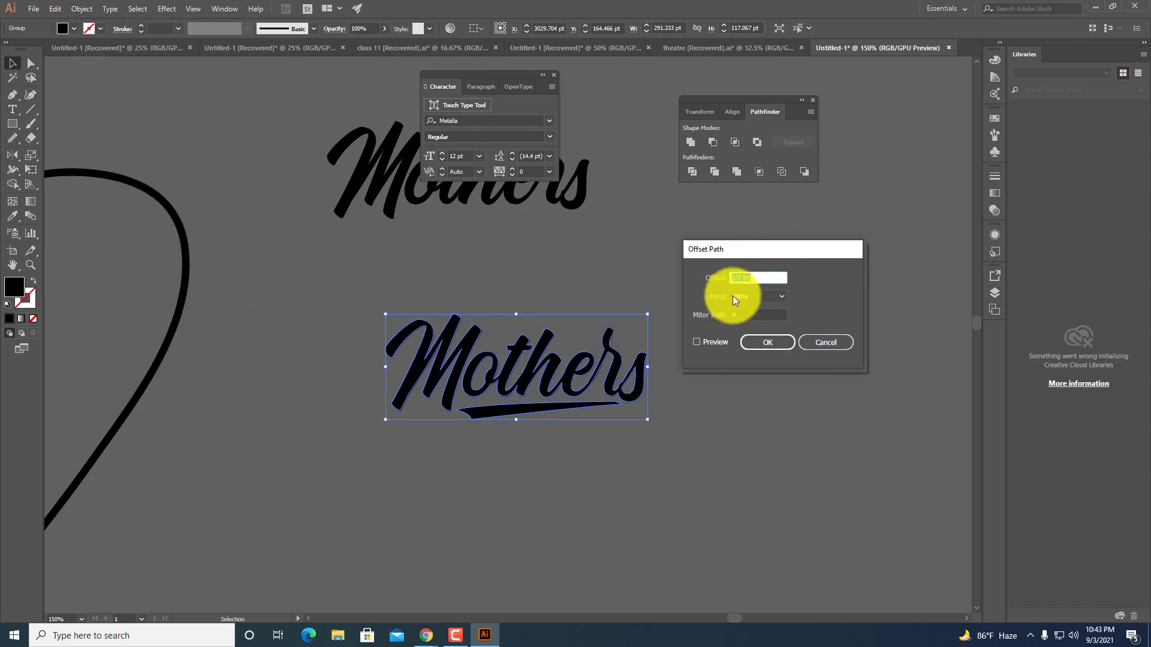
pyautogui.click(707, 343)
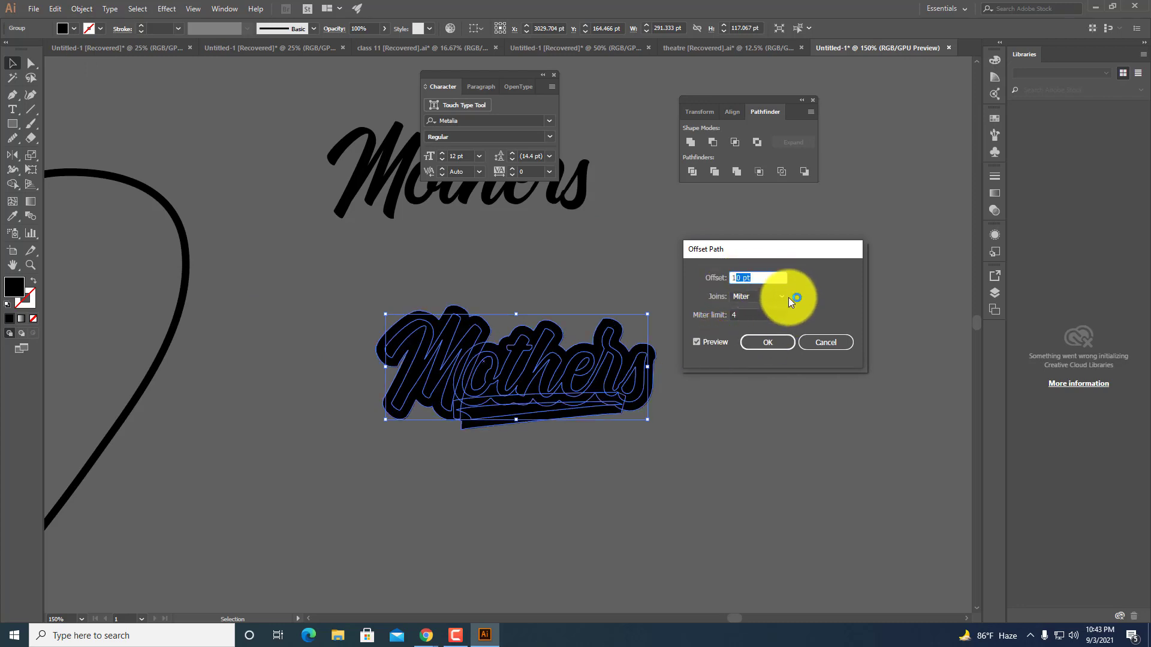
pyautogui.press('Down')
pyautogui.press('Down')
pyautogui.press('Down')
pyautogui.press('Down')
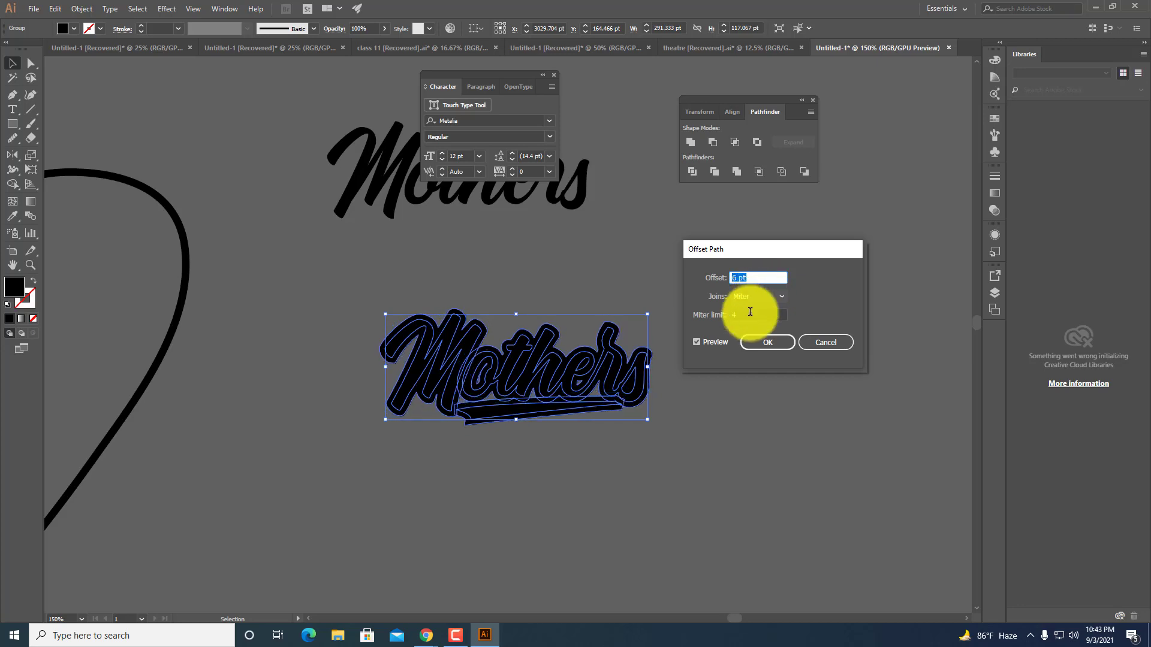
pyautogui.click(752, 300)
pyautogui.click(750, 323)
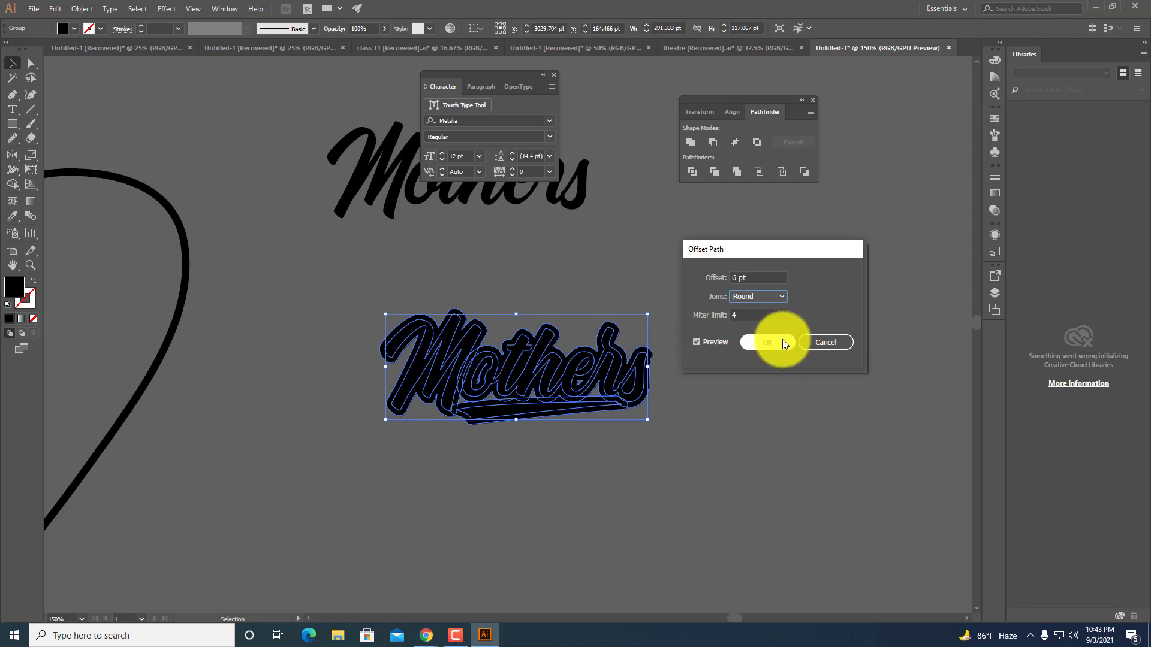
pyautogui.click(779, 342)
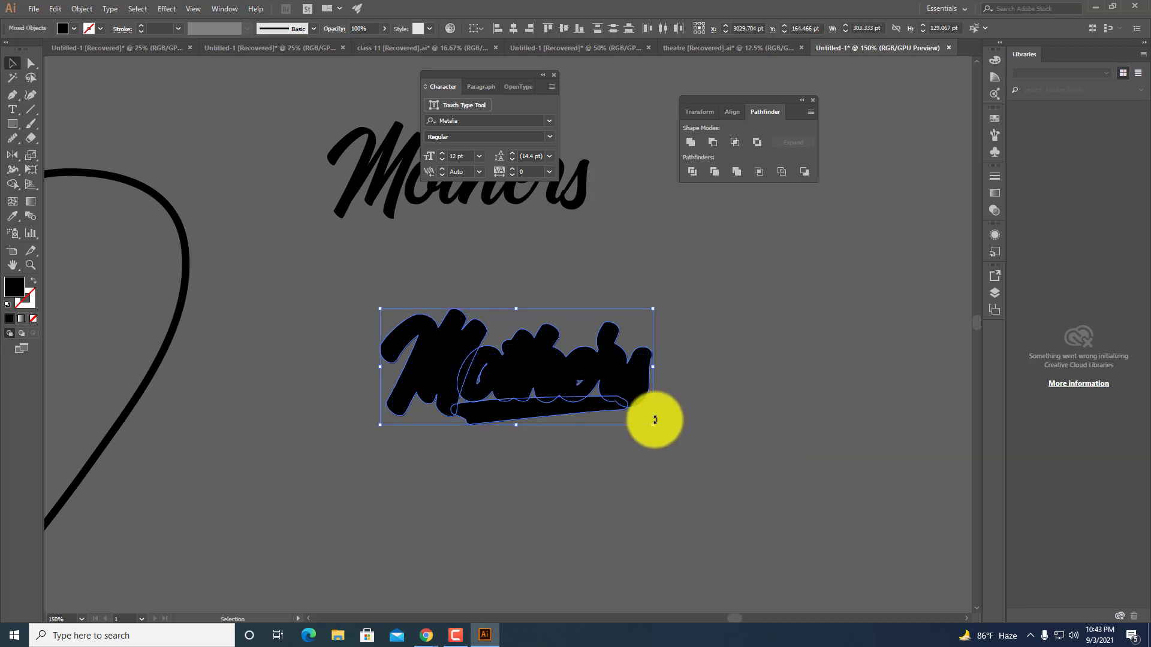
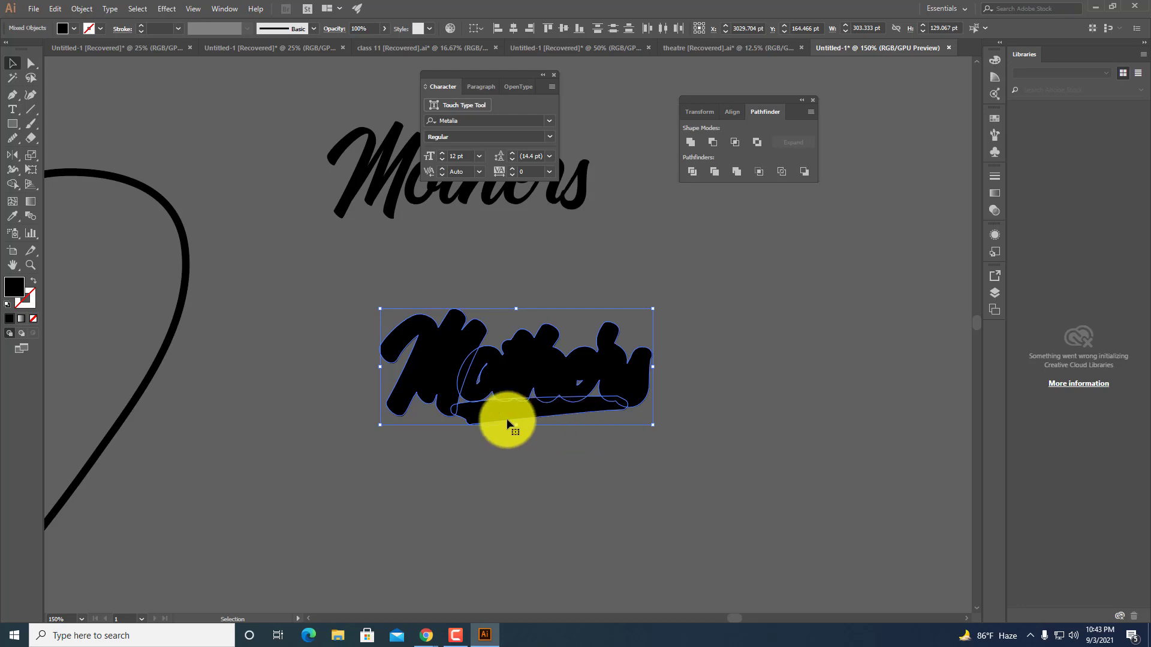
# Unite the lettering pieces into one silhouette with Pathfinder and swap its black fill to stroke.
pyautogui.click(692, 172)
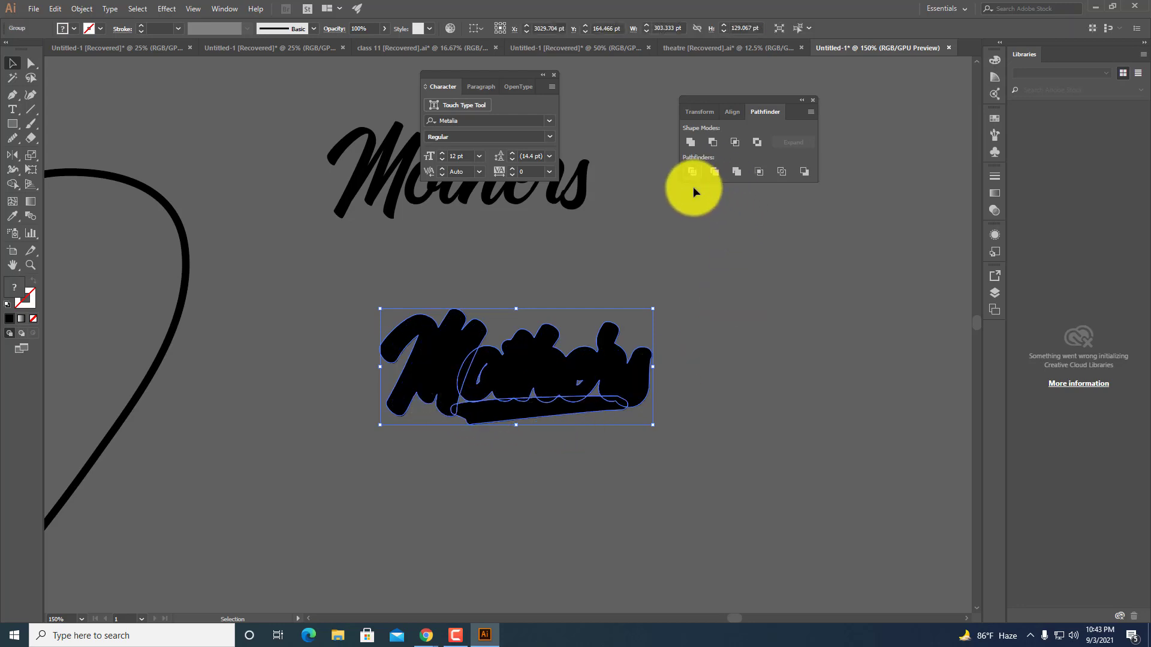
pyautogui.click(694, 145)
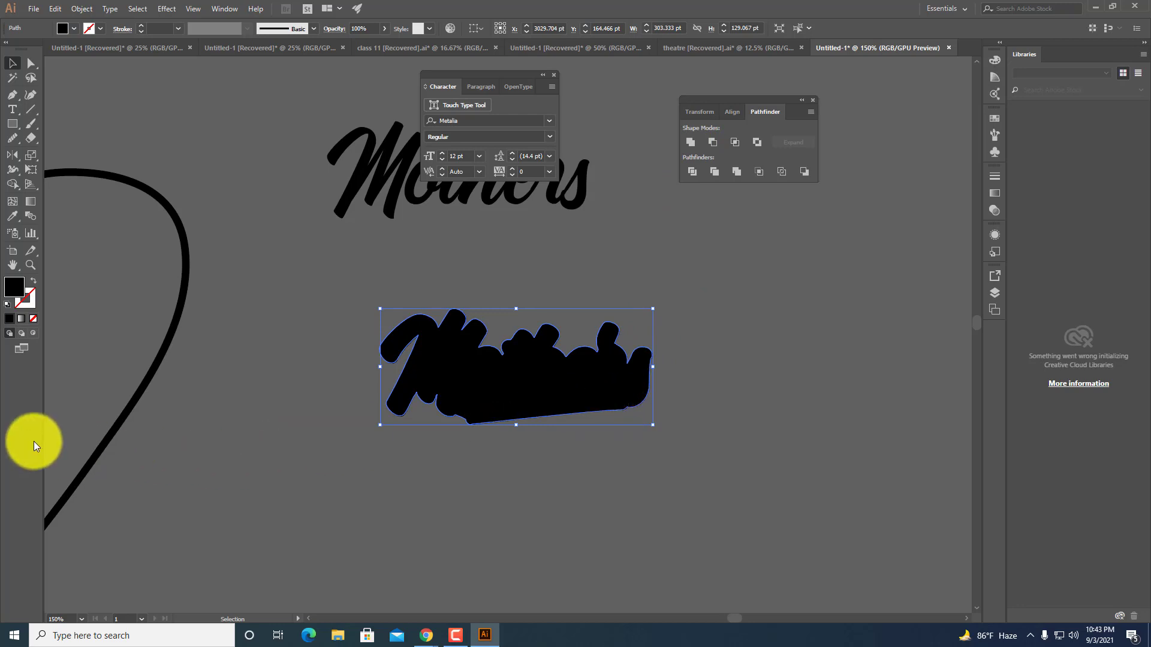
pyautogui.click(36, 283)
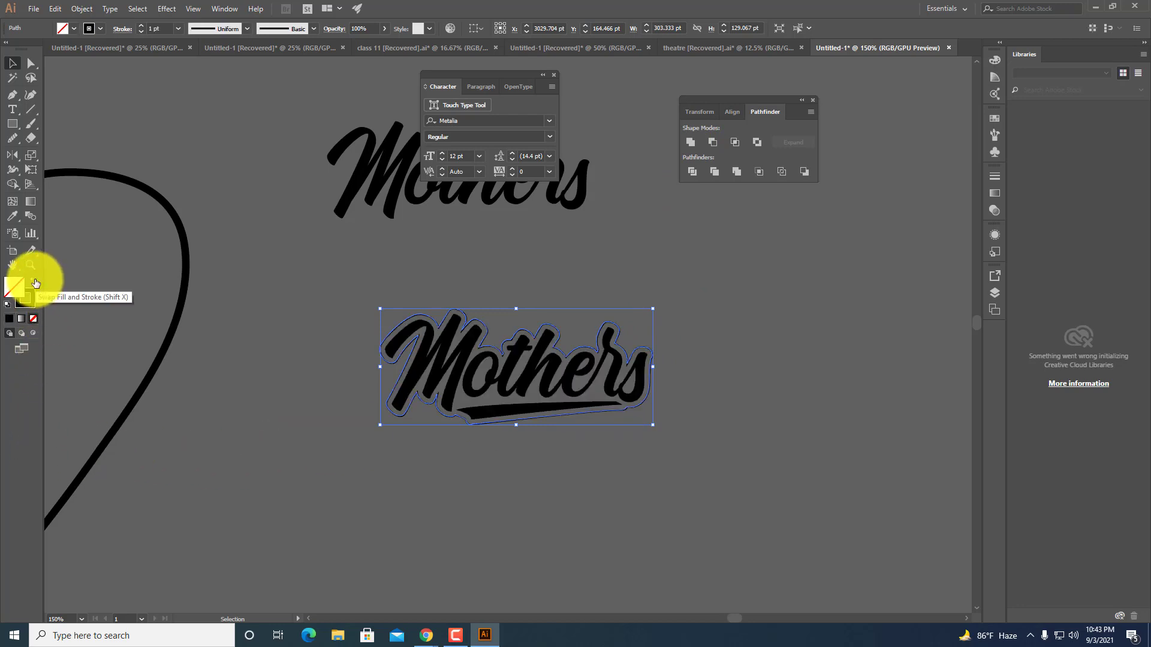
# Set the black stroke to 6 pt, aligned to the outside, then deselect.
pyautogui.click(141, 26)
pyautogui.click(141, 26)
pyautogui.click(141, 26)
pyautogui.click(141, 26)
pyautogui.click(141, 26)
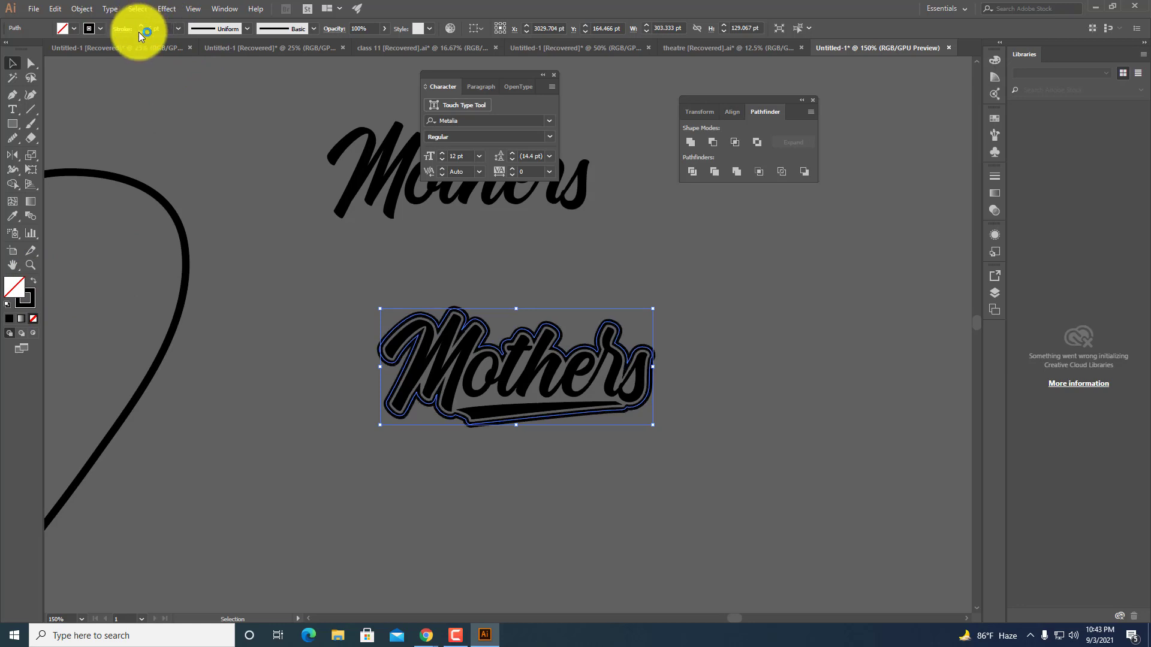
pyautogui.click(126, 34)
pyautogui.click(74, 91)
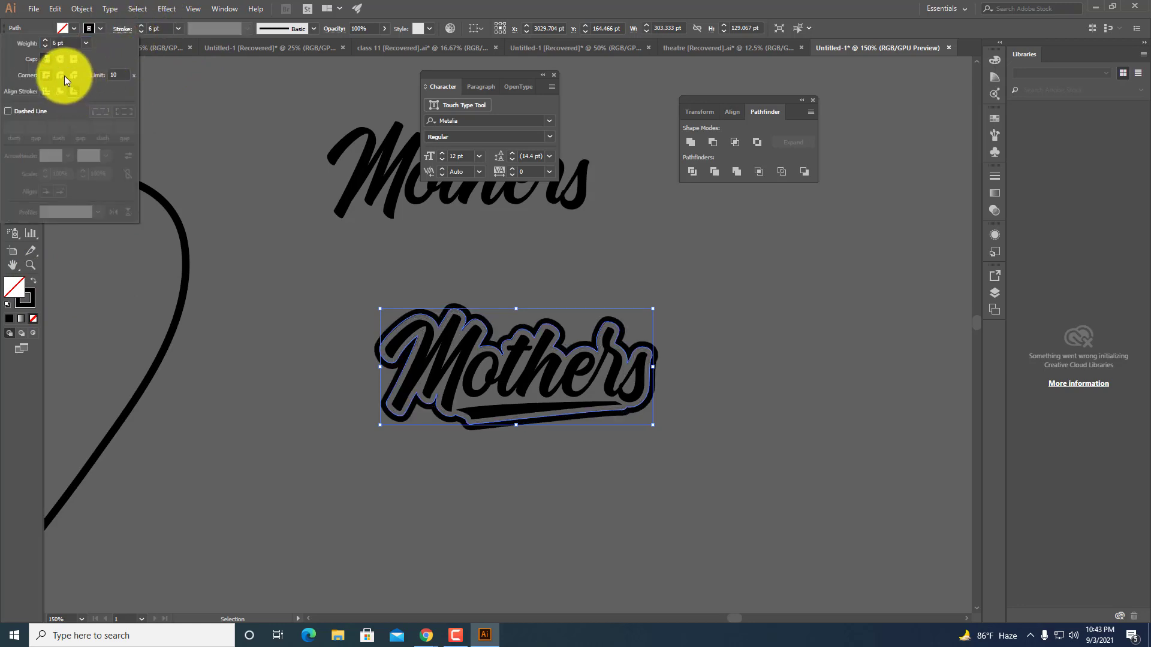
pyautogui.click(679, 293)
pyautogui.click(680, 294)
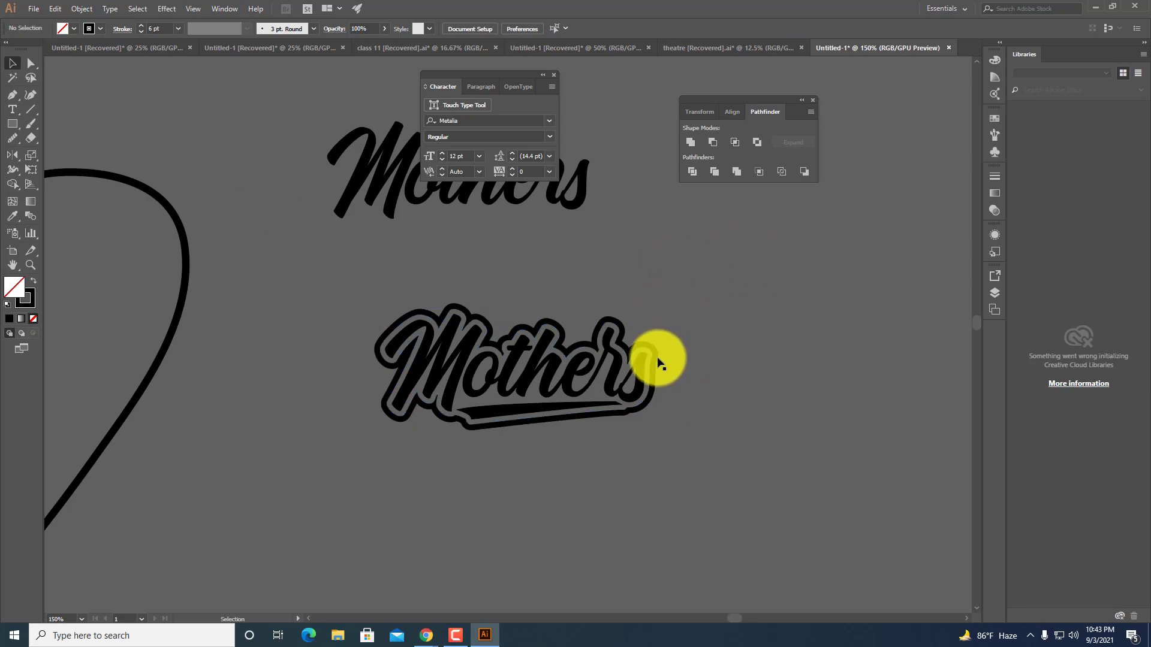
# Undo an accidental move of the outlined Mothers and pan to show both artworks.
pyautogui.moveTo(659, 363); pyautogui.dragTo(700, 282)
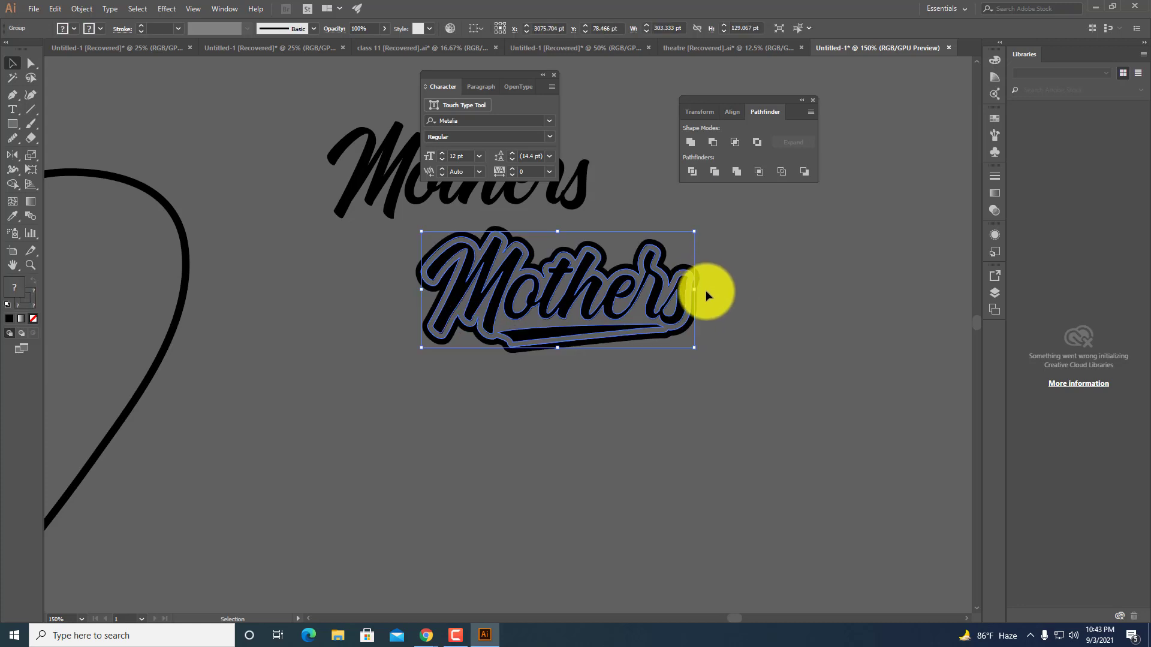
pyautogui.hotkey('ctrl', 'z')
pyautogui.click(751, 299)
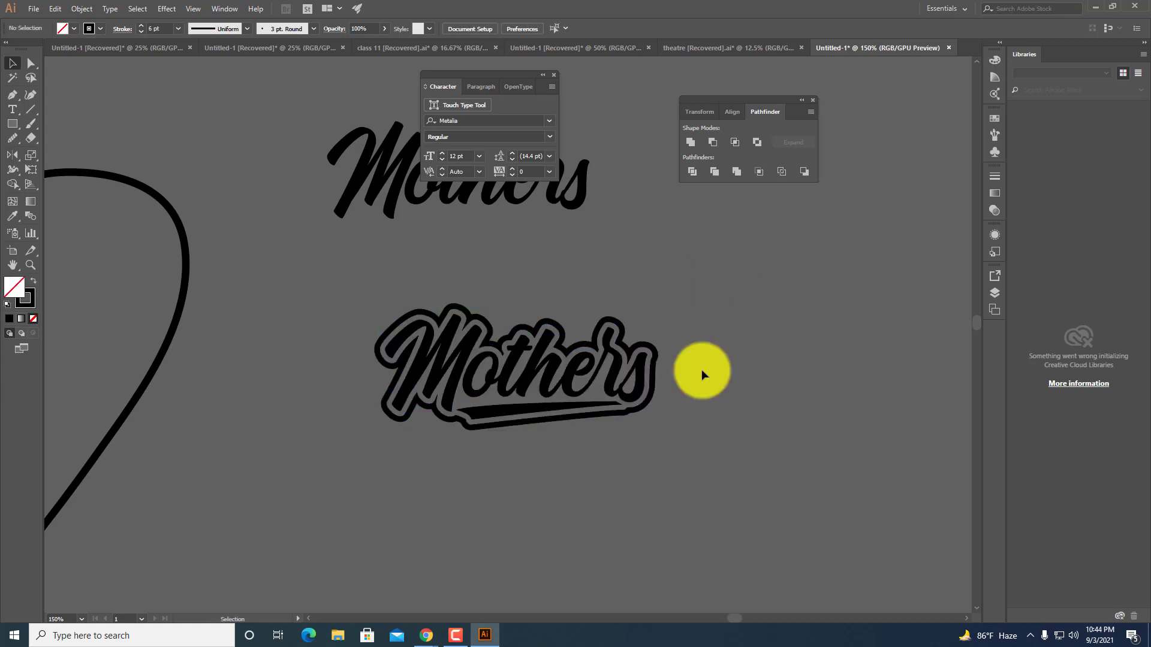
pyautogui.scroll(-2, 668, 423)
pyautogui.scroll(1, 668, 423)
pyautogui.scroll(1, 670, 421)
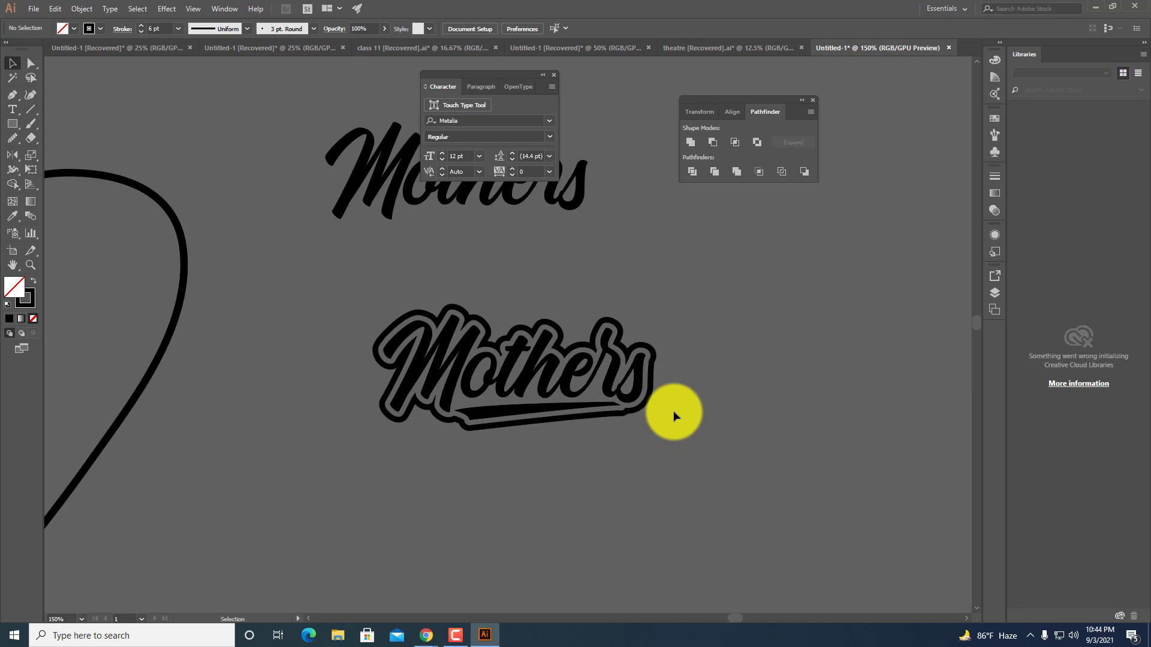
pyautogui.moveTo(588, 244); pyautogui.dragTo(354, 355)
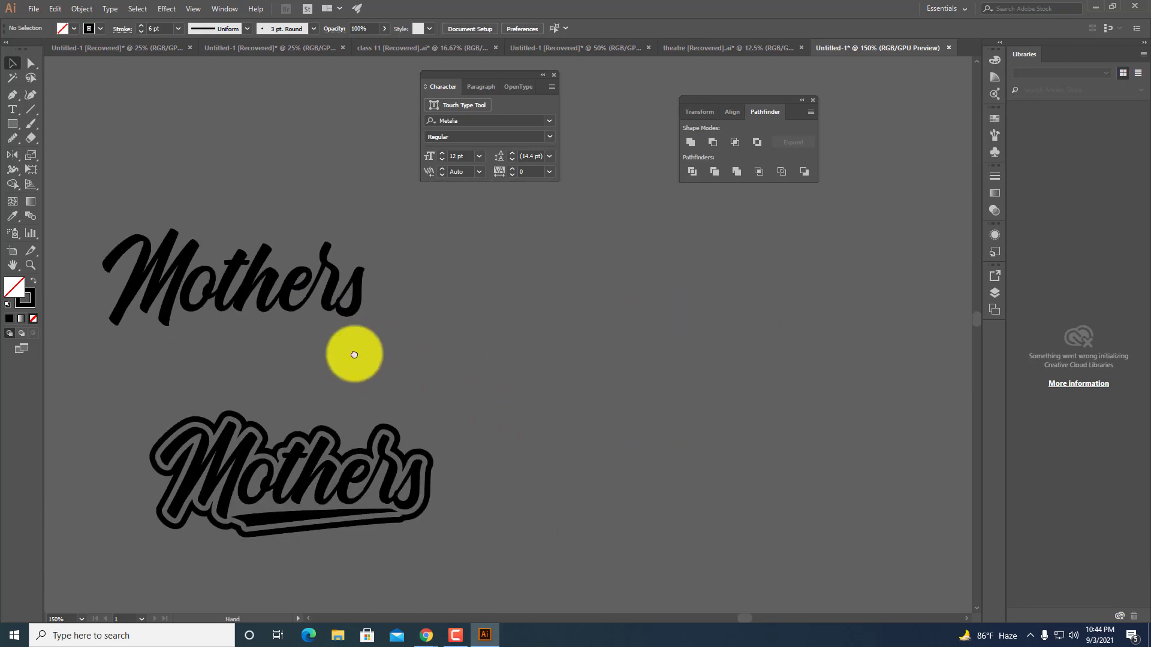
# Inside the isolated lower Mothers group, select all inner lettering paths plus the swoosh.
pyautogui.doubleClick(345, 478)
pyautogui.click(350, 482)
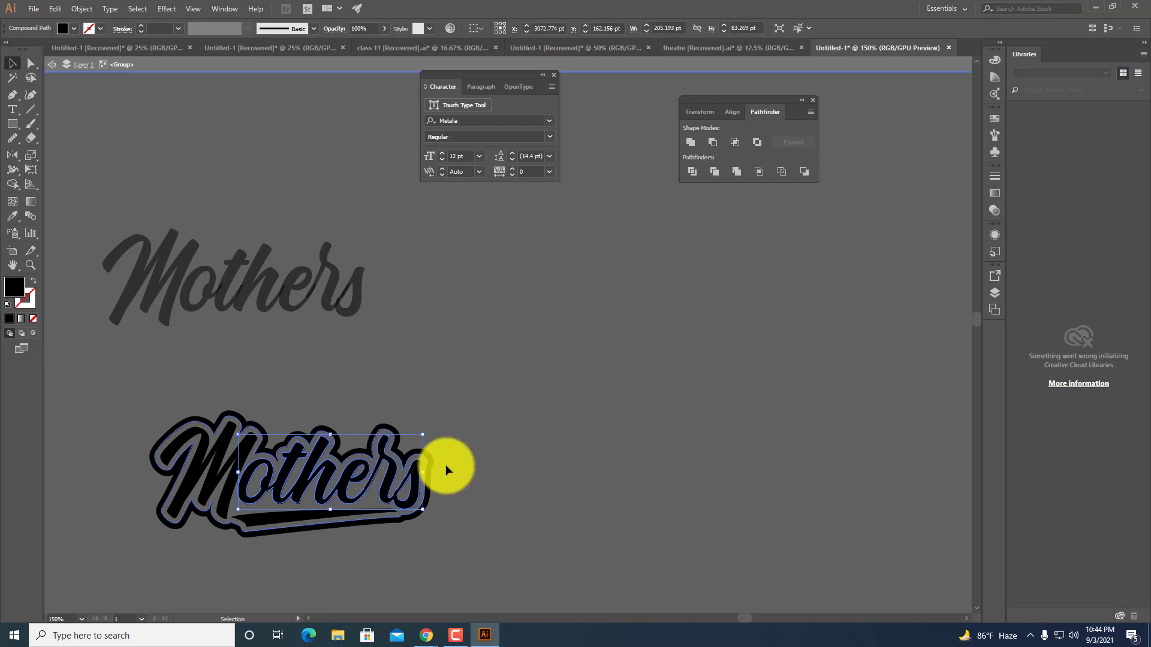
pyautogui.moveTo(449, 468); pyautogui.dragTo(244, 476)
pyautogui.press('a')
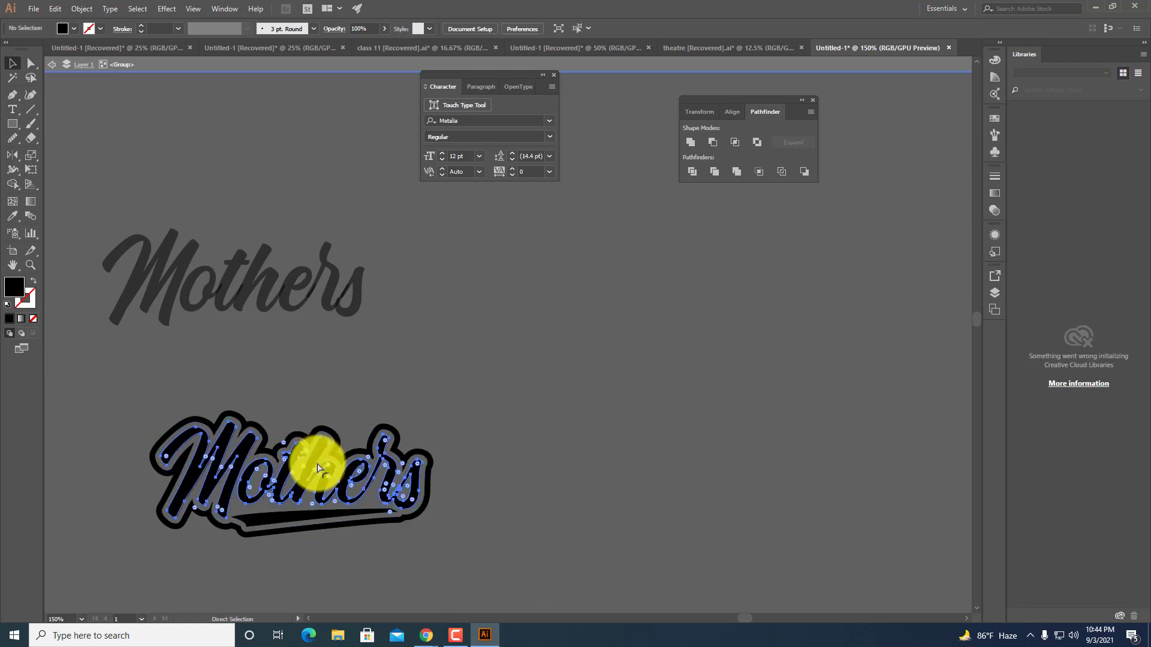
pyautogui.press('v')
pyautogui.keyDown('shift'); pyautogui.click(329, 517); pyautogui.keyUp('shift')
# Copy the inner lettering, leave isolation mode and paste the copy onto the artboard.
pyautogui.hotkey('ctrl', 'x')
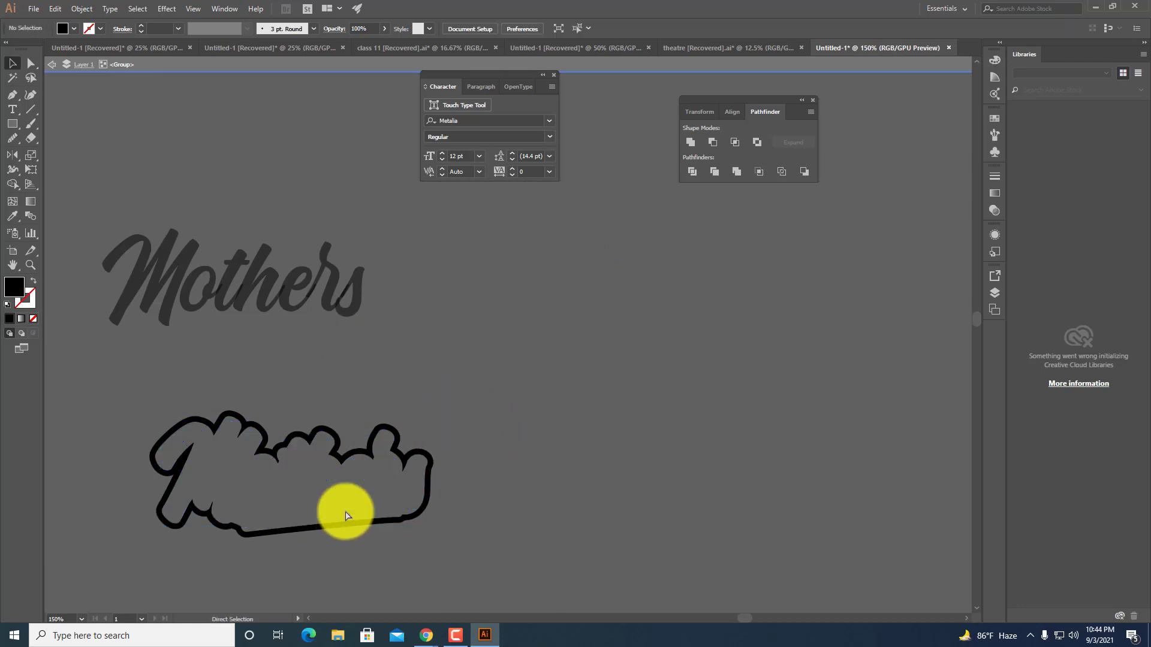
pyautogui.hotkey('ctrl', 'z')
pyautogui.press('Escape')
pyautogui.hotkey('ctrl', 'v')
# Group the pasted Mothers pieces including the M and move the copy to the right.
pyautogui.press('v')
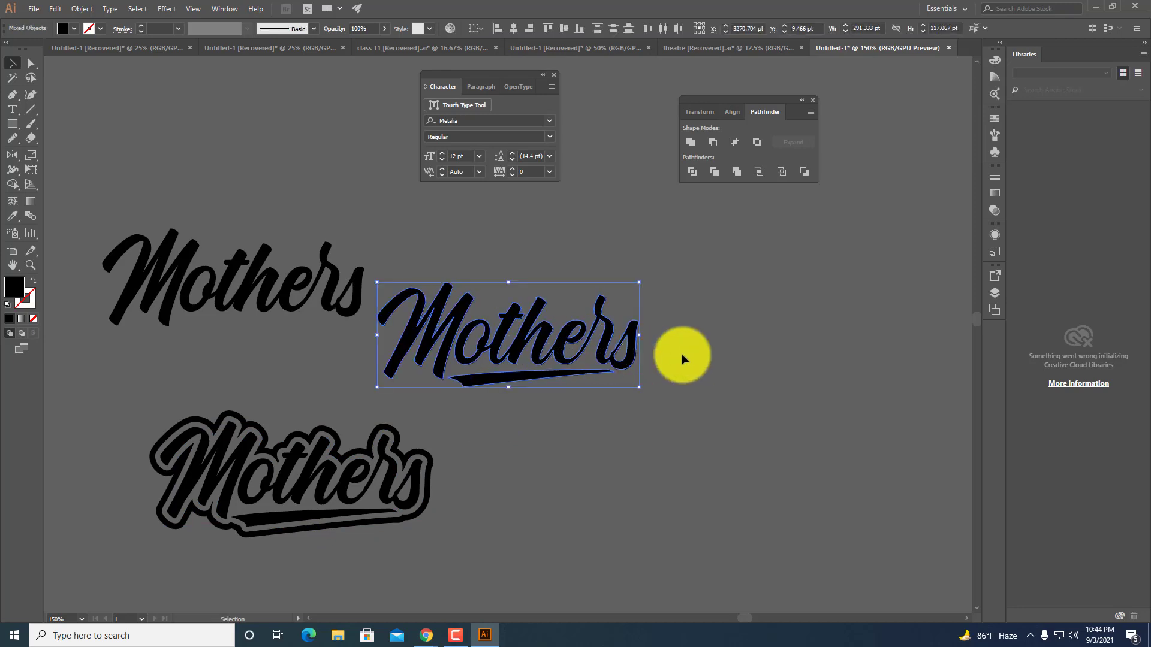
pyautogui.keyDown('shift'); pyautogui.click(400, 304); pyautogui.keyUp('shift')
pyautogui.rightClick(453, 327)
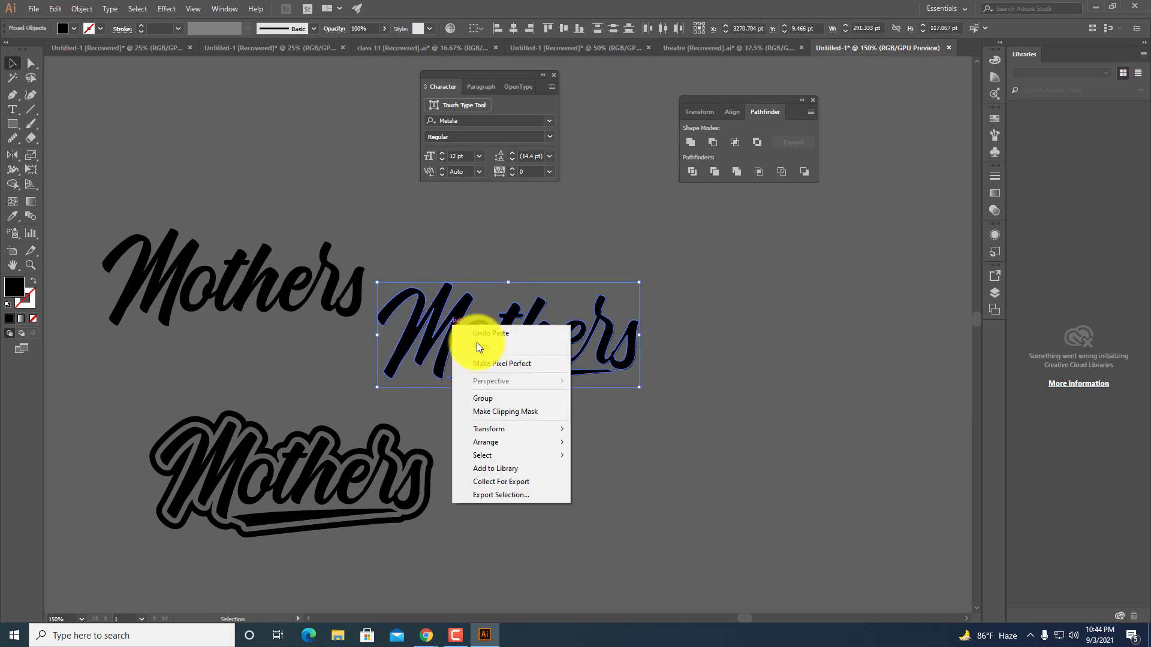
pyautogui.click(487, 402)
pyautogui.moveTo(502, 354); pyautogui.dragTo(826, 414)
pyautogui.click(760, 480)
# Give the copy a 9 pt black stroke aligned outside with round corners, then Expand Appearance.
pyautogui.click(544, 334)
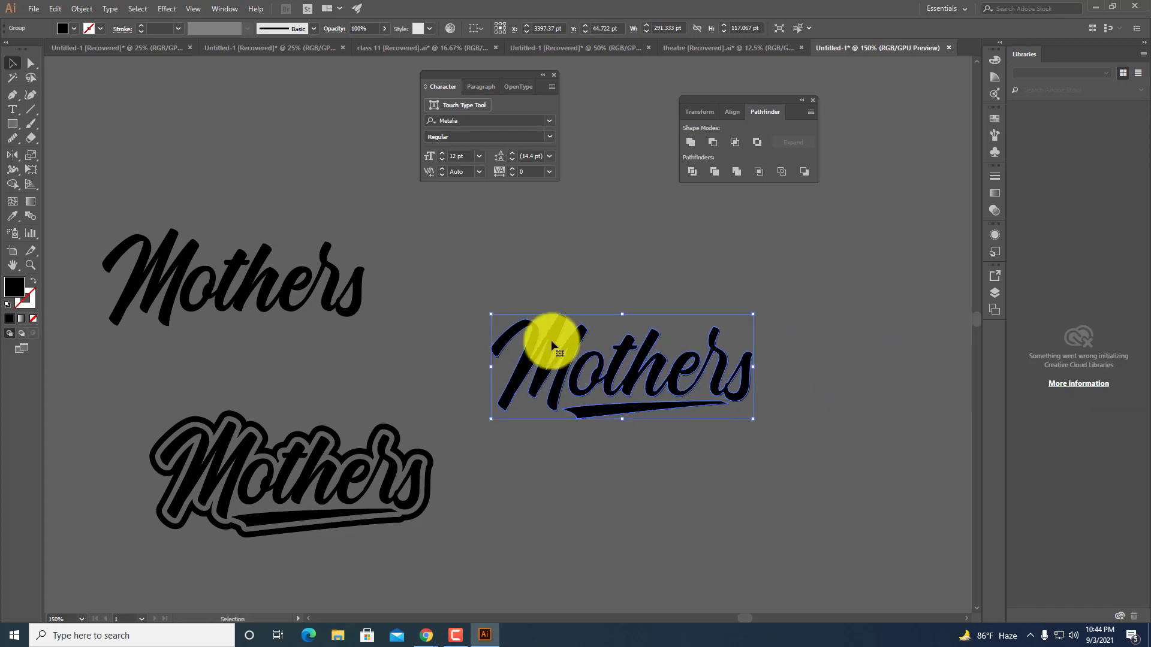
pyautogui.click(142, 27)
pyautogui.click(142, 27)
pyautogui.click(142, 26)
pyautogui.click(142, 27)
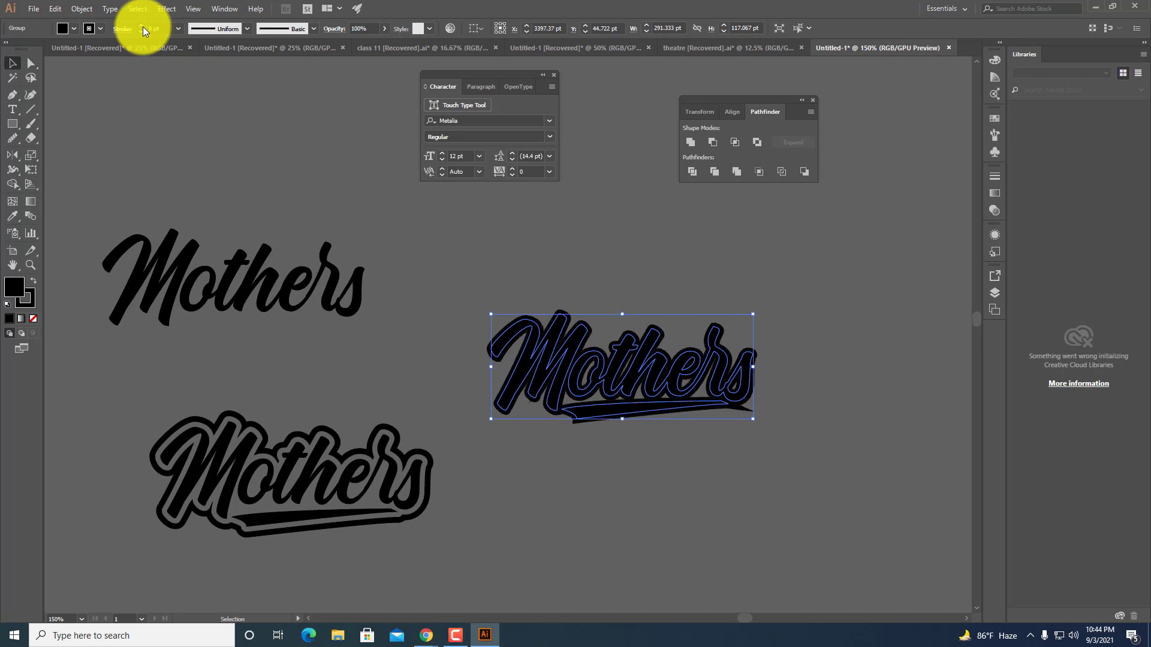
pyautogui.click(121, 30)
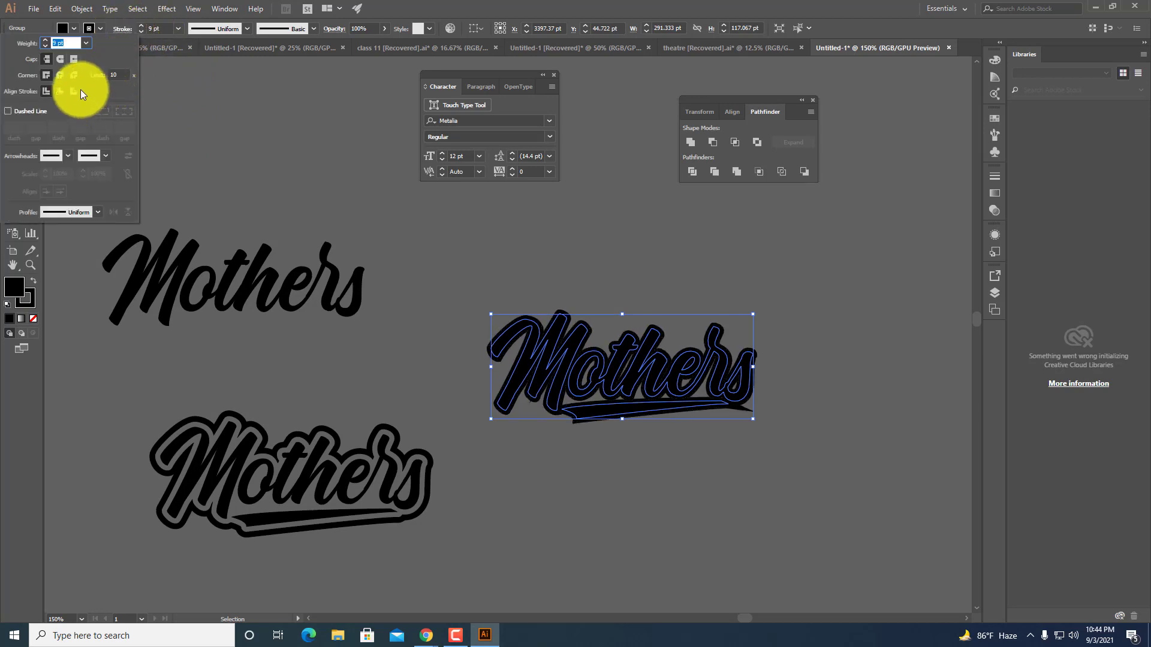
pyautogui.click(73, 91)
pyautogui.click(60, 75)
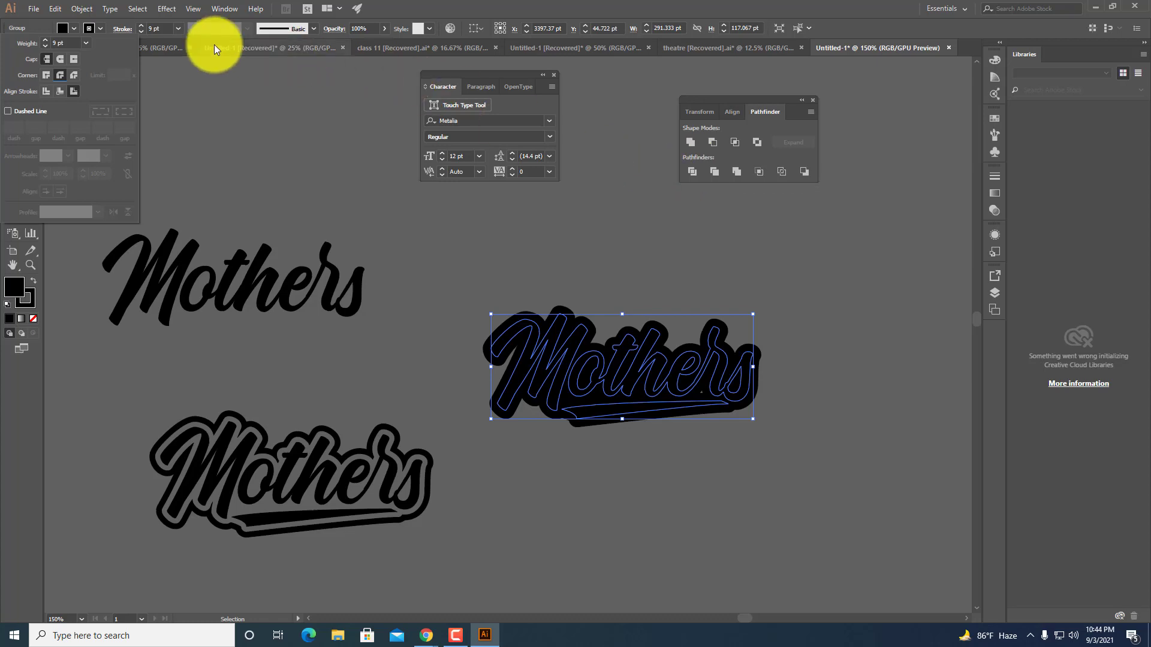
pyautogui.click(84, 10)
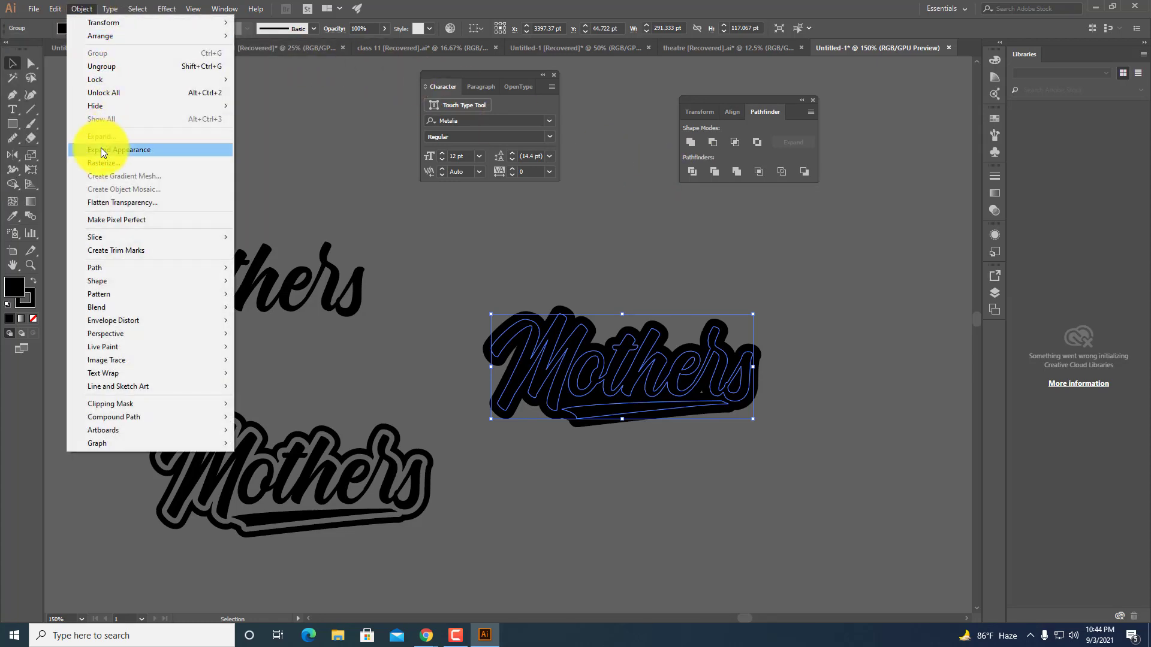
pyautogui.click(101, 149)
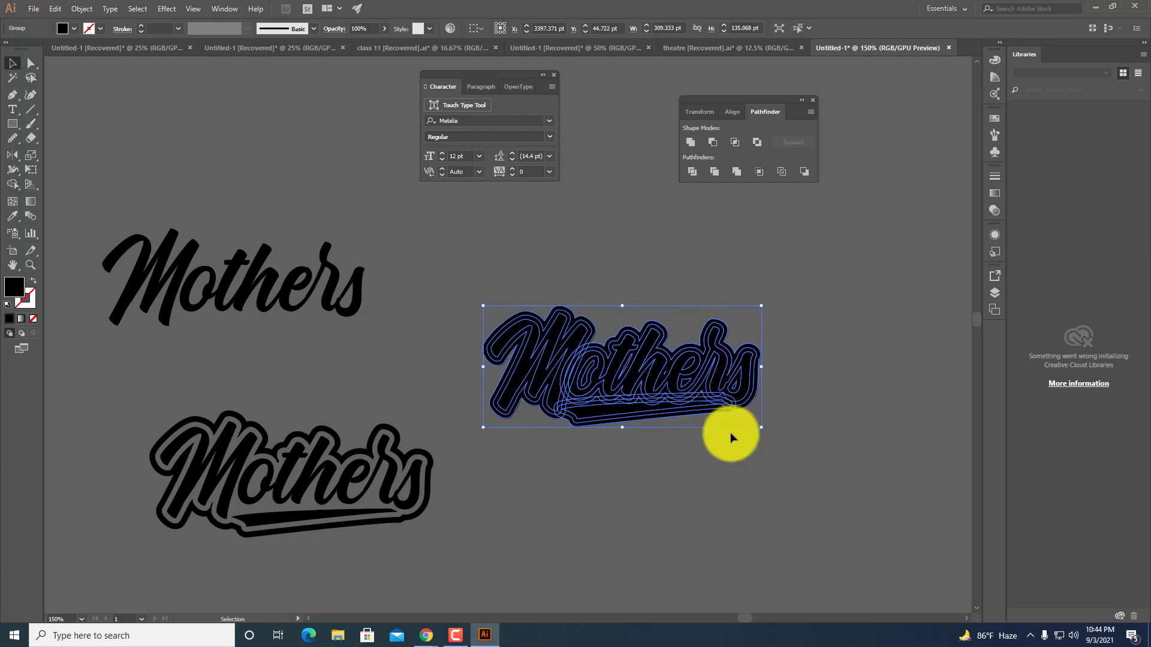
# Unite the expanded Mothers copy into one black shape with Pathfinder.
pyautogui.scroll(10, 728, 399)
pyautogui.scroll(-10, 555, 324)
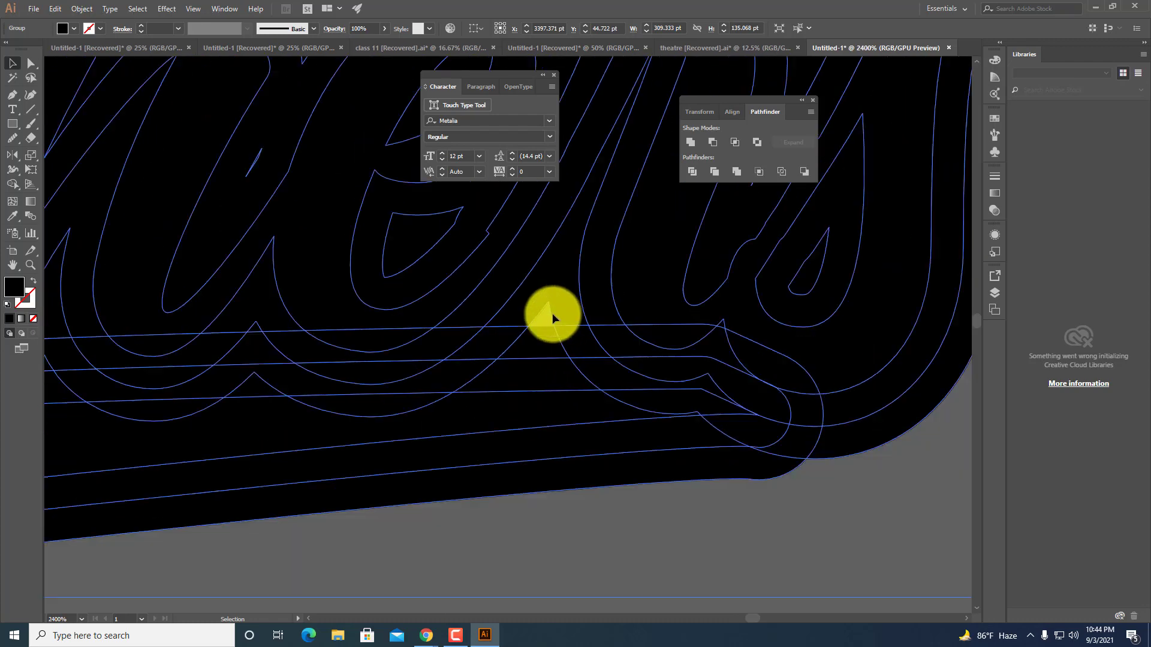
pyautogui.click(689, 142)
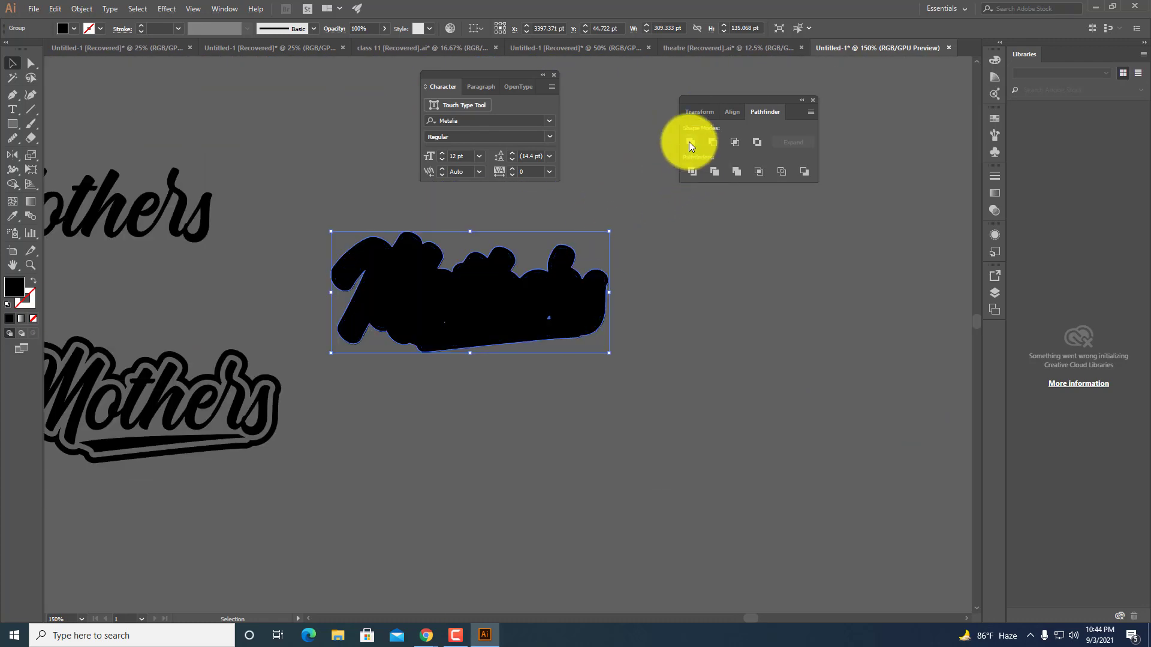
# Select the stray small triangle with Direct Selection, delete it, then restore it.
pyautogui.scroll(5, 578, 322)
pyautogui.click(38, 64)
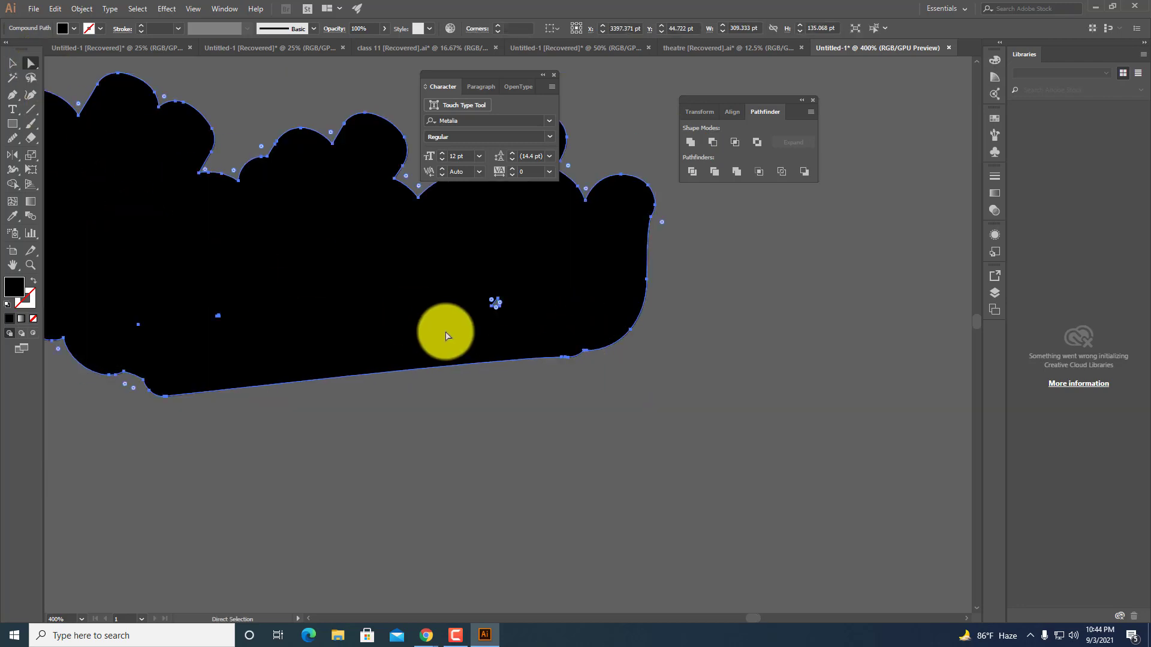
pyautogui.click(501, 306)
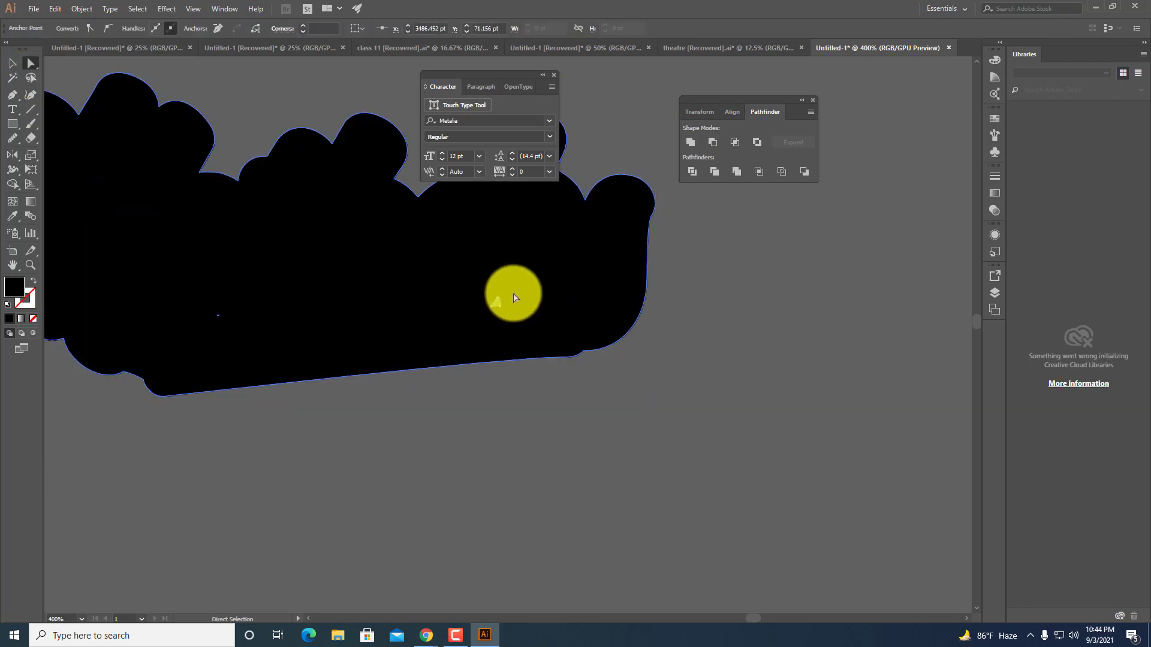
pyautogui.press('Delete')
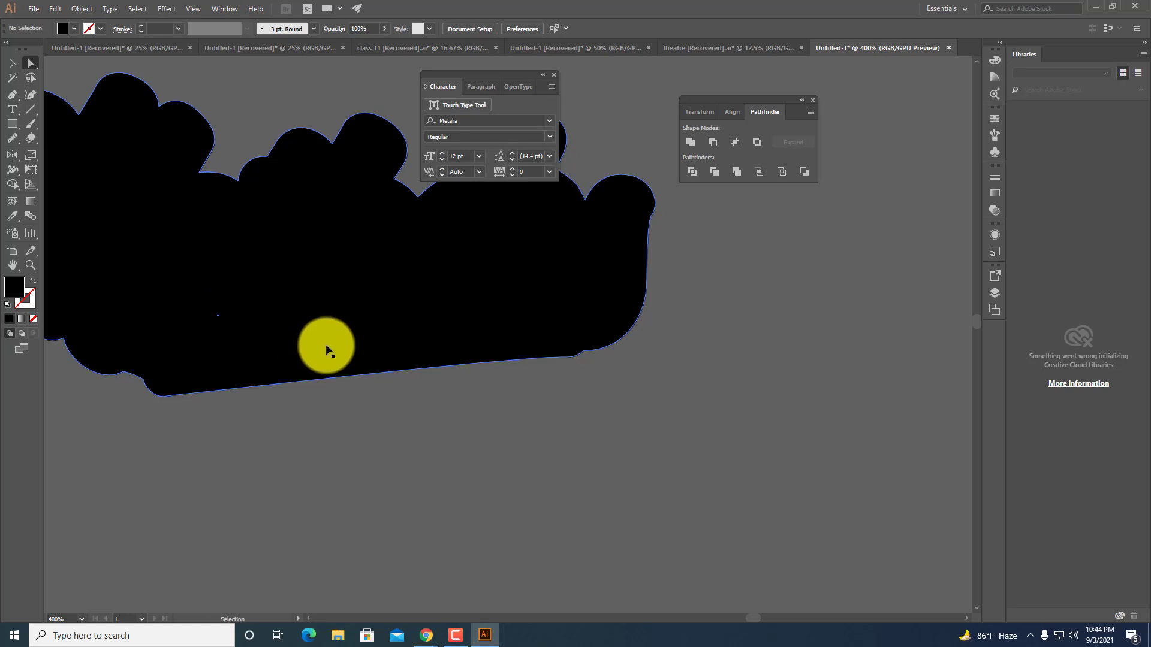
pyautogui.hotkey('ctrl', 'z')
pyautogui.click(507, 421)
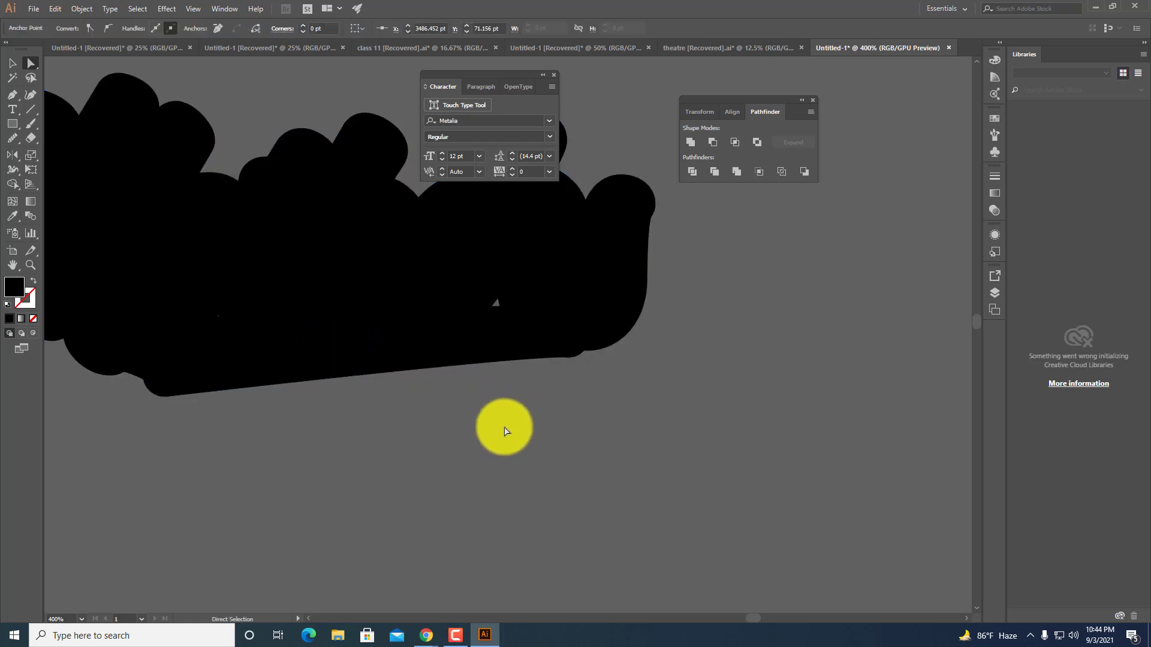
pyautogui.moveTo(496, 424); pyautogui.dragTo(745, 502)
# Reselect the merged black shape, apply Pathfinder Divide, and select the resulting group.
pyautogui.click(655, 403)
pyautogui.scroll(-2, 690, 421)
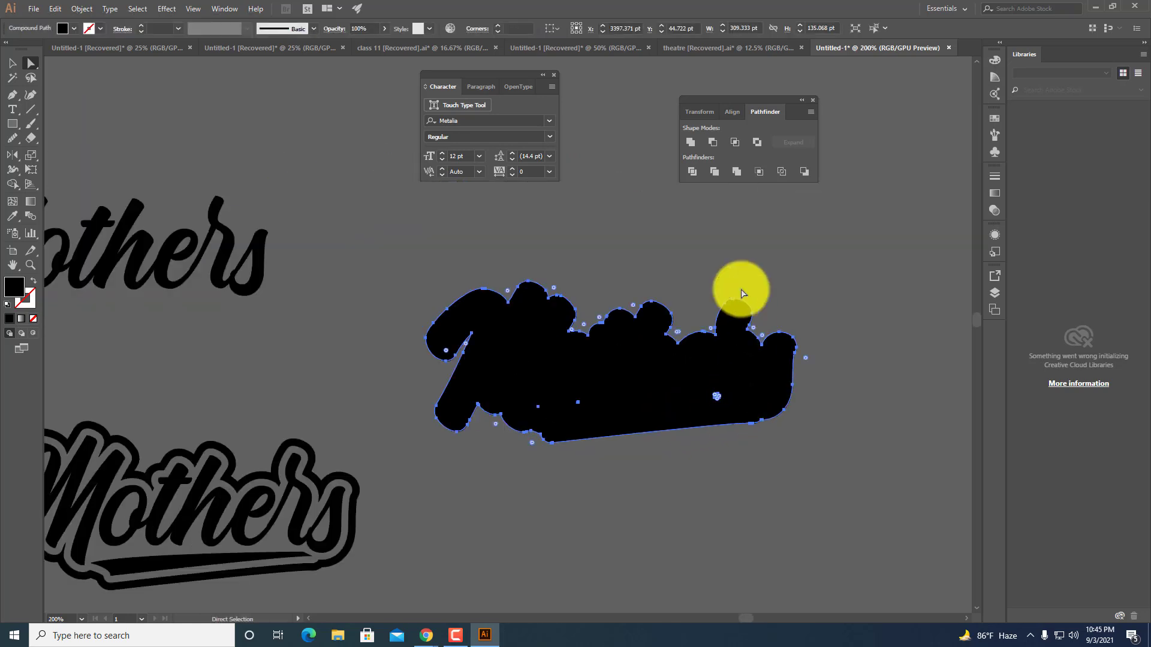
pyautogui.click(694, 174)
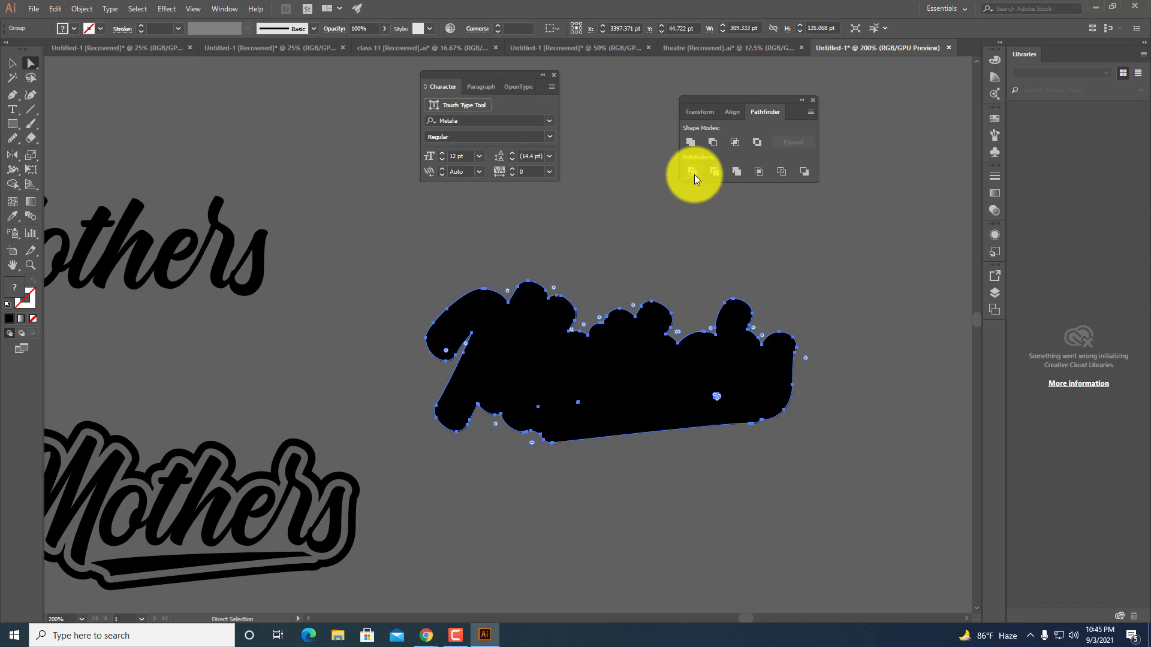
pyautogui.scroll(1, 724, 441)
pyautogui.scroll(5, 724, 441)
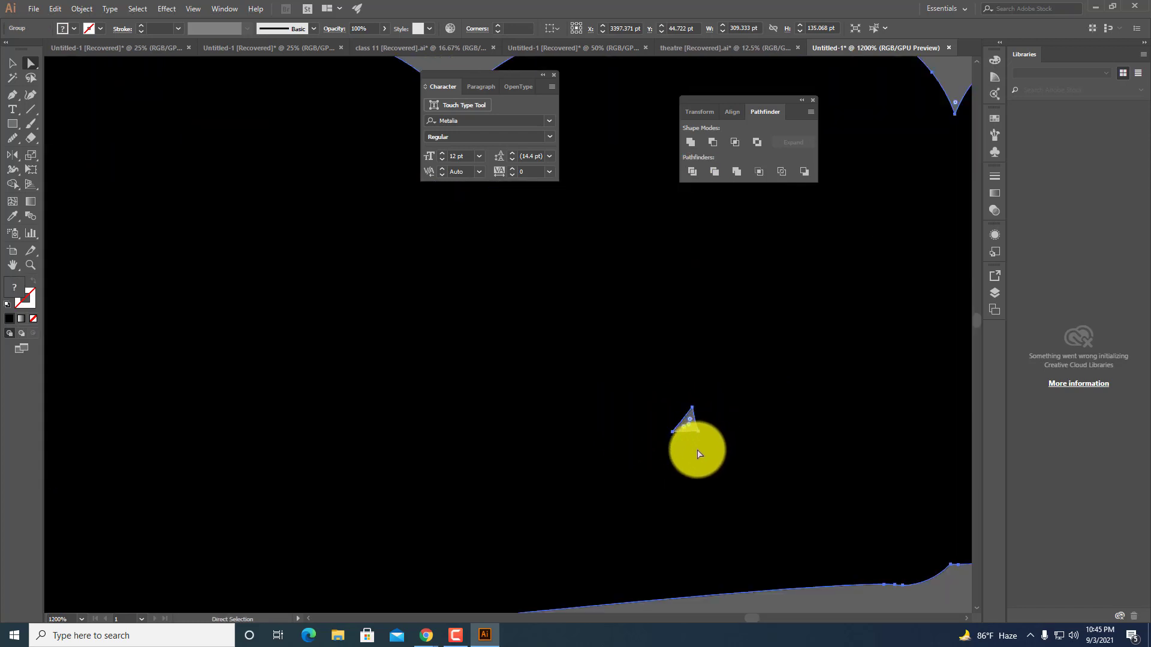
pyautogui.scroll(-4, 697, 444)
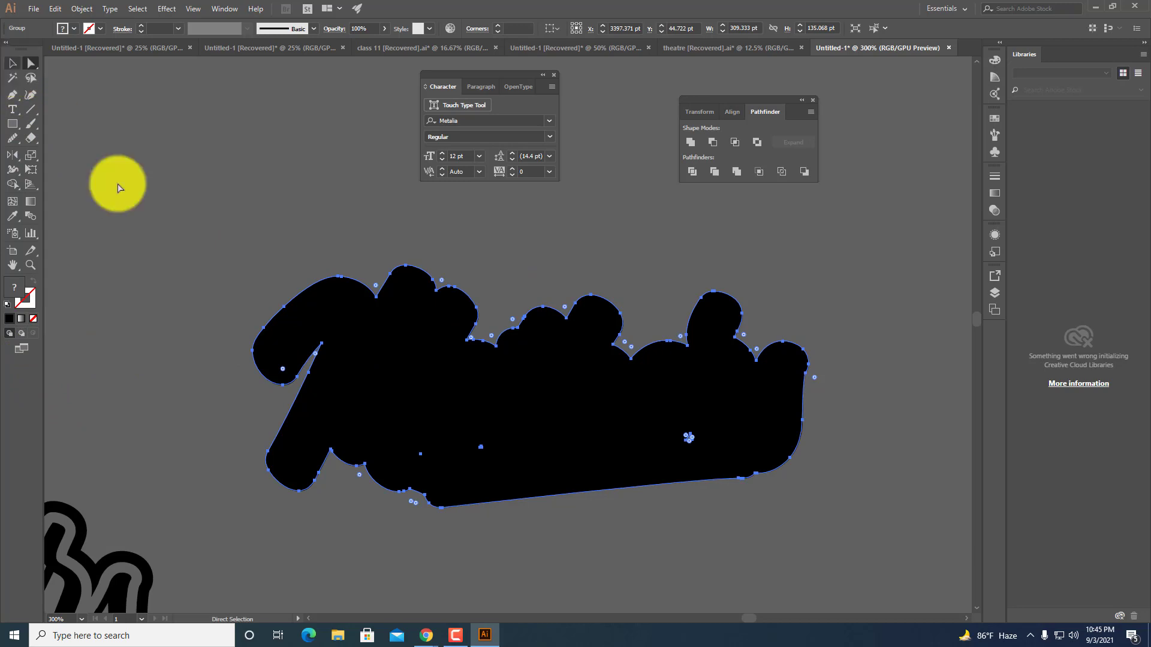
pyautogui.click(15, 64)
# Ungroup the black blob from the Mothers lettering after undoing a stray move.
pyautogui.click(181, 141)
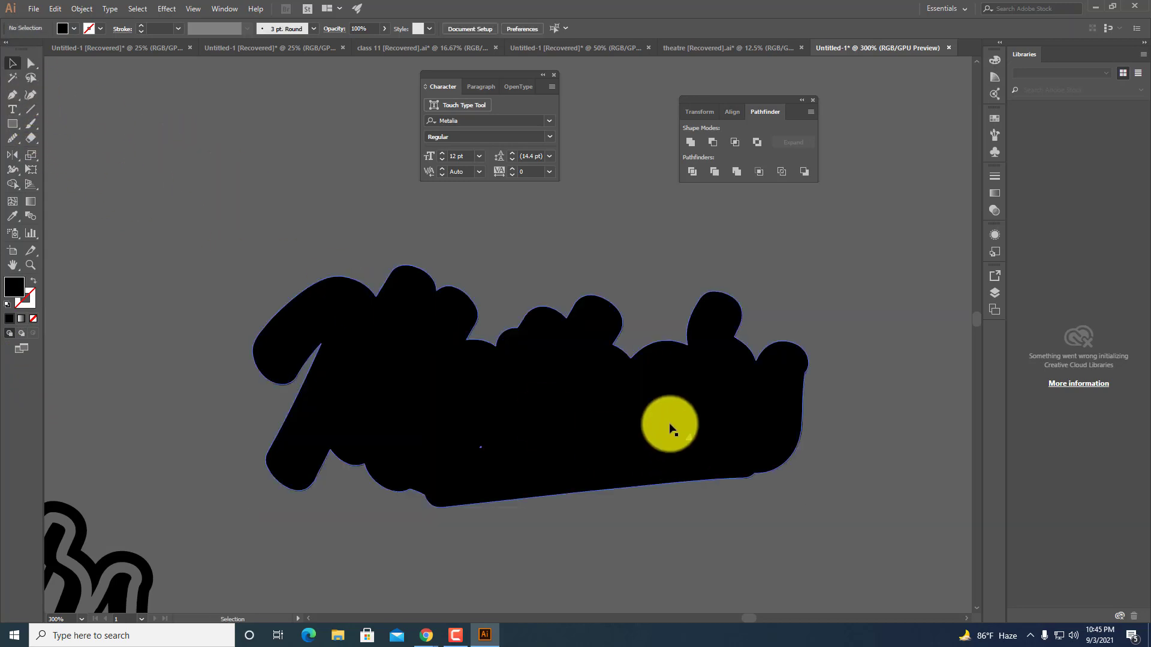
pyautogui.moveTo(639, 406); pyautogui.dragTo(365, 284)
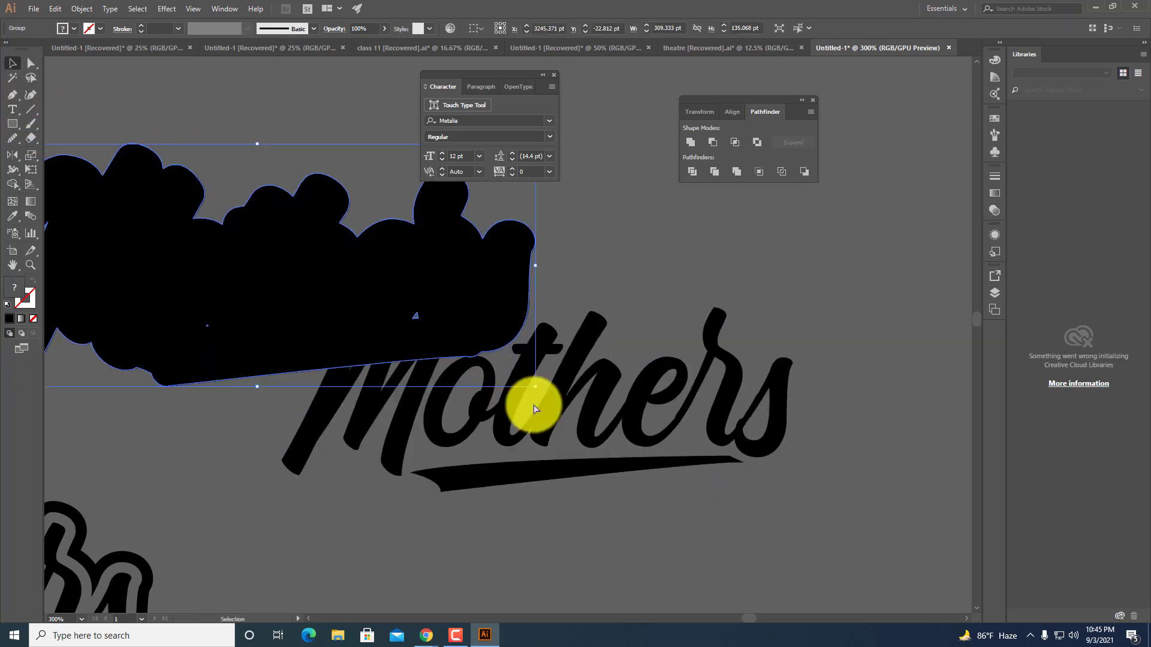
pyautogui.hotkey('ctrl', 'z')
pyautogui.rightClick(683, 429)
pyautogui.click(726, 515)
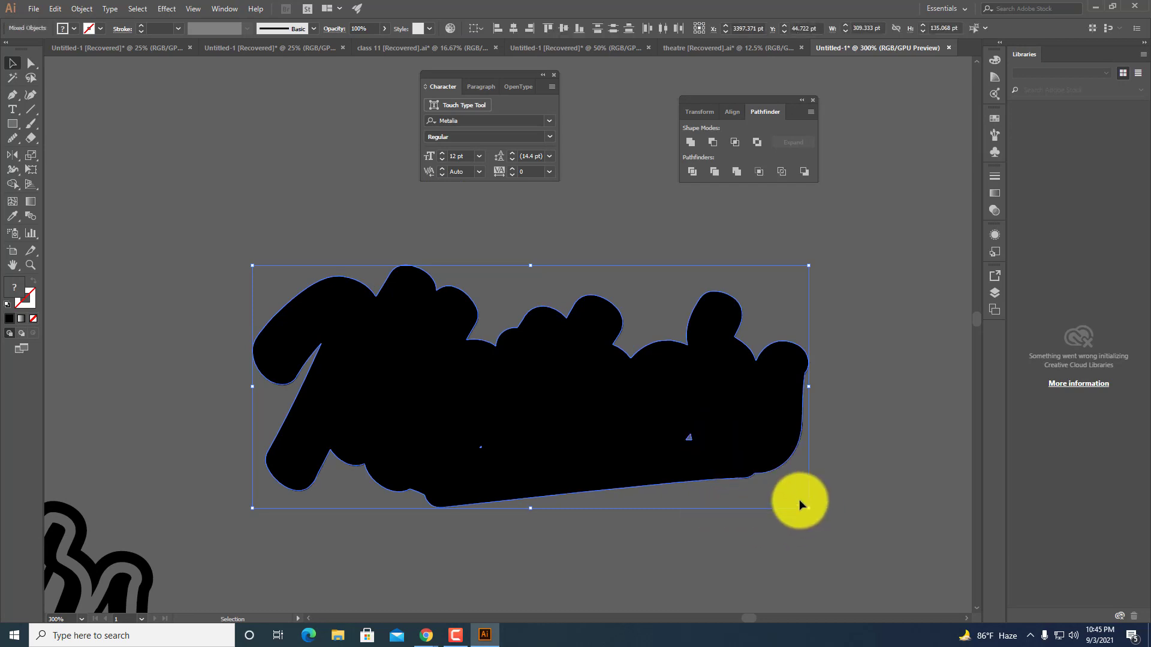
# Separate the shapes, placing the black blob below the Mothers lettering.
pyautogui.moveTo(650, 413)
pyautogui.mouseDown()
pyautogui.moveTo(334, 259)
pyautogui.moveTo(637, 406)
pyautogui.moveTo(818, 266)
pyautogui.mouseUp()
pyautogui.moveTo(716, 494)
pyautogui.mouseDown()
pyautogui.moveTo(626, 383)
pyautogui.moveTo(652, 416)
pyautogui.mouseUp()
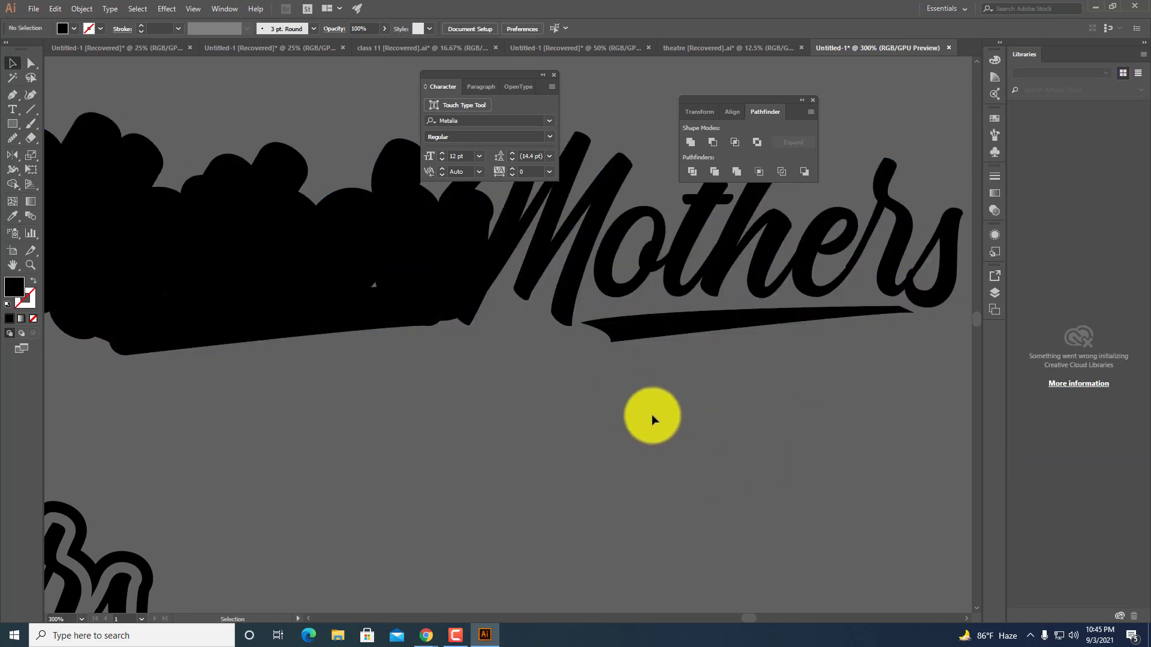
pyautogui.hotkey('ctrl', '-')
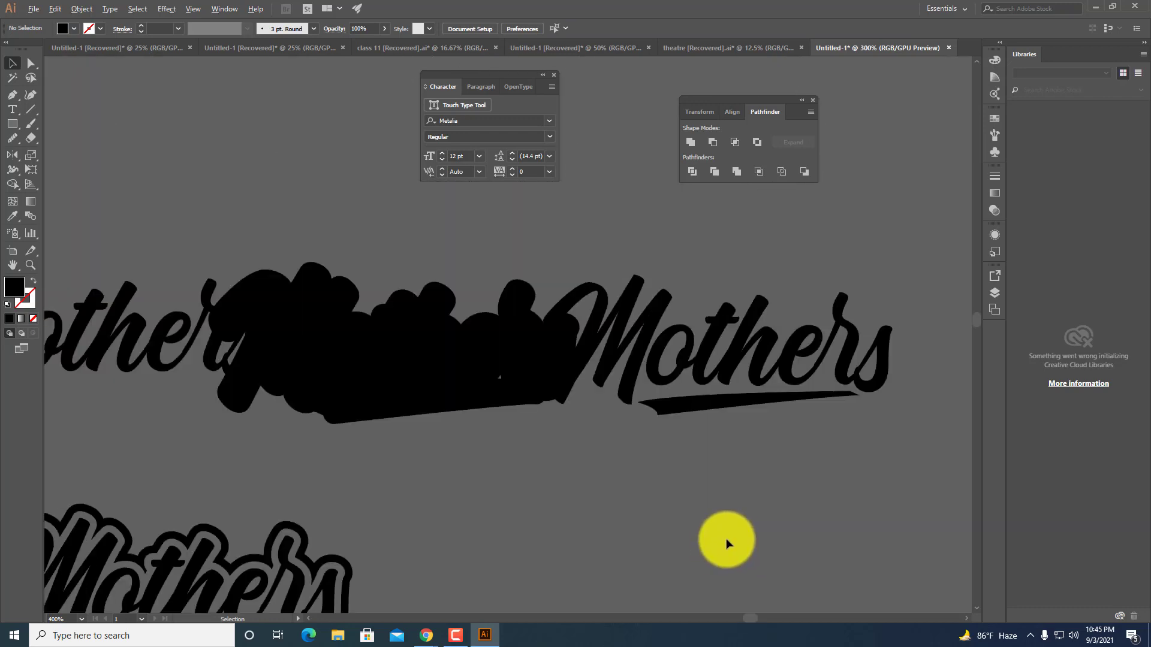
pyautogui.click(505, 413)
pyautogui.moveTo(503, 424); pyautogui.dragTo(758, 527)
# Select the lettering and blob together, shift them left, and ungroup the divided blob pieces.
pyautogui.rightClick(762, 506)
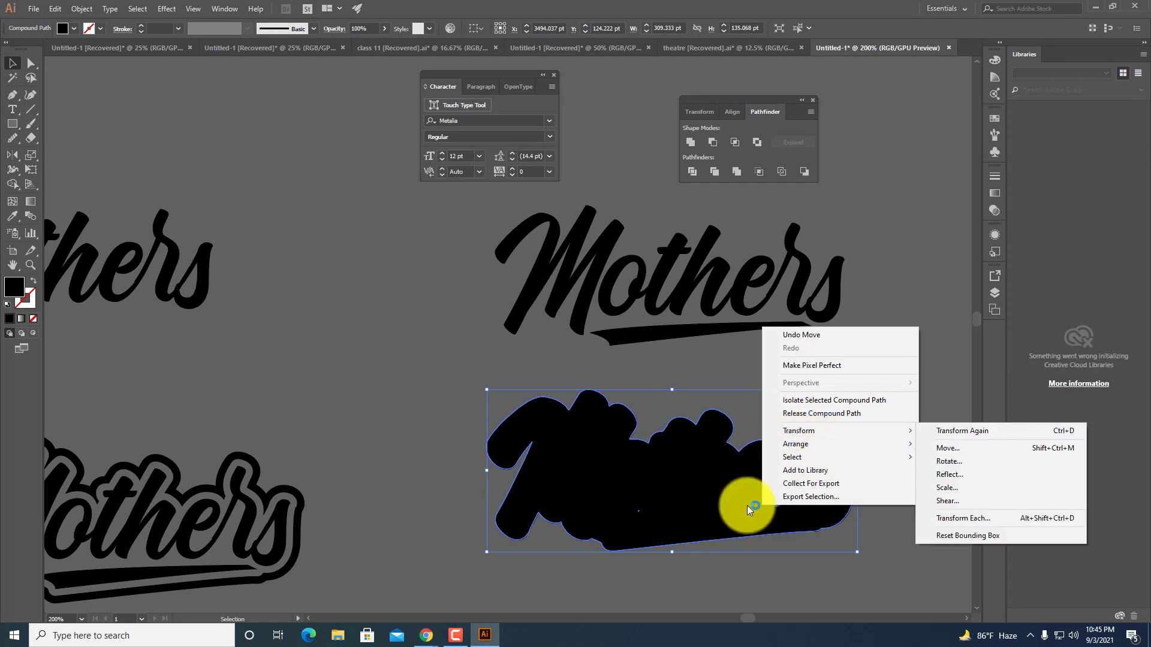
pyautogui.click(501, 385)
pyautogui.click(435, 381)
pyautogui.moveTo(639, 454); pyautogui.dragTo(917, 551)
pyautogui.moveTo(465, 307); pyautogui.dragTo(411, 238)
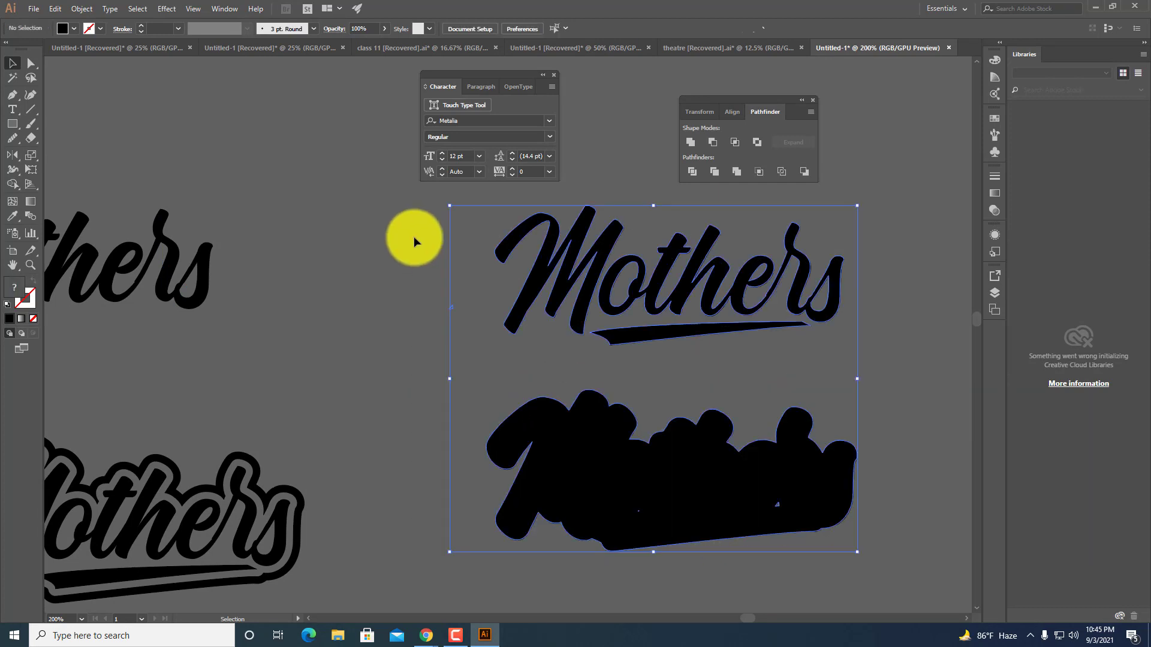
pyautogui.moveTo(646, 468); pyautogui.dragTo(713, 474)
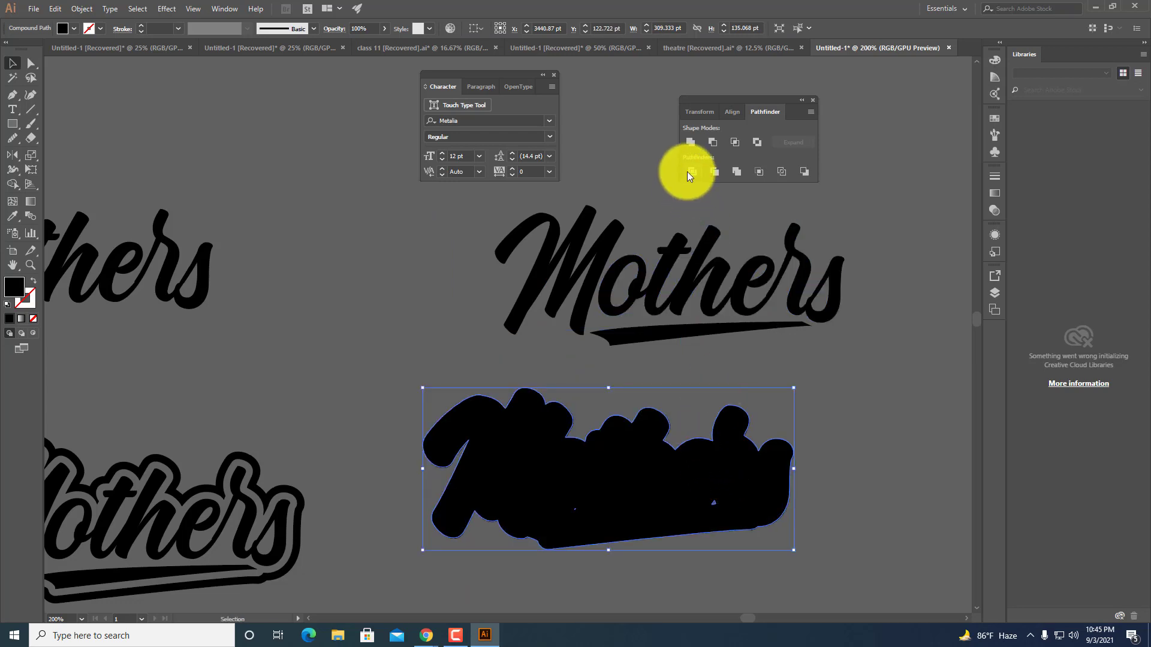
pyautogui.rightClick(748, 500)
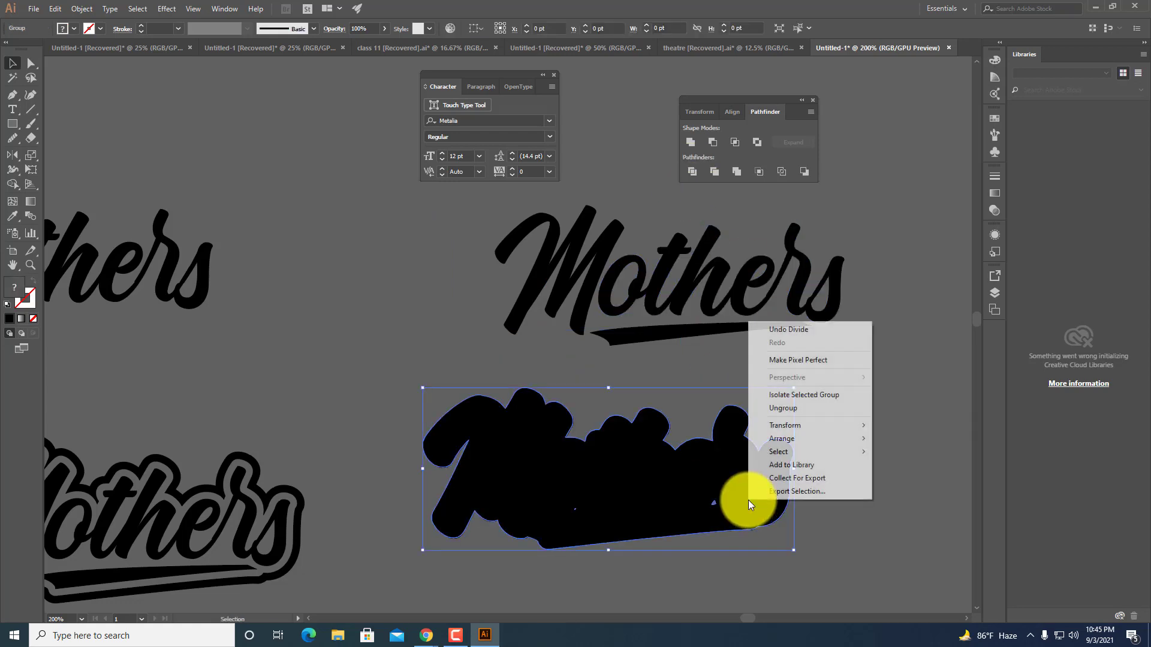
pyautogui.click(790, 409)
pyautogui.hotkey('ctrl', 'z')
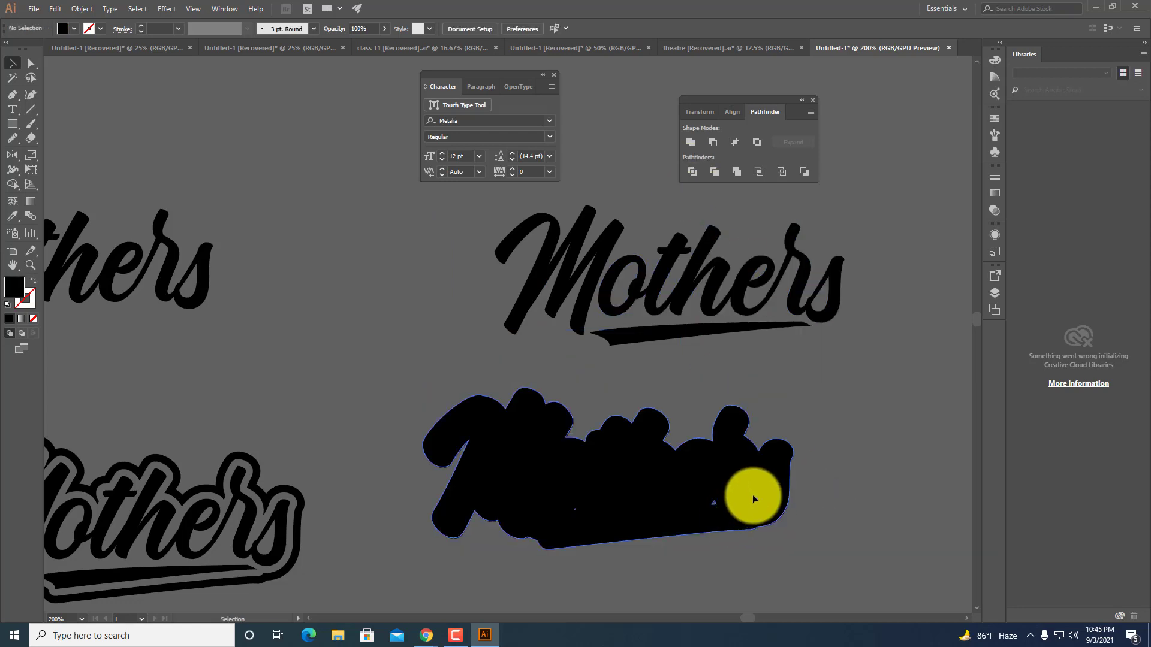
# Fill the small triangular gap piece in the blob with black.
pyautogui.hotkey('ctrl', 'z')
pyautogui.moveTo(795, 563); pyautogui.dragTo(761, 511)
pyautogui.scroll(3, 689, 461)
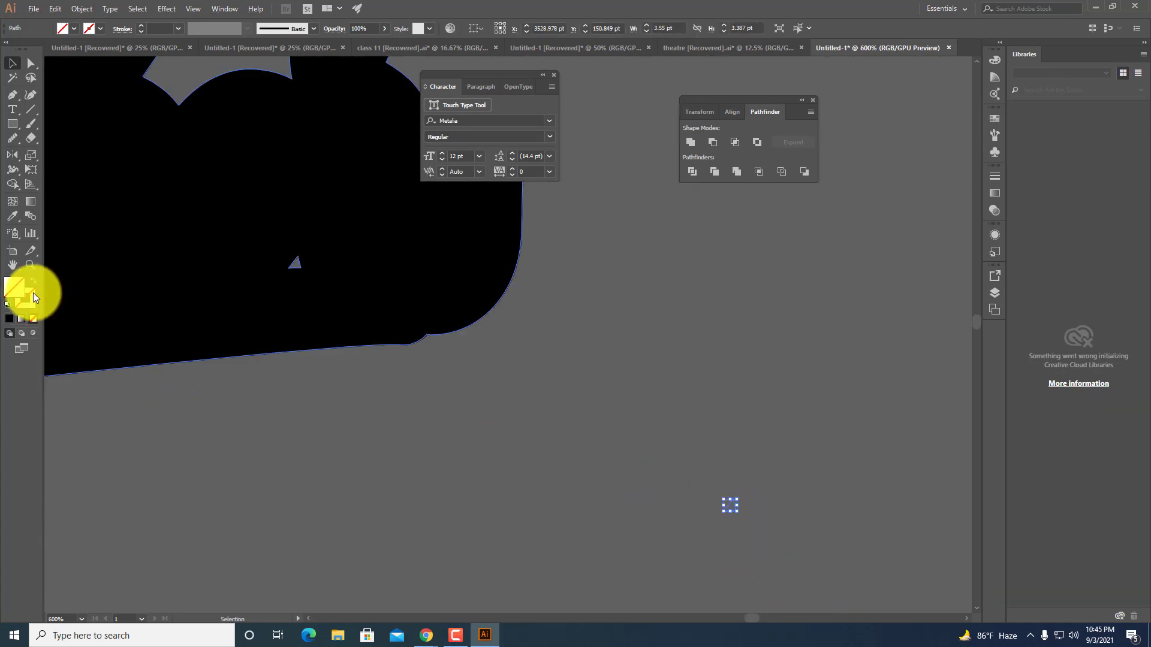
pyautogui.click(9, 319)
pyautogui.click(593, 455)
# Select the blob pieces and unite them into one solid shape with Pathfinder.
pyautogui.scroll(4, 743, 545)
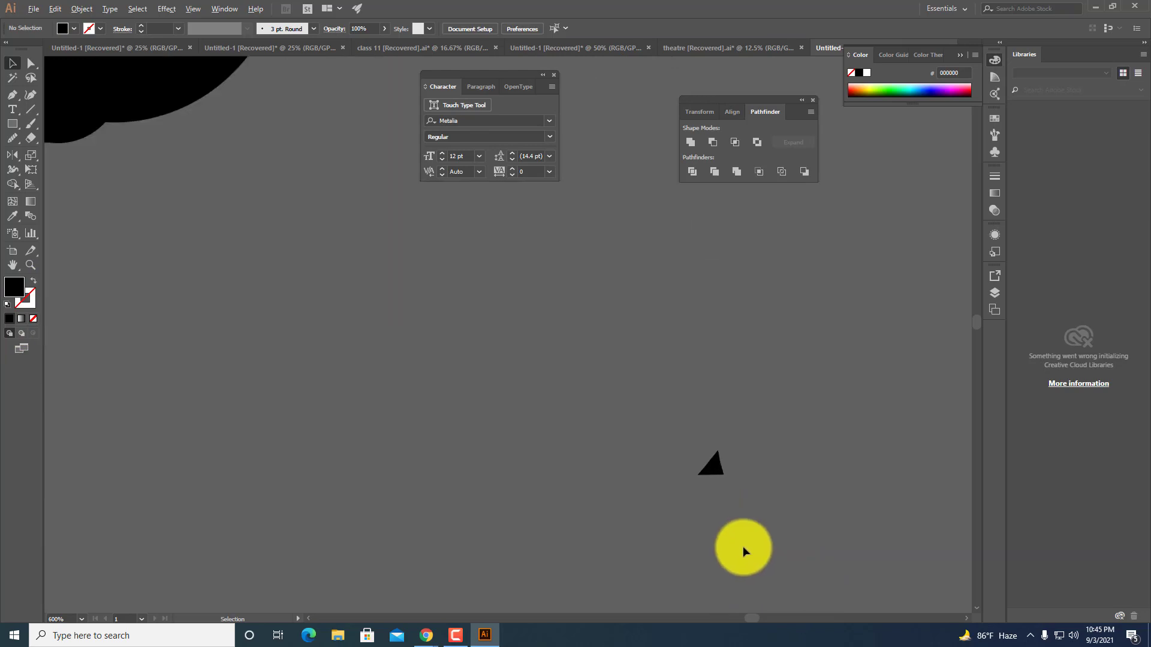
pyautogui.scroll(-3, 747, 547)
pyautogui.click(734, 555)
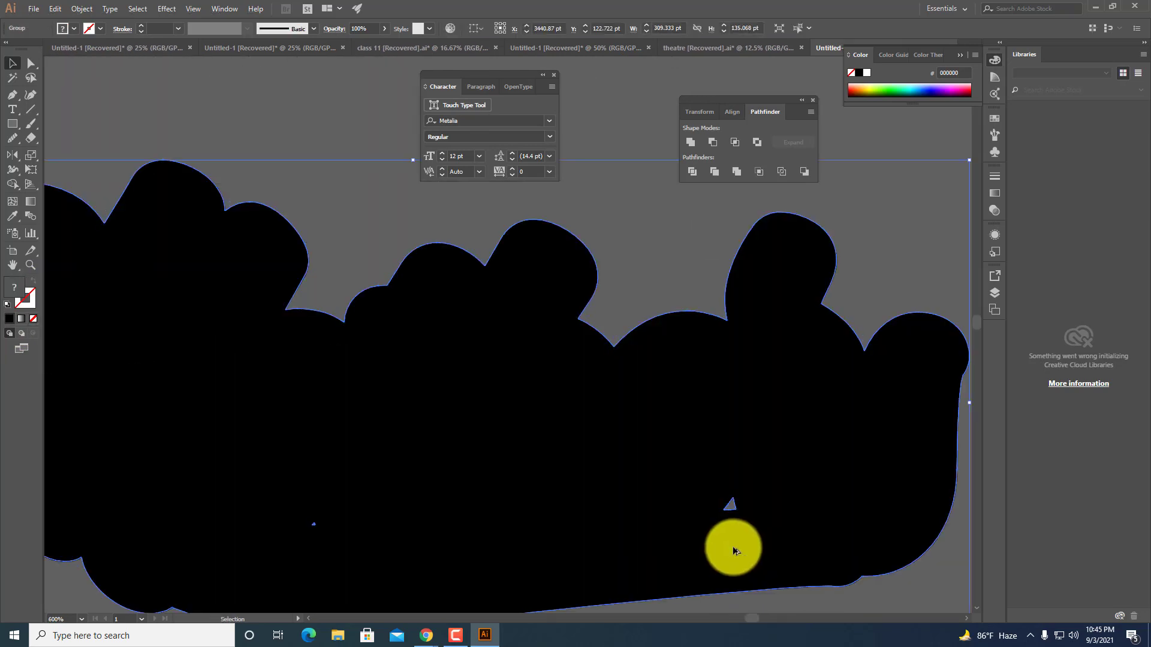
pyautogui.scroll(-3, 733, 550)
pyautogui.hotkey('ctrl', '8')
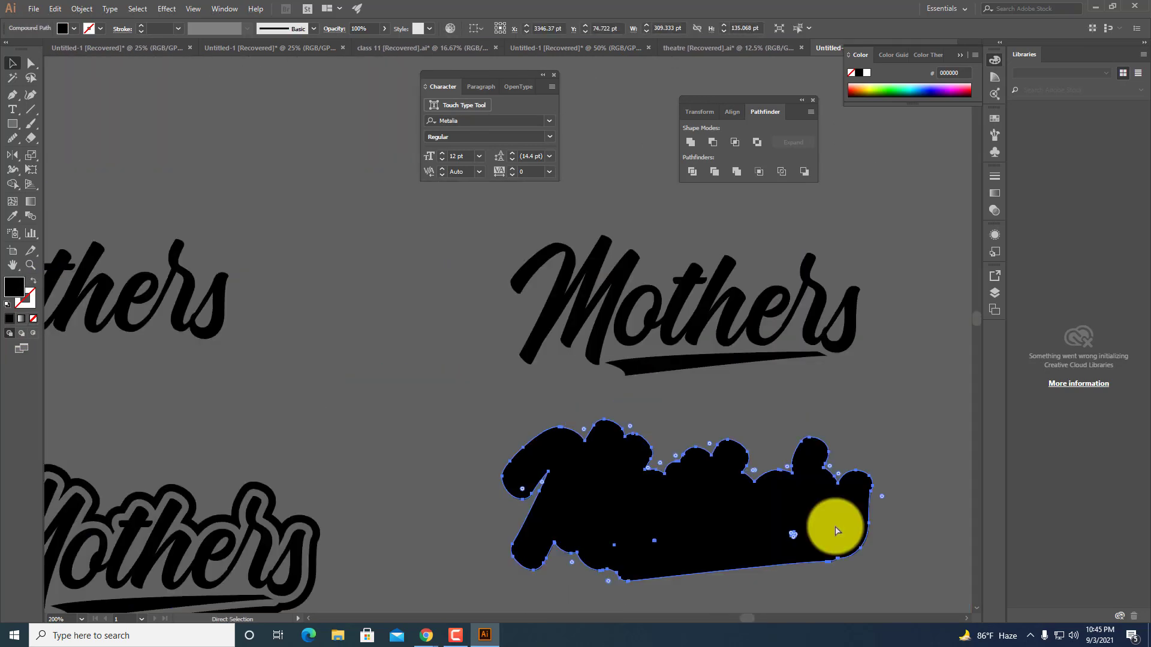
pyautogui.hotkey('ctrl', 'z')
pyautogui.hotkey('ctrl', 'z')
pyautogui.hotkey('ctrl', 'z')
pyautogui.hotkey('ctrl', 'z')
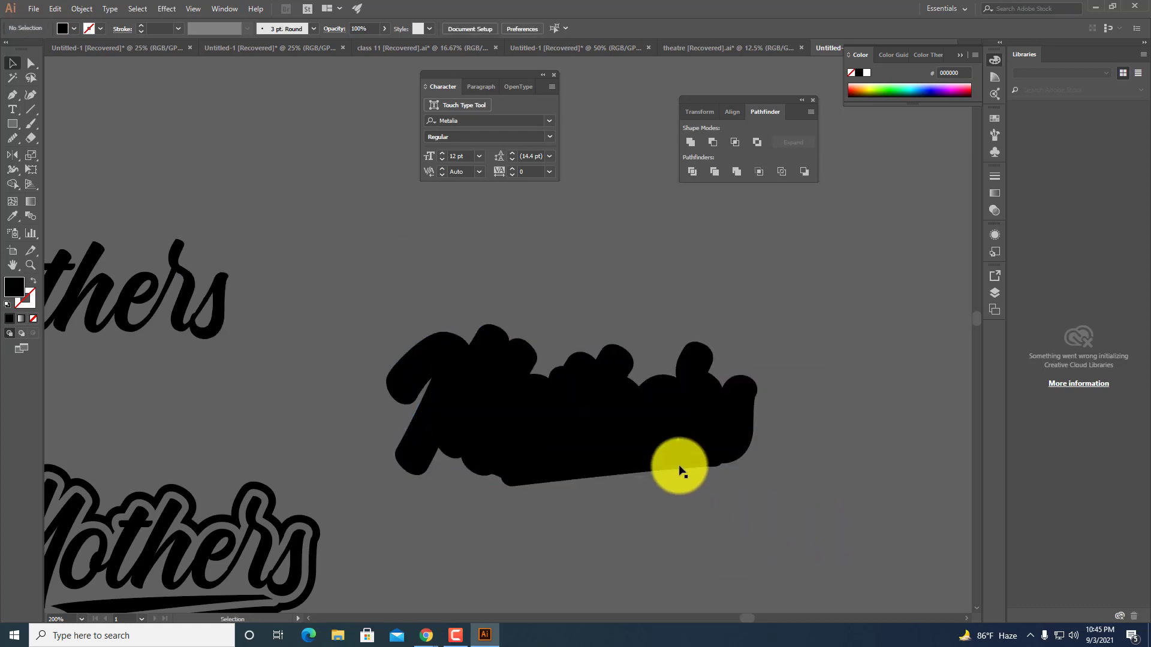
pyautogui.hotkey('ctrl', 'shift', 'z')
pyautogui.hotkey('ctrl', 'shift', 'z')
pyautogui.hotkey('ctrl', 'shift', 'z')
pyautogui.hotkey('ctrl', 'shift', 'z')
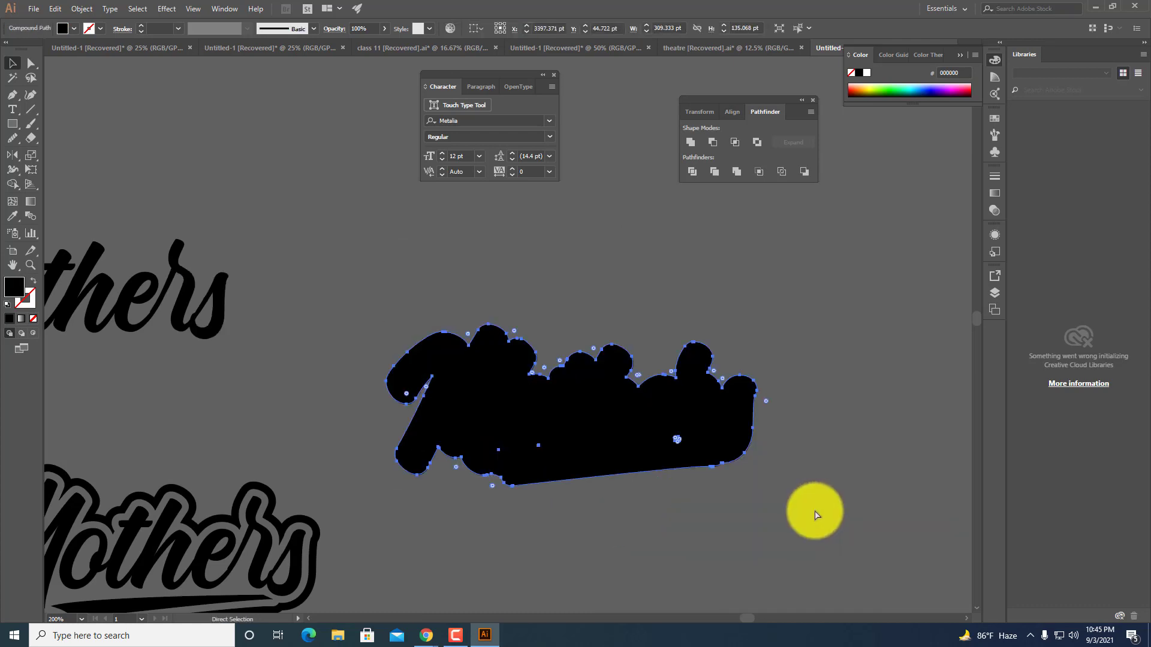
pyautogui.press('v')
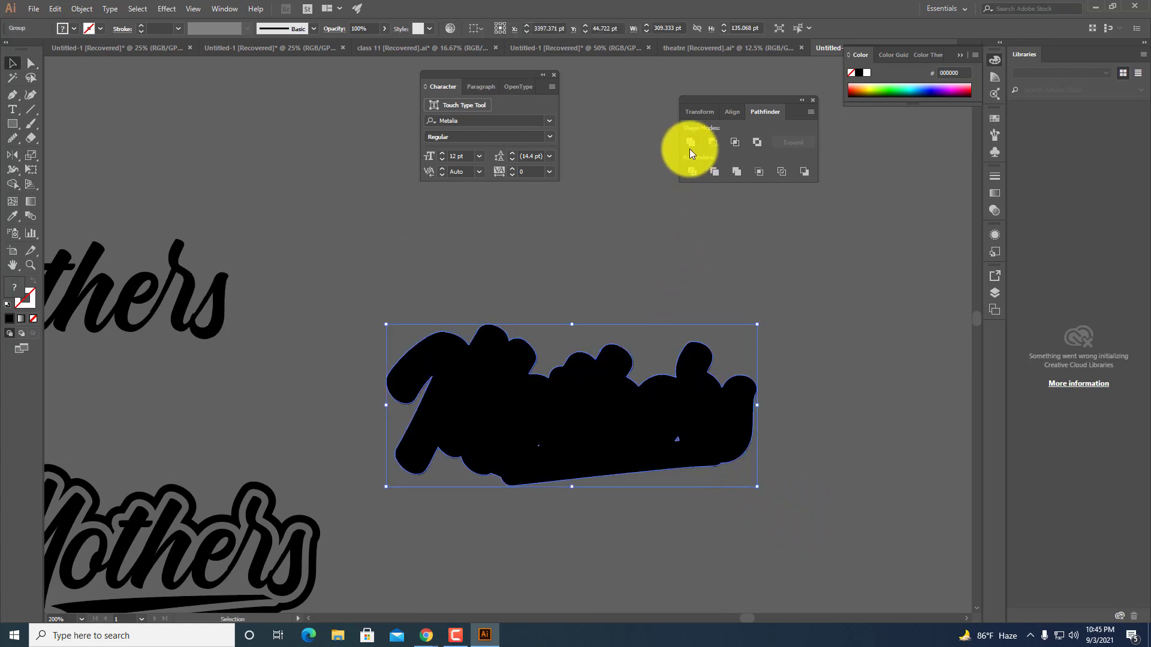
pyautogui.click(689, 147)
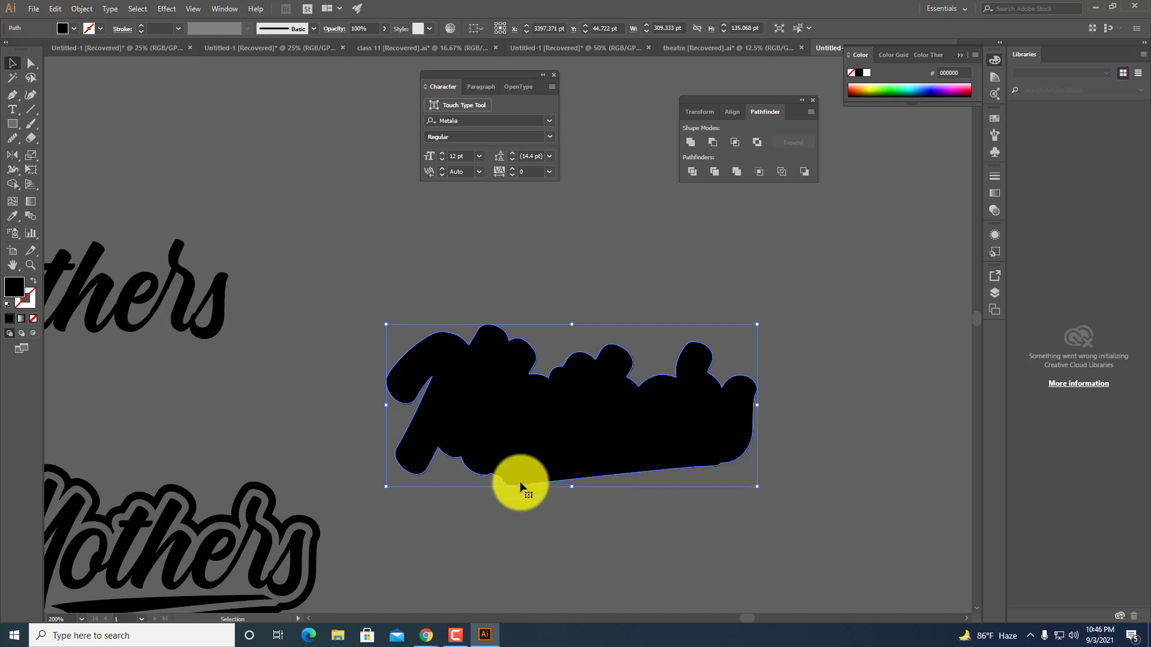
# Swap the blob's fill to a 5 pt black stroke aligned outside its edge.
pyautogui.click(34, 282)
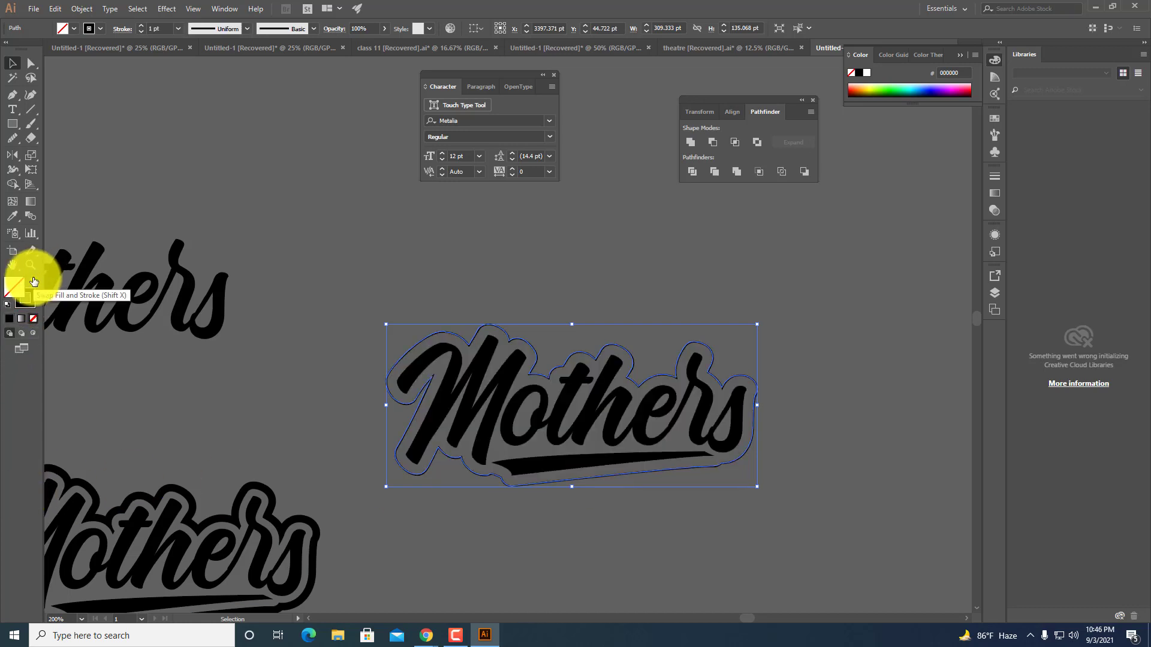
pyautogui.click(142, 25)
pyautogui.click(122, 29)
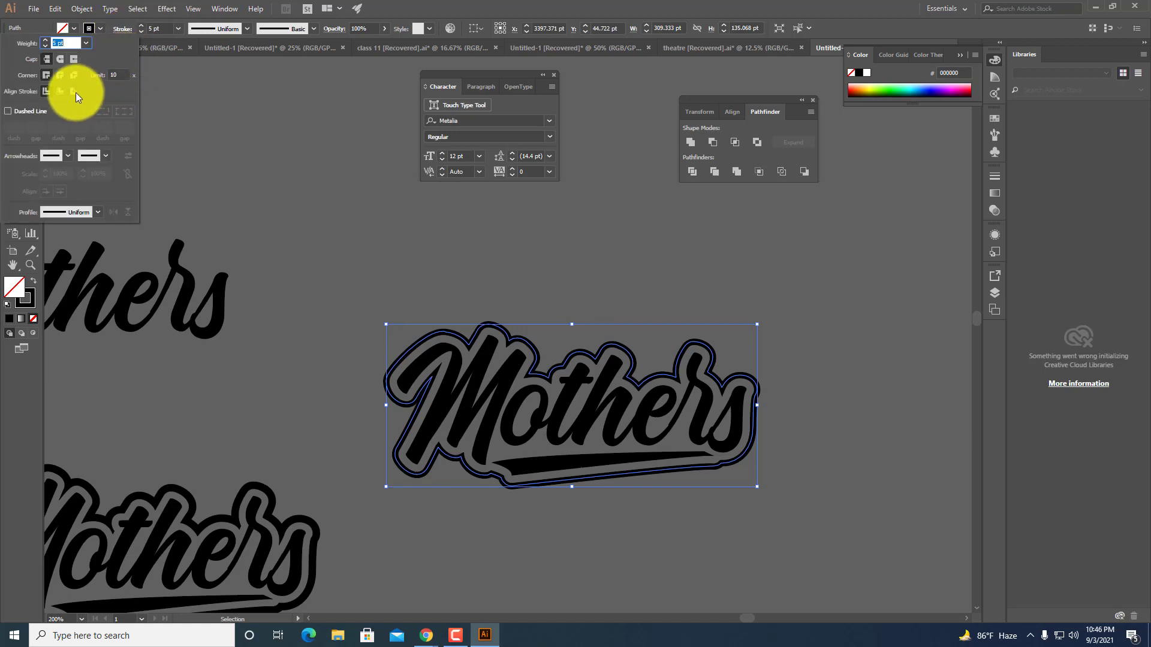
pyautogui.click(76, 92)
pyautogui.click(808, 387)
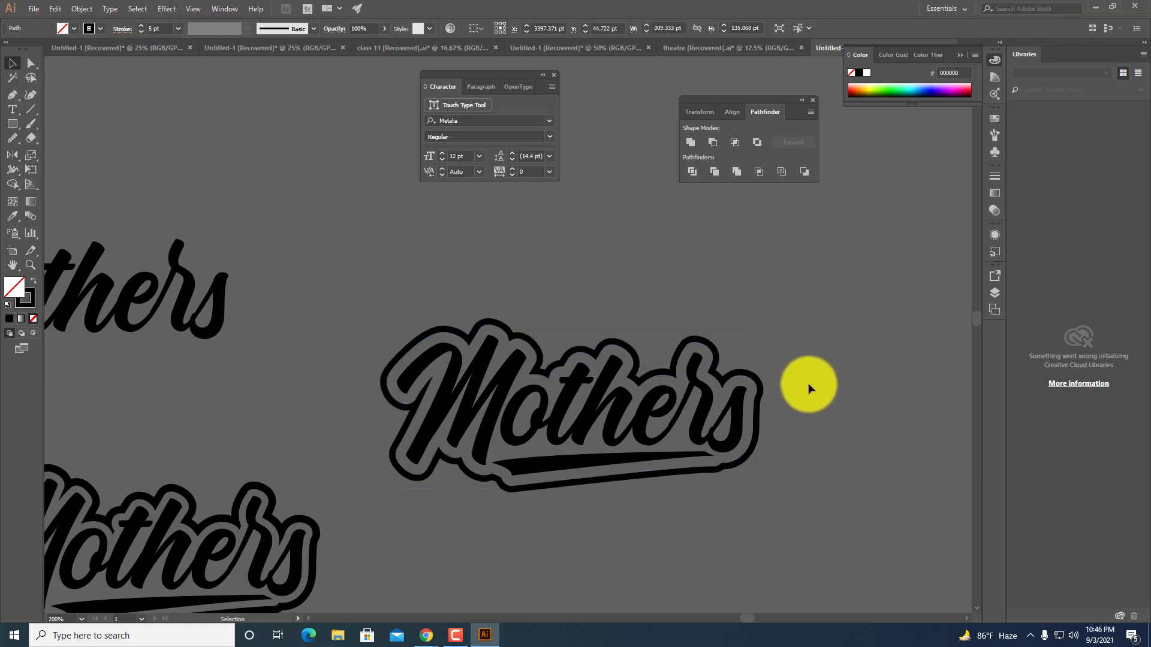
pyautogui.click(808, 388)
pyautogui.scroll(-2, 699, 508)
pyautogui.scroll(1, 699, 507)
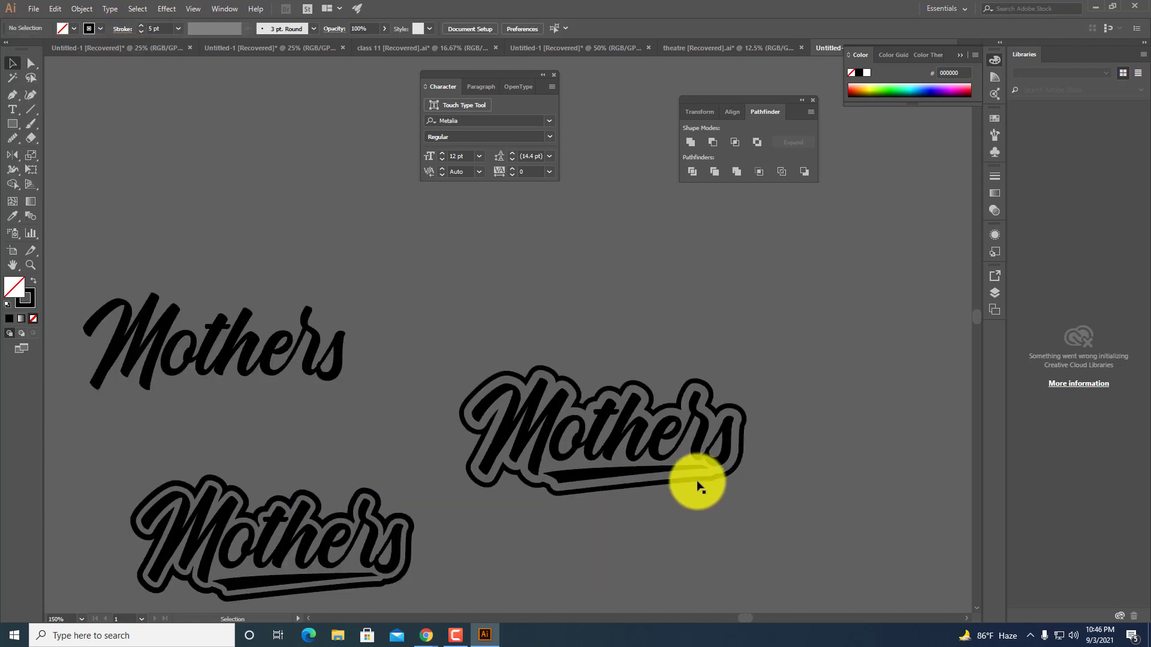
pyautogui.click(699, 478)
pyautogui.click(780, 507)
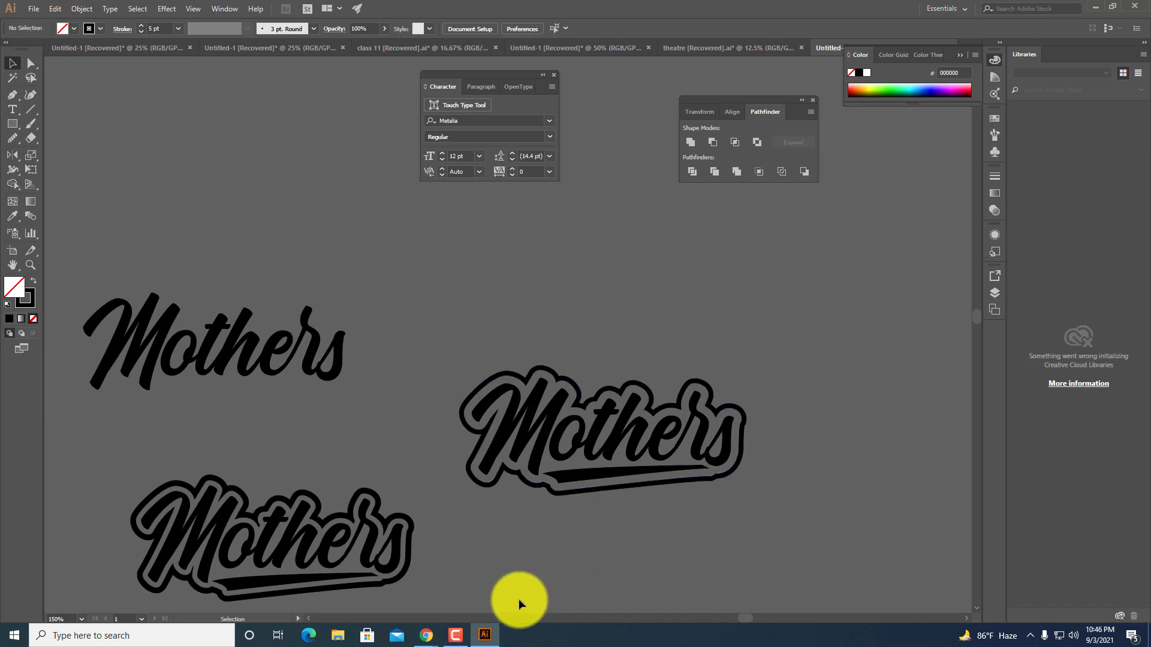
# Bring the Facebook page forward in Chrome, close the group chat, and return to Illustrator.
pyautogui.moveTo(432, 634)
pyautogui.click(380, 601)
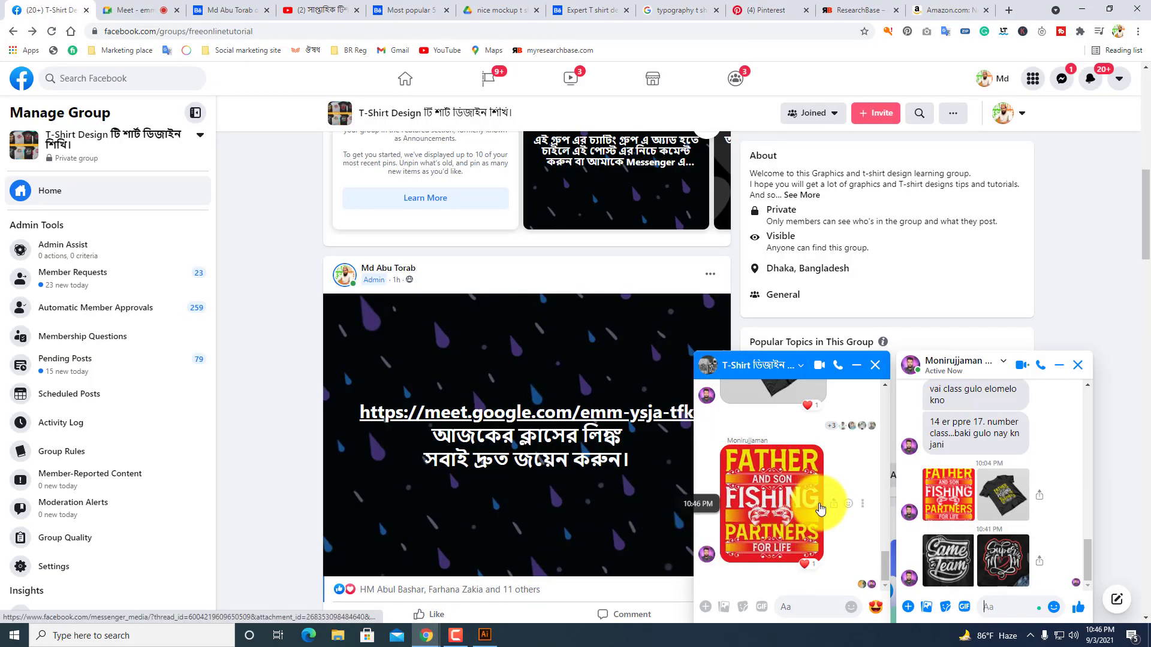
pyautogui.click(876, 368)
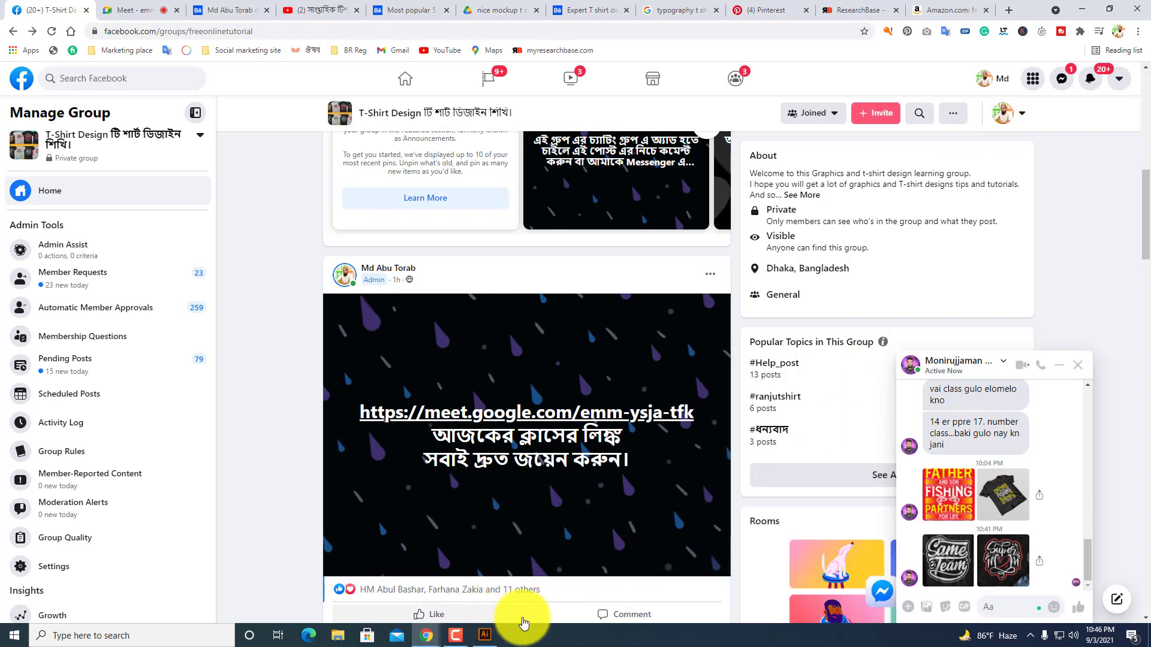
pyautogui.click(495, 634)
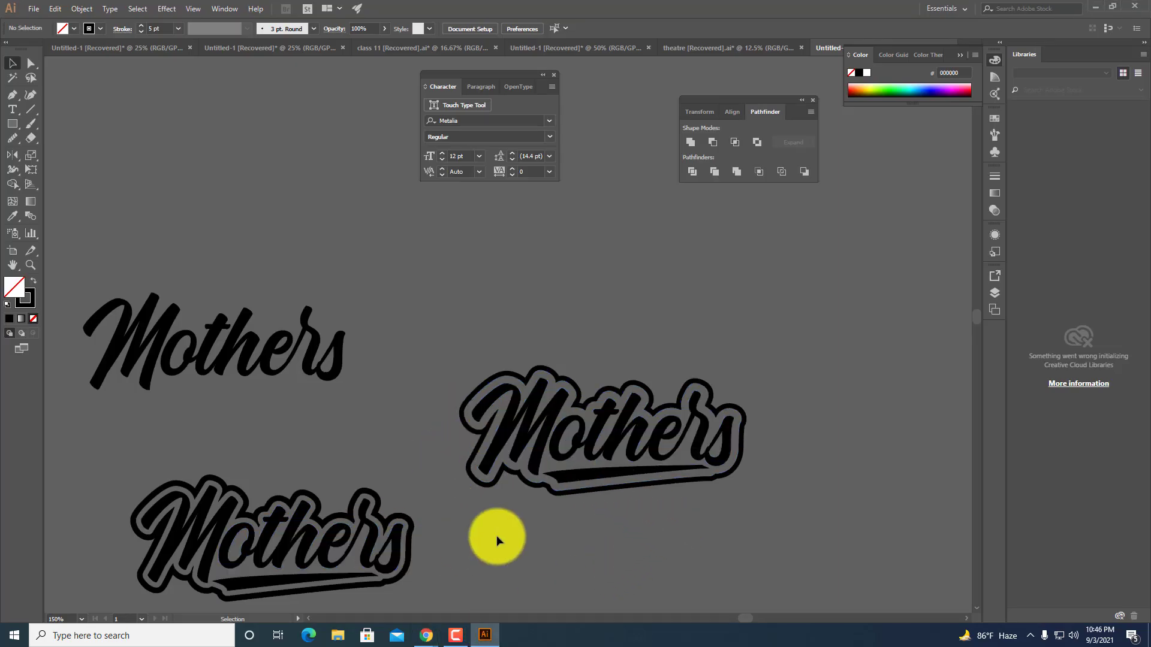
# Select the top-left Mothers text and try dragging out a copy of it.
pyautogui.keyDown('alt'); pyautogui.scroll(-1, 559, 483); pyautogui.keyUp('alt')
pyautogui.keyDown('alt'); pyautogui.scroll(1, 548, 505); pyautogui.keyUp('alt')
pyautogui.keyDown('alt'); pyautogui.scroll(-2, 548, 511); pyautogui.keyUp('alt')
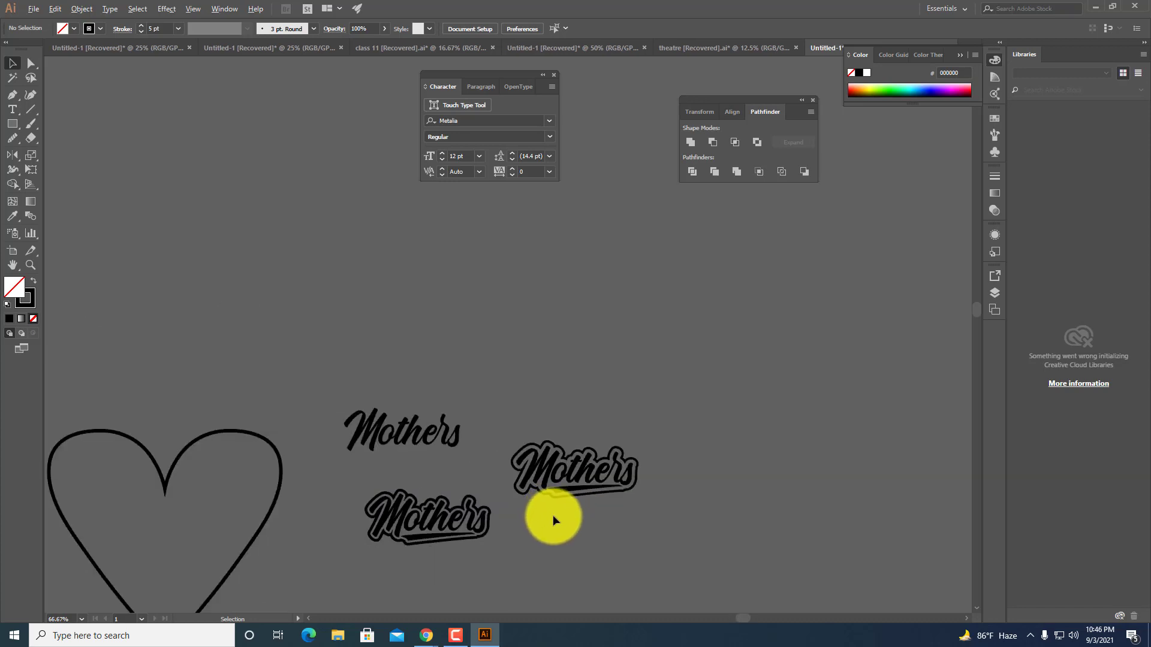
pyautogui.keyDown('alt'); pyautogui.scroll(2, 553, 516); pyautogui.keyUp('alt')
pyautogui.keyDown('alt'); pyautogui.scroll(1, 558, 506); pyautogui.keyUp('alt')
pyautogui.keyDown('alt'); pyautogui.scroll(-1, 560, 501); pyautogui.keyUp('alt')
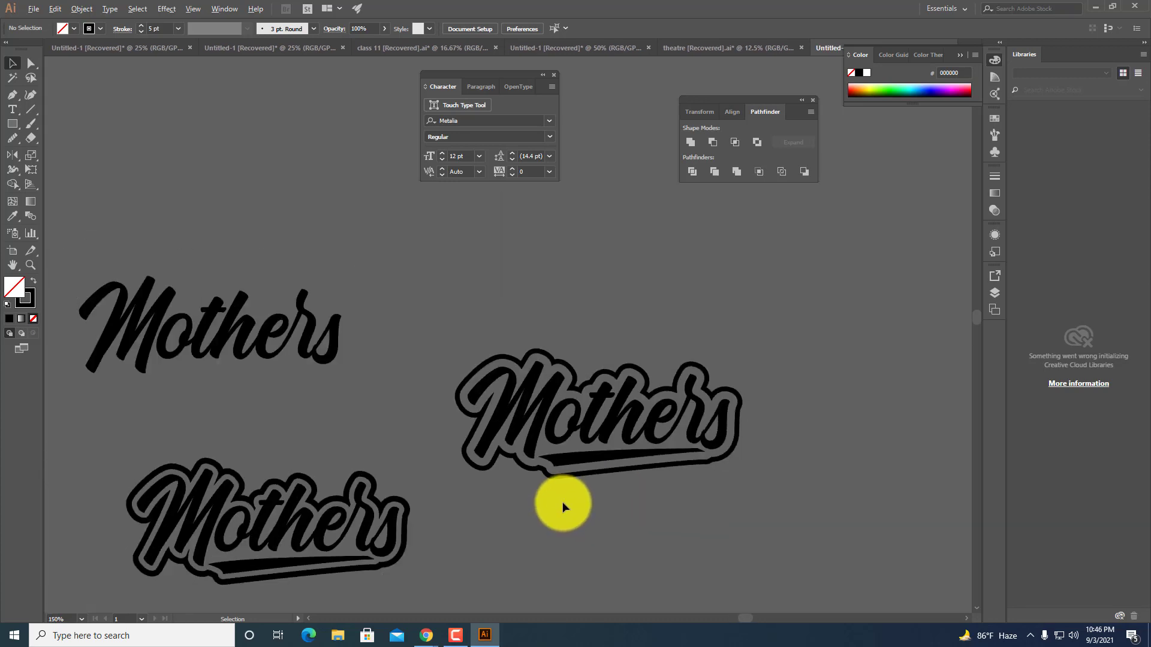
pyautogui.click(270, 329)
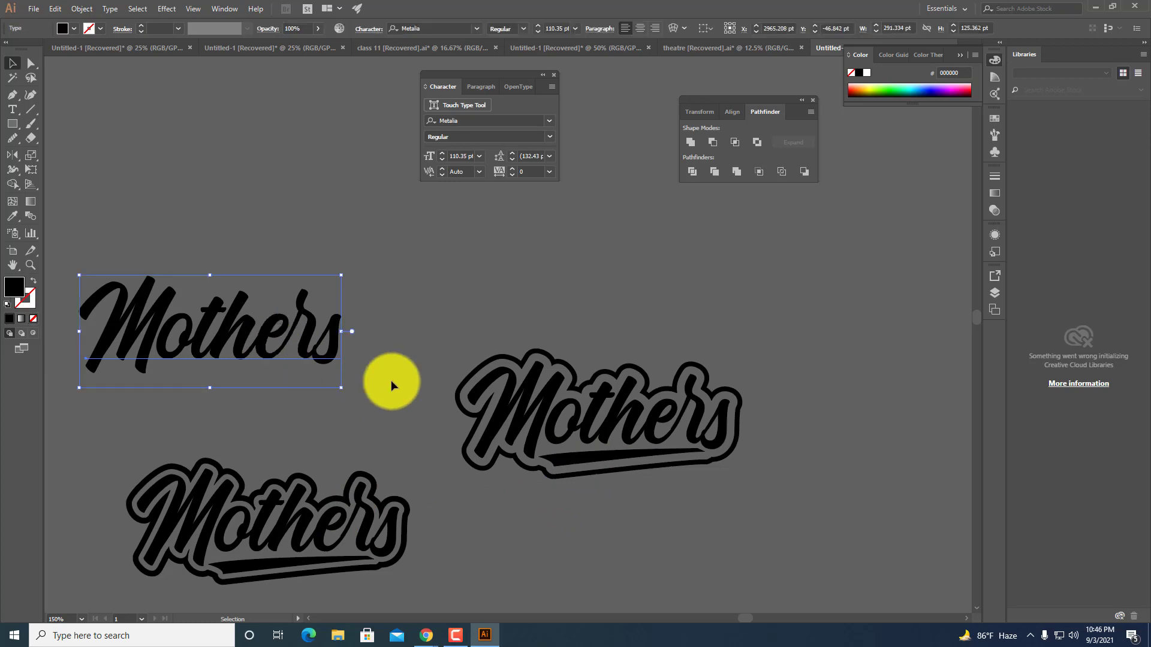
pyautogui.moveTo(391, 386); pyautogui.dragTo(430, 493)
pyautogui.moveTo(416, 419)
pyautogui.mouseDown()
pyautogui.moveTo(462, 381)
pyautogui.moveTo(385, 398)
pyautogui.moveTo(416, 419)
pyautogui.mouseUp()
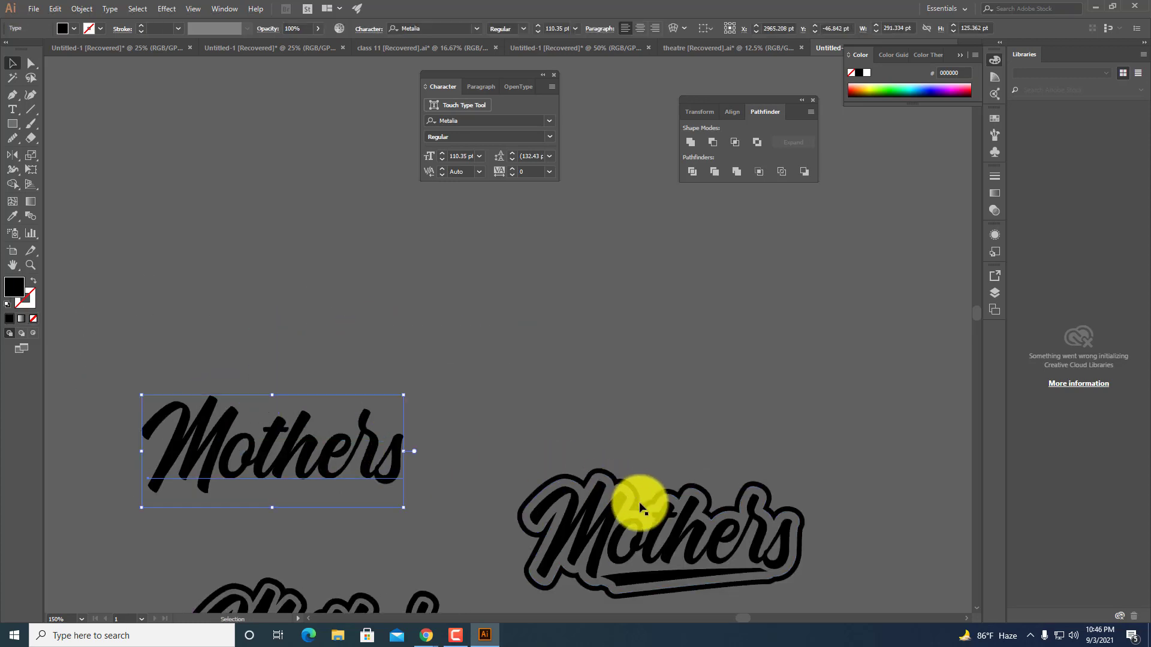
# Duplicate the lower-right Mothers group upward and pan the view onto the new copy.
pyautogui.click(676, 539)
pyautogui.moveTo(681, 534); pyautogui.dragTo(656, 302)
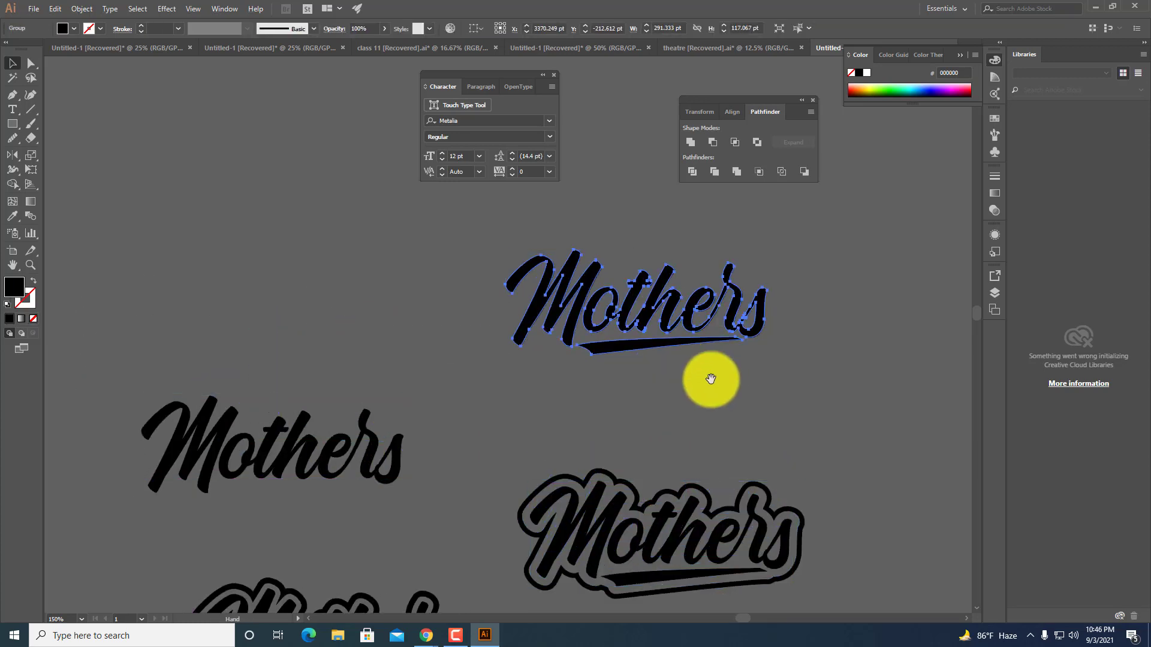
pyautogui.moveTo(707, 380); pyautogui.dragTo(640, 468)
pyautogui.keyDown('alt'); pyautogui.scroll(2, 641, 466); pyautogui.keyUp('alt')
pyautogui.moveTo(570, 470); pyautogui.dragTo(558, 515)
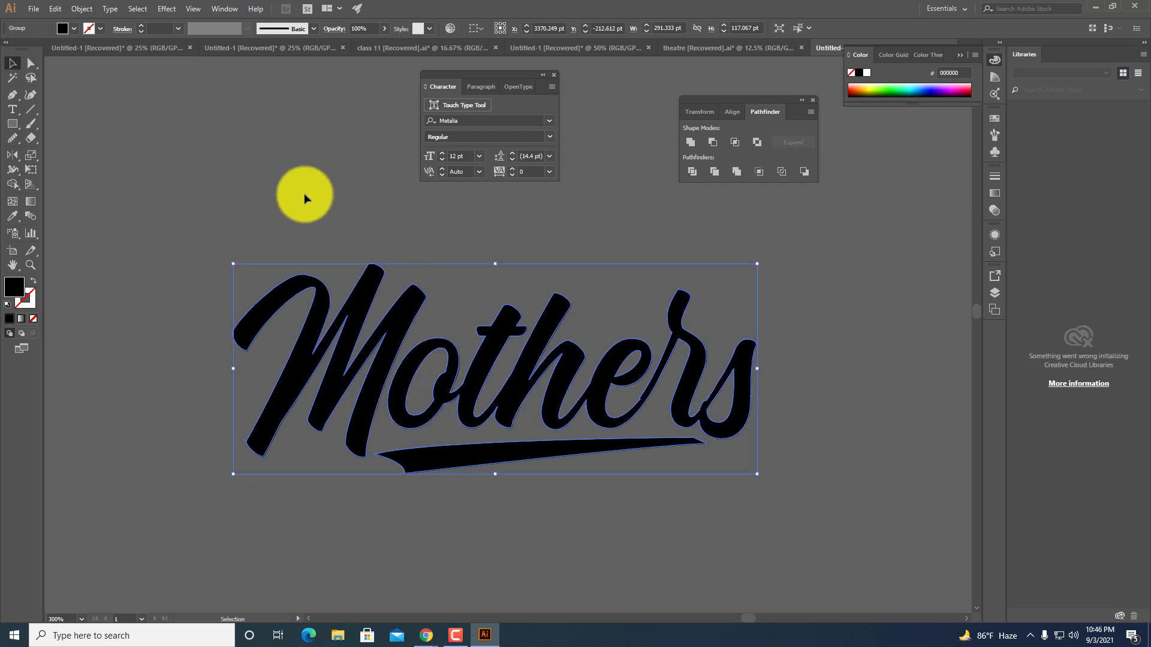
# Add a 6 pt rounded offset outline around the Mothers lettering using Offset Path.
pyautogui.click(80, 9)
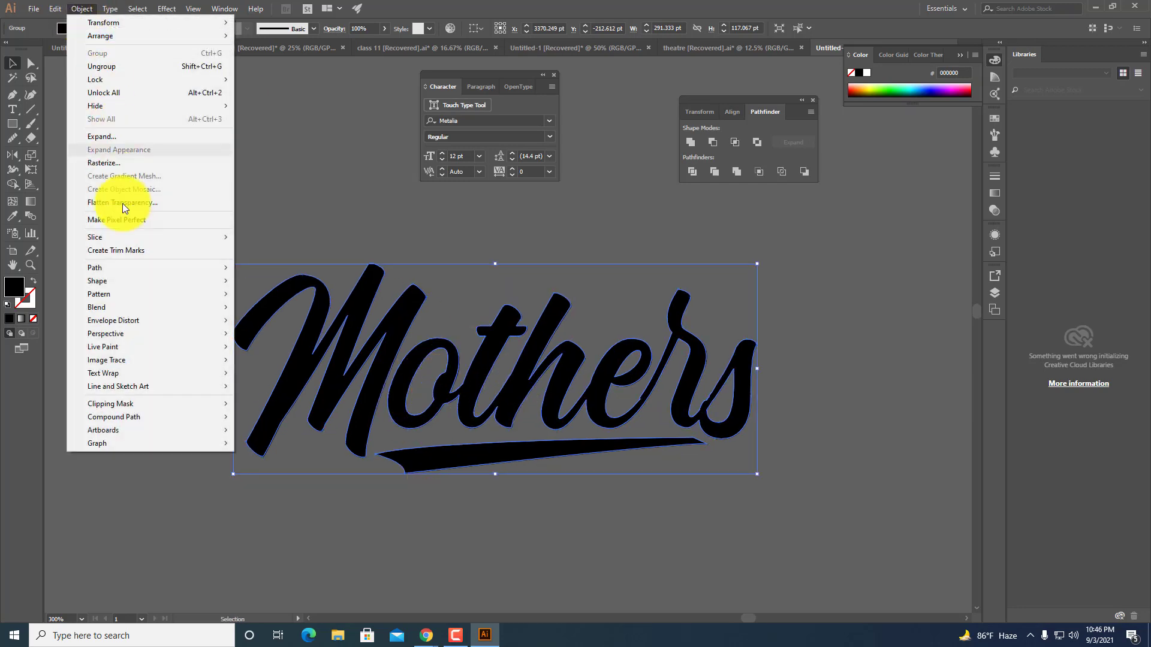
pyautogui.moveTo(102, 267)
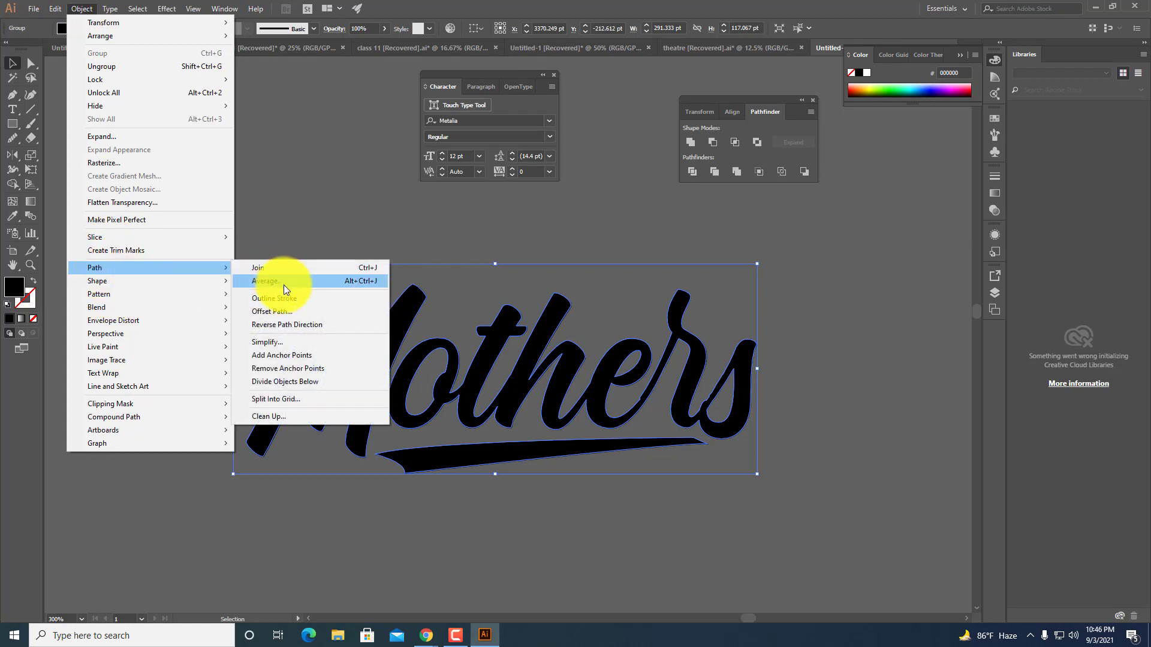
pyautogui.click(282, 310)
pyautogui.click(709, 343)
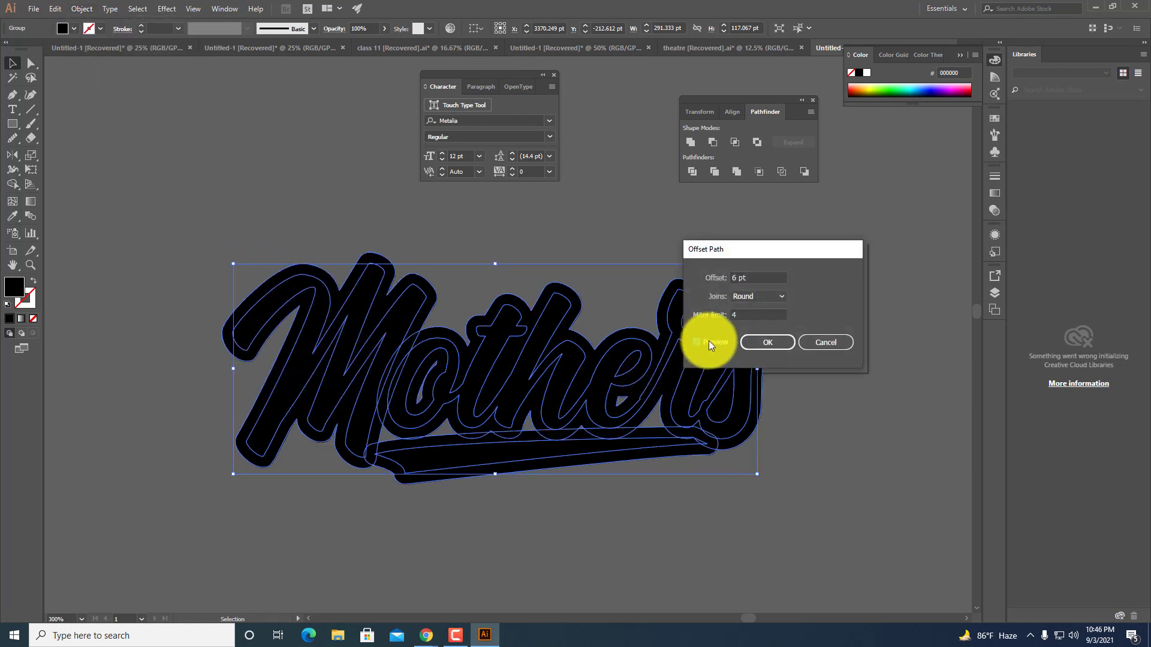
pyautogui.click(775, 348)
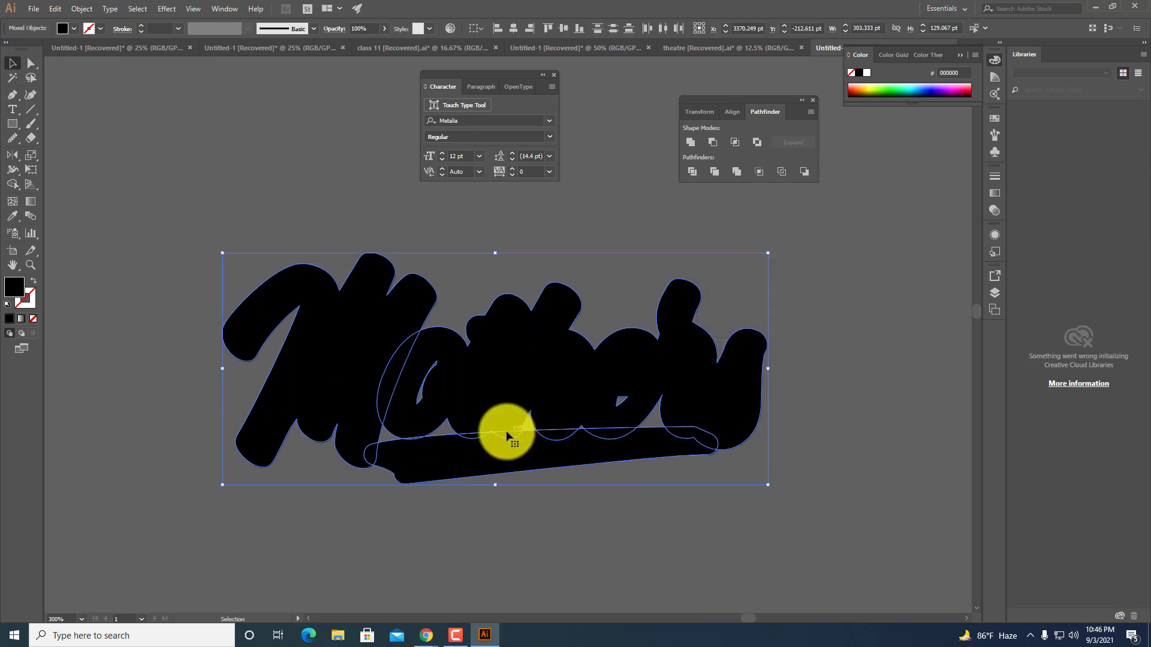
# Test-move the Mothers group twice, undo both moves, and reselect it.
pyautogui.click(604, 495)
pyautogui.click(617, 365)
pyautogui.moveTo(617, 365); pyautogui.dragTo(813, 386)
pyautogui.hotkey('ctrl', 'z')
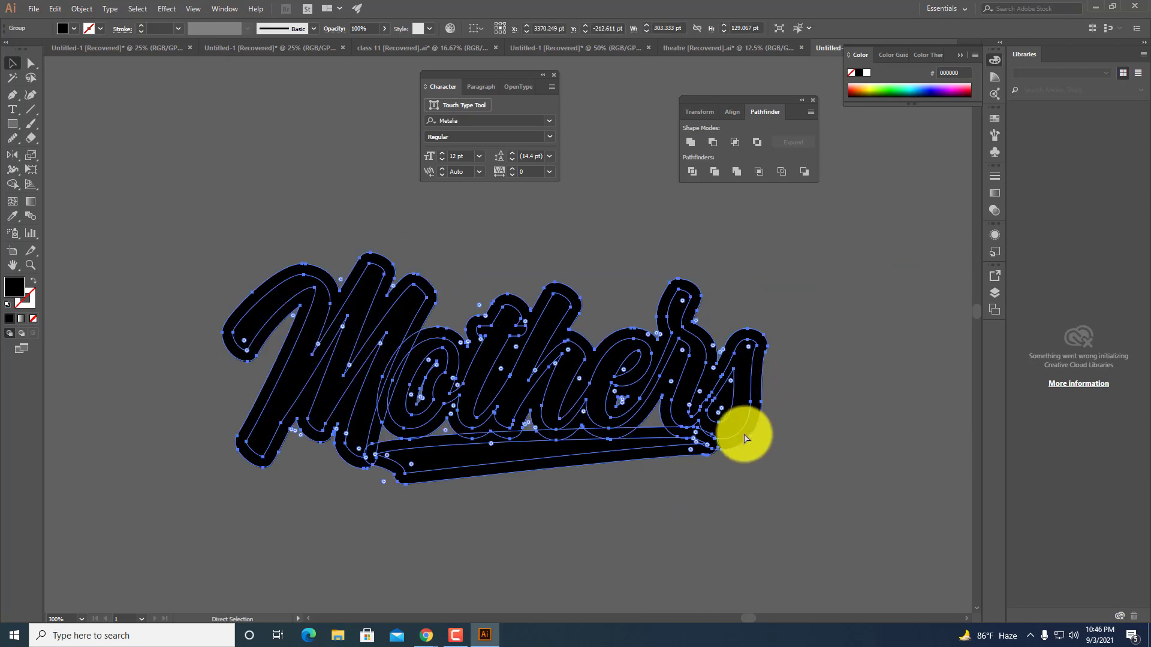
pyautogui.click(651, 505)
pyautogui.moveTo(560, 411); pyautogui.dragTo(367, 305)
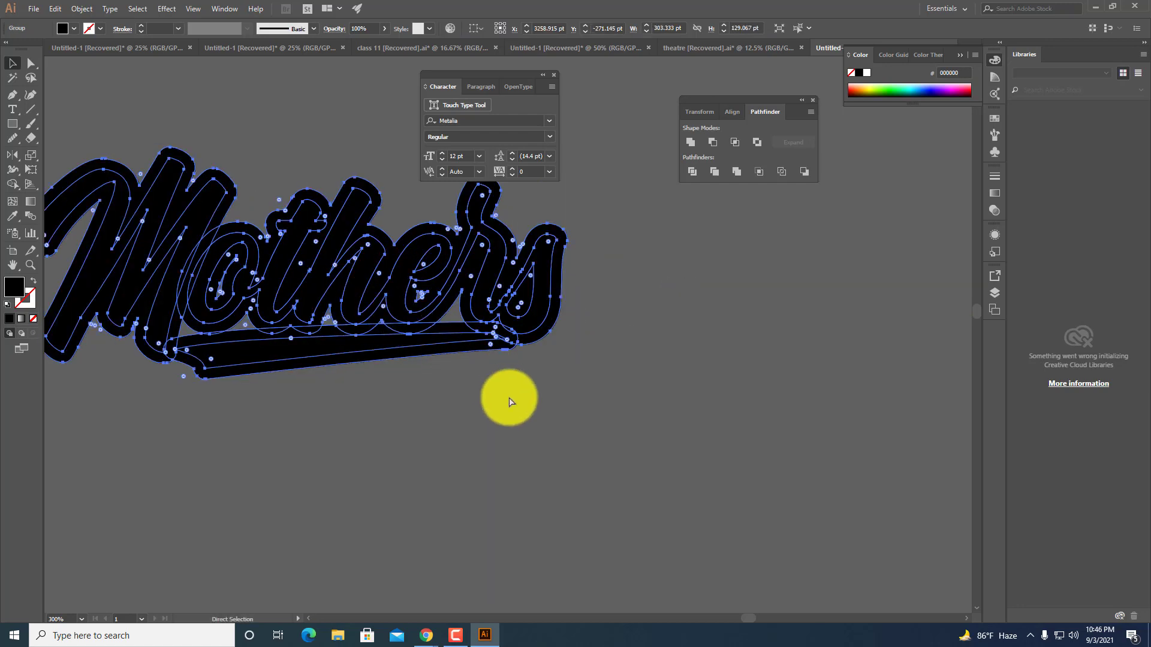
pyautogui.hotkey('ctrl', 'z')
pyautogui.click(837, 462)
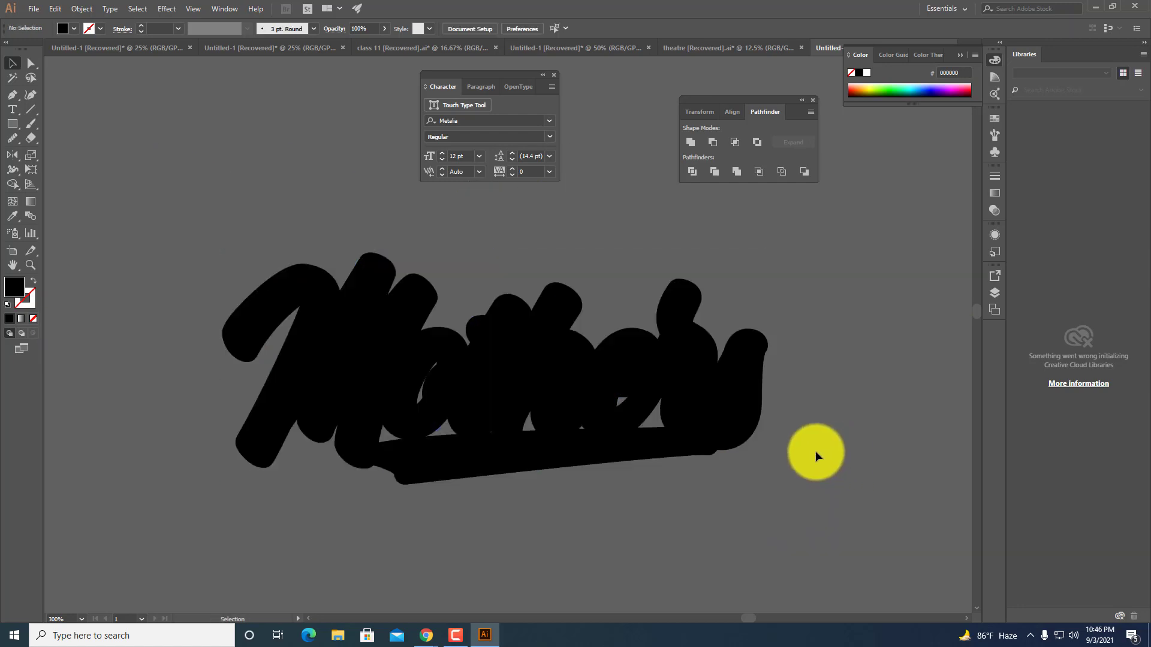
pyautogui.click(489, 427)
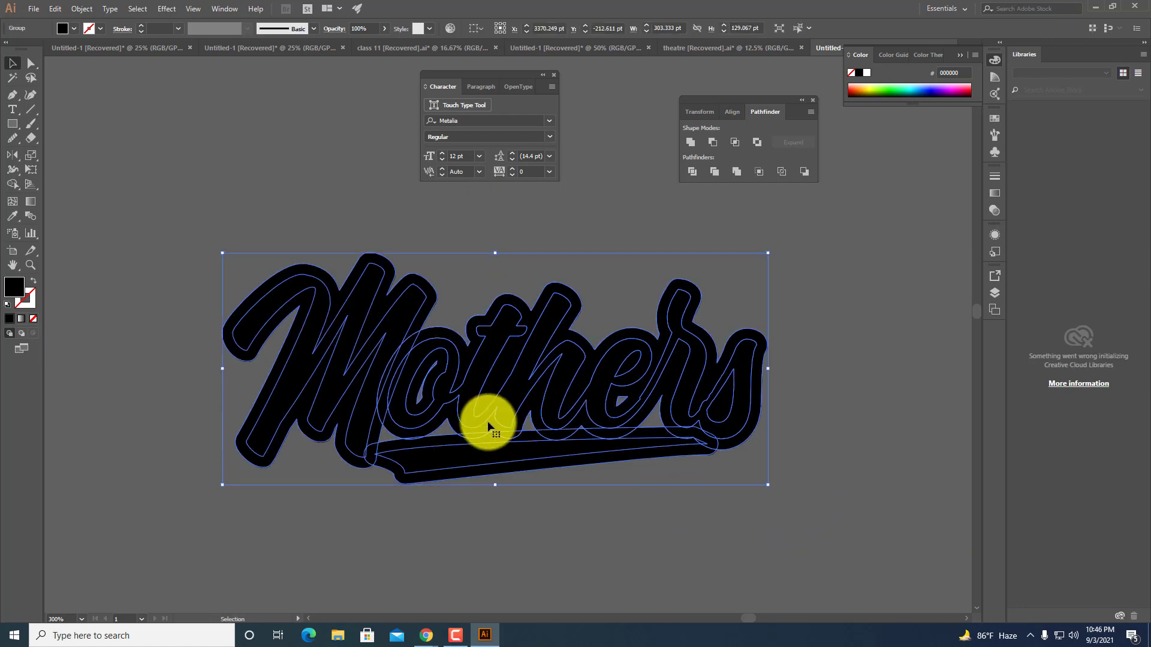
# Ungroup the lettering and offset shape, then select the M, offset shape and swash together.
pyautogui.rightClick(496, 364)
pyautogui.click(535, 452)
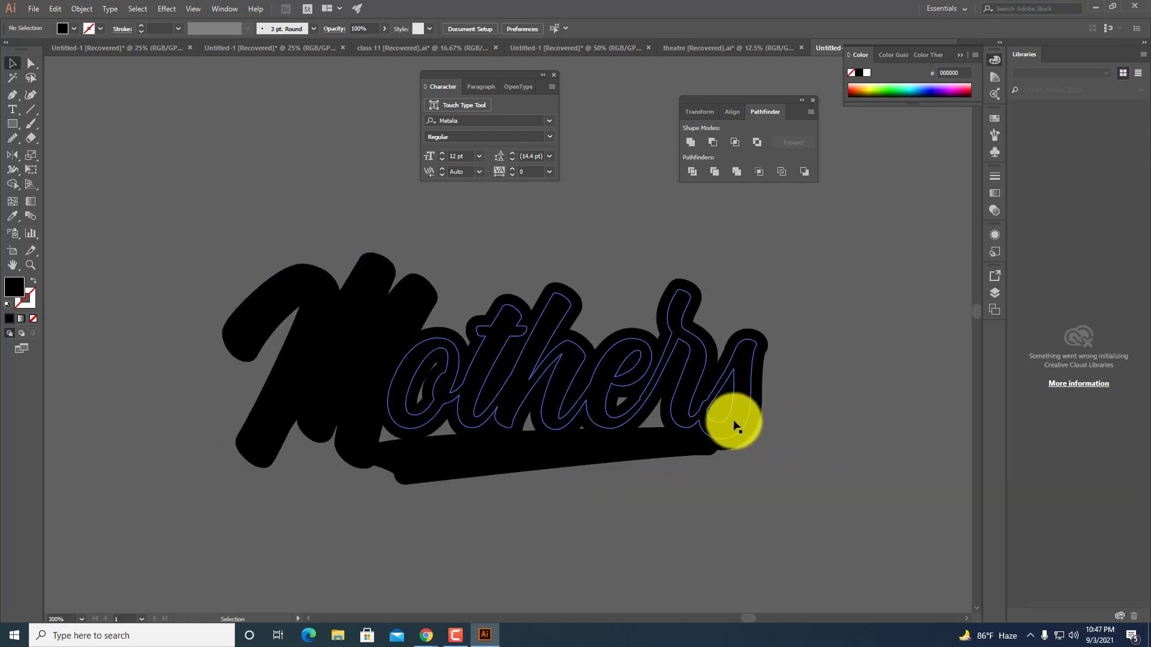
pyautogui.moveTo(732, 419); pyautogui.dragTo(881, 521)
pyautogui.hotkey('ctrl', 'z')
pyautogui.keyDown('shift'); pyautogui.click(358, 384); pyautogui.keyUp('shift')
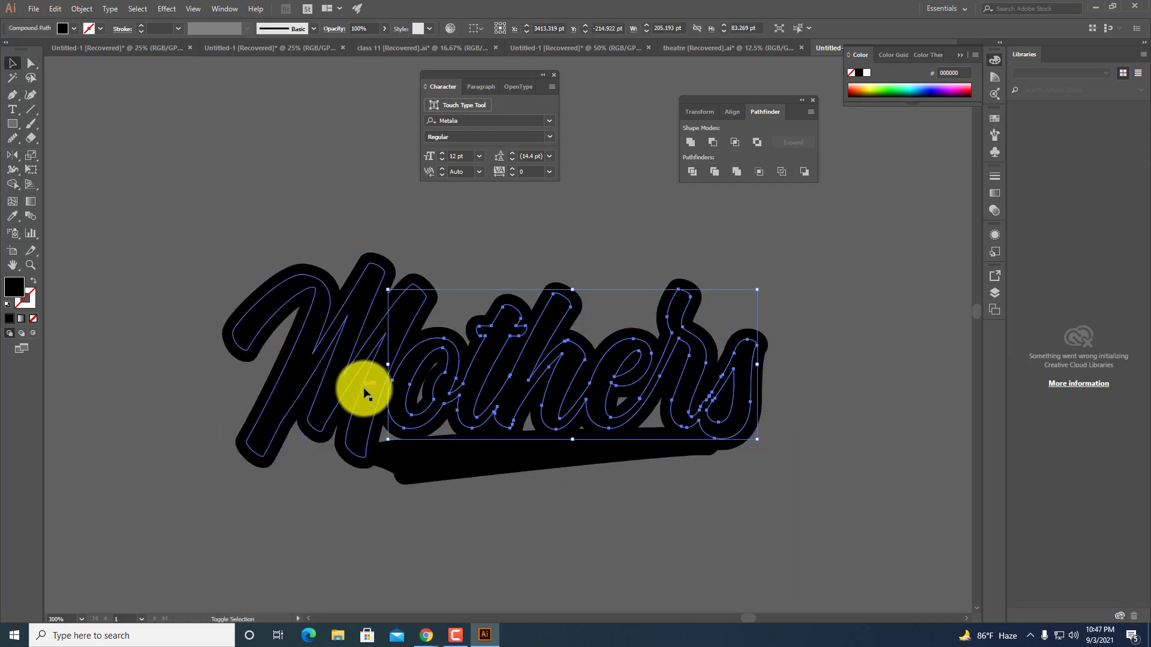
pyautogui.keyDown('shift'); pyautogui.click(365, 391); pyautogui.keyUp('shift')
pyautogui.keyDown('shift'); pyautogui.click(413, 463); pyautogui.keyUp('shift')
pyautogui.click(419, 458)
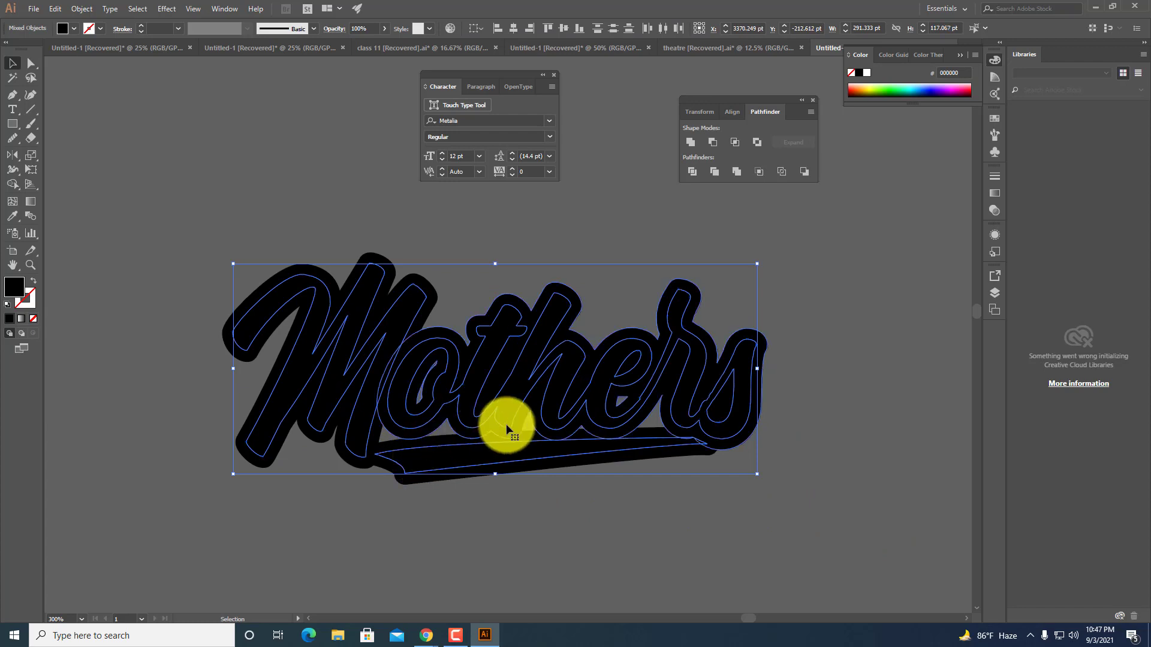
pyautogui.rightClick(514, 448)
# Group the letters with the offset shape and fill the Mothers lettering white.
pyautogui.click(547, 343)
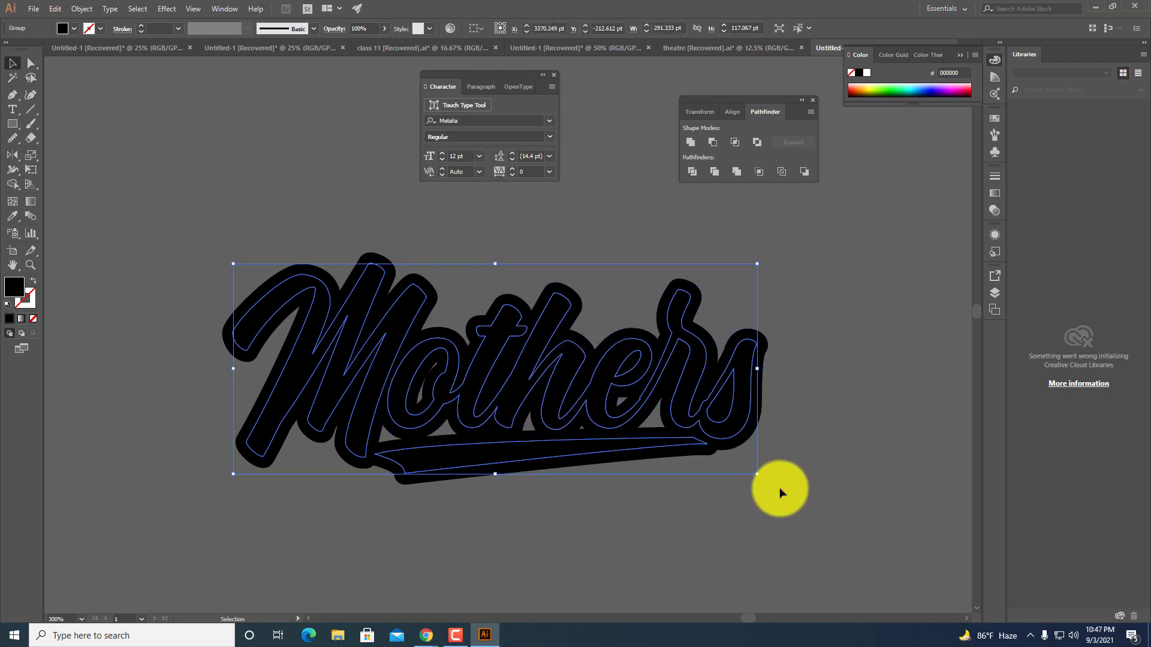
pyautogui.click(822, 406)
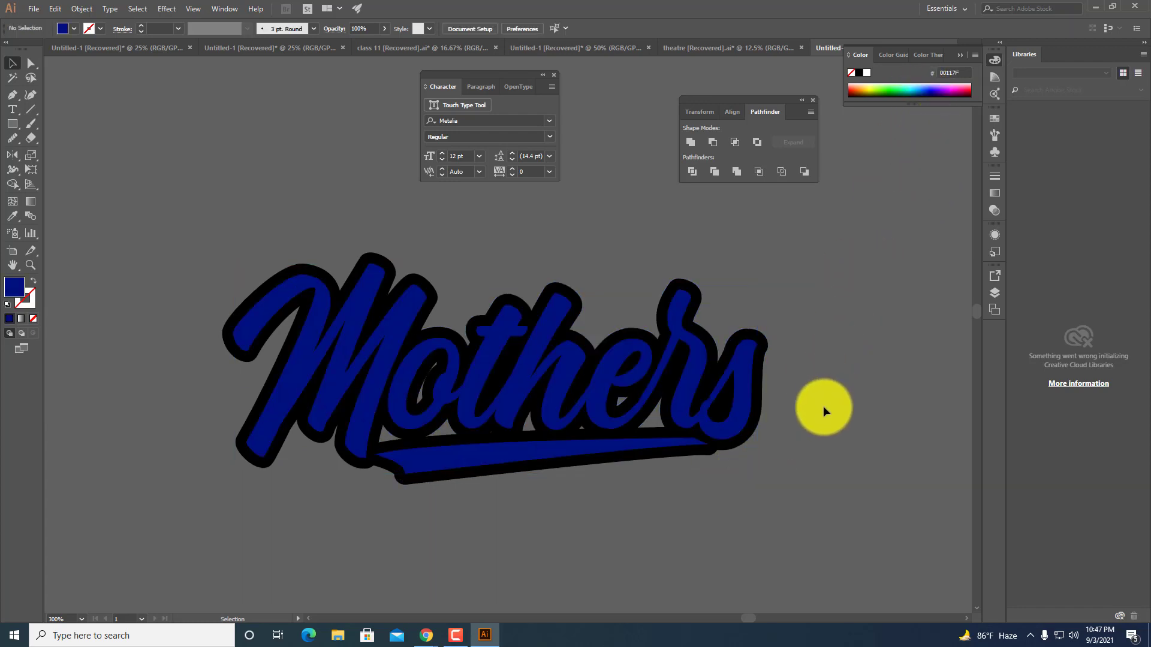
pyautogui.scroll(1, 823, 426)
pyautogui.click(726, 378)
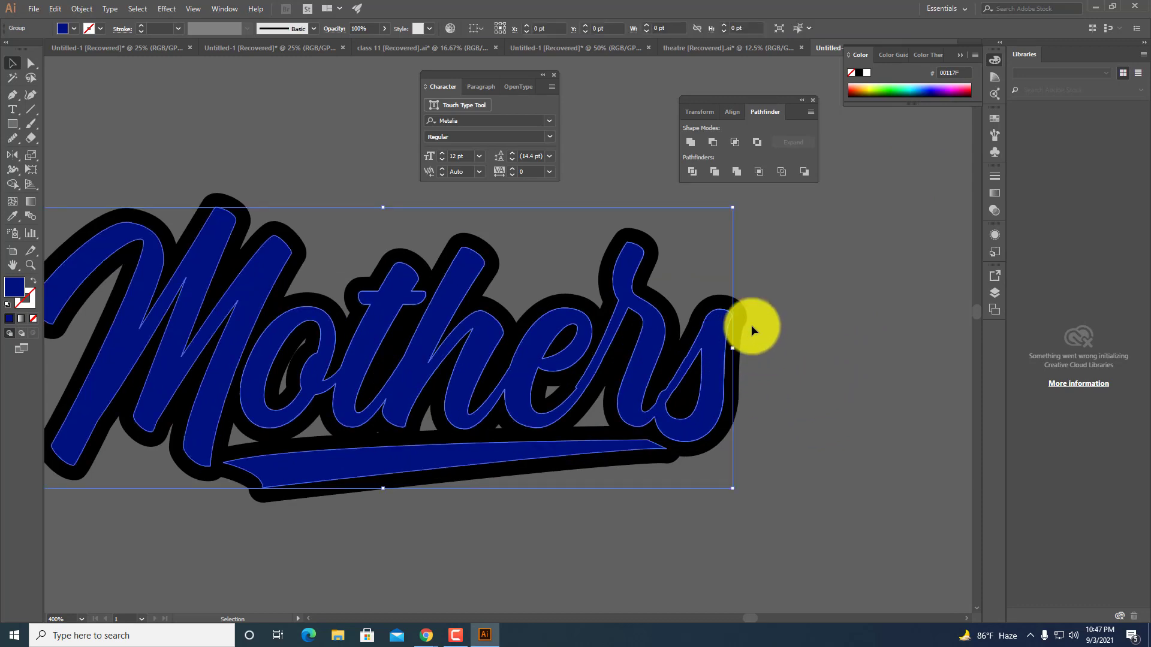
pyautogui.click(867, 72)
# Select the remaining lettering pieces and group them together.
pyautogui.click(871, 234)
pyautogui.scroll(-2, 727, 397)
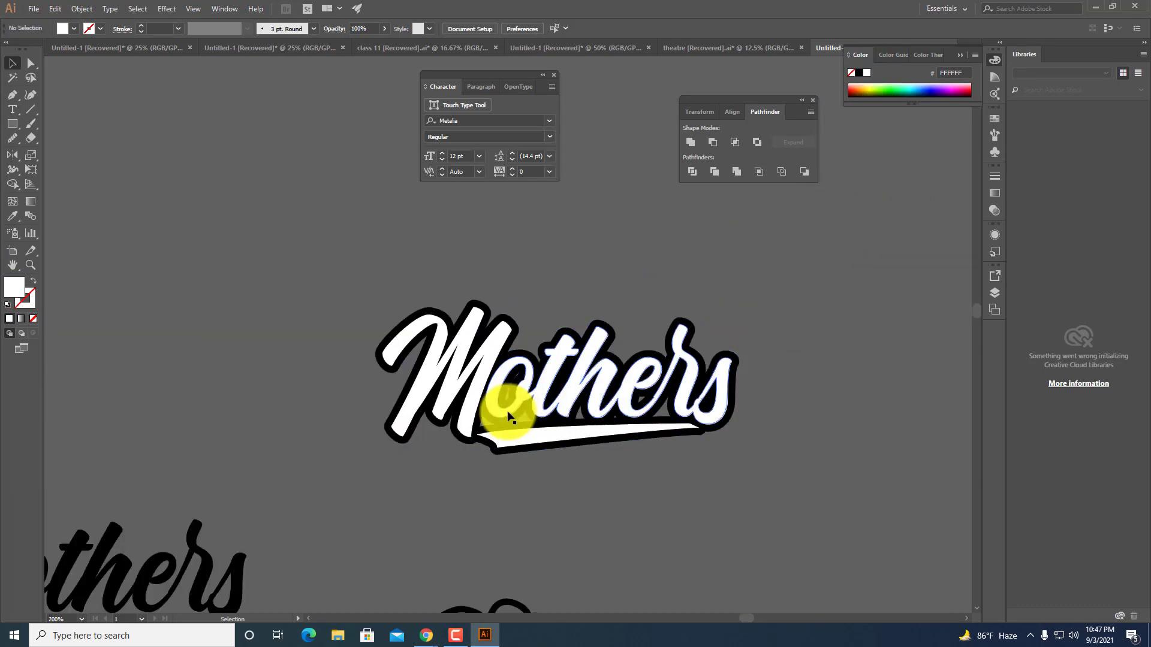
pyautogui.click(667, 362)
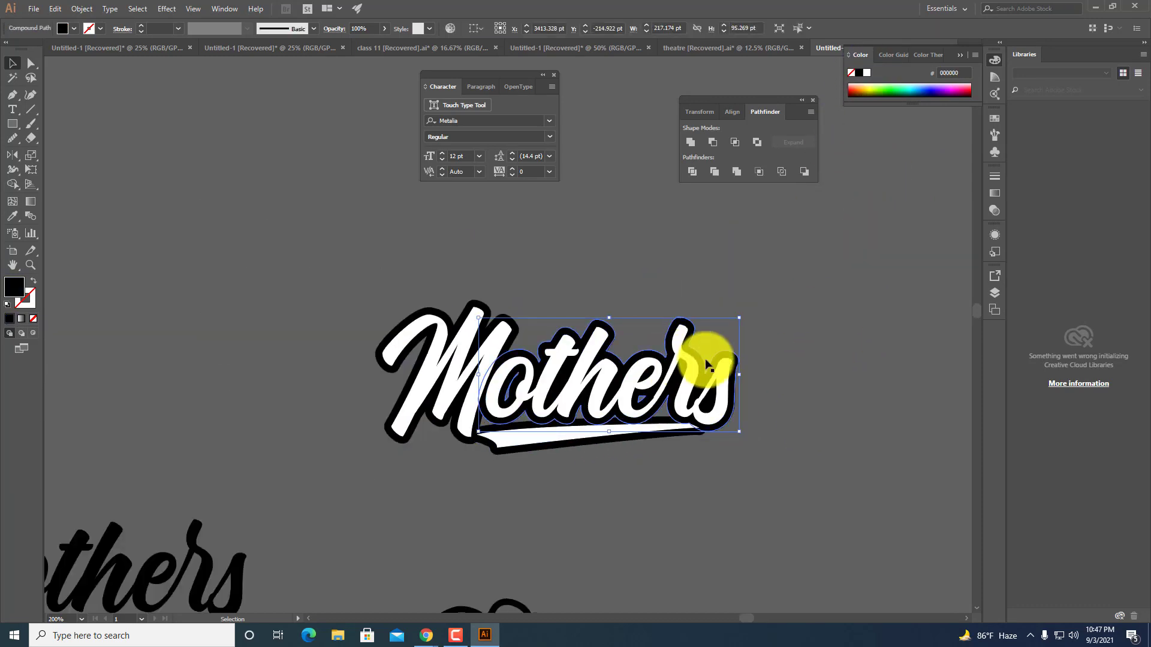
pyautogui.keyDown('shift'); pyautogui.click(514, 424); pyautogui.keyUp('shift')
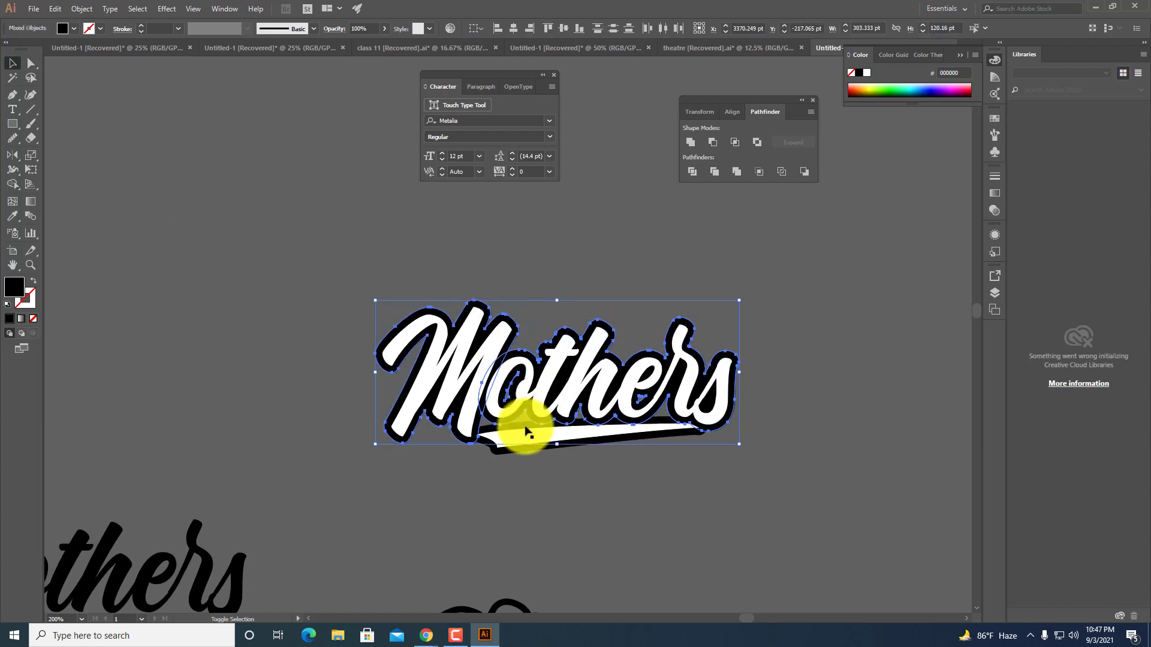
pyautogui.rightClick(711, 380)
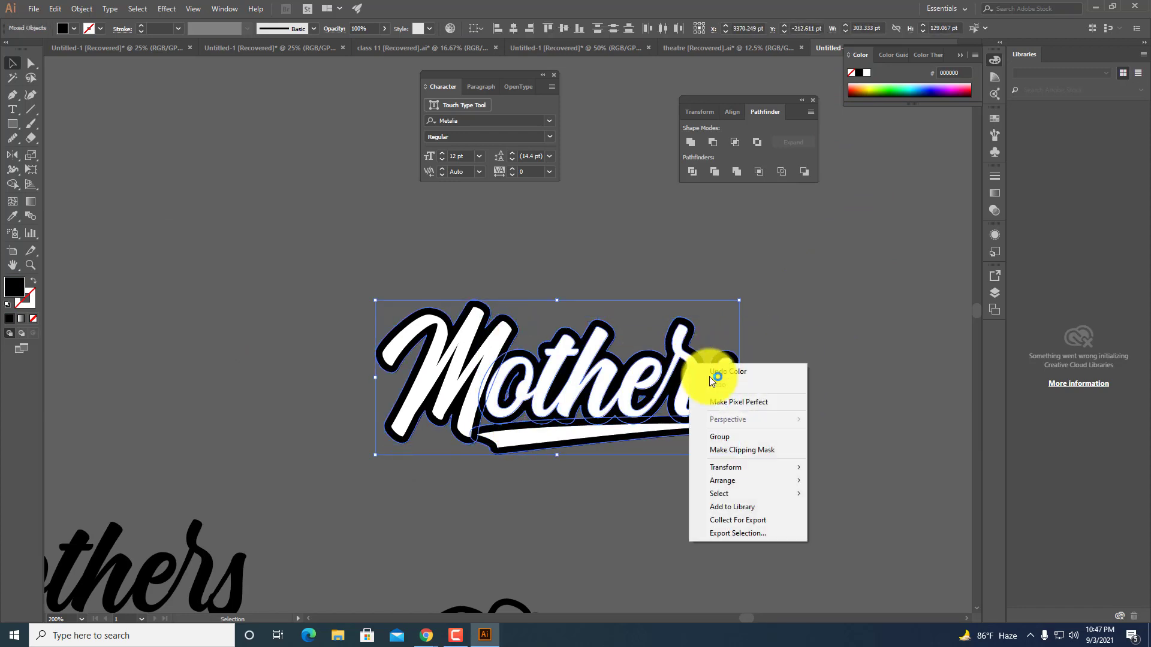
pyautogui.click(724, 443)
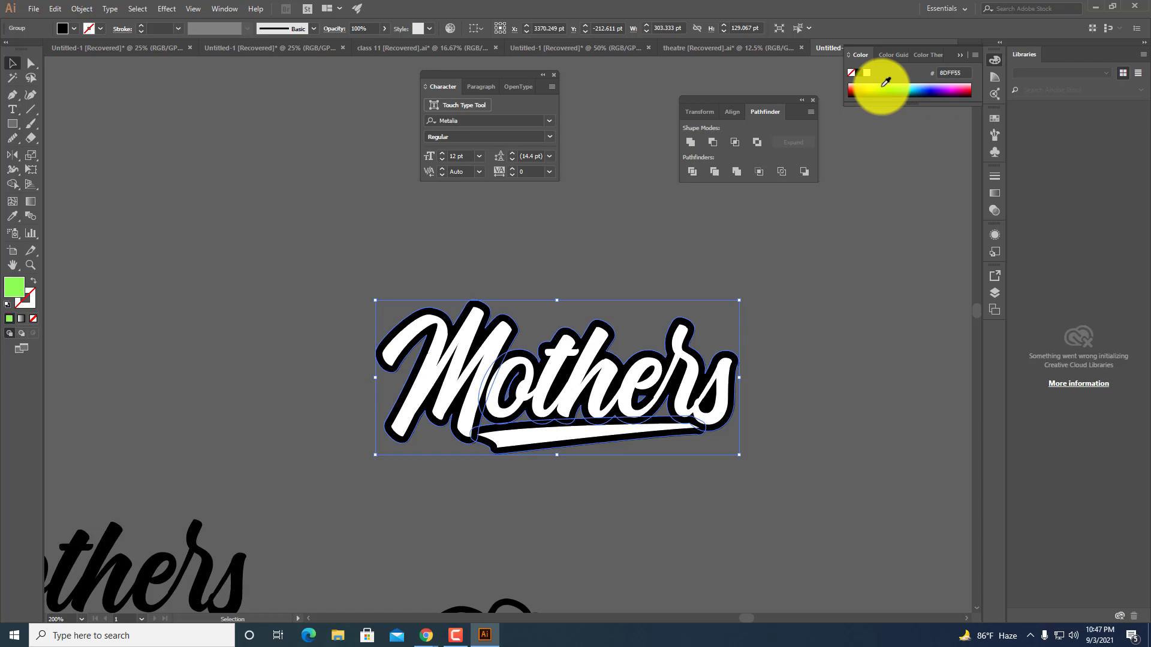
# Try green, yellow, white, magenta and crimson, then set the outline colour to pink.
pyautogui.click(885, 82)
pyautogui.click(872, 82)
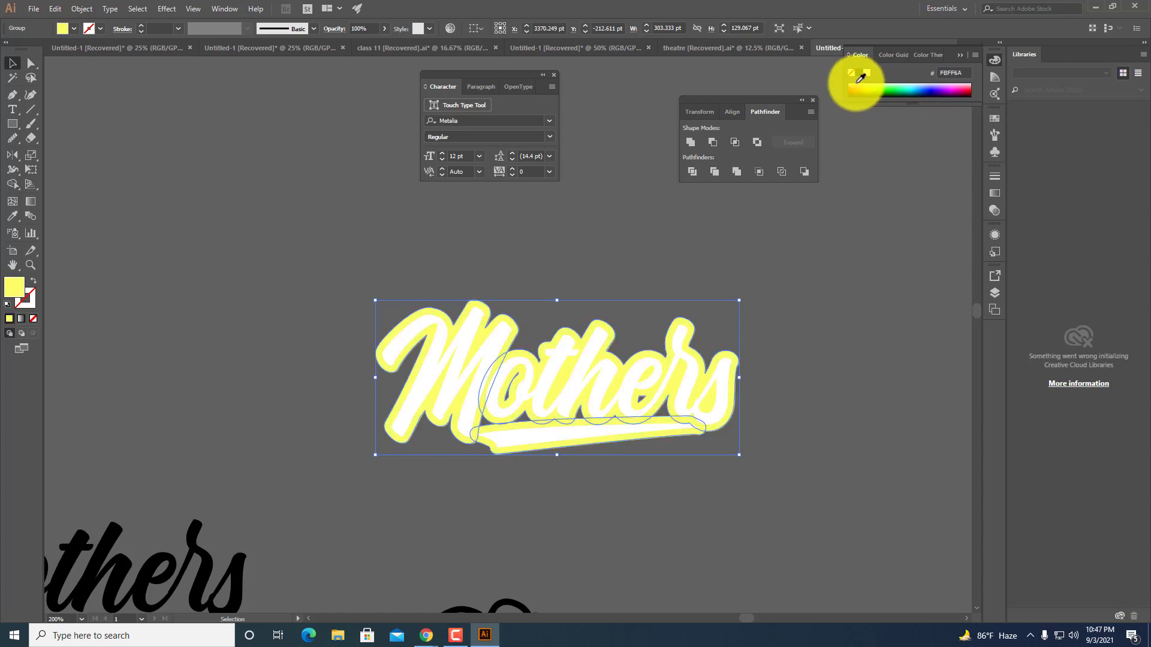
pyautogui.click(875, 85)
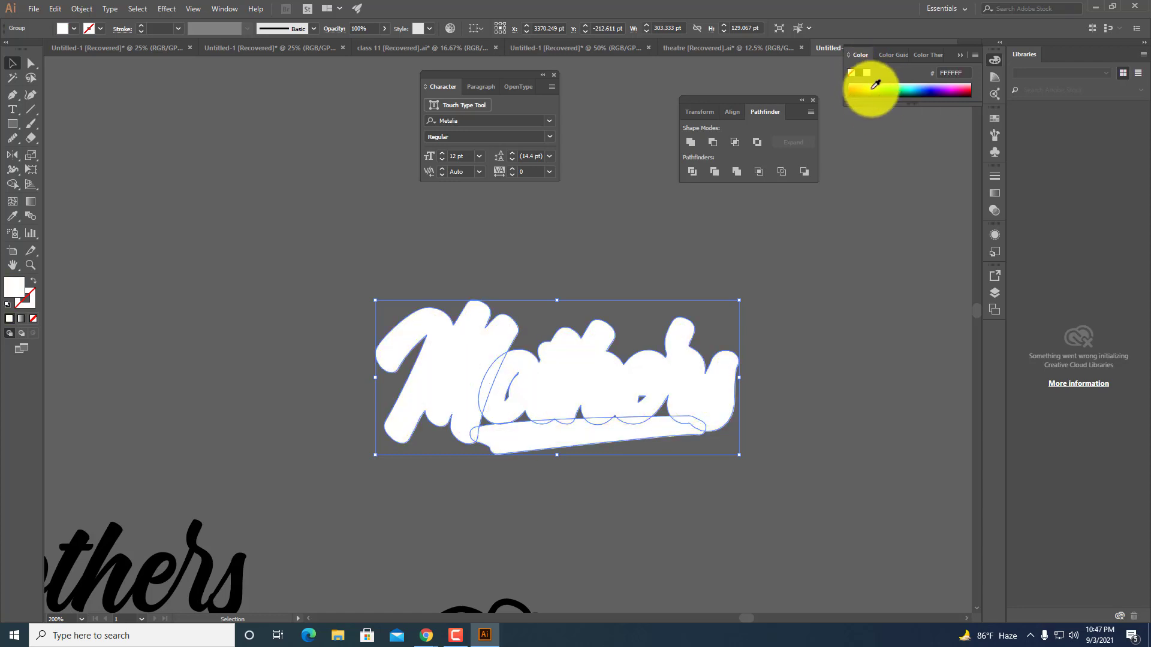
pyautogui.click(962, 85)
pyautogui.click(968, 87)
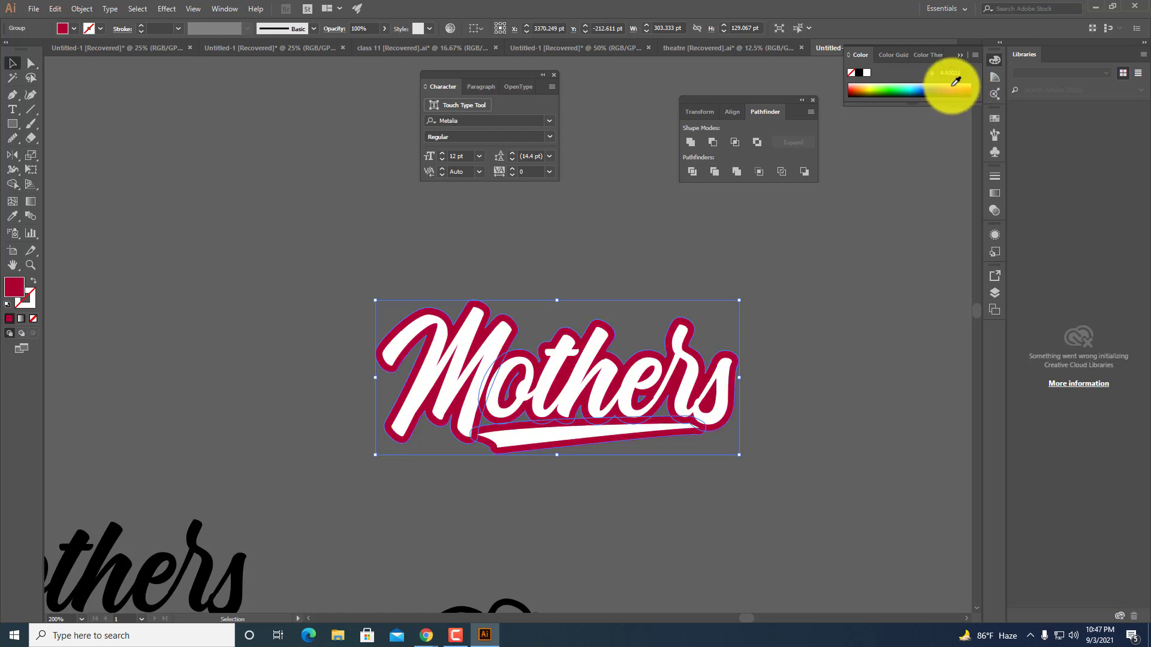
pyautogui.click(956, 86)
# Merge the Mothers lettering shapes into one with Pathfinder Unite.
pyautogui.click(925, 186)
pyautogui.scroll(-1, 793, 403)
pyautogui.moveTo(794, 403); pyautogui.dragTo(622, 365)
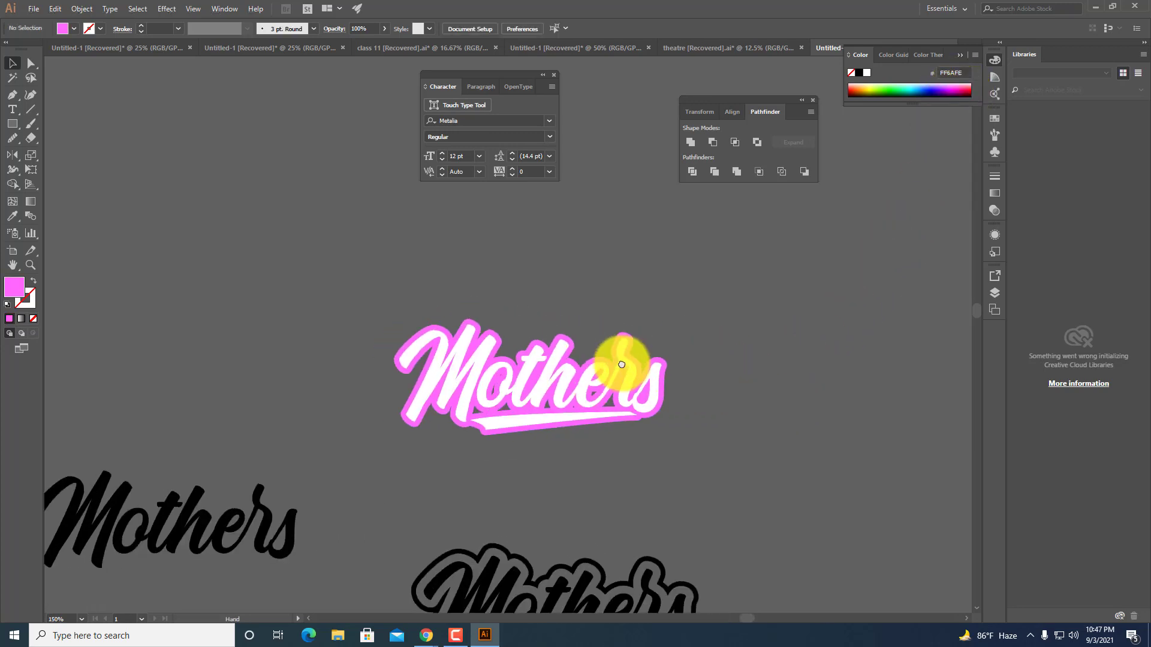
pyautogui.scroll(1, 622, 364)
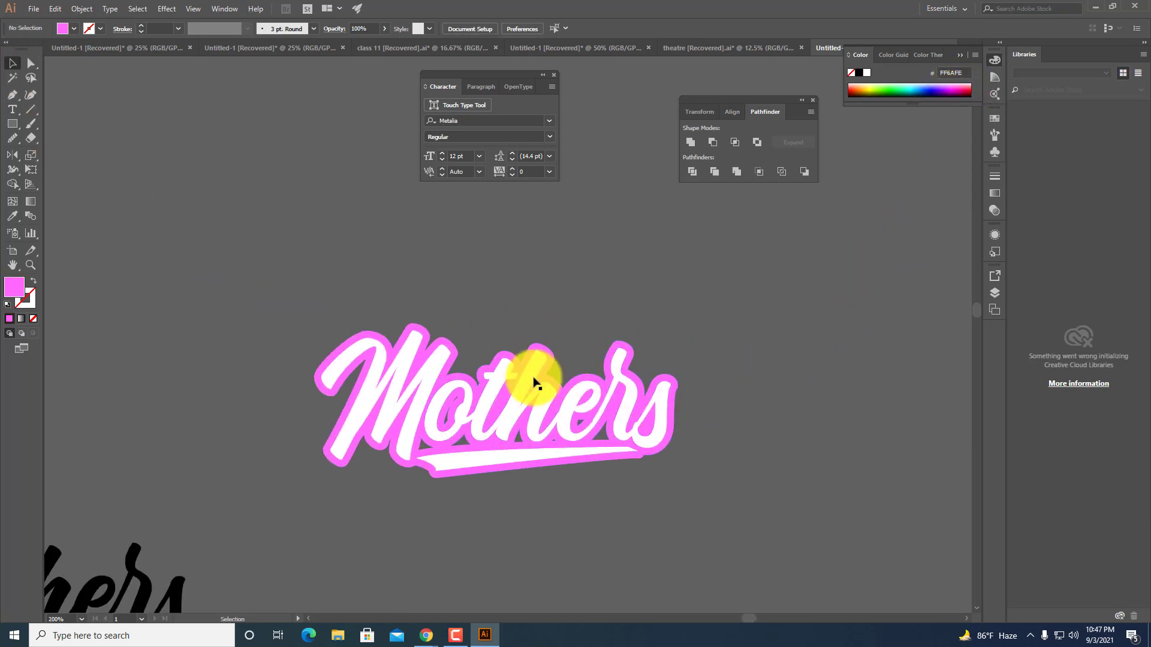
pyautogui.scroll(-1, 527, 380)
pyautogui.click(504, 417)
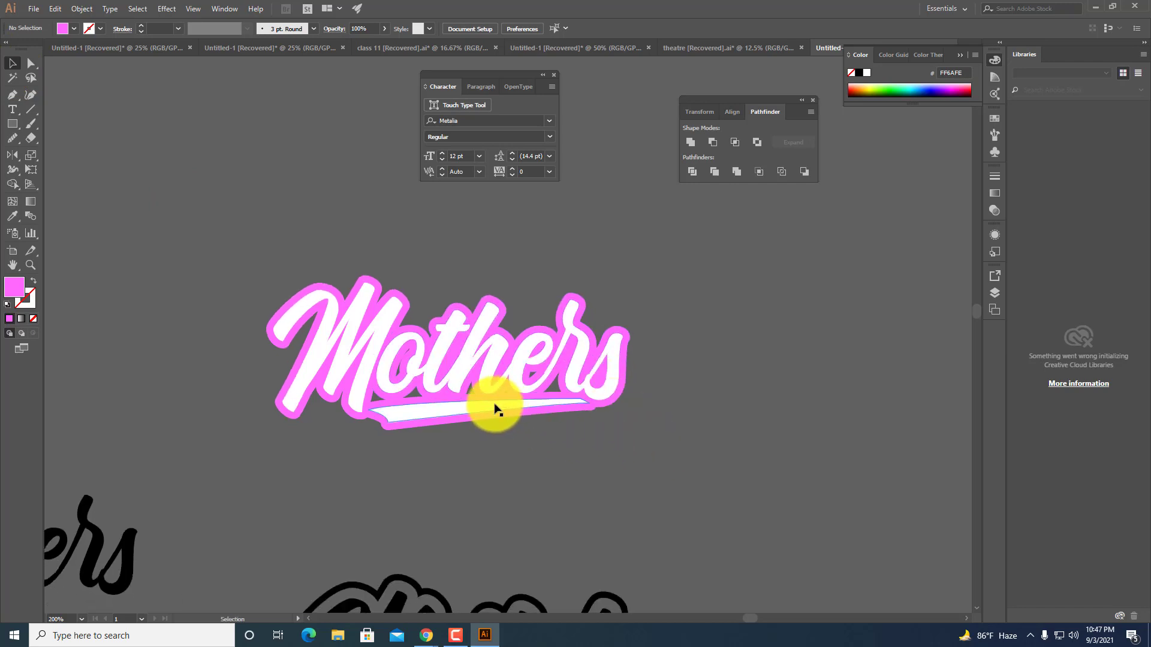
pyautogui.click(628, 422)
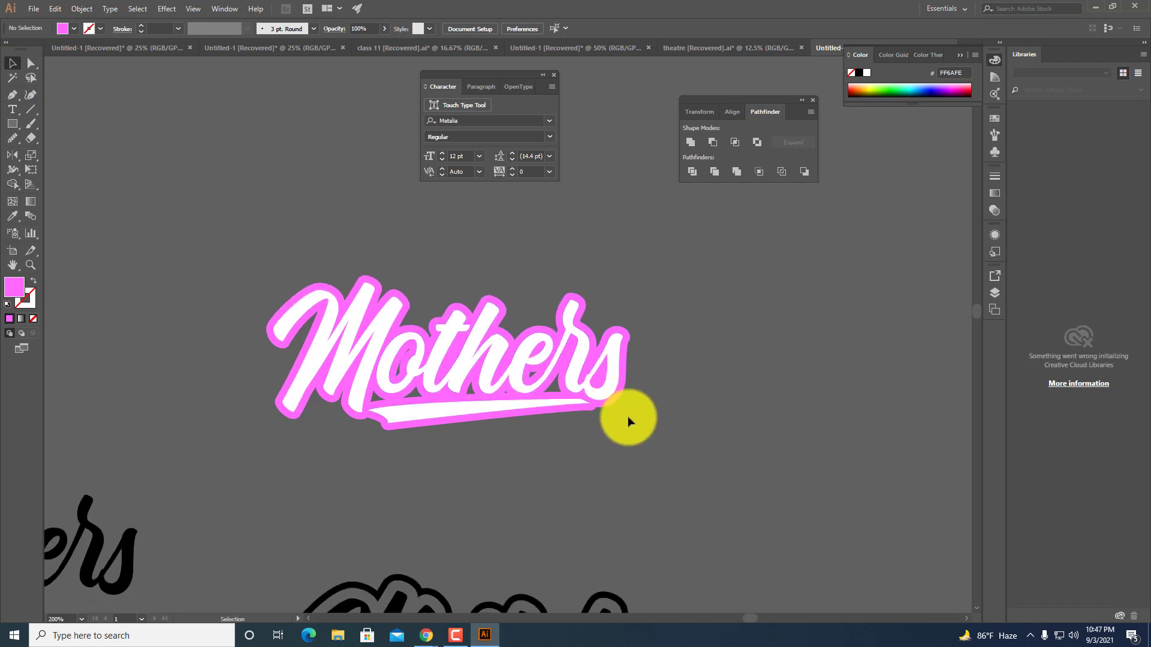
pyautogui.click(561, 378)
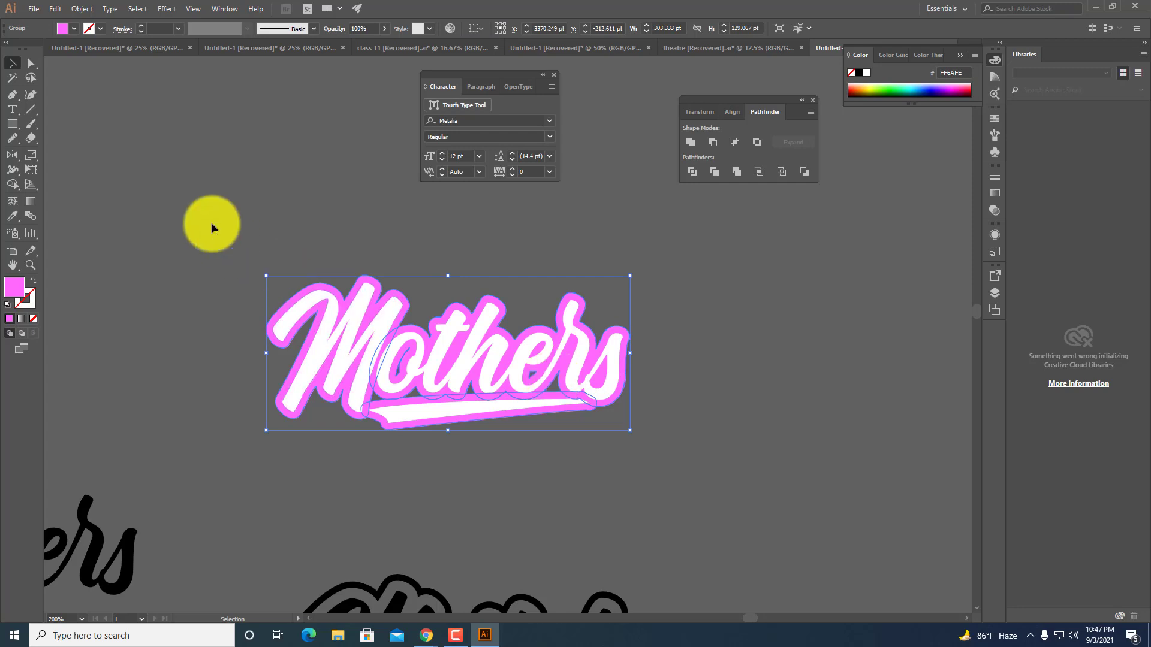
pyautogui.click(690, 142)
pyautogui.click(746, 425)
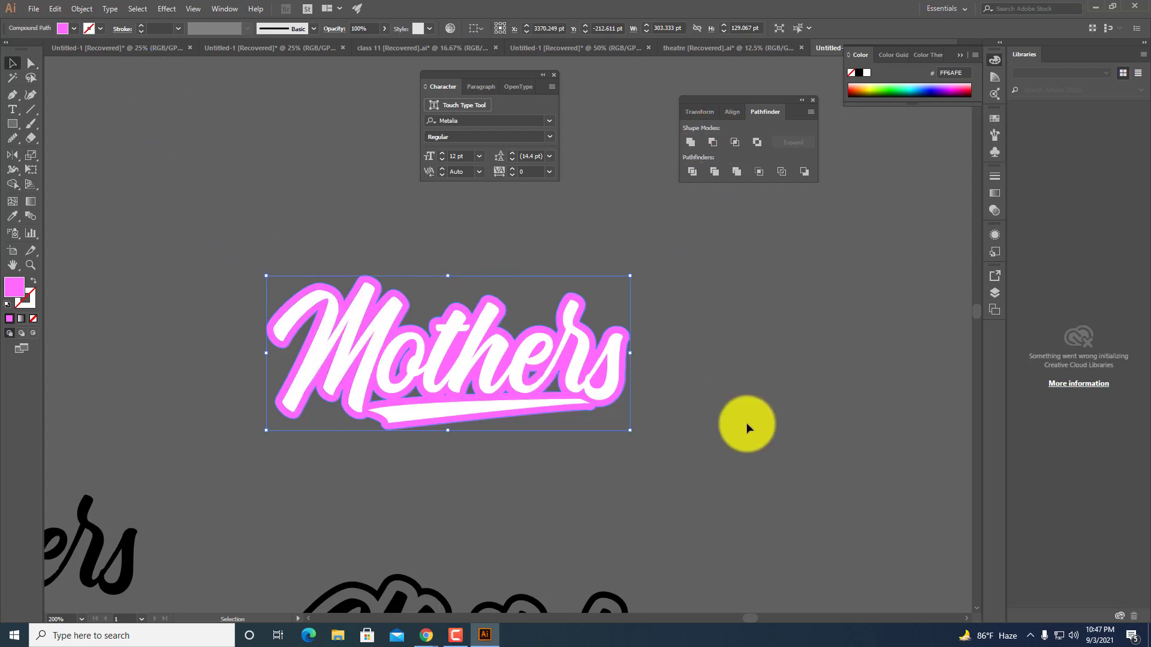
pyautogui.scroll(4, 550, 377)
pyautogui.scroll(-3, 550, 356)
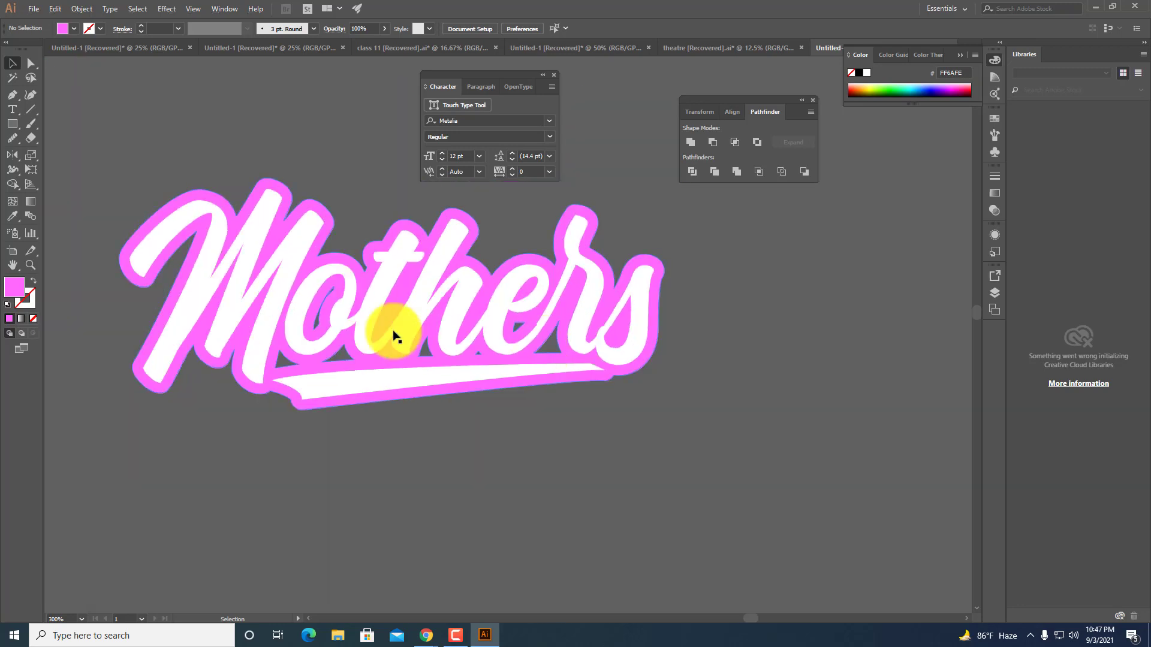
# Draw a closed Pen patch along the swash and across the letter tops.
pyautogui.click(13, 94)
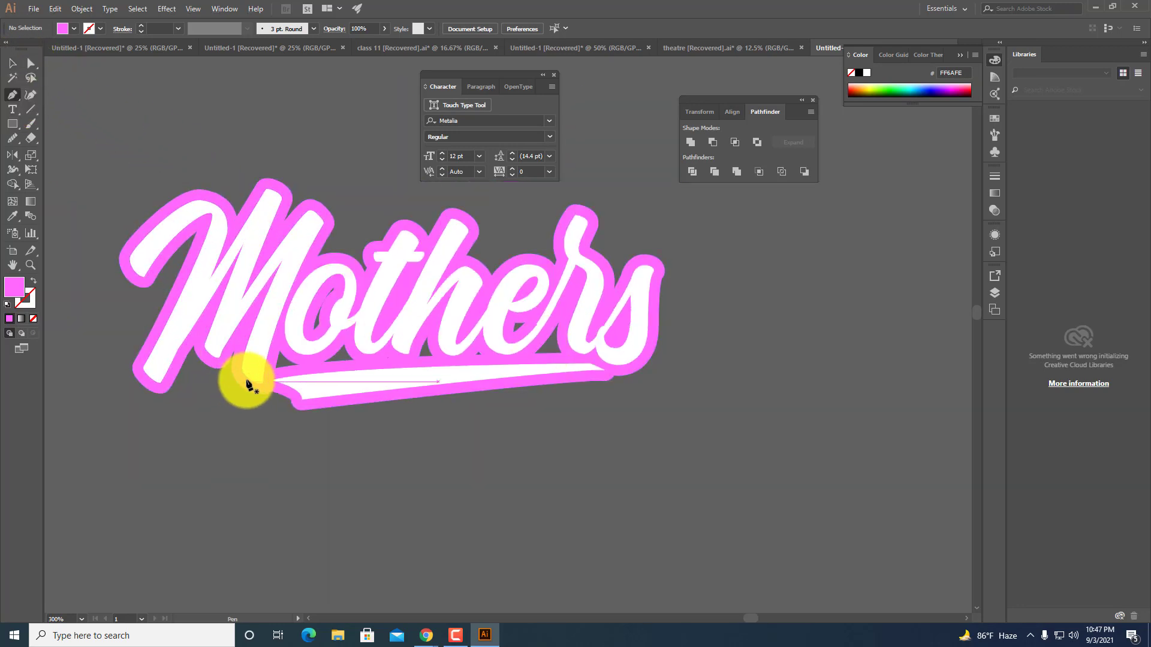
pyautogui.click(247, 382)
pyautogui.click(525, 371)
pyautogui.moveTo(605, 354); pyautogui.dragTo(574, 327)
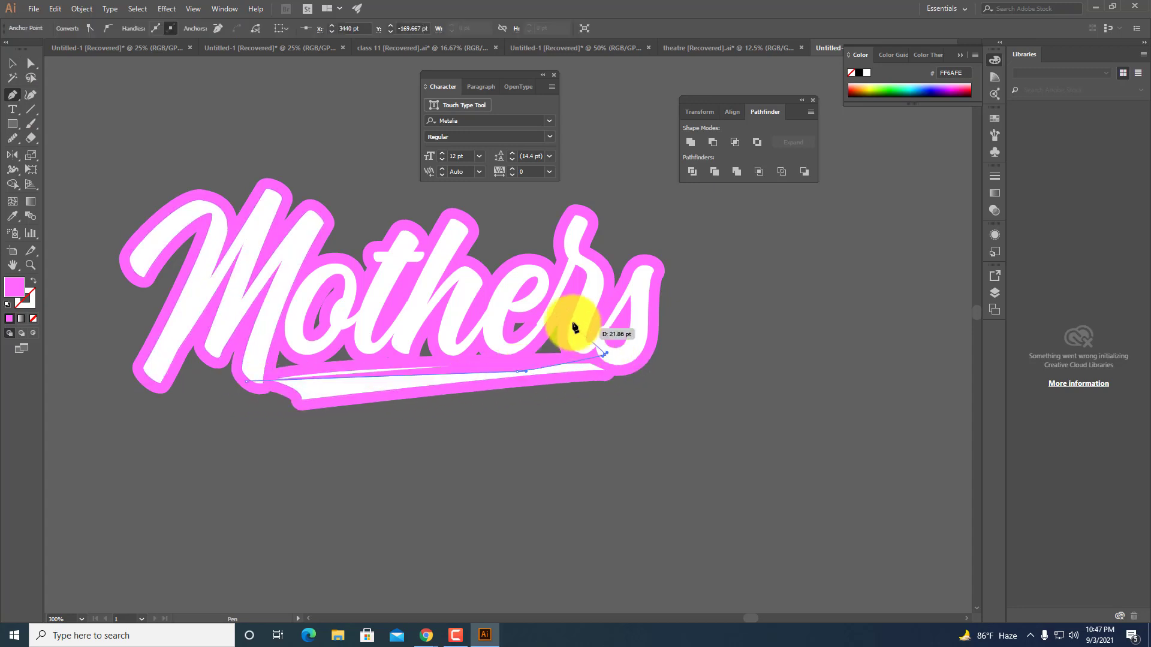
pyautogui.click(568, 309)
pyautogui.click(493, 290)
pyautogui.click(377, 300)
pyautogui.click(278, 307)
pyautogui.click(262, 345)
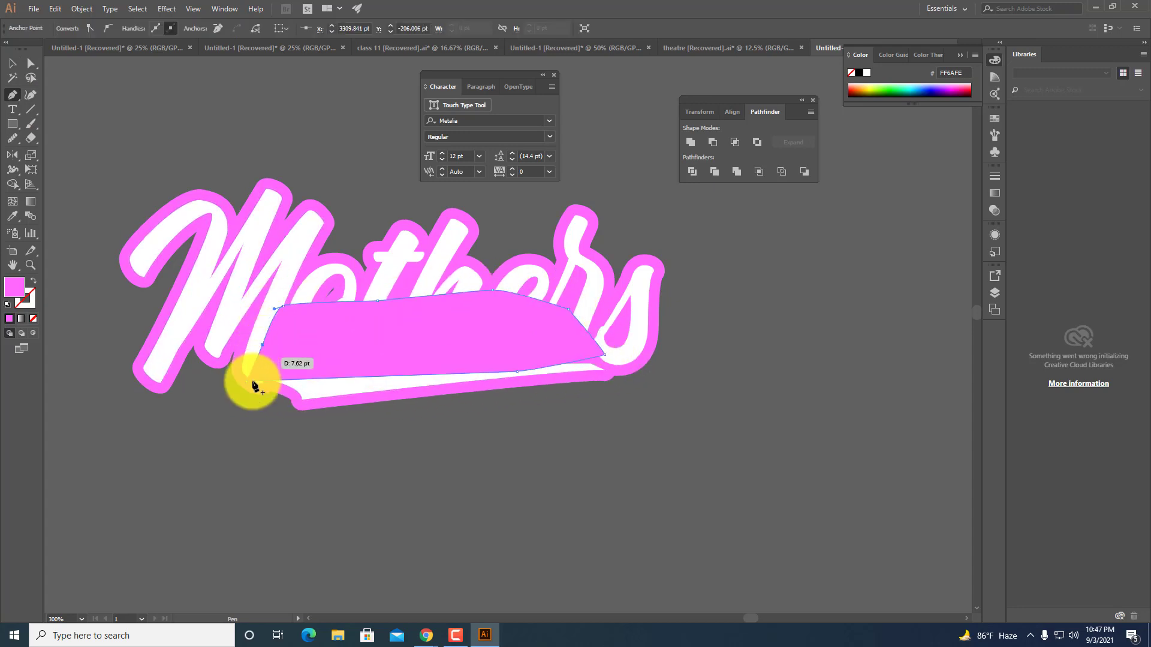
pyautogui.moveTo(254, 387); pyautogui.dragTo(248, 385)
# Send the pink patch to the back behind the Mothers letters and deselect it.
pyautogui.rightClick(380, 357)
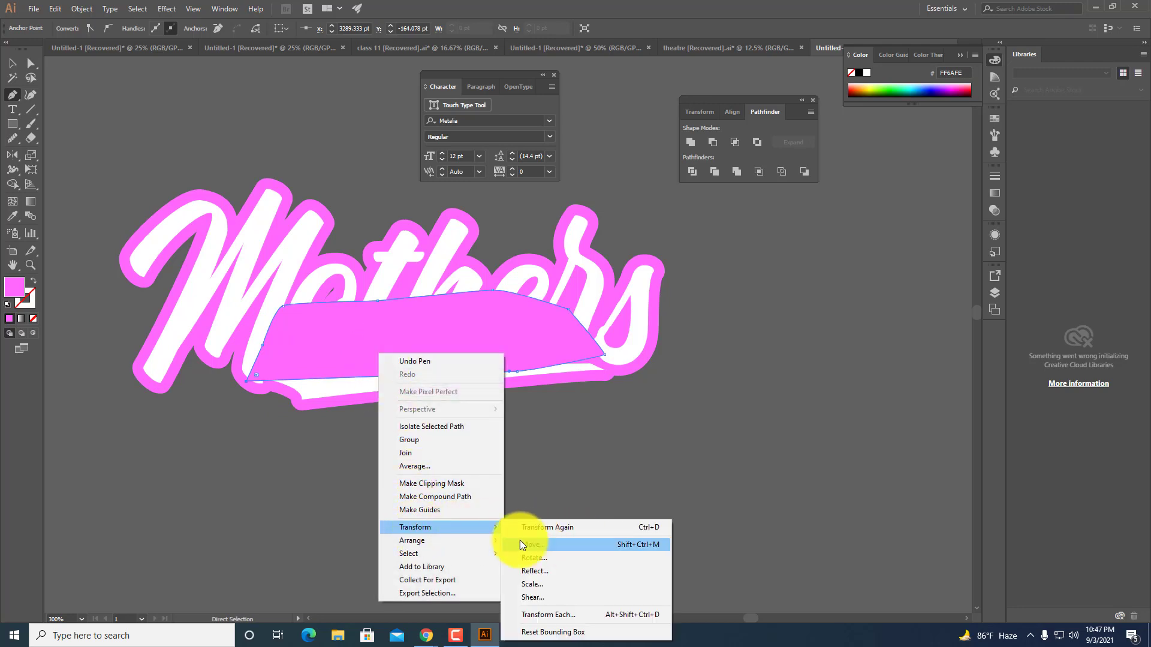
pyautogui.moveTo(430, 547)
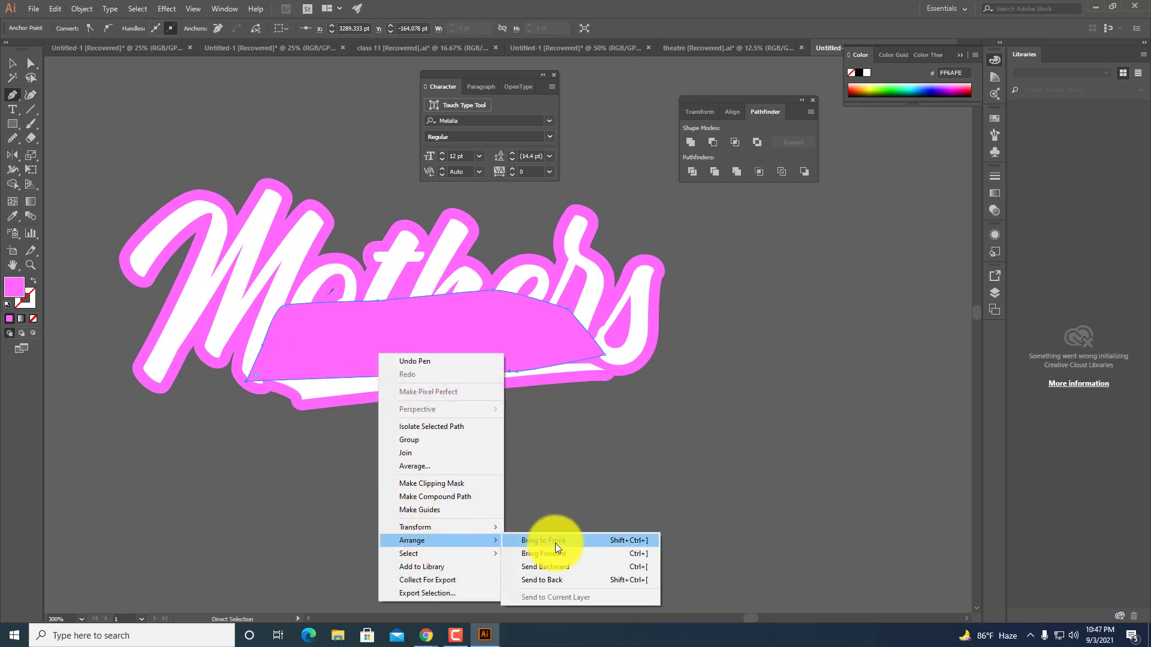
pyautogui.click(563, 580)
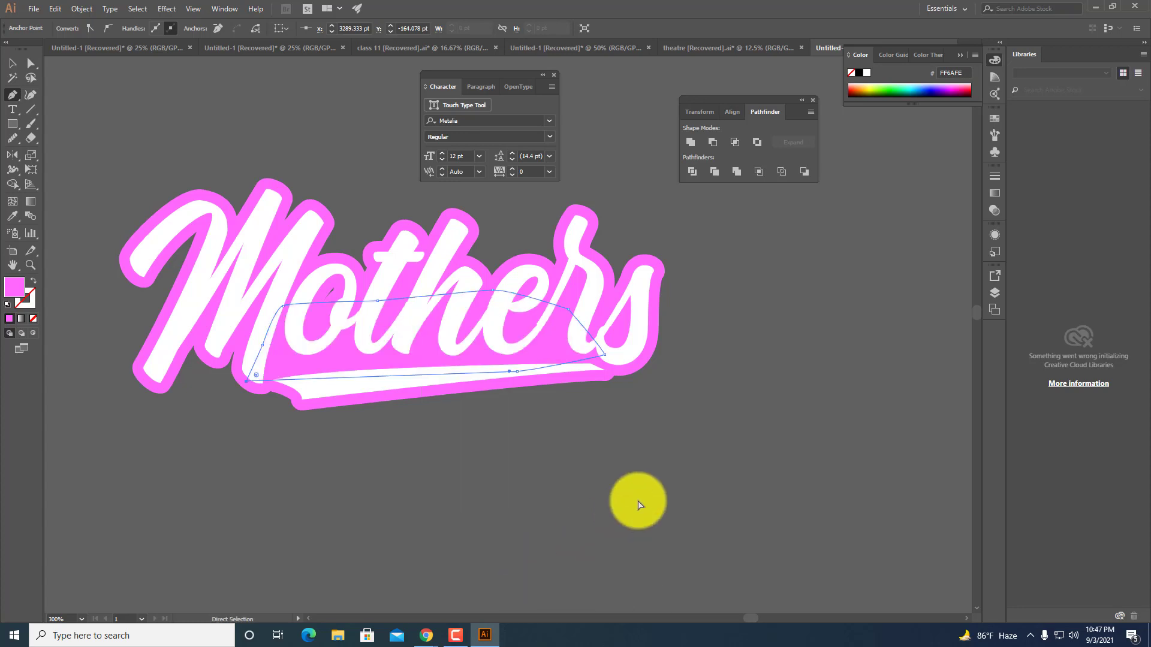
pyautogui.hotkey('ctrl', 'shift', 'a')
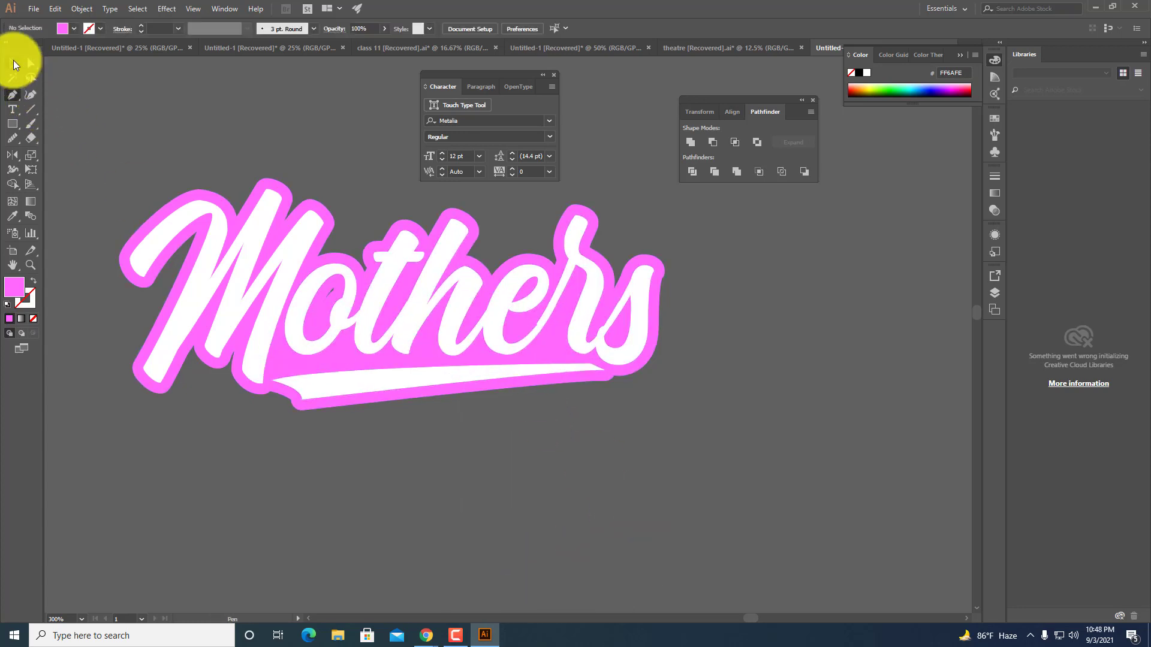
# Select the Mothers lettering compound path with the Selection tool, undoing a trial move.
pyautogui.click(12, 62)
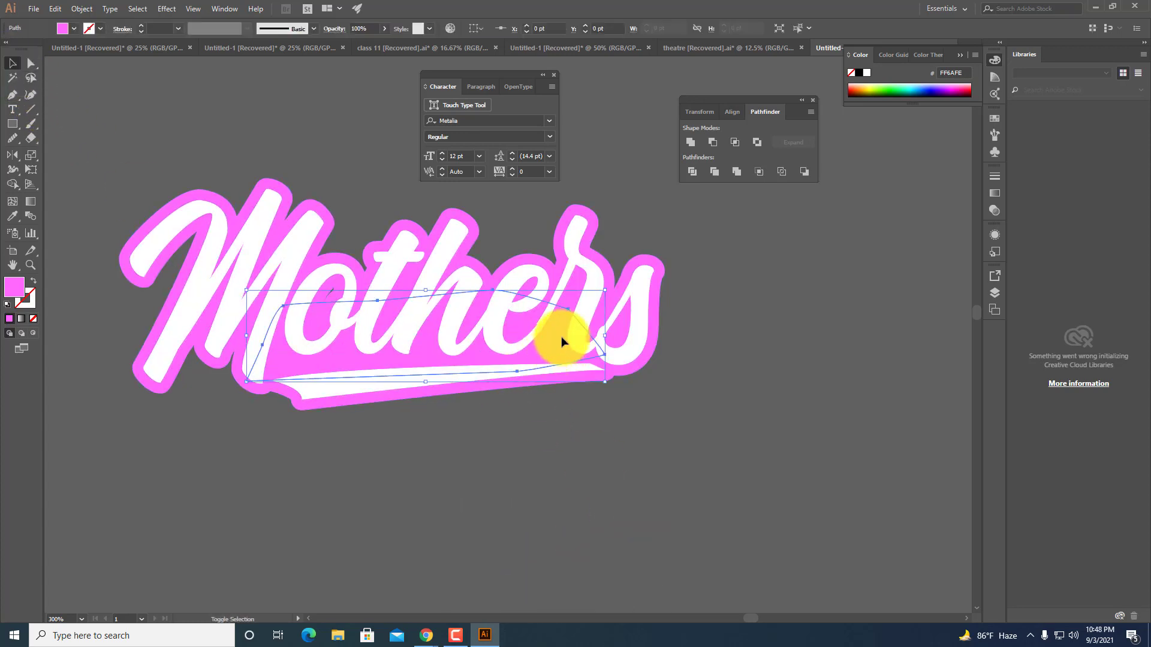
pyautogui.click(578, 296)
pyautogui.click(645, 437)
pyautogui.moveTo(565, 364); pyautogui.dragTo(892, 480)
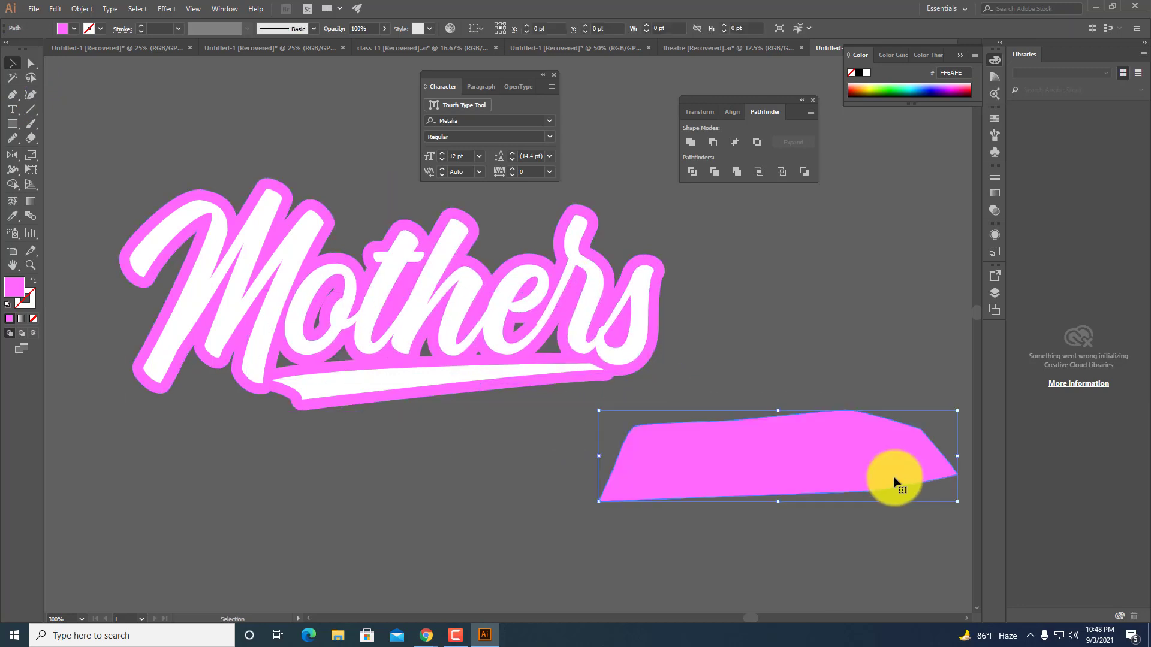
pyautogui.hotkey('ctrl', 'z')
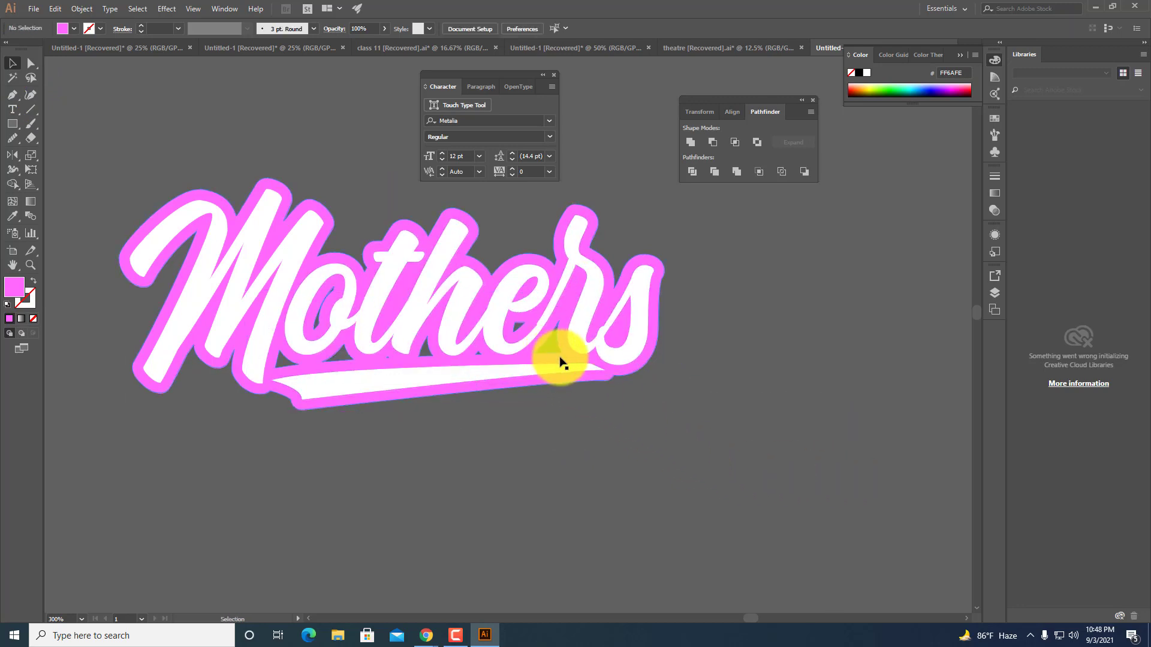
pyautogui.click(564, 362)
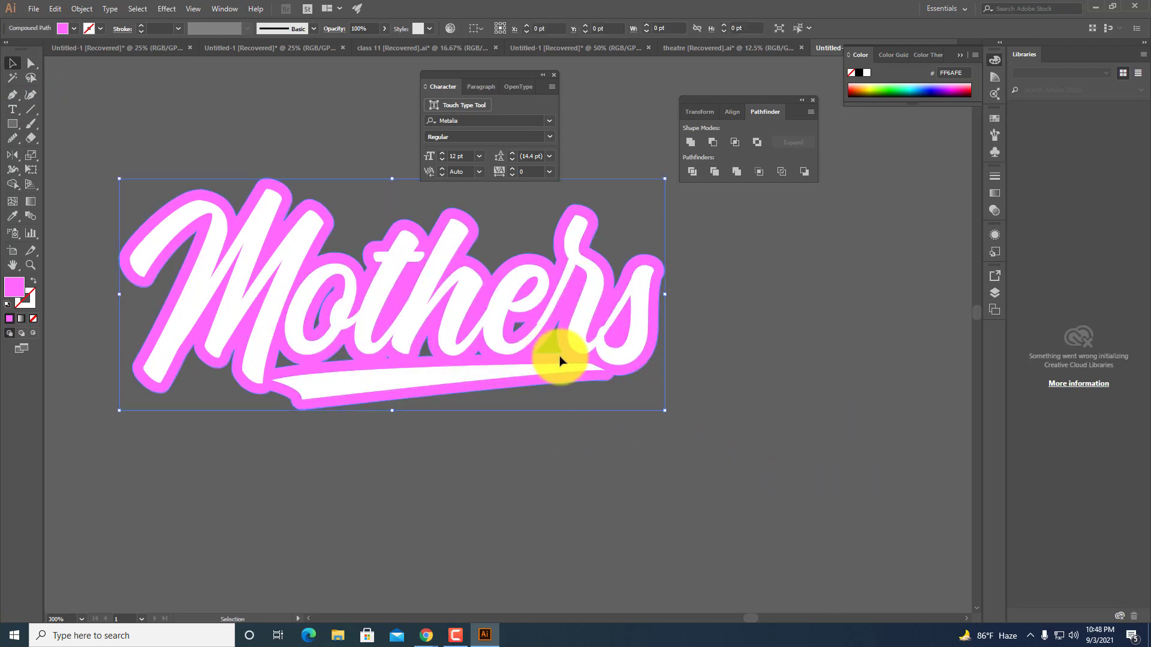
# Divide the lettering with Pathfinder, then move the pink outline aside and ungroup it.
pyautogui.click(692, 172)
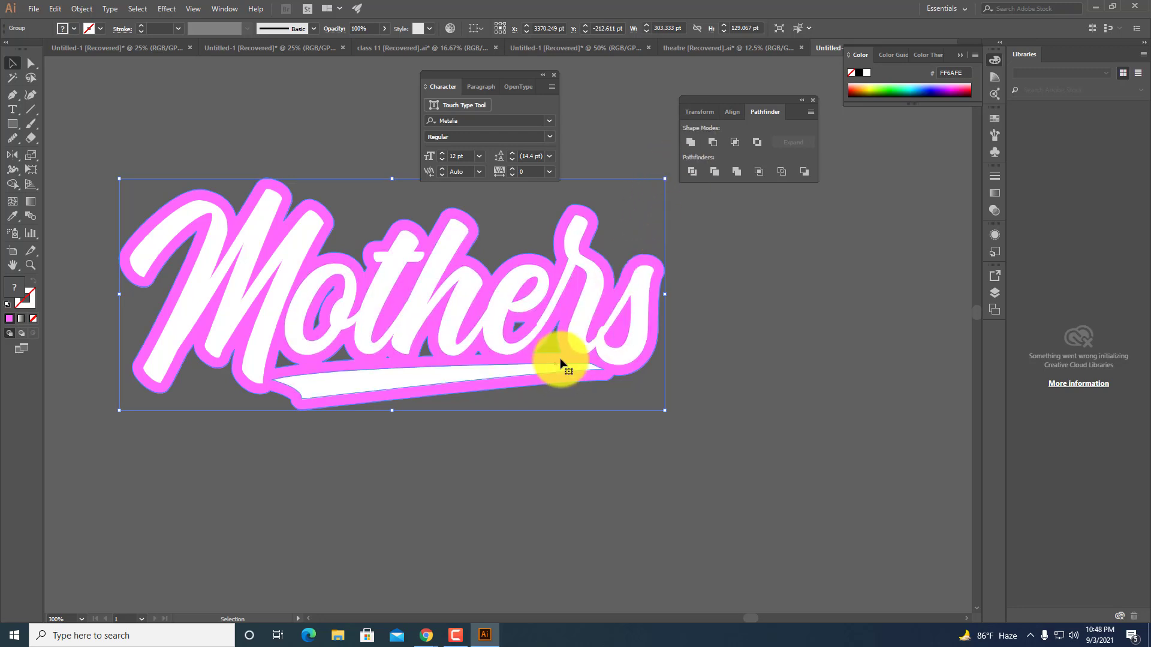
pyautogui.click(717, 377)
pyautogui.moveTo(568, 310); pyautogui.dragTo(802, 475)
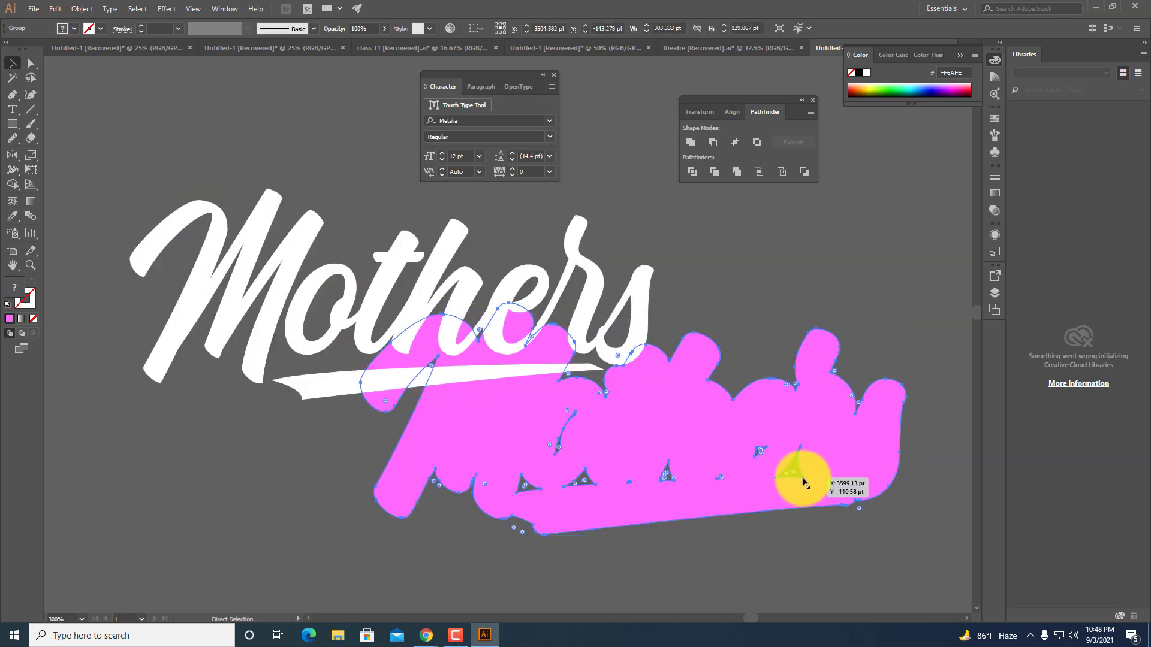
pyautogui.hotkey('ctrl', 'z')
pyautogui.moveTo(570, 342); pyautogui.dragTo(830, 526)
pyautogui.rightClick(893, 528)
pyautogui.click(926, 441)
# Fill a stray leftover piece pink, undo back to the original layout, and reselect the artwork.
pyautogui.click(915, 580)
pyautogui.scroll(3, 904, 529)
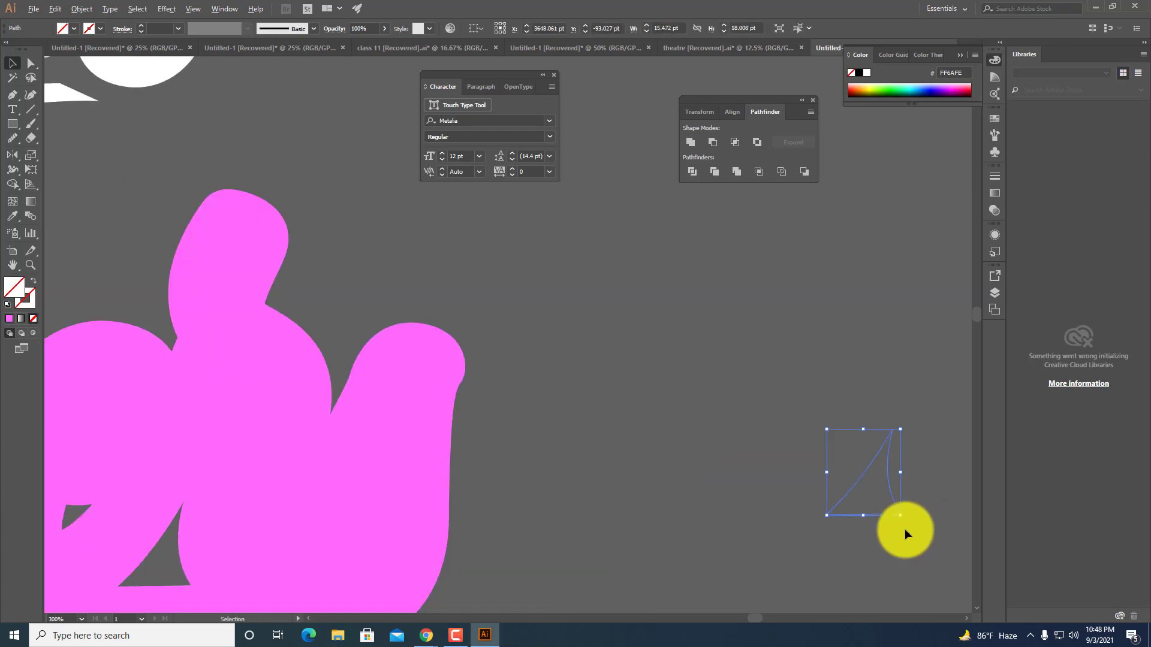
pyautogui.scroll(-3, 905, 529)
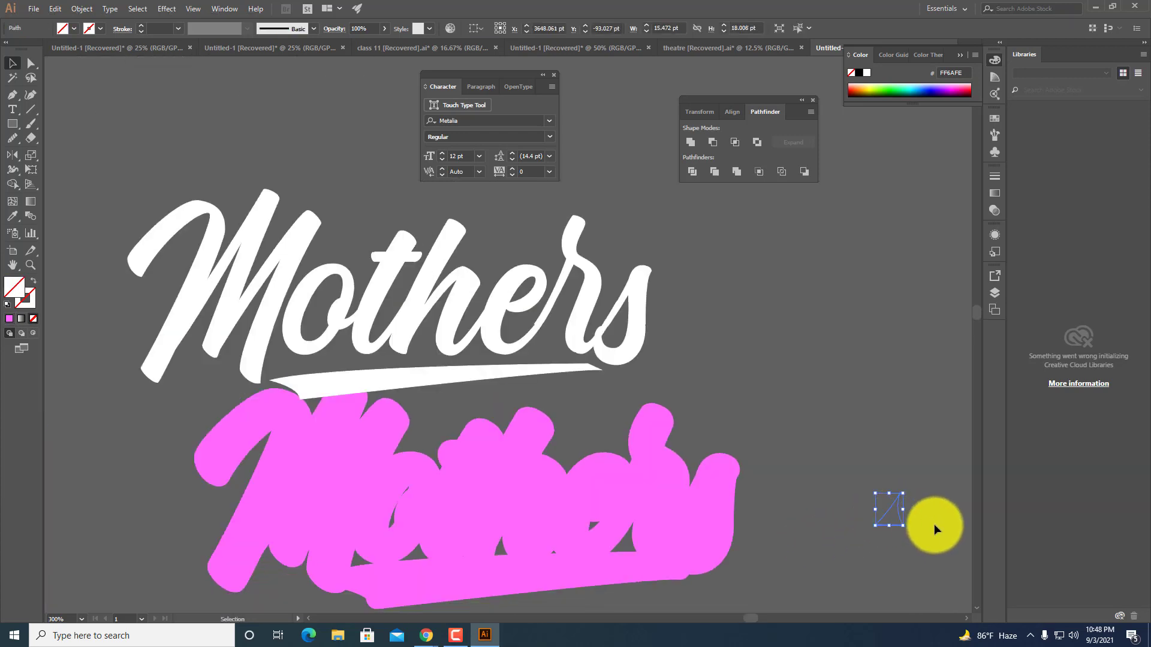
pyautogui.click(9, 318)
pyautogui.click(851, 548)
pyautogui.scroll(2, 903, 538)
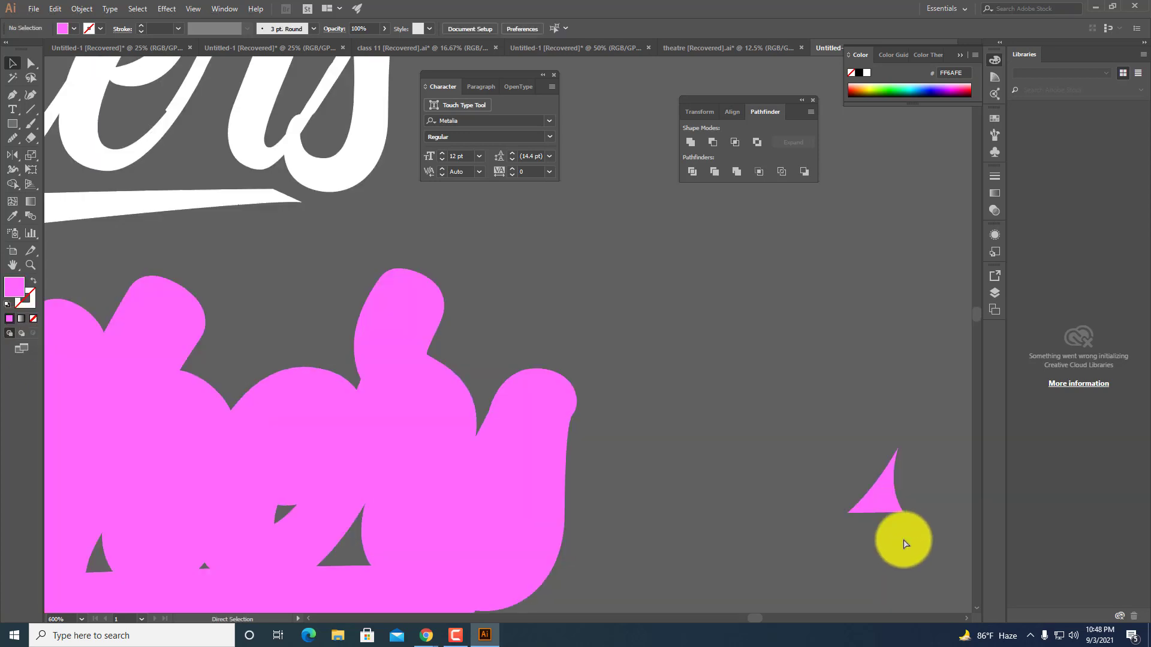
pyautogui.hotkey('ctrl', 'z')
pyautogui.hotkey('ctrl', 'z')
pyautogui.scroll(-4, 896, 549)
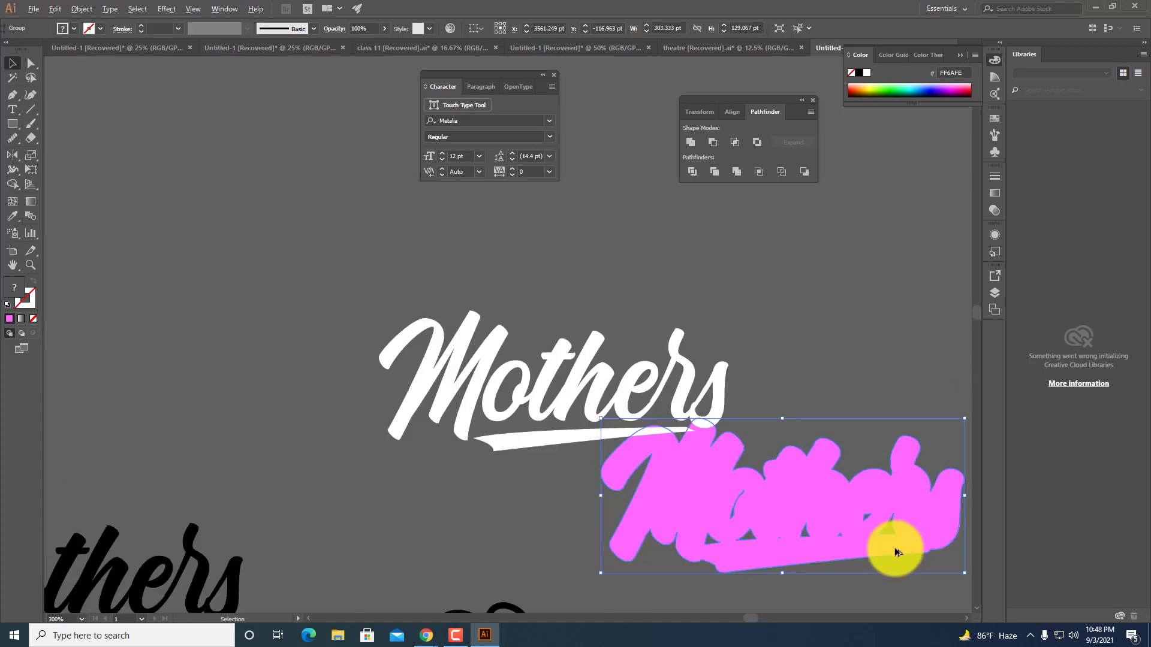
pyautogui.hotkey('ctrl', 'z')
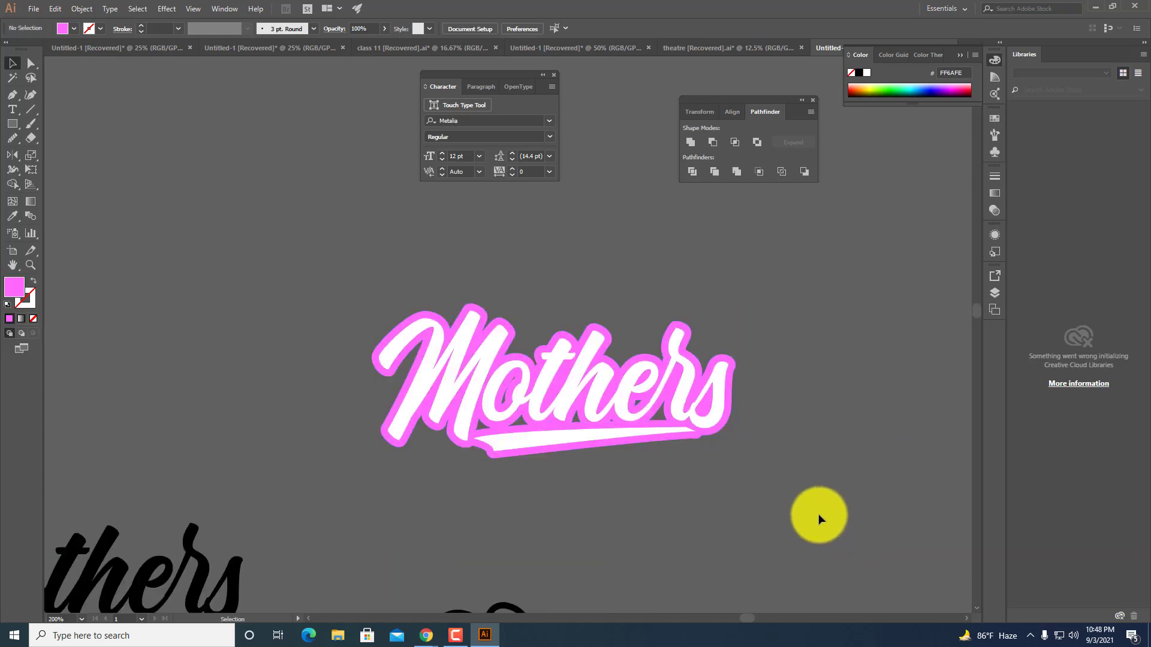
pyautogui.scroll(3, 584, 476)
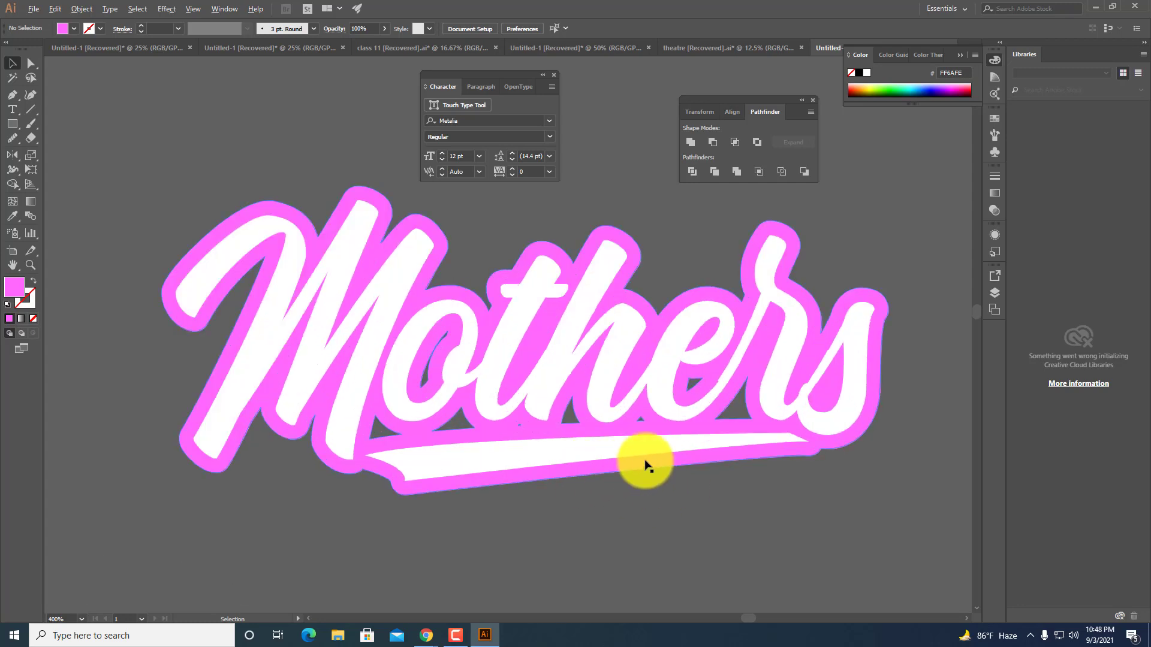
pyautogui.scroll(2, 648, 469)
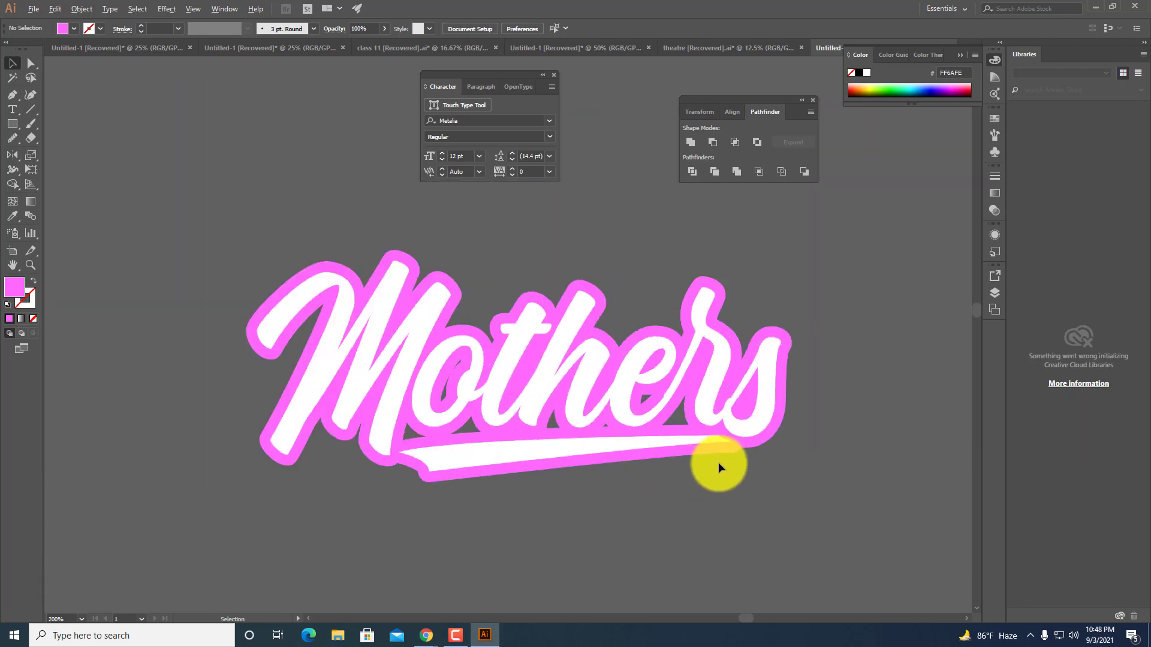
pyautogui.click(676, 401)
# Move the pink outline up-left and the white Mothers lettering down, separating them.
pyautogui.scroll(-2, 680, 407)
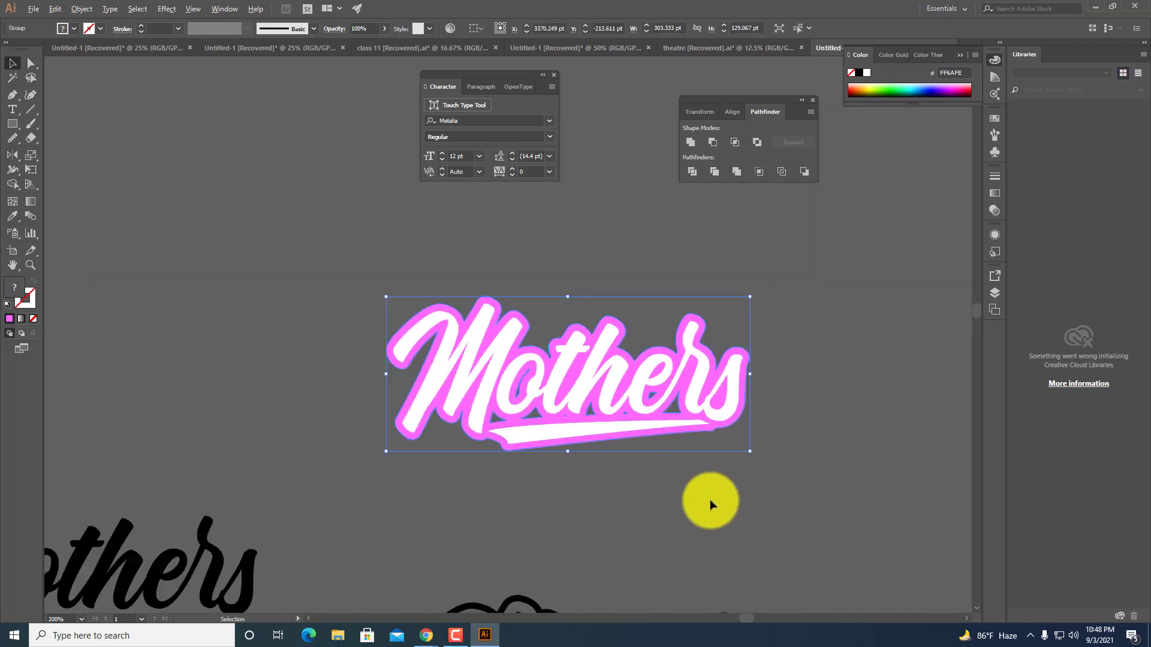
pyautogui.click(688, 398)
pyautogui.moveTo(637, 418); pyautogui.dragTo(215, 418)
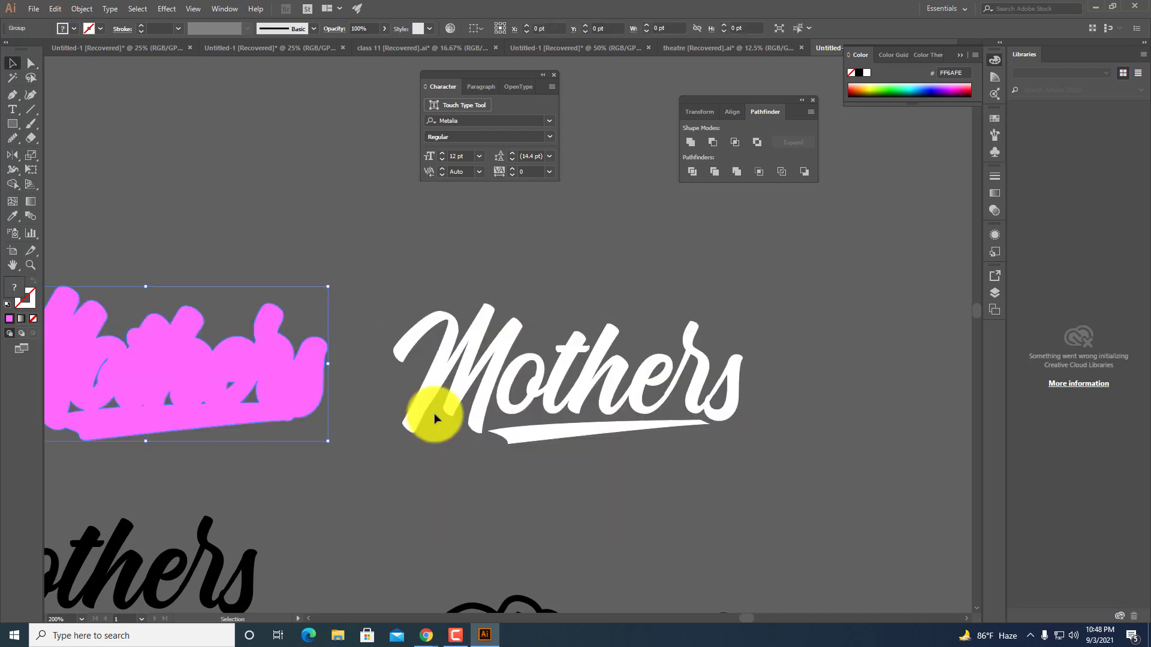
pyautogui.click(696, 398)
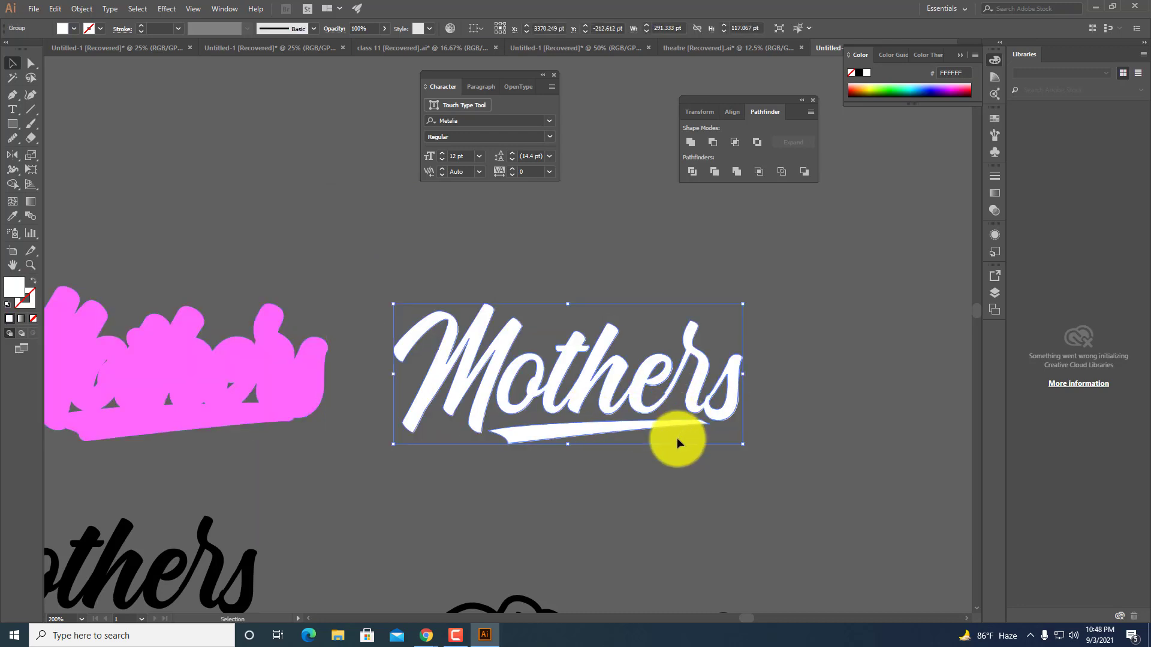
pyautogui.hotkey('ctrl', 'z')
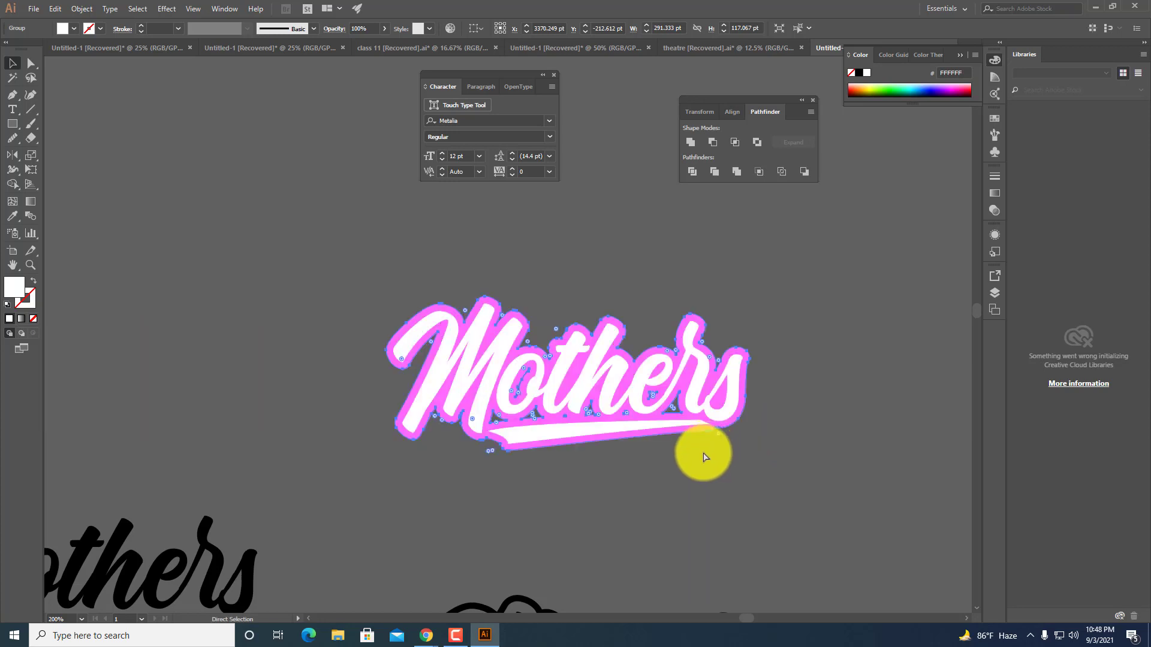
pyautogui.click(696, 498)
pyautogui.moveTo(686, 387); pyautogui.dragTo(785, 507)
pyautogui.hotkey('ctrl', 'z')
pyautogui.moveTo(681, 385); pyautogui.dragTo(411, 315)
pyautogui.click(667, 403)
pyautogui.moveTo(623, 402); pyautogui.dragTo(639, 462)
# Divide then Unite the white letters into one shape, then undo the last change.
pyautogui.scroll(2, 462, 444)
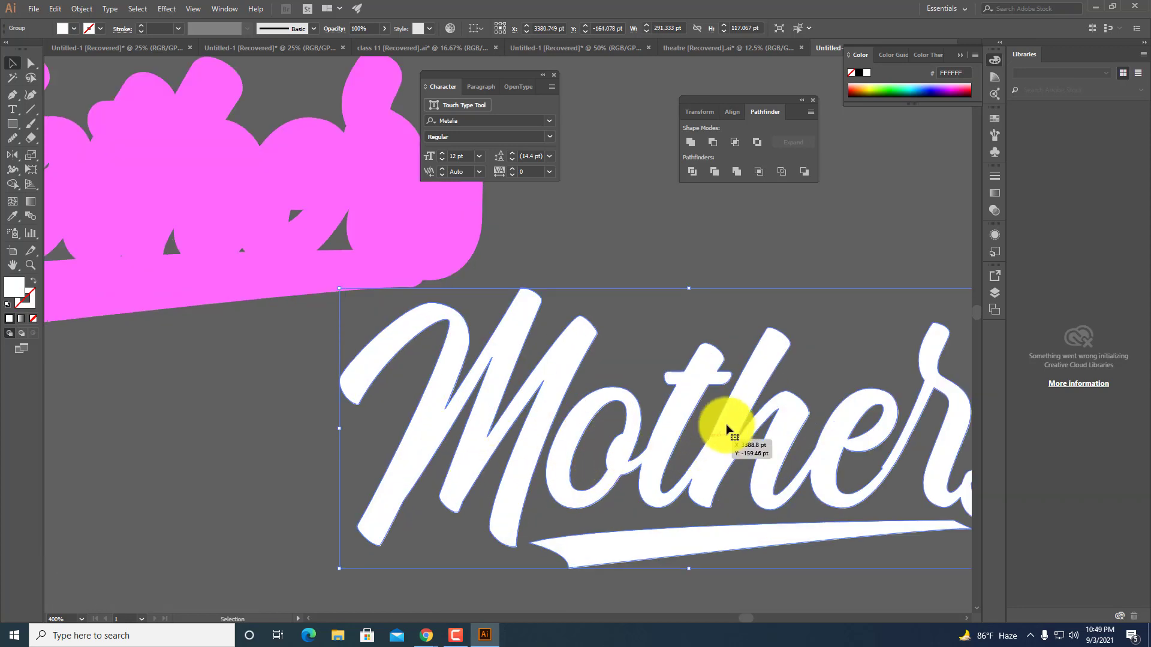
pyautogui.scroll(-3, 858, 427)
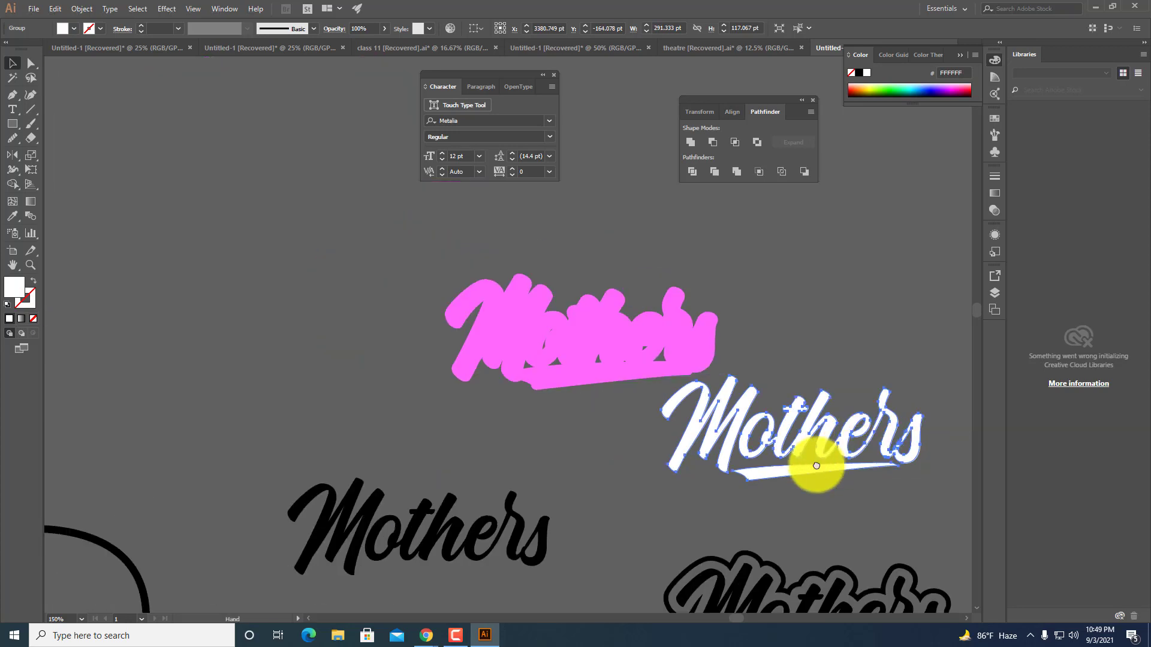
pyautogui.hscroll(3, 817, 463)
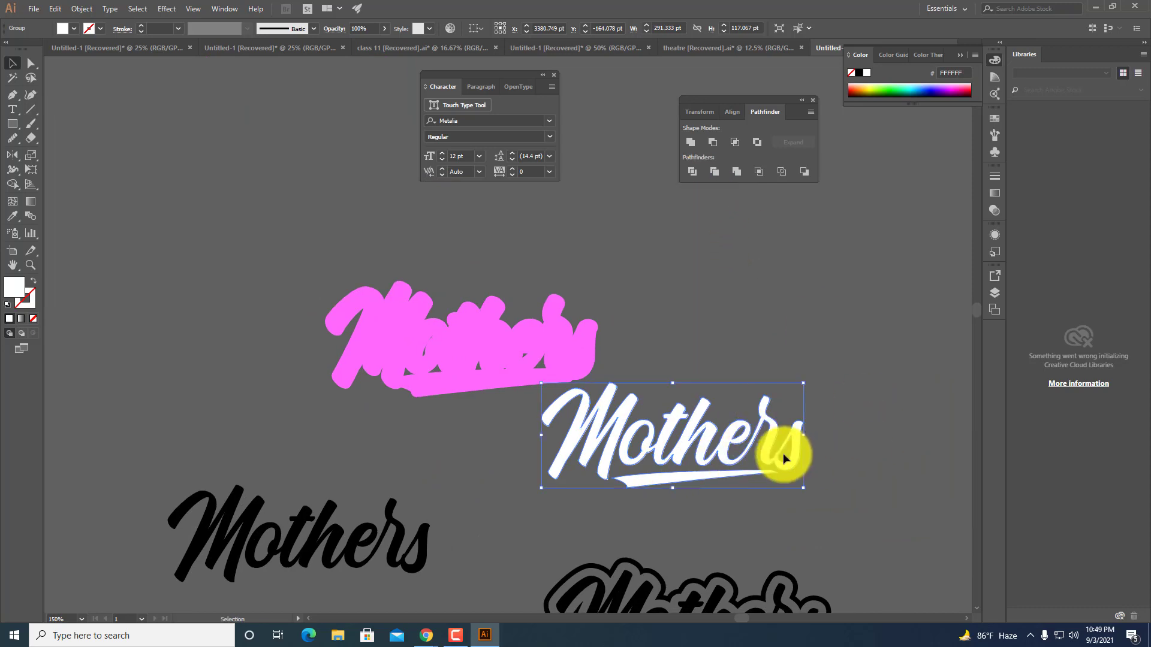
pyautogui.click(692, 172)
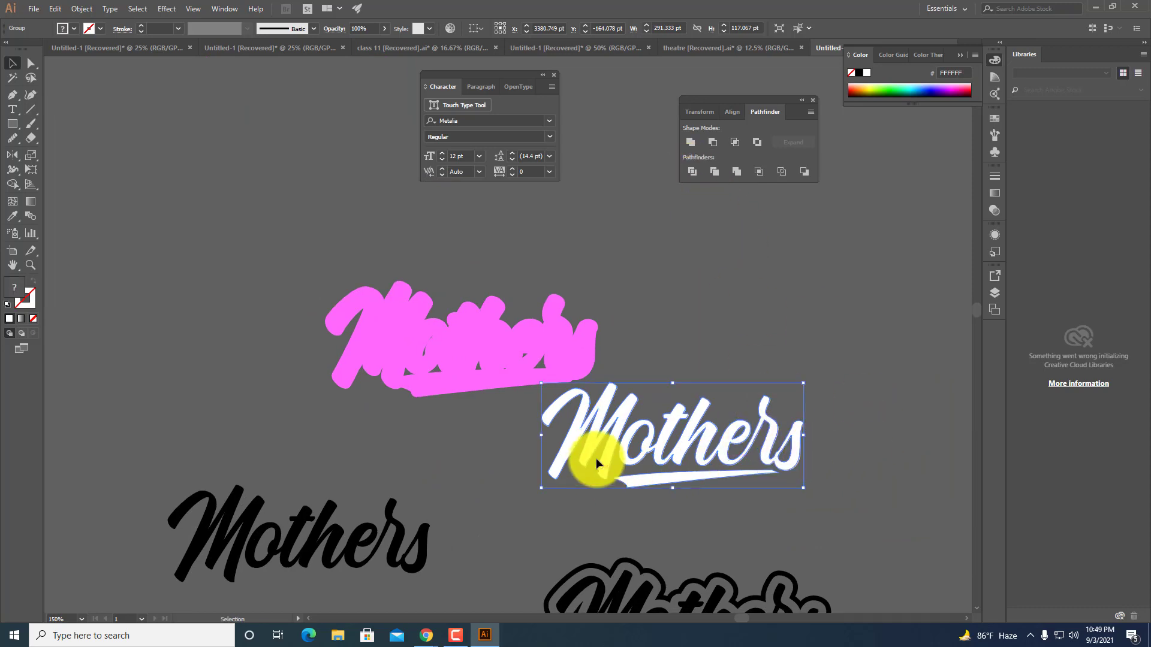
pyautogui.click(690, 144)
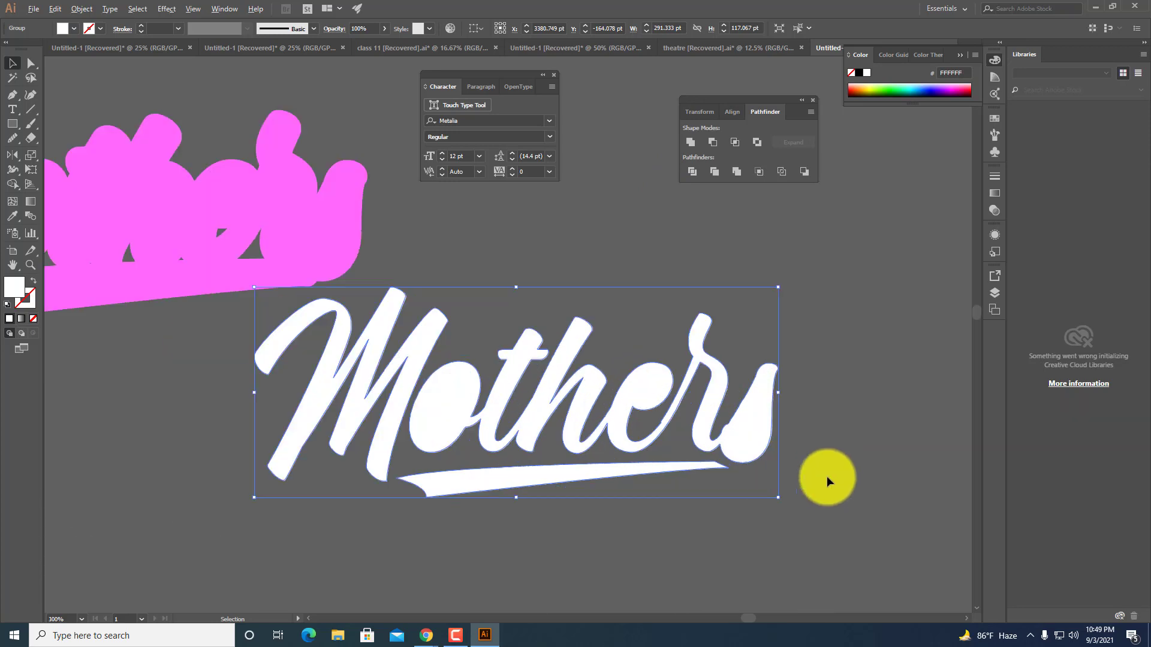
pyautogui.click(833, 483)
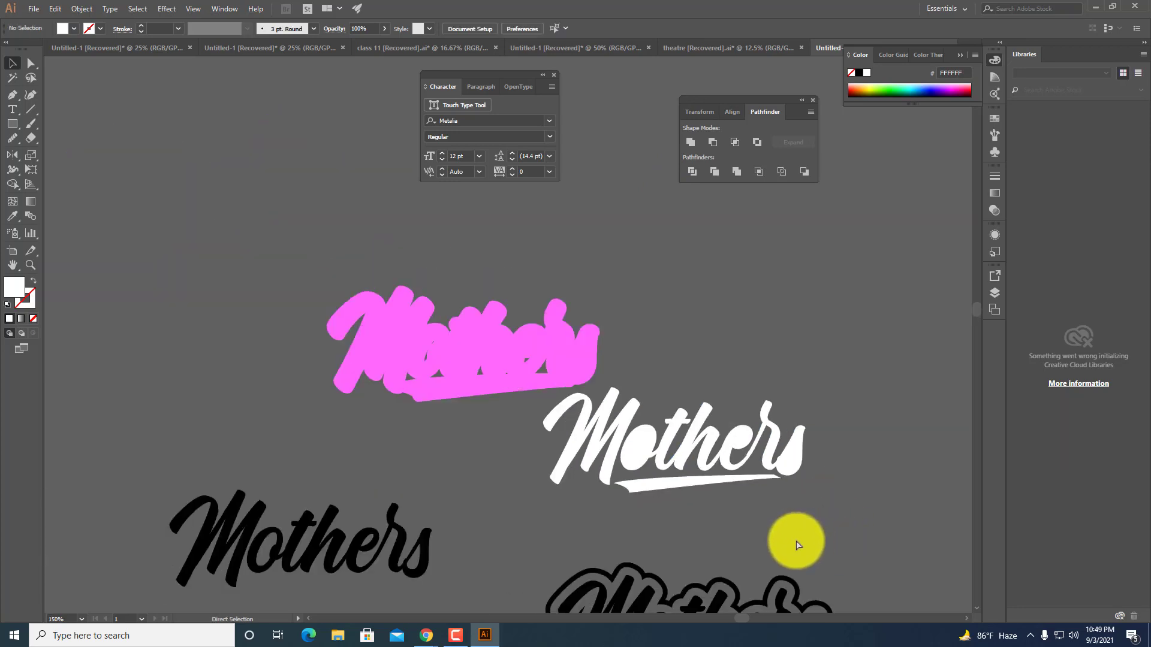
pyautogui.hotkey('ctrl', 'z')
pyautogui.hotkey('ctrl', 'z')
pyautogui.hotkey('ctrl', 'z')
pyautogui.hotkey('ctrl', 'z')
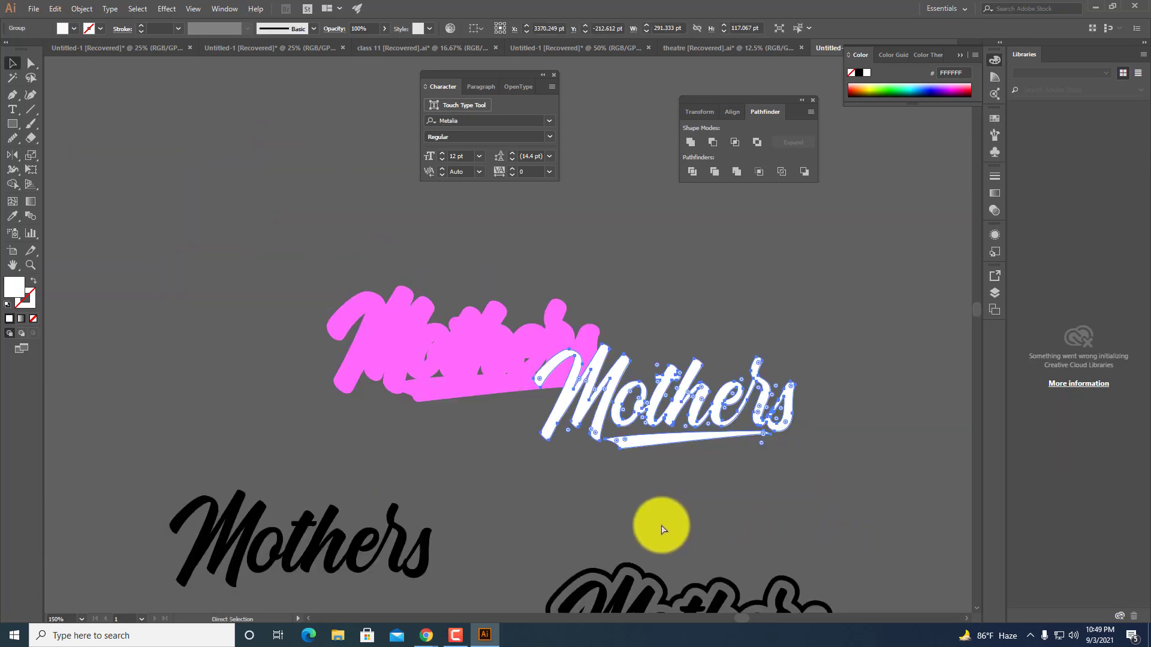
# Unite the whole Mothers artwork into one shape, then select its pink backing shape.
pyautogui.click(772, 509)
pyautogui.scroll(1, 772, 509)
pyautogui.scroll(1, 772, 509)
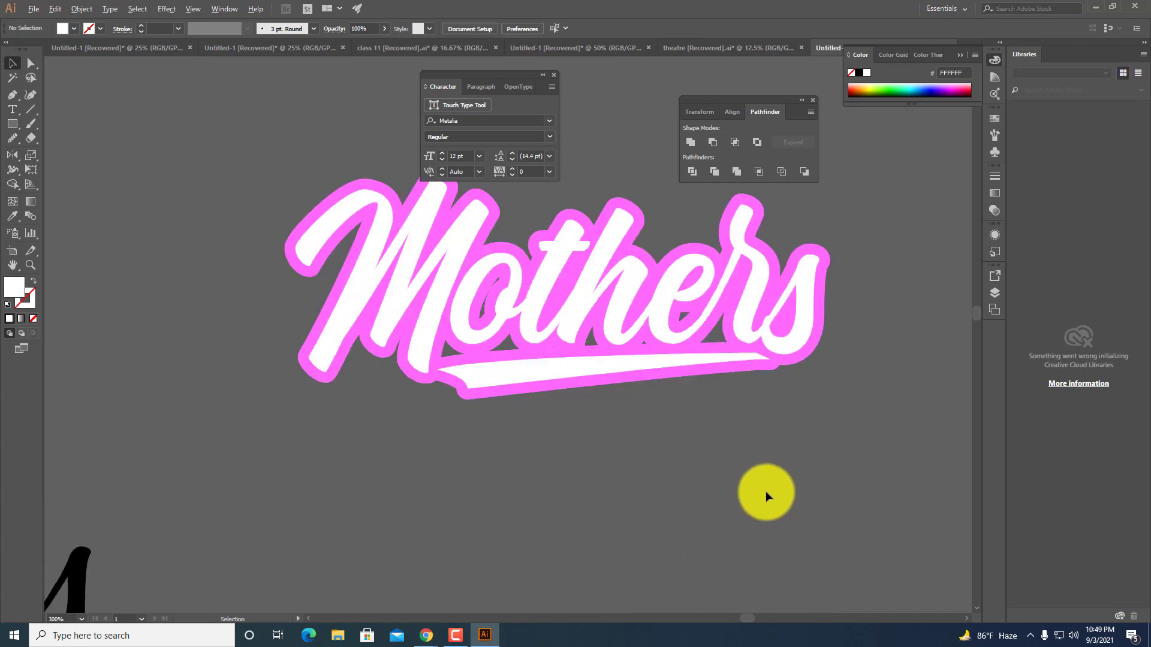
pyautogui.click(731, 333)
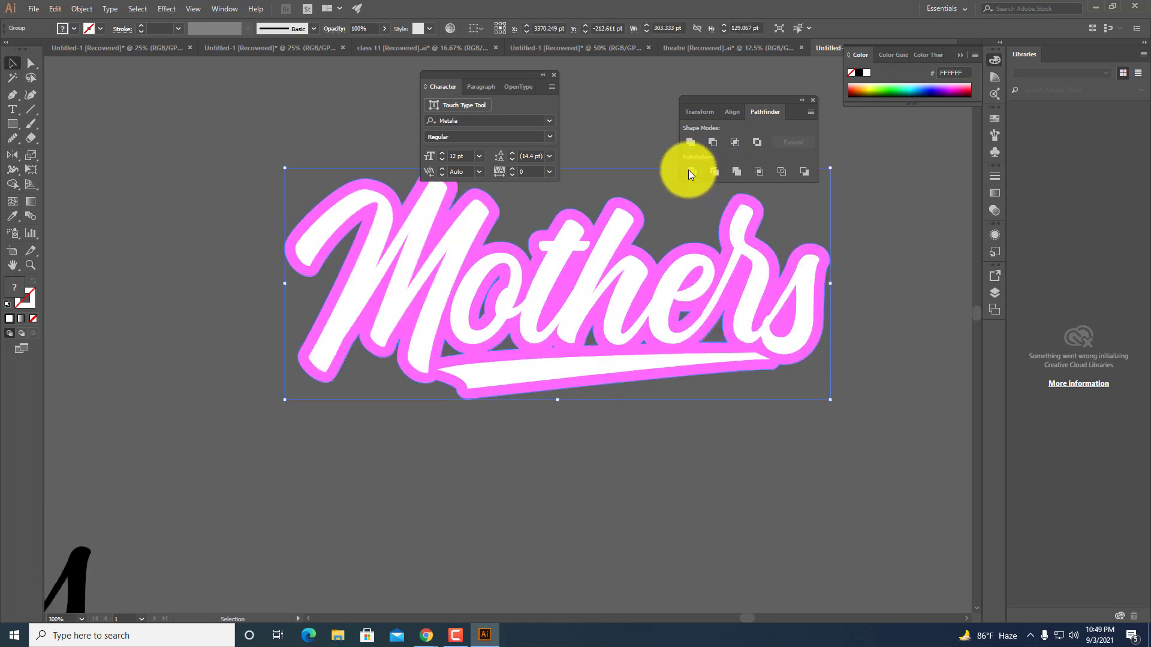
pyautogui.click(690, 143)
pyautogui.scroll(-2, 750, 476)
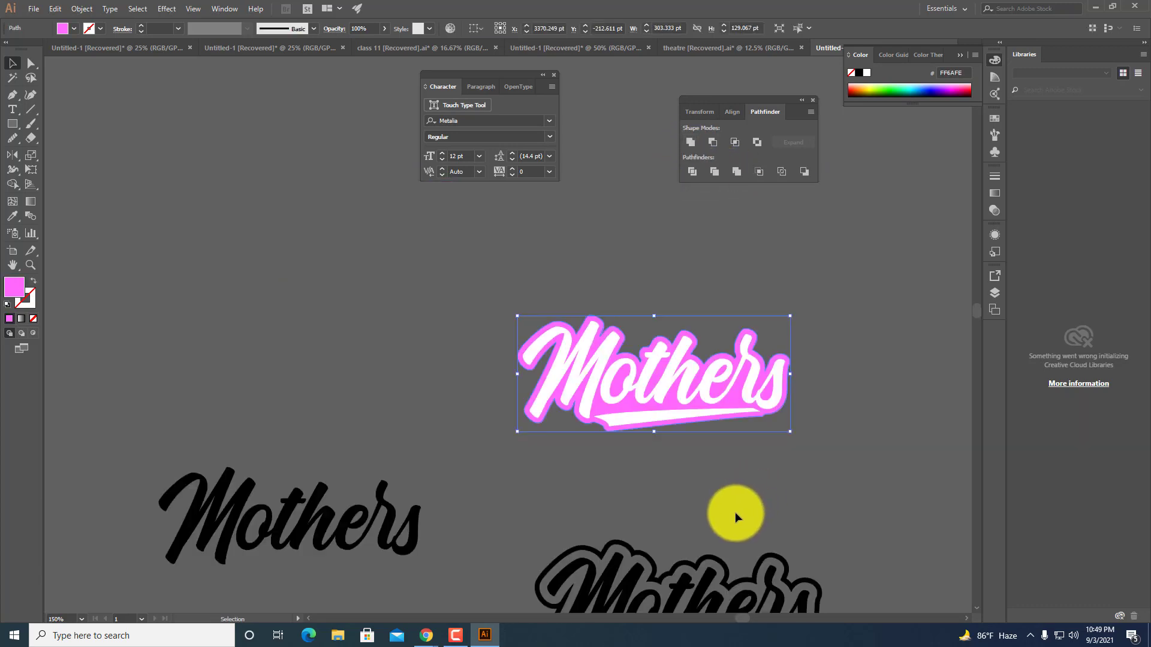
pyautogui.click(816, 447)
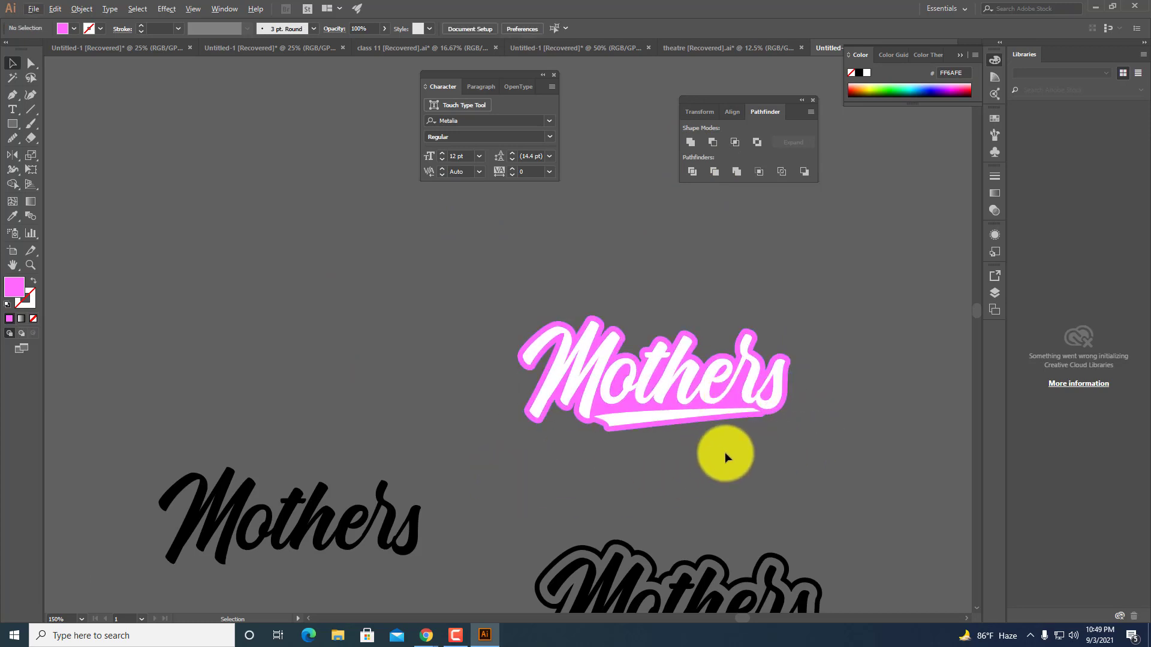
pyautogui.scroll(1, 698, 439)
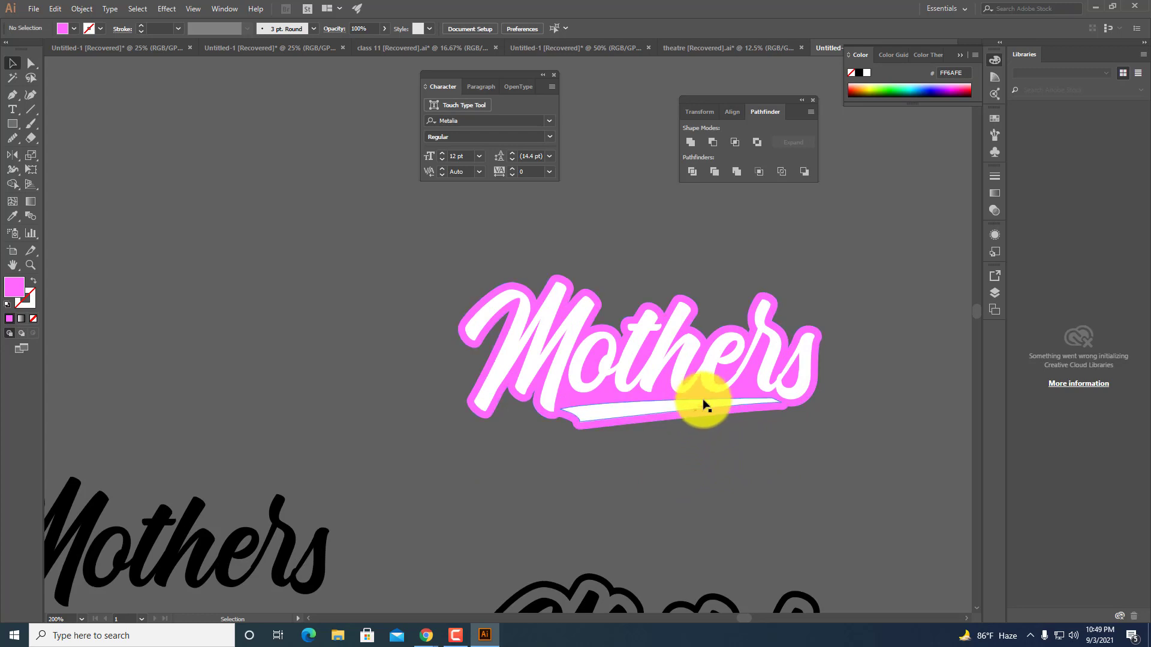
pyautogui.click(719, 377)
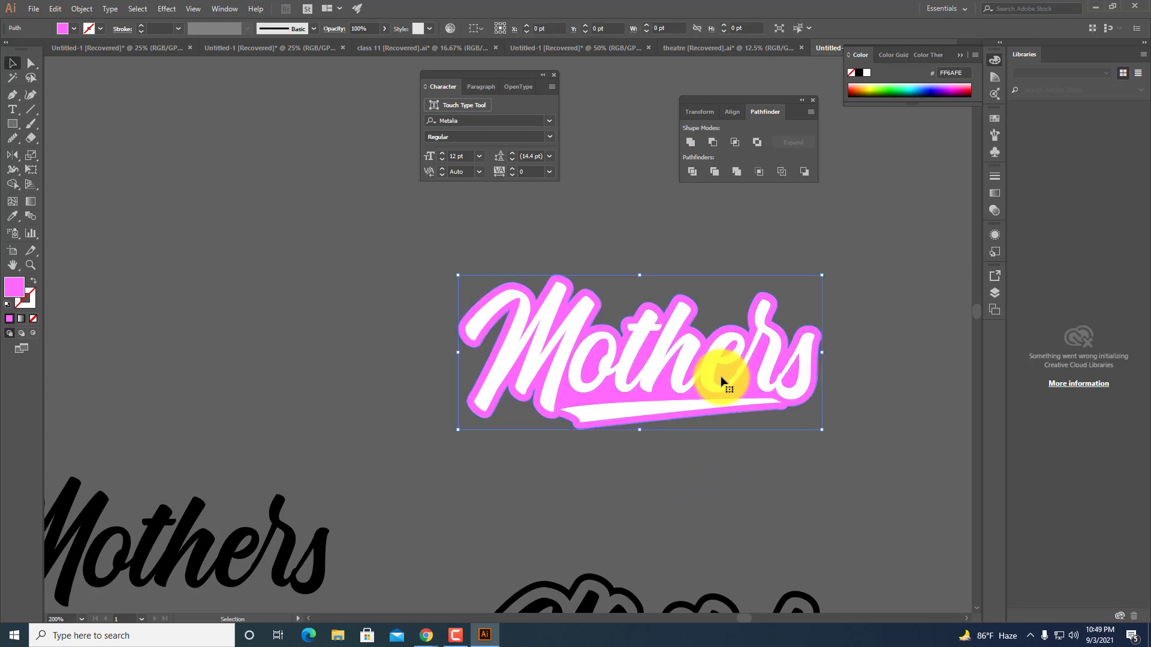
# Swap fill and stroke to make a pink stroke aligned outside at 4 pt, then zoom out.
pyautogui.click(33, 283)
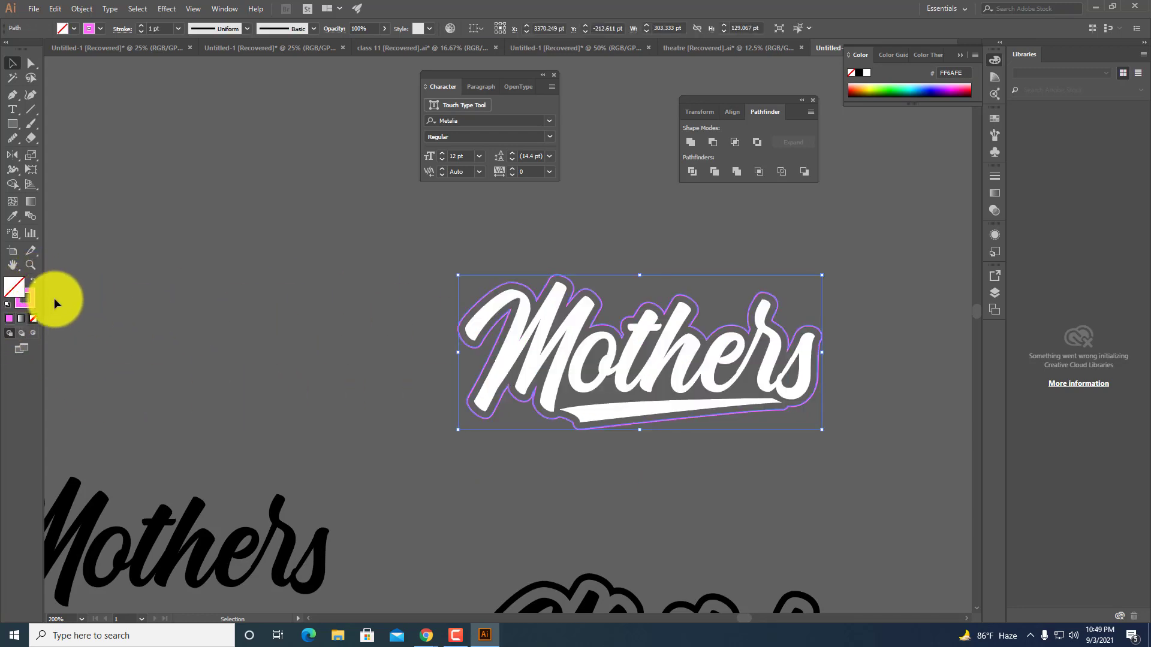
pyautogui.click(141, 24)
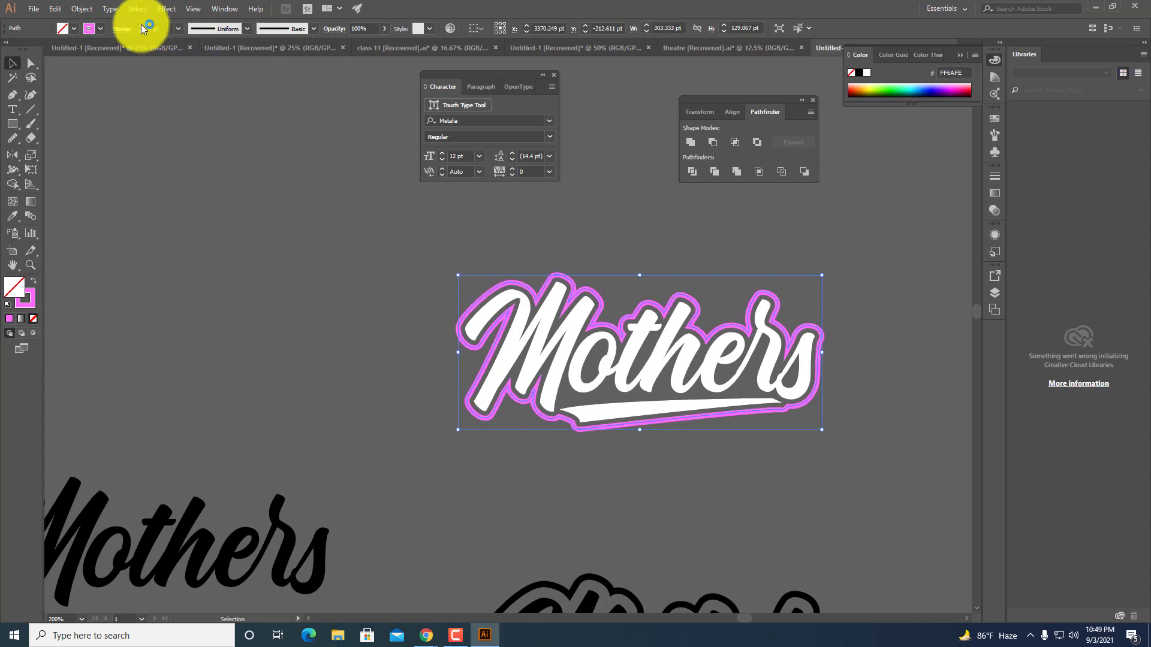
pyautogui.click(141, 25)
pyautogui.click(120, 28)
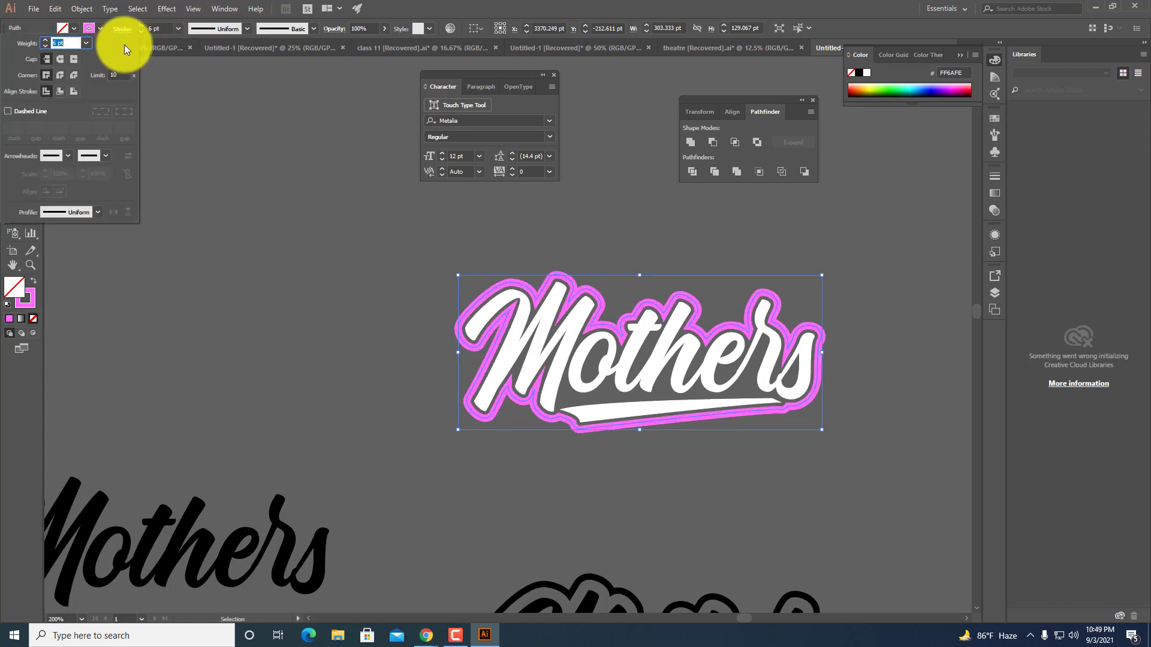
pyautogui.click(71, 91)
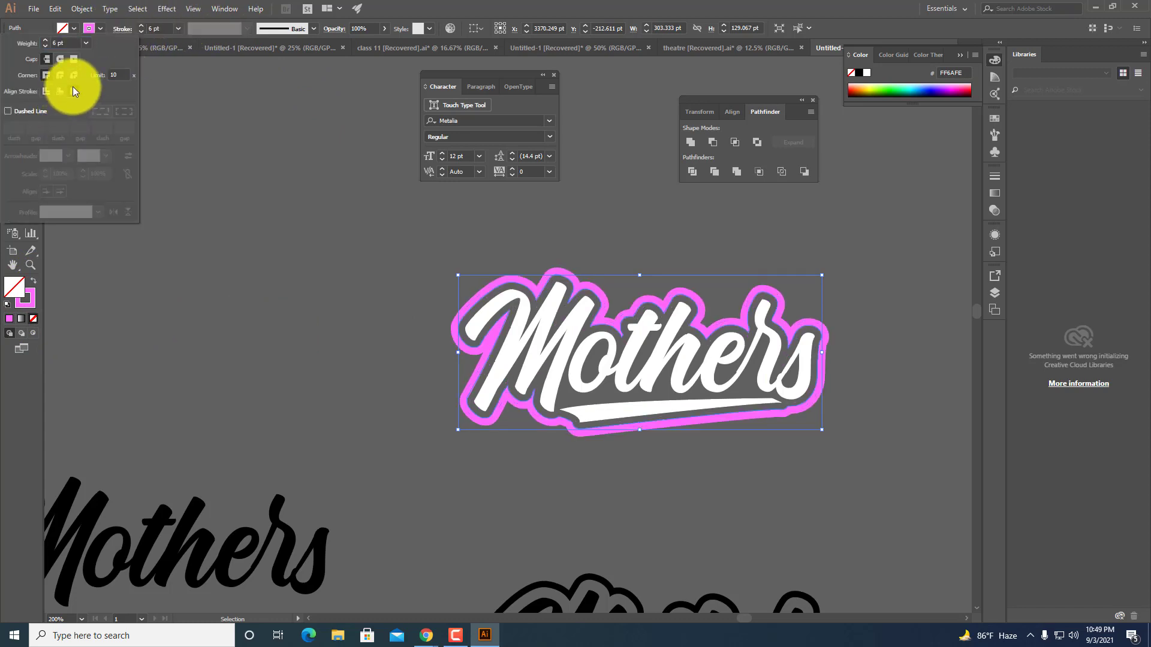
pyautogui.click(143, 32)
pyautogui.click(142, 32)
pyautogui.click(686, 448)
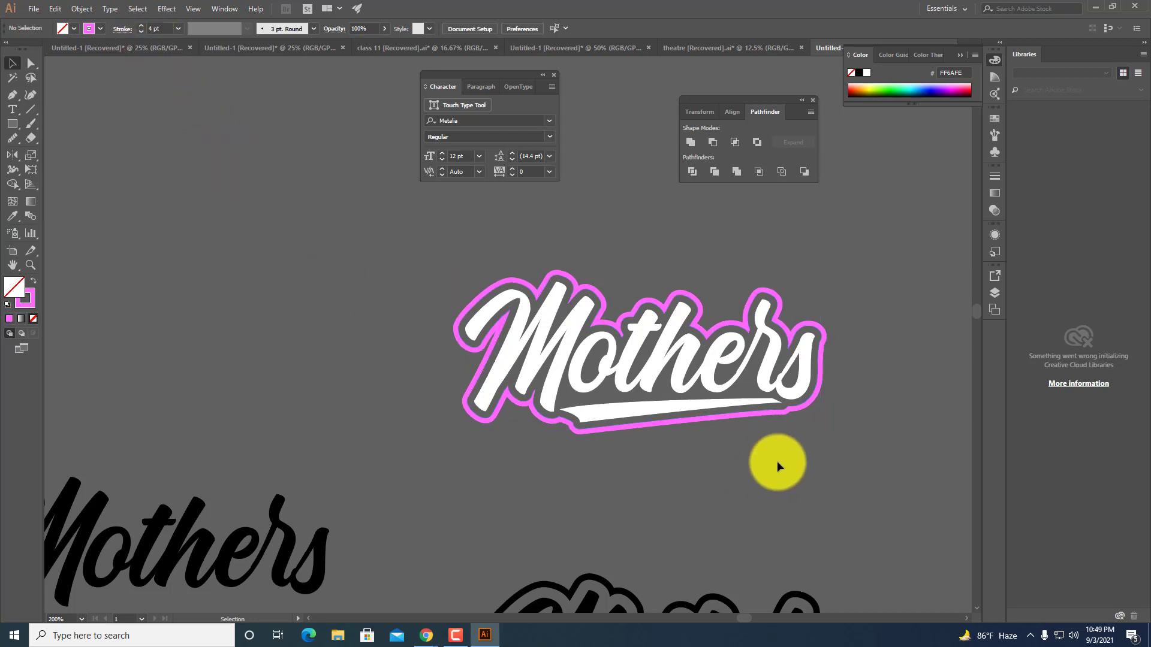
pyautogui.hotkey('ctrl', '1')
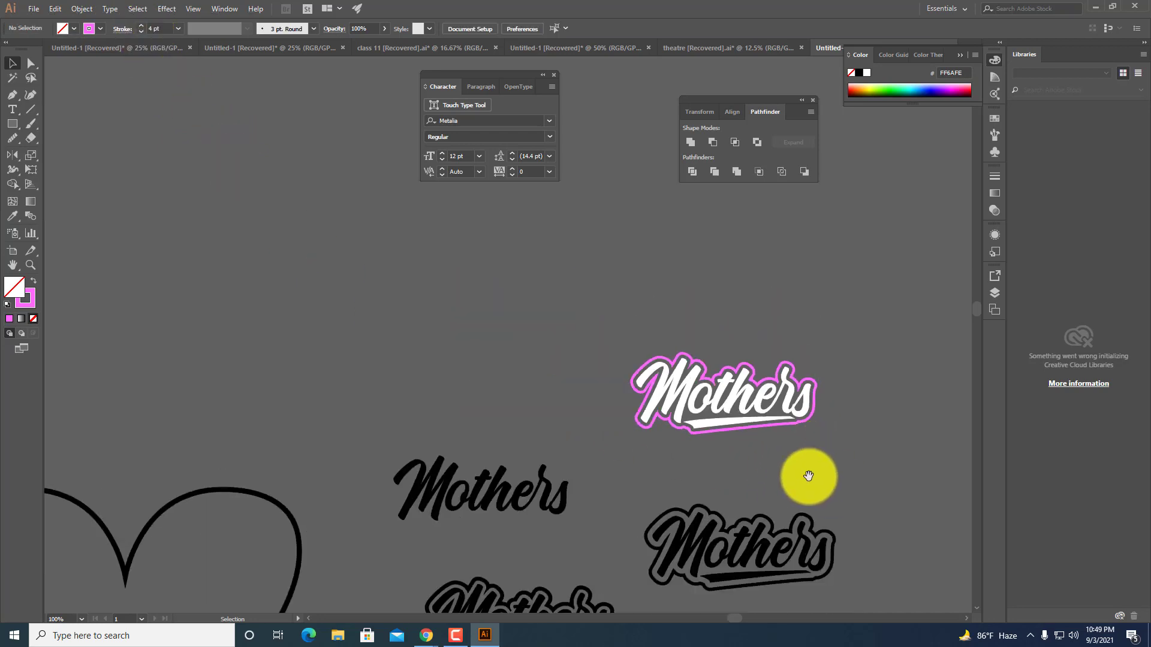
pyautogui.scroll(-1, 606, 402)
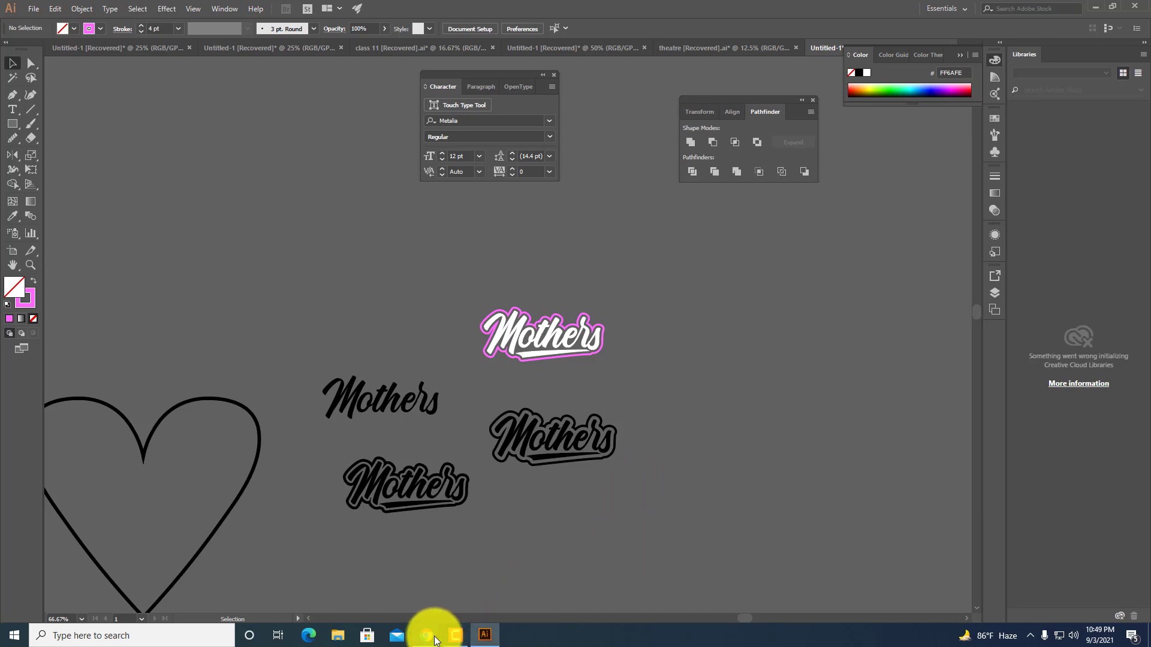
# Admit all pending join requests in the Chrome Meet call, then return to Illustrator.
pyautogui.moveTo(428, 634)
pyautogui.click(389, 596)
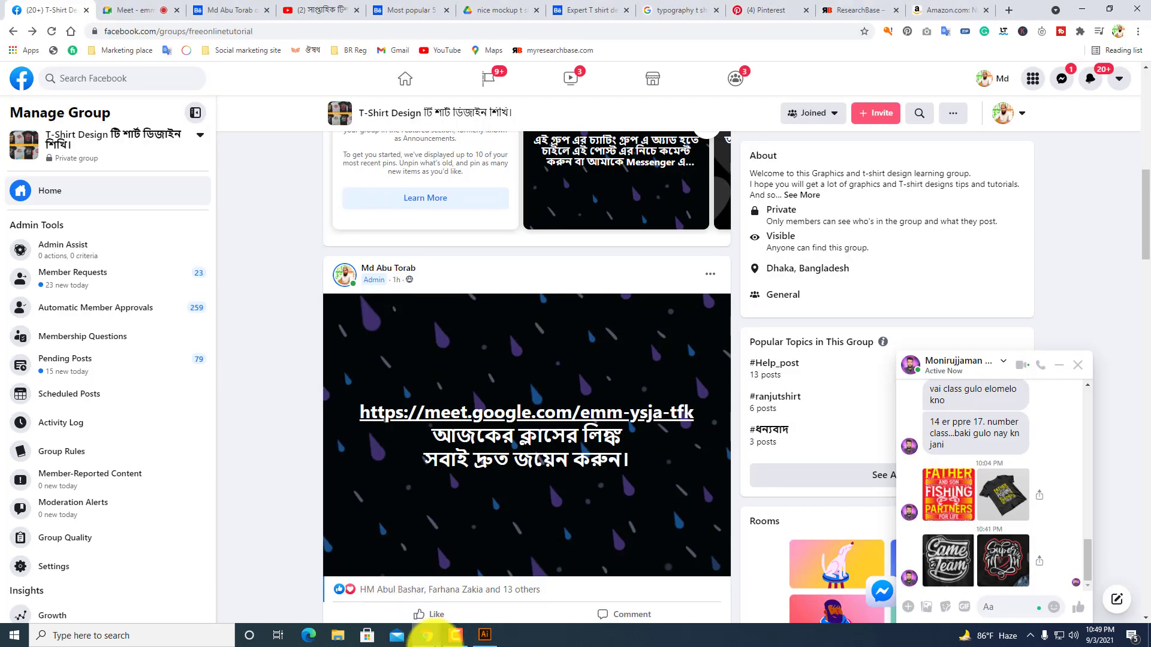
pyautogui.click(131, 11)
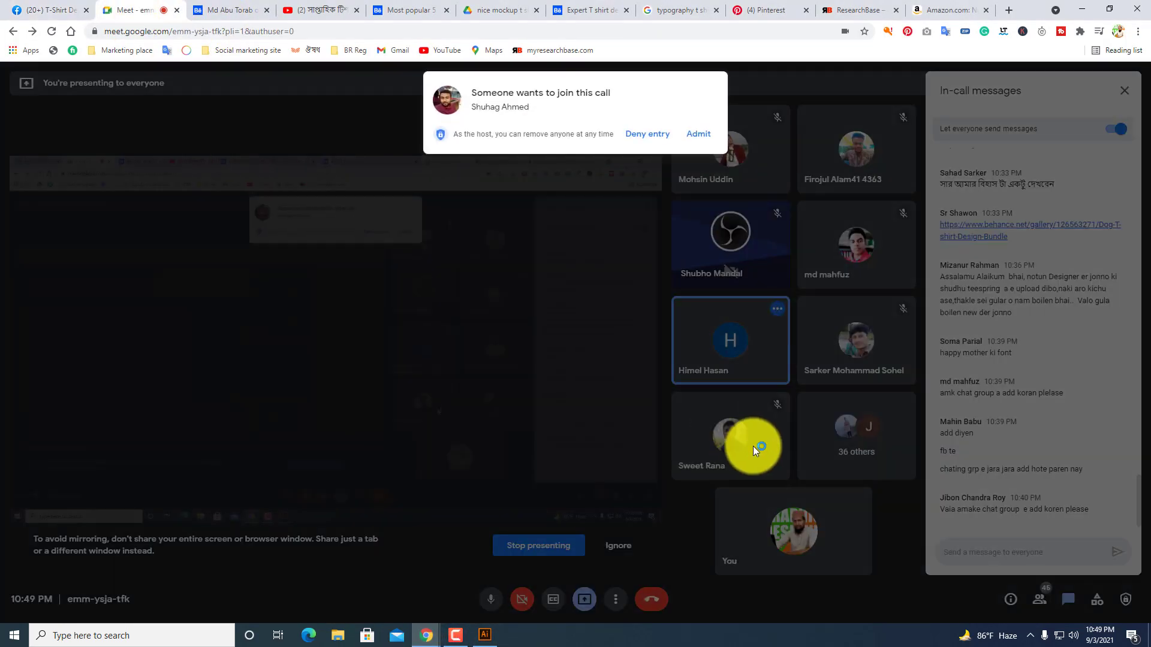
pyautogui.click(702, 137)
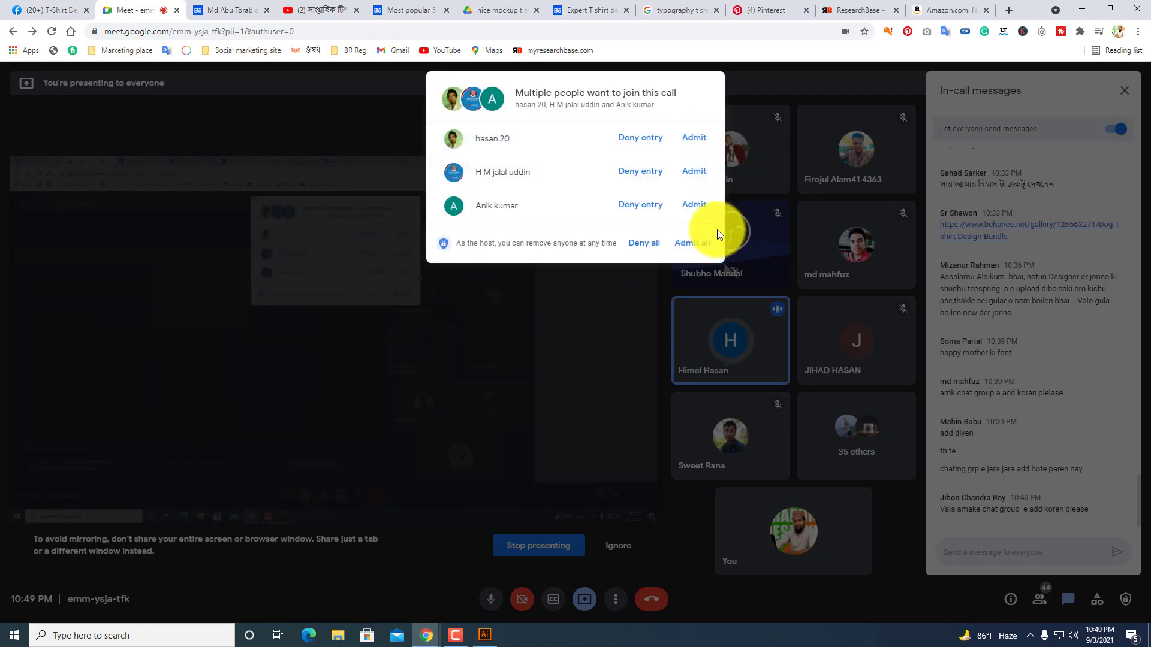
pyautogui.click(695, 244)
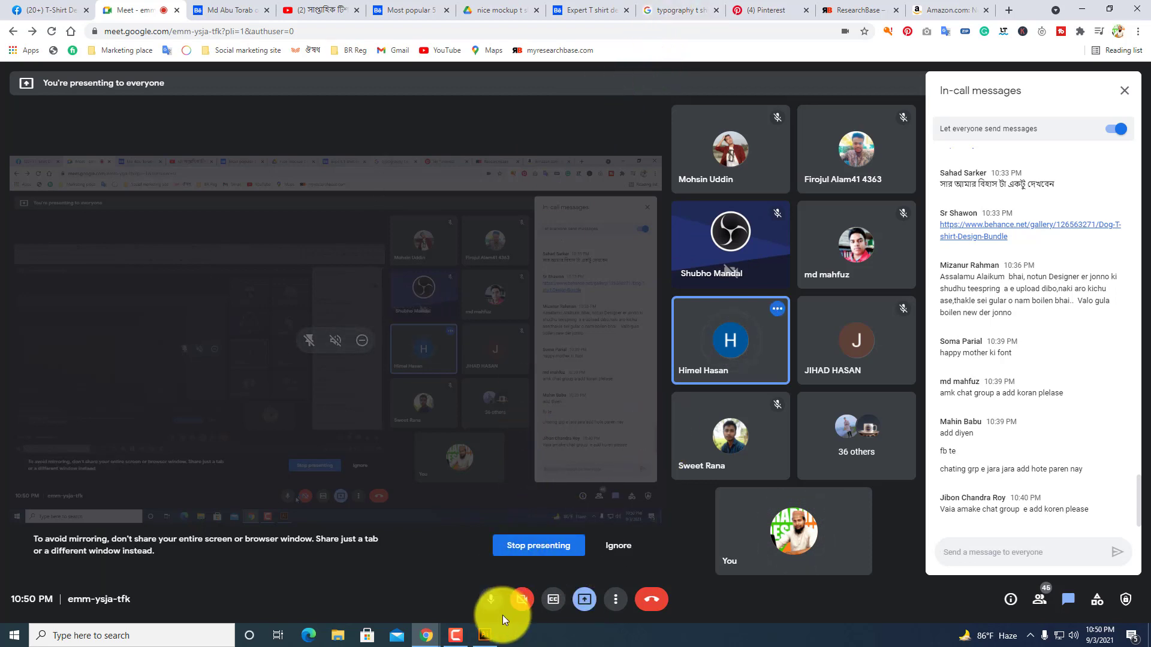
pyautogui.click(486, 633)
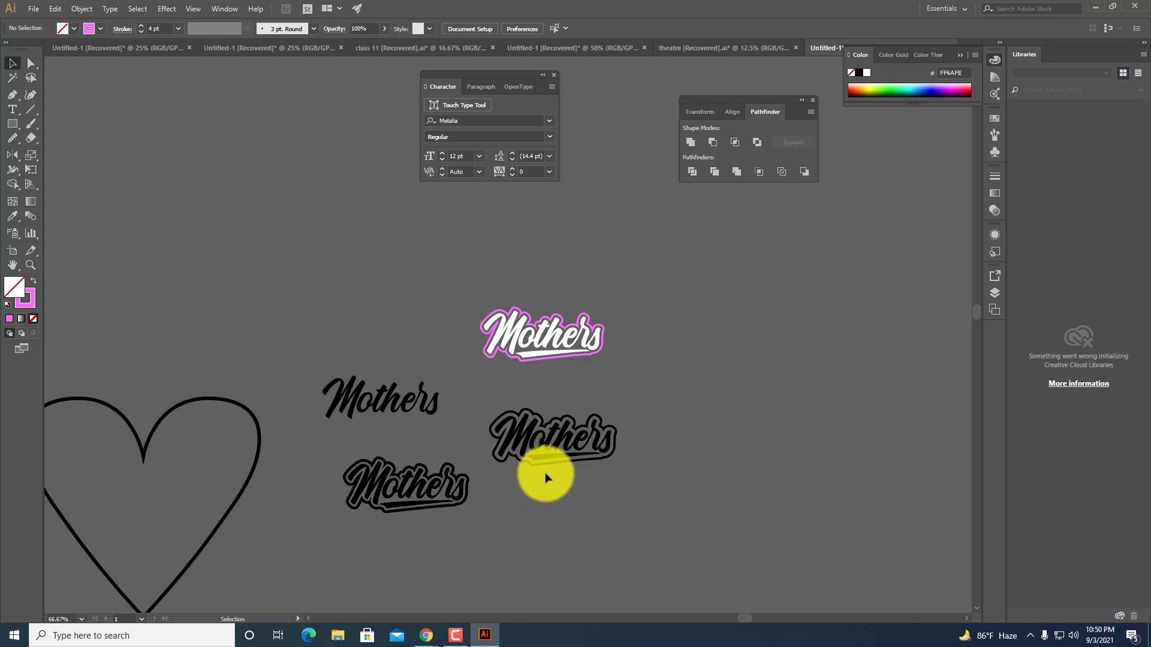
# Drag the black cloud outline right from behind the middle Mothers, then admit the waiting caller.
pyautogui.moveTo(536, 469); pyautogui.dragTo(697, 468)
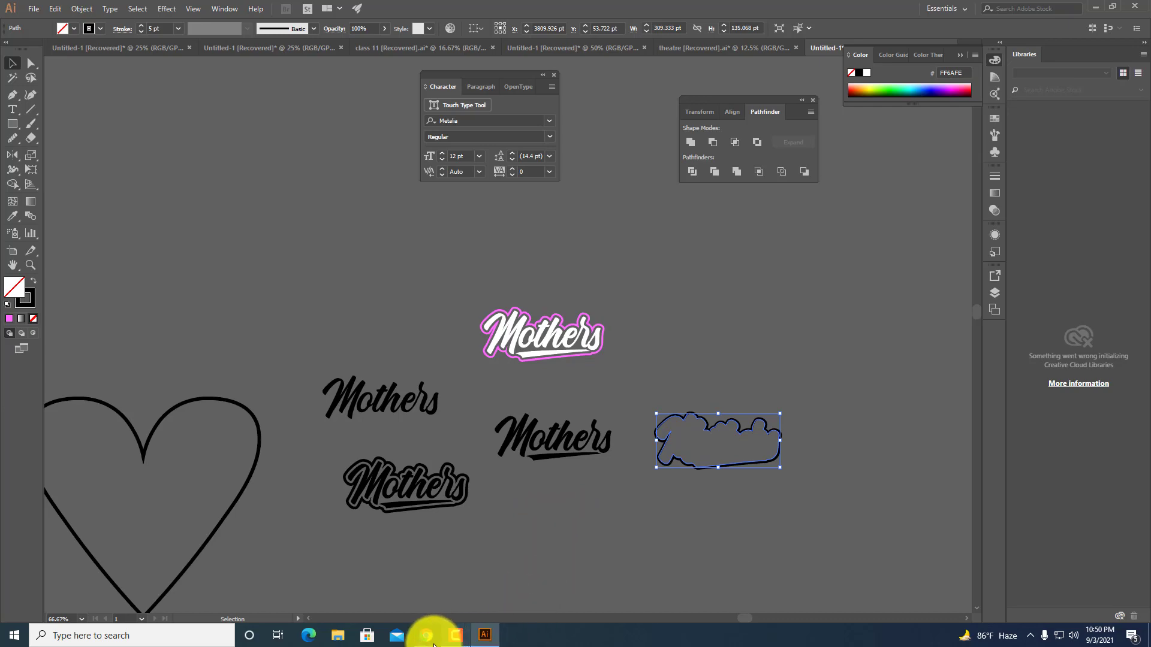
pyautogui.moveTo(425, 634)
pyautogui.click(362, 585)
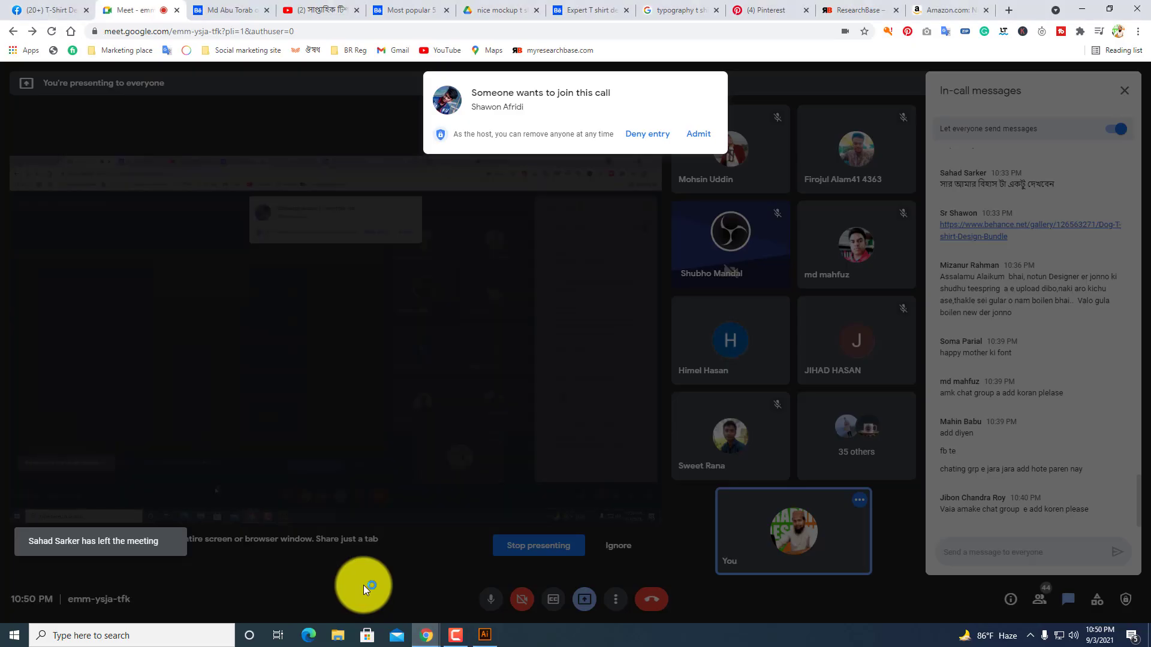
pyautogui.click(700, 143)
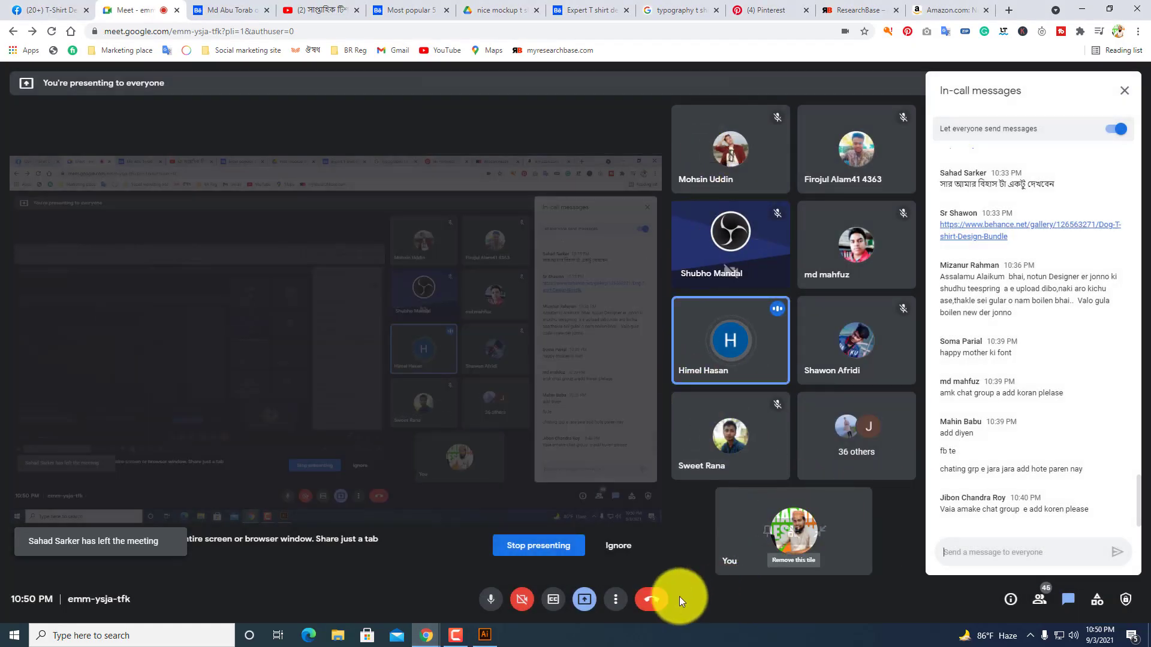
pyautogui.click(484, 635)
# Raise the cloud outline higher and select the middle Mothers group.
pyautogui.click(631, 558)
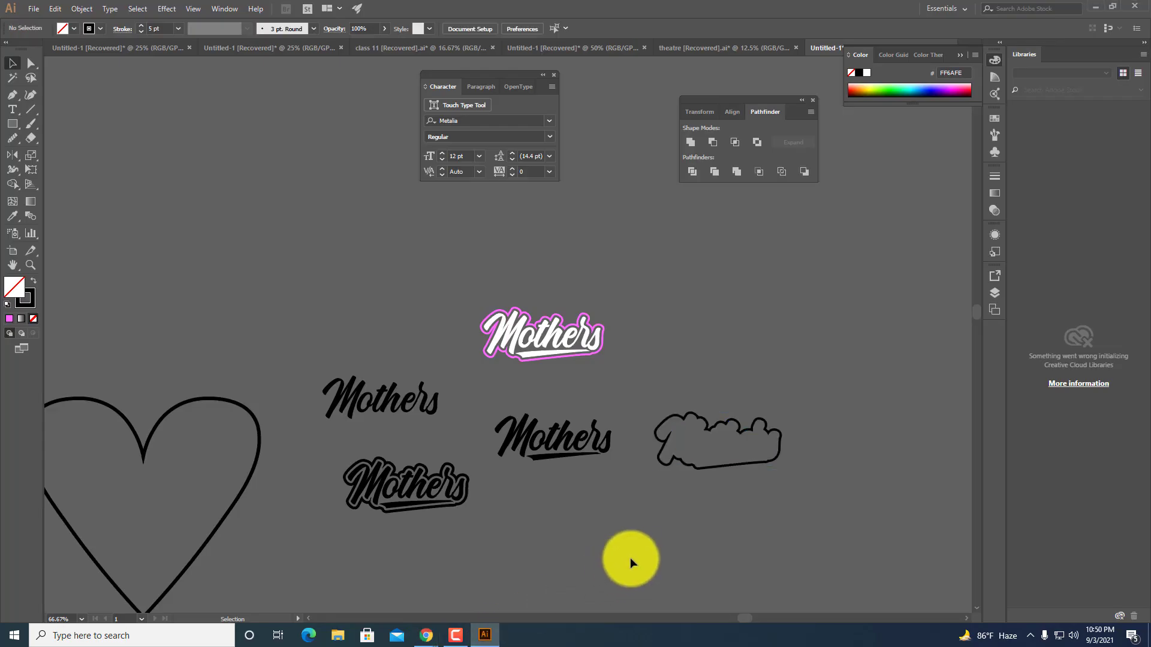
pyautogui.scroll(3, 587, 495)
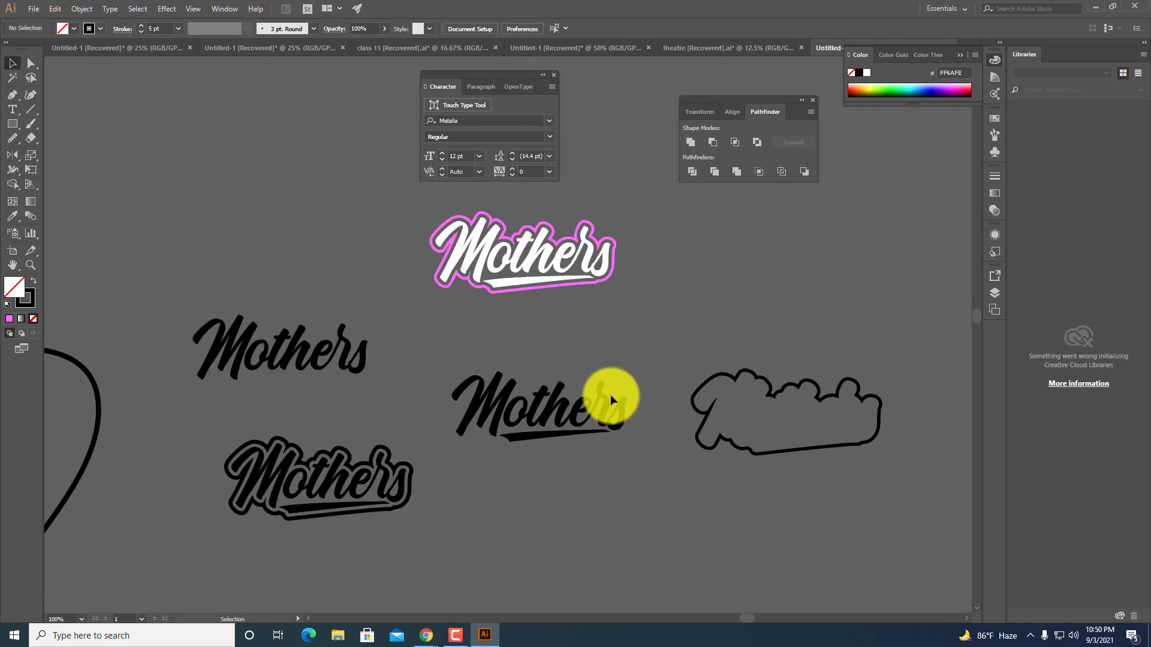
pyautogui.click(764, 387)
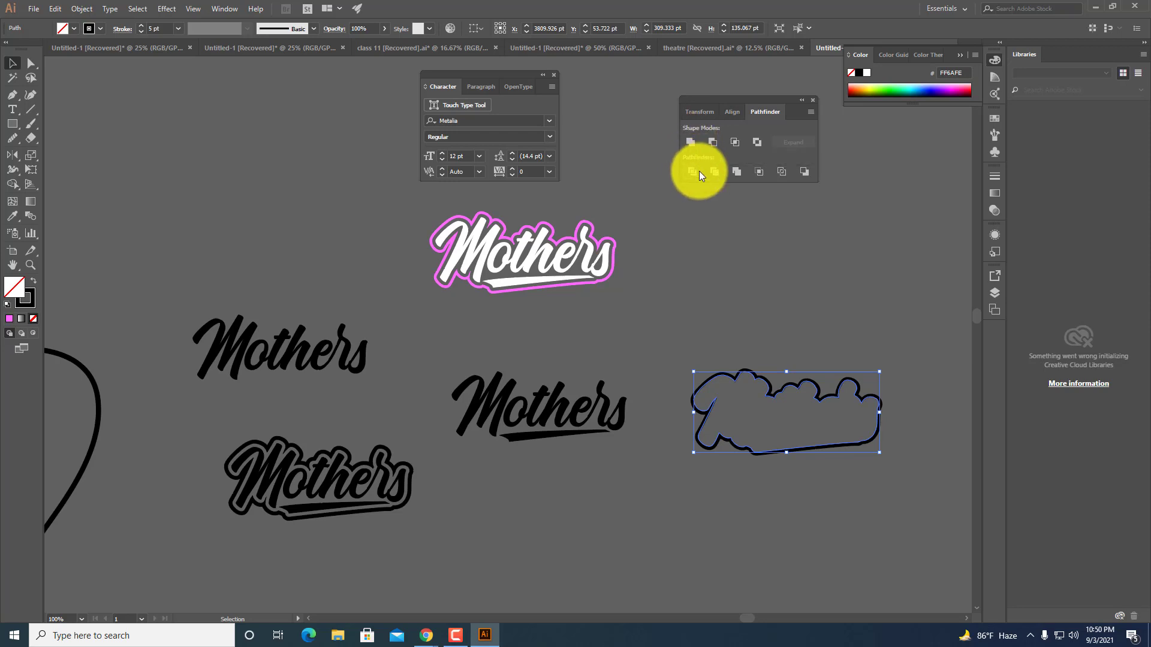
pyautogui.click(710, 247)
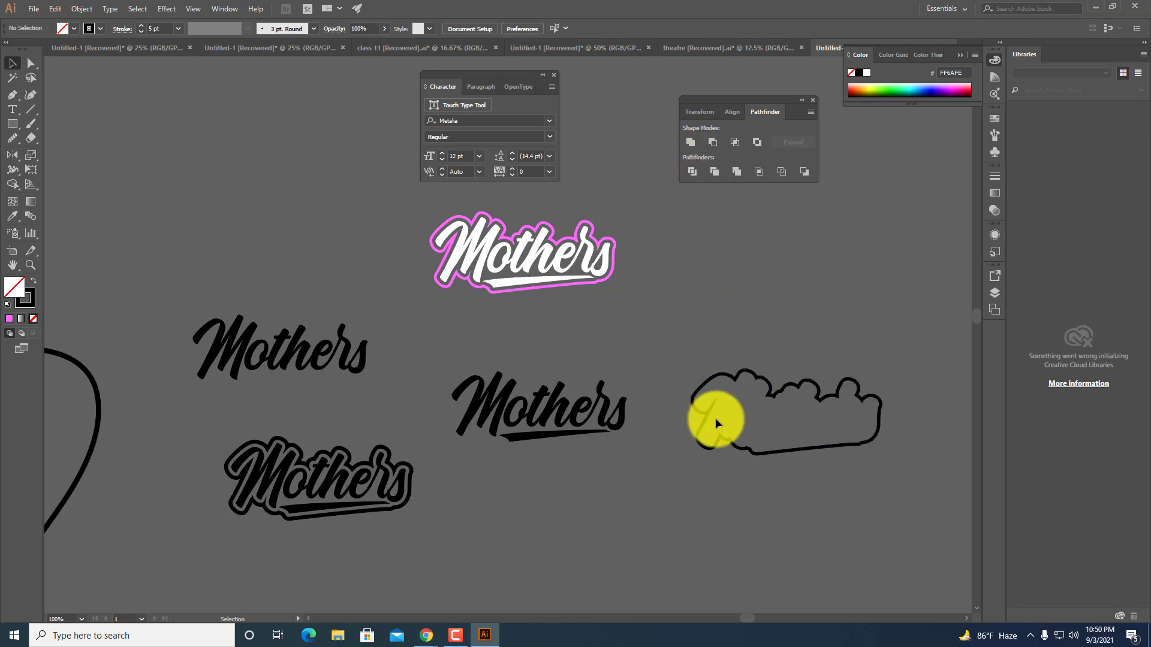
pyautogui.moveTo(774, 384); pyautogui.dragTo(759, 323)
pyautogui.click(689, 506)
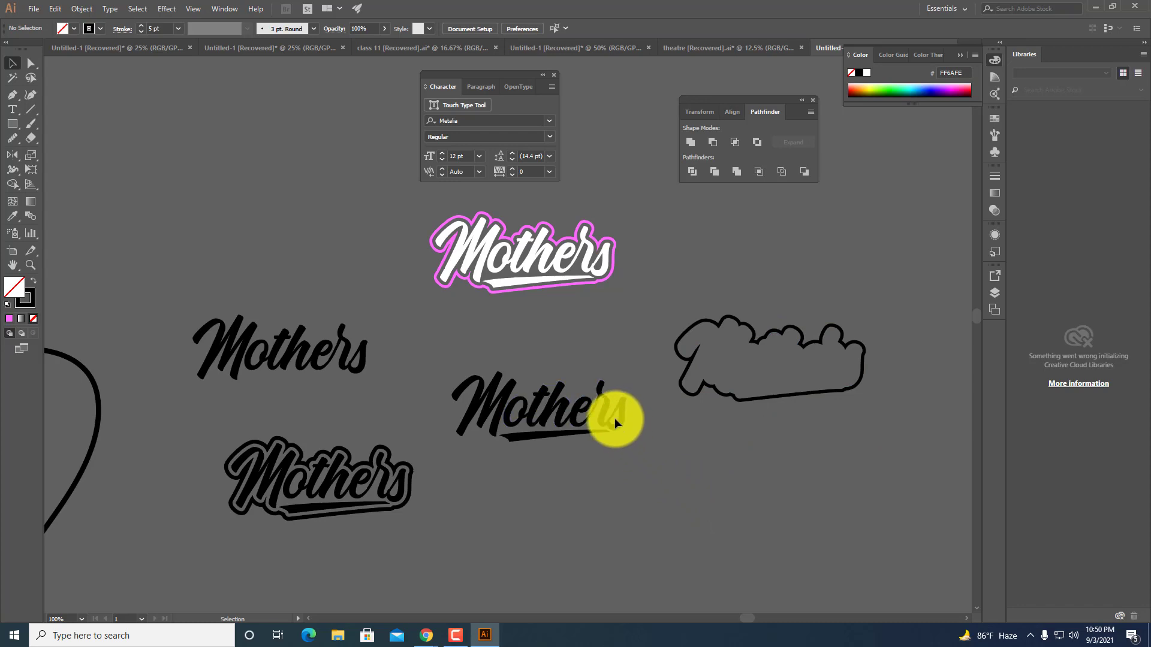
pyautogui.click(595, 411)
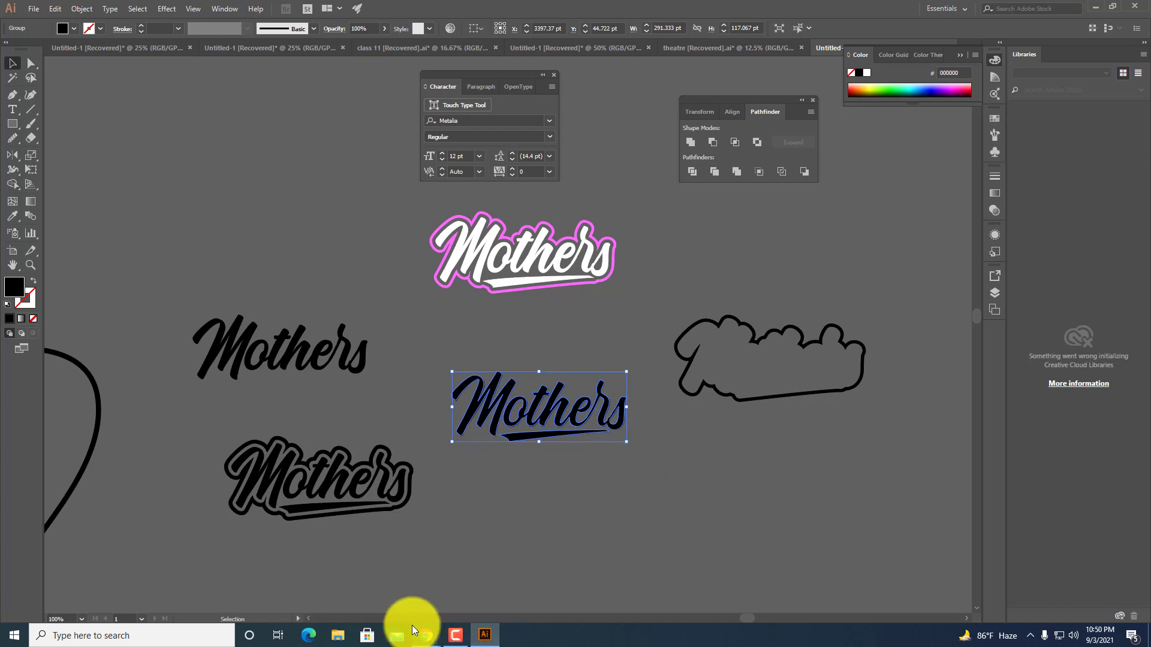
pyautogui.moveTo(434, 637)
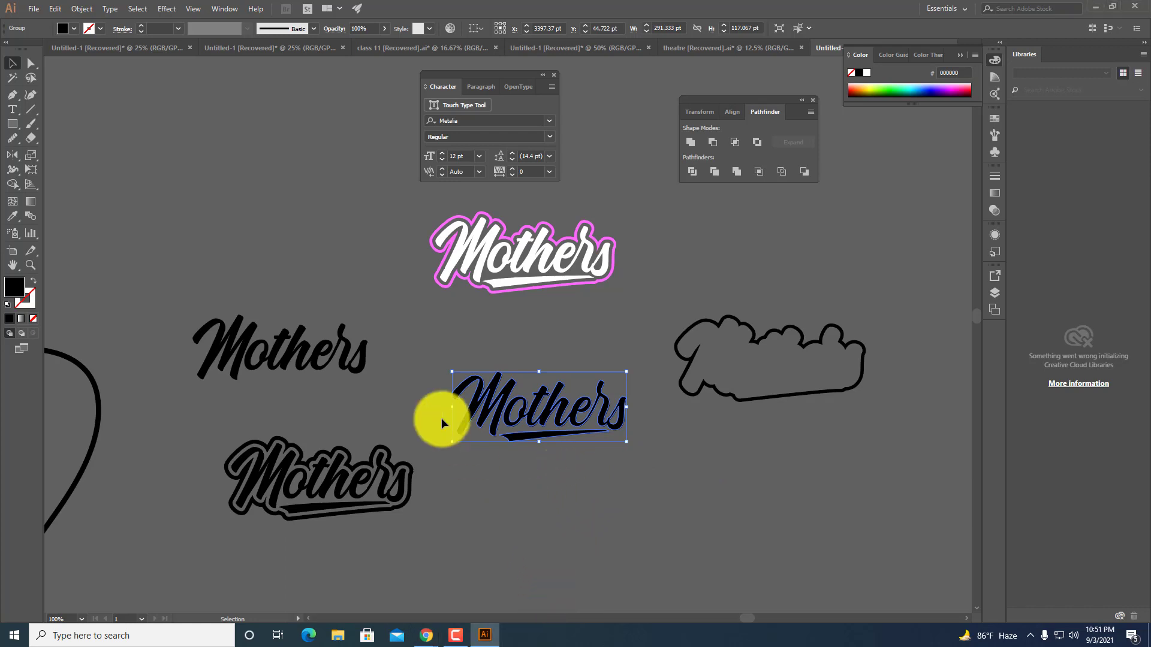
# Show the join-request list in Google Meet and admit both waiting people with Admit all.
pyautogui.click(322, 547)
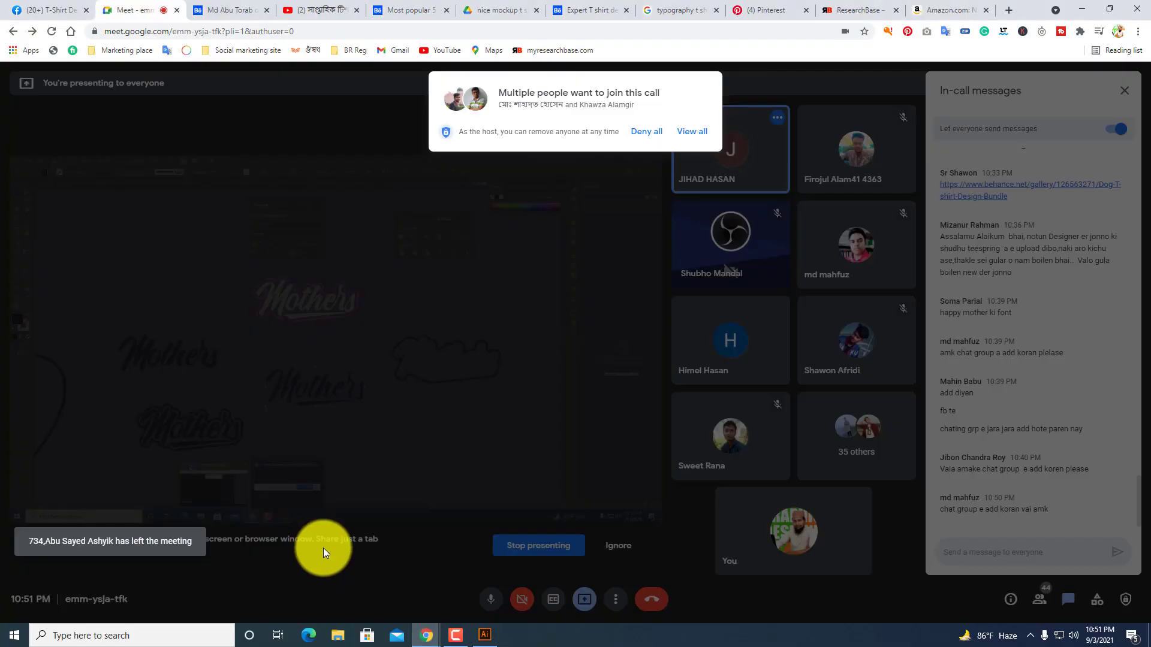
pyautogui.click(692, 131)
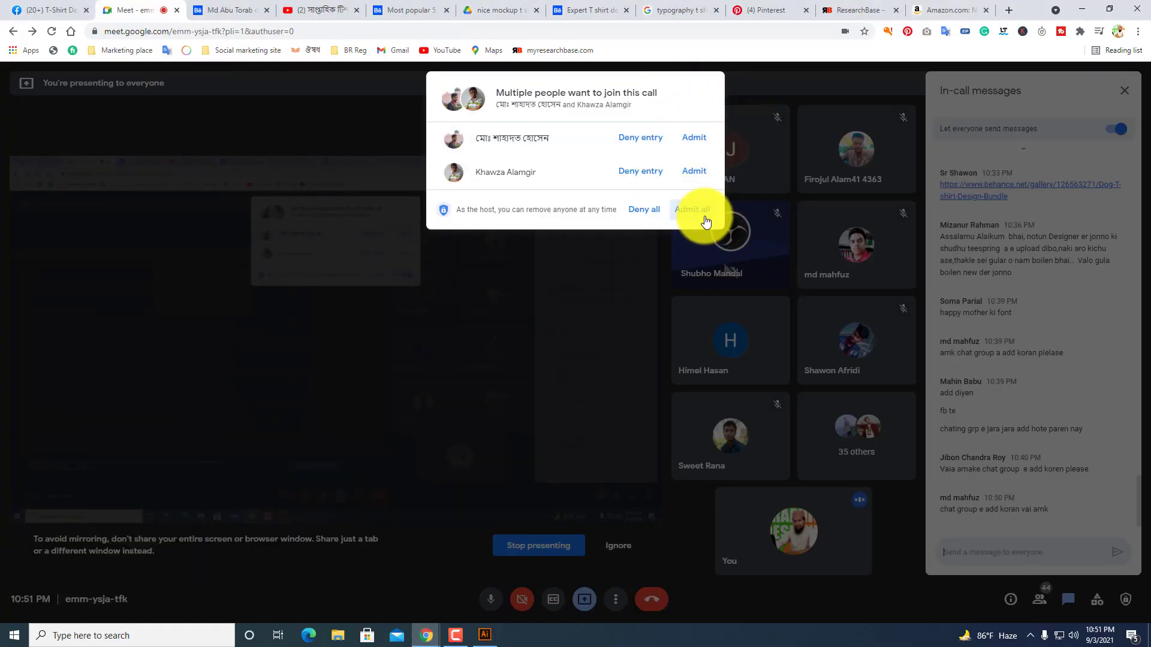
pyautogui.click(695, 211)
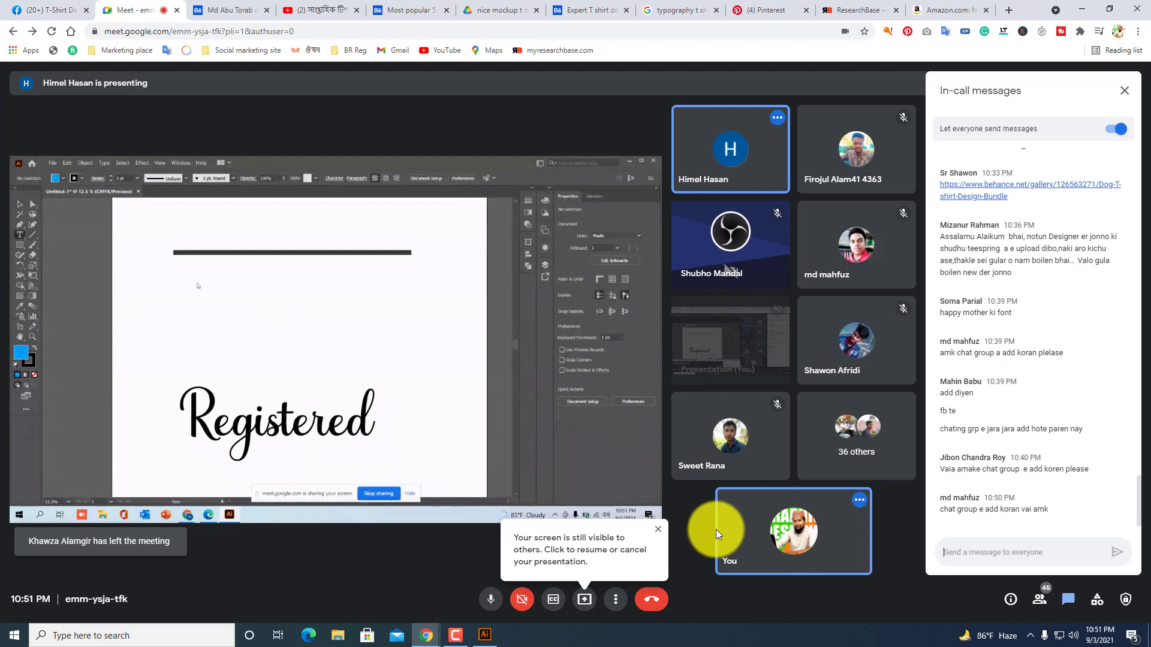
# Resume presenting your own screen in Google Meet.
pyautogui.moveTo(370, 295)
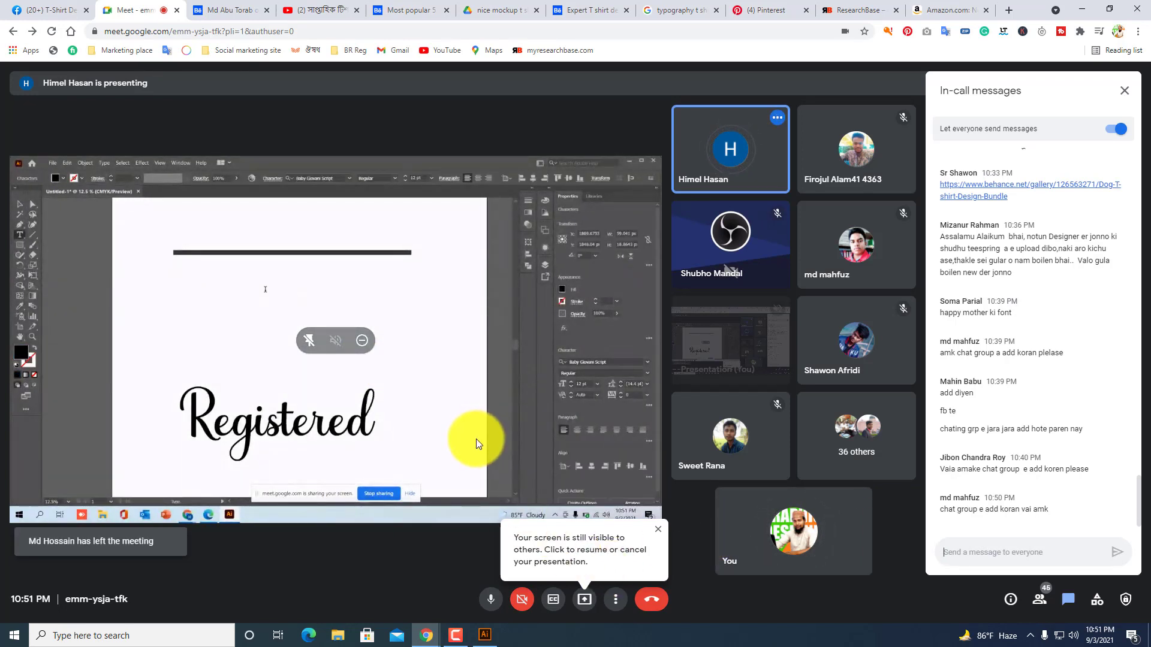
pyautogui.moveTo(847, 306)
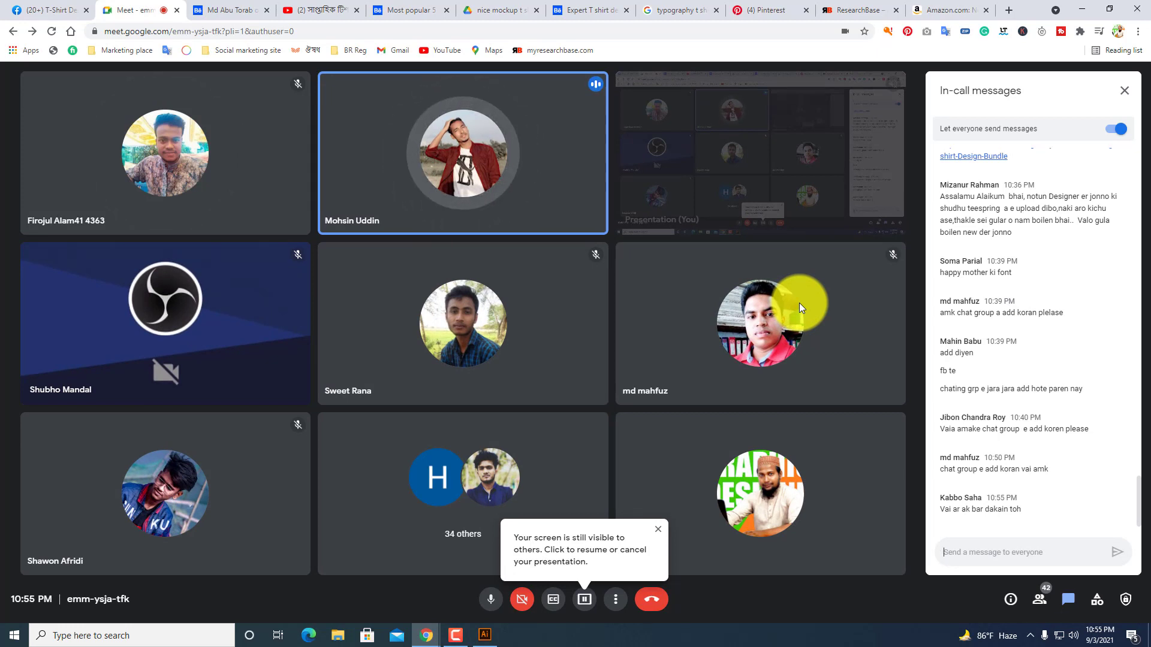
pyautogui.click(587, 592)
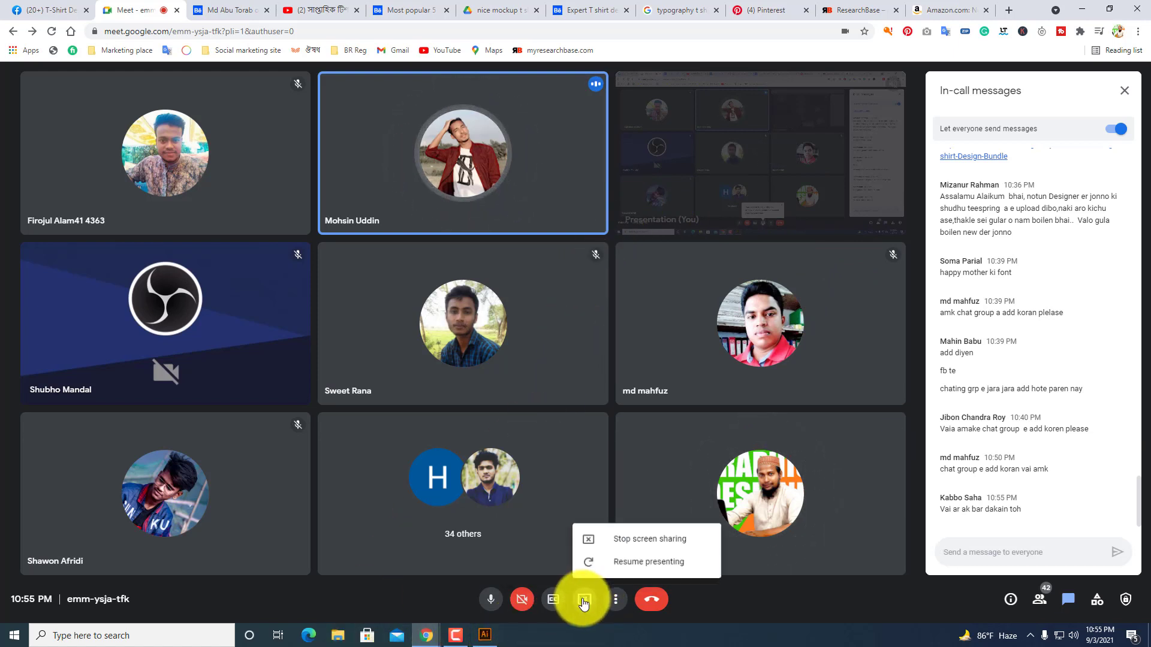
pyautogui.click(646, 564)
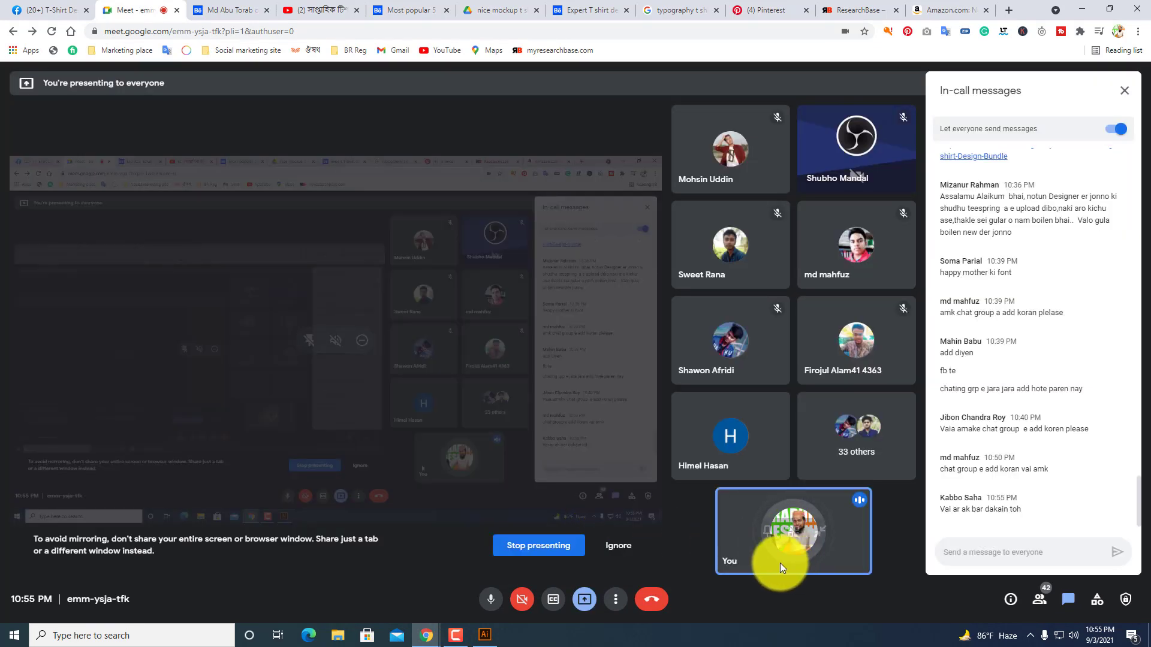
# Bring the Illustrator artwork back to the front.
pyautogui.click(456, 637)
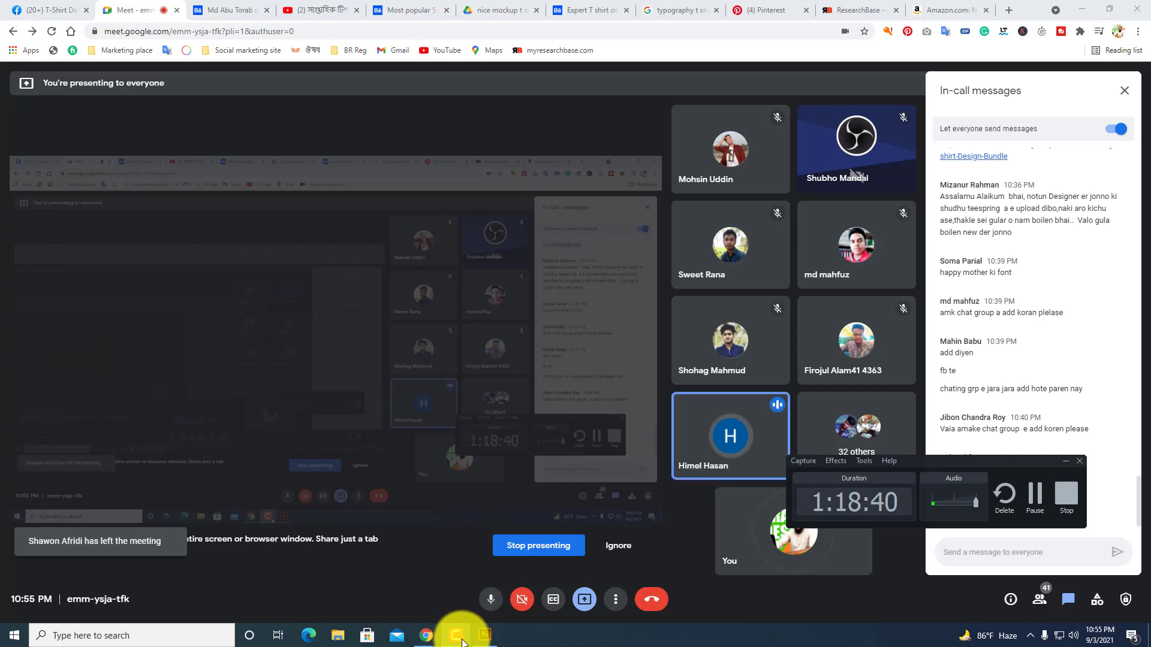
pyautogui.click(1067, 462)
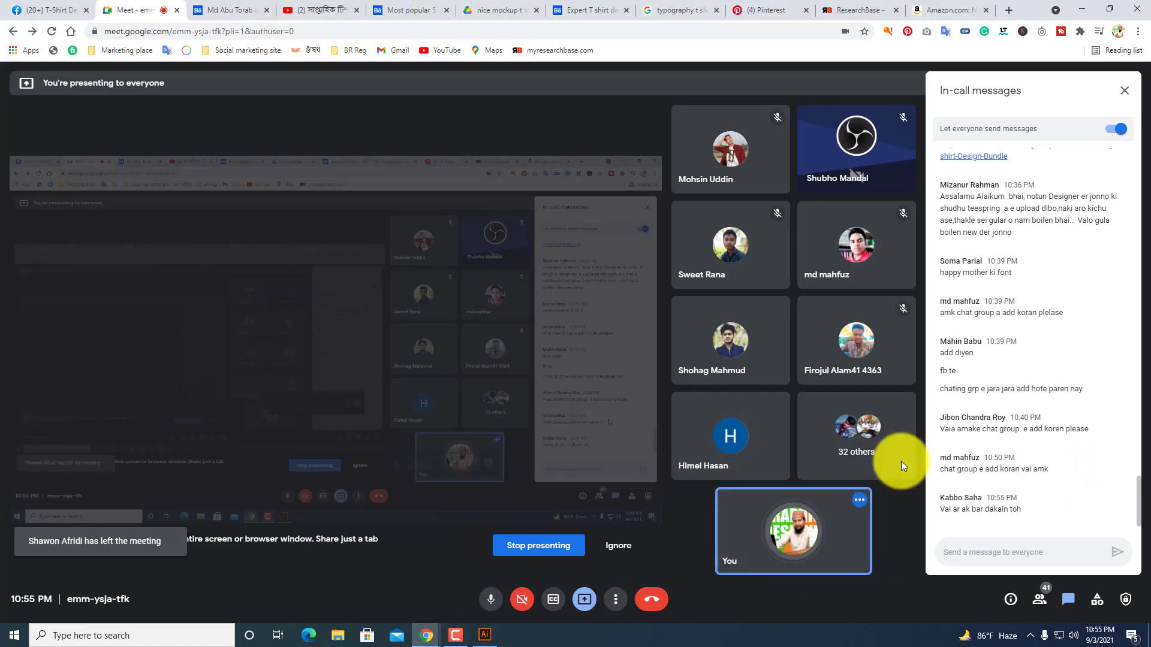
pyautogui.click(489, 635)
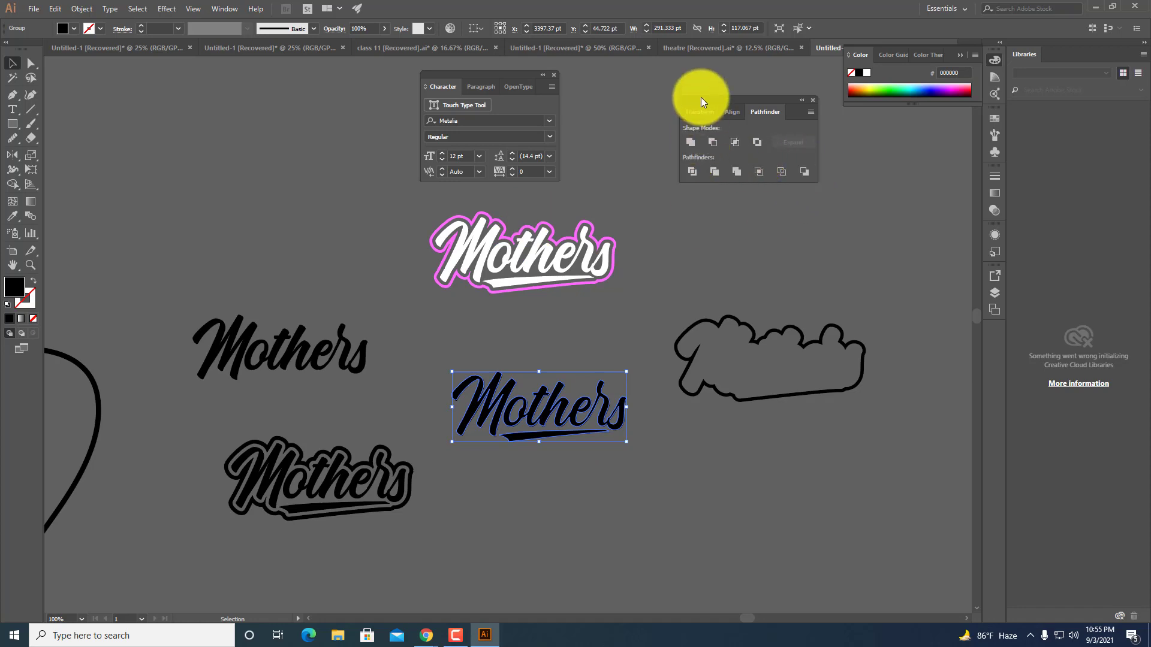
# Move the Pathfinder panel to the right and select the plain black Mothers on the left.
pyautogui.moveTo(700, 97); pyautogui.dragTo(802, 115)
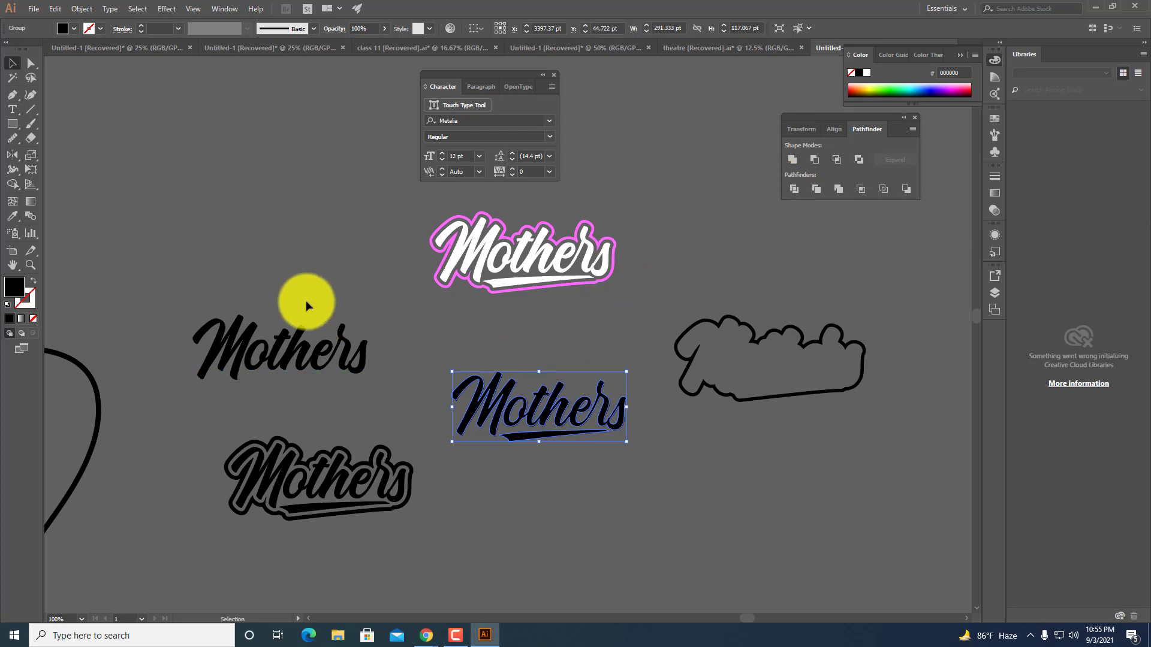
pyautogui.click(300, 367)
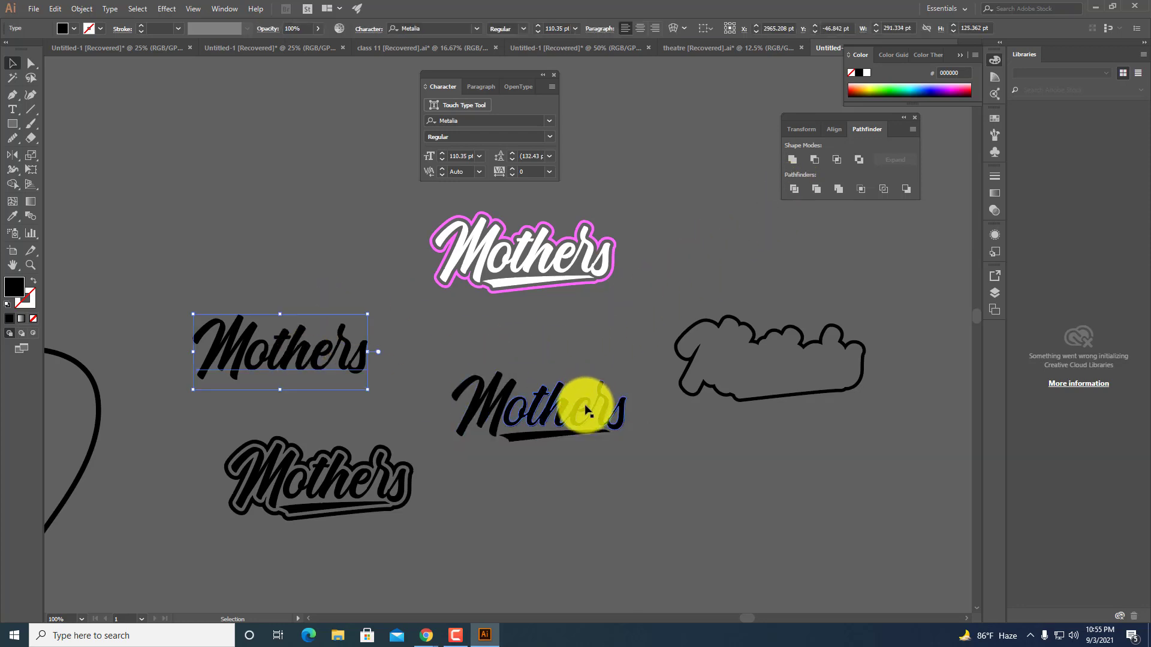
pyautogui.click(587, 401)
pyautogui.click(334, 359)
# Convert the left Mothers text to outlines and move it right and down.
pyautogui.rightClick(321, 360)
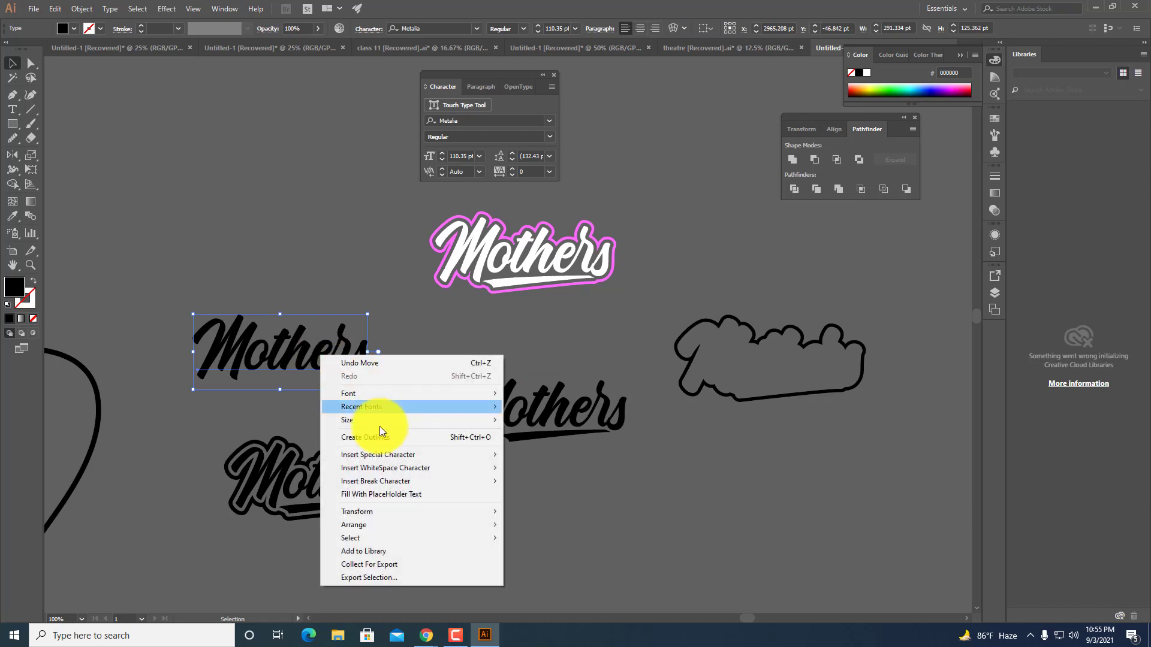
pyautogui.click(377, 435)
pyautogui.click(344, 383)
pyautogui.click(314, 365)
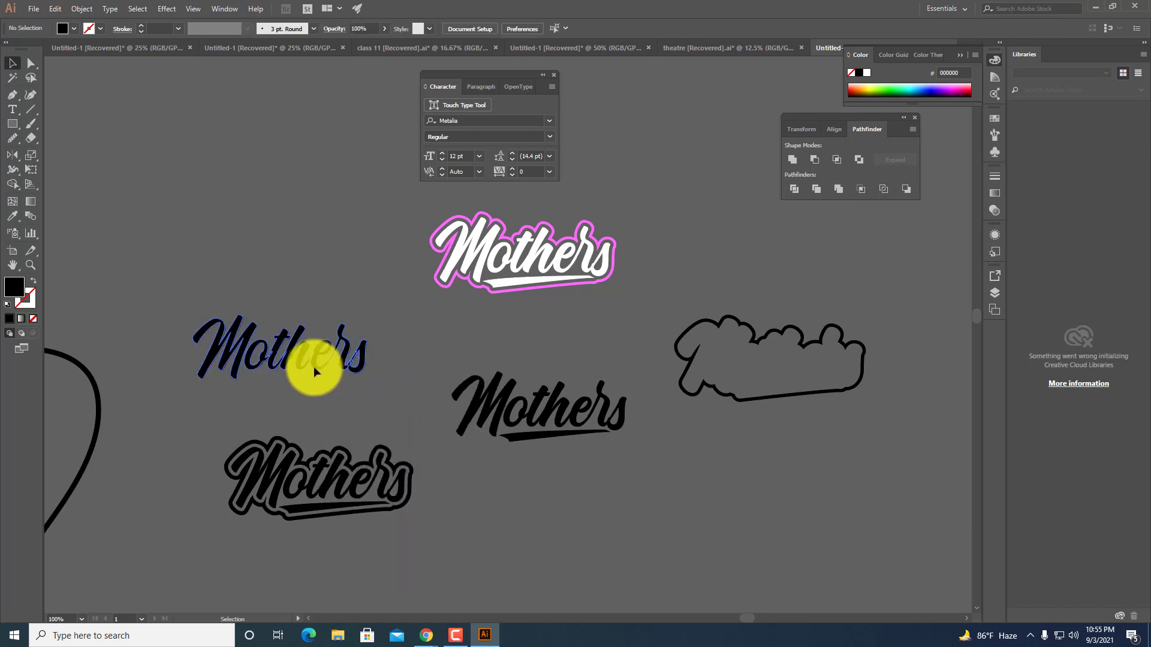
pyautogui.scroll(5, 271, 379)
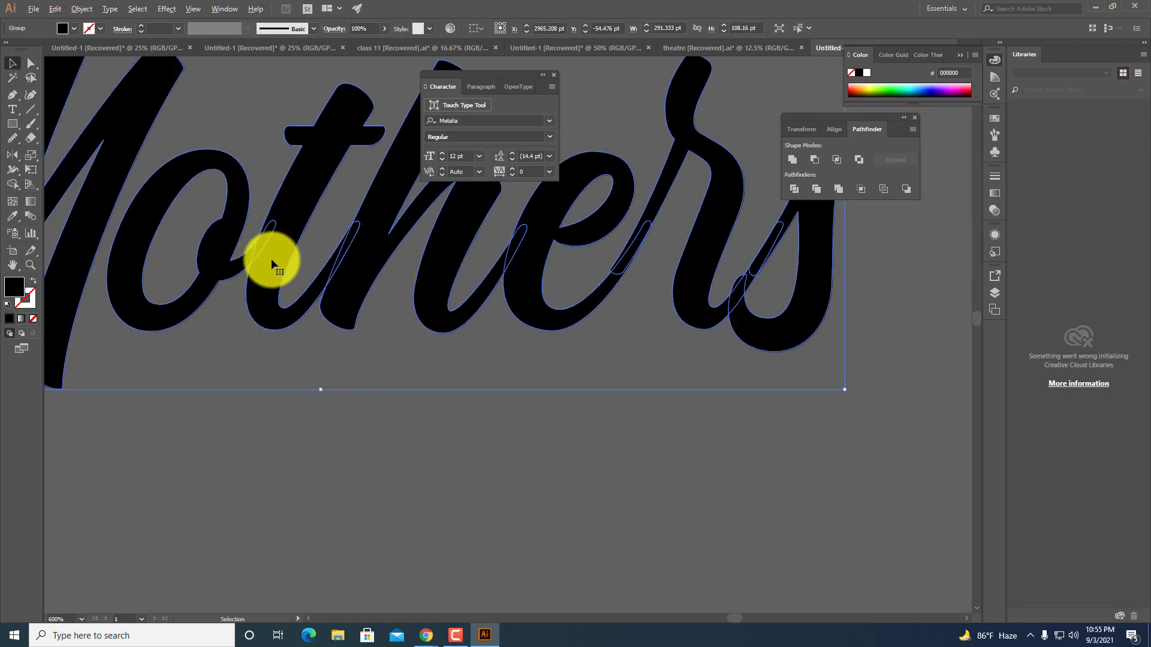
pyautogui.scroll(-2, 273, 264)
pyautogui.moveTo(266, 258); pyautogui.dragTo(518, 293)
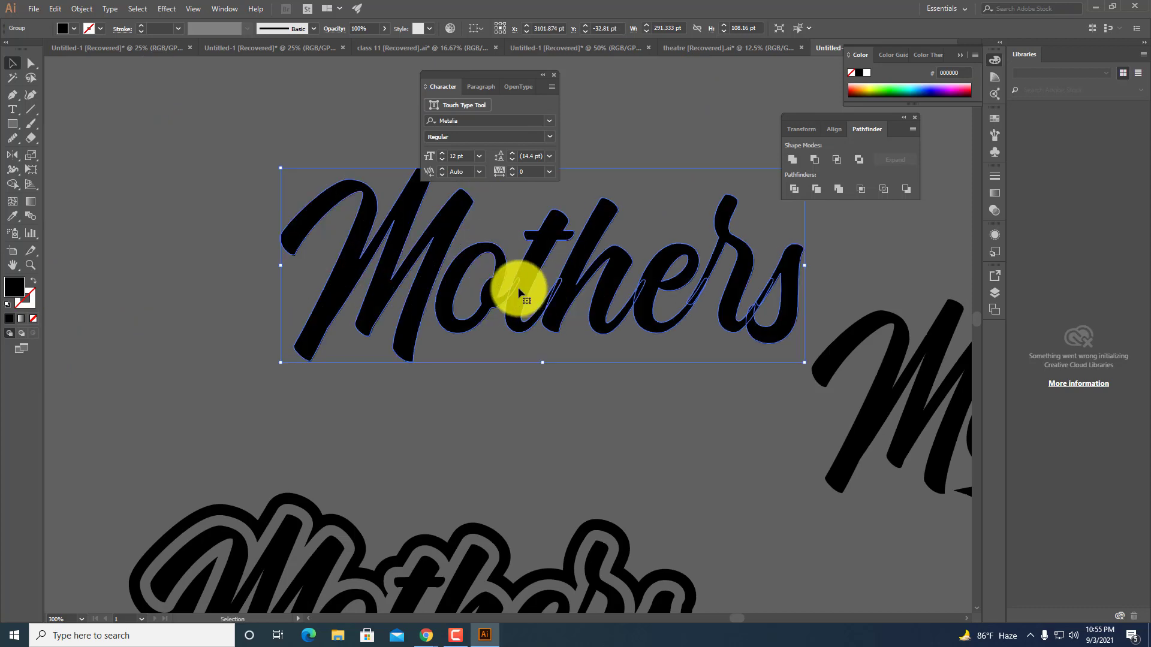
# Apply Pathfinder Divide, ungroup, and drag the t, o, M, h, r and s pieces apart.
pyautogui.click(795, 189)
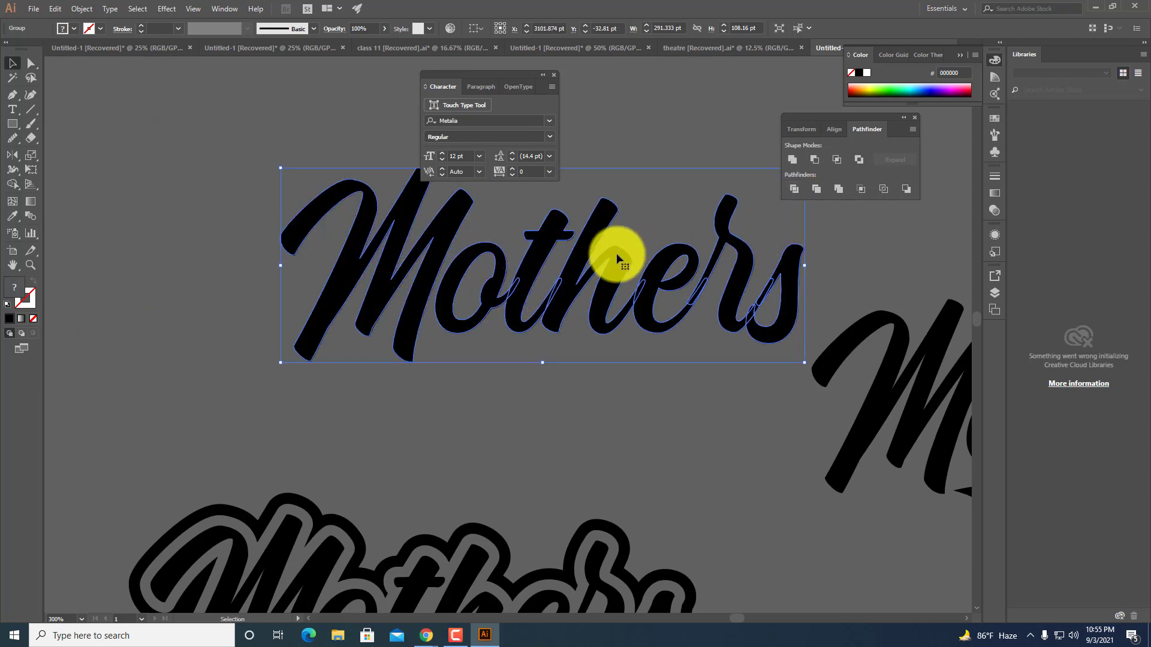
pyautogui.rightClick(617, 254)
pyautogui.click(645, 342)
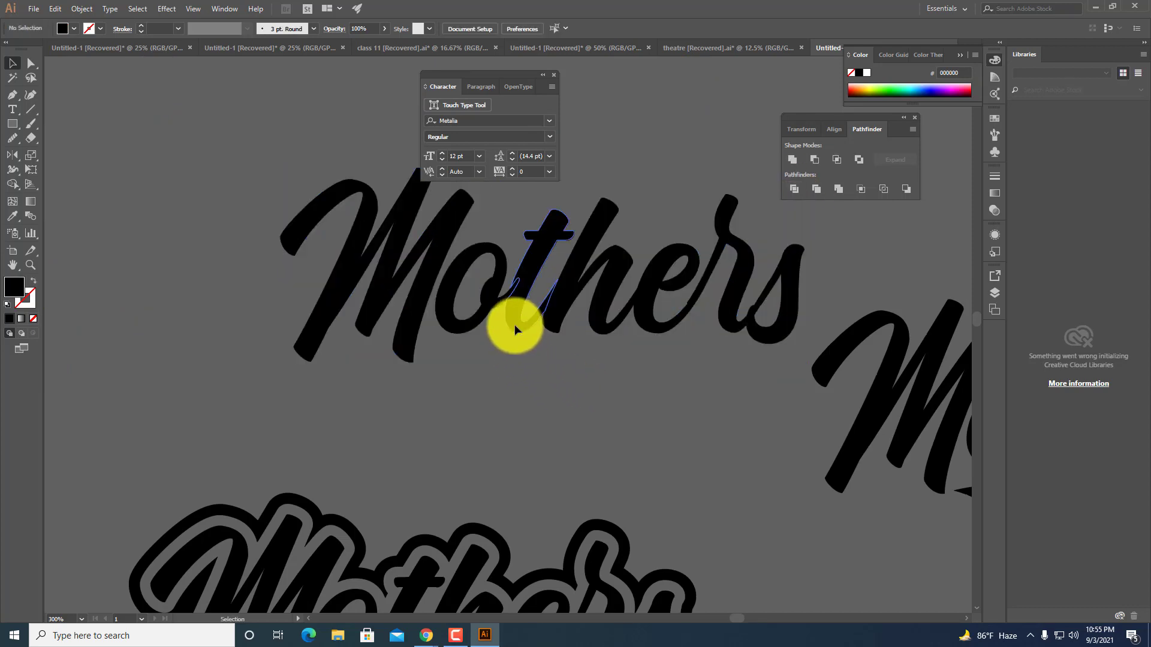
pyautogui.moveTo(514, 321)
pyautogui.mouseDown()
pyautogui.moveTo(535, 360)
pyautogui.moveTo(560, 325)
pyautogui.moveTo(551, 339)
pyautogui.mouseUp()
pyautogui.click(519, 297)
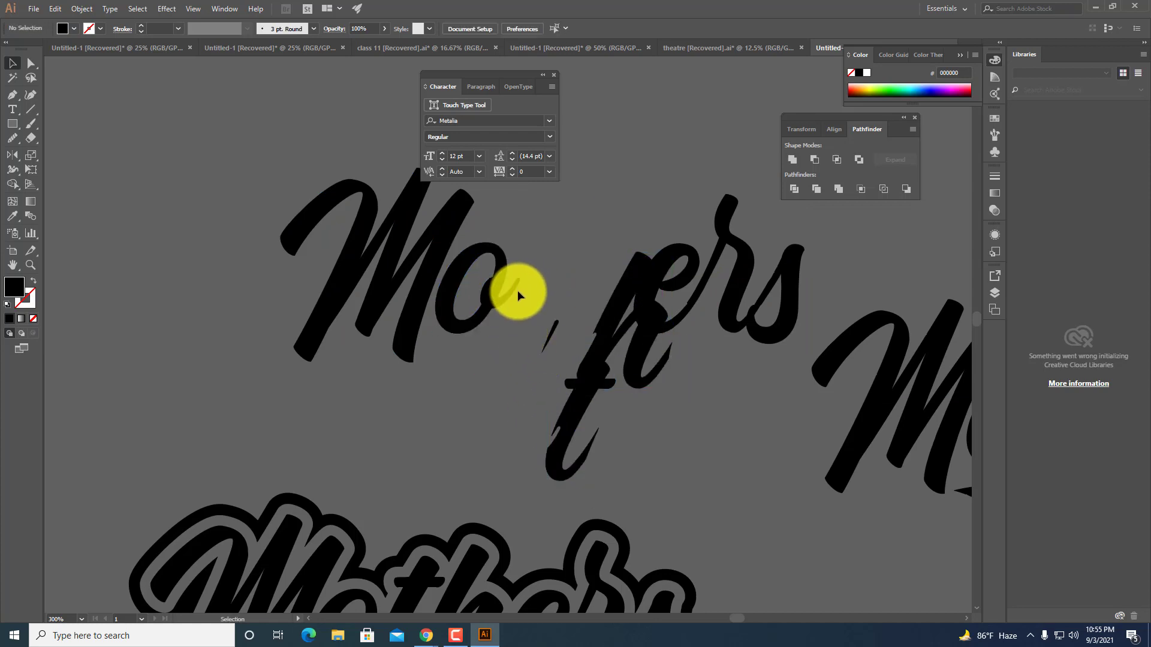
pyautogui.moveTo(518, 292); pyautogui.dragTo(498, 353)
pyautogui.moveTo(426, 338); pyautogui.dragTo(456, 377)
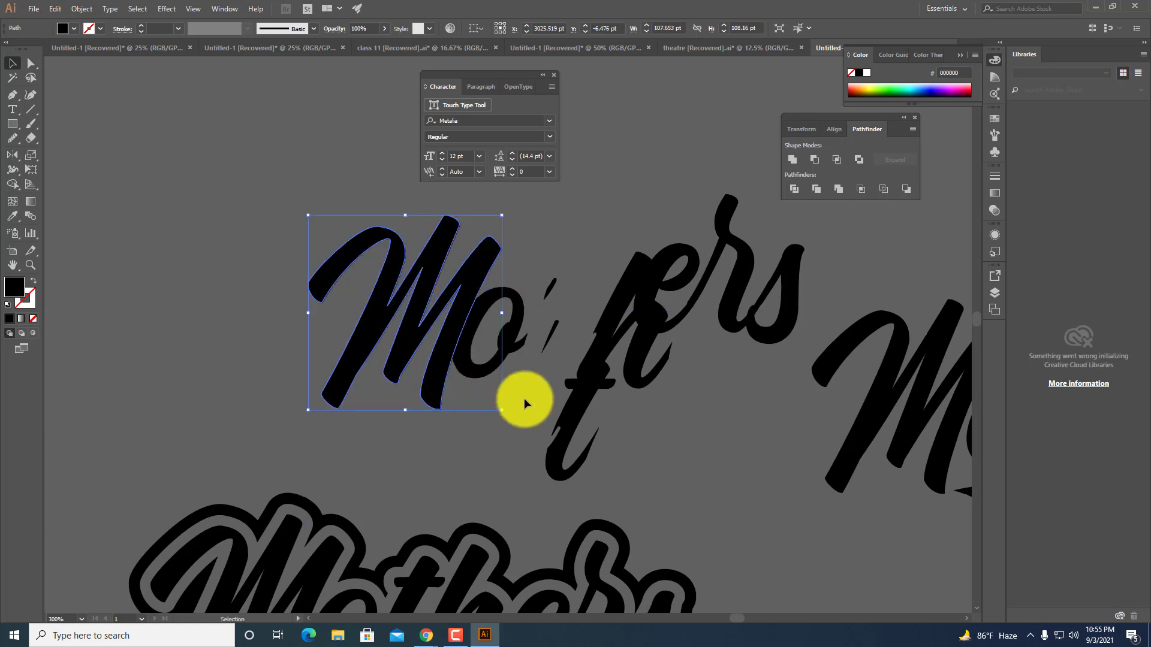
pyautogui.moveTo(624, 368); pyautogui.dragTo(523, 321)
pyautogui.moveTo(637, 318); pyautogui.dragTo(675, 337)
pyautogui.hotkey('ctrl', 'z')
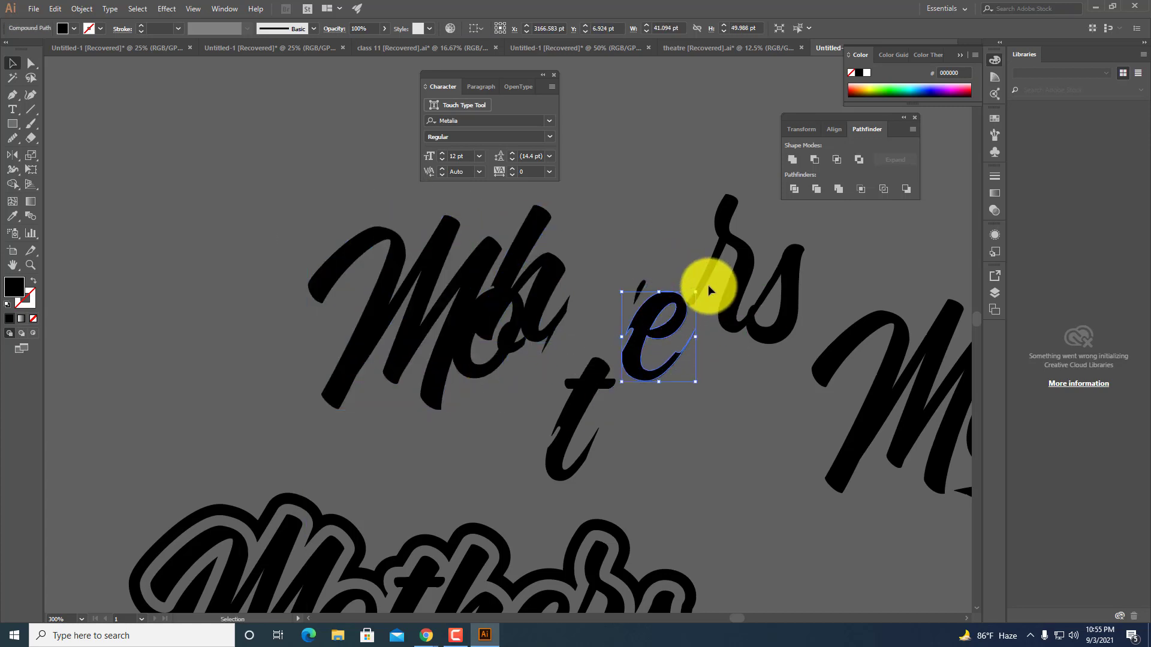
pyautogui.moveTo(707, 285); pyautogui.dragTo(757, 272)
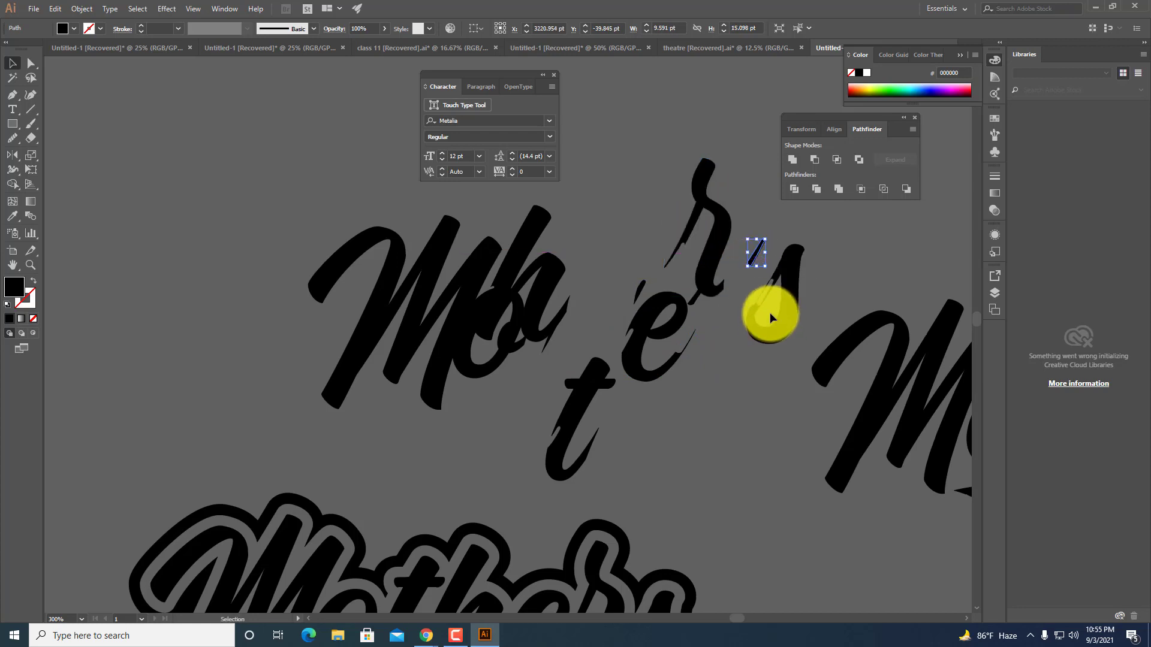
pyautogui.moveTo(770, 312); pyautogui.dragTo(738, 374)
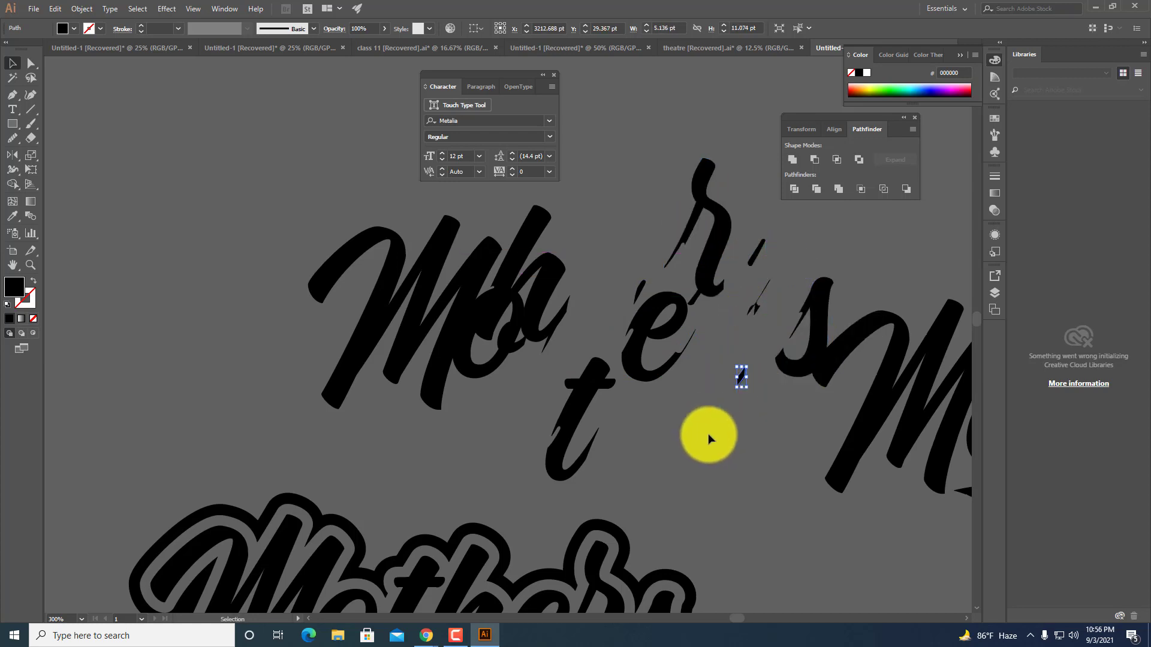
# Undo the letter moves to restore the whole Mothers word.
pyautogui.click(715, 477)
pyautogui.hotkey('ctrl', '-')
pyautogui.hotkey('ctrl', '-')
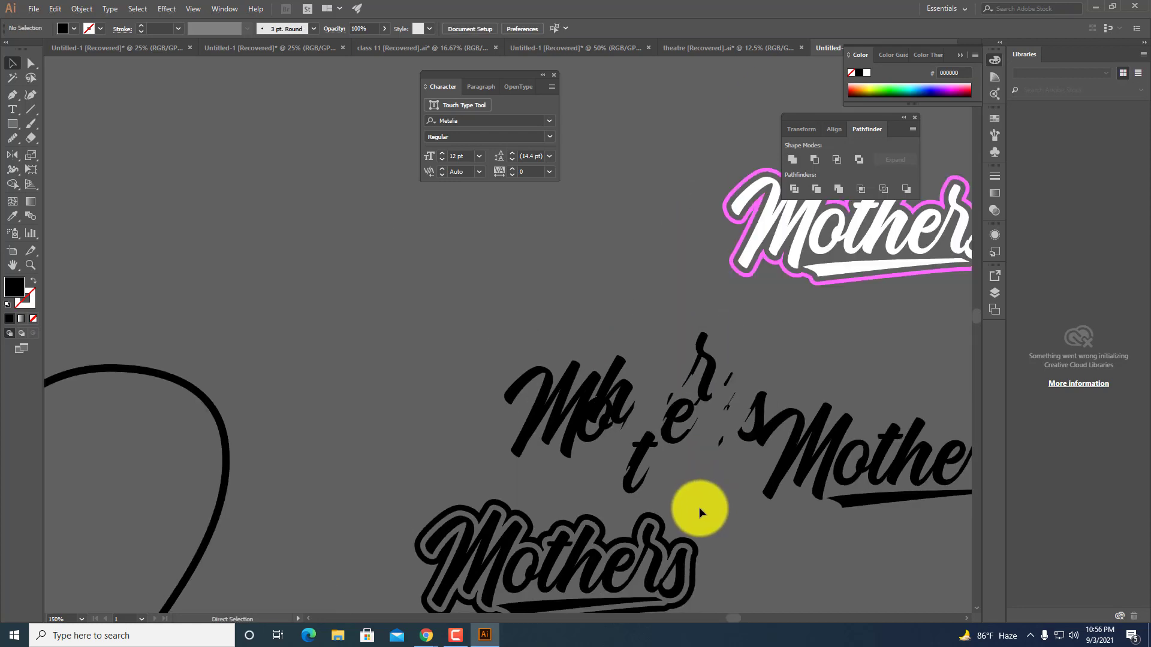
pyautogui.hotkey('ctrl', 'z')
pyautogui.hotkey('ctrl', 'z')
pyautogui.hotkey('ctrl', 'z')
pyautogui.hotkey('ctrl', 'z')
pyautogui.hotkey('ctrl', 'z')
pyautogui.hotkey('ctrl', 'z')
pyautogui.hotkey('ctrl', 'z')
pyautogui.hotkey('ctrl', 'z')
pyautogui.hotkey('ctrl', 'z')
pyautogui.hotkey('ctrl', 'z')
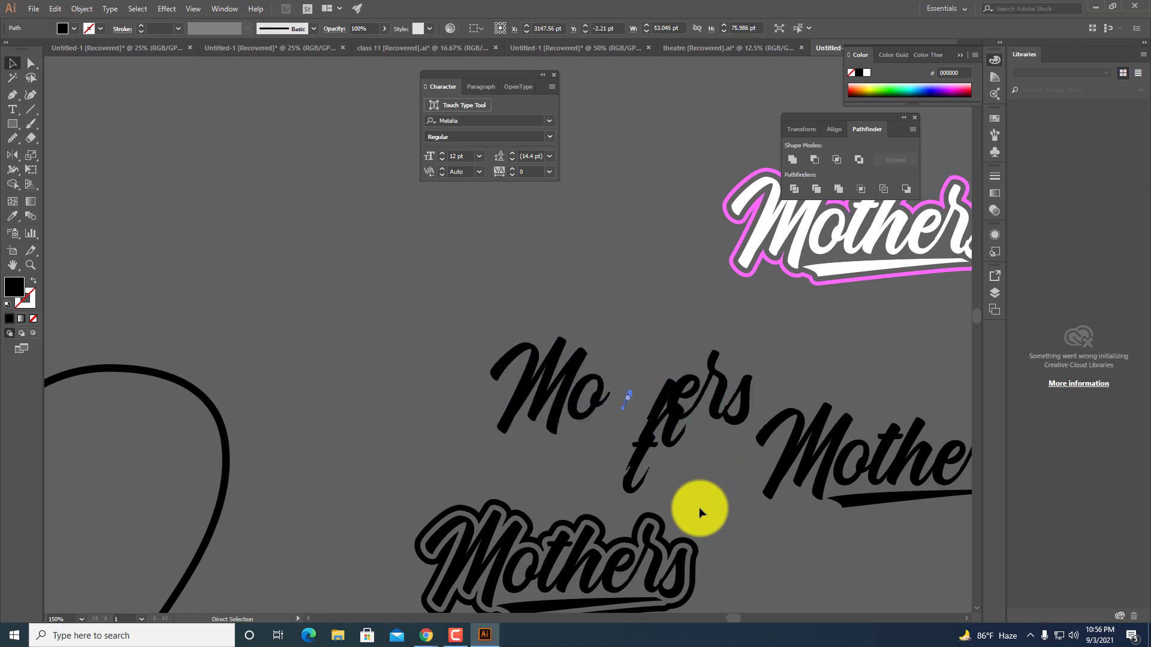
pyautogui.hotkey('ctrl', 'z')
pyautogui.hotkey('ctrl', 'z')
pyautogui.hotkey('ctrl', 'z')
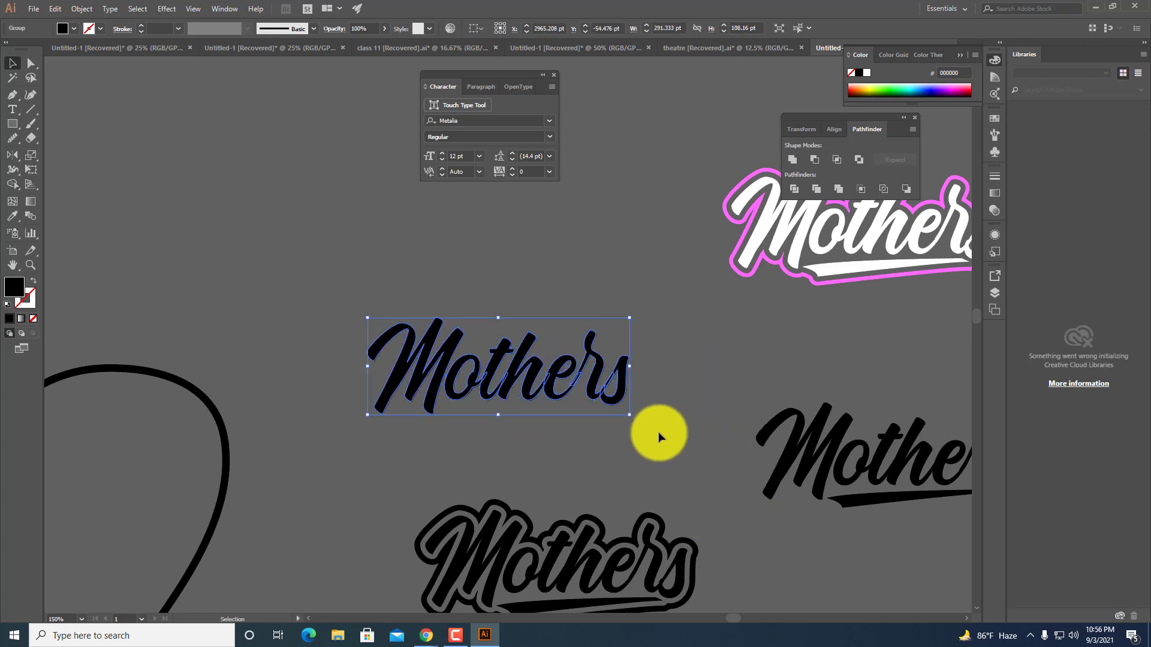
# Convert the Mothers text to outlines, then test Pathfinder Minus Front and undo it.
pyautogui.rightClick(527, 371)
pyautogui.click(569, 455)
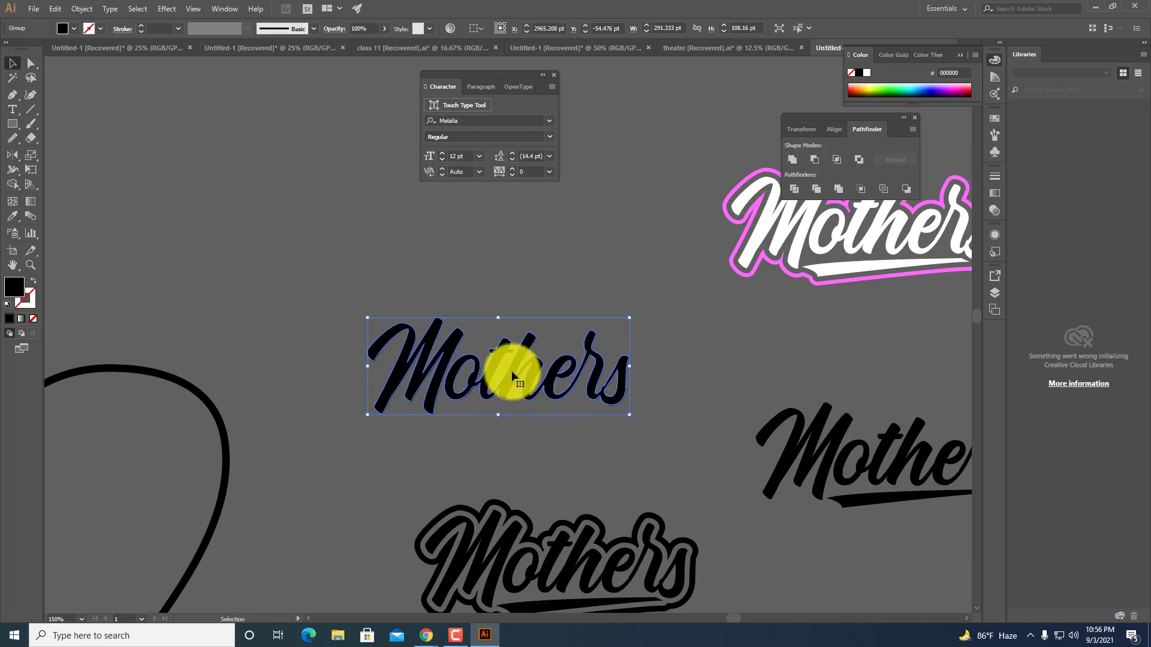
pyautogui.press('a')
pyautogui.press('v')
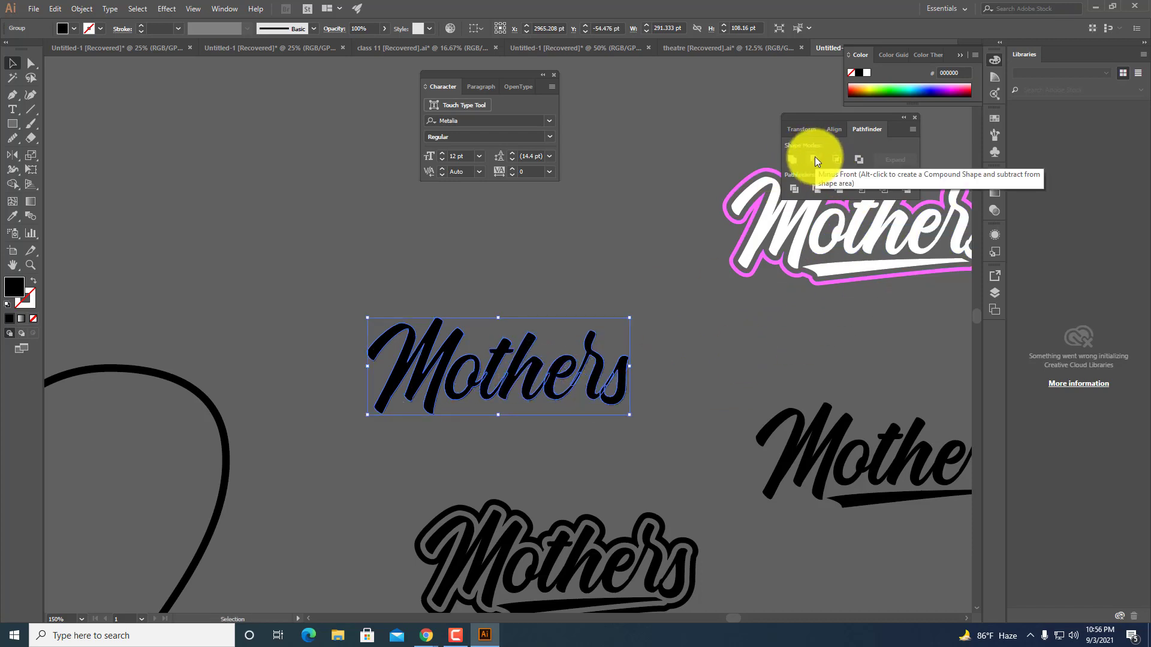
pyautogui.scroll(2, 562, 386)
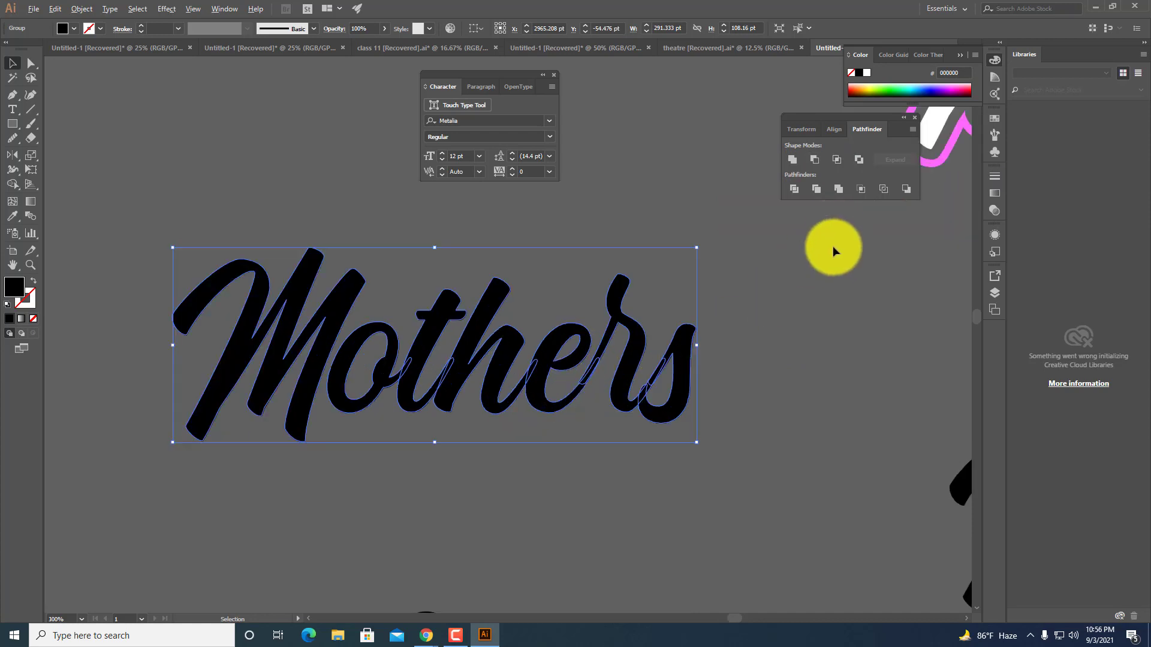
pyautogui.scroll(-1, 832, 246)
pyautogui.click(818, 157)
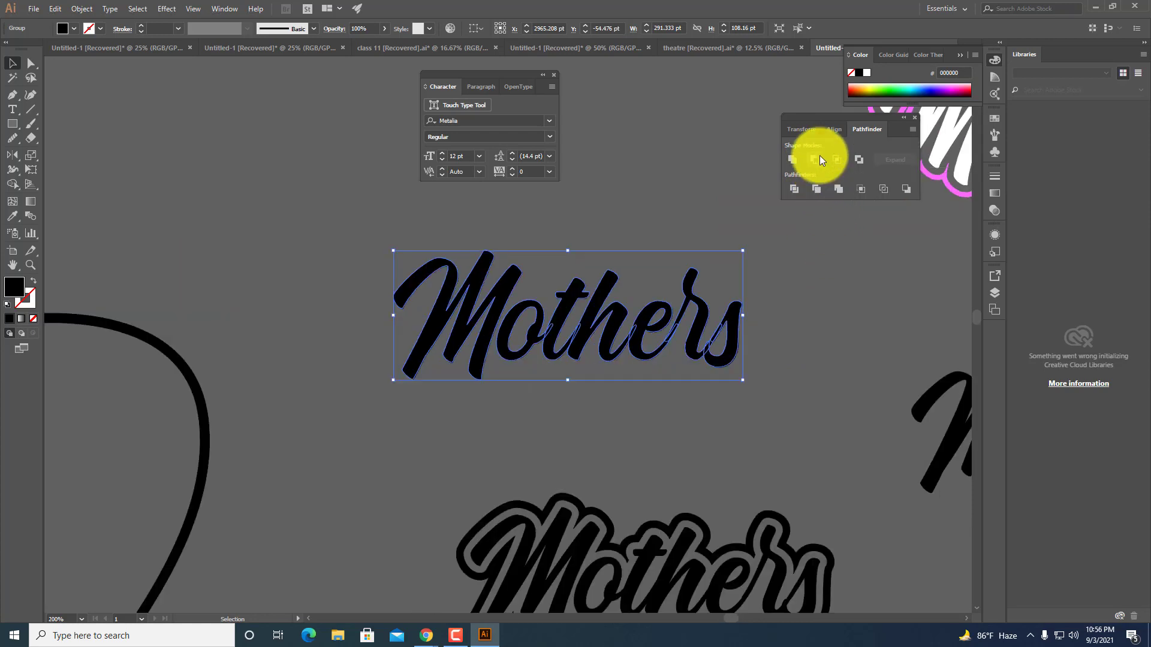
pyautogui.press('a')
pyautogui.hotkey('ctrl', 'z')
pyautogui.press('v')
# Ungroup the outlined letters, test subtracting the t from the o, then undo.
pyautogui.rightClick(593, 343)
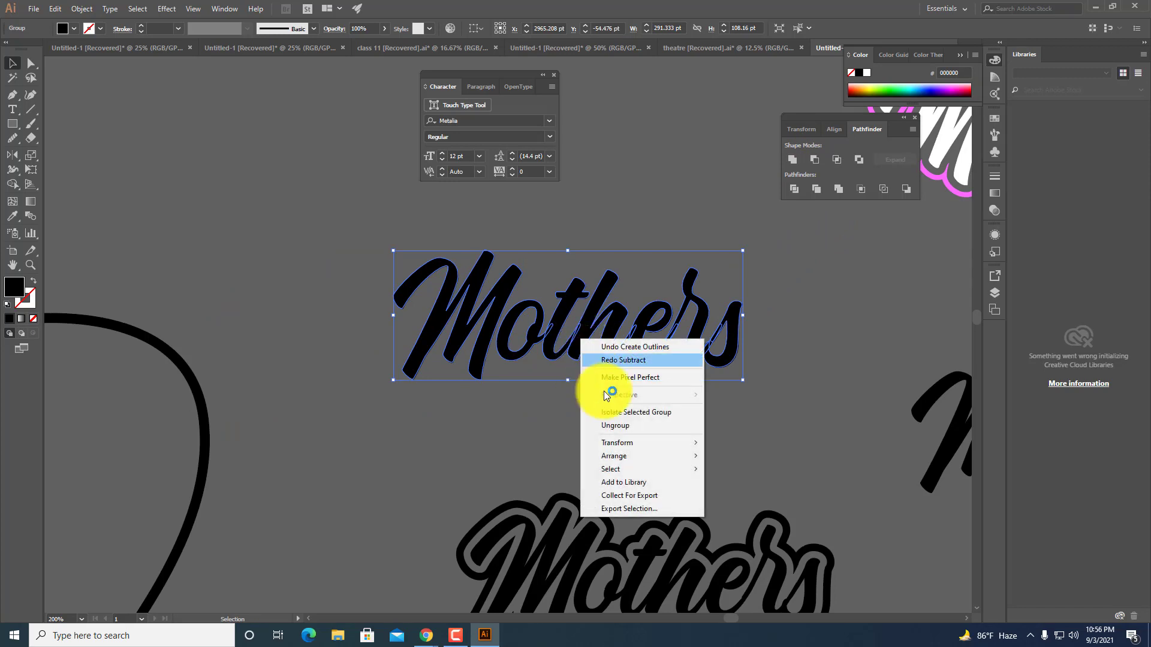
pyautogui.click(606, 425)
pyautogui.click(571, 408)
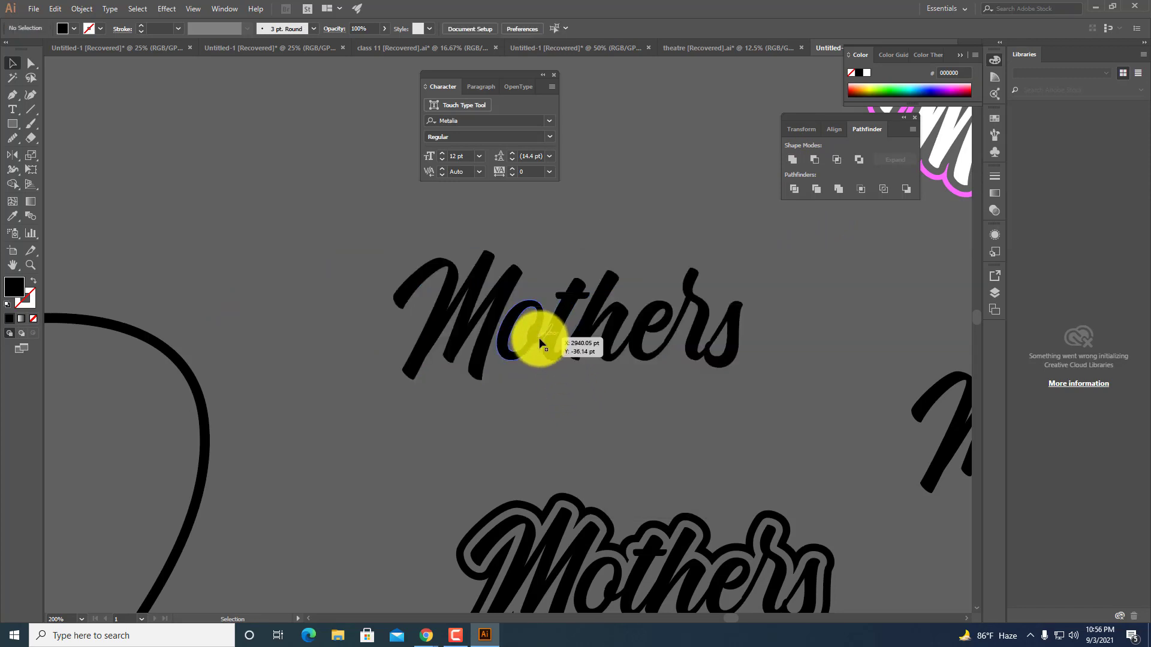
pyautogui.click(539, 343)
pyautogui.keyDown('shift'); pyautogui.click(564, 314); pyautogui.keyUp('shift')
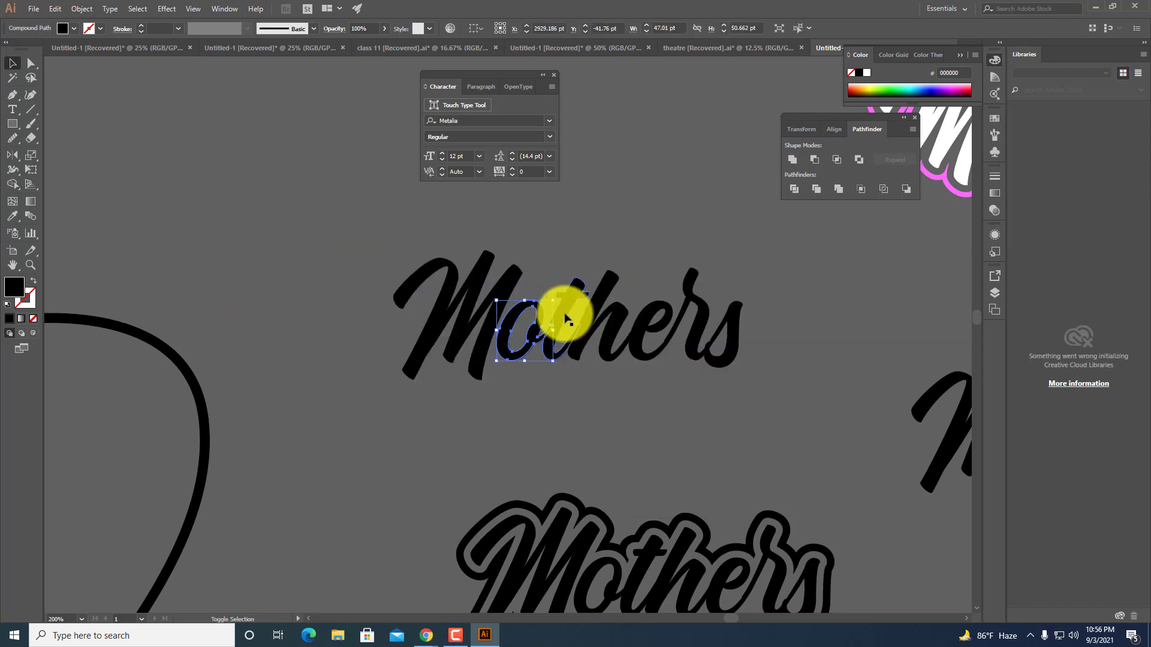
pyautogui.click(813, 160)
pyautogui.scroll(2, 561, 371)
pyautogui.hotkey('ctrl', 'z')
# Select the t on its own and fill it bright green.
pyautogui.click(563, 394)
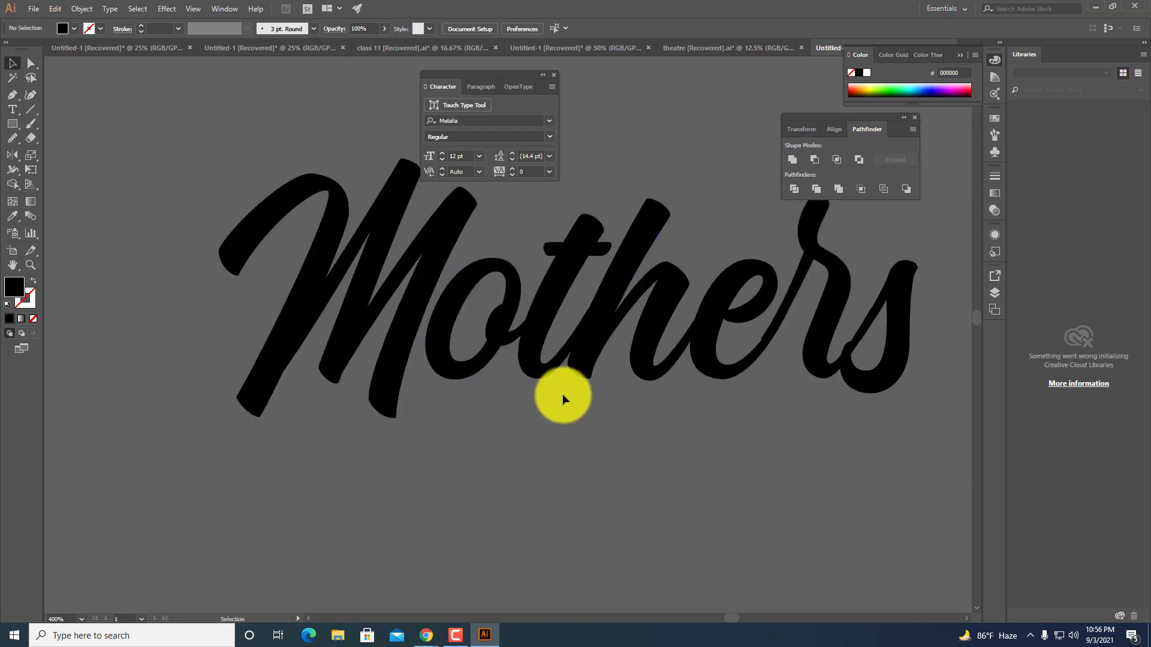
pyautogui.scroll(3, 562, 394)
pyautogui.click(569, 324)
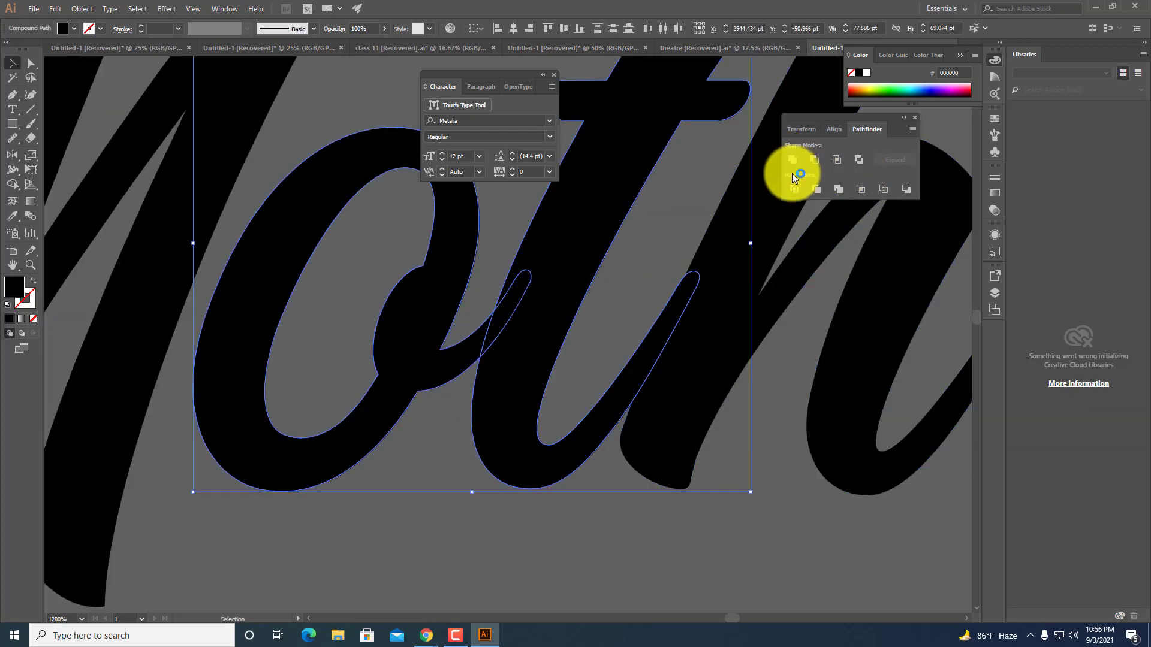
pyautogui.scroll(-2, 664, 253)
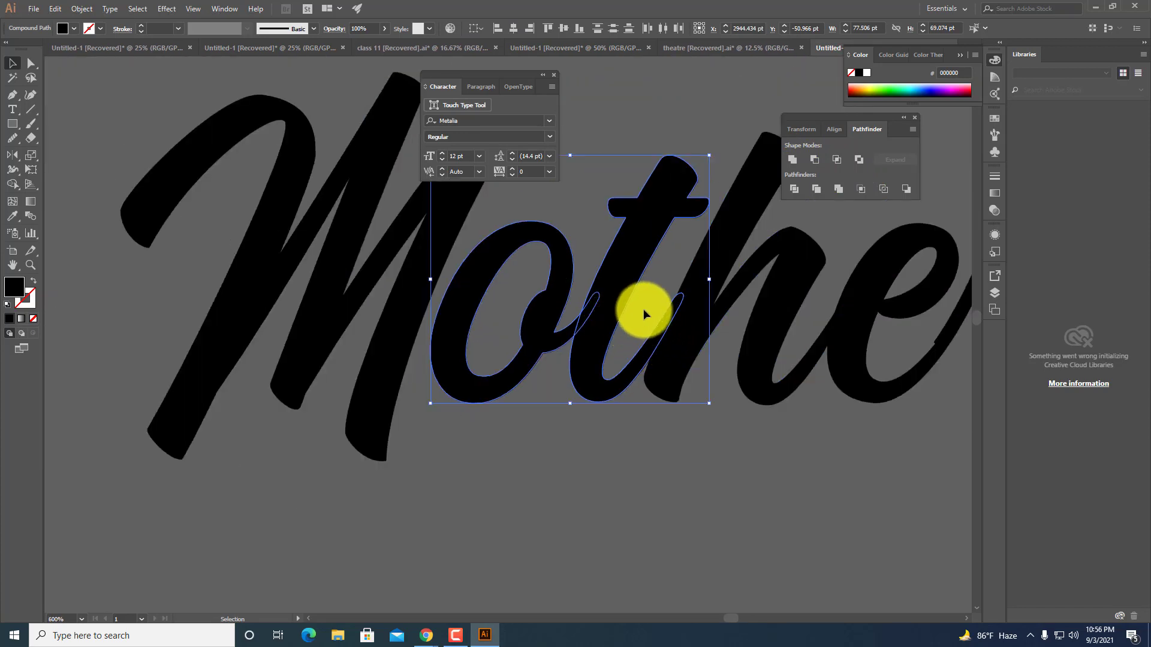
pyautogui.hotkey('ctrl', 'shift', 'a')
pyautogui.click(590, 328)
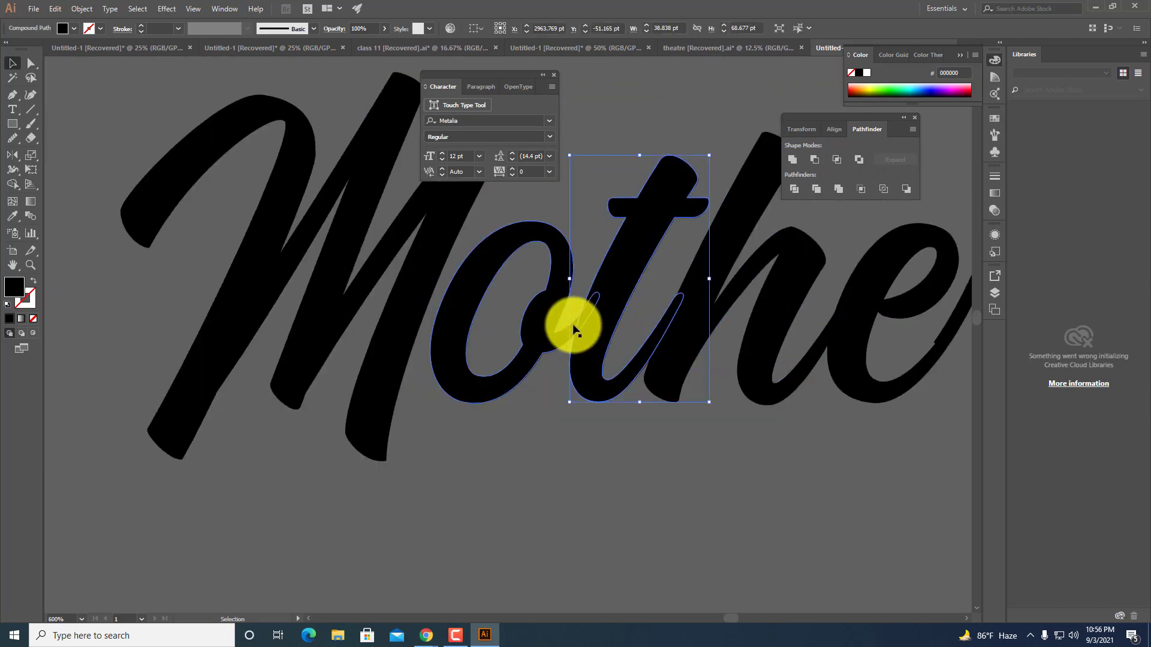
pyautogui.keyDown('ctrl'); pyautogui.click(617, 320); pyautogui.keyUp('ctrl')
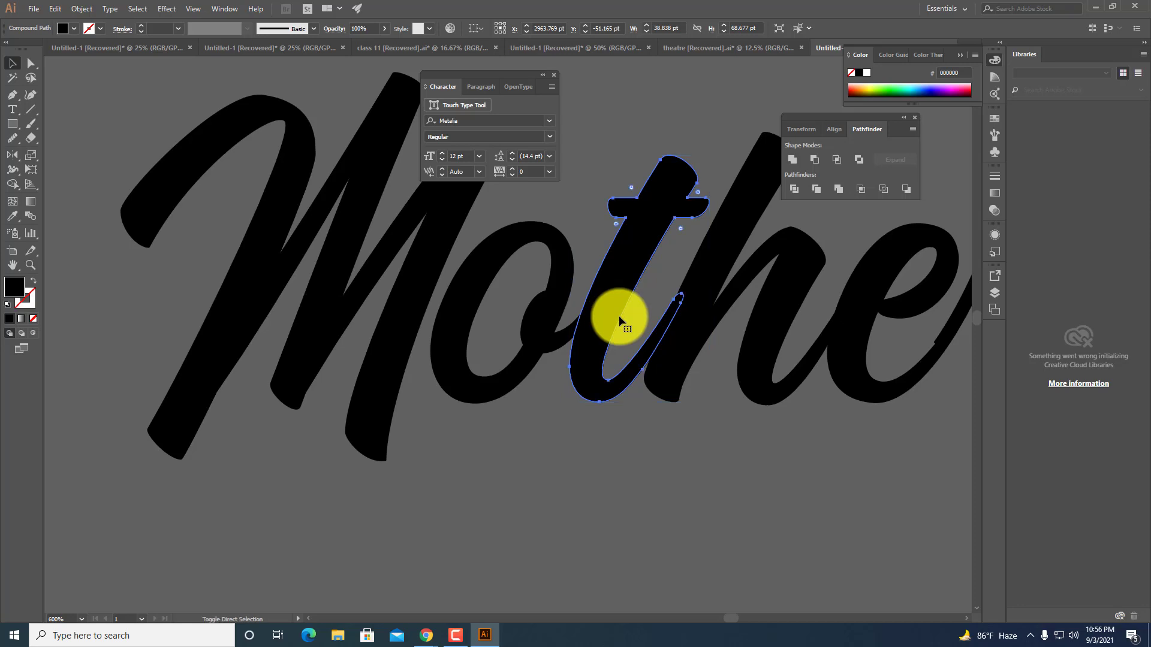
pyautogui.click(887, 89)
# Select the black o with the green t, try Minus Front, and undo it.
pyautogui.keyDown('shift'); pyautogui.click(560, 282); pyautogui.keyUp('shift')
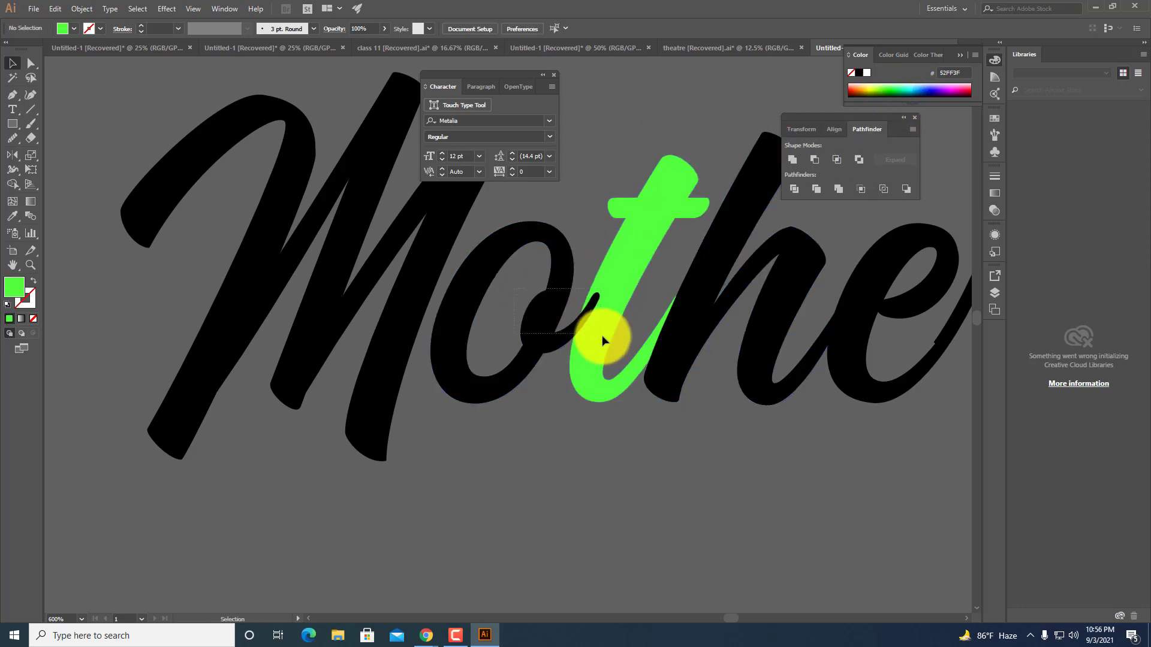
pyautogui.click(814, 160)
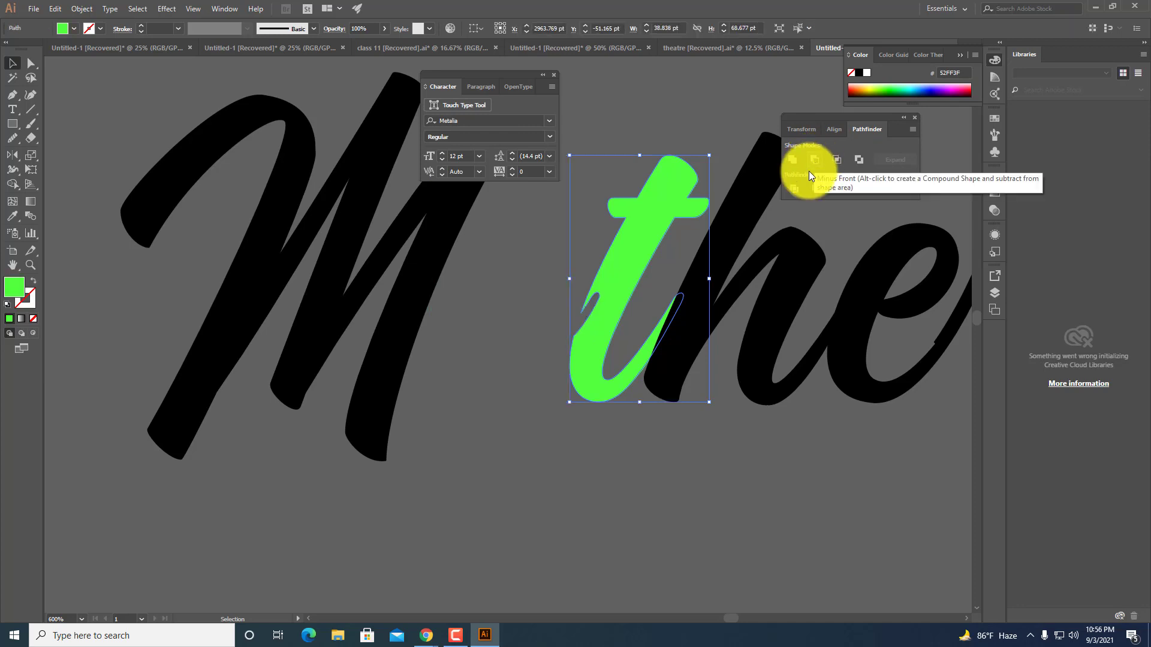
pyautogui.scroll(-1, 576, 335)
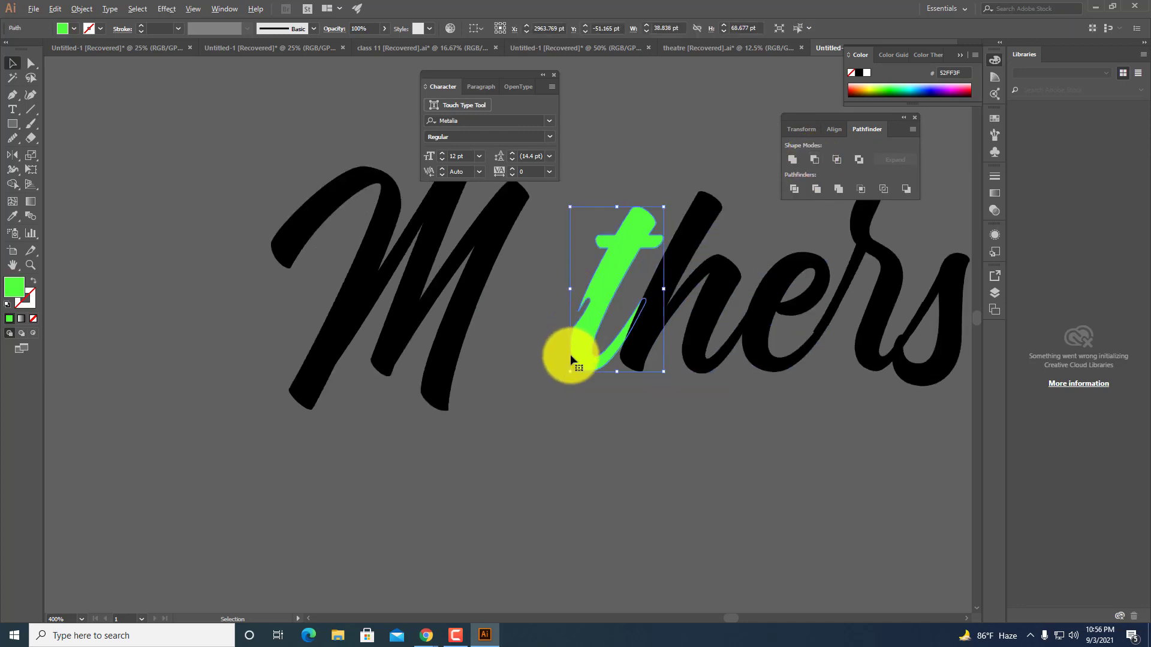
pyautogui.hotkey('ctrl', 'z')
pyautogui.scroll(1, 554, 362)
pyautogui.scroll(1, 556, 357)
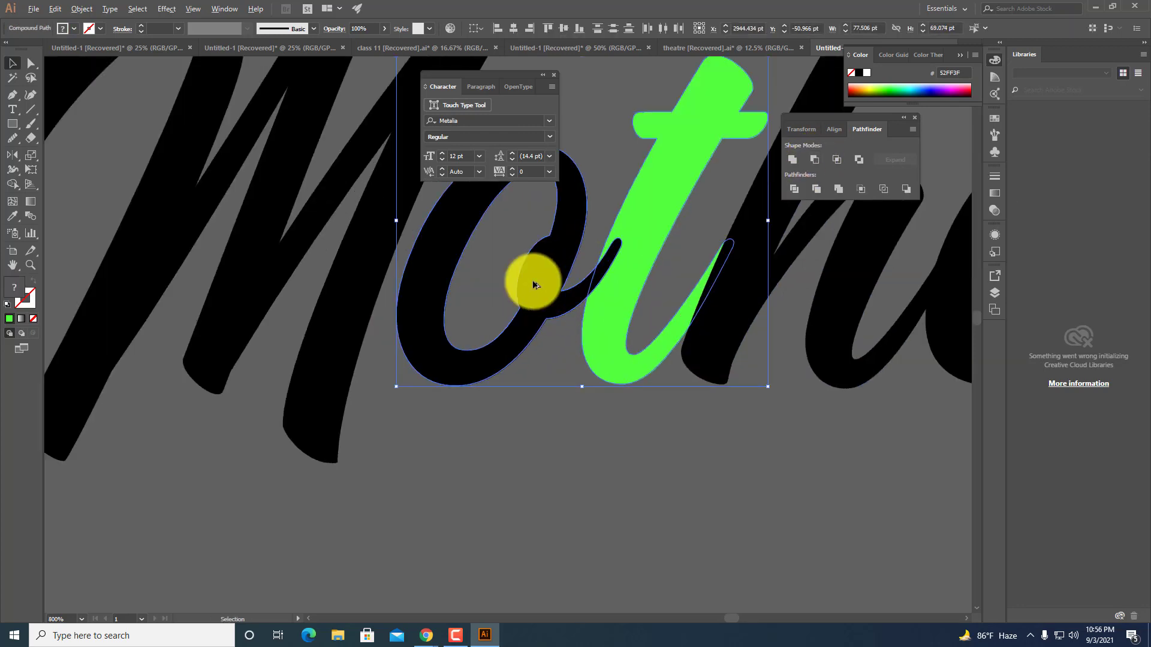
pyautogui.scroll(-2, 538, 309)
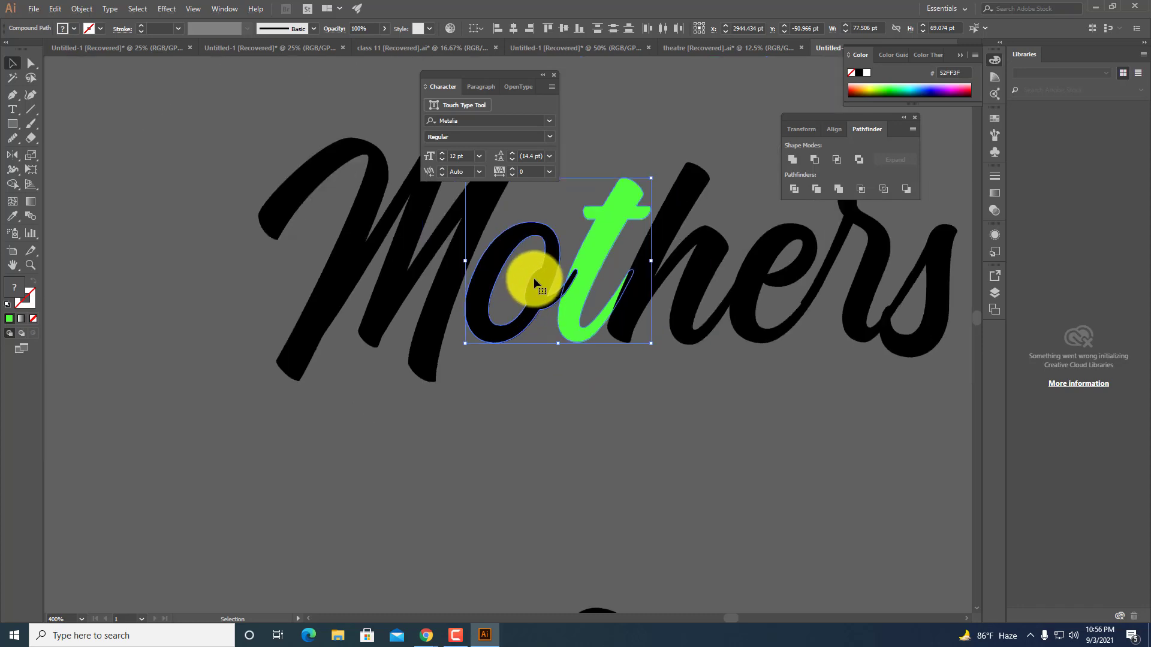
pyautogui.scroll(1, 537, 294)
pyautogui.scroll(-2, 537, 286)
pyautogui.scroll(2, 537, 286)
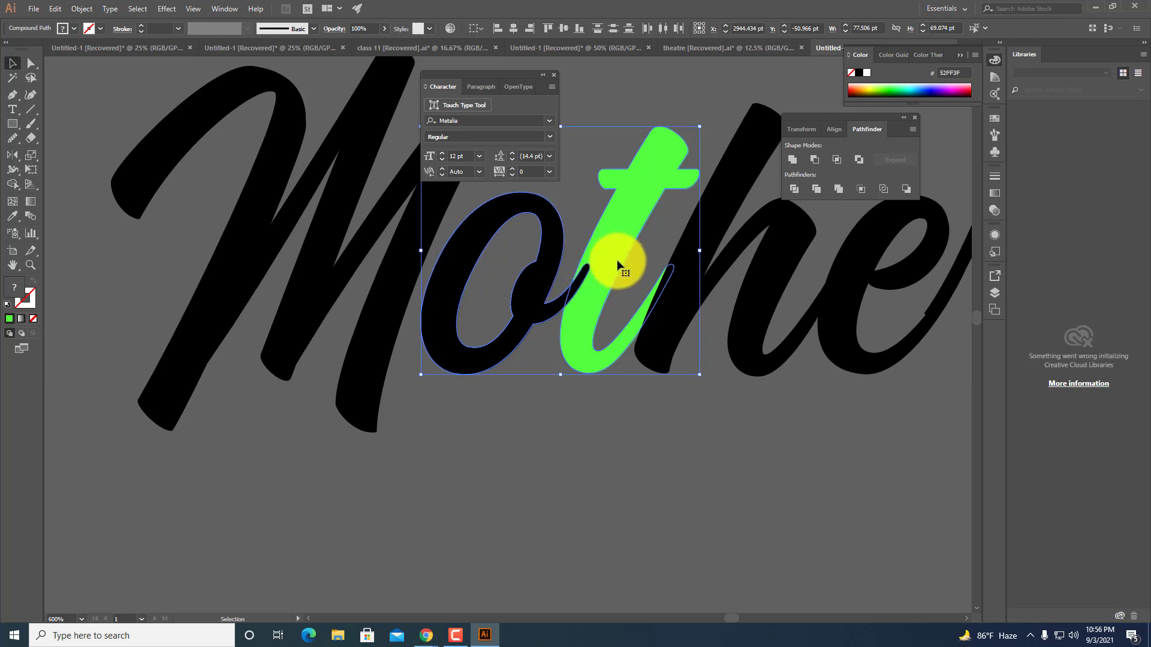
# Apply Pathfinder Exclude to the o and t, nudge the result, then undo.
pyautogui.click(859, 159)
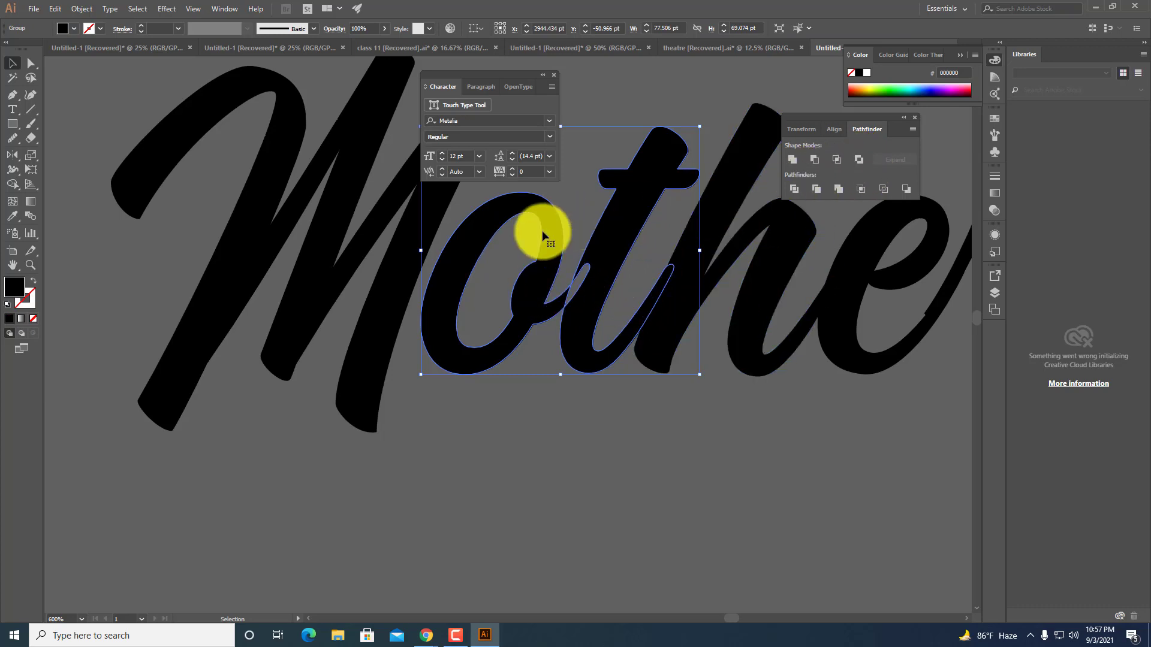
pyautogui.moveTo(603, 244)
pyautogui.mouseDown()
pyautogui.moveTo(604, 226)
pyautogui.moveTo(610, 233)
pyautogui.mouseUp()
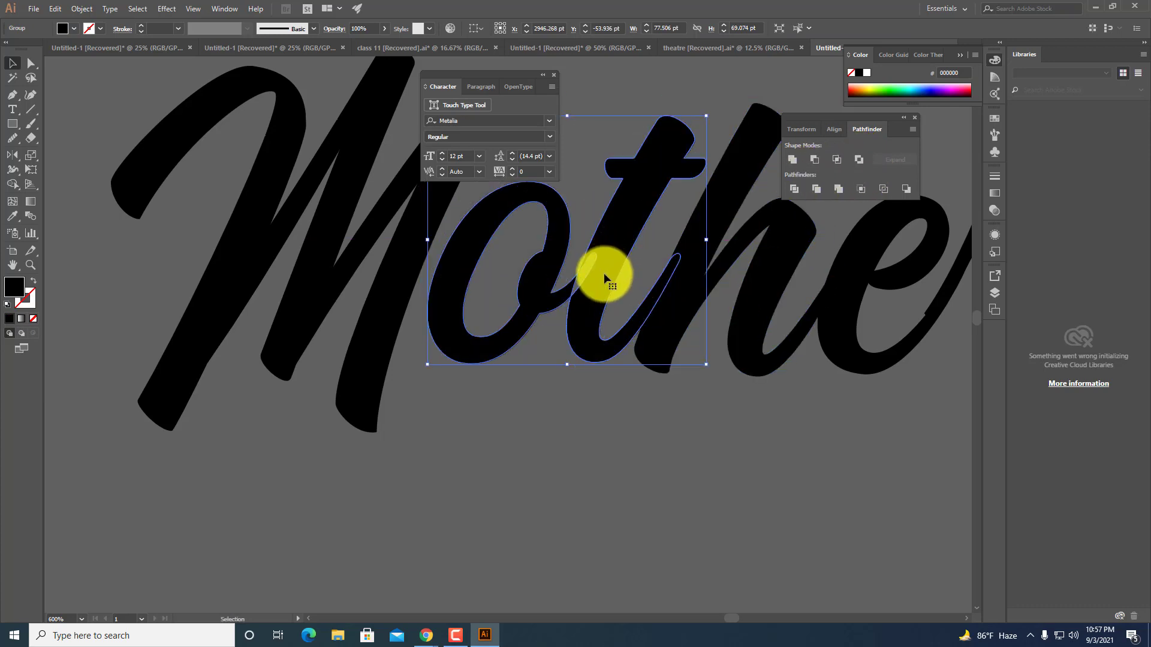
pyautogui.moveTo(604, 275); pyautogui.dragTo(628, 279)
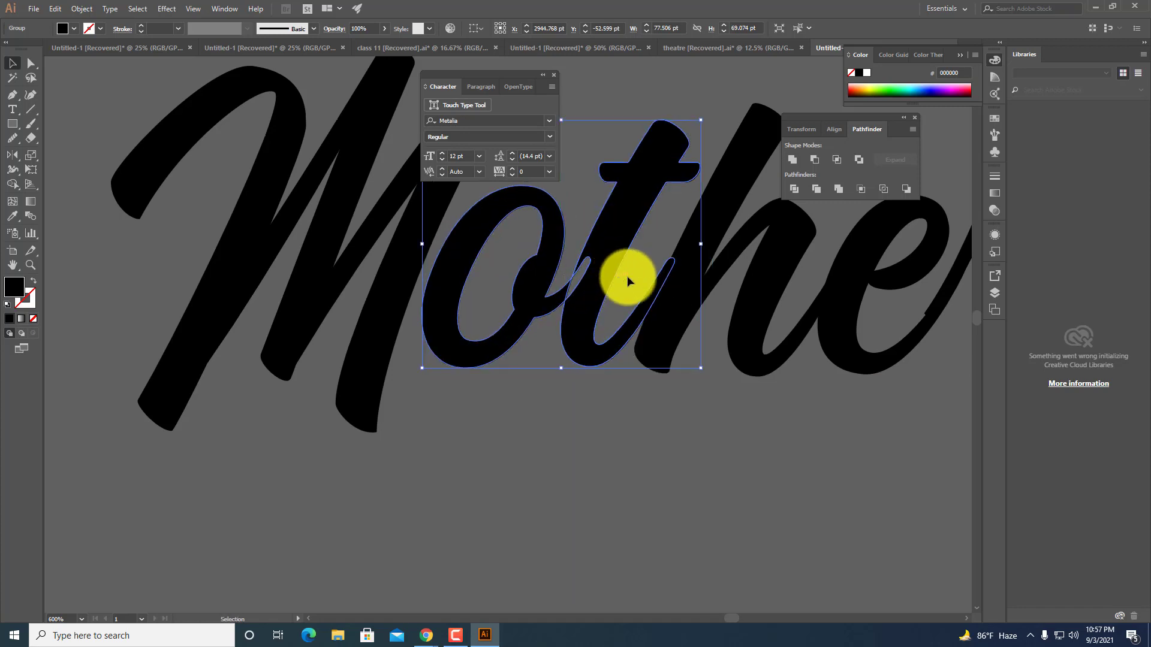
pyautogui.press('a')
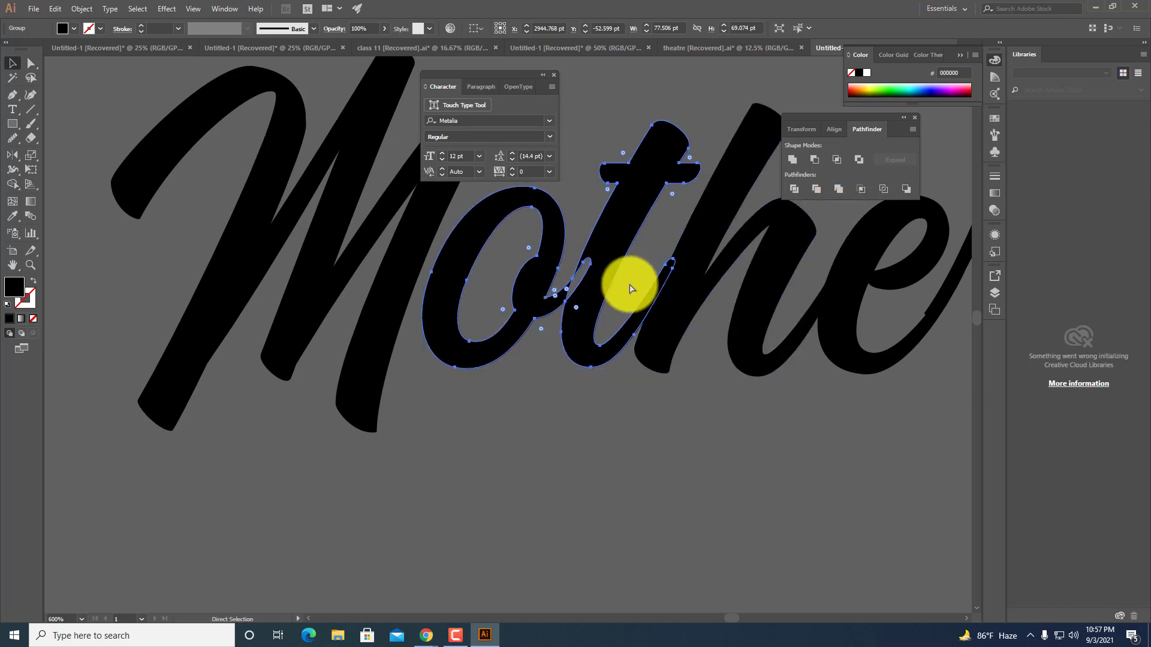
pyautogui.hotkey('ctrl', 'z')
pyautogui.hotkey('ctrl', 'z')
pyautogui.hotkey('ctrl', 'z')
pyautogui.hotkey('ctrl', 'z')
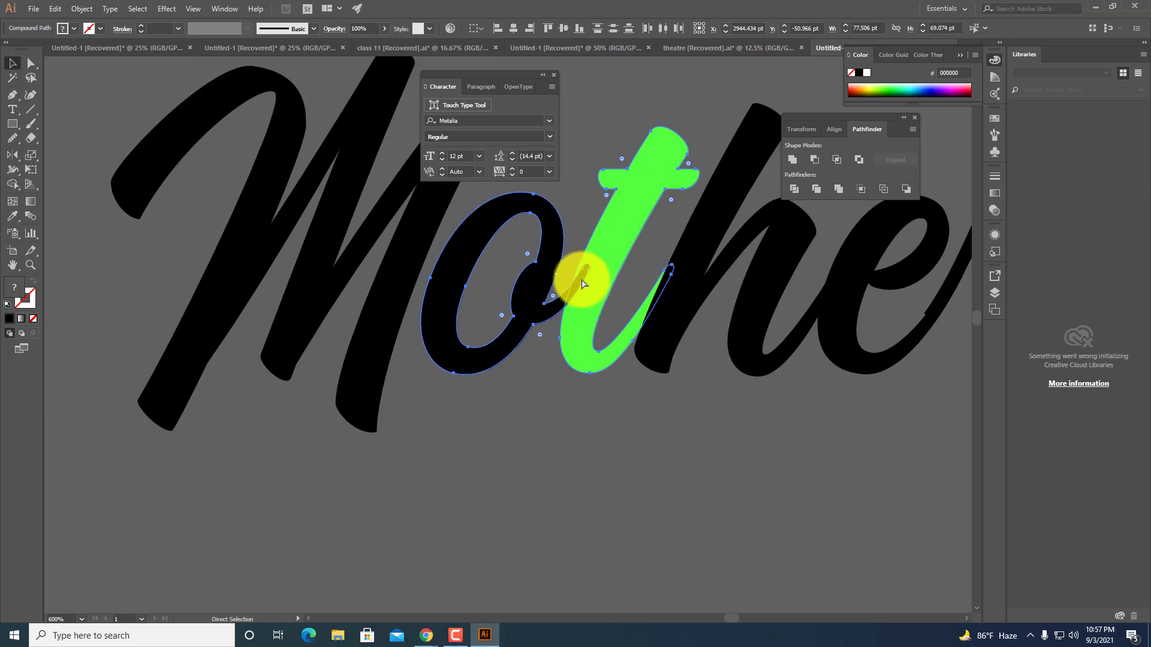
pyautogui.press('v')
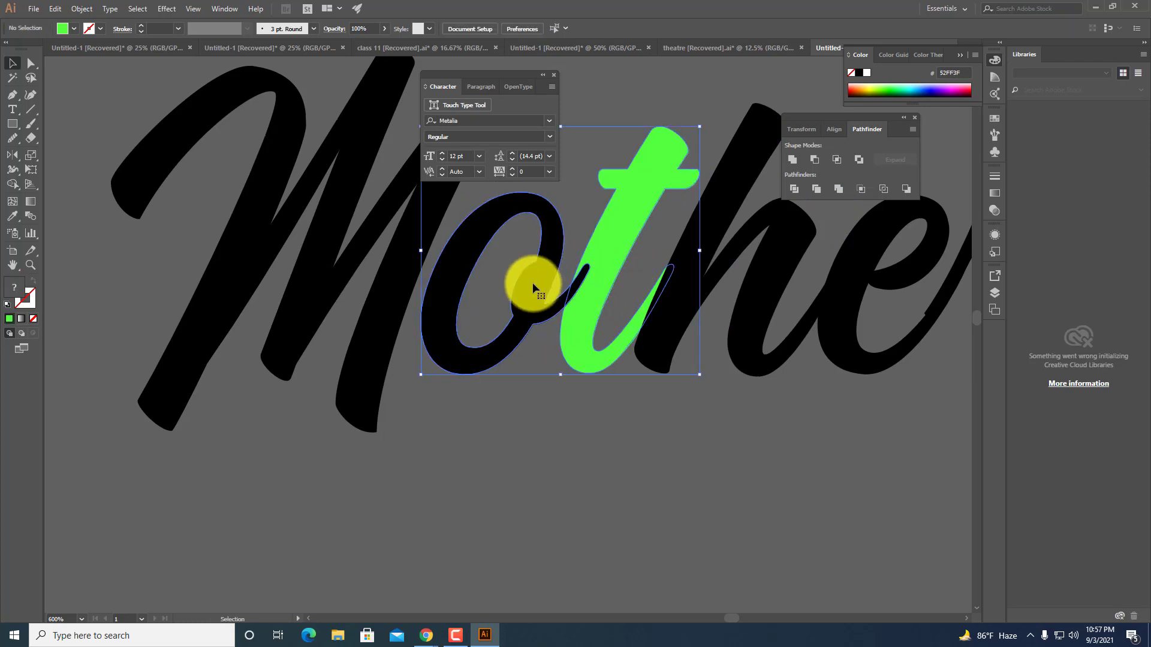
# Try Pathfinder Intersect on the o and t, then restore the intact black word and zoom out.
pyautogui.click(533, 288)
pyautogui.click(843, 192)
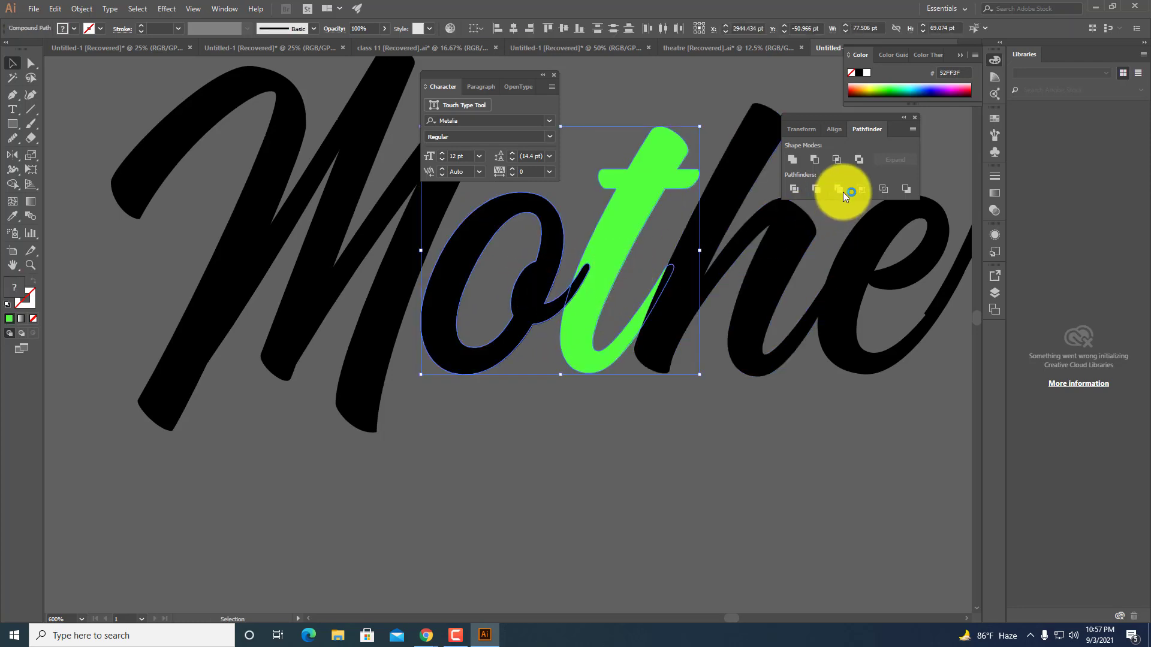
pyautogui.click(837, 160)
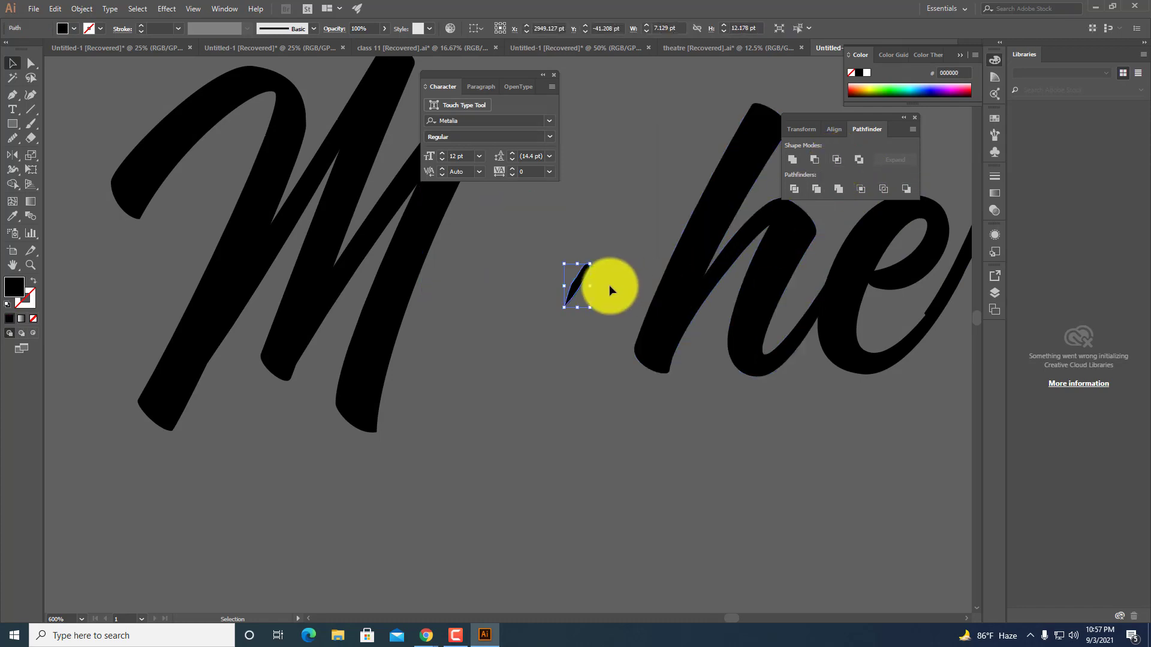
pyautogui.click(846, 210)
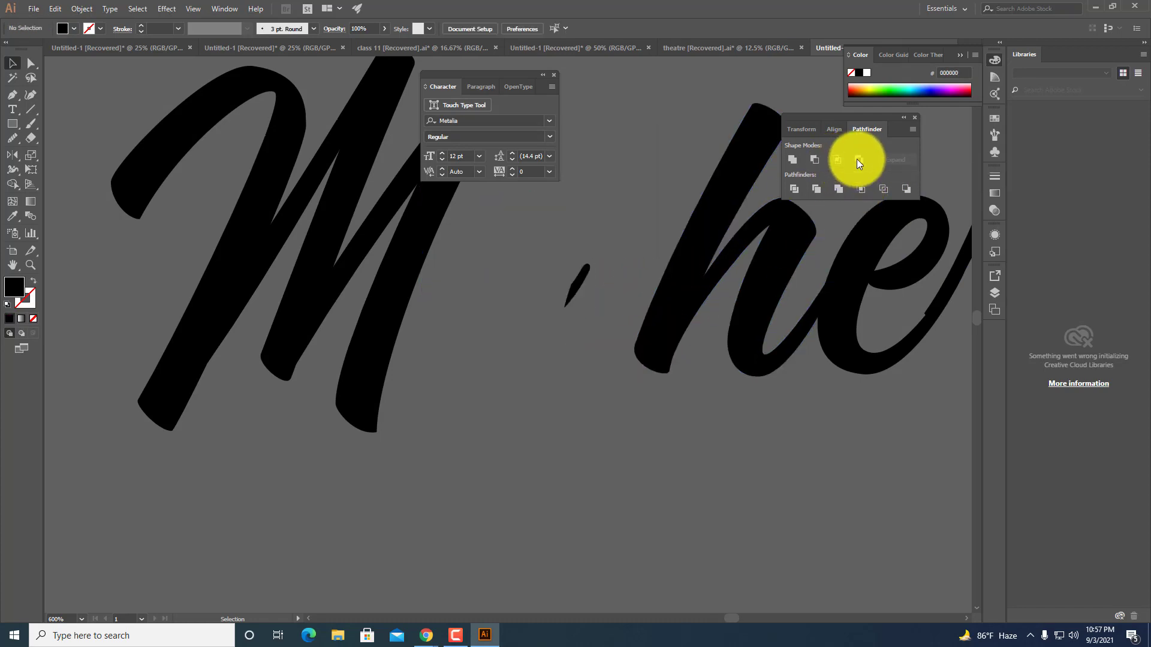
pyautogui.click(663, 283)
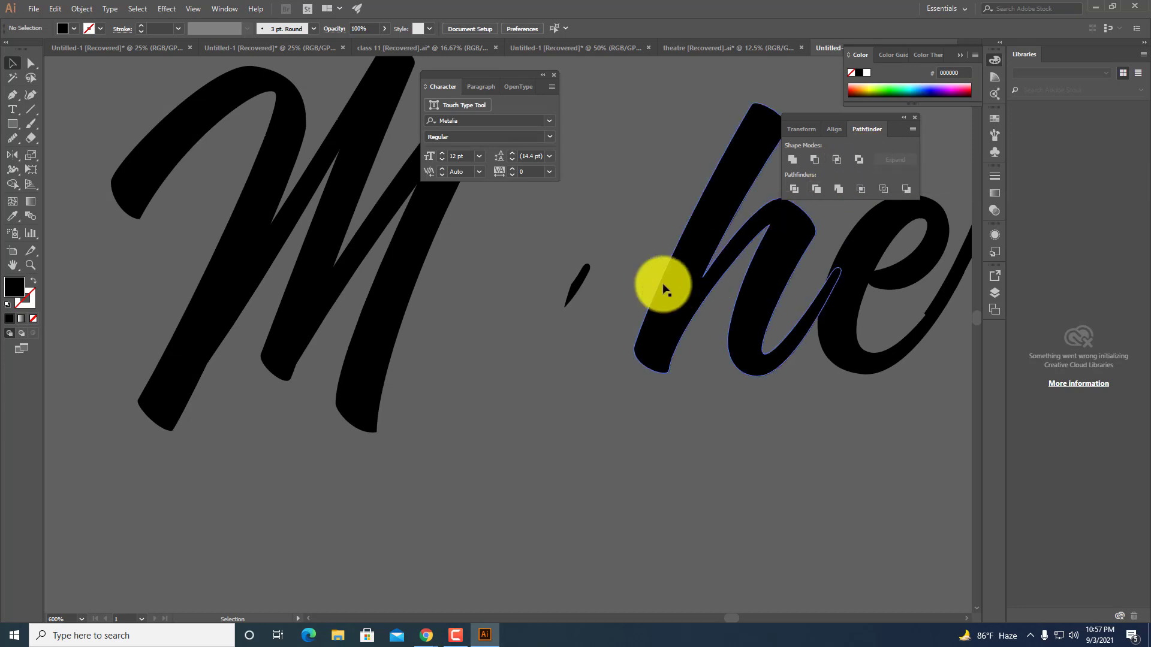
pyautogui.hotkey('ctrl', '-')
pyautogui.hotkey('ctrl', '-')
pyautogui.click(637, 309)
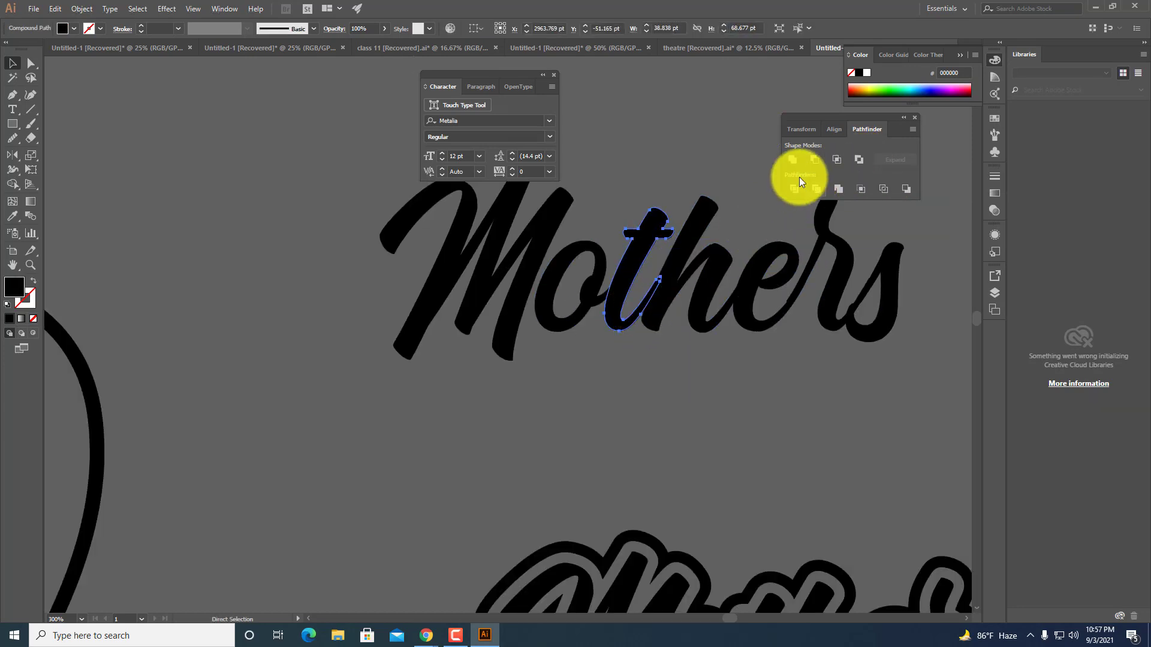
pyautogui.hscroll(1, 700, 369)
pyautogui.hotkey('ctrl', '-')
pyautogui.hotkey('ctrl', '-')
pyautogui.click(699, 368)
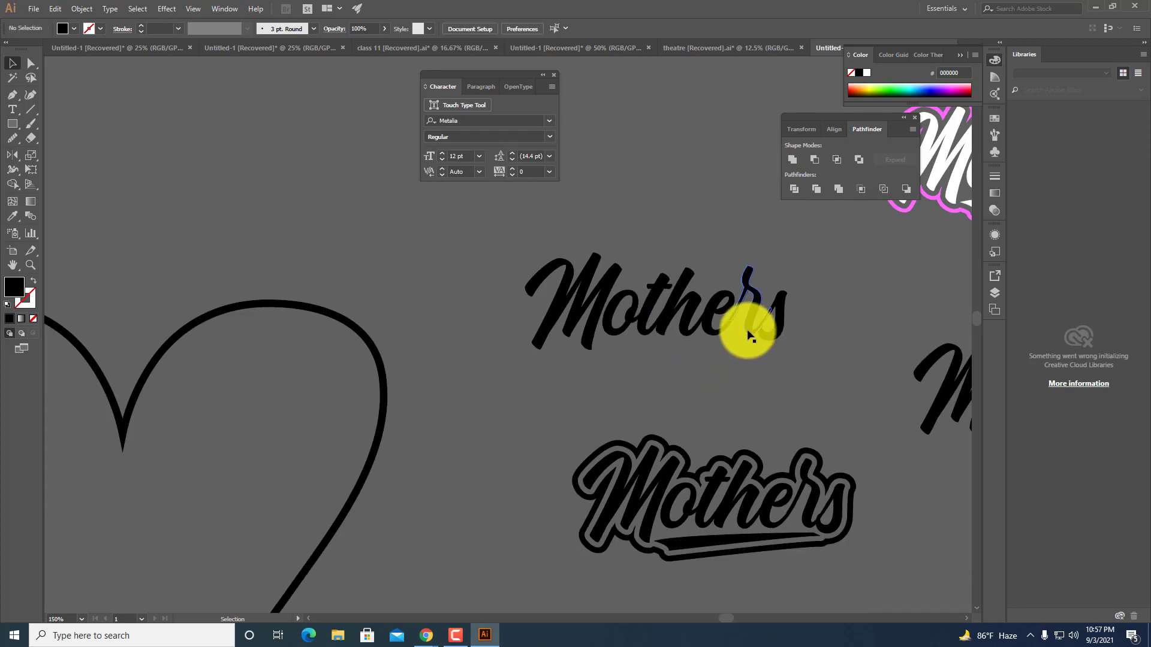
# Admit both waiting people in the Meet call with Admit all and return to Illustrator.
pyautogui.moveTo(420, 632)
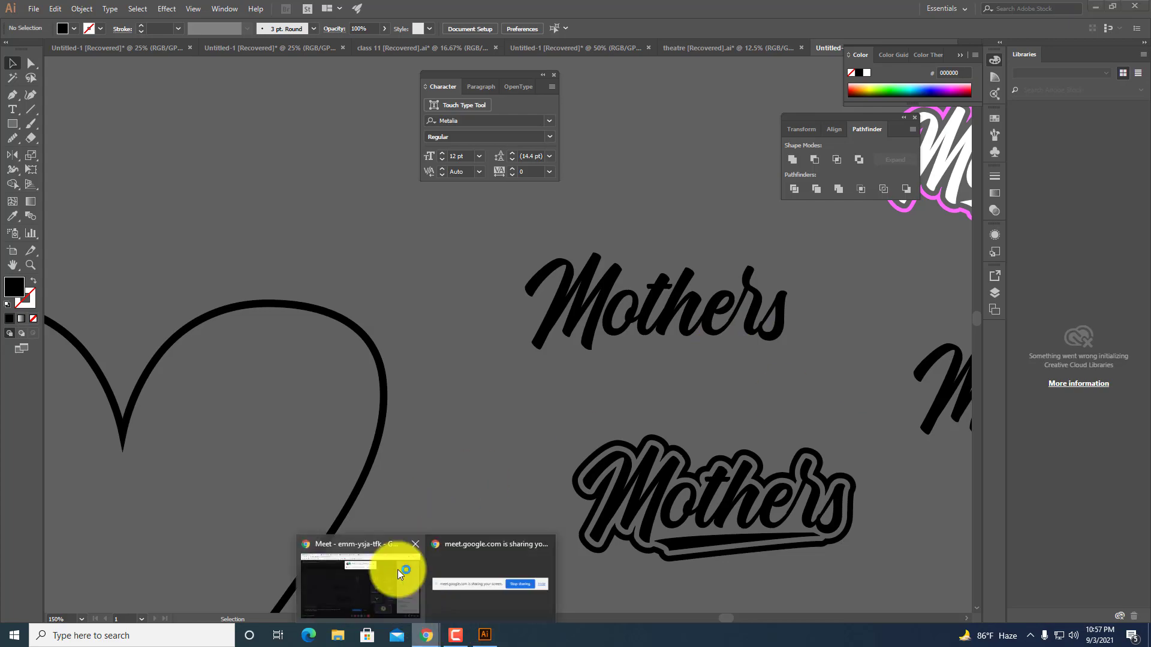
pyautogui.click(389, 567)
pyautogui.click(699, 131)
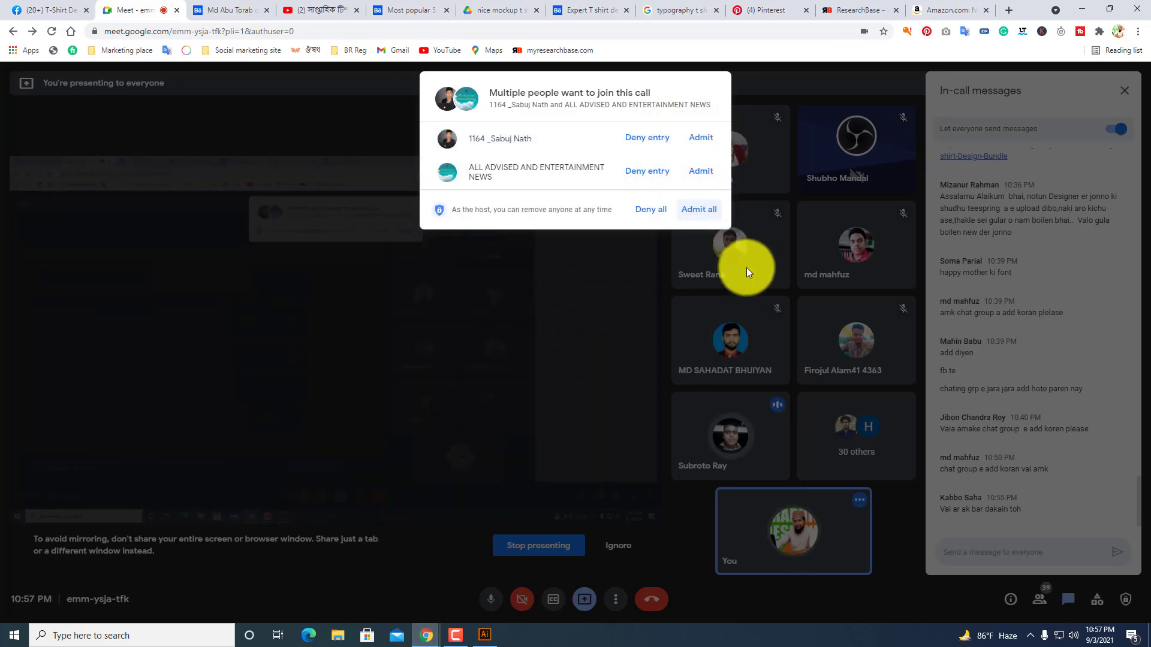
pyautogui.click(699, 212)
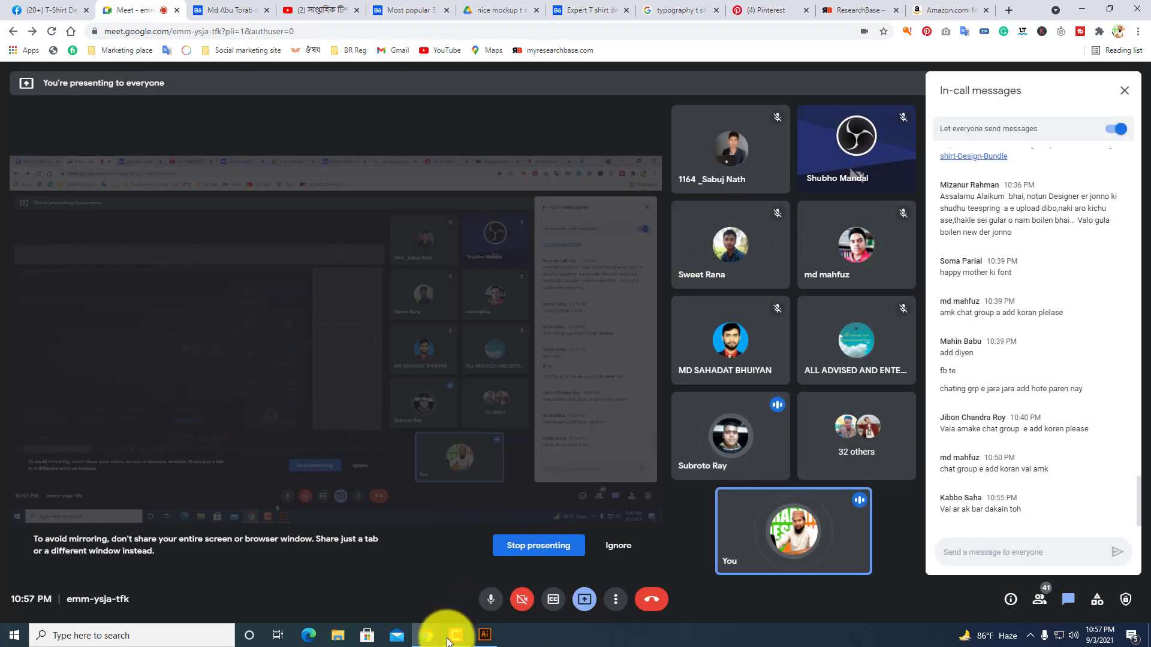
pyautogui.moveTo(418, 638)
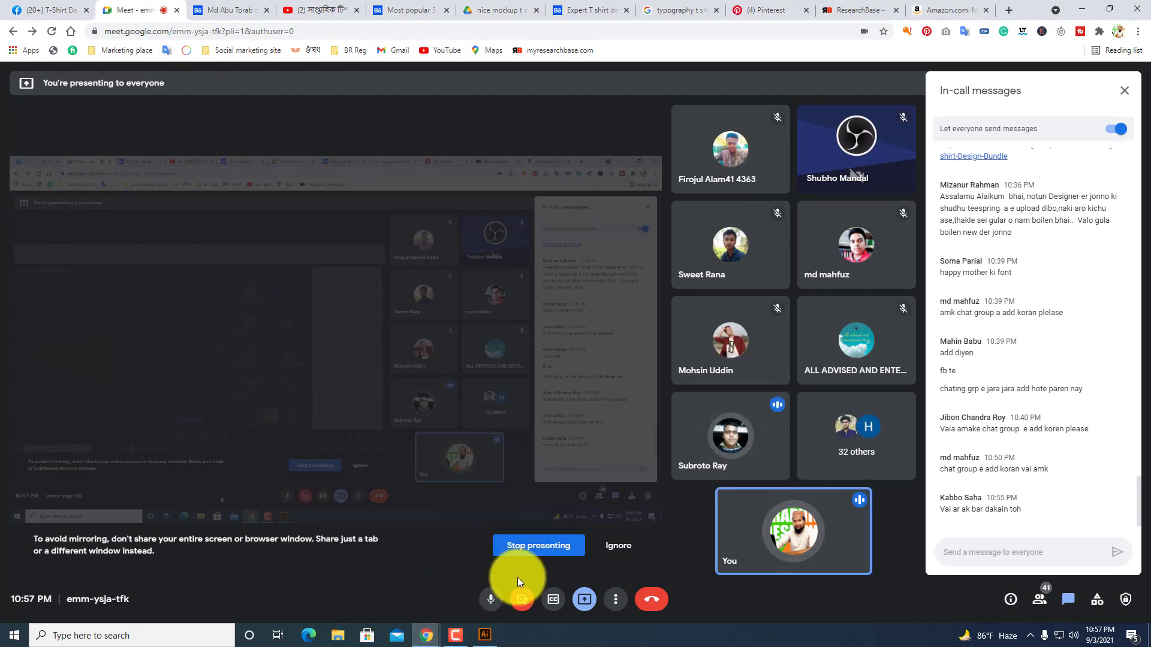
pyautogui.click(486, 638)
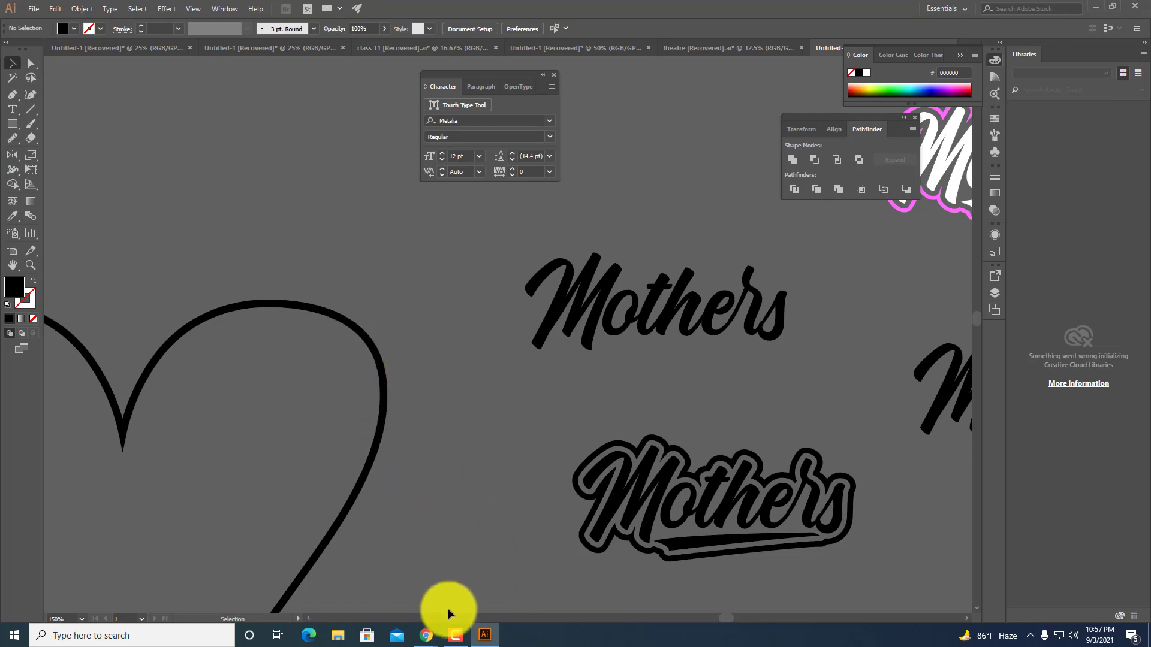
pyautogui.moveTo(422, 628)
pyautogui.click(368, 595)
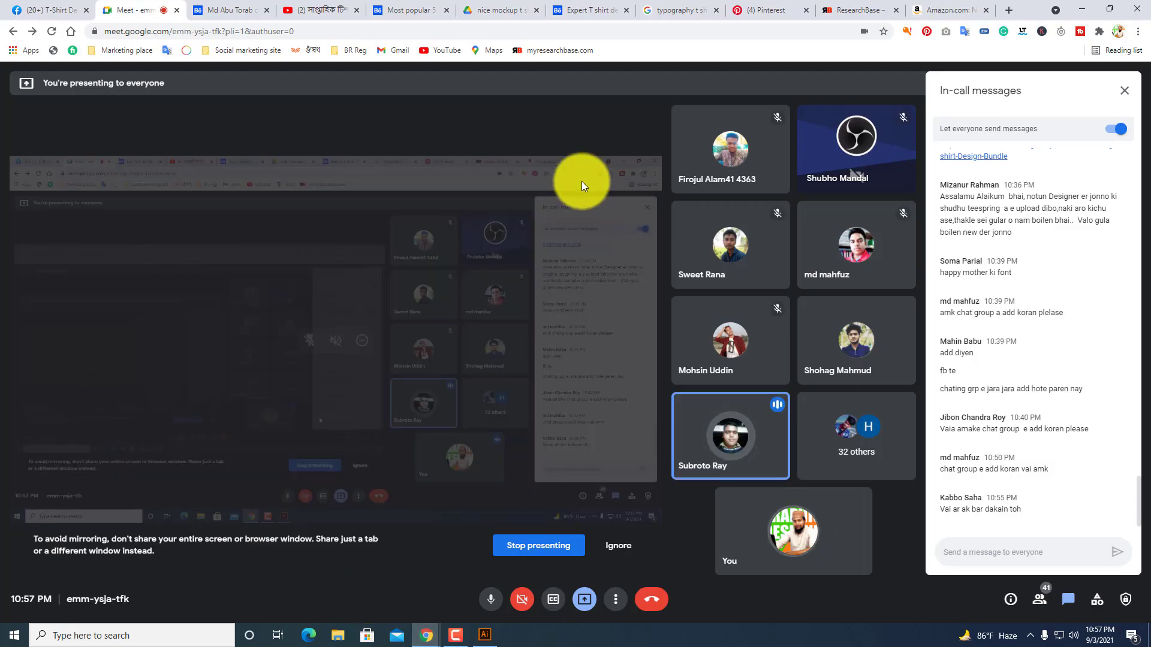
pyautogui.click(484, 636)
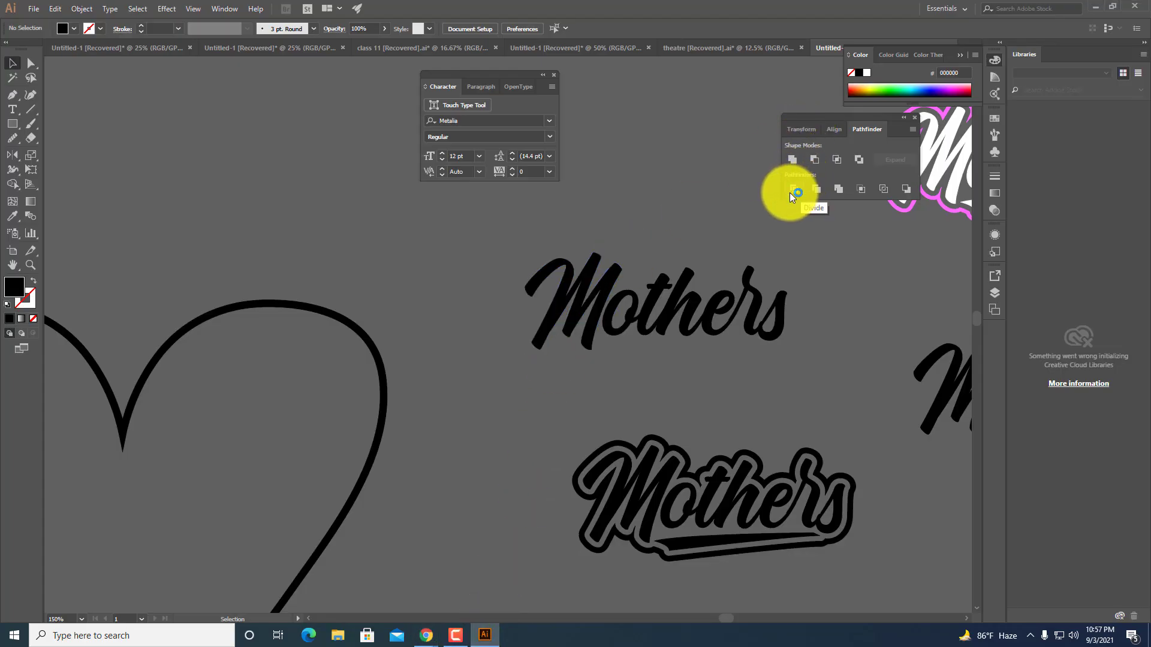
# Make the upper Mothers letters one compound path and move the Pathfinder panel group near the lettering.
pyautogui.click(691, 324)
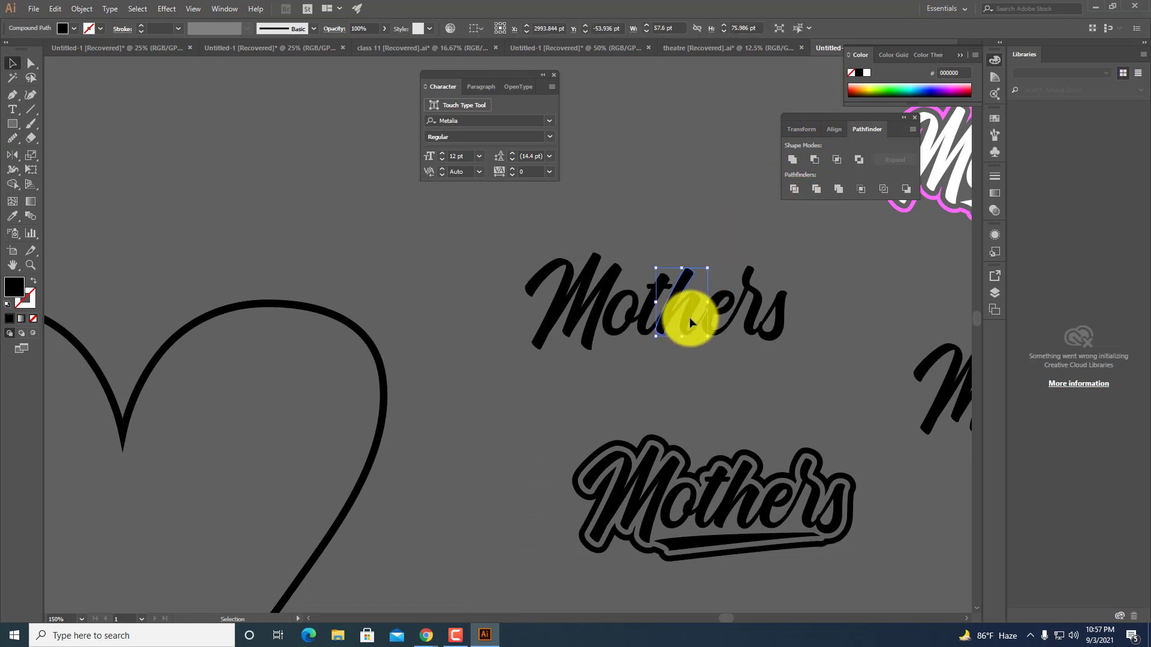
pyautogui.click(695, 380)
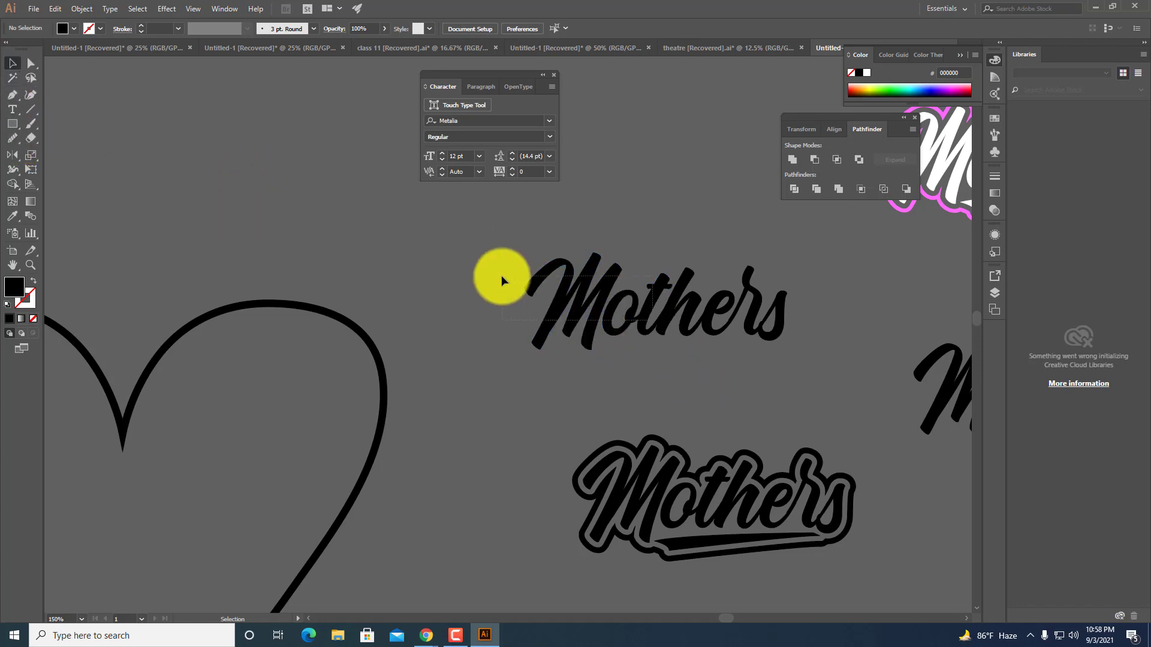
pyautogui.moveTo(501, 275); pyautogui.dragTo(536, 296)
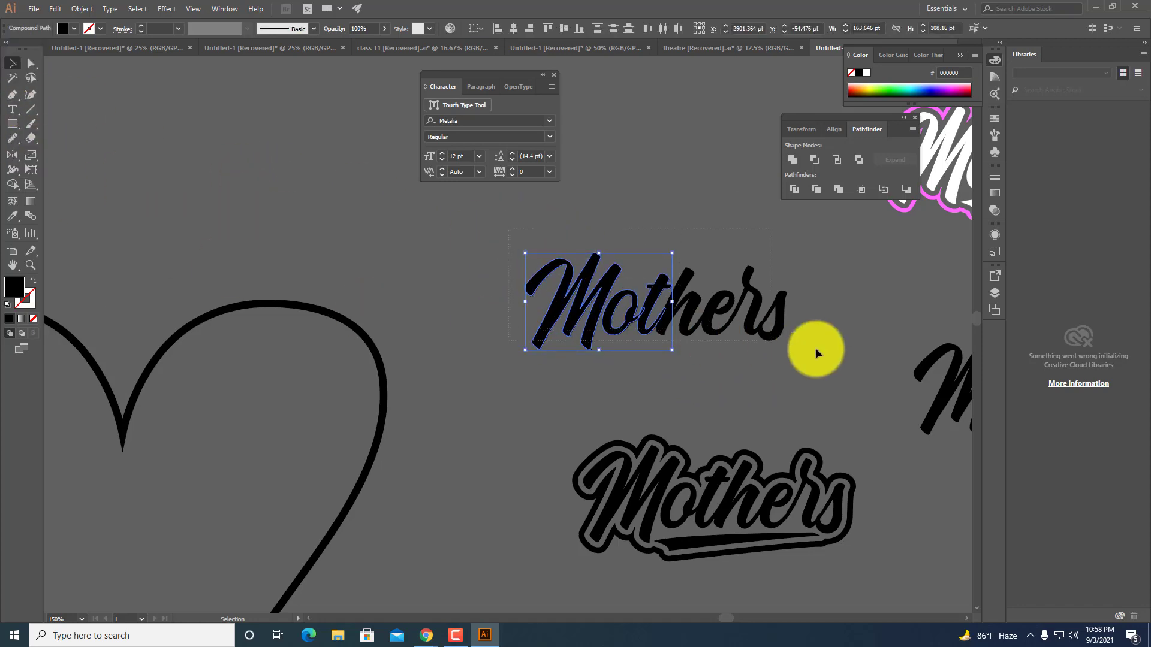
pyautogui.keyDown('shift'); pyautogui.click(754, 327); pyautogui.keyUp('shift')
pyautogui.rightClick(754, 327)
pyautogui.click(786, 394)
pyautogui.click(711, 397)
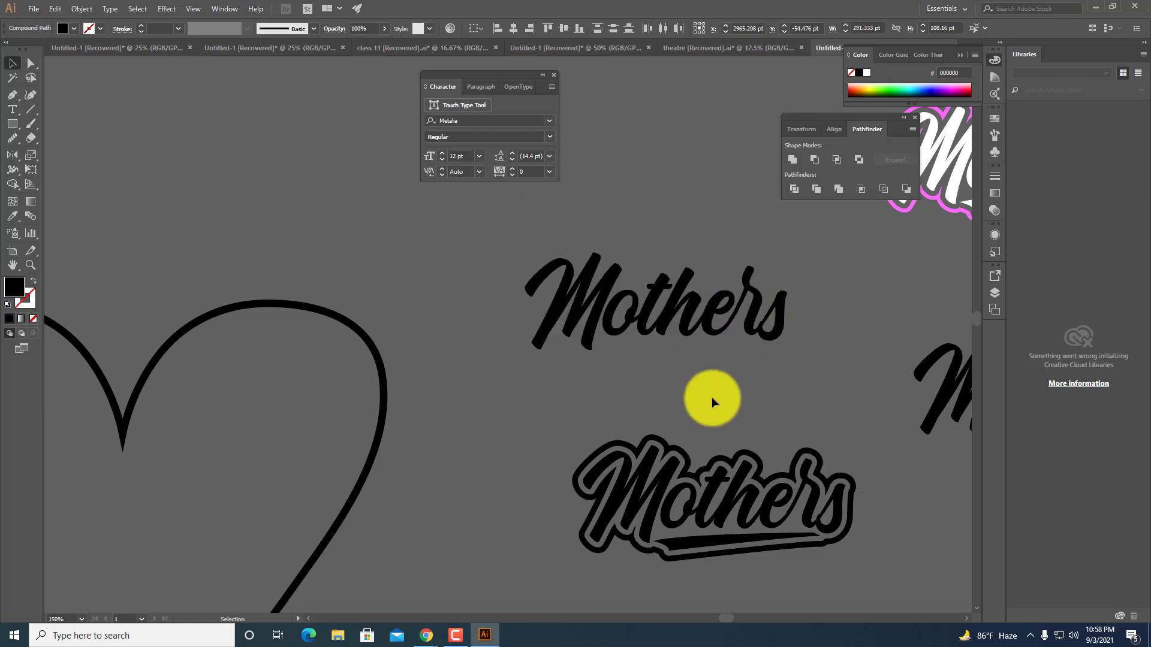
pyautogui.moveTo(845, 121); pyautogui.dragTo(673, 90)
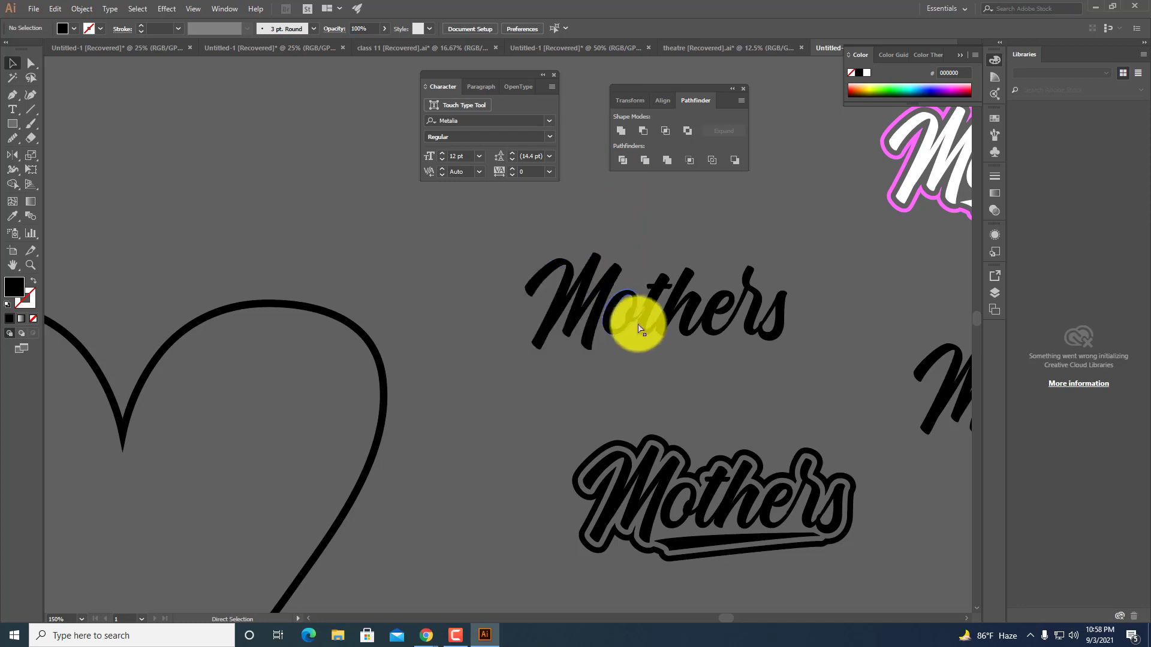
# Select the o and t compound path, undo an accidental nudge, and clear the selection.
pyautogui.click(631, 307)
pyautogui.scroll(2, 657, 362)
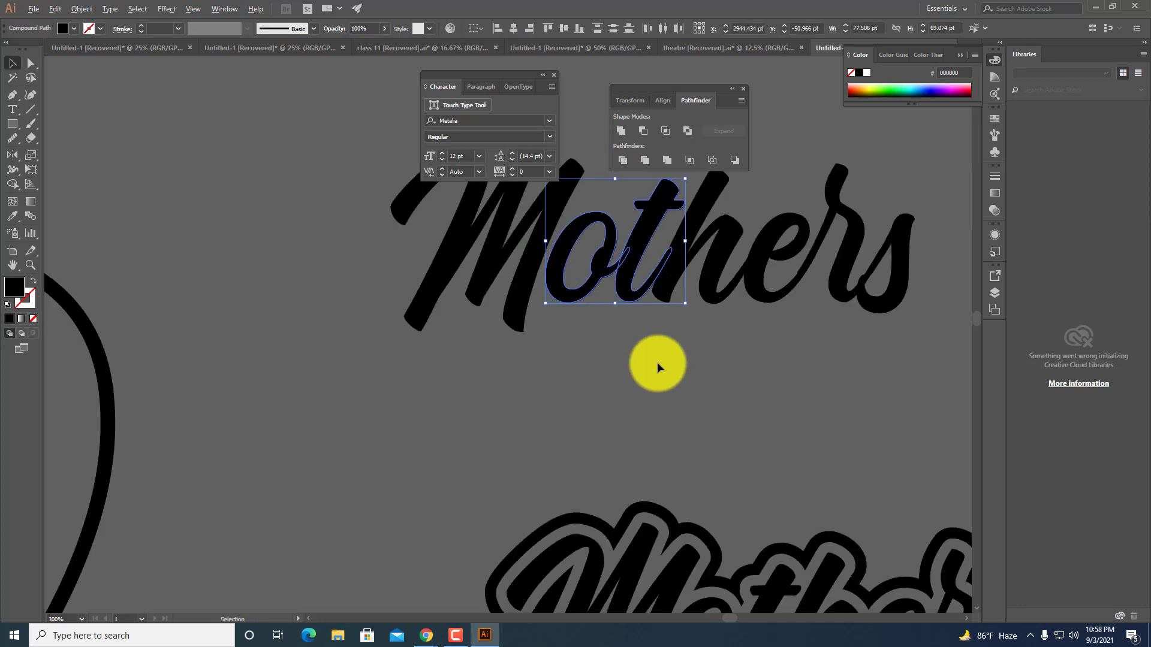
pyautogui.hscroll(-2, 620, 262)
pyautogui.scroll(4, 638, 259)
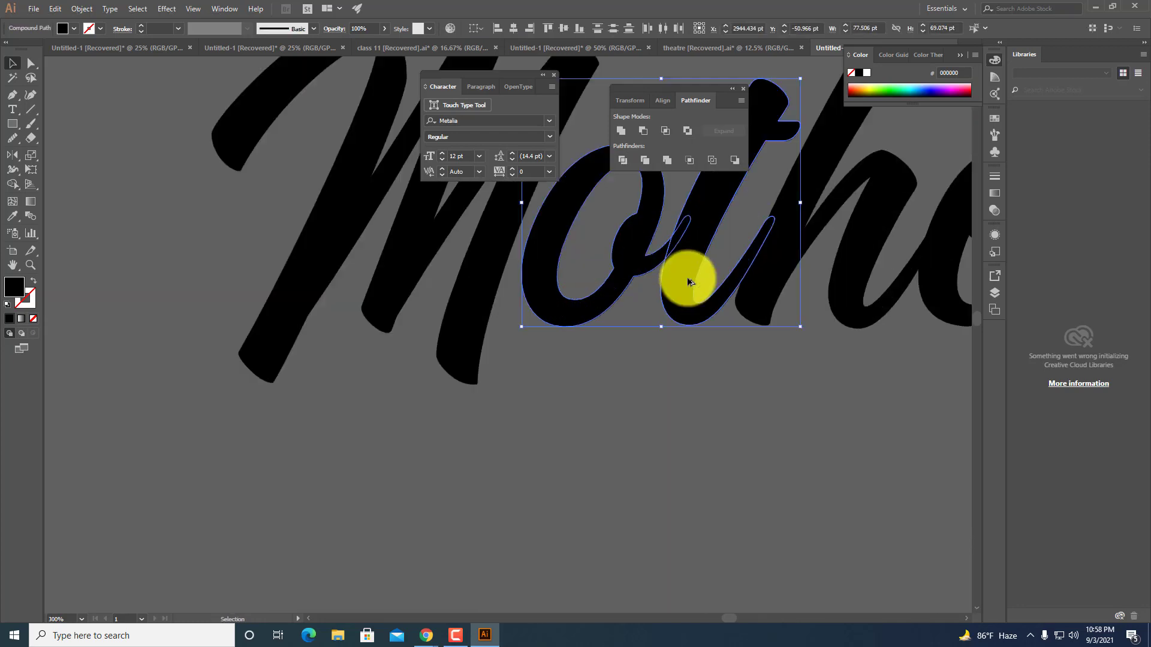
pyautogui.scroll(-1, 680, 262)
pyautogui.scroll(-3, 663, 249)
pyautogui.scroll(3, 663, 244)
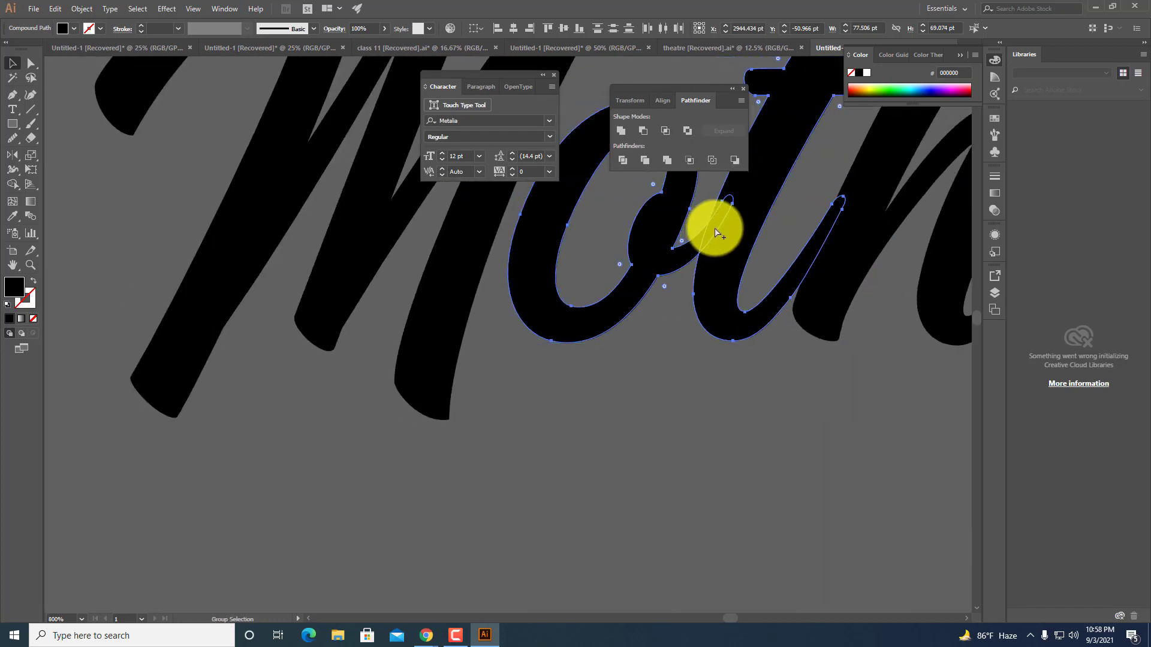
pyautogui.moveTo(714, 226); pyautogui.dragTo(706, 237)
pyautogui.hotkey('ctrl', 'z')
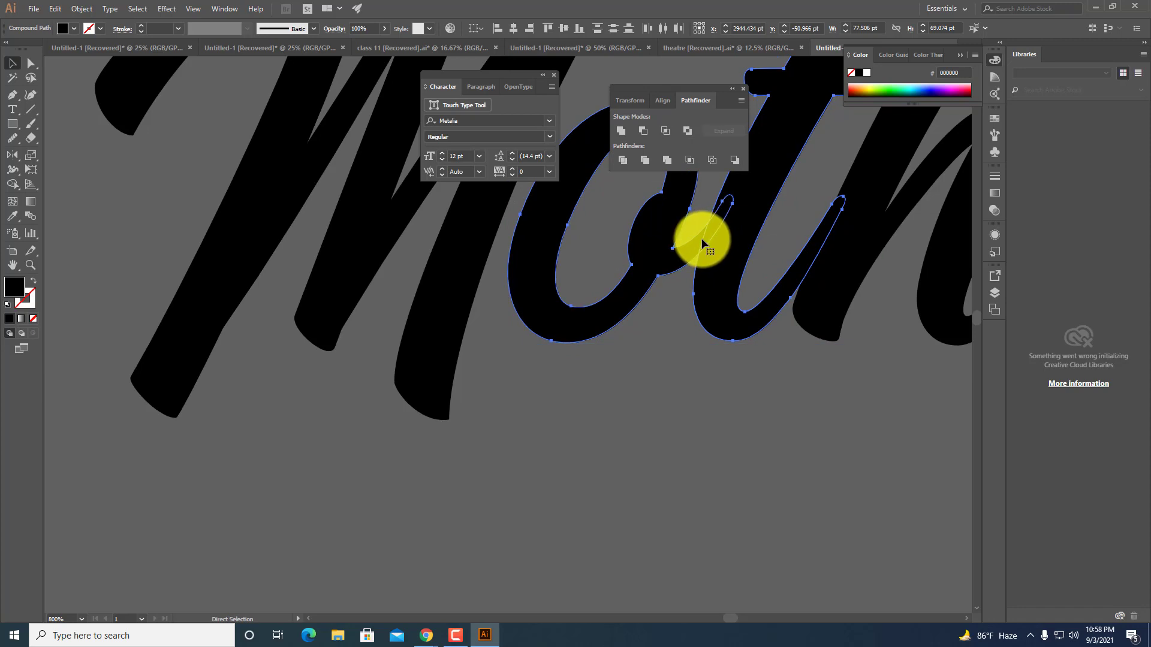
pyautogui.press('v')
pyautogui.scroll(3, 724, 319)
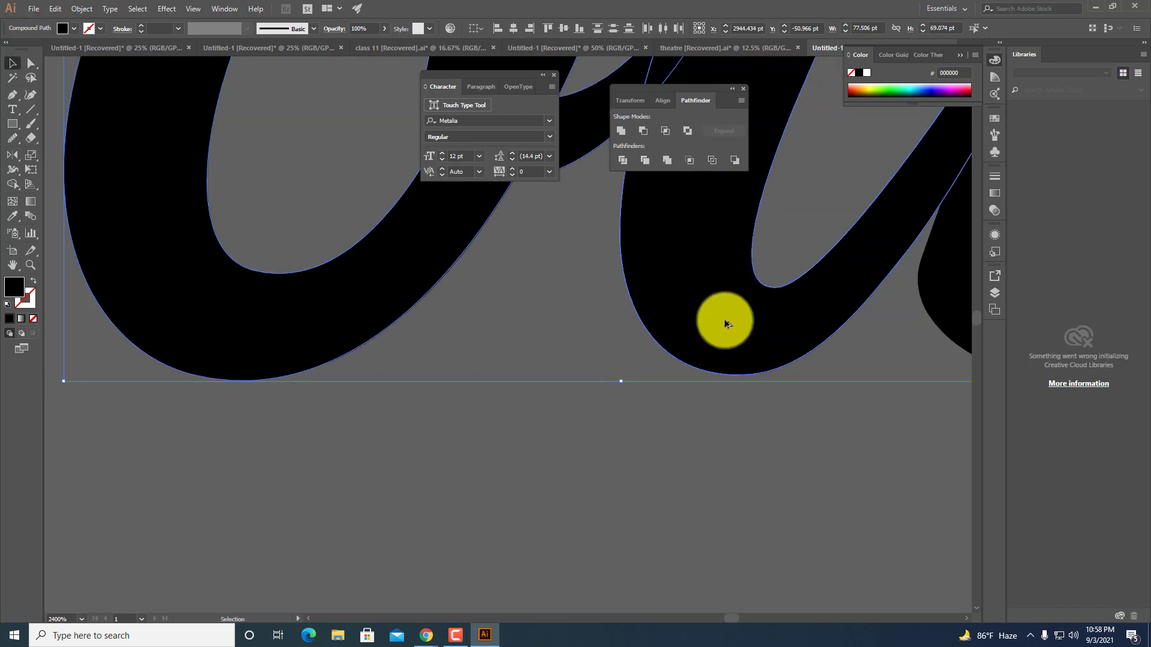
pyautogui.scroll(-3, 666, 420)
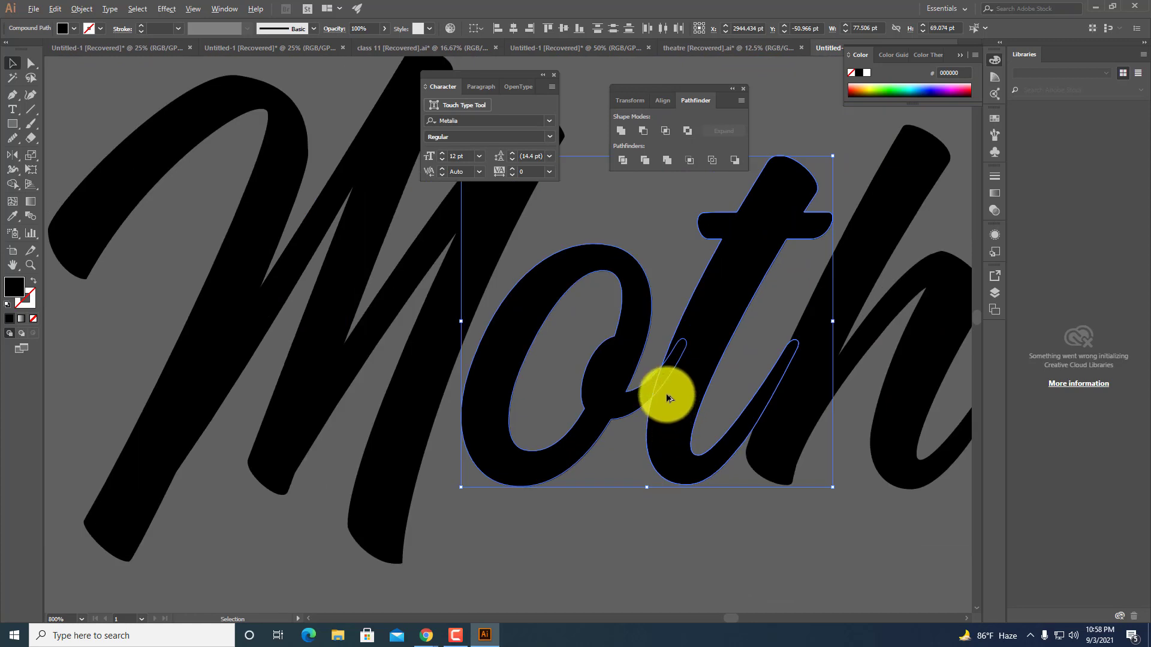
pyautogui.click(663, 237)
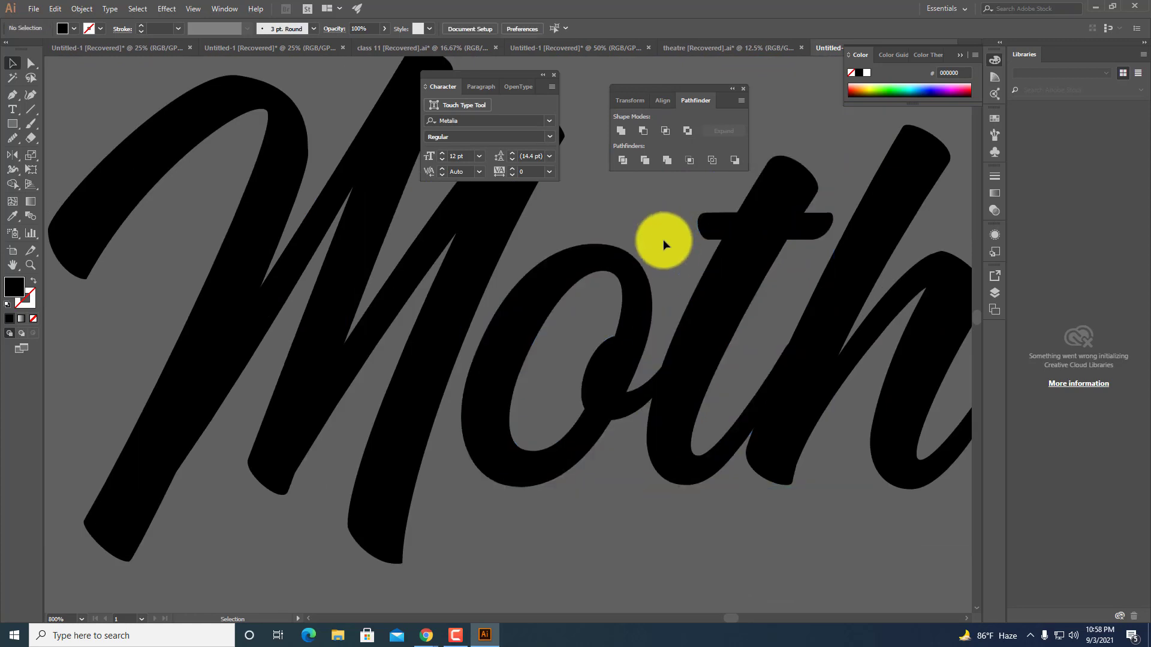
# Try Pathfinder Unite, dismiss the no-results alert, and select the o and t together.
pyautogui.click(622, 130)
pyautogui.click(683, 333)
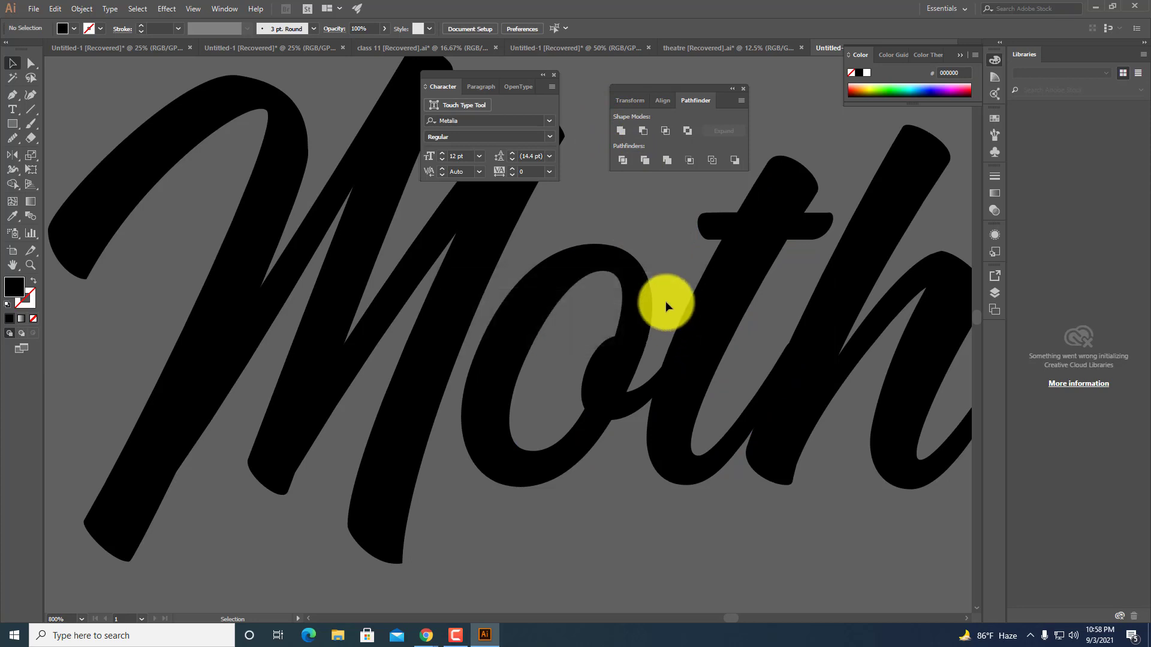
pyautogui.click(705, 406)
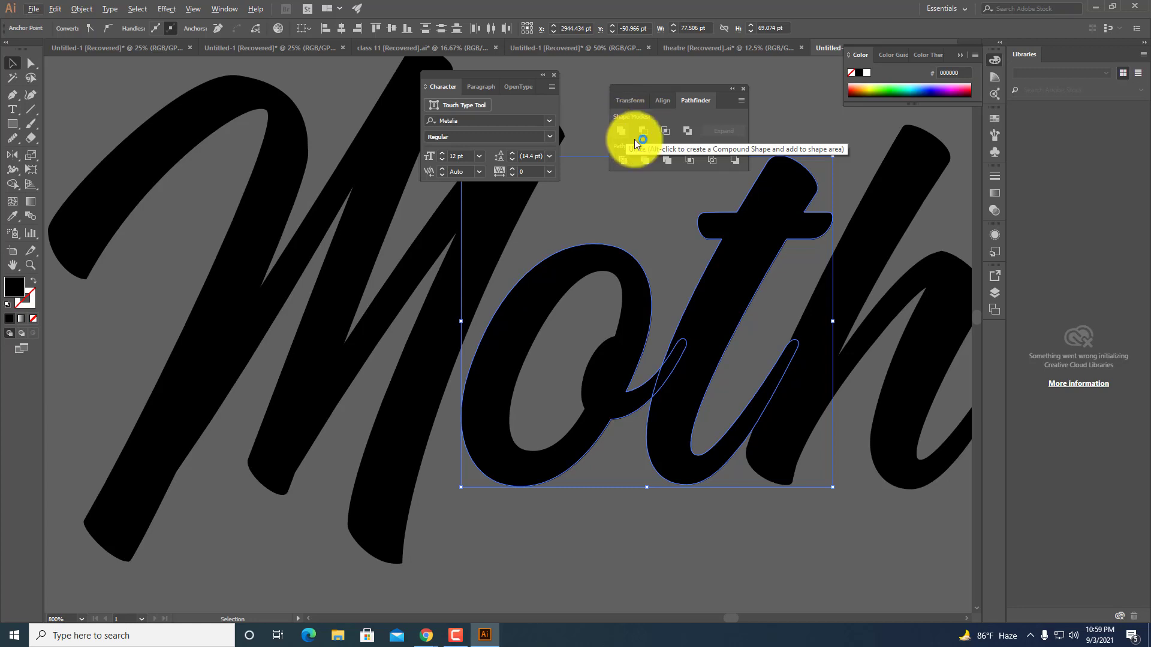
pyautogui.click(664, 367)
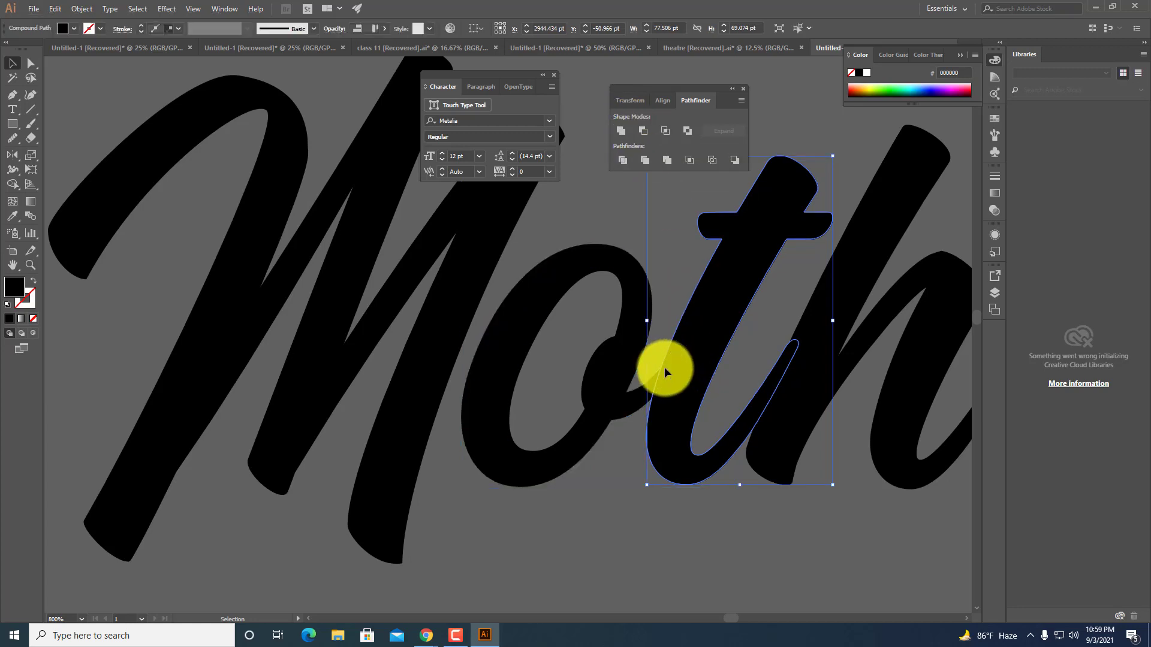
pyautogui.click(657, 385)
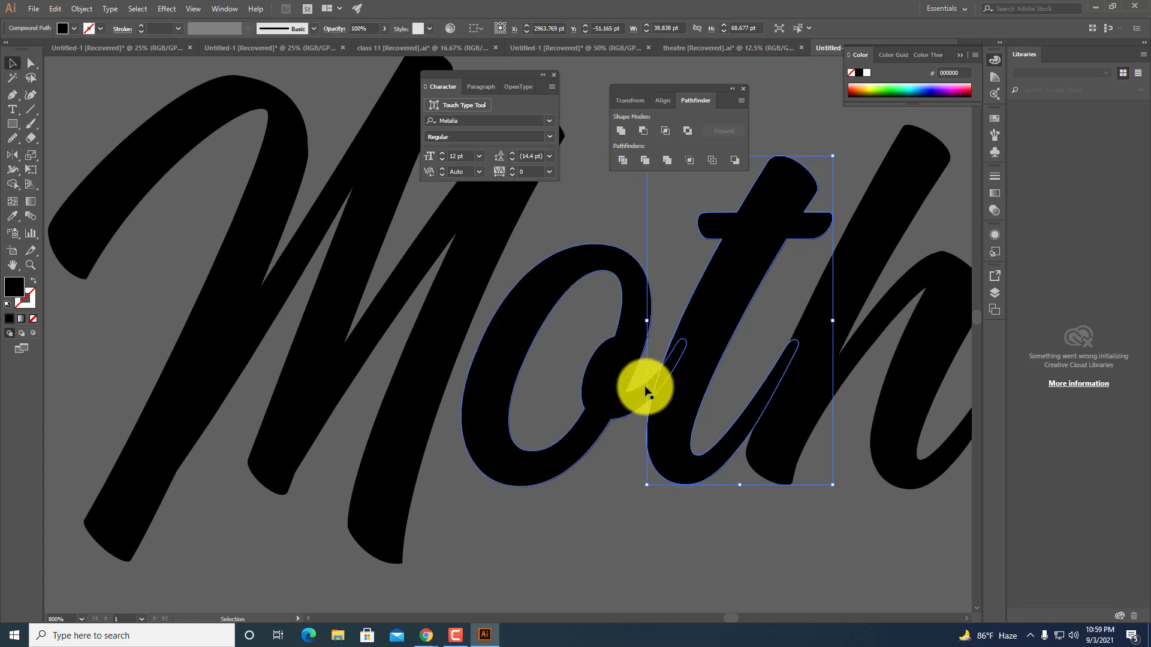
pyautogui.keyDown('shift'); pyautogui.click(669, 364); pyautogui.keyUp('shift')
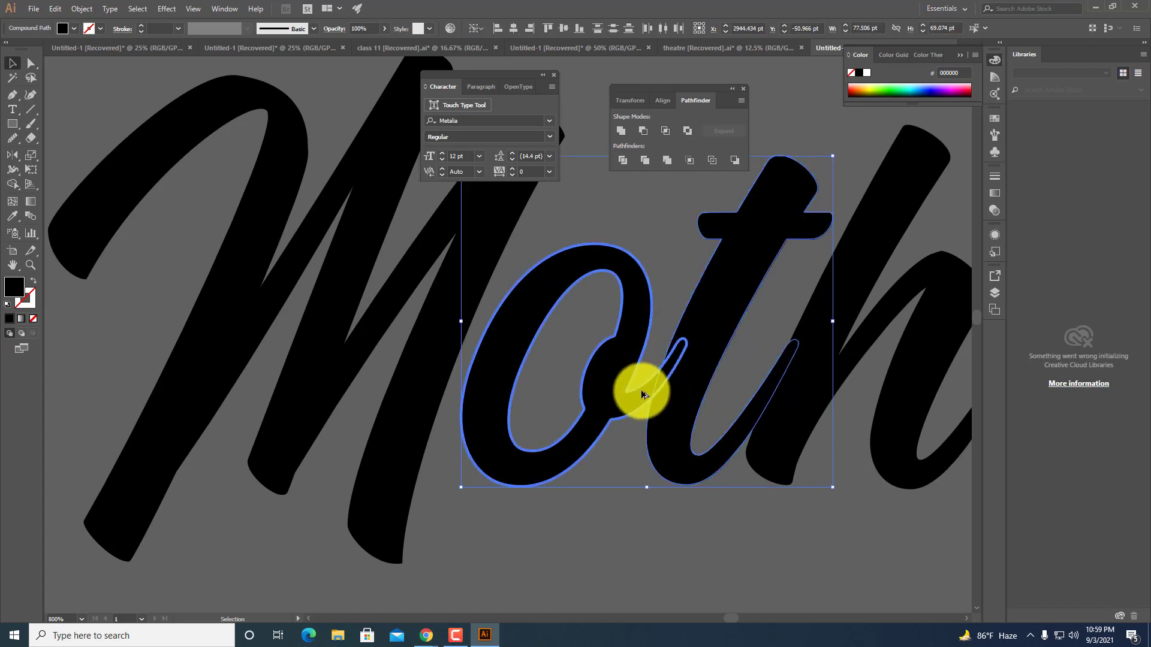
pyautogui.moveTo(663, 378); pyautogui.dragTo(687, 369)
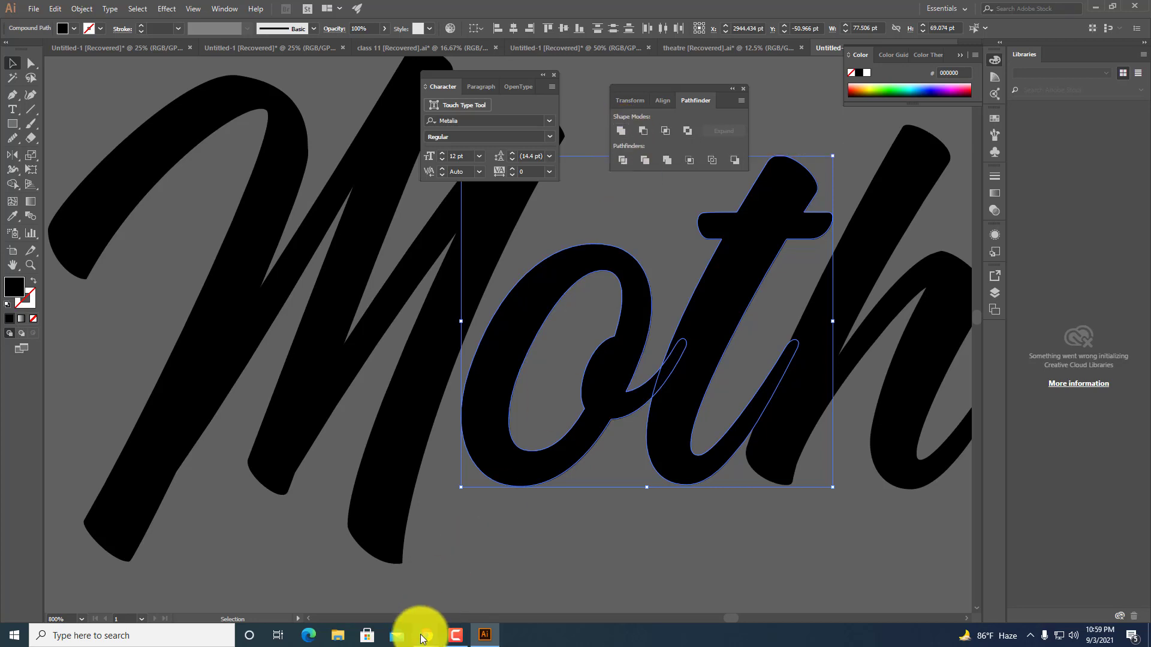
# Bring the Google Meet window forward and admit the first person asking to join.
pyautogui.moveTo(426, 634)
pyautogui.click(384, 594)
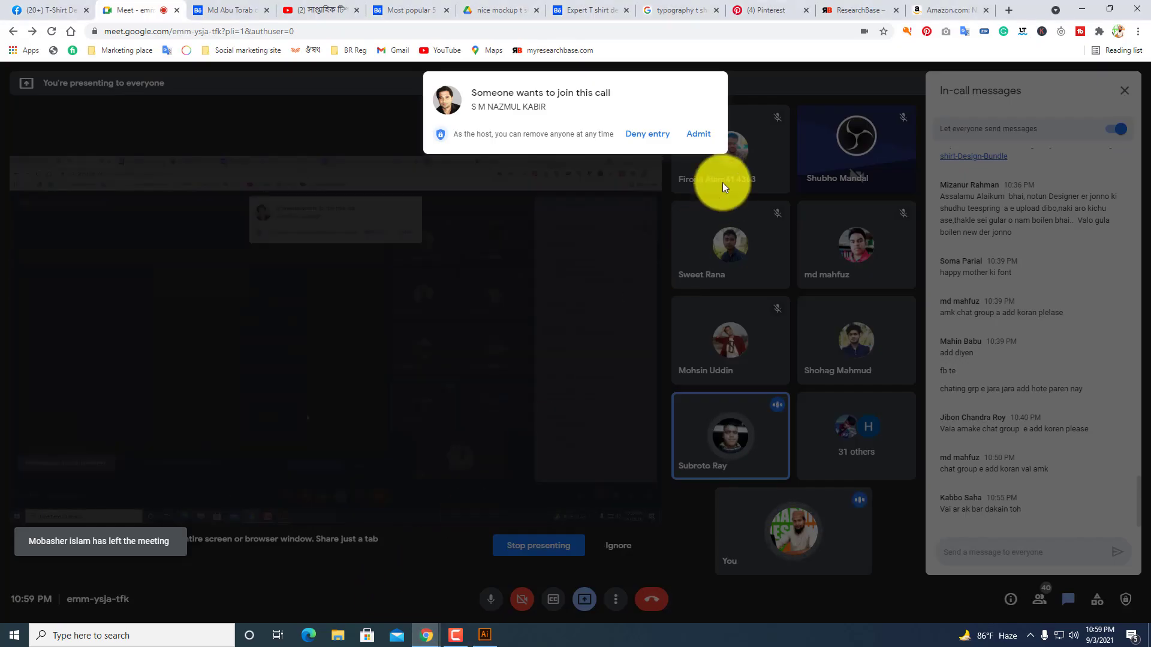
pyautogui.click(696, 133)
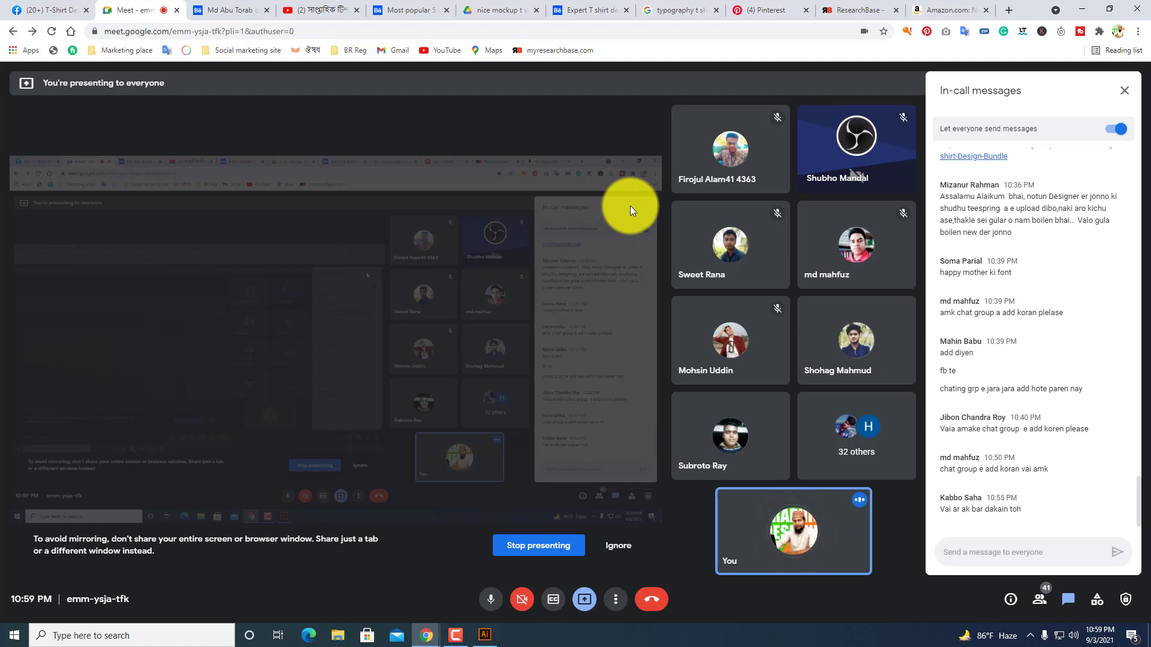
# Admit the next joiner and reopen the in-call messages showing the shared Behance link.
pyautogui.click(1126, 93)
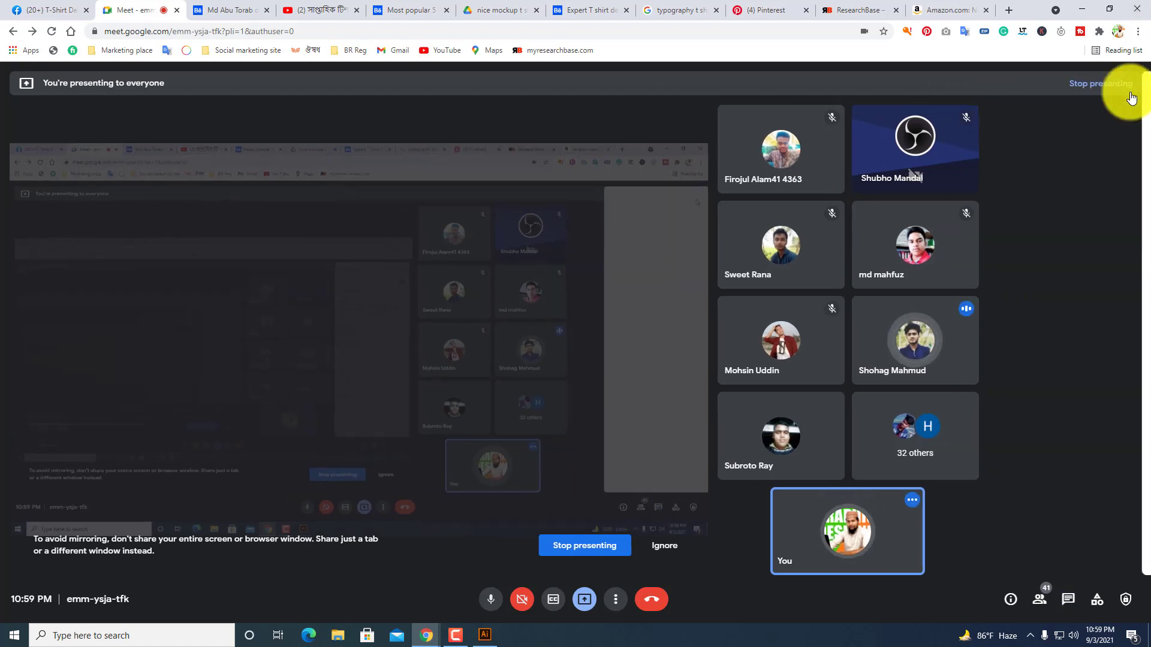
pyautogui.moveTo(745, 249)
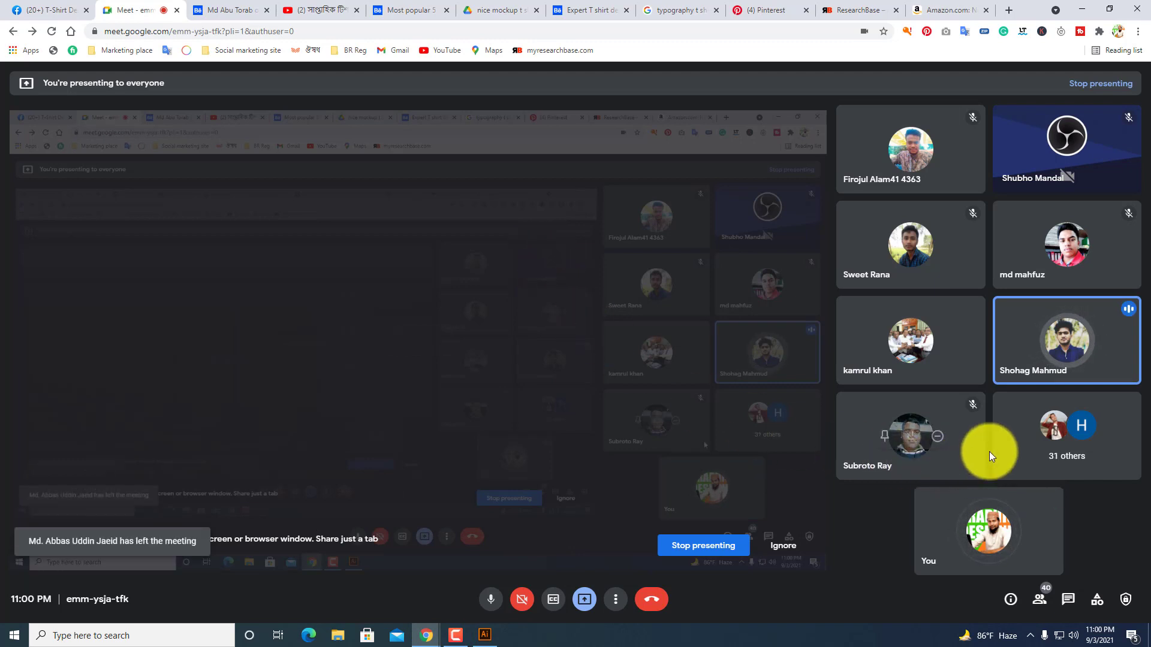
pyautogui.moveTo(1073, 347)
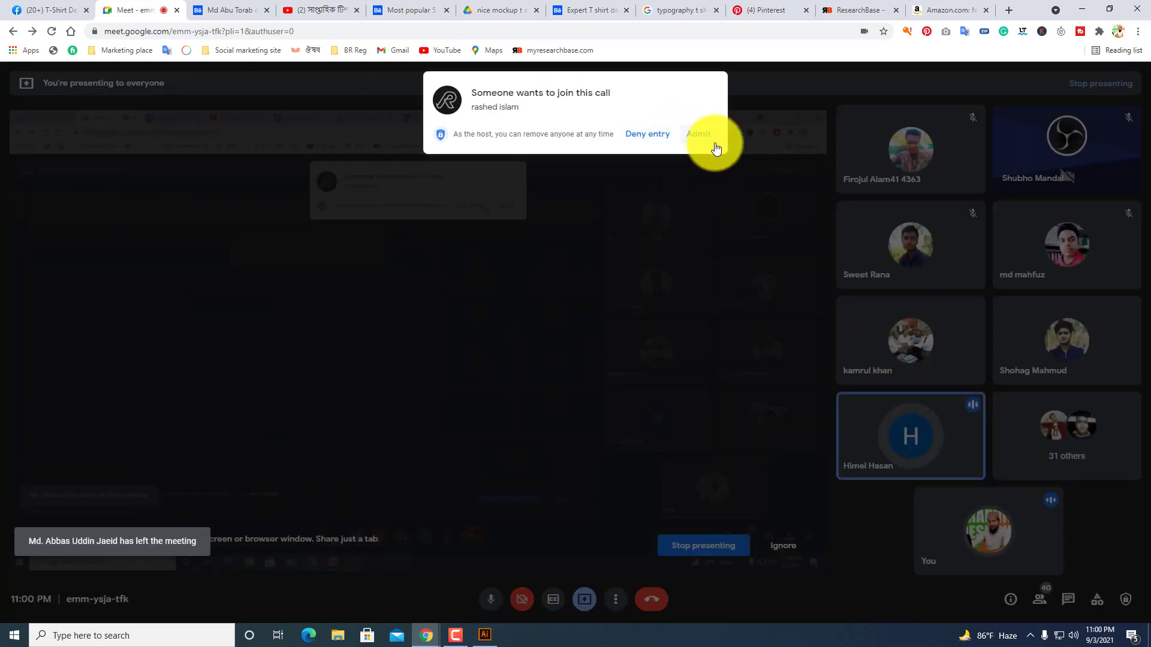
pyautogui.click(698, 134)
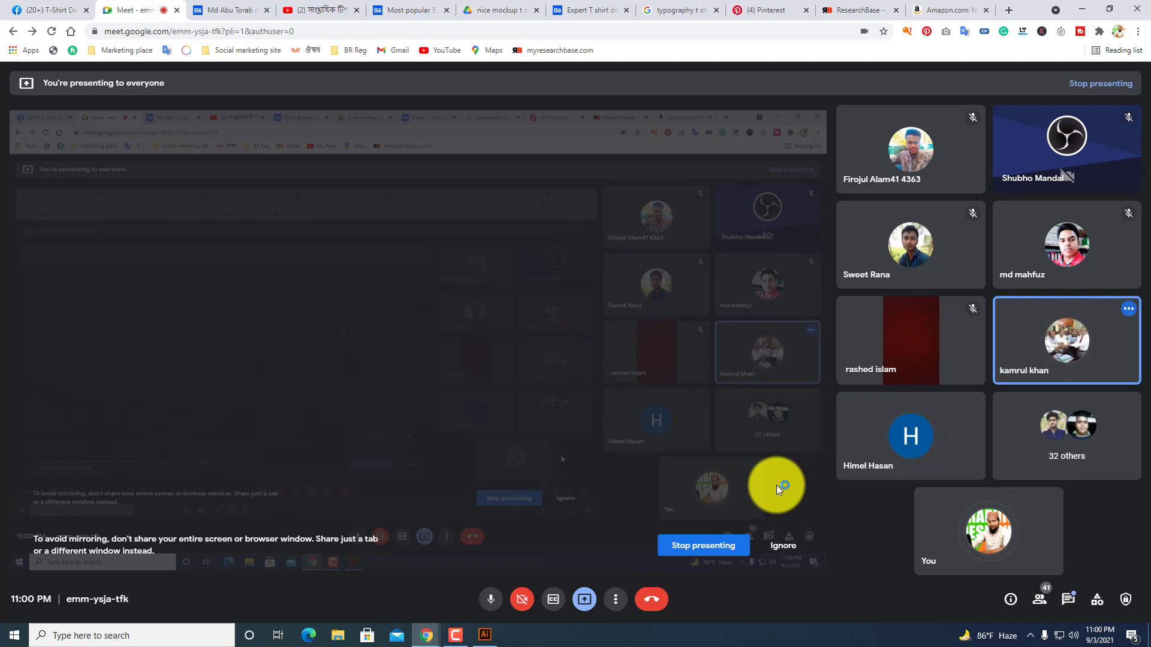
pyautogui.click(1062, 600)
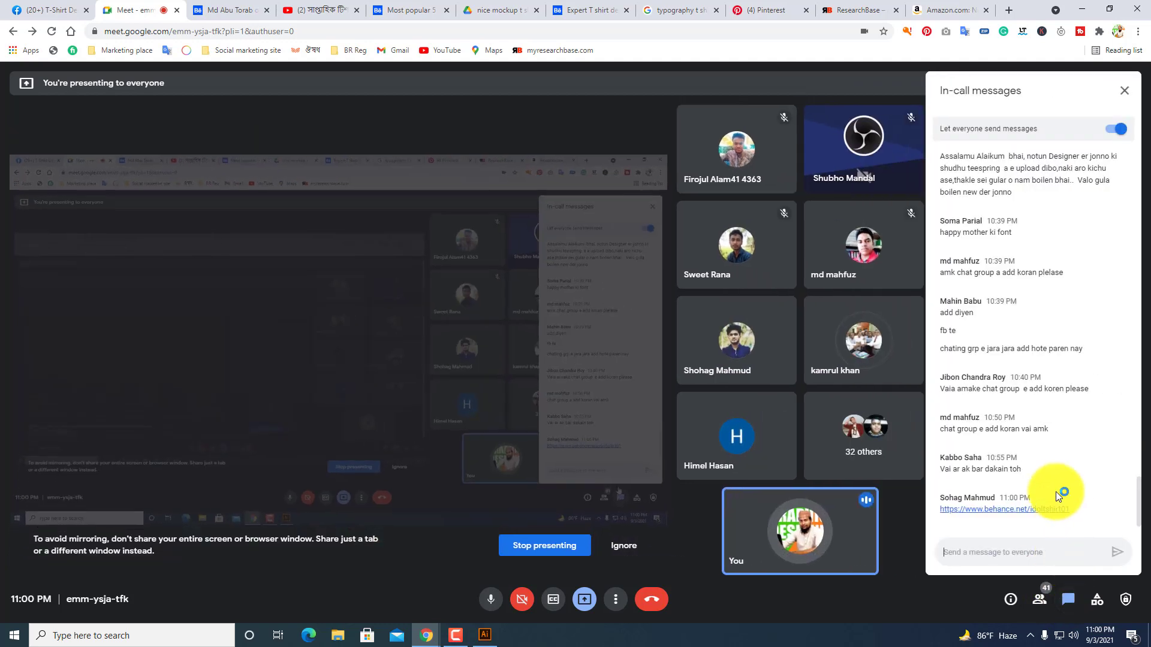
# Open the chat's Behance link, browse the designer's T-shirt work grid, and follow the profile.
pyautogui.click(992, 511)
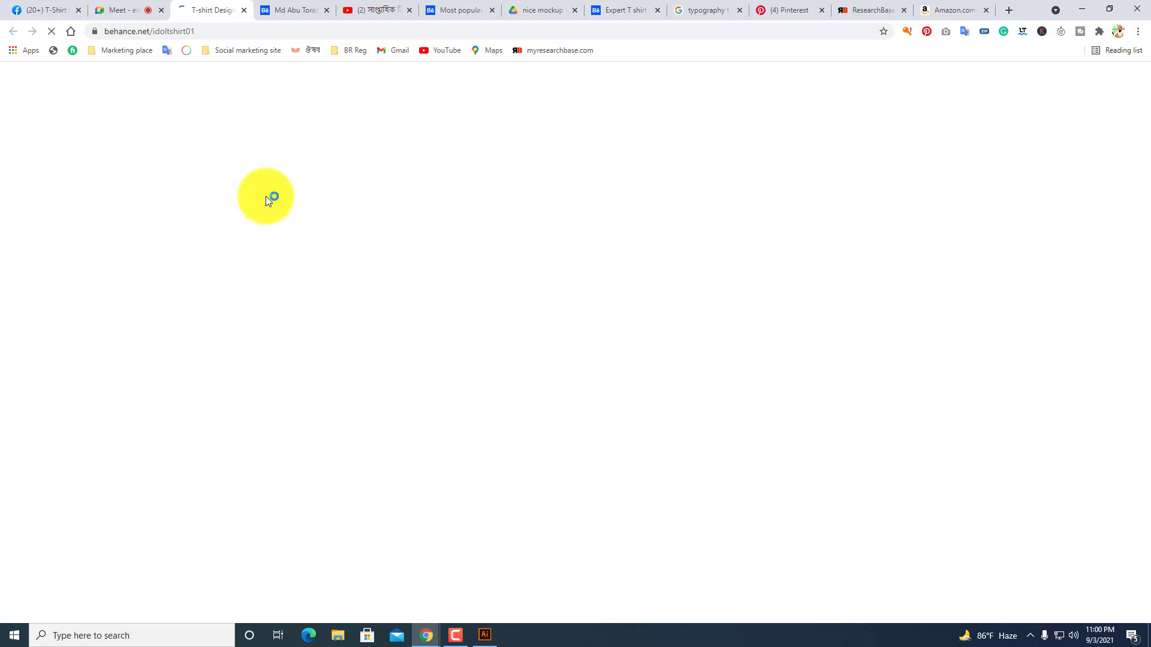
pyautogui.scroll(-1, 266, 197)
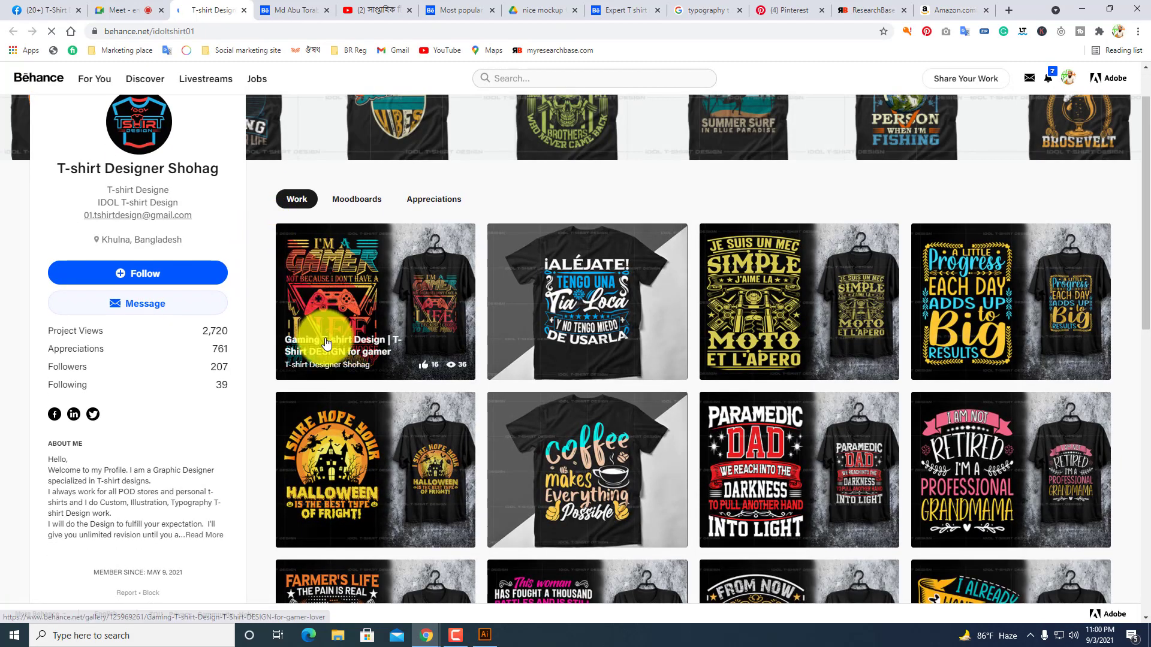
pyautogui.scroll(-2, 428, 351)
pyautogui.moveTo(1146, 170); pyautogui.dragTo(1130, 545)
pyautogui.scroll(-5, 920, 487)
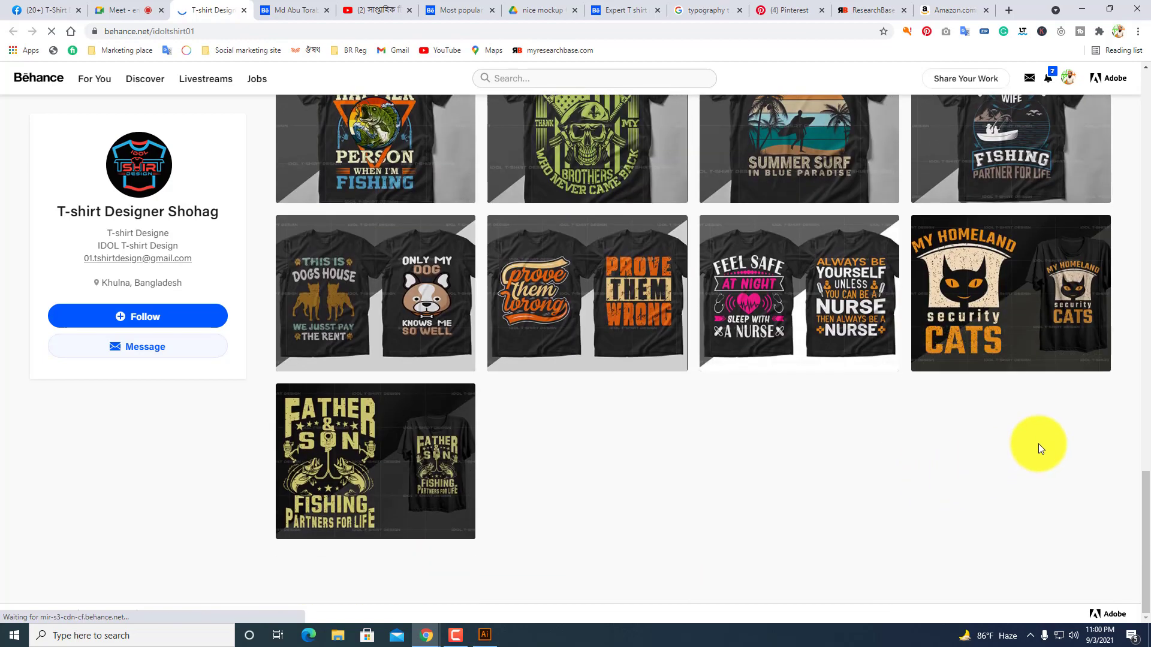
pyautogui.moveTo(1143, 532); pyautogui.dragTo(1148, 139)
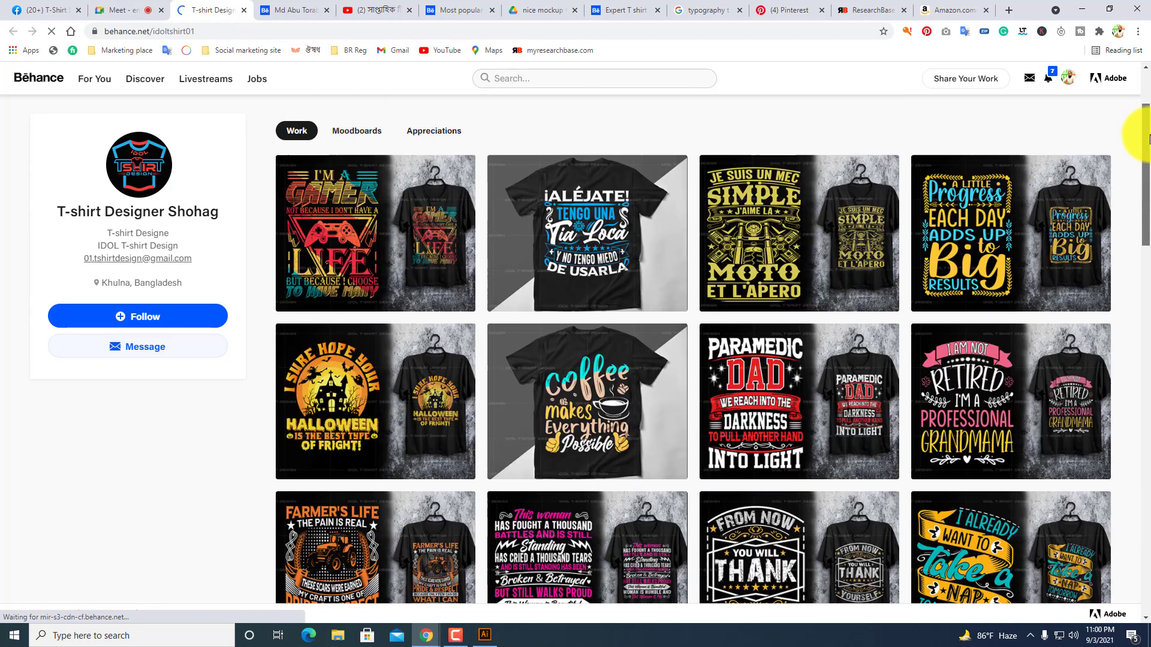
pyautogui.scroll(-1, 1148, 139)
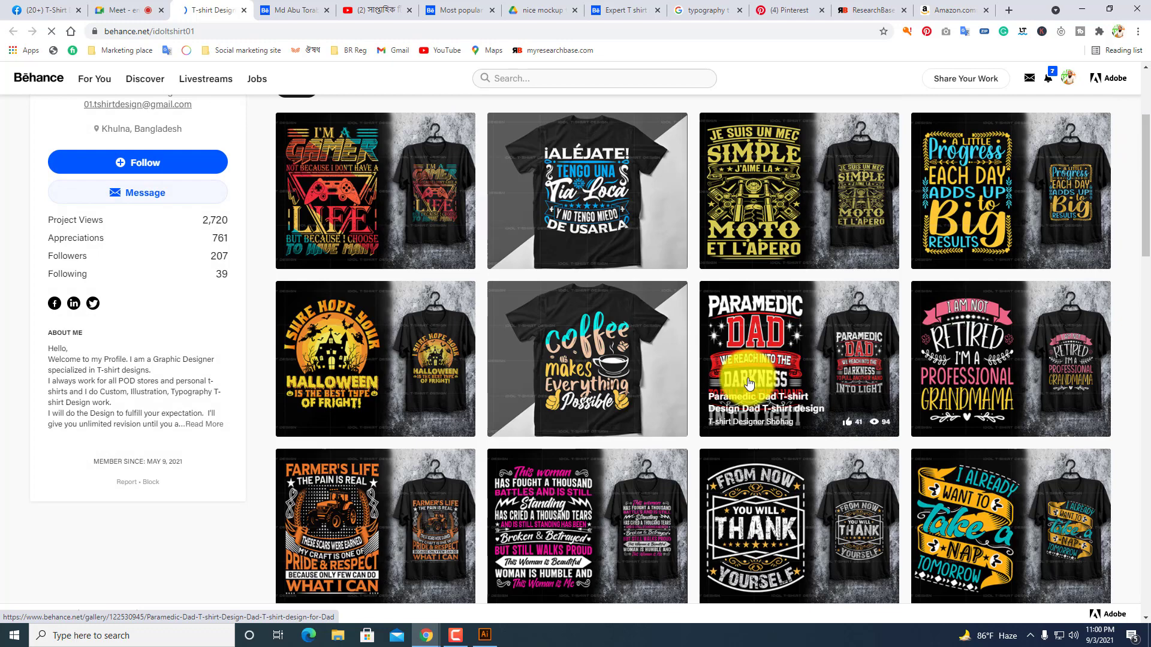
pyautogui.scroll(3, 696, 384)
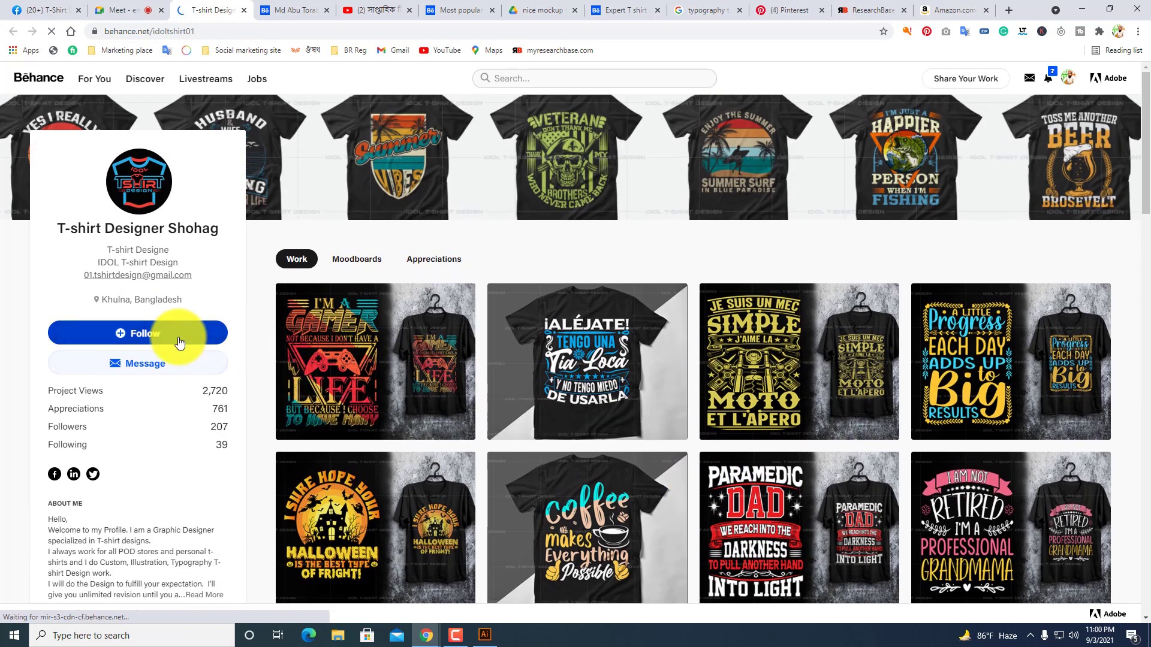
pyautogui.click(179, 342)
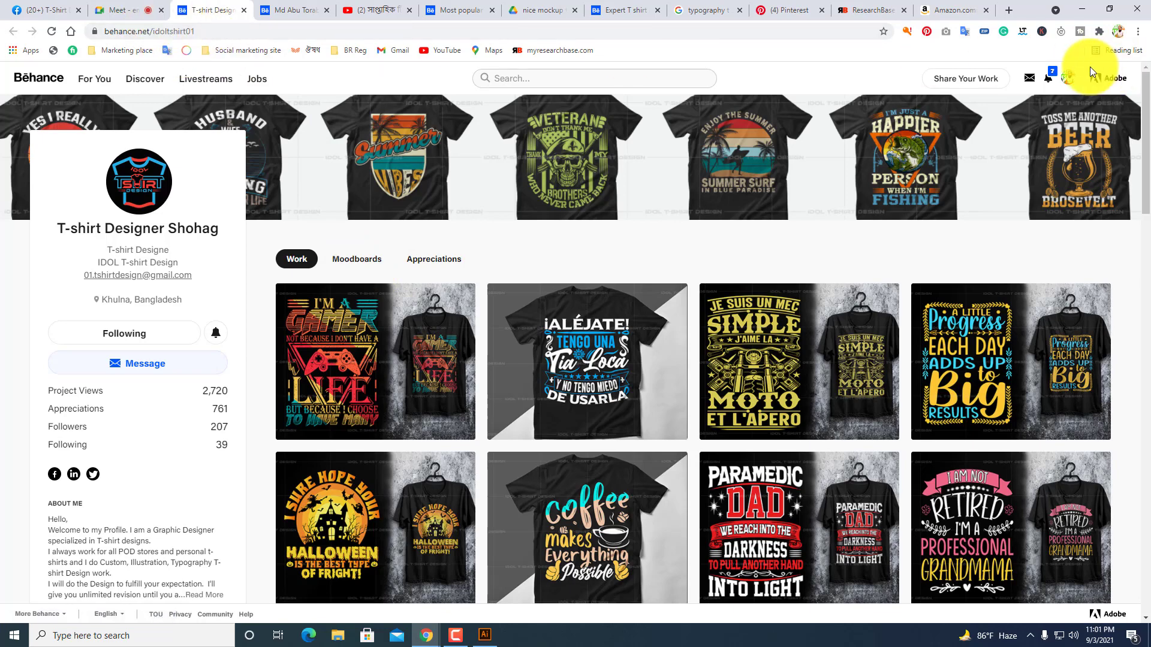
# From your profile, open 'Creative Unique professional typography t shirt design' and scroll through its comments.
pyautogui.click(1068, 77)
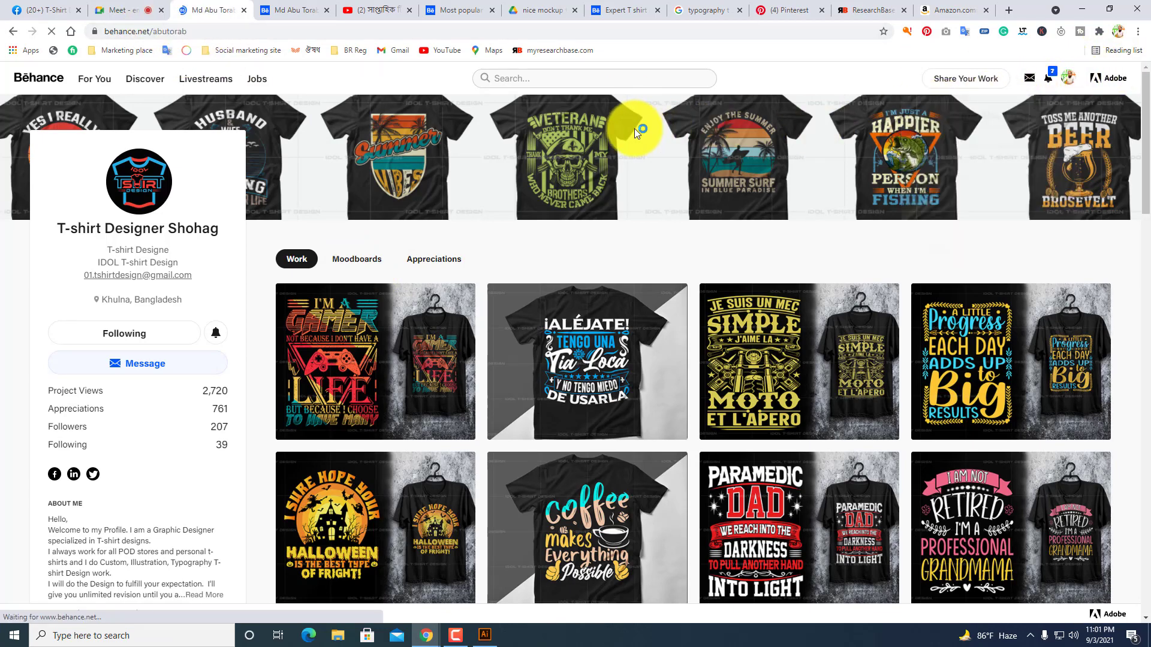
pyautogui.scroll(-2, 510, 360)
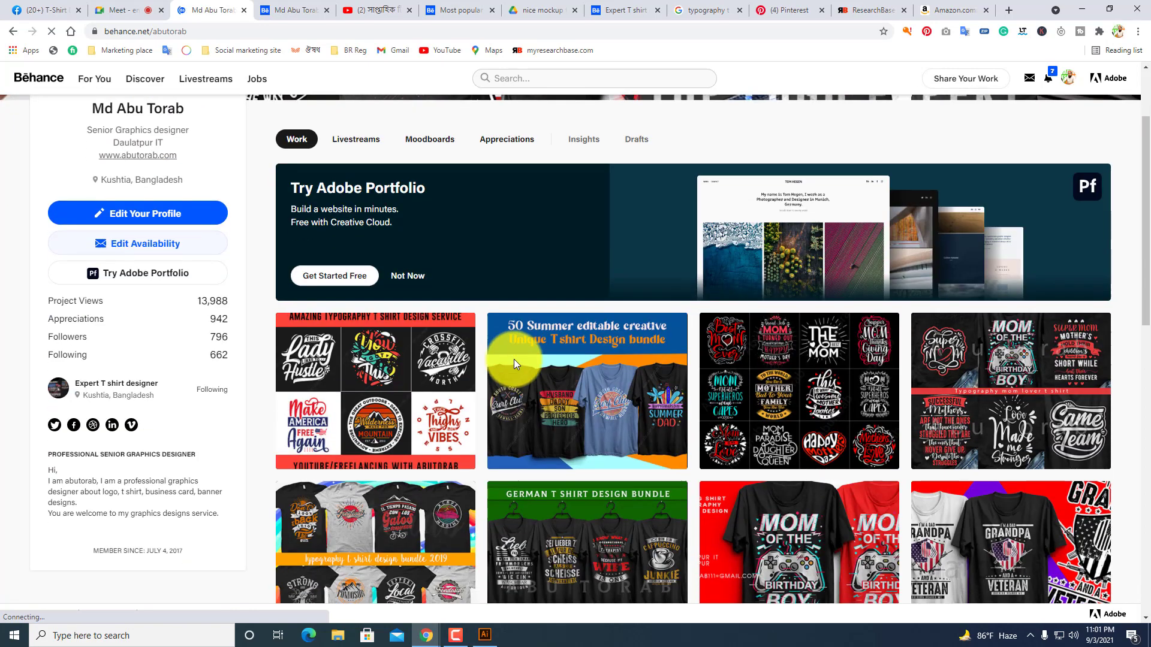
pyautogui.click(408, 404)
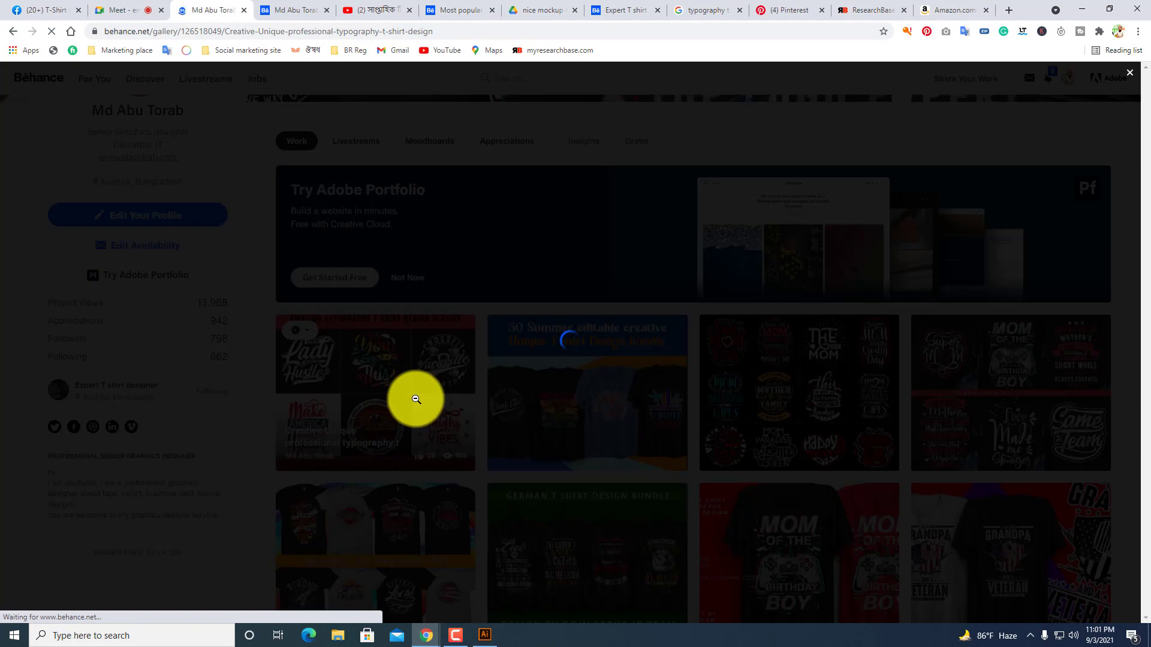
pyautogui.scroll(-15, 411, 398)
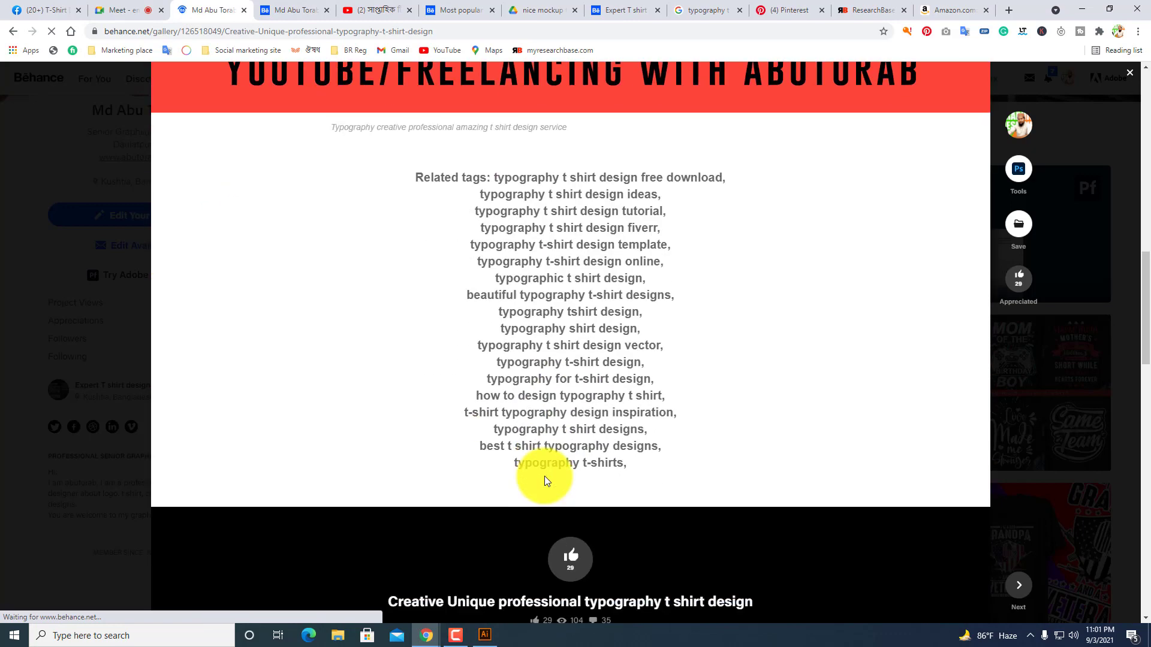
pyautogui.scroll(-15, 544, 476)
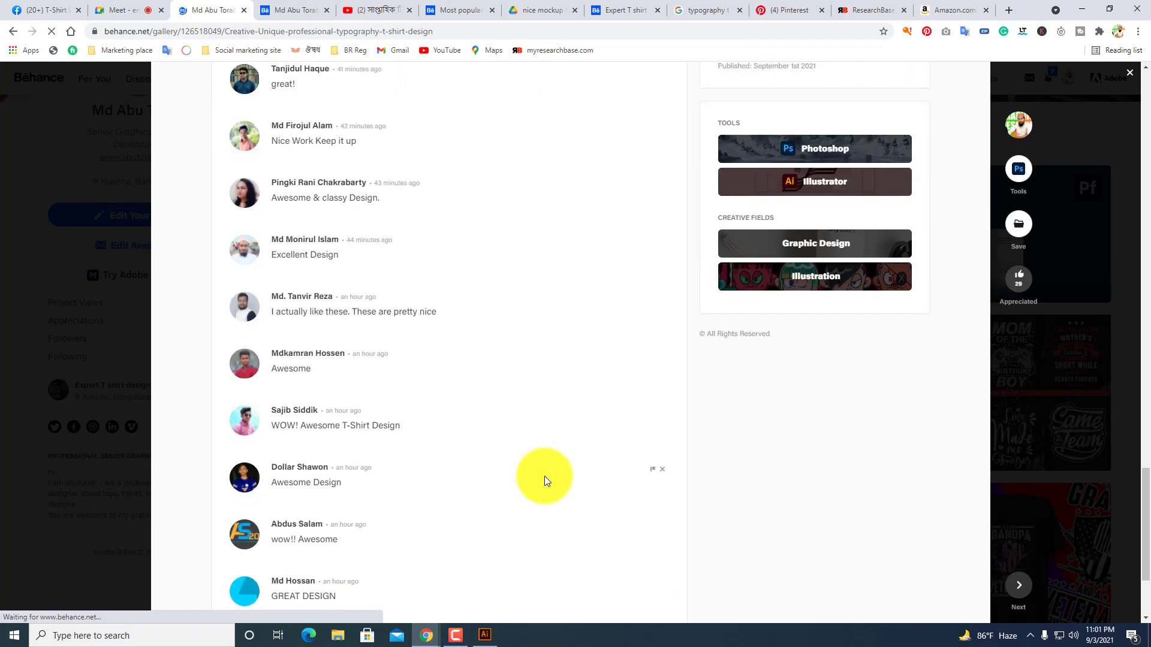
pyautogui.scroll(-3, 544, 476)
pyautogui.scroll(3, 313, 475)
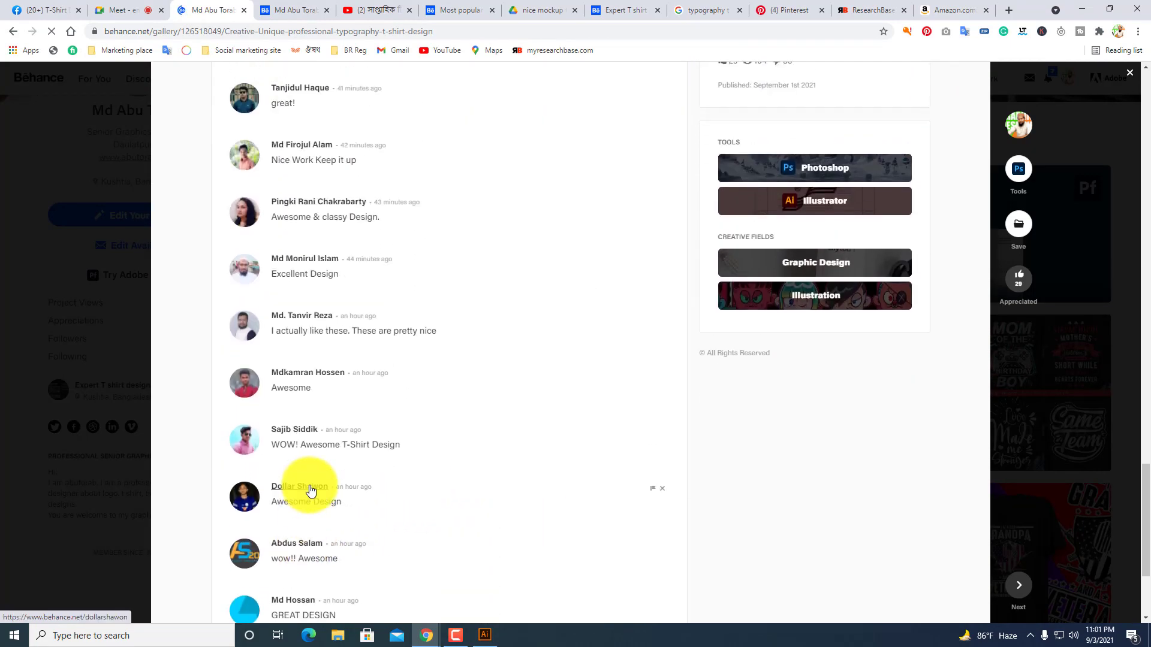
pyautogui.scroll(5, 311, 489)
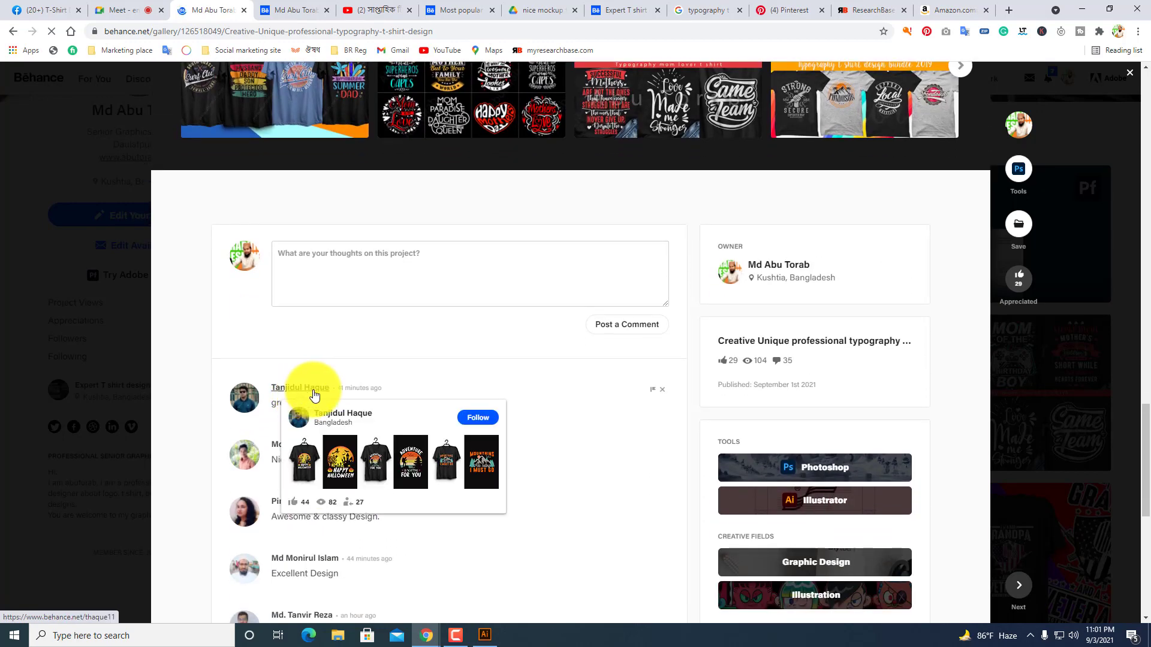
pyautogui.scroll(4, 384, 156)
# Copy the typography project's web address from the address bar.
pyautogui.click(458, 31)
pyautogui.hotkey('ctrl', 'c')
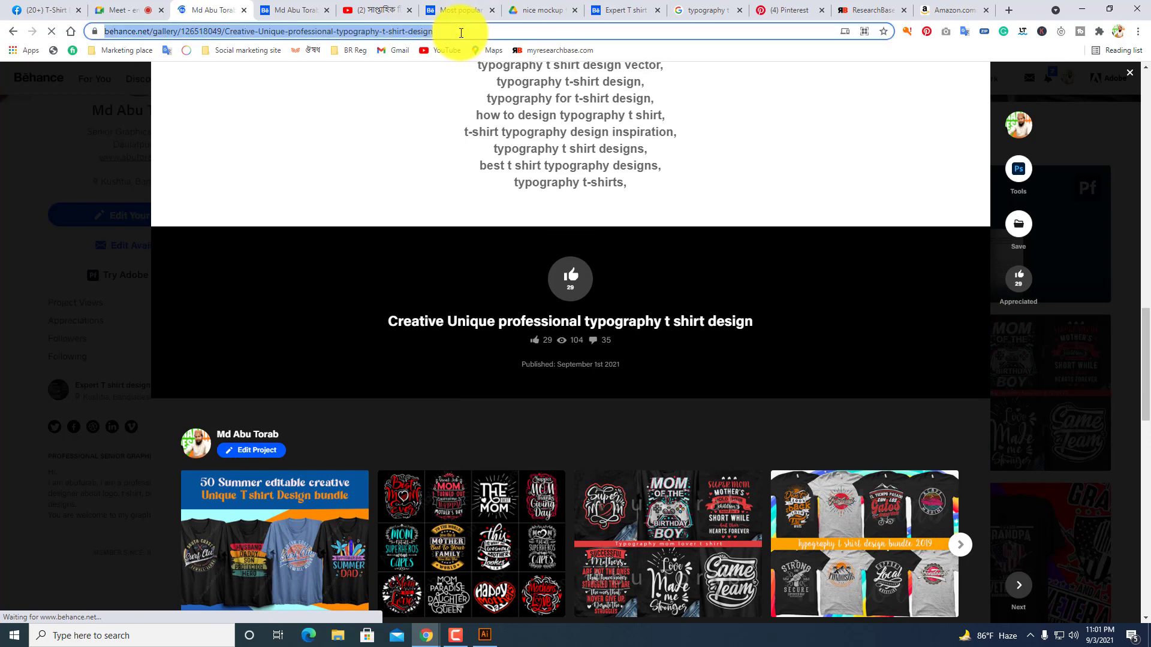
pyautogui.rightClick(459, 31)
pyautogui.click(502, 117)
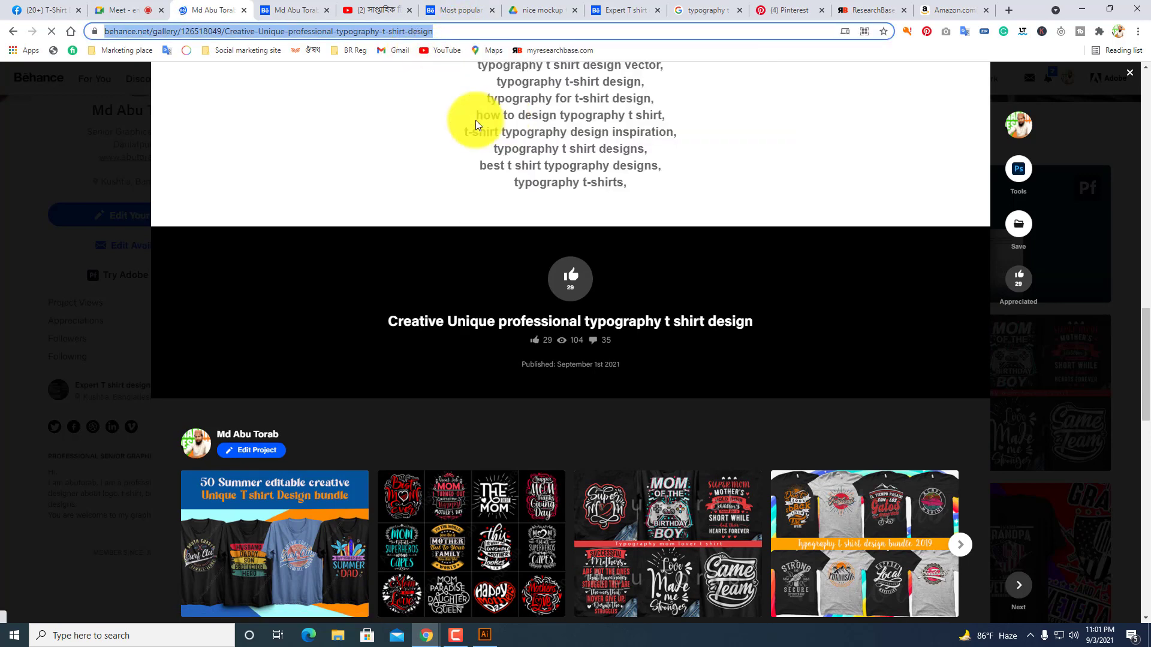
# Cycle through the open tabs, return to the Mother's Day project, and close its preview.
pyautogui.click(300, 10)
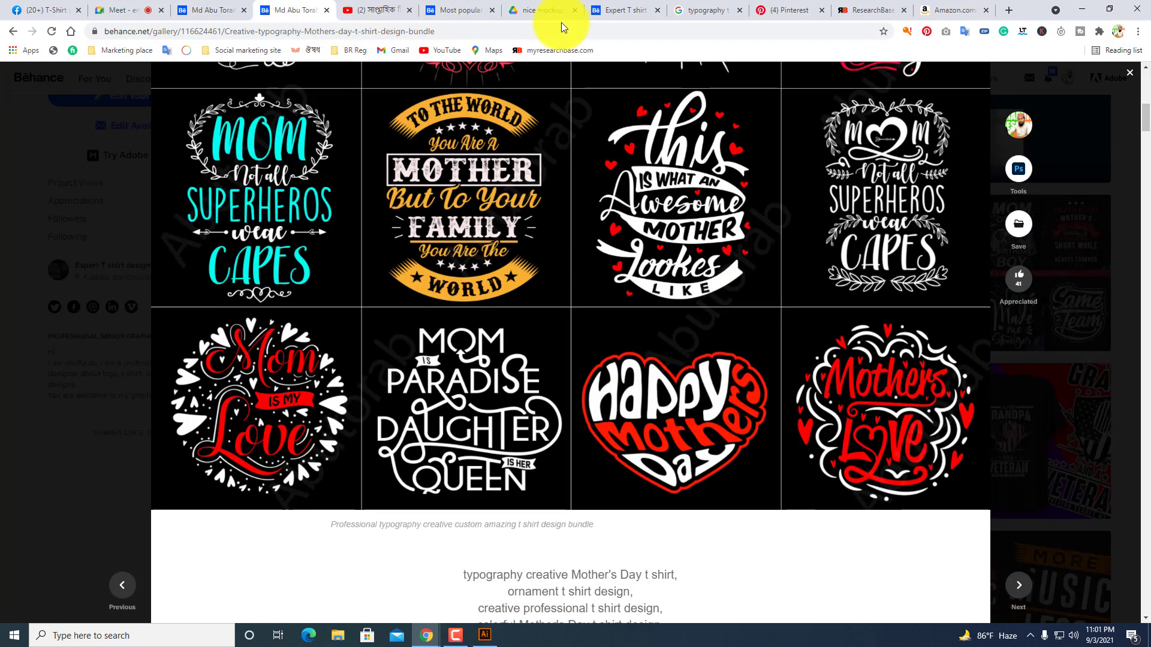
pyautogui.click(625, 7)
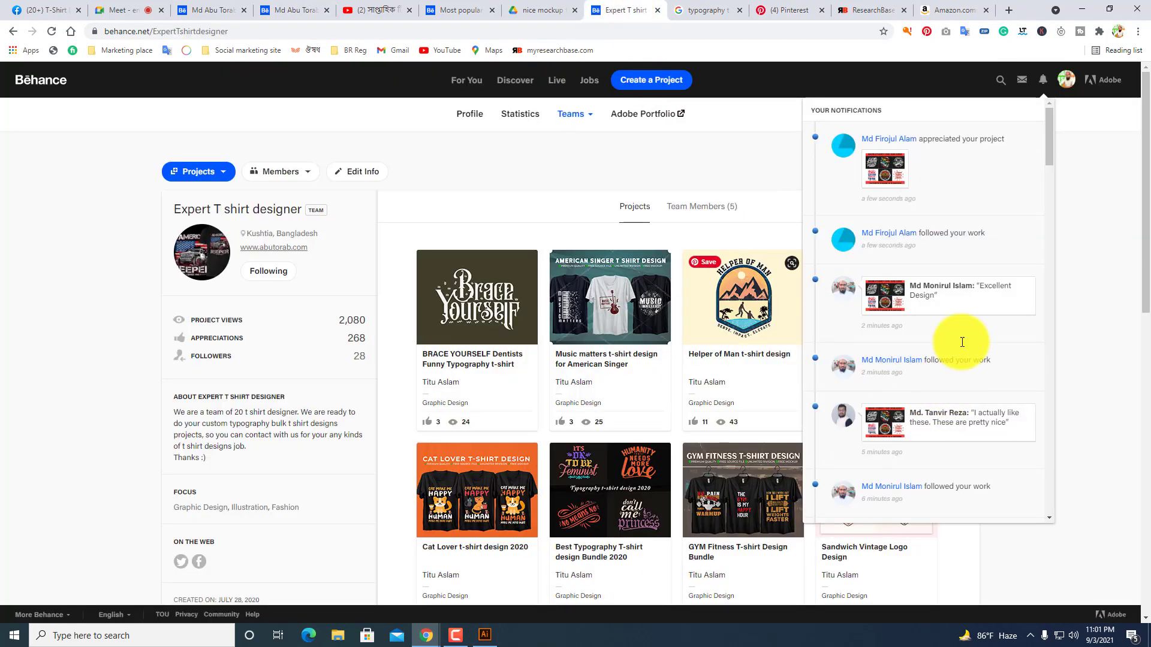
pyautogui.click(700, 11)
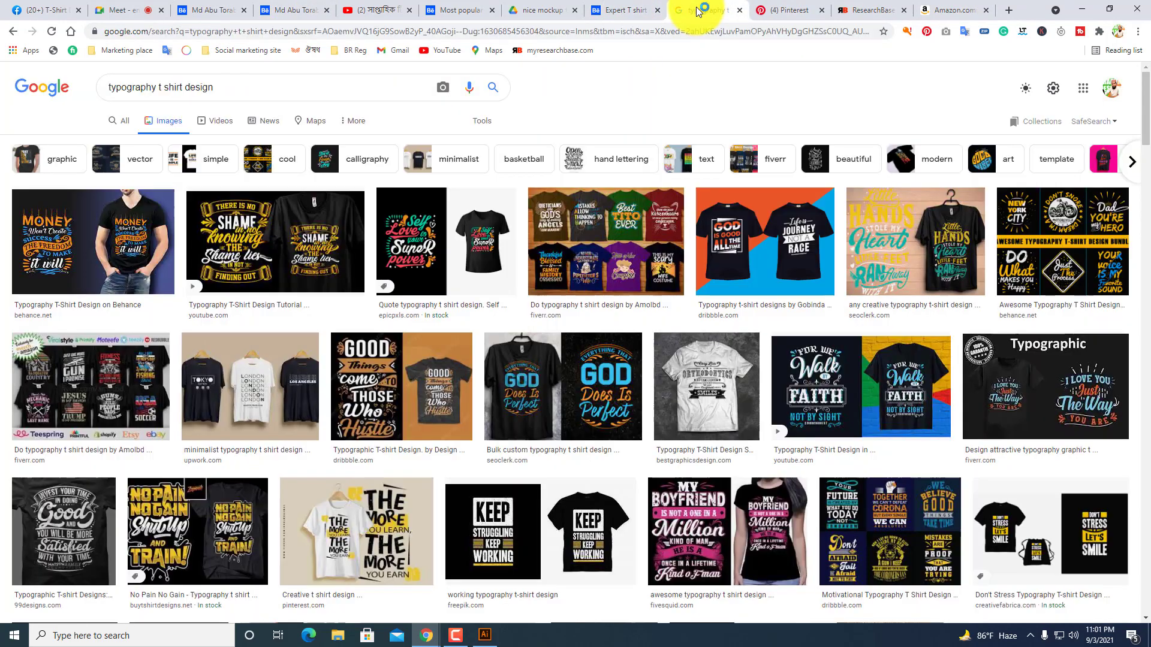
pyautogui.click(552, 10)
pyautogui.click(456, 10)
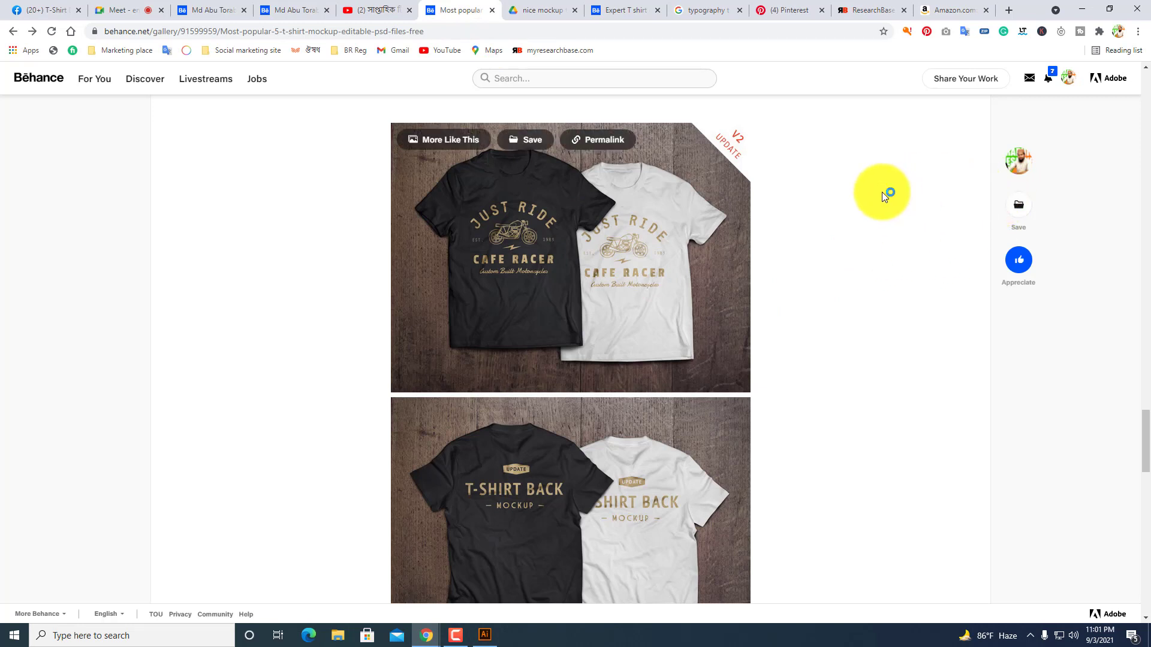
pyautogui.click(370, 10)
pyautogui.click(300, 9)
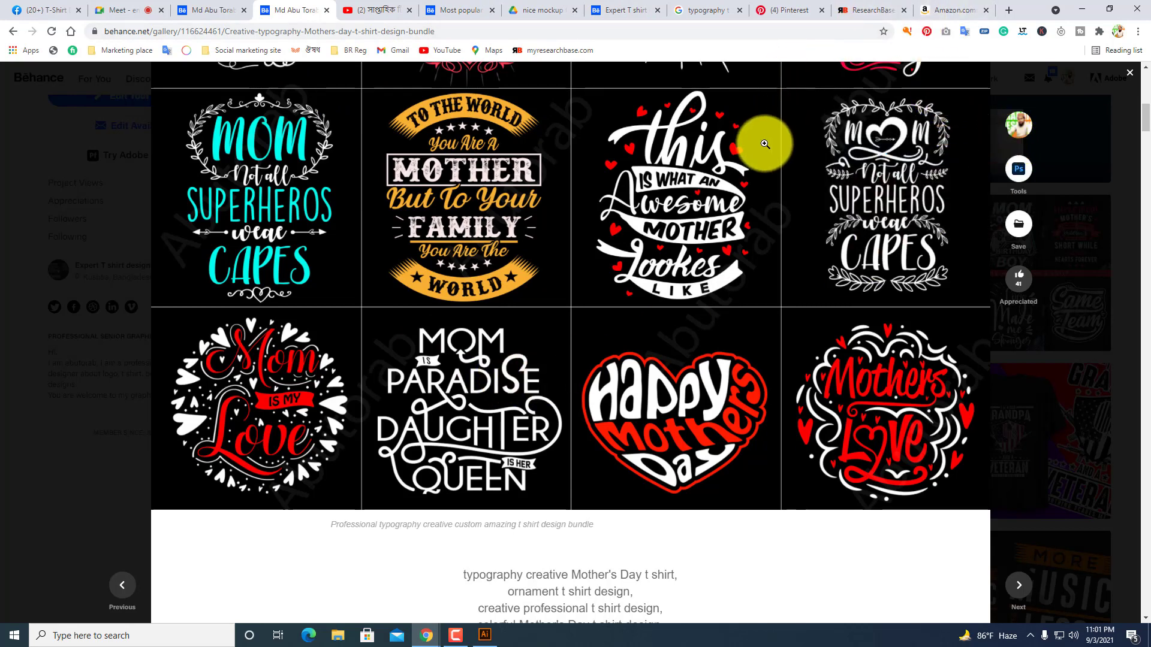
pyautogui.click(1130, 73)
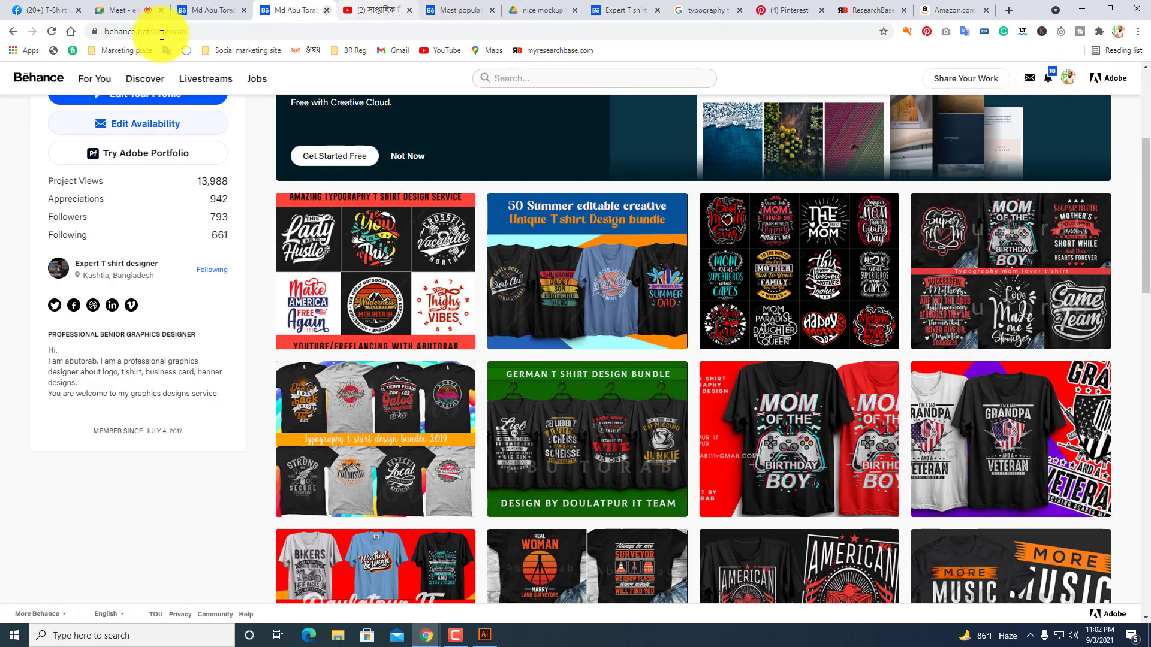
# Paste the copied Behance gallery link into the Meet chat and send it to everyone.
pyautogui.click(125, 22)
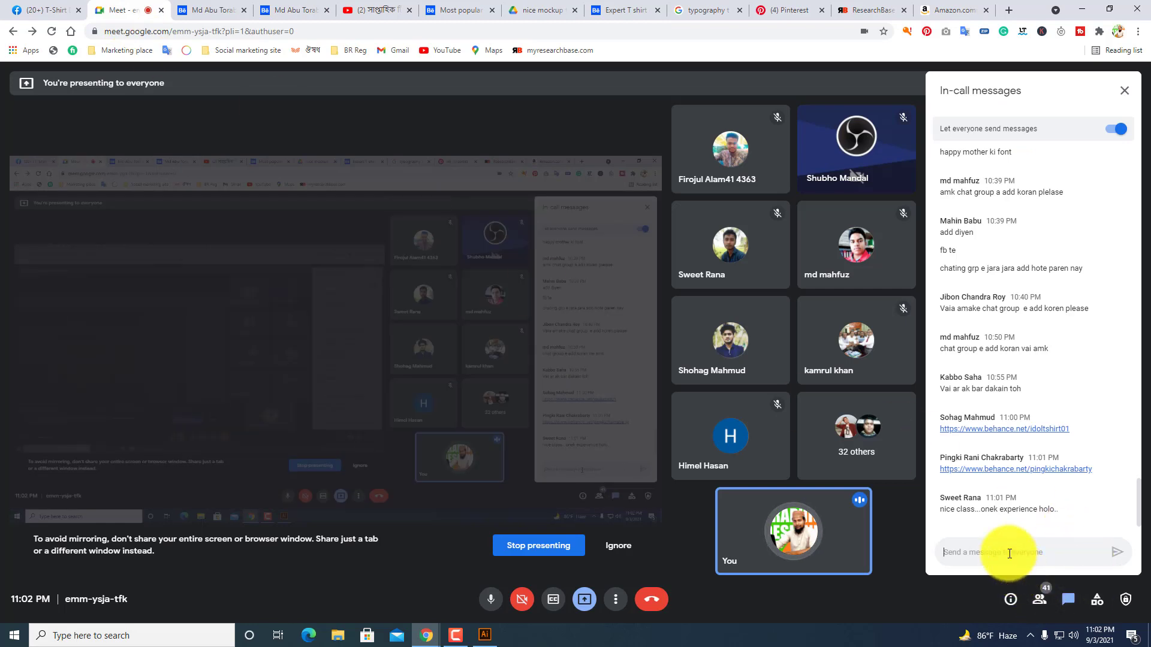
pyautogui.hotkey('ctrl', 'v')
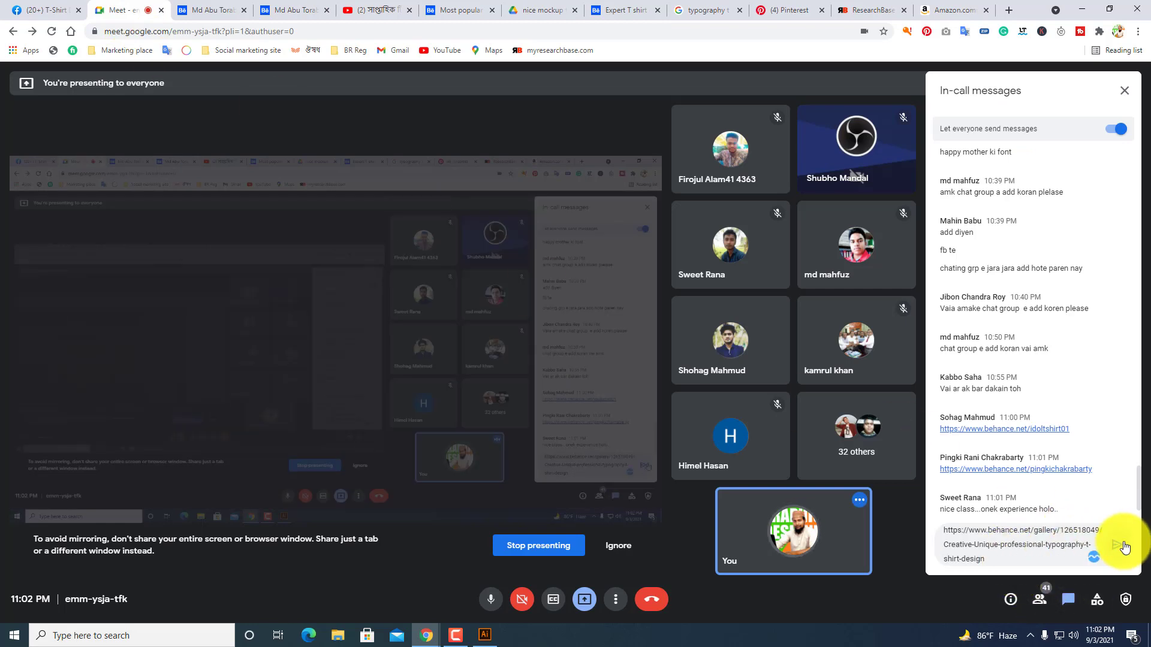
pyautogui.click(1117, 549)
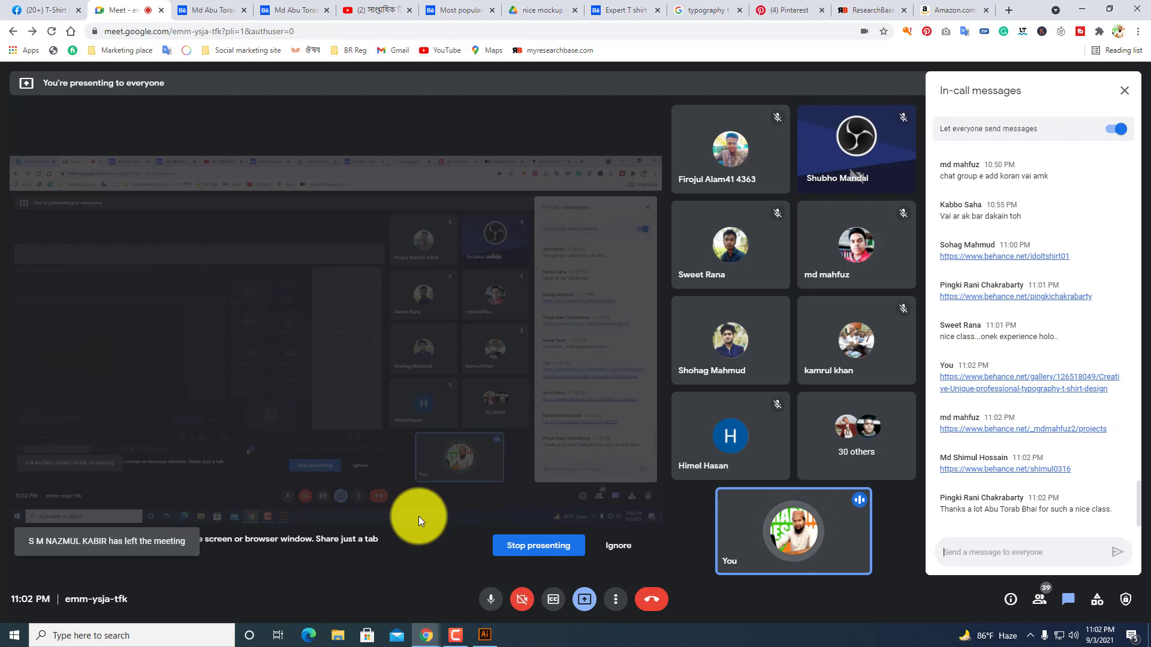
# Go to the T-Shirt Design Facebook group and dismiss a new post draft.
pyautogui.click(27, 11)
pyautogui.scroll(10, 329, 329)
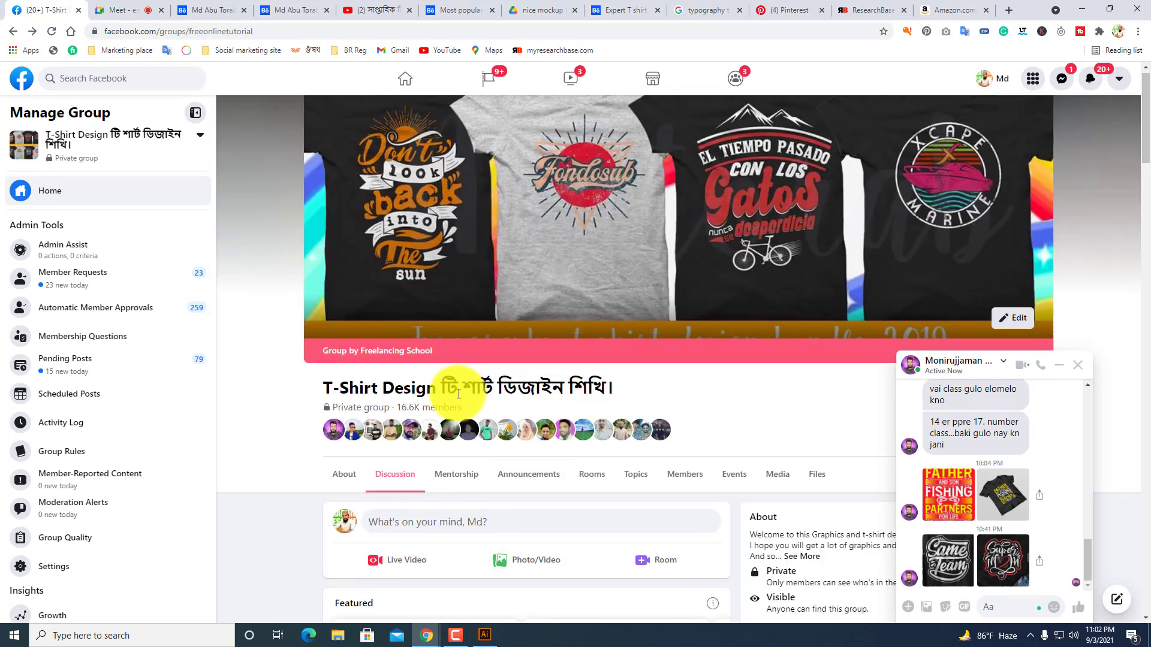
pyautogui.scroll(-2, 450, 385)
pyautogui.click(413, 411)
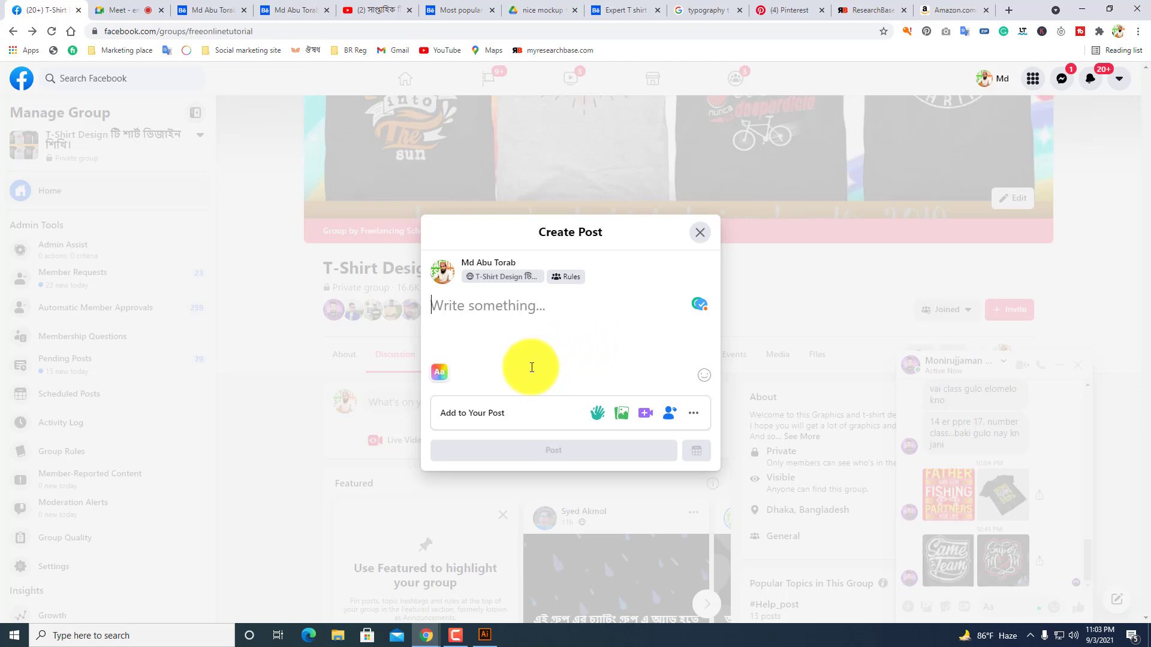
pyautogui.click(700, 235)
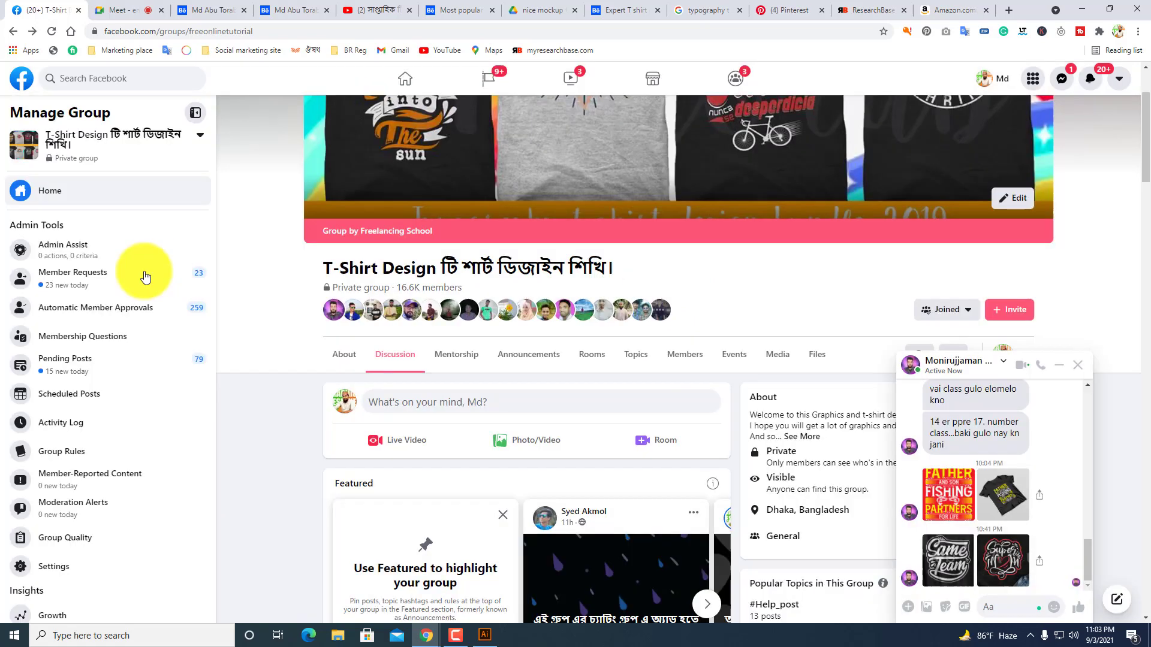
# Approve all 26 pending member requests and close the chat popup.
pyautogui.click(108, 289)
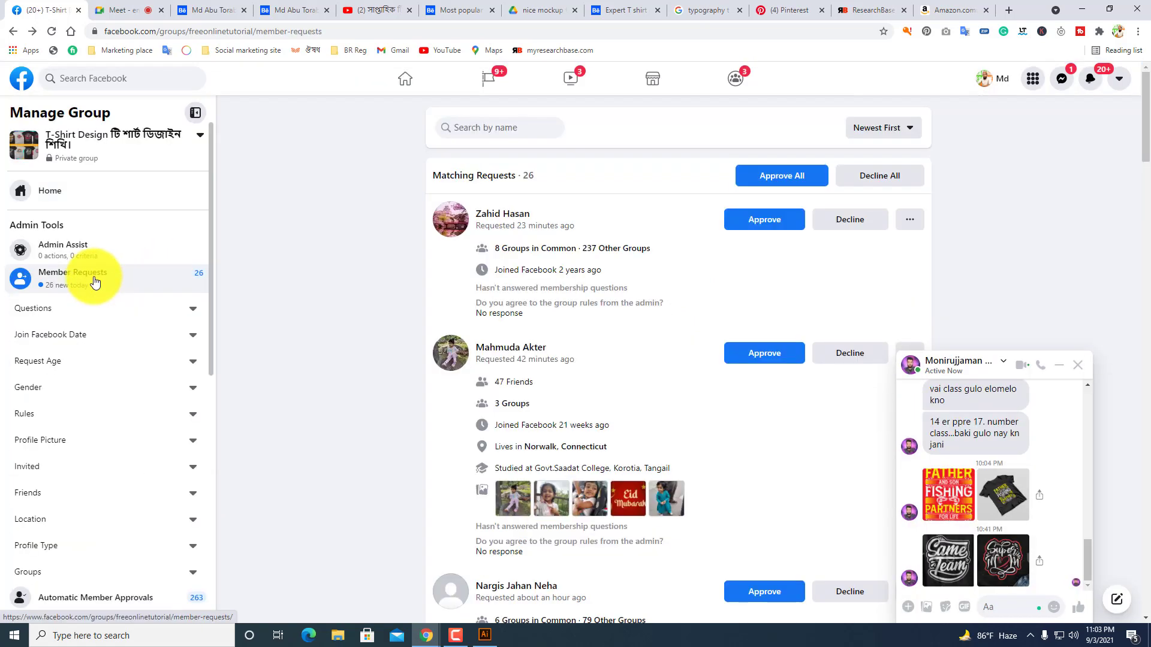
pyautogui.click(768, 182)
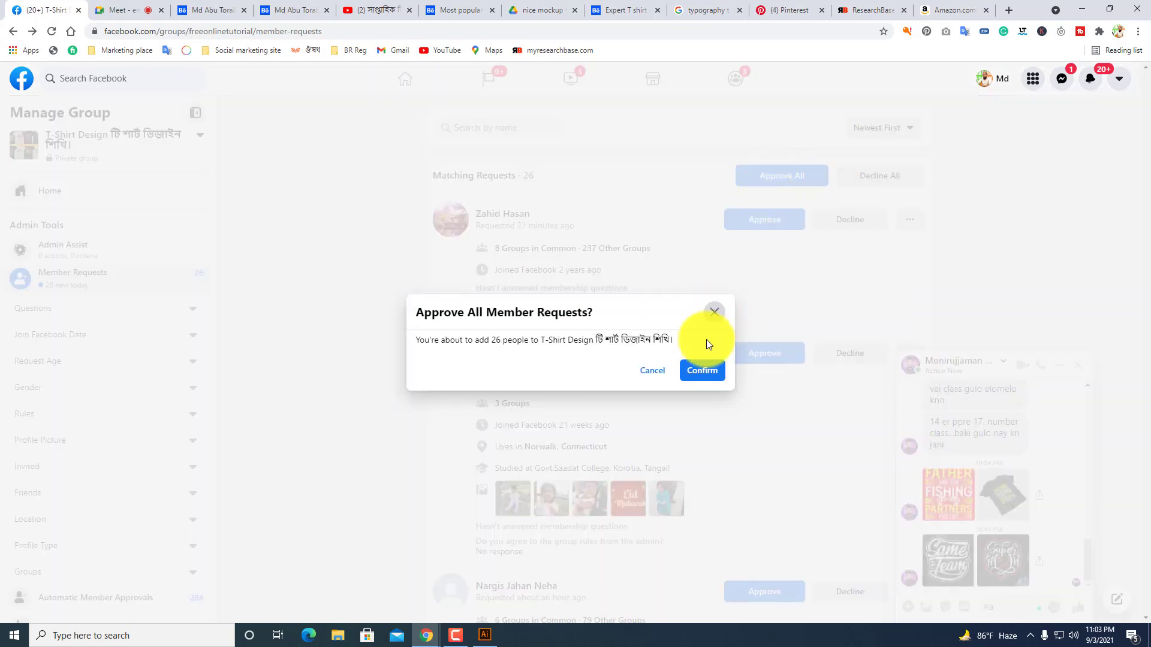
pyautogui.click(707, 367)
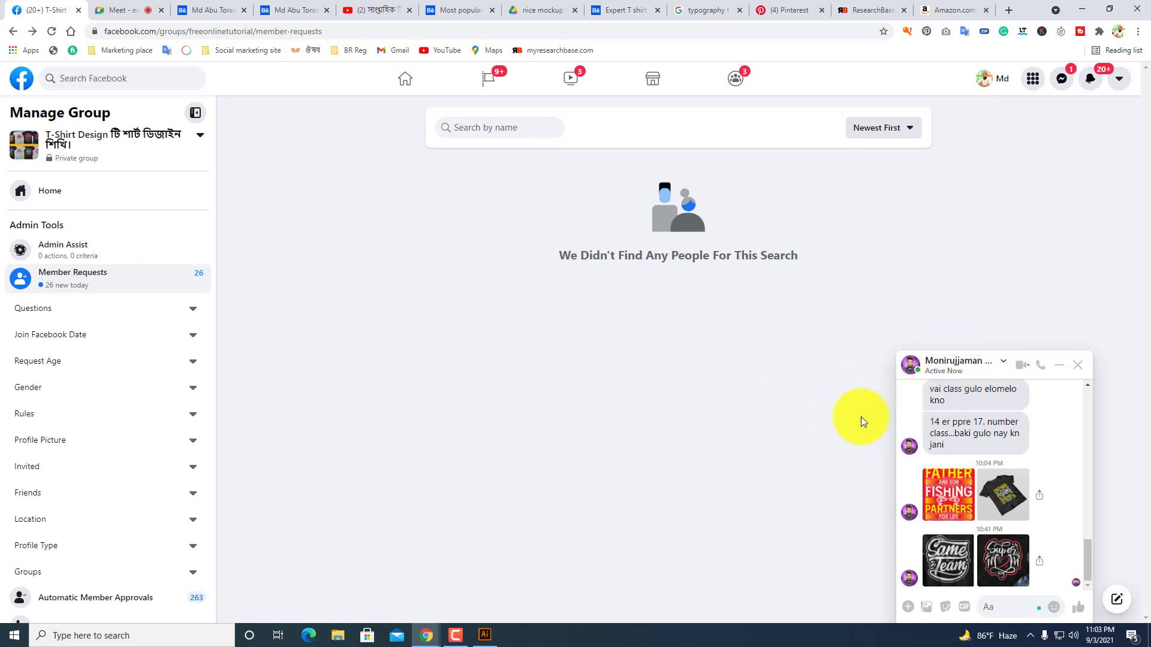
pyautogui.click(1082, 367)
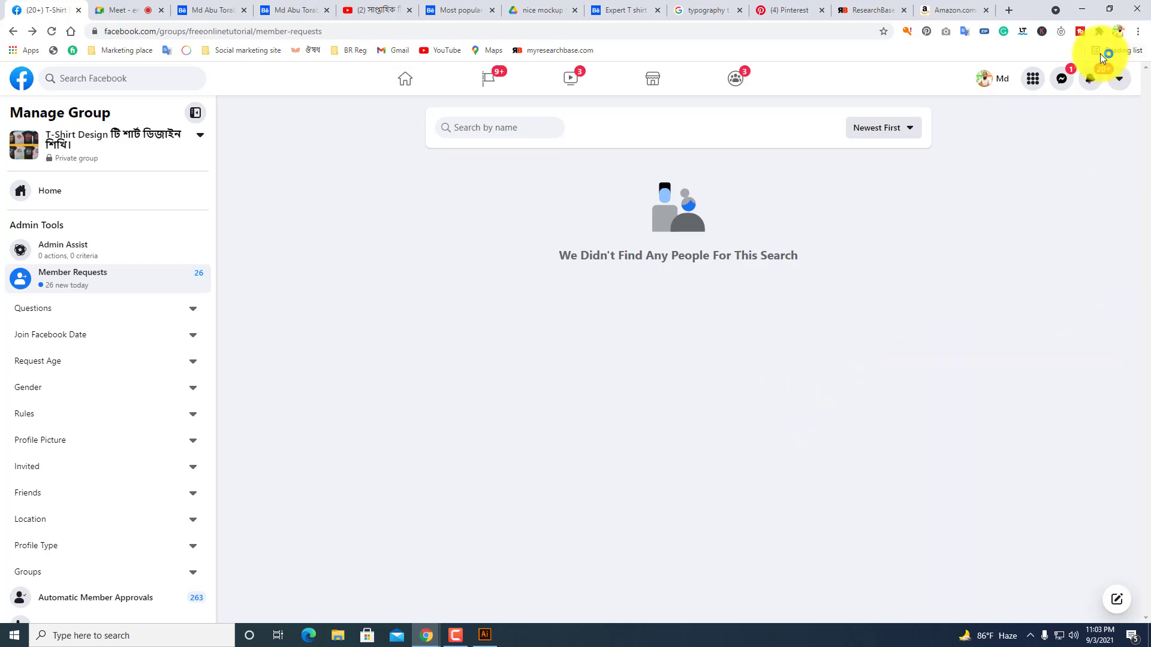
# Reopen the T-Shirt Design group from Facebook's recent searches.
pyautogui.click(1061, 78)
pyautogui.click(1061, 84)
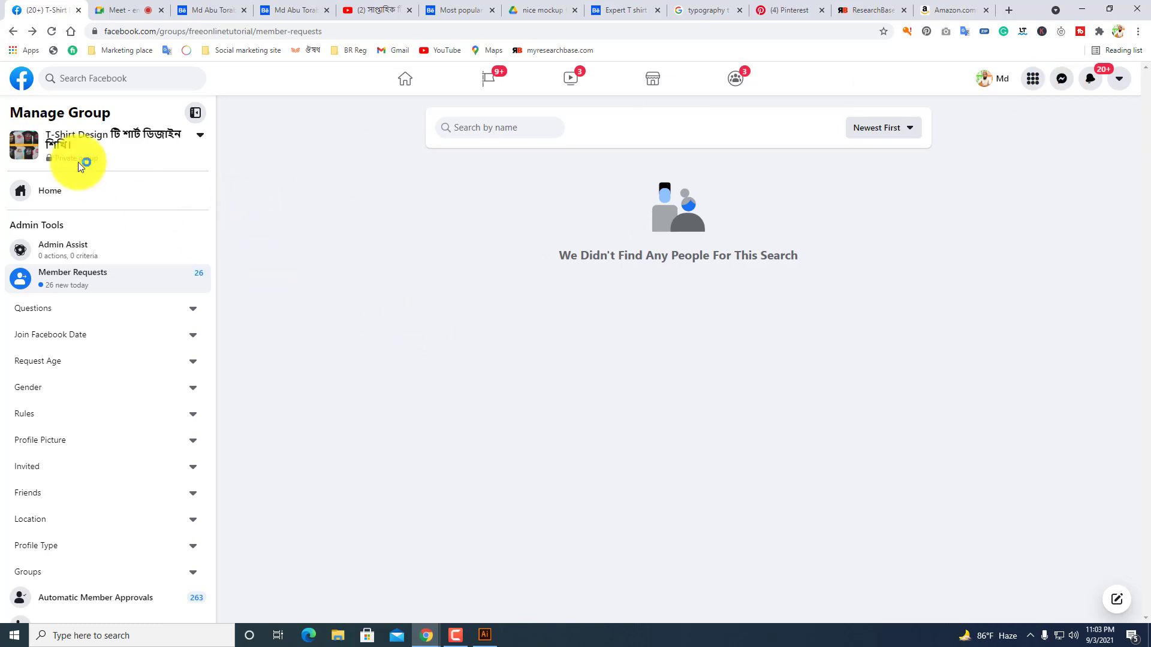
pyautogui.click(166, 138)
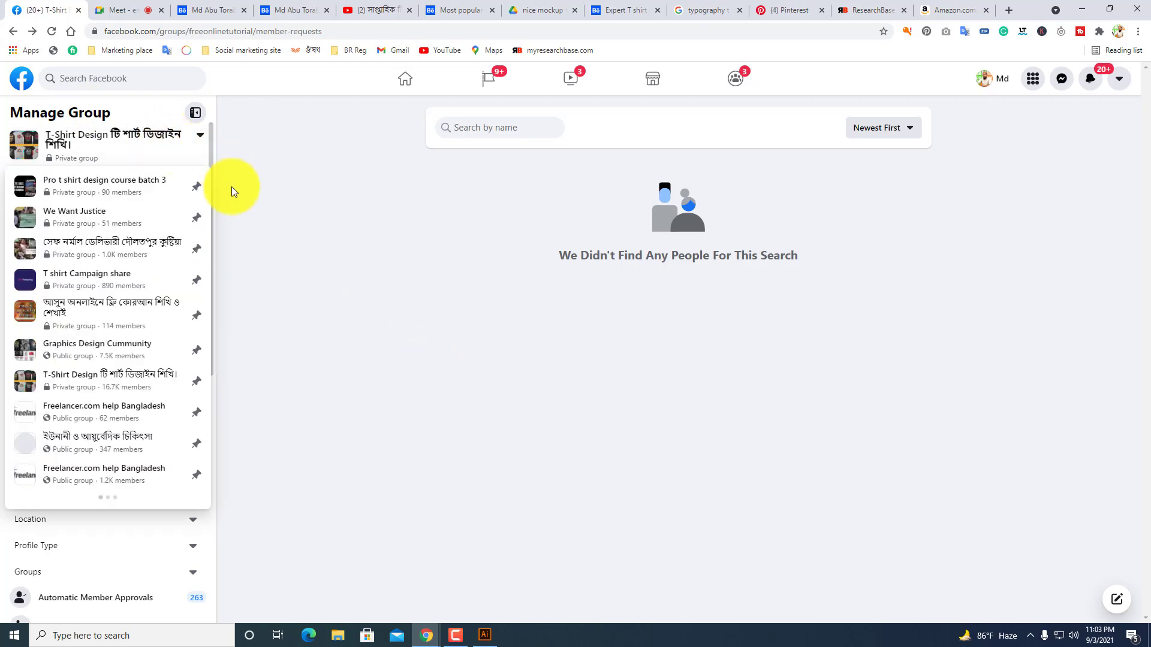
pyautogui.click(158, 142)
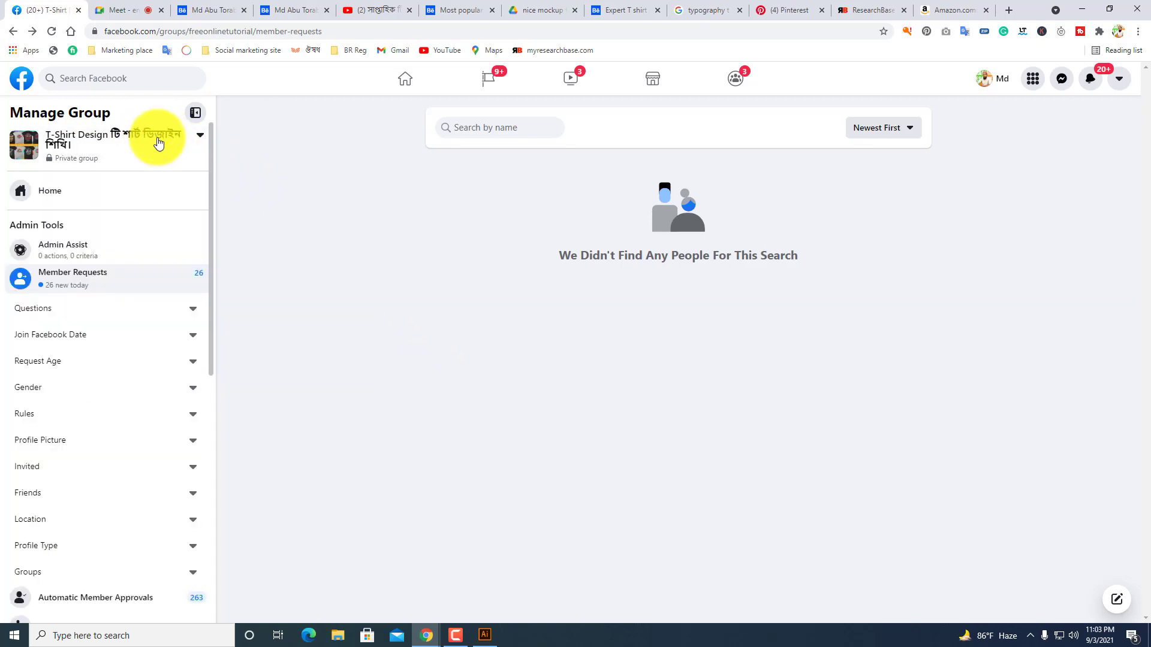
pyautogui.click(124, 80)
pyautogui.click(93, 133)
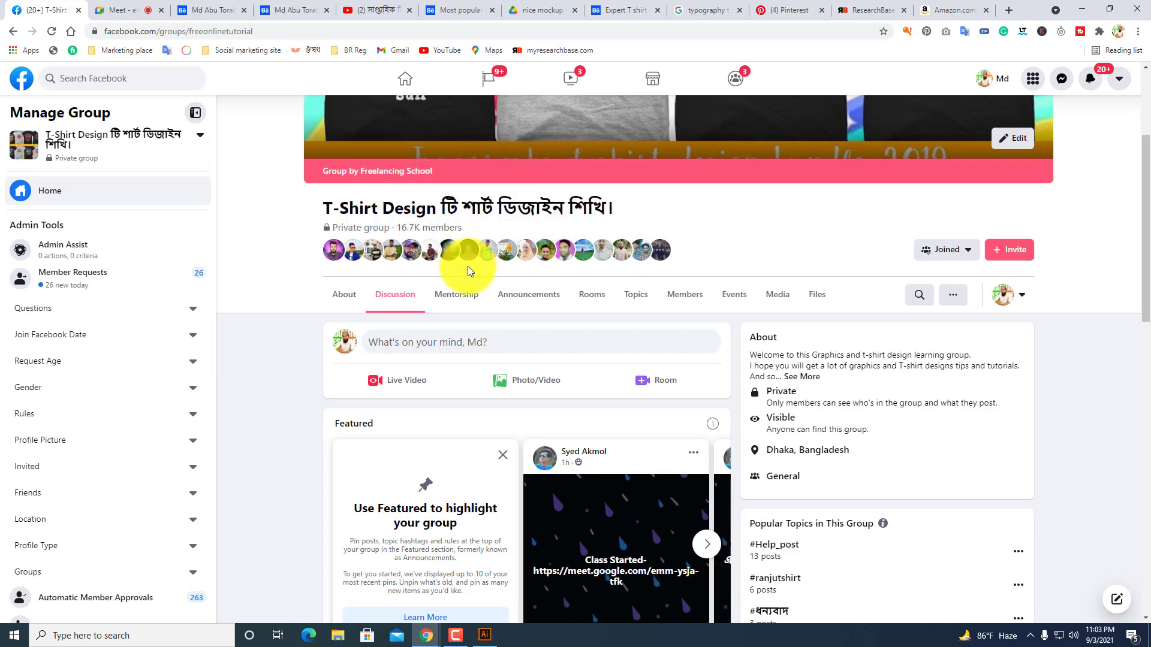
# Browse the group discussion, opening and discarding the Create Post dialog twice.
pyautogui.scroll(-1, 789, 292)
pyautogui.scroll(-7, 560, 403)
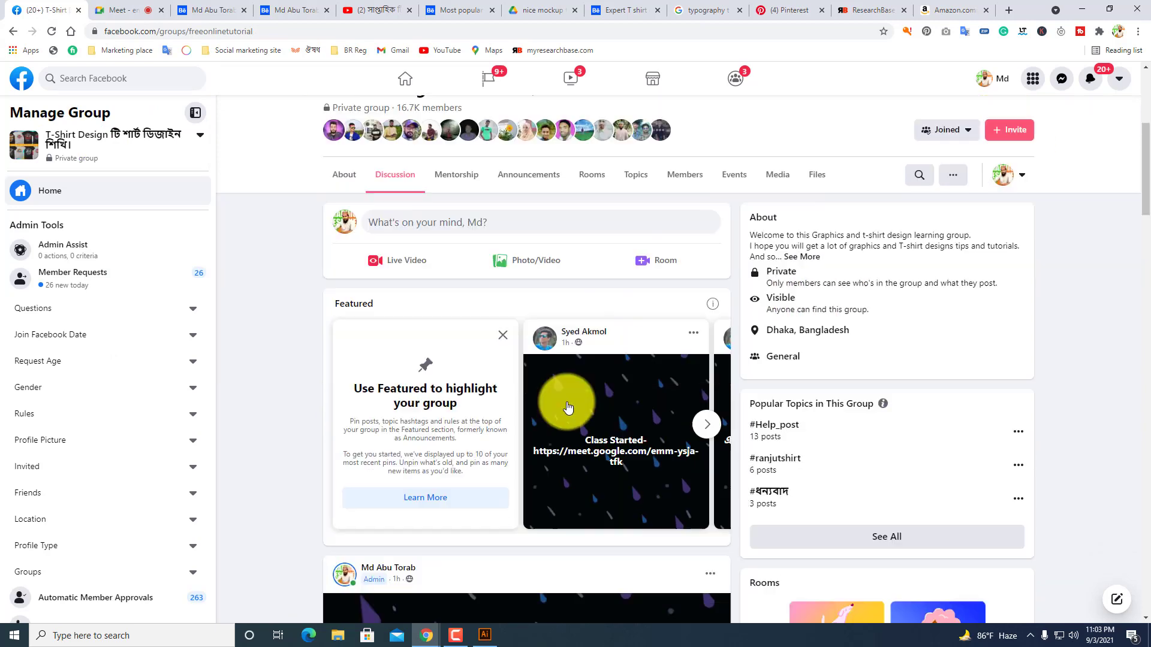
pyautogui.scroll(6, 627, 385)
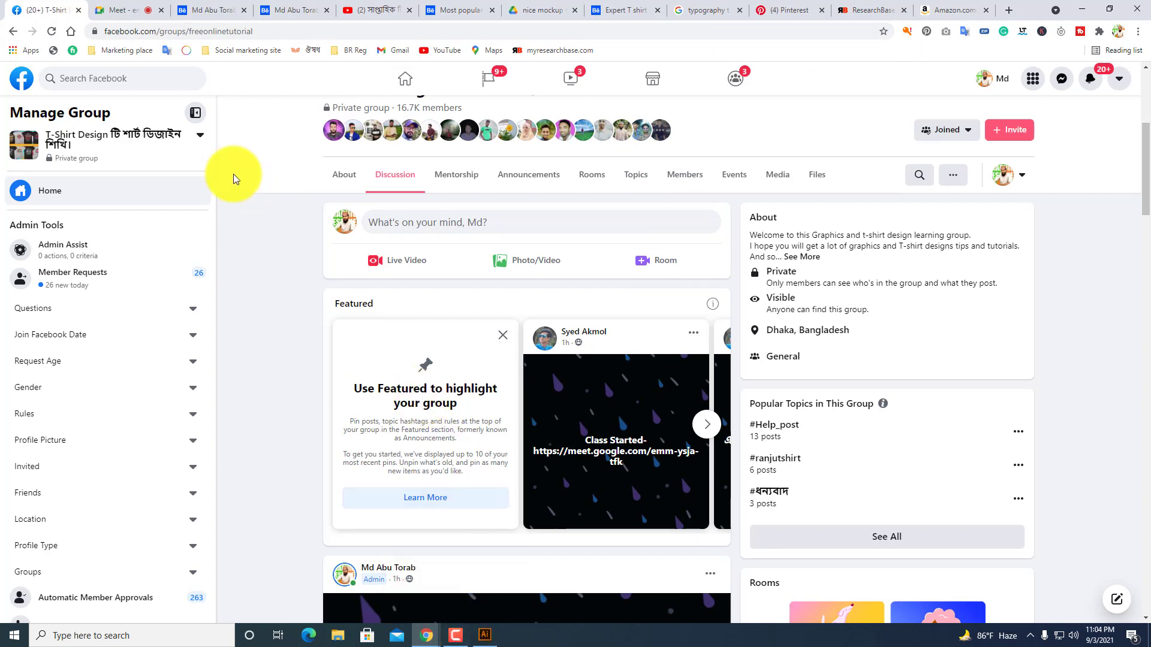
pyautogui.click(469, 222)
pyautogui.click(699, 233)
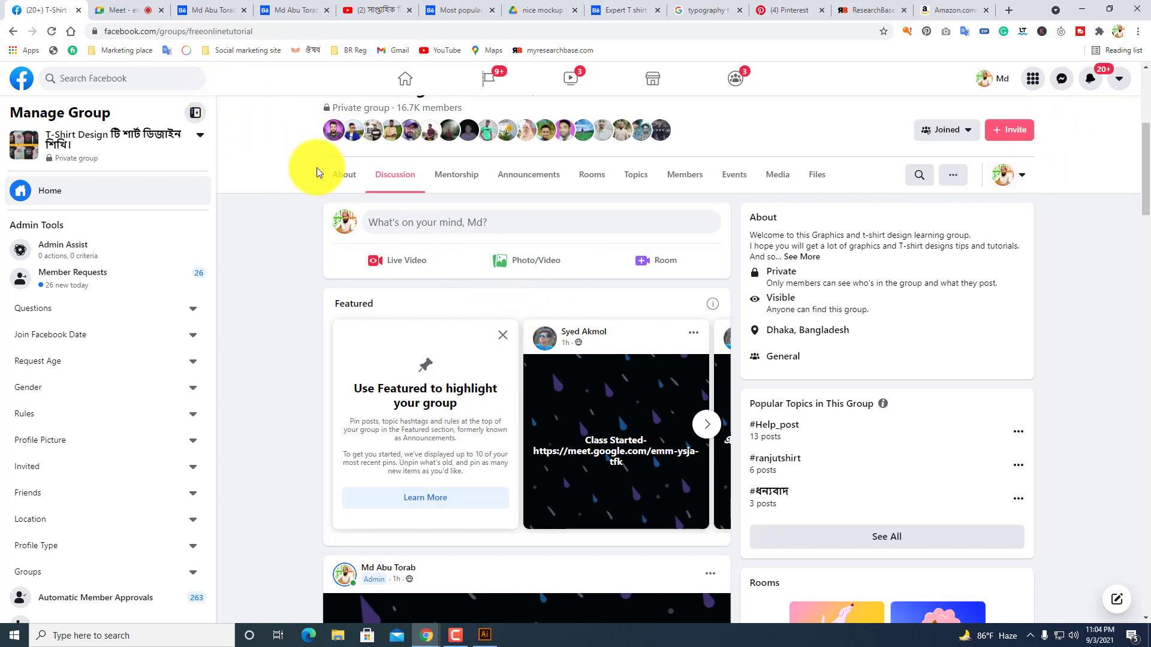
pyautogui.click(541, 228)
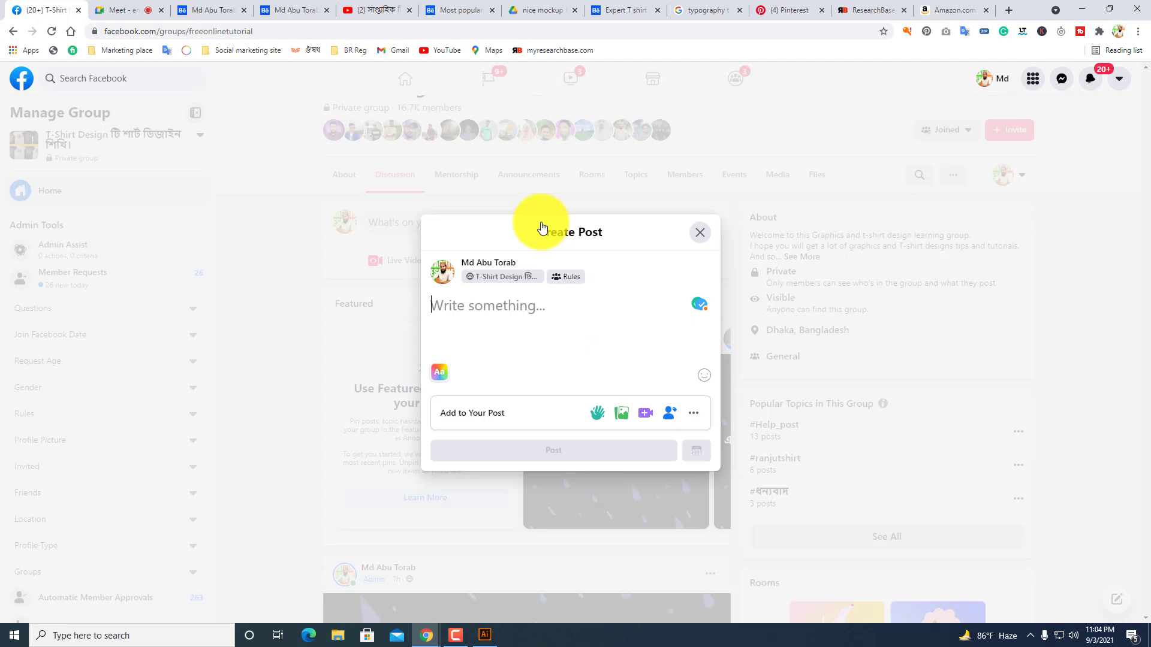
pyautogui.click(694, 233)
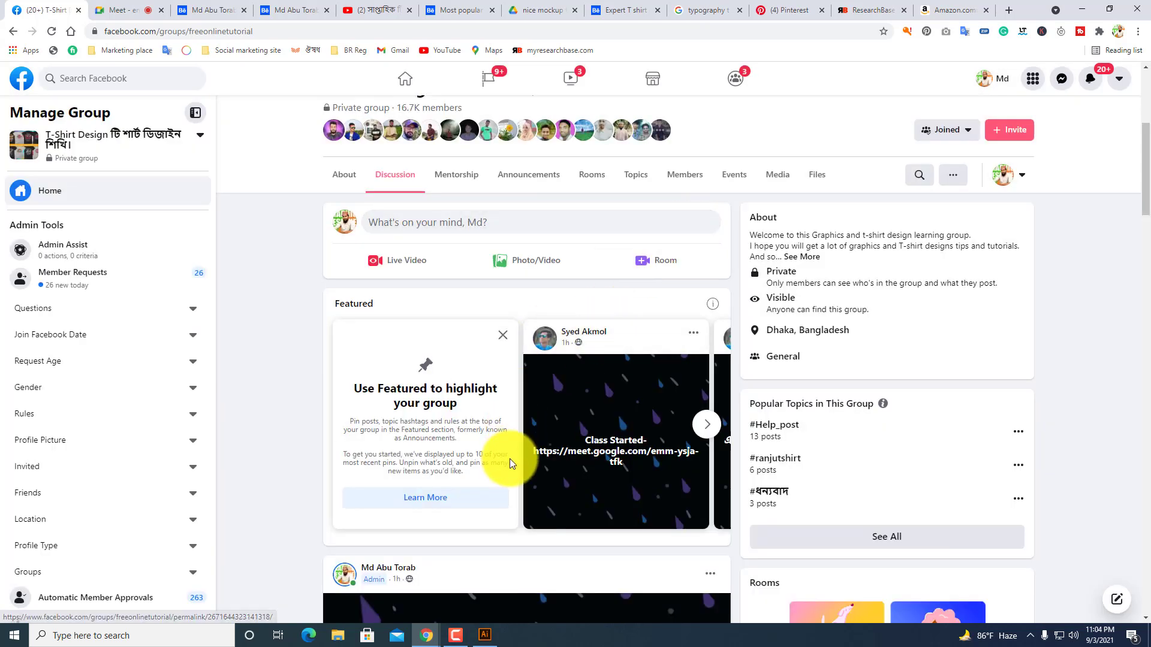
pyautogui.scroll(-1, 510, 462)
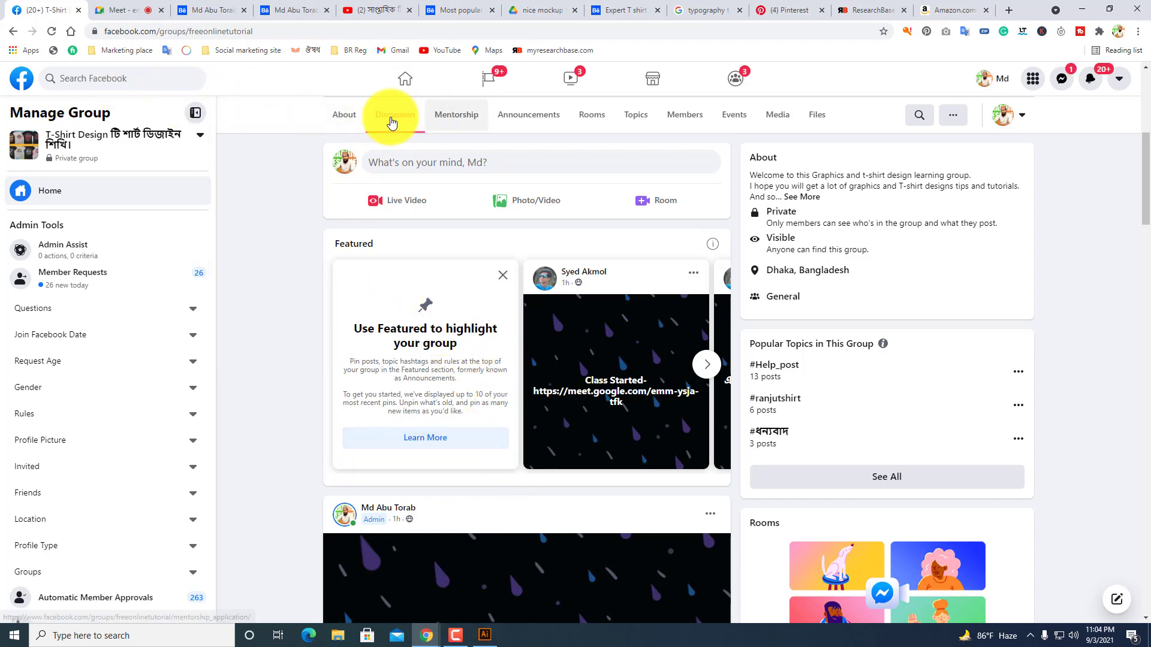
# Close the Google Meet tab so the Behance typography project shows.
pyautogui.click(117, 10)
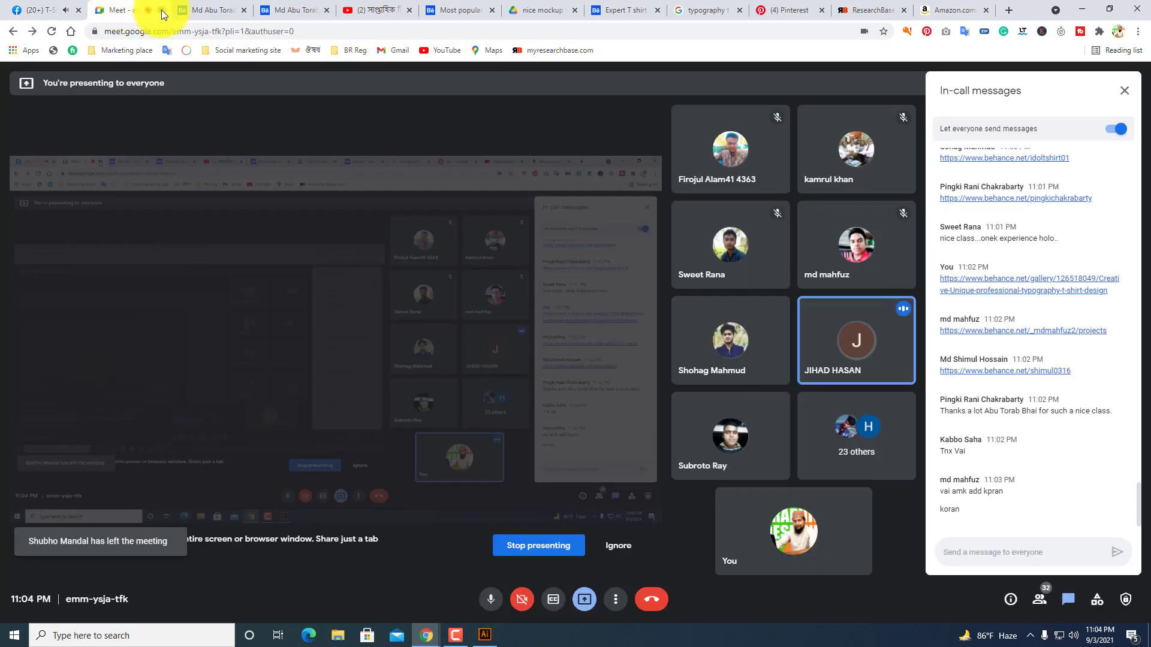
pyautogui.click(160, 10)
pyautogui.click(455, 636)
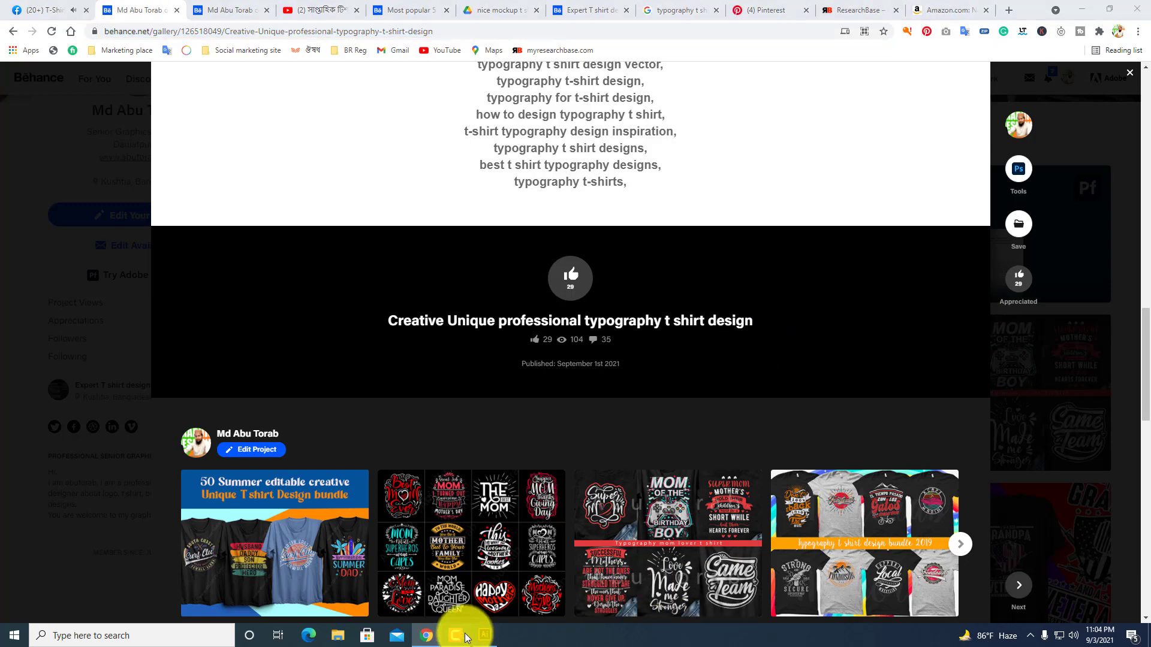